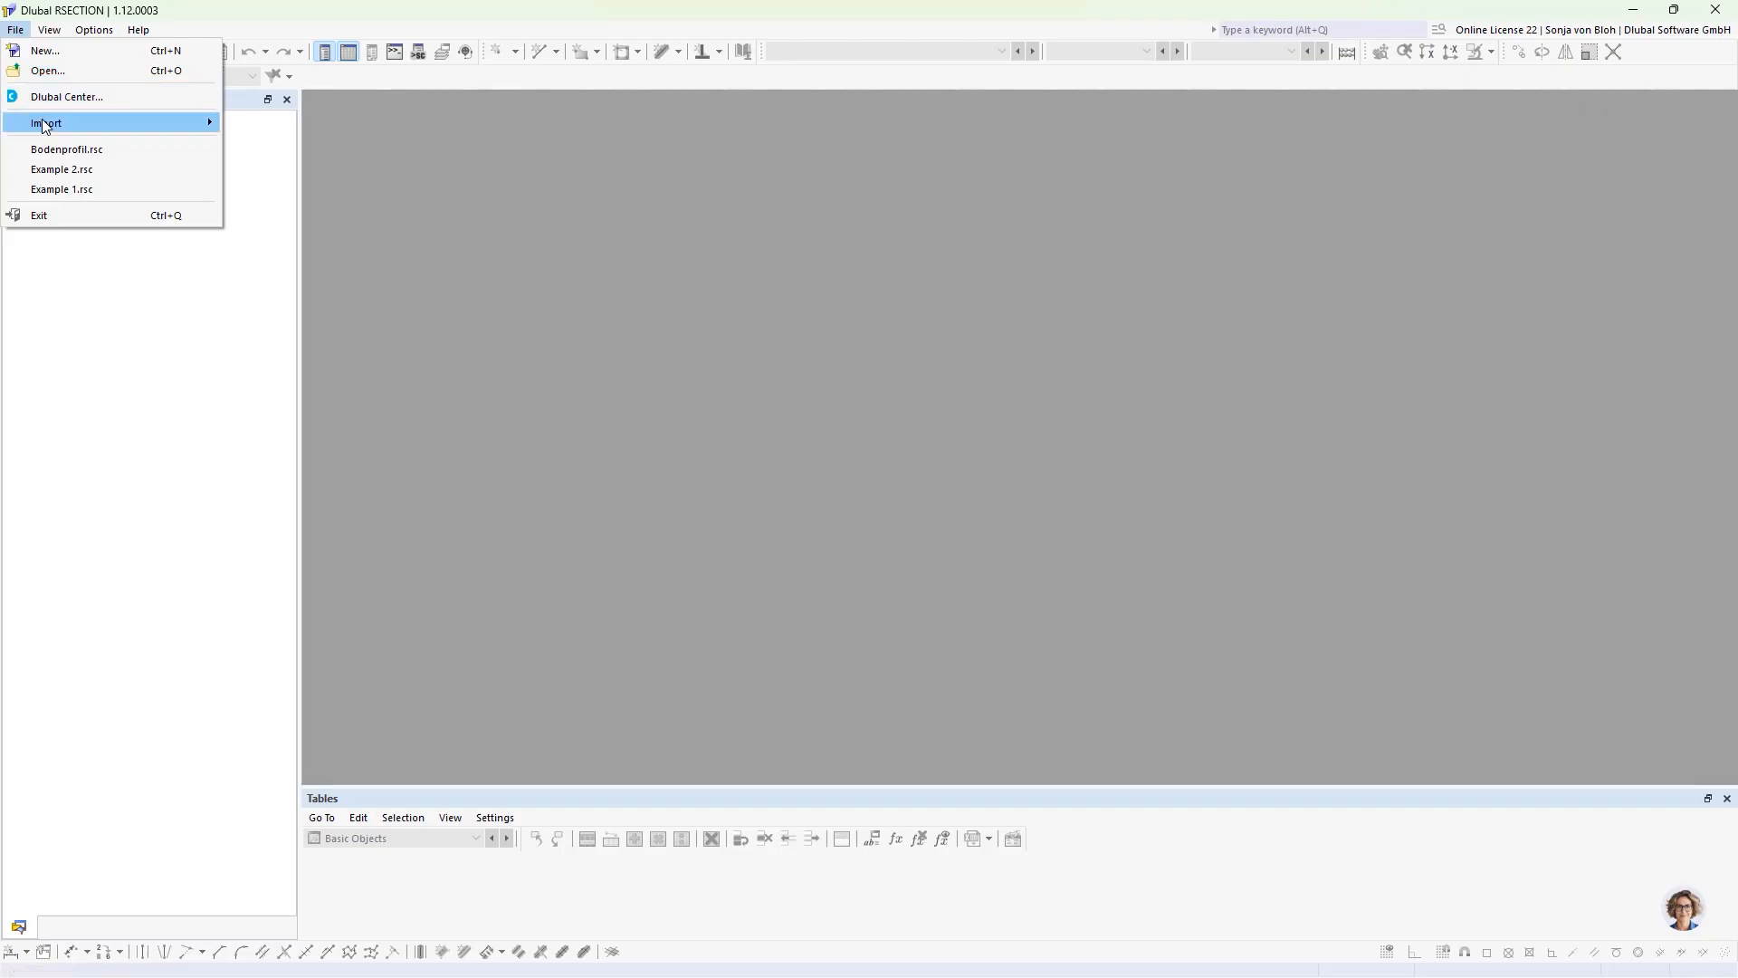
# Step: Import the DXF file Bodenprofil.dxf from the Aluminium Webinar folder
pyautogui.moveTo(41, 118)
pyautogui.click(239, 123)
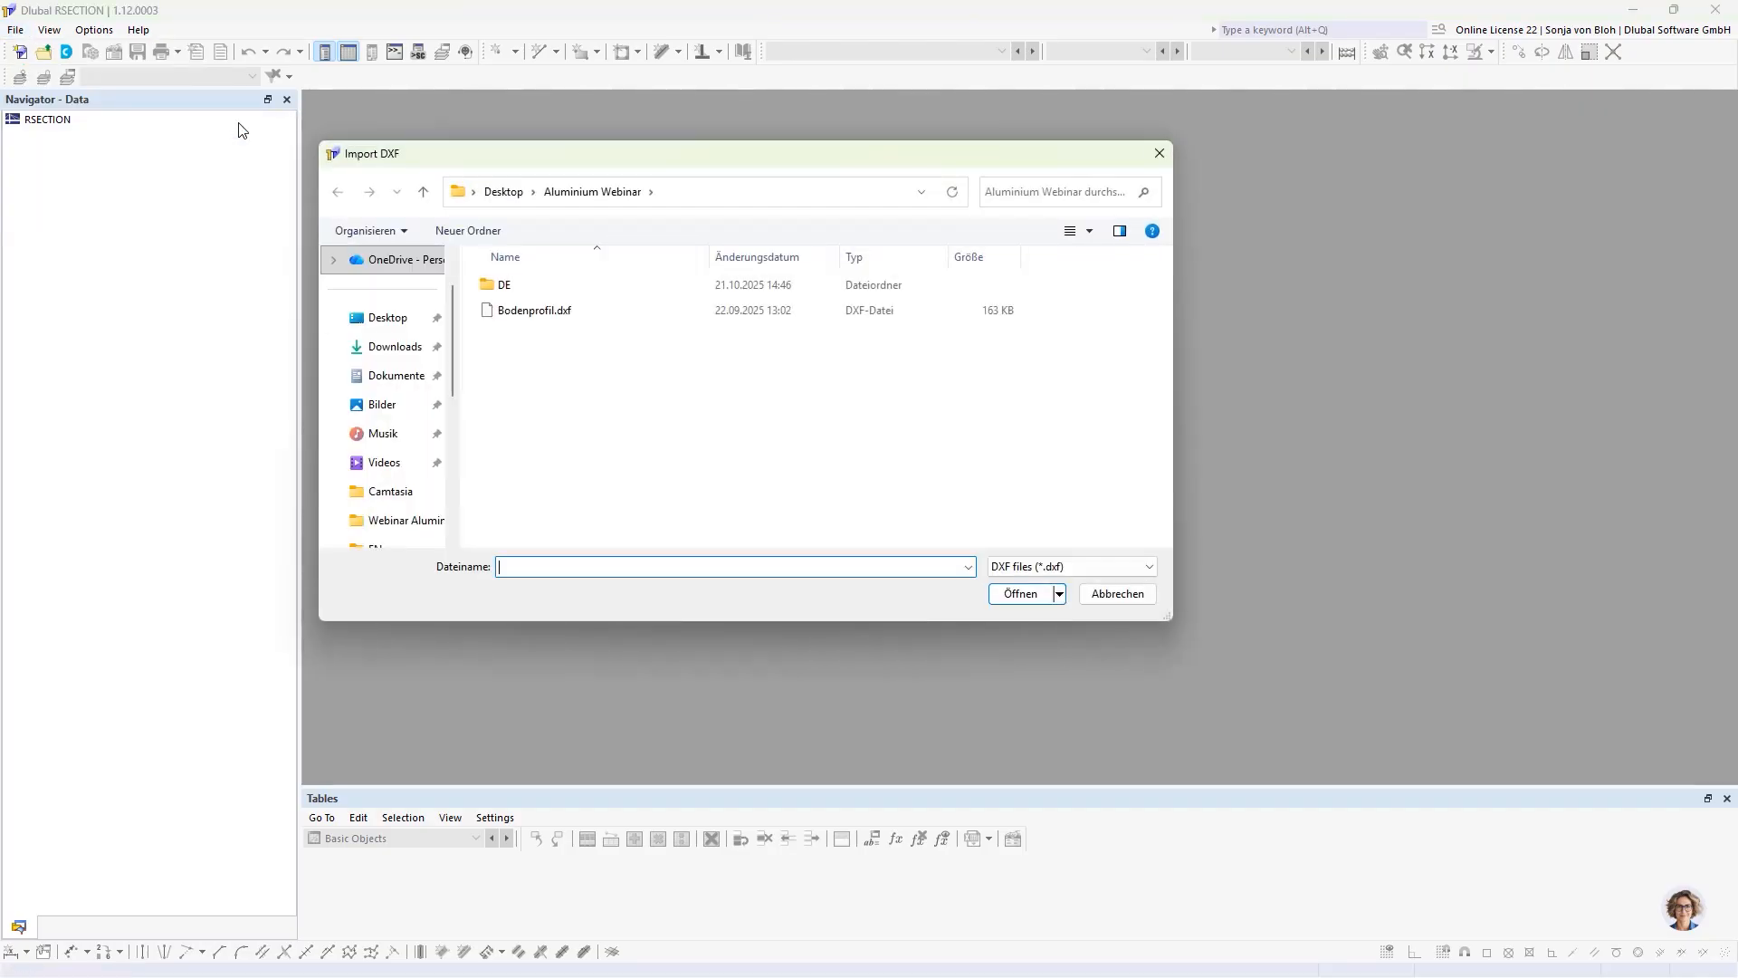
pyautogui.click(501, 310)
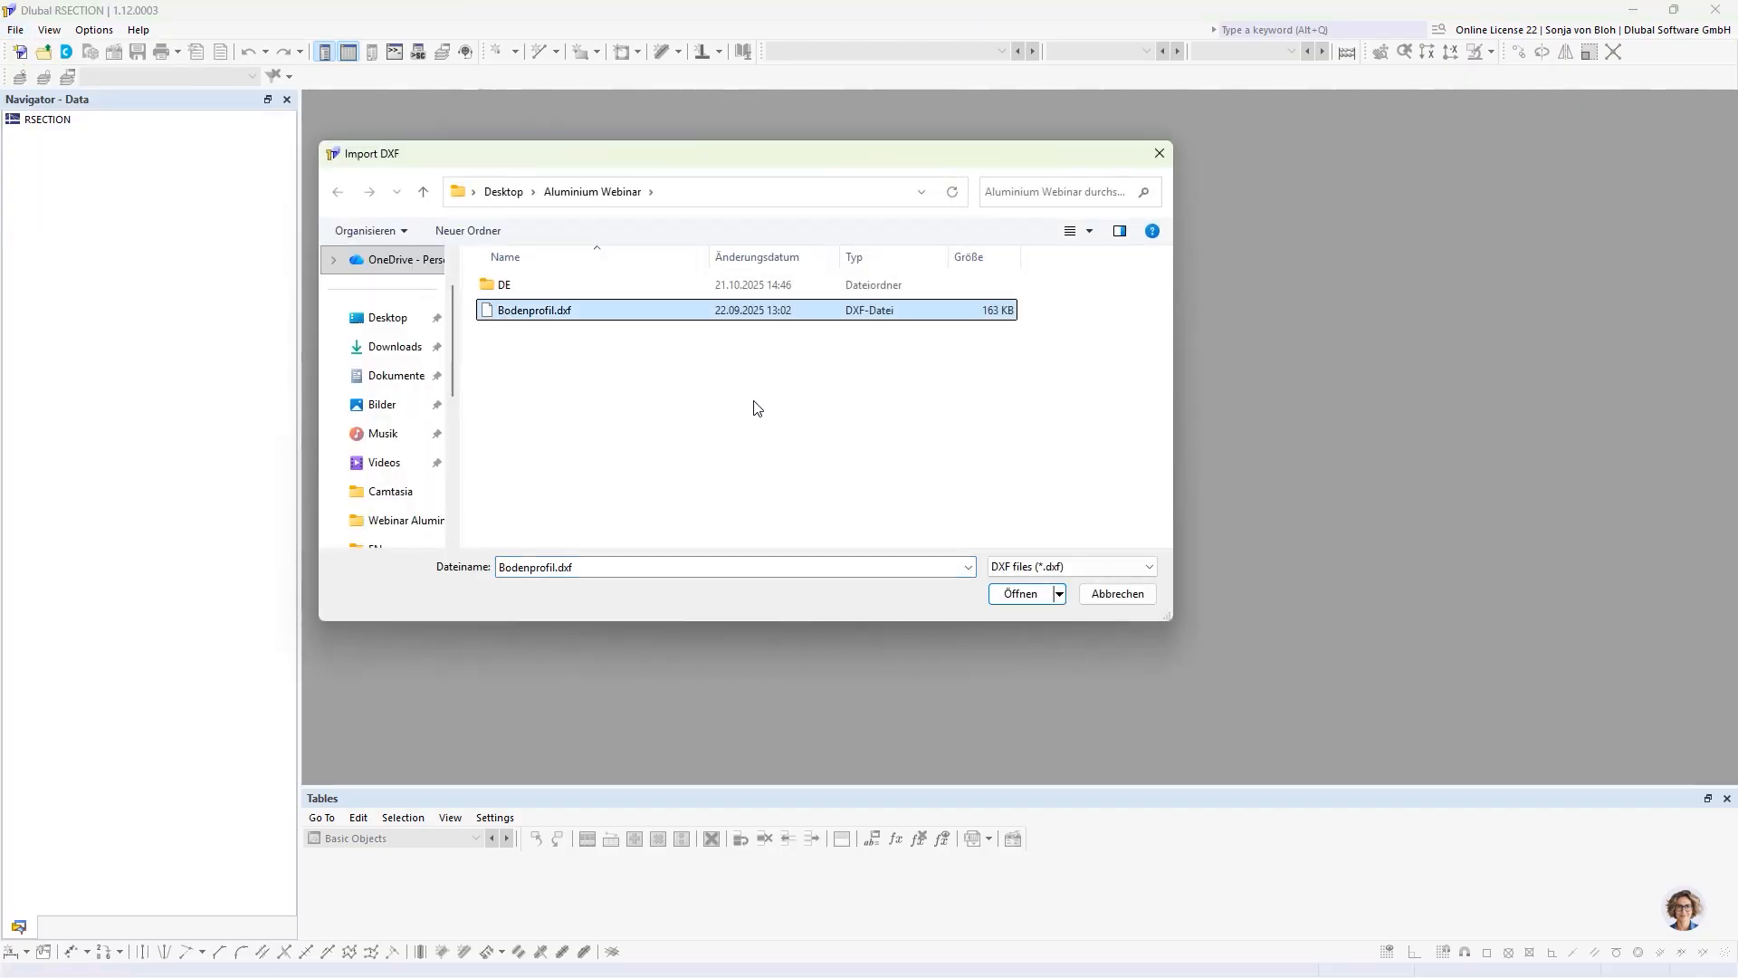
pyautogui.click(1020, 593)
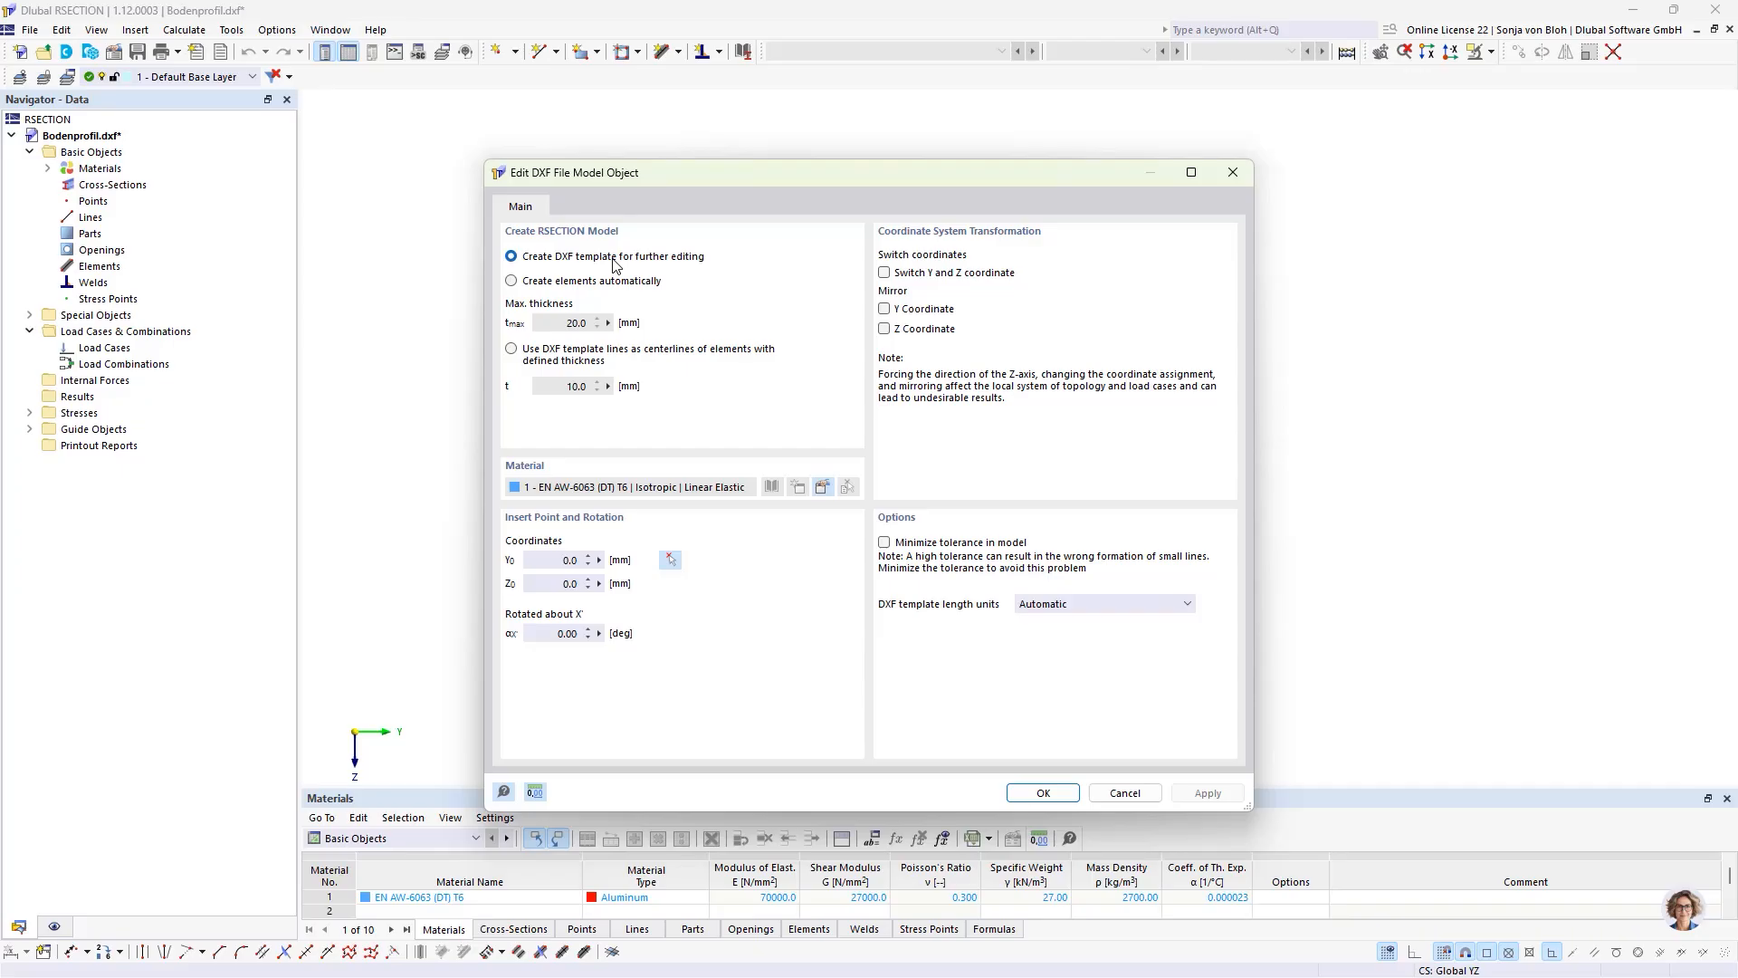
# Step: Try the automatic-element and centerline options for model creation, and return to creating a DXF template for further editing
pyautogui.click(528, 281)
pyautogui.click(512, 351)
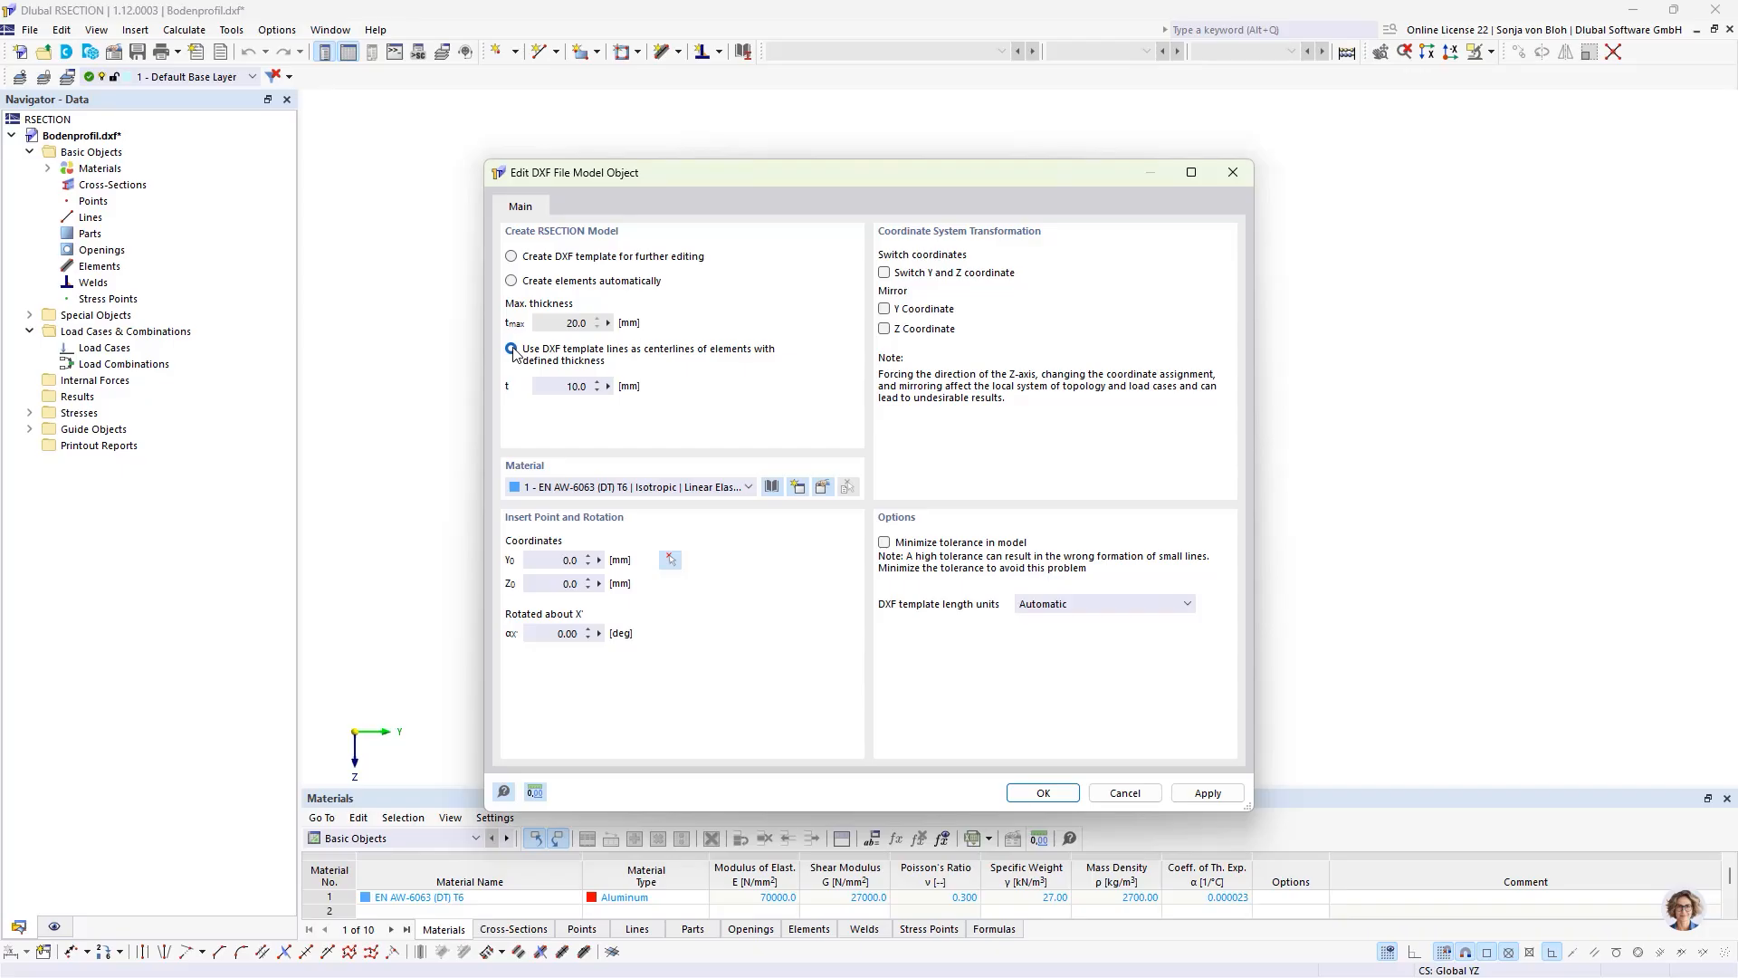
pyautogui.click(521, 259)
# Step: Confirm EN AW-6063 (DT) T6 from the material library as the material and complete the DXF template import
pyautogui.click(822, 488)
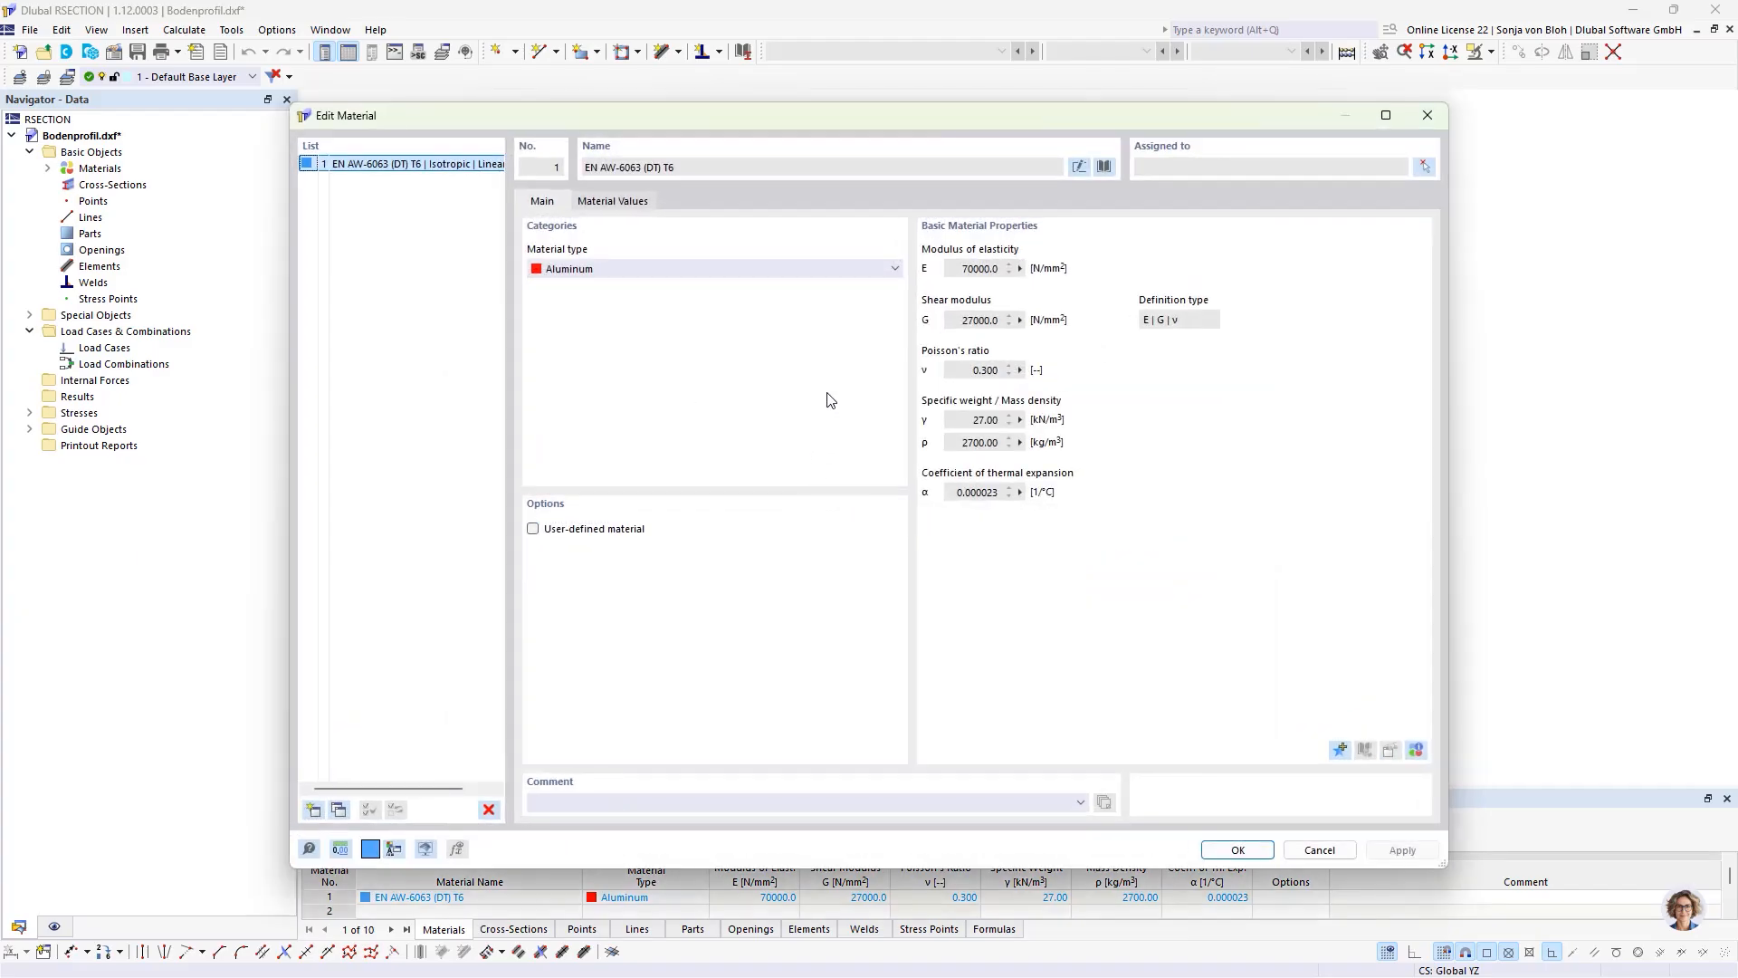
pyautogui.click(1105, 168)
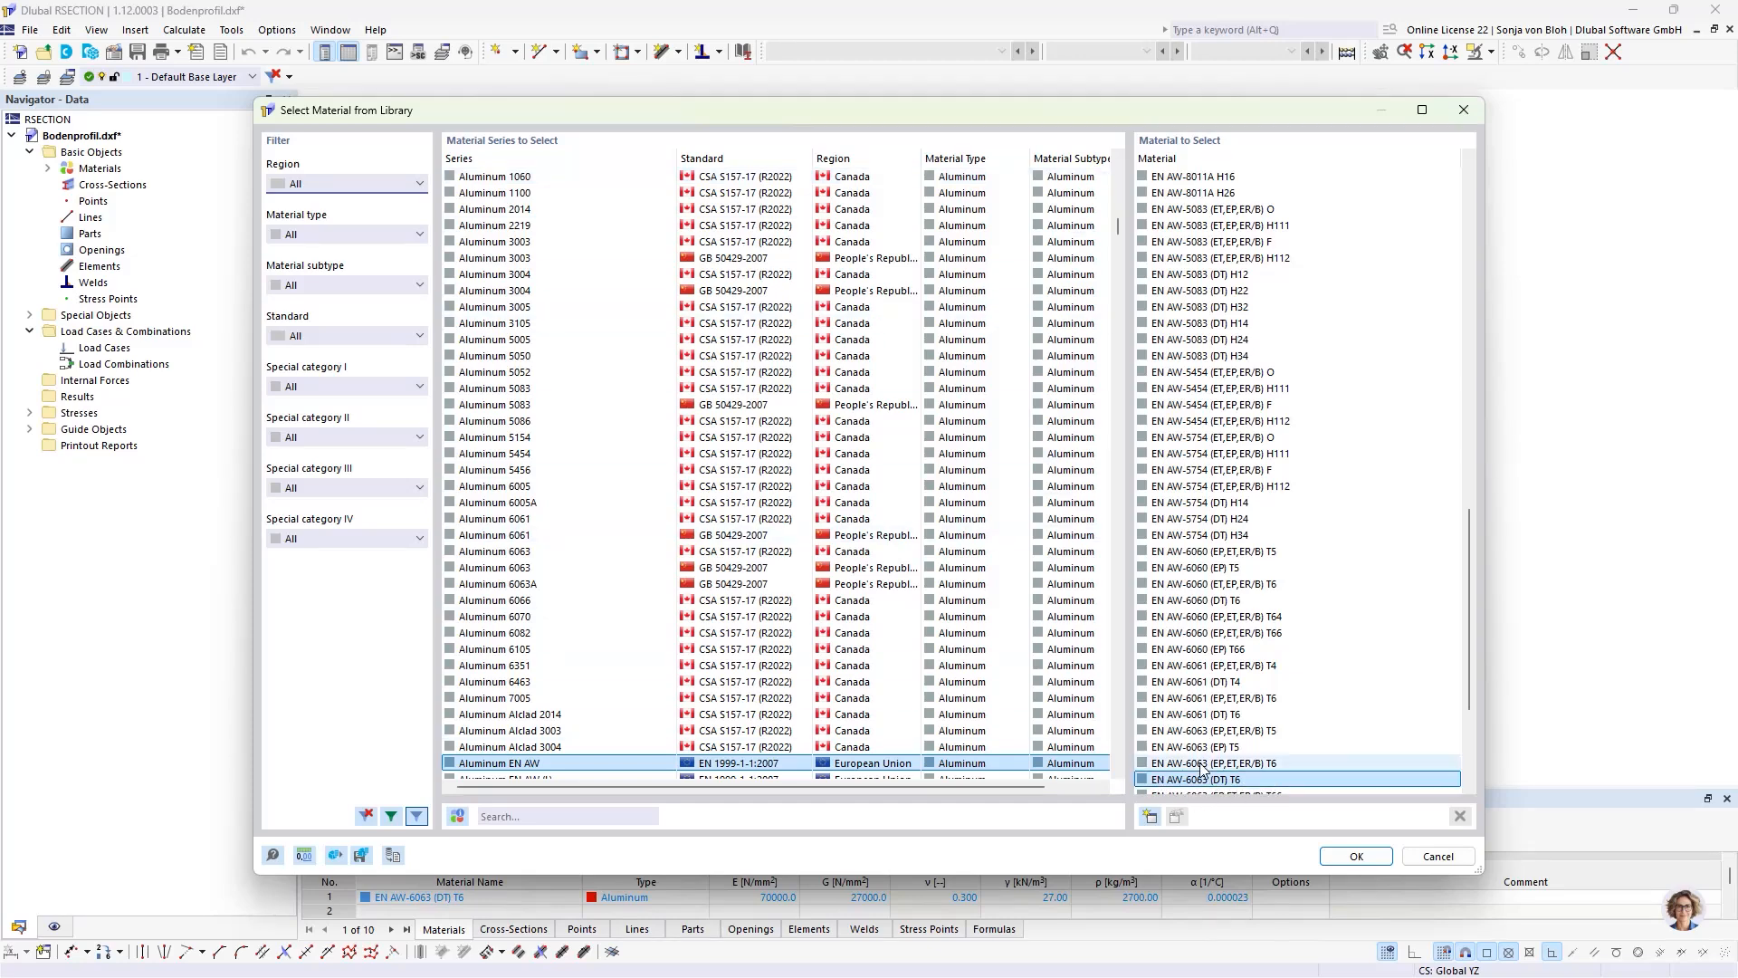
pyautogui.scroll(-2, 1231, 778)
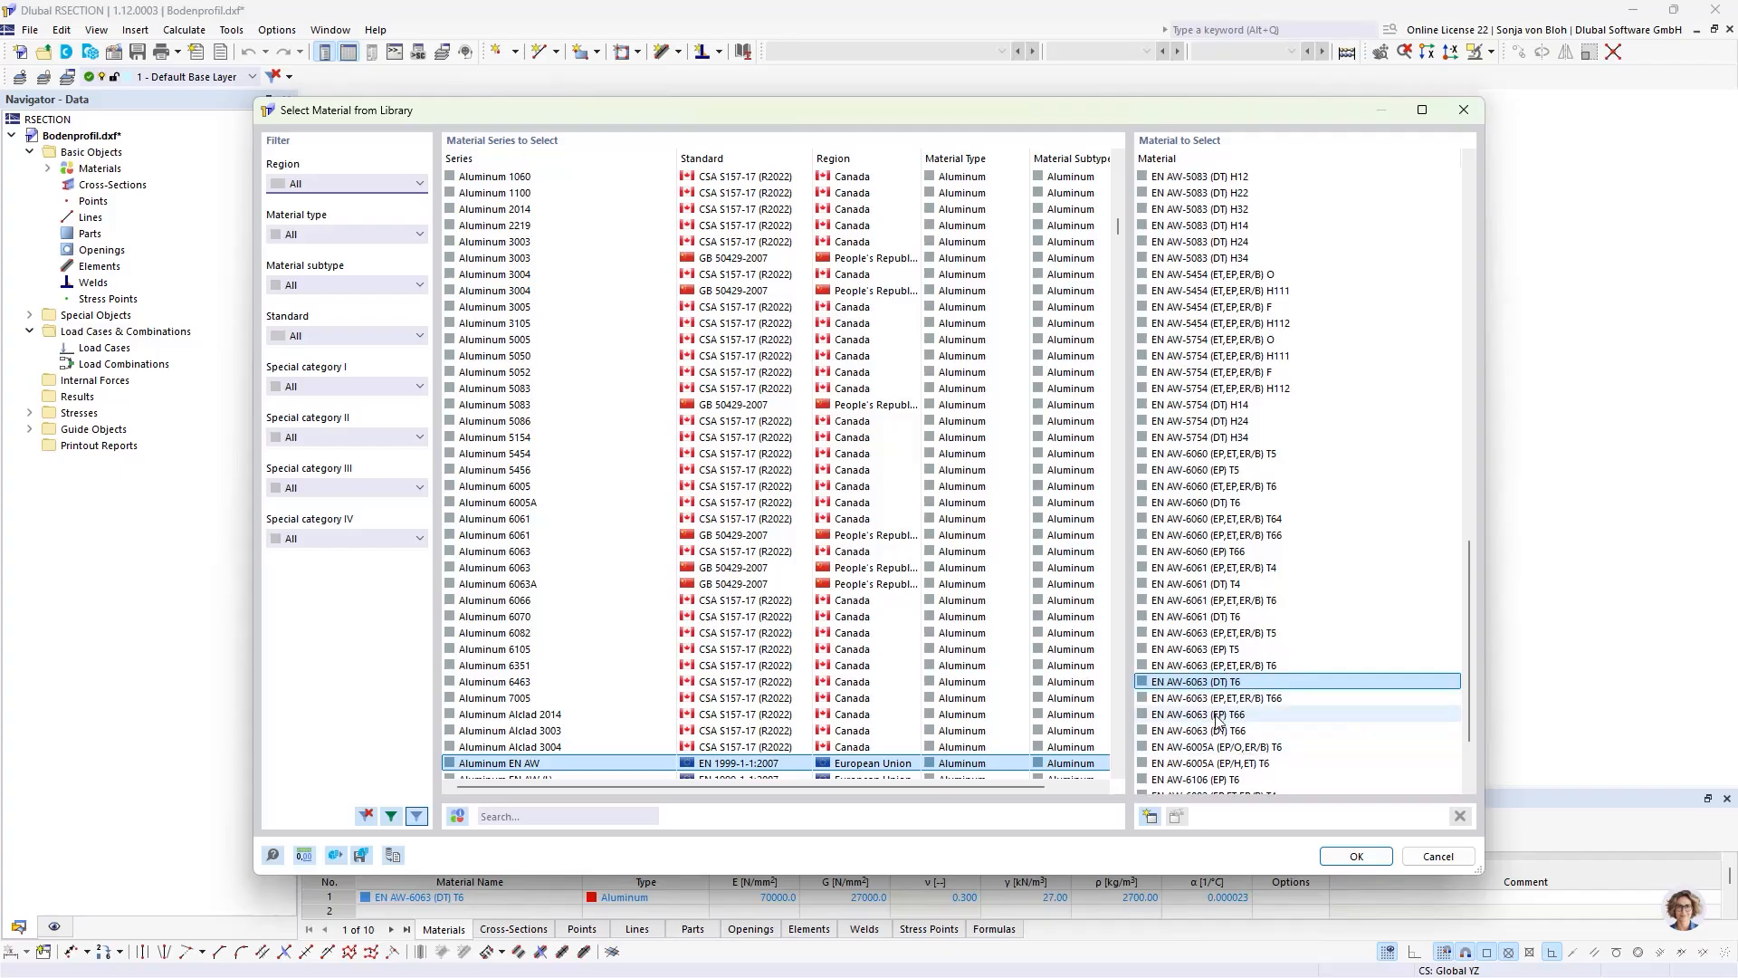
pyautogui.click(1353, 855)
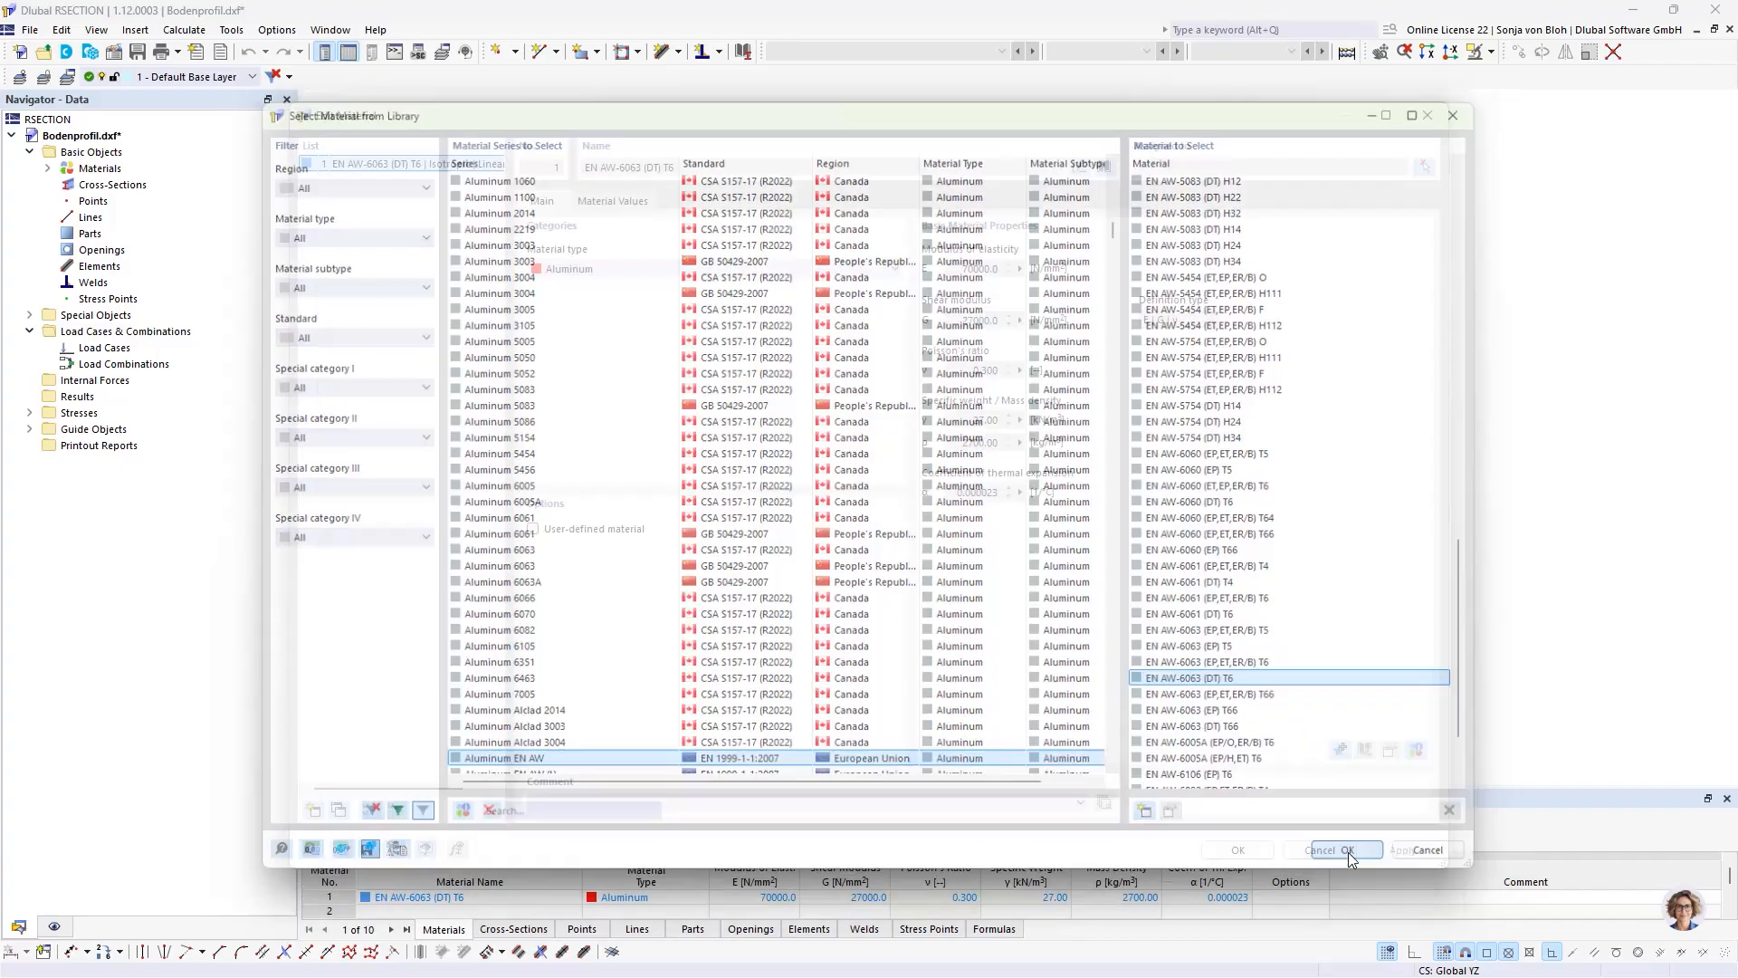
pyautogui.click(1236, 849)
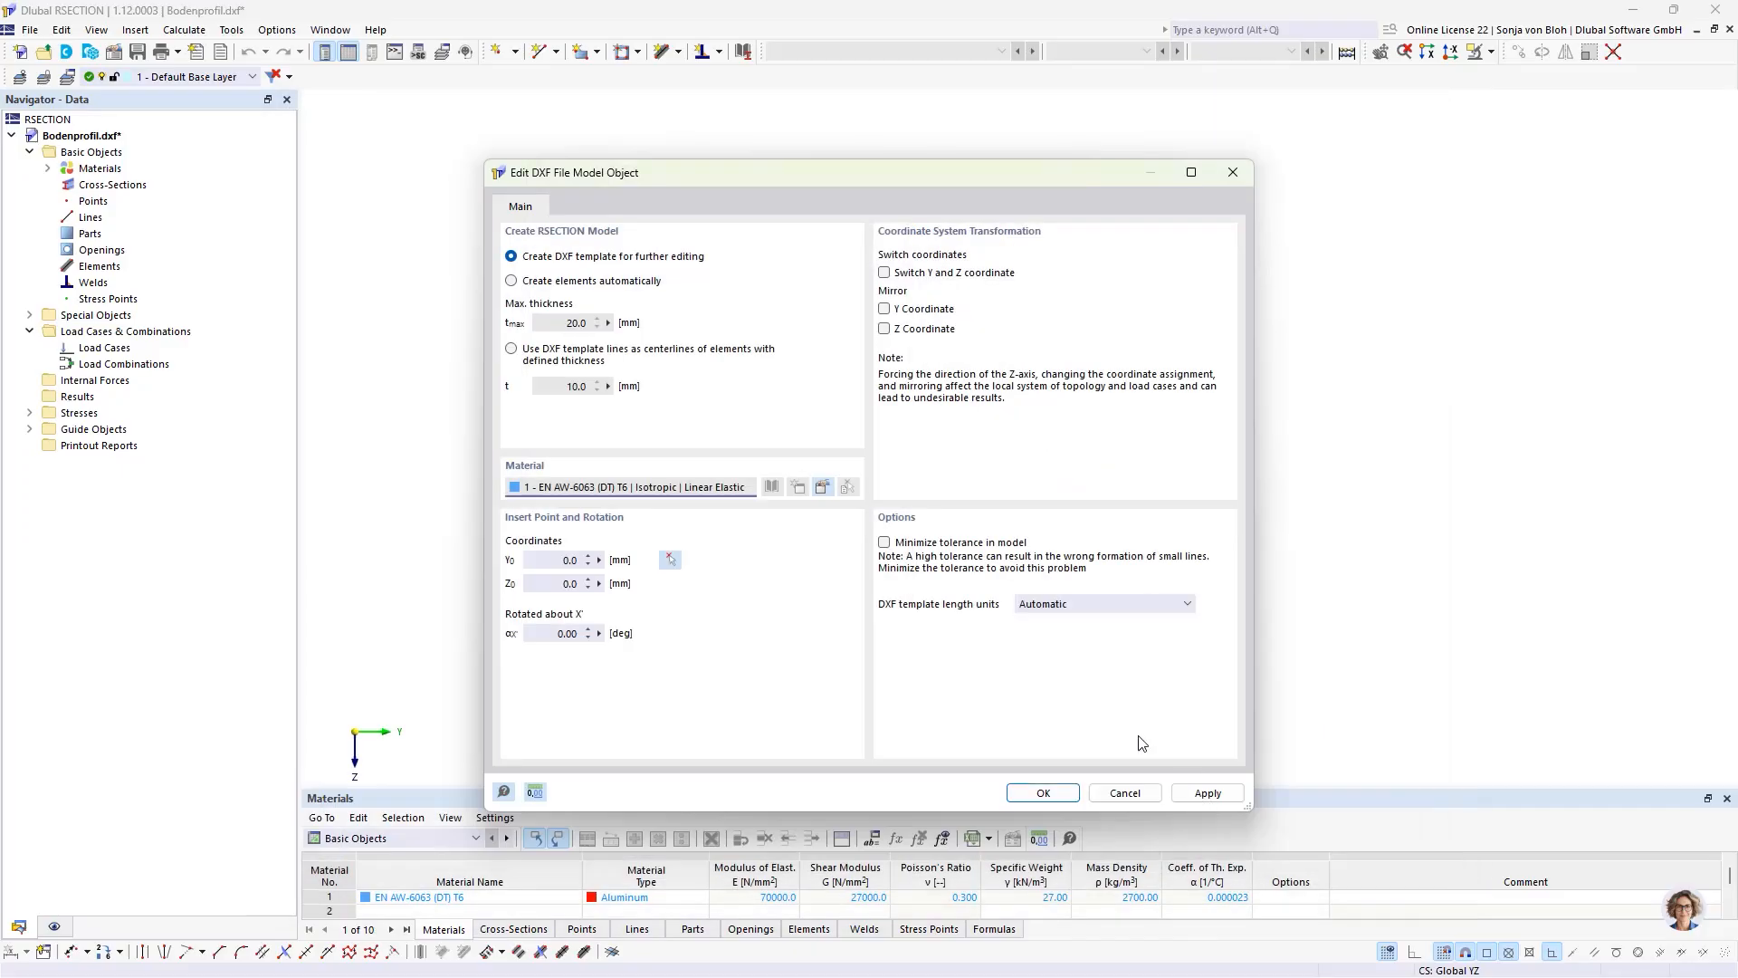
pyautogui.click(1045, 794)
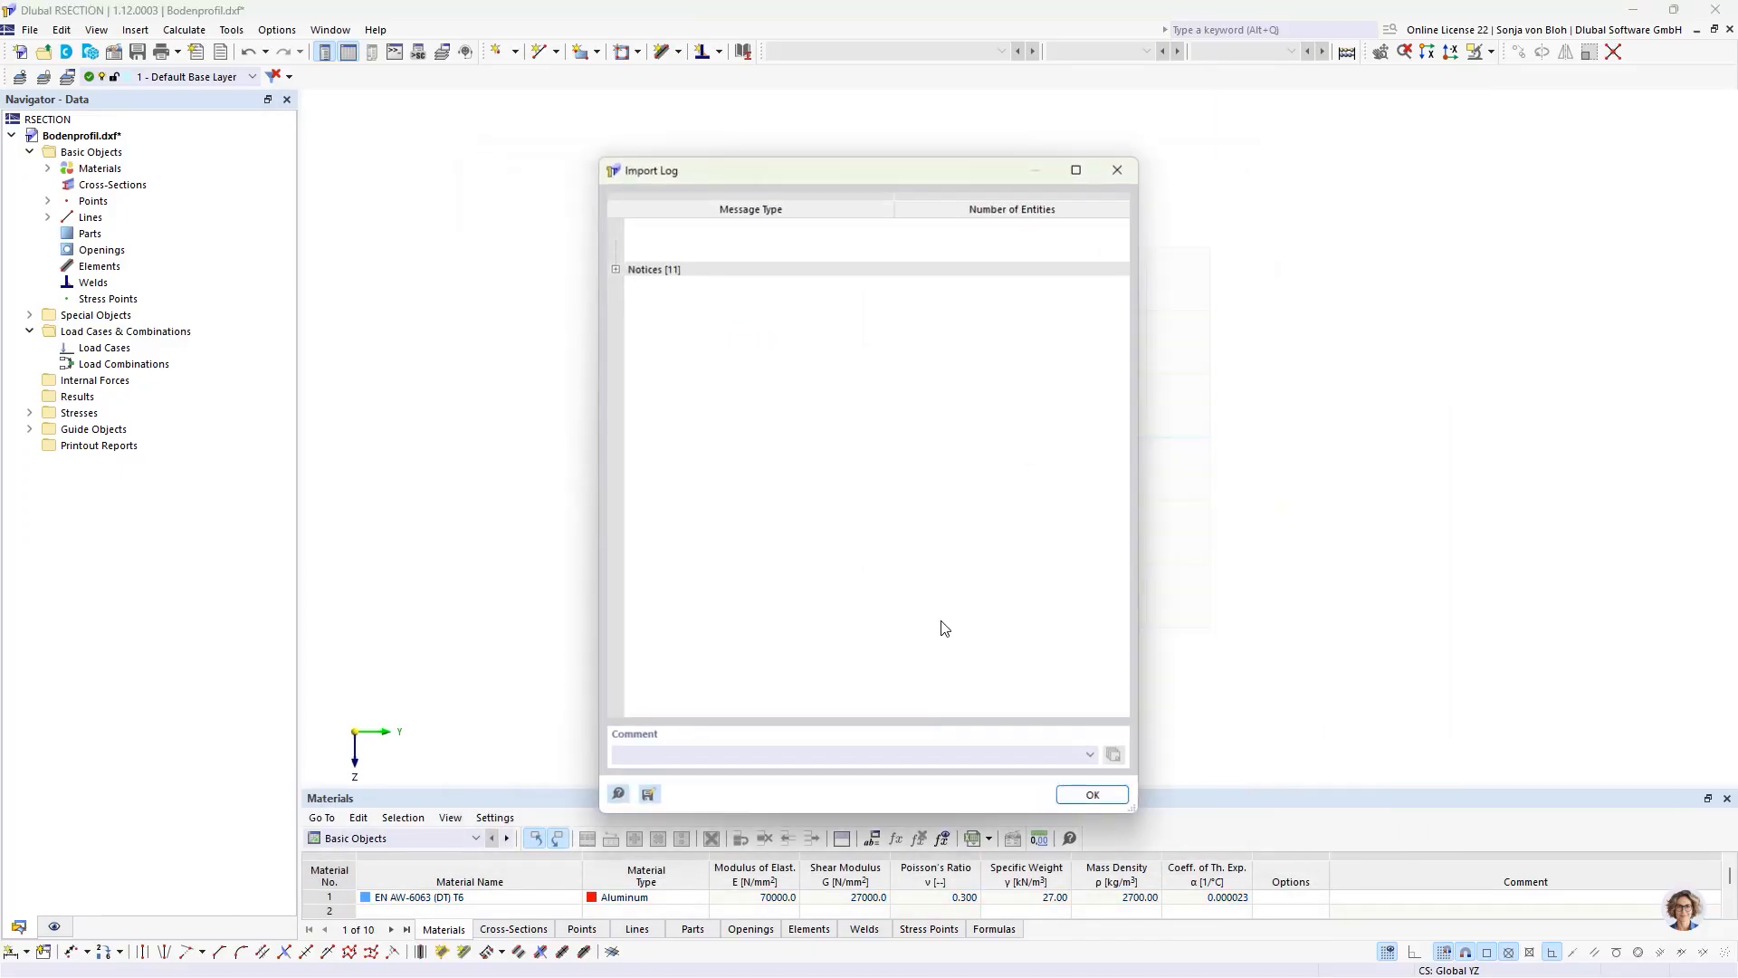
pyautogui.click(1119, 799)
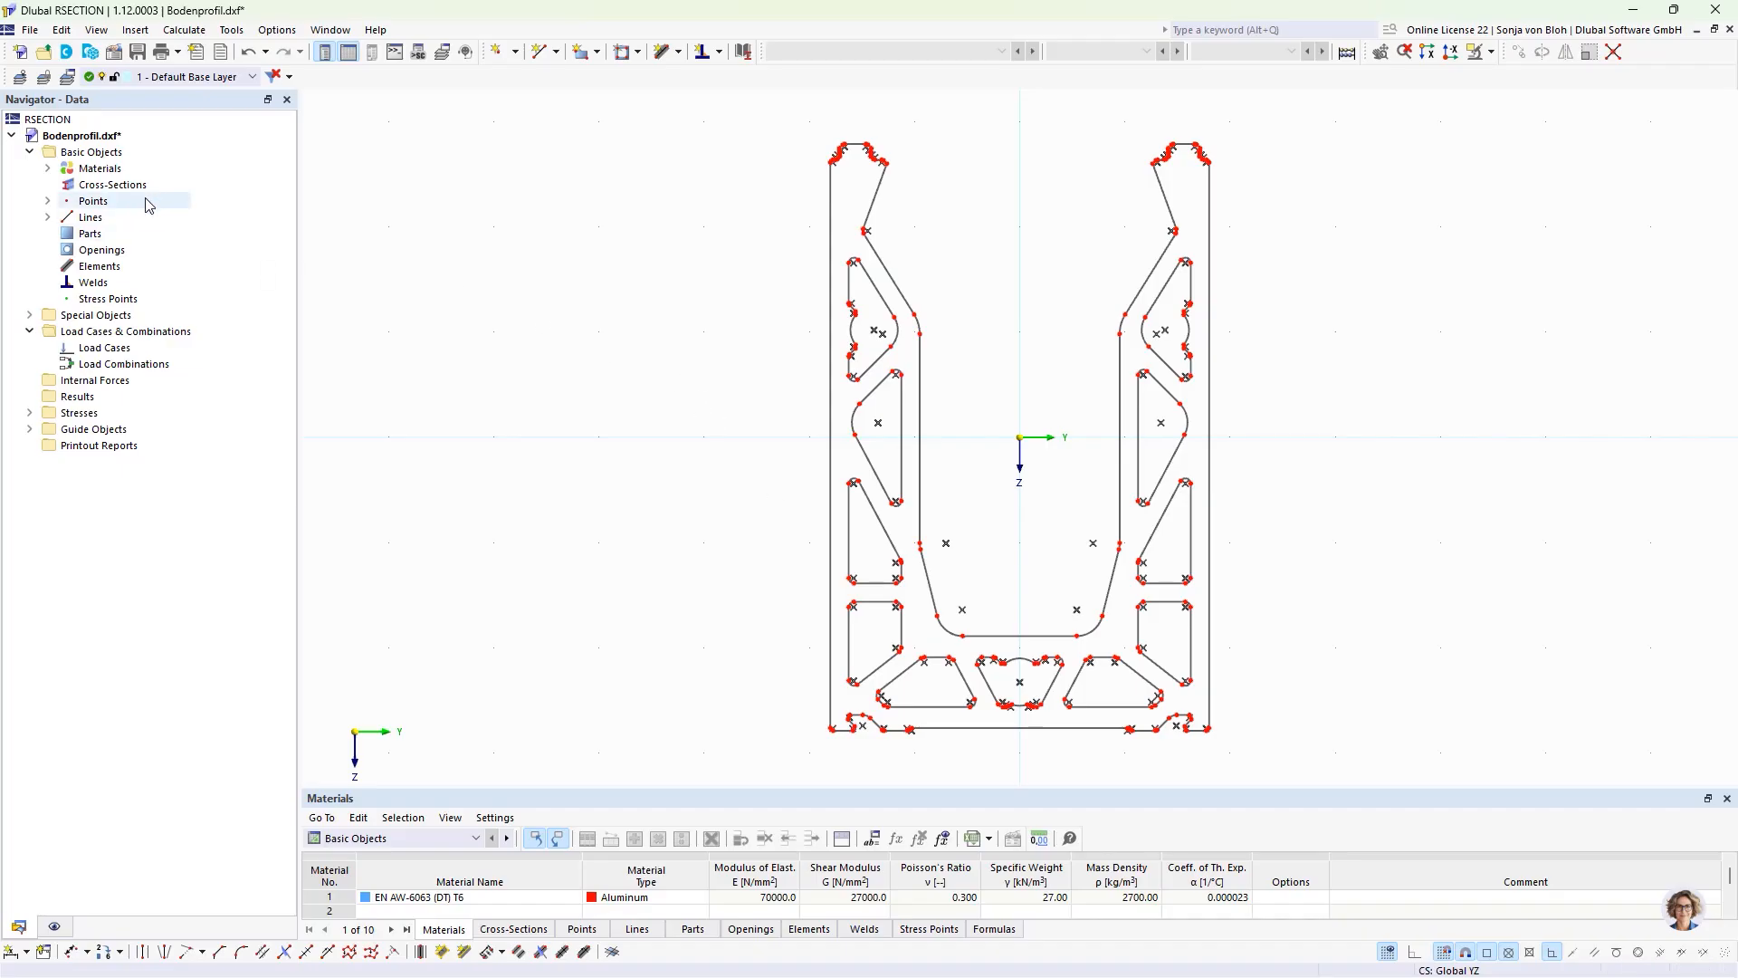
# Step: Set the analysis method to Finite Element Analysis in the model's base data
pyautogui.rightClick(102, 155)
pyautogui.click(158, 164)
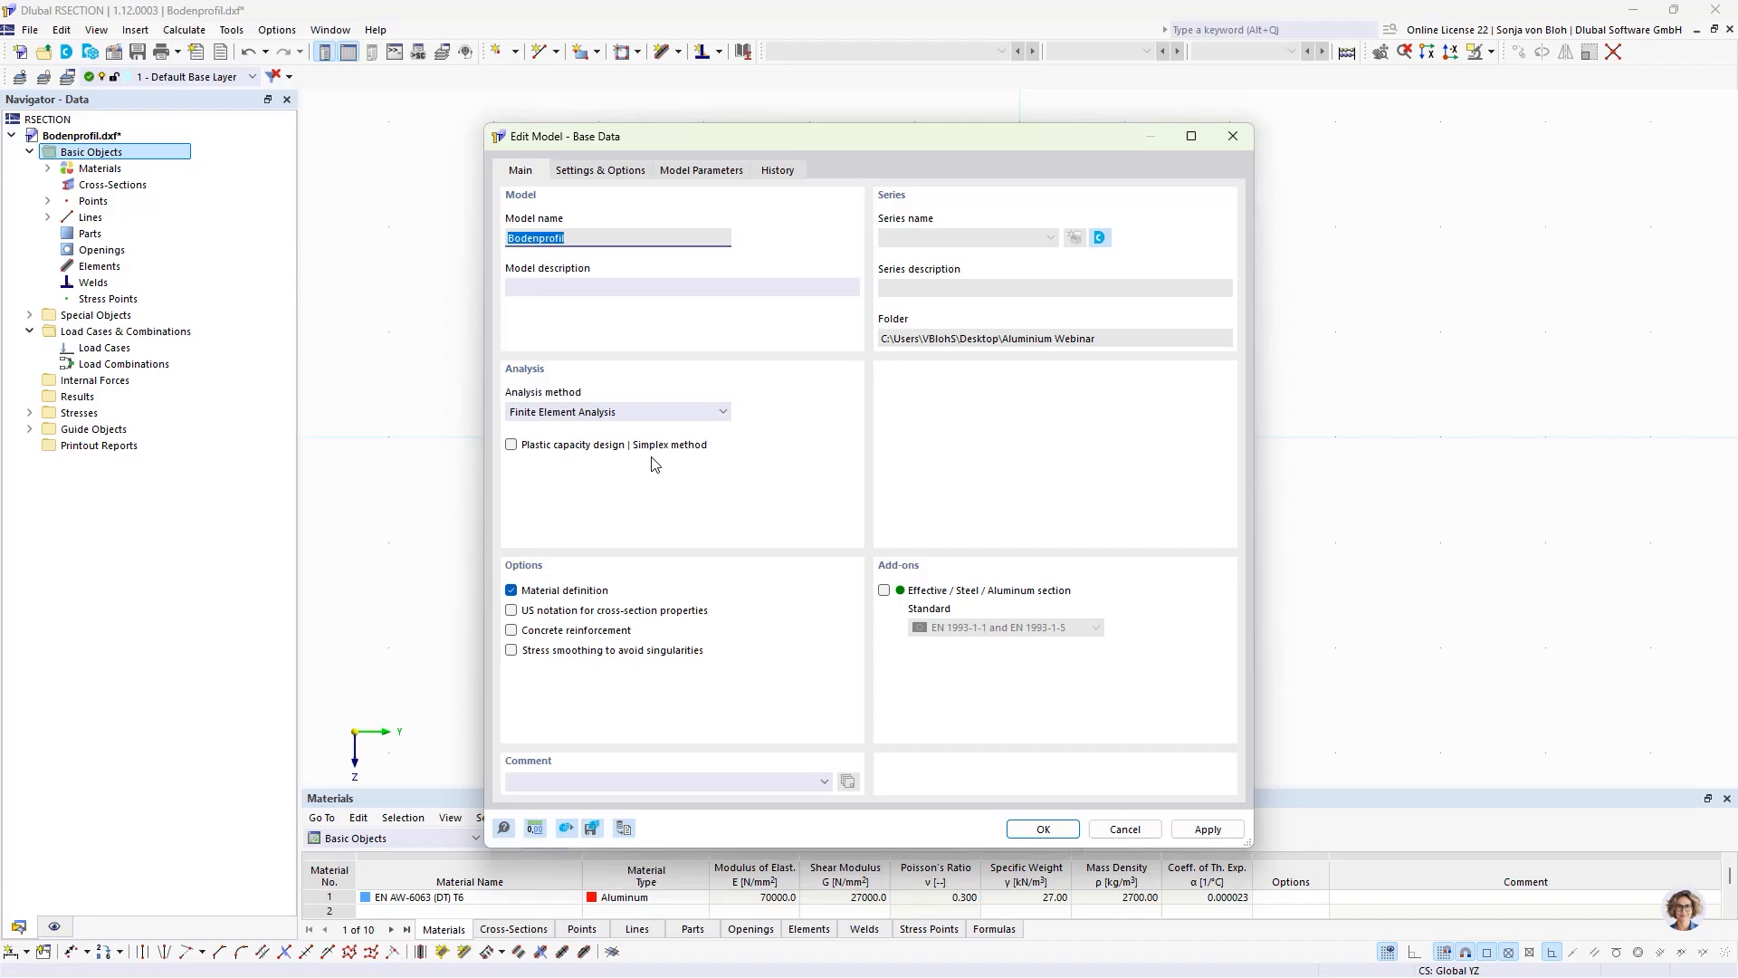
pyautogui.click(722, 413)
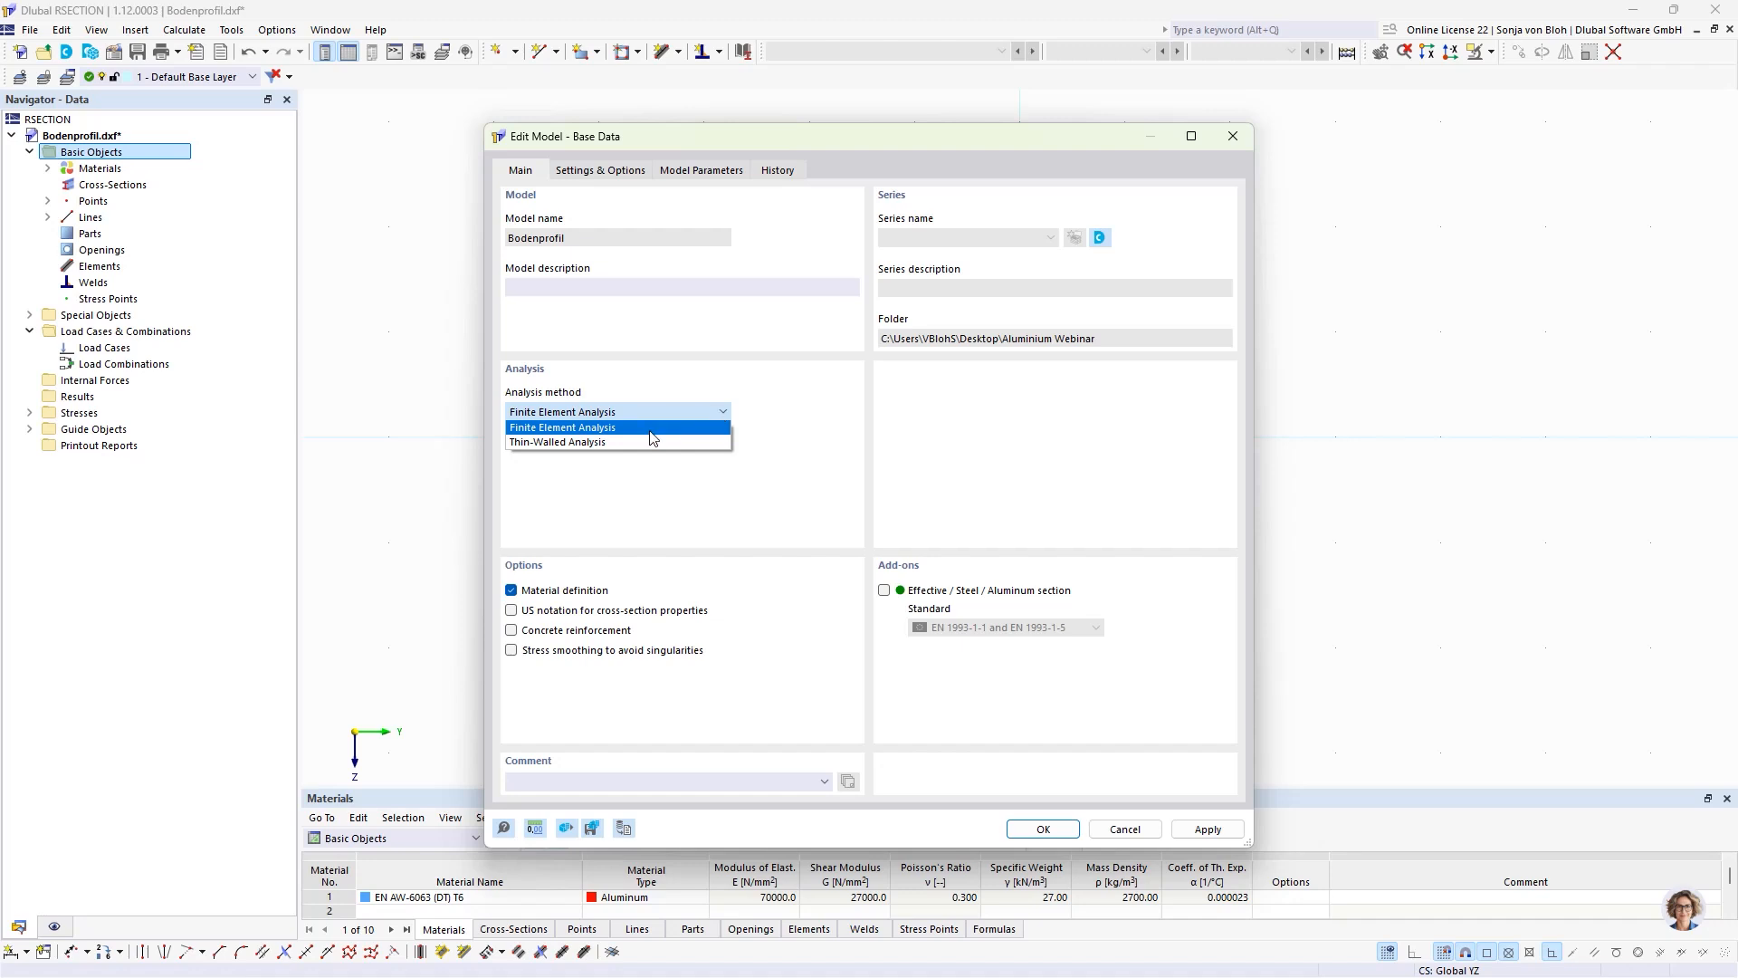
pyautogui.click(597, 429)
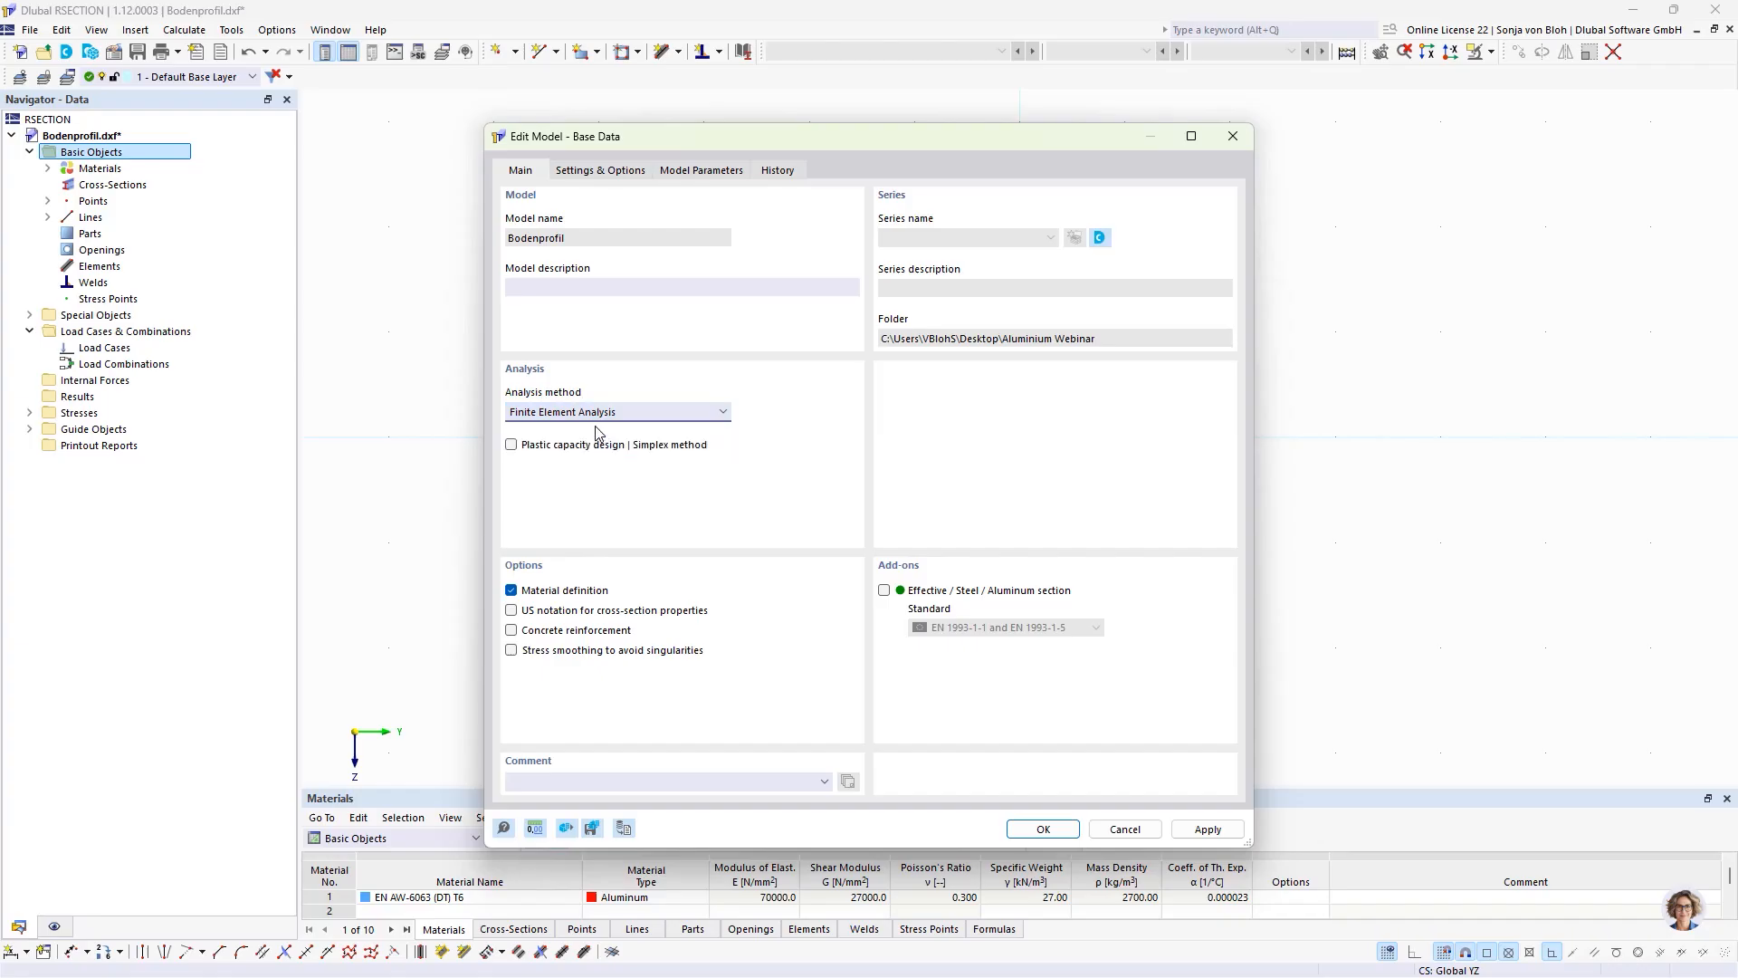
pyautogui.click(1042, 829)
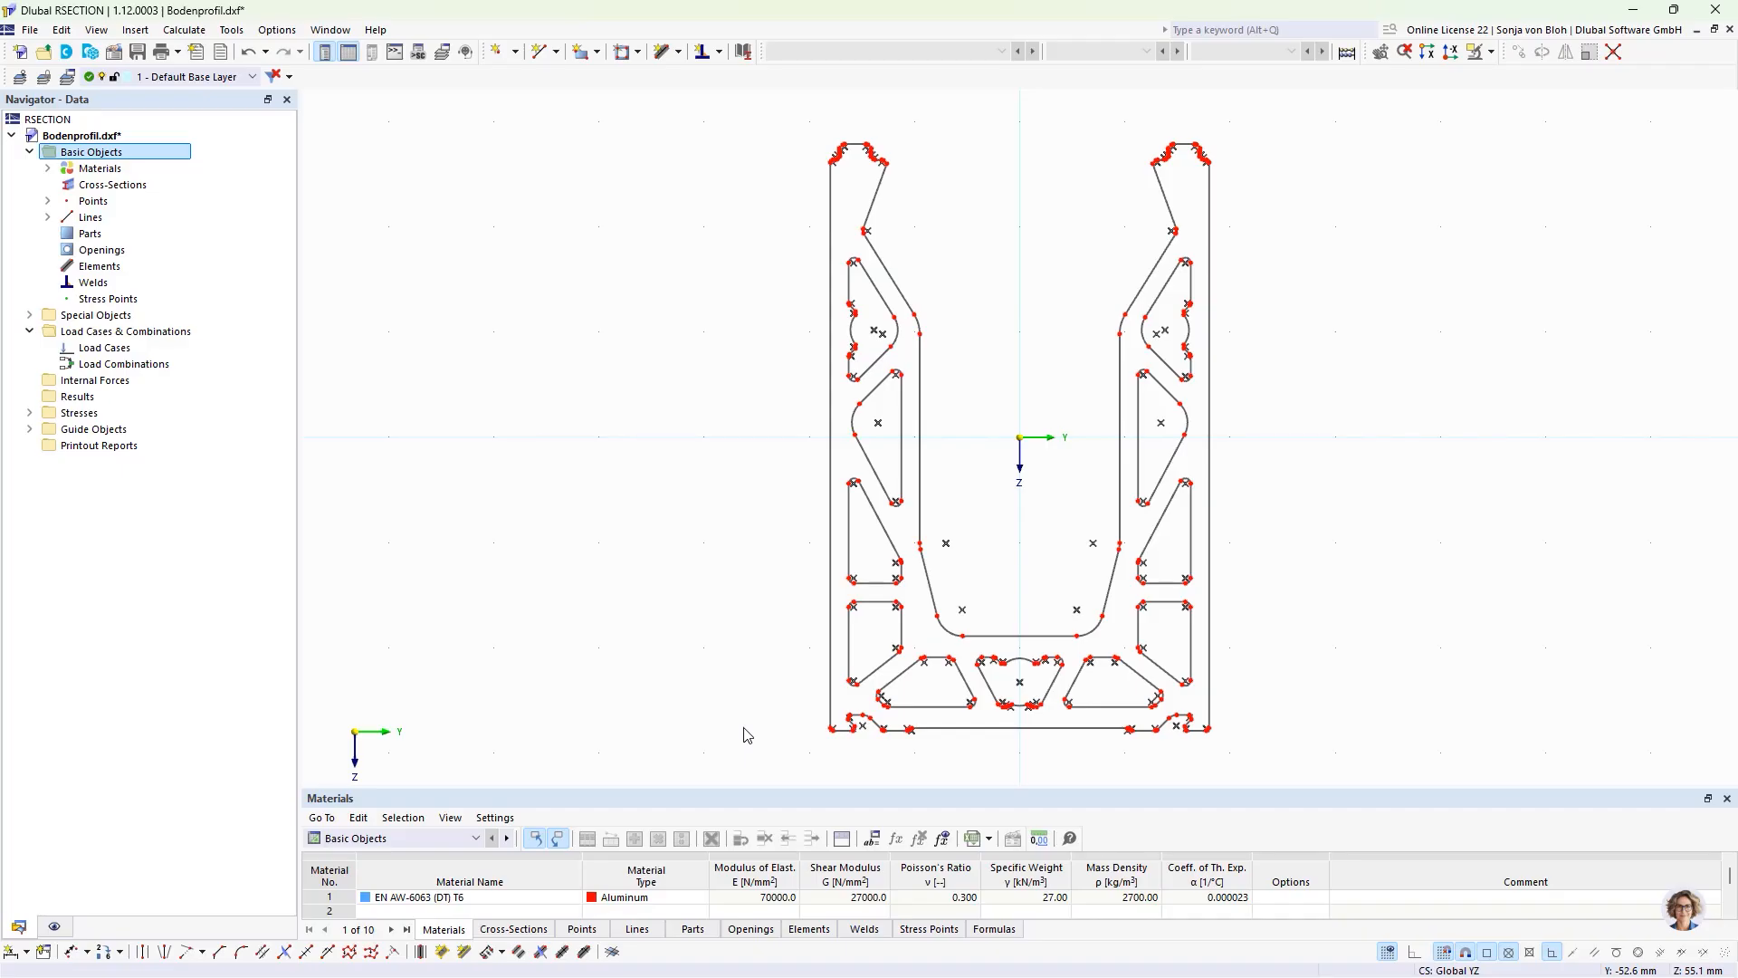
# Step: Create a part in EN AW-6063 (DT) T6 from the closed outer boundary lines of the profile
pyautogui.click(597, 53)
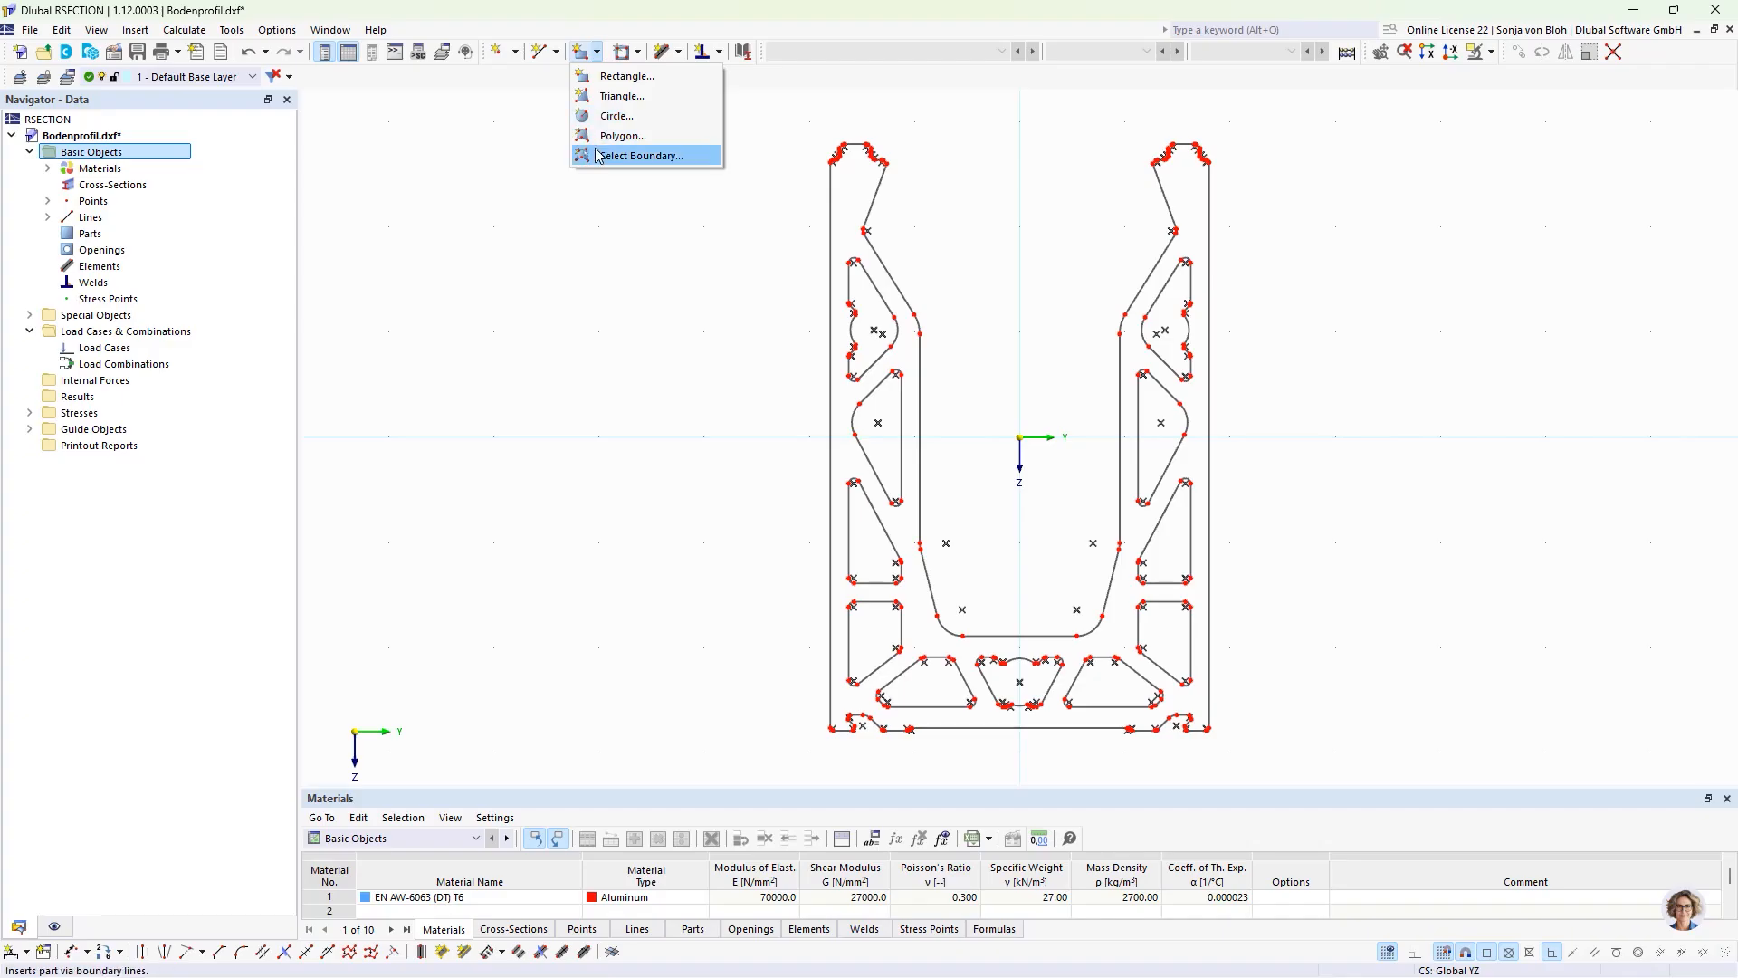
pyautogui.click(633, 155)
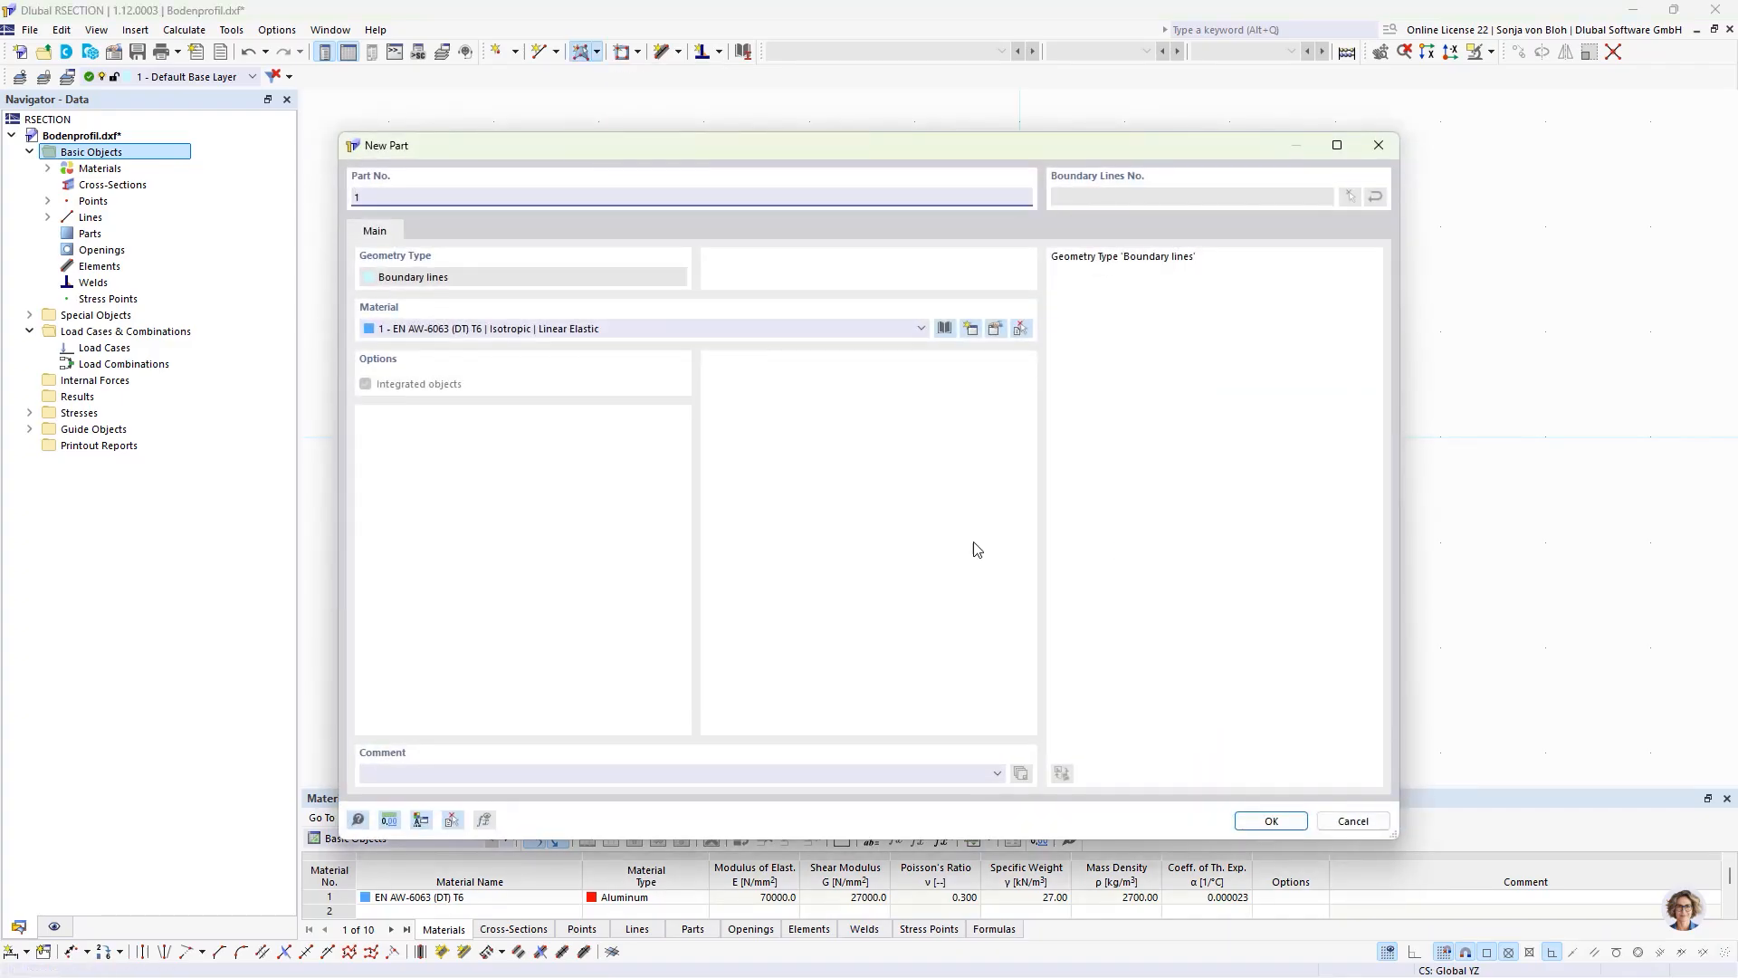
pyautogui.click(1271, 822)
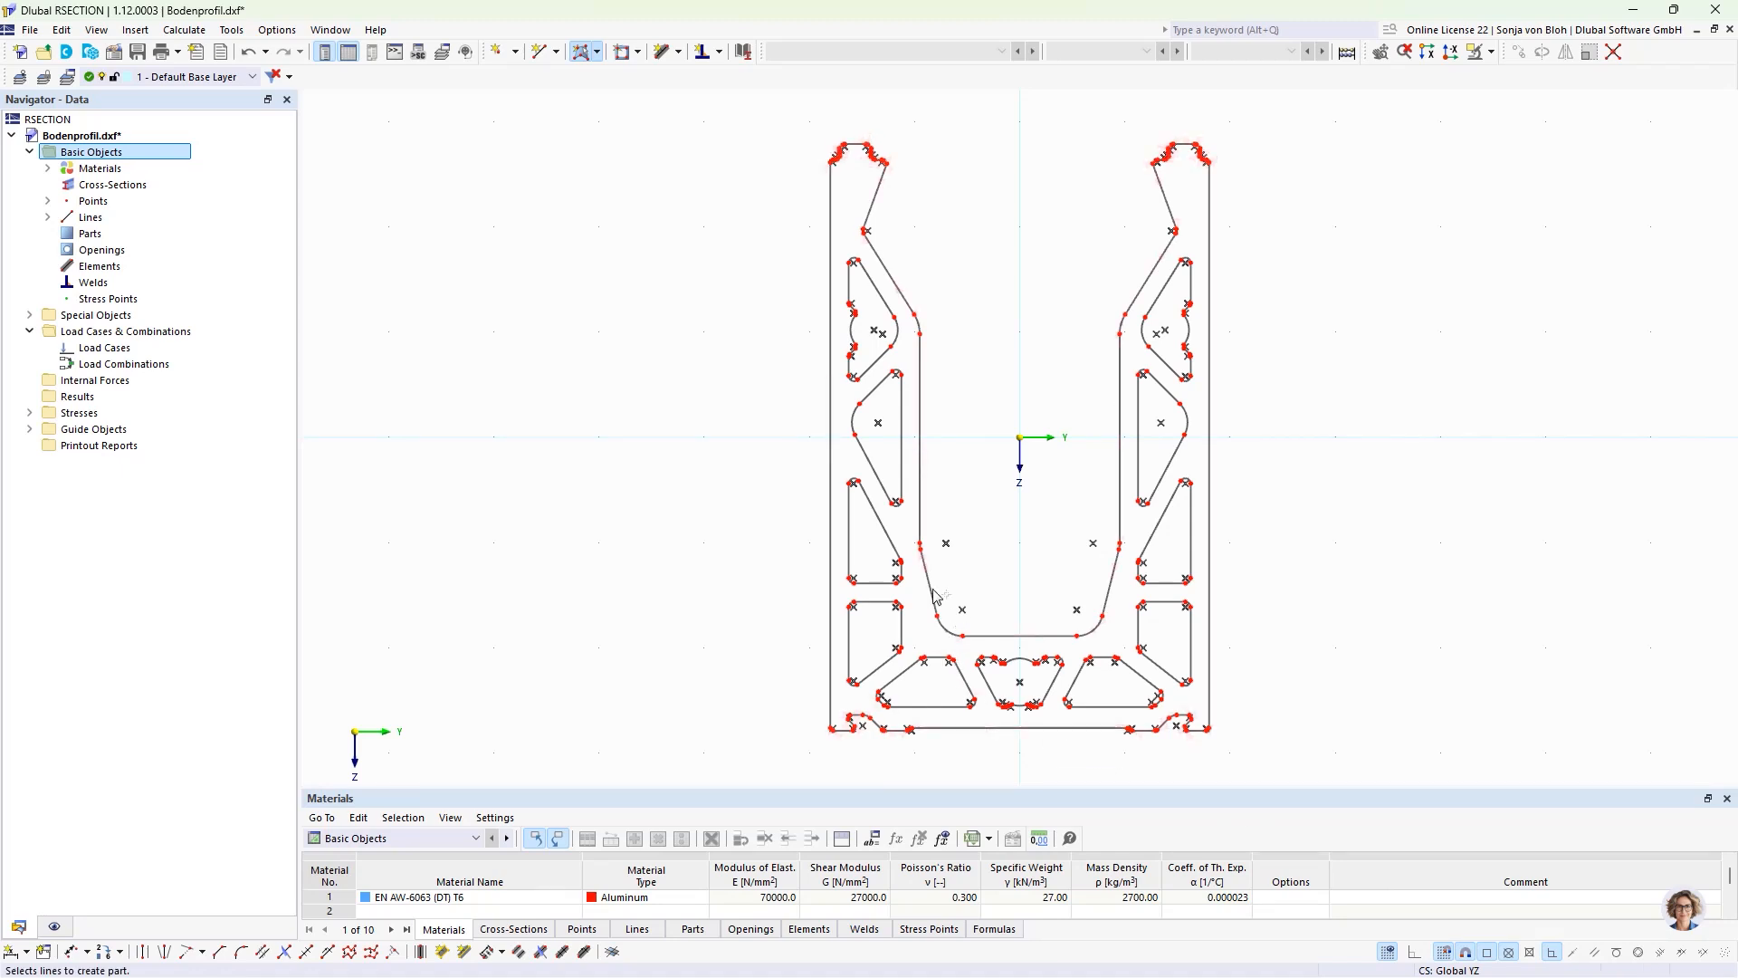
pyautogui.click(828, 547)
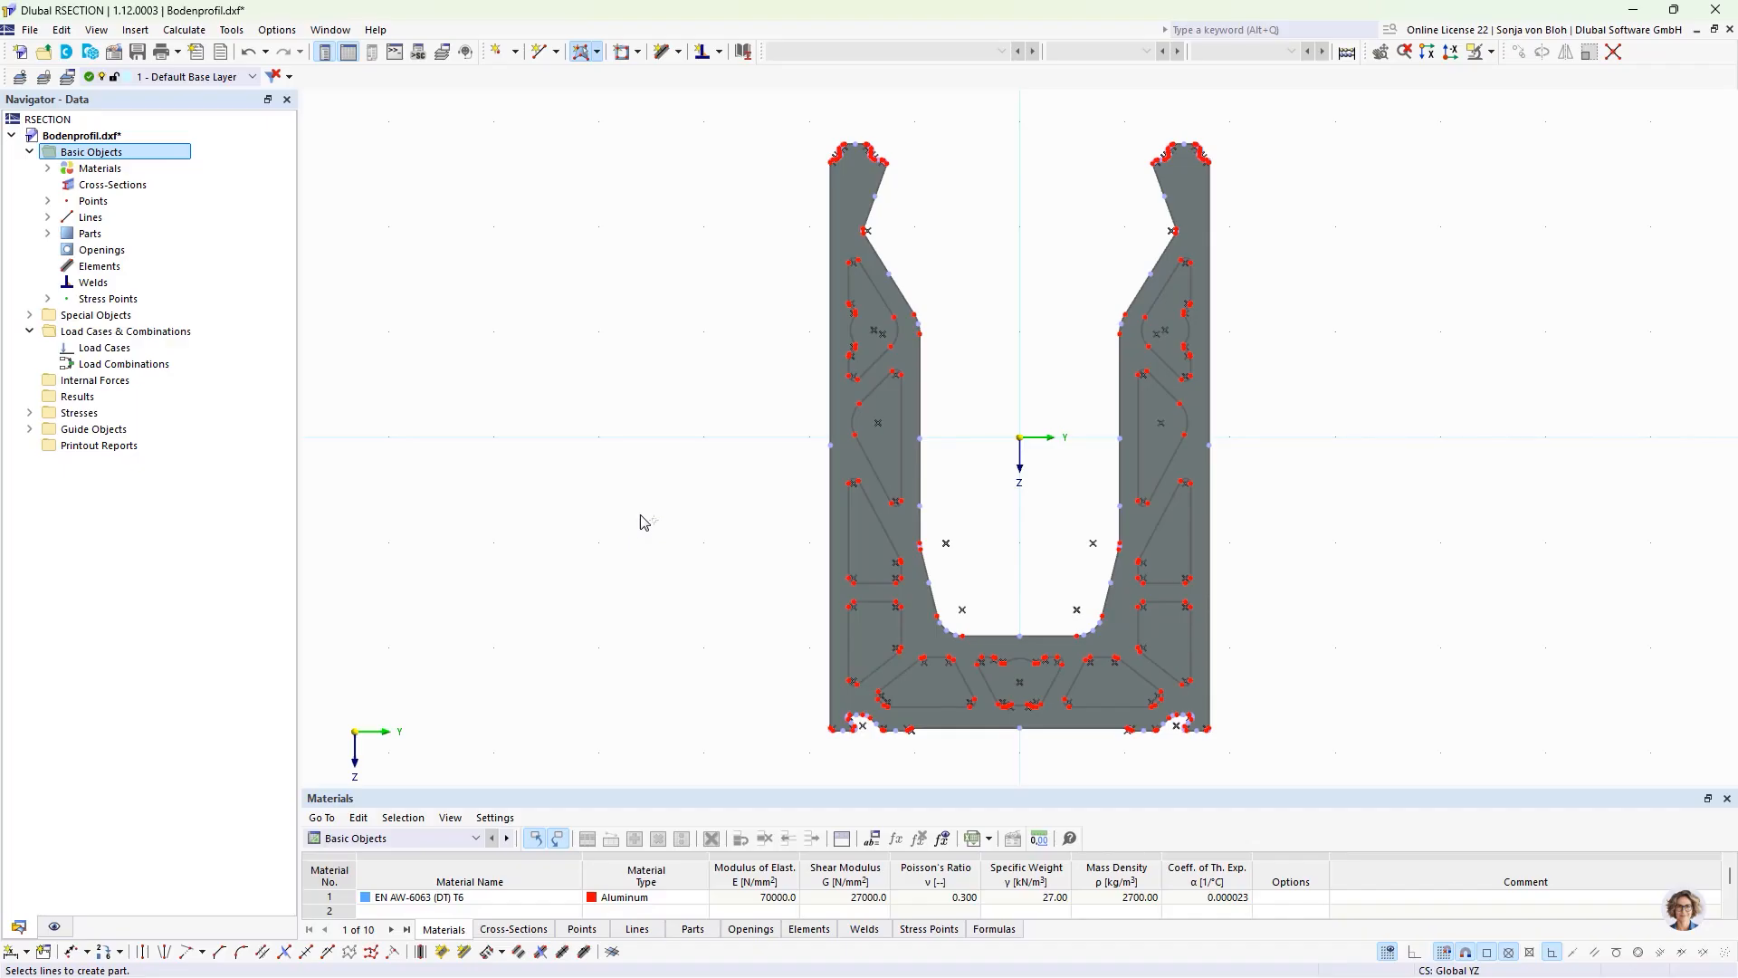
# Step: Create openings from the boundary lines of all eleven inner chambers in the profile's two legs and base
pyautogui.click(638, 54)
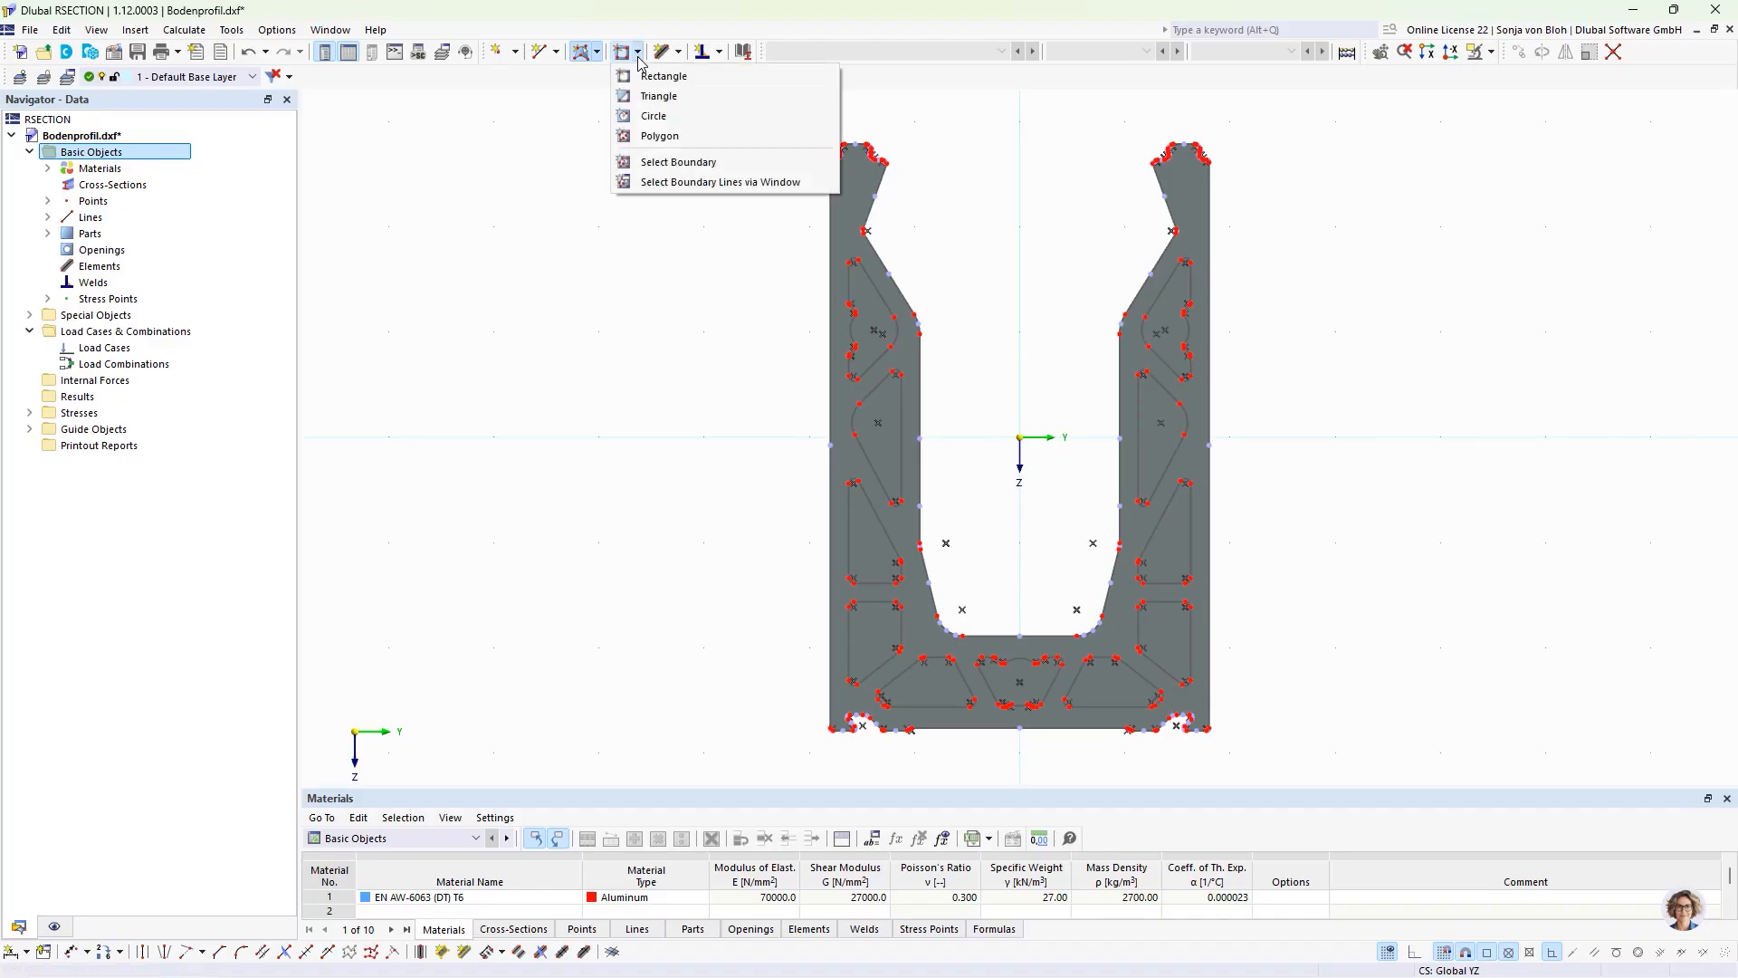
pyautogui.click(681, 165)
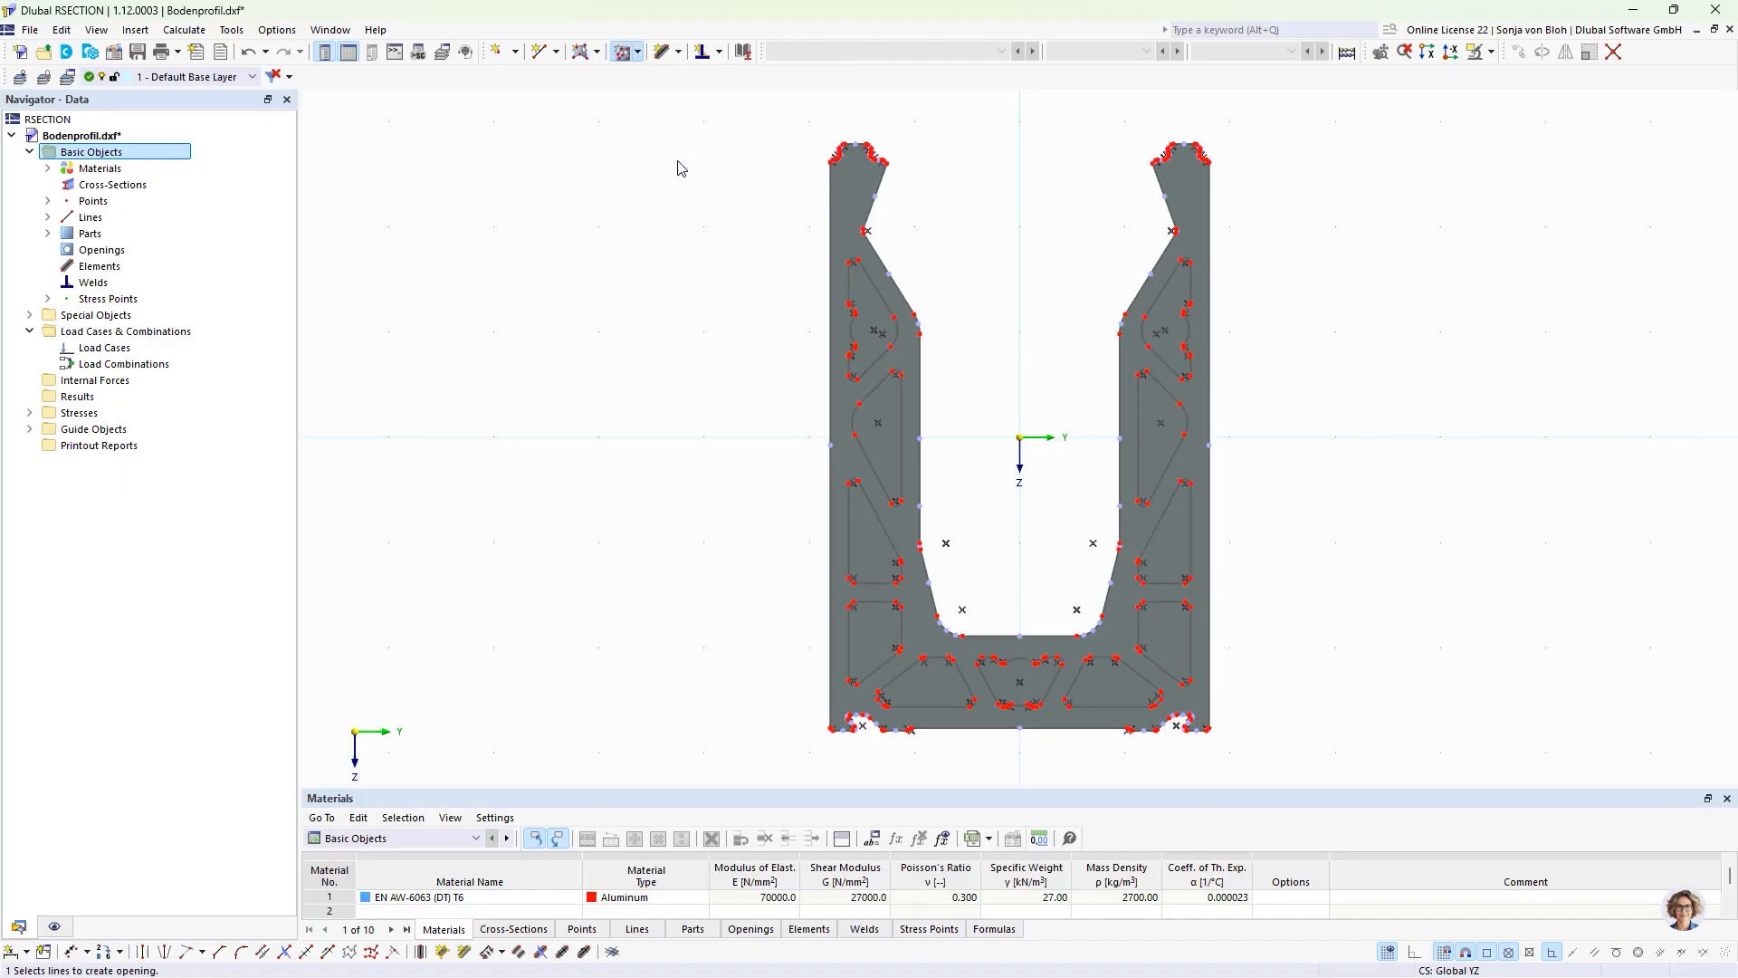
pyautogui.click(882, 318)
pyautogui.click(879, 457)
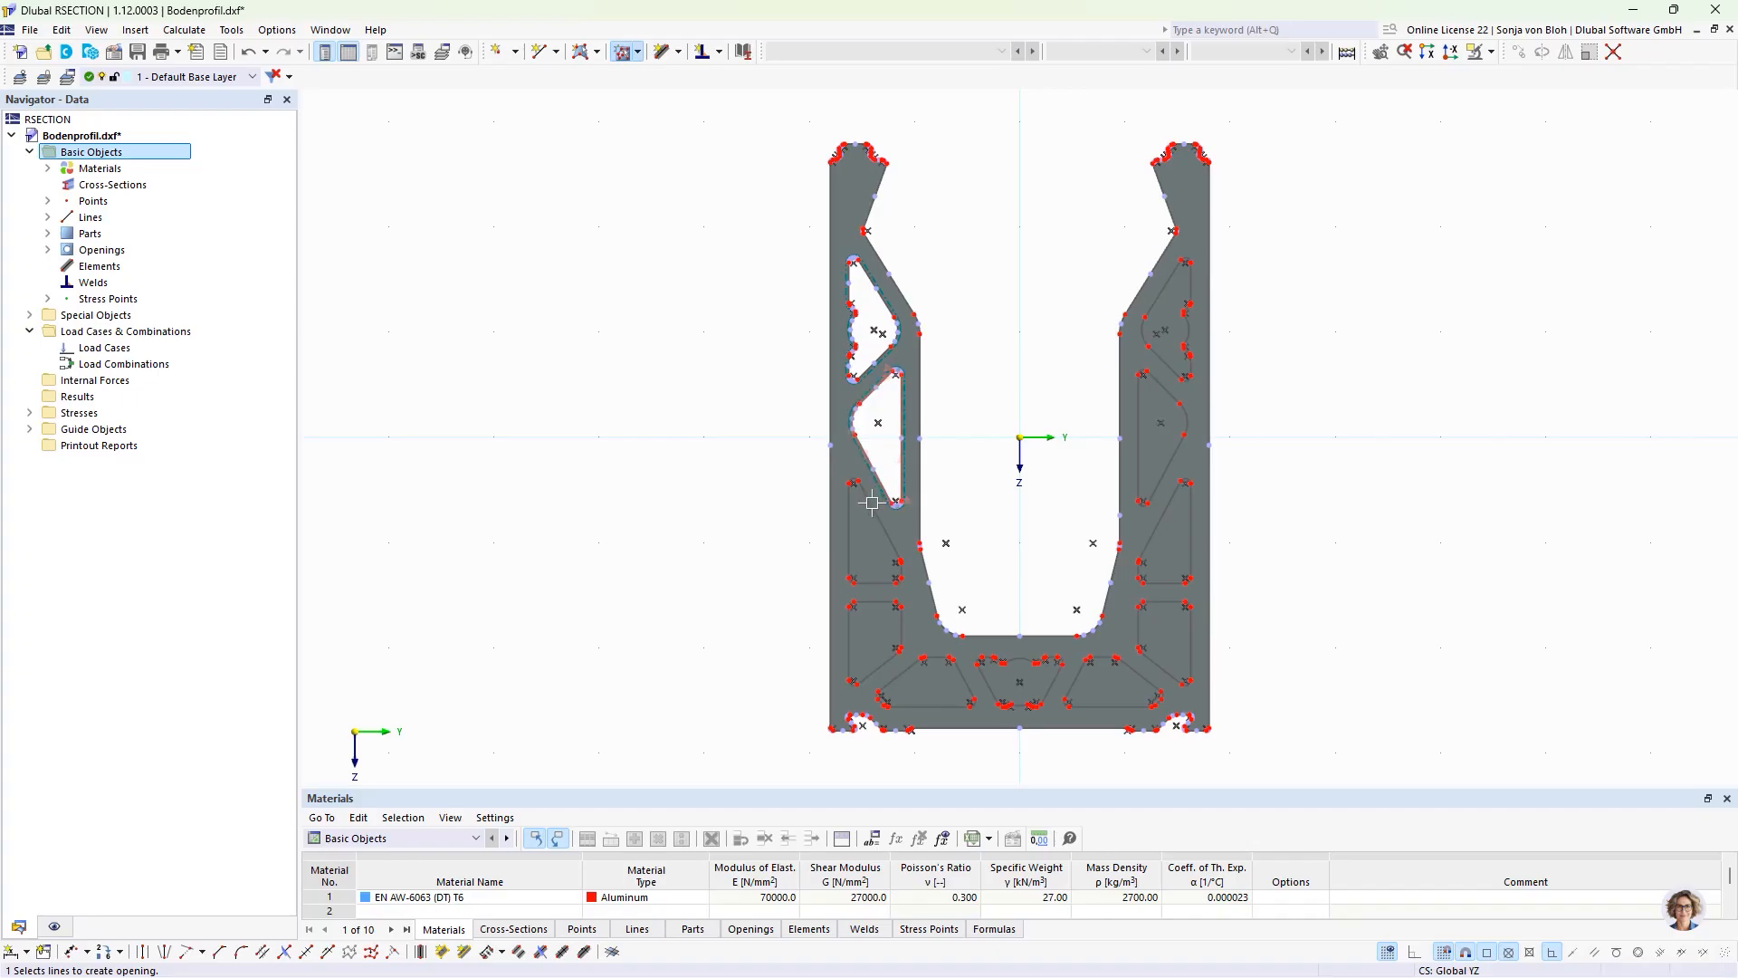
pyautogui.click(871, 514)
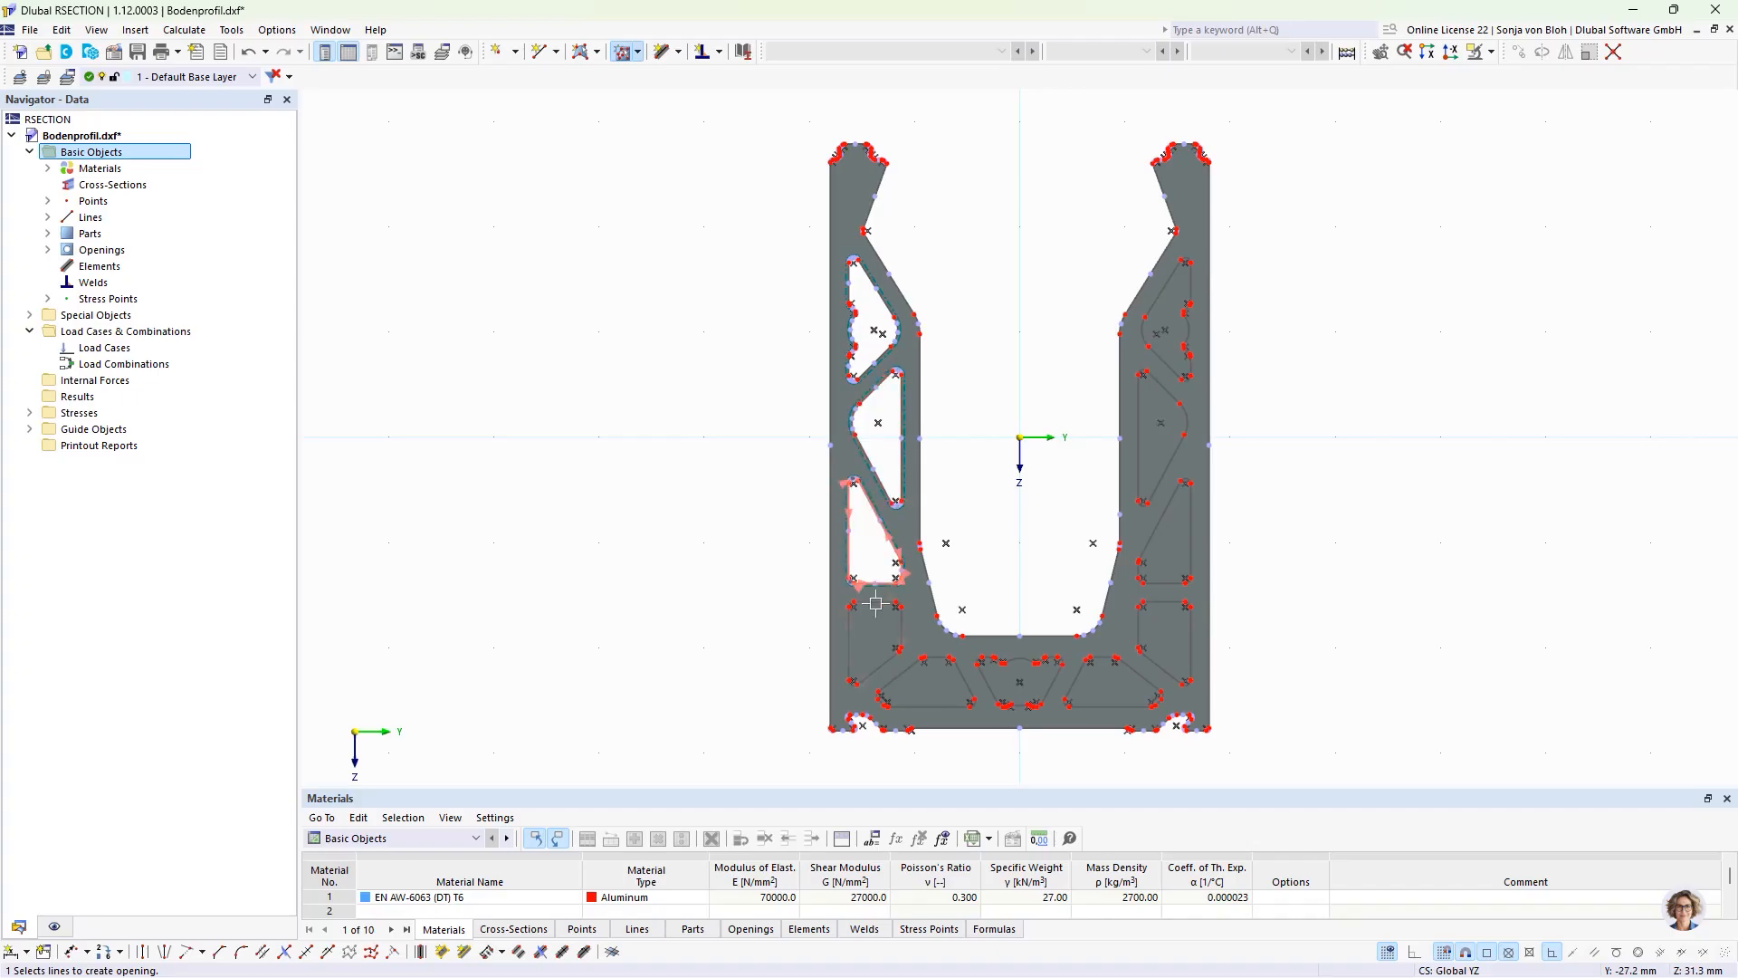
pyautogui.click(905, 671)
pyautogui.click(985, 684)
pyautogui.click(995, 685)
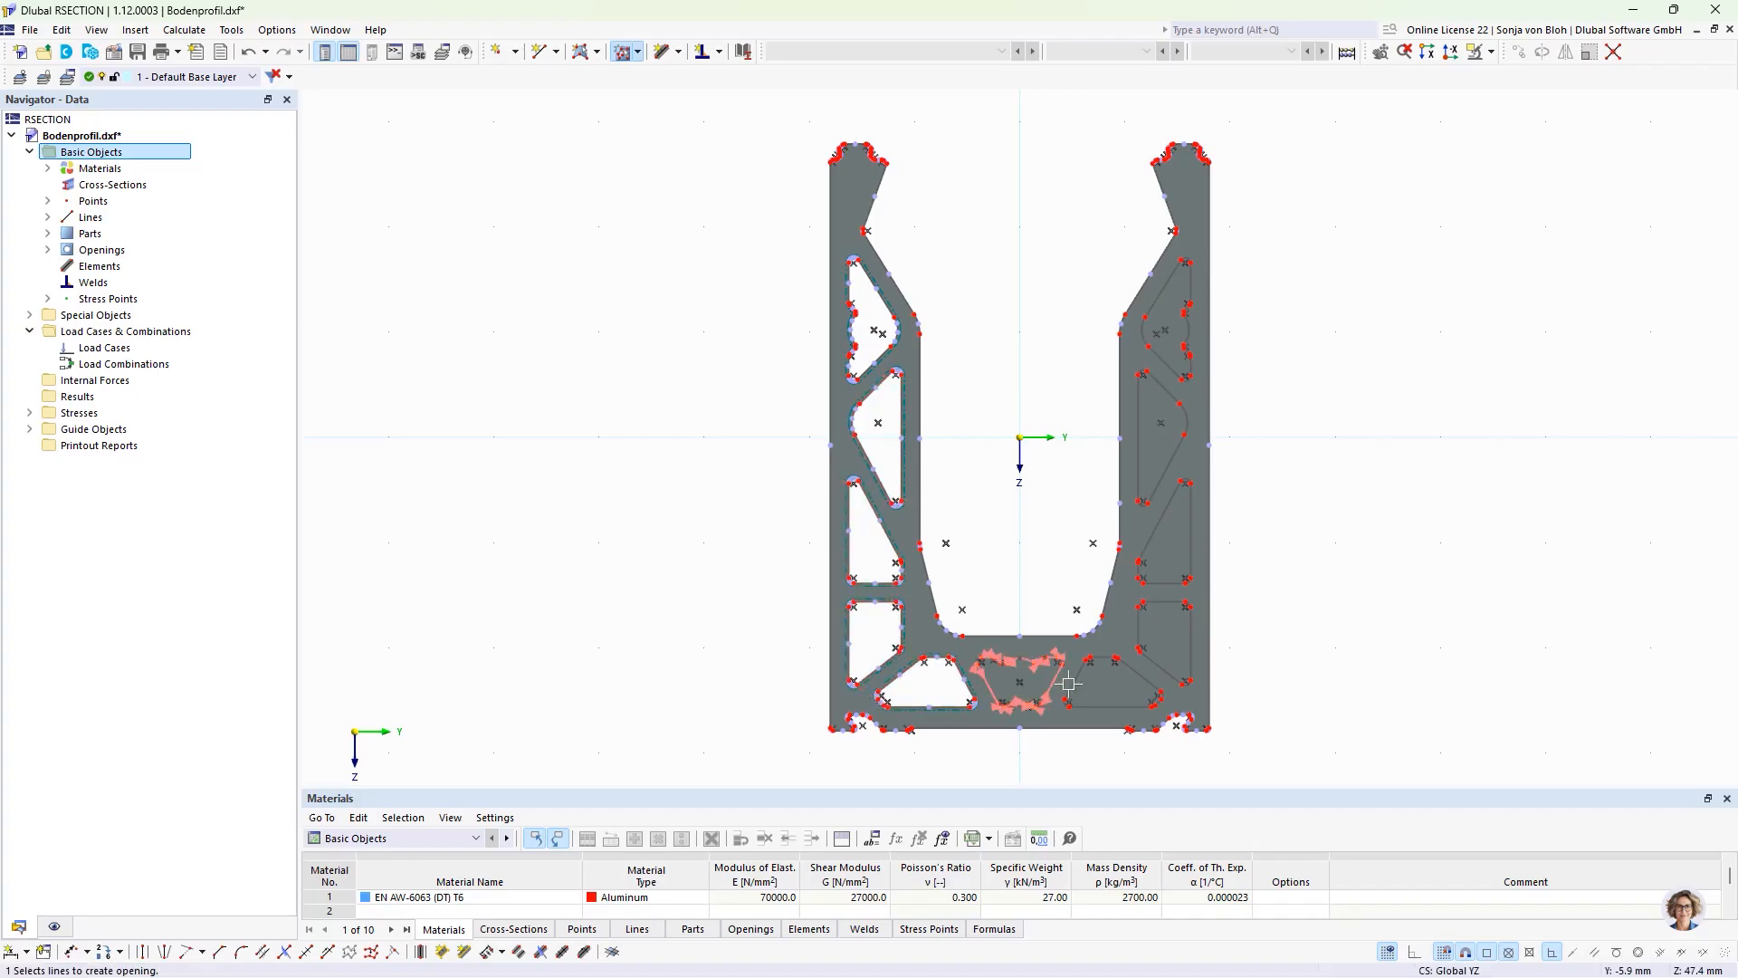
pyautogui.click(1073, 682)
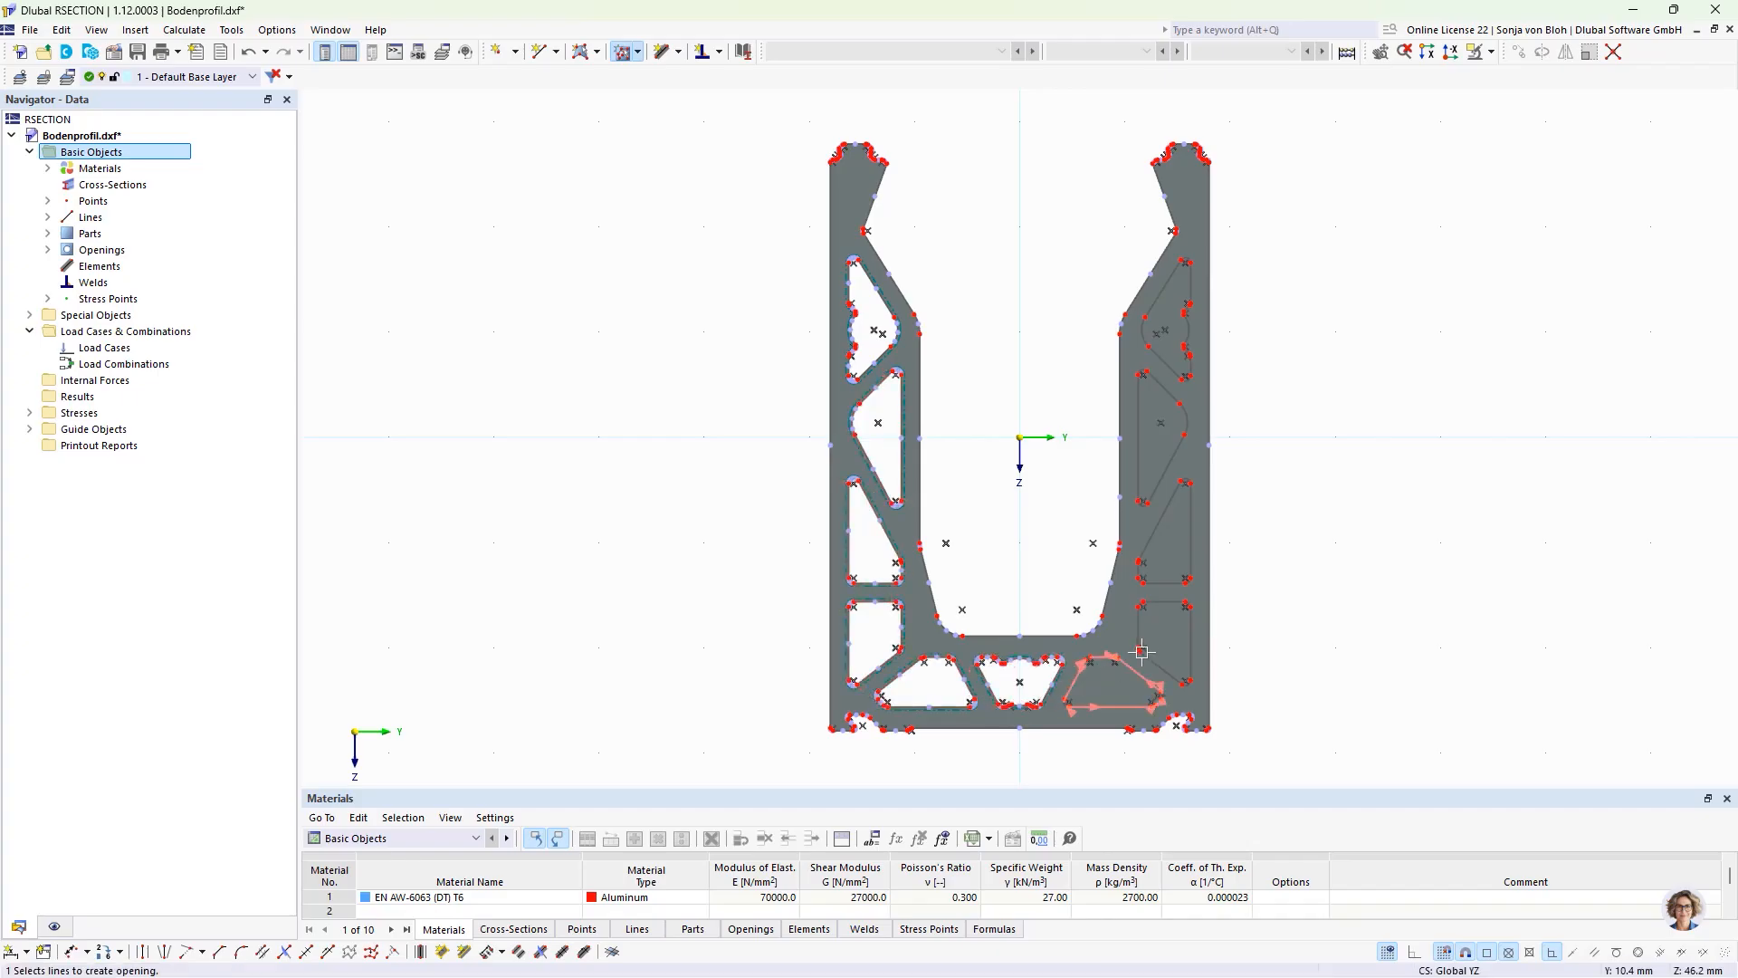
pyautogui.click(1162, 611)
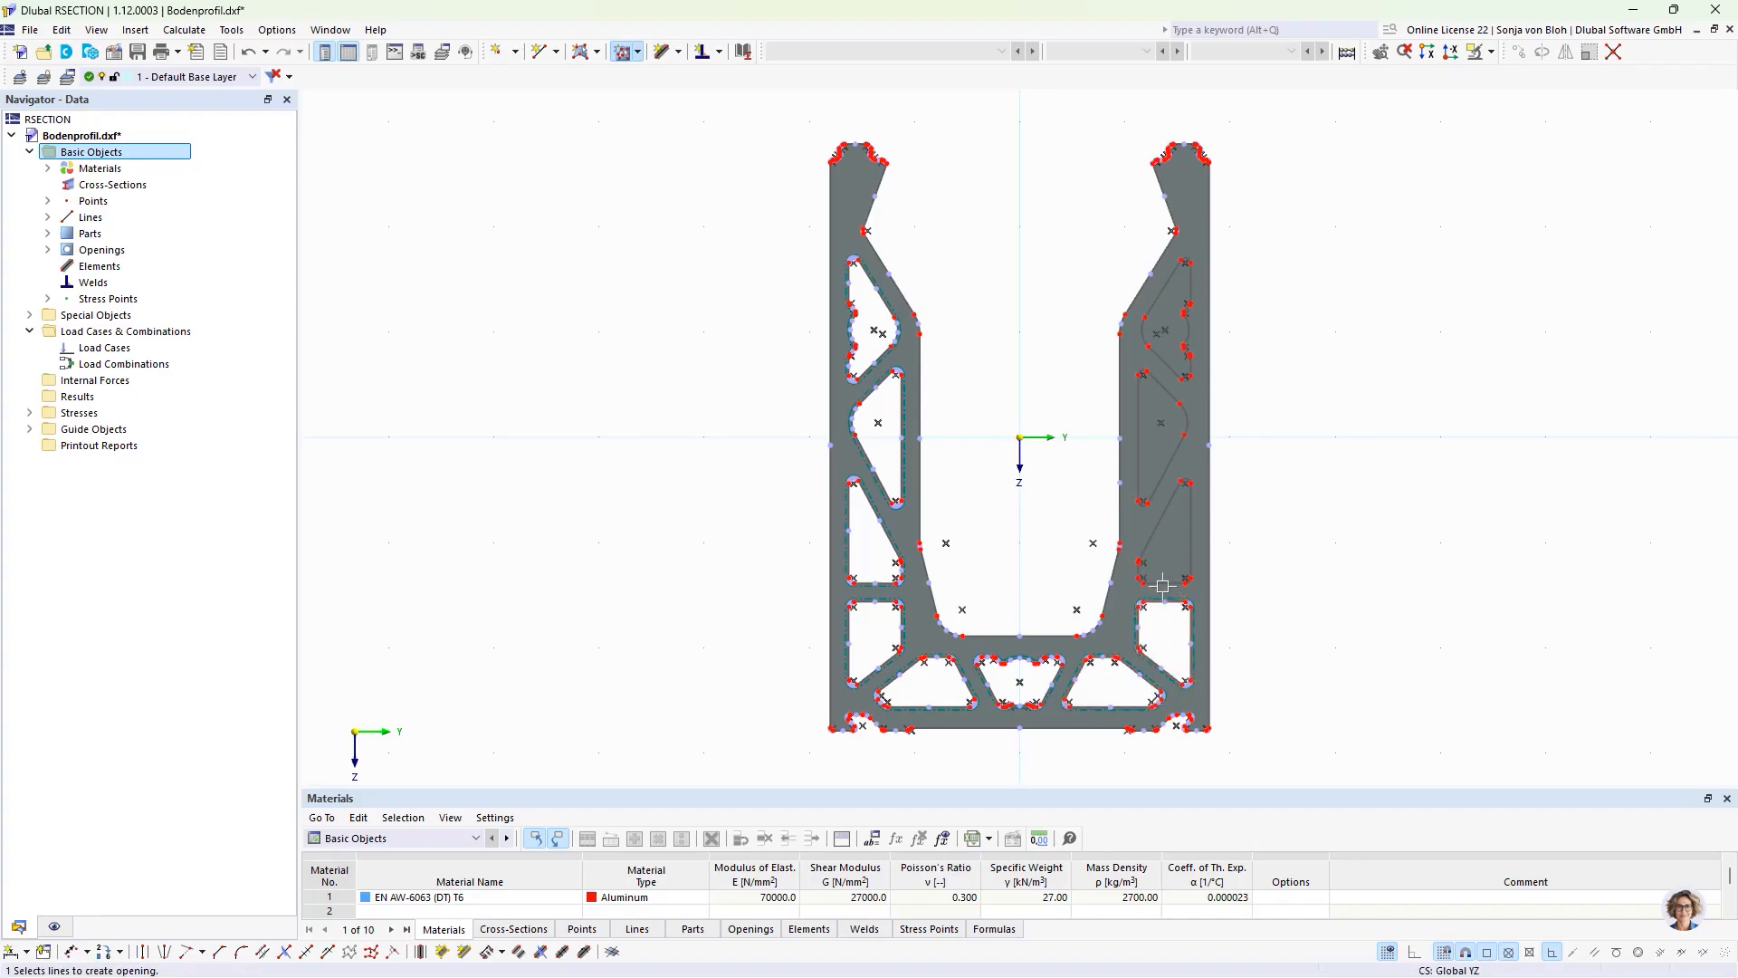
pyautogui.click(1173, 478)
pyautogui.click(1164, 365)
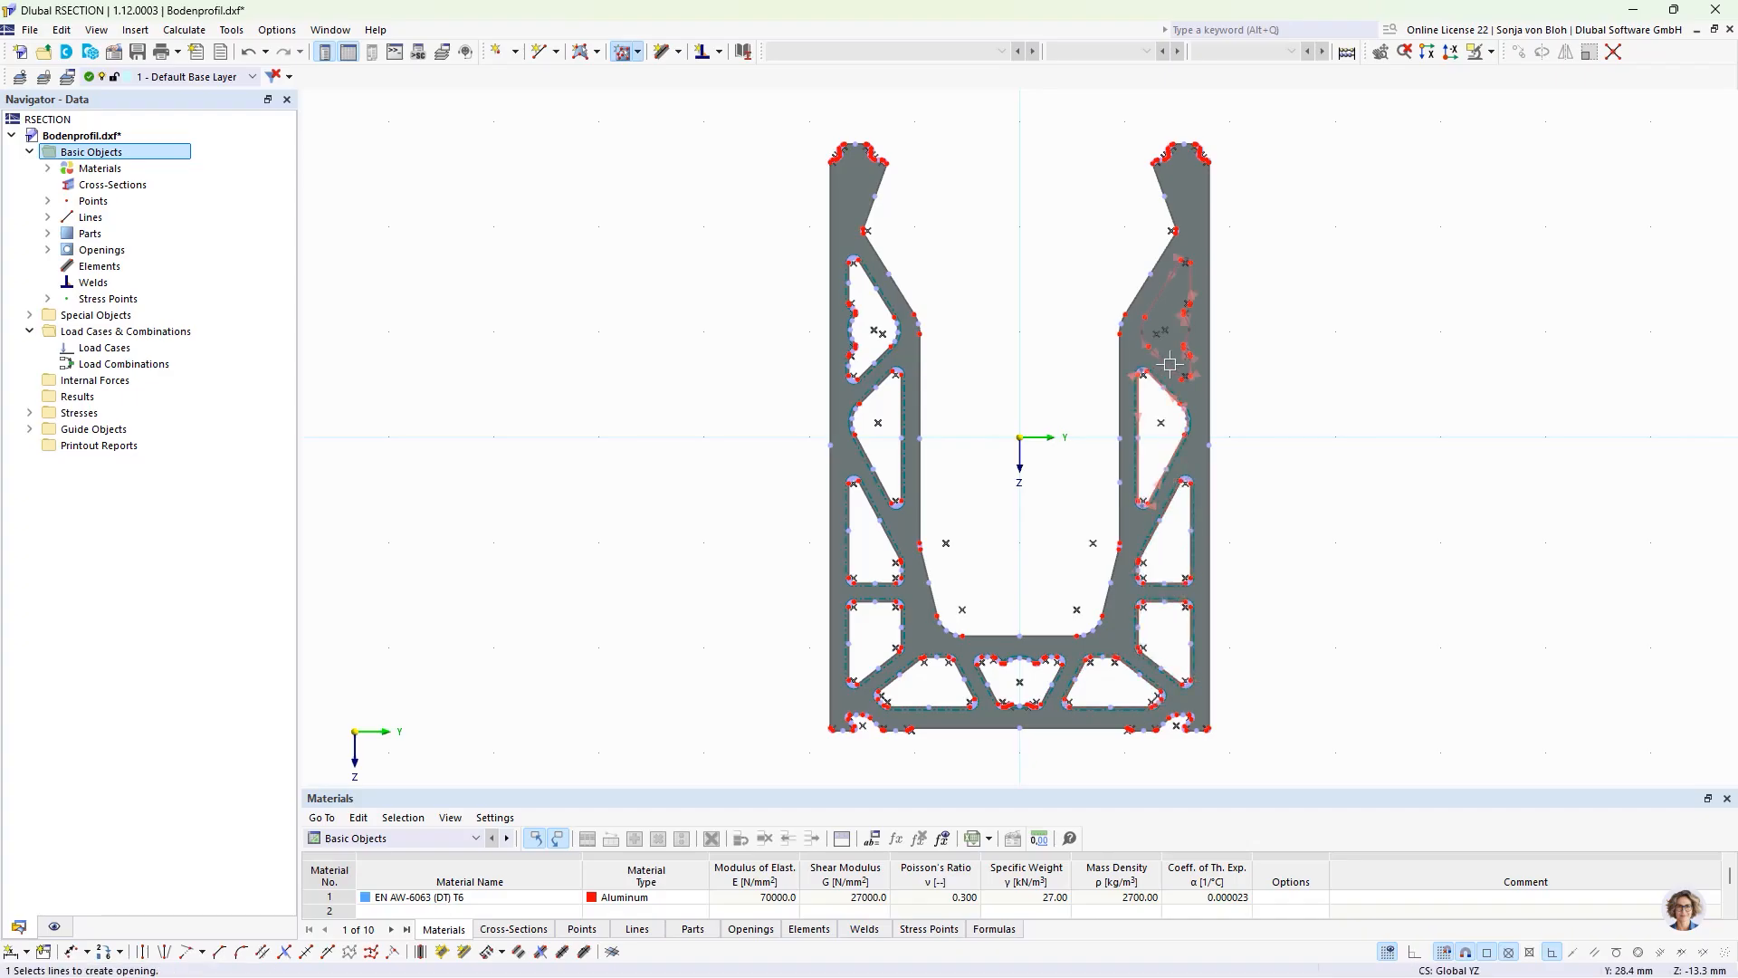
pyautogui.click(1166, 317)
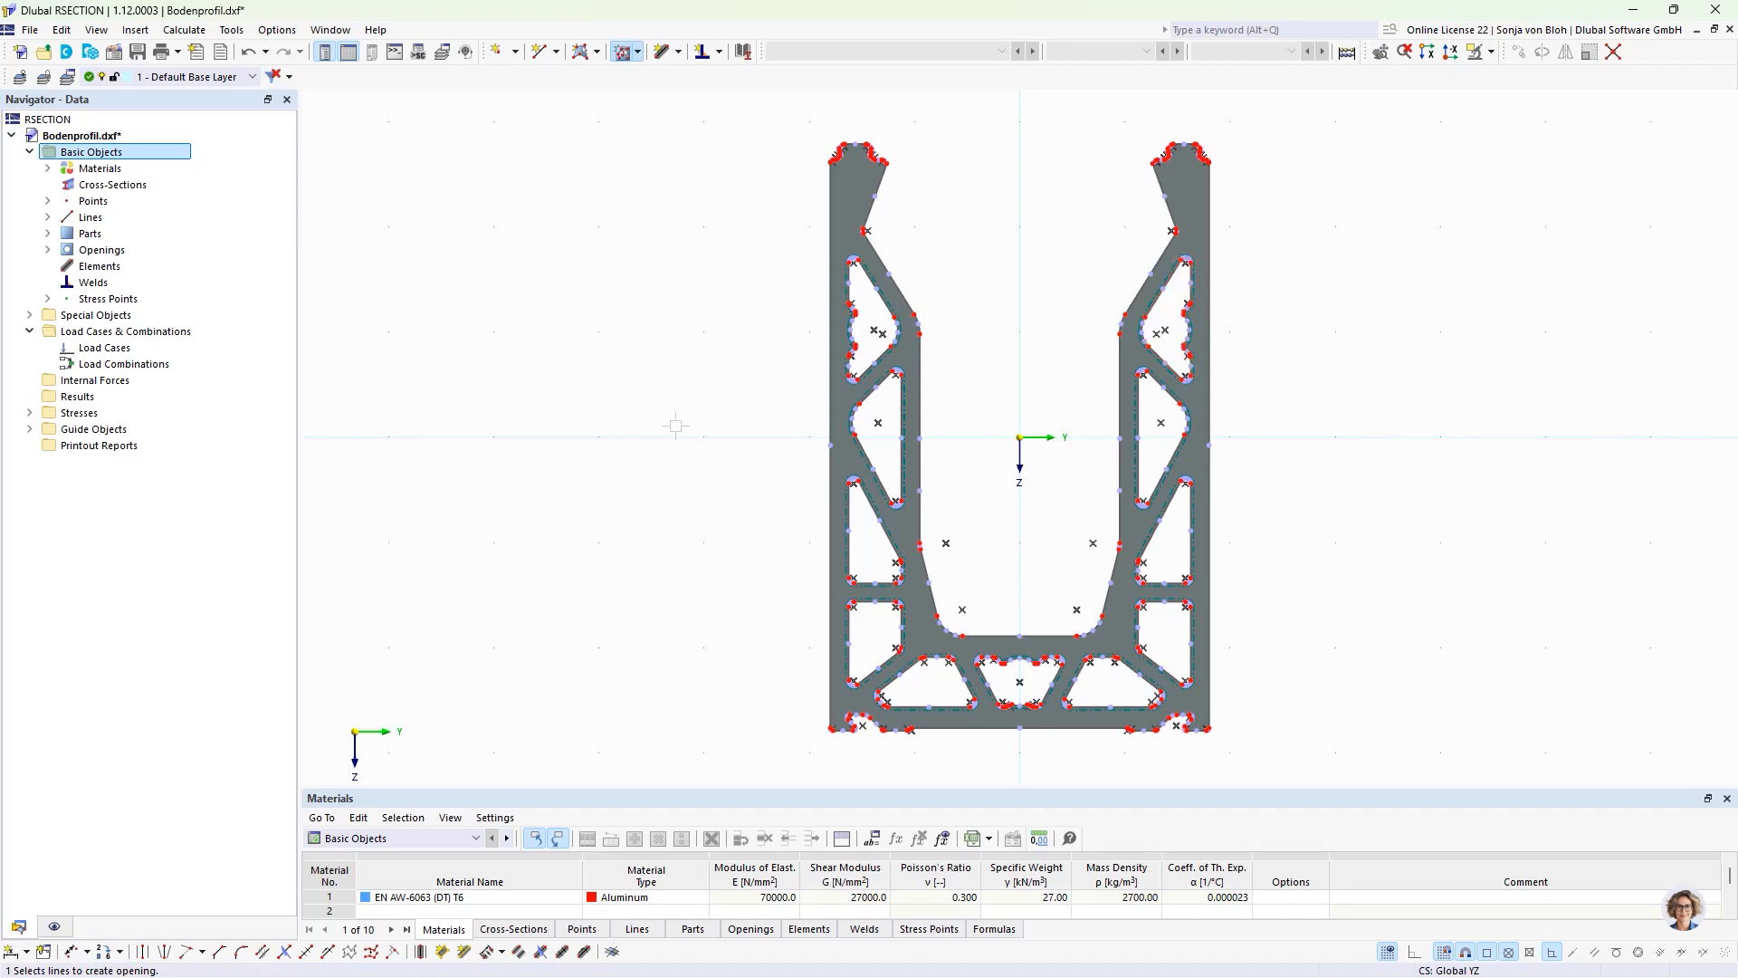
pyautogui.press('Escape')
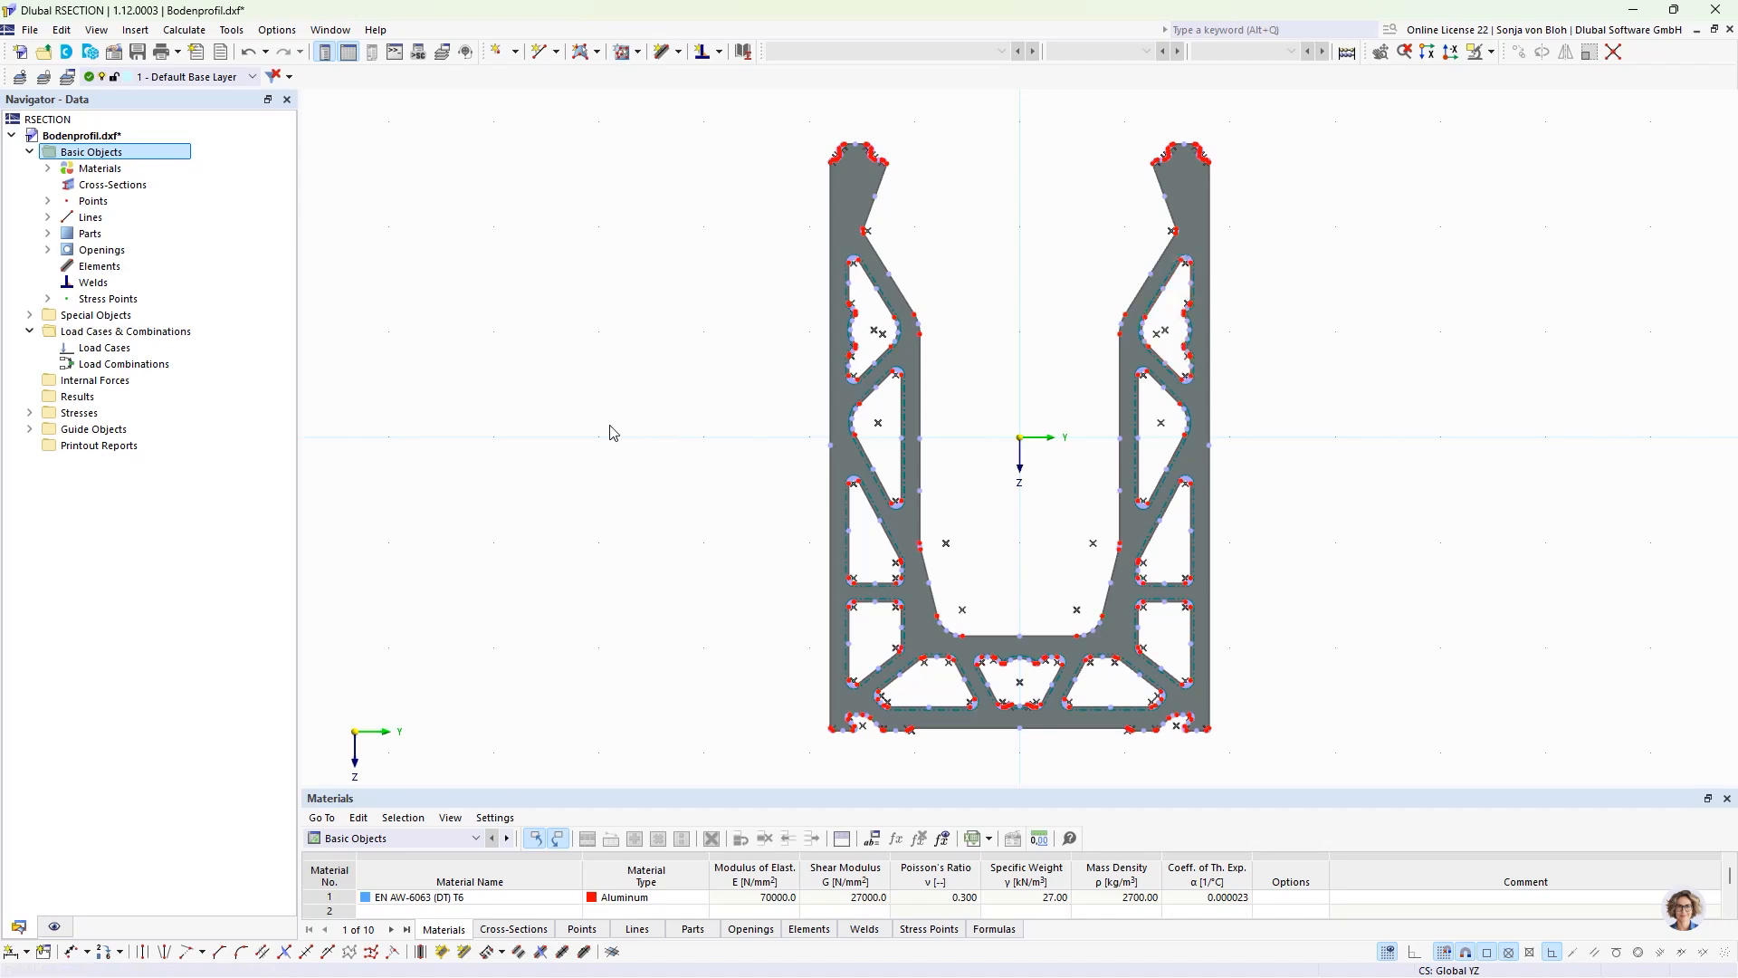
# Step: Hide the parts and openings in the model display so only the template lines are shown
pyautogui.click(56, 925)
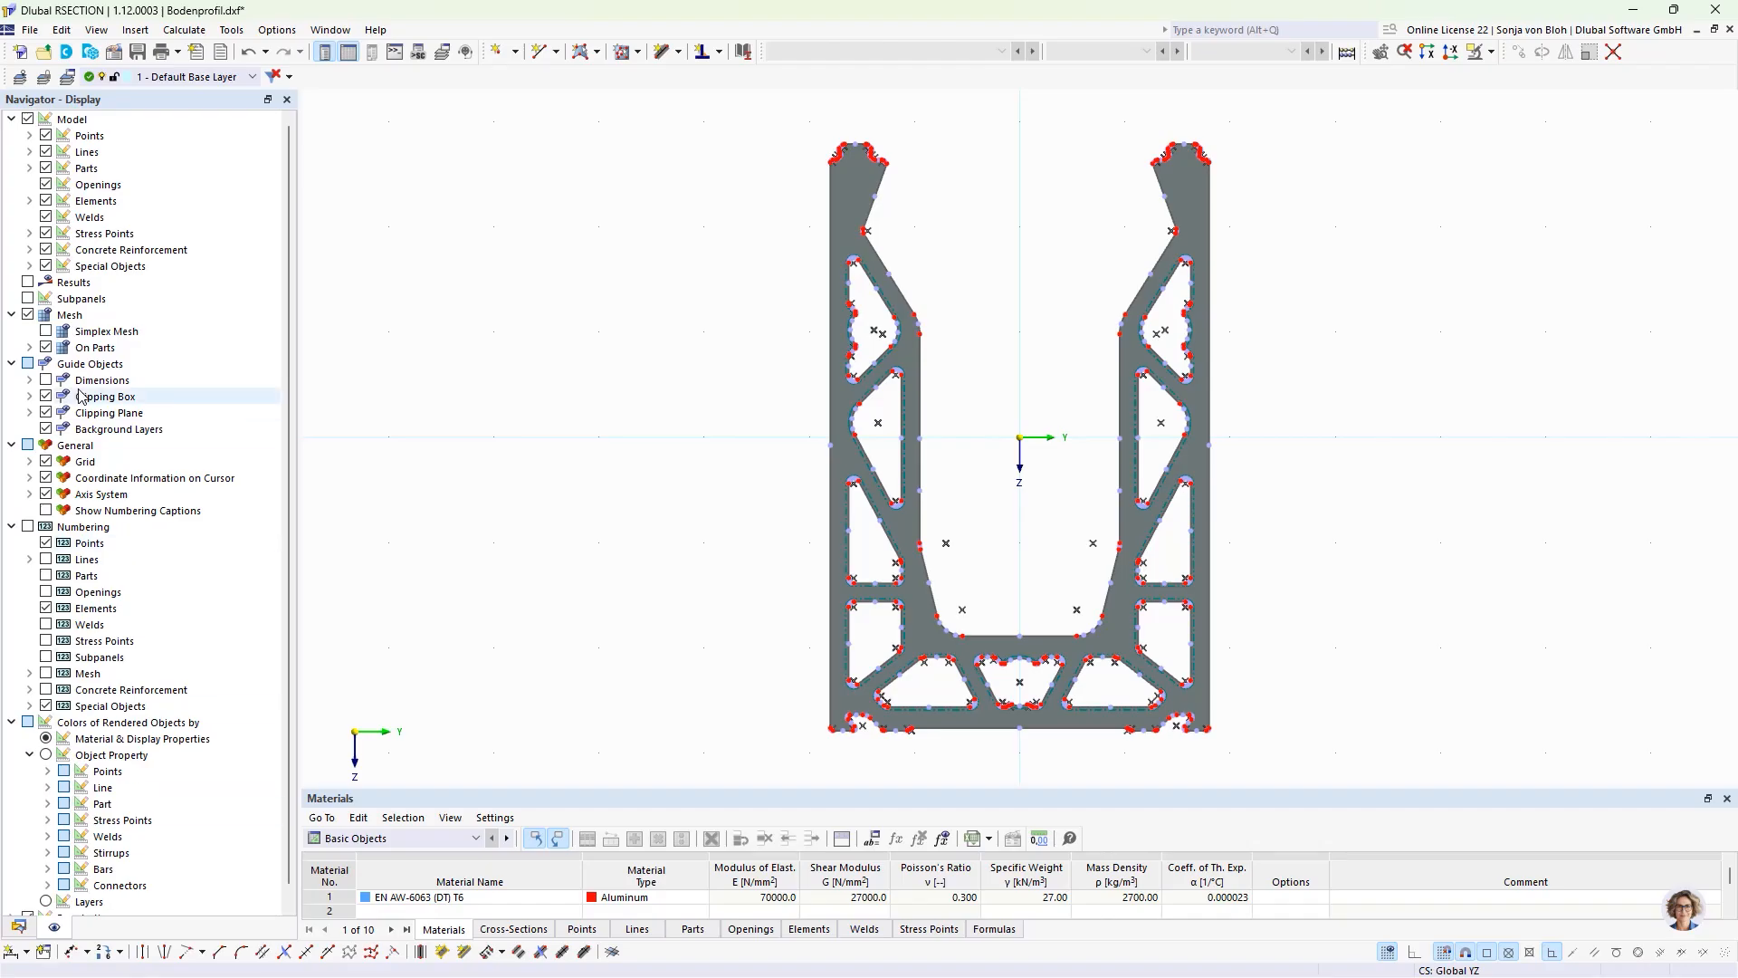
pyautogui.click(46, 168)
pyautogui.click(46, 185)
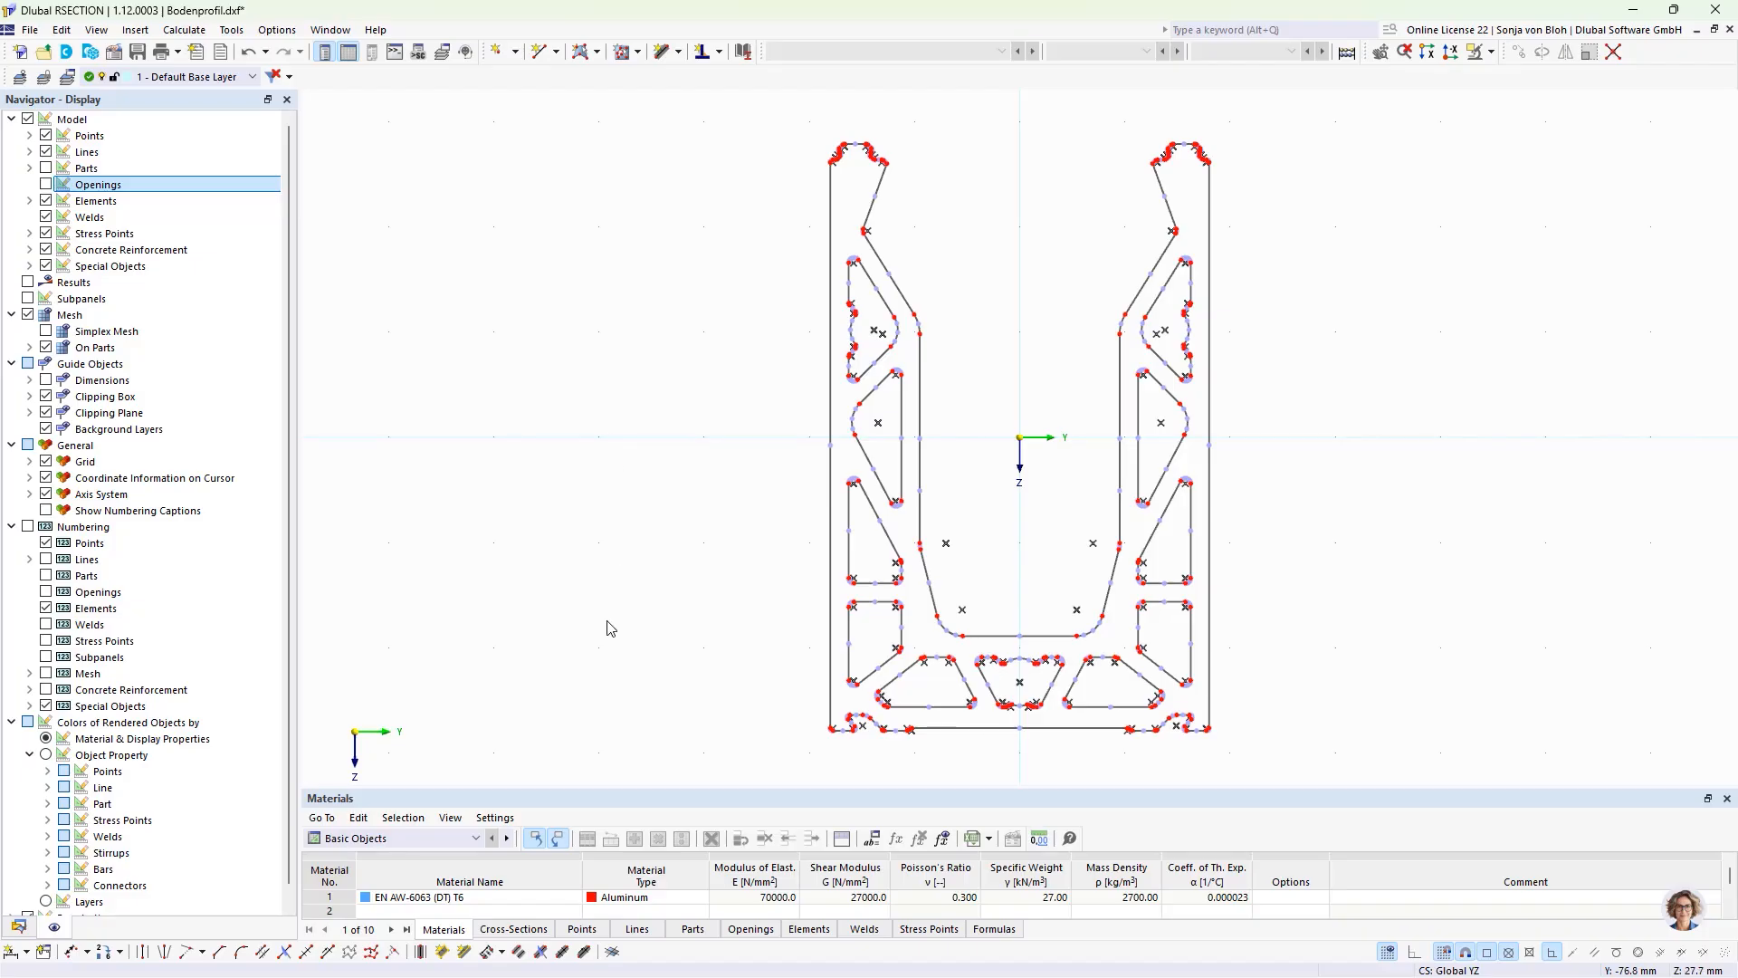
# Step: Create center elements between the parallel wall lines beside the left leg's uppermost chamber, for the vertical outer wall and the sloped inner wall
pyautogui.click(419, 951)
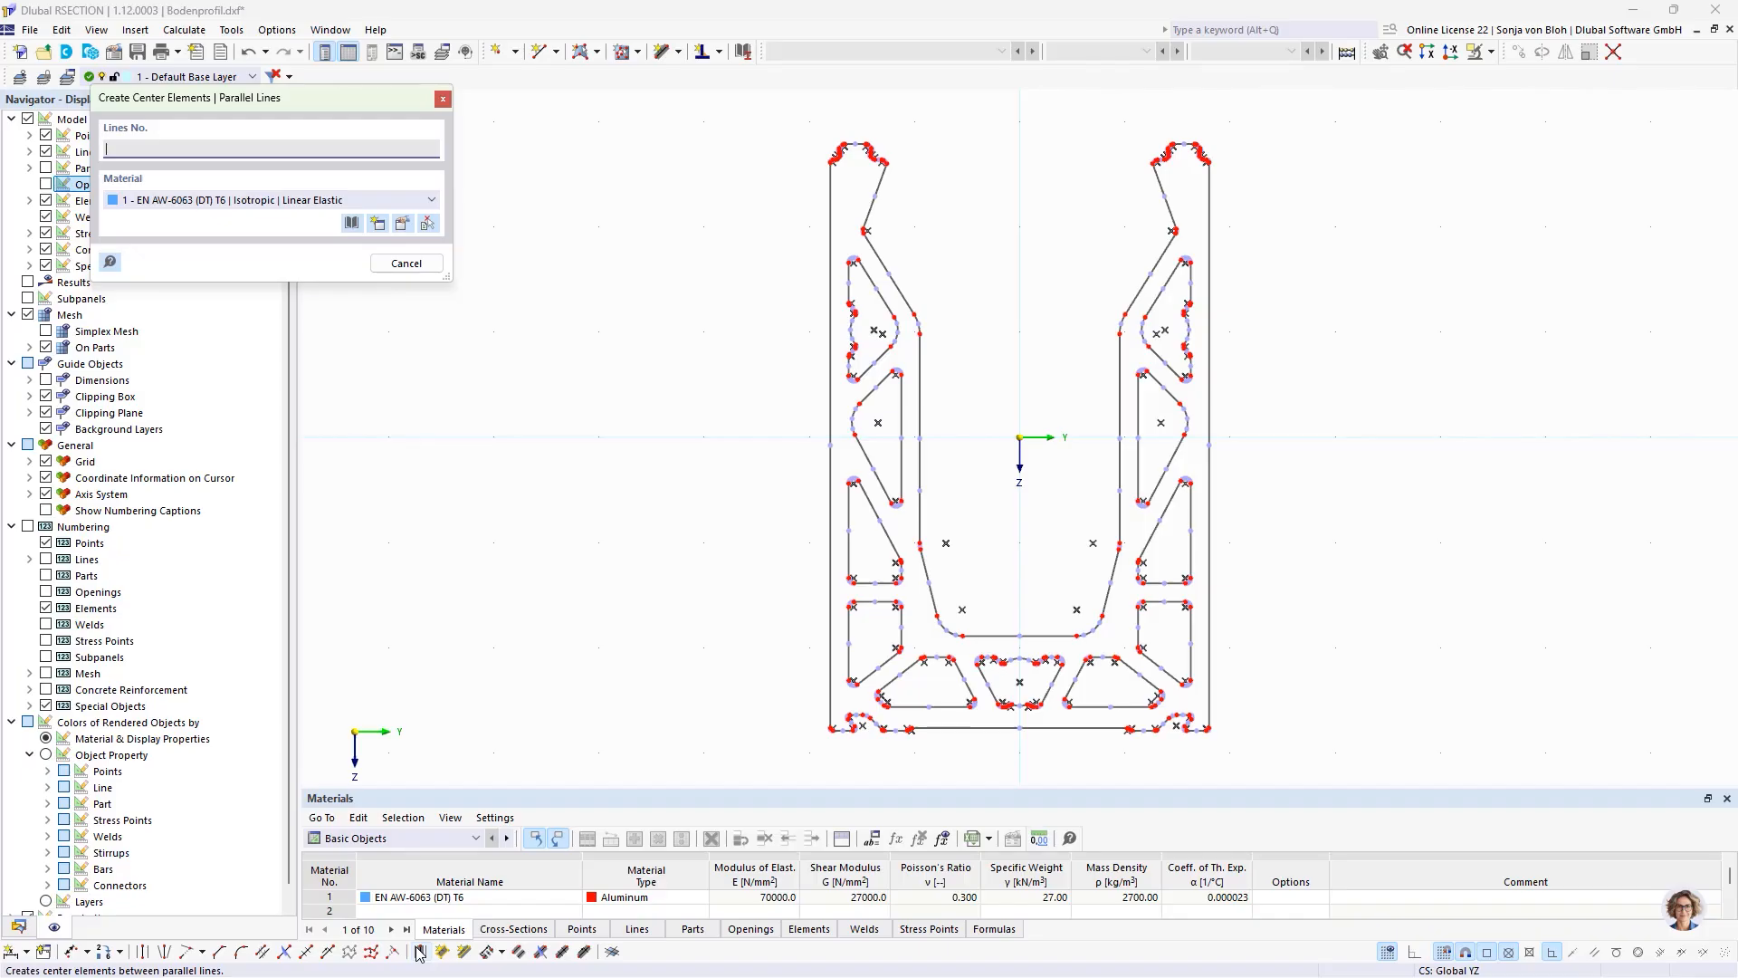
pyautogui.click(830, 280)
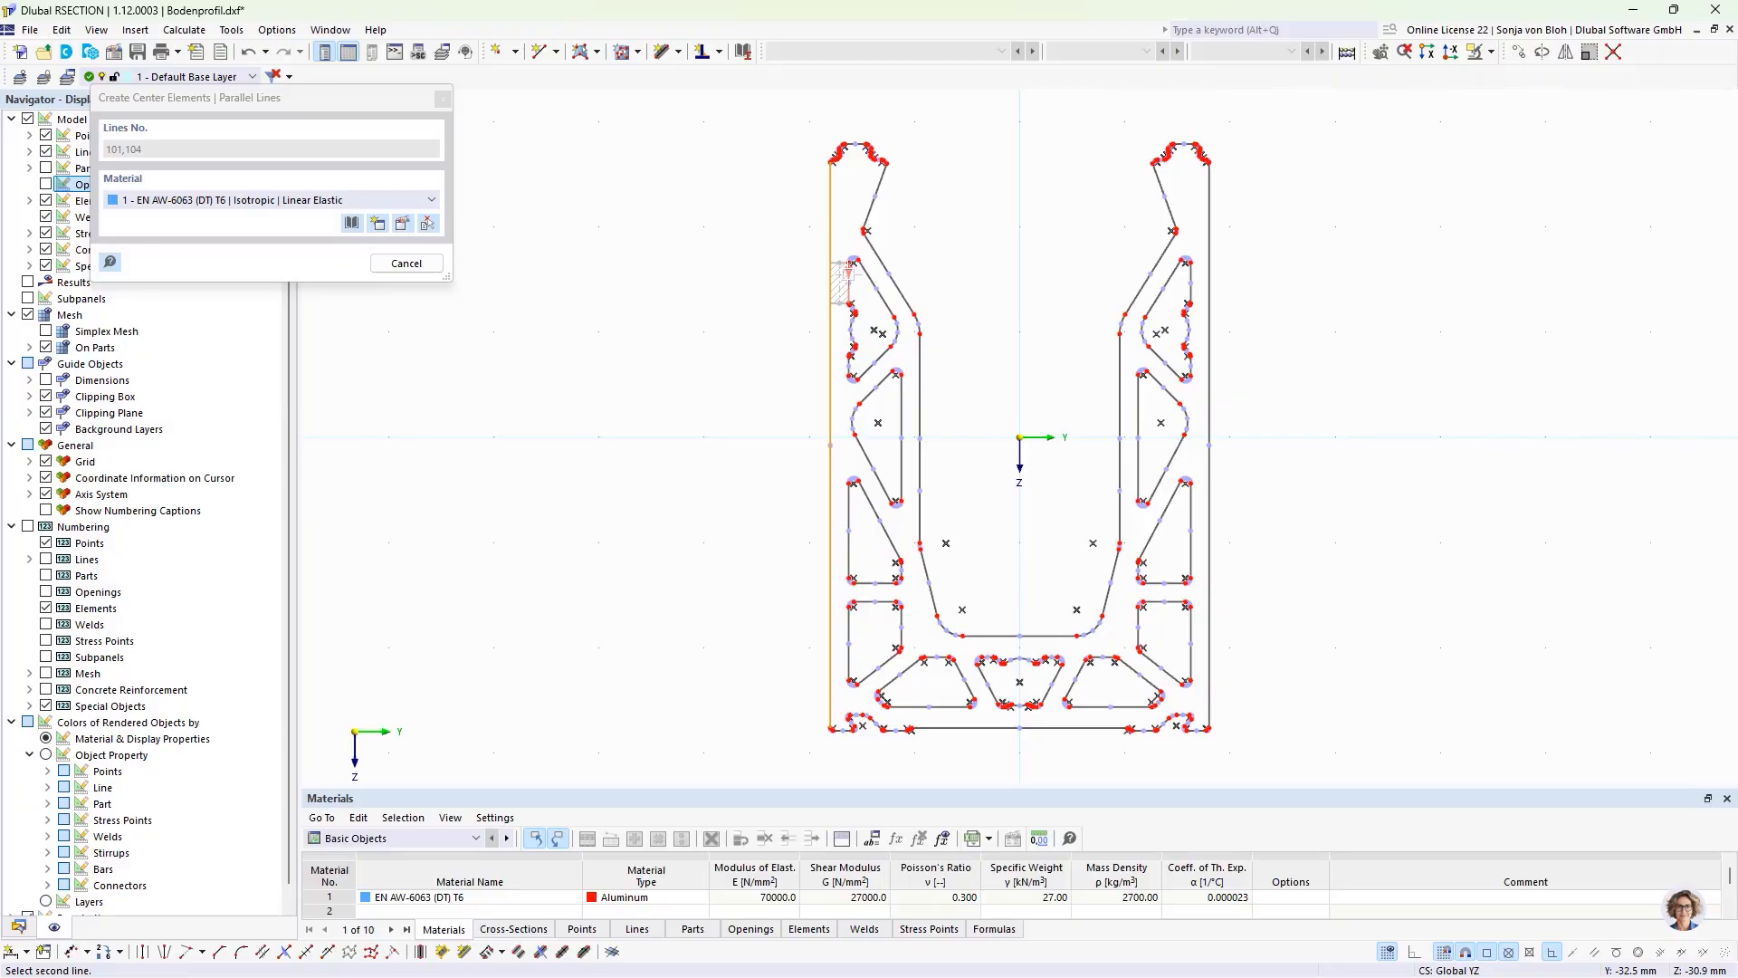
pyautogui.click(848, 273)
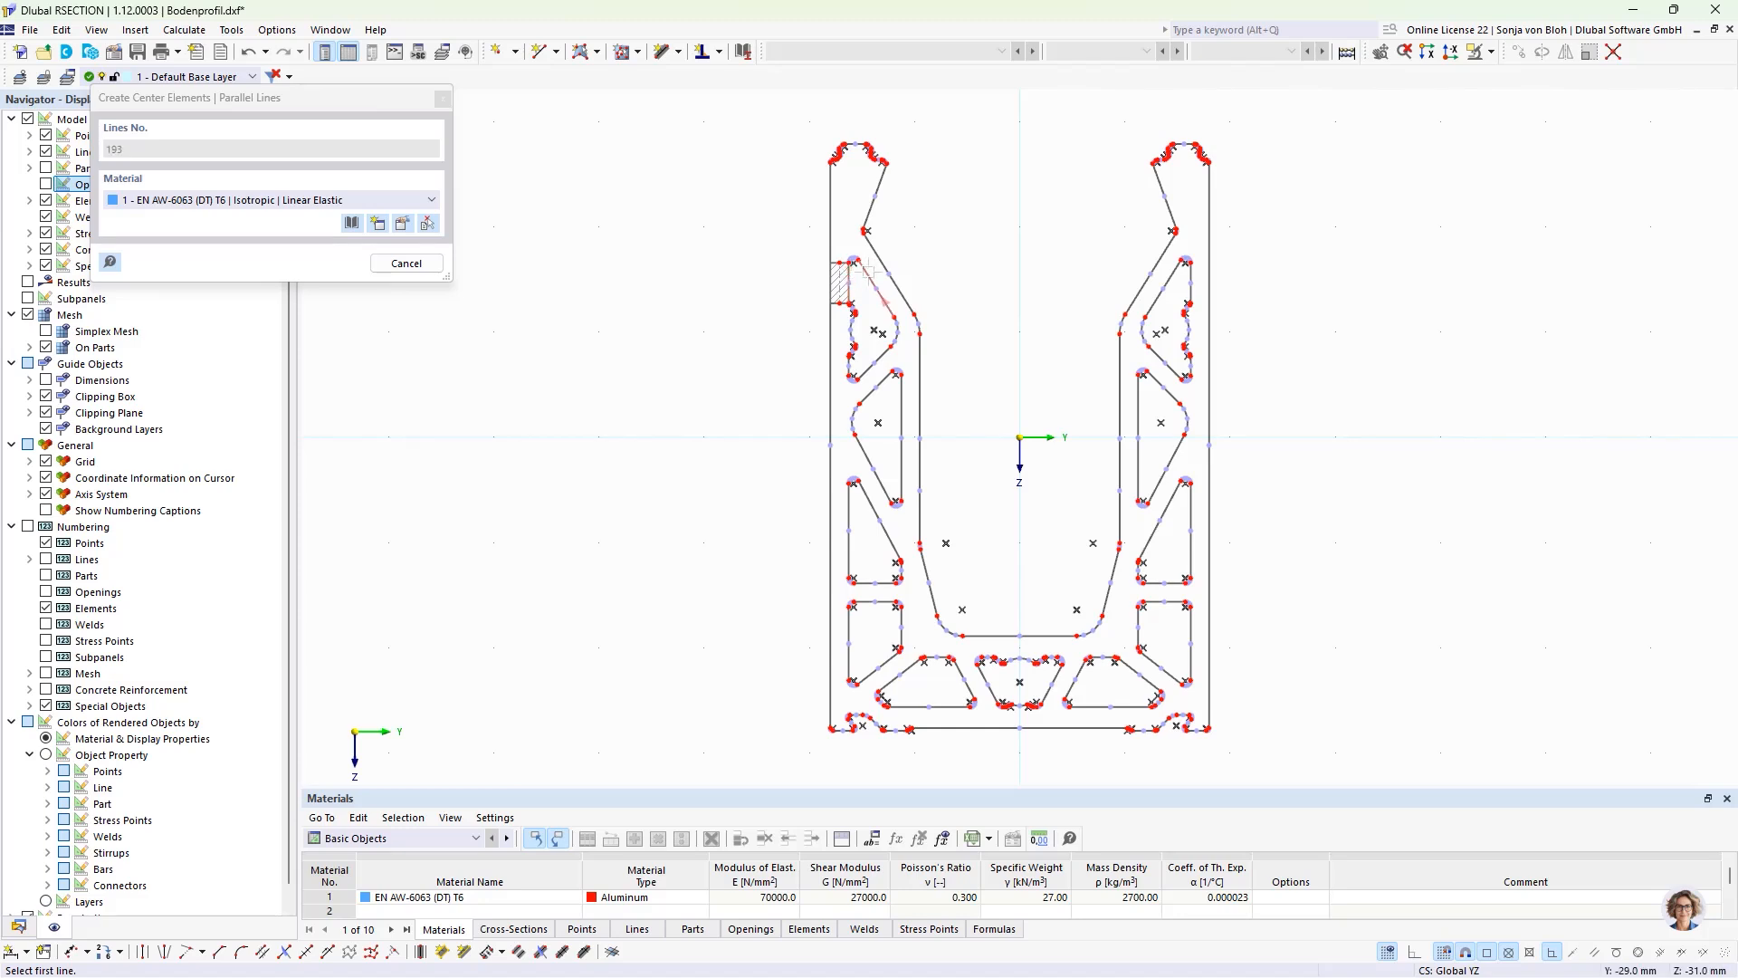
pyautogui.click(871, 271)
pyautogui.click(883, 260)
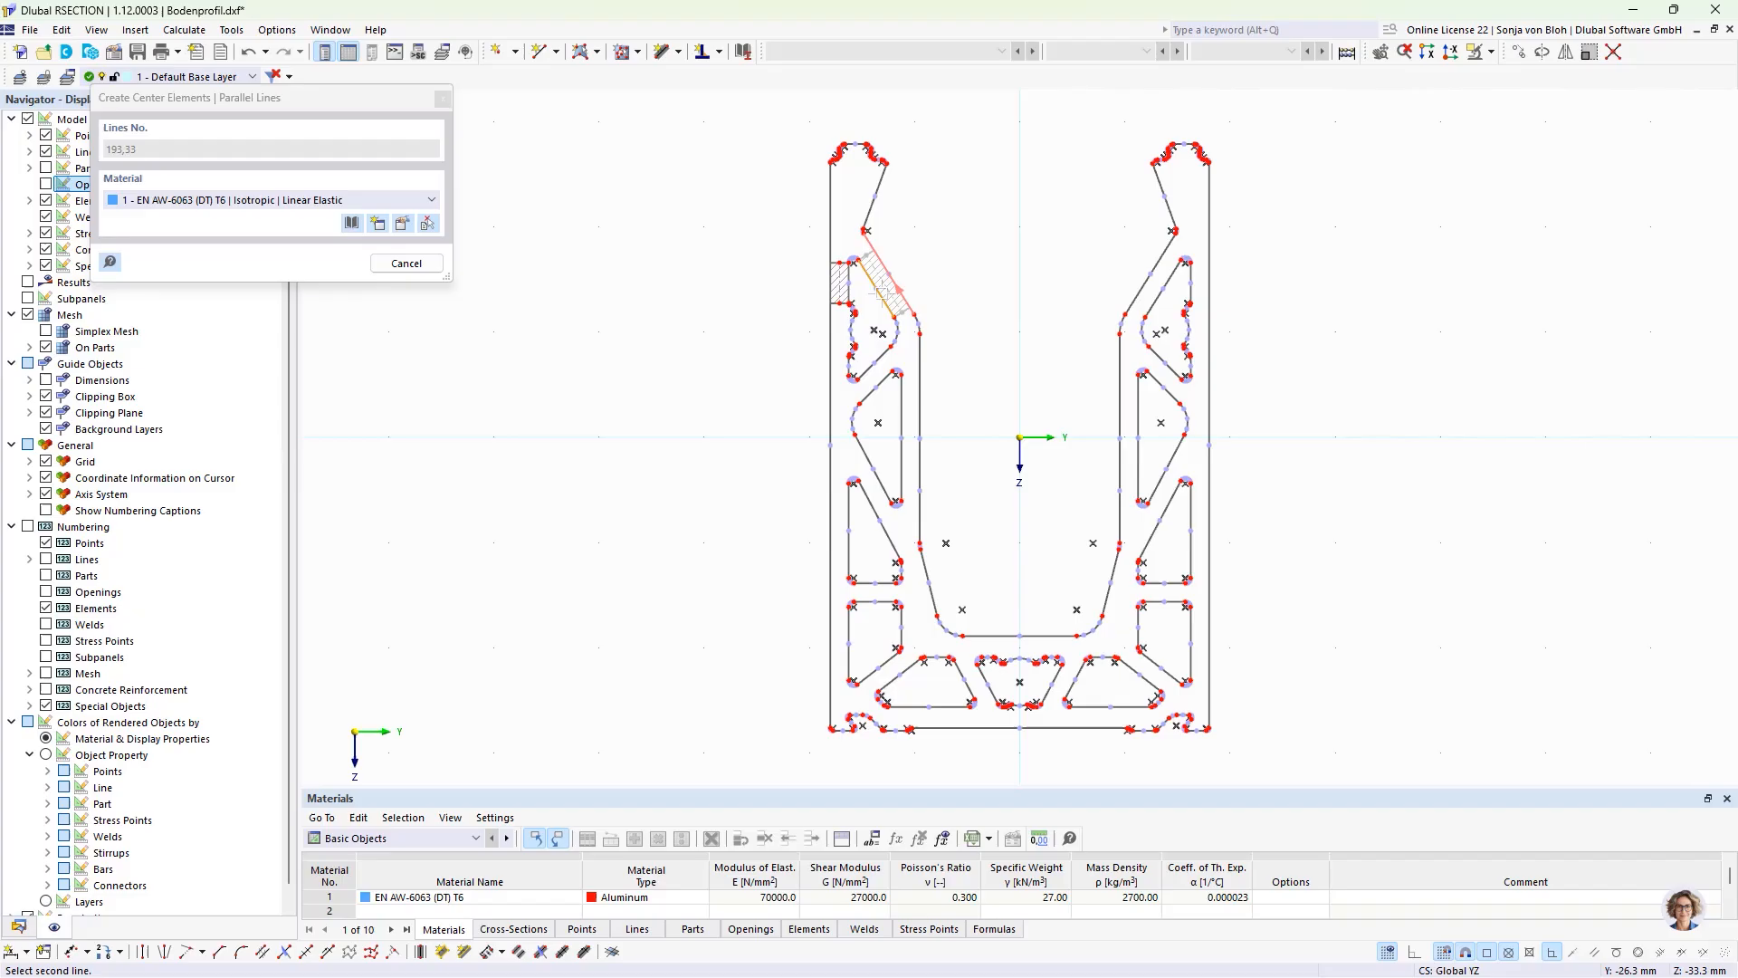
# Step: Create center elements for the left leg's two diagonal ribs, the inner vertical wall between them and the horizontal rib between the lowest two chambers
pyautogui.click(877, 372)
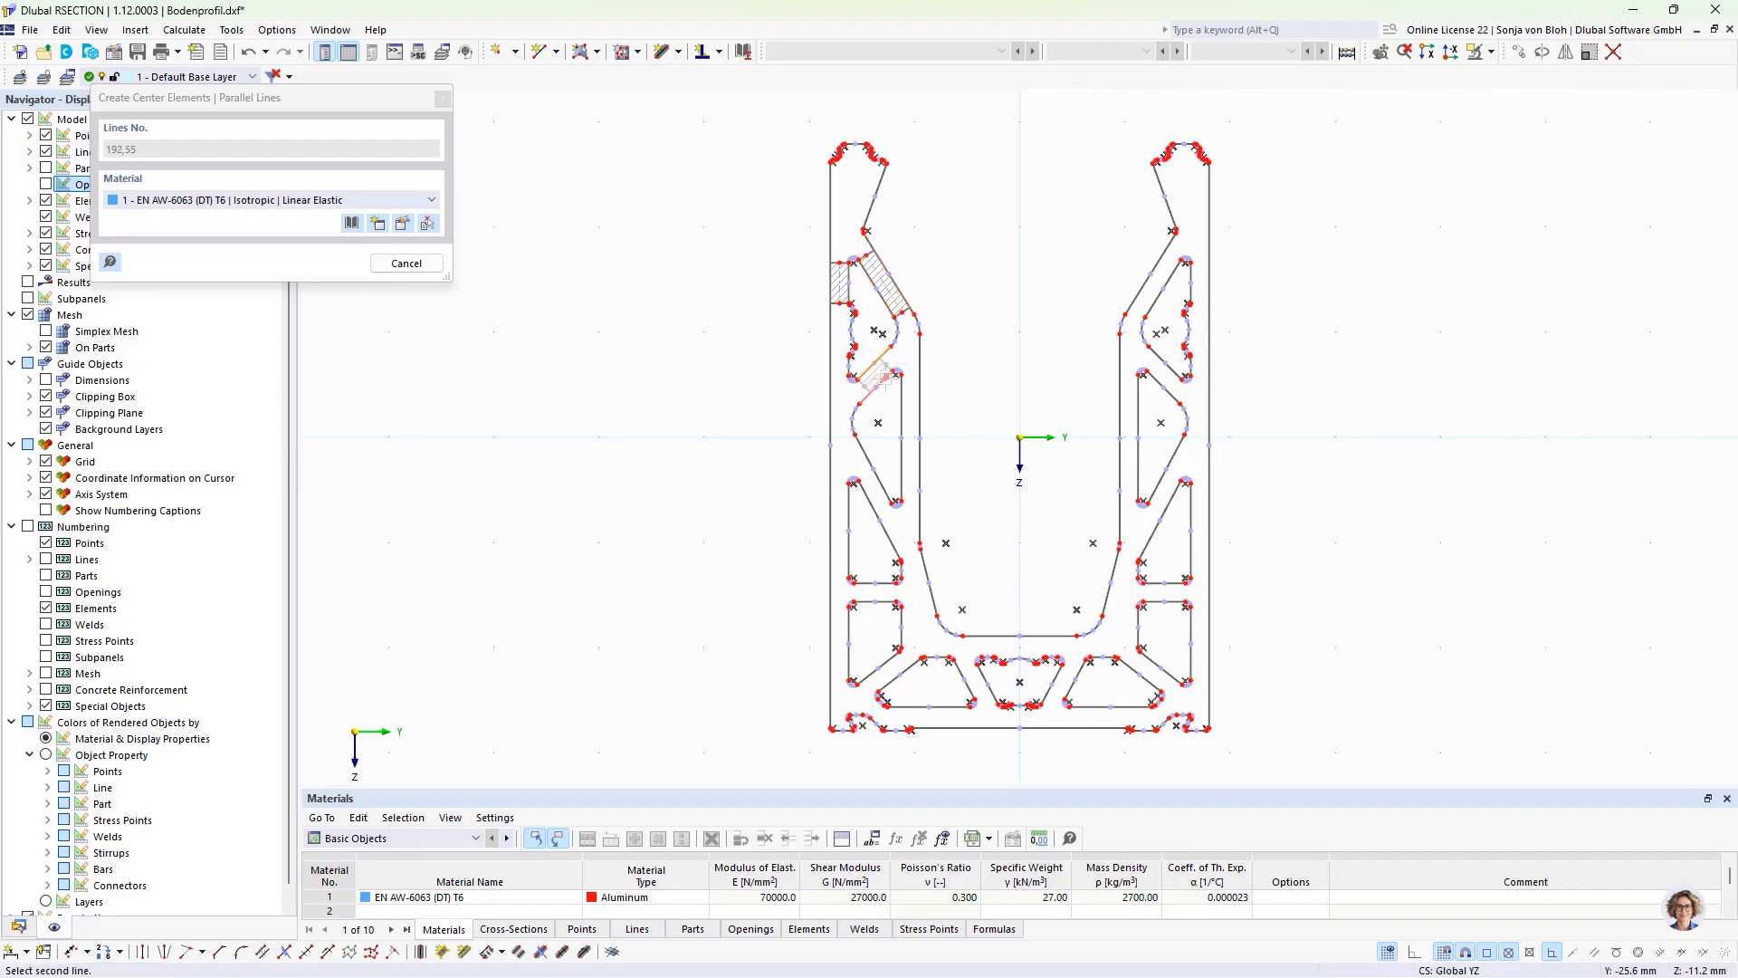
pyautogui.click(903, 421)
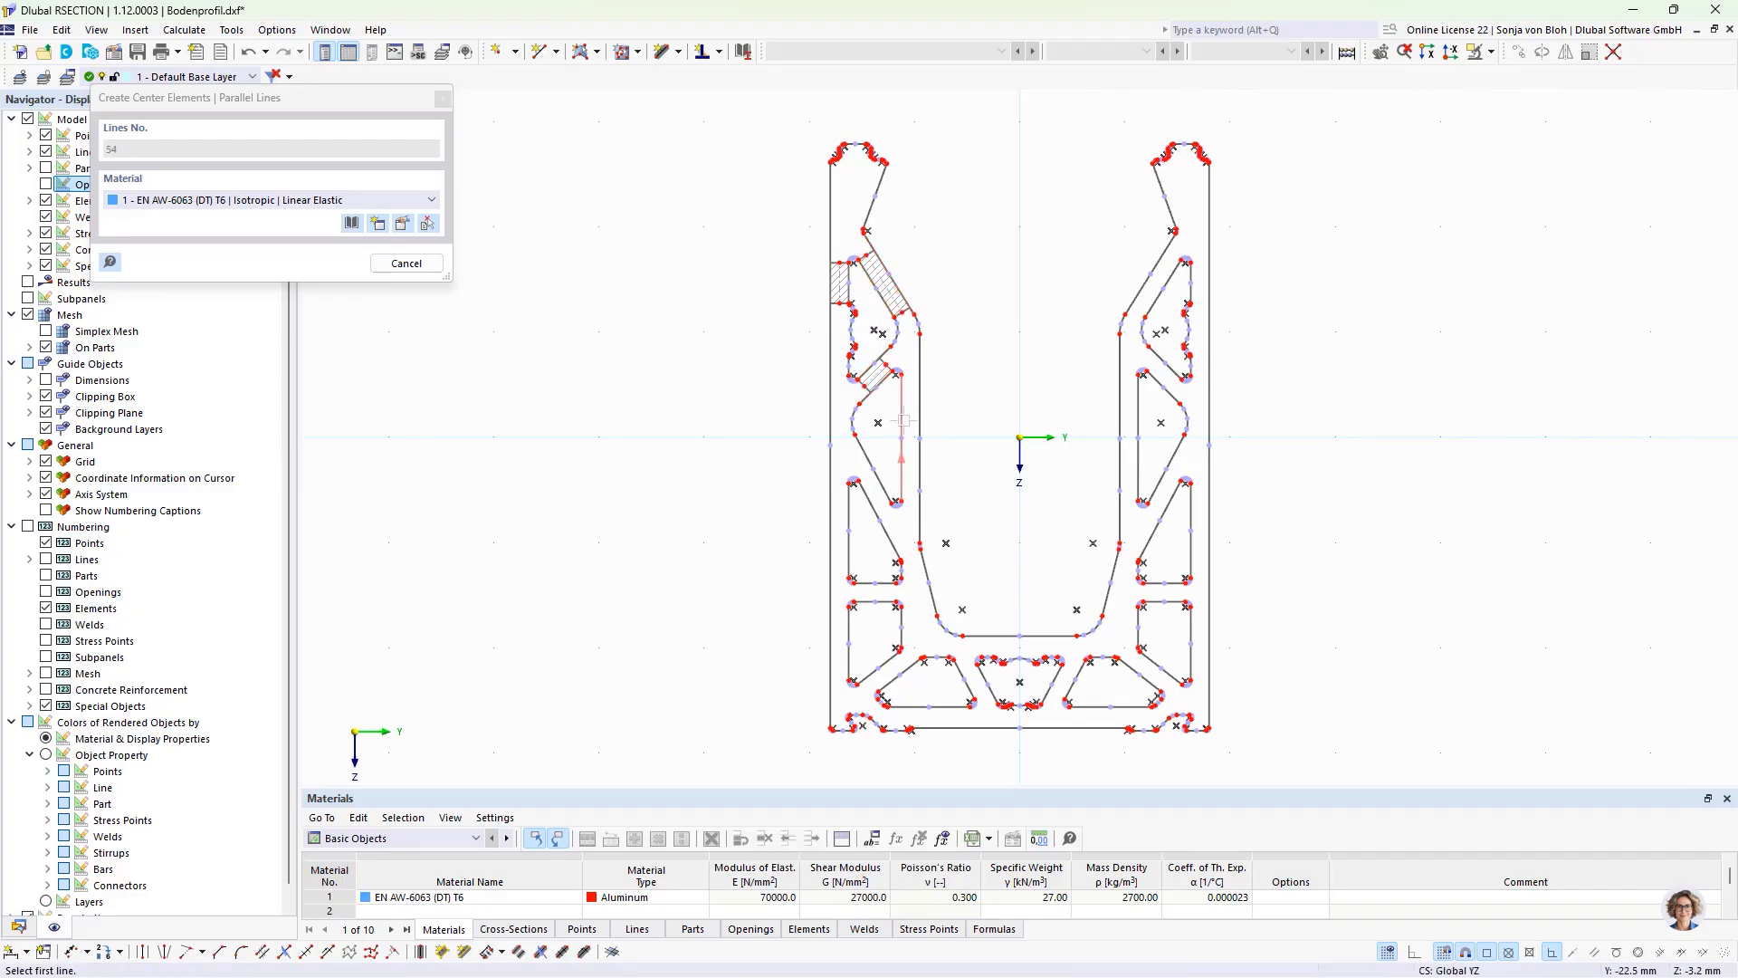
pyautogui.click(874, 520)
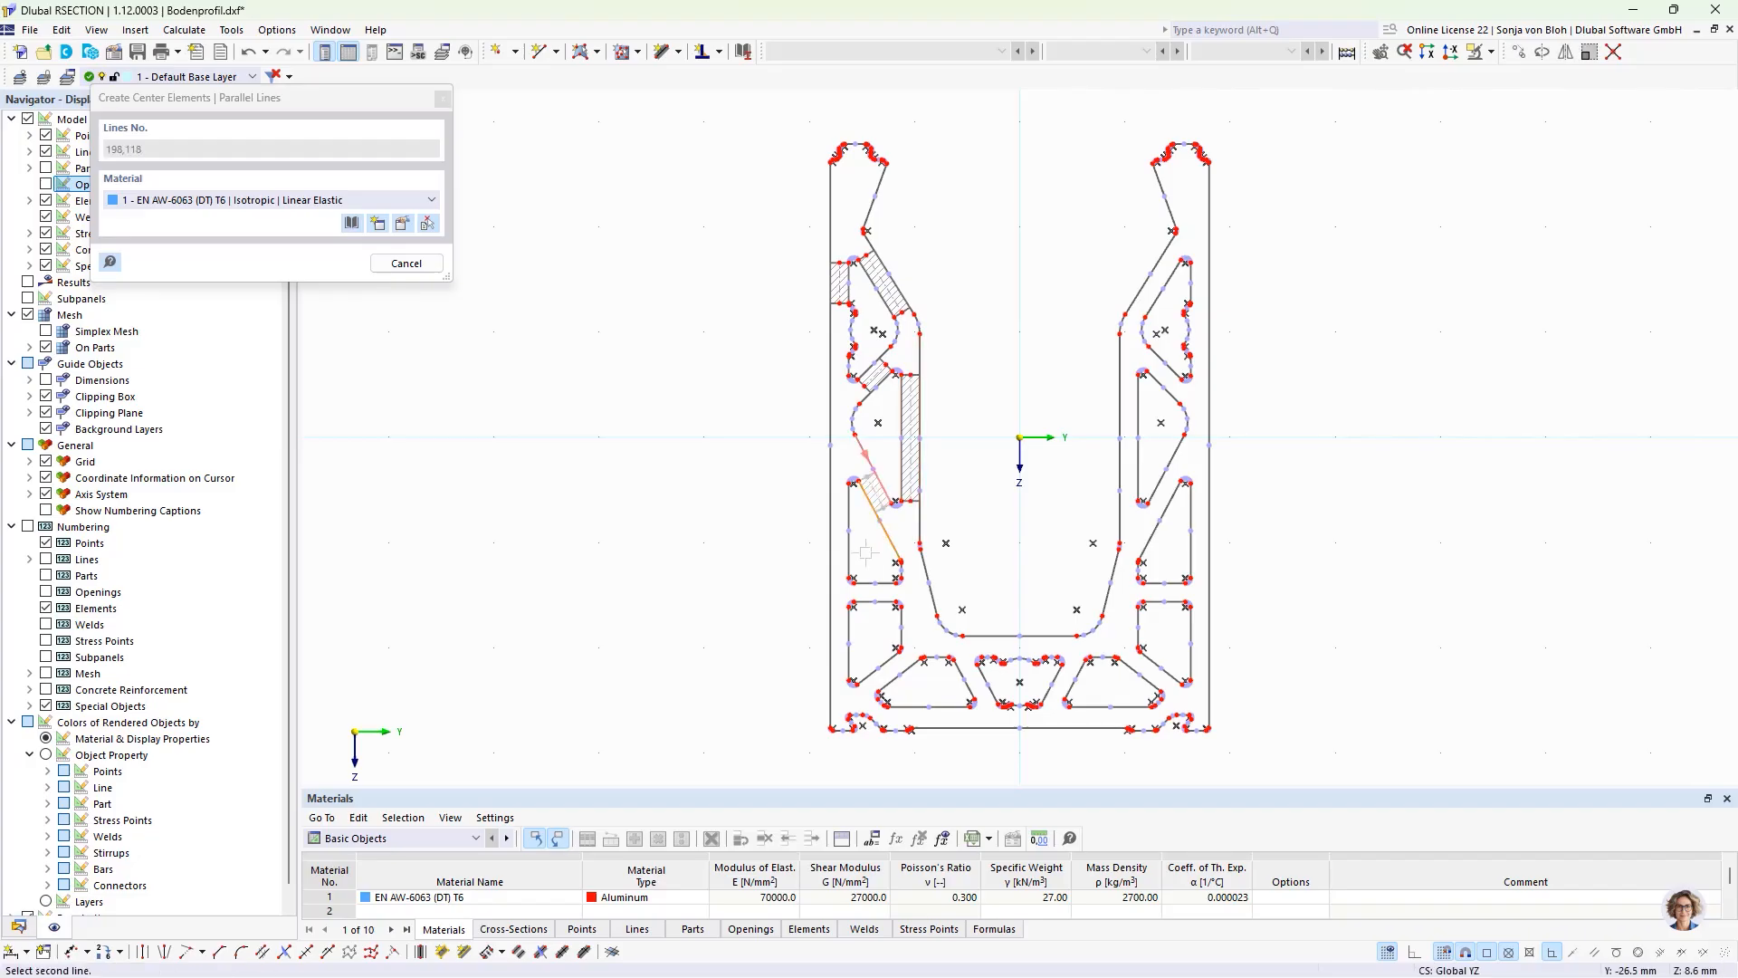
pyautogui.click(884, 577)
pyautogui.click(885, 584)
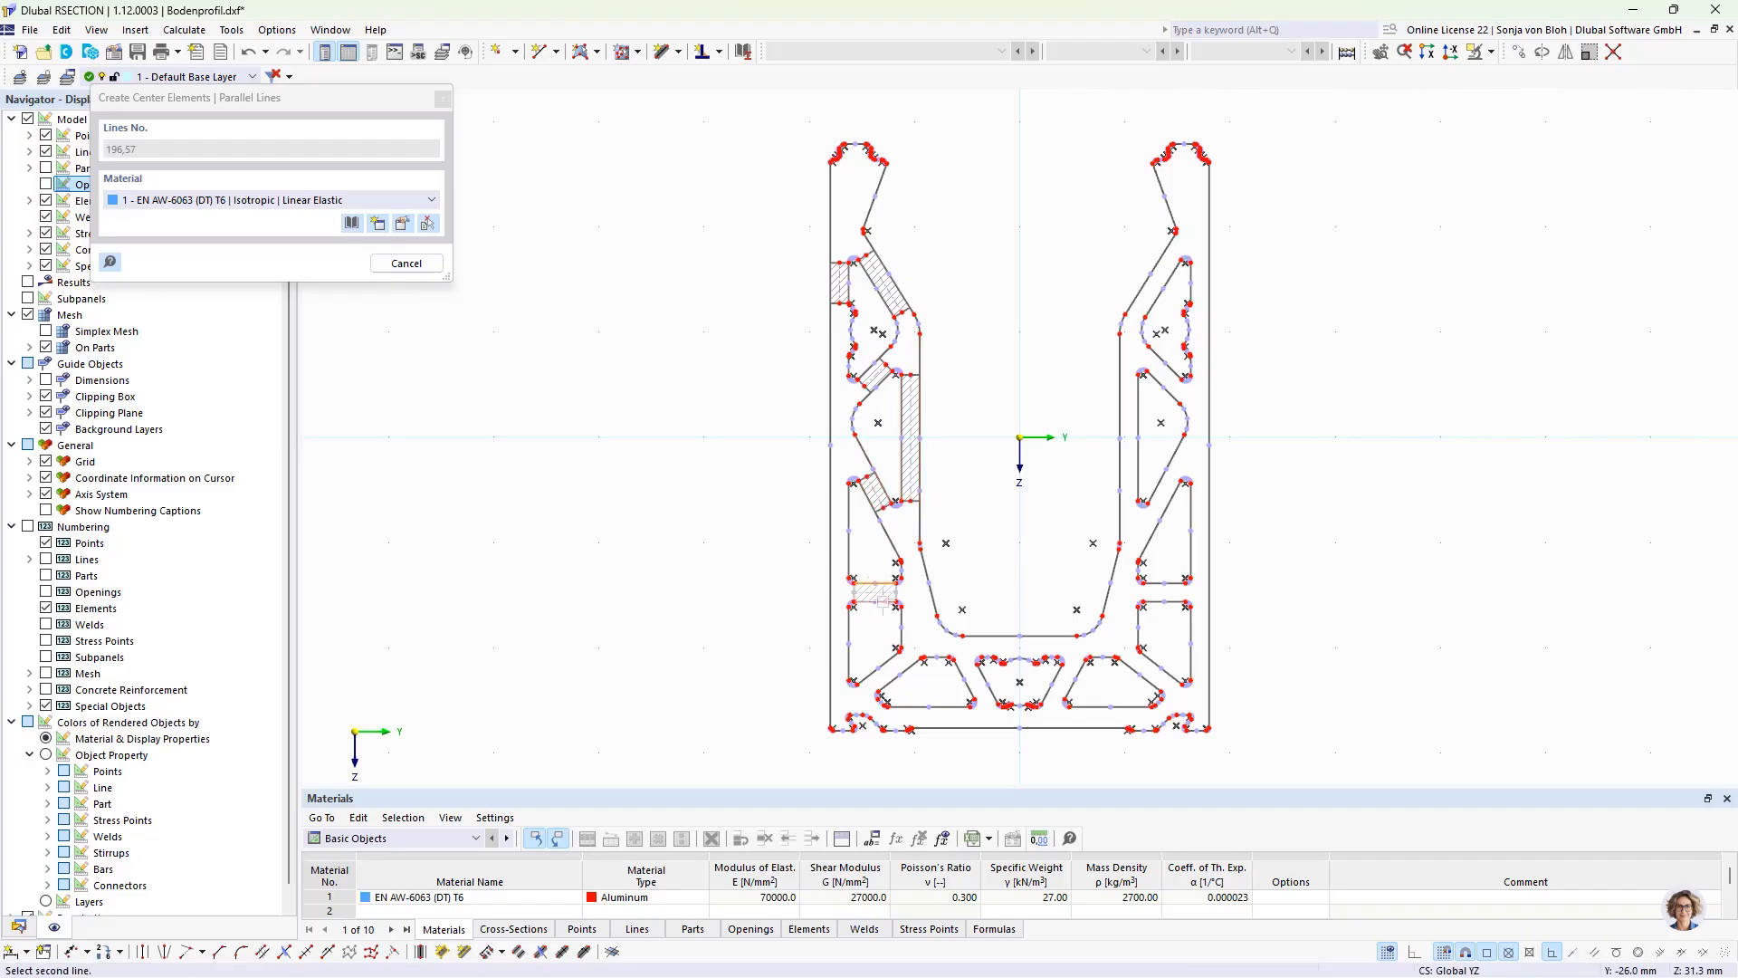
pyautogui.click(886, 604)
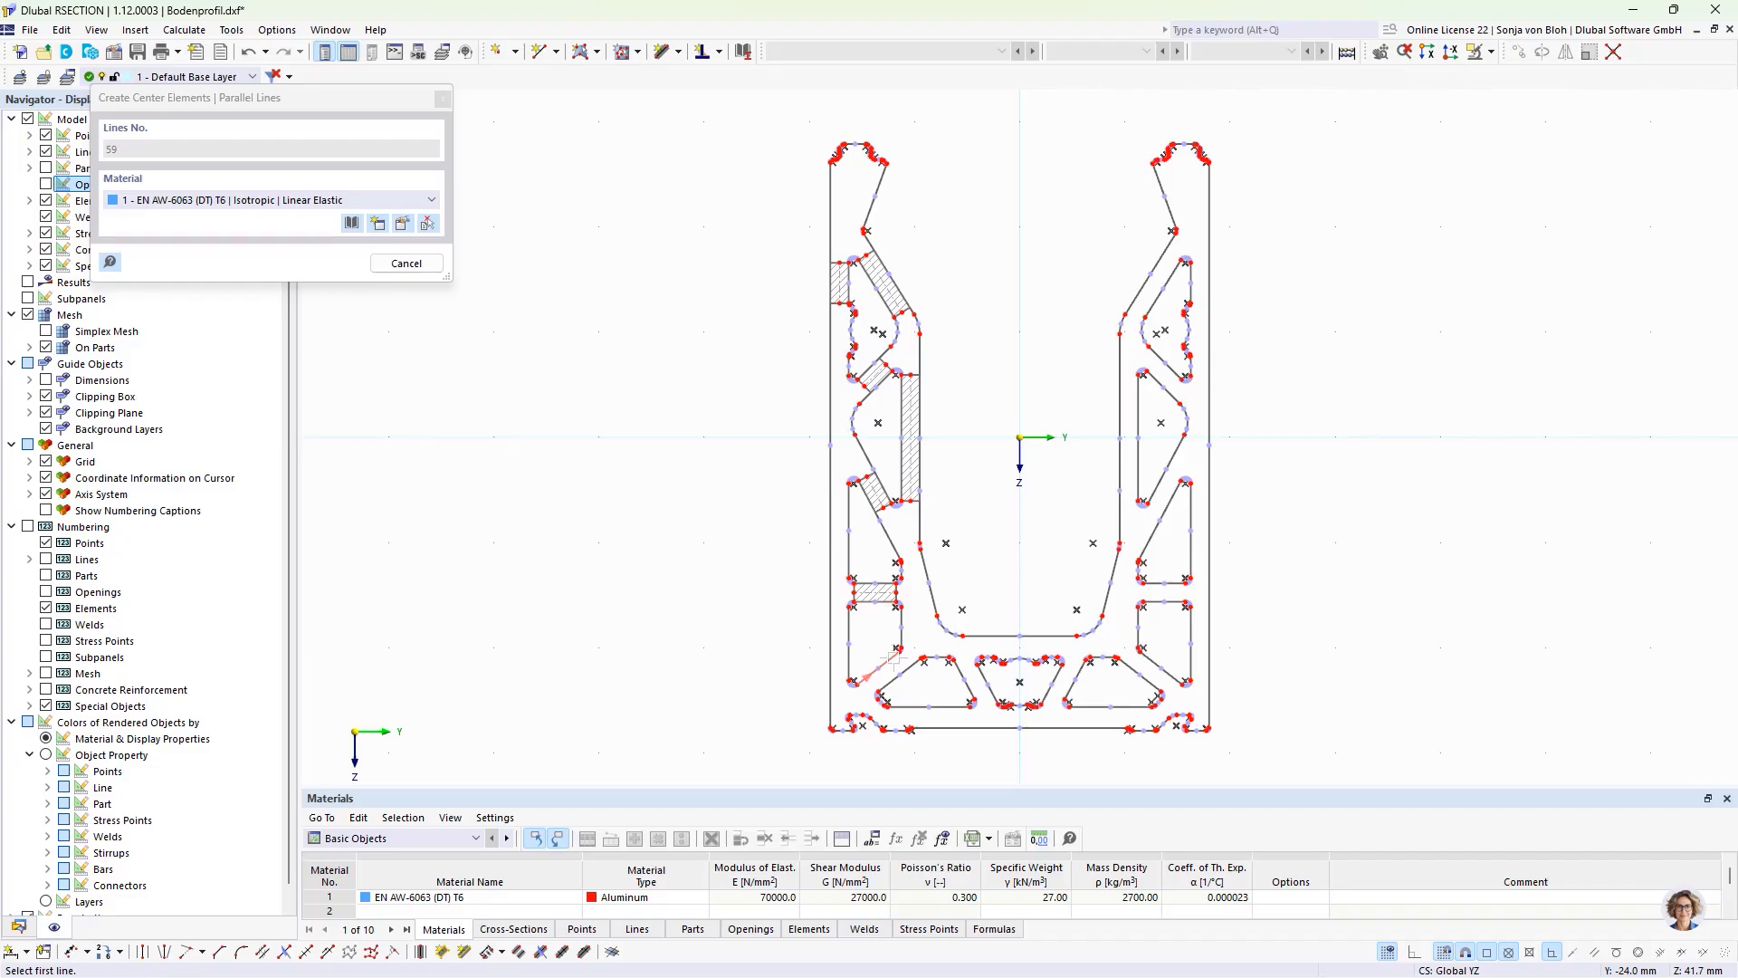
# Step: Create center elements for the diagonal rib at the lower-left corner, the base's bottom wall and the sloped rib beside the central chamber
pyautogui.click(875, 671)
pyautogui.click(914, 670)
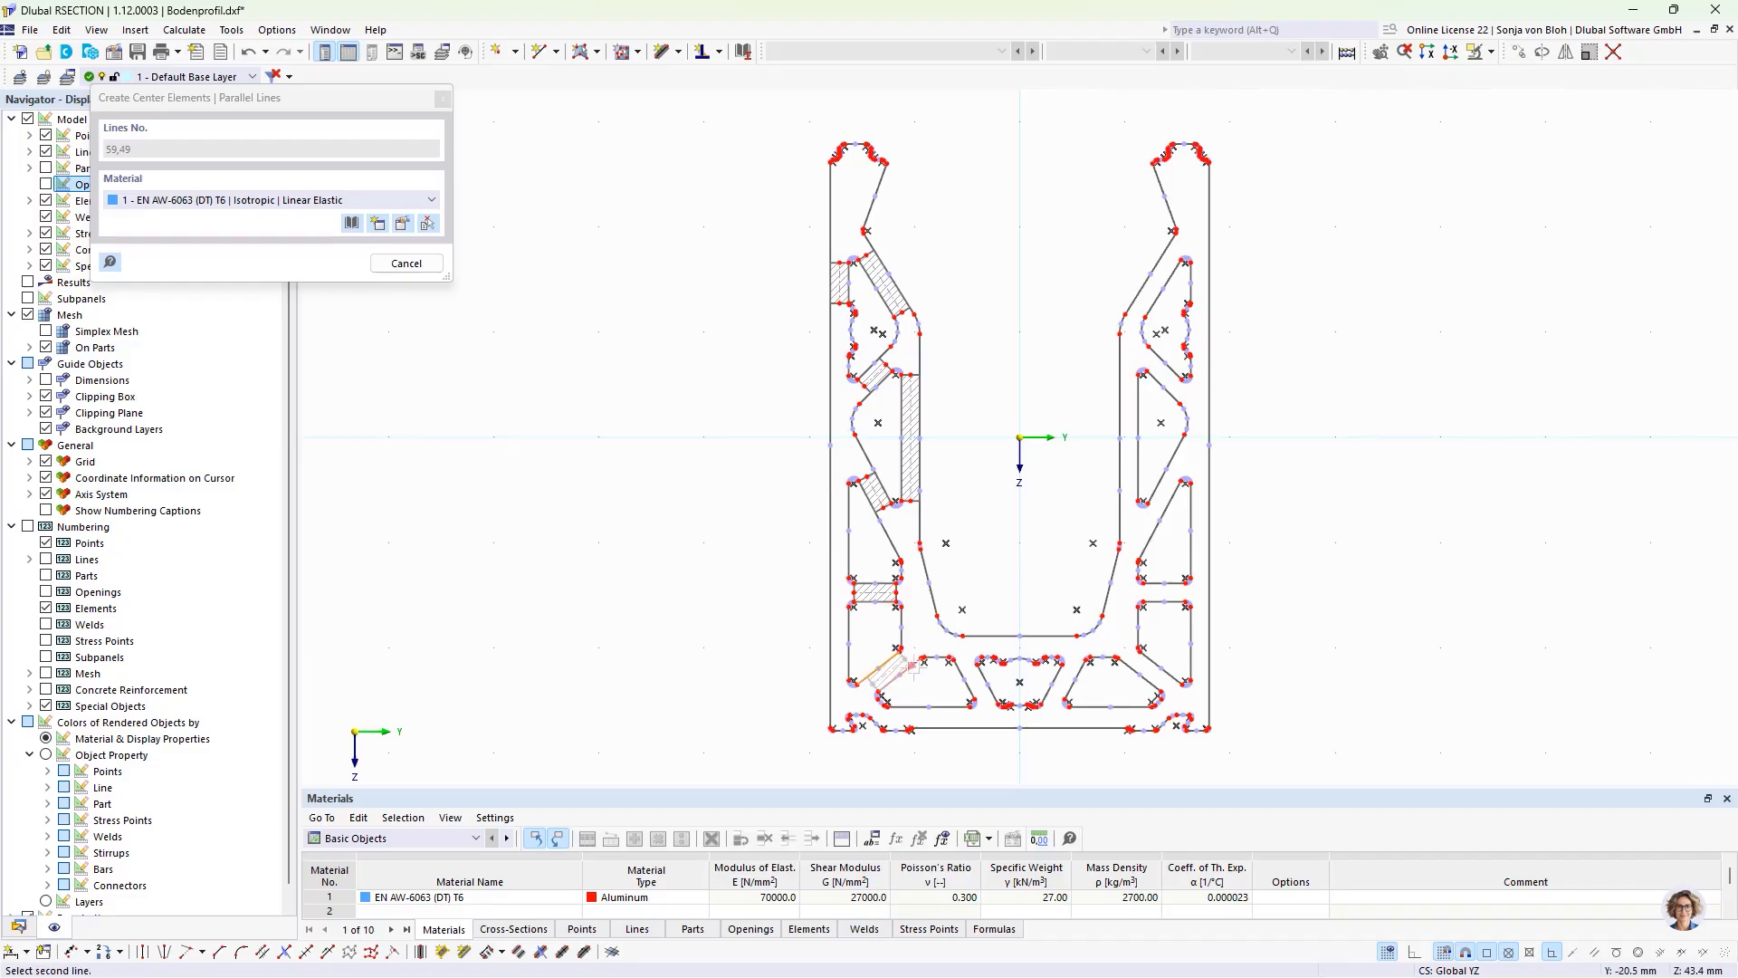
pyautogui.click(947, 706)
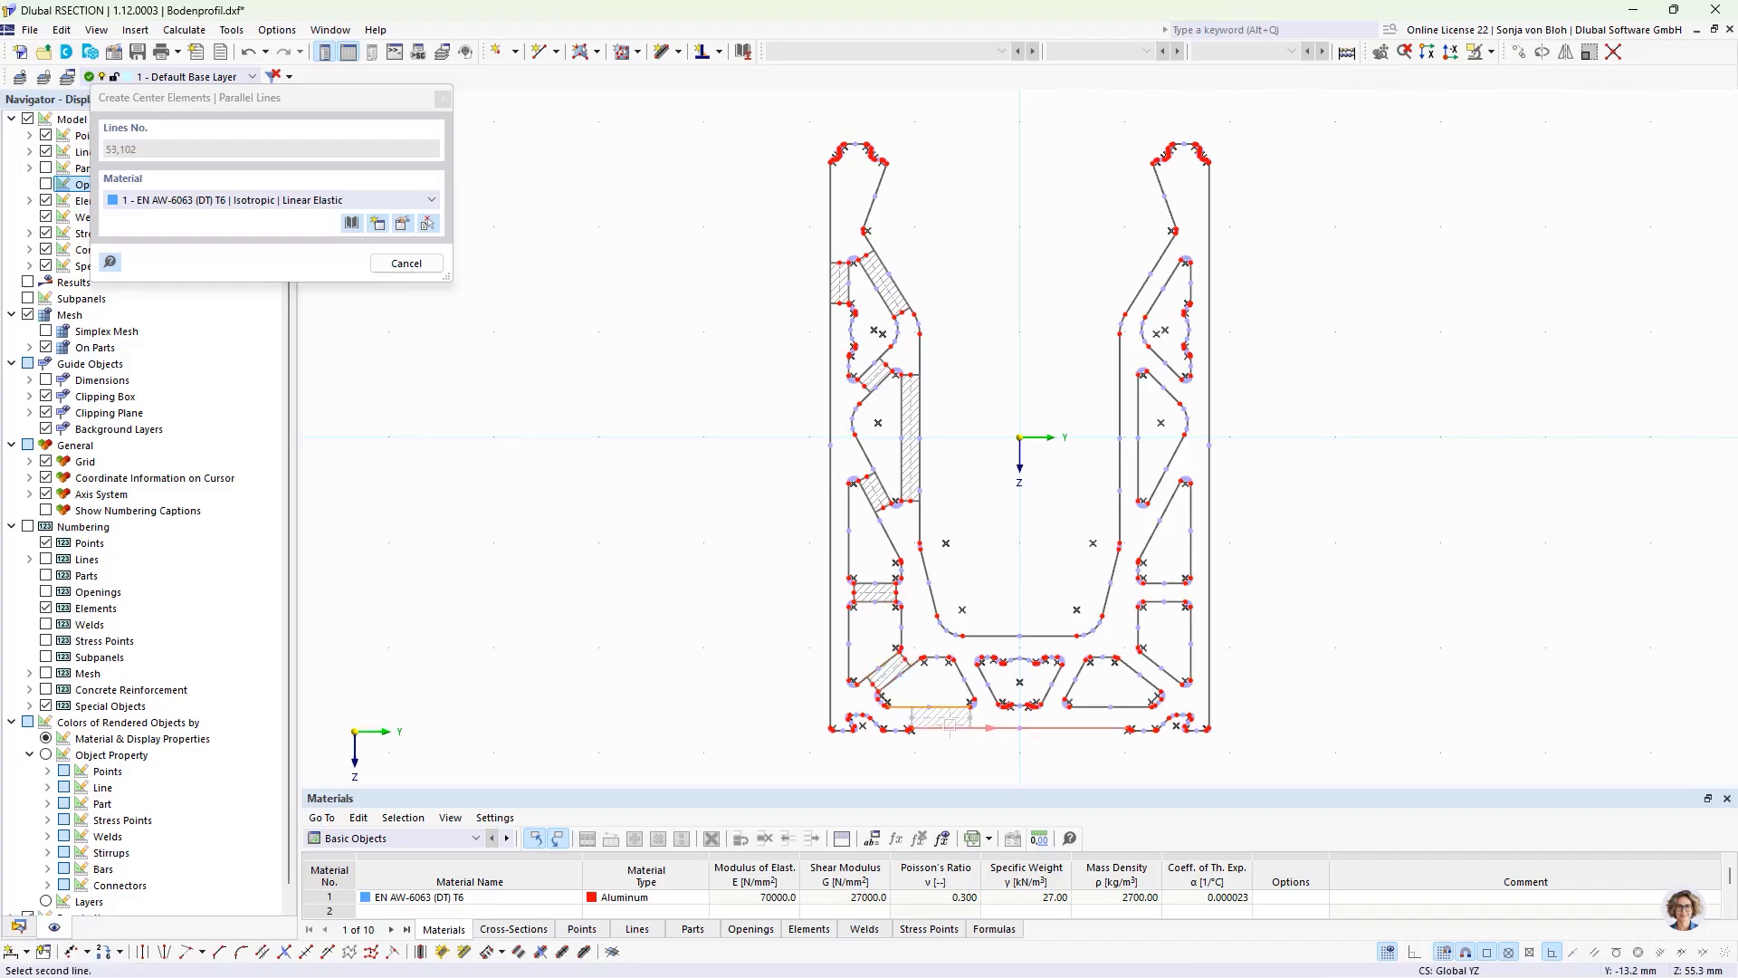
pyautogui.click(987, 727)
pyautogui.click(961, 681)
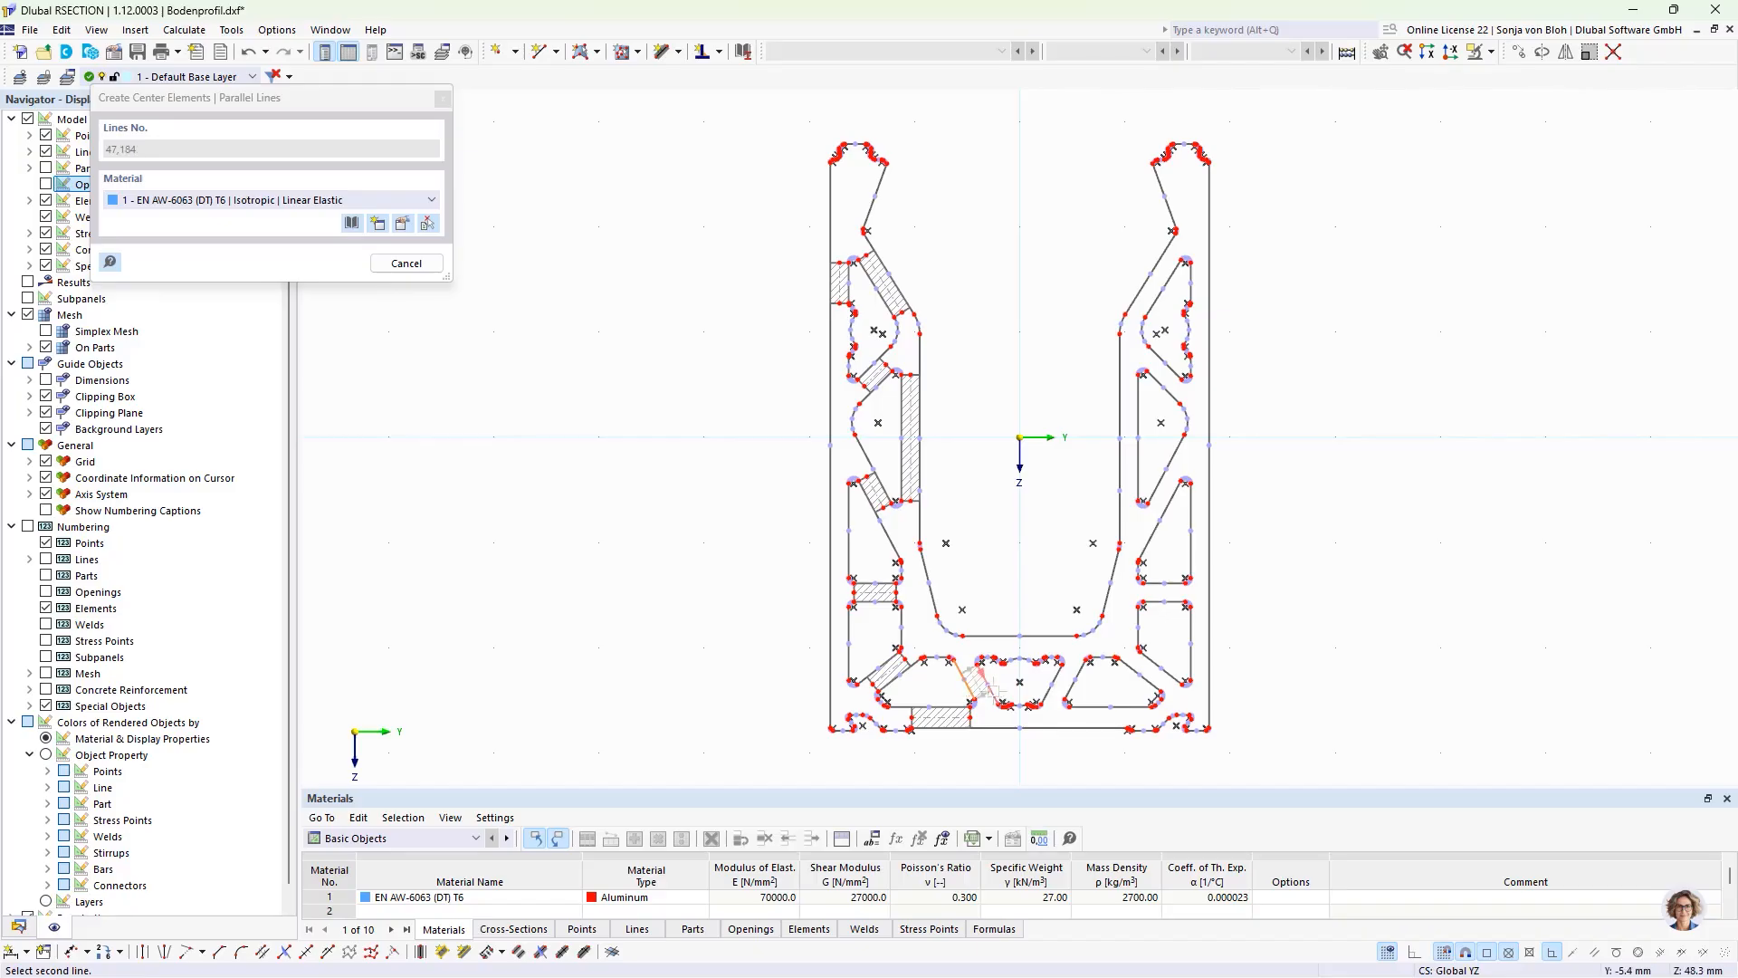
pyautogui.click(991, 674)
# Step: Create center elements for the base's upper wall above the central chamber and the short link between the left foot groove and base chamber
pyautogui.scroll(5, 993, 670)
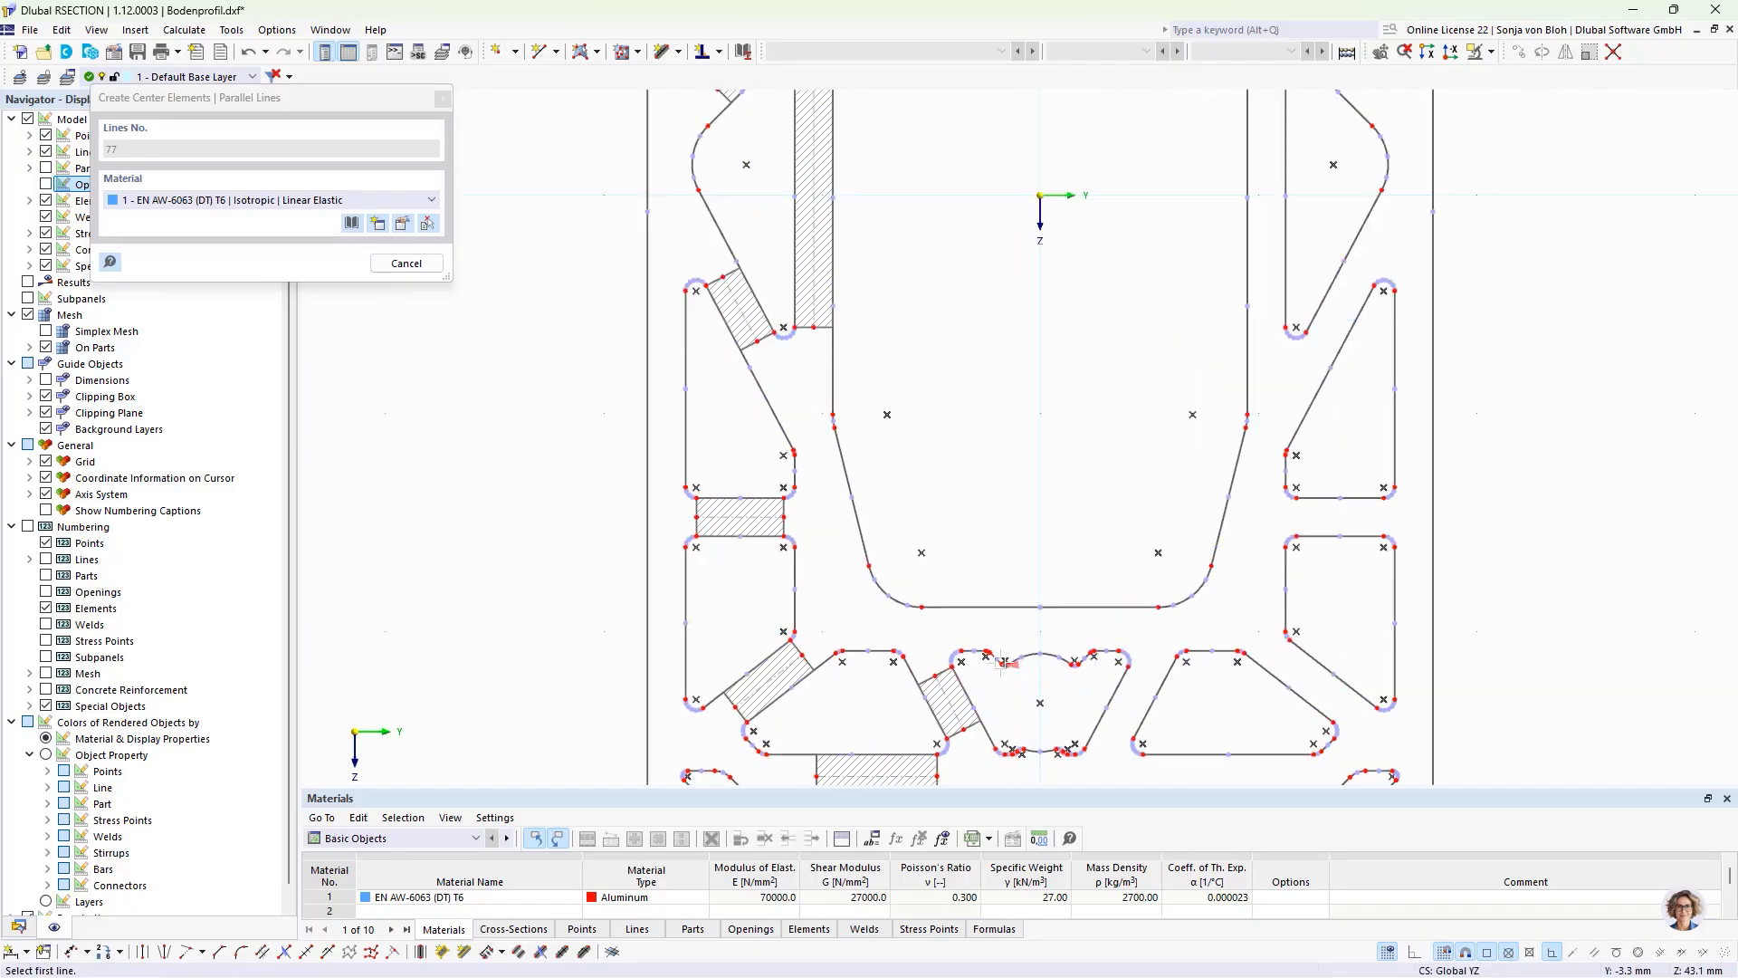
pyautogui.click(943, 639)
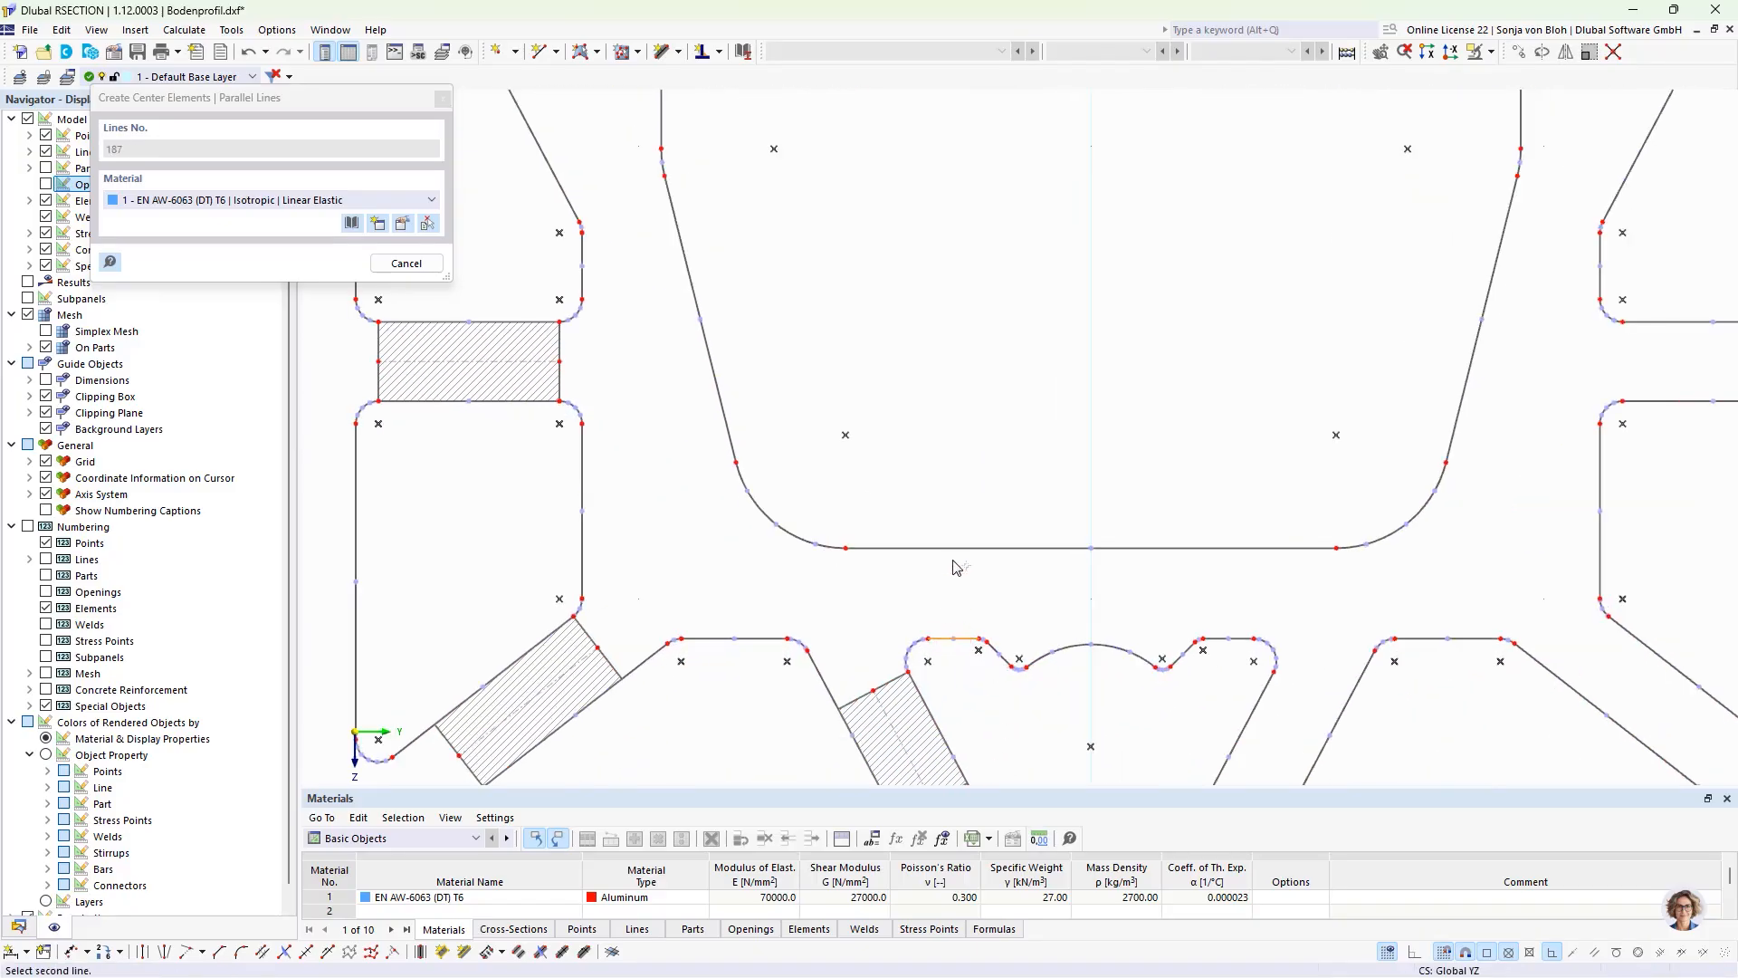
pyautogui.click(899, 548)
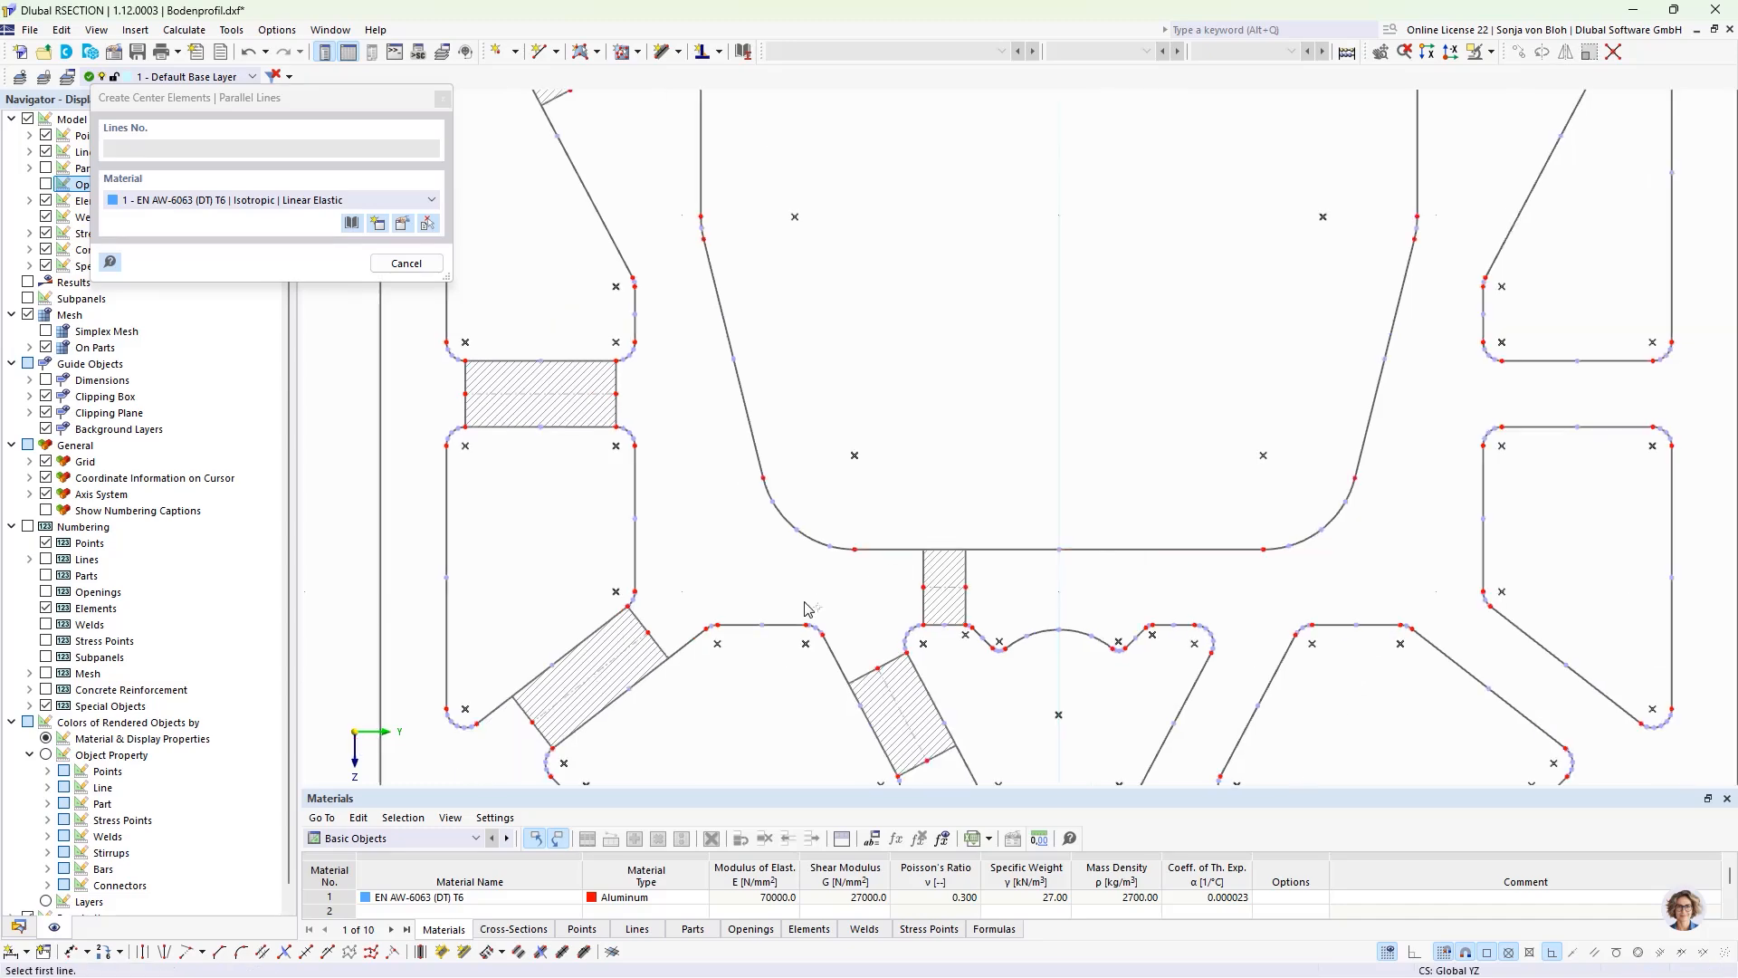
pyautogui.scroll(-3, 806, 602)
pyautogui.scroll(5, 632, 757)
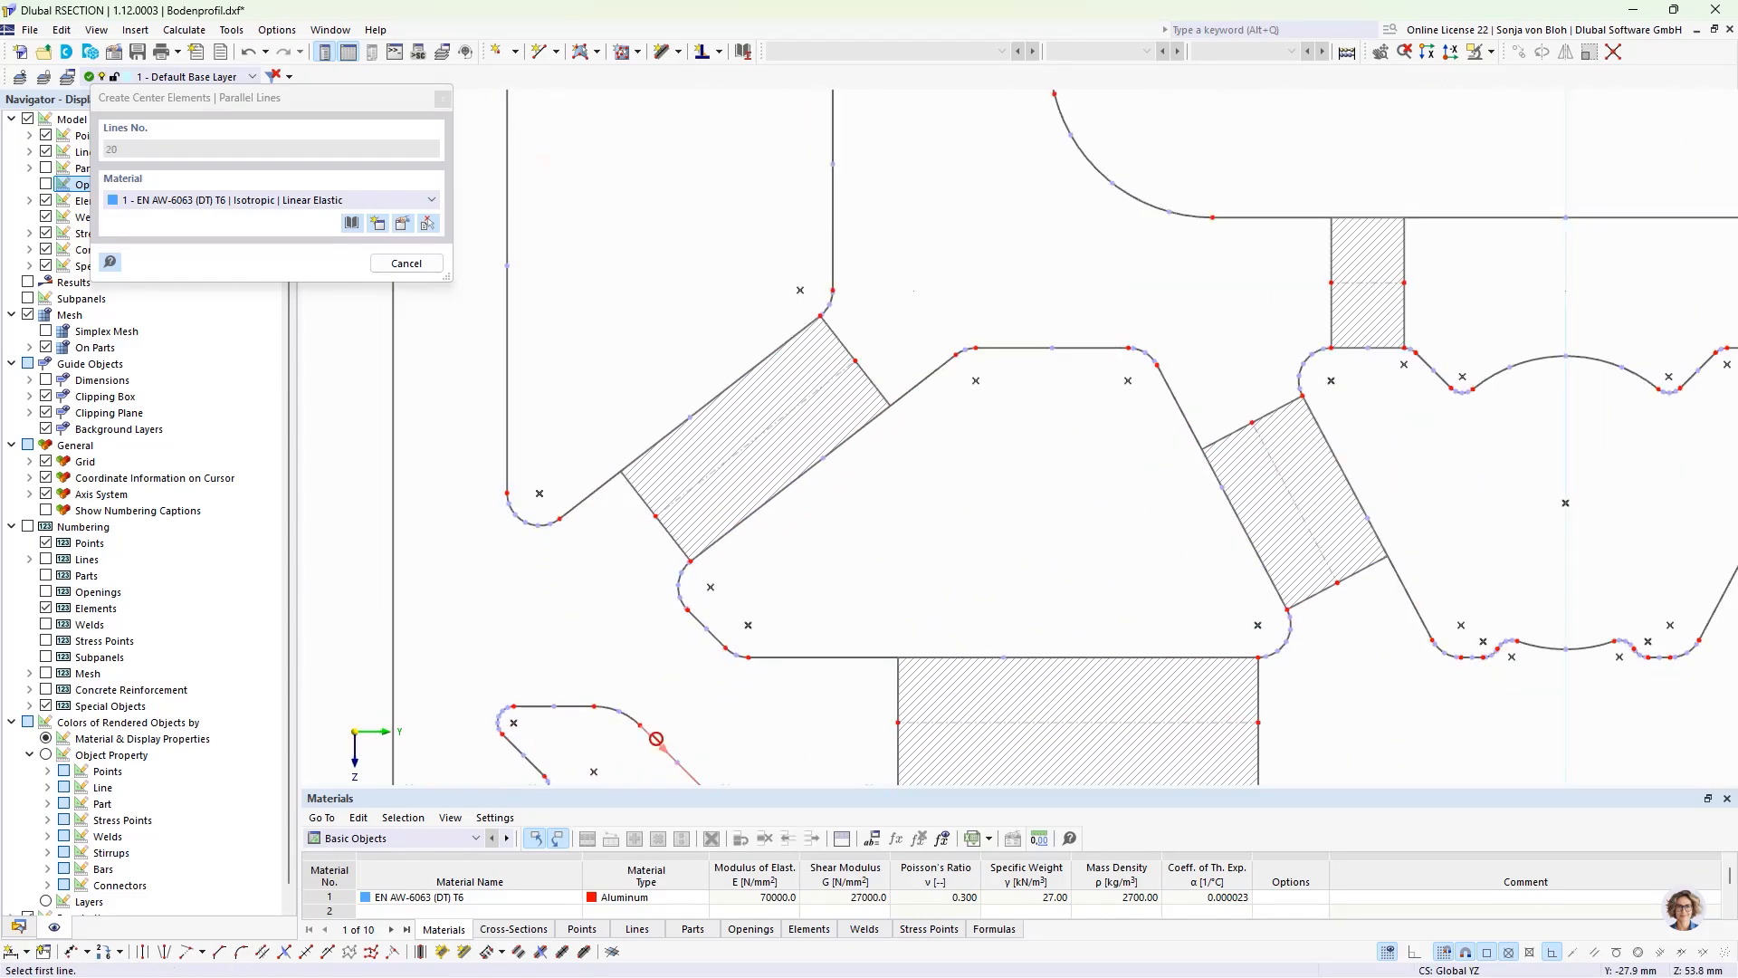
pyautogui.click(657, 742)
pyautogui.click(715, 639)
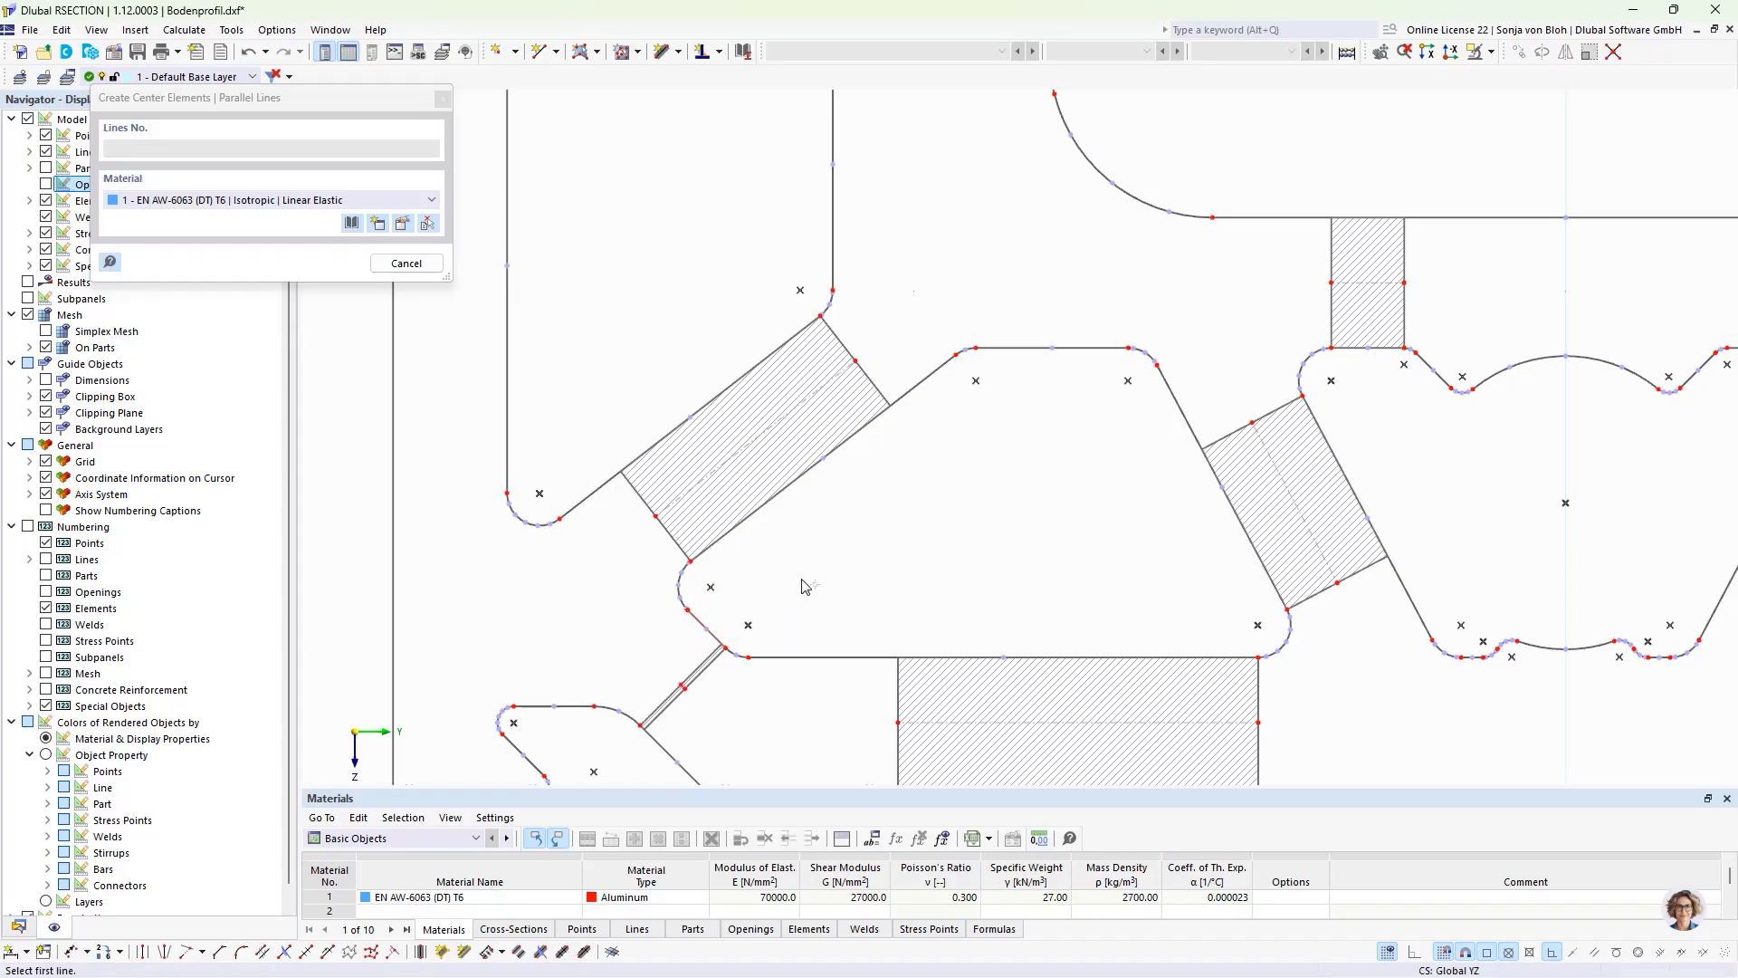
pyautogui.press('Escape')
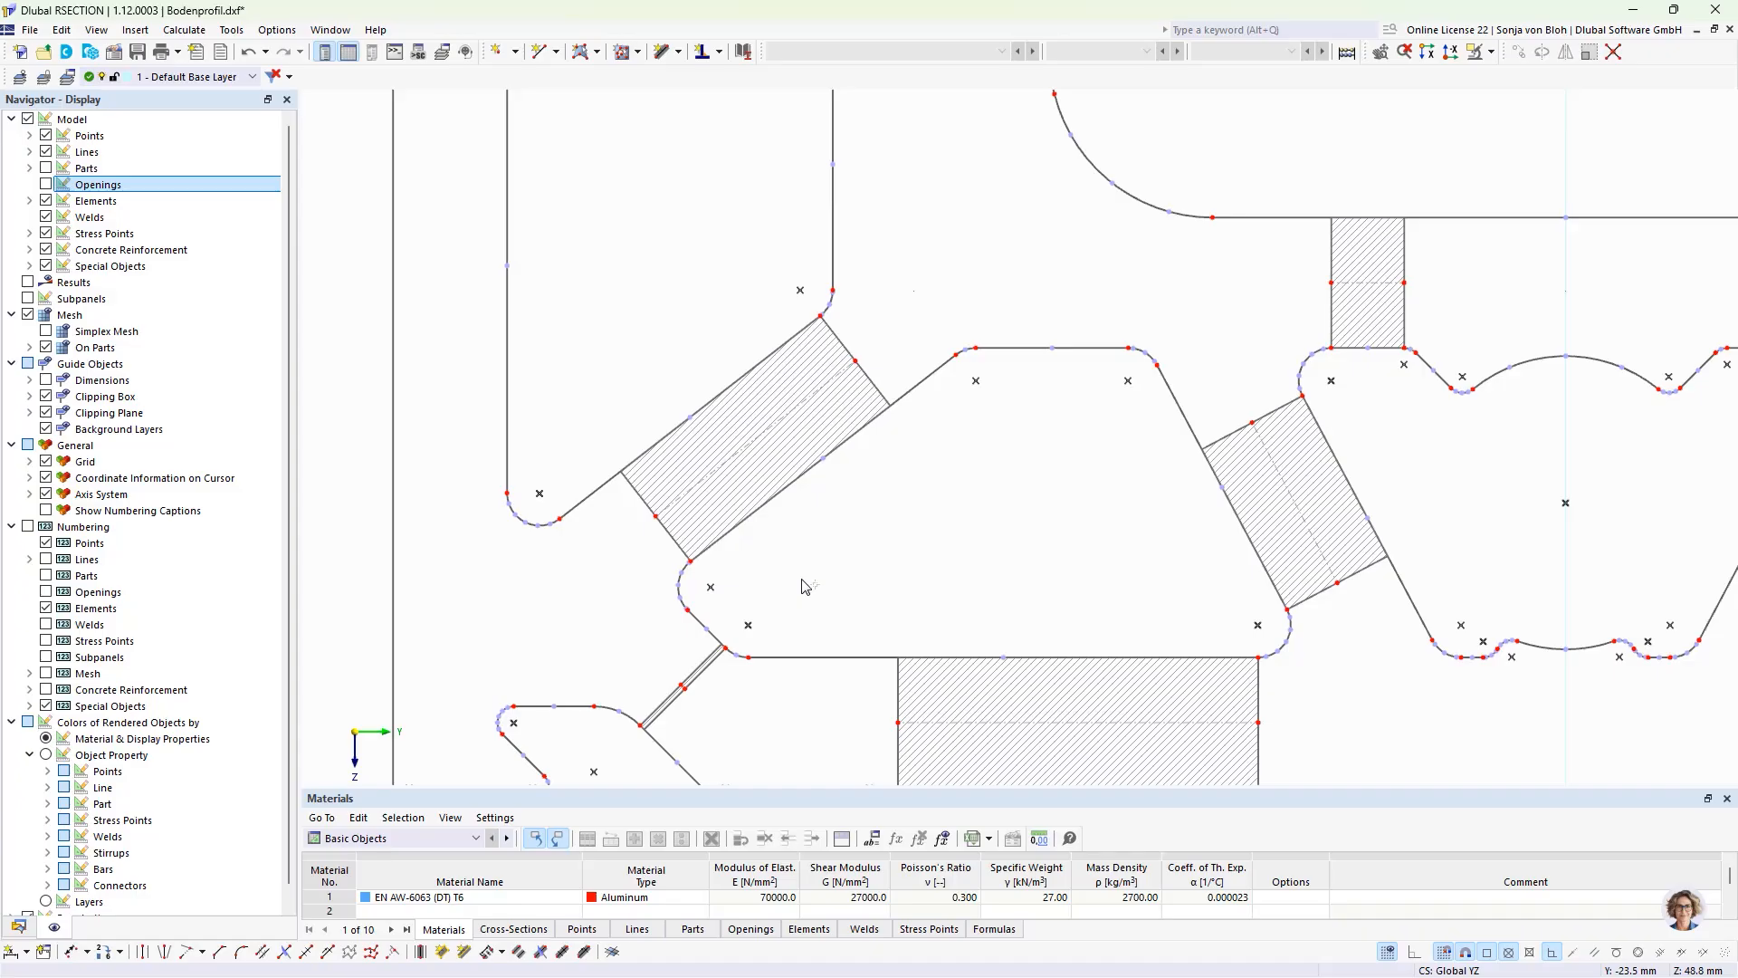
# Step: Extend the left leg's two vertical wall elements and the base's two horizontal wall elements on both sides to the next element or line
pyautogui.scroll(-5, 803, 586)
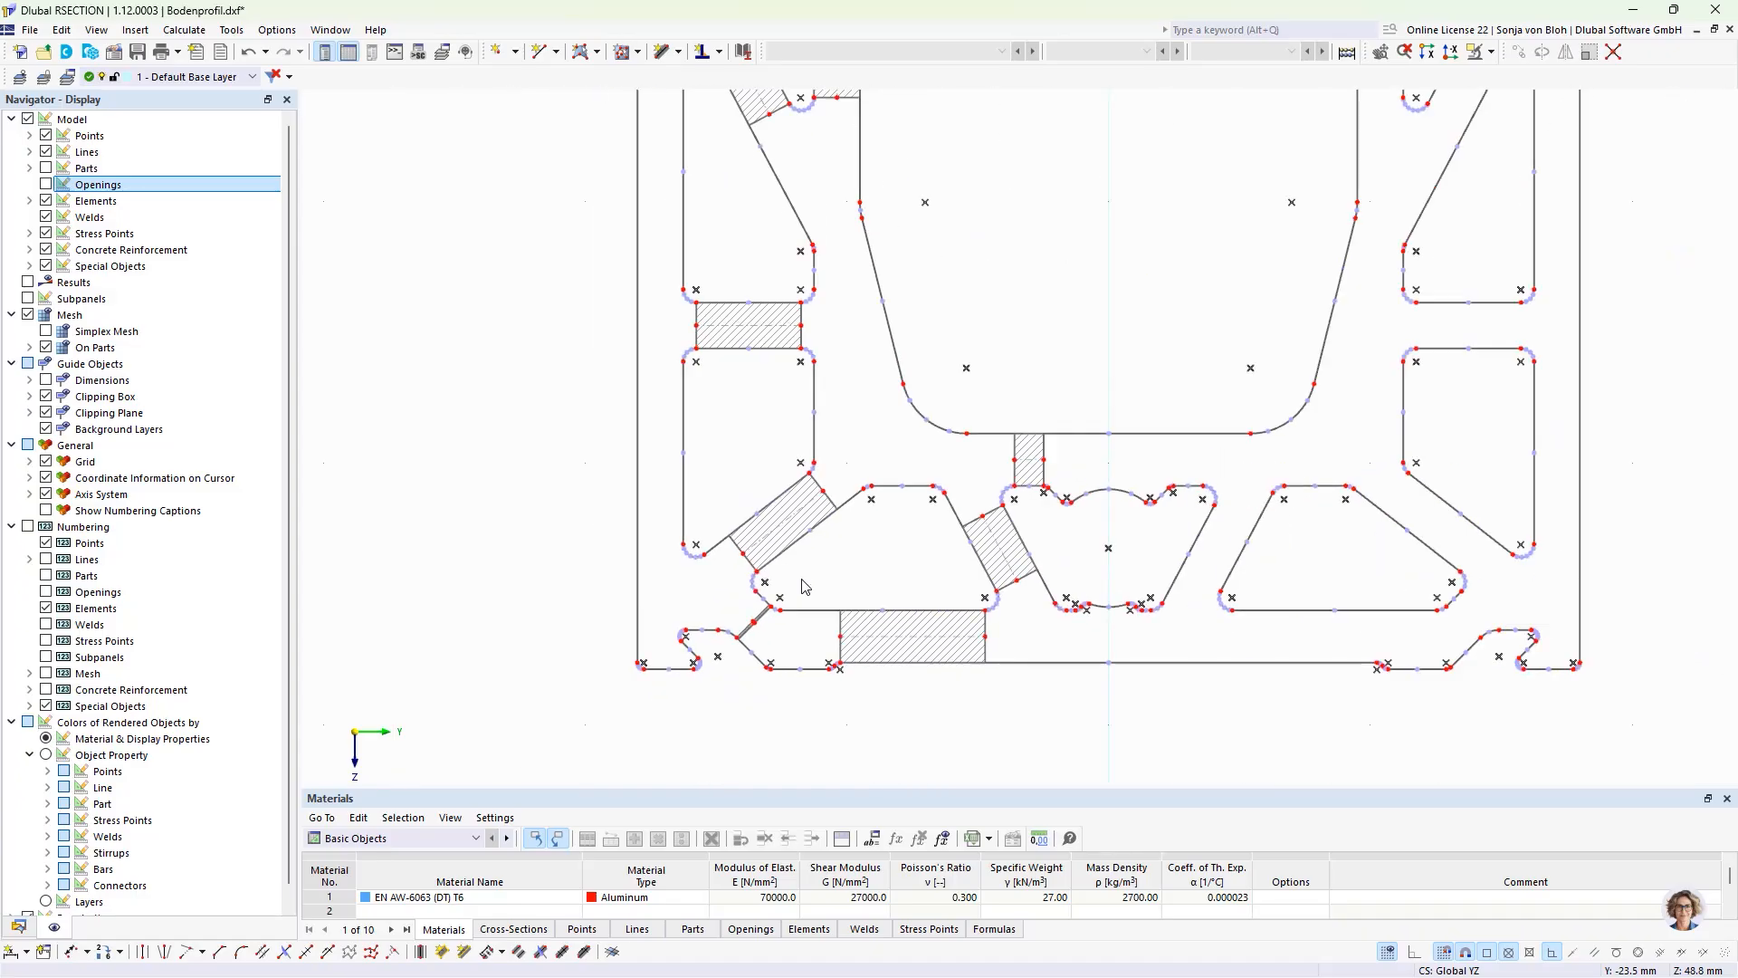
pyautogui.click(896, 608)
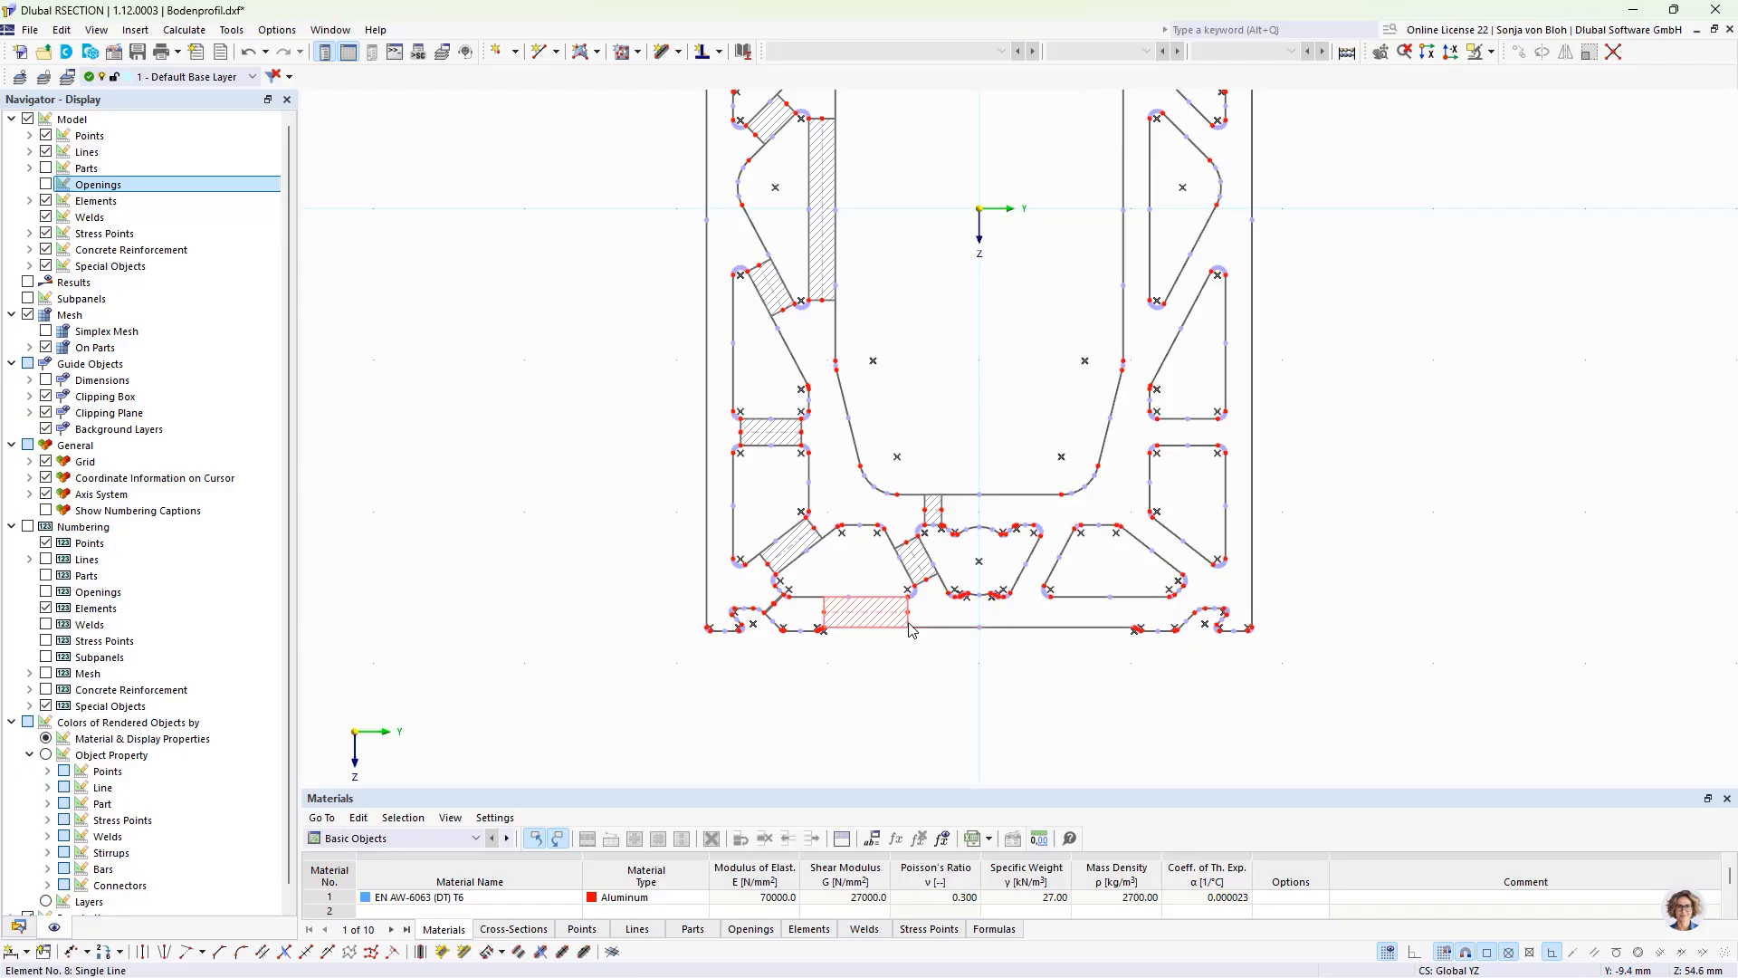
pyautogui.click(941, 513)
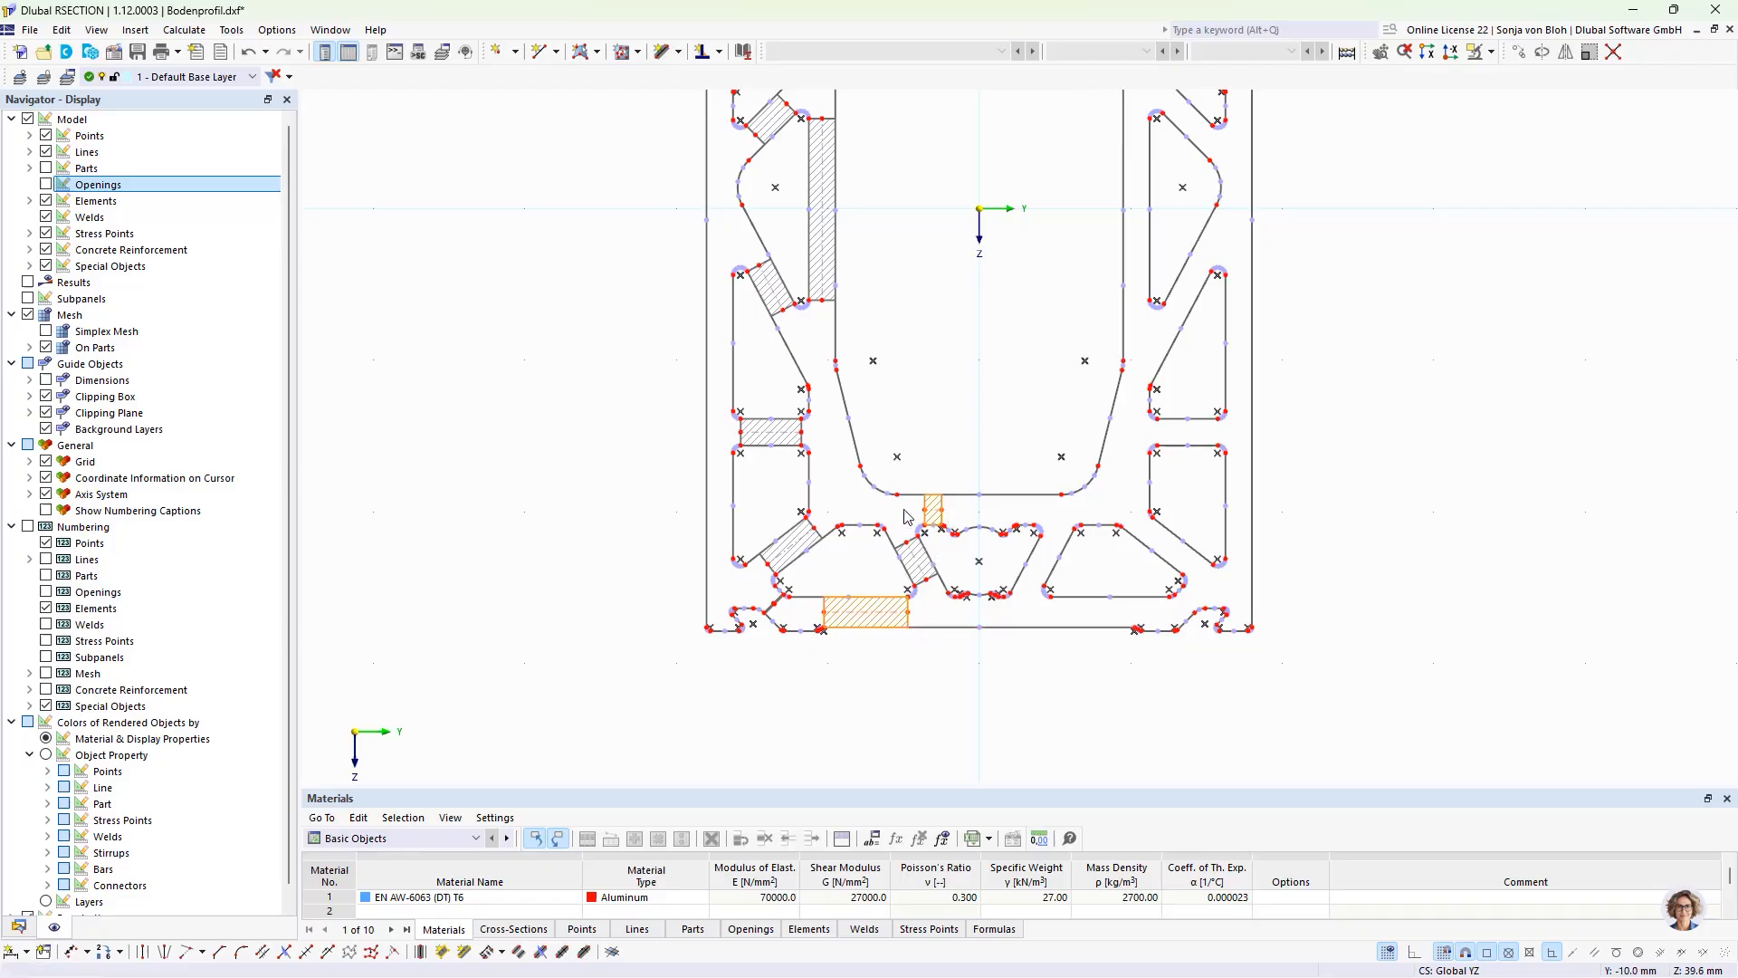
pyautogui.click(833, 304)
pyautogui.scroll(-3, 818, 385)
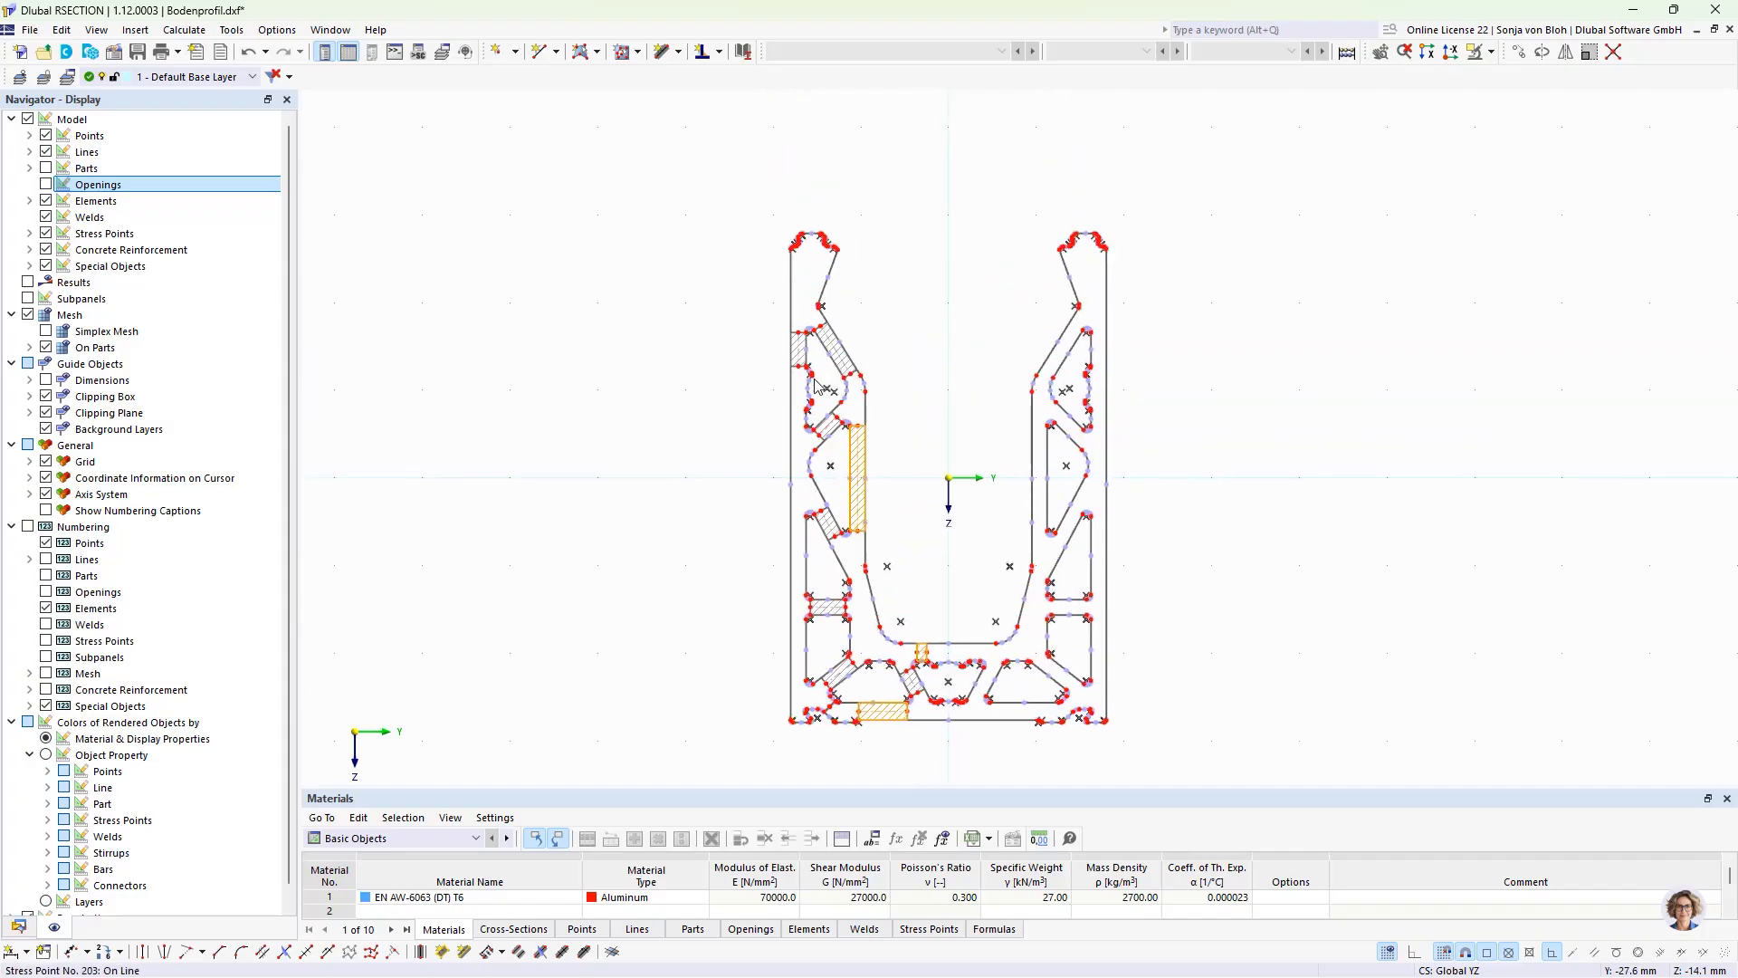
pyautogui.scroll(3, 817, 385)
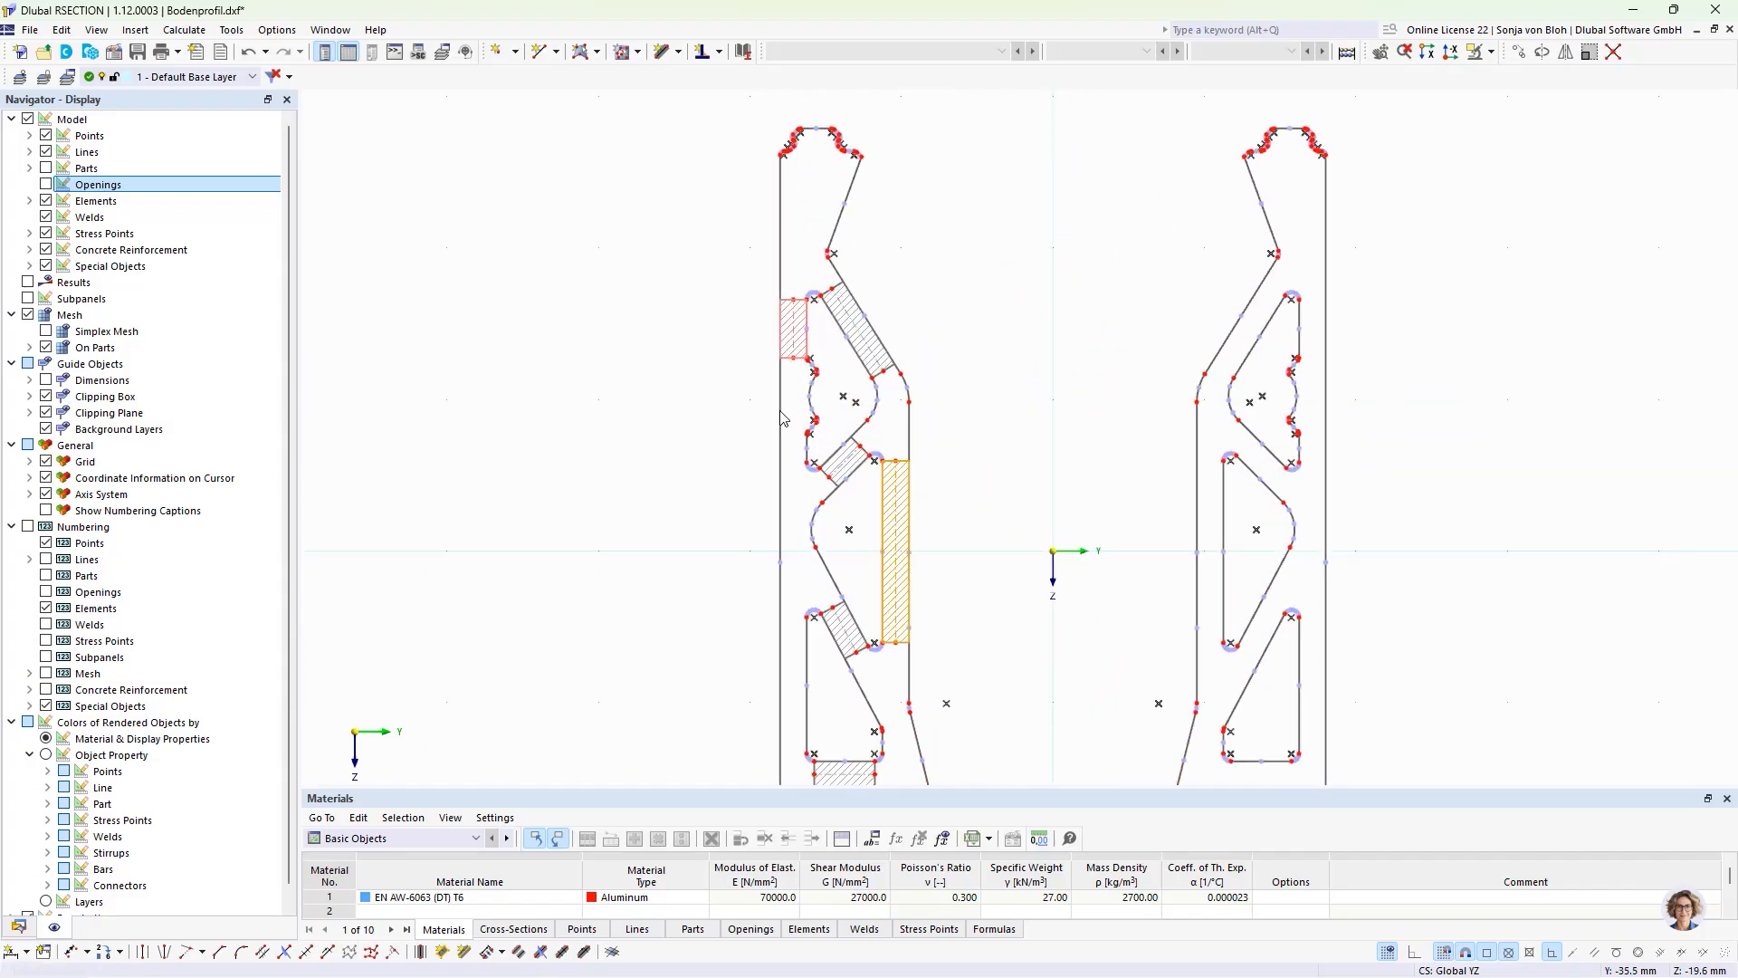
pyautogui.scroll(-3, 710, 375)
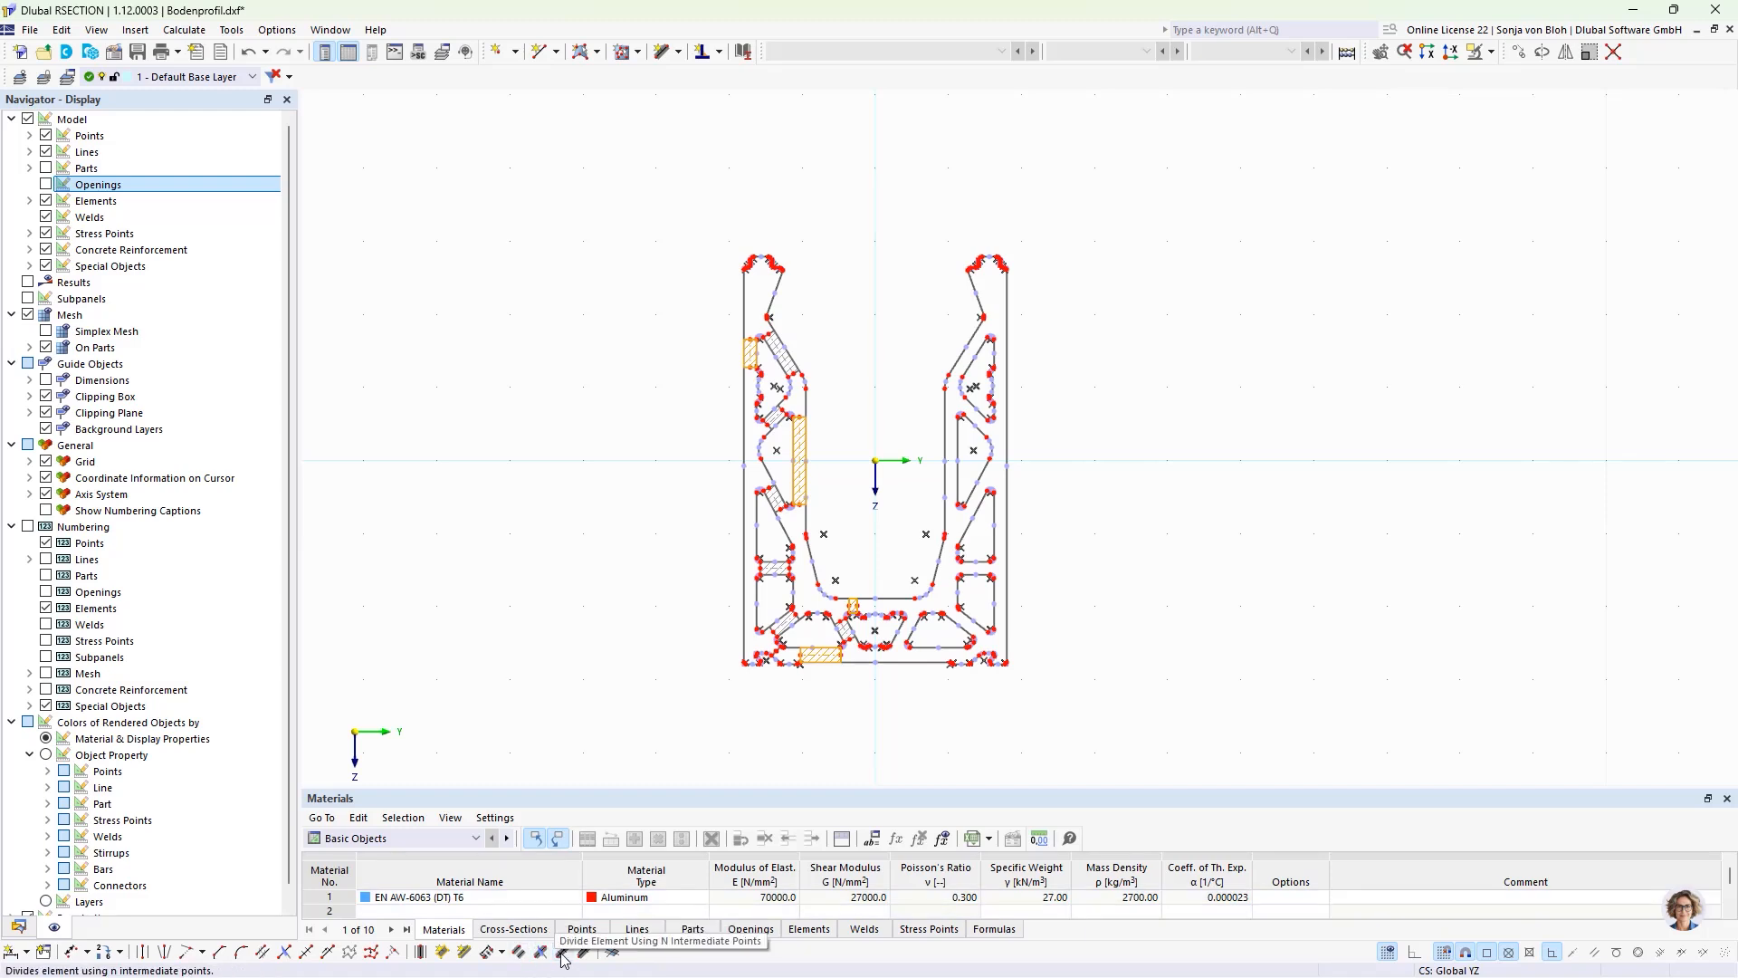
pyautogui.click(501, 953)
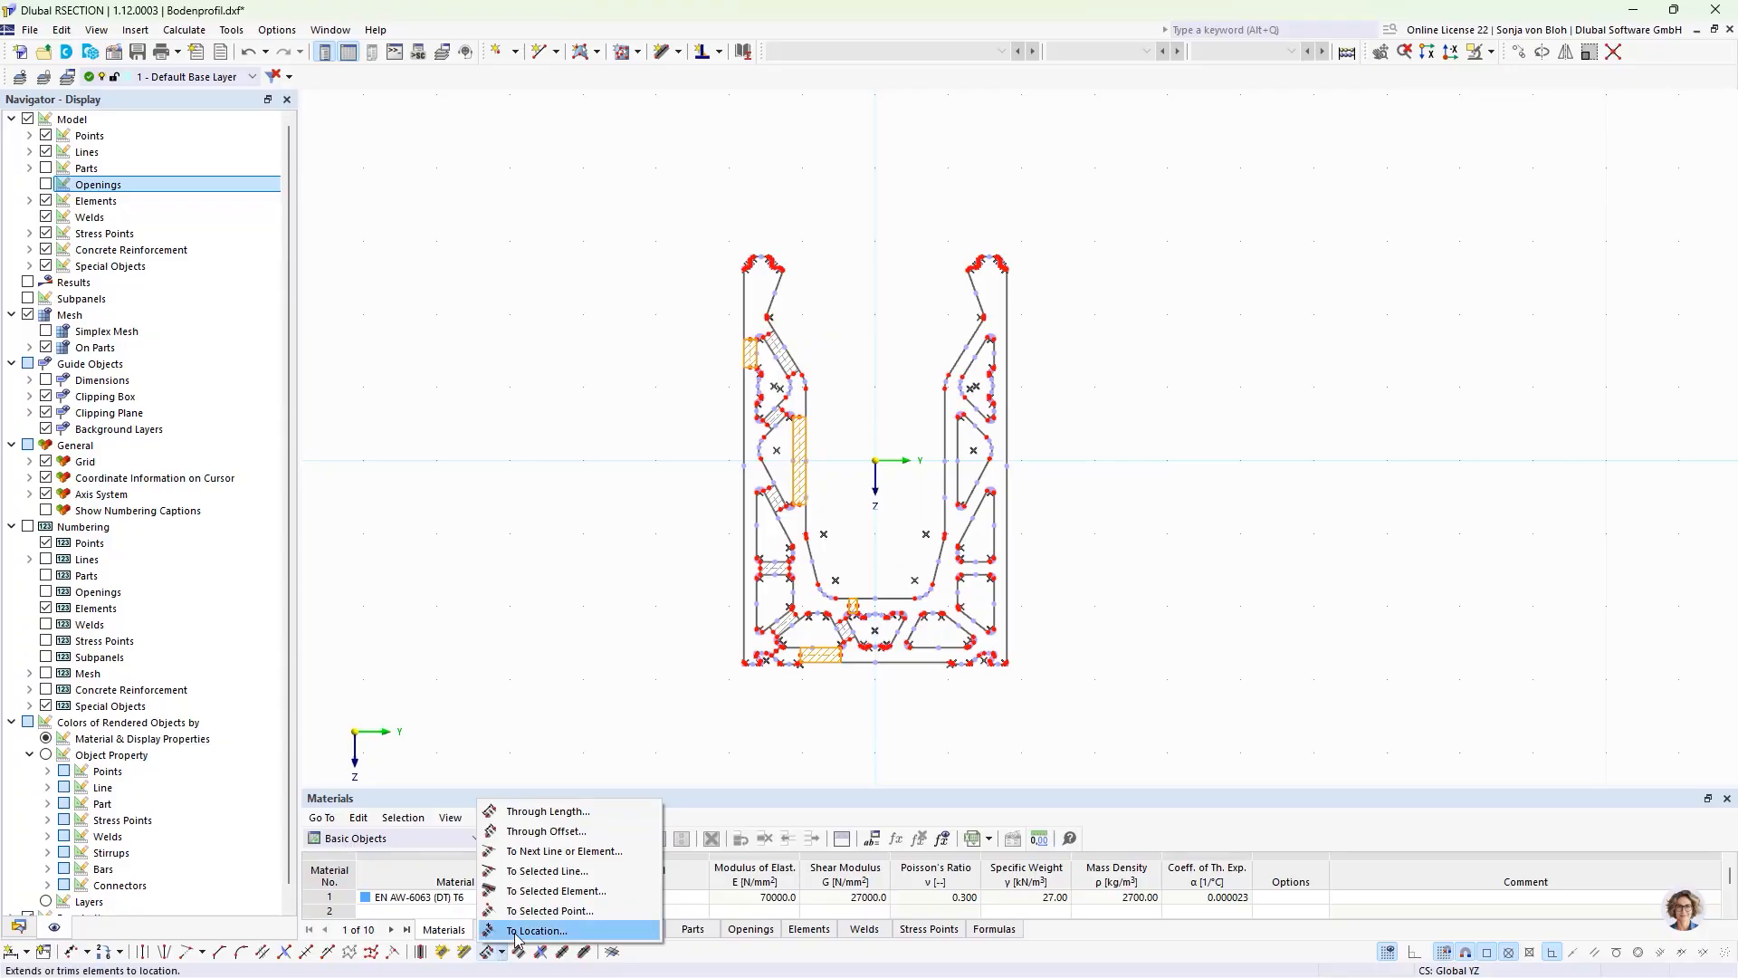
pyautogui.click(541, 851)
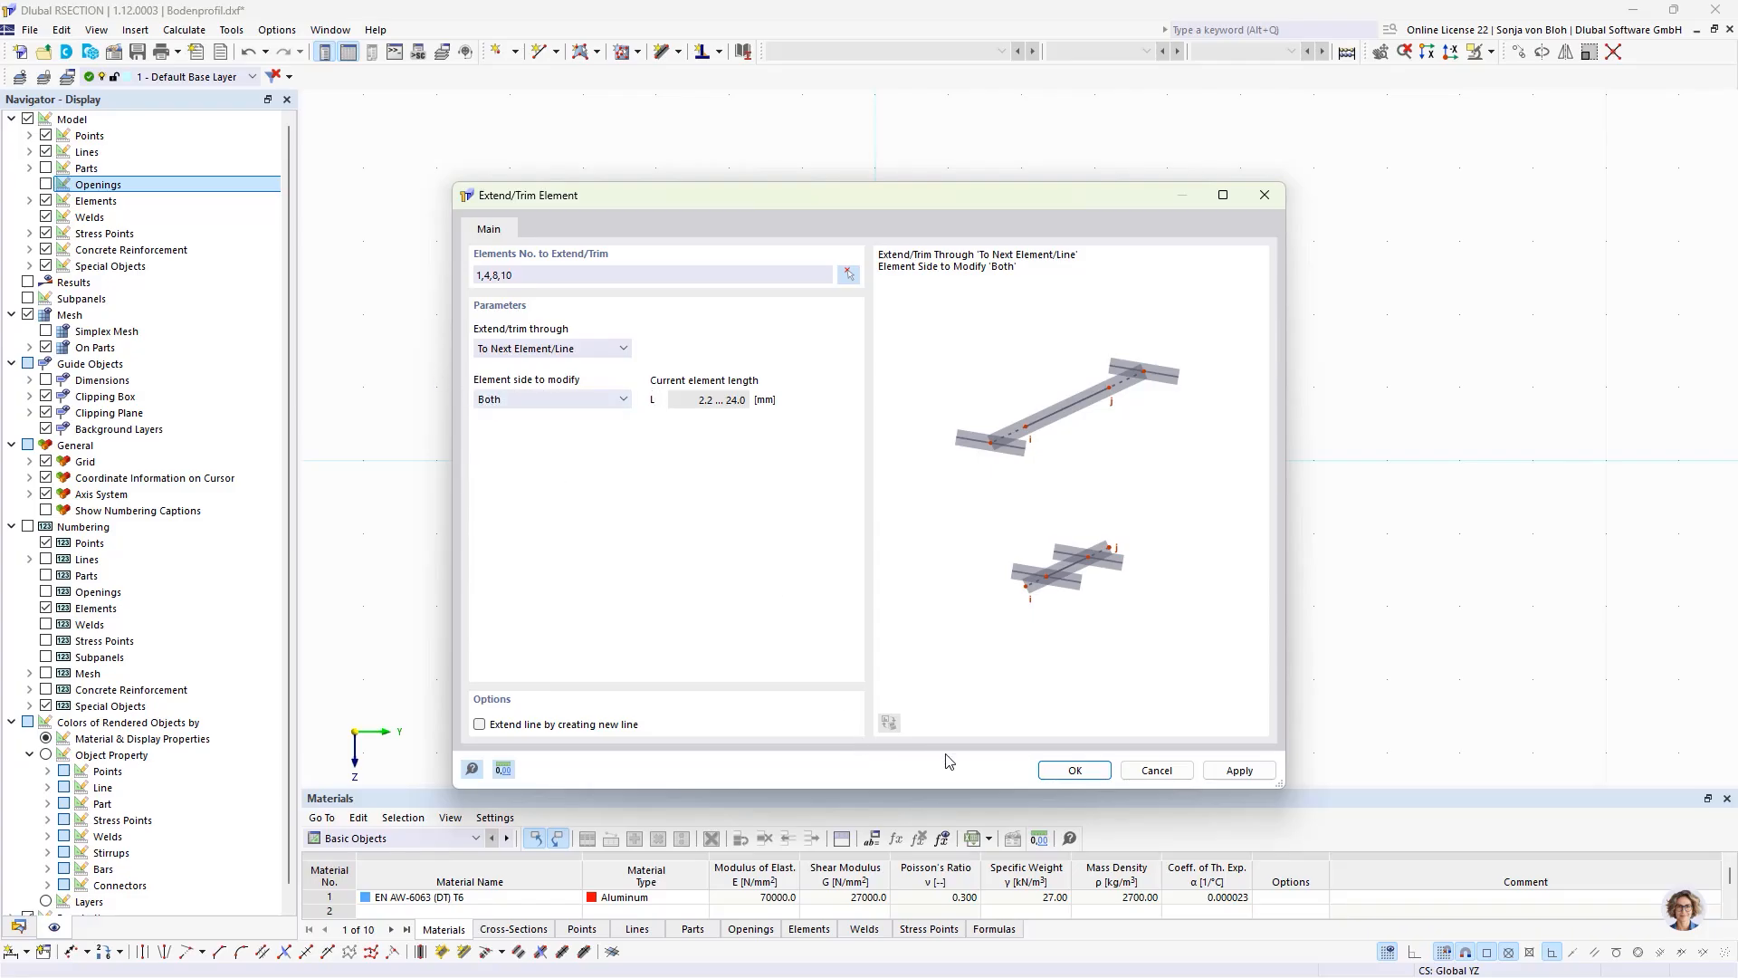
pyautogui.click(1075, 770)
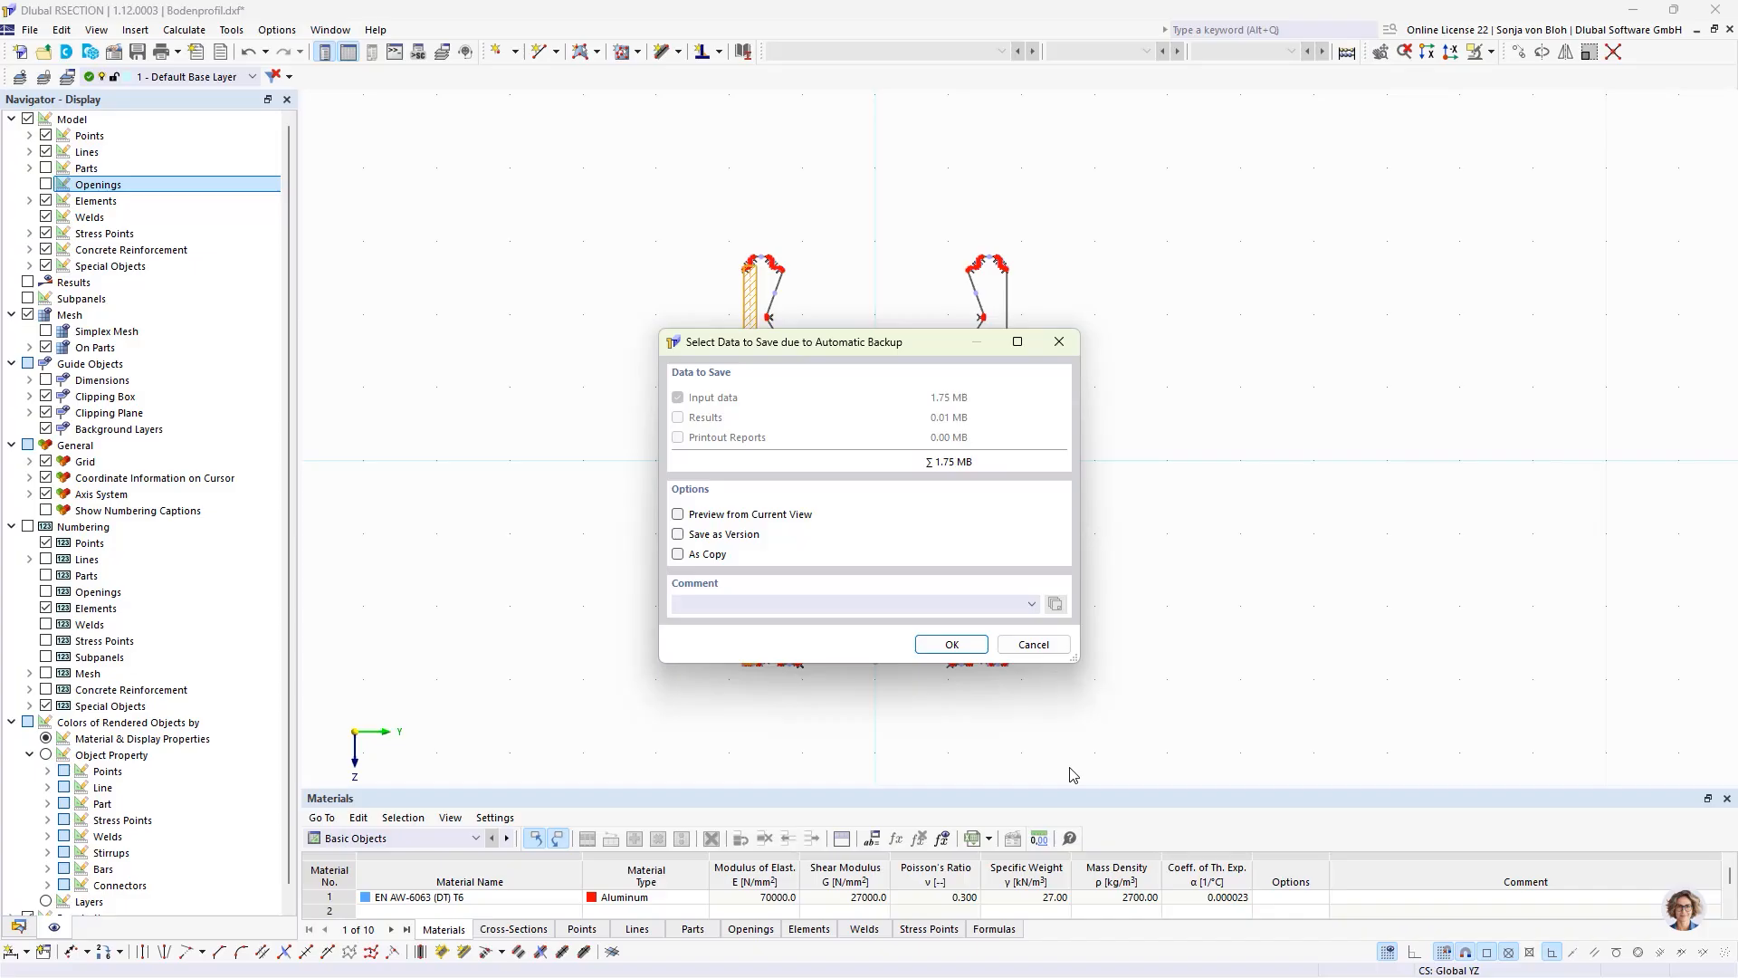
pyautogui.click(1033, 643)
# Step: Extend the seven remaining sloped and connecting elements of the left leg and base on both sides to the next element or line
pyautogui.scroll(4, 787, 376)
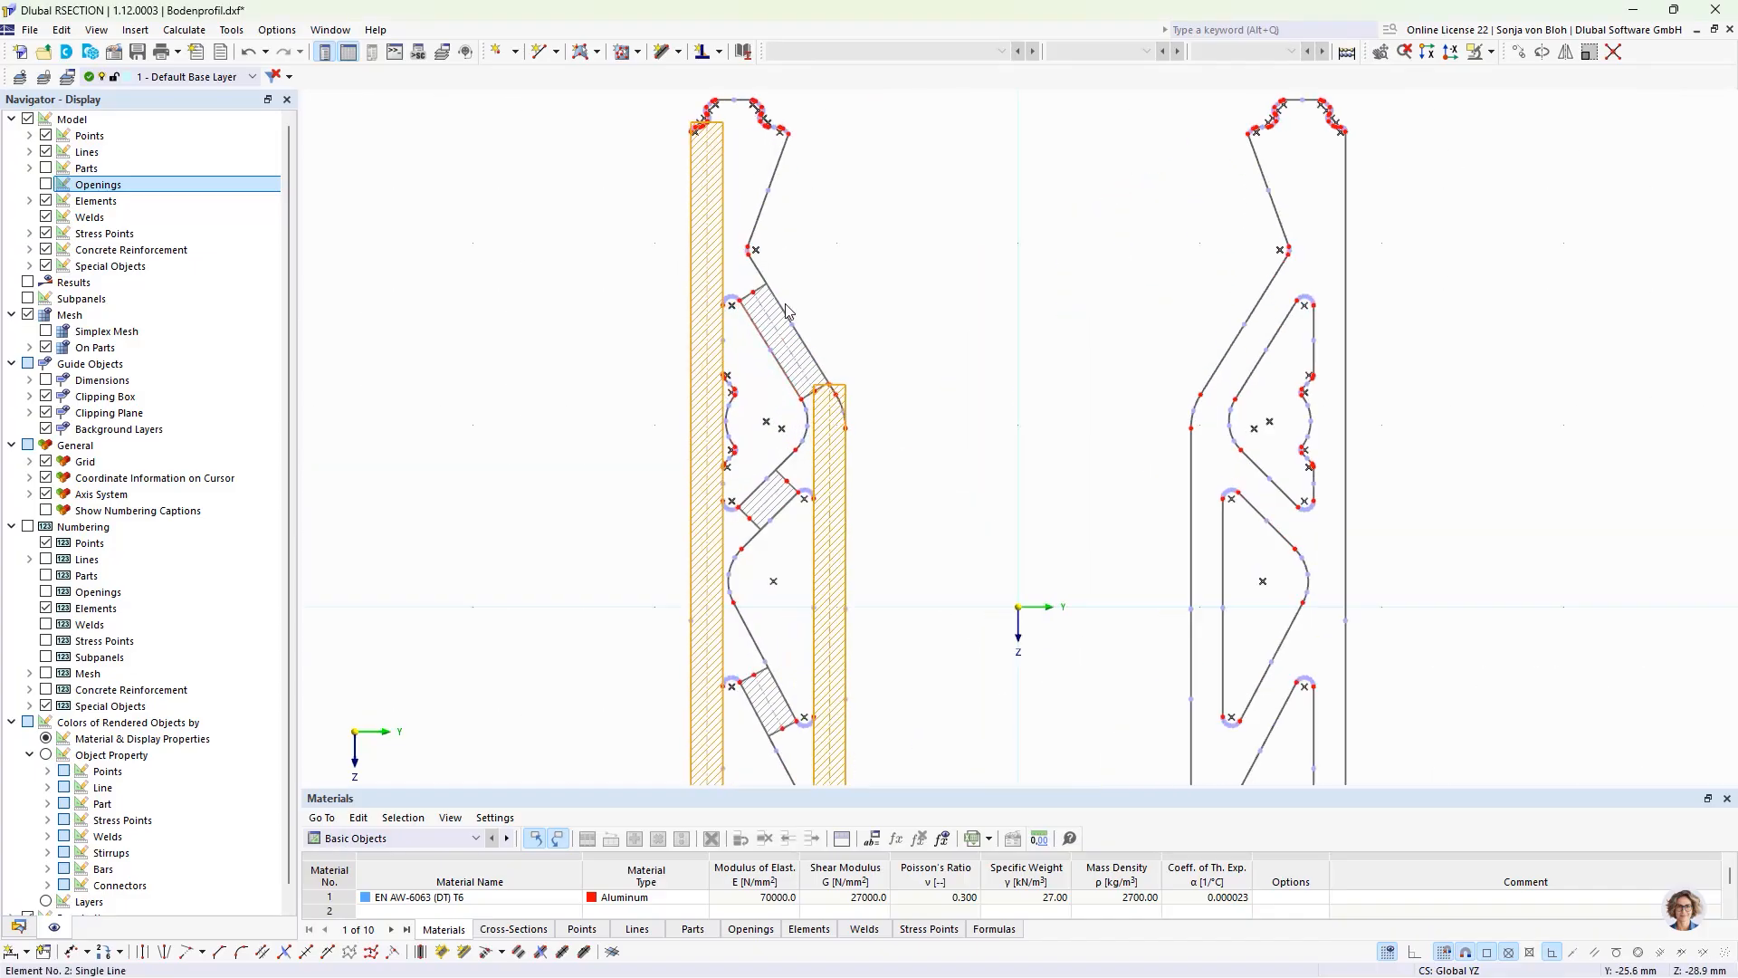
pyautogui.click(762, 294)
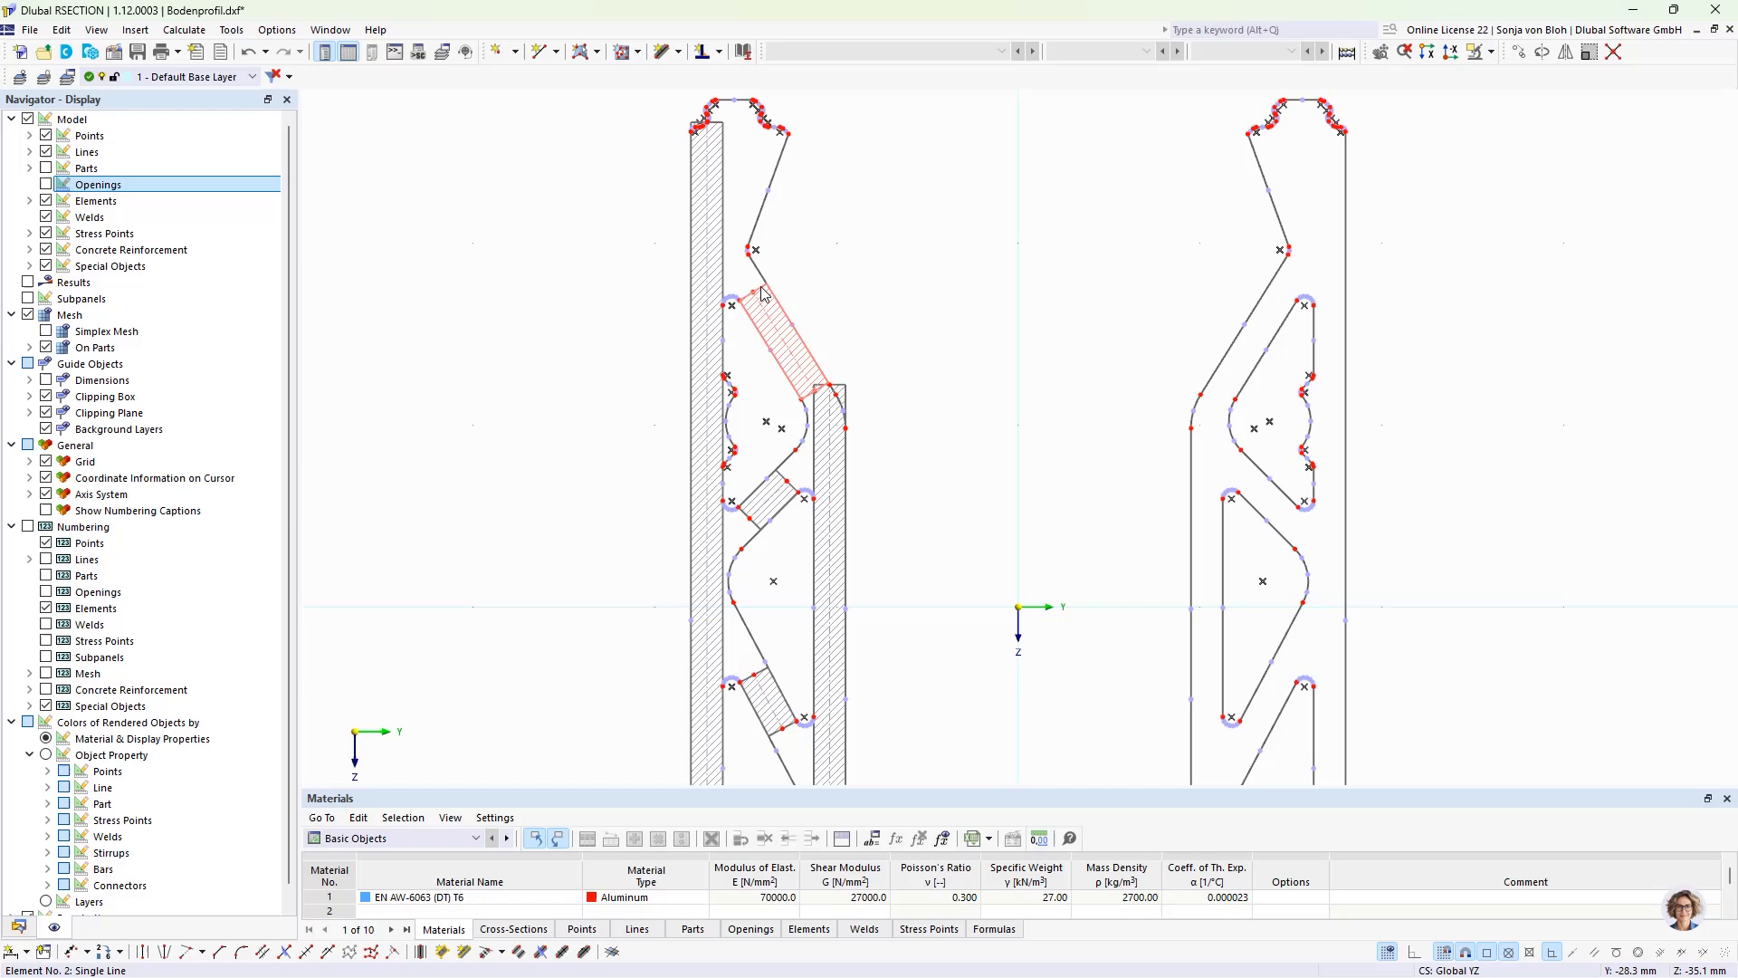
pyautogui.keyDown('ctrl'); pyautogui.click(758, 531); pyautogui.keyUp('ctrl')
pyautogui.keyDown('ctrl'); pyautogui.click(748, 681); pyautogui.keyUp('ctrl')
pyautogui.scroll(-4, 687, 434)
pyautogui.moveTo(707, 653); pyautogui.dragTo(731, 571, button='middle')
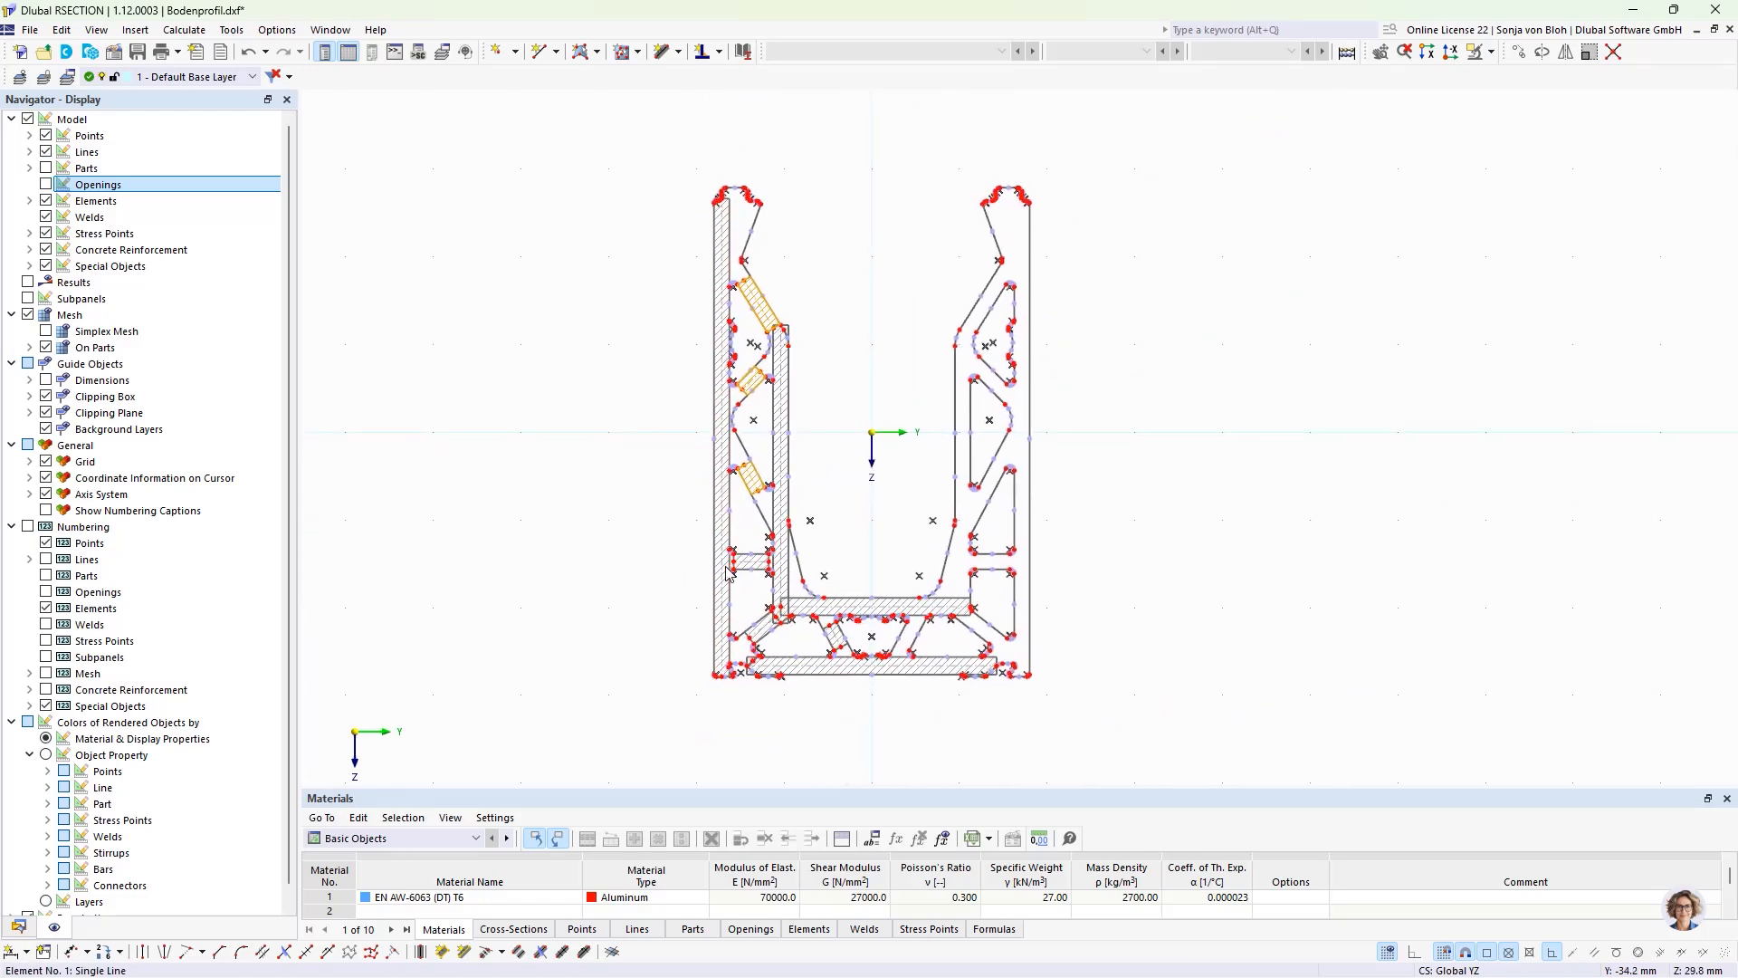
pyautogui.scroll(3, 732, 571)
pyautogui.scroll(2, 734, 577)
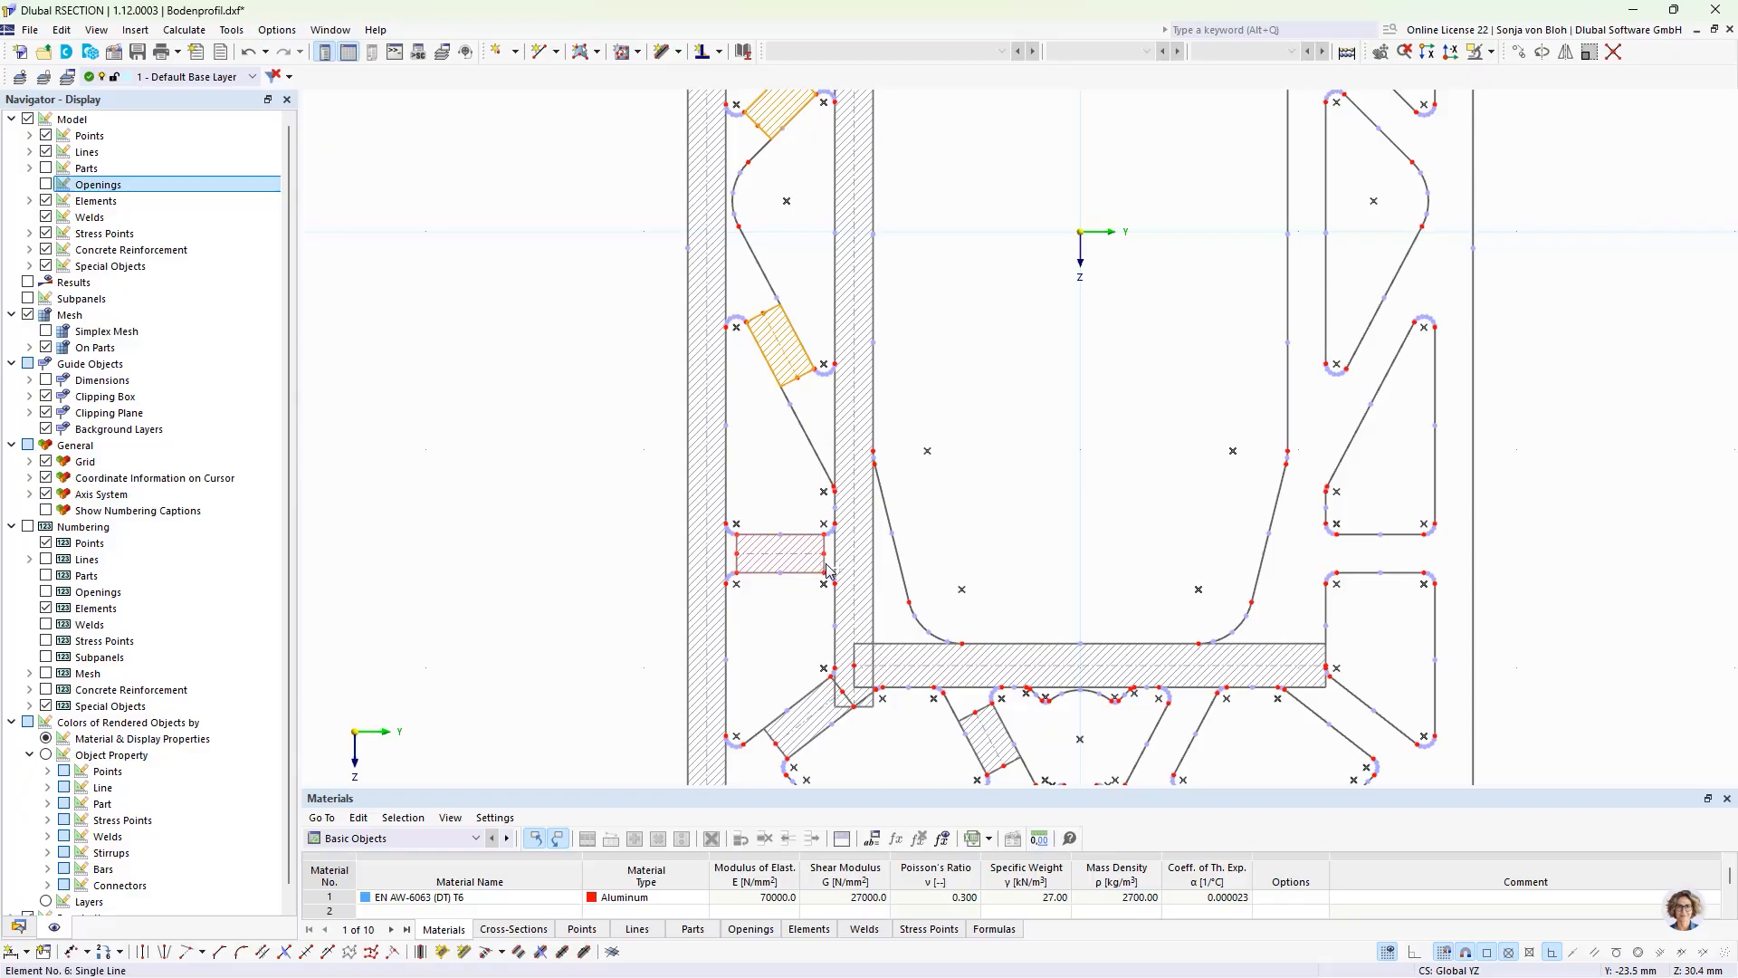
pyautogui.keyDown('ctrl'); pyautogui.click(824, 572); pyautogui.keyUp('ctrl')
pyautogui.keyDown('ctrl'); pyautogui.click(826, 708); pyautogui.keyUp('ctrl')
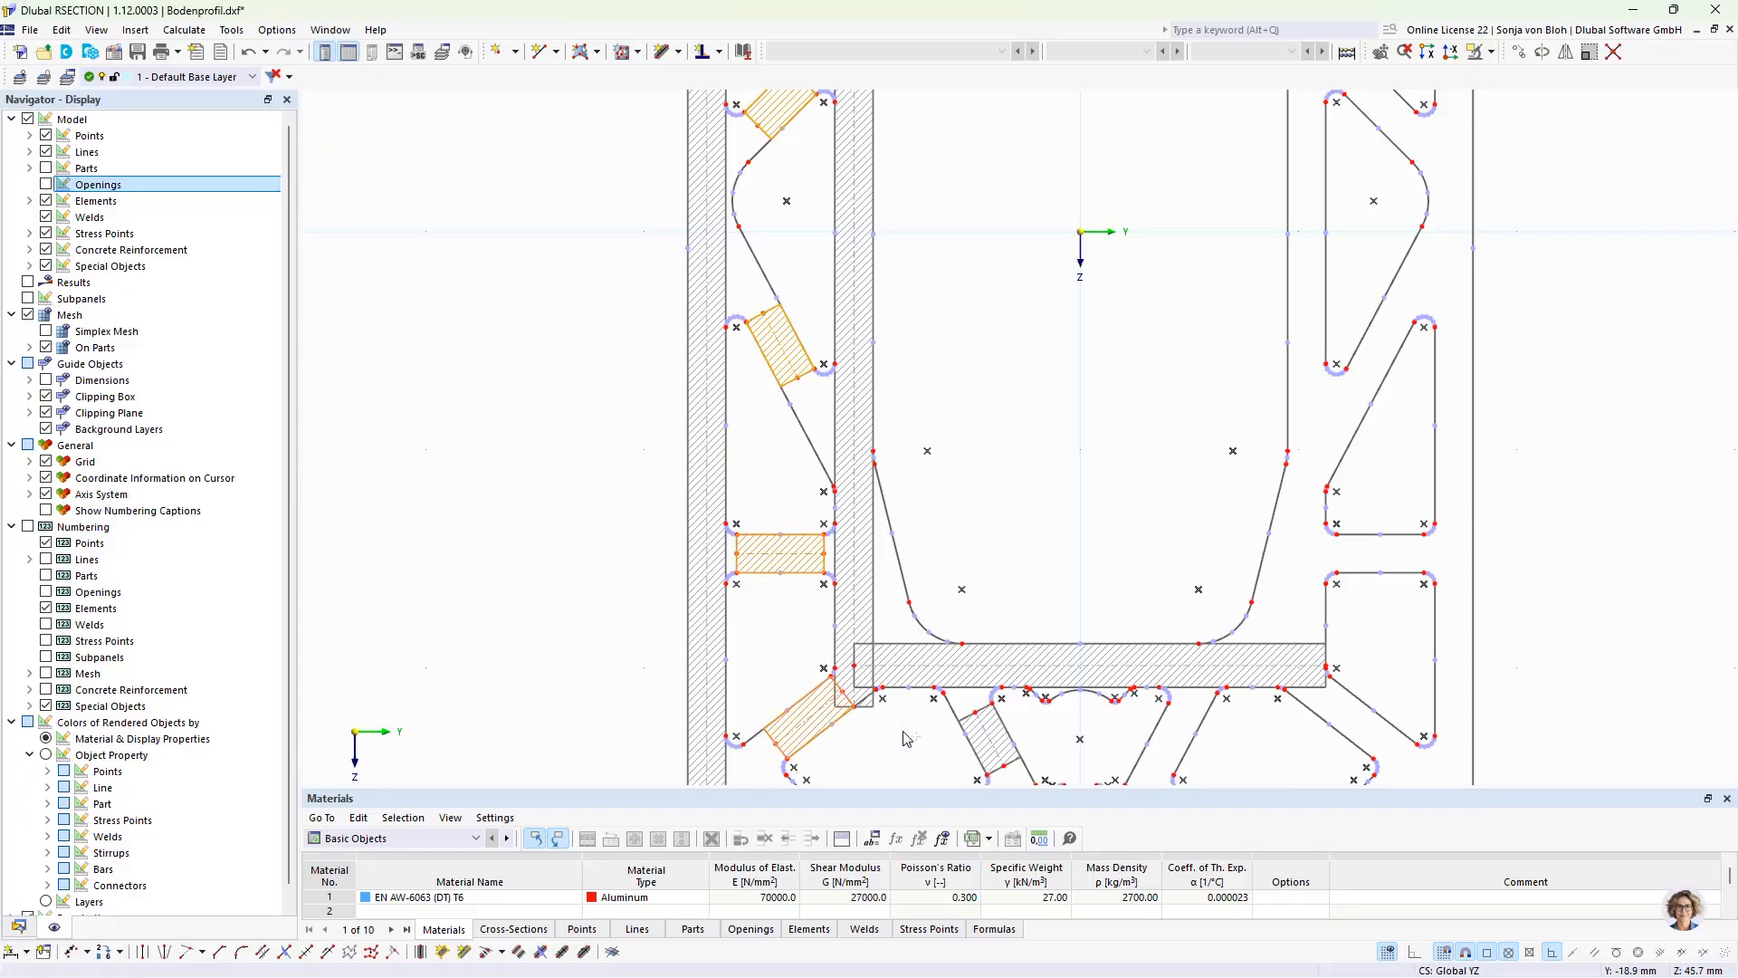
pyautogui.keyDown('ctrl'); pyautogui.click(973, 727); pyautogui.keyUp('ctrl')
pyautogui.scroll(-3, 796, 697)
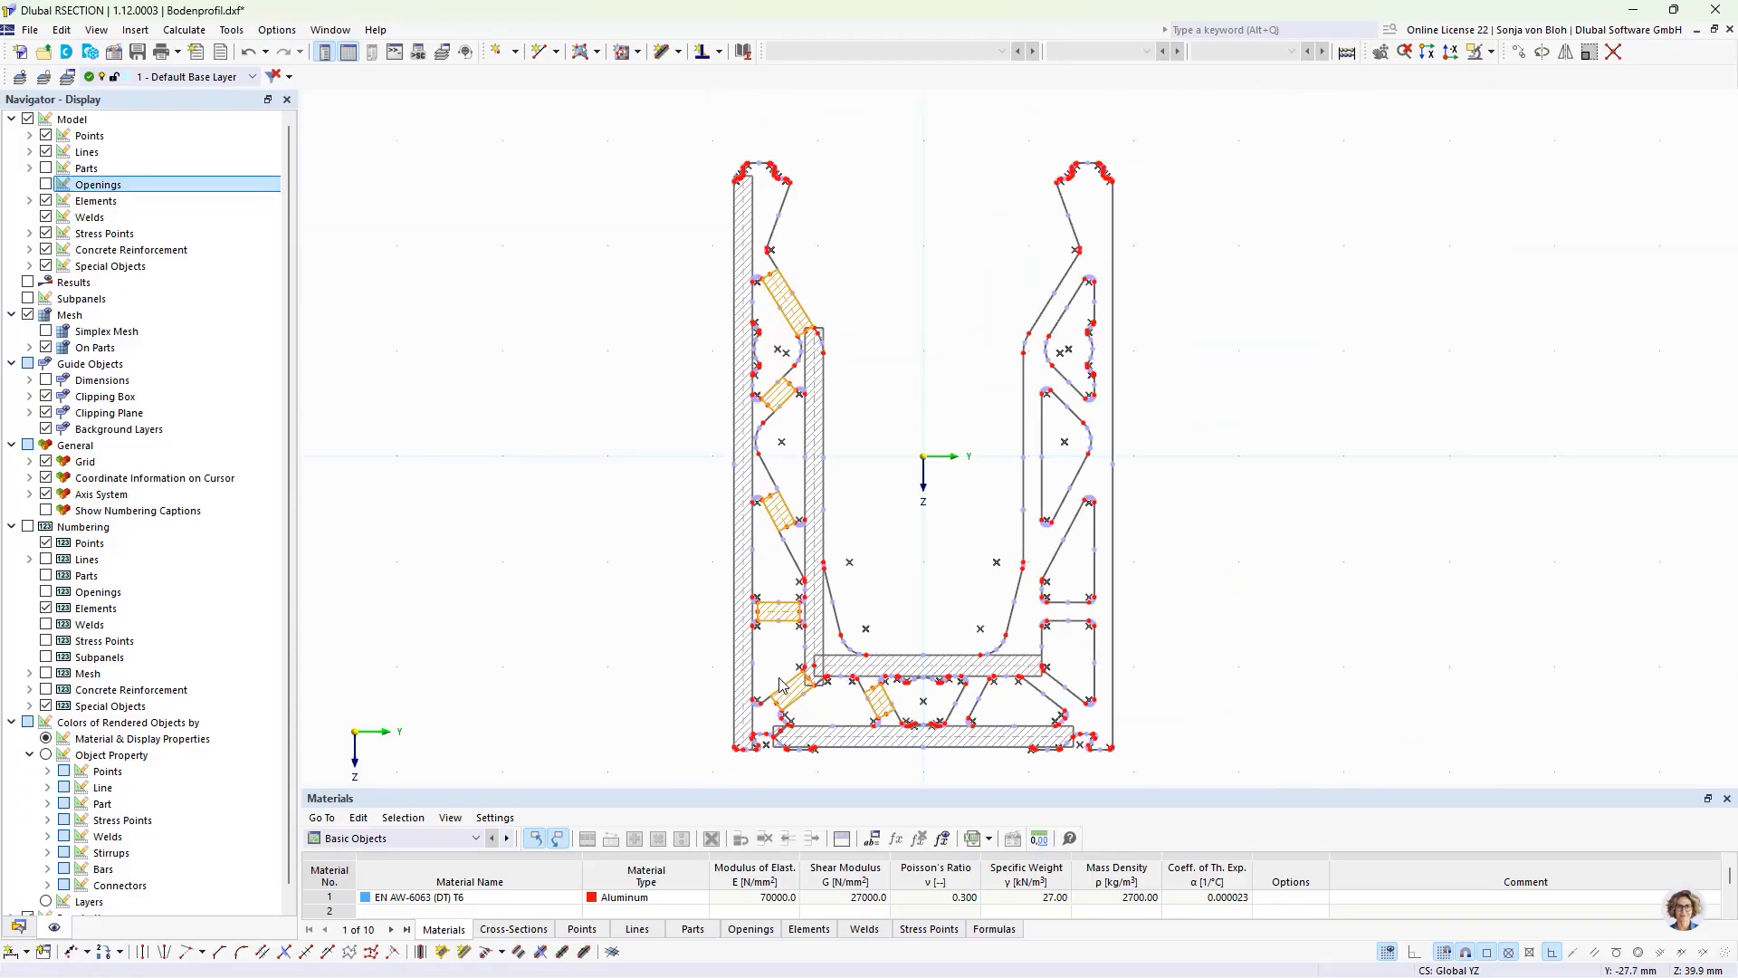
pyautogui.scroll(2, 778, 732)
pyautogui.scroll(2, 778, 732)
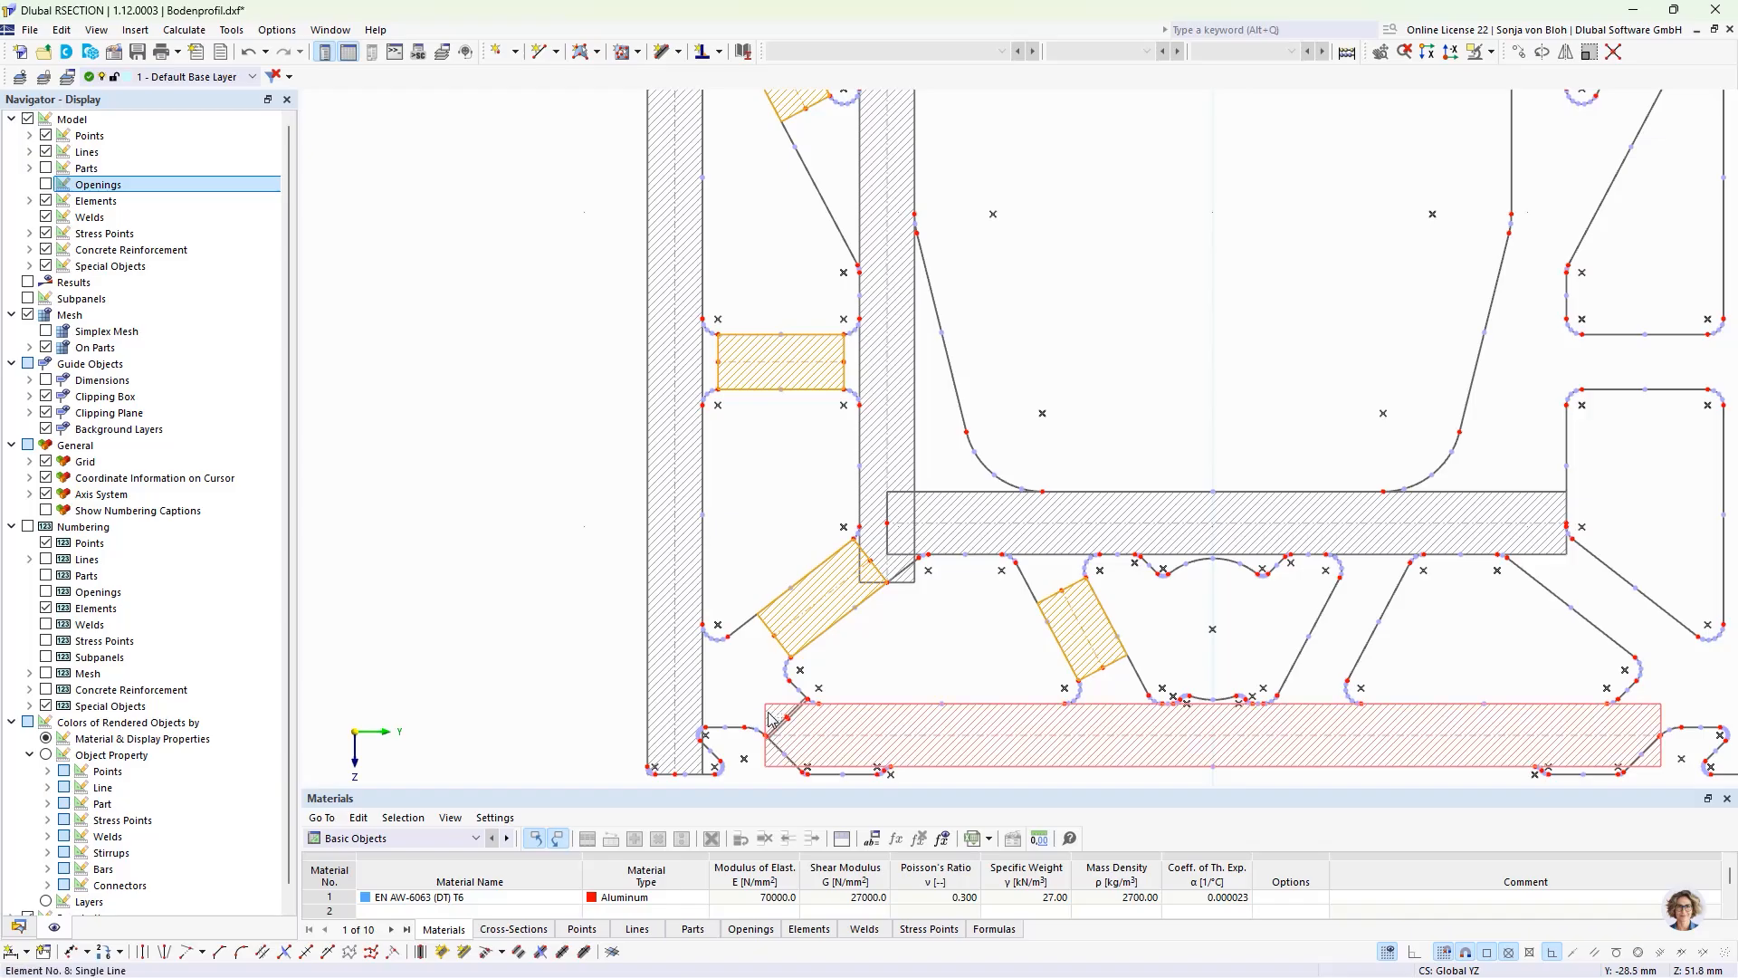
pyautogui.scroll(4, 783, 693)
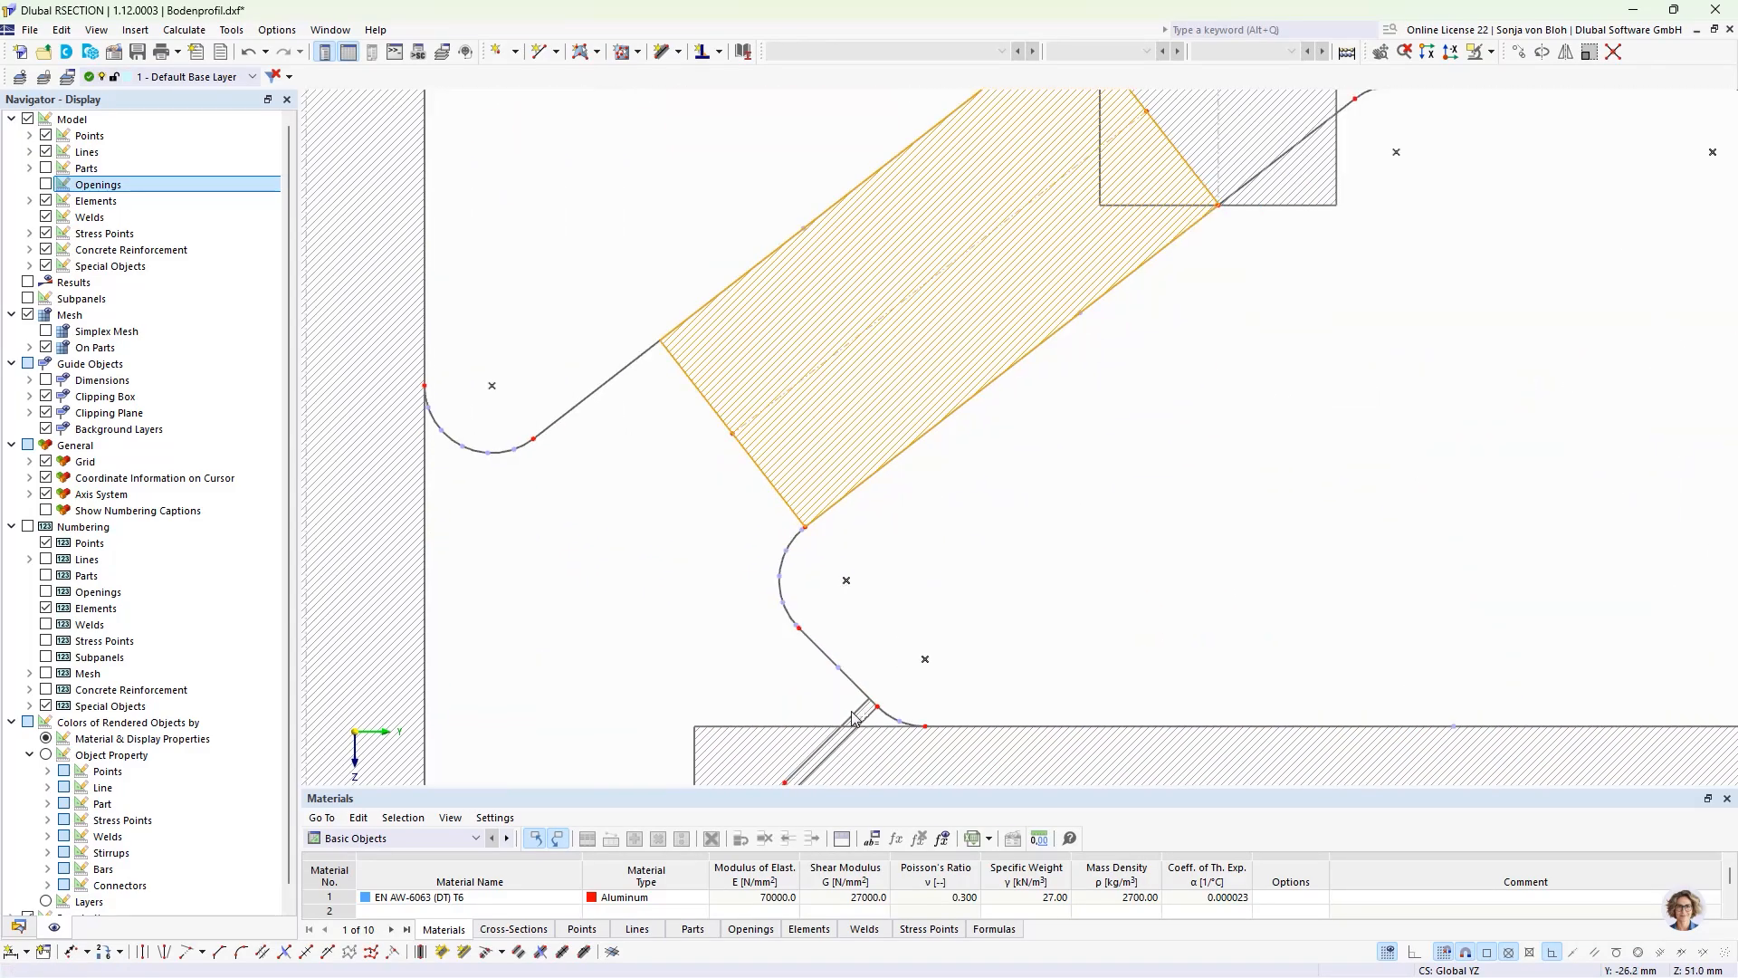
pyautogui.scroll(-5, 742, 676)
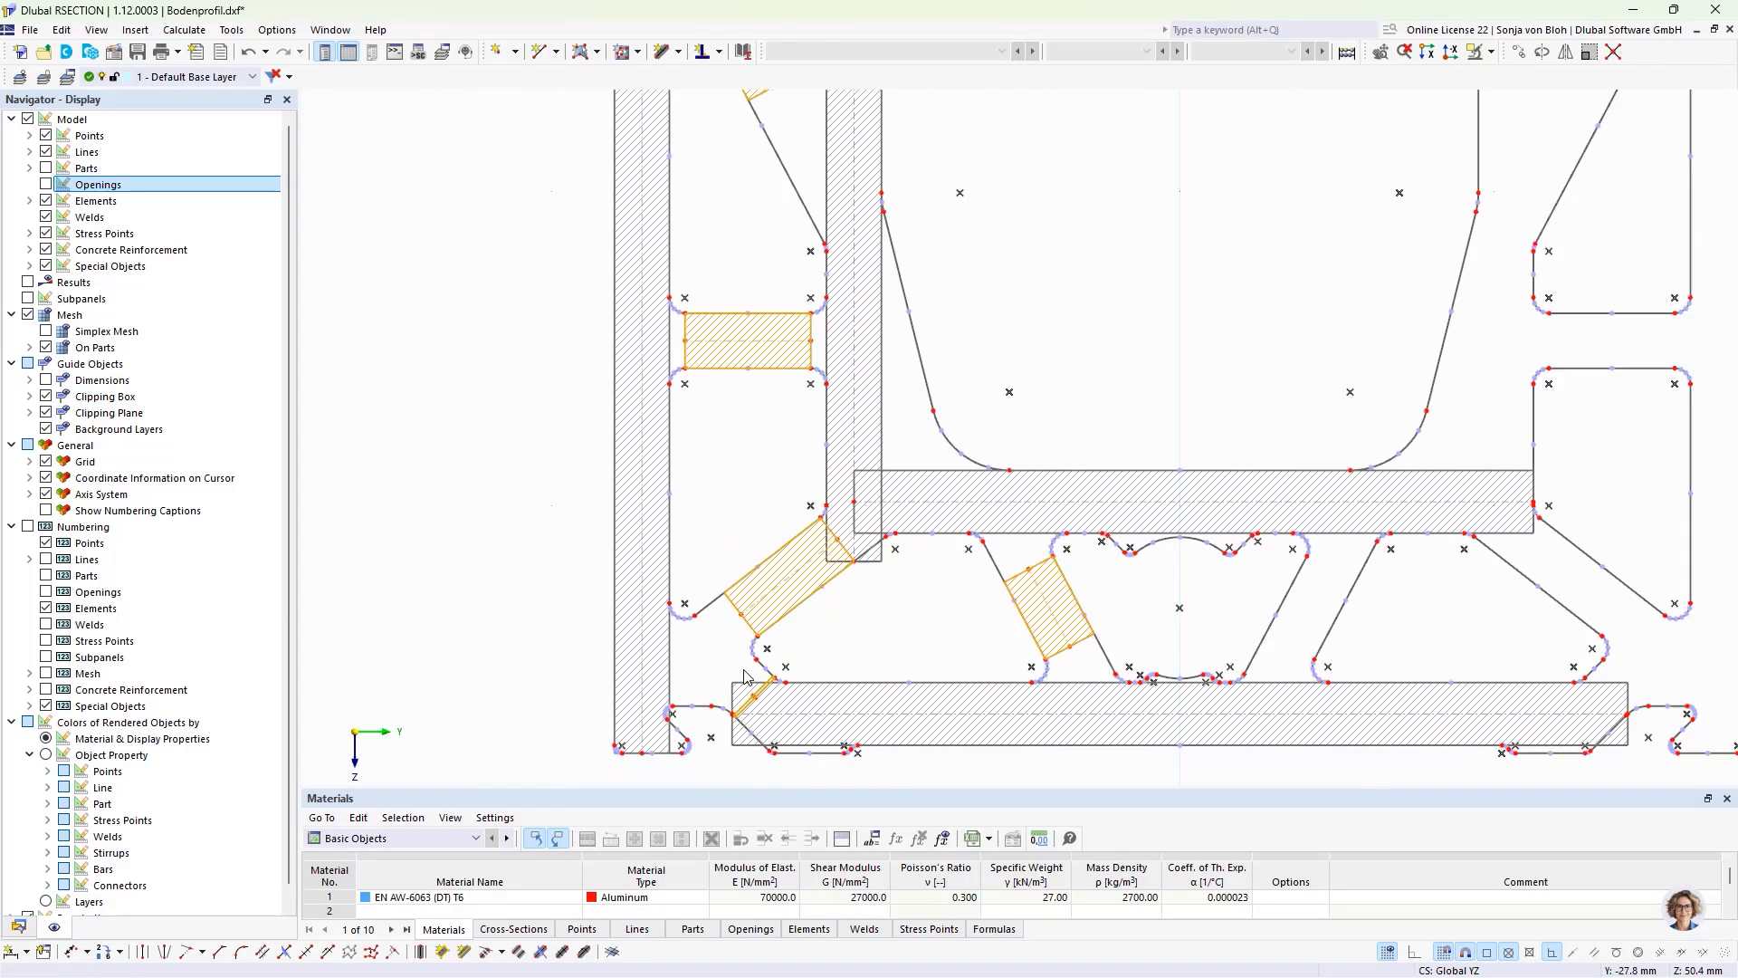
pyautogui.scroll(-4, 744, 677)
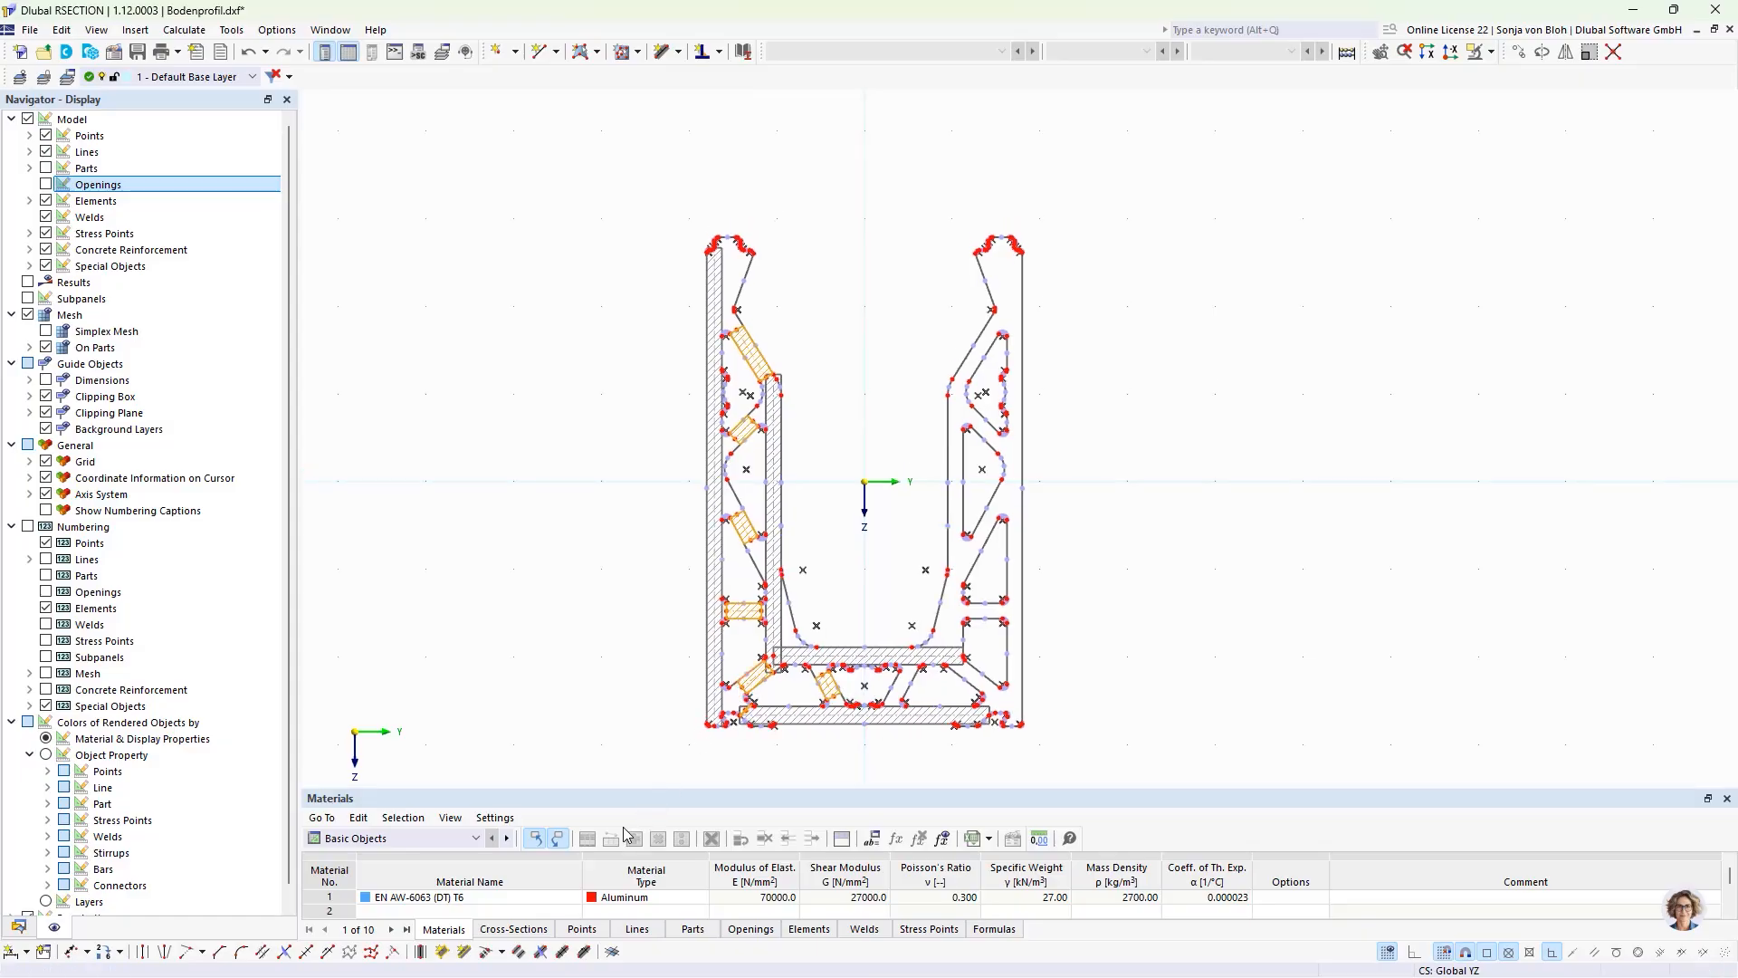
pyautogui.click(503, 953)
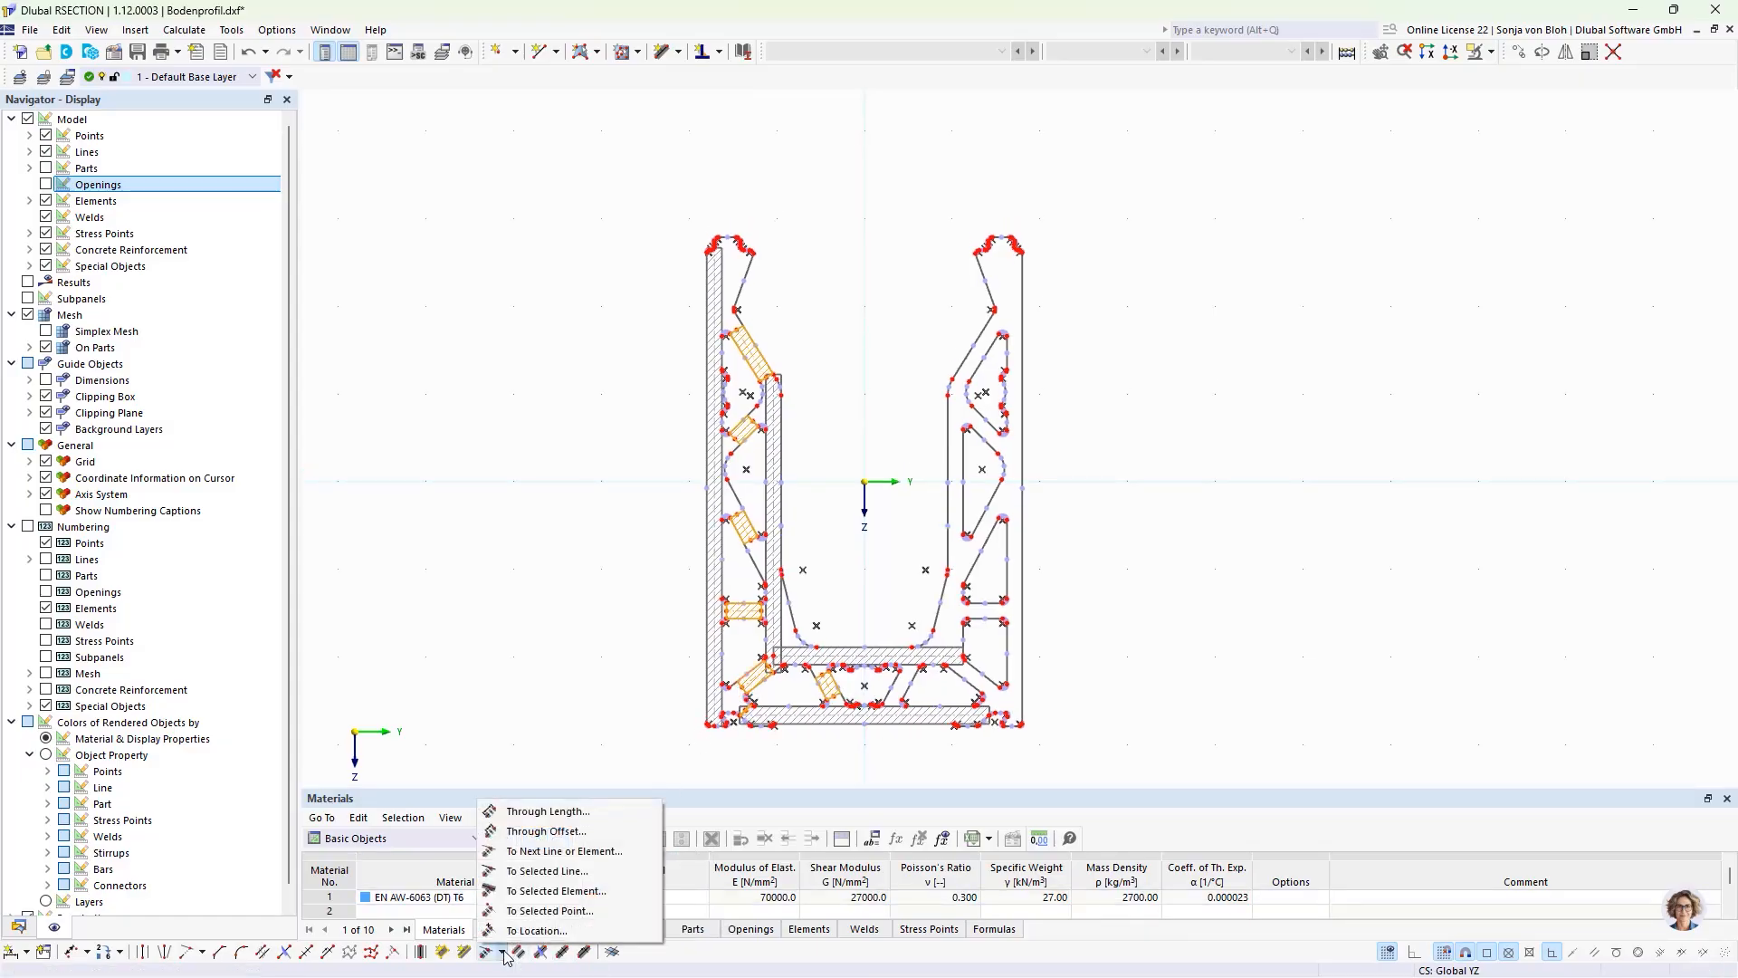
pyautogui.click(528, 852)
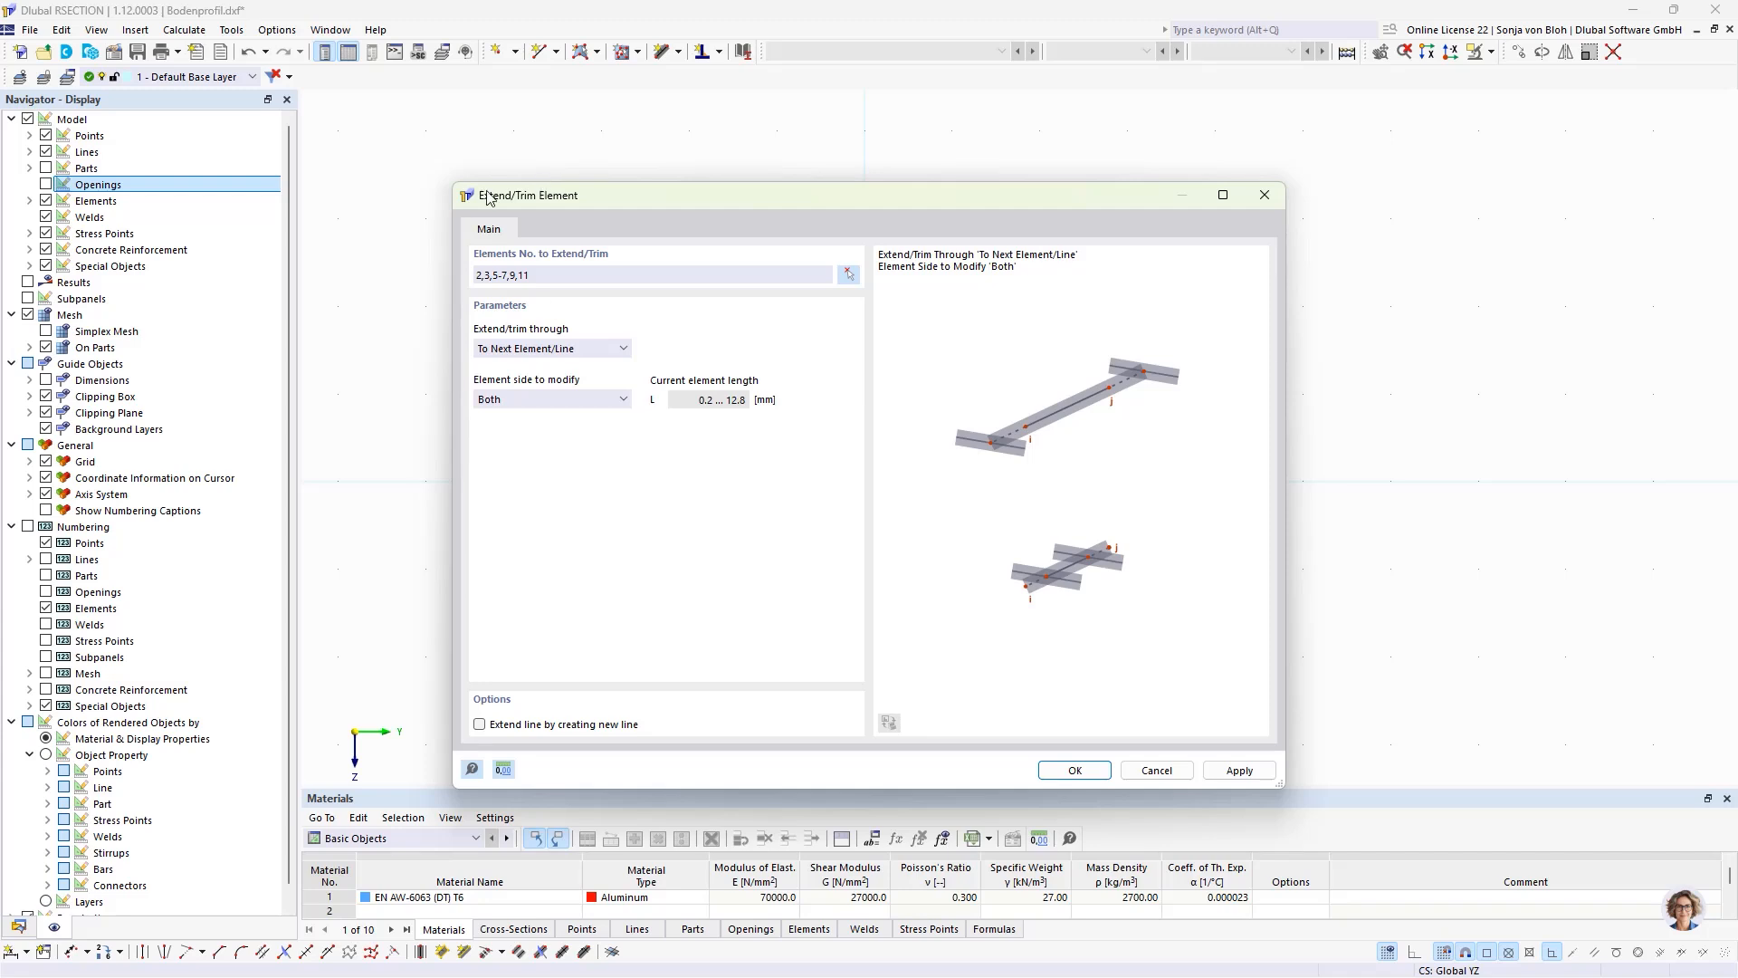
pyautogui.click(1076, 771)
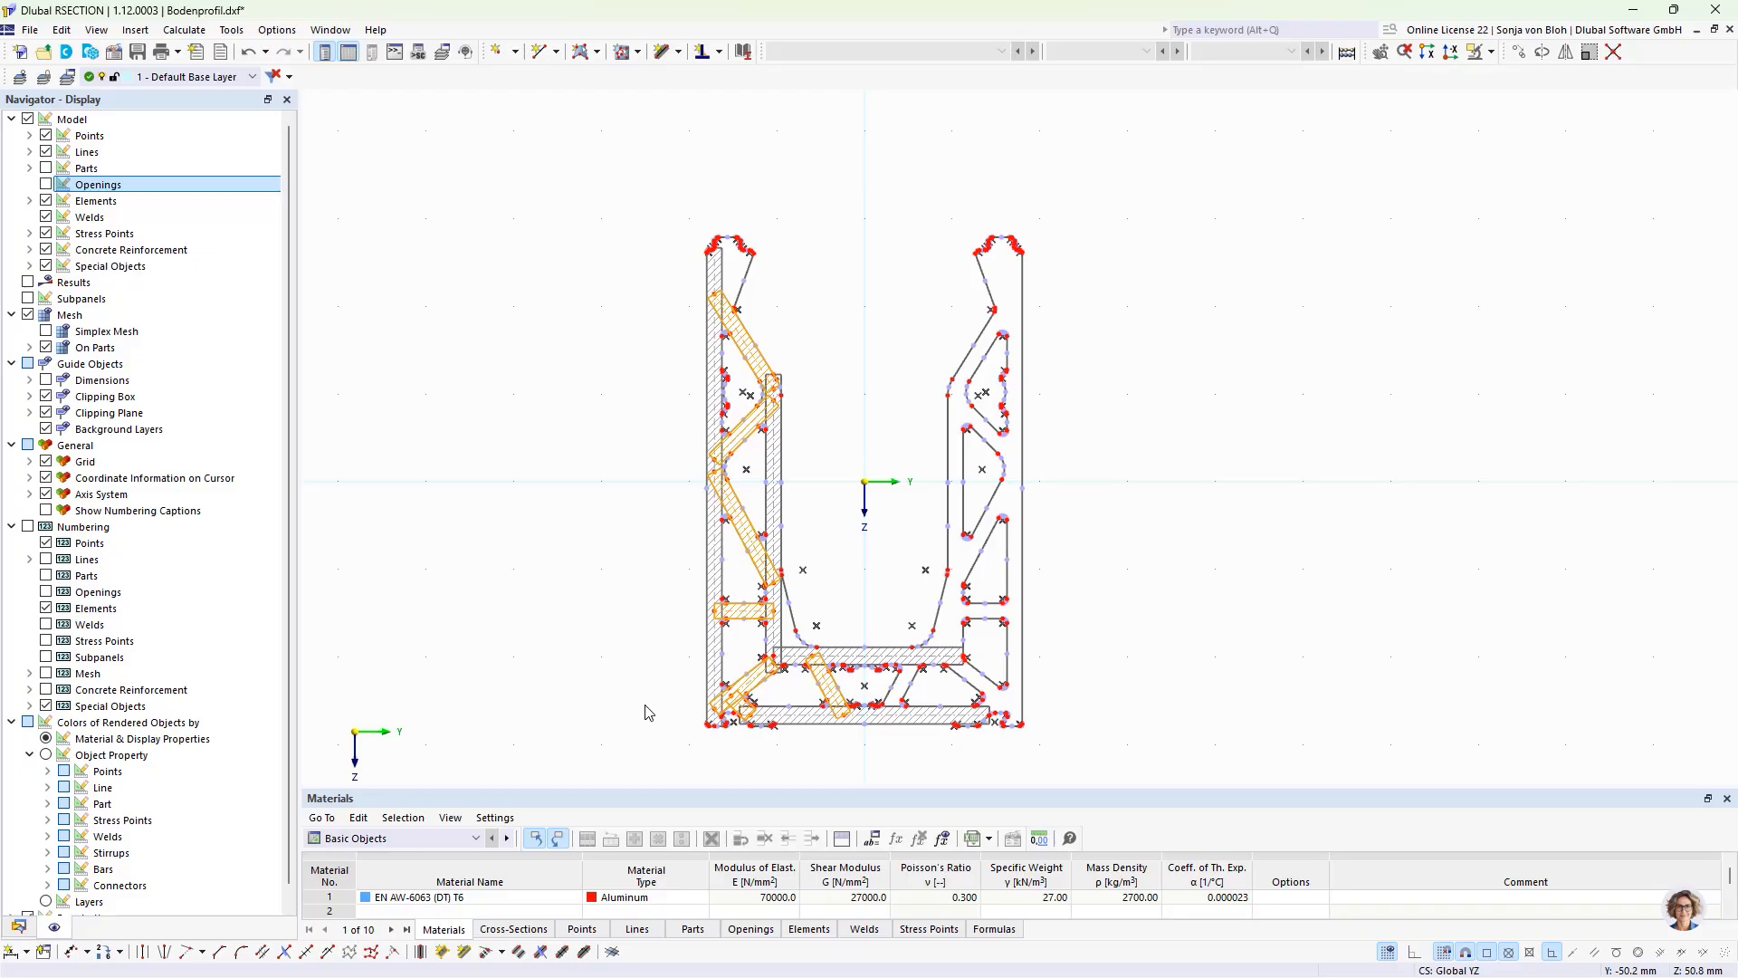
# Step: Set the Y coordinate of the right end points of the base's two horizontal wall elements to 0 mm
pyautogui.click(952, 655)
pyautogui.keyDown('ctrl'); pyautogui.click(948, 715); pyautogui.keyUp('ctrl')
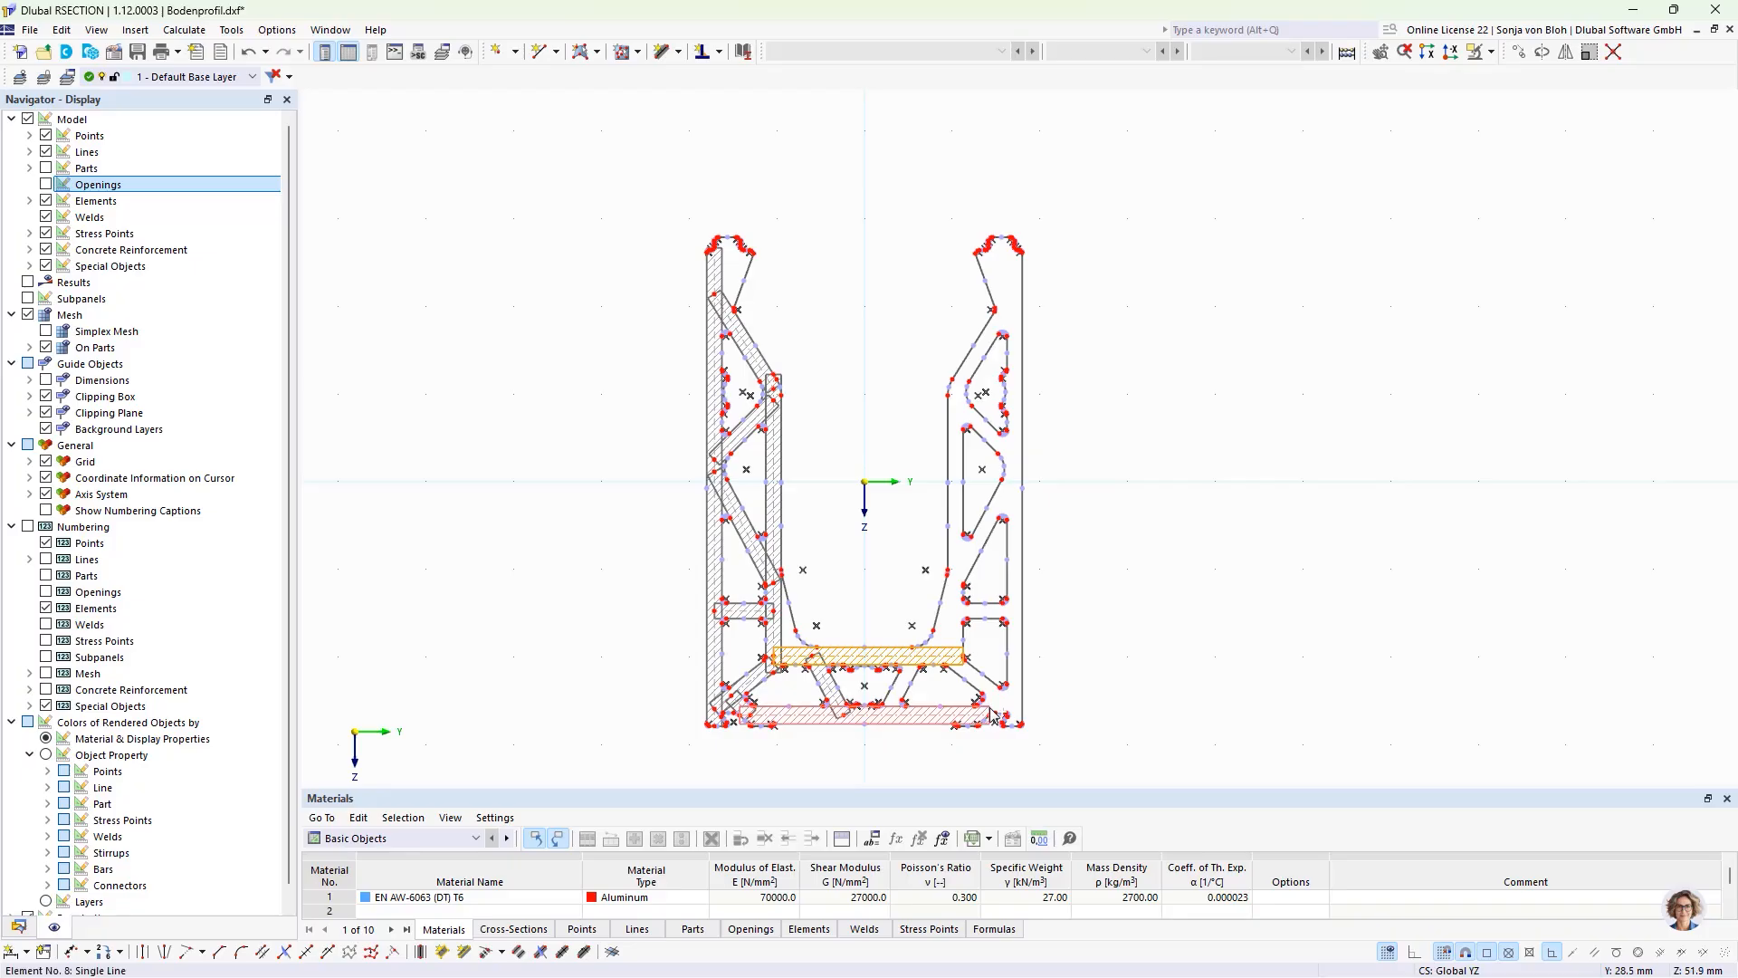
pyautogui.moveTo(774, 733)
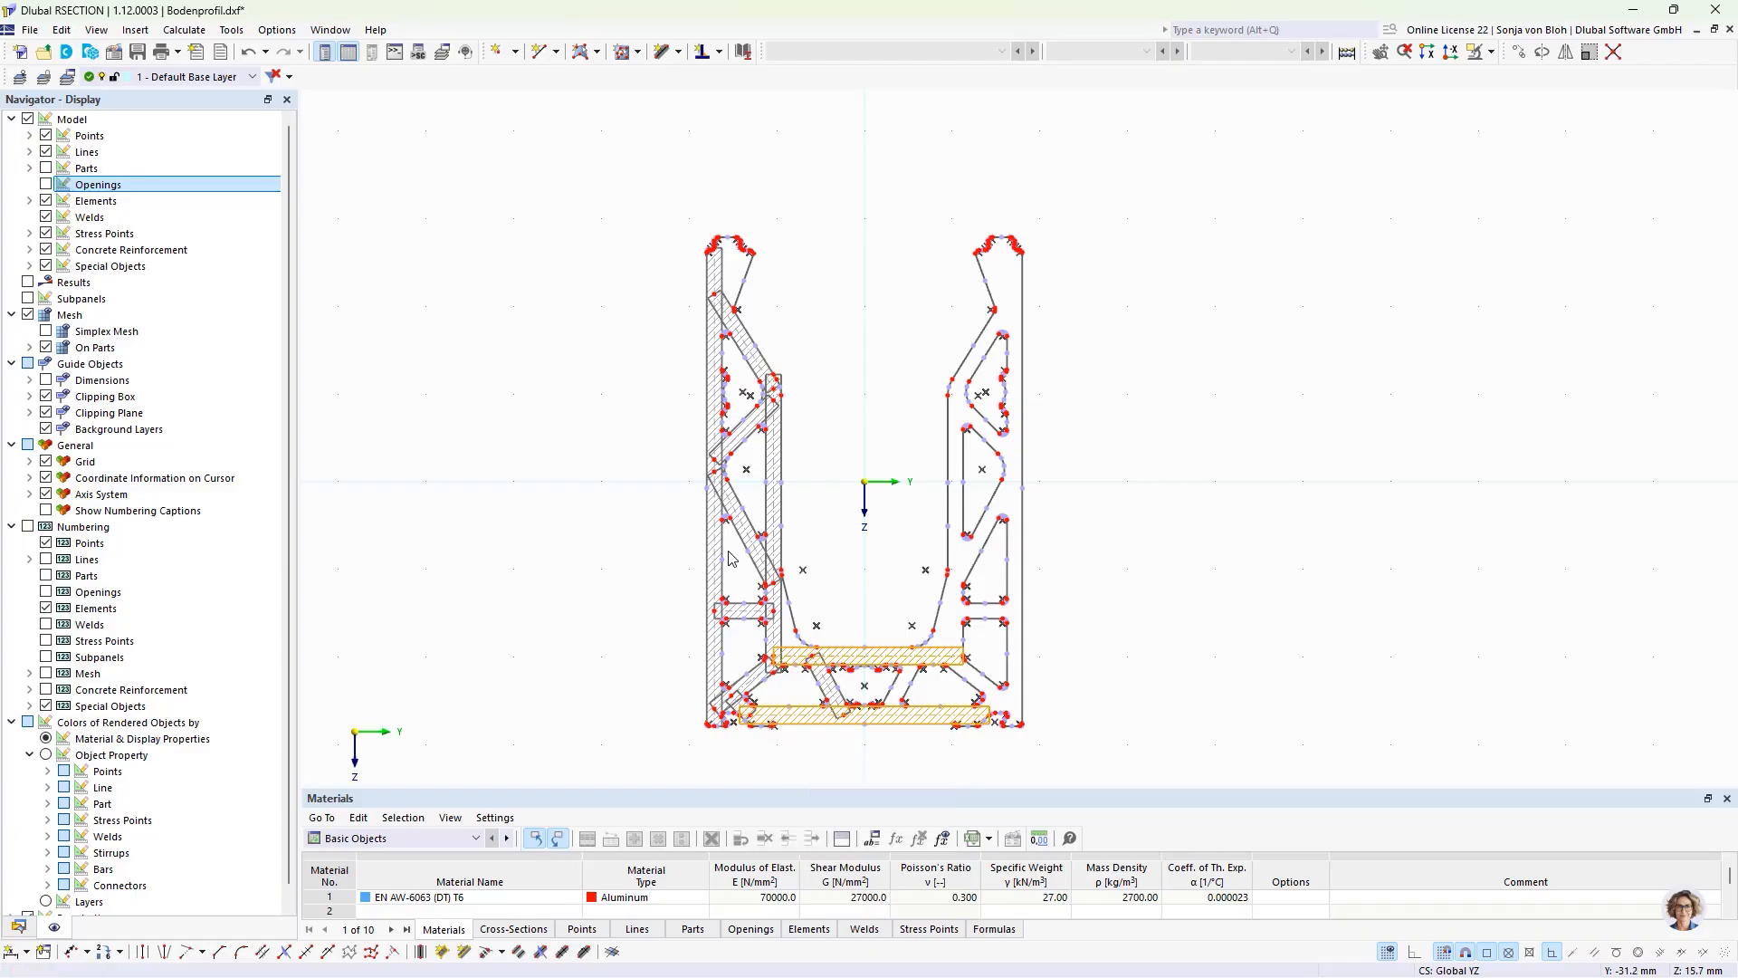
pyautogui.scroll(3, 941, 715)
pyautogui.scroll(2, 958, 679)
pyautogui.press('Escape')
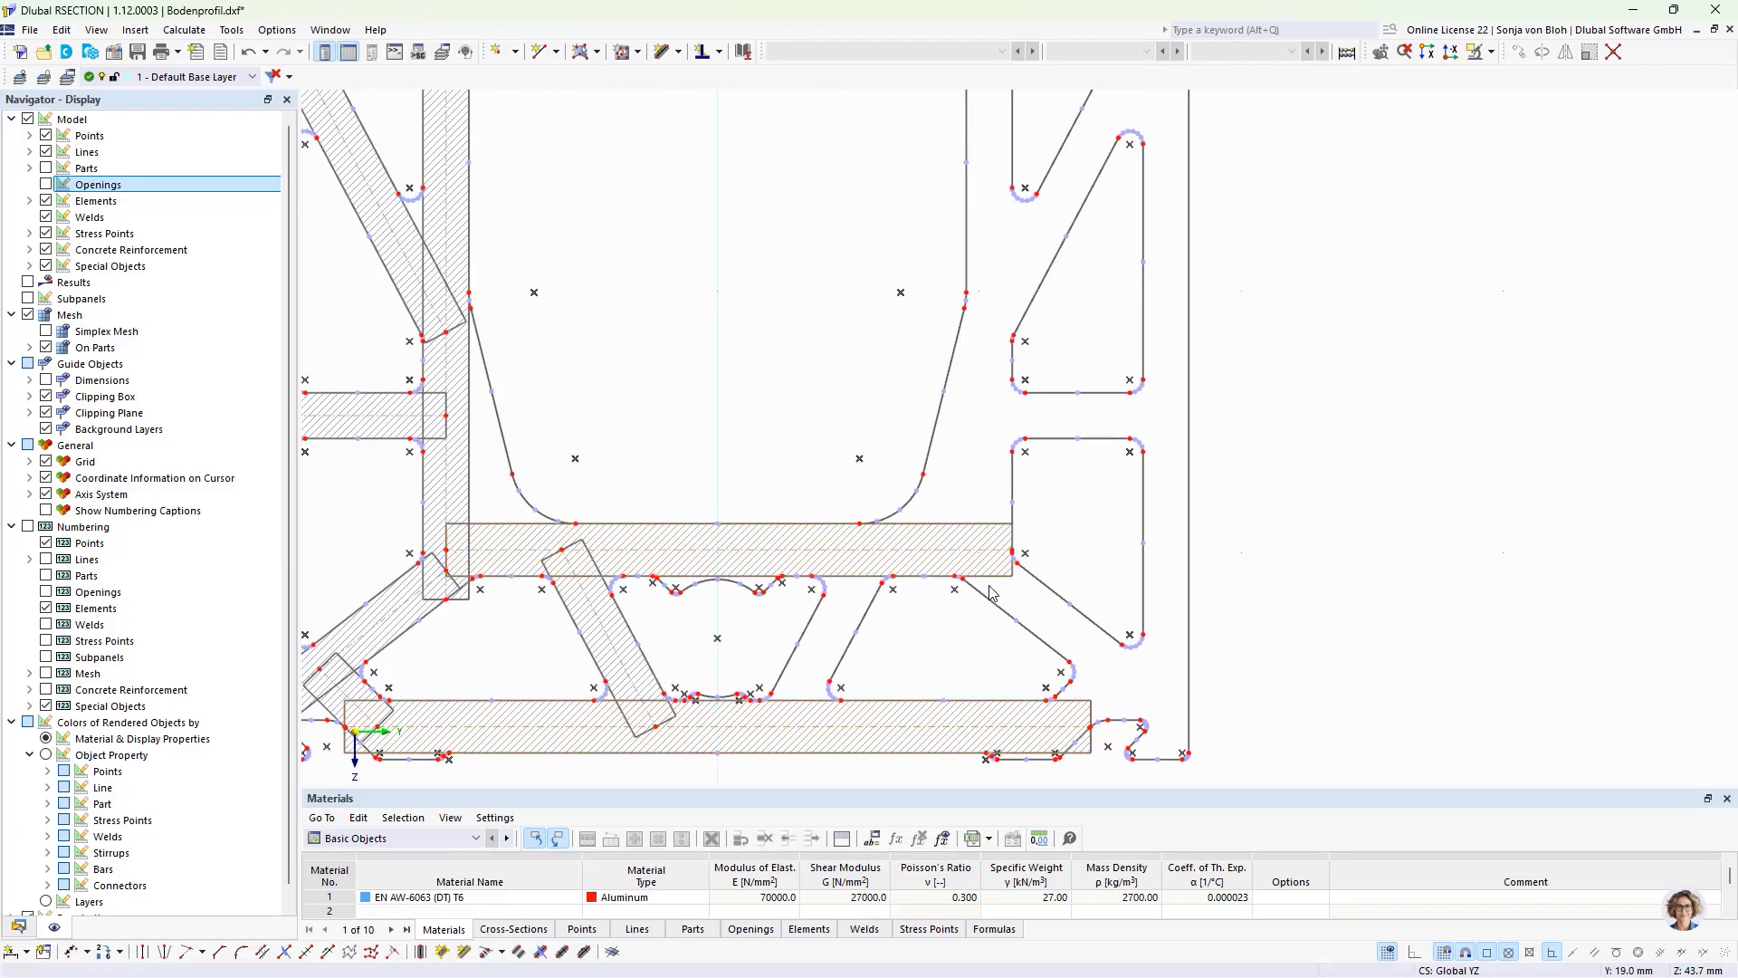
pyautogui.scroll(3, 1009, 566)
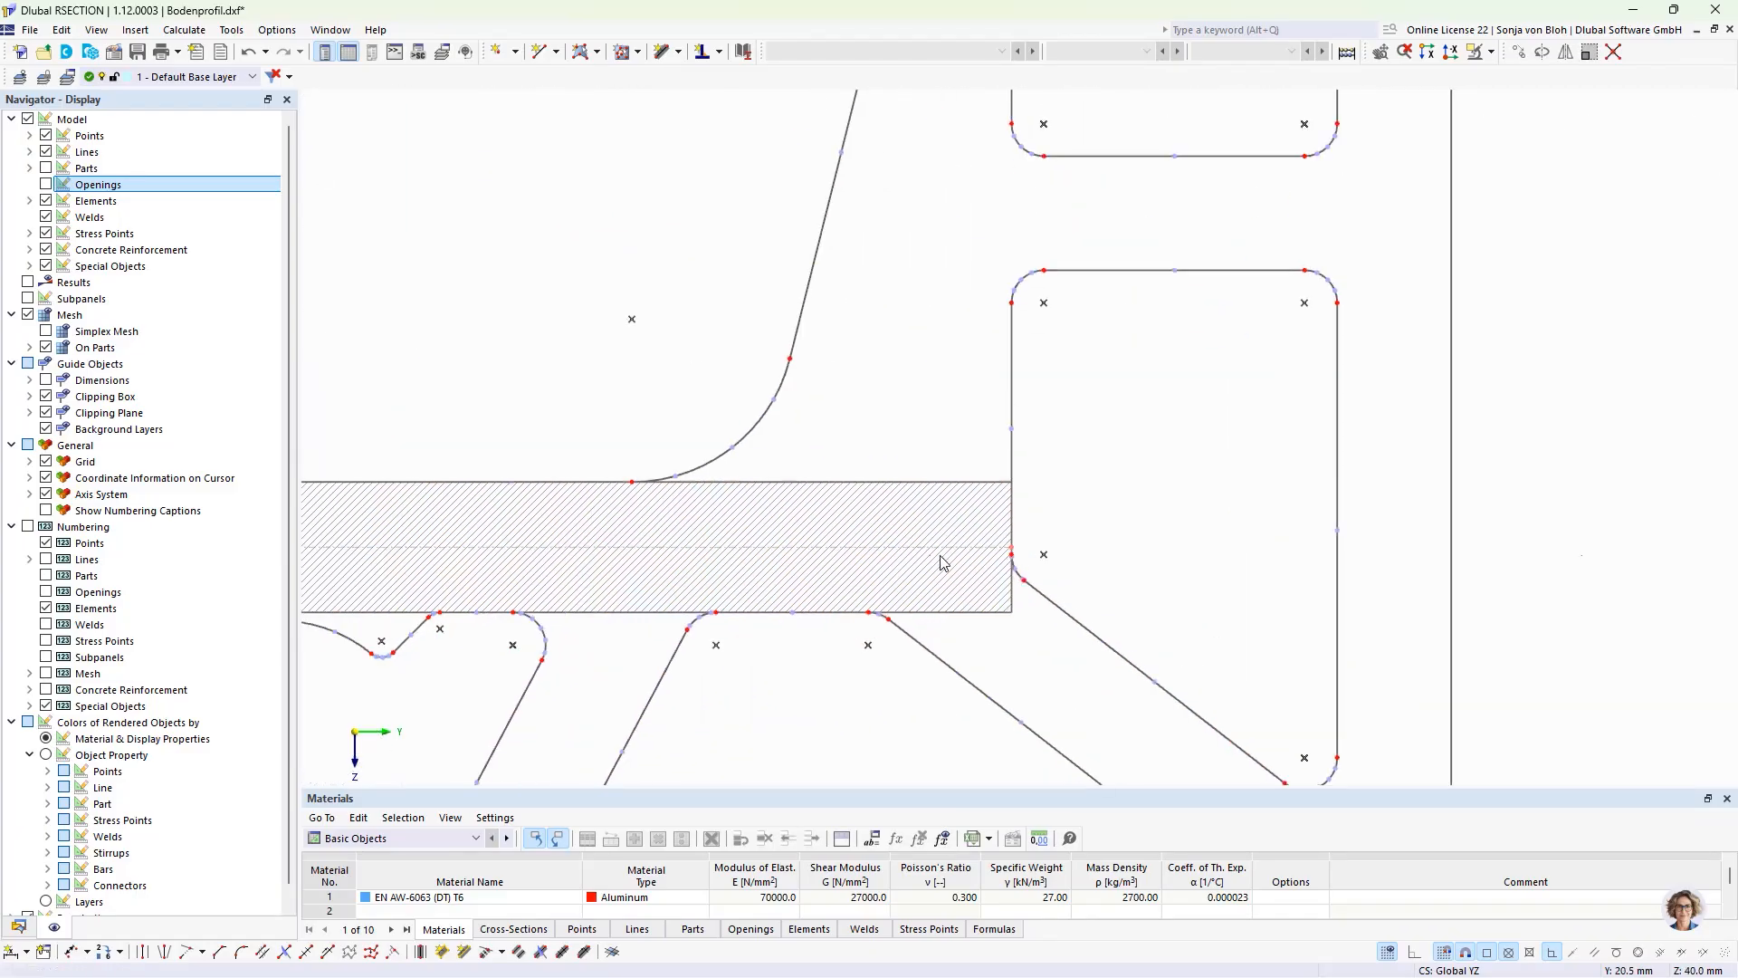
pyautogui.scroll(-4, 1014, 559)
pyautogui.scroll(6, 995, 696)
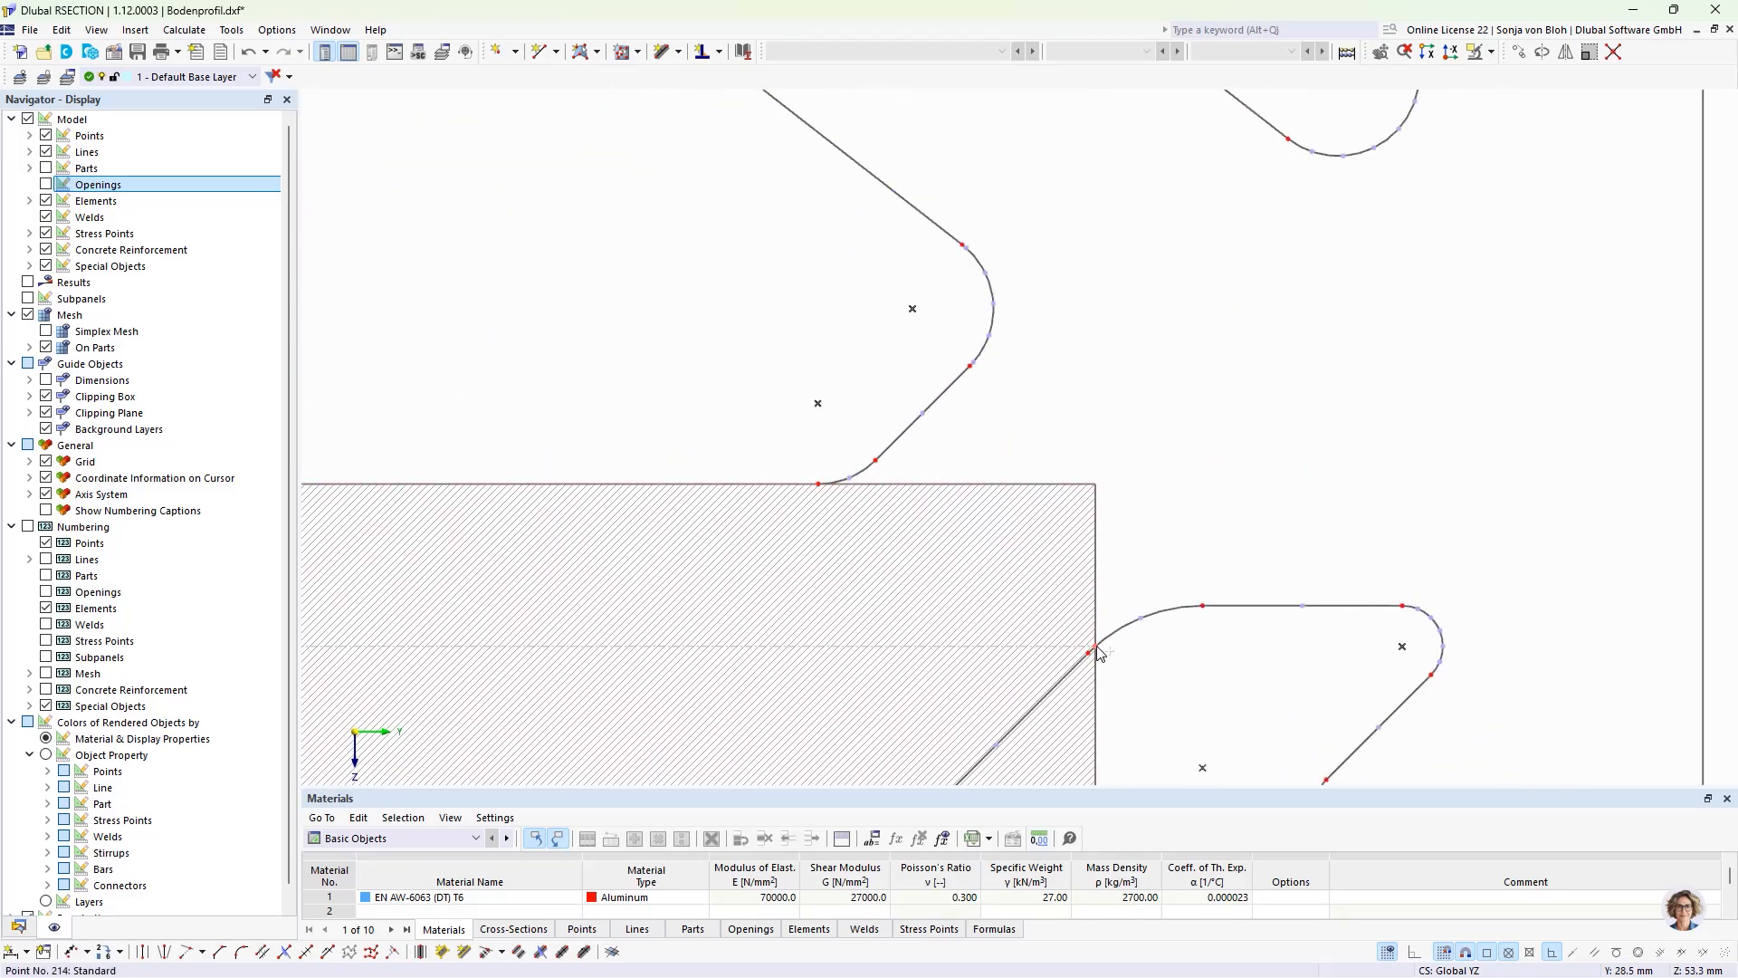
pyautogui.rightClick(1096, 650)
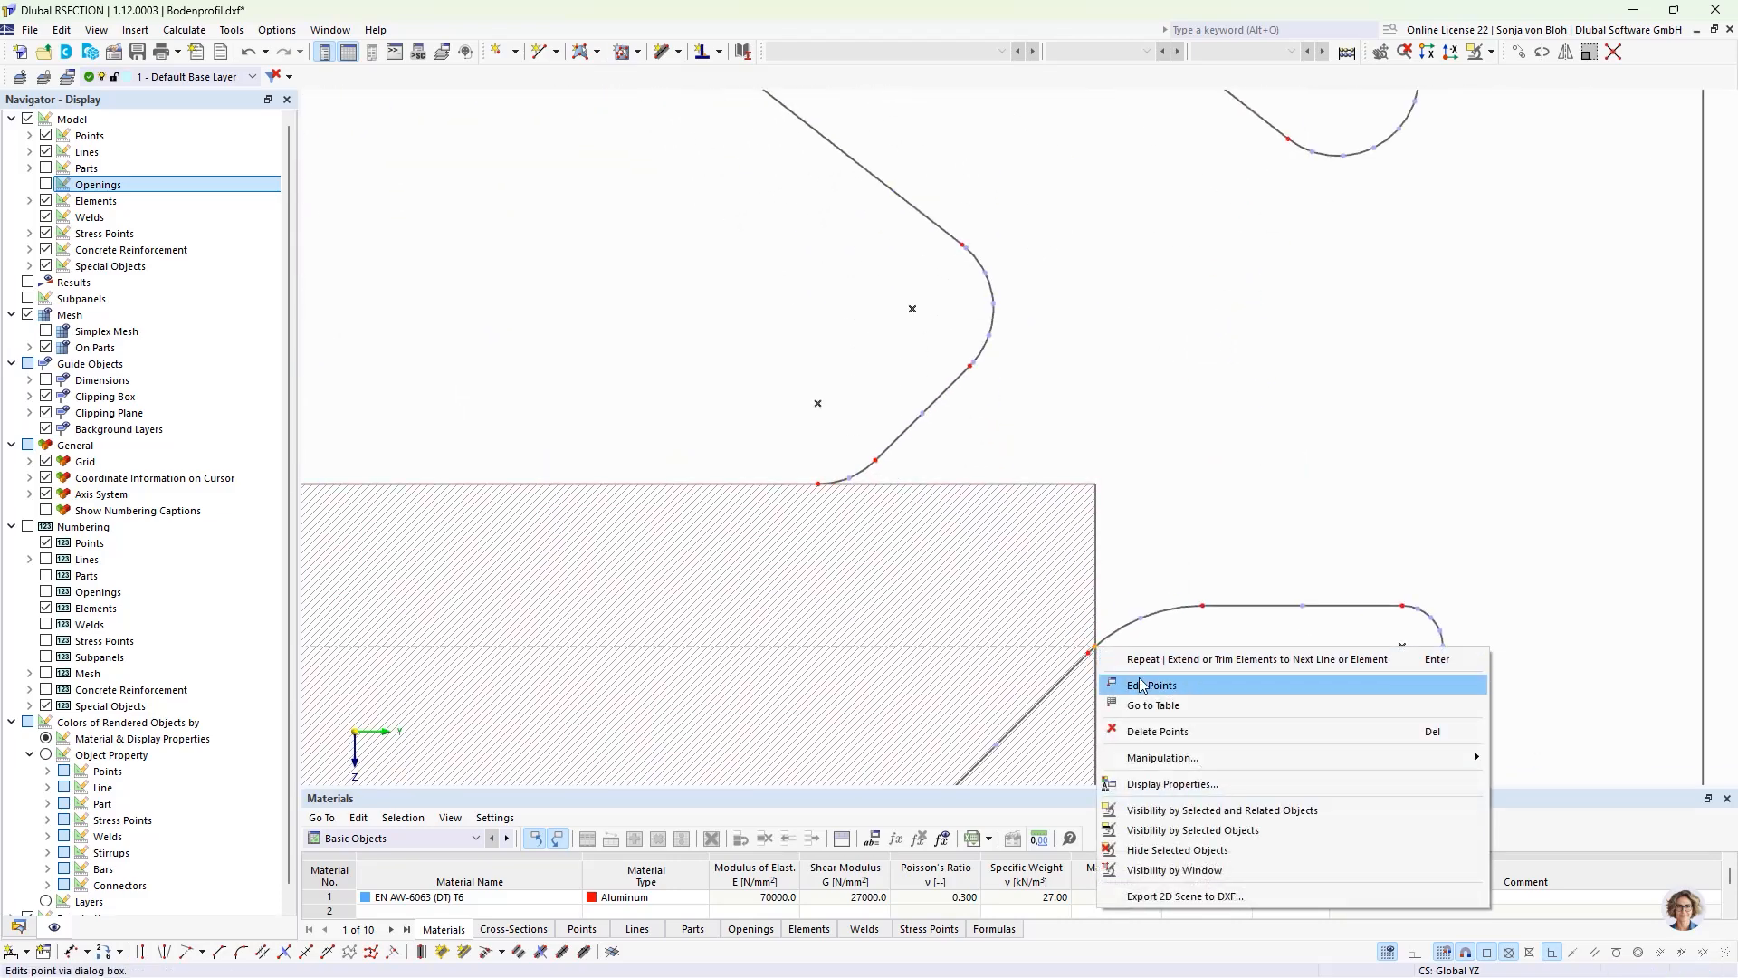
pyautogui.click(1142, 685)
pyautogui.click(730, 398)
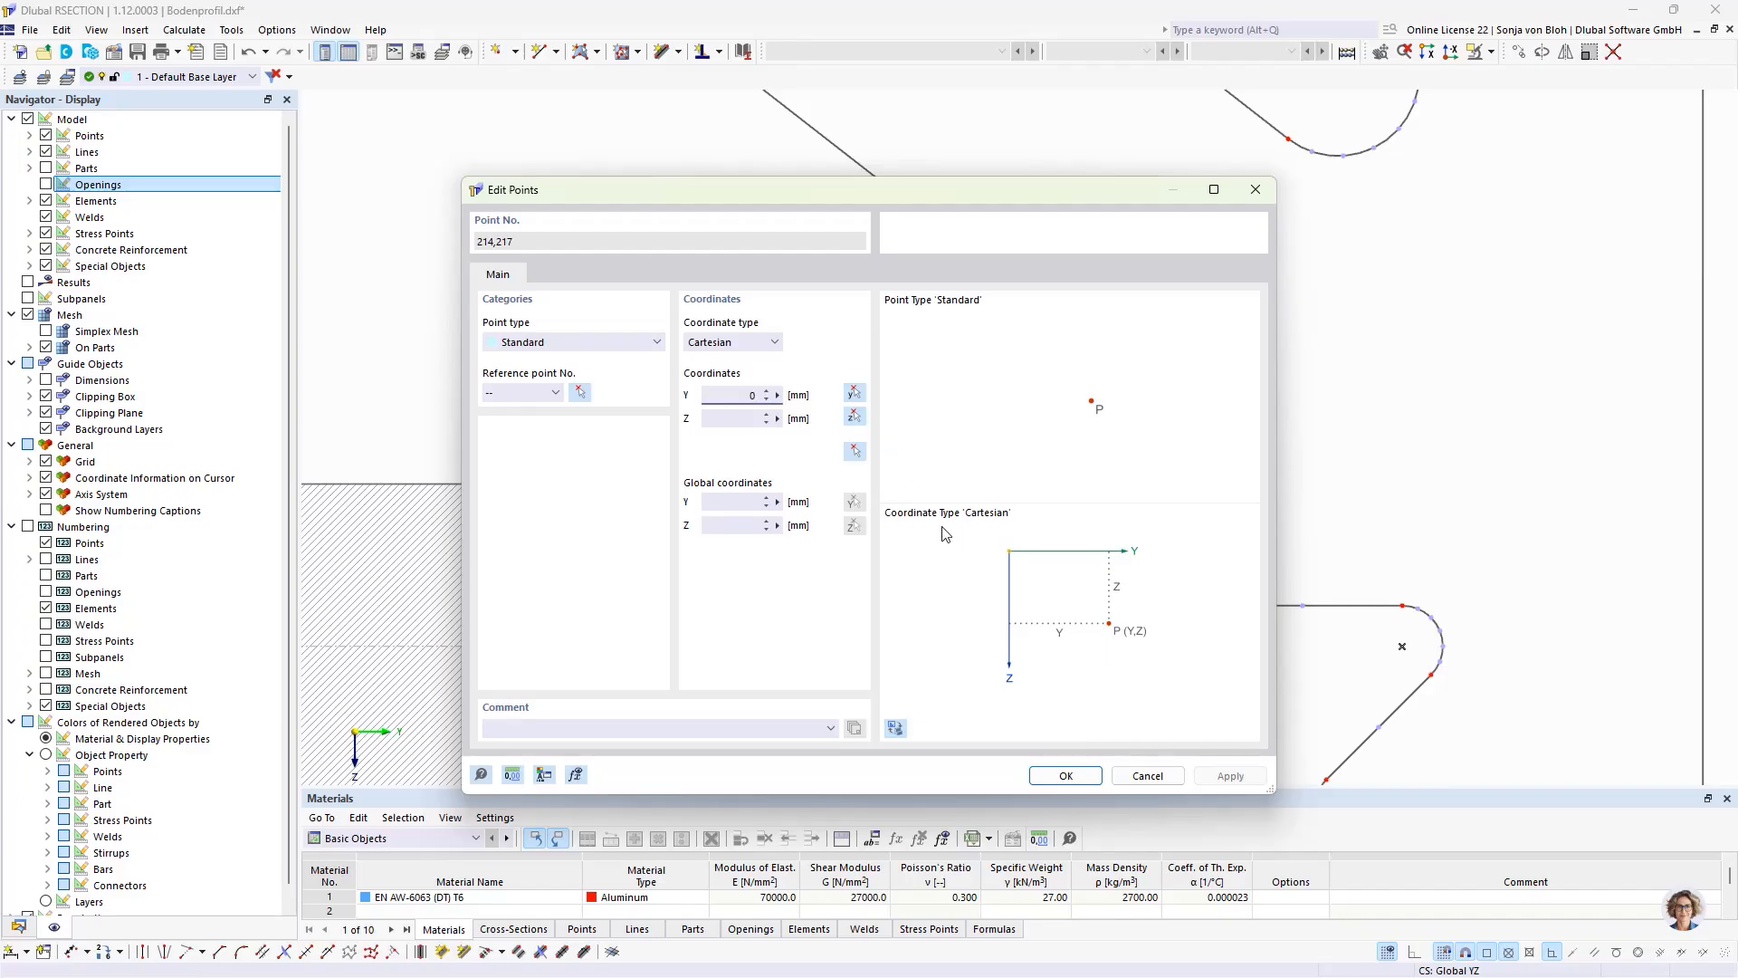
pyautogui.click(1062, 776)
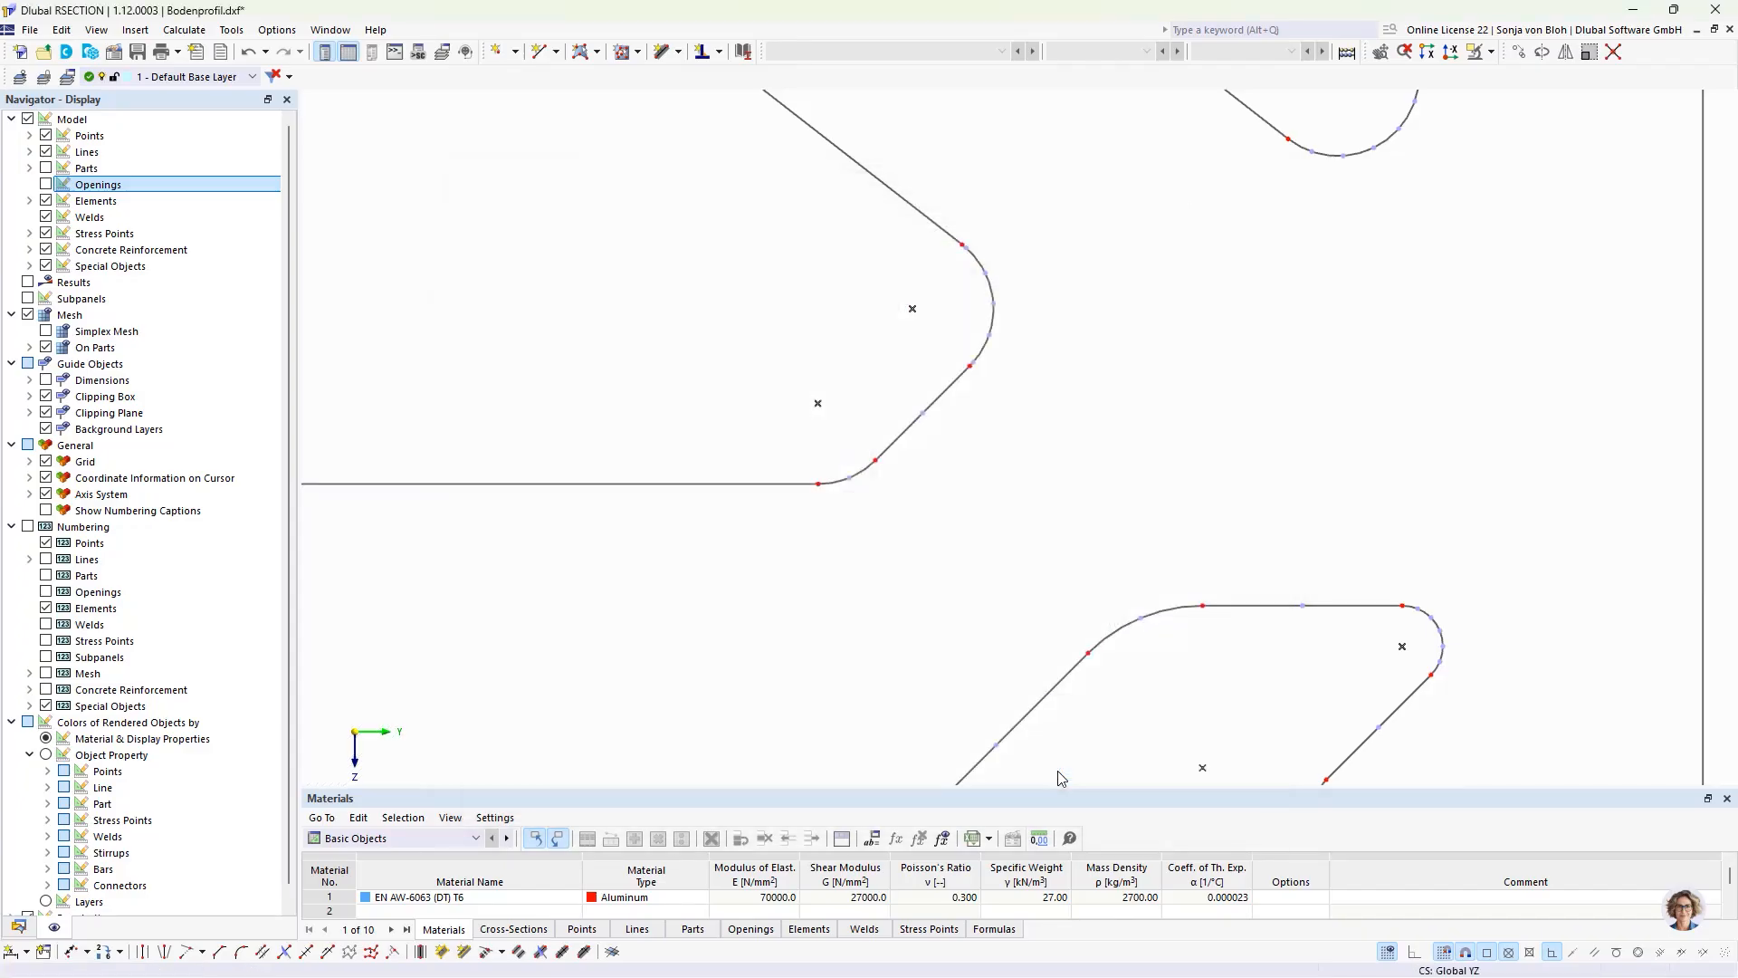
# Step: Connect all crossing elements of the profile's left half at their intersections
pyautogui.scroll(-5, 1068, 543)
pyautogui.moveTo(1002, 477); pyautogui.dragTo(995, 636, button='middle')
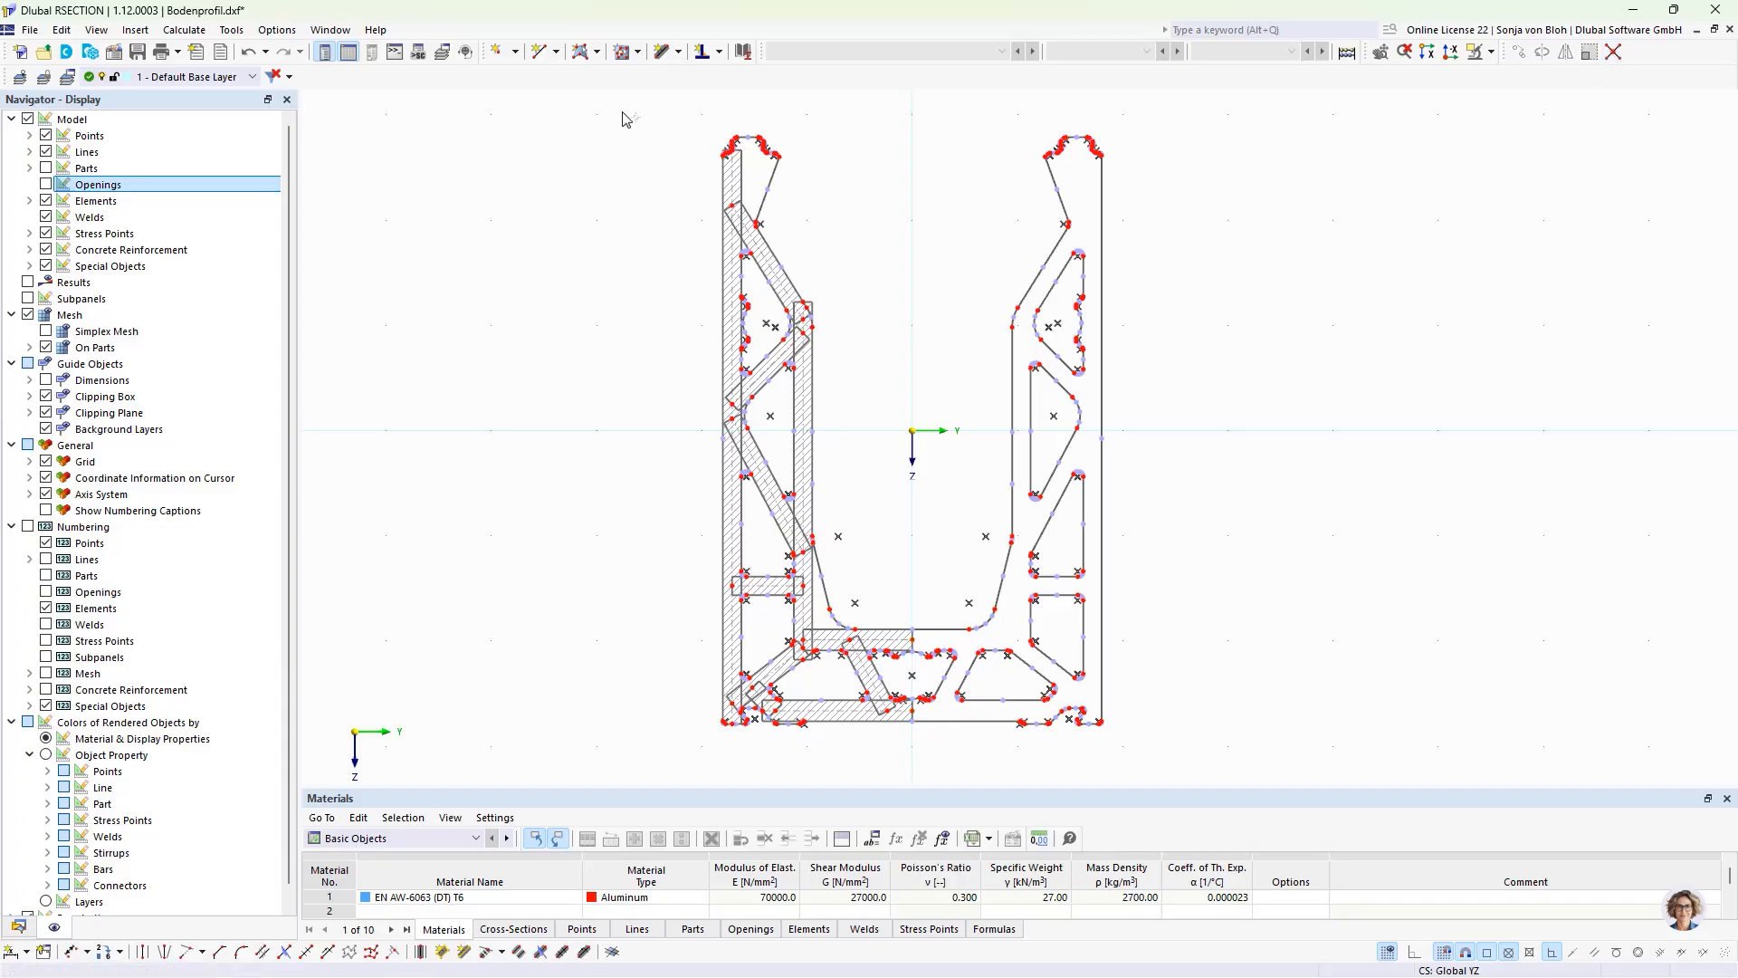
pyautogui.moveTo(623, 106); pyautogui.dragTo(955, 732)
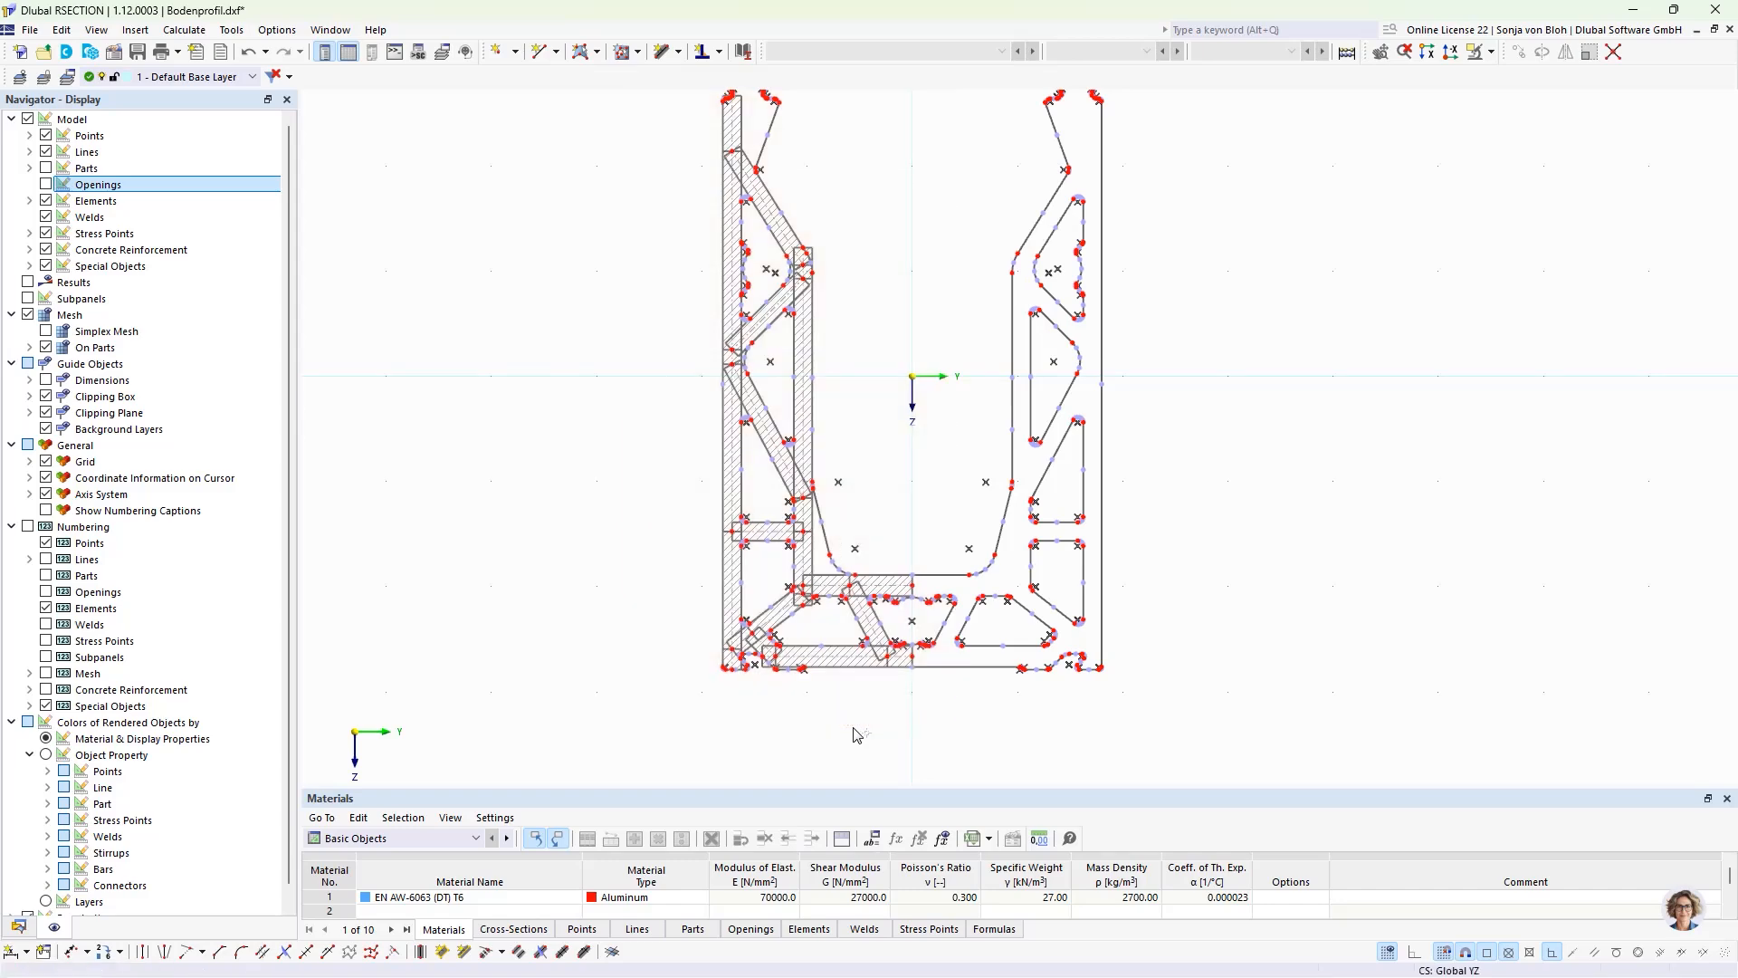
# Step: Delete the overhanging element stubs at the upper and lower ends of the left leg's inner wall
pyautogui.scroll(3, 837, 252)
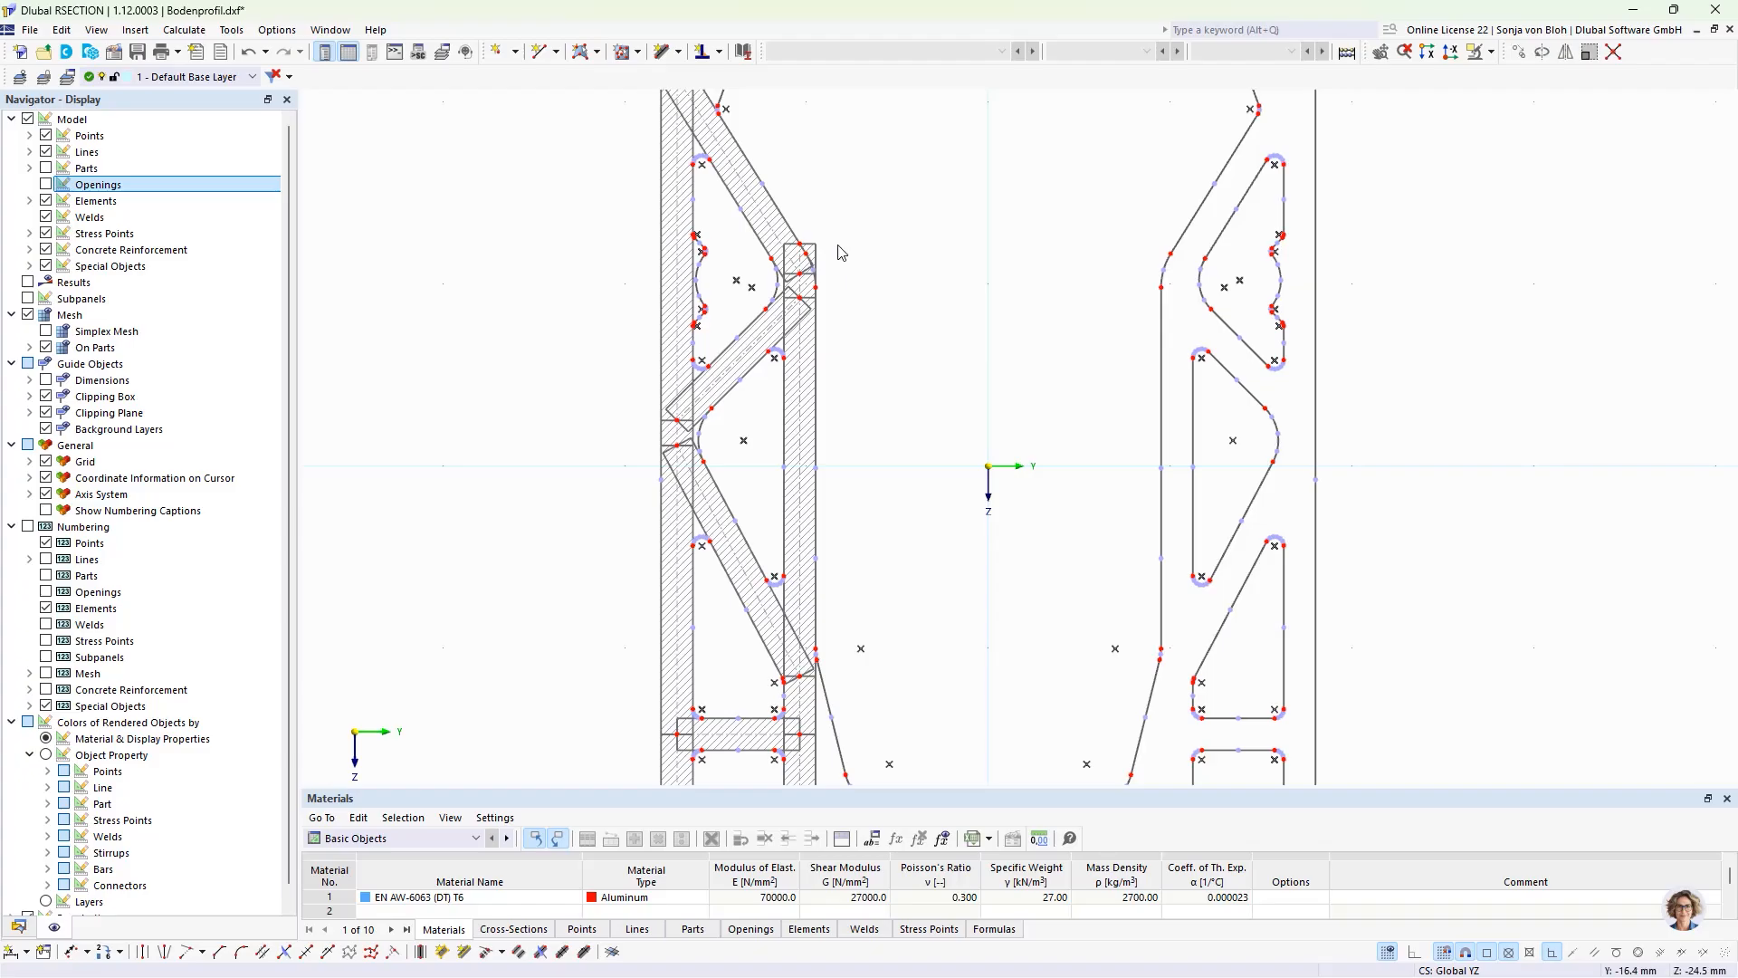
pyautogui.click(808, 257)
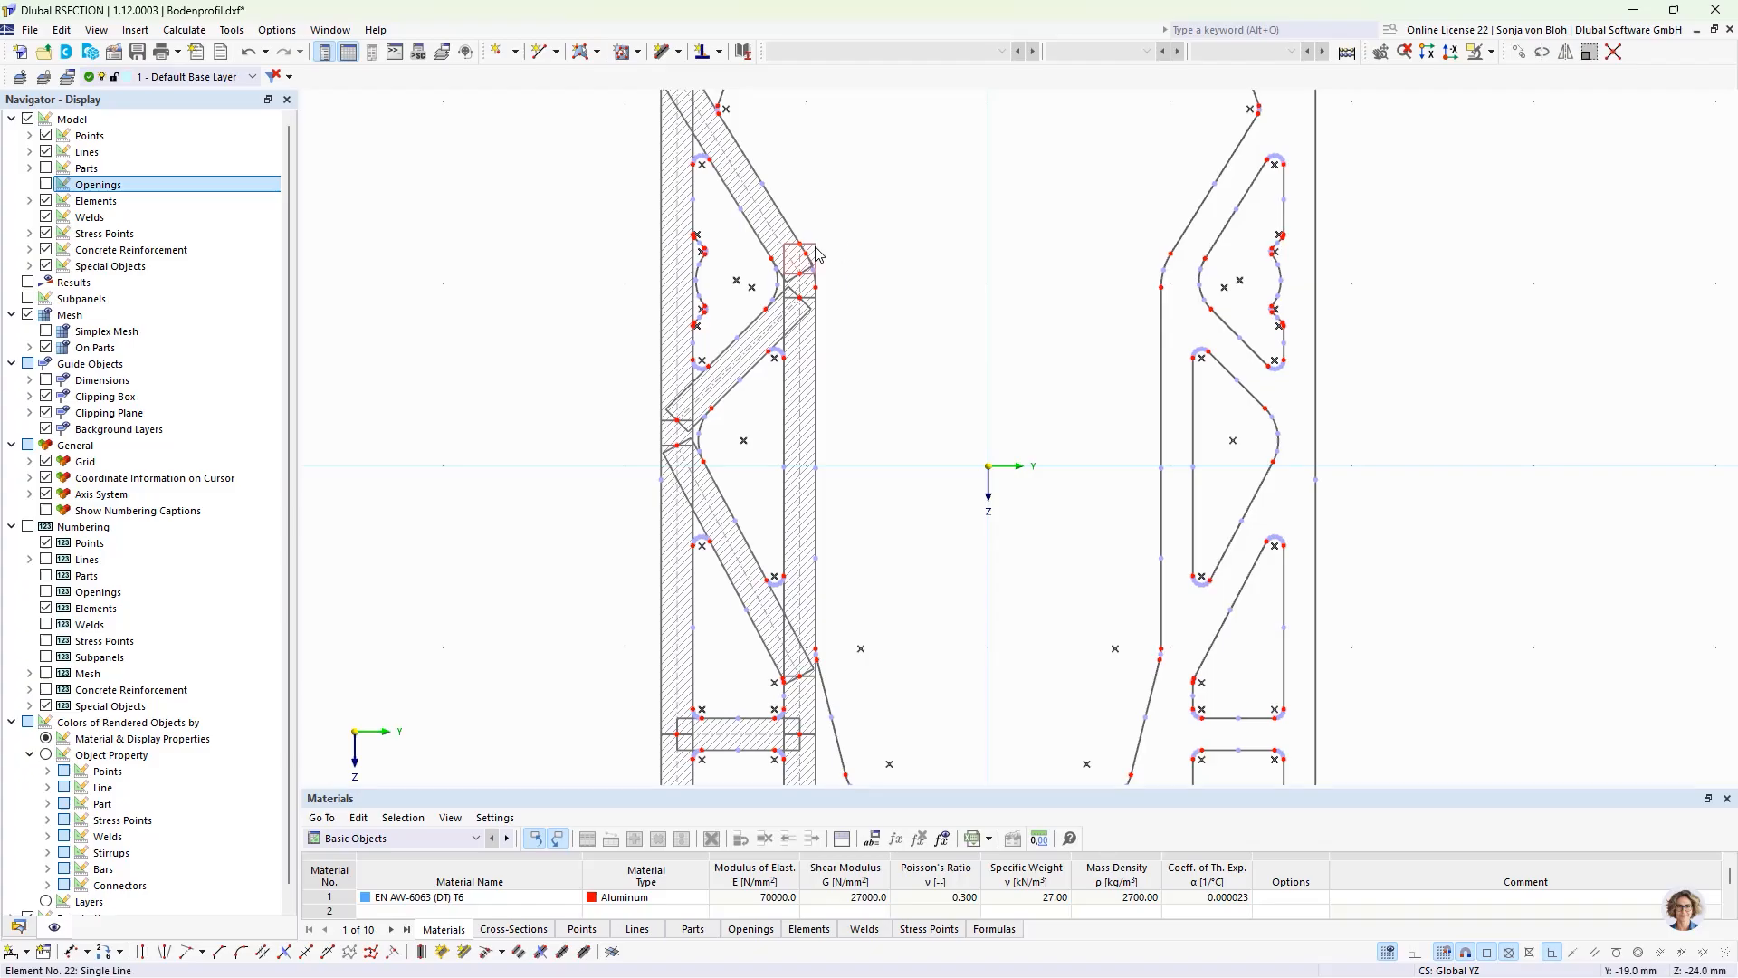
pyautogui.click(916, 277)
pyautogui.scroll(-3, 915, 275)
pyautogui.scroll(7, 857, 648)
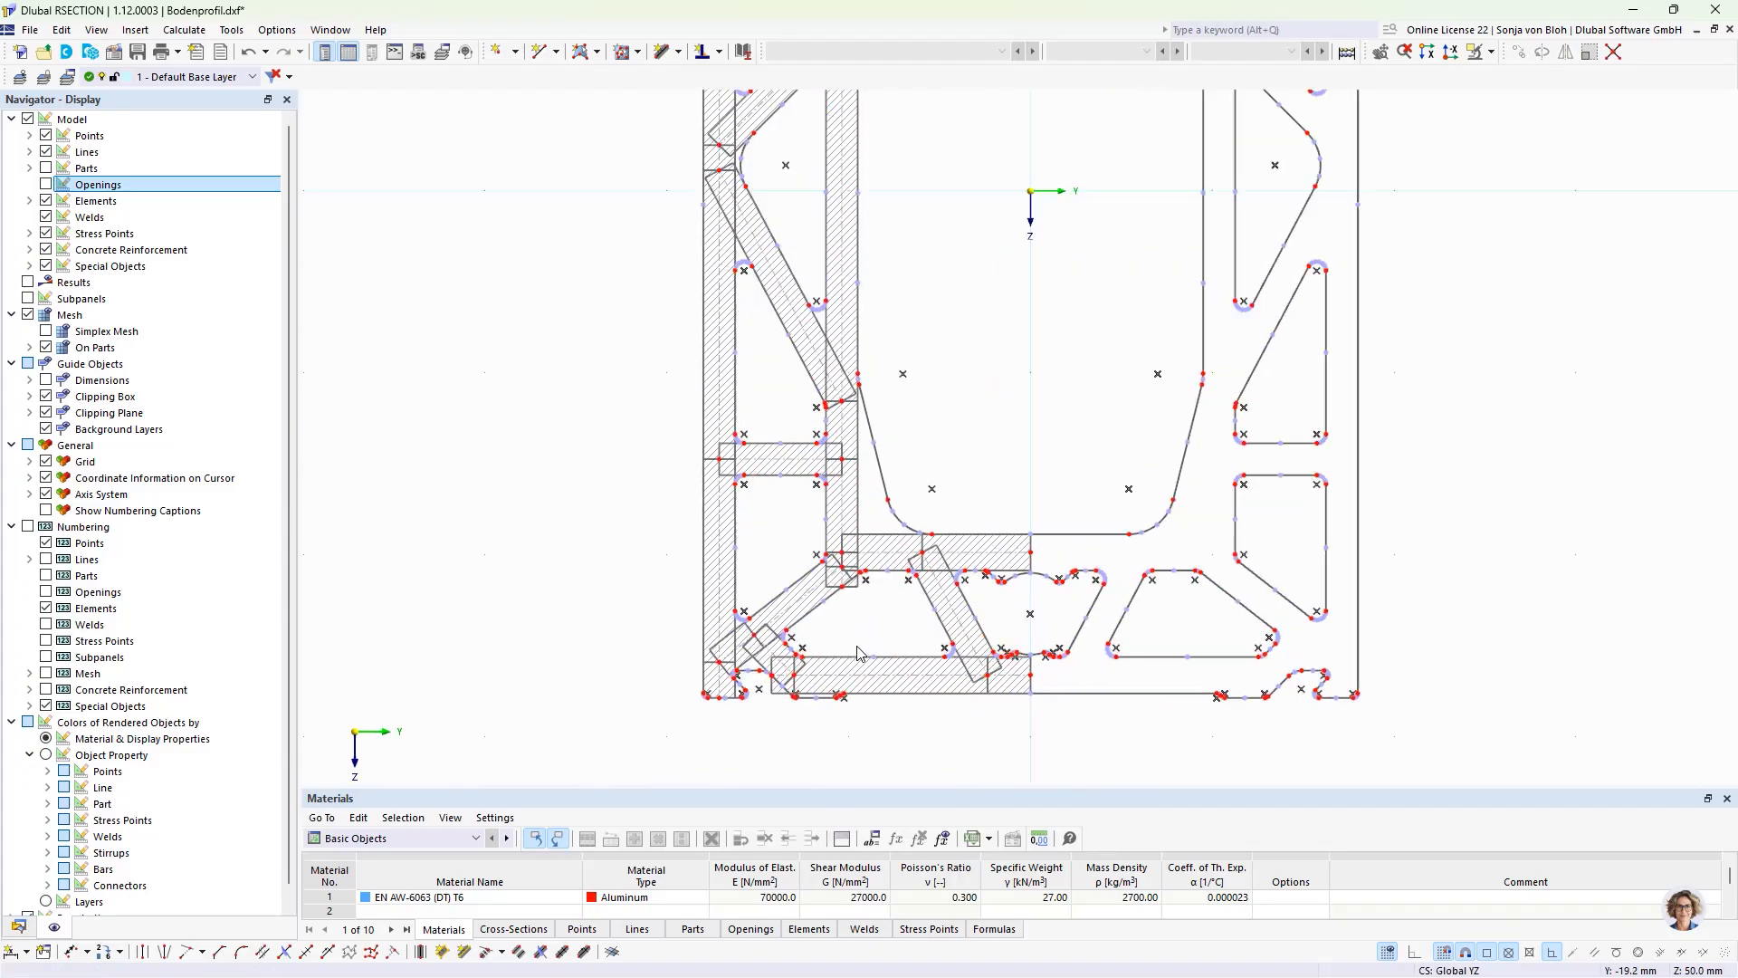
pyautogui.click(849, 543)
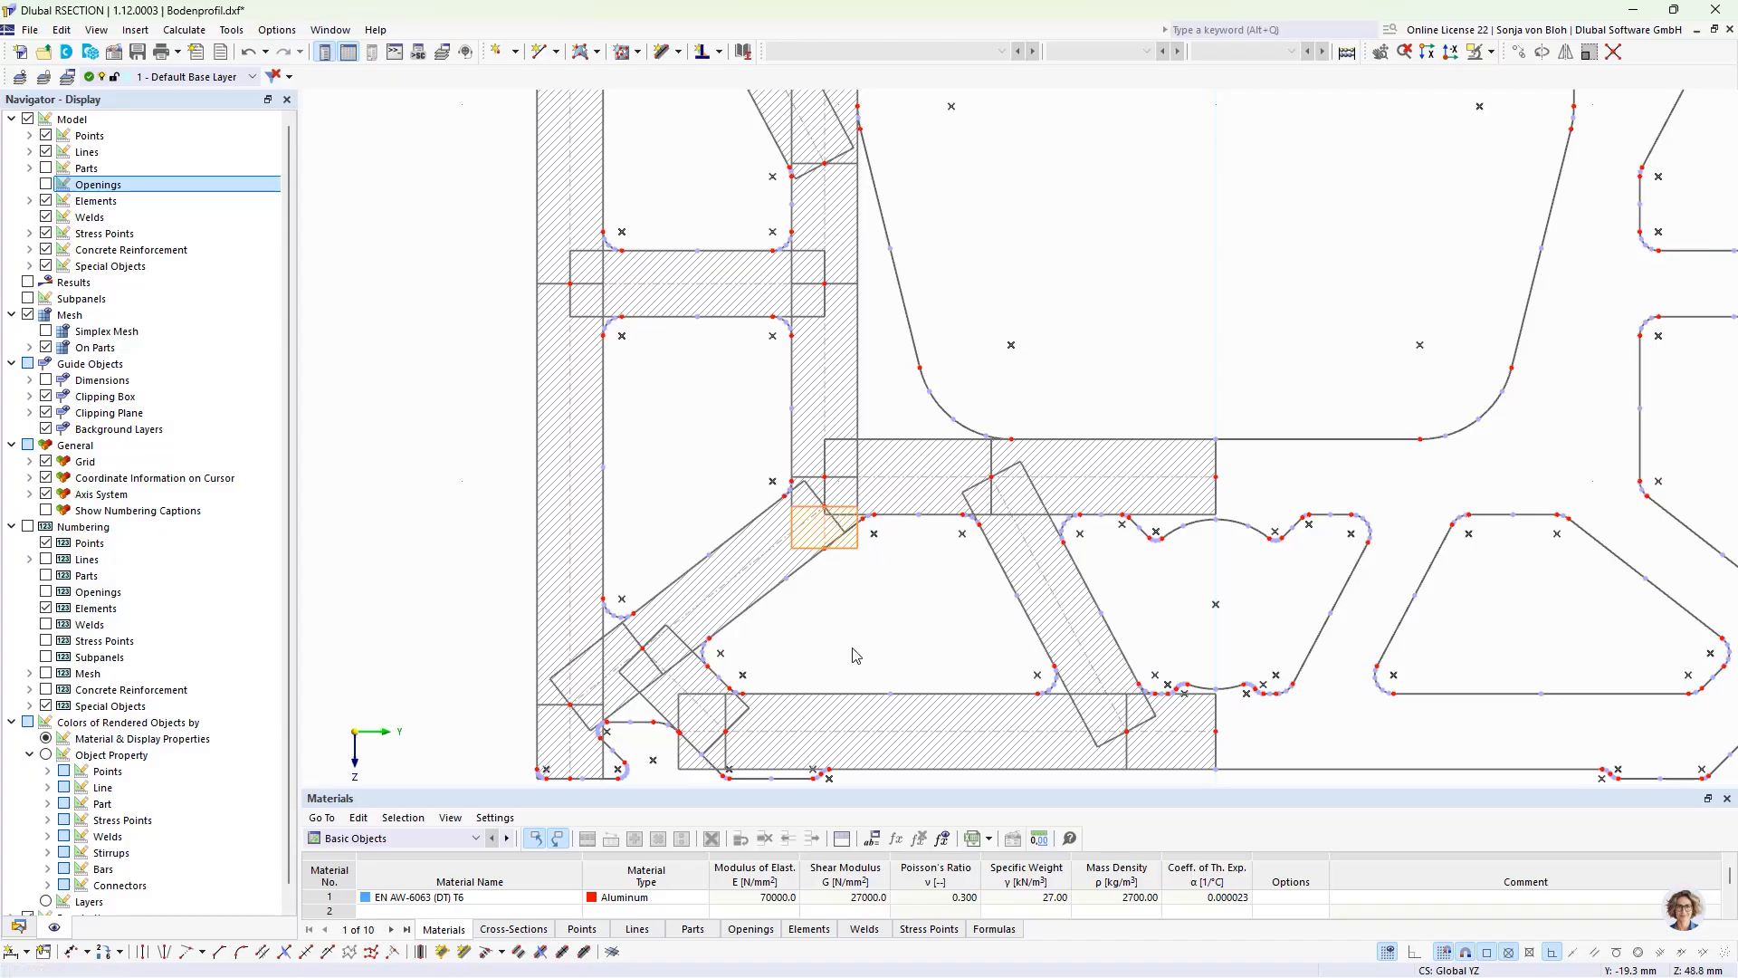
pyautogui.press('Delete')
# Step: Mirror all elements as a copy about the Z-parallel axis through the point Y 0.0, Z 0.0 mm
pyautogui.scroll(-5, 855, 655)
pyautogui.moveTo(859, 636); pyautogui.dragTo(659, 626, button='middle')
pyautogui.scroll(-2, 845, 693)
pyautogui.scroll(2, 660, 627)
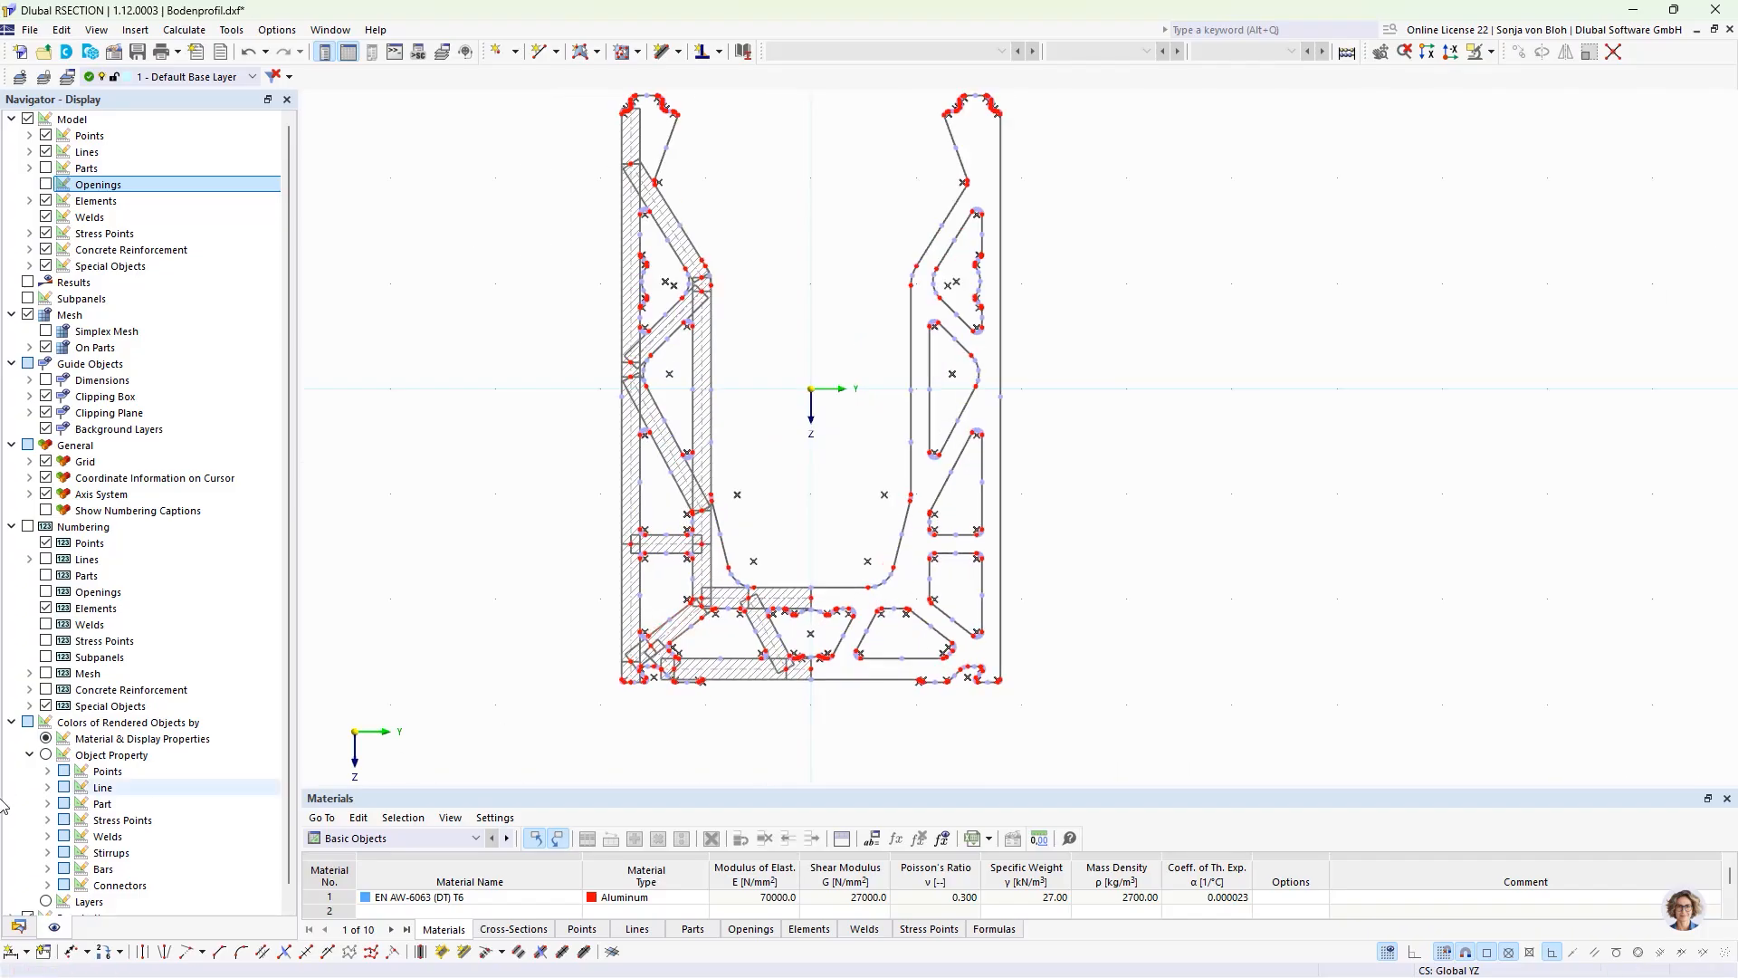
pyautogui.click(18, 925)
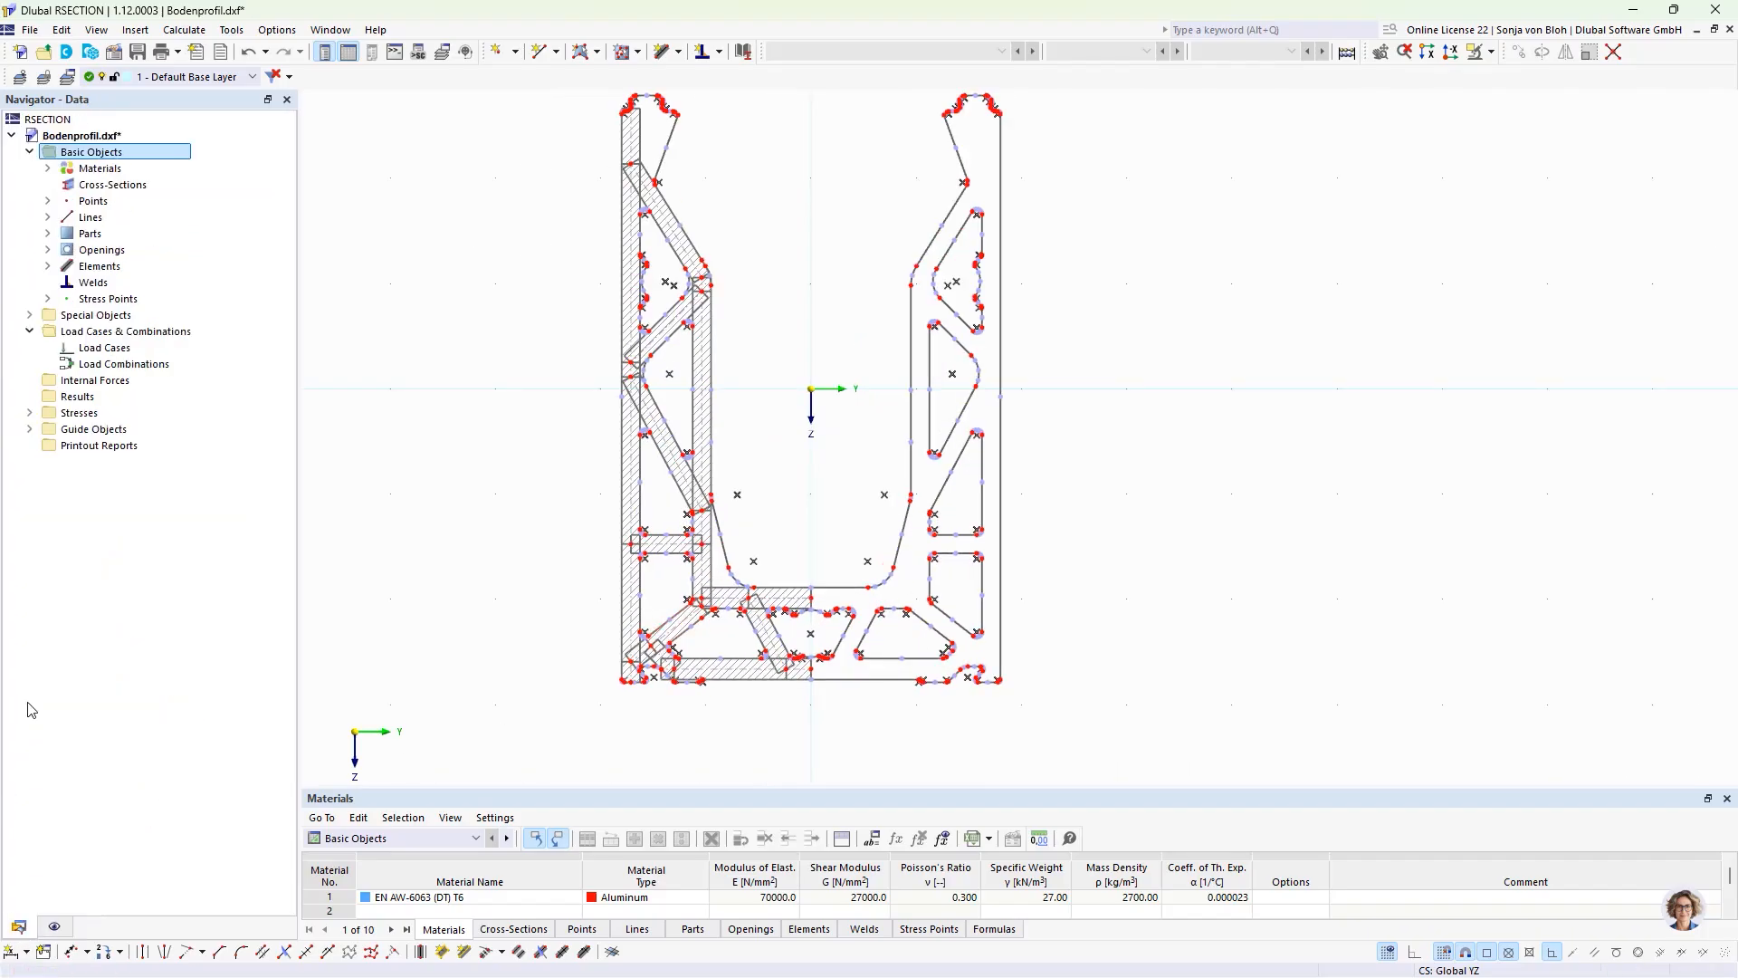
pyautogui.click(48, 266)
pyautogui.click(113, 283)
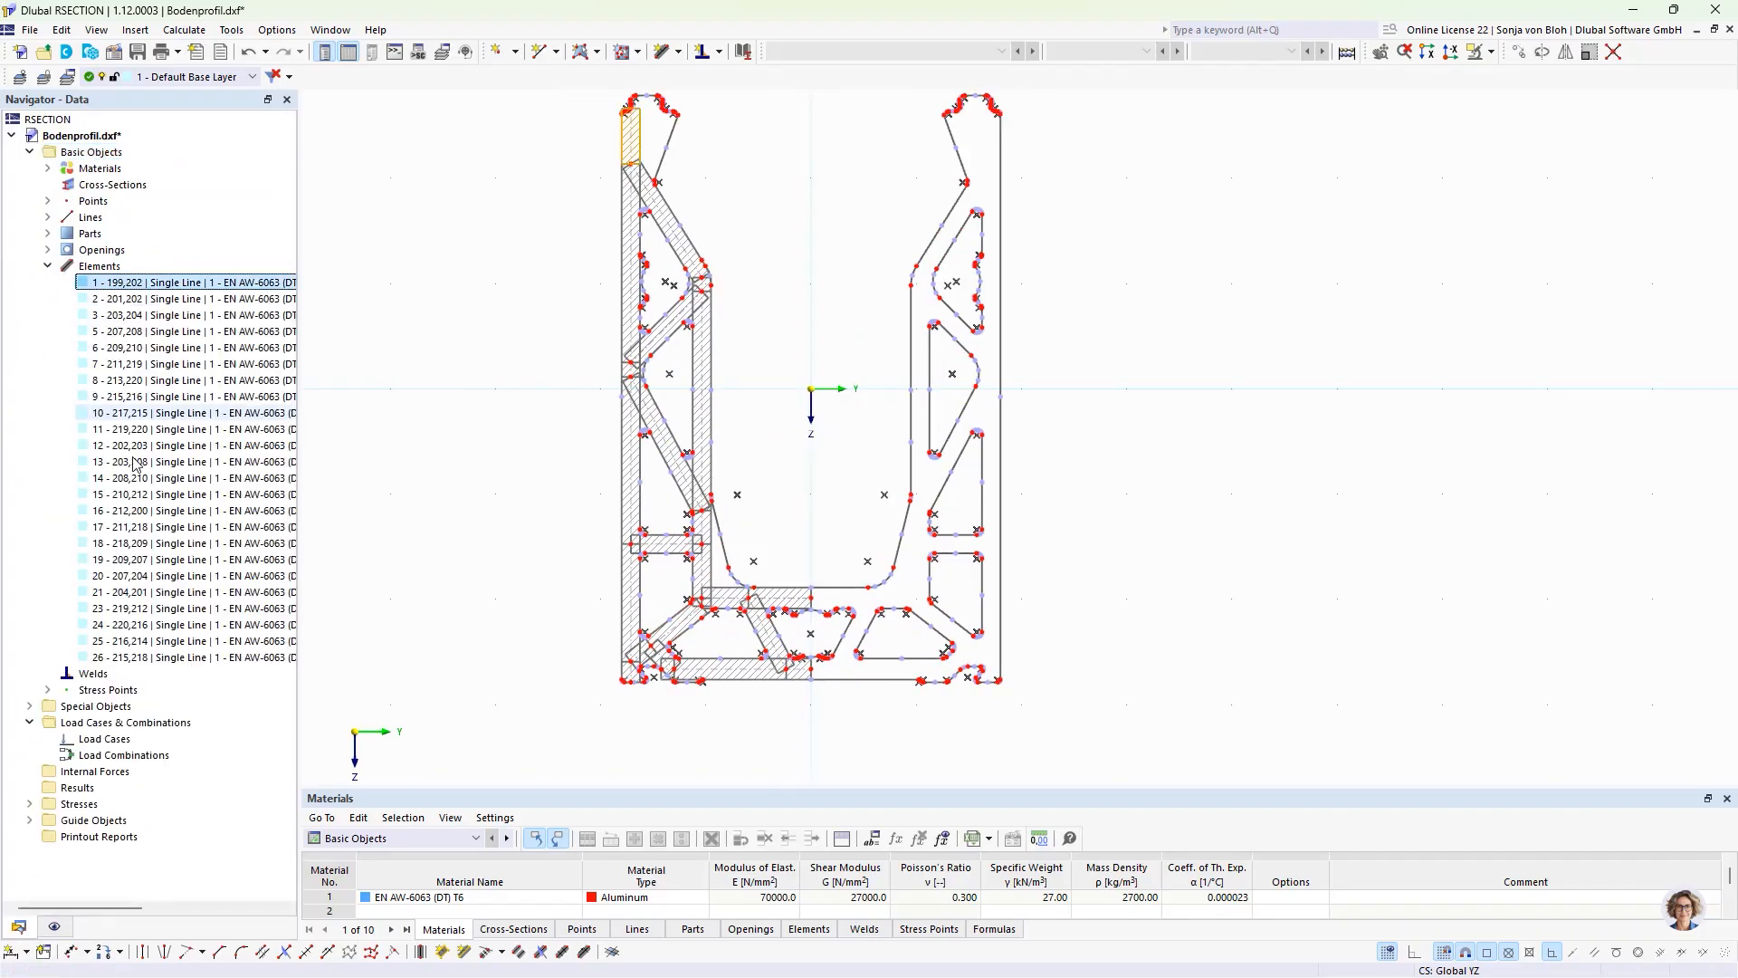
pyautogui.keyDown('shift'); pyautogui.click(166, 658); pyautogui.keyUp('shift')
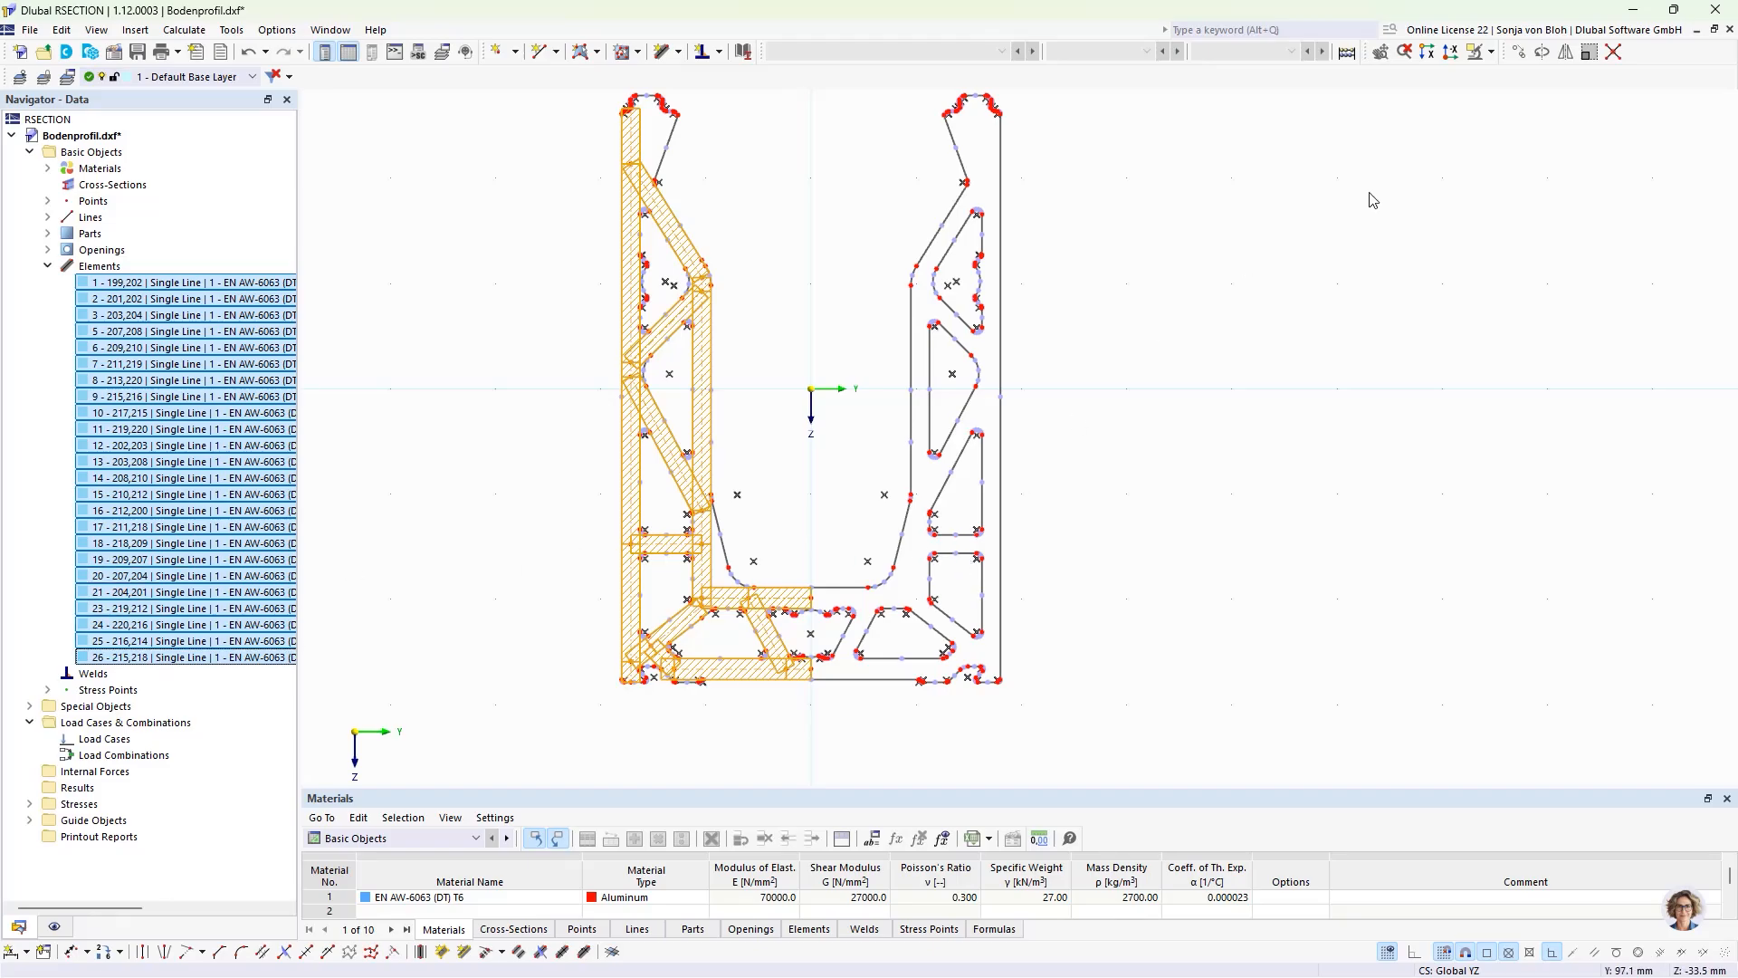
pyautogui.click(1564, 53)
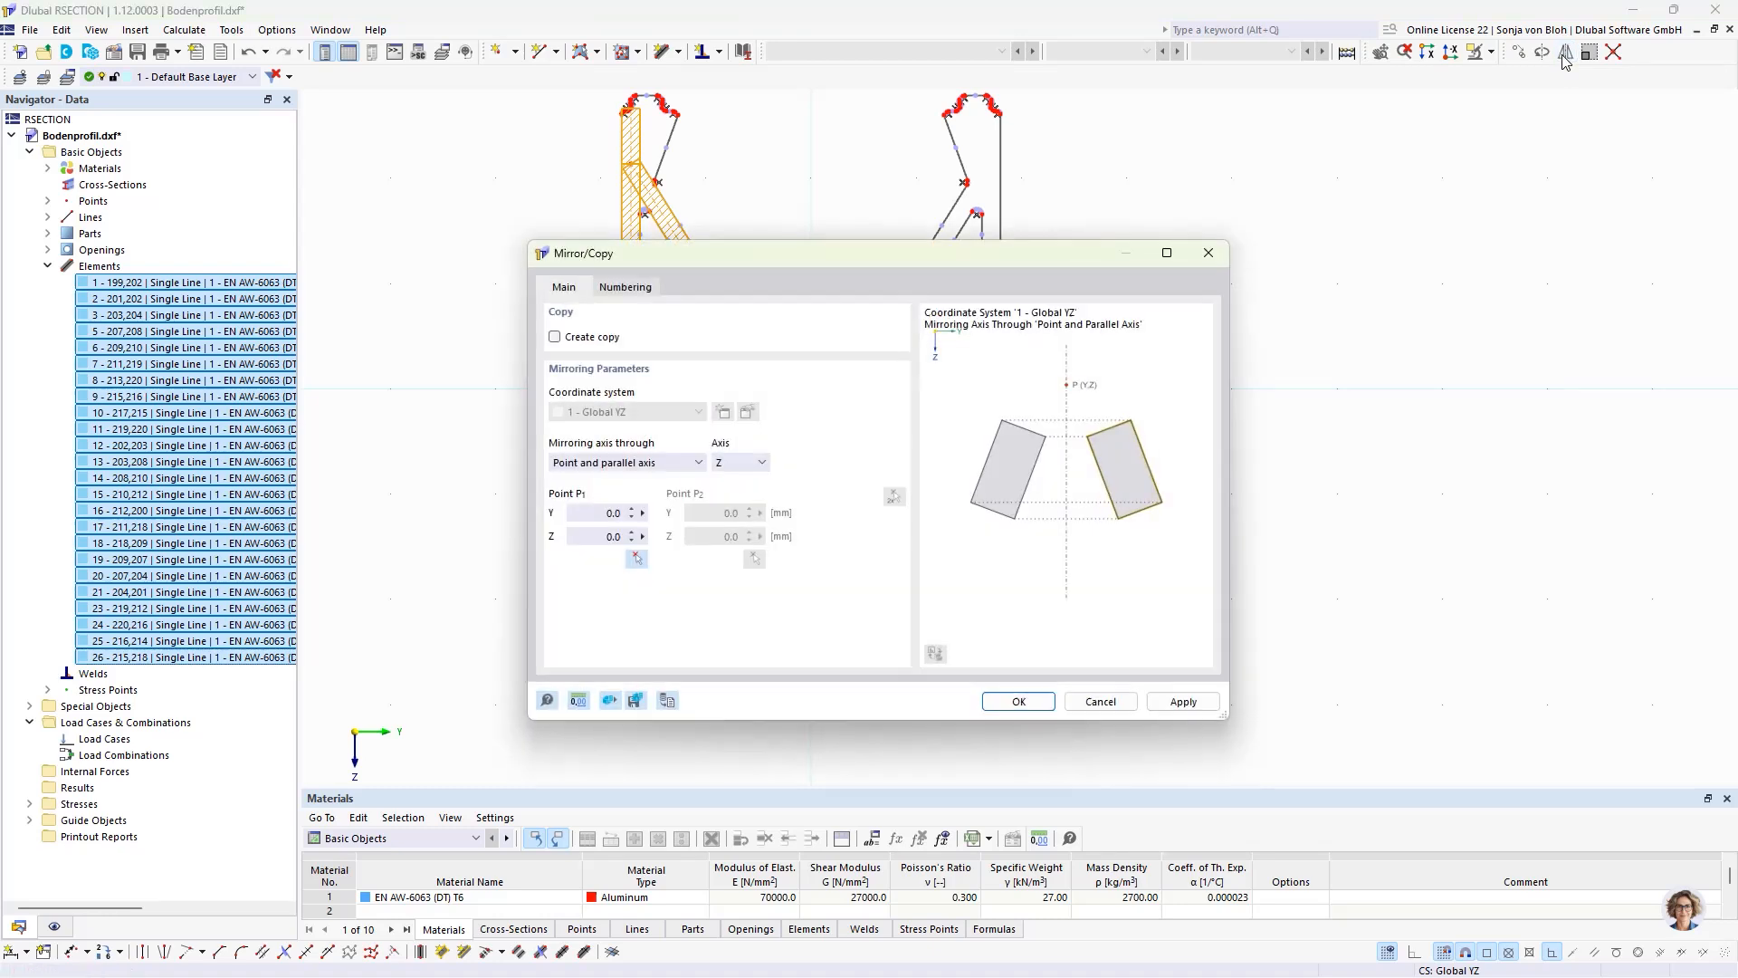
pyautogui.click(555, 337)
pyautogui.click(1019, 702)
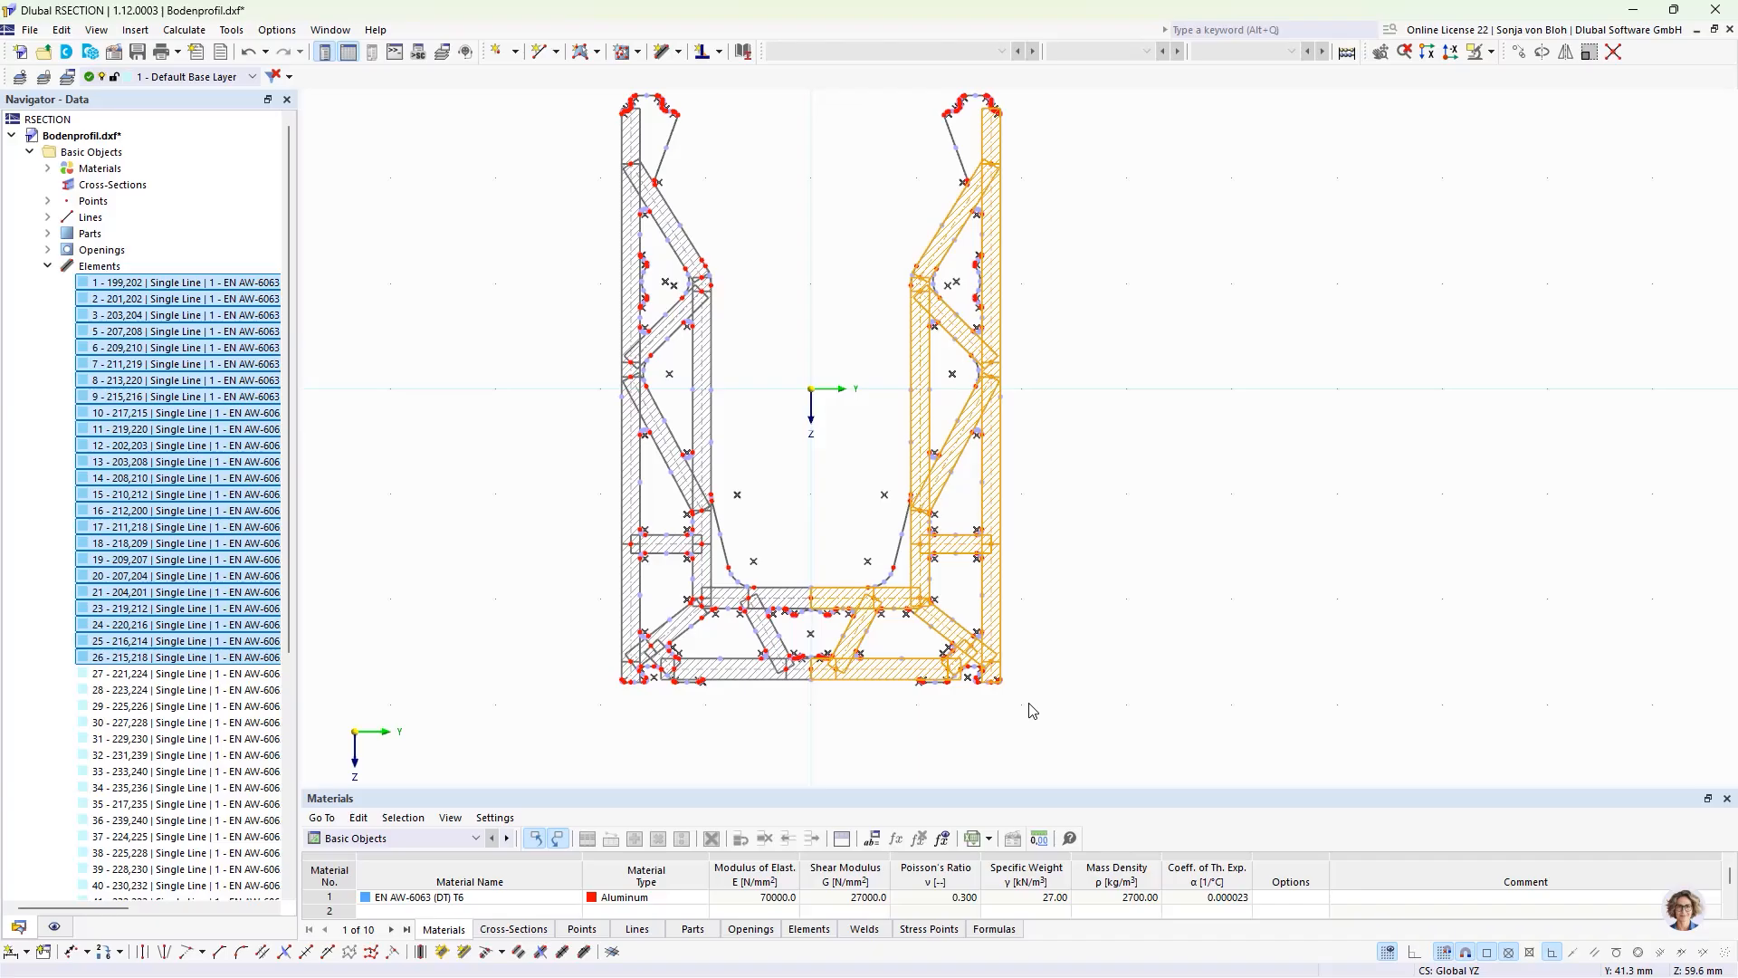
# Step: Save the section model as "Base profile" in the Aluminium Webinar folder
pyautogui.click(138, 53)
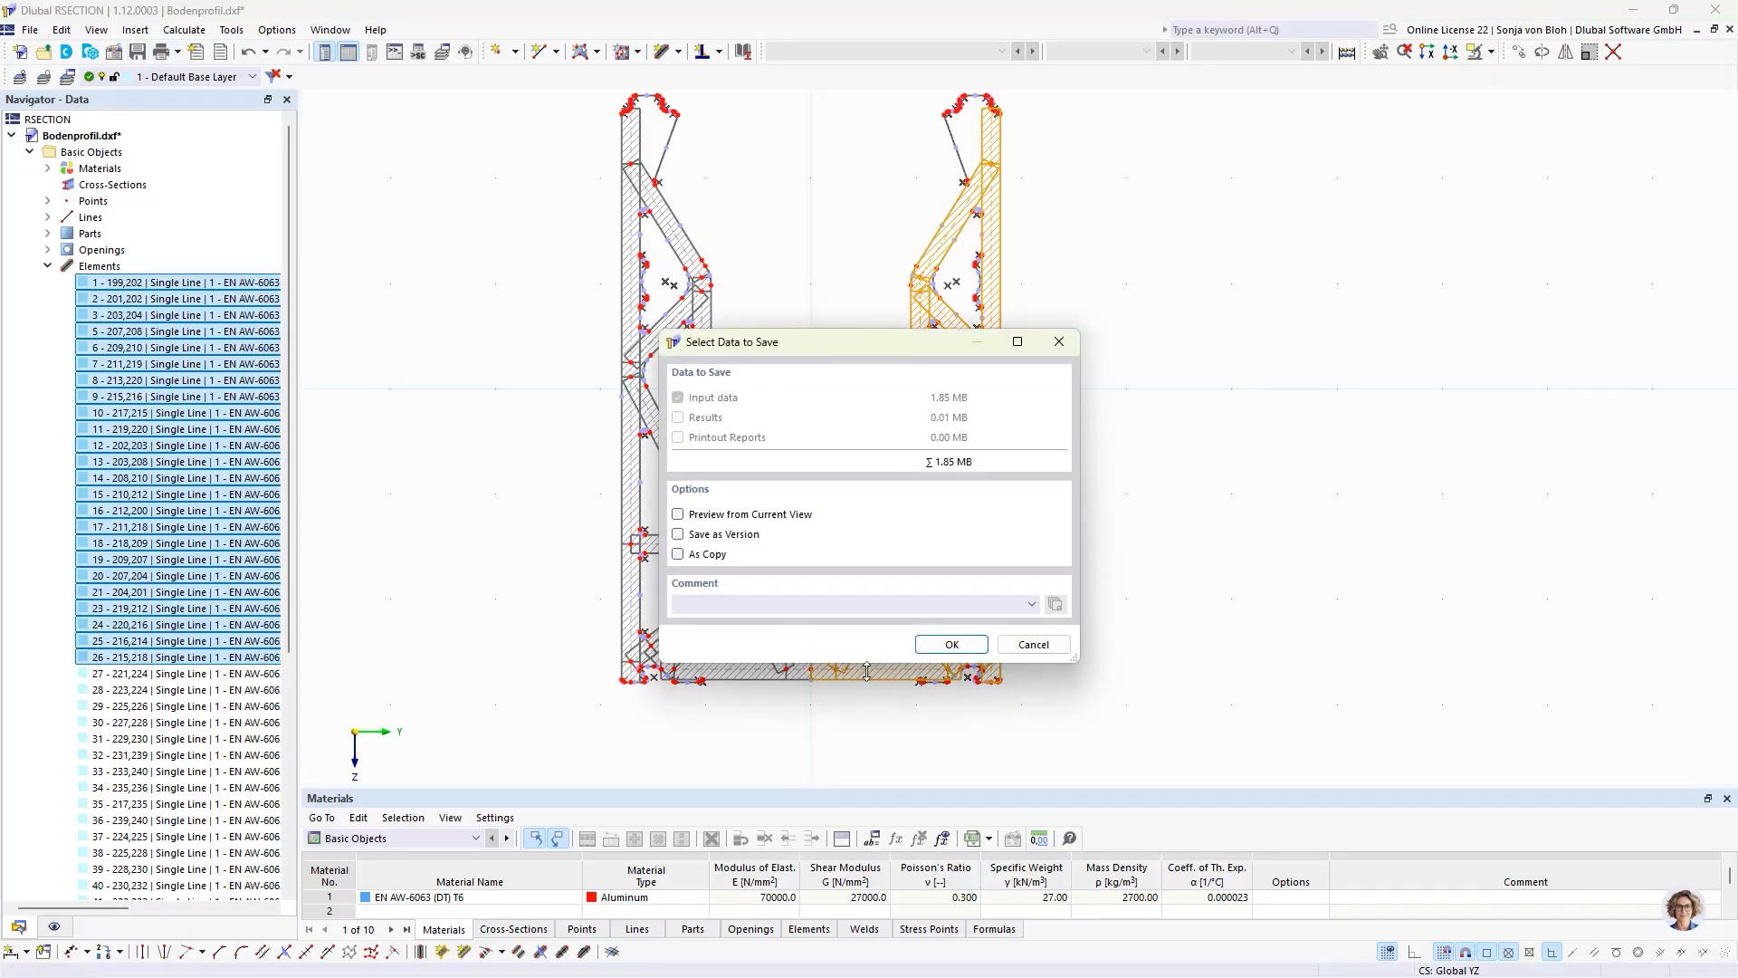
pyautogui.click(952, 643)
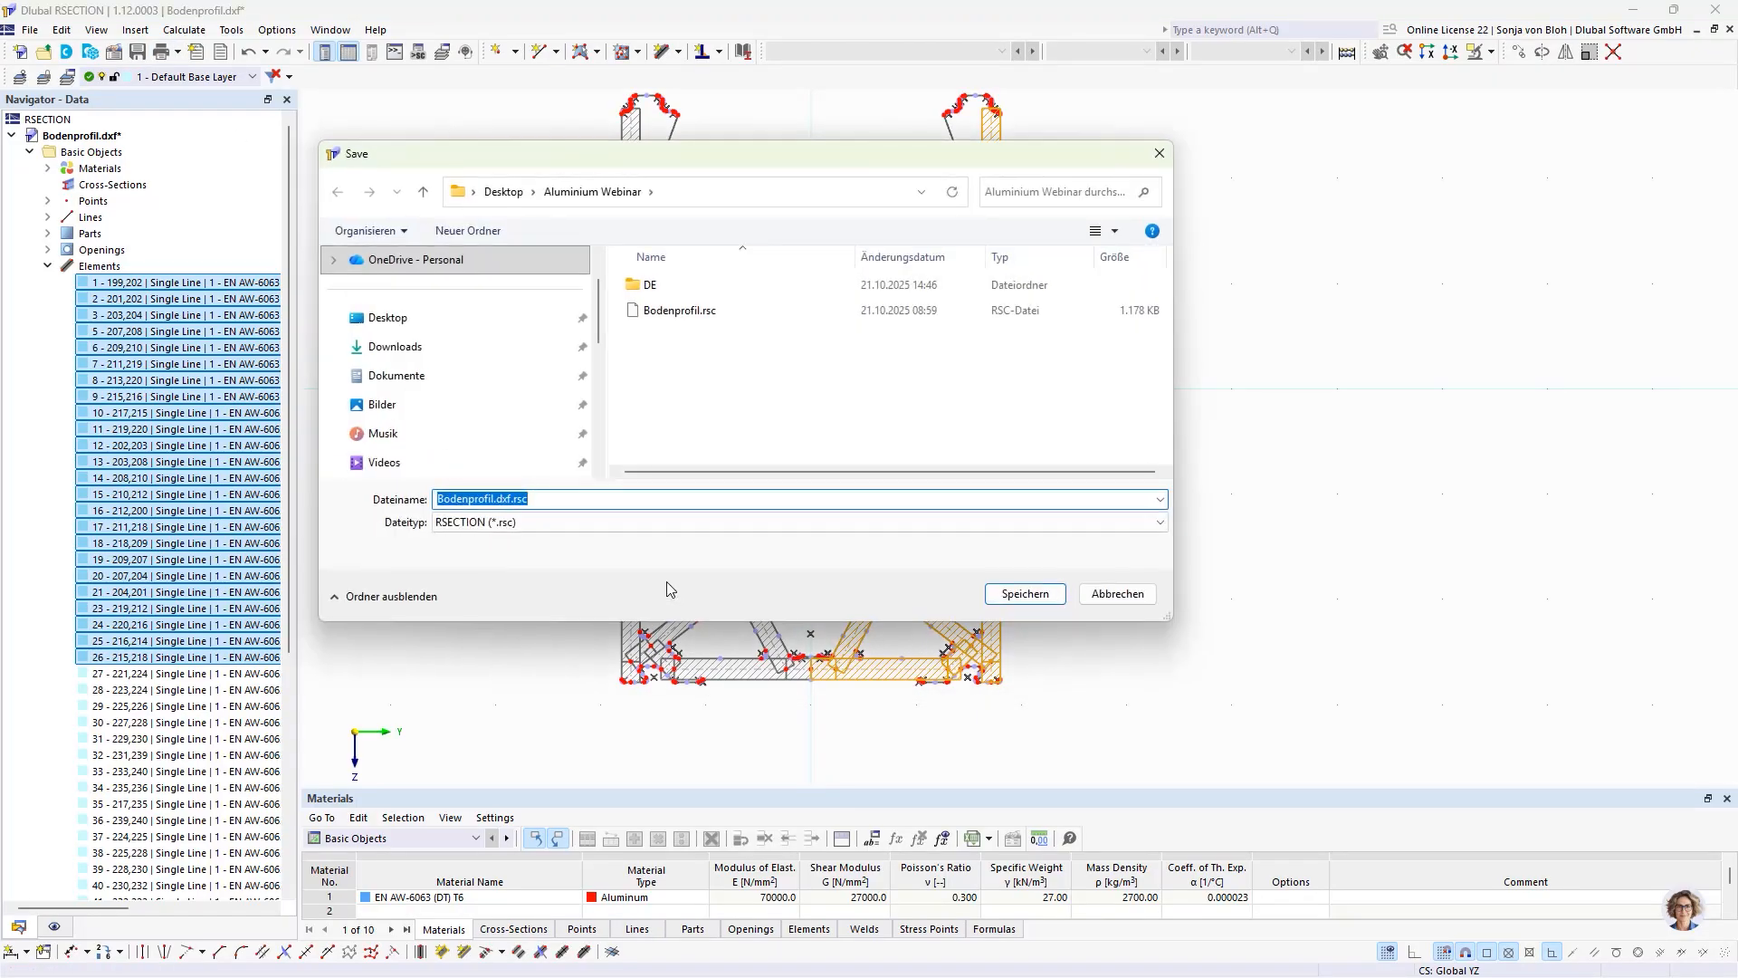
pyautogui.write('Base profile')
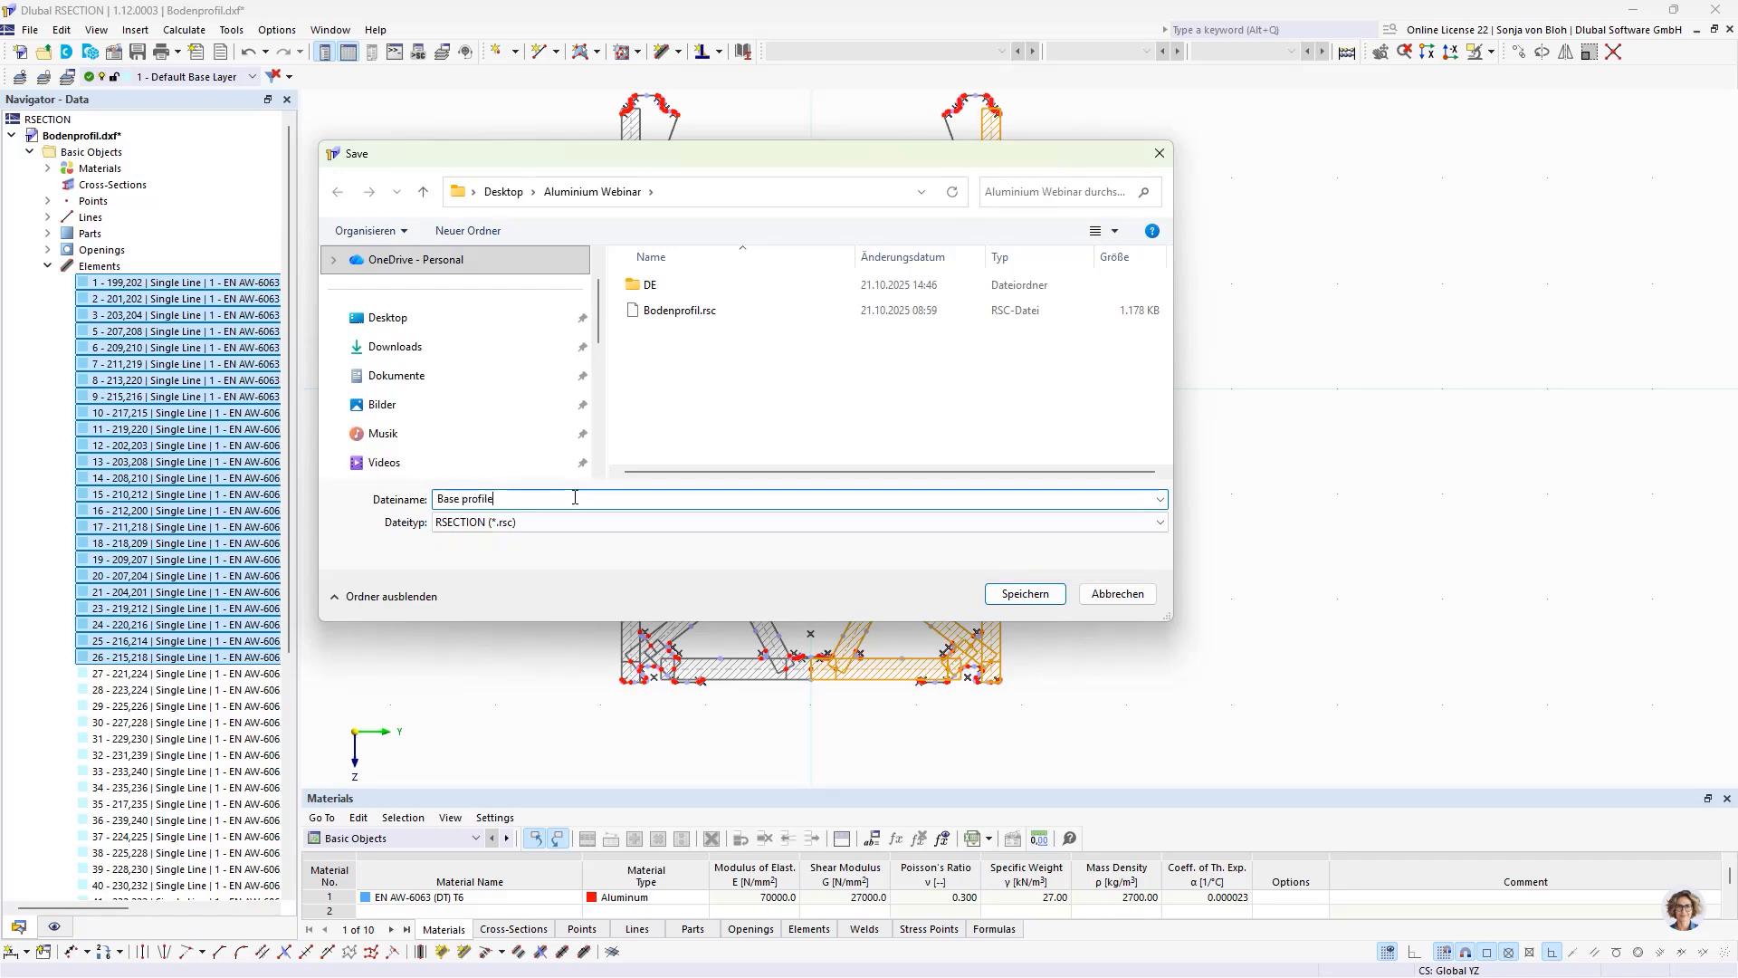
pyautogui.click(1026, 593)
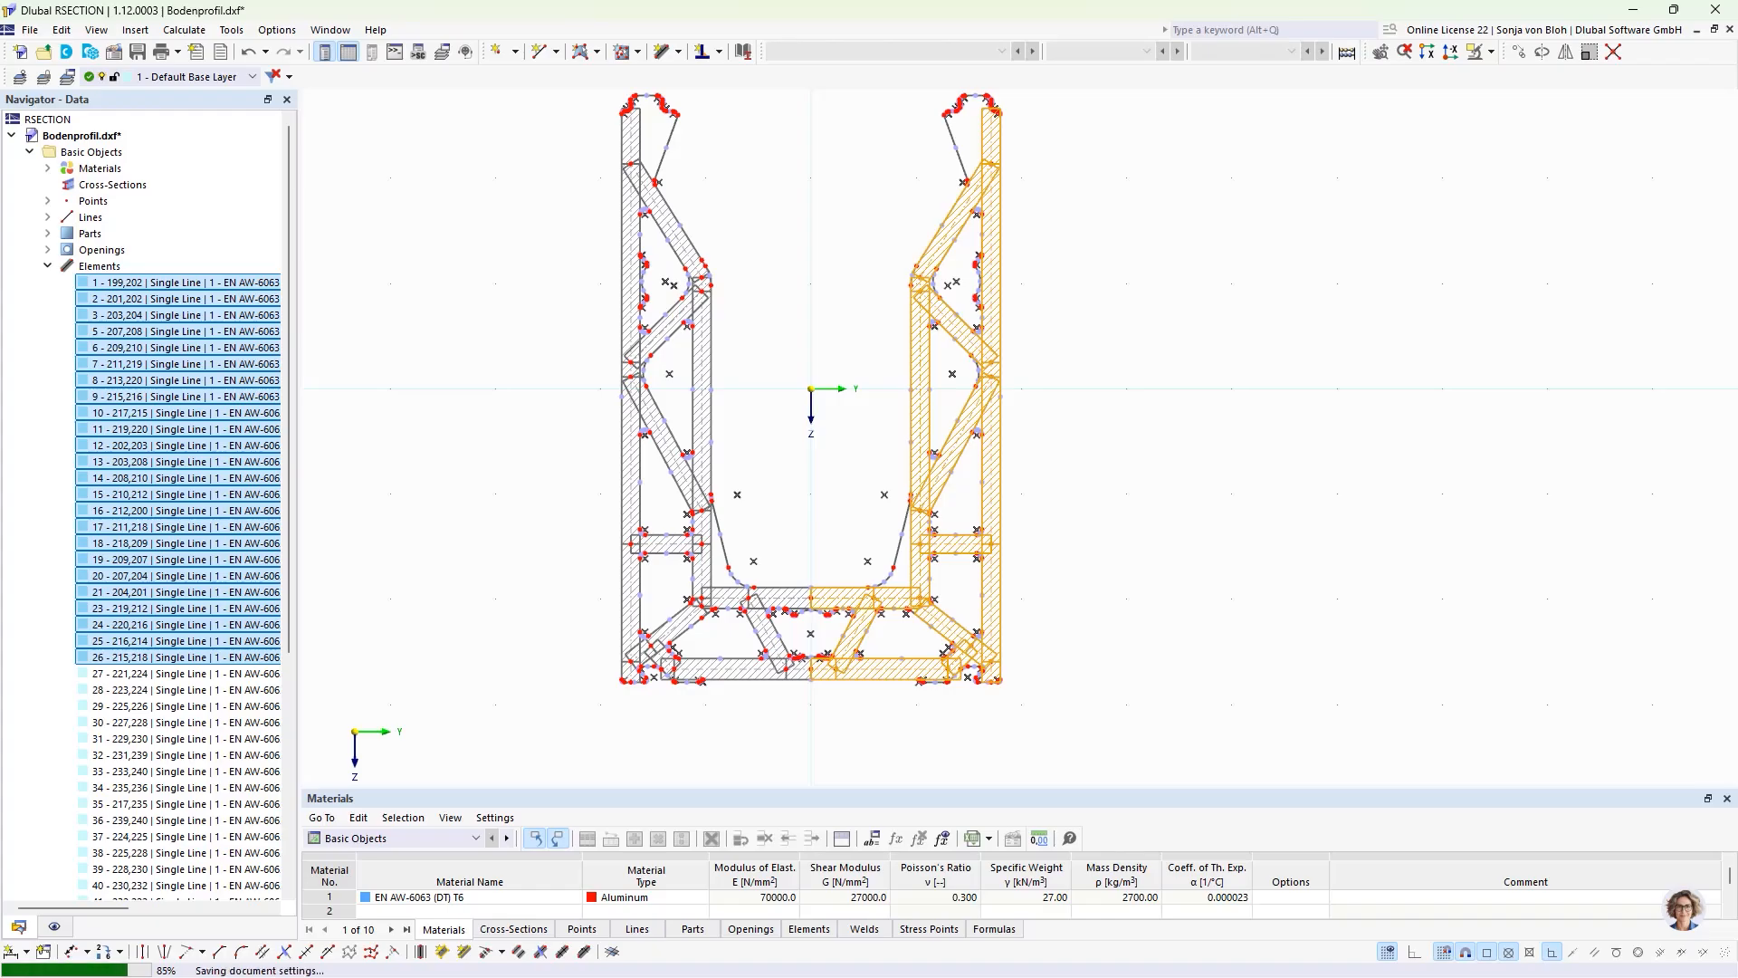
# Step: Switch to RFEM, create a blank 3D model named "Member Model" in the Aluminium Webinar project and maximize its window
pyautogui.hotkey('alt', 'Tab')
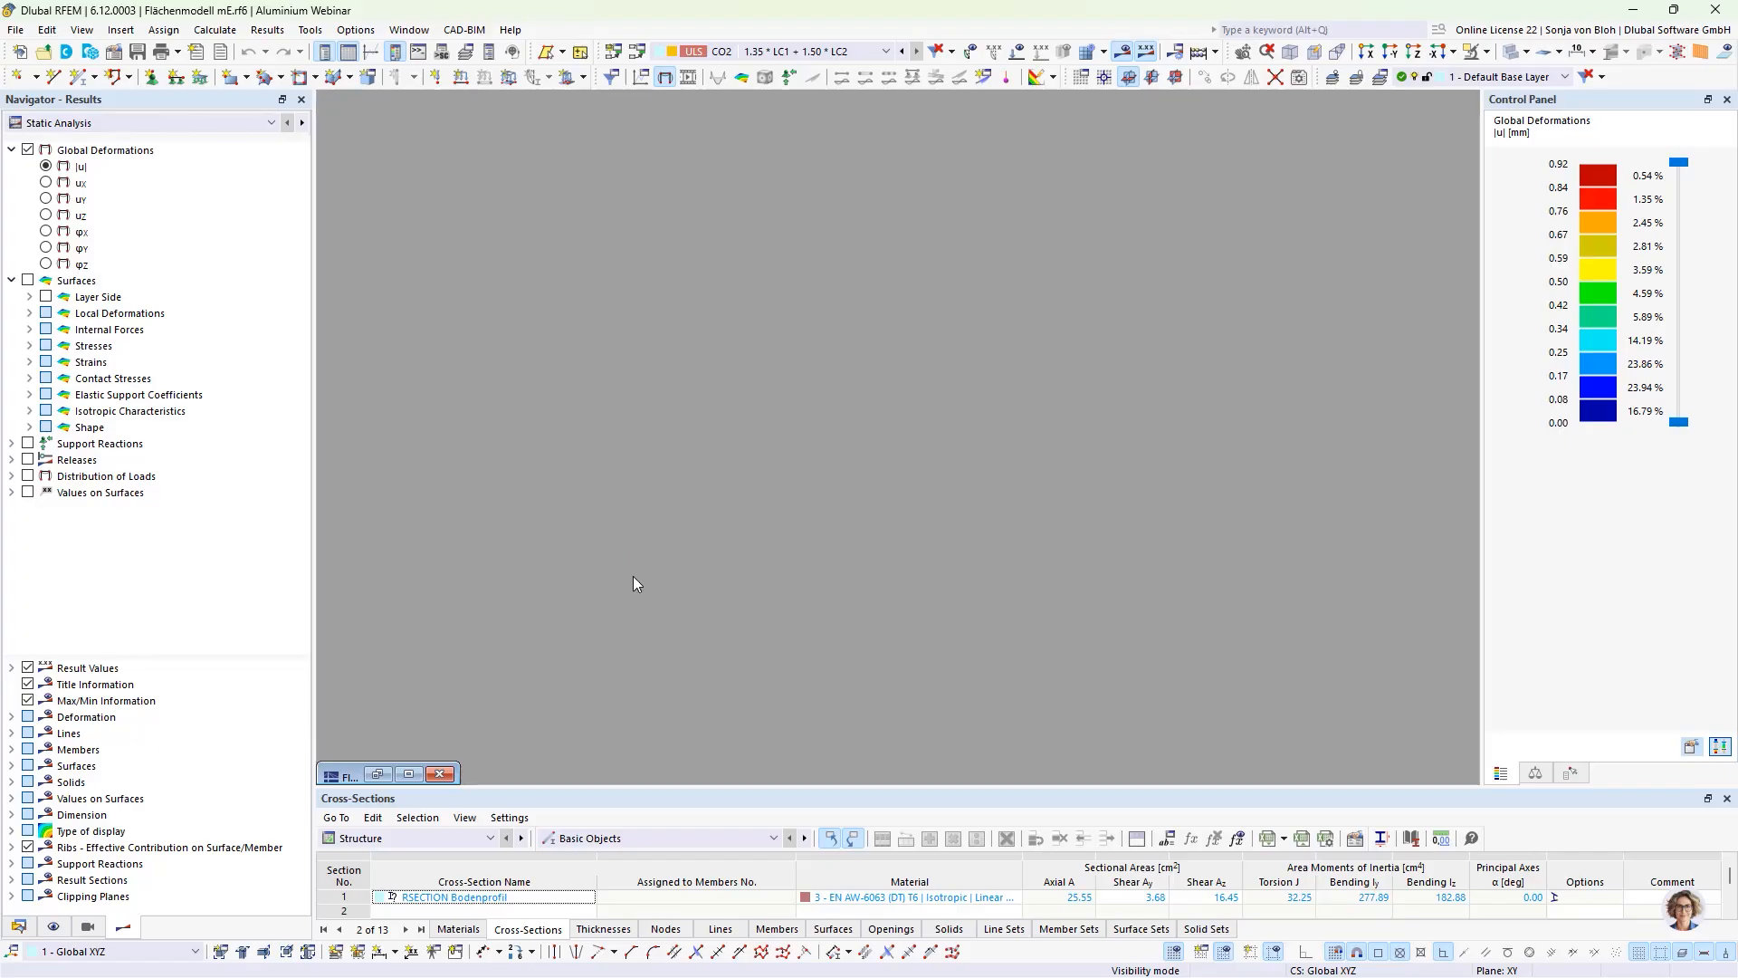
pyautogui.click(15, 29)
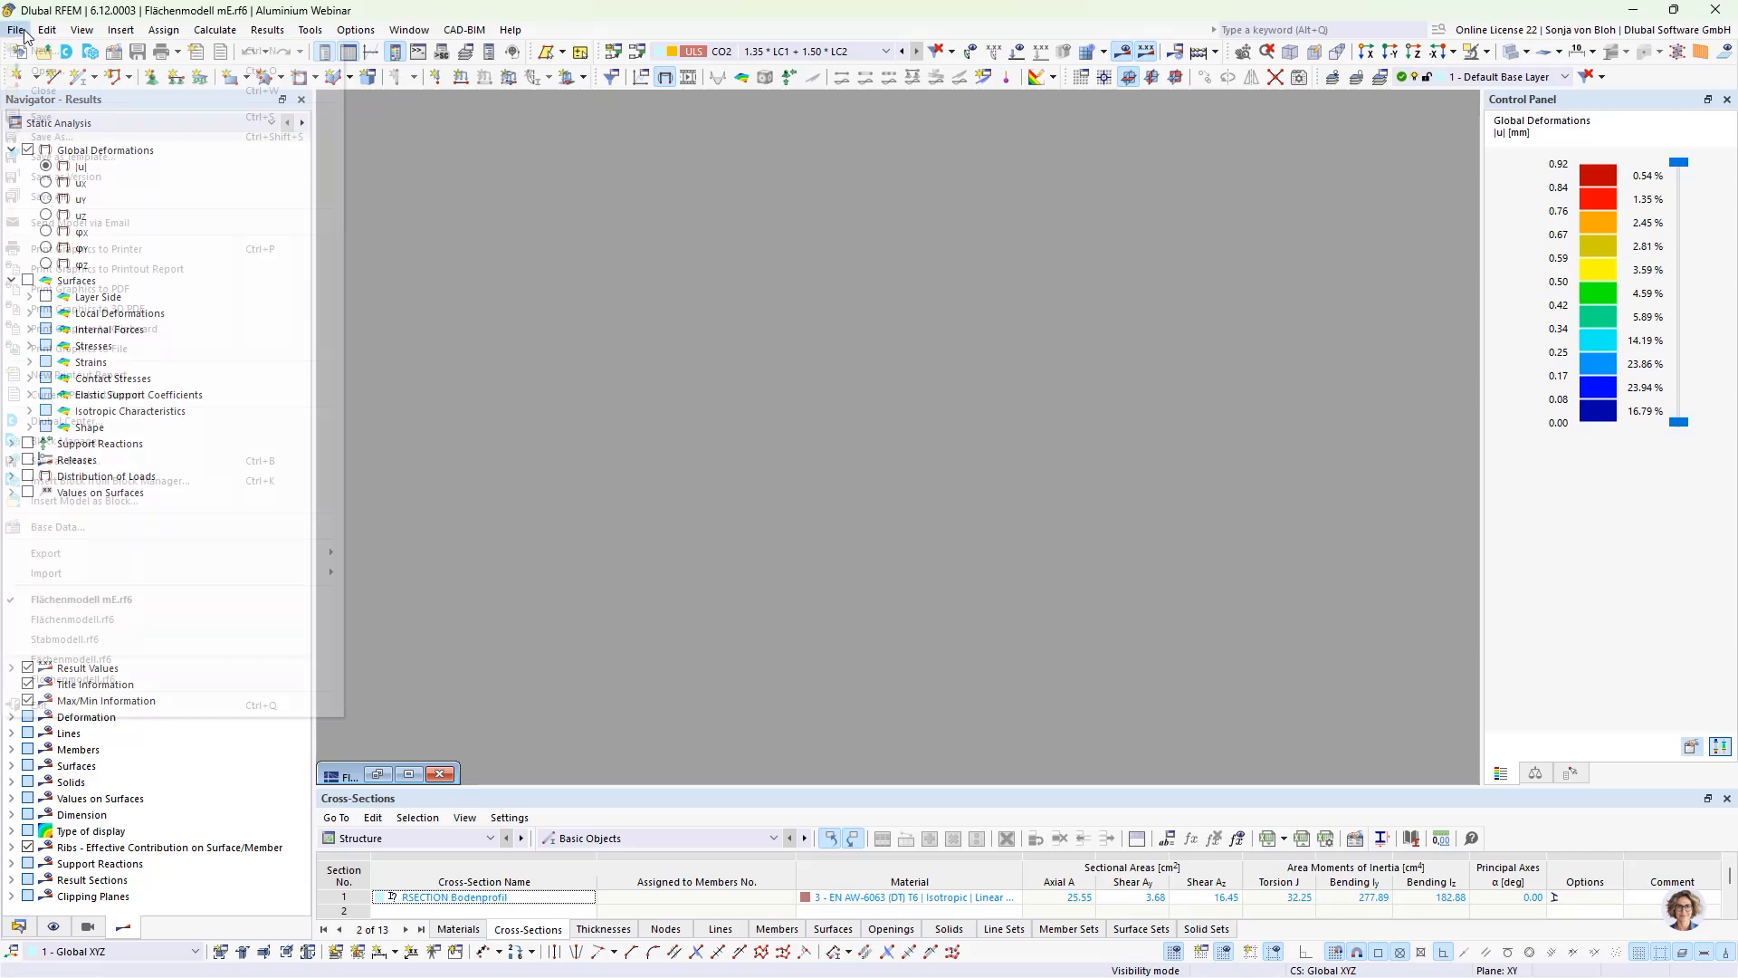
pyautogui.click(28, 50)
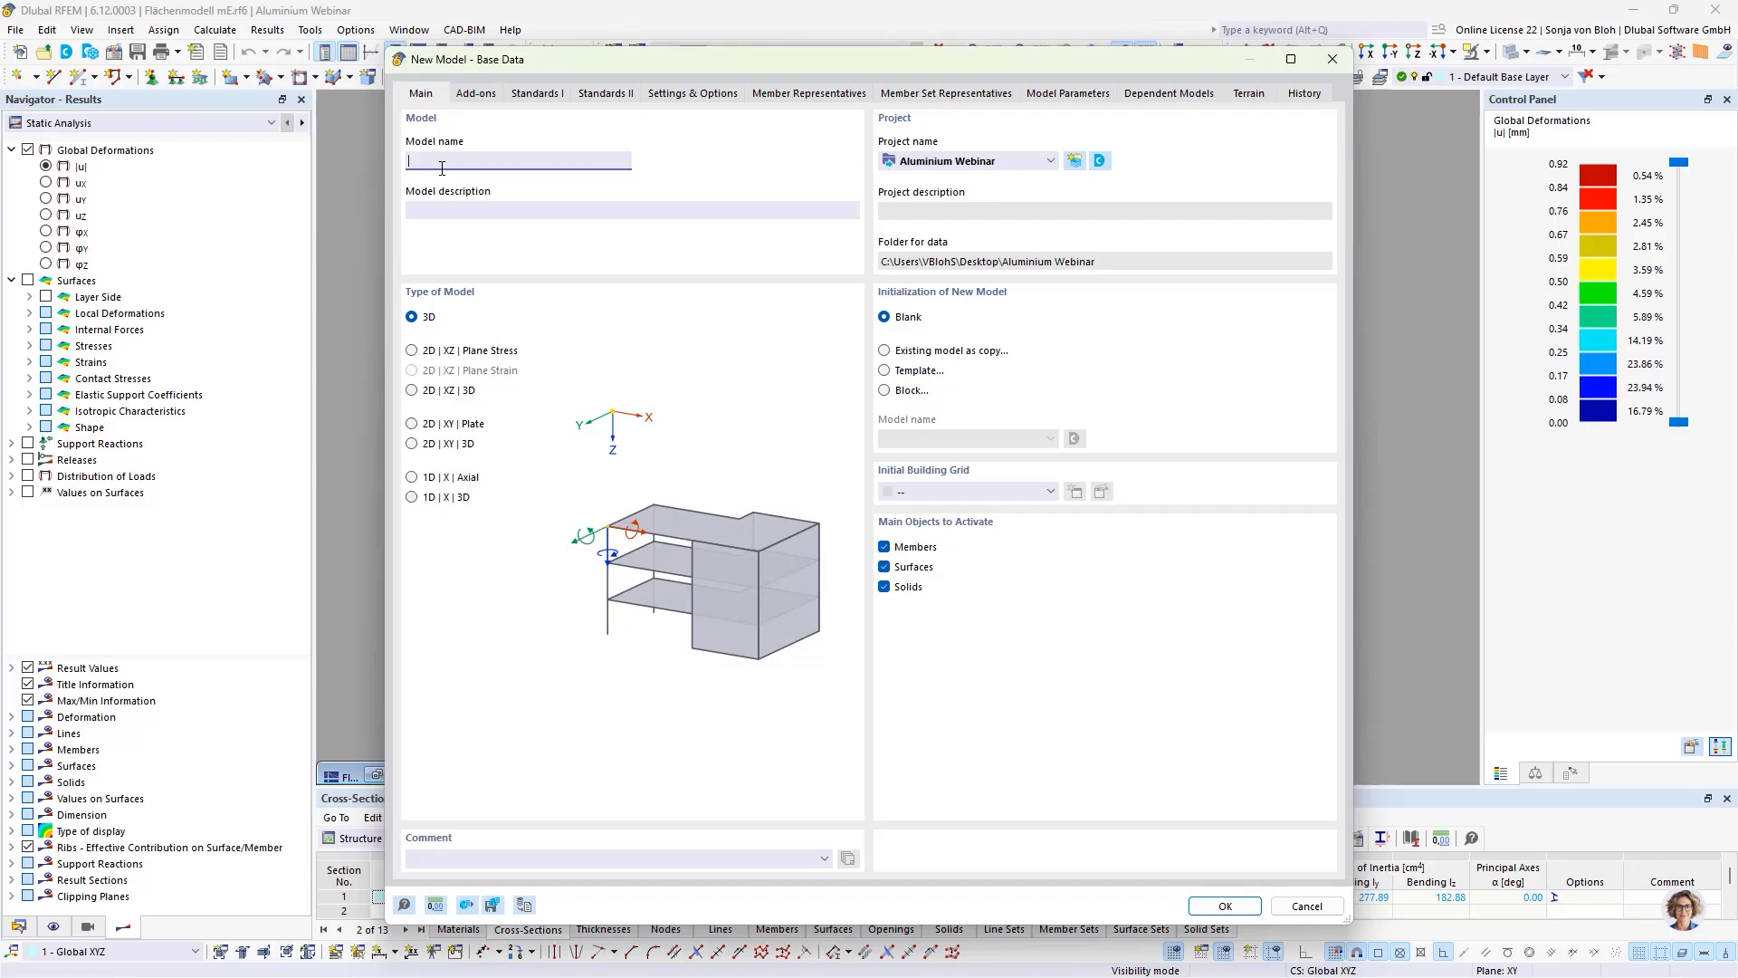
pyautogui.write('Member Model')
pyautogui.click(1246, 909)
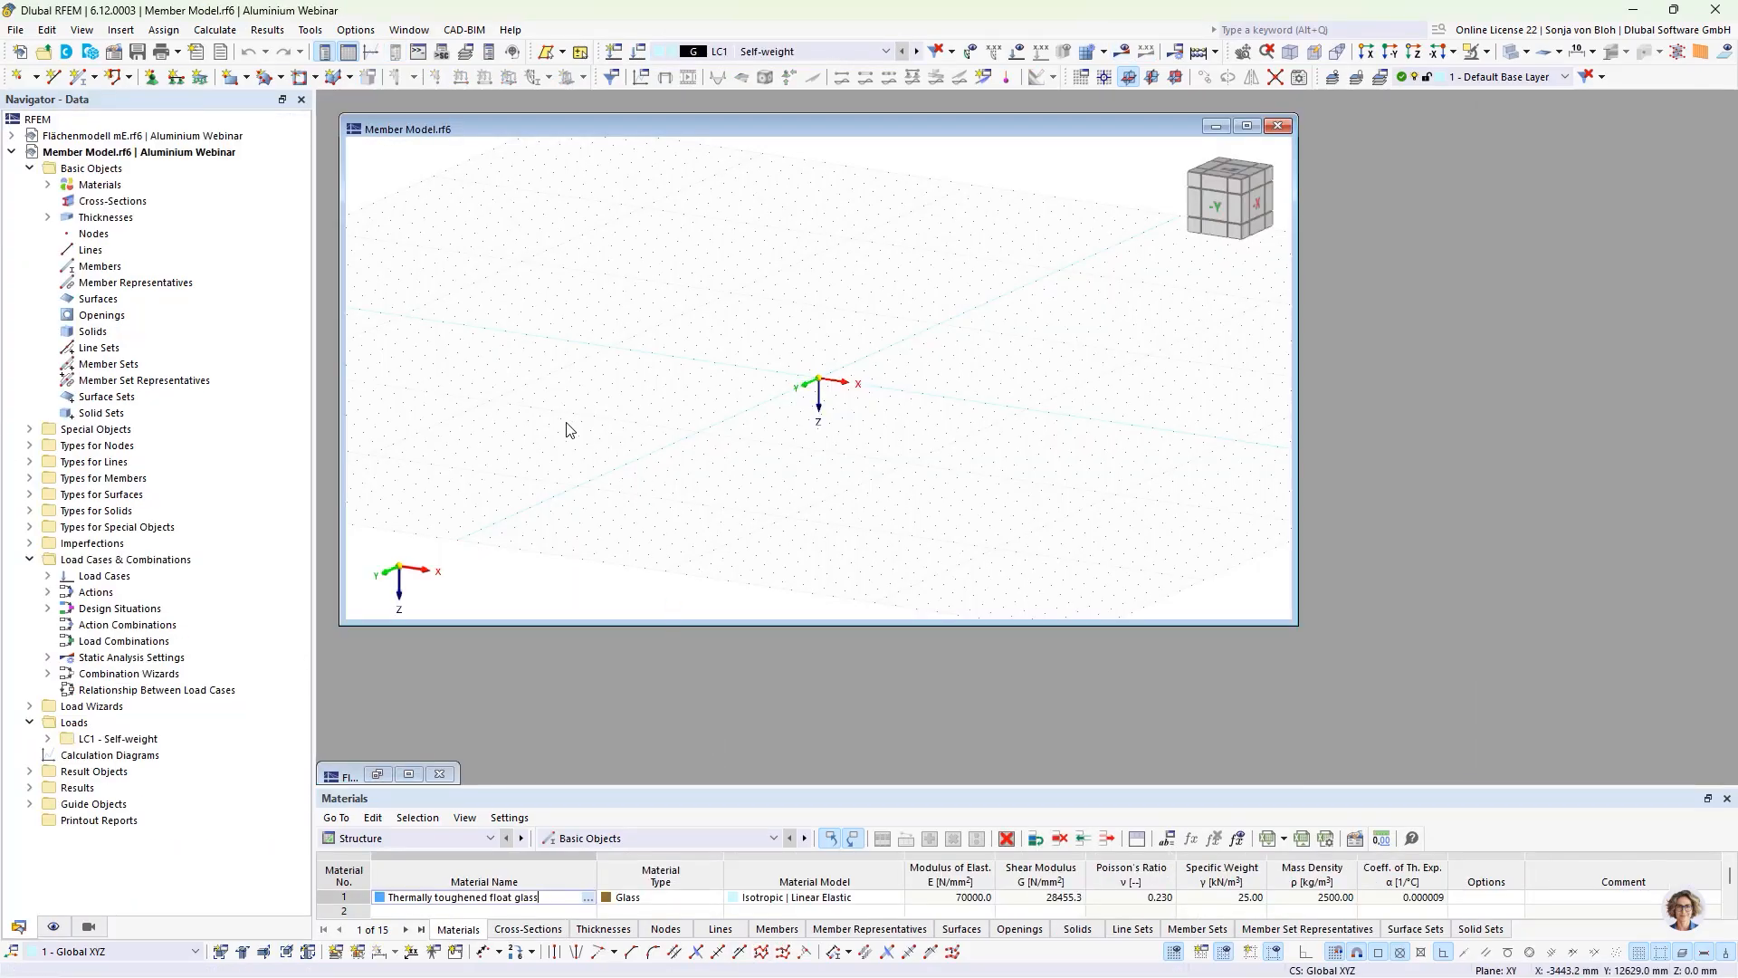
pyautogui.doubleClick(438, 128)
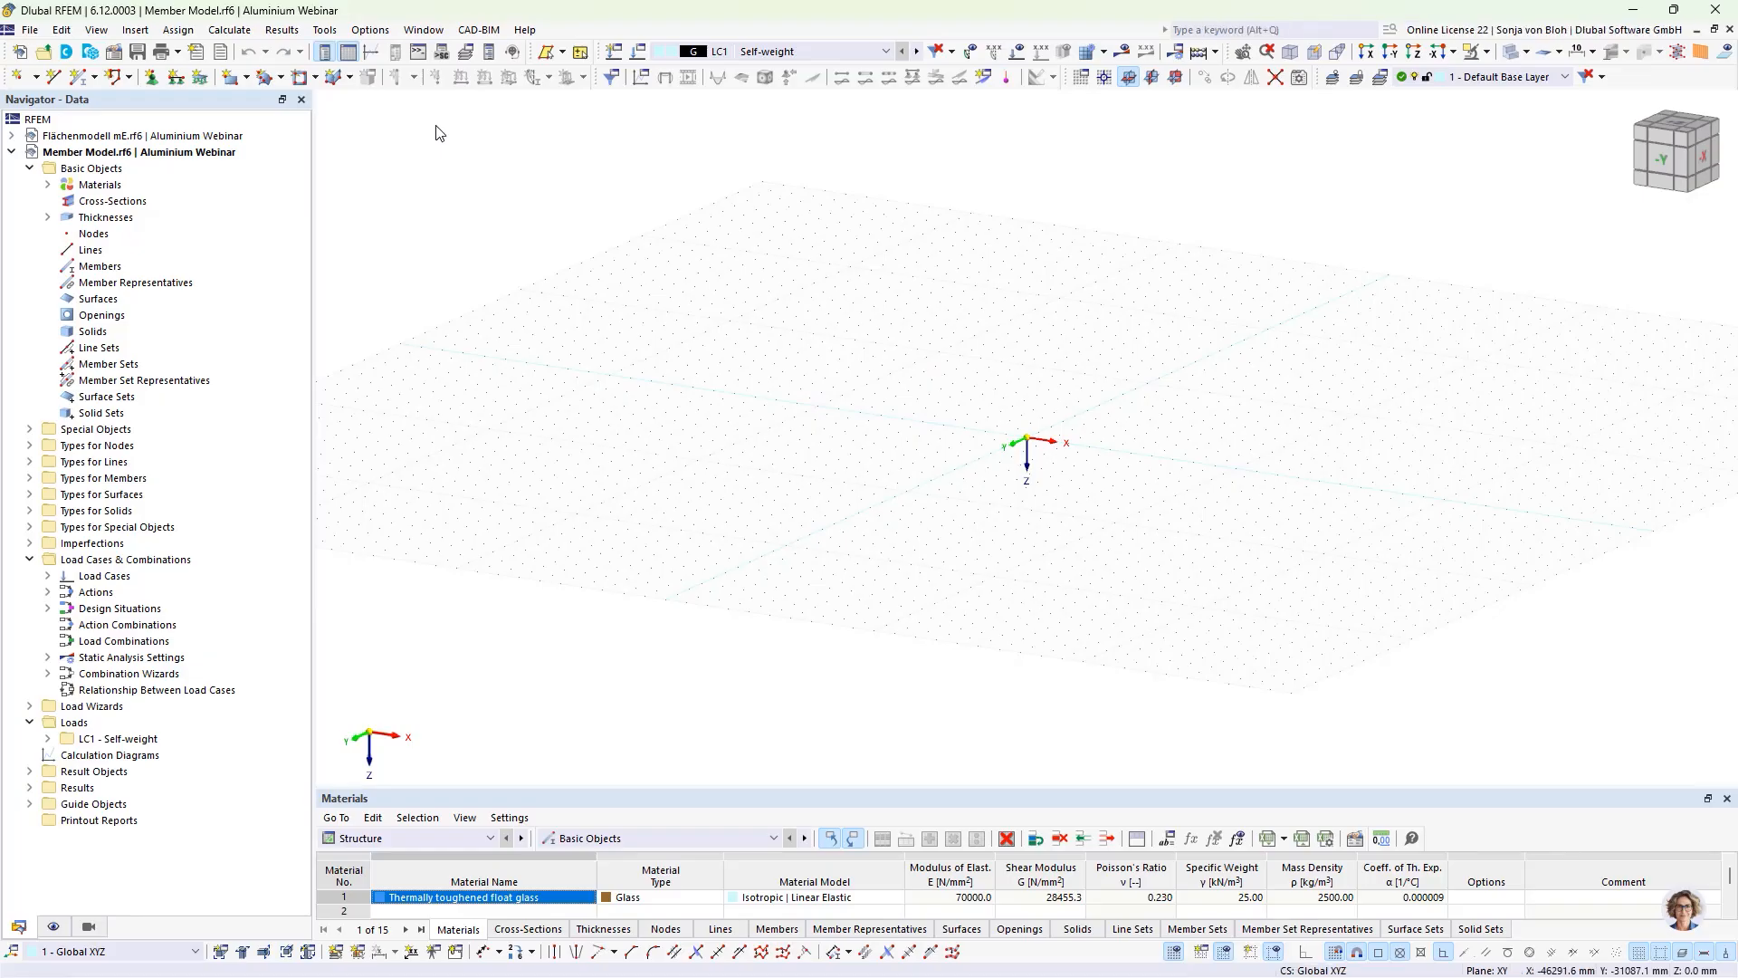
# Step: Create a new cross-section by importing the RSECTION model "Base profile" from the Aluminium Webinar project
pyautogui.rightClick(136, 201)
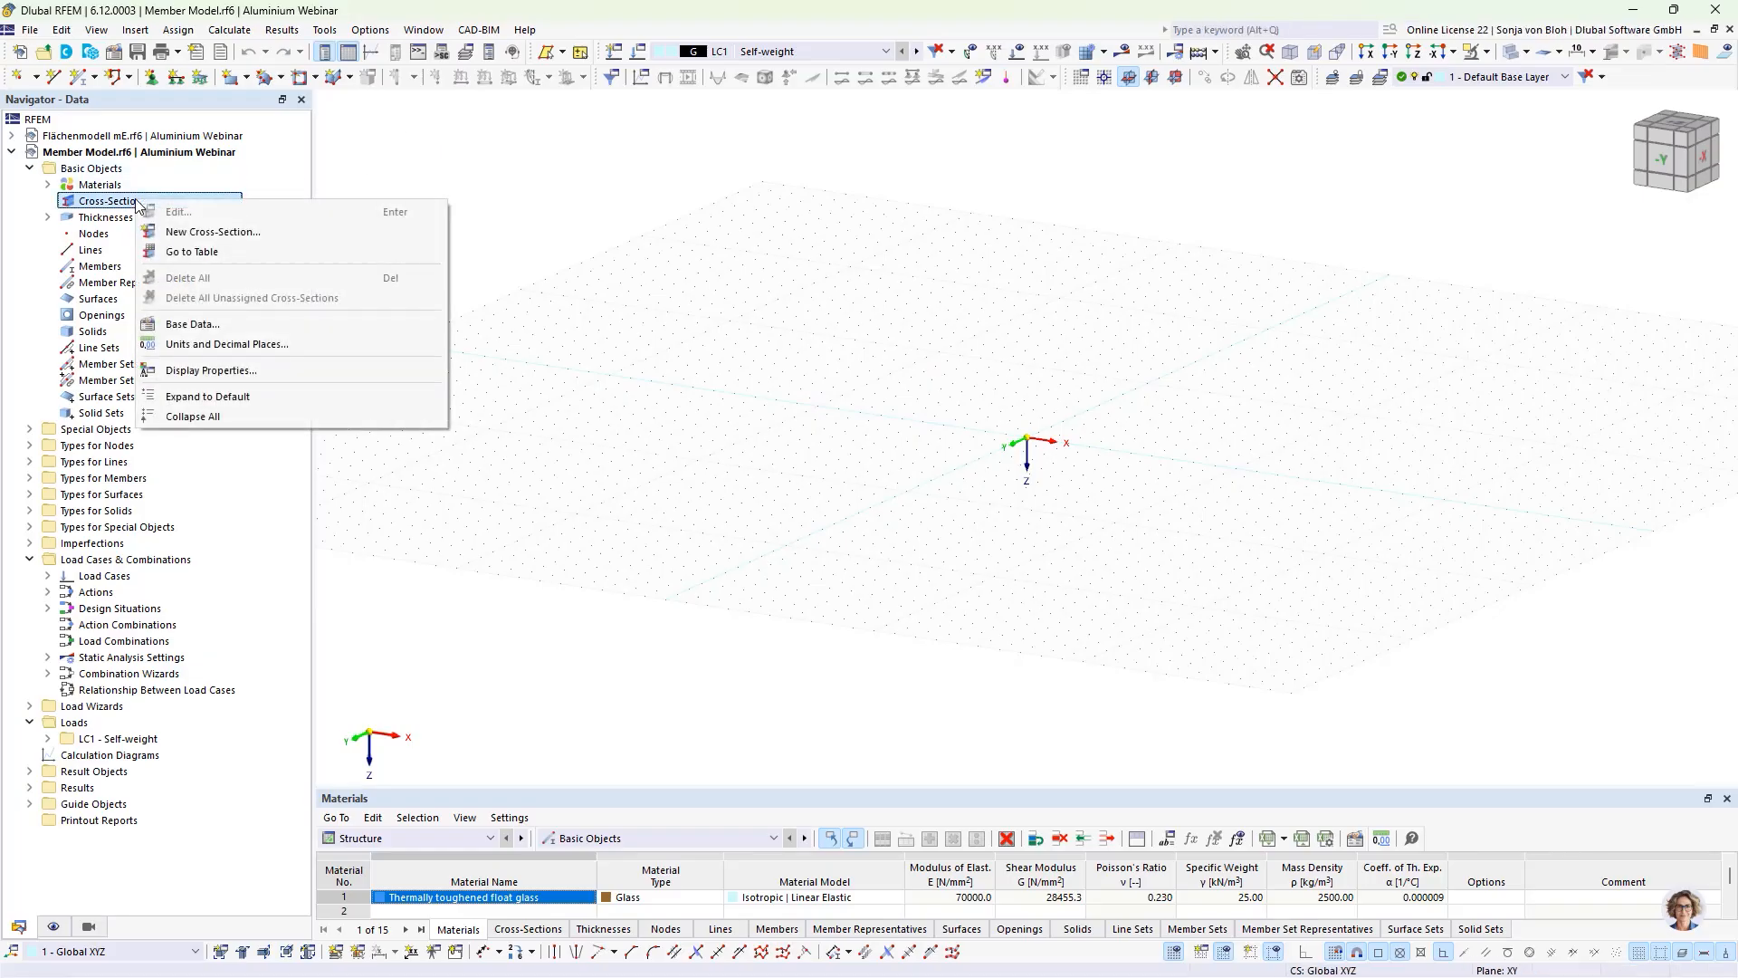
pyautogui.click(182, 232)
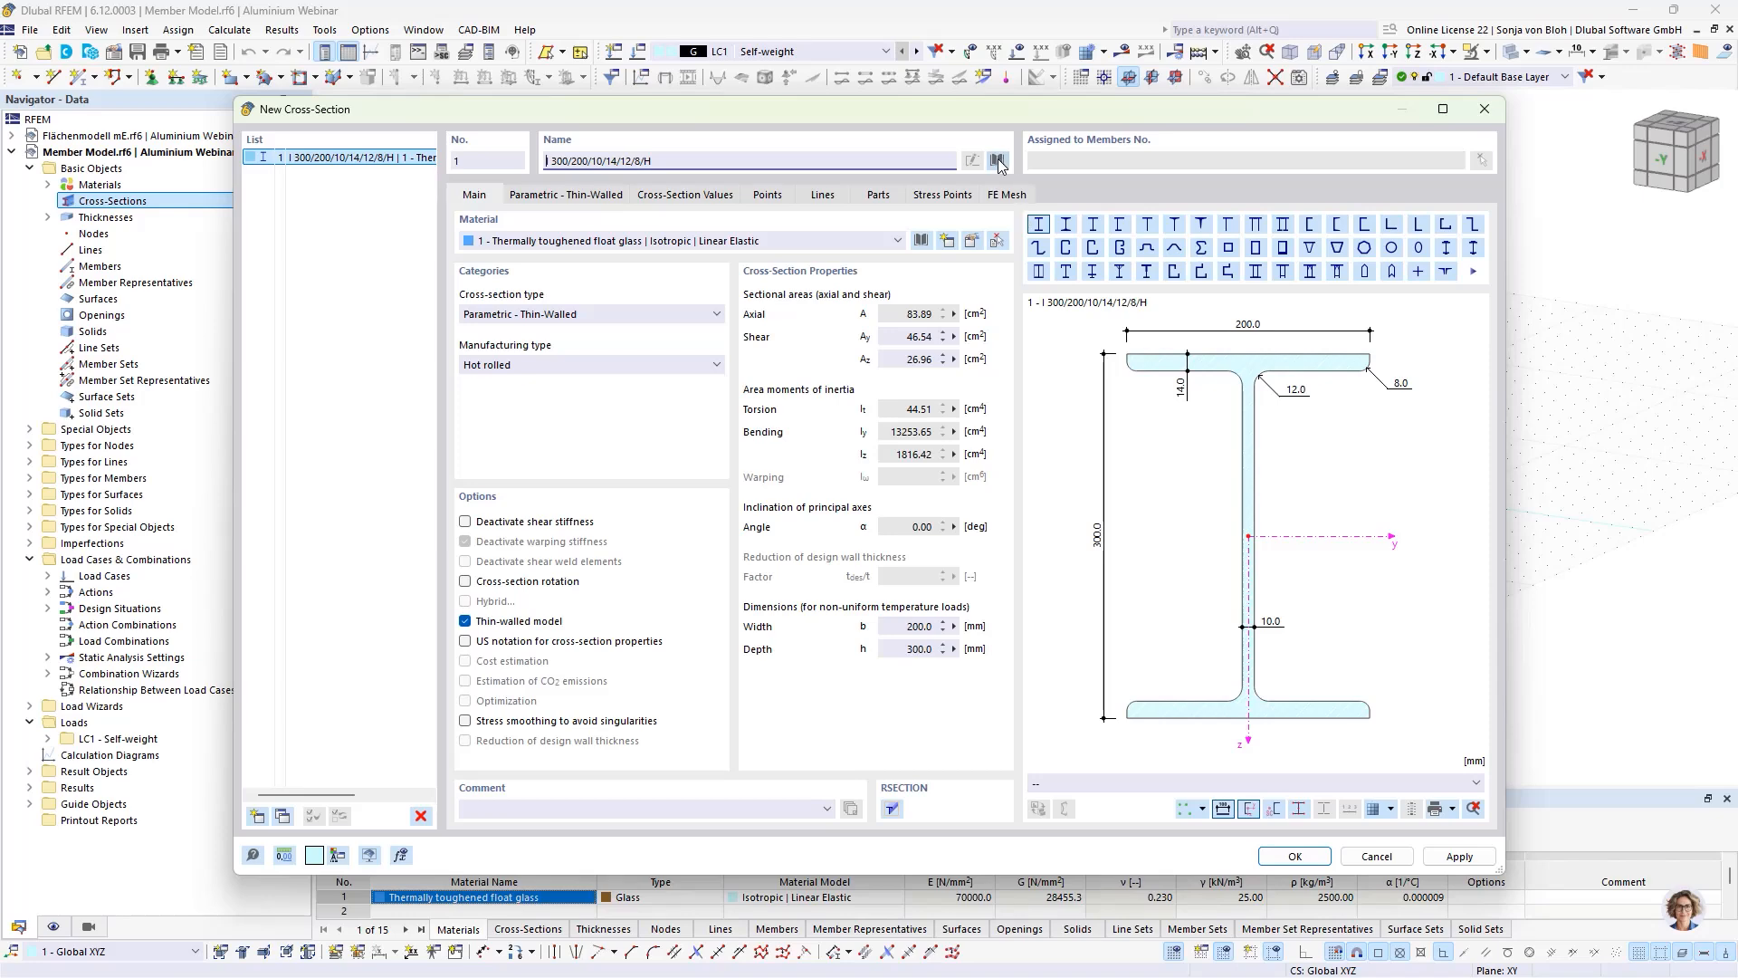
pyautogui.click(997, 161)
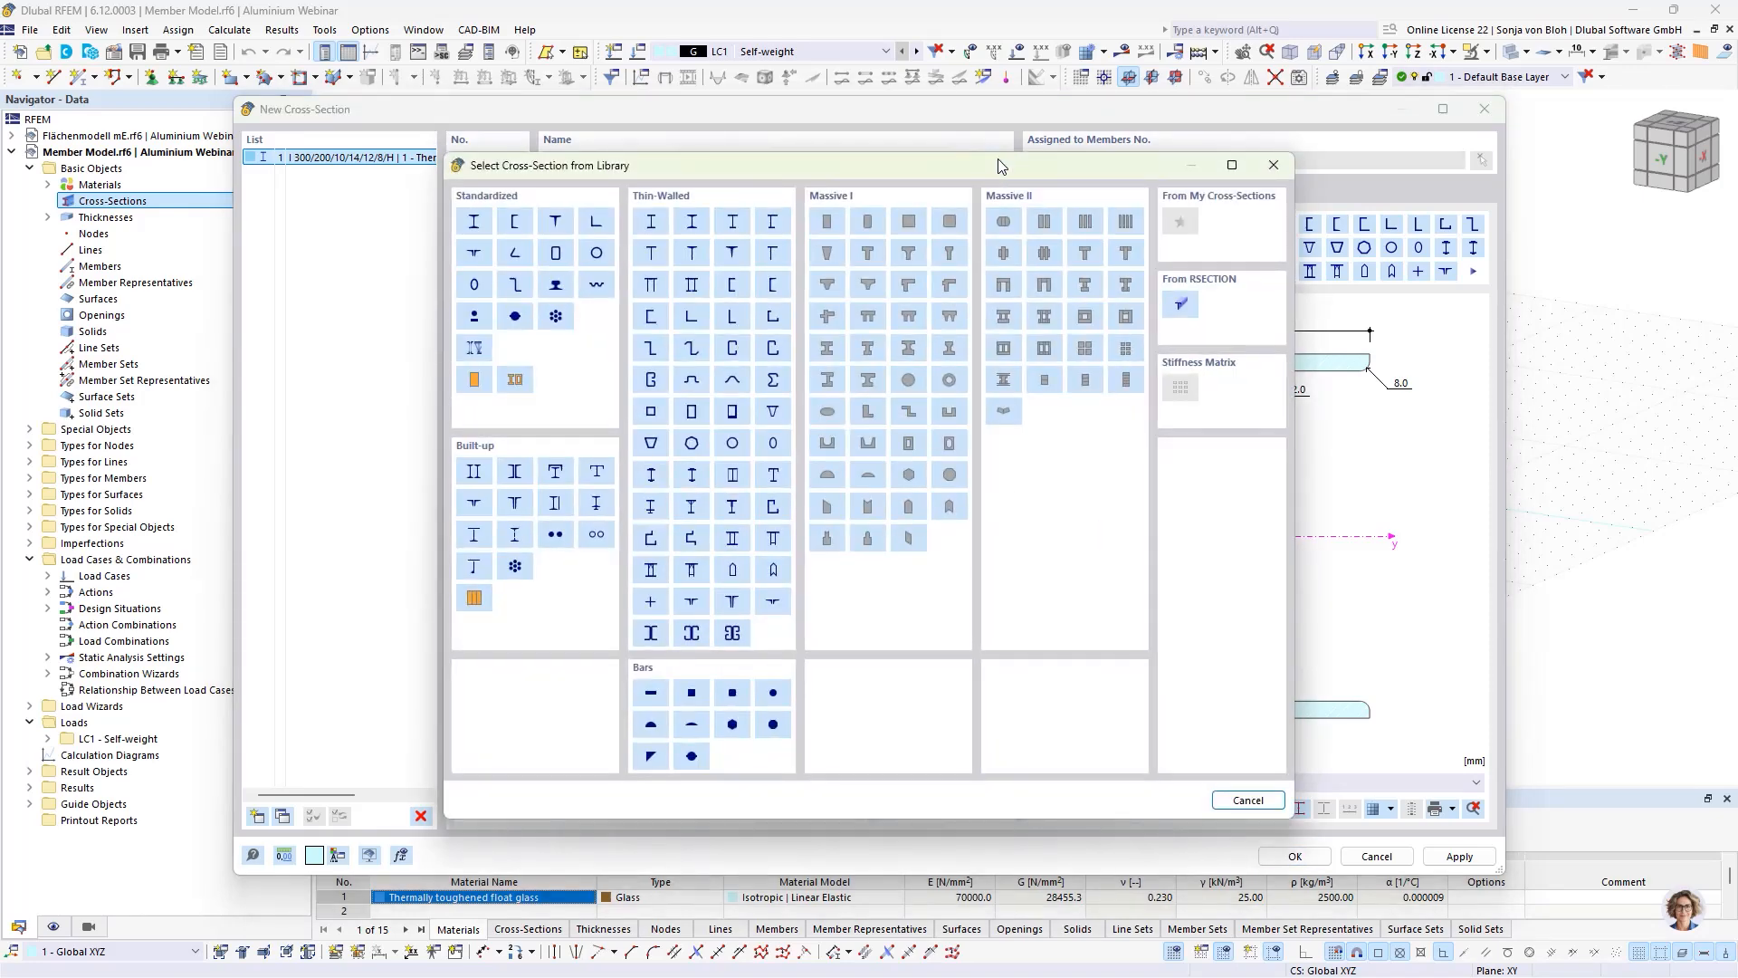
pyautogui.click(1183, 306)
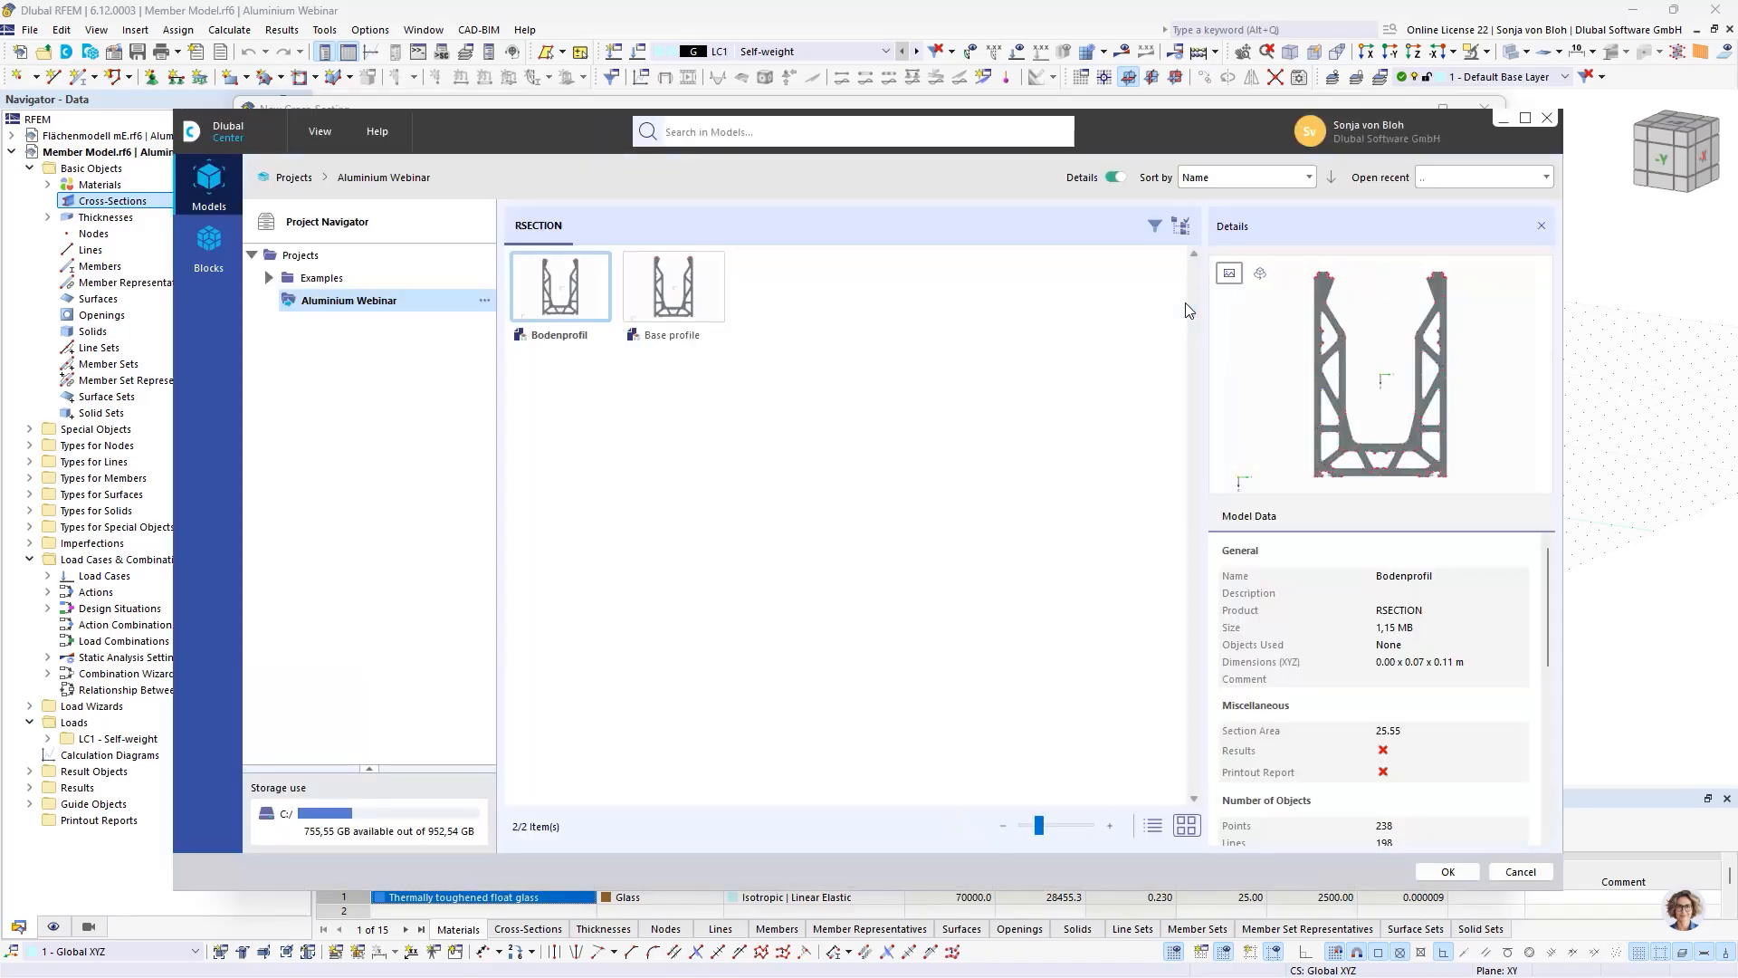
pyautogui.click(668, 290)
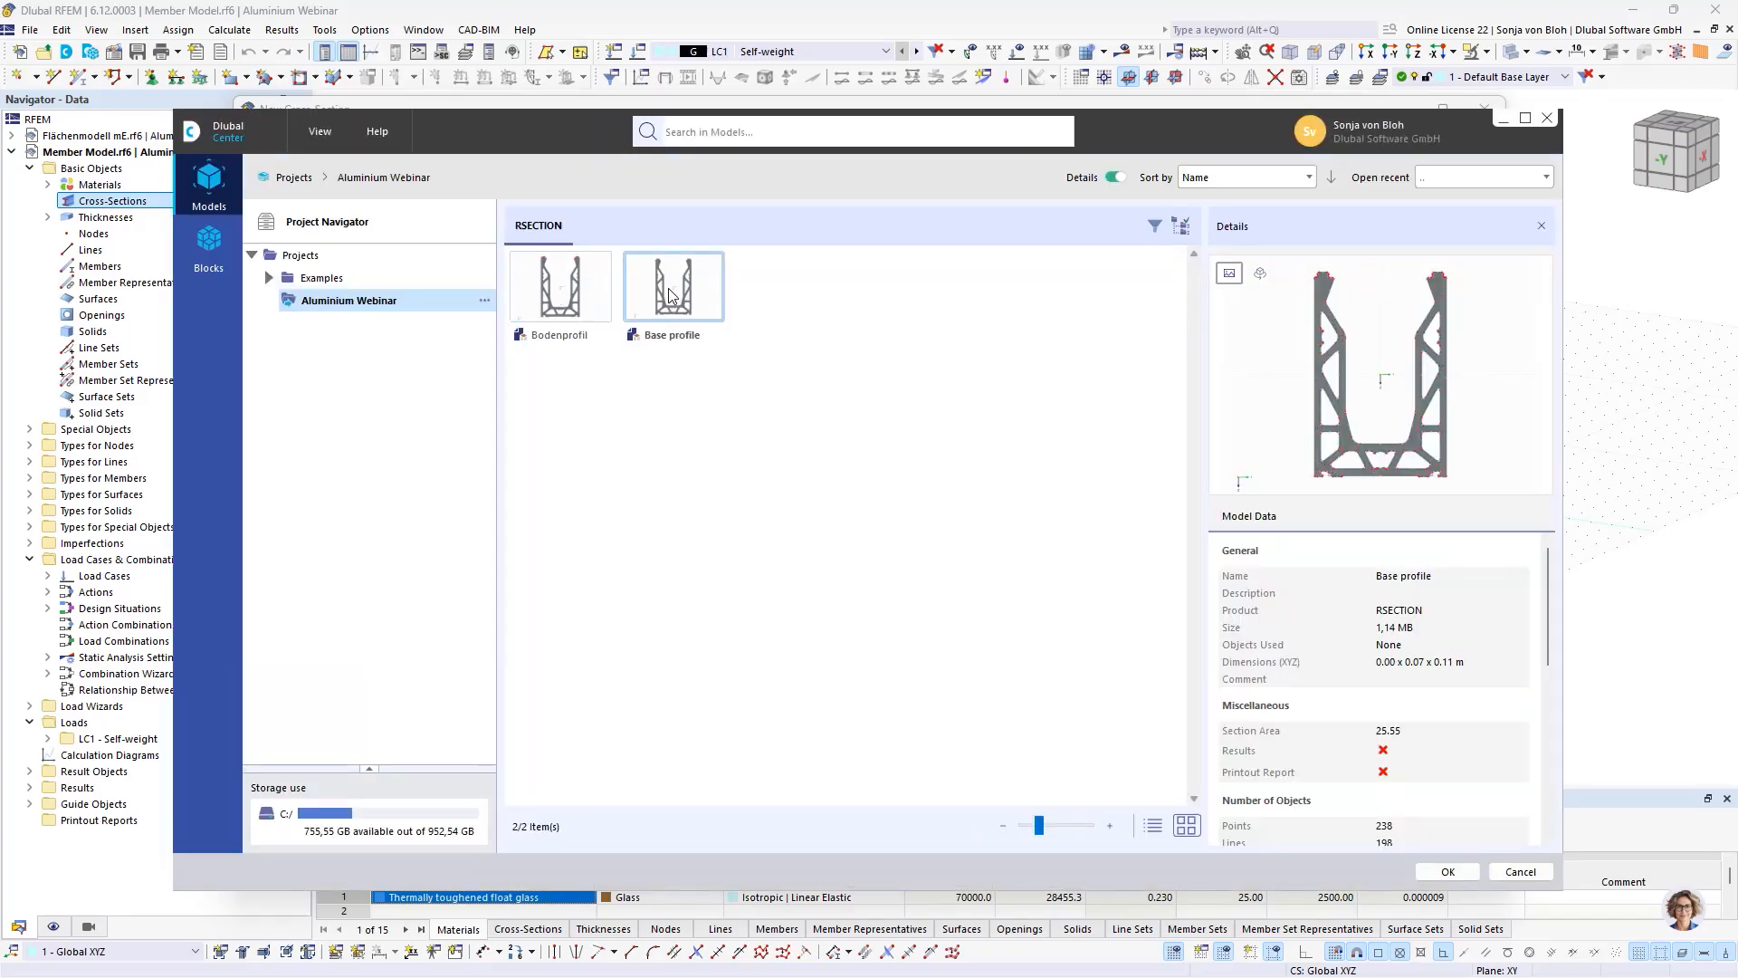
pyautogui.click(1450, 871)
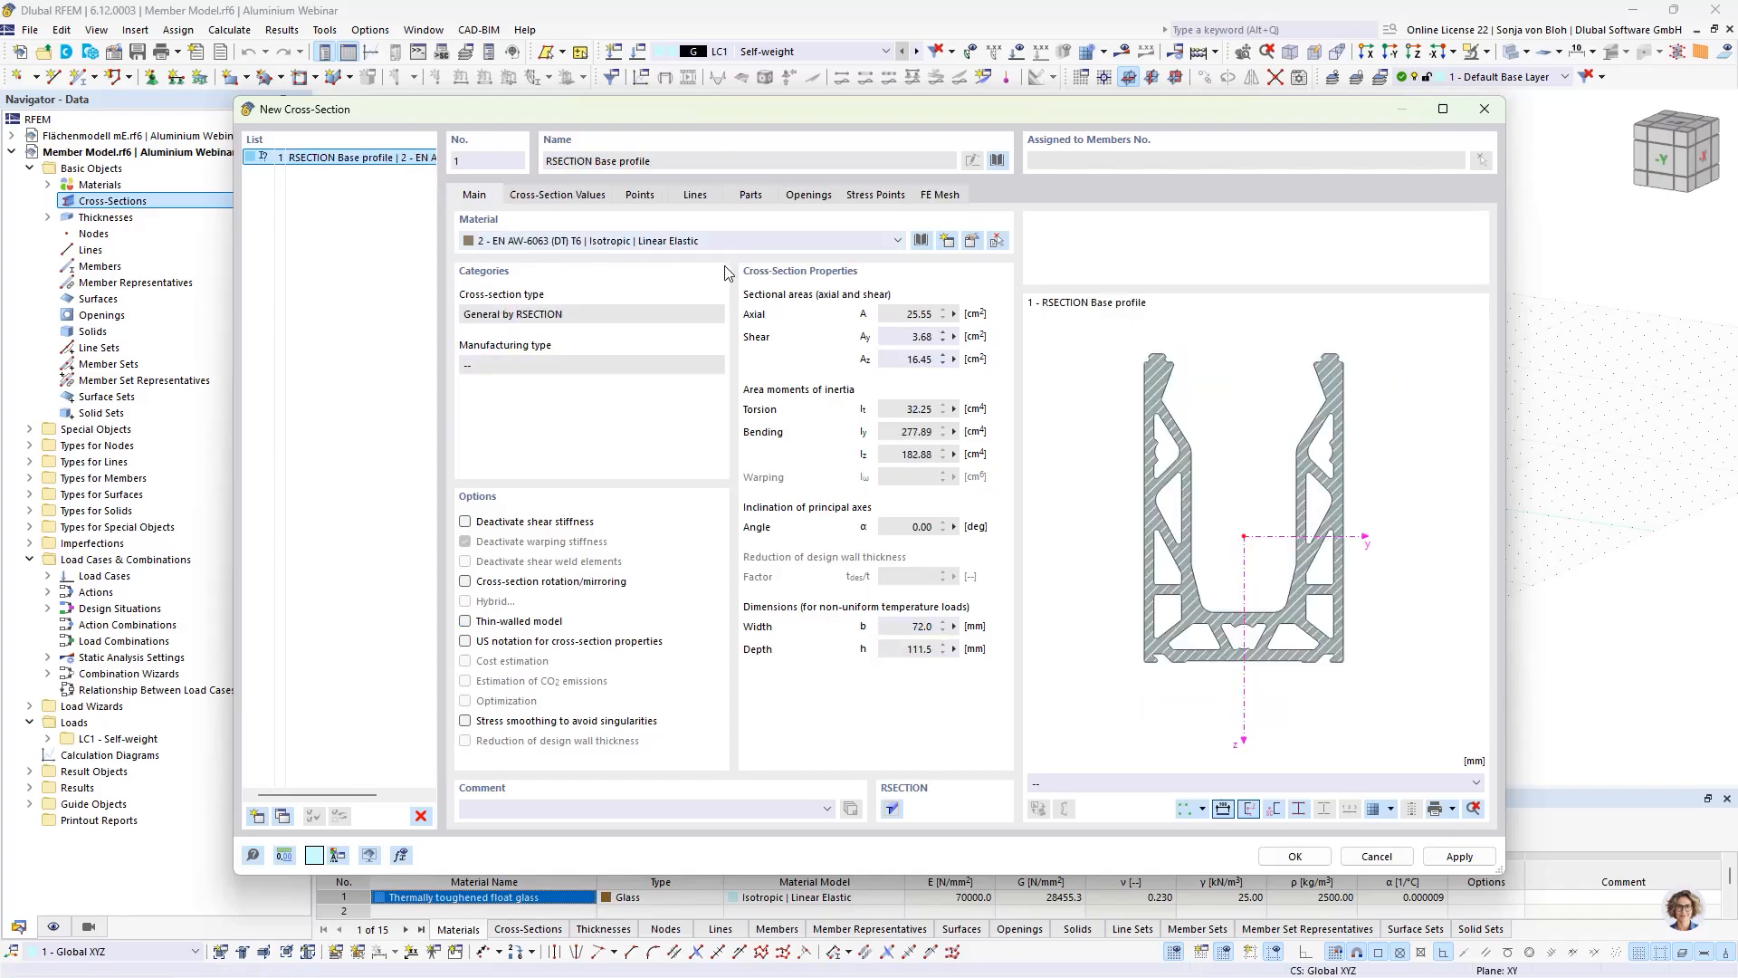
pyautogui.click(1292, 856)
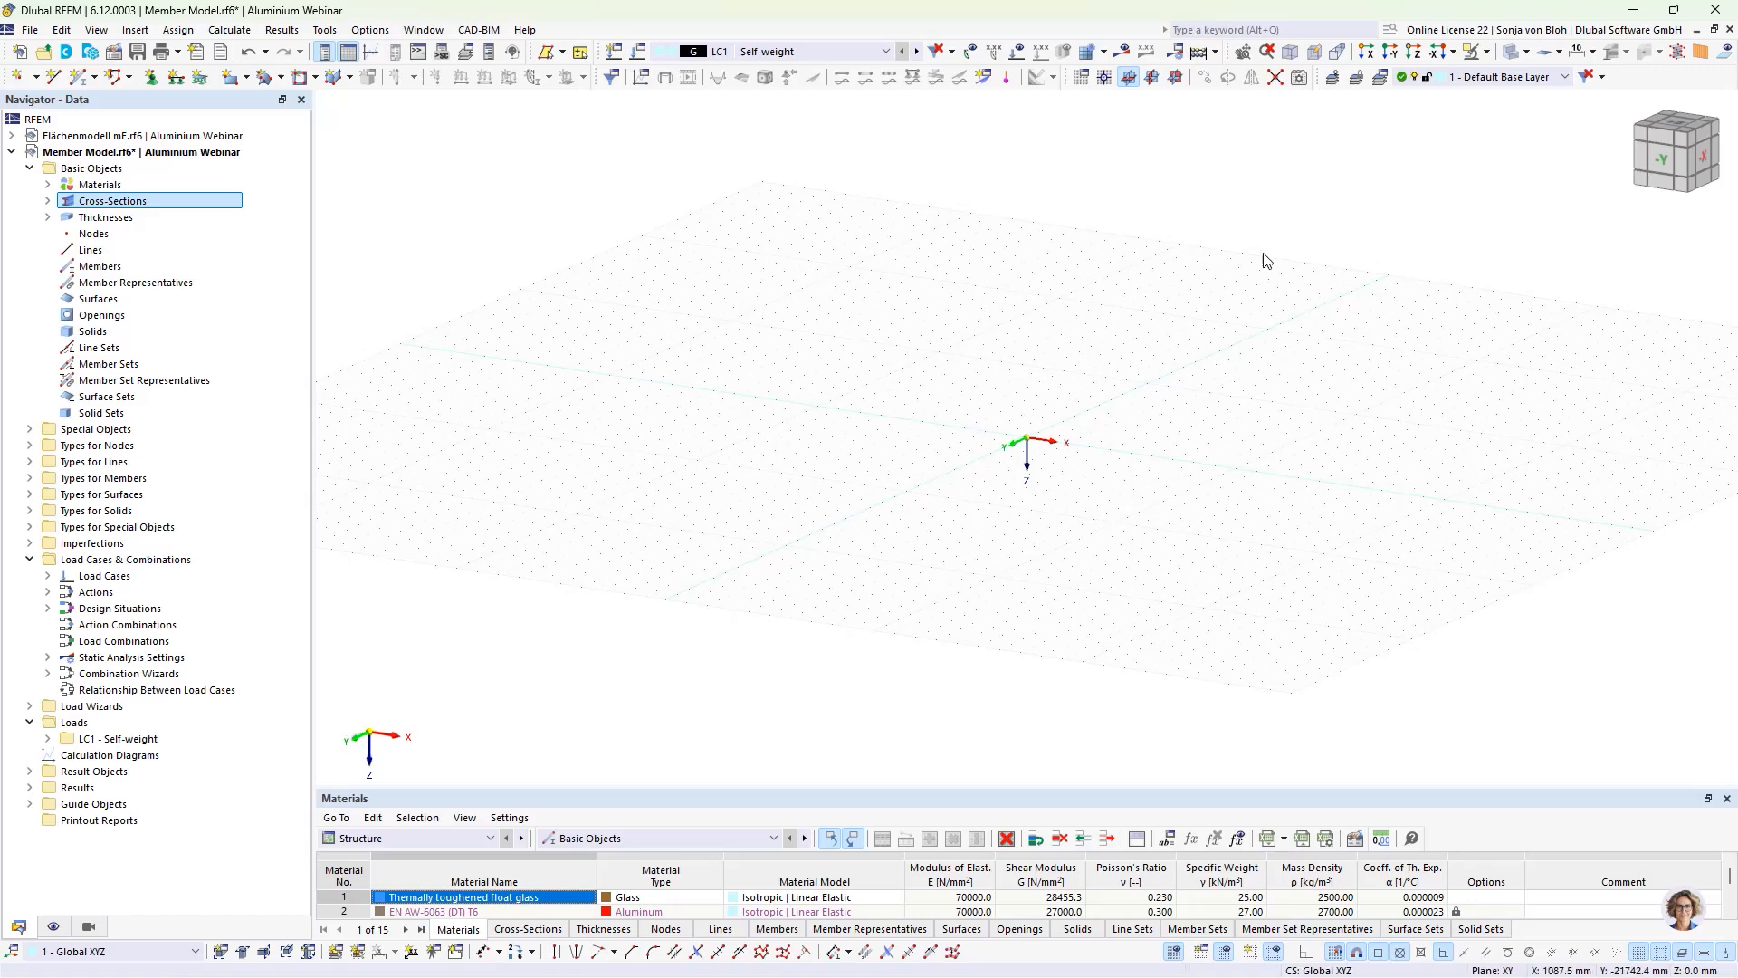
# Step: Set the work plane to XZ with a reverse Y view and define a new general beam member using the RSECTION Base profile
pyautogui.click(1175, 78)
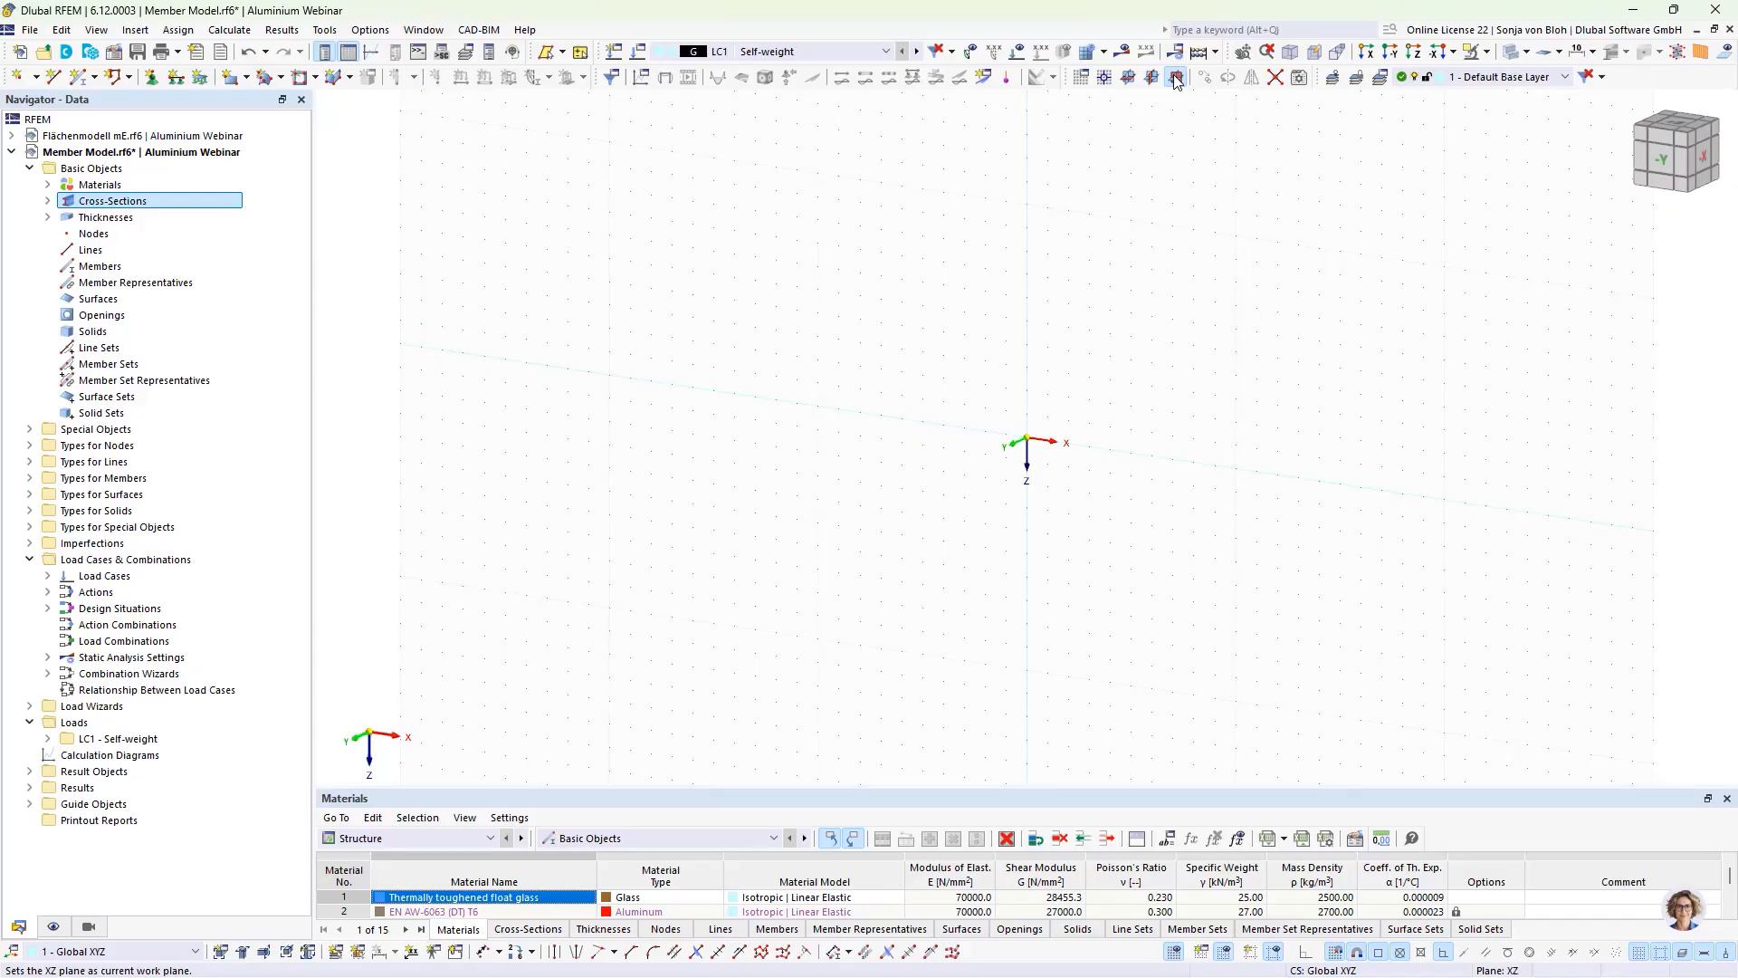
pyautogui.click(1394, 54)
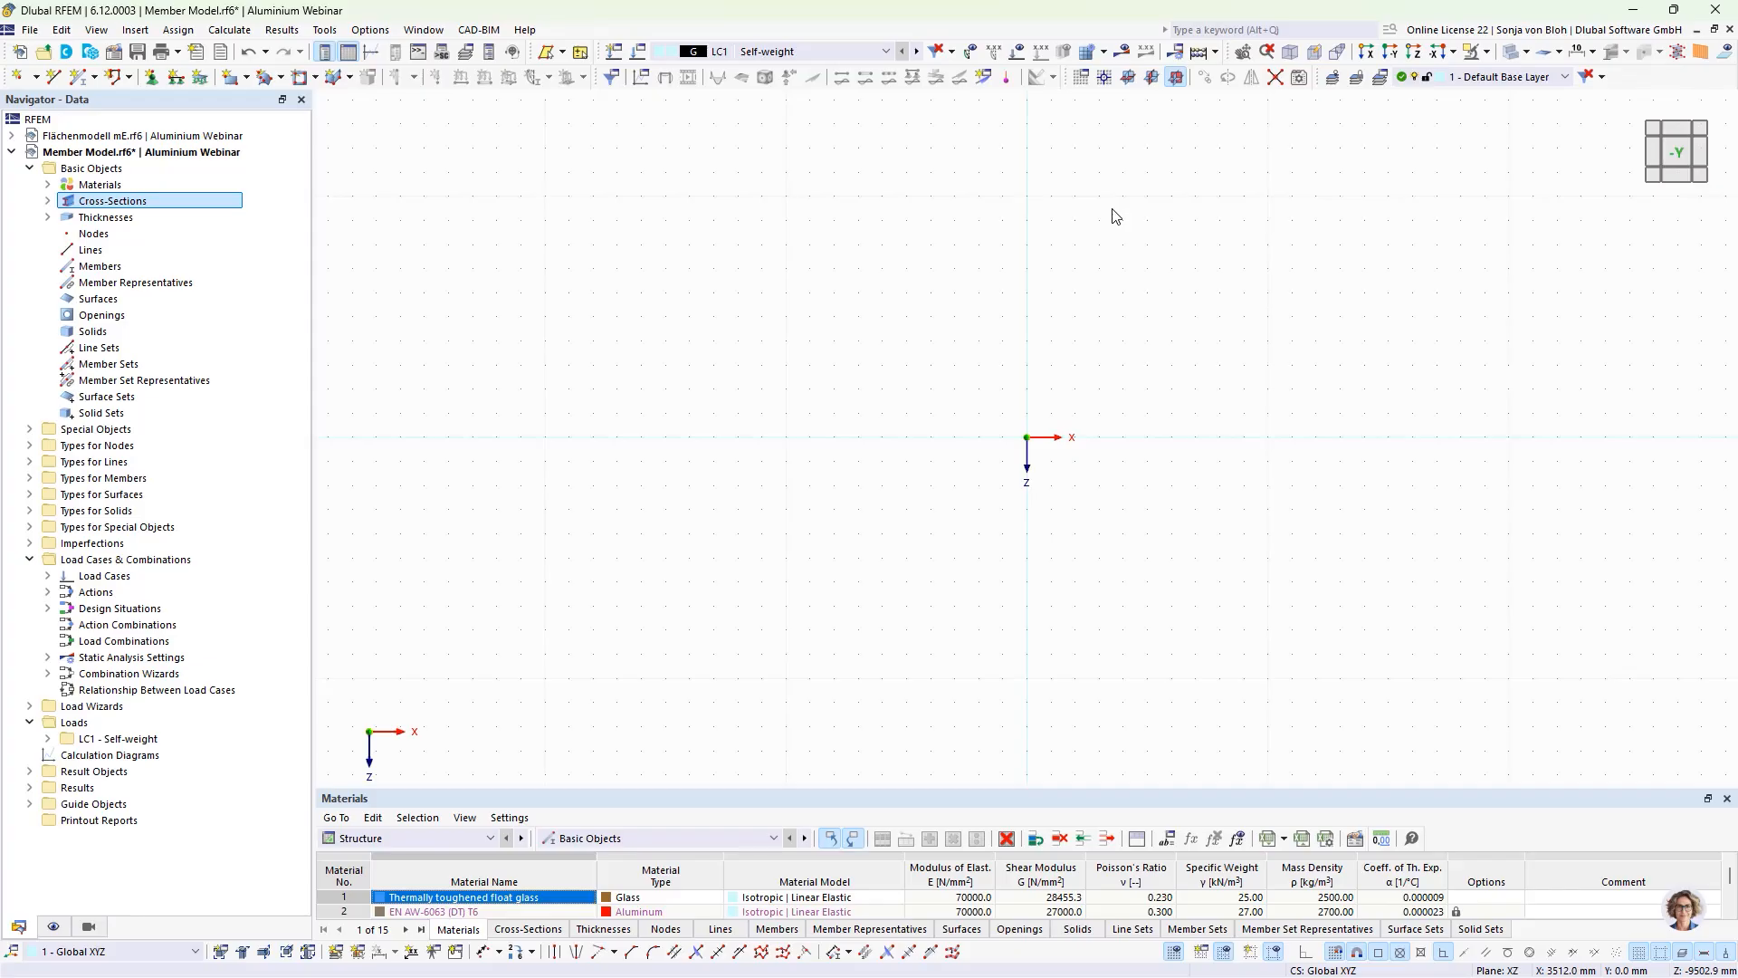
pyautogui.click(95, 82)
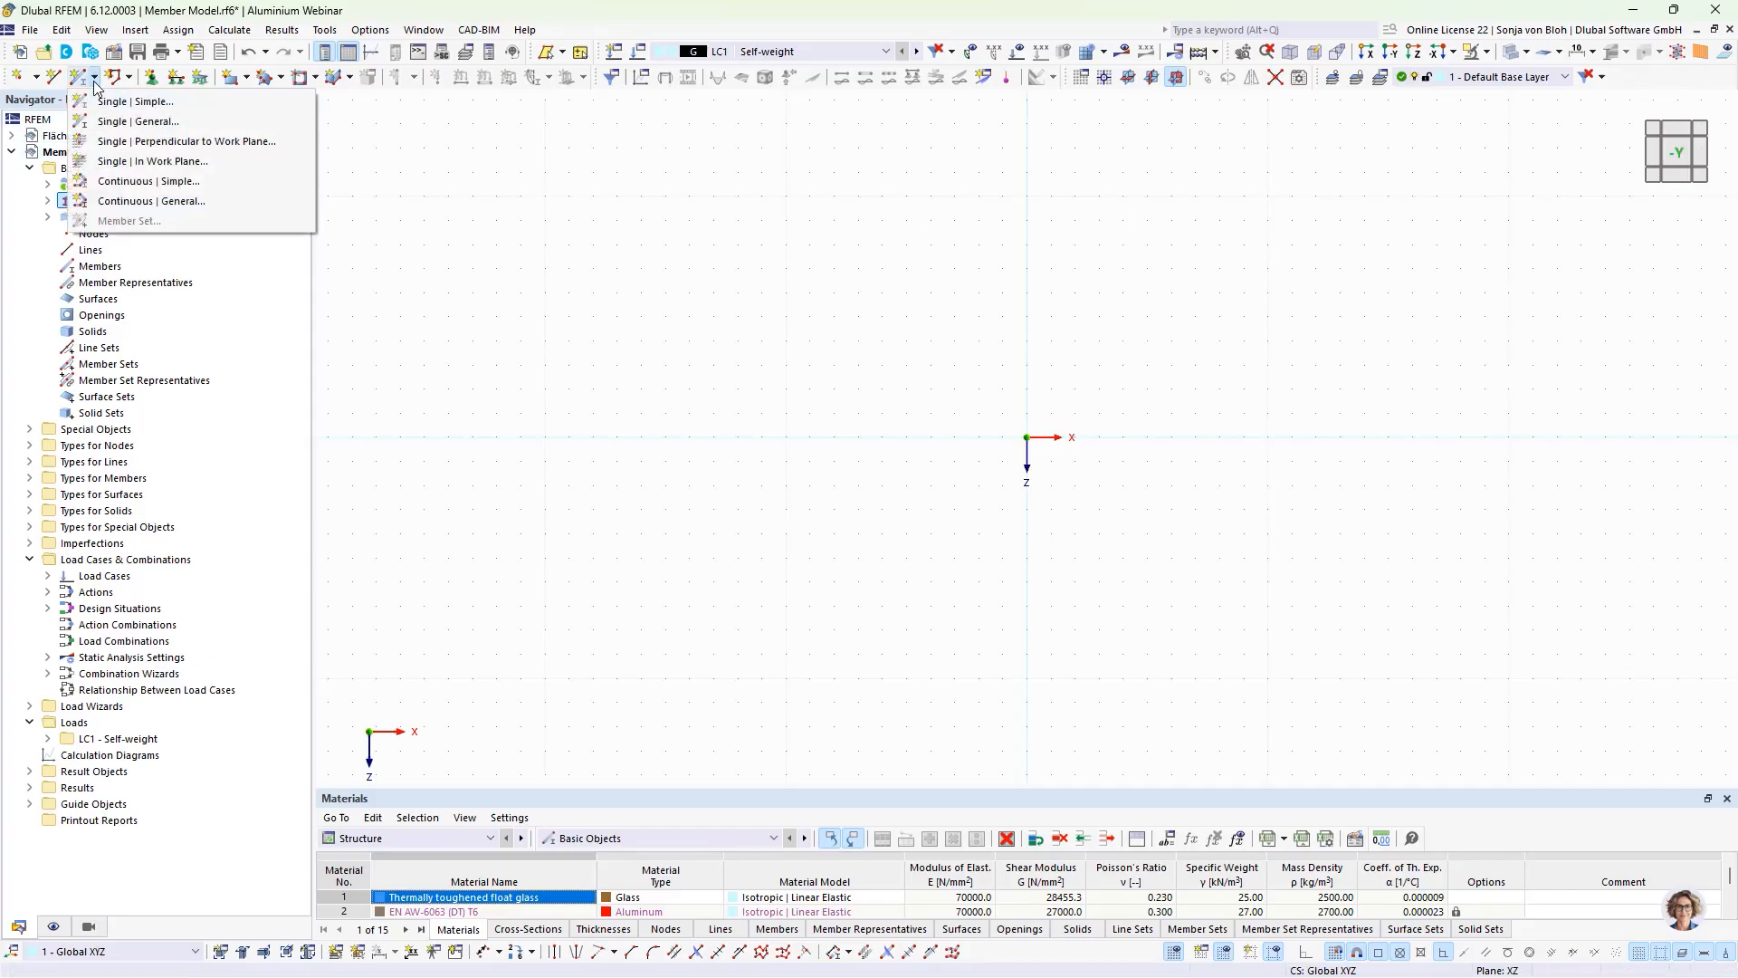
pyautogui.click(157, 120)
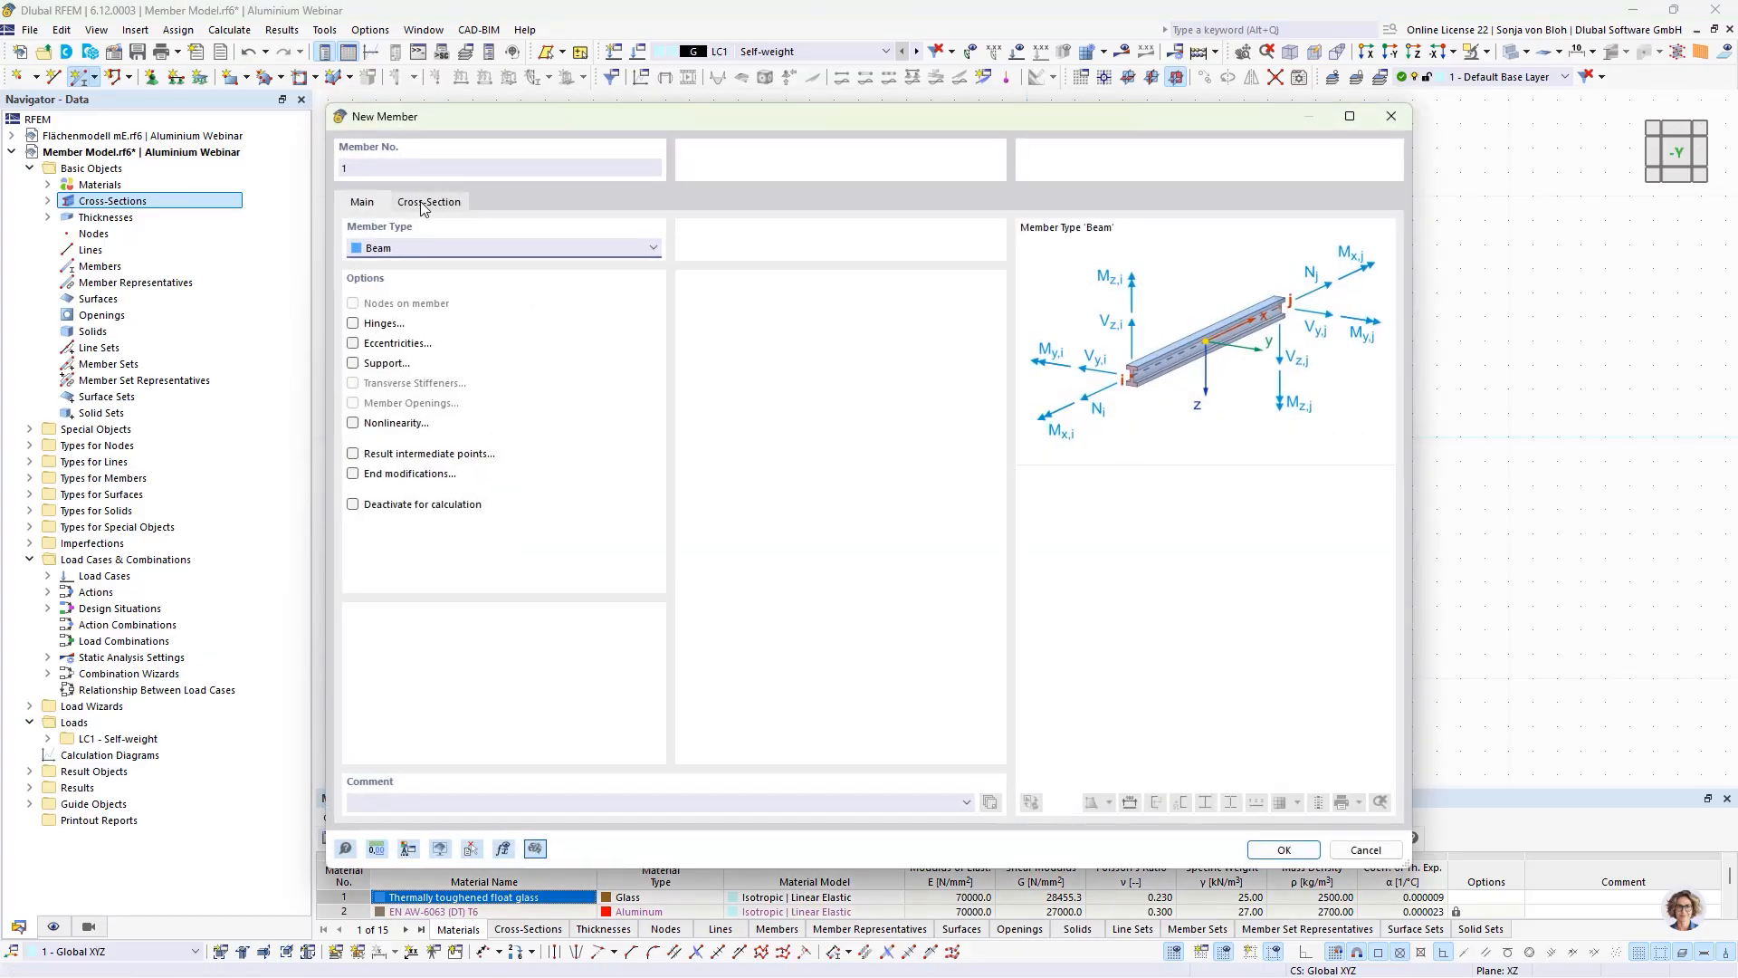
pyautogui.click(425, 202)
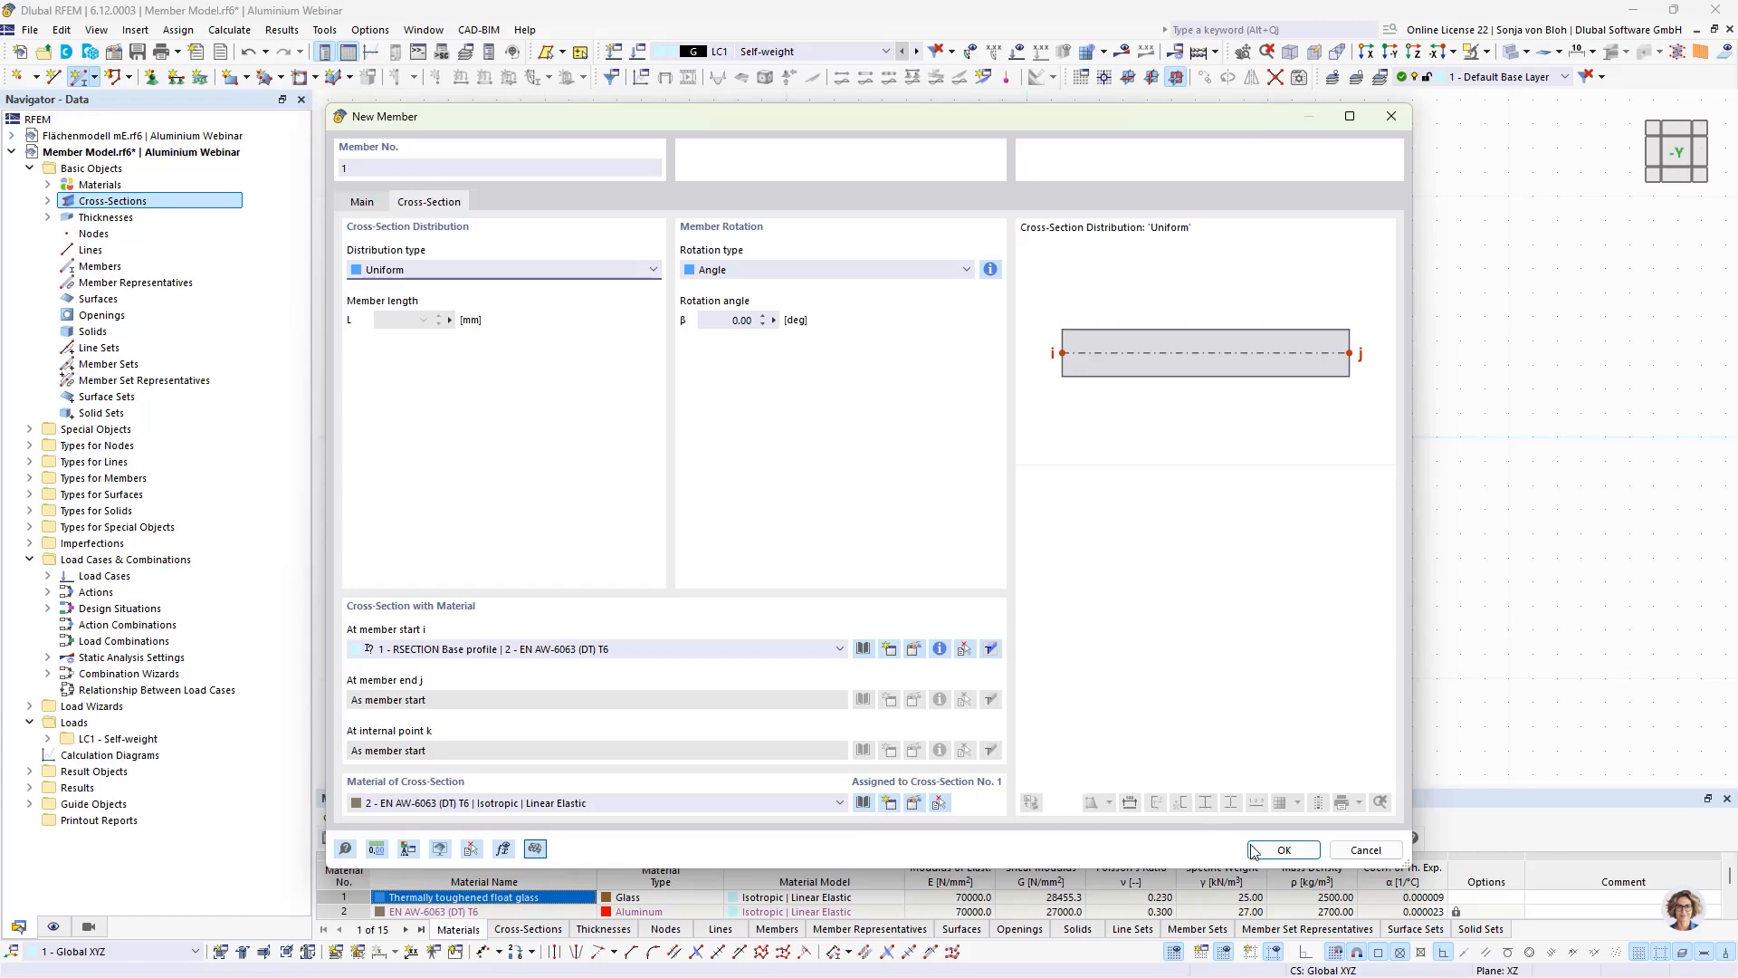
pyautogui.click(1283, 849)
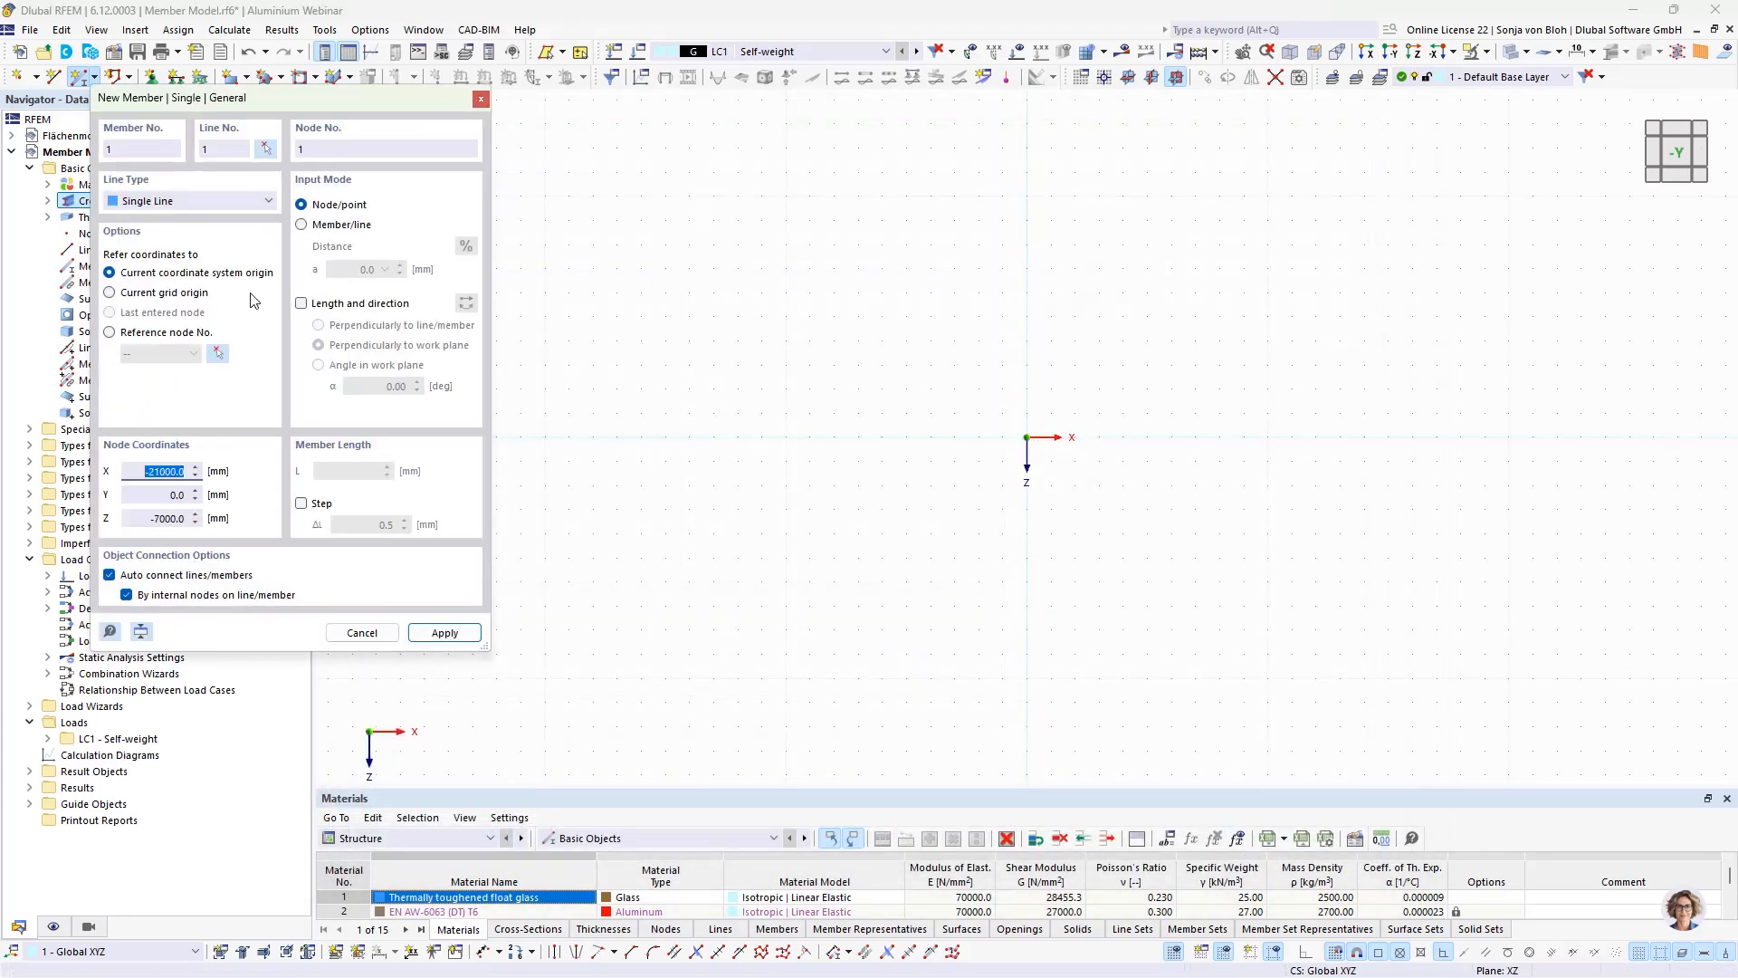
# Step: Place the member from the origin by length and direction, with a 90° angle in the work plane and a length of 1200 mm
pyautogui.click(301, 304)
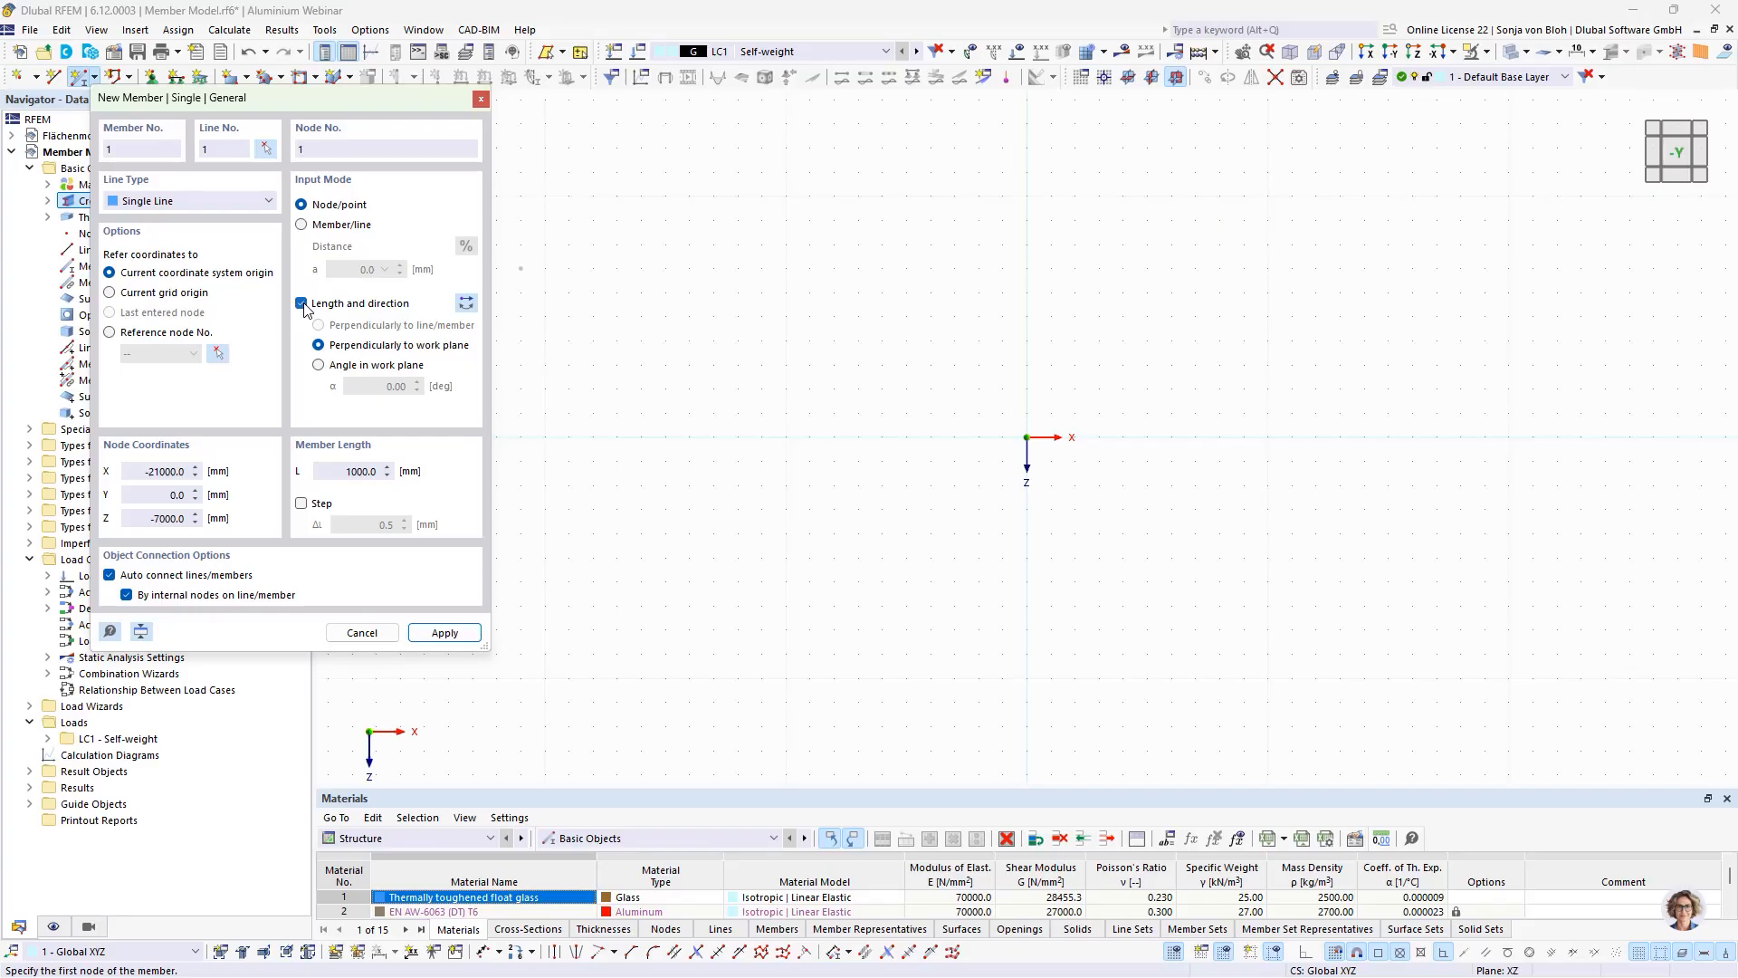
pyautogui.click(318, 365)
pyautogui.write('90')
pyautogui.click(359, 472)
pyautogui.write('1200')
pyautogui.click(1028, 439)
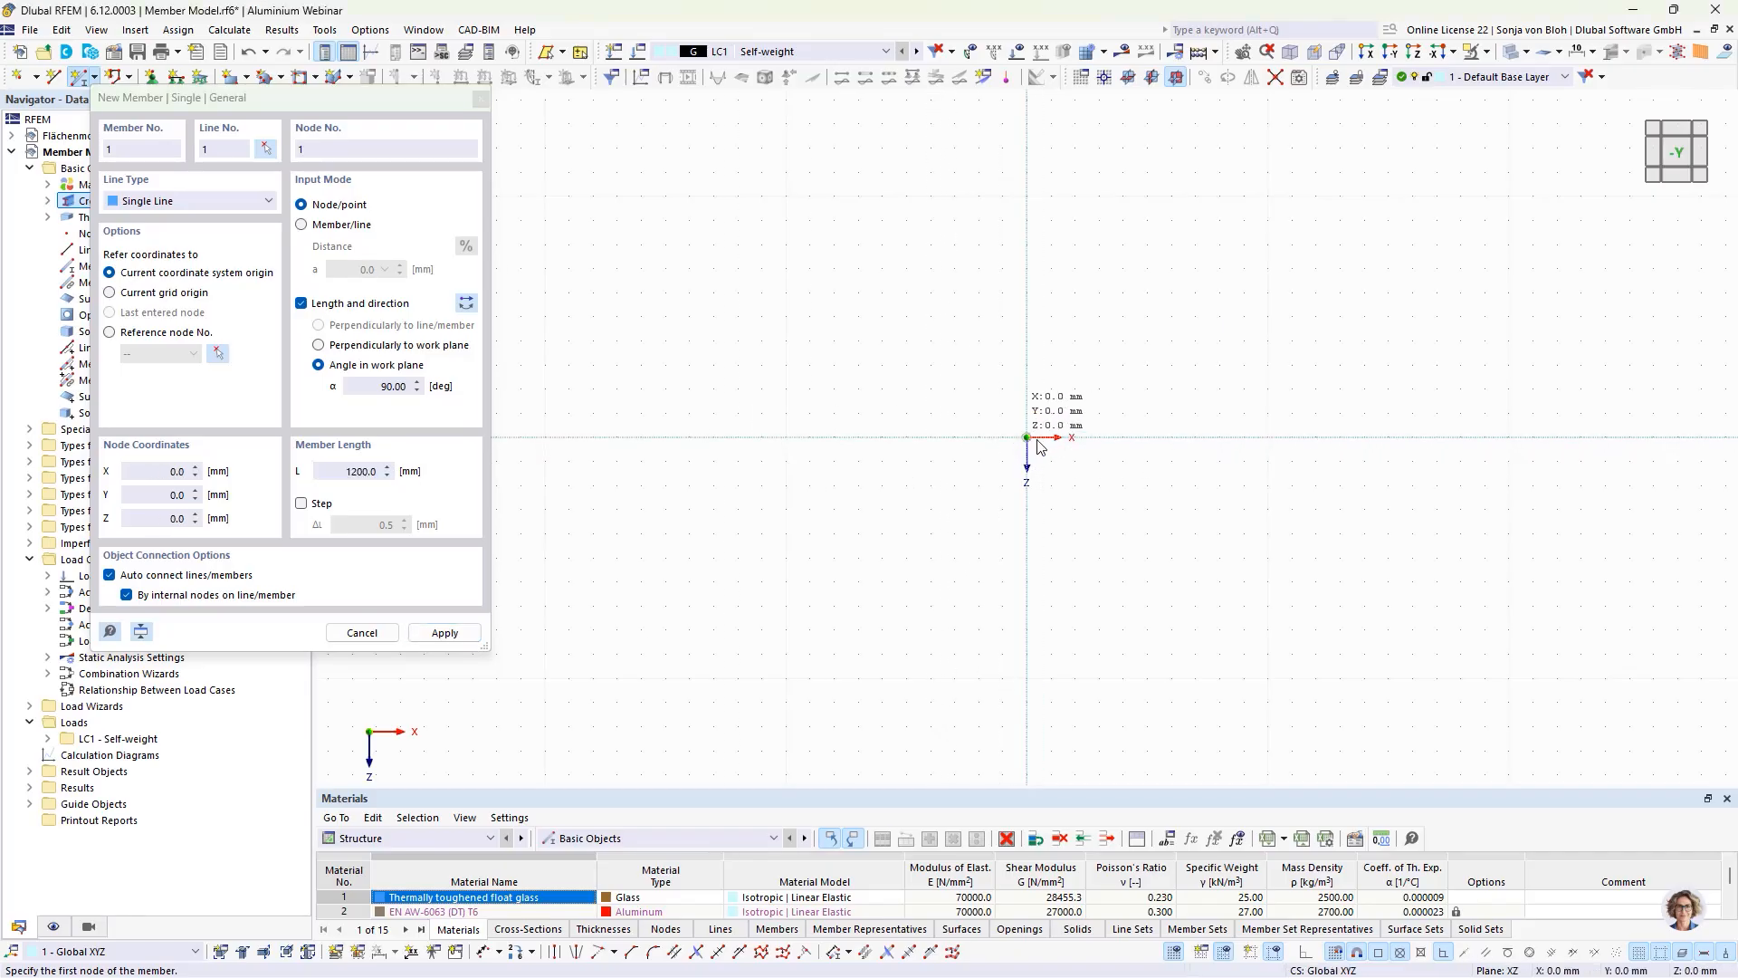
pyautogui.press('Escape')
# Step: Set up a one-step copy of the member's line with a displacement of -900 mm in Z
pyautogui.scroll(5, 1071, 450)
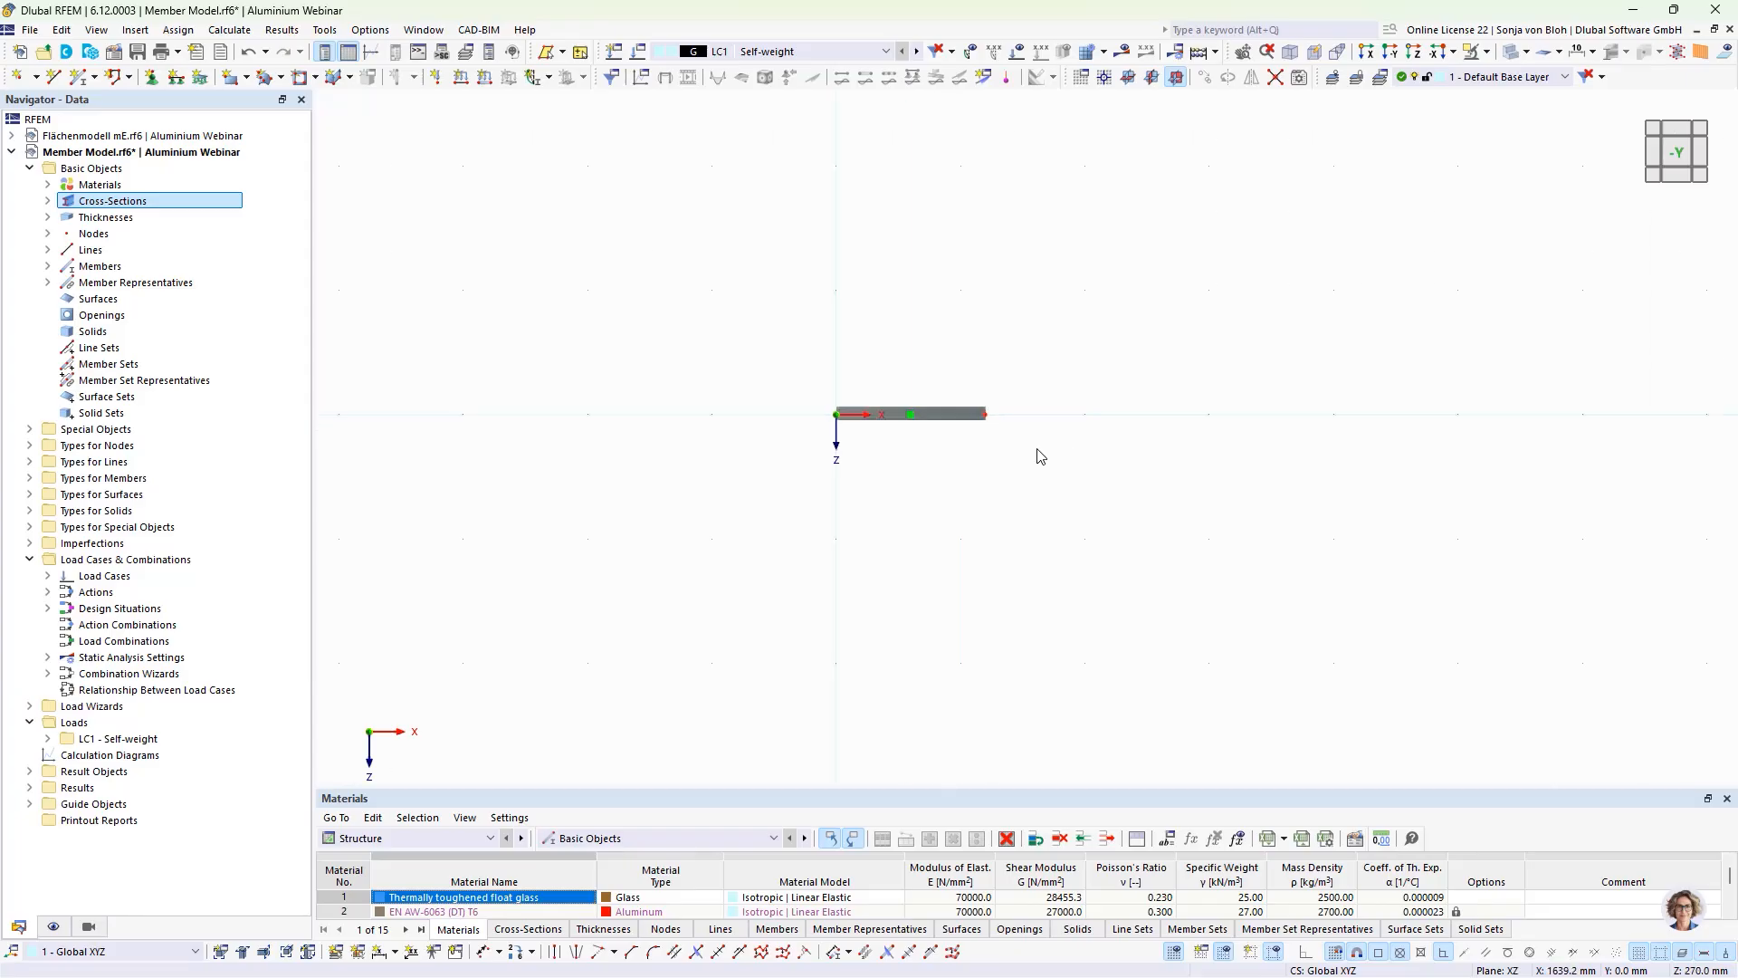
pyautogui.moveTo(942, 411); pyautogui.dragTo(952, 523, button='middle')
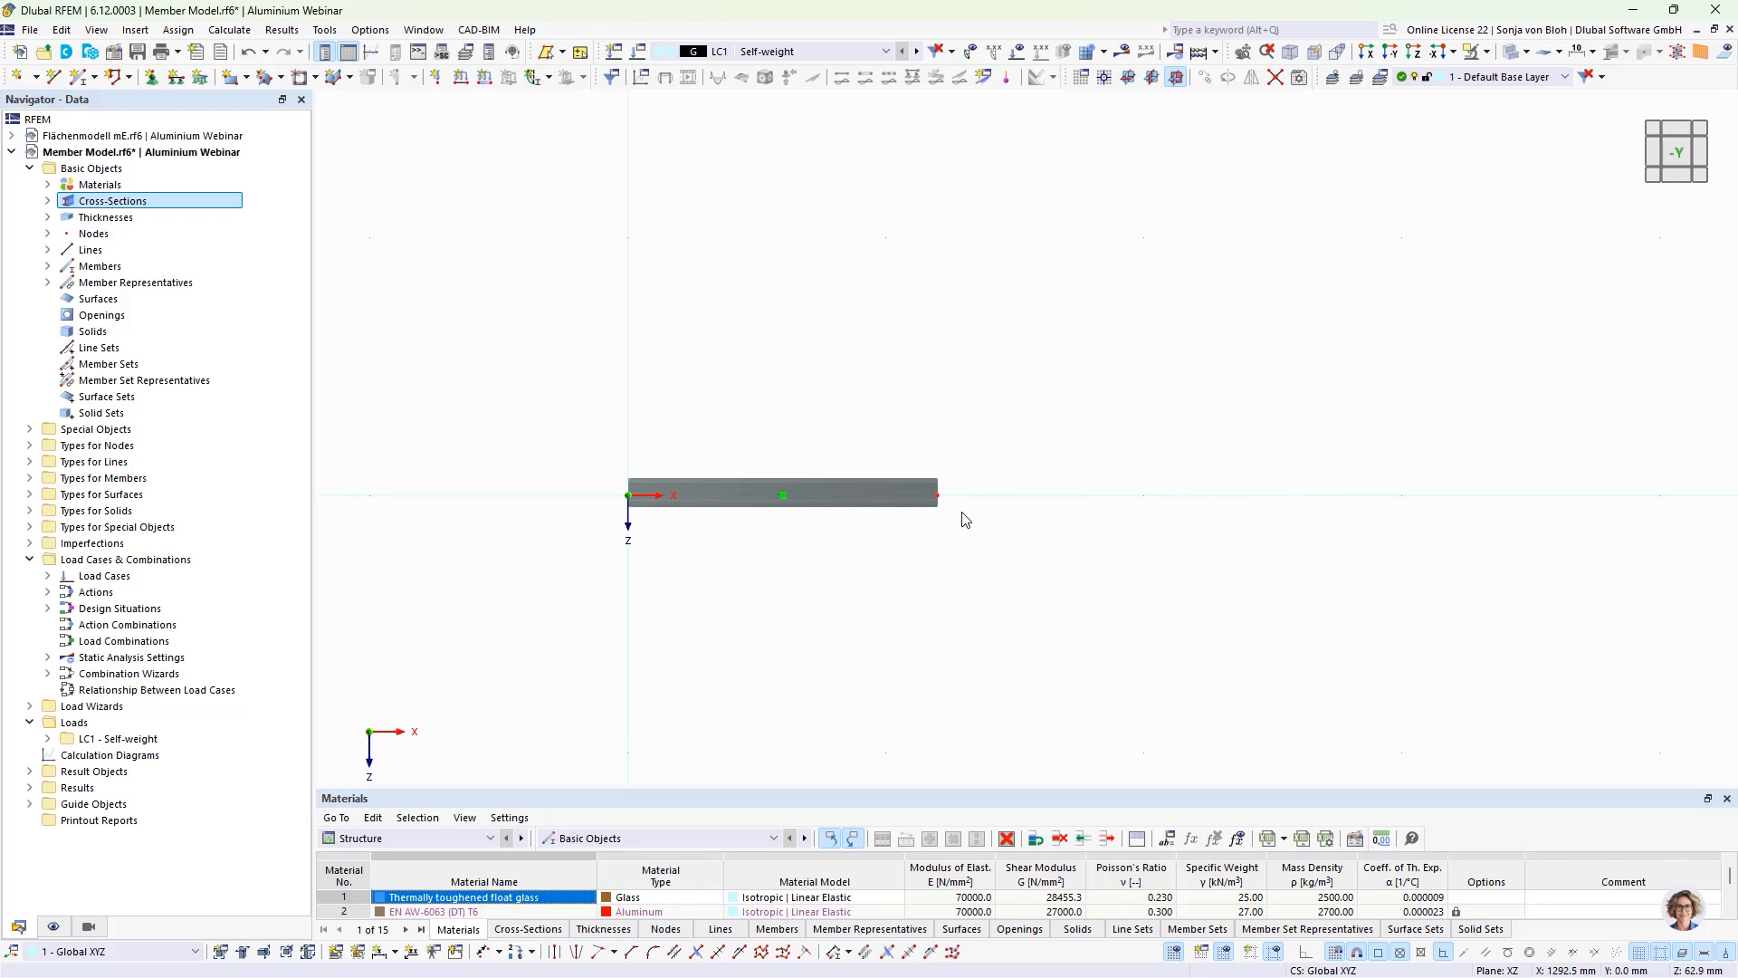
pyautogui.click(47, 250)
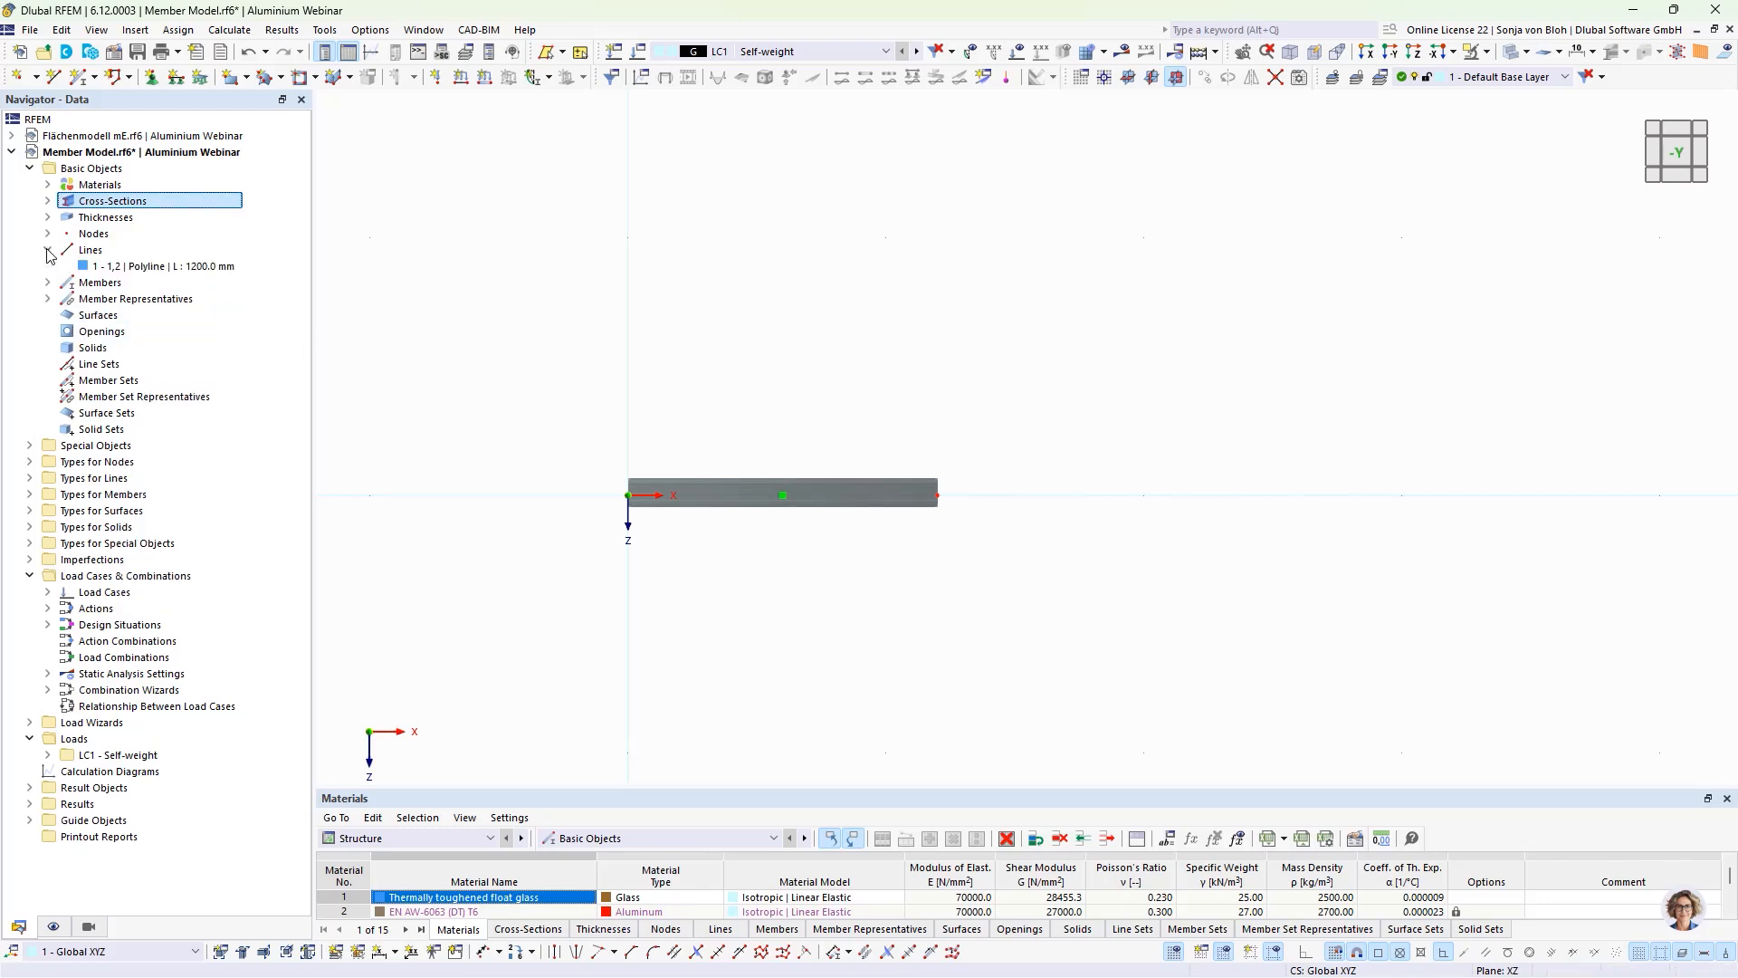
pyautogui.click(107, 266)
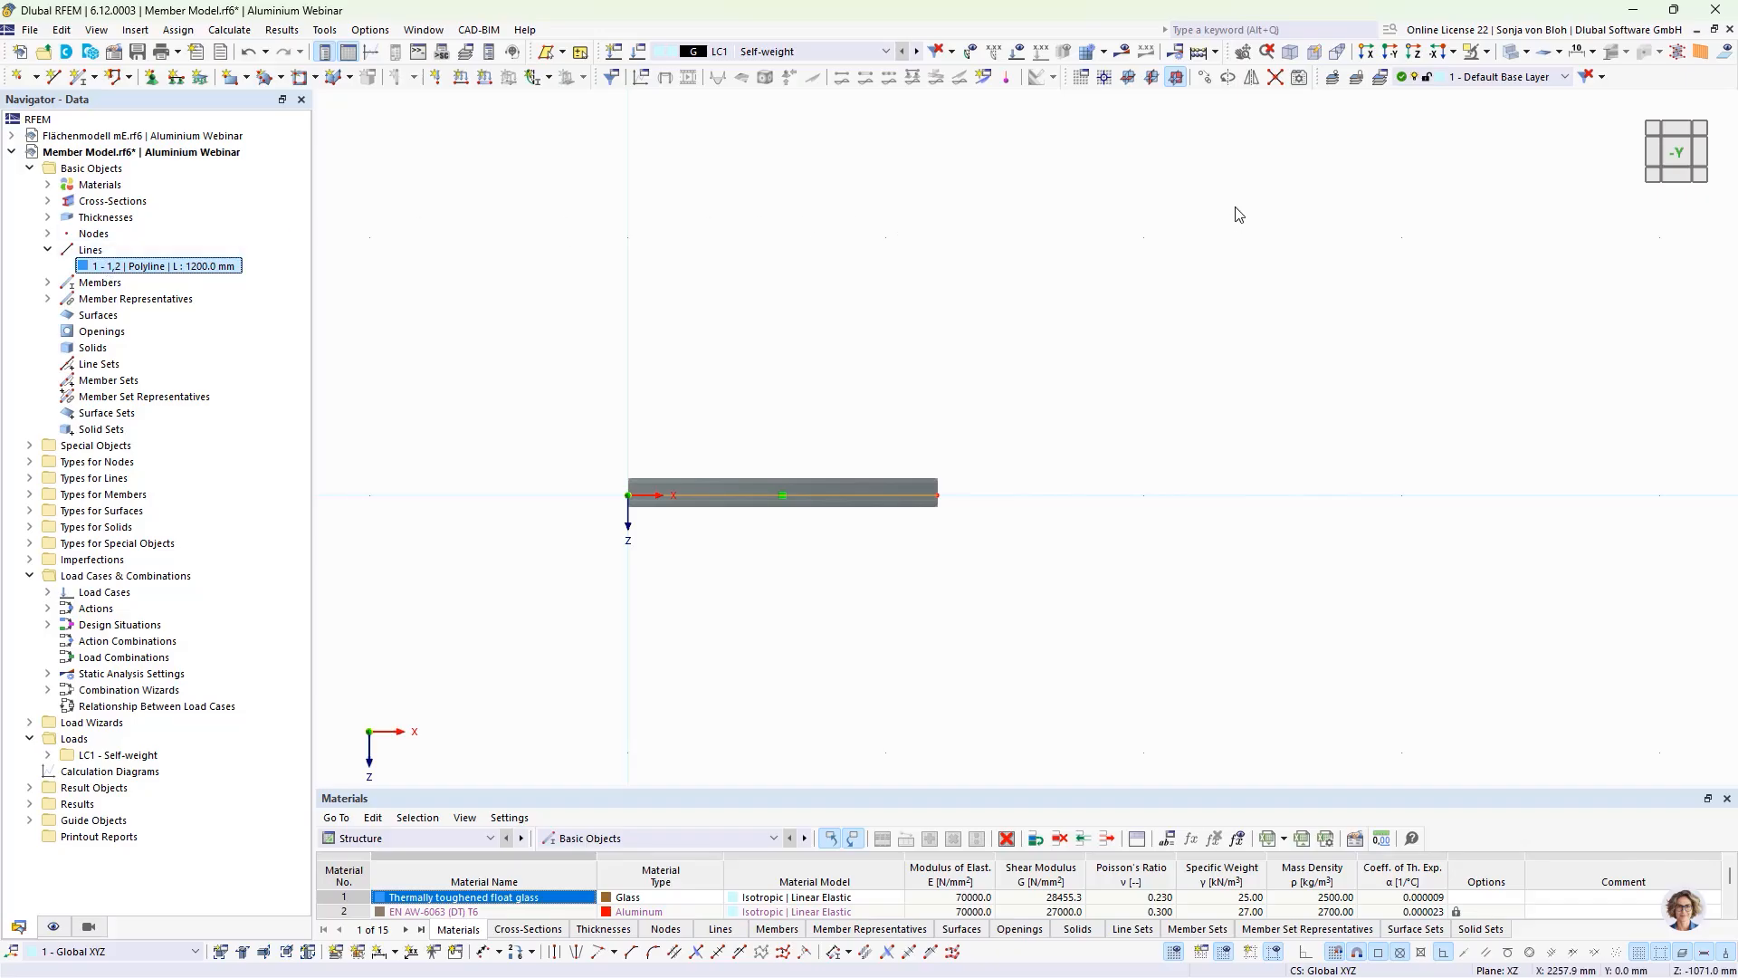
pyautogui.click(1205, 77)
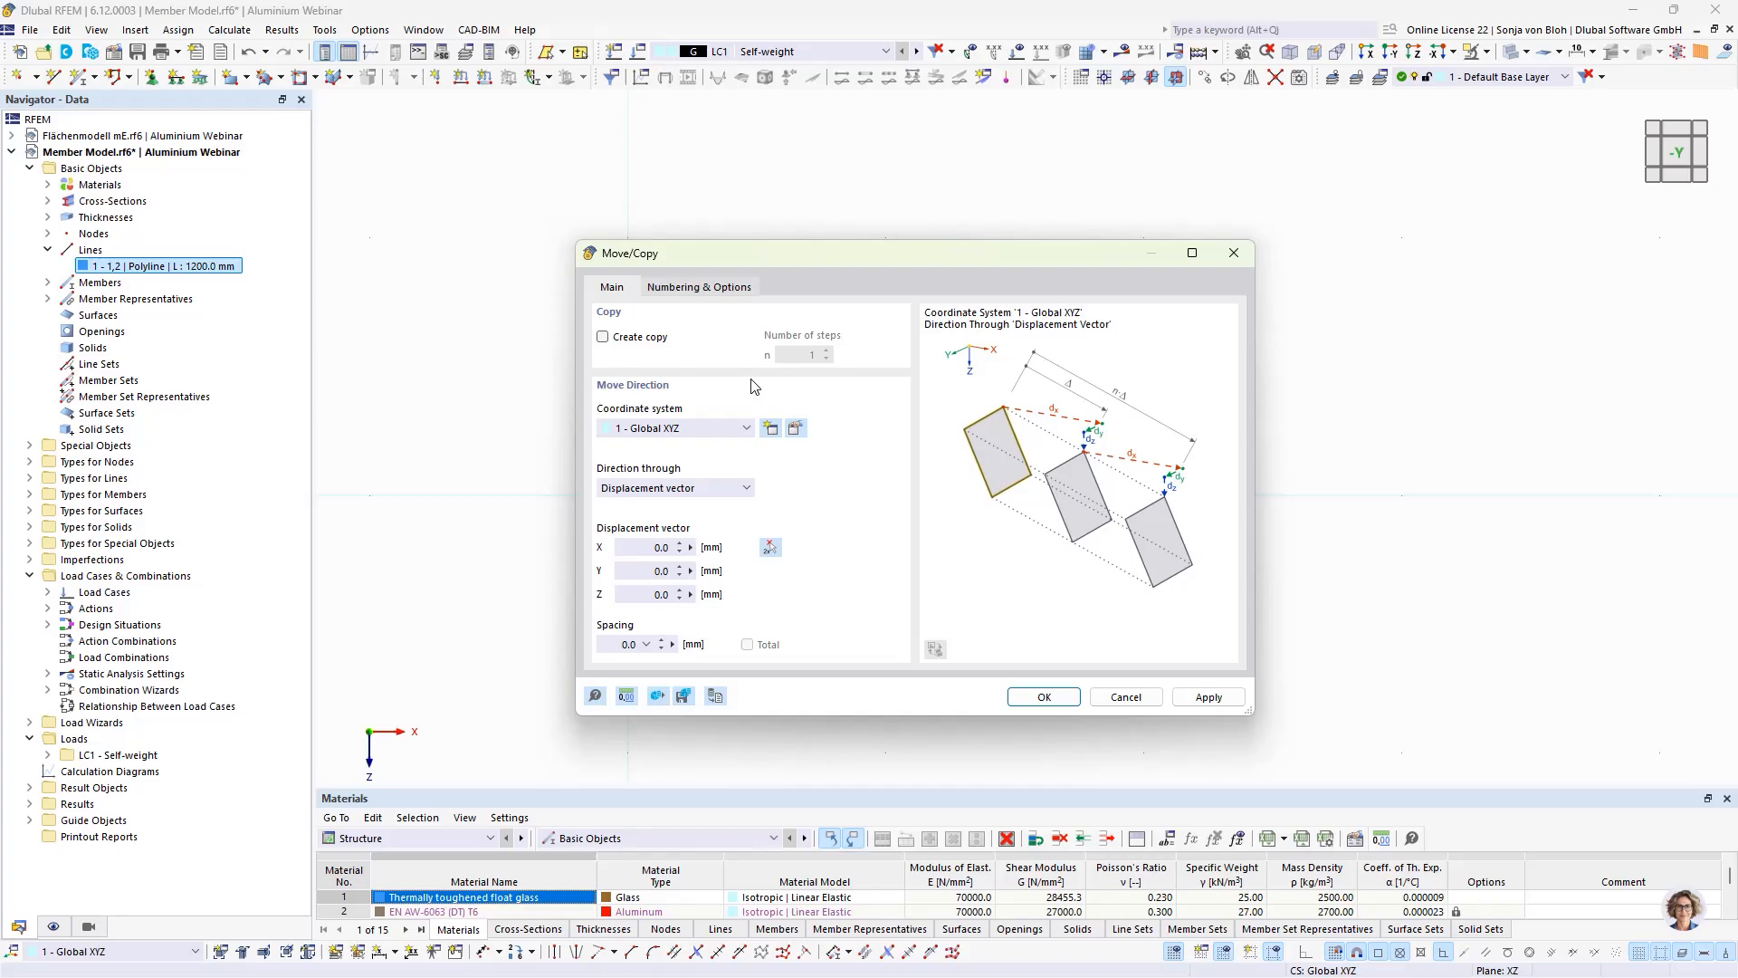
pyautogui.click(602, 337)
pyautogui.click(687, 595)
pyautogui.write('-900')
# Step: Link the copied lines with a standard plane surface of 21.5 mm thermally toughened float glass and carry out the copy
pyautogui.click(707, 288)
pyautogui.click(603, 517)
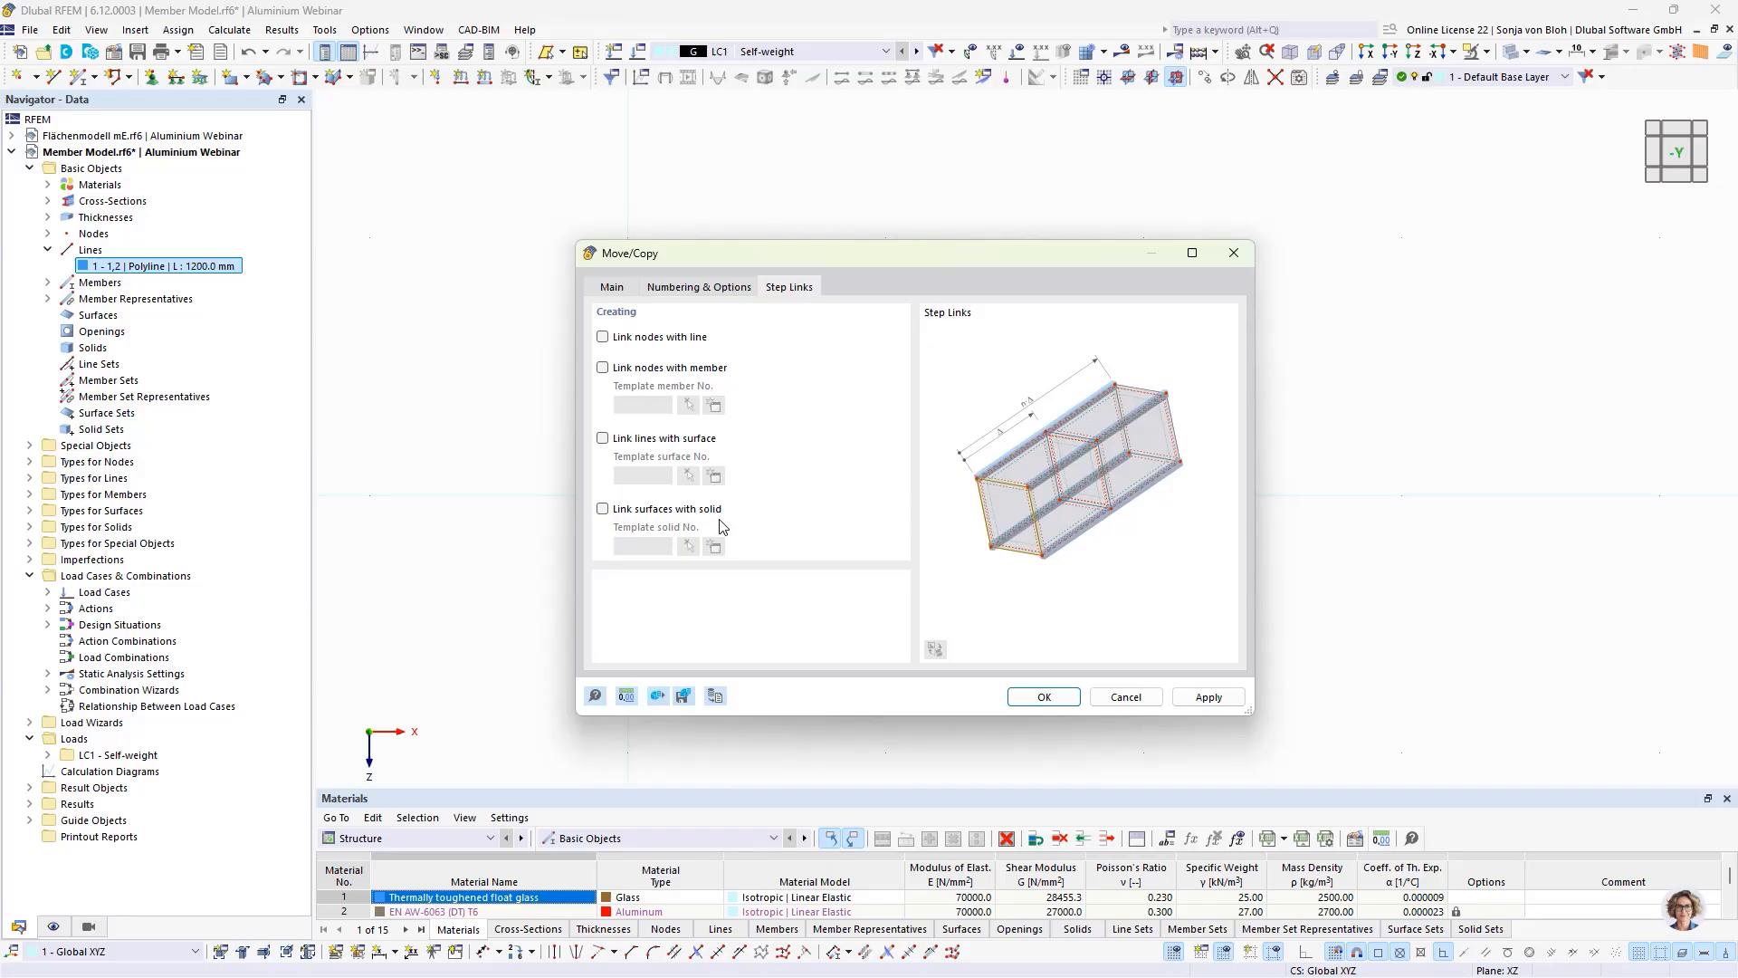
pyautogui.click(603, 438)
pyautogui.click(715, 476)
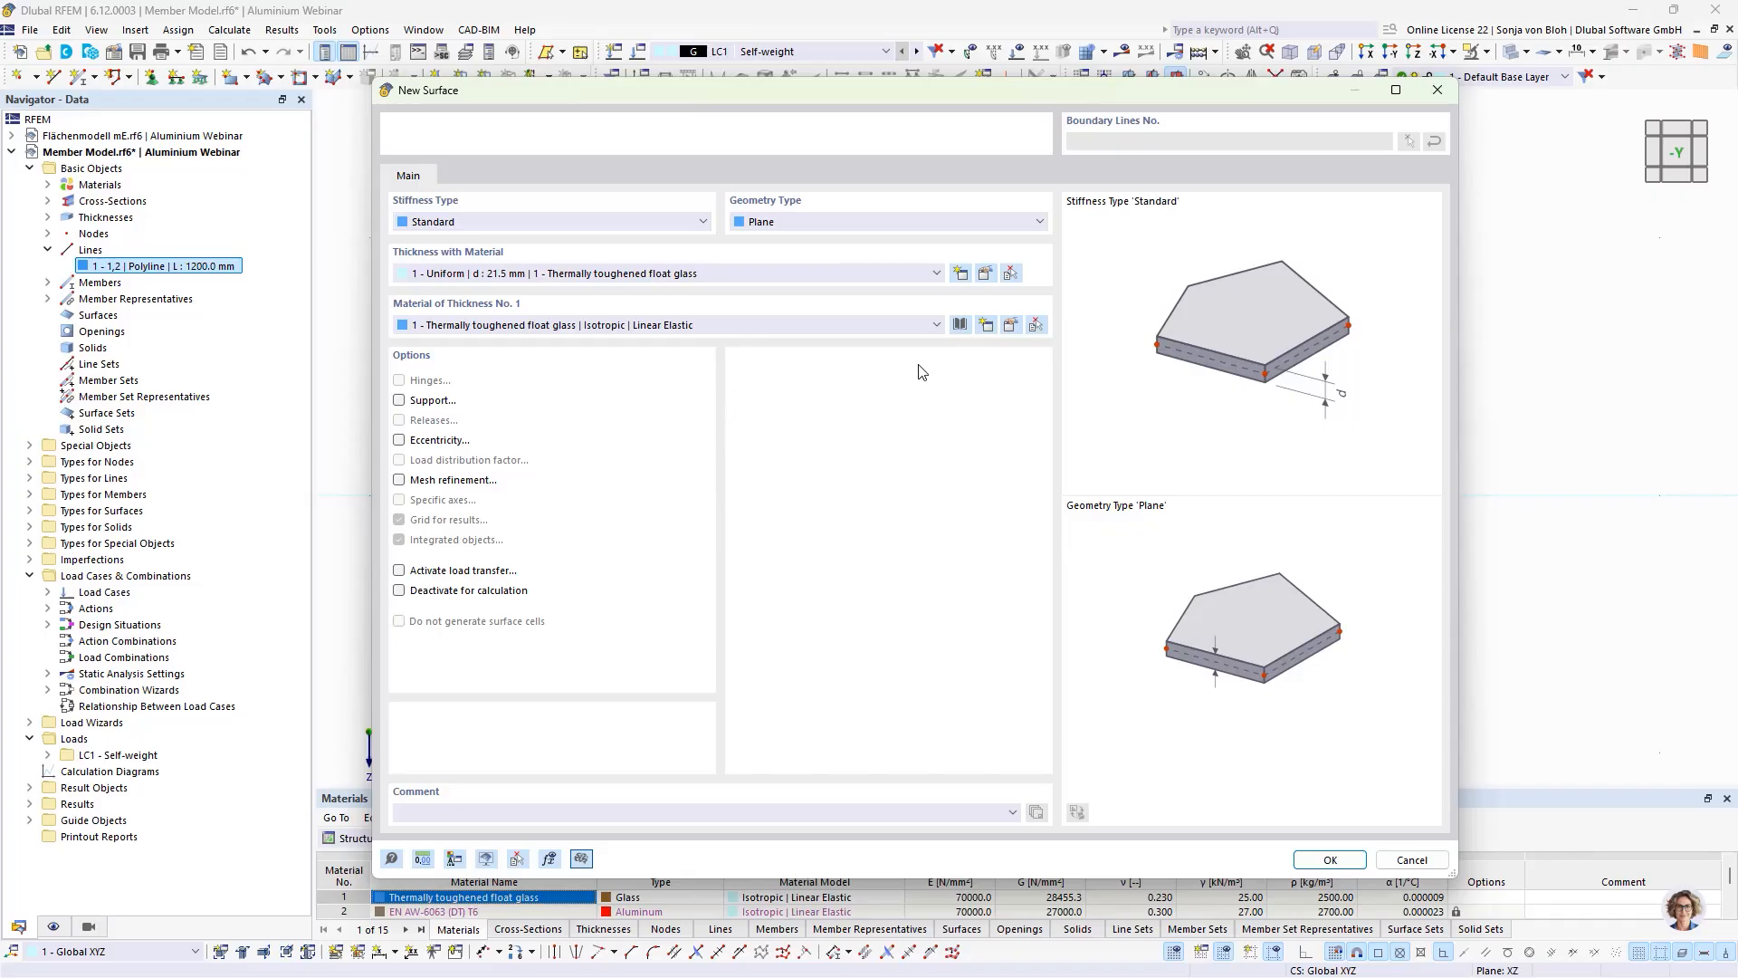
pyautogui.click(986, 274)
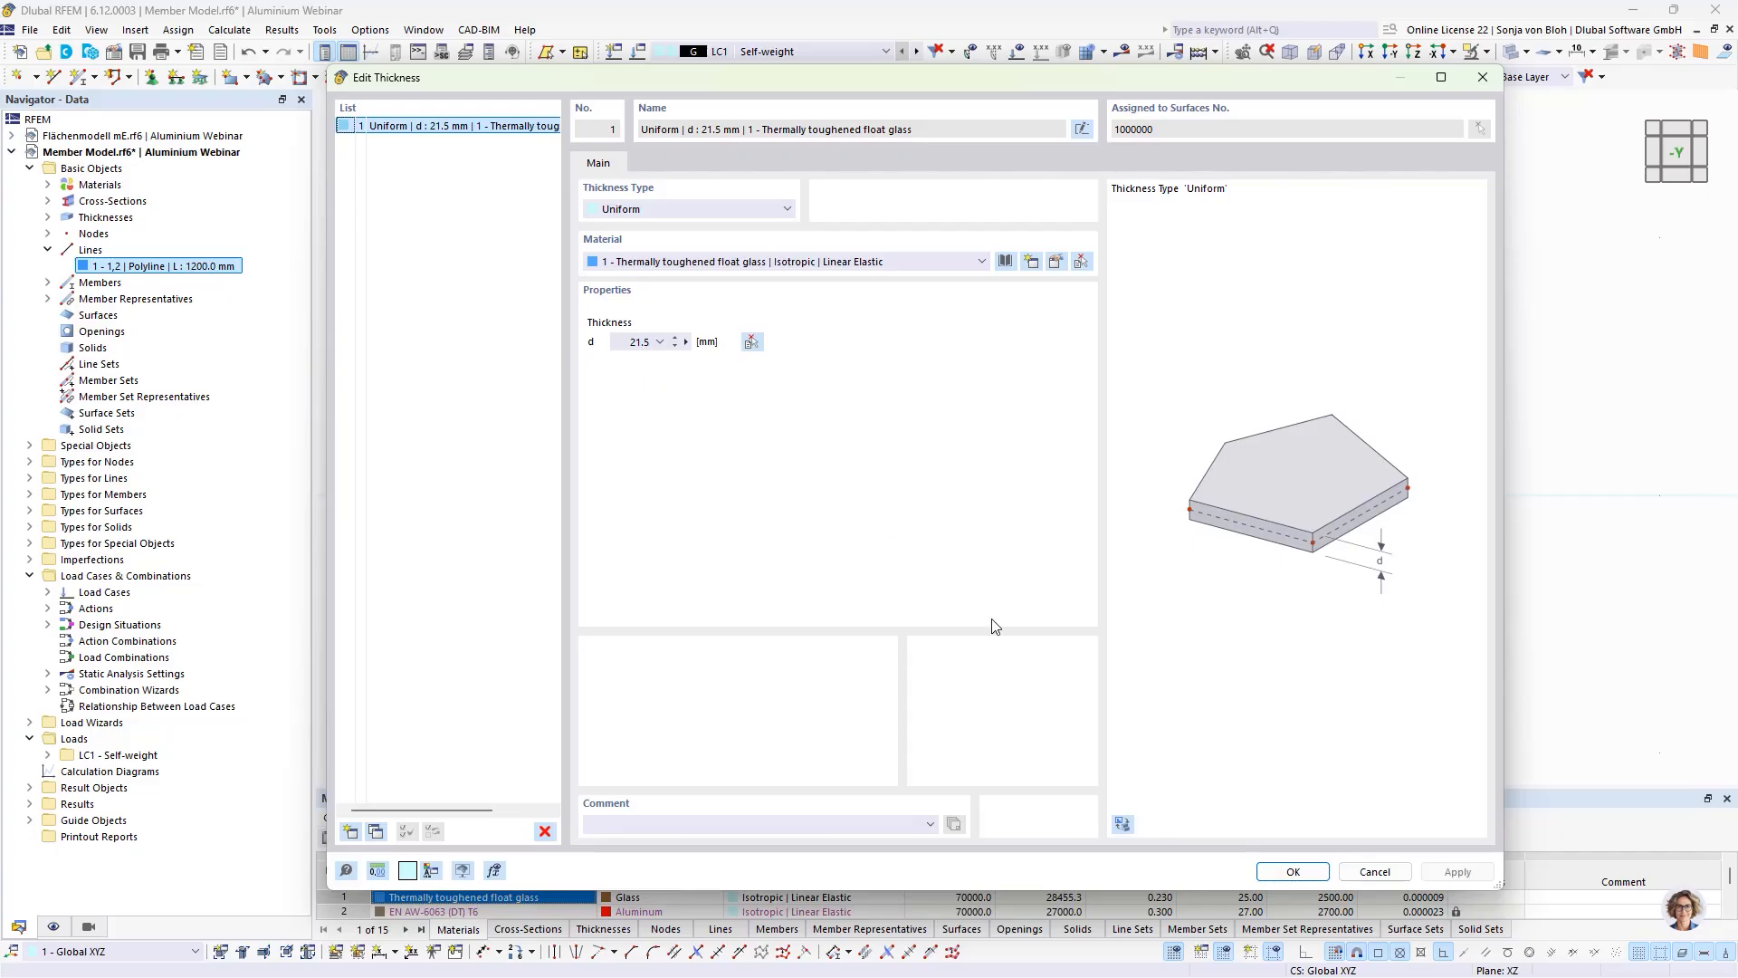
pyautogui.click(1280, 872)
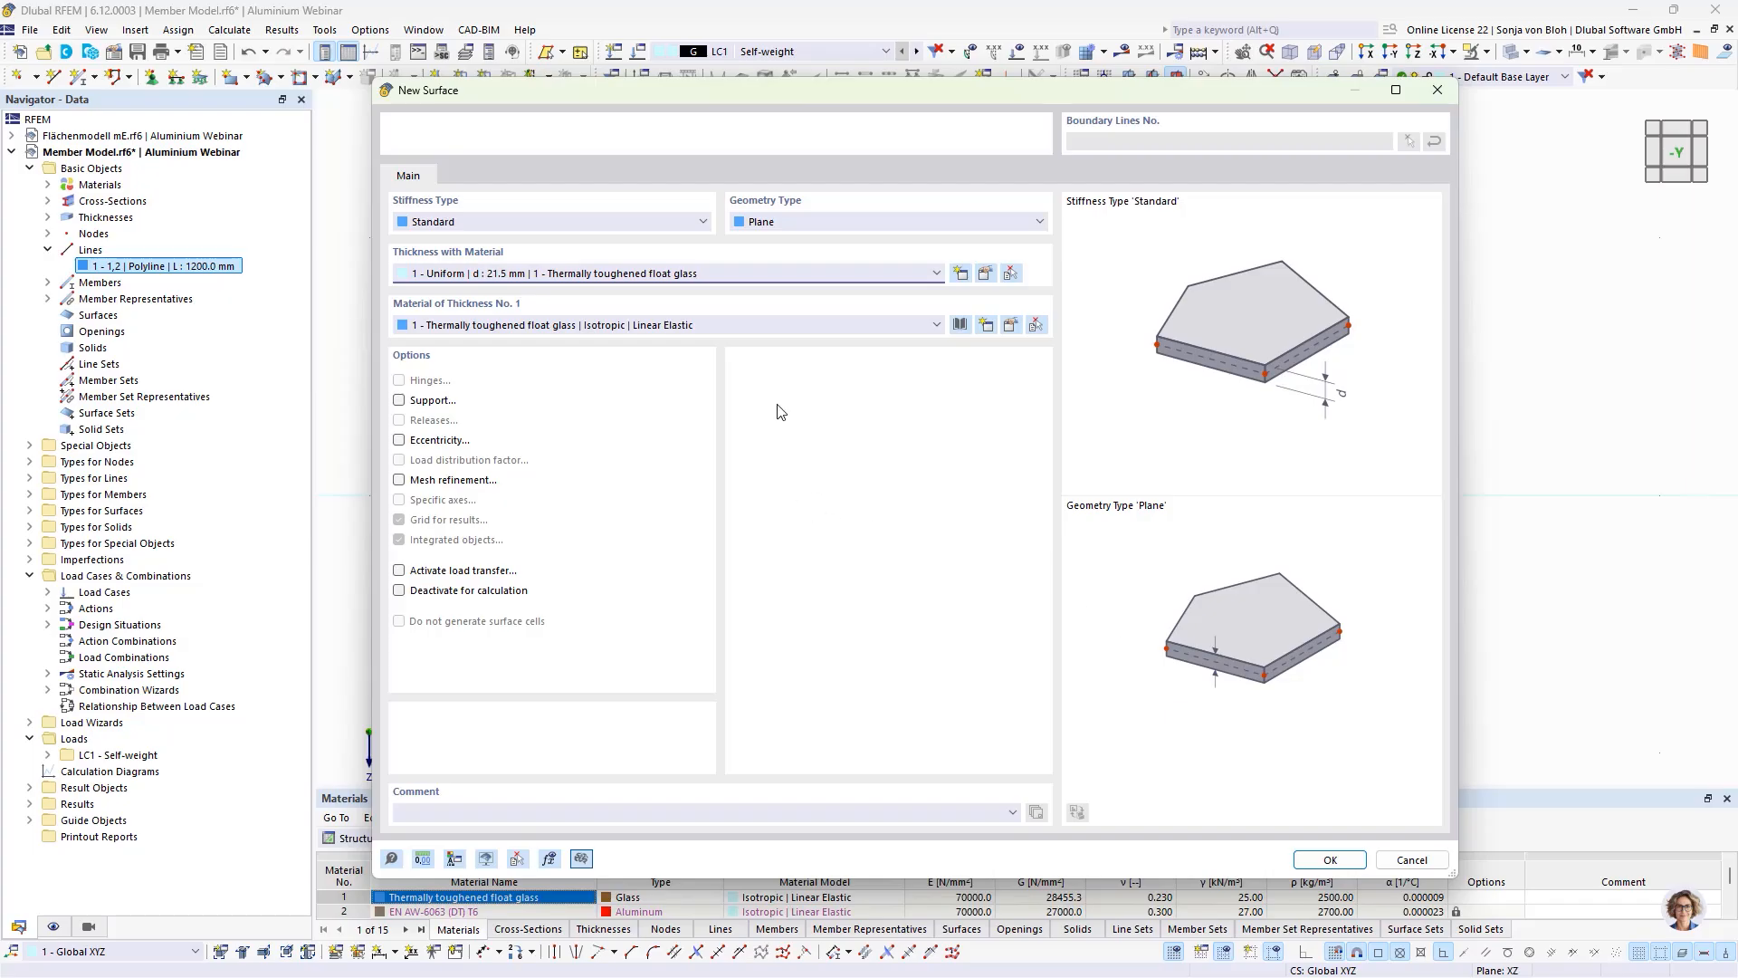
pyautogui.click(1330, 858)
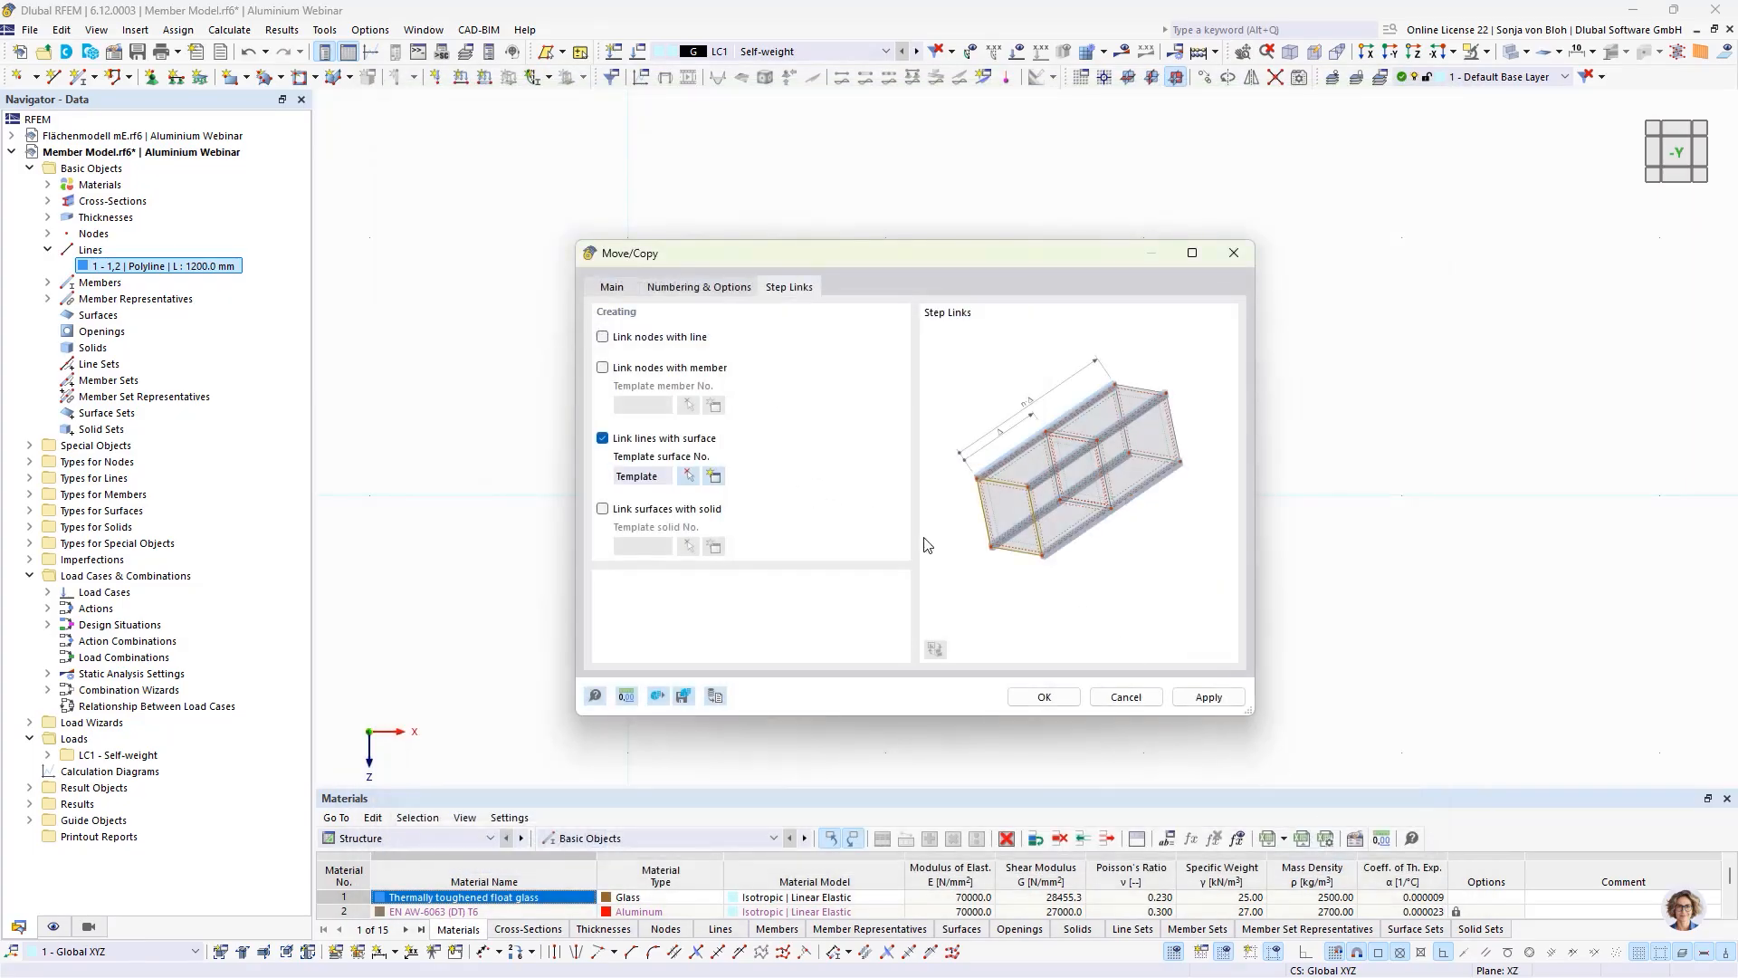
pyautogui.click(1027, 696)
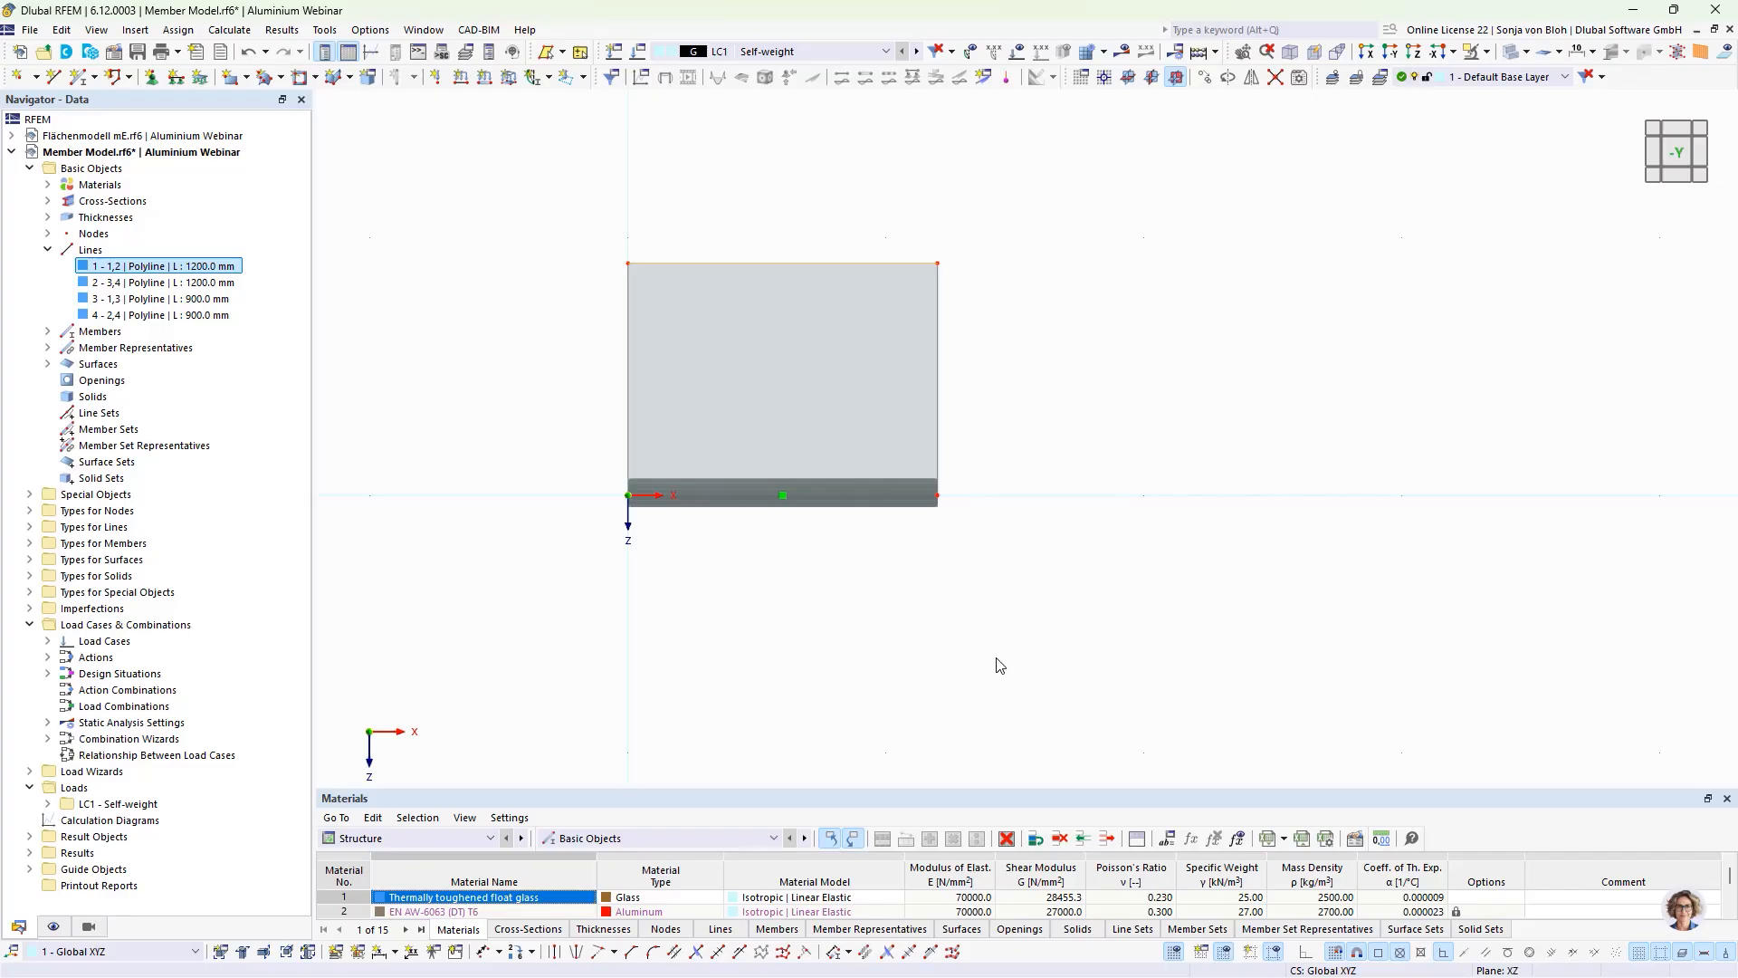
# Step: Activate nodes on the base profile member, using the String definition type with absolute distances in mm
pyautogui.click(733, 491)
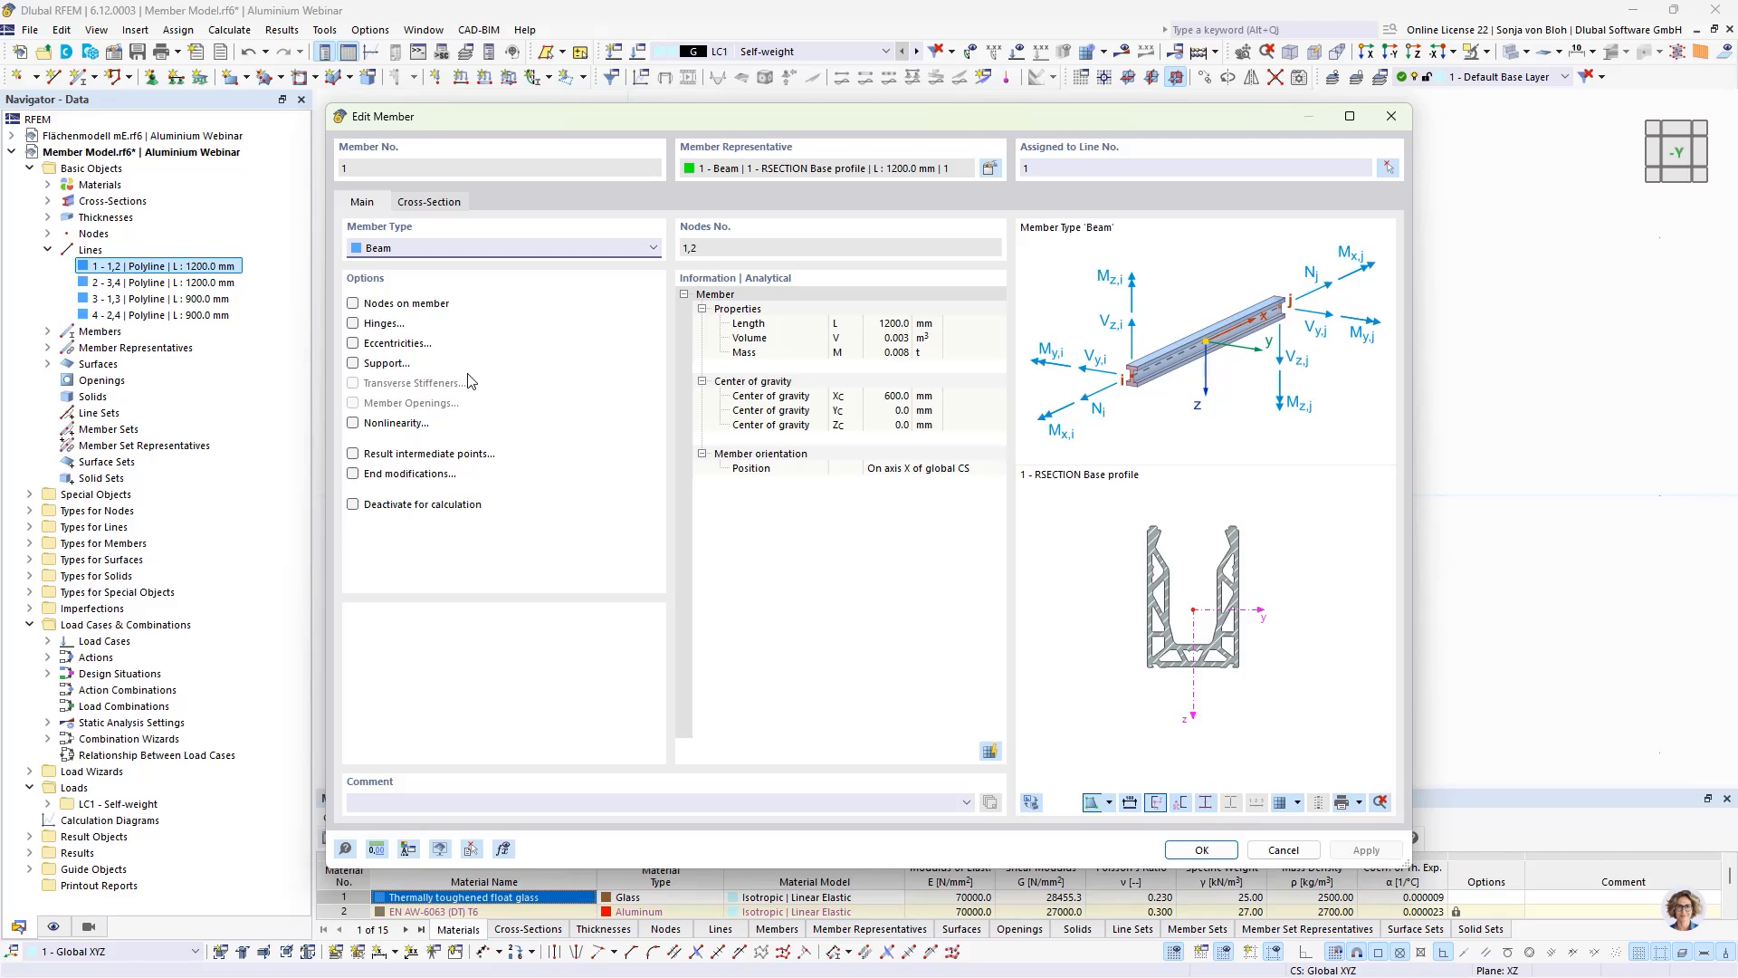
pyautogui.click(352, 303)
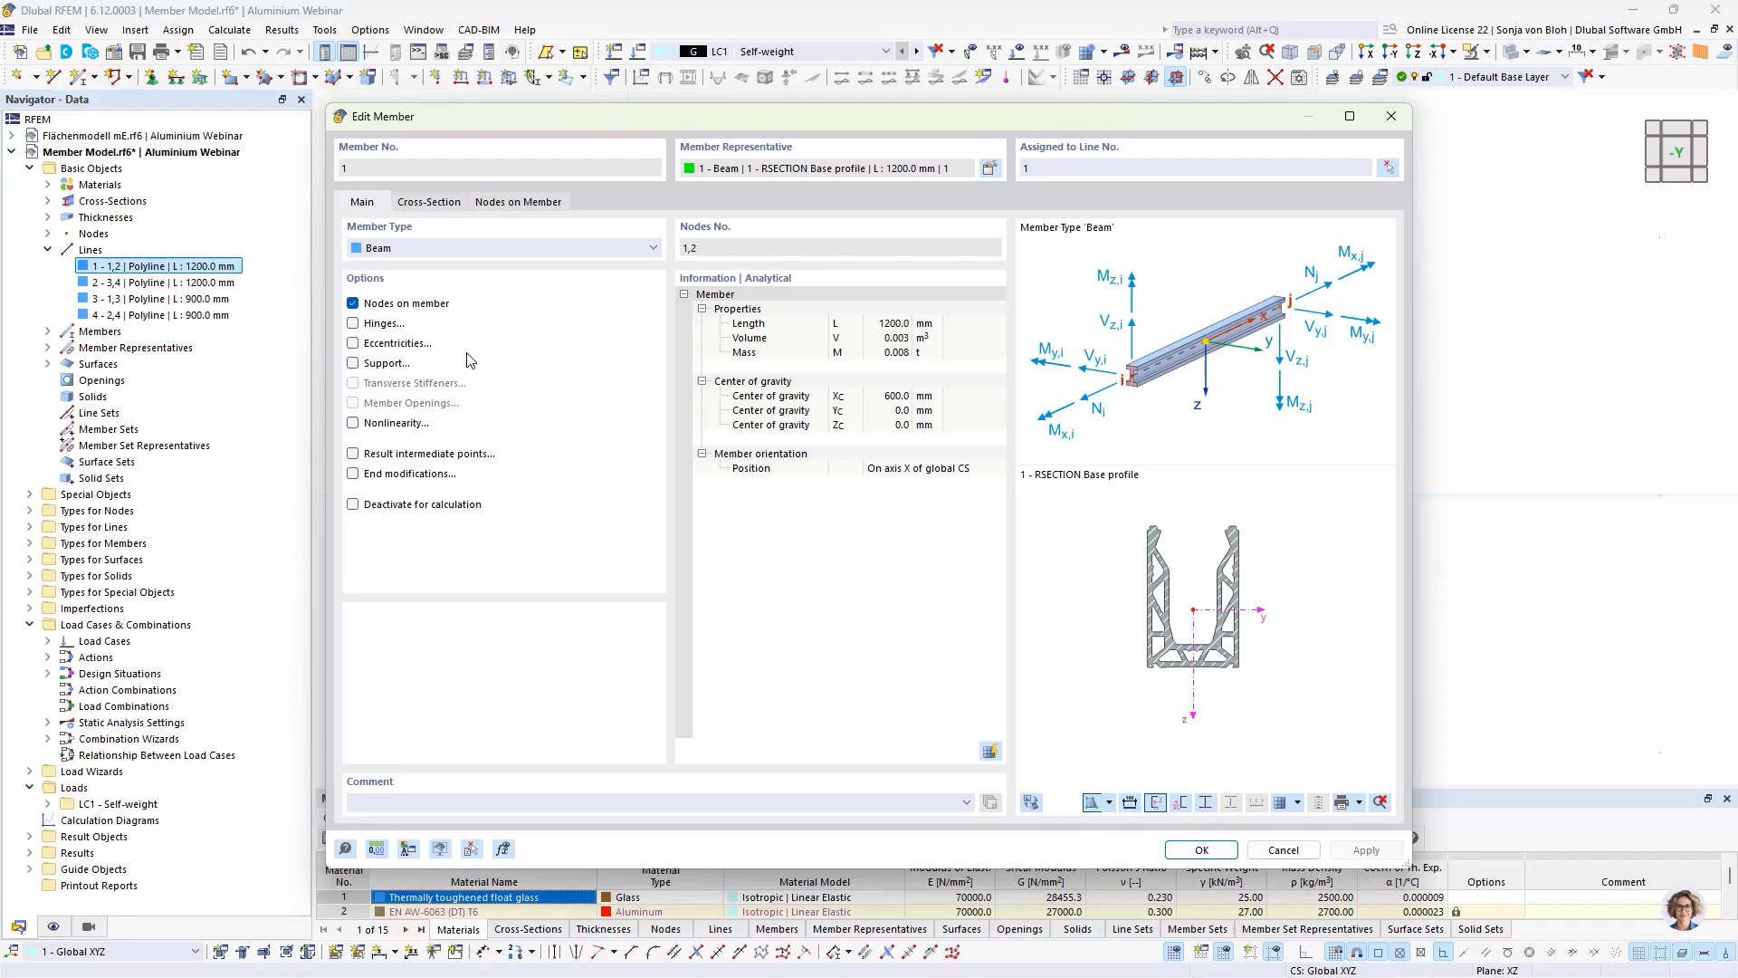
pyautogui.click(511, 202)
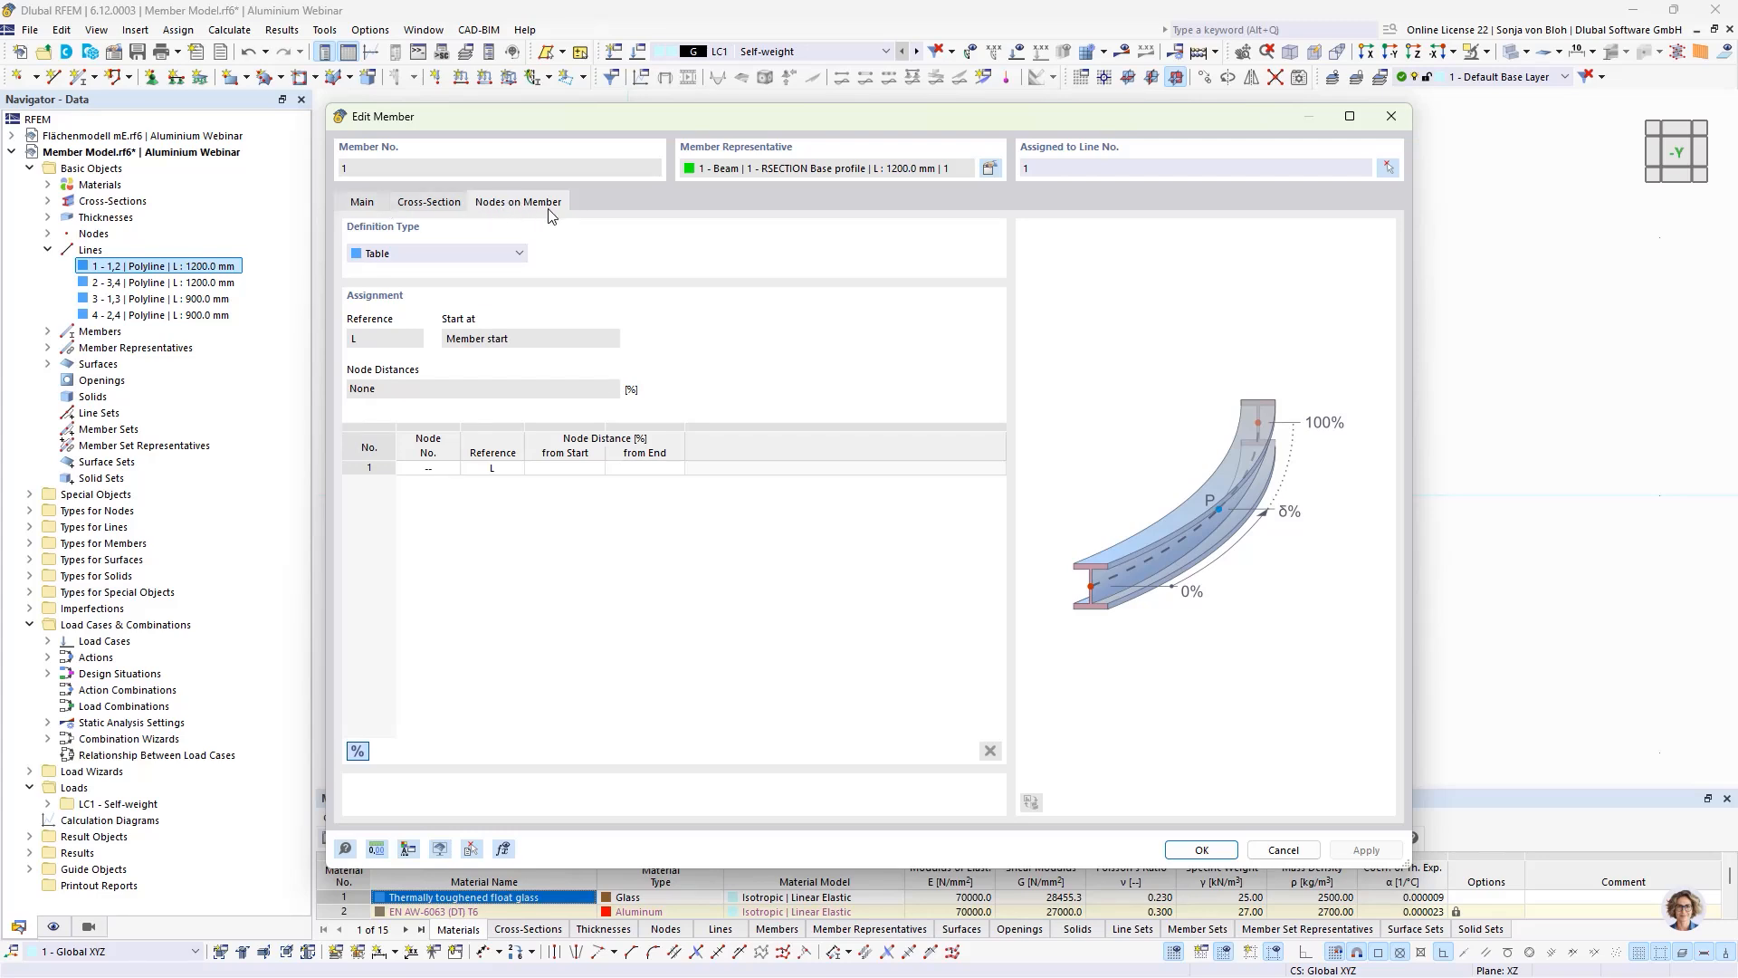
pyautogui.click(513, 252)
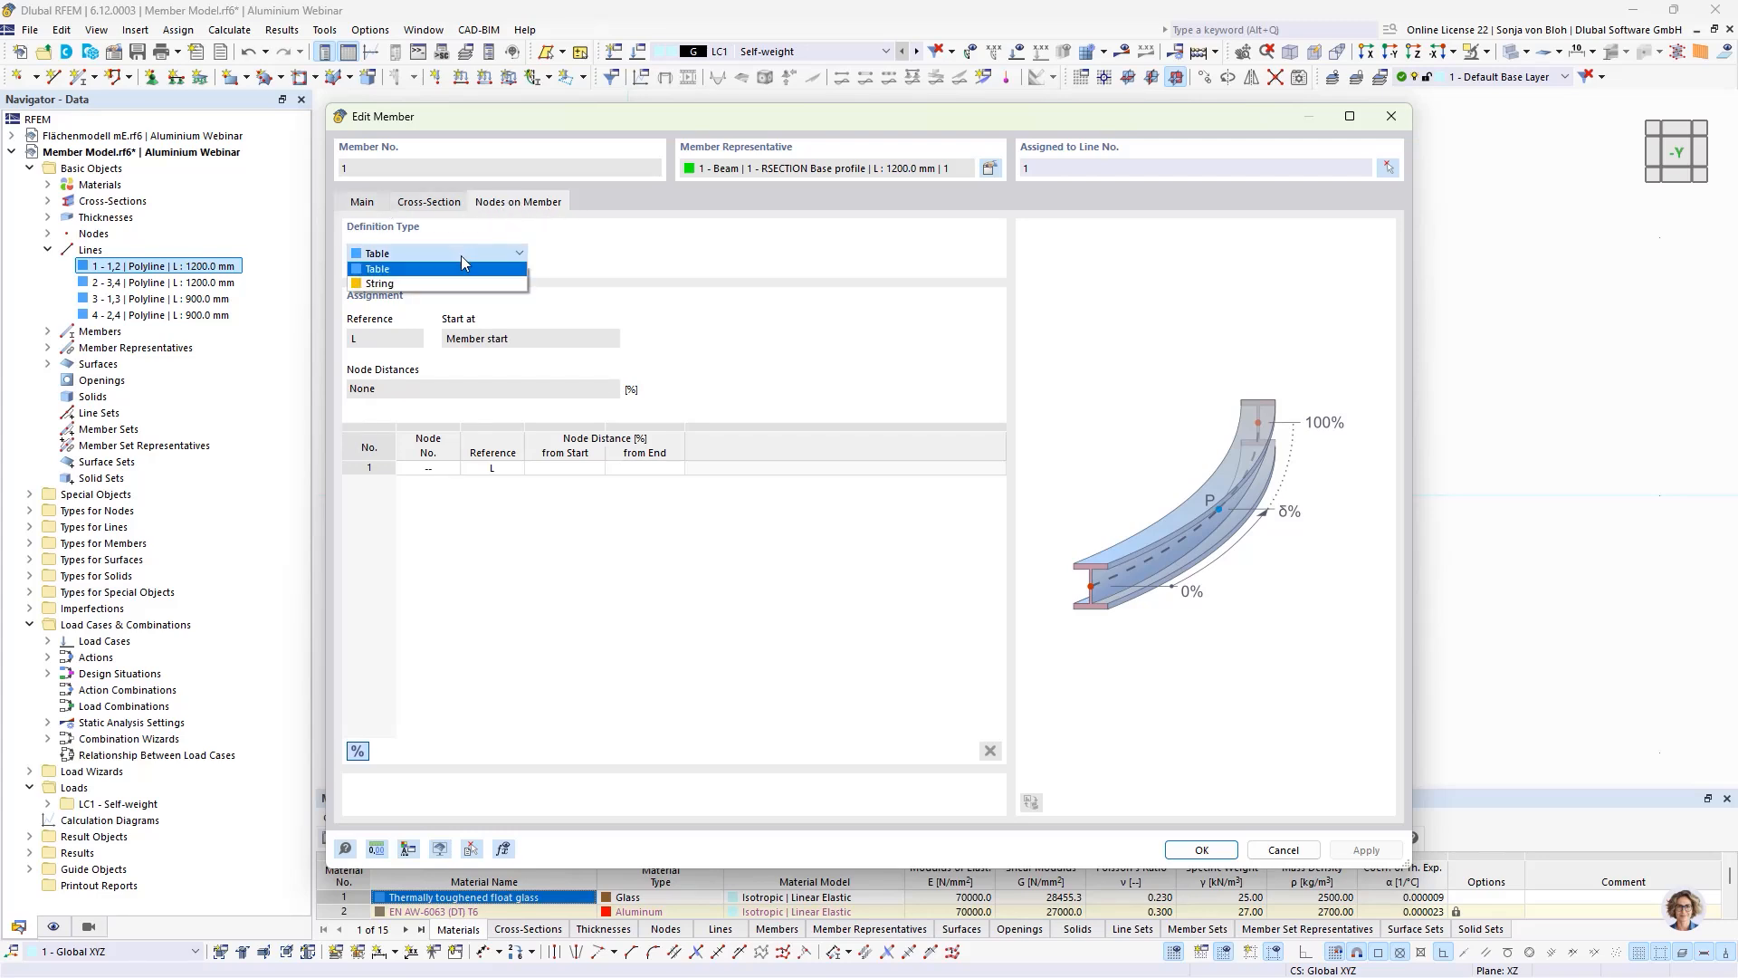
pyautogui.click(433, 283)
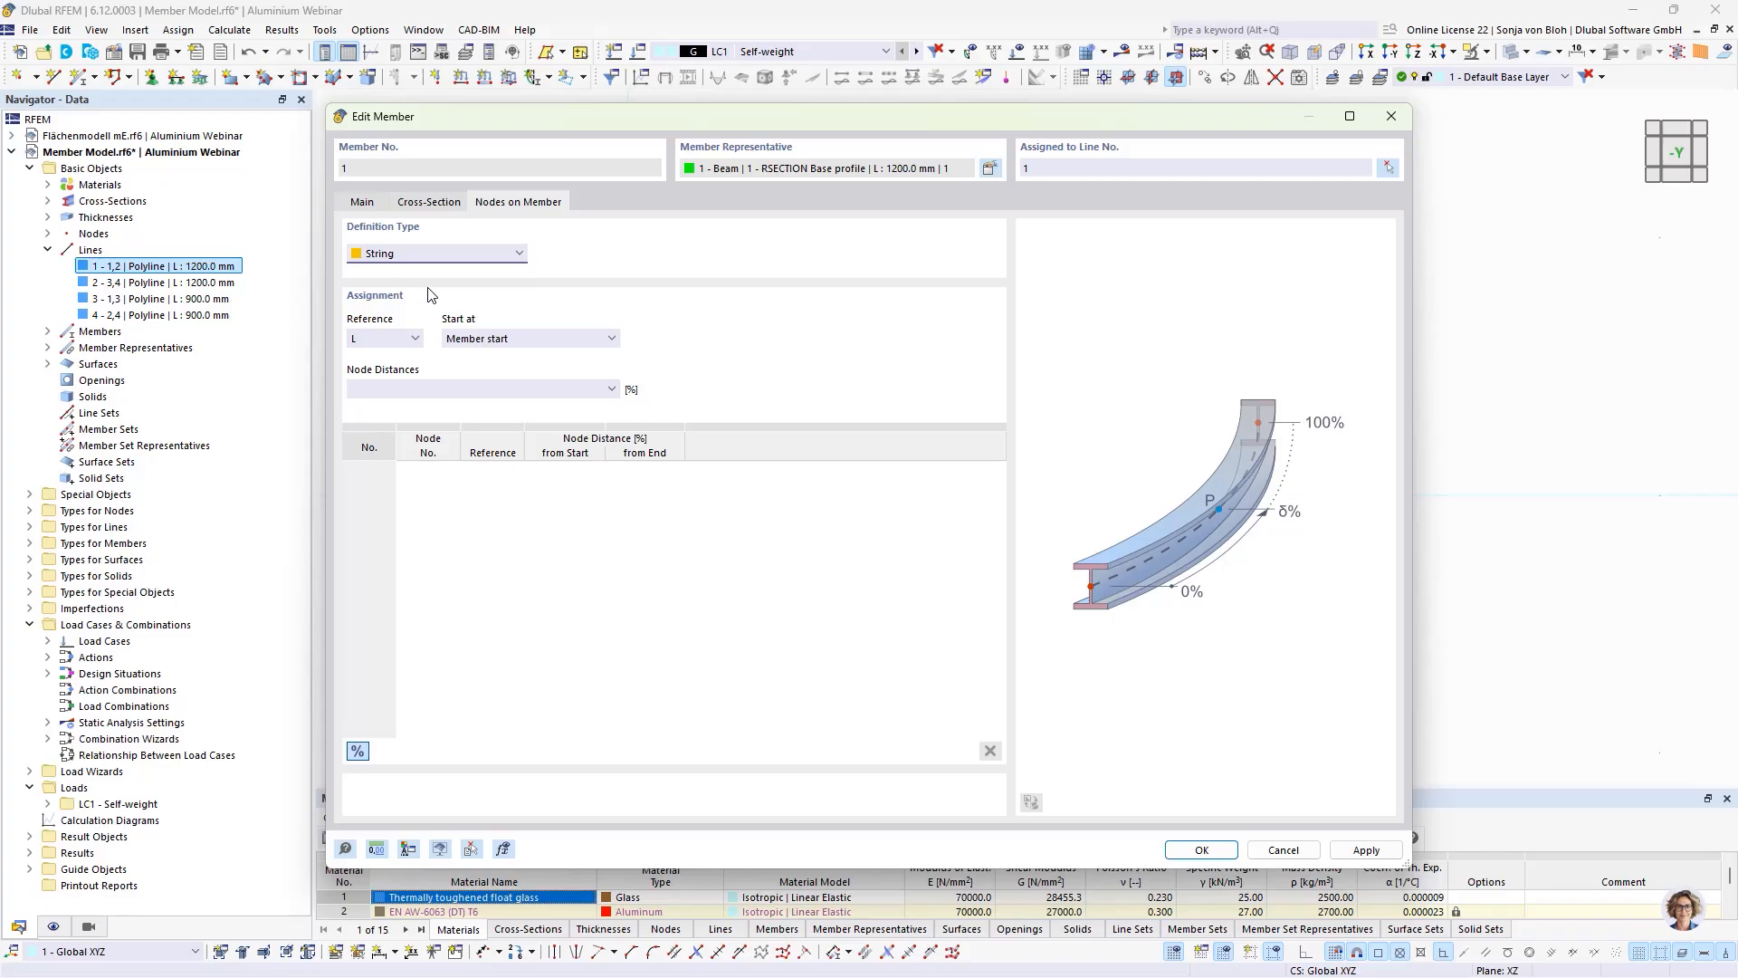
pyautogui.click(357, 752)
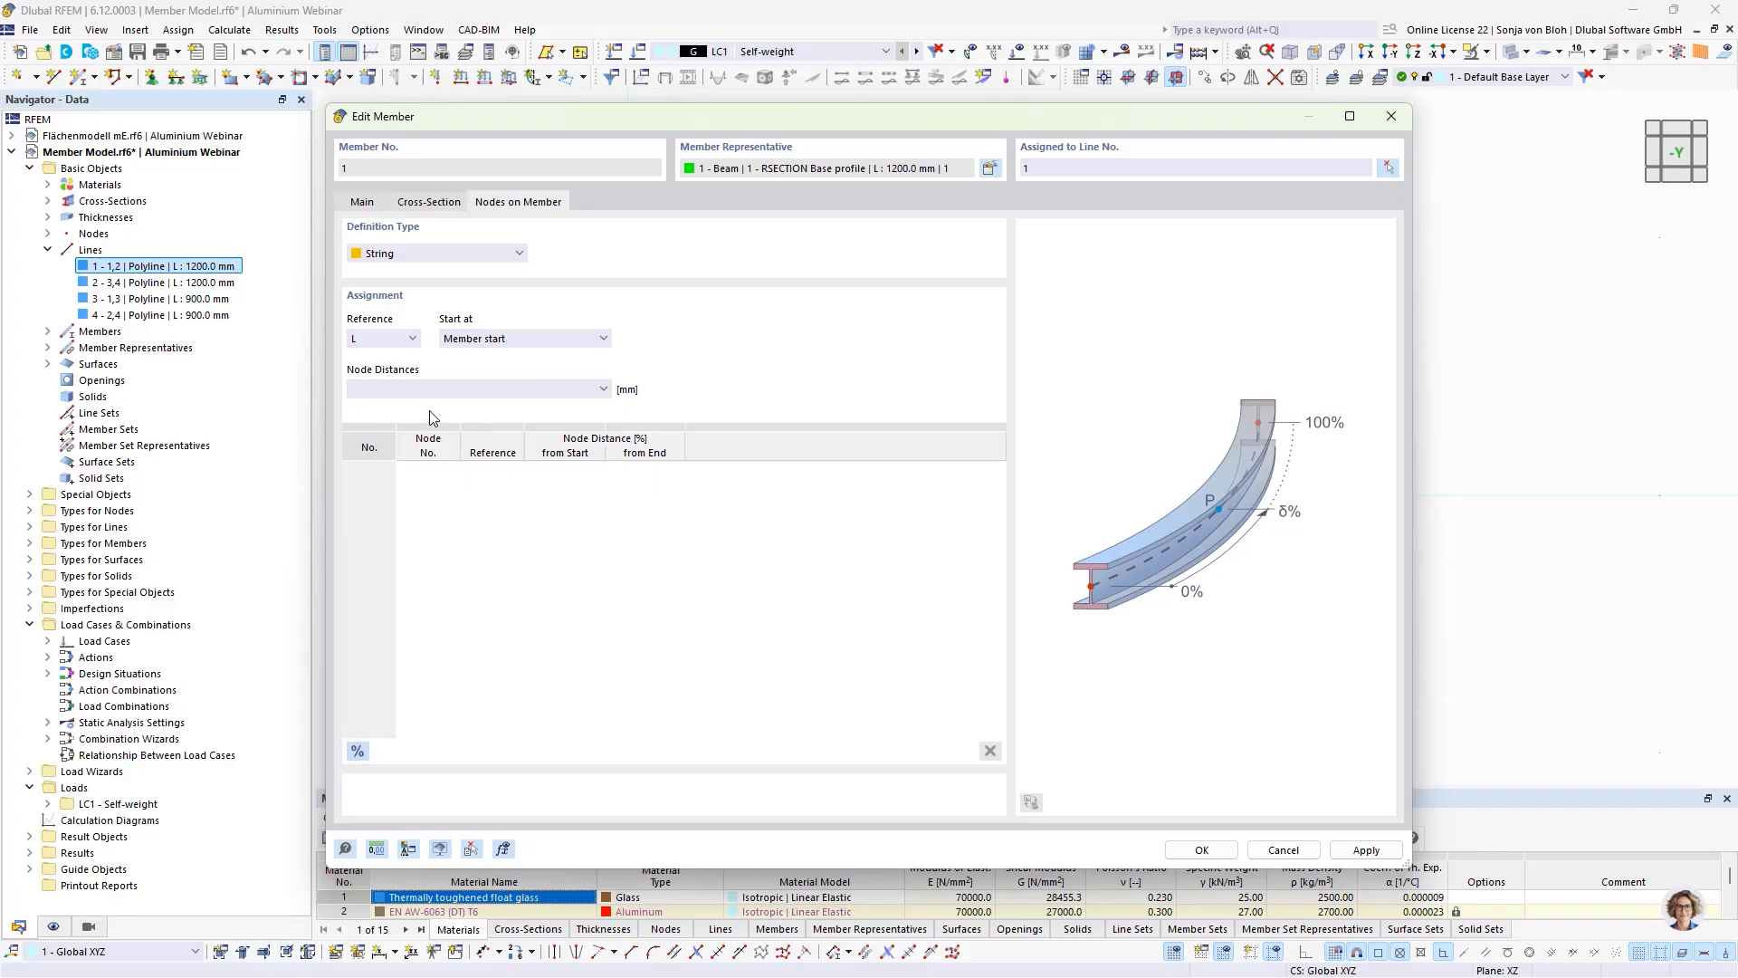
# Step: Set the member's node distances to "100 5*200" mm from the member start and apply them
pyautogui.click(381, 389)
pyautogui.write('100')
pyautogui.write(' 5')
pyautogui.write('*100')
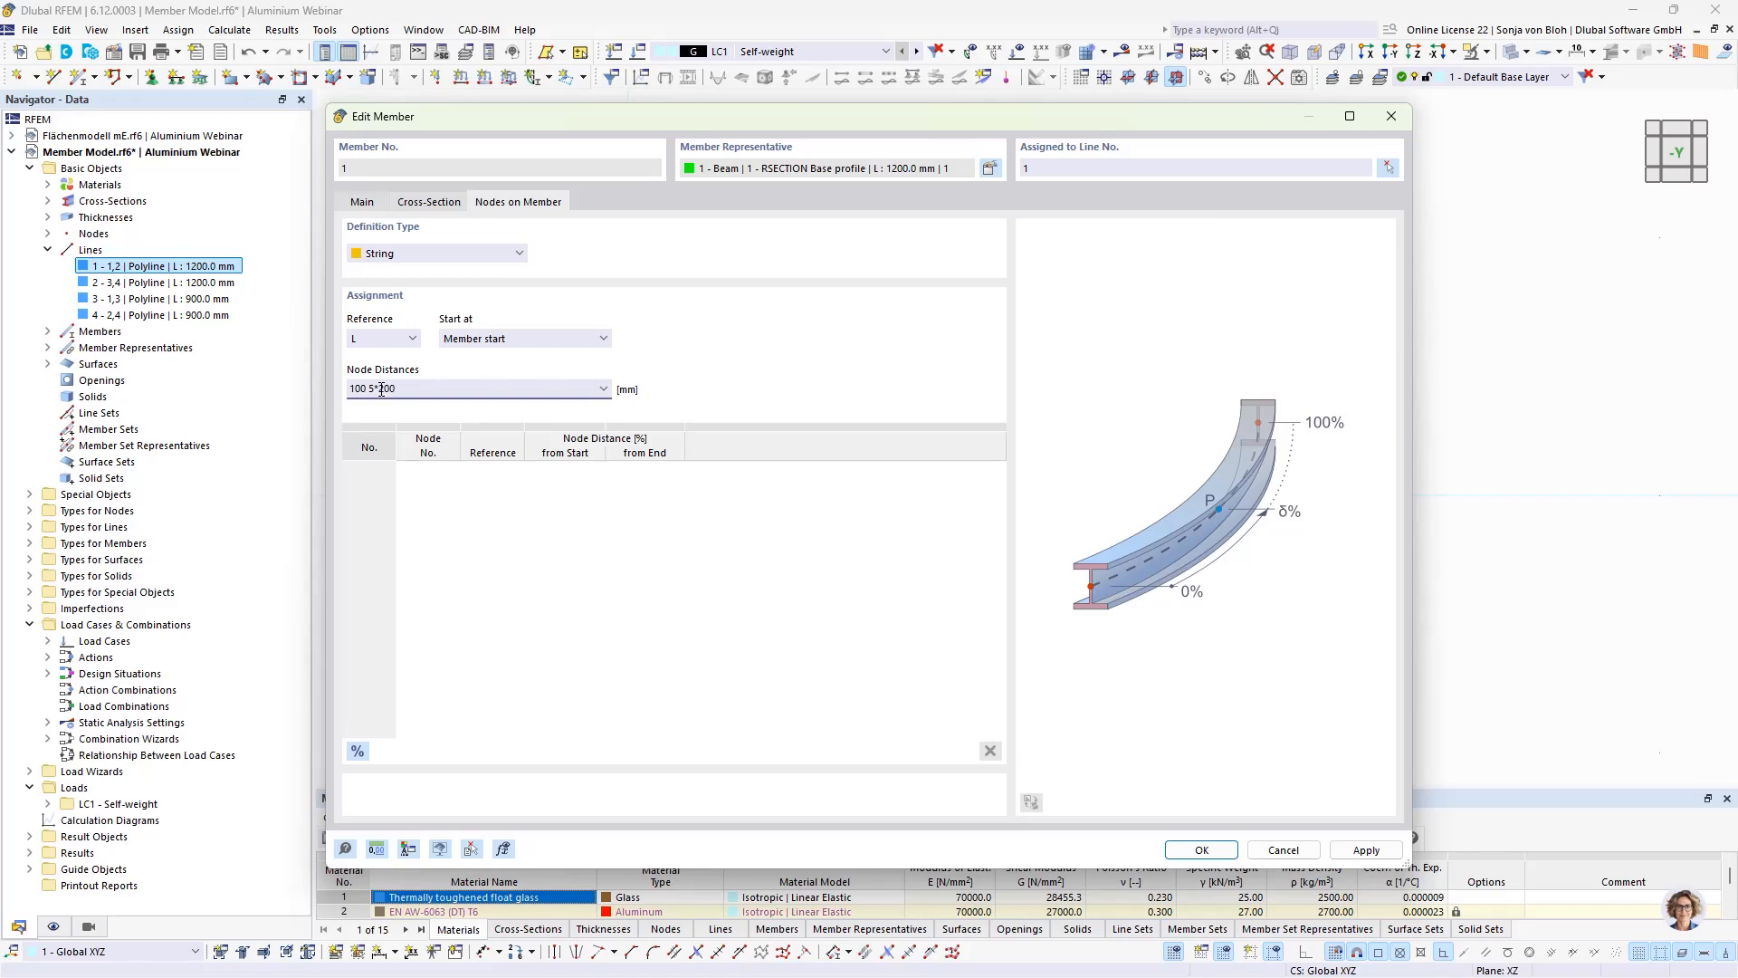
pyautogui.click(1197, 850)
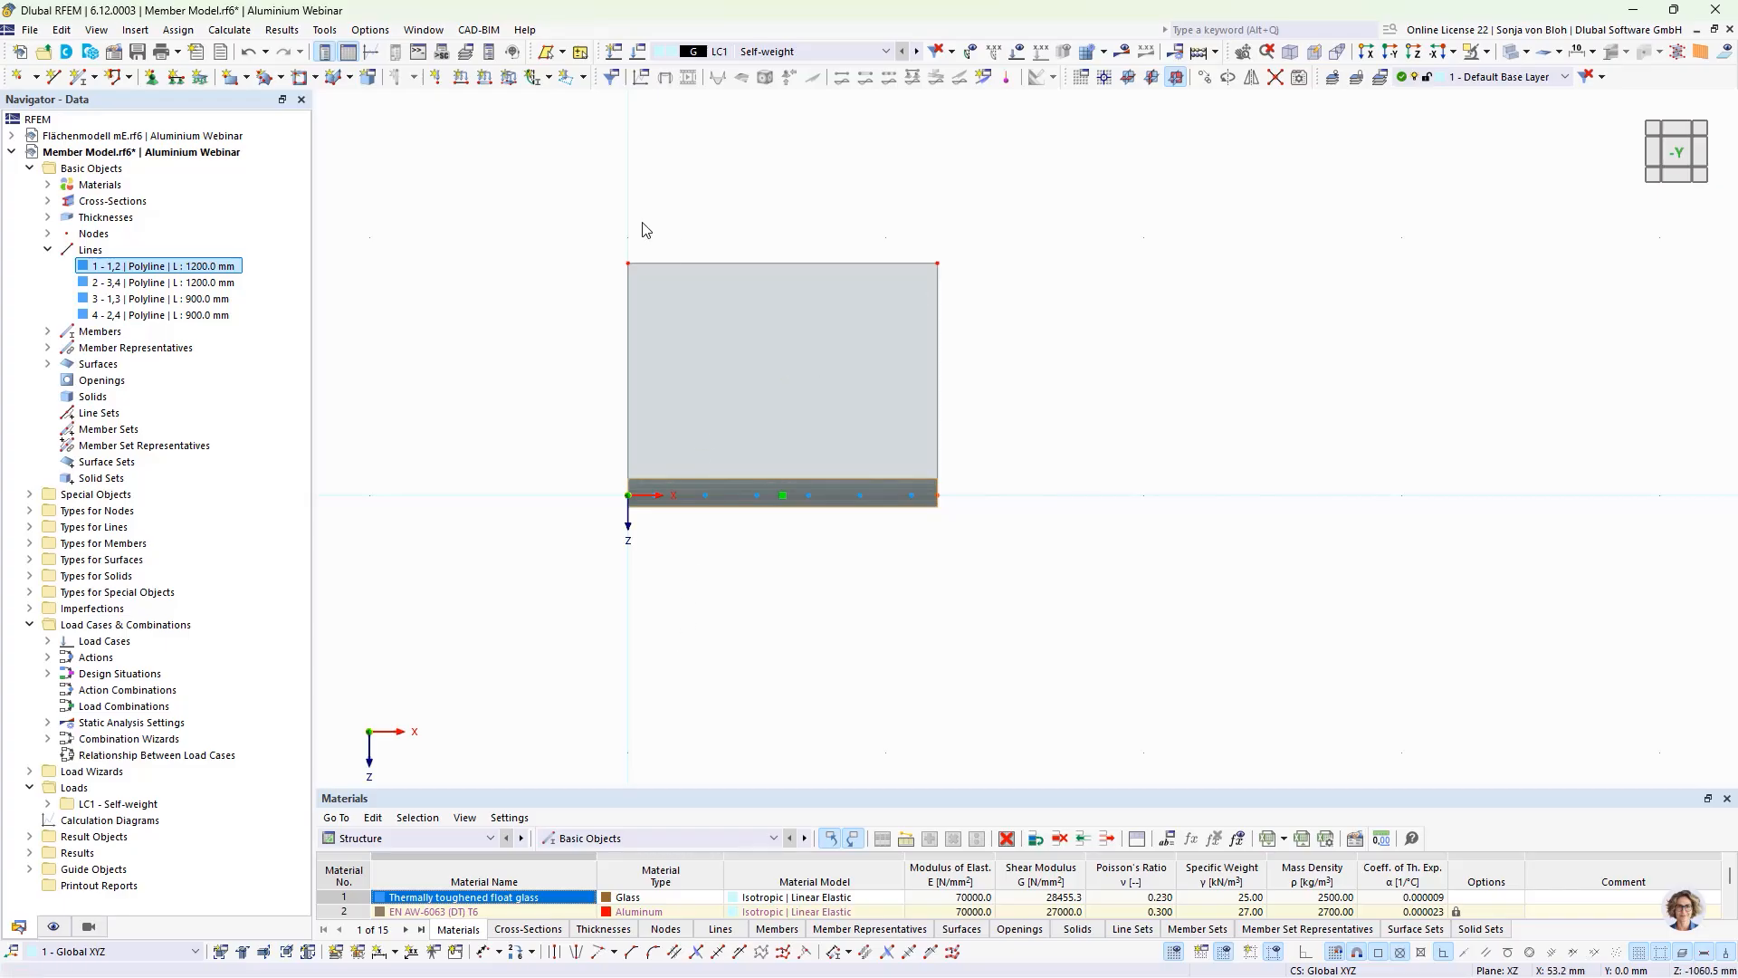
# Step: Assign the Hinged nodal support to nodes 1, 2 and 5-10, with rotation φX restrained and φZ free
pyautogui.moveTo(642, 221); pyautogui.dragTo(922, 547)
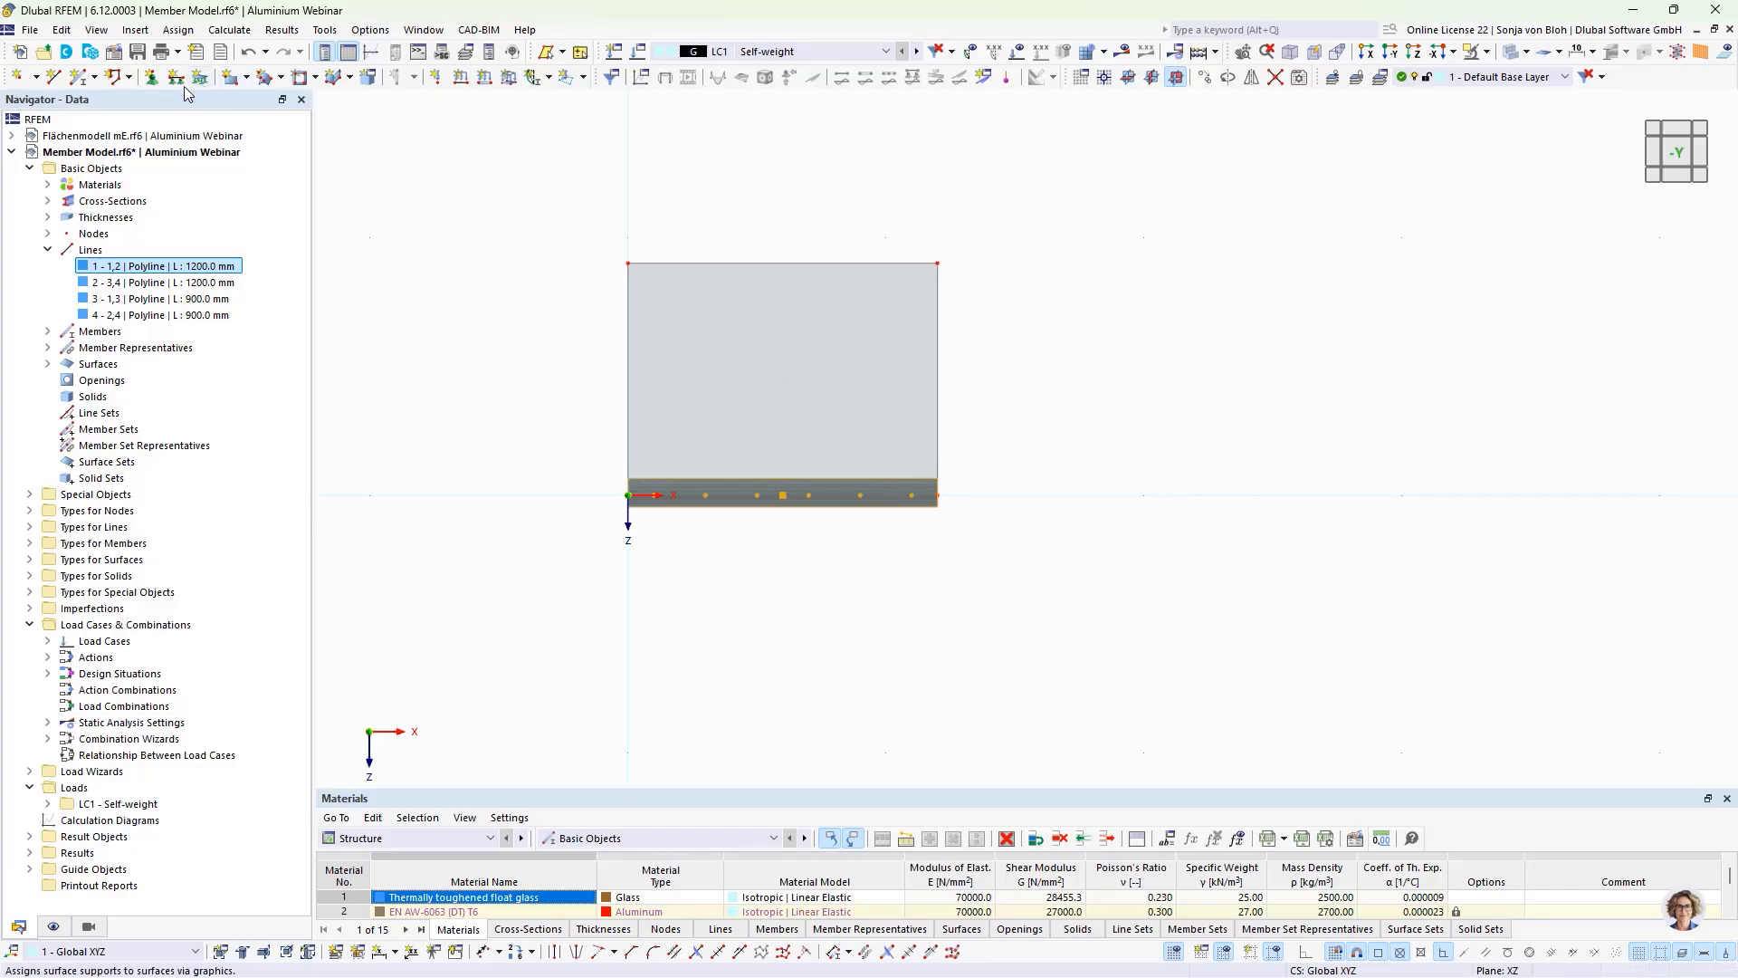
pyautogui.click(156, 82)
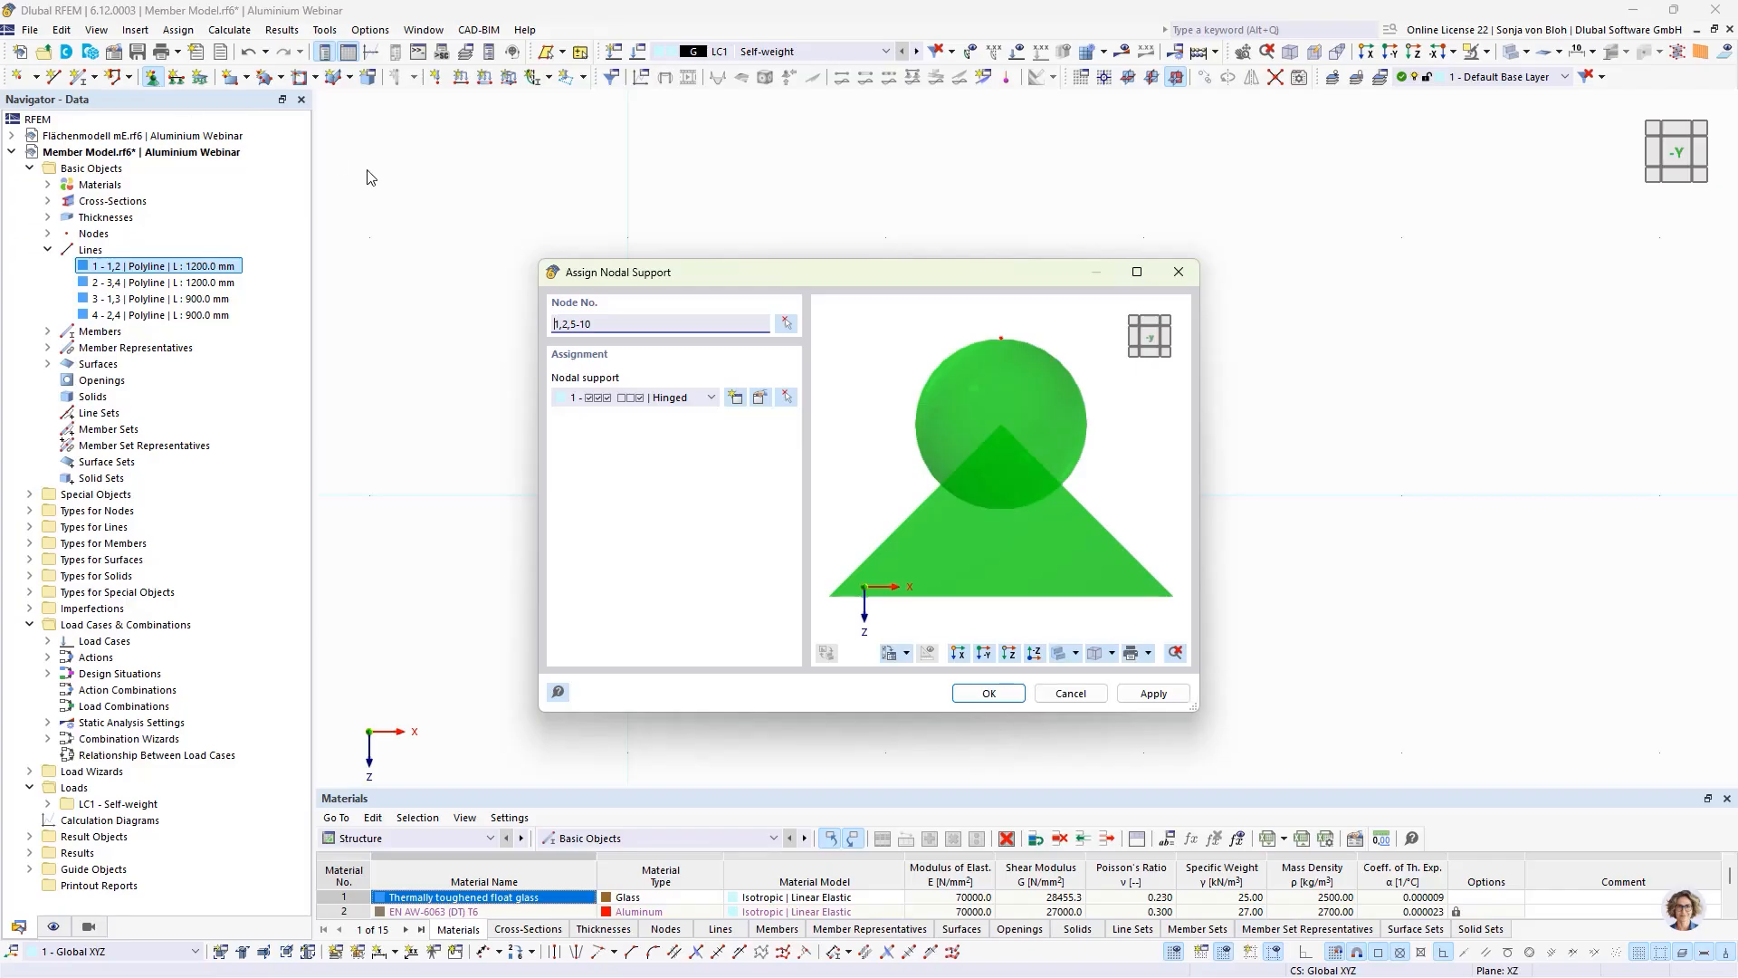
pyautogui.click(761, 405)
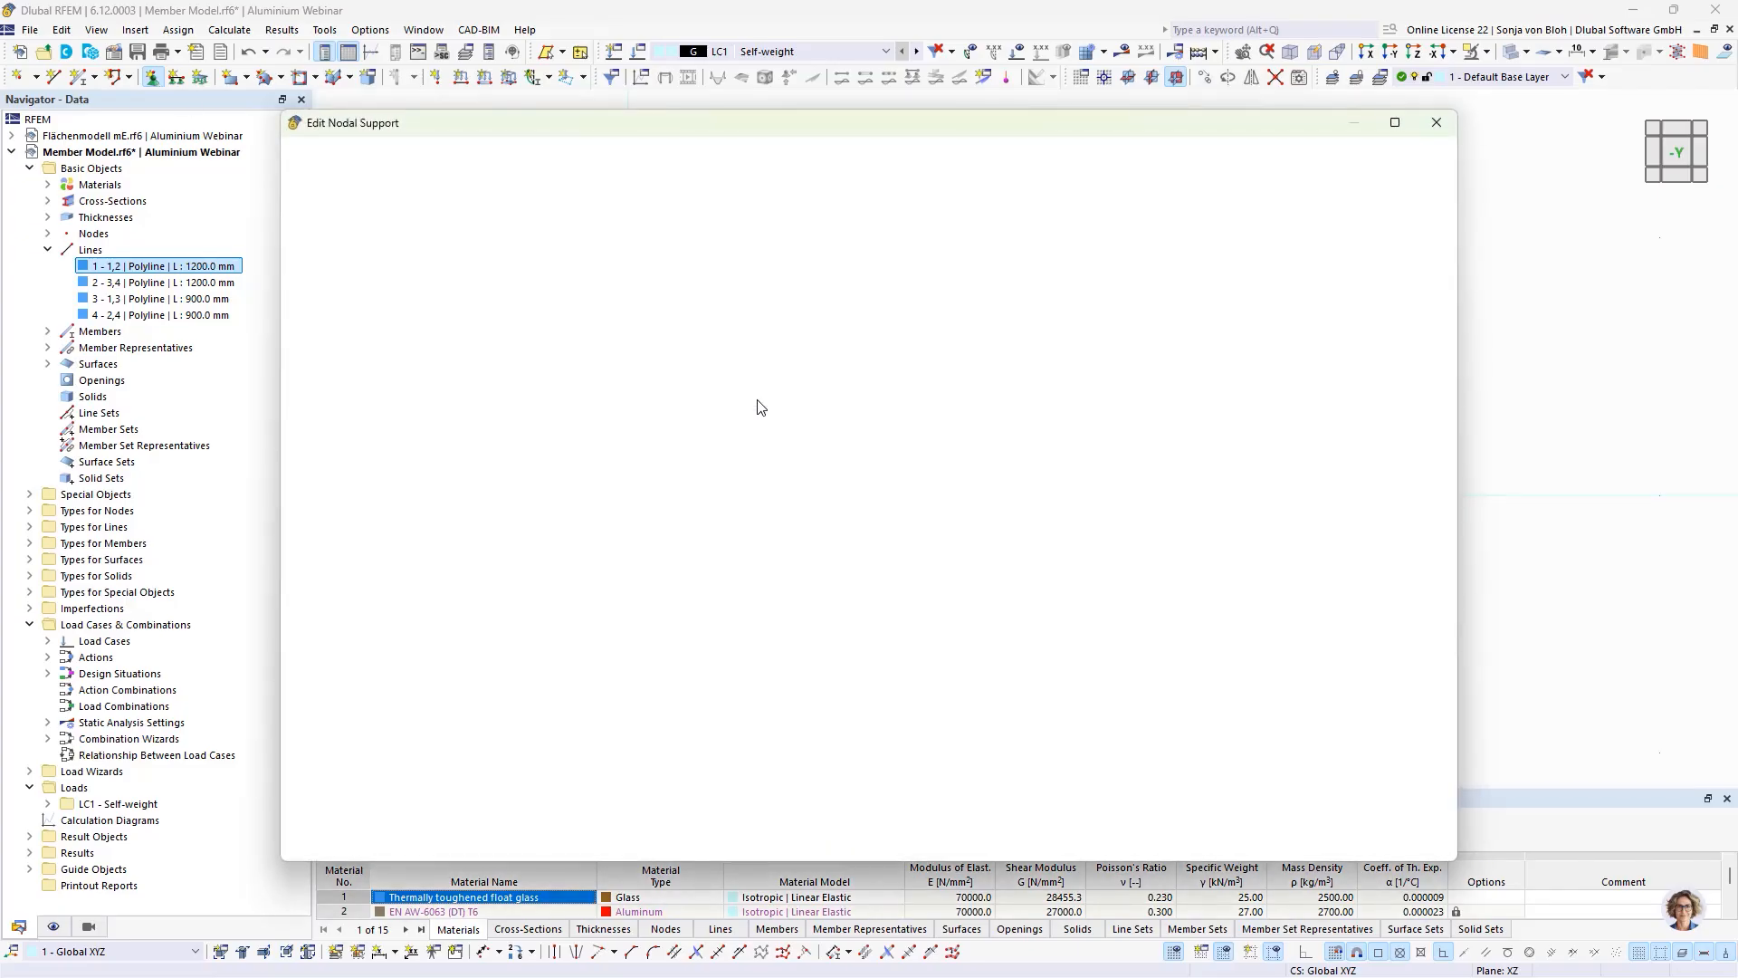
pyautogui.click(506, 471)
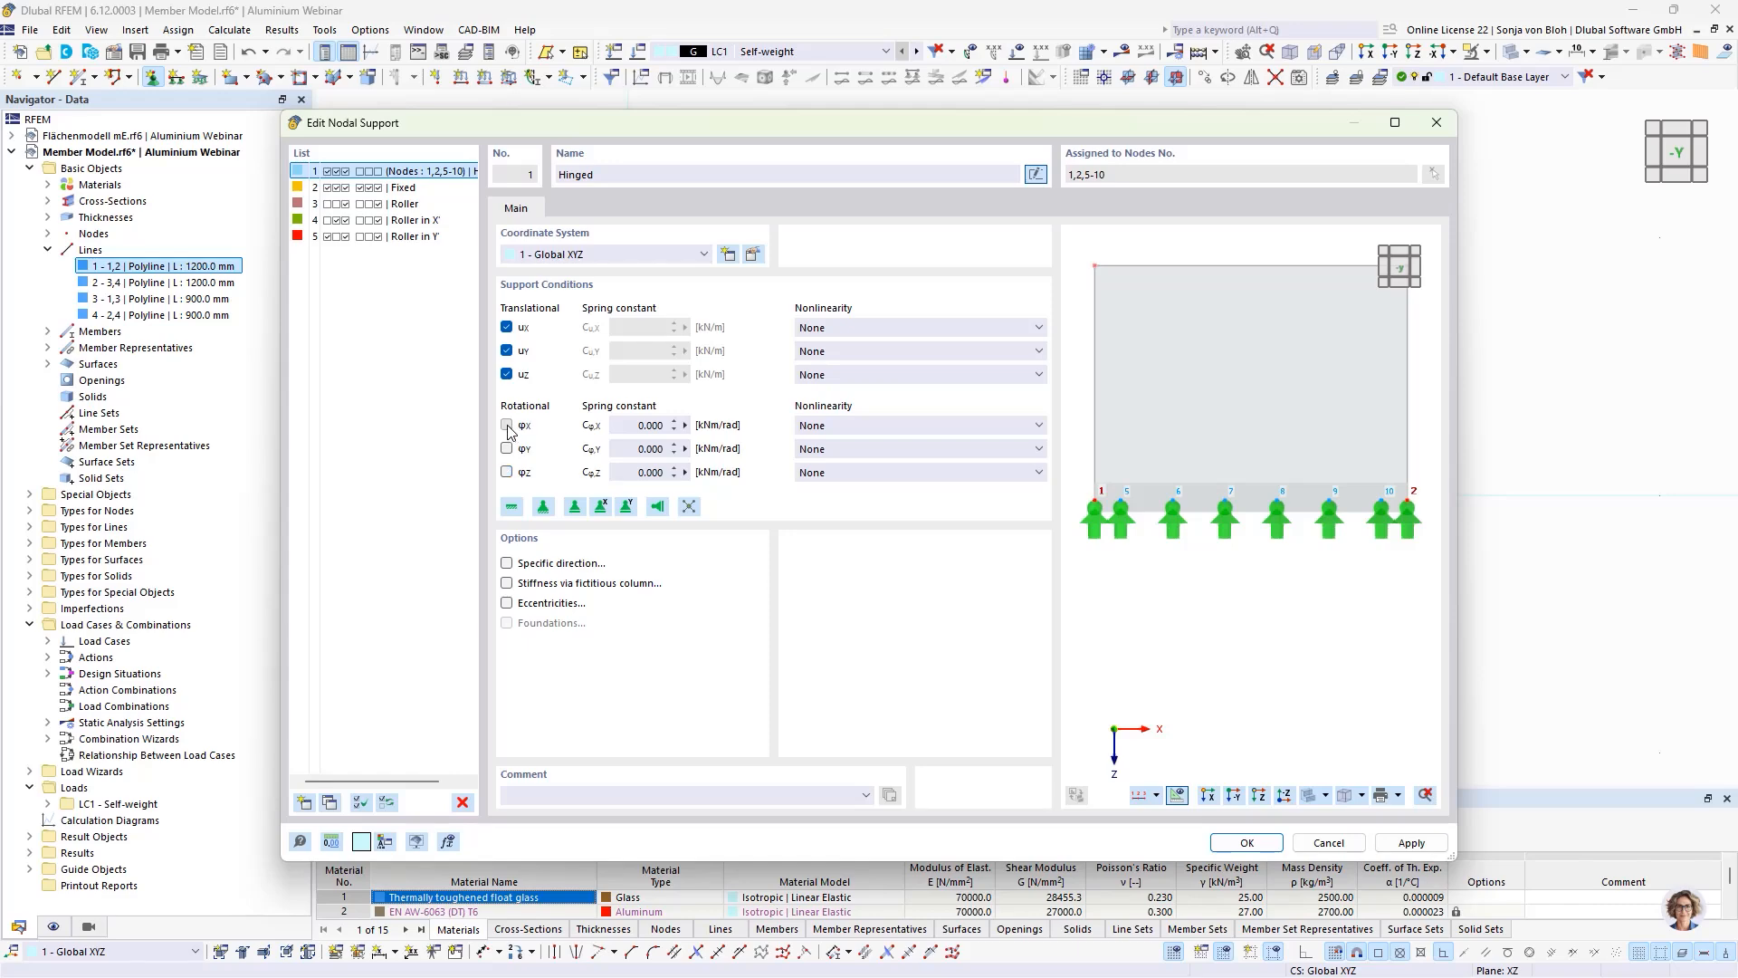
pyautogui.click(507, 426)
pyautogui.click(1248, 843)
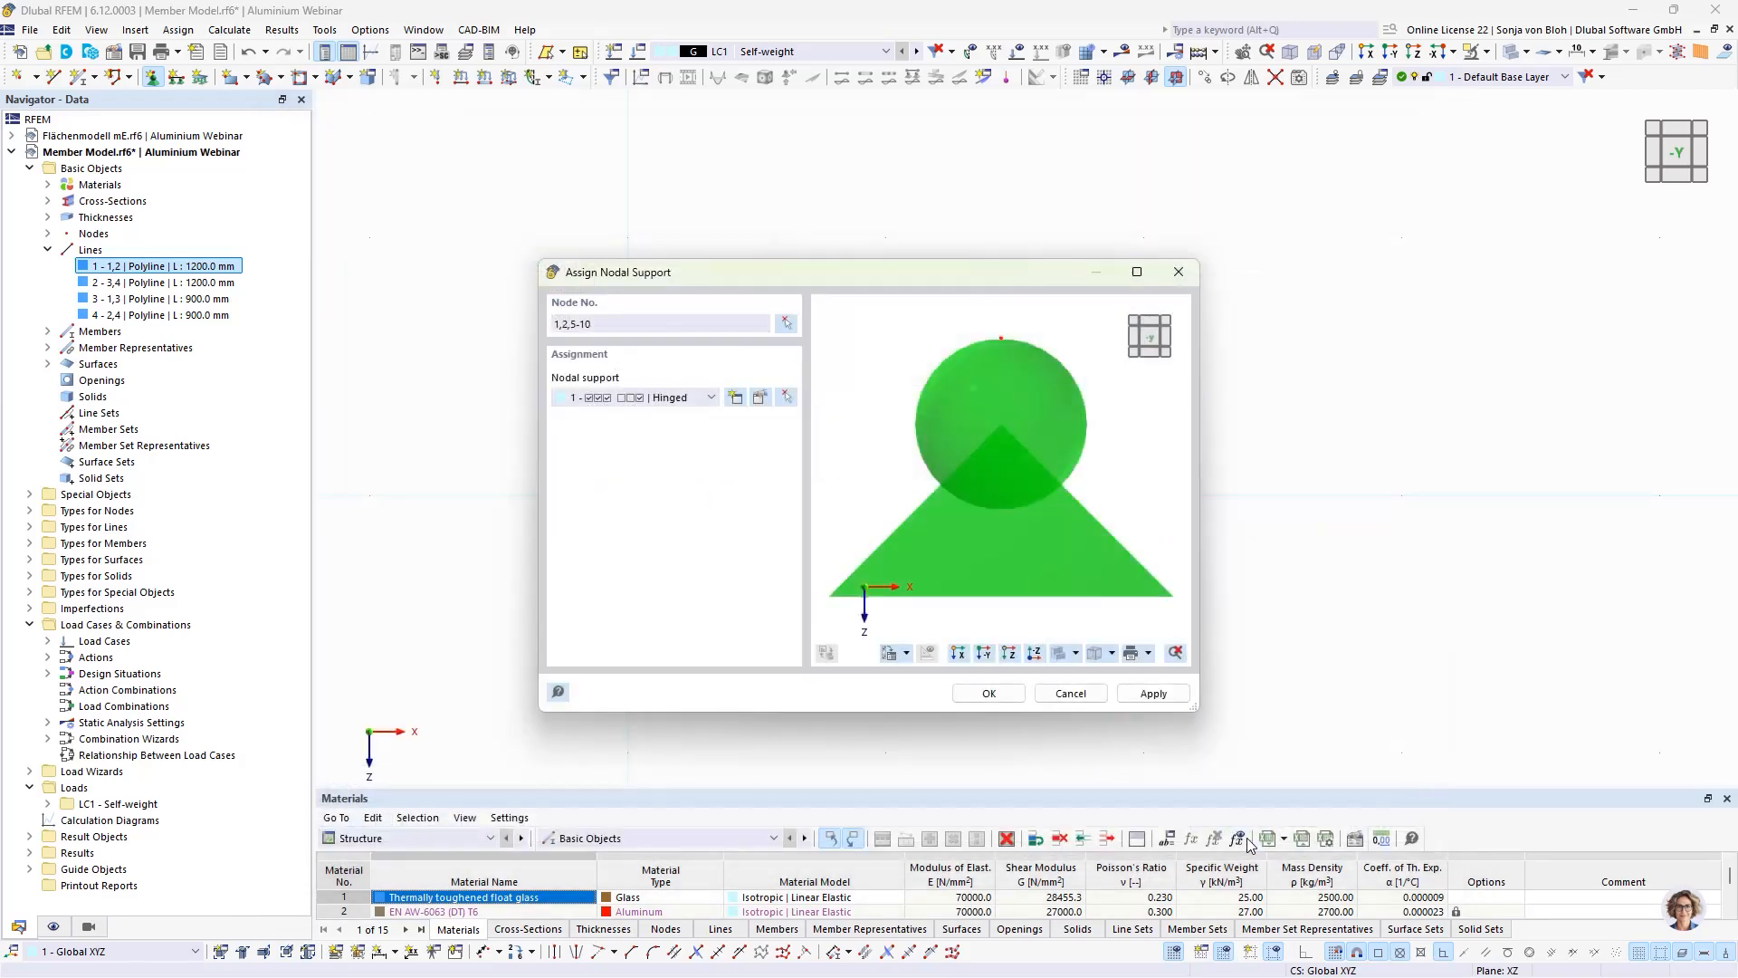
pyautogui.click(989, 693)
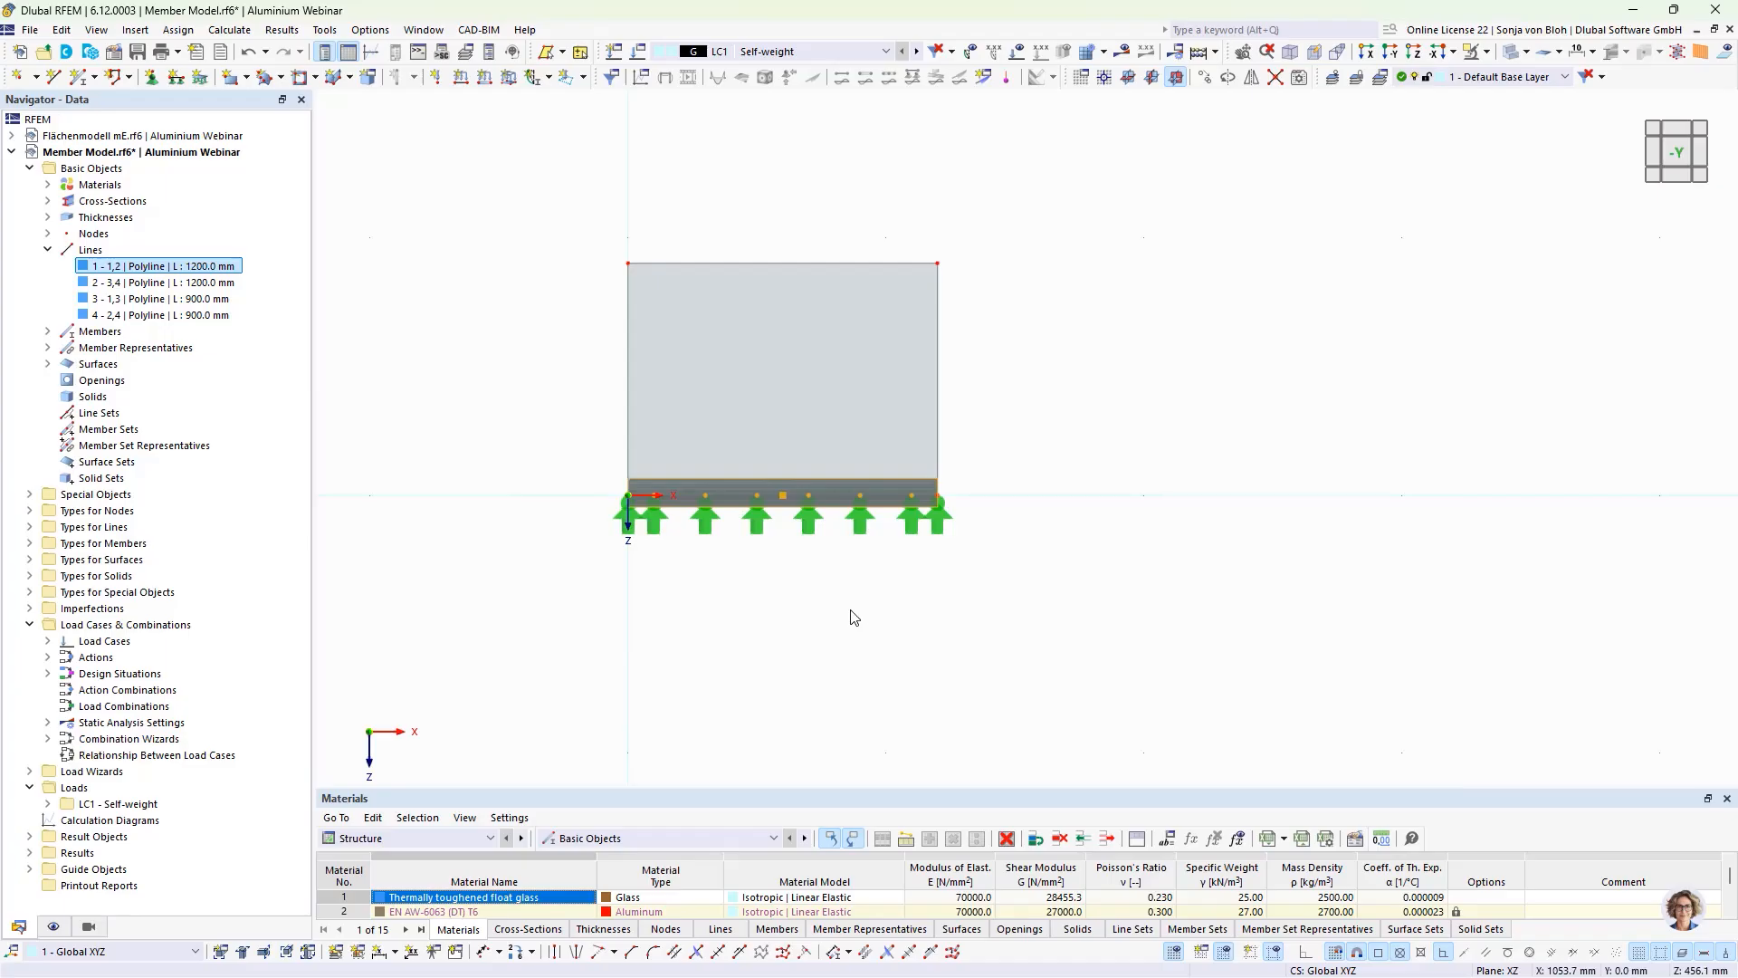
# Step: Delete the nodal supports at the two end nodes of the member
pyautogui.click(631, 526)
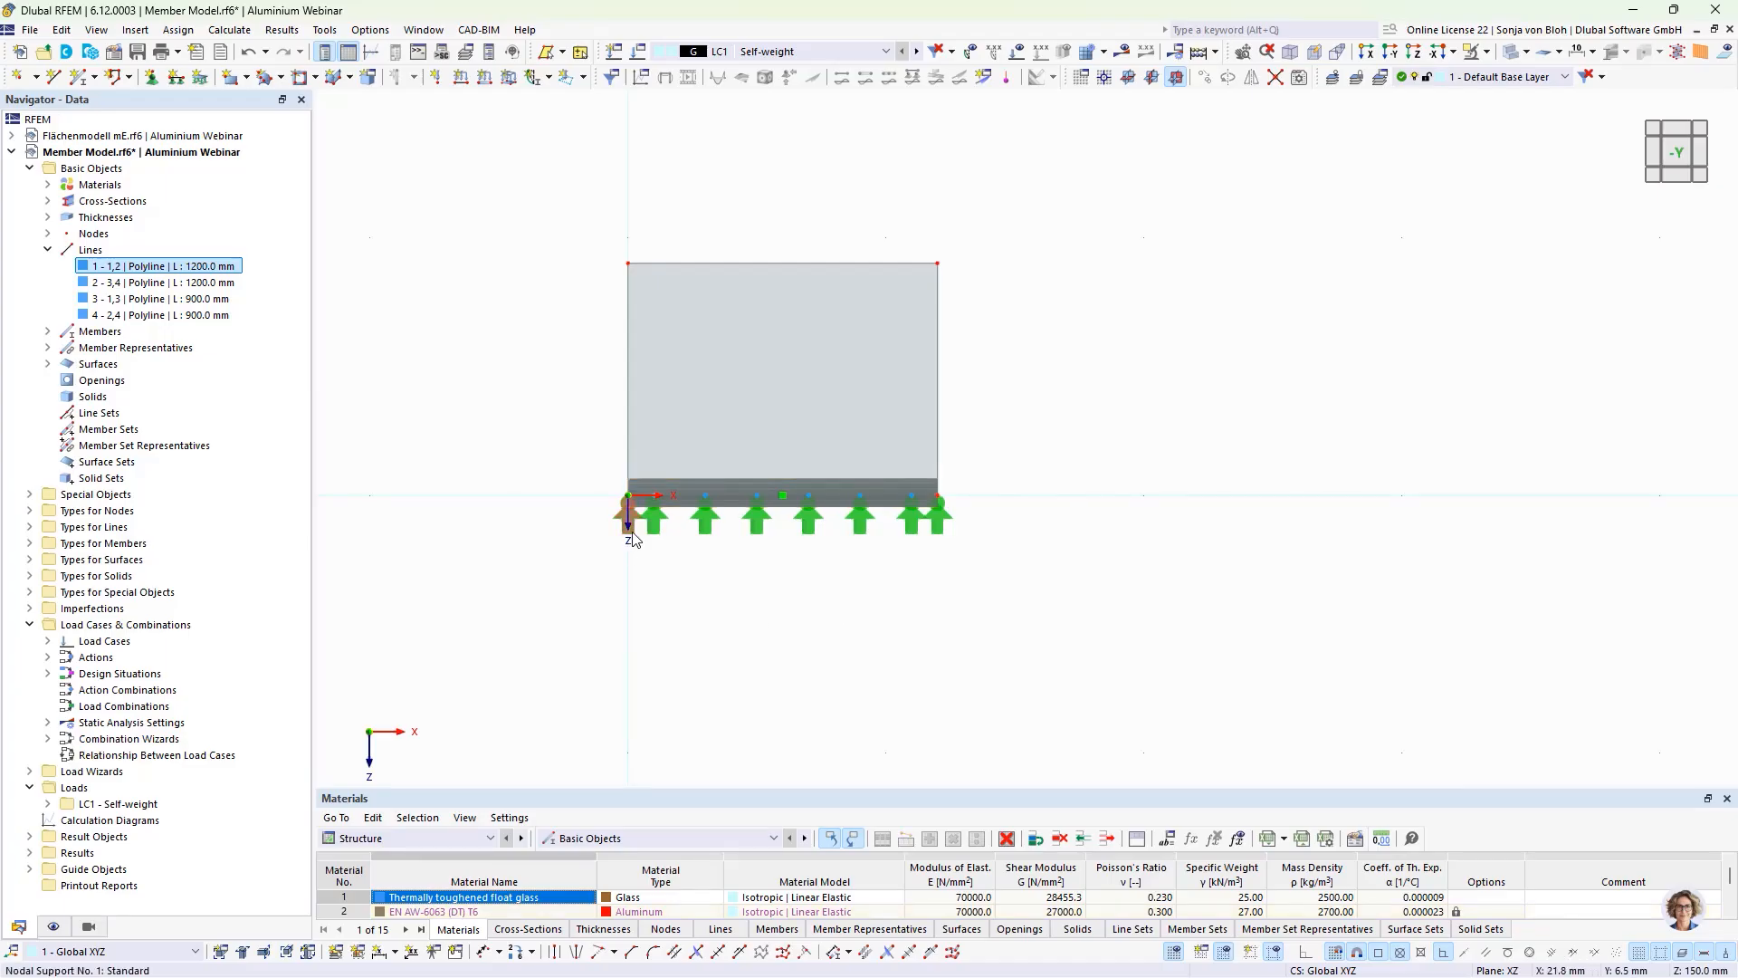
pyautogui.keyDown('ctrl'); pyautogui.click(939, 523); pyautogui.keyUp('ctrl')
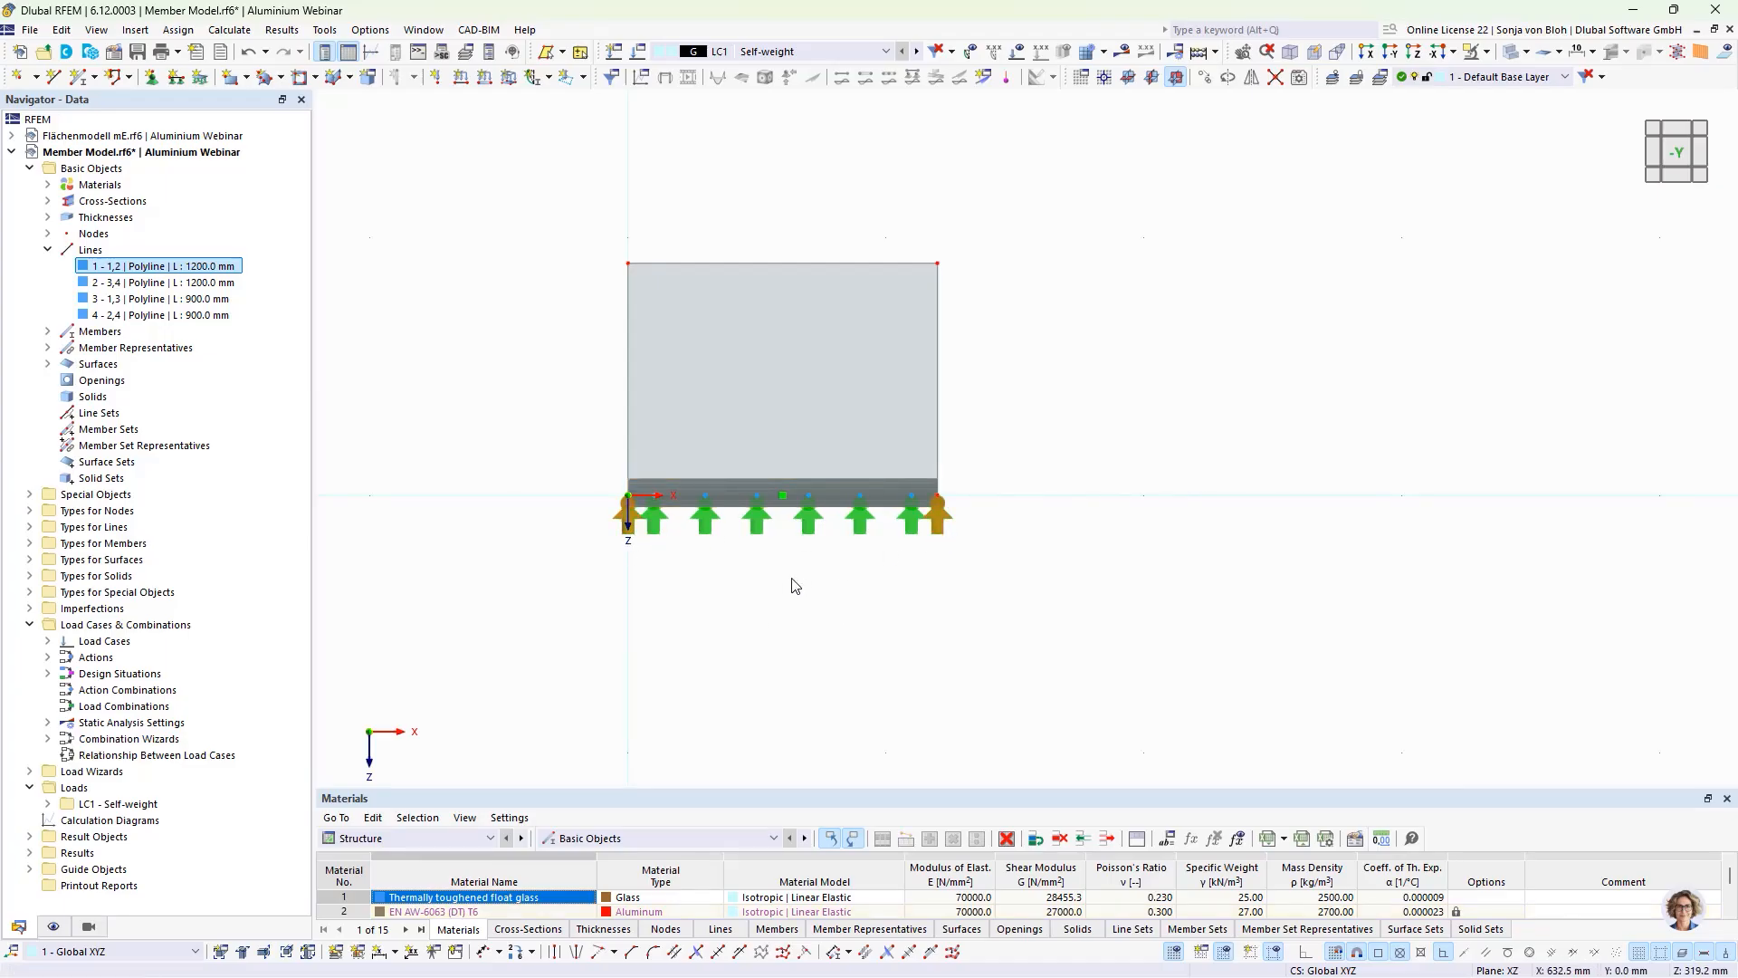
pyautogui.press('Delete')
# Step: Set the target length of finite elements in the mesh settings to 50 mm
pyautogui.click(291, 30)
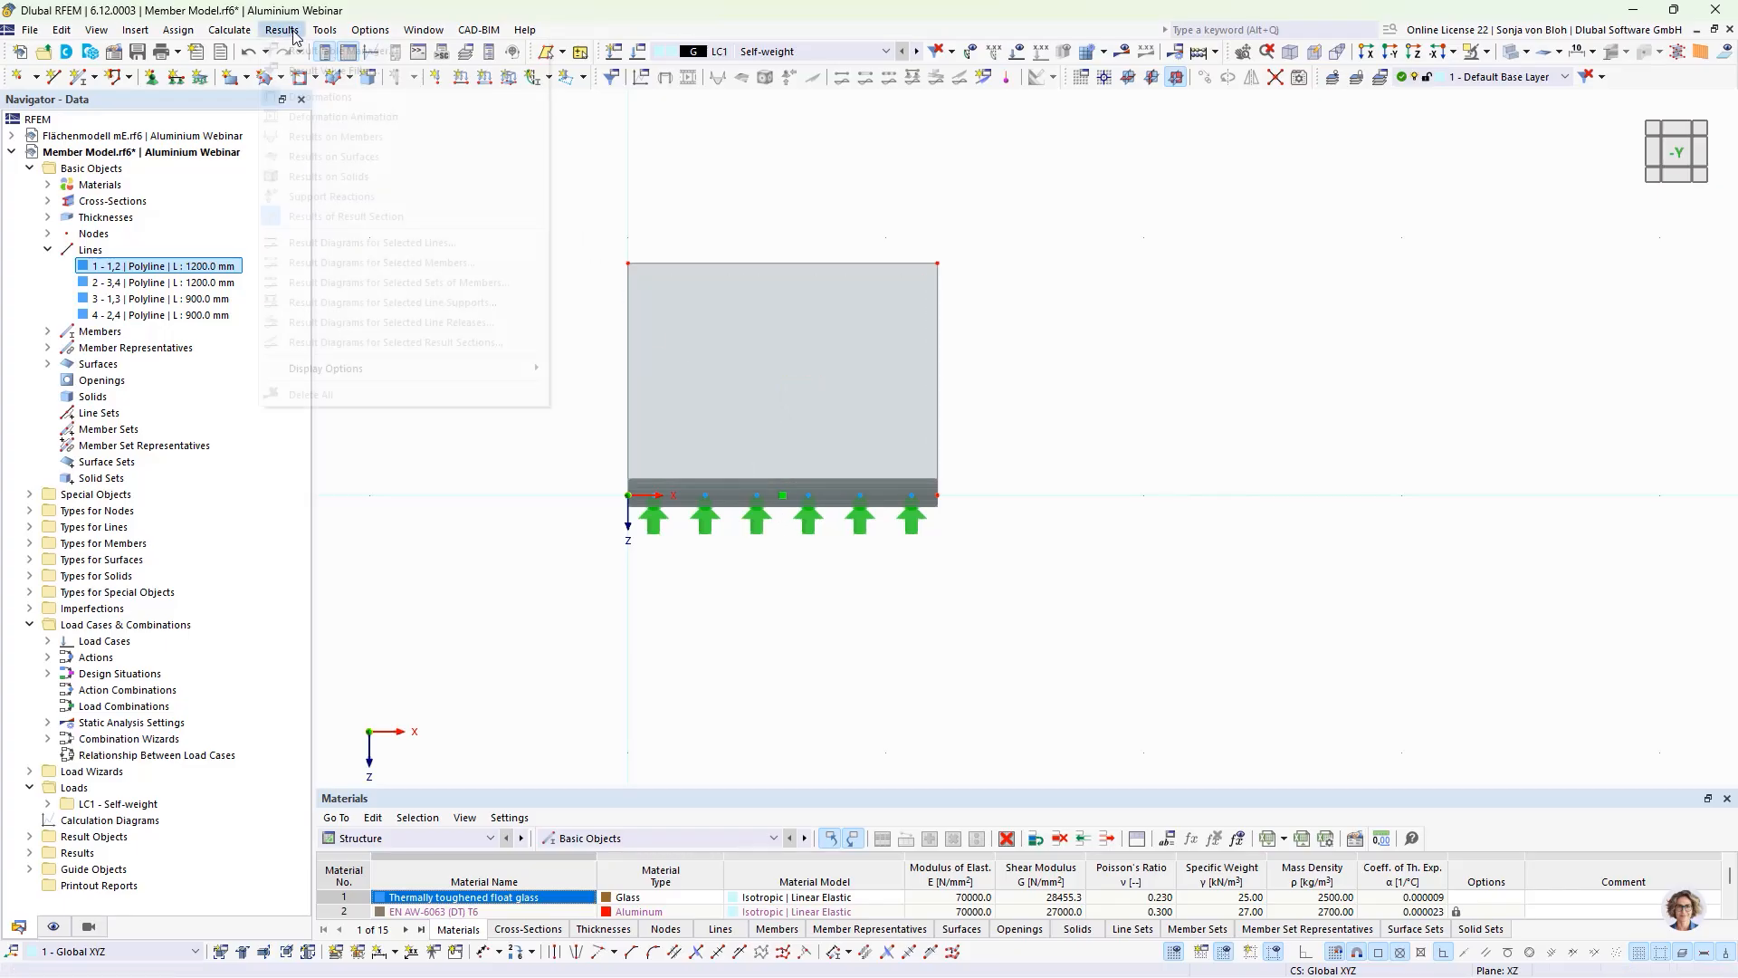
pyautogui.moveTo(229, 30)
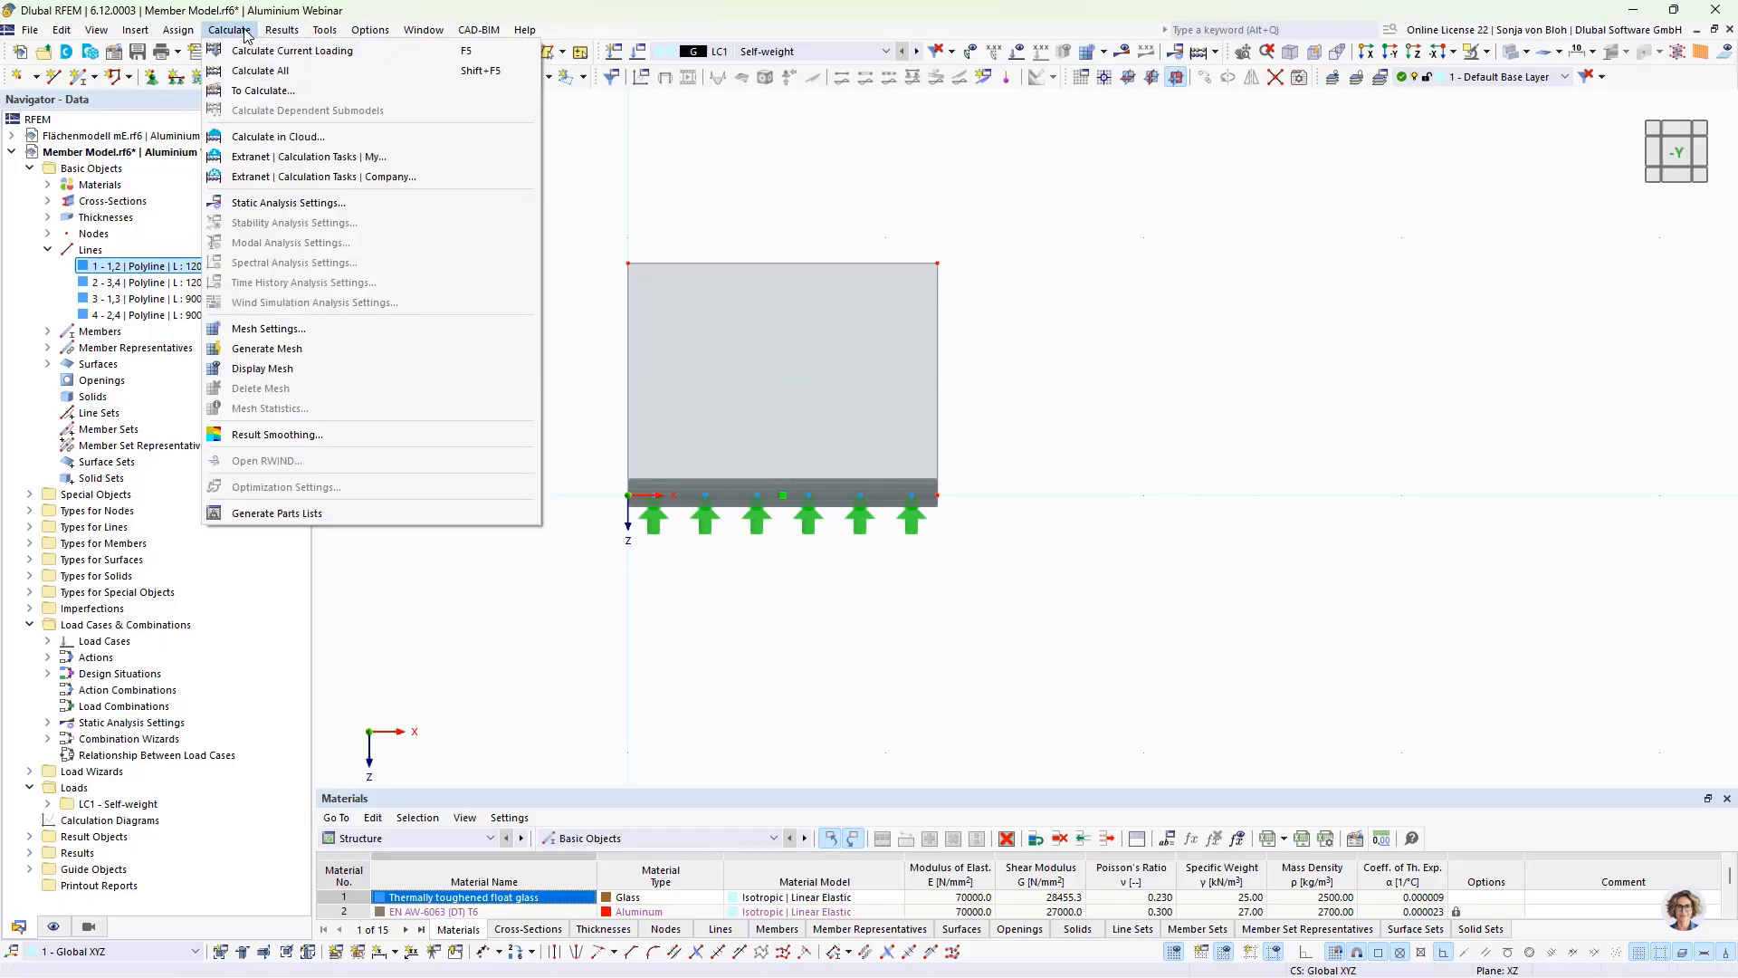
pyautogui.click(264, 327)
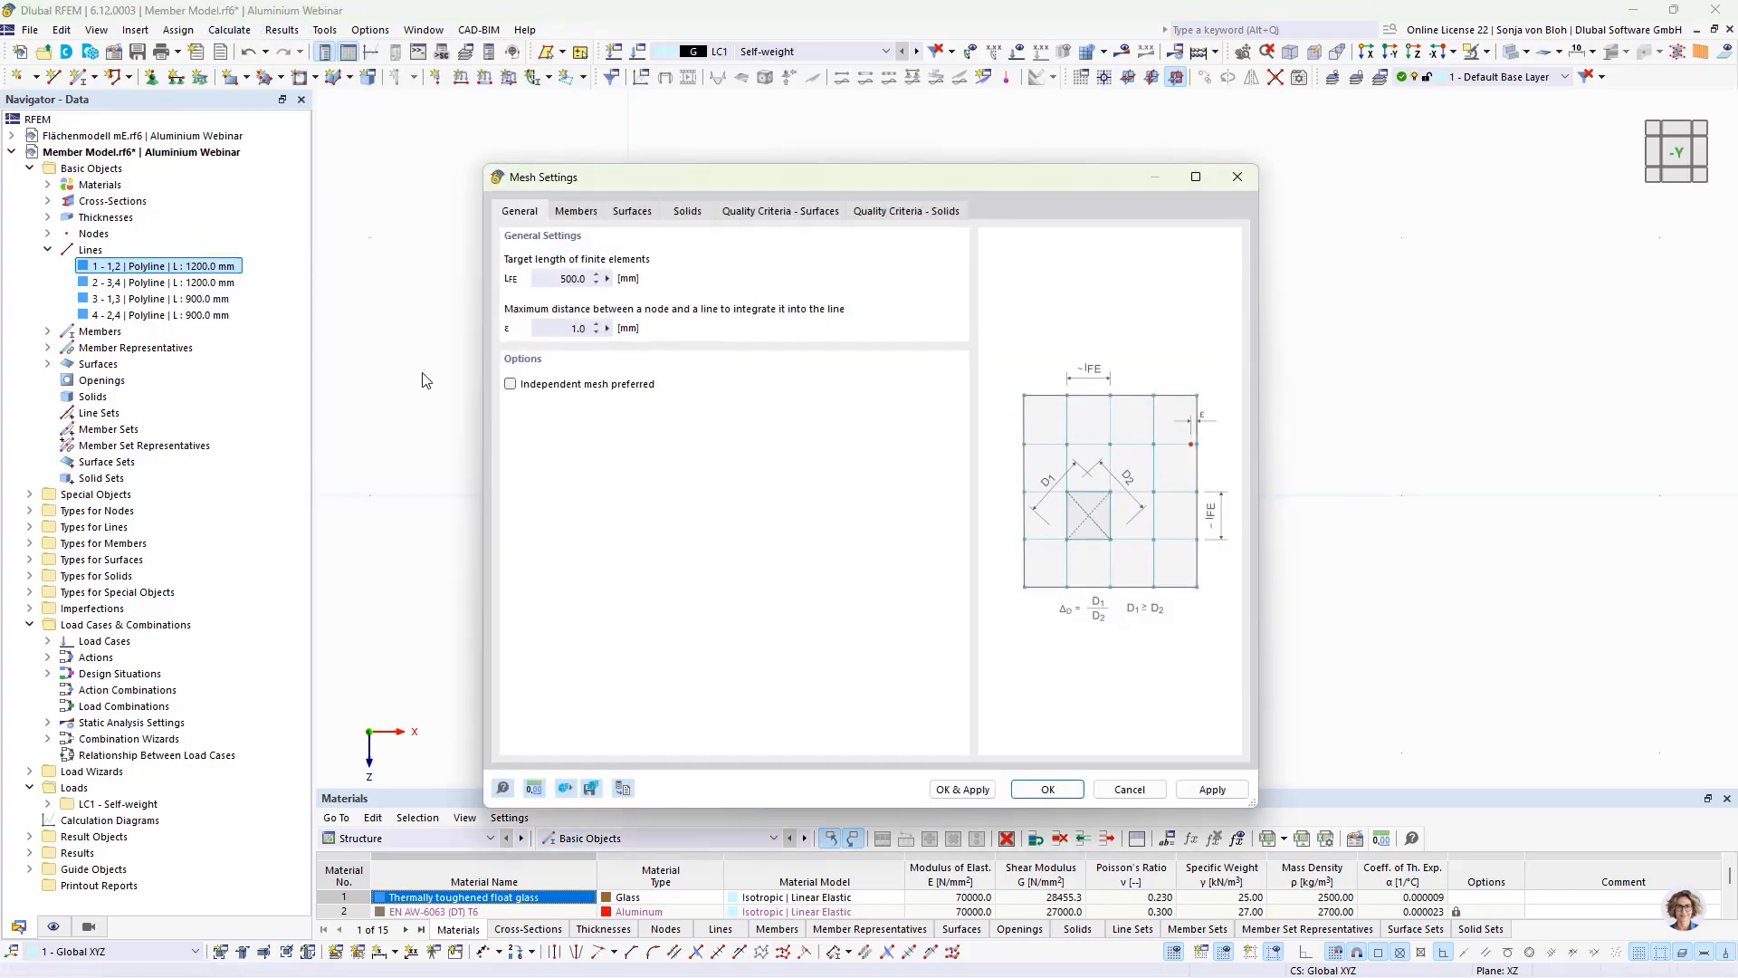
pyautogui.click(552, 281)
pyautogui.write('50')
pyautogui.click(1052, 787)
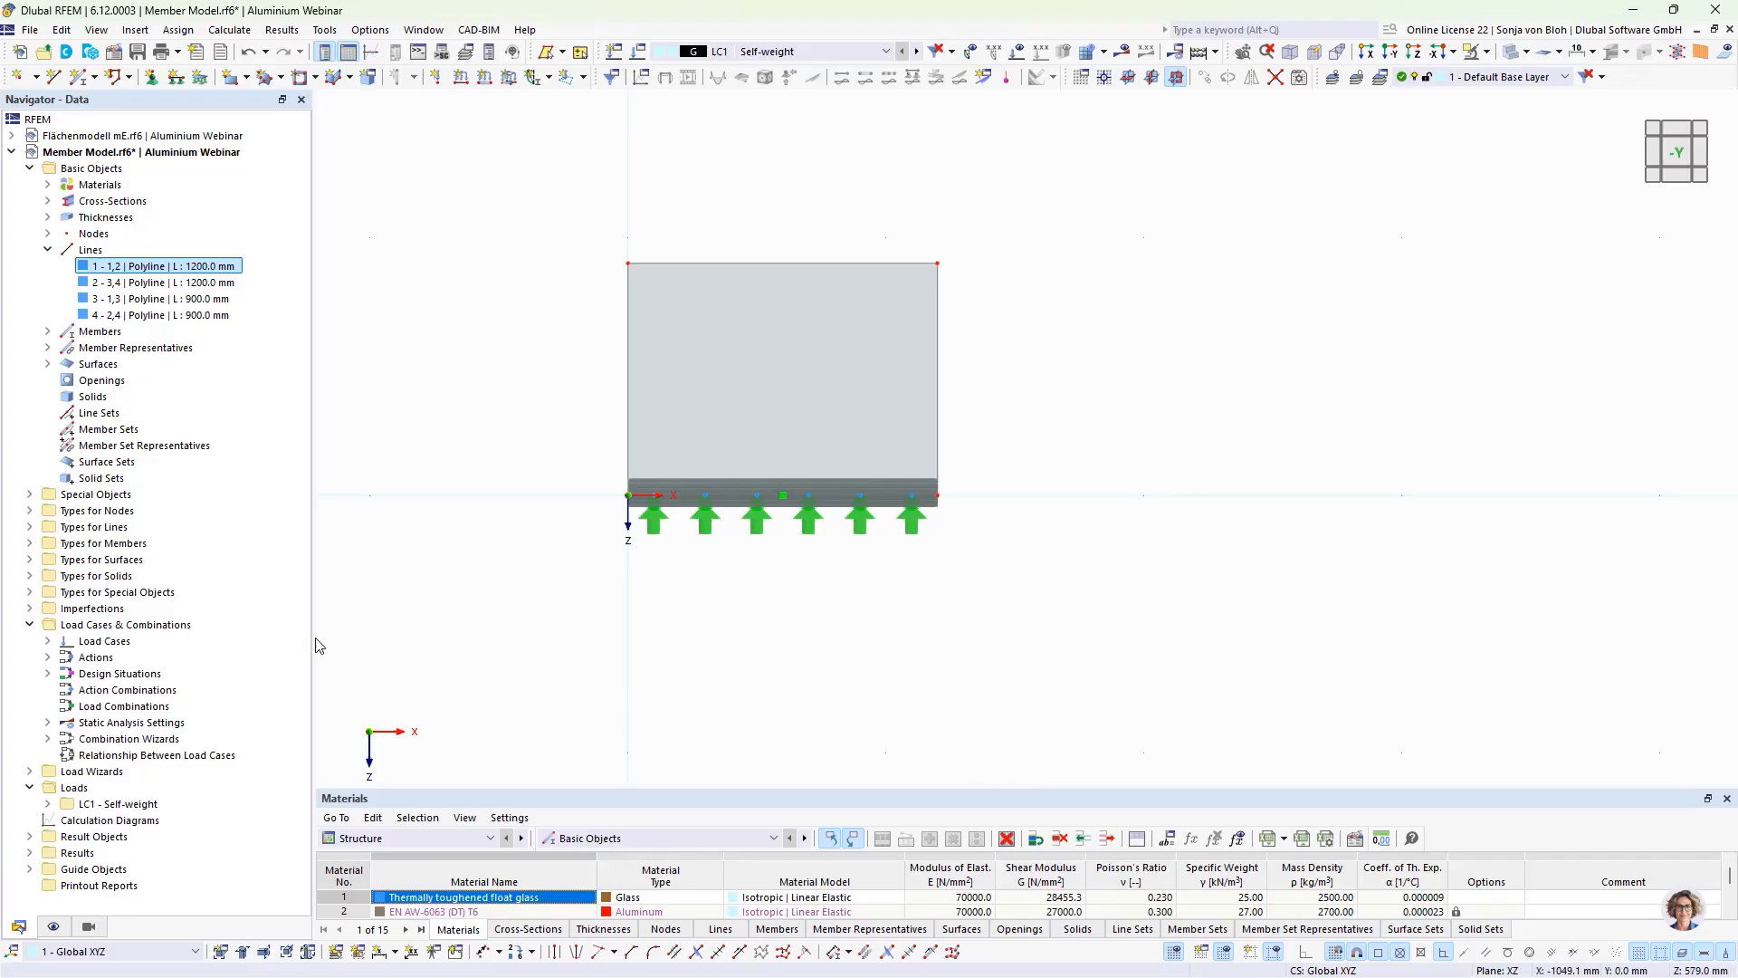
# Step: Create a second load case named "Transom Loads" with the action category Imposed loads - category B: office areas
pyautogui.click(48, 641)
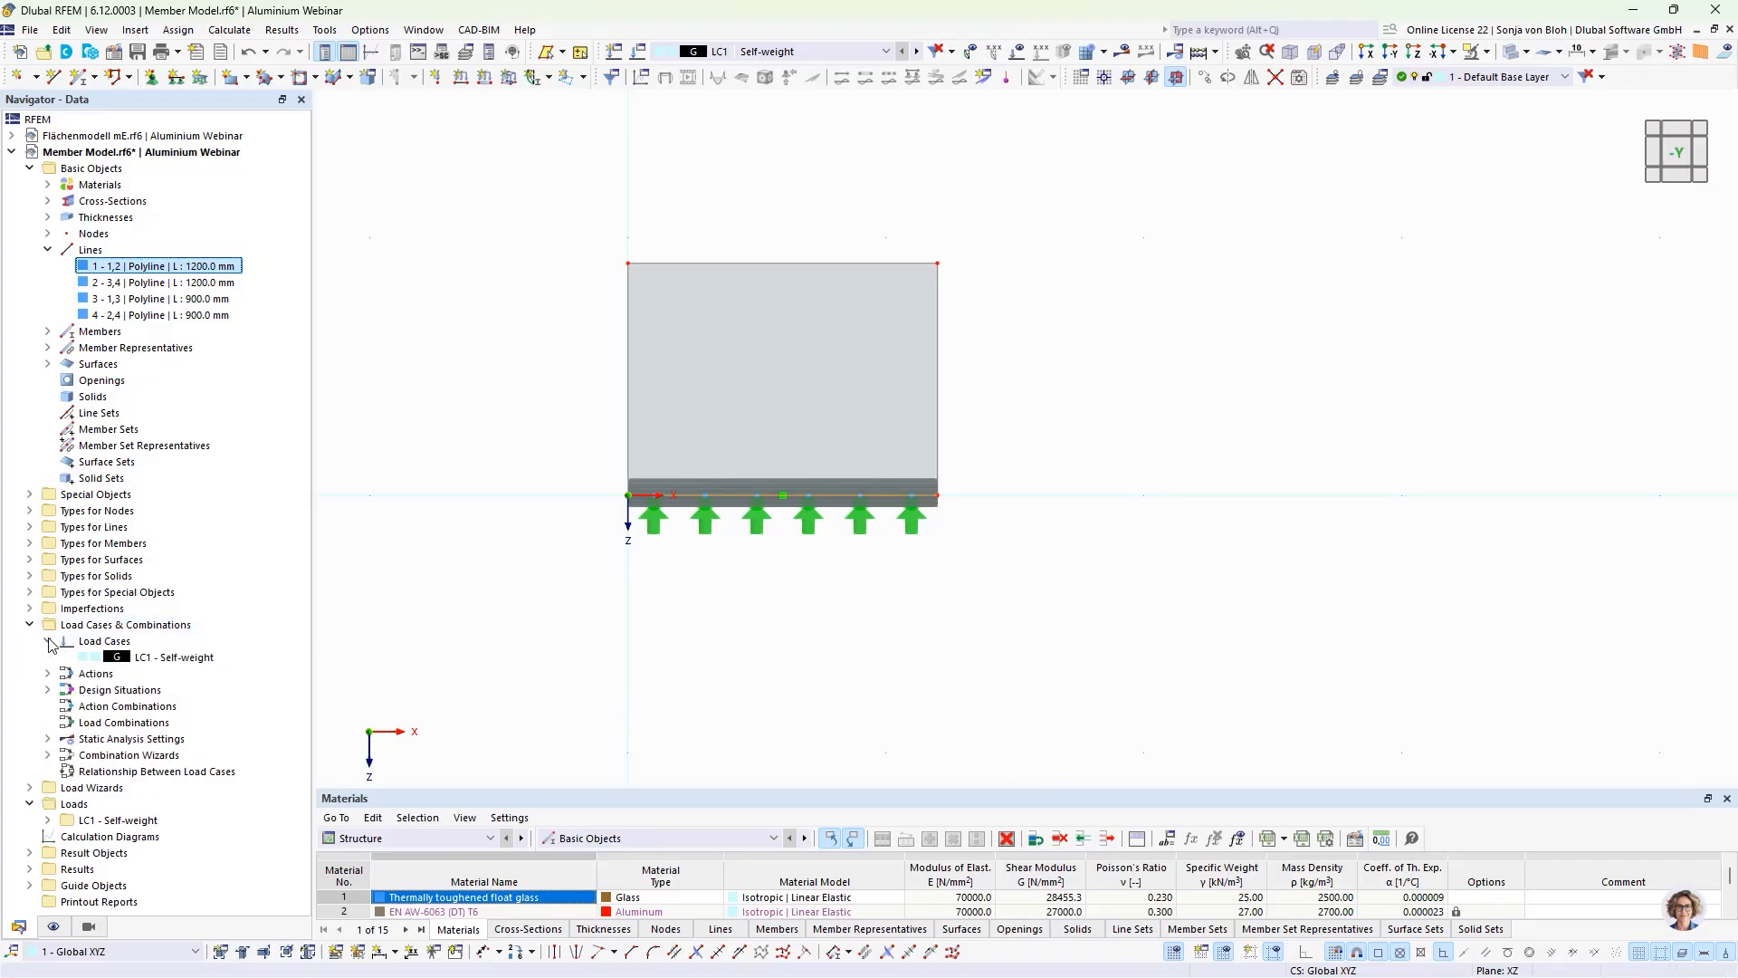
pyautogui.doubleClick(177, 657)
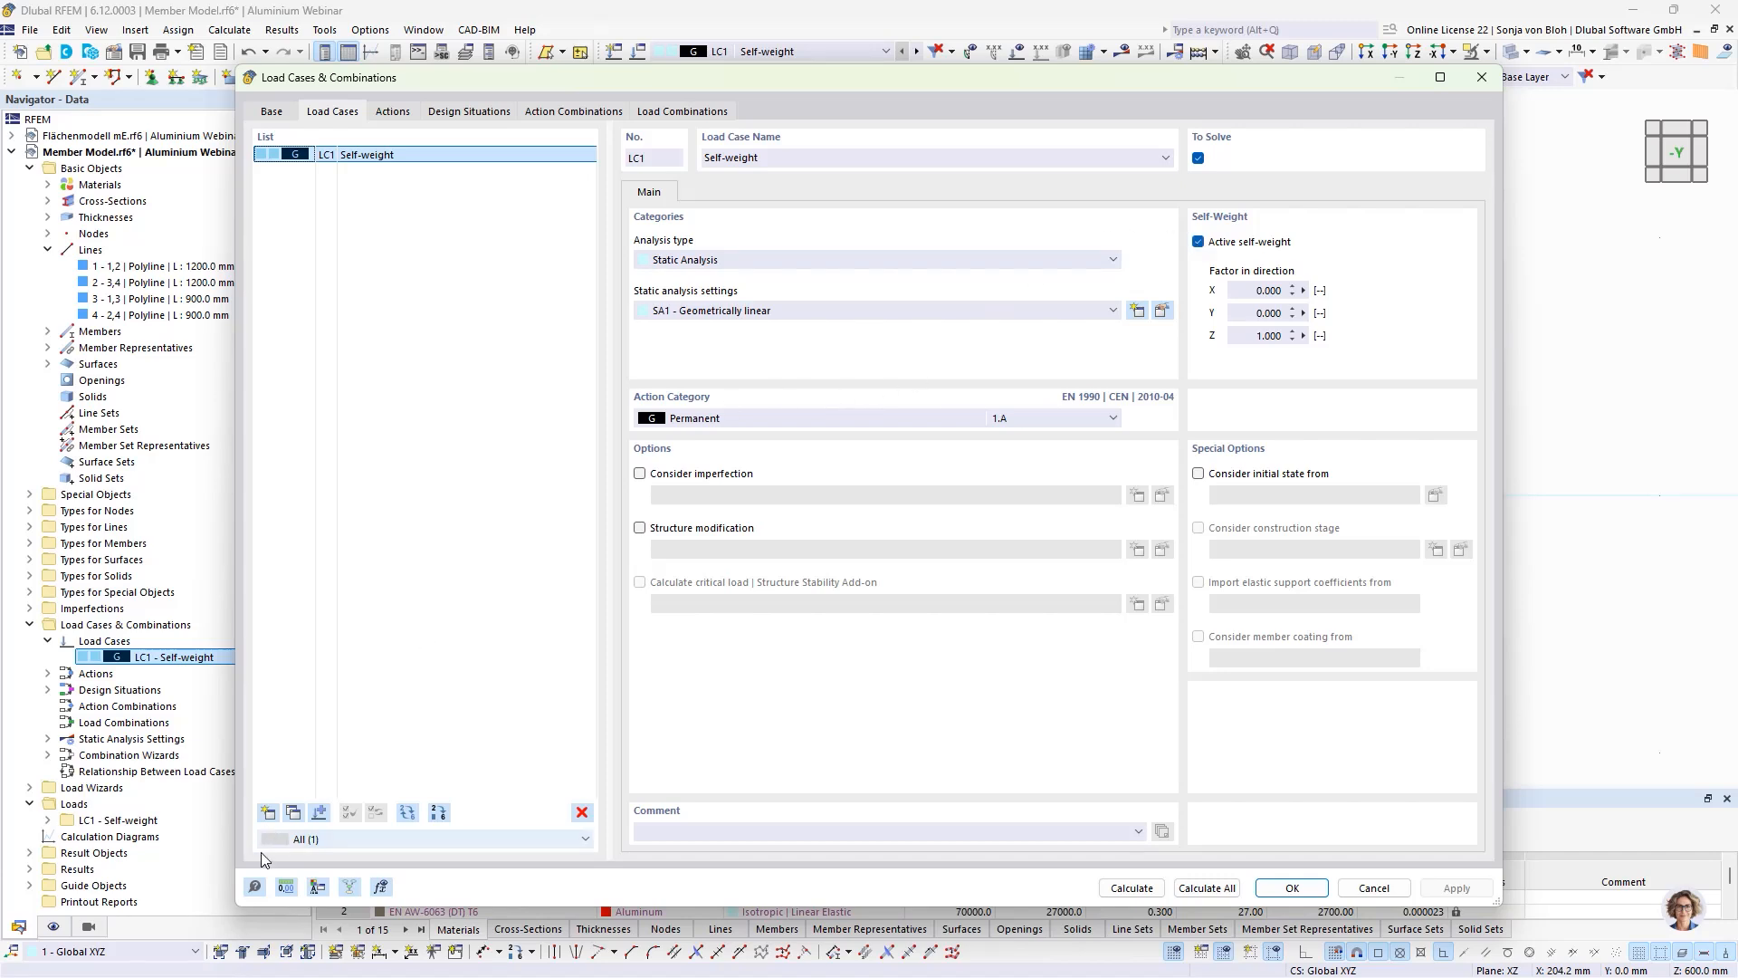
pyautogui.click(268, 811)
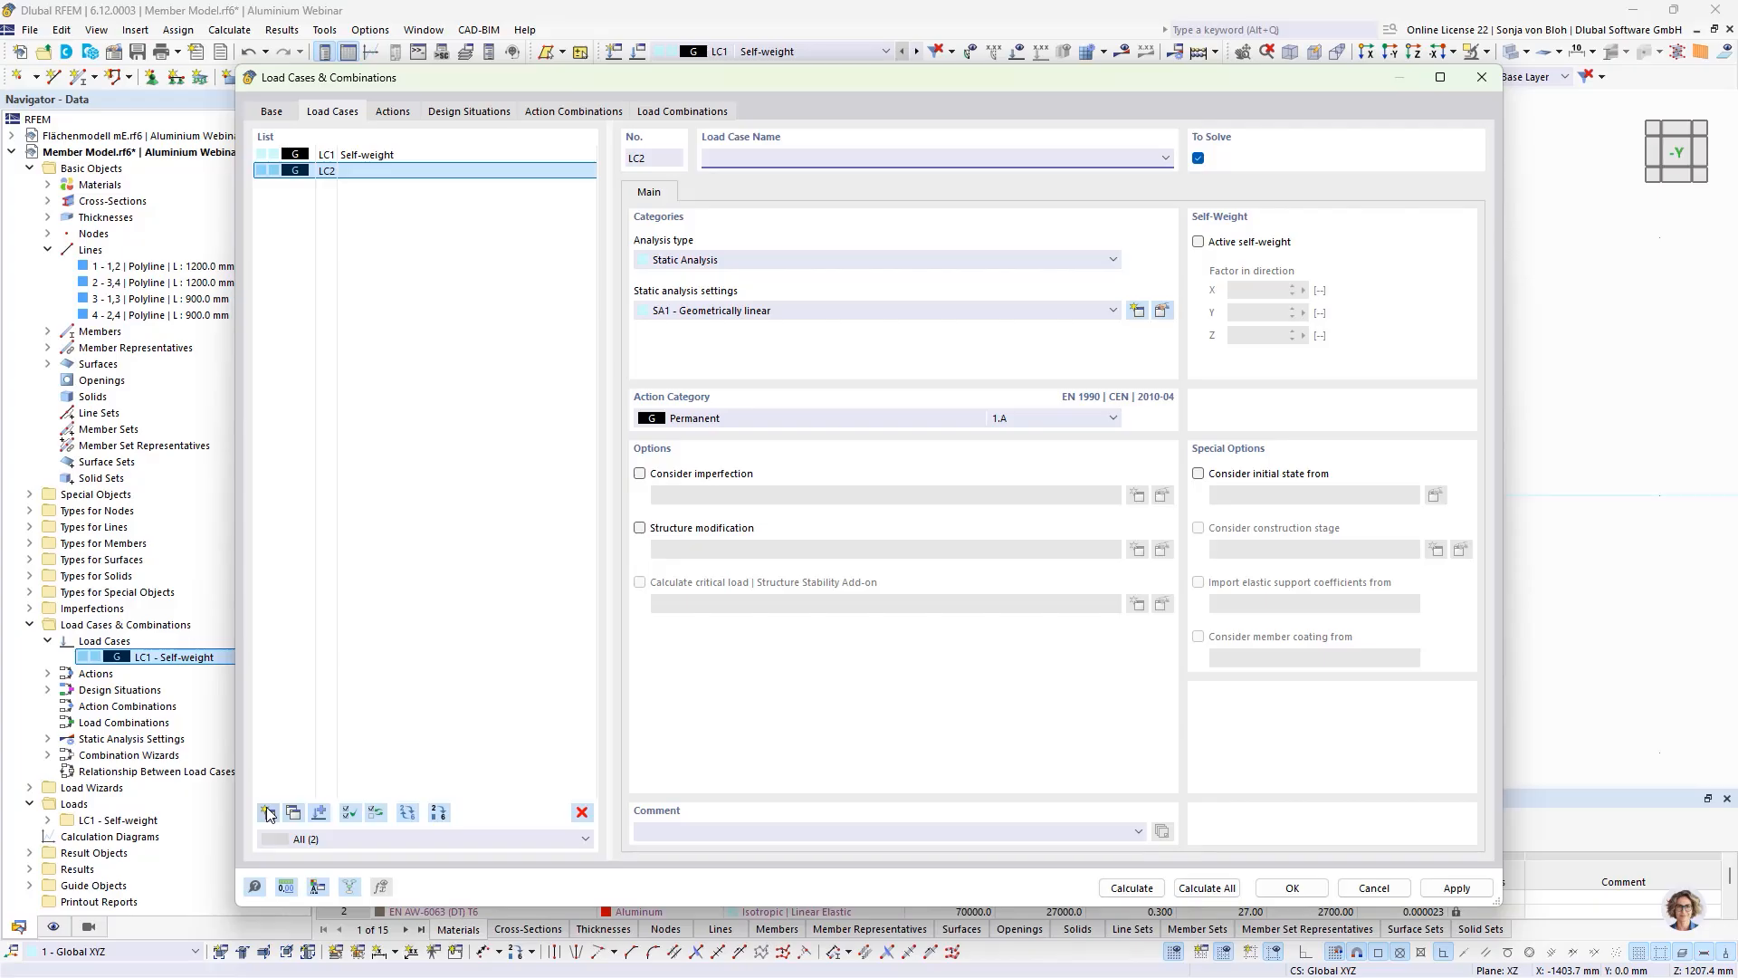
pyautogui.write('Transom Loads')
pyautogui.click(735, 418)
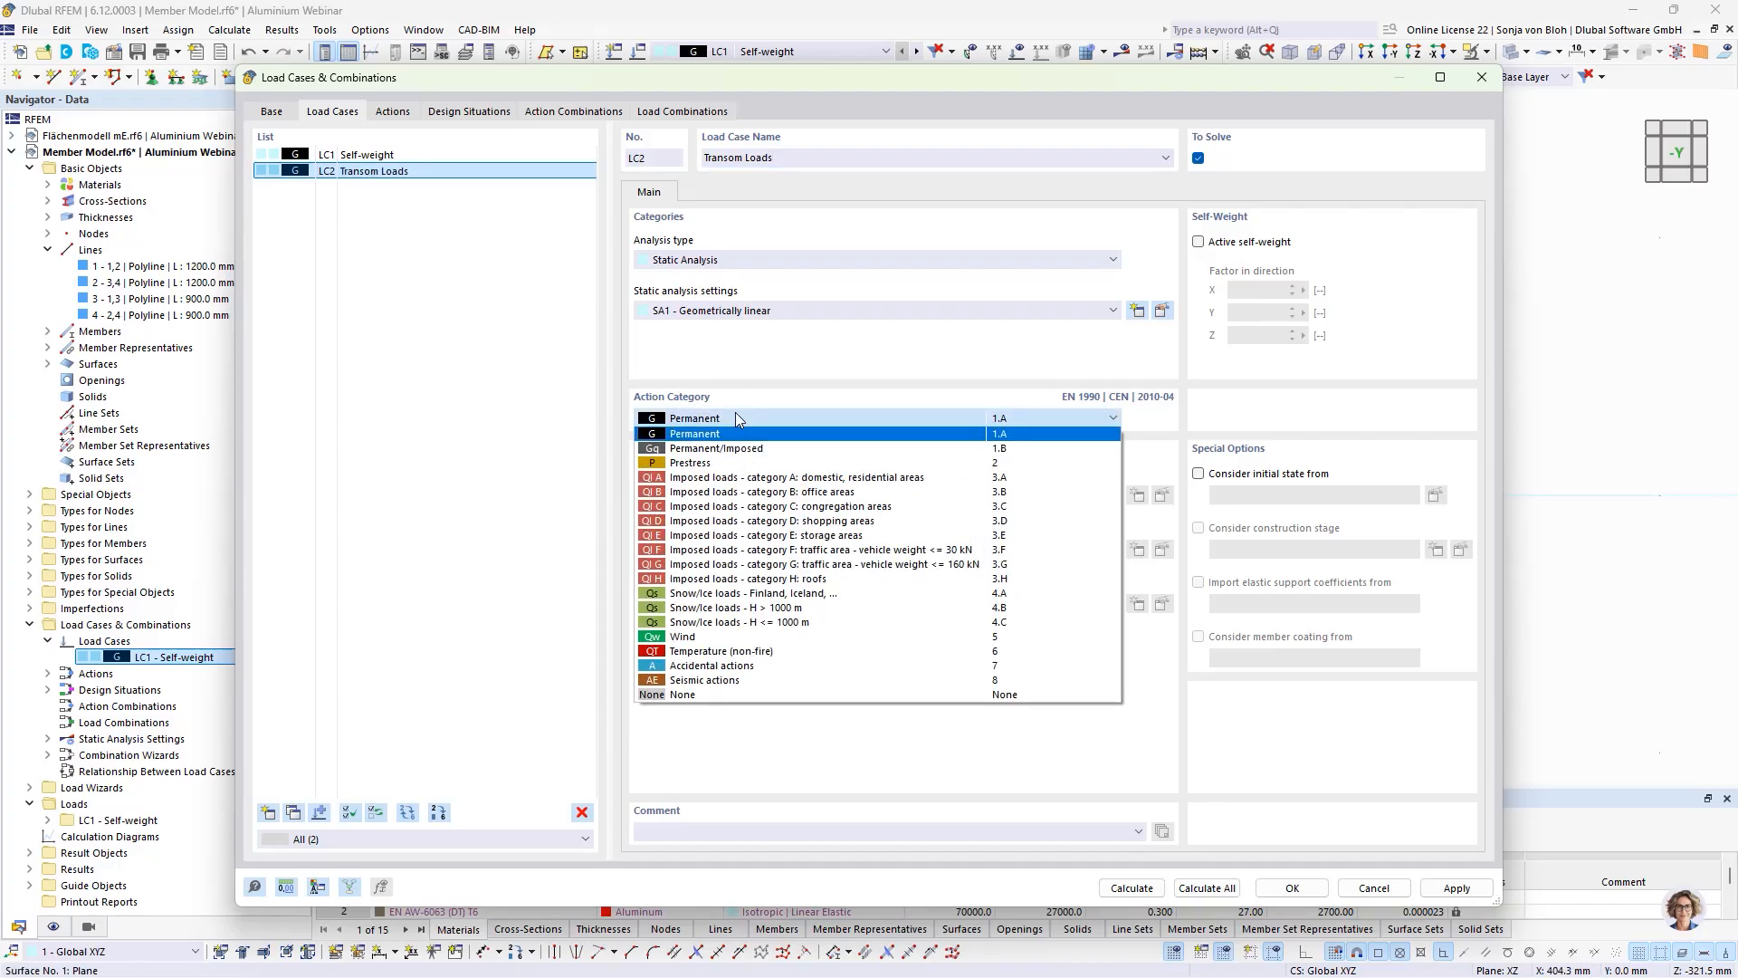
pyautogui.click(738, 494)
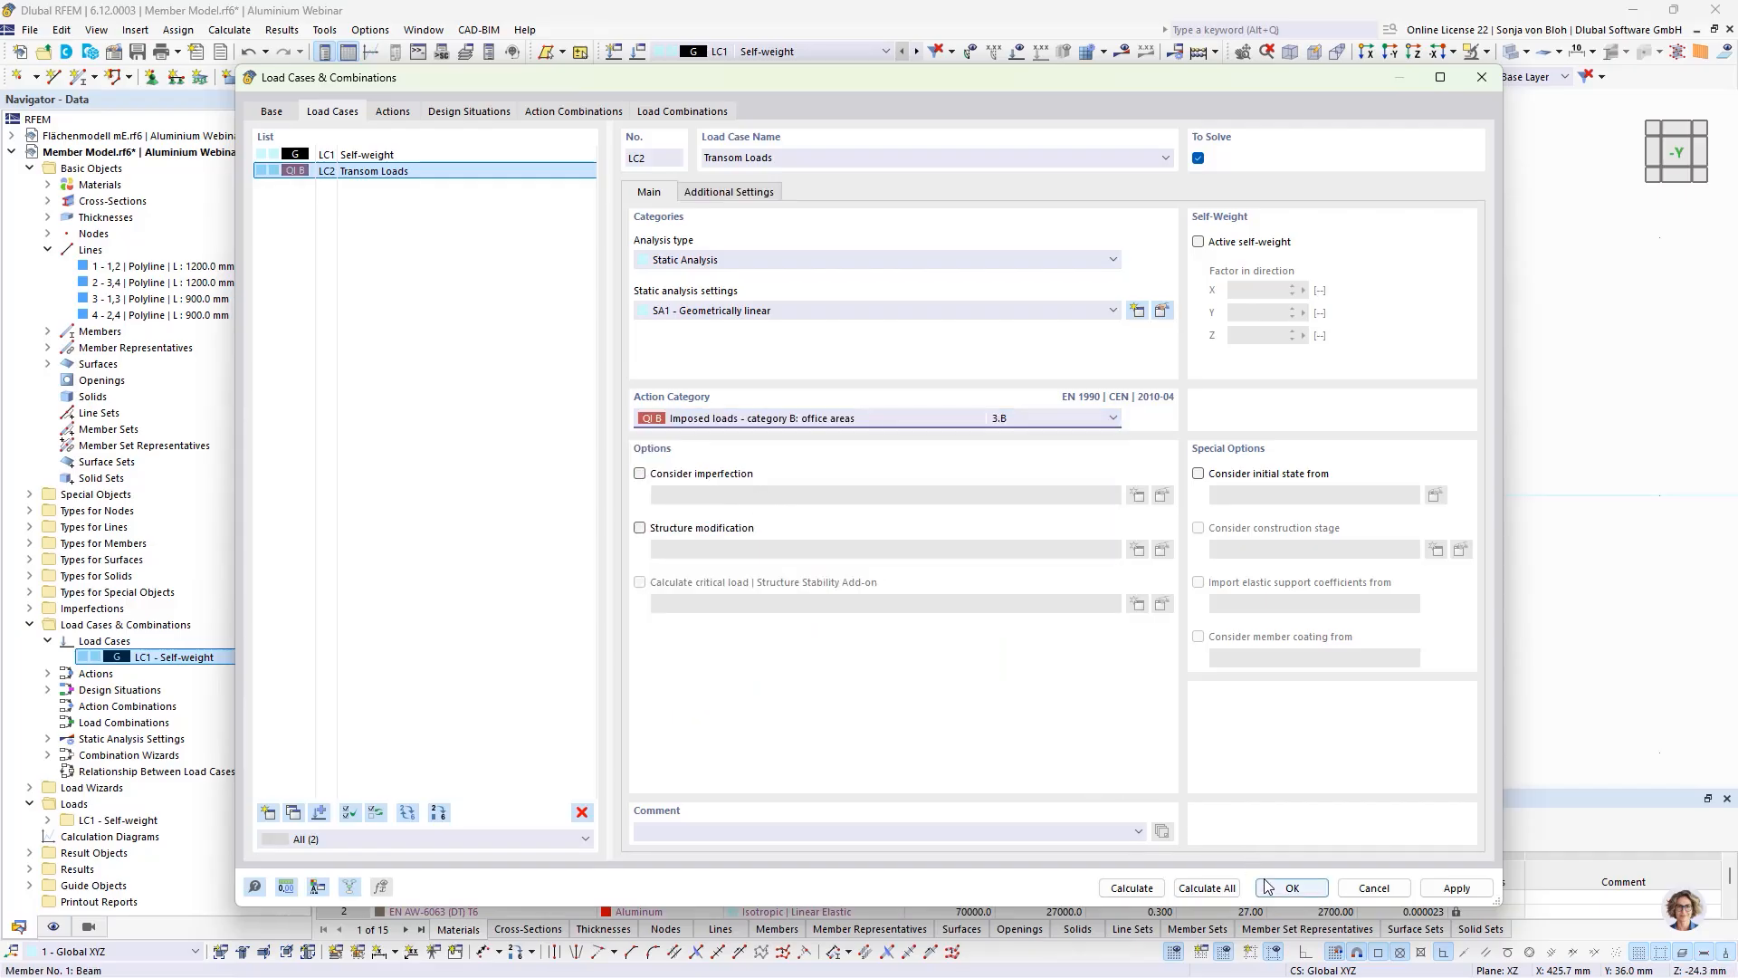
pyautogui.click(1291, 887)
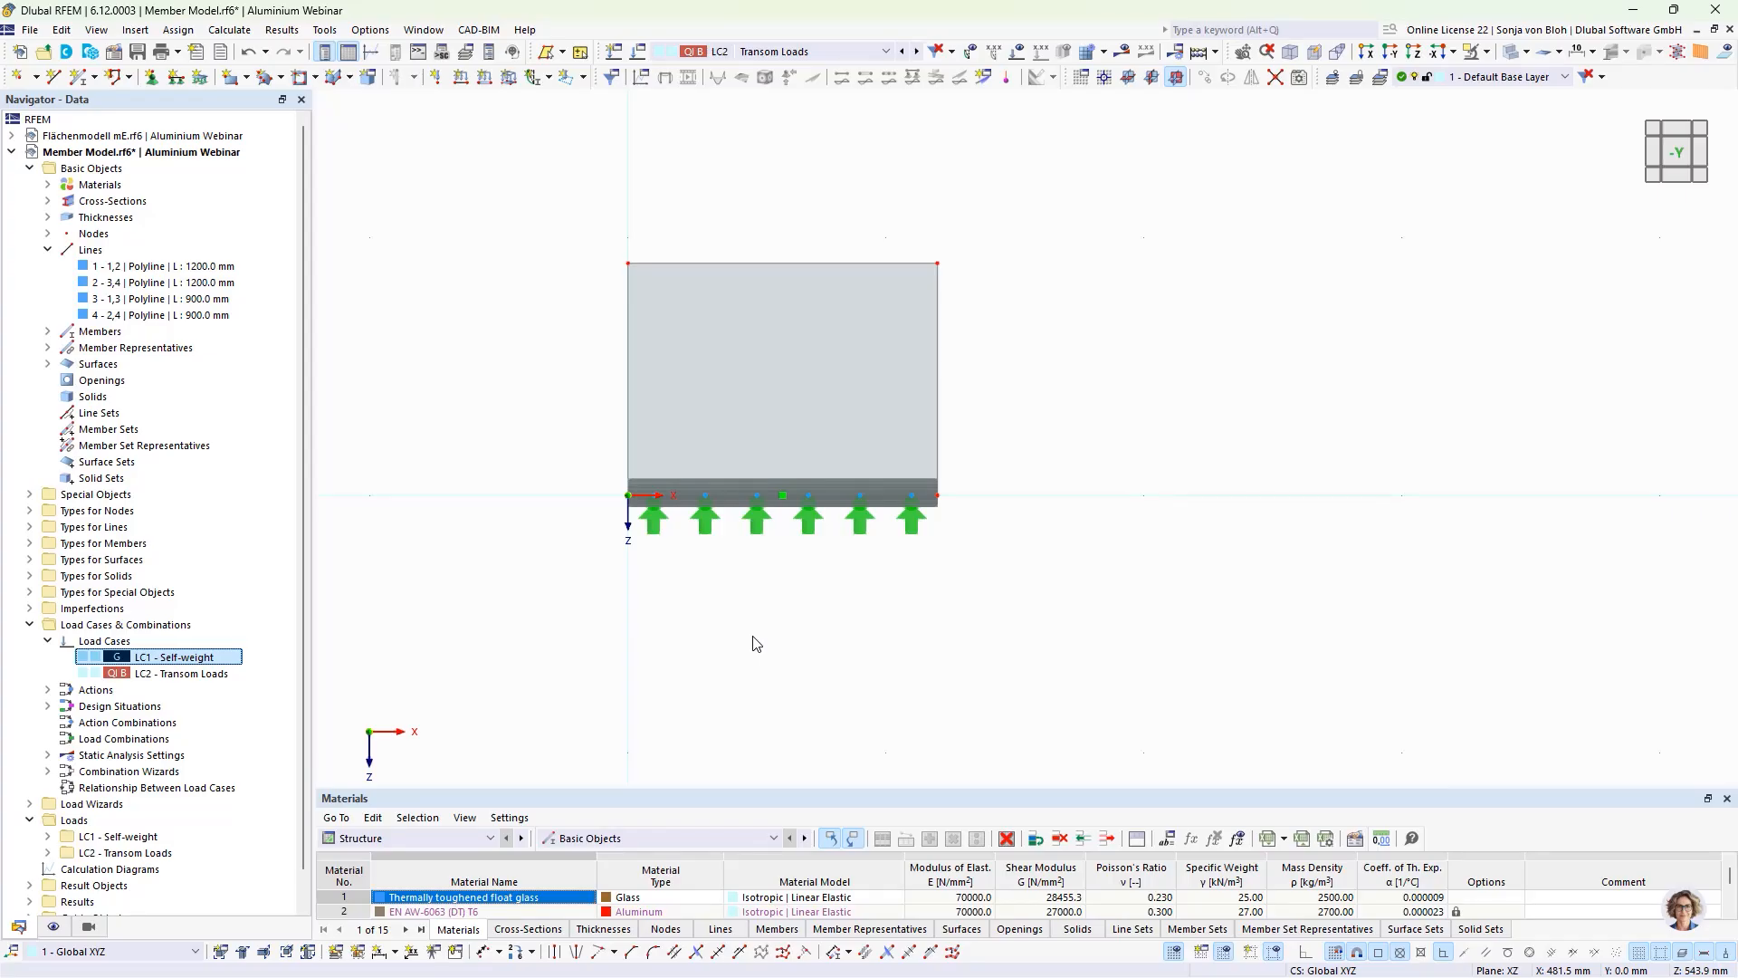
# Step: Apply a uniform line load of 1 kN/m in global Y on true length to the glass pane's upper edge in load case Transom Loads
pyautogui.click(462, 80)
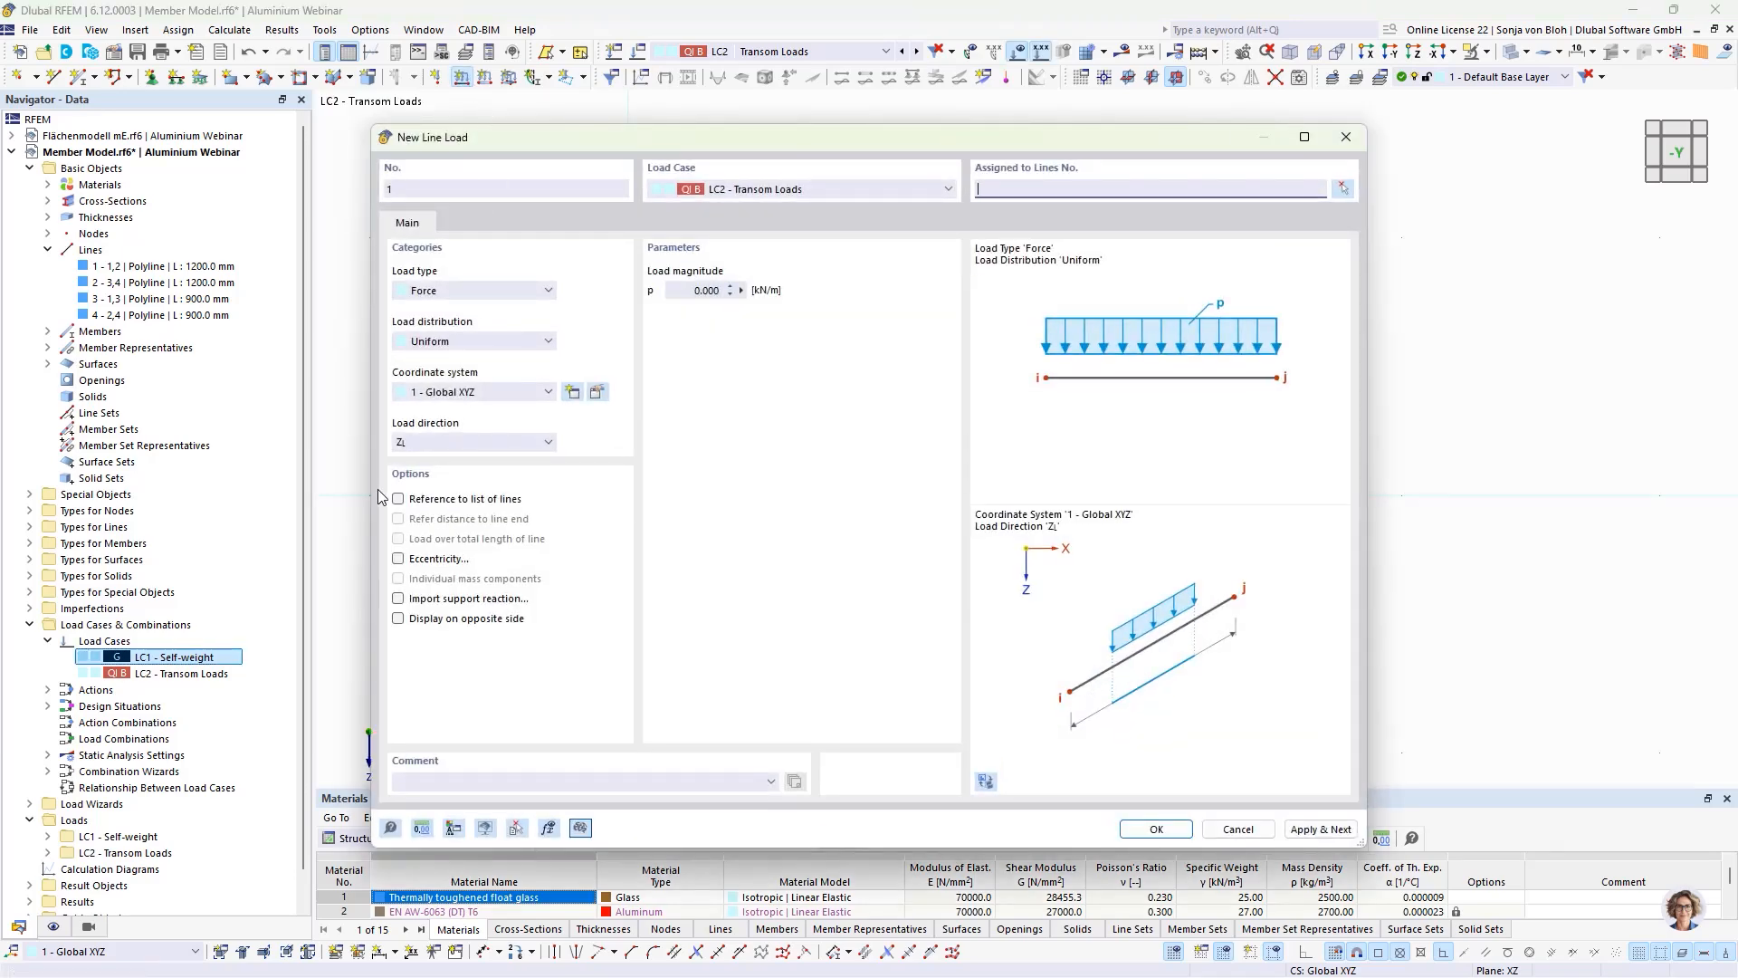
pyautogui.click(471, 442)
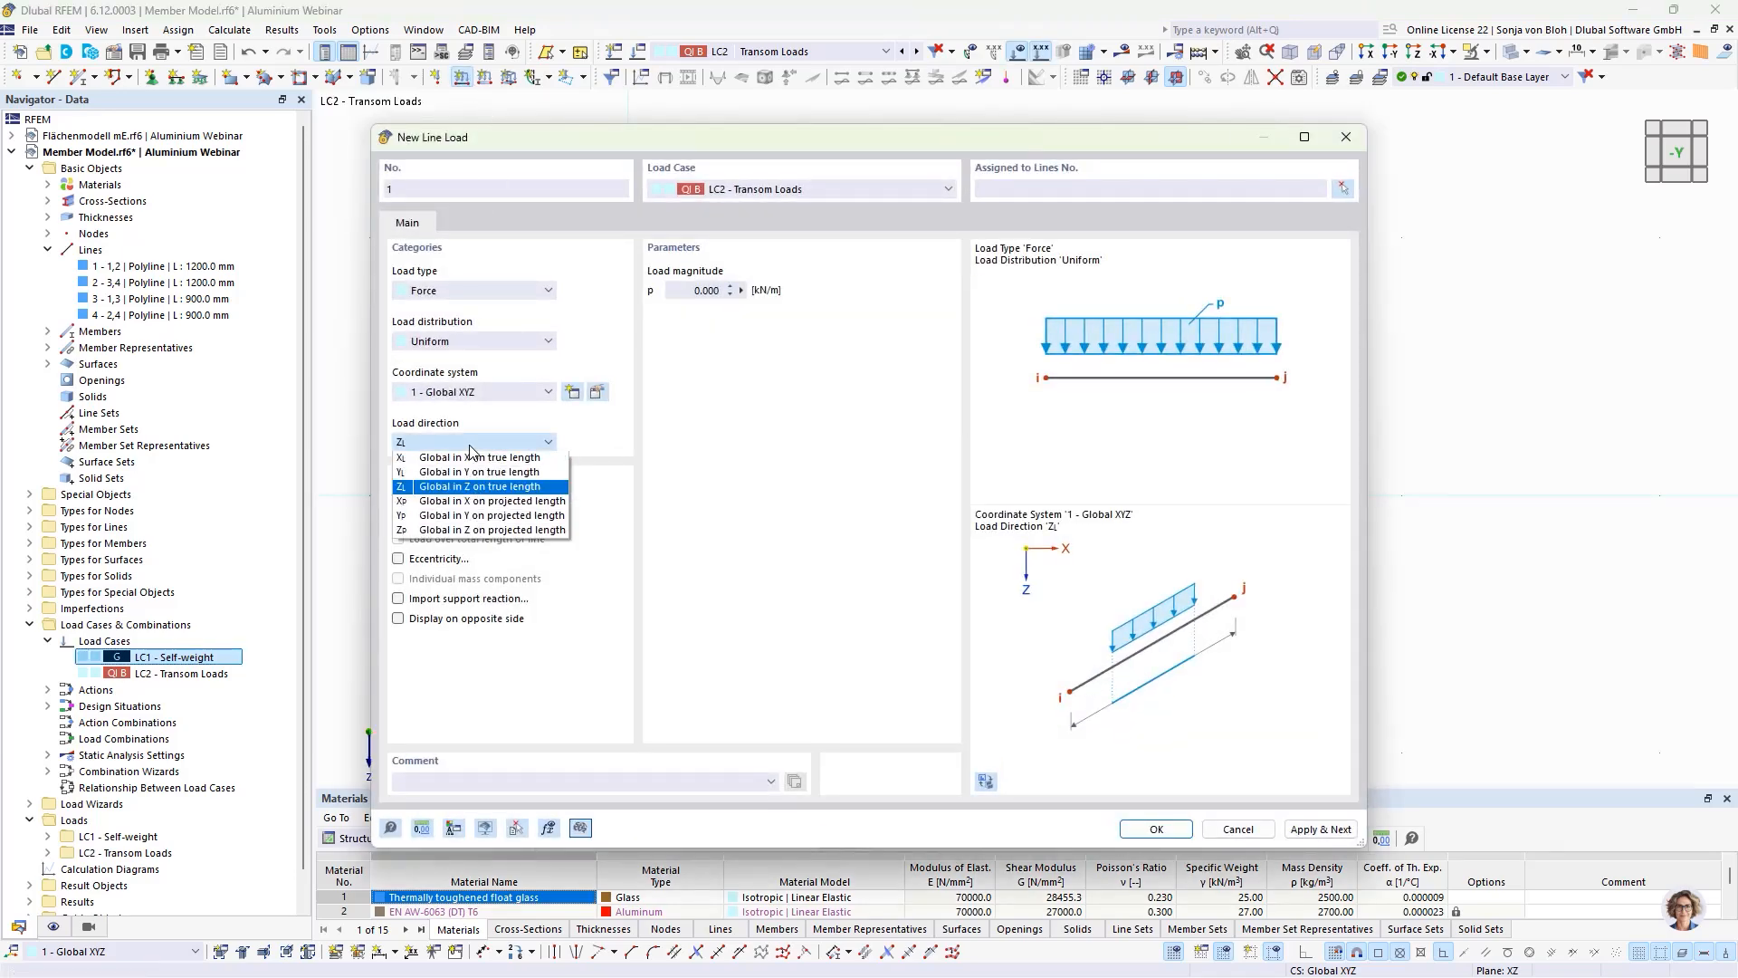
pyautogui.click(457, 471)
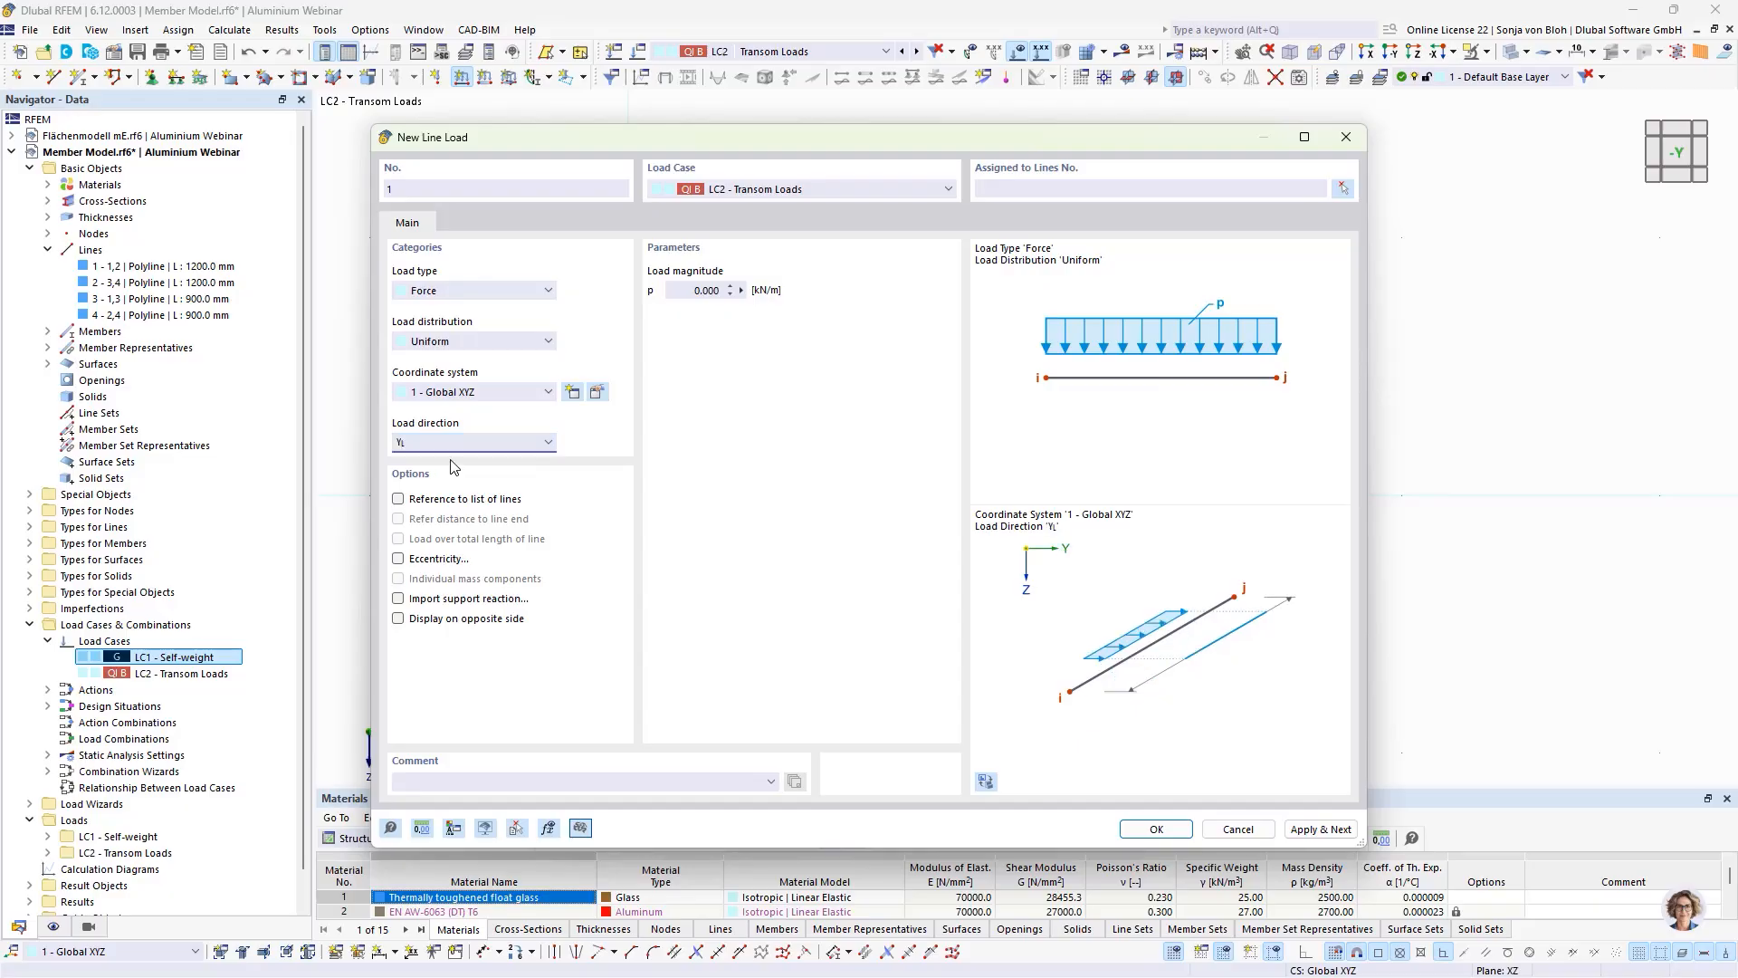
pyautogui.press('Tab')
pyautogui.write('1')
pyautogui.click(1154, 828)
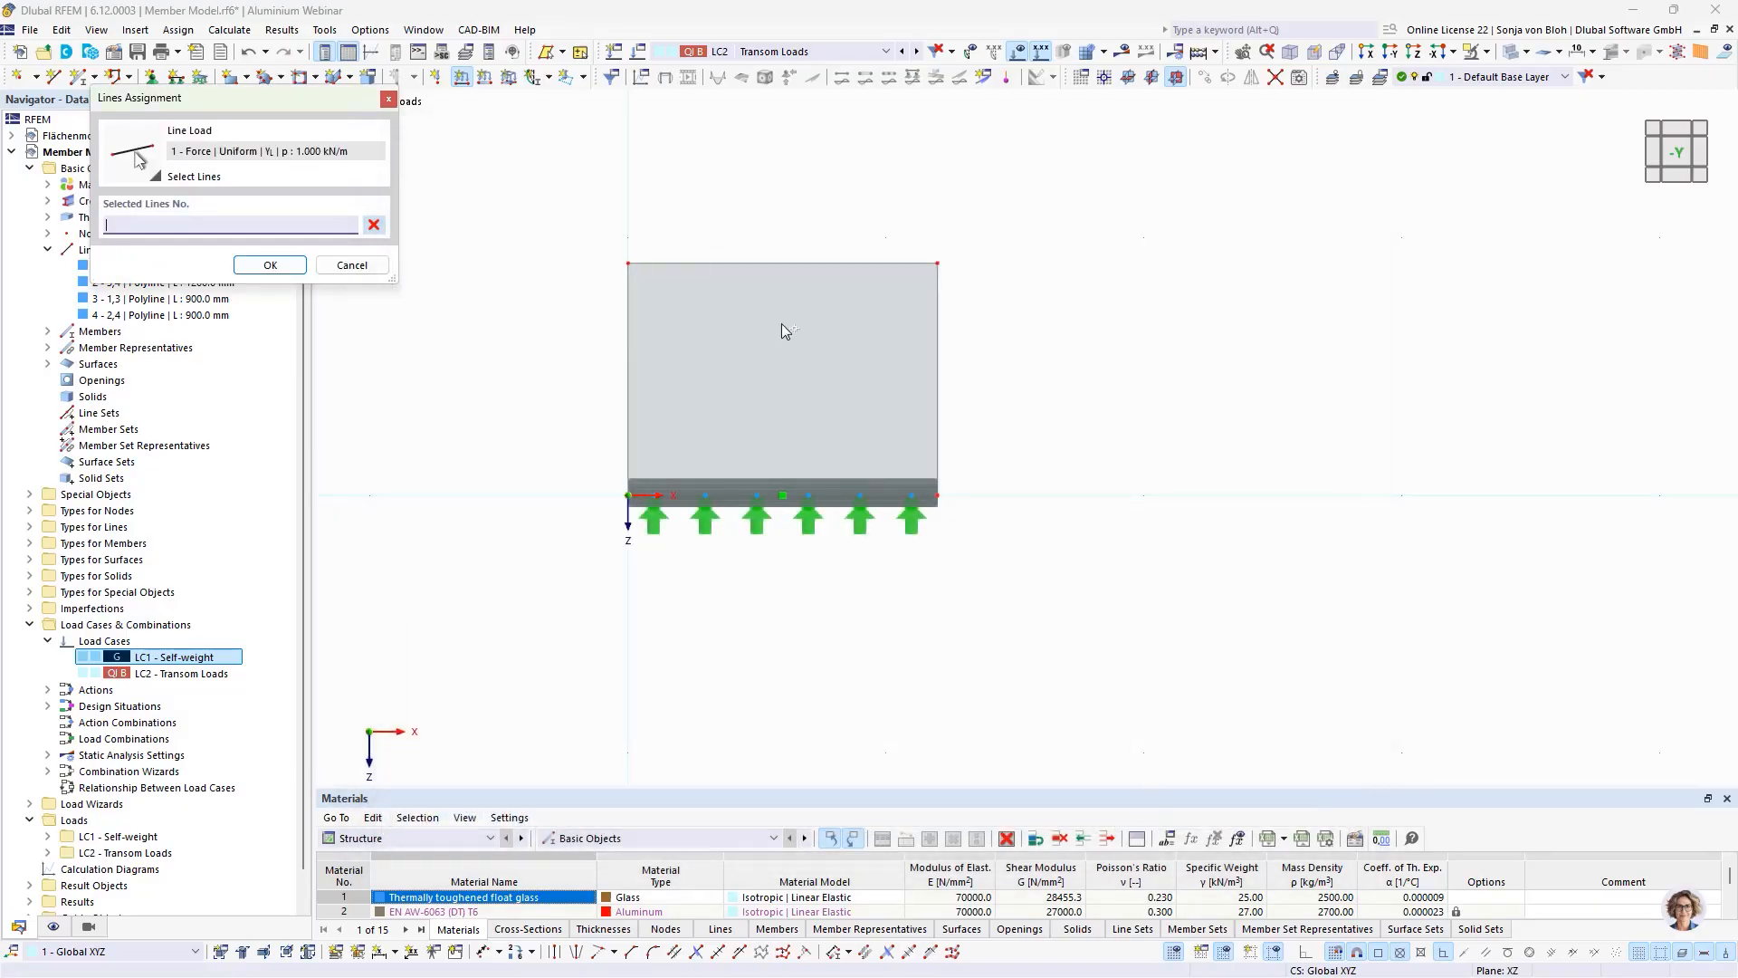
pyautogui.click(665, 264)
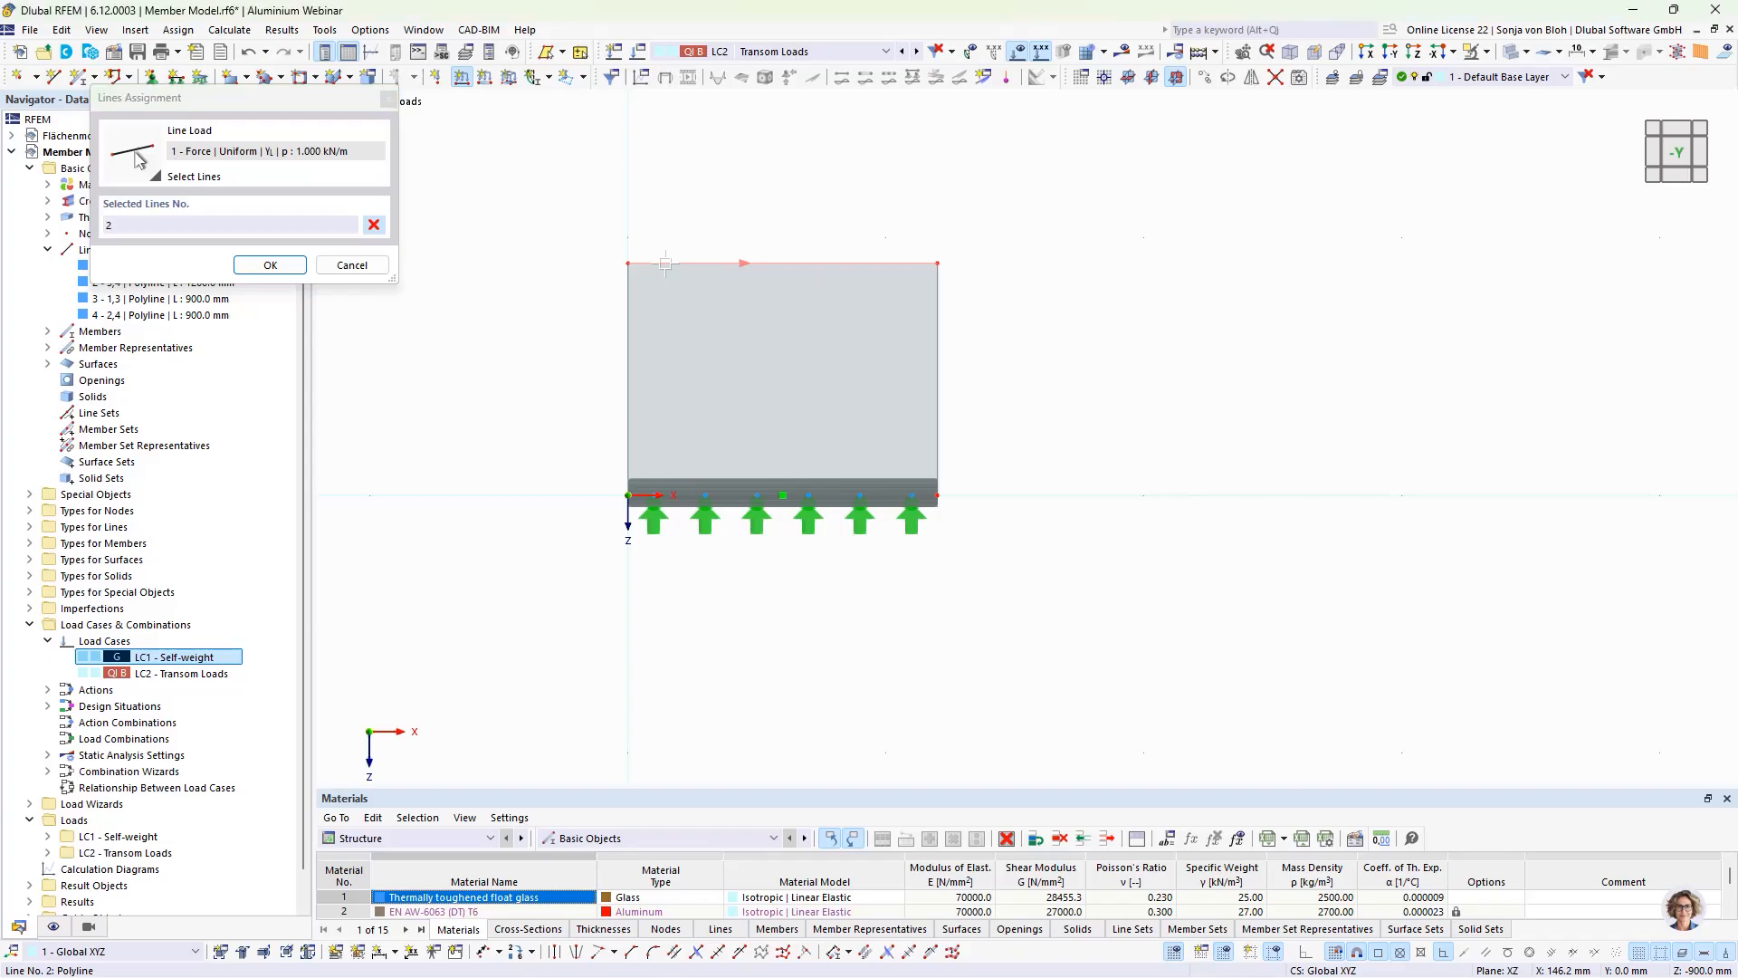
pyautogui.click(270, 265)
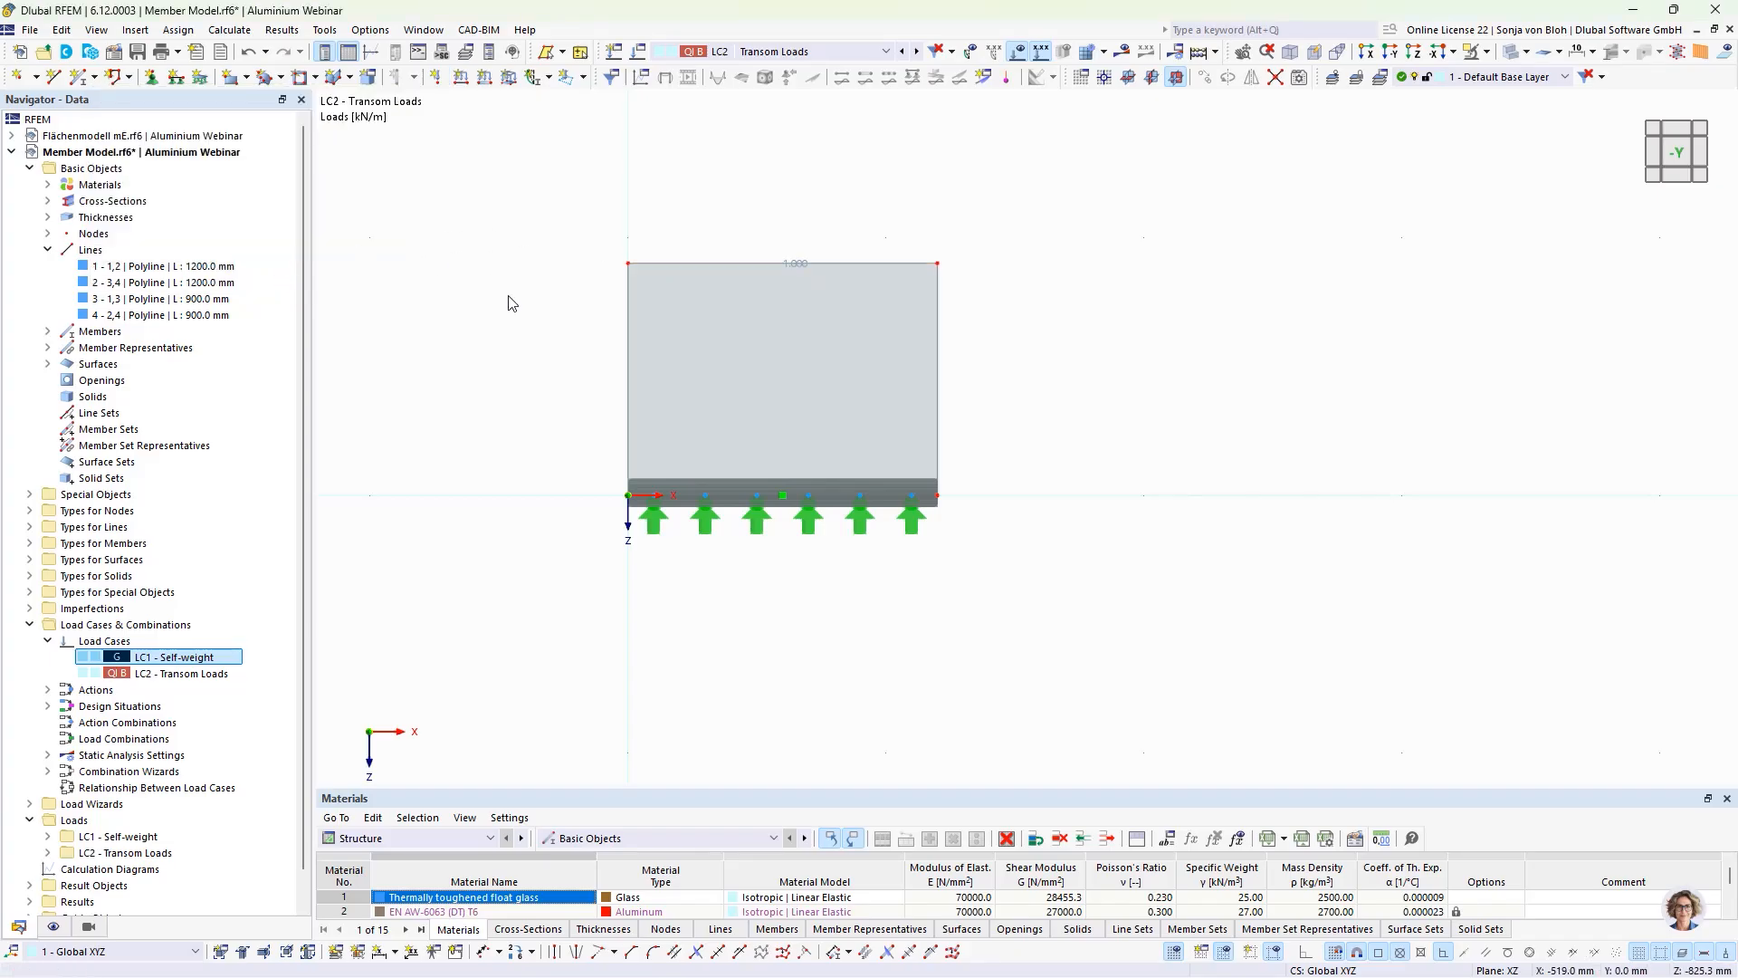
pyautogui.keyDown('ctrl'); pyautogui.moveTo(597, 685); pyautogui.dragTo(757, 725, button='middle'); pyautogui.keyUp('ctrl')
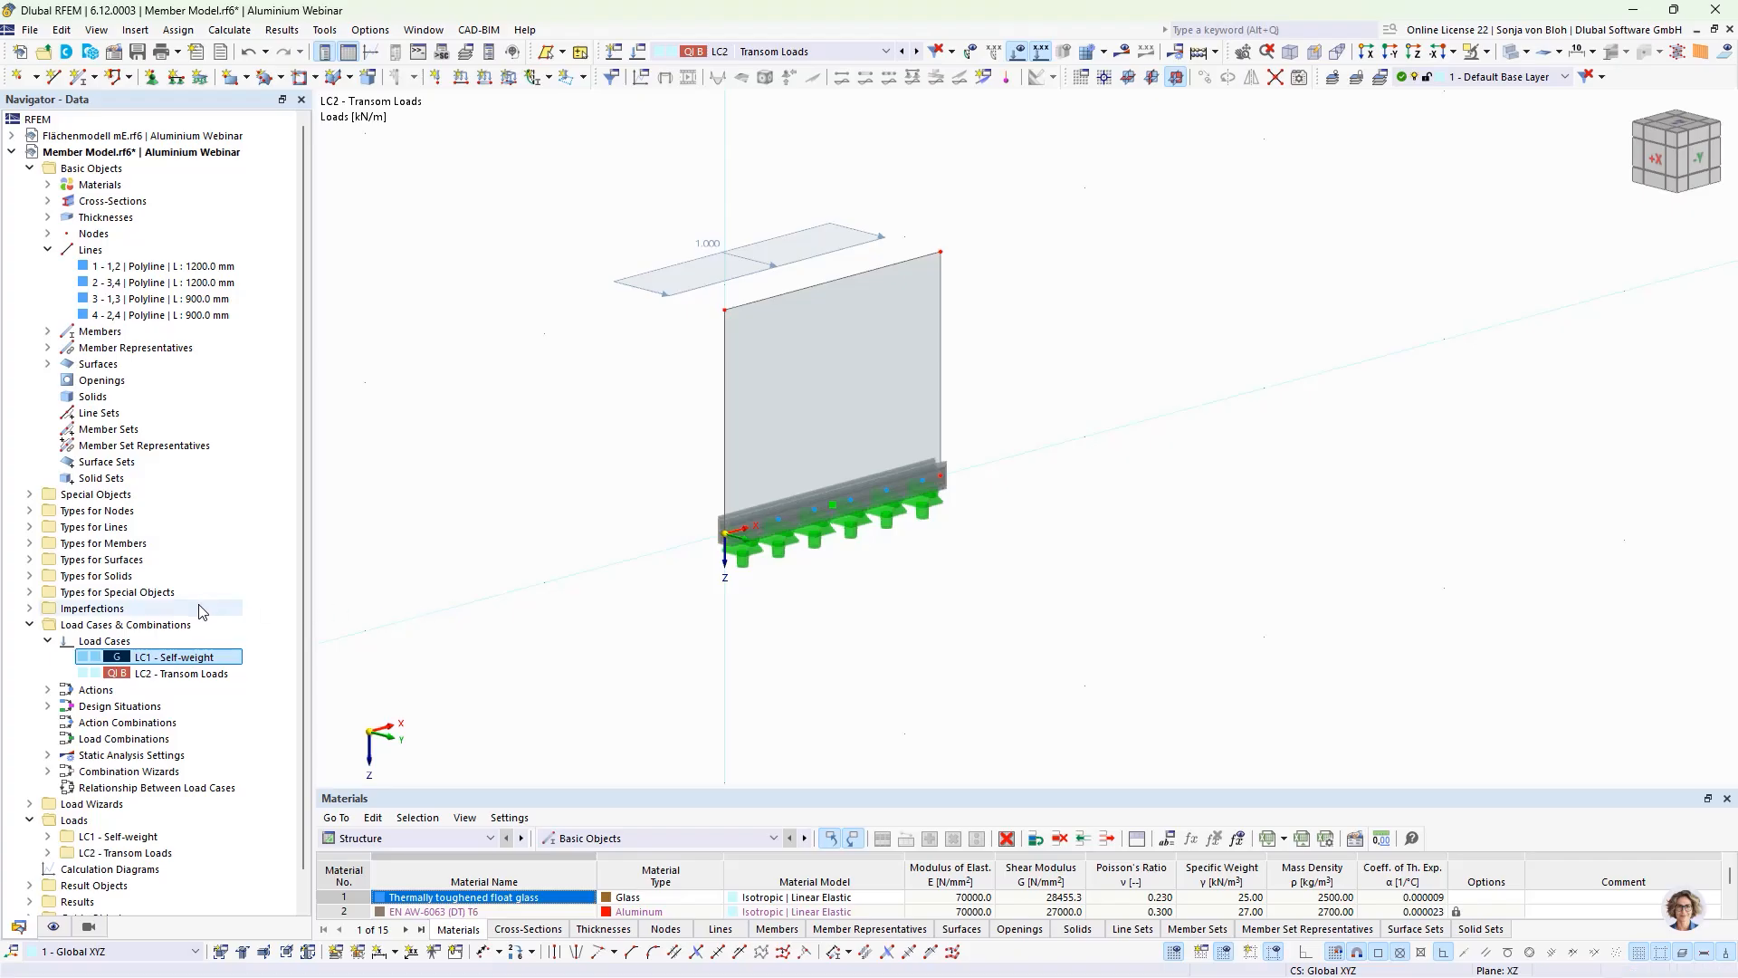
# Step: Delete the SLS design situations Characteristic, Frequent and Quasi-permanent, keeping only the ULS (STR/GEO) situation
pyautogui.click(48, 706)
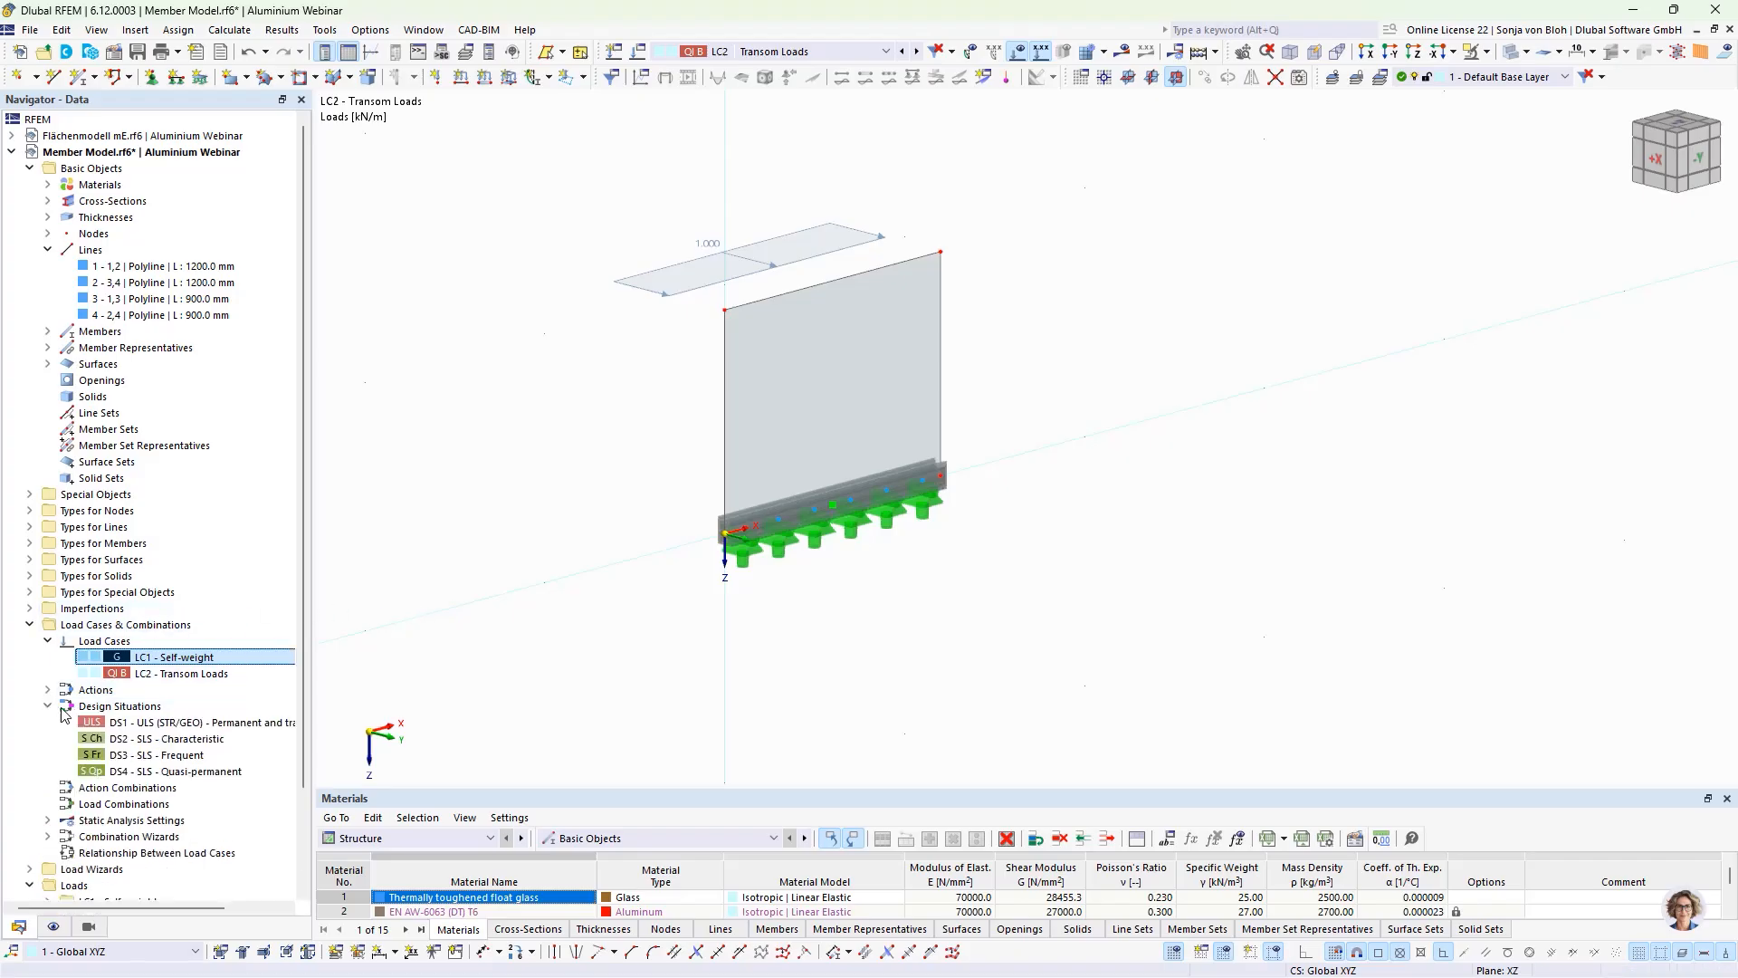
pyautogui.doubleClick(156, 723)
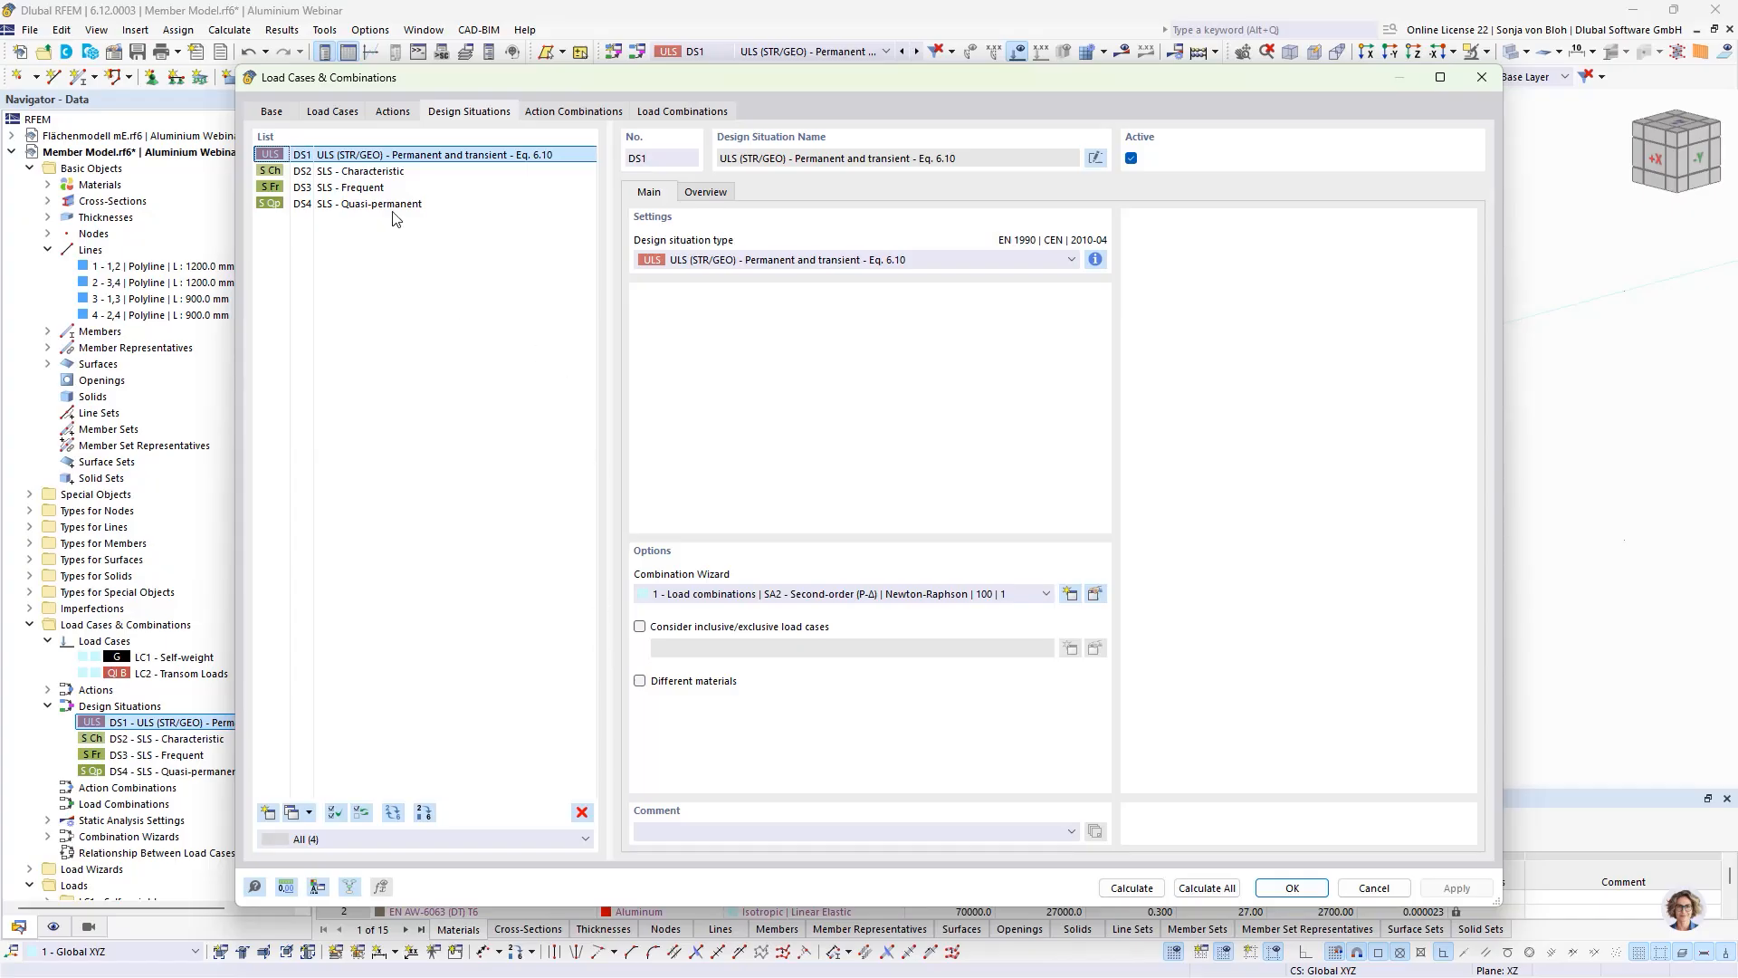
pyautogui.click(383, 175)
pyautogui.moveTo(382, 179); pyautogui.dragTo(407, 207)
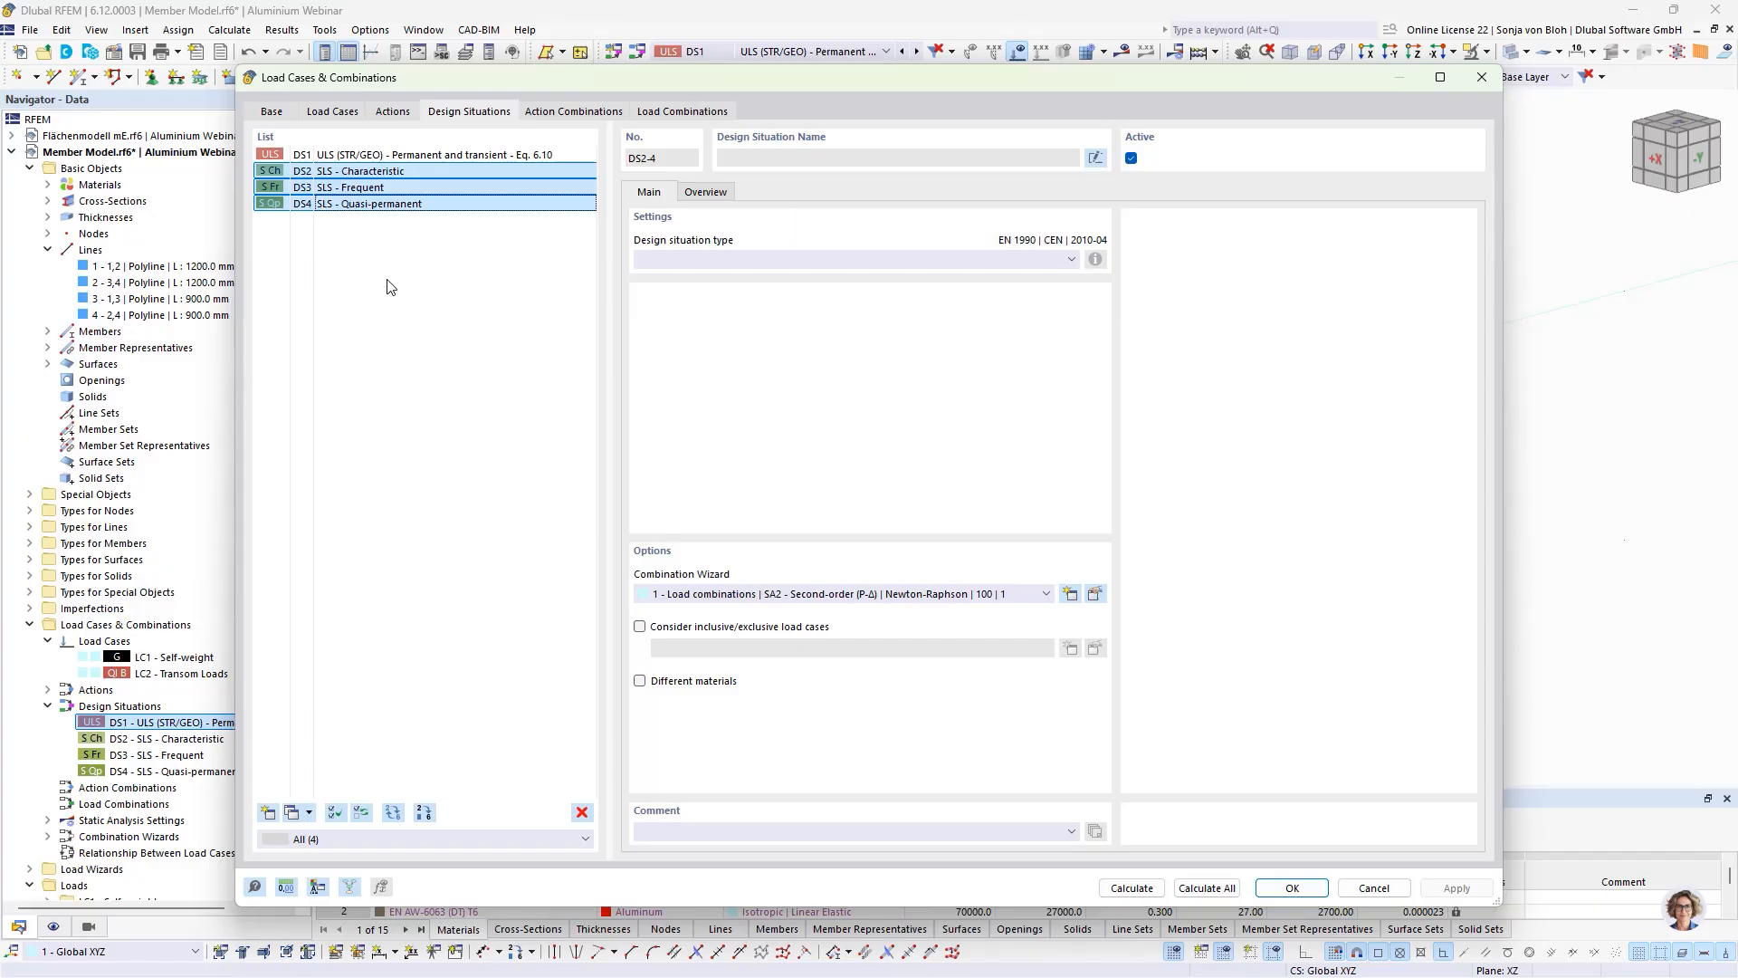
pyautogui.click(582, 812)
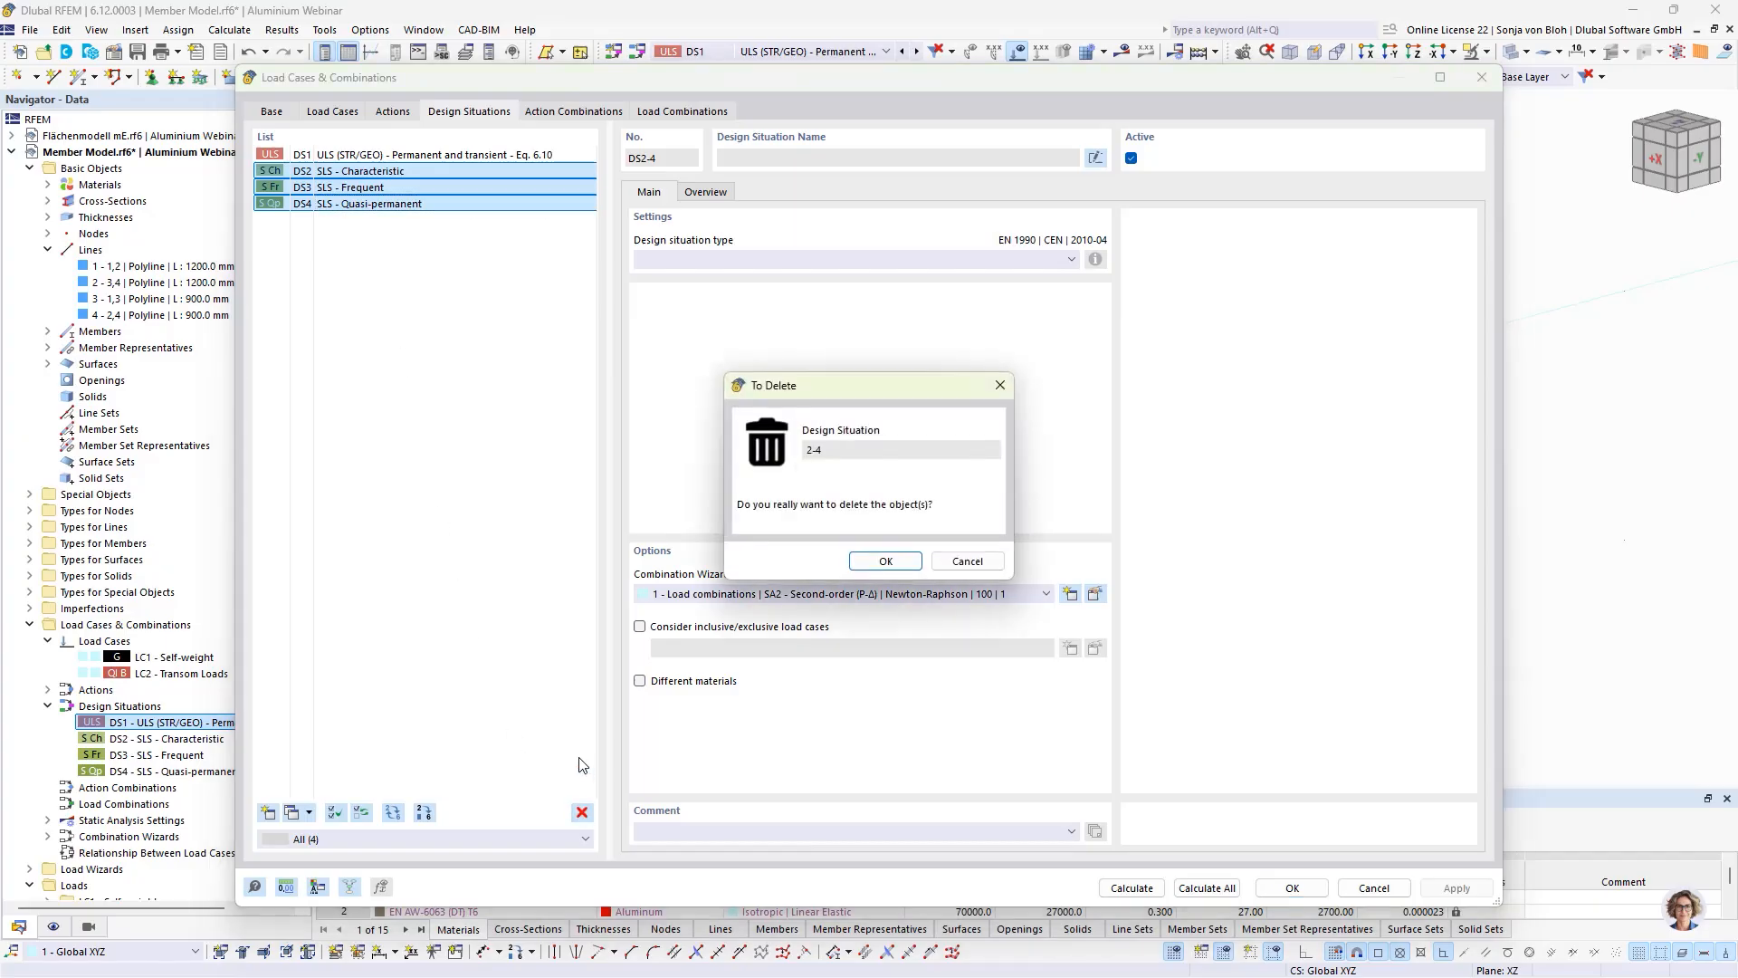
pyautogui.click(886, 561)
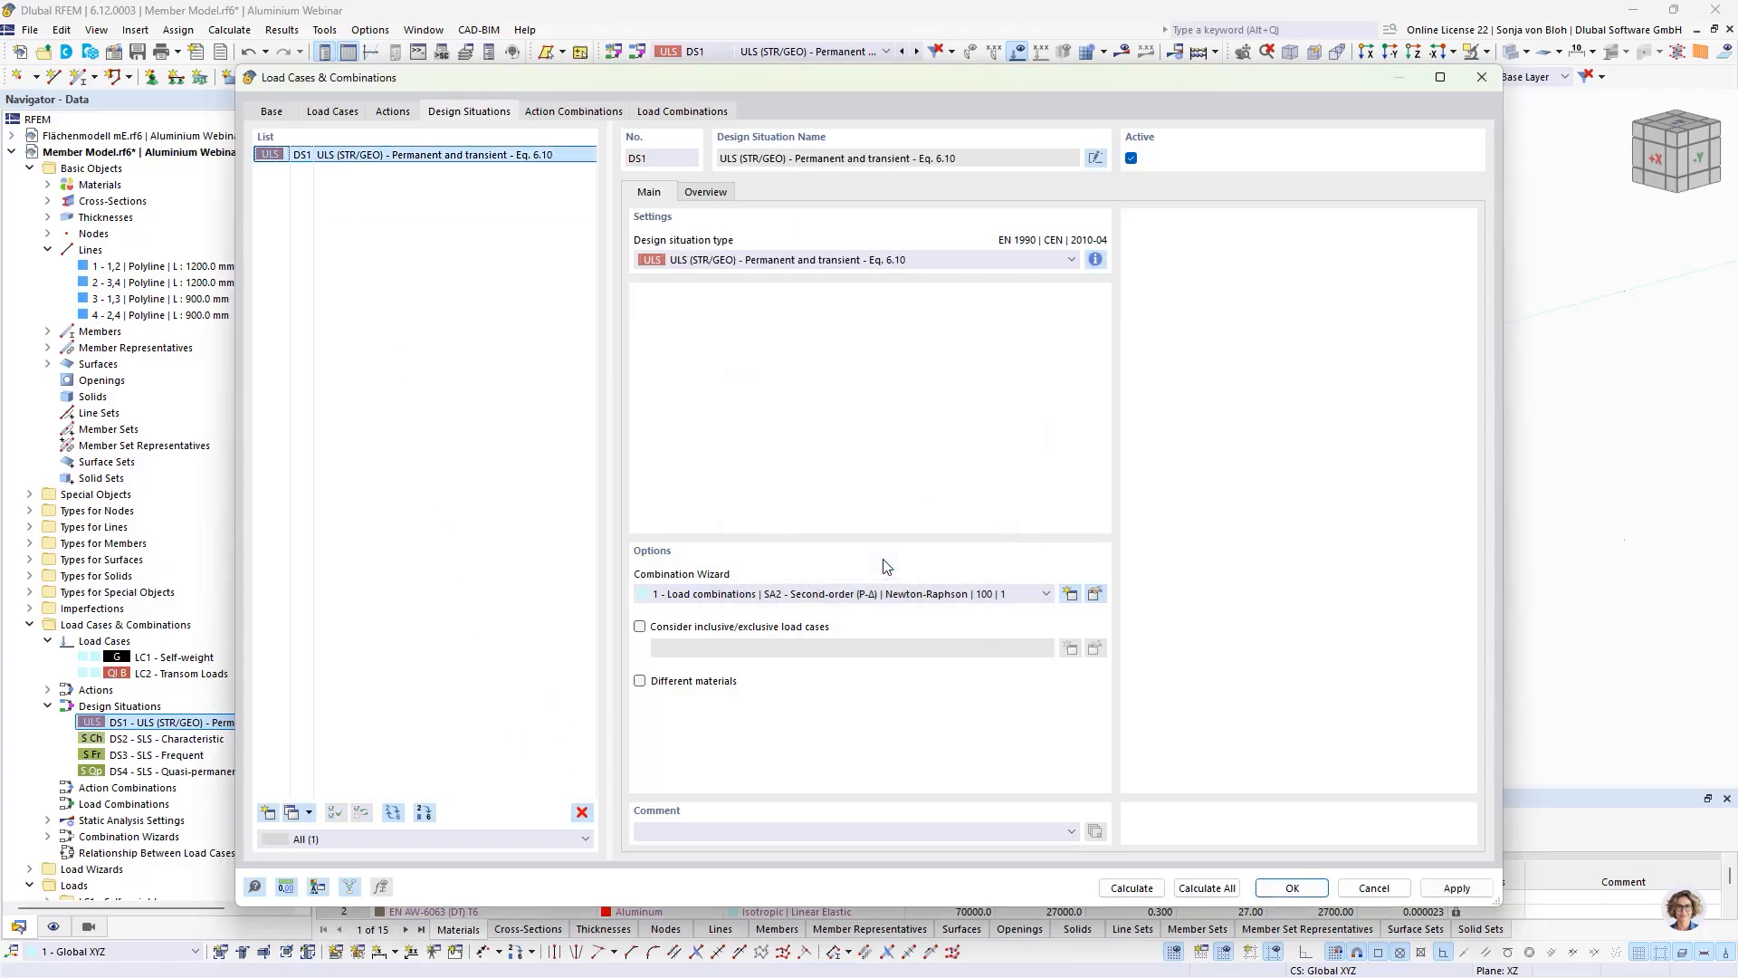
pyautogui.click(453, 156)
pyautogui.click(1289, 888)
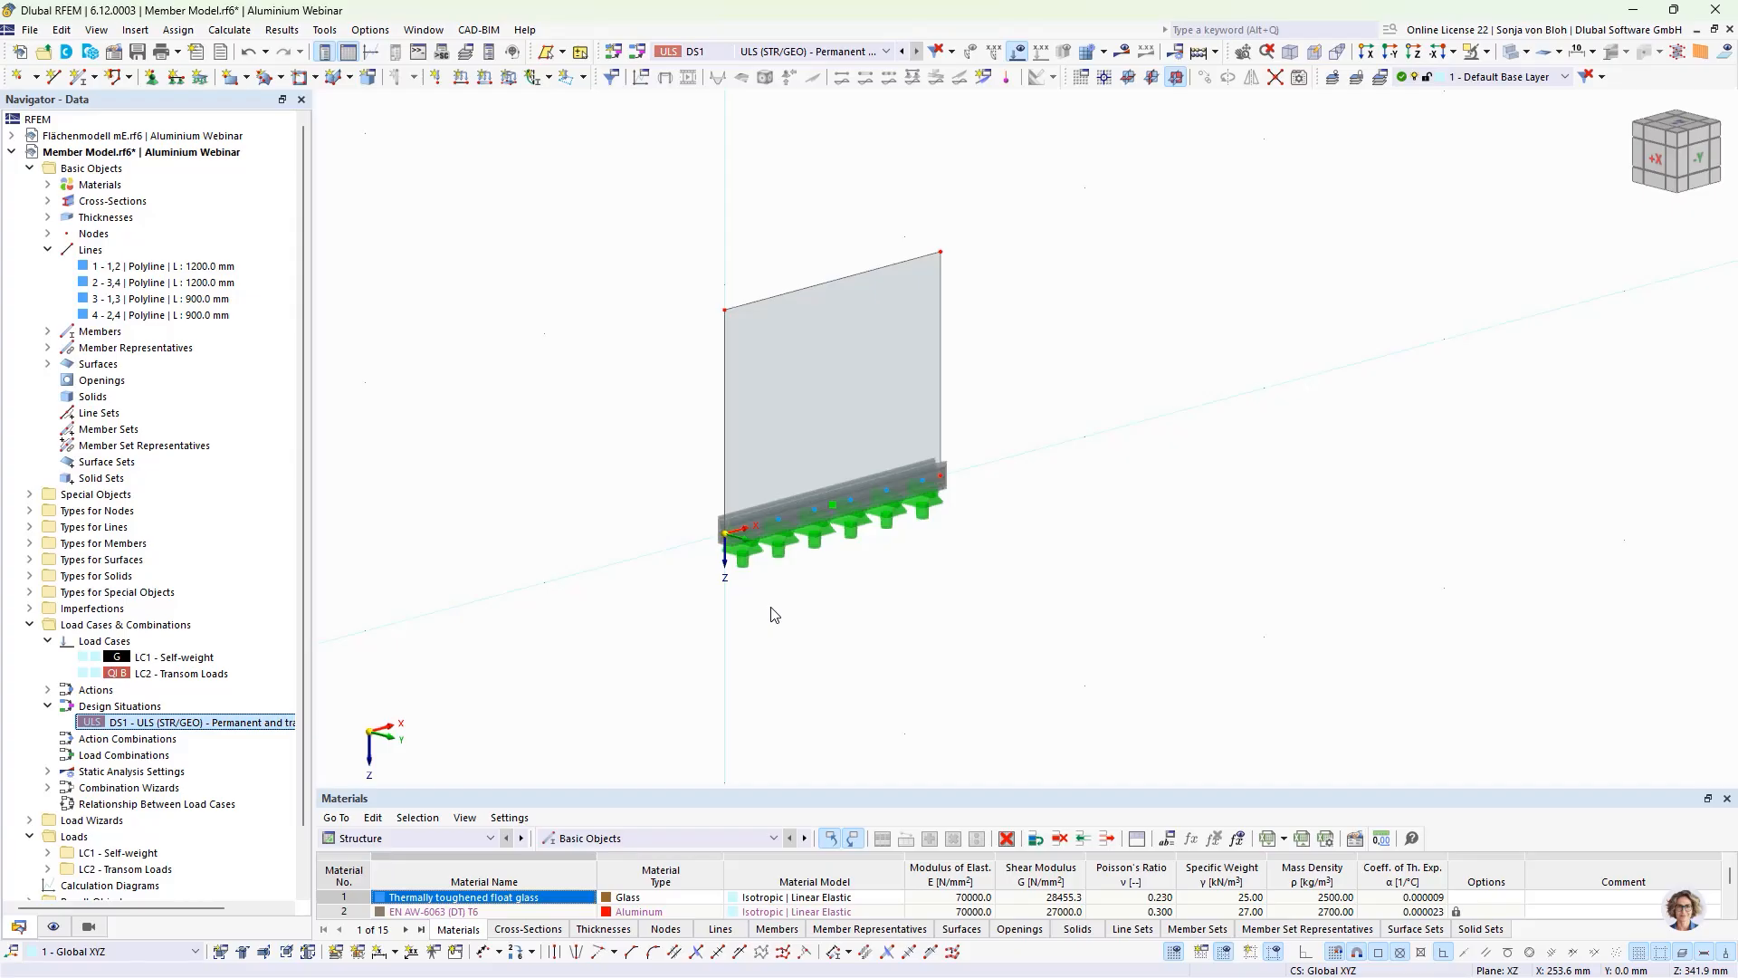
# Step: Activate the Aluminum Design add-on in the model's base data
pyautogui.rightClick(123, 171)
pyautogui.click(137, 182)
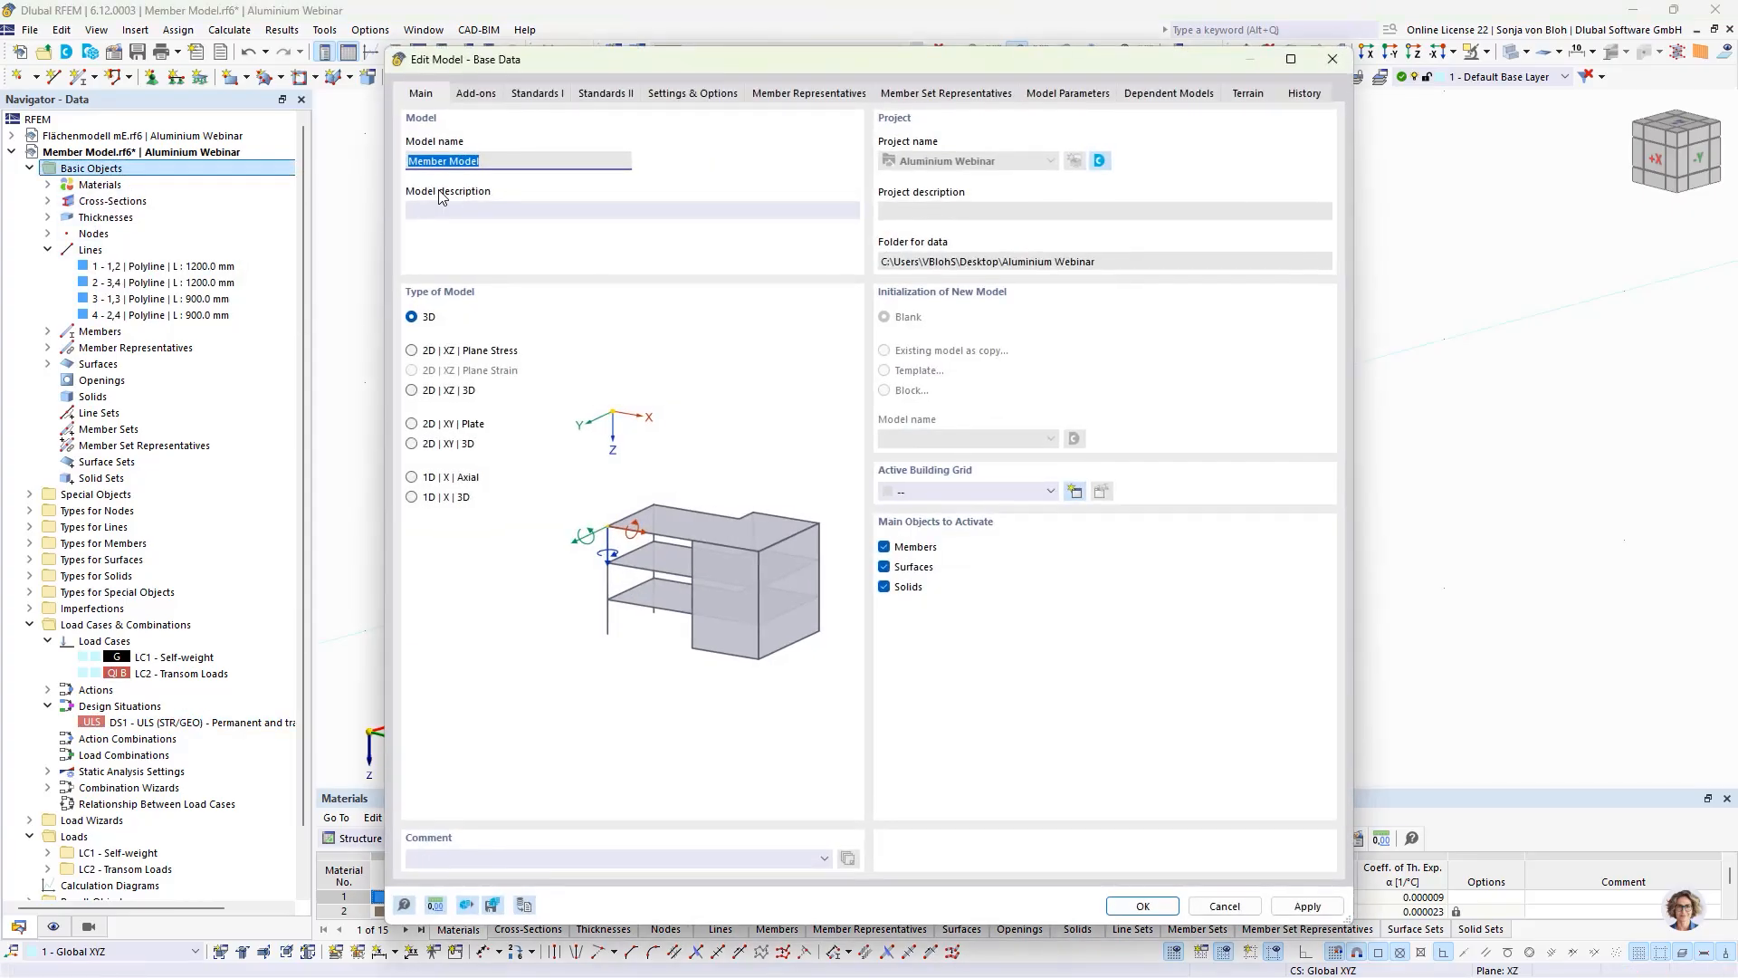
pyautogui.click(473, 94)
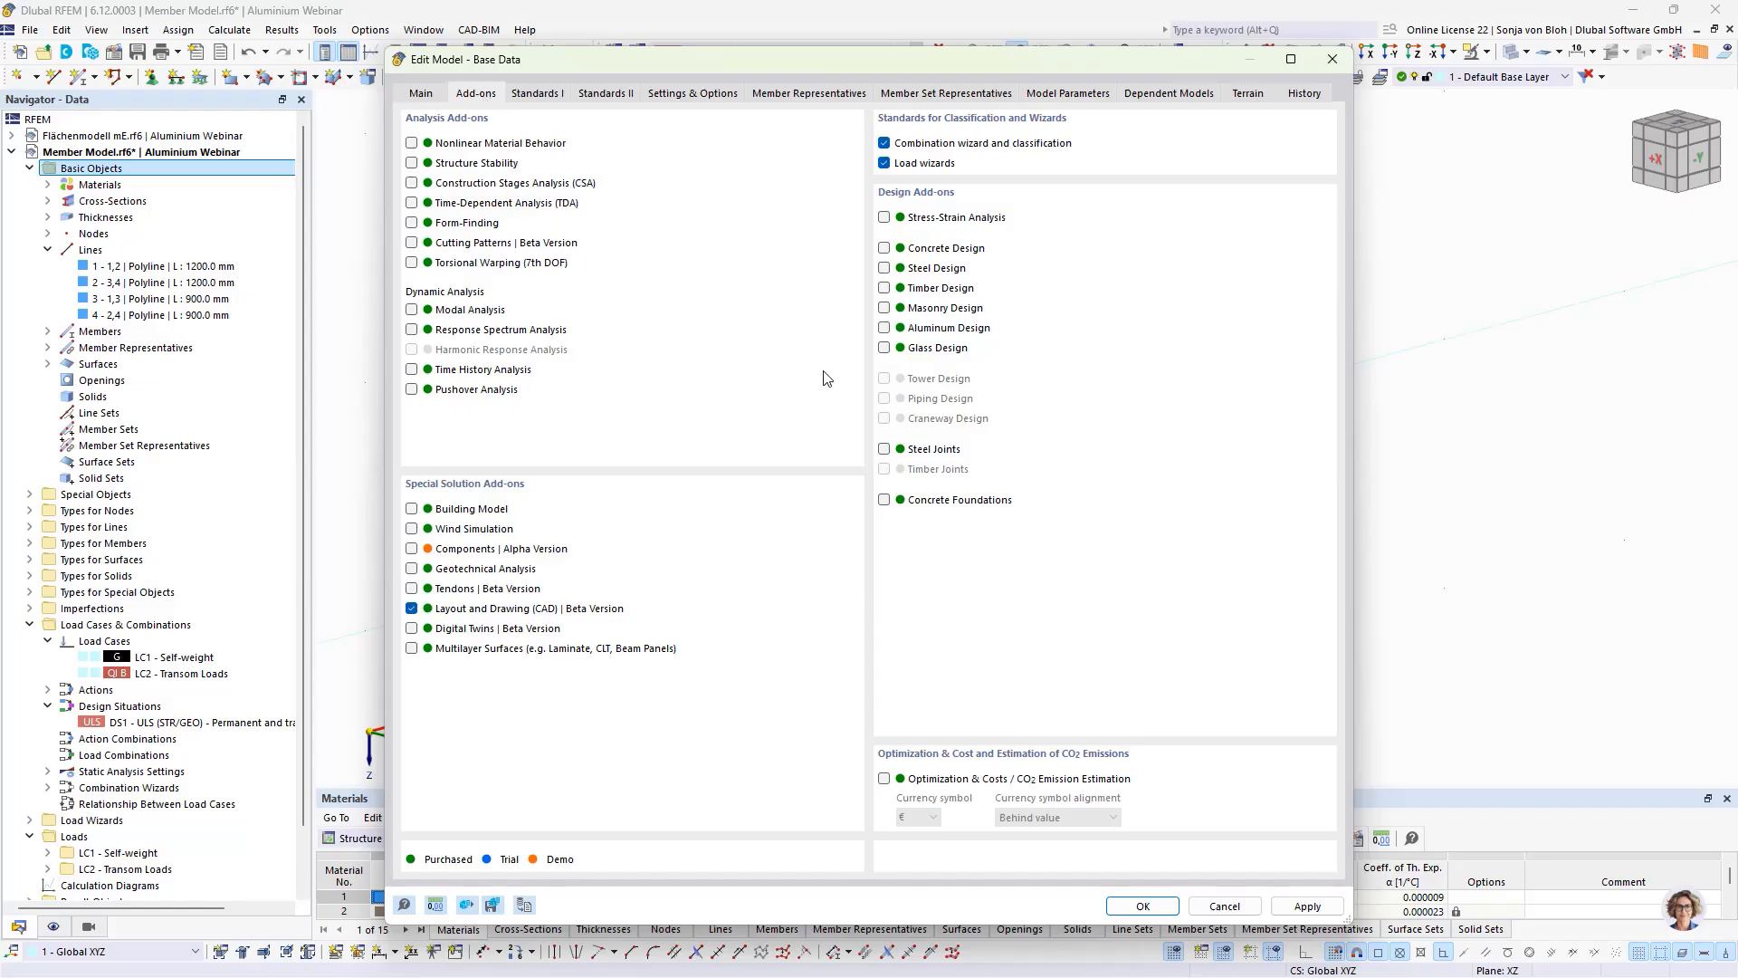
pyautogui.click(885, 327)
pyautogui.click(1141, 906)
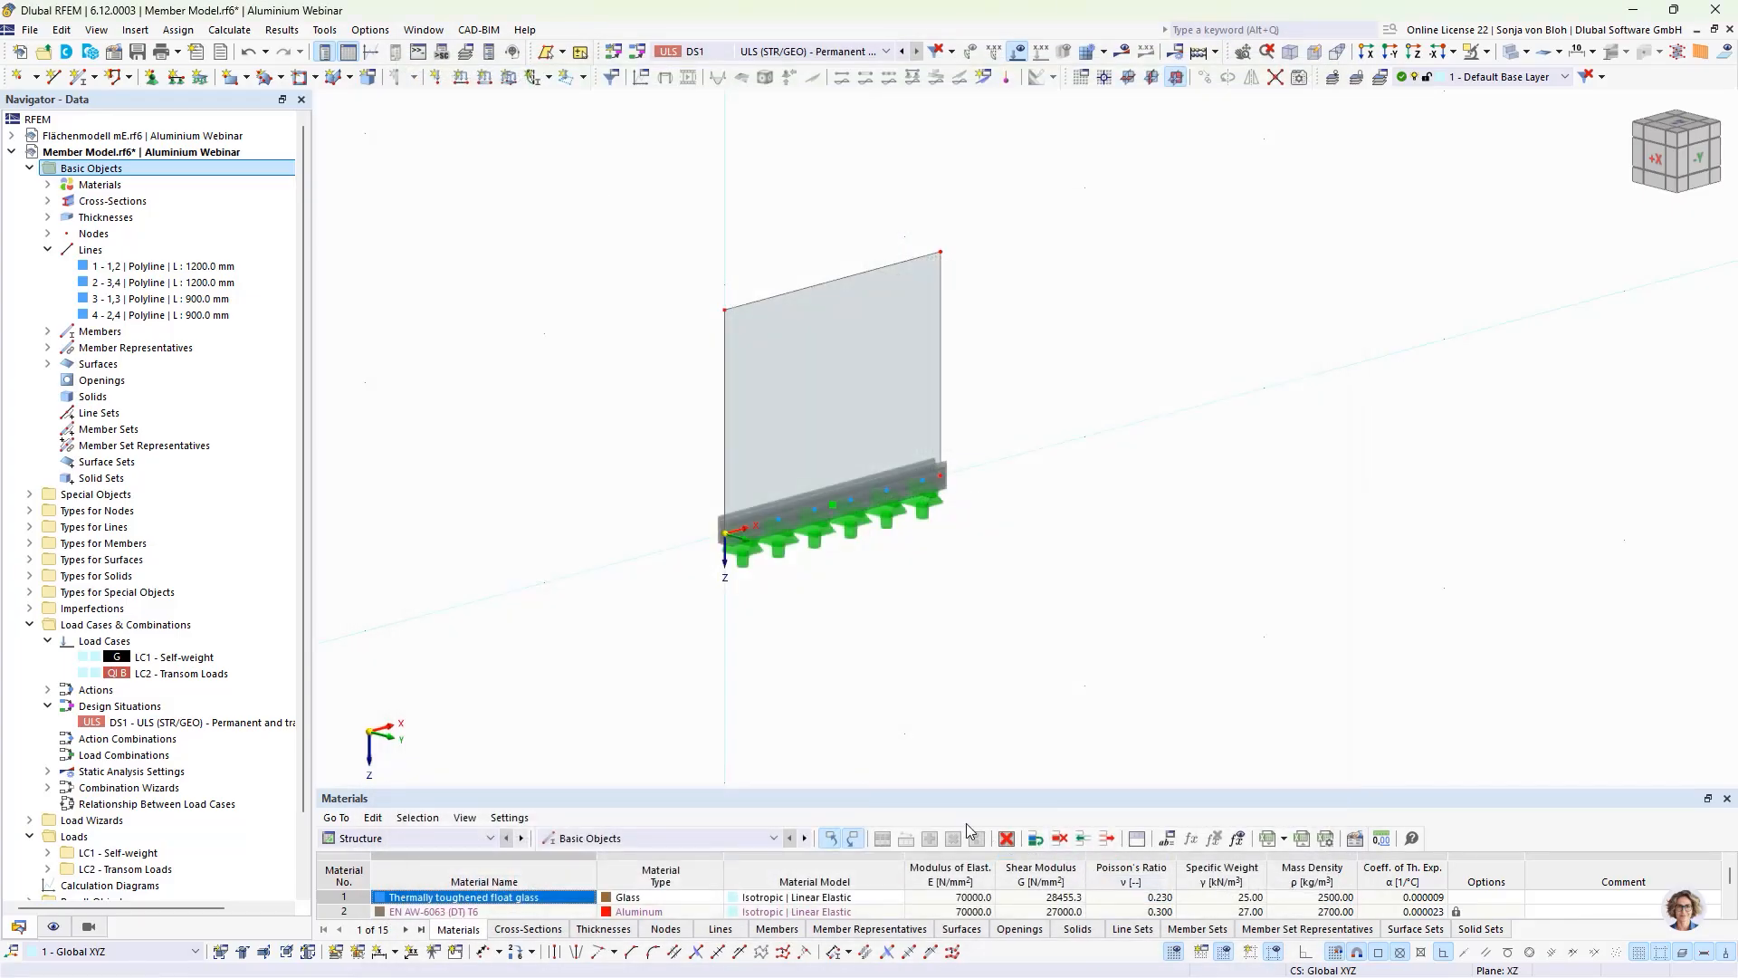
# Step: Deactivate the stability design in the Default ultimate configuration of the Aluminum Design
pyautogui.scroll(-2, 113, 728)
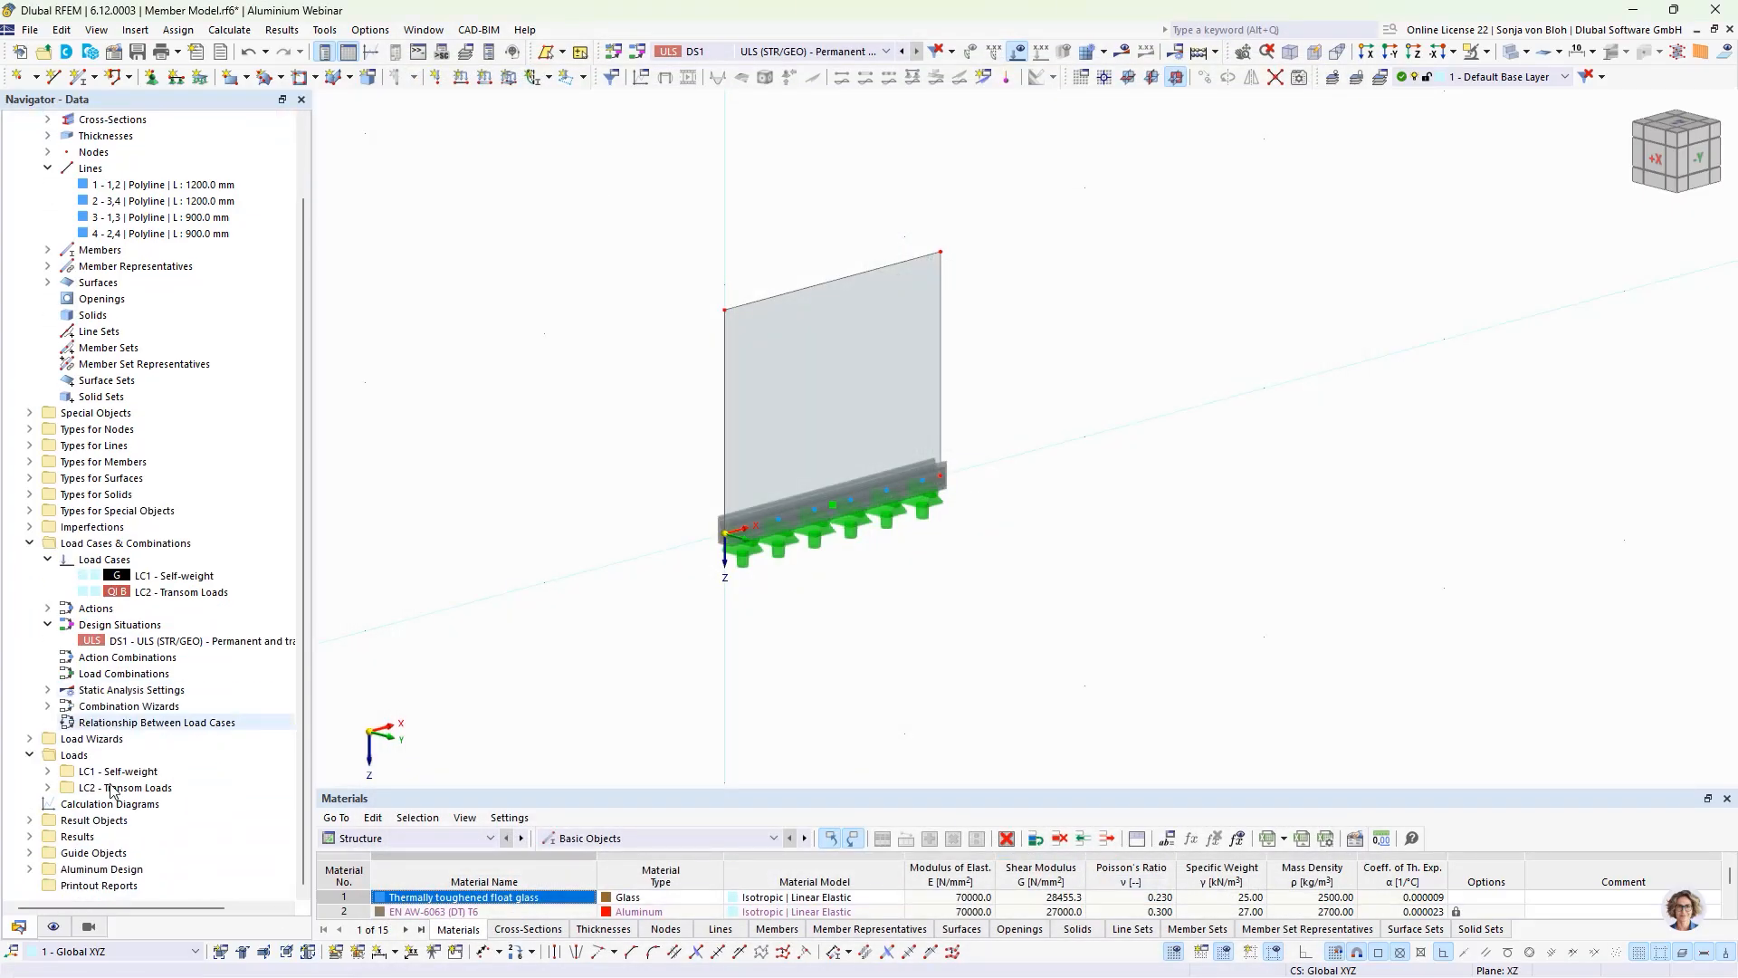
pyautogui.click(30, 869)
pyautogui.scroll(-4, 106, 849)
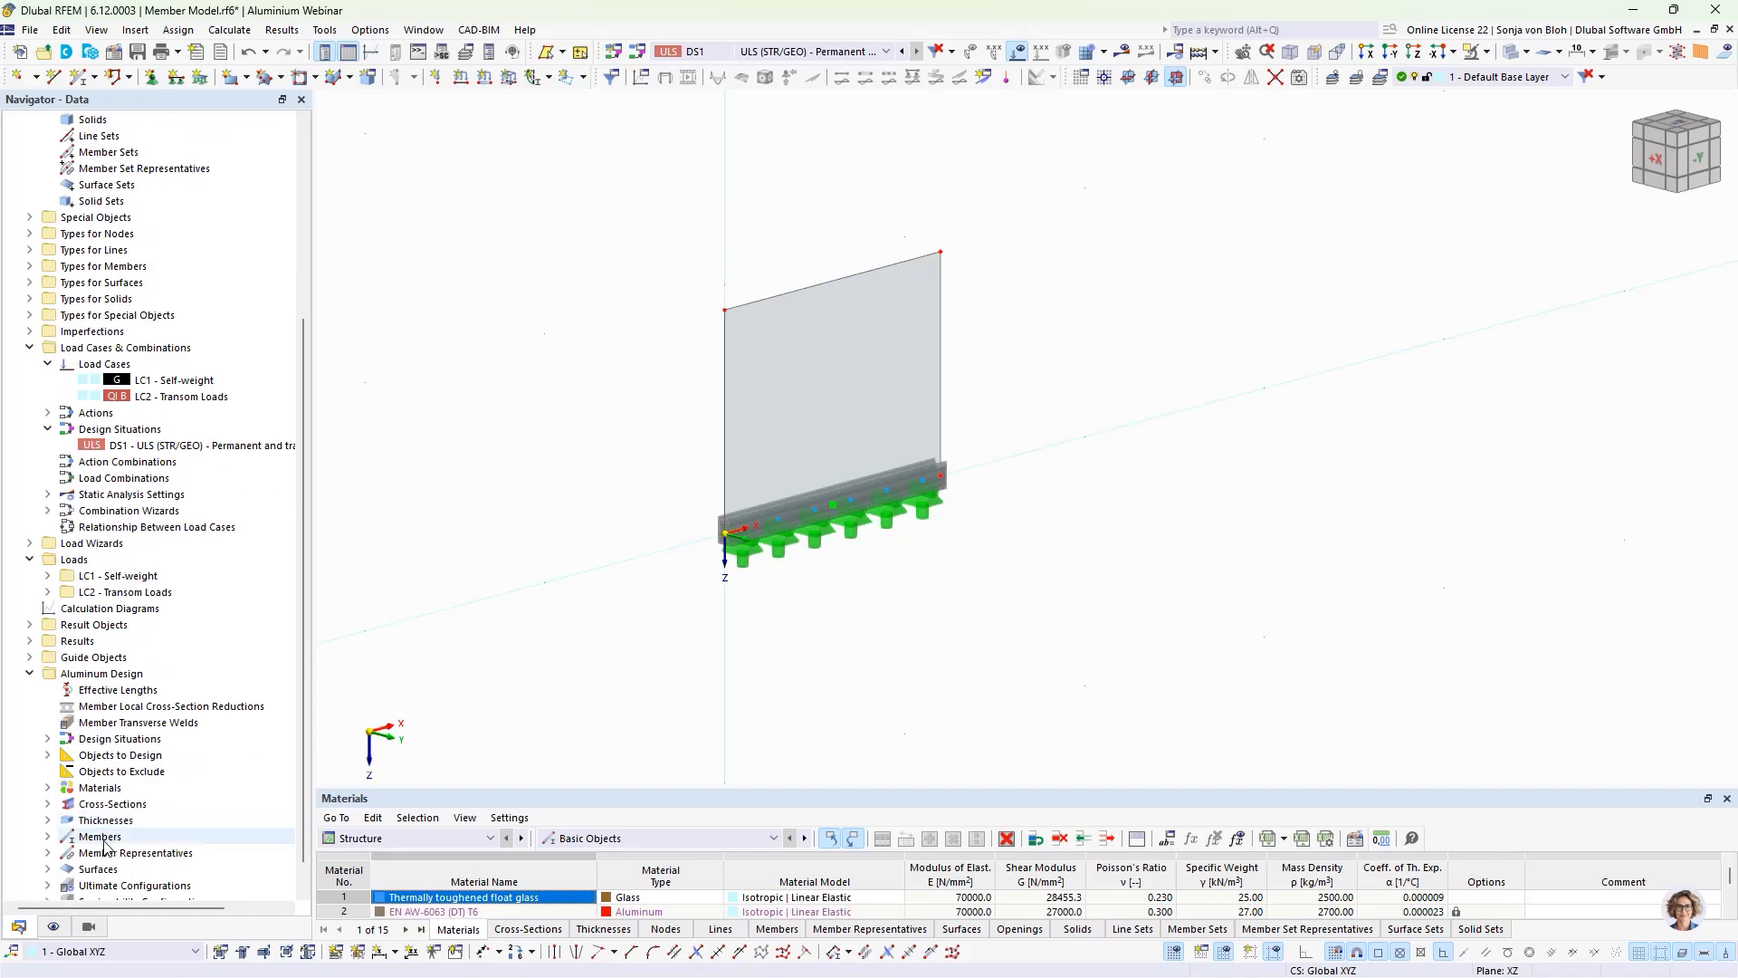
pyautogui.scroll(-1, 91, 710)
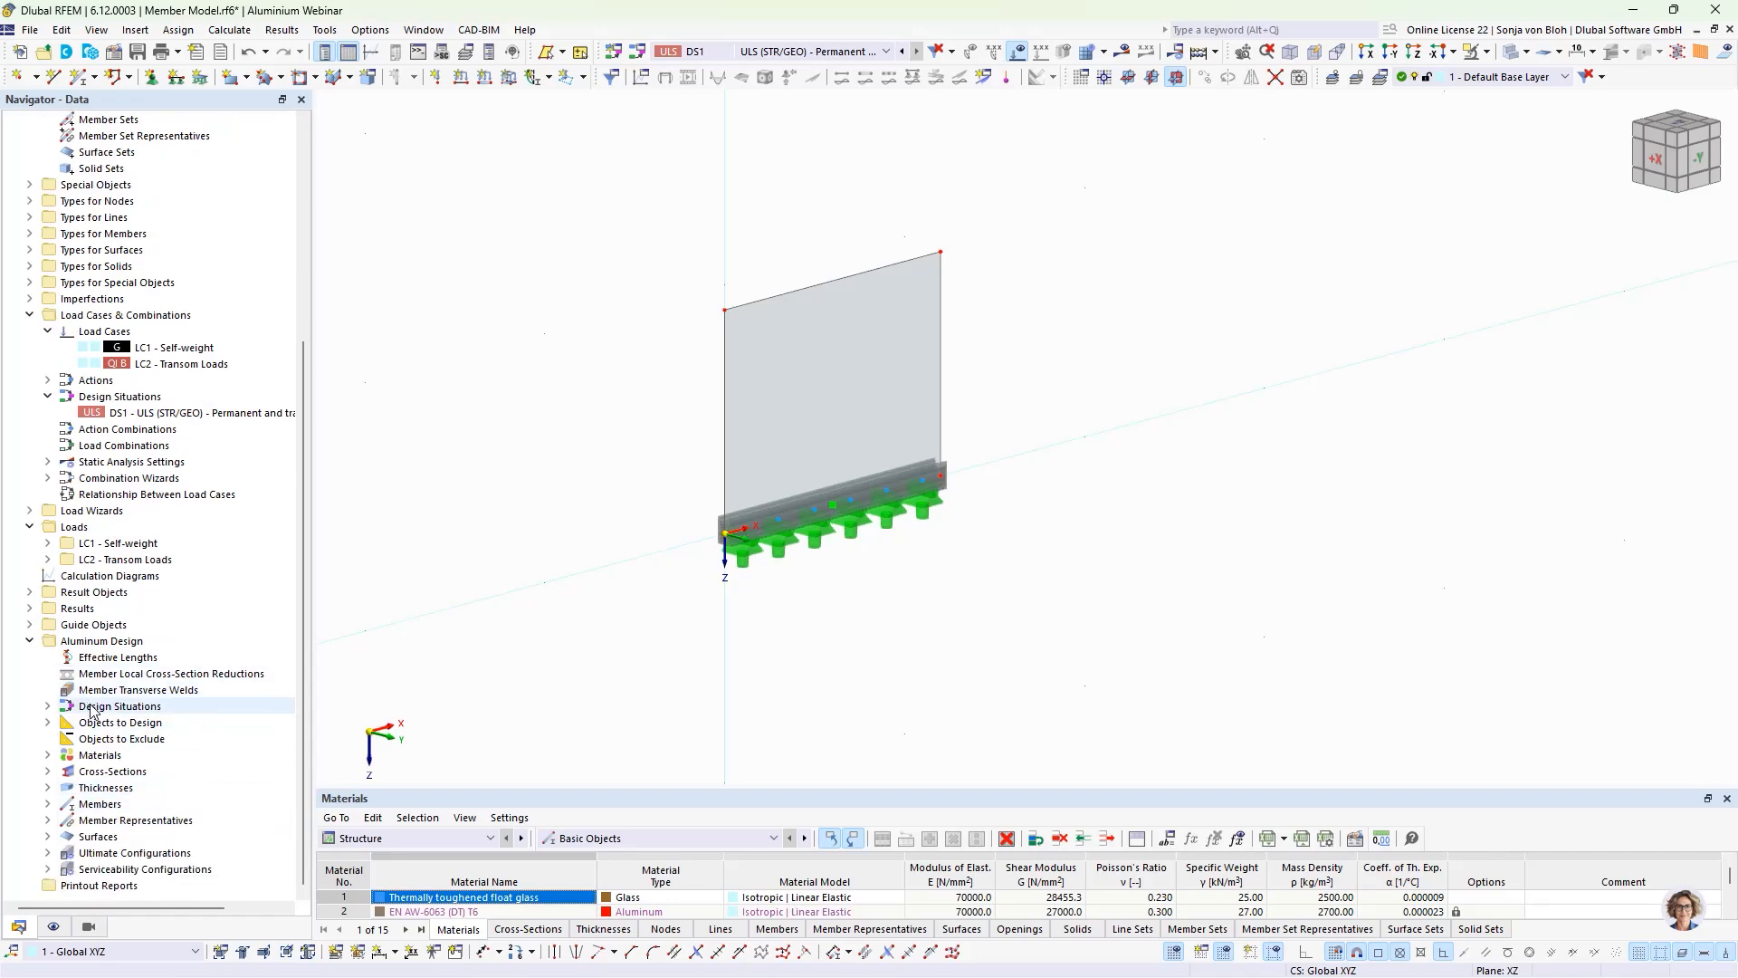
pyautogui.click(48, 853)
pyautogui.doubleClick(144, 866)
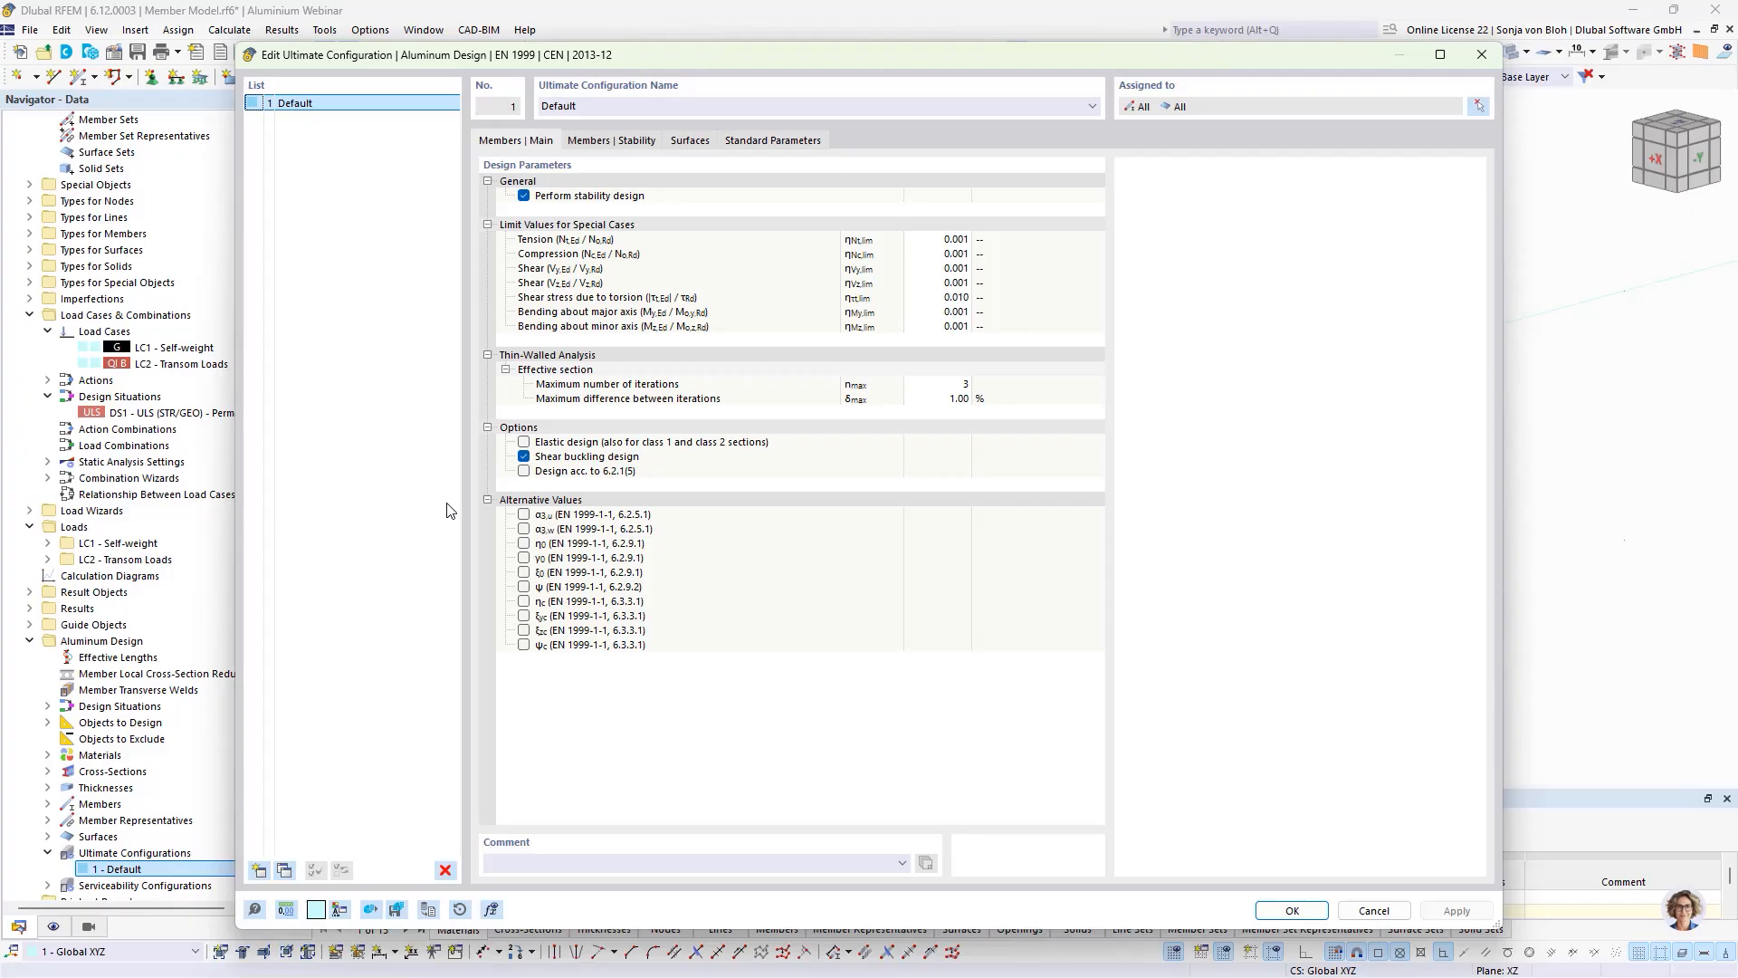
pyautogui.click(524, 195)
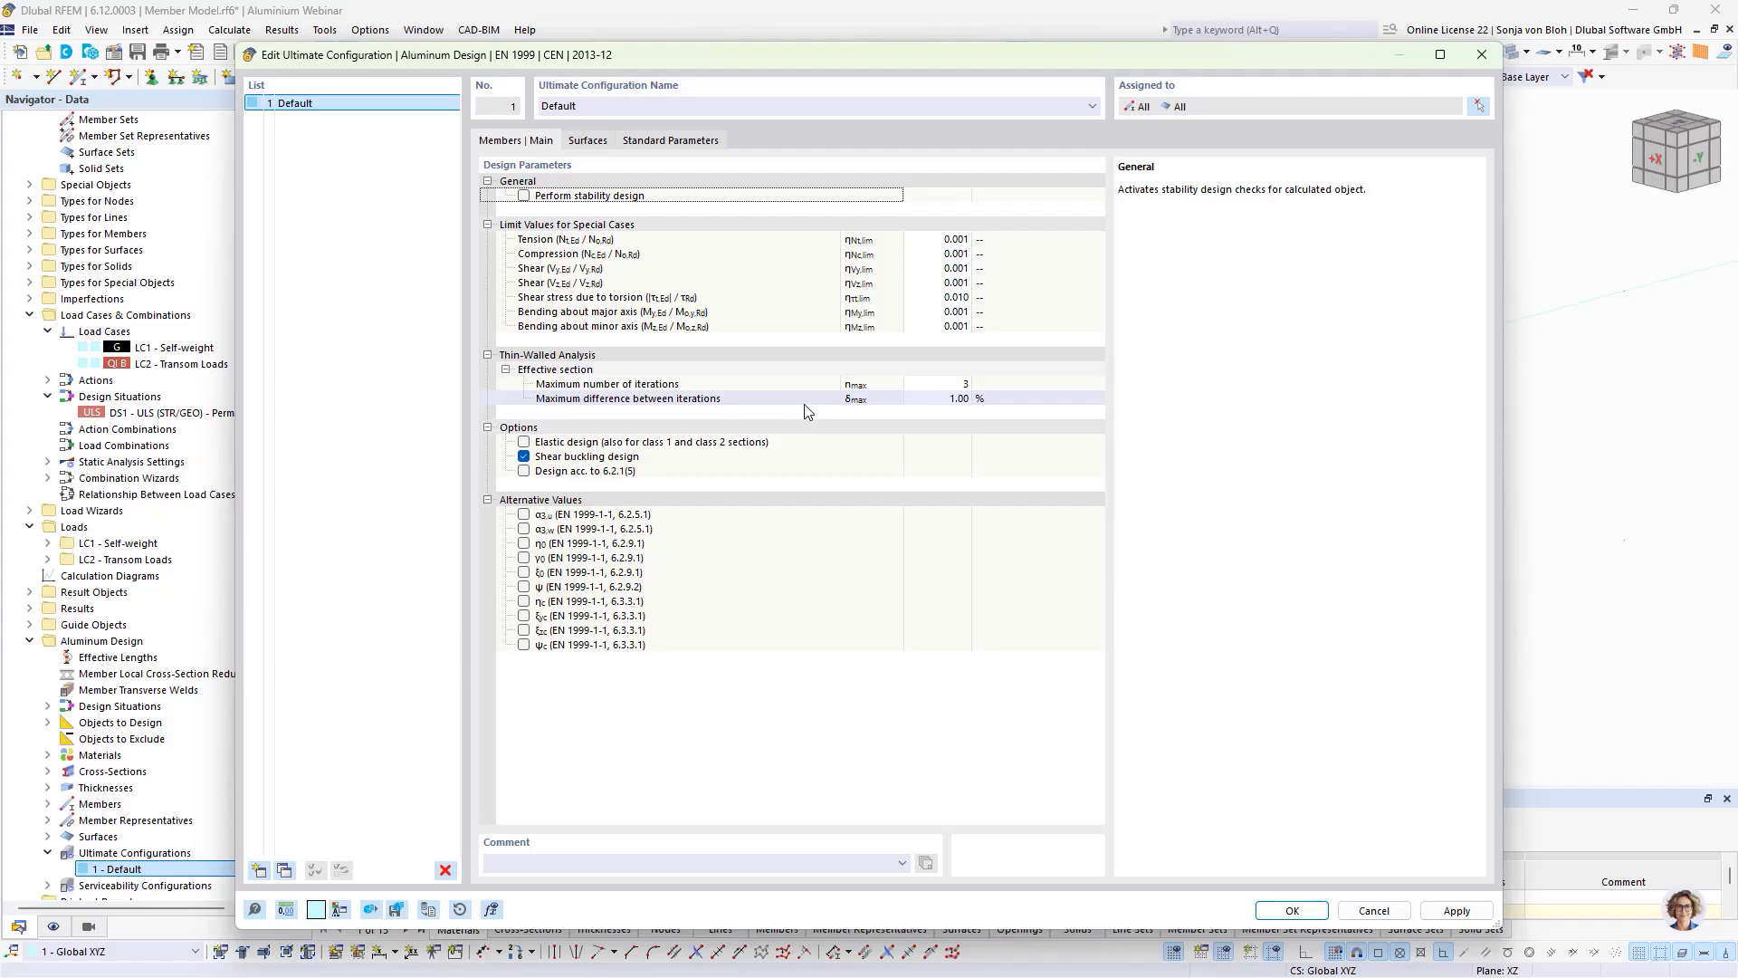
pyautogui.click(1291, 911)
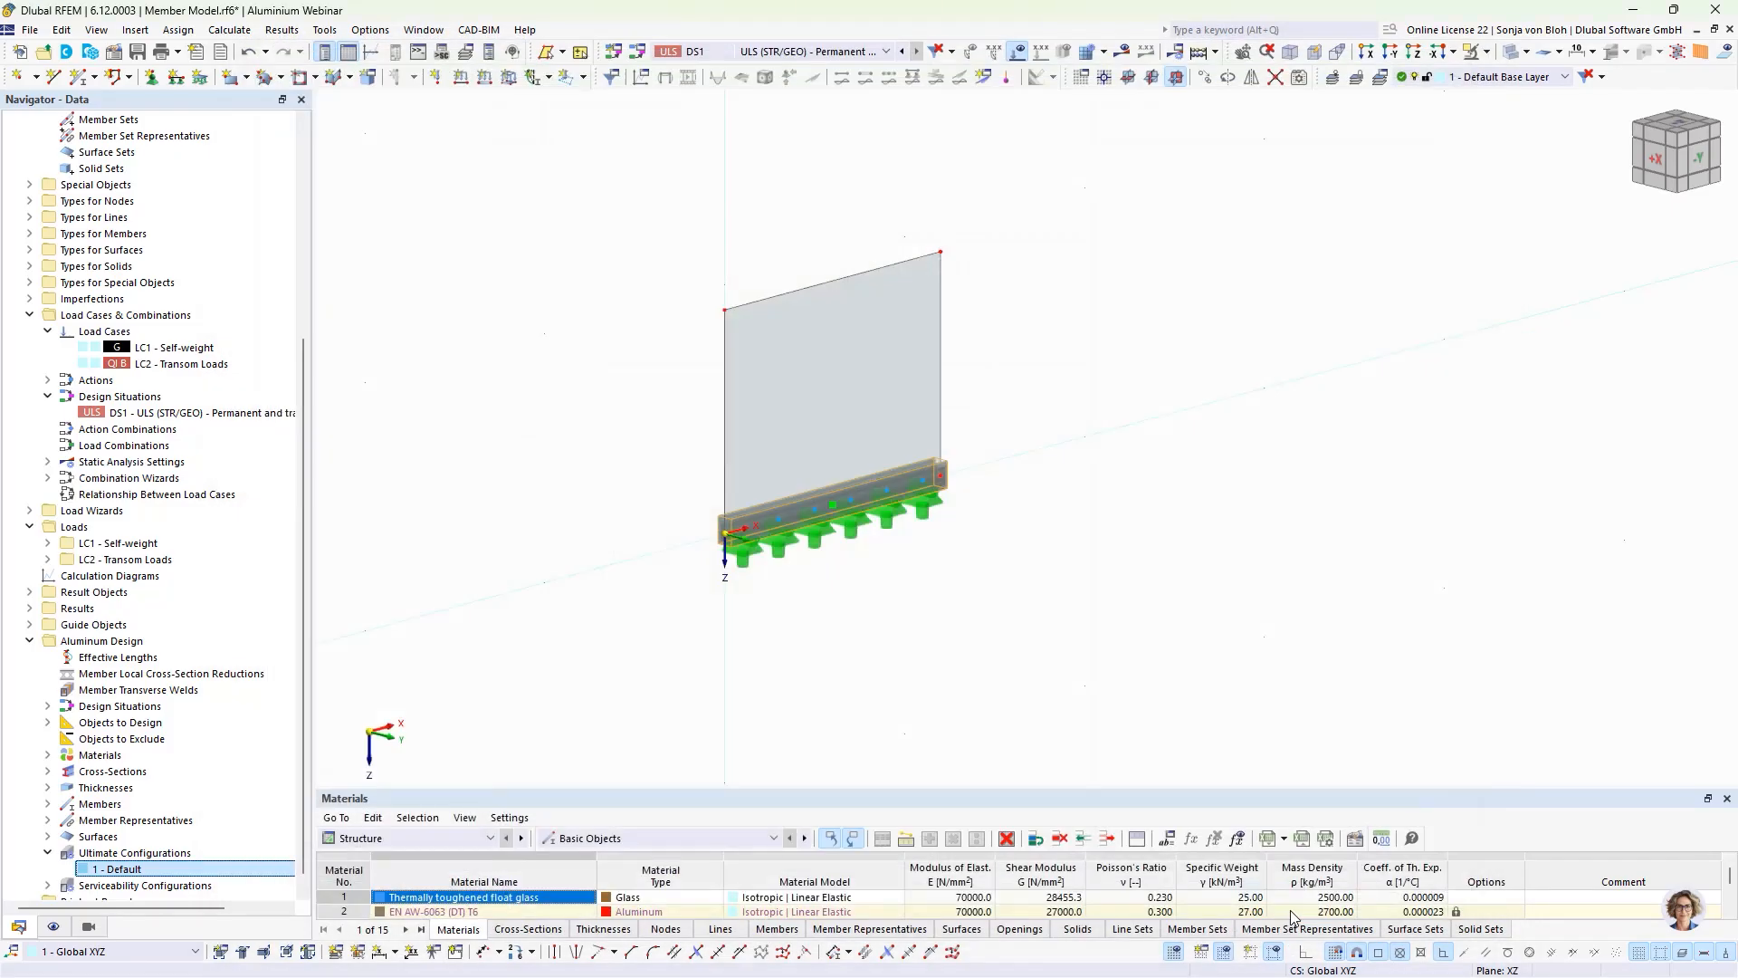
# Step: Exclude member representatives and surfaces from the Aluminum Design objects, leaving only the members selected for design
pyautogui.click(487, 838)
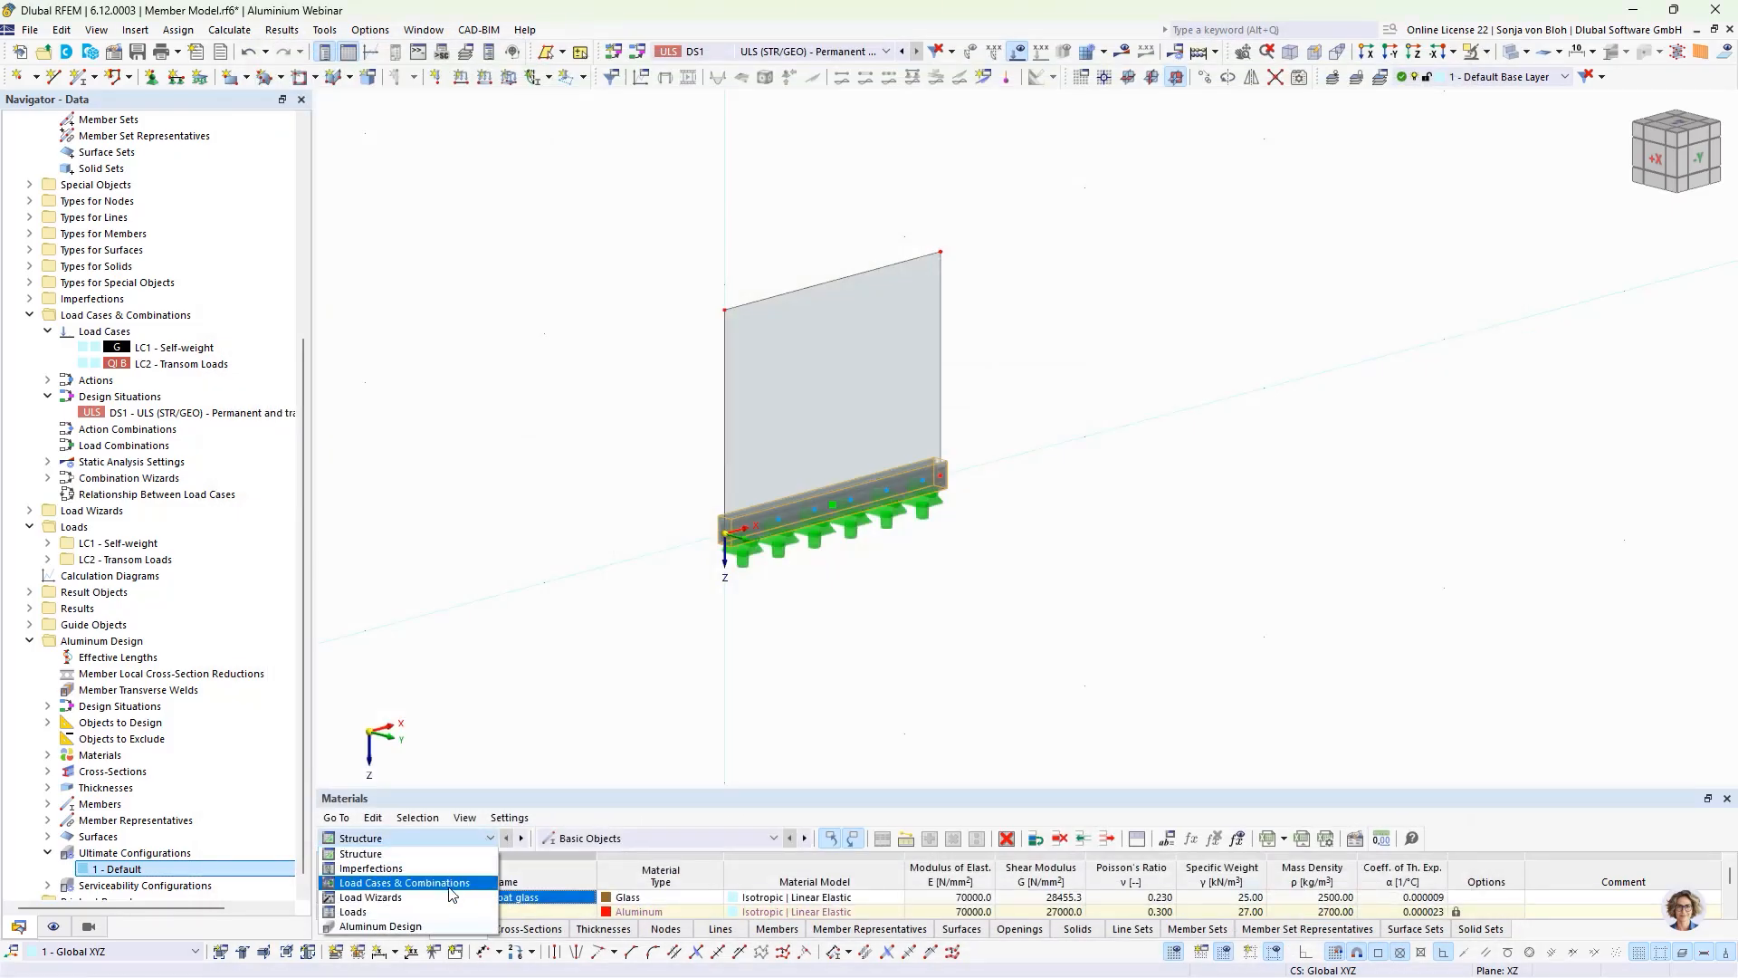
pyautogui.click(439, 926)
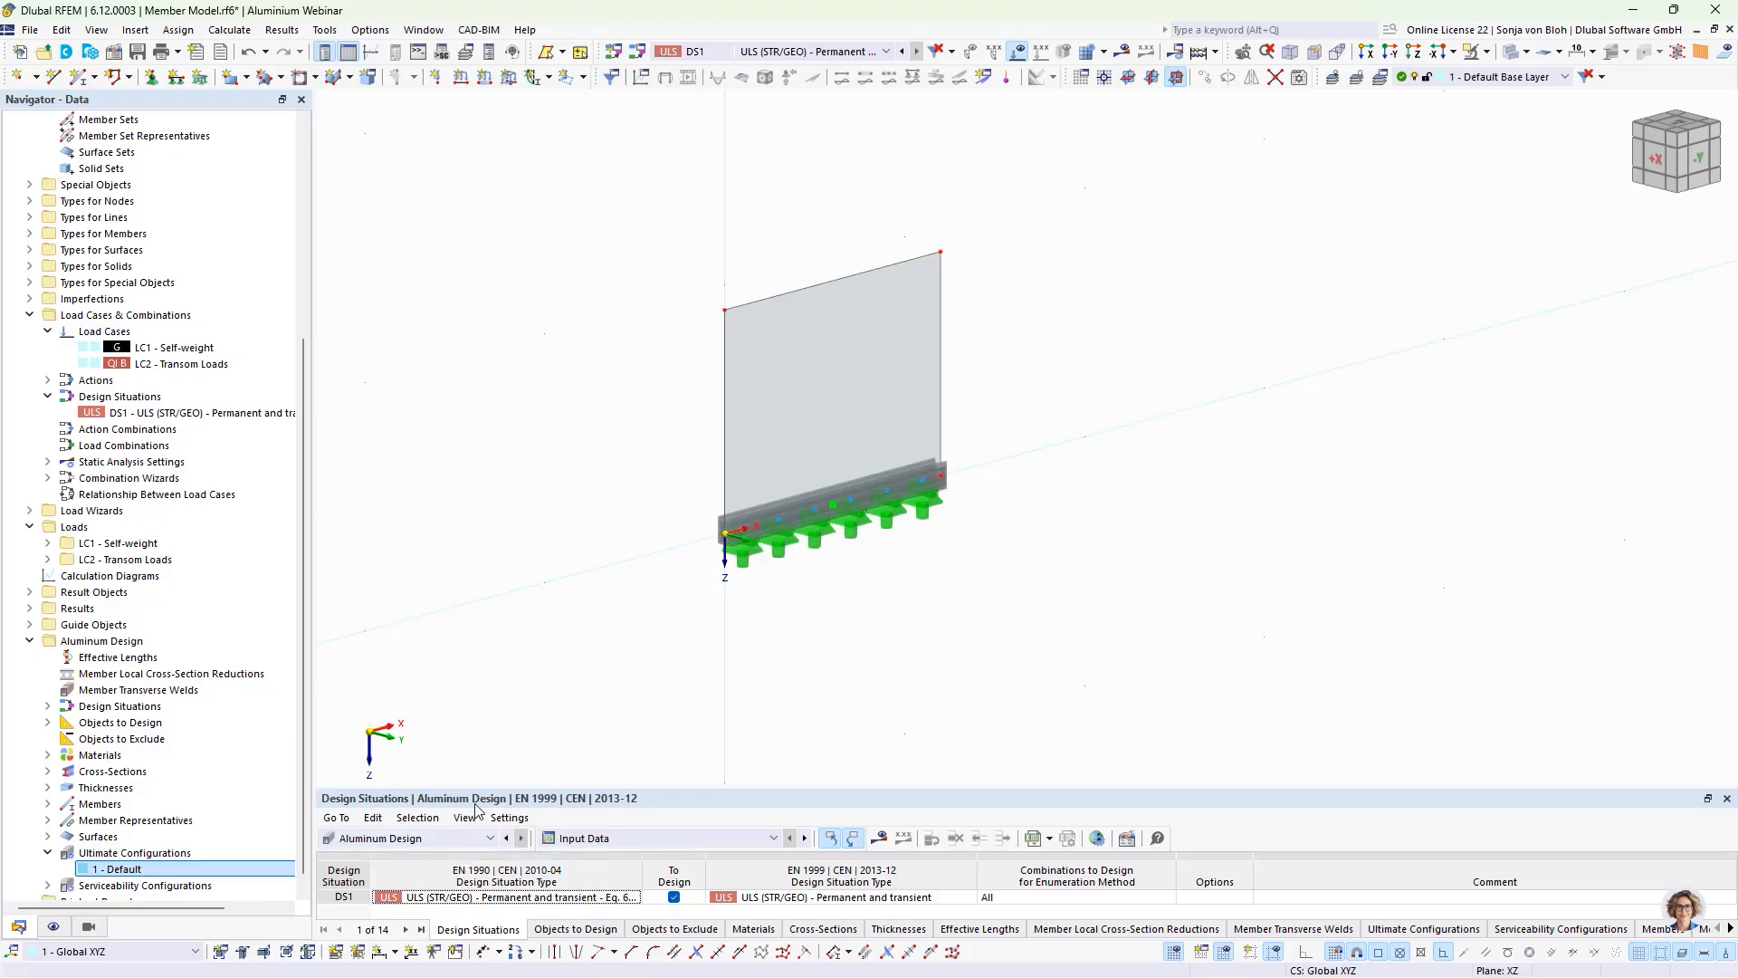
pyautogui.moveTo(477, 792); pyautogui.dragTo(480, 670)
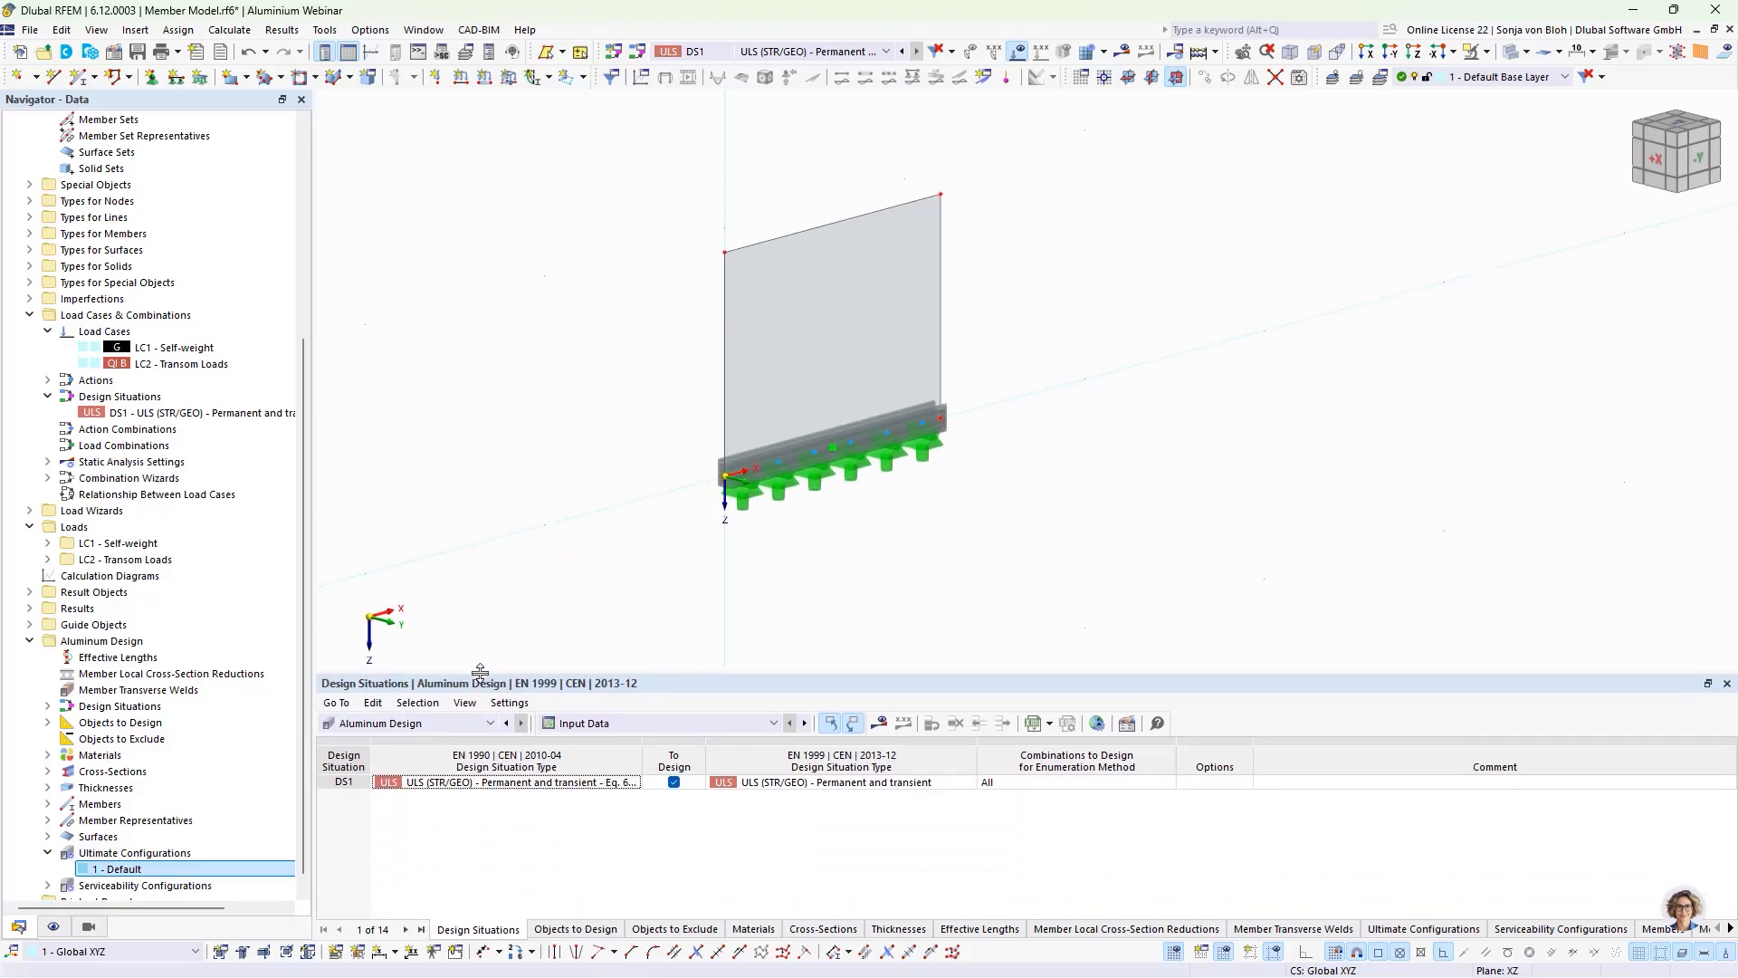
pyautogui.click(561, 931)
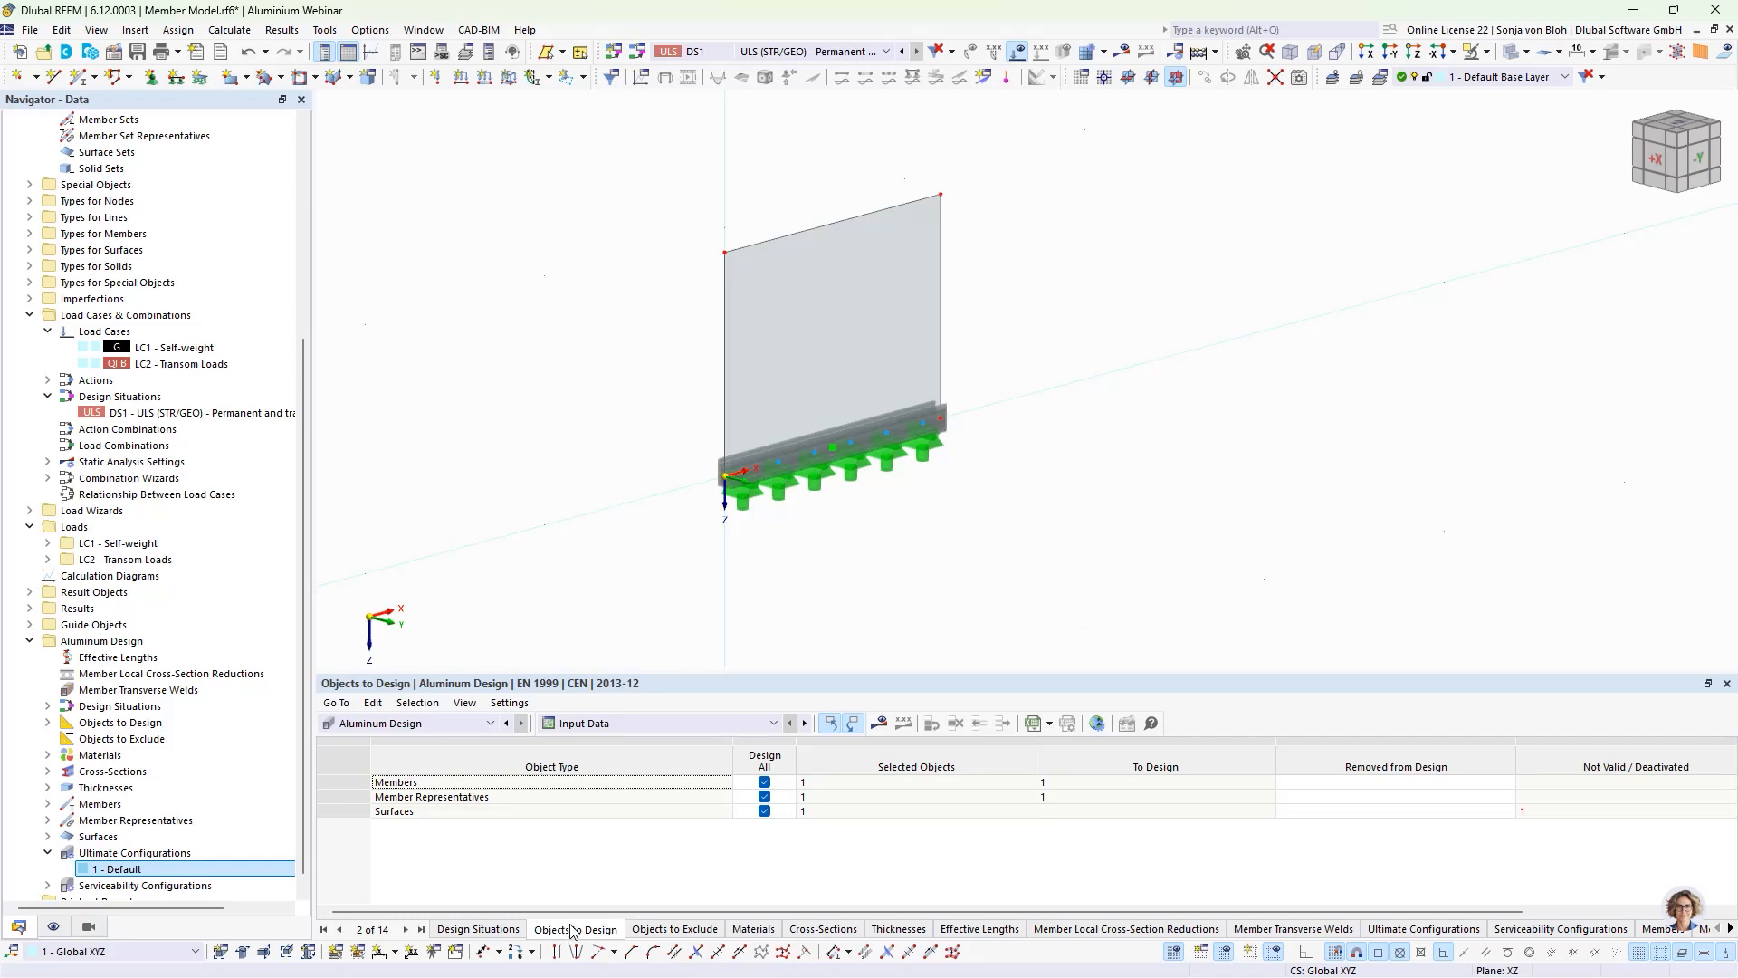
pyautogui.click(764, 797)
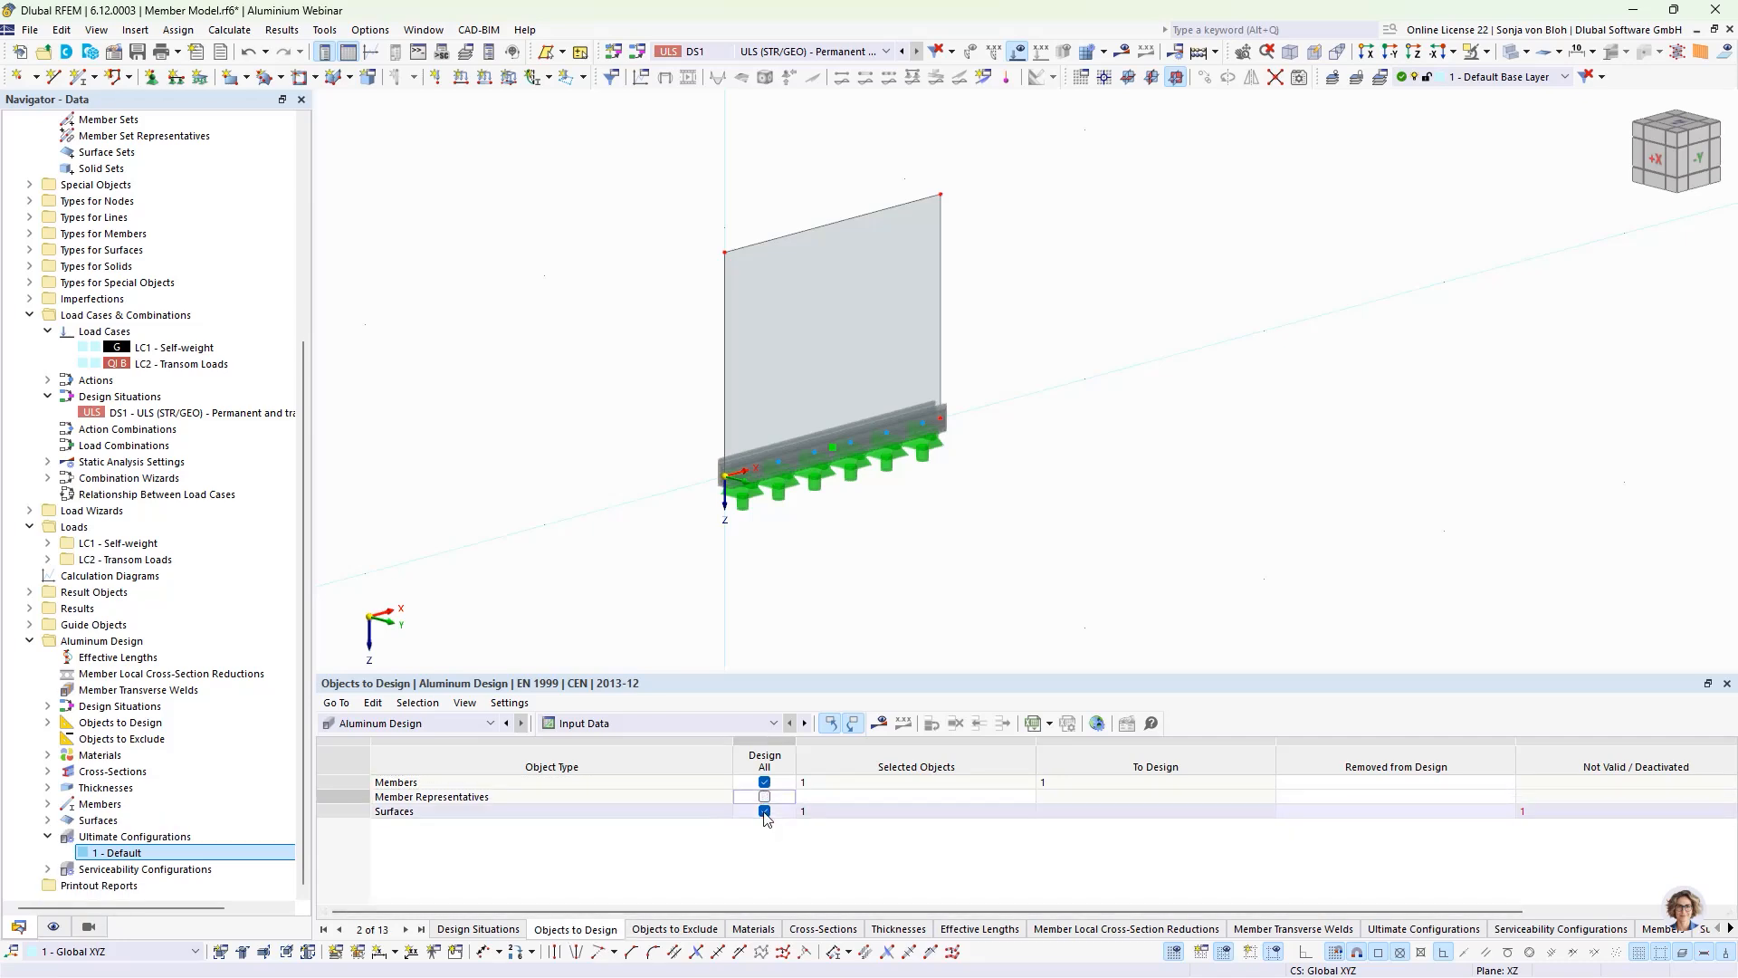
pyautogui.click(764, 811)
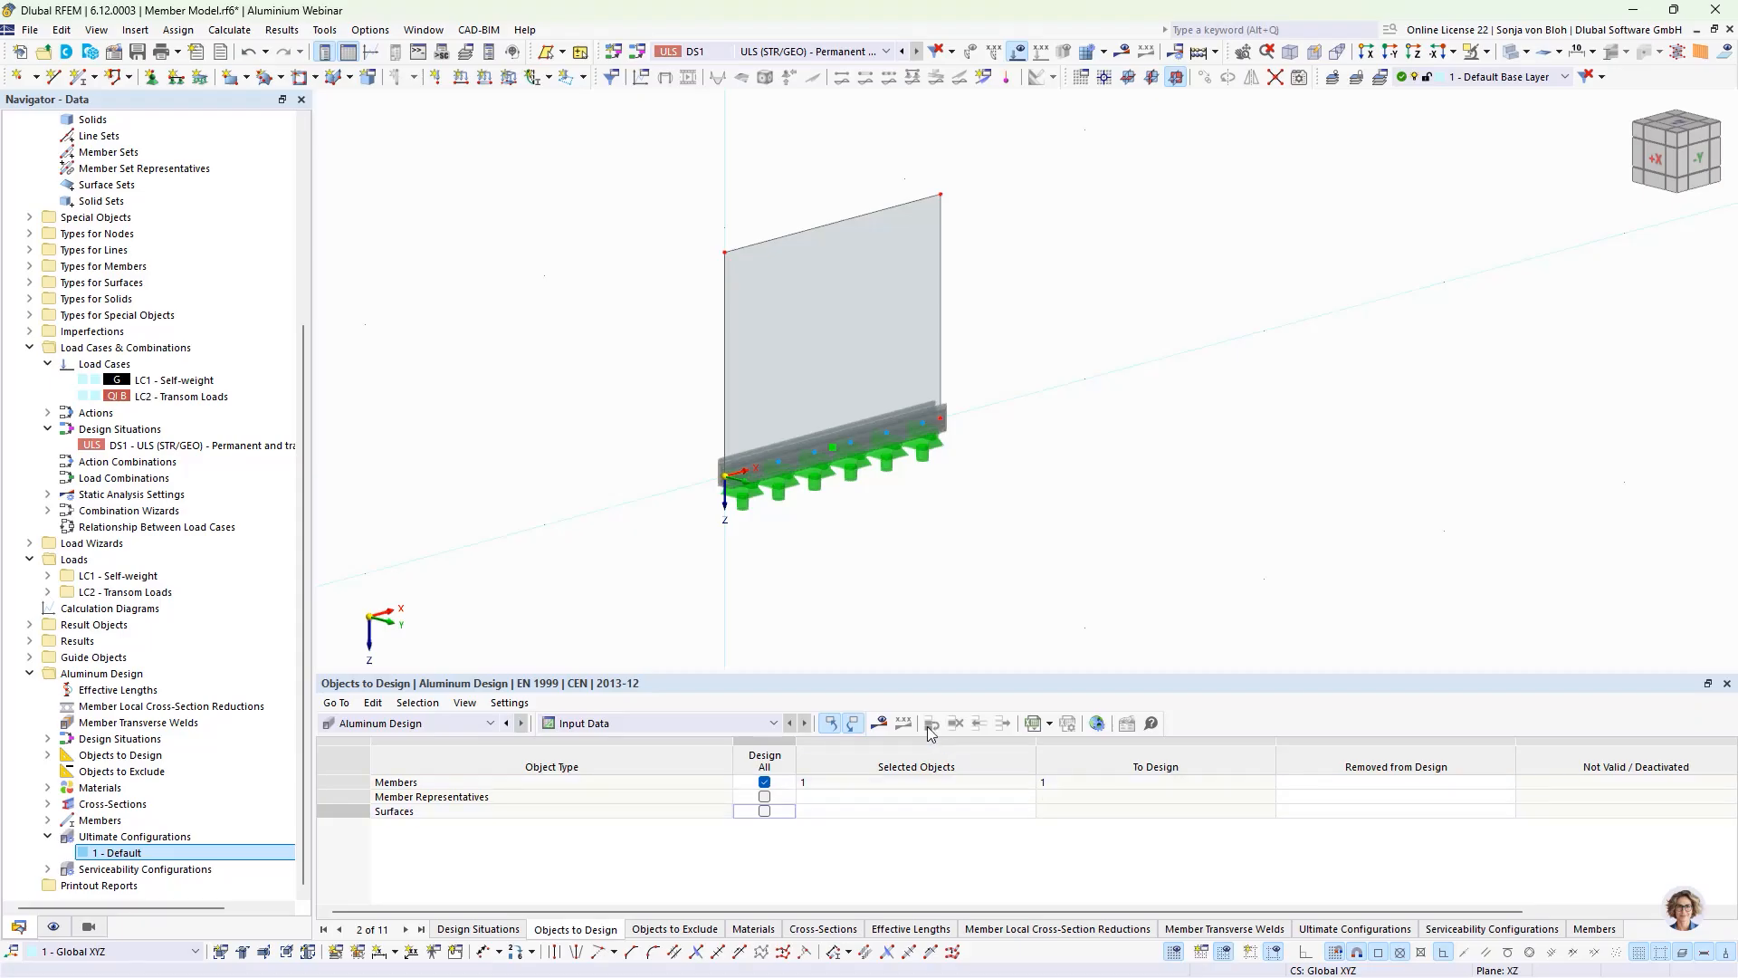
# Step: Calculate the aluminum design and examine the member's normal and shear stress check according to 6.2.1(5)
pyautogui.click(883, 723)
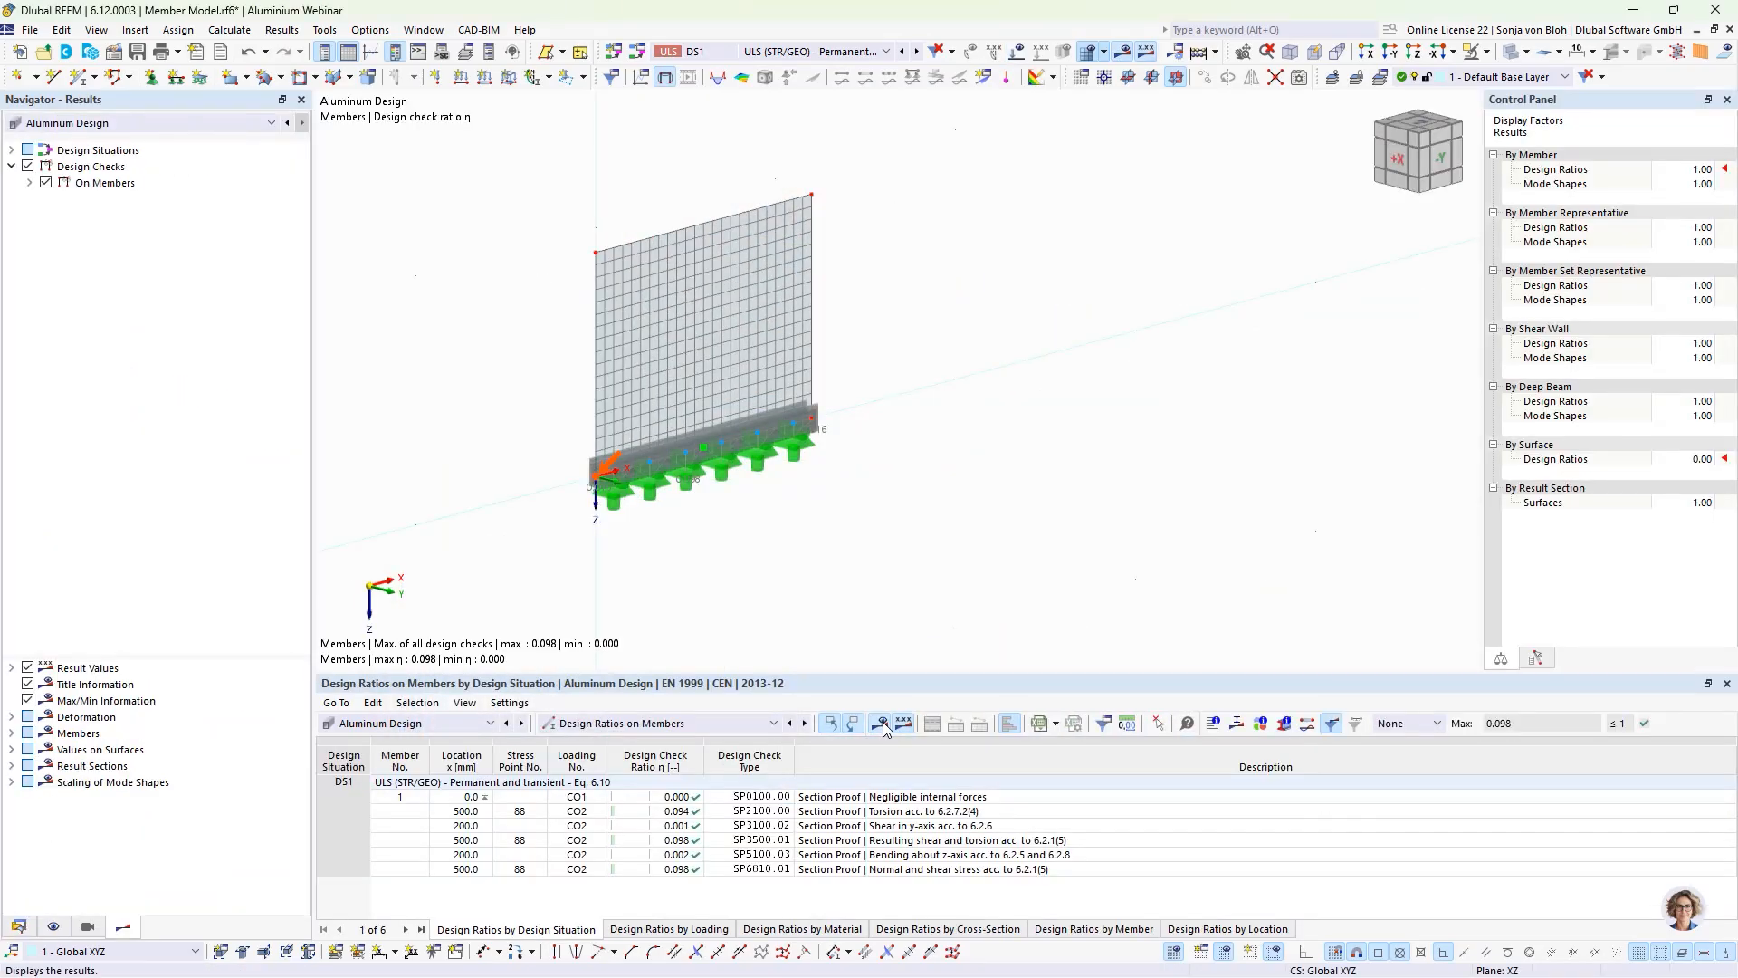
pyautogui.click(884, 730)
pyautogui.click(791, 870)
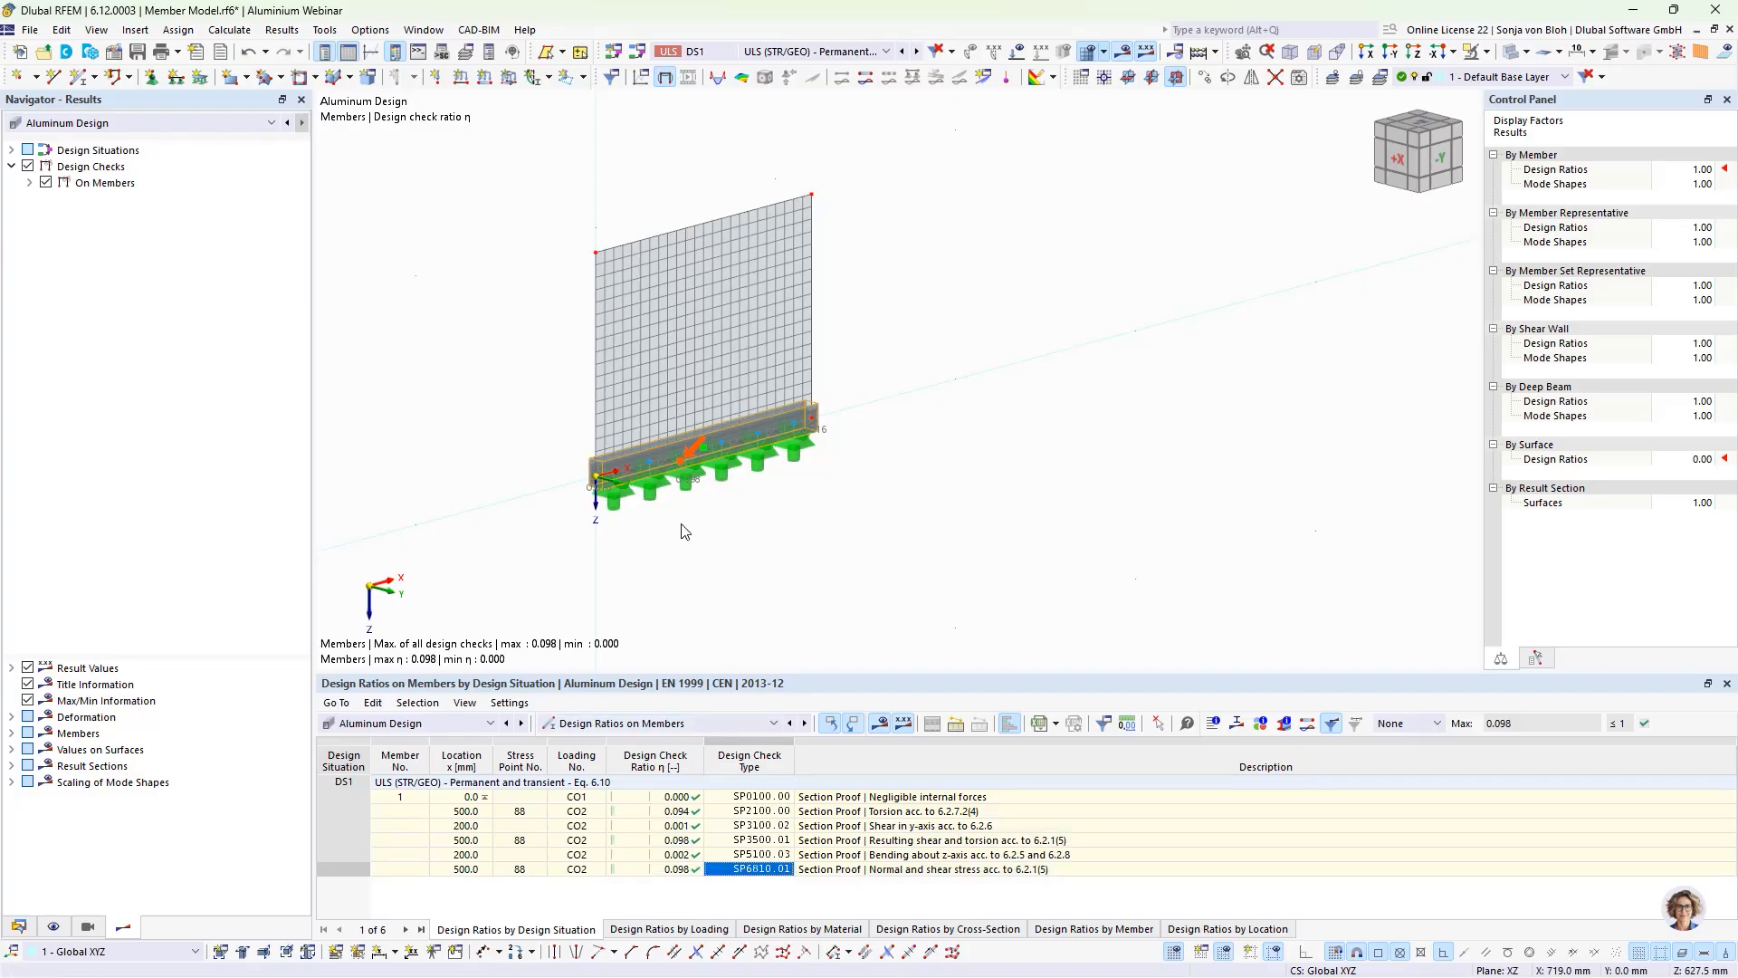
pyautogui.scroll(3, 666, 500)
pyautogui.keyDown('ctrl'); pyautogui.moveTo(671, 518); pyautogui.dragTo(697, 531, button='middle'); pyautogui.keyUp('ctrl')
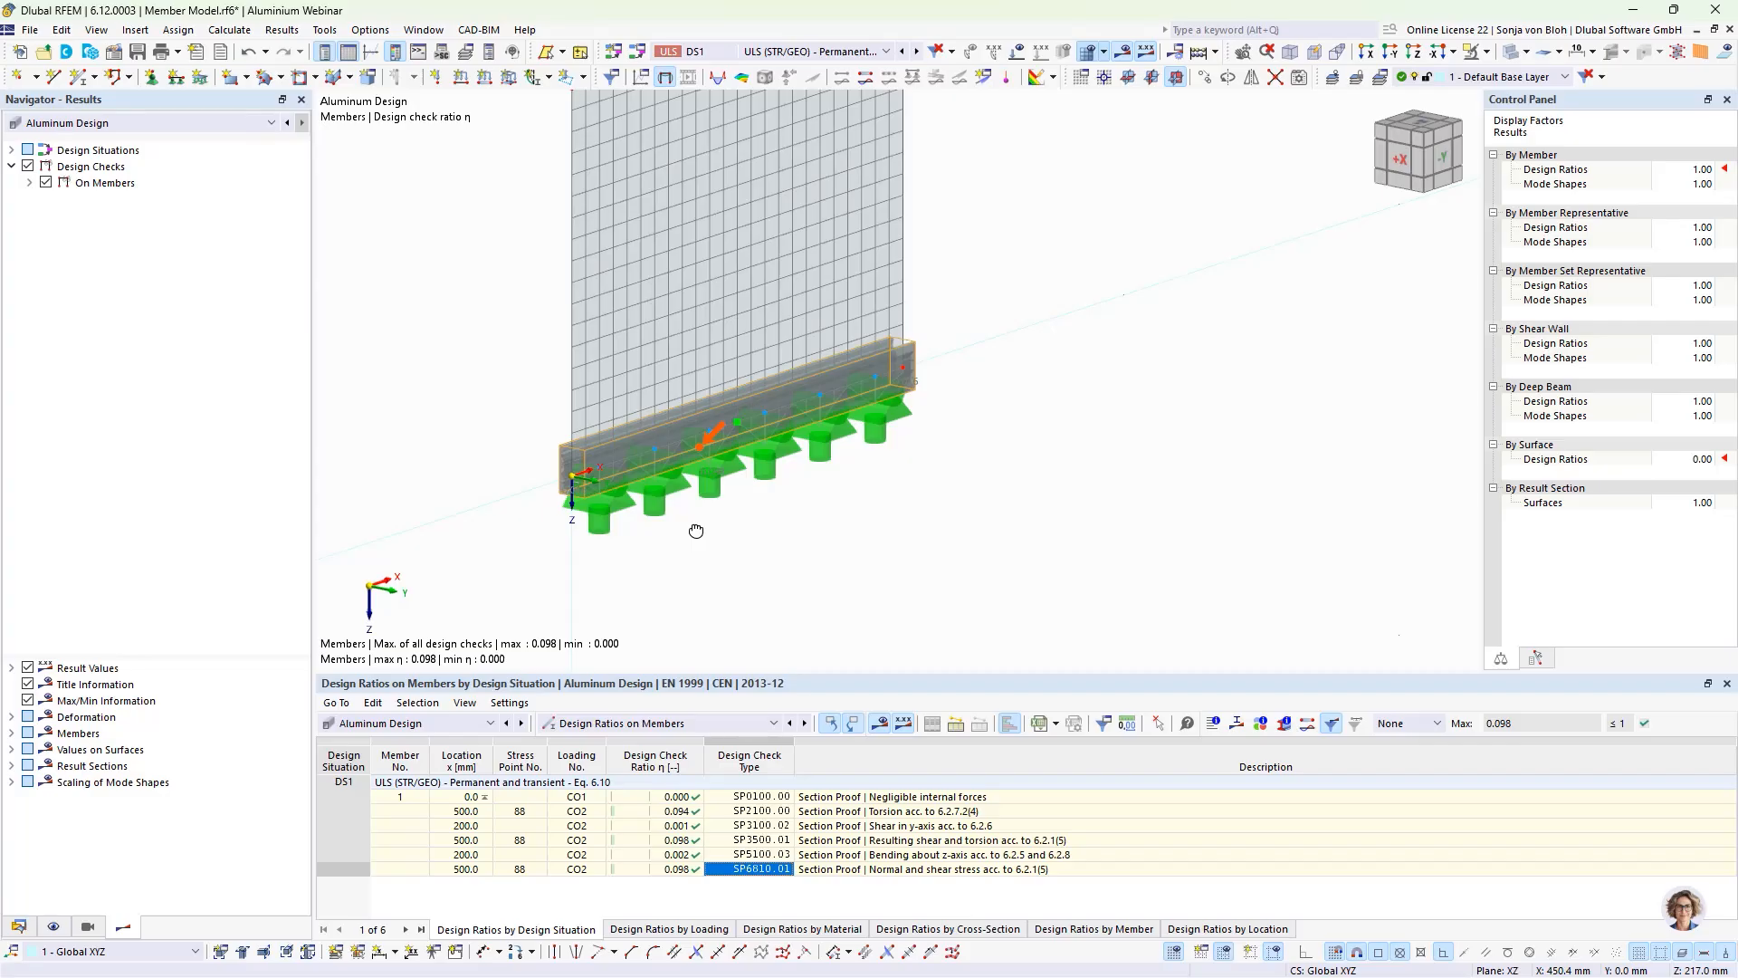
pyautogui.keyDown('ctrl'); pyautogui.moveTo(682, 532); pyautogui.dragTo(782, 572, button='middle'); pyautogui.keyUp('ctrl')
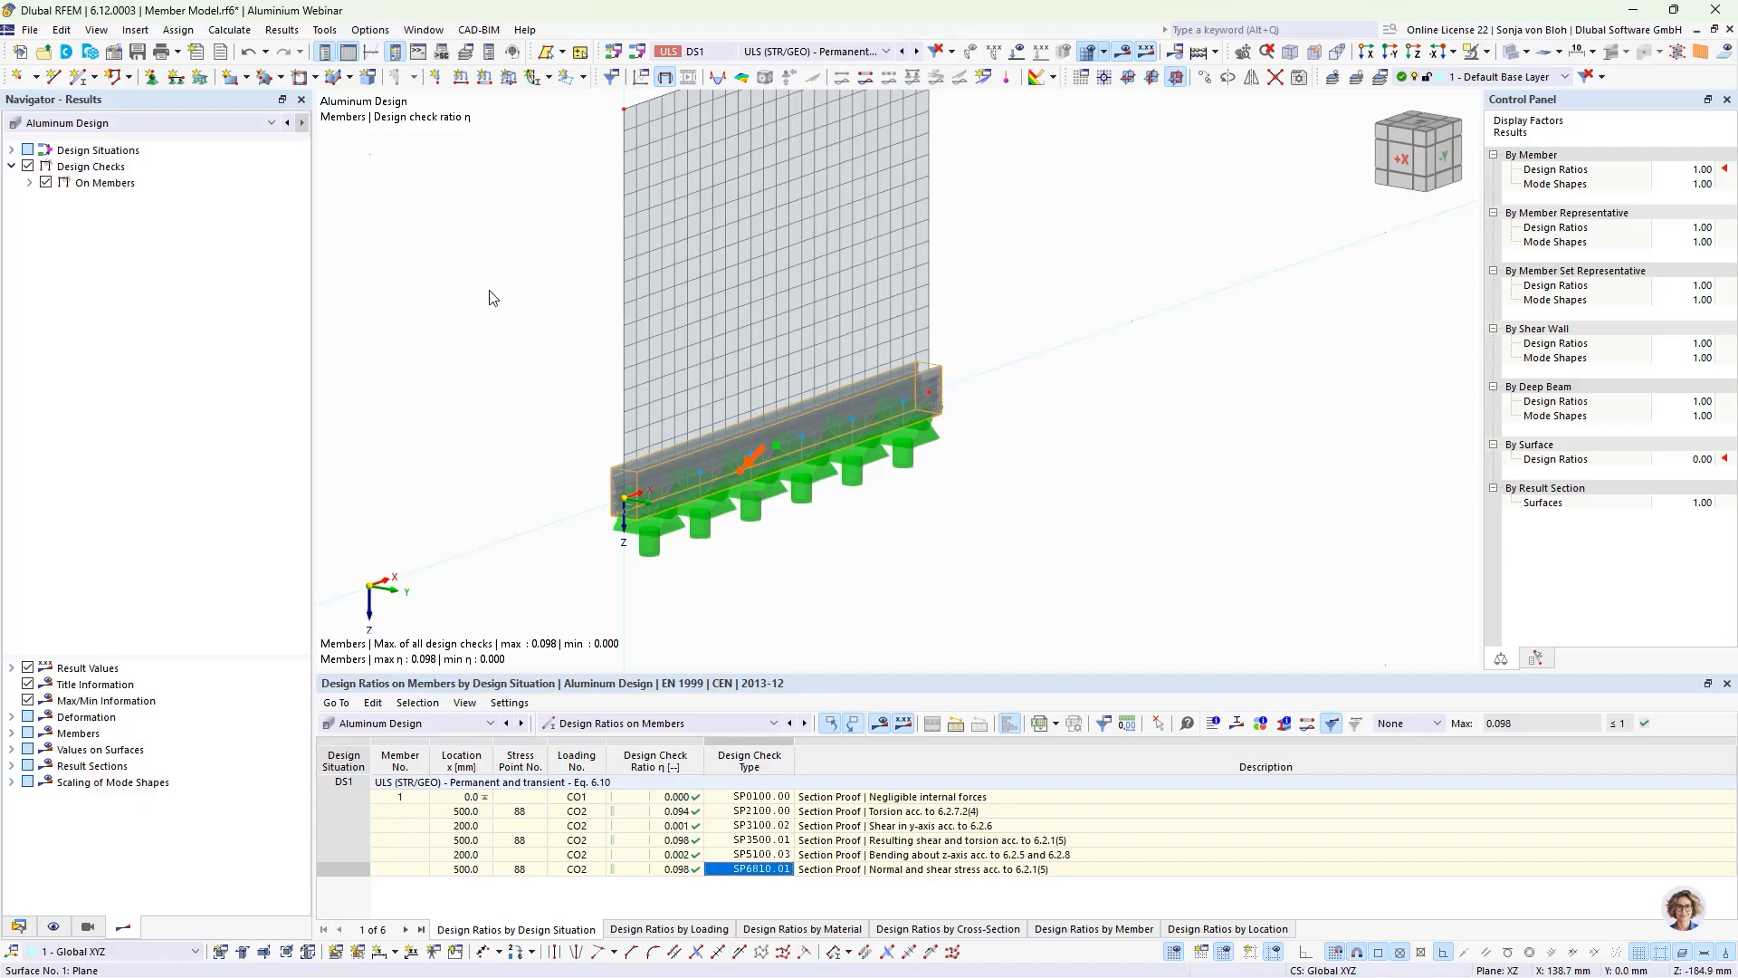
# Step: Save the member model with its results and save a new file named Surface Model in the Aluminium Webinar folder
pyautogui.click(137, 53)
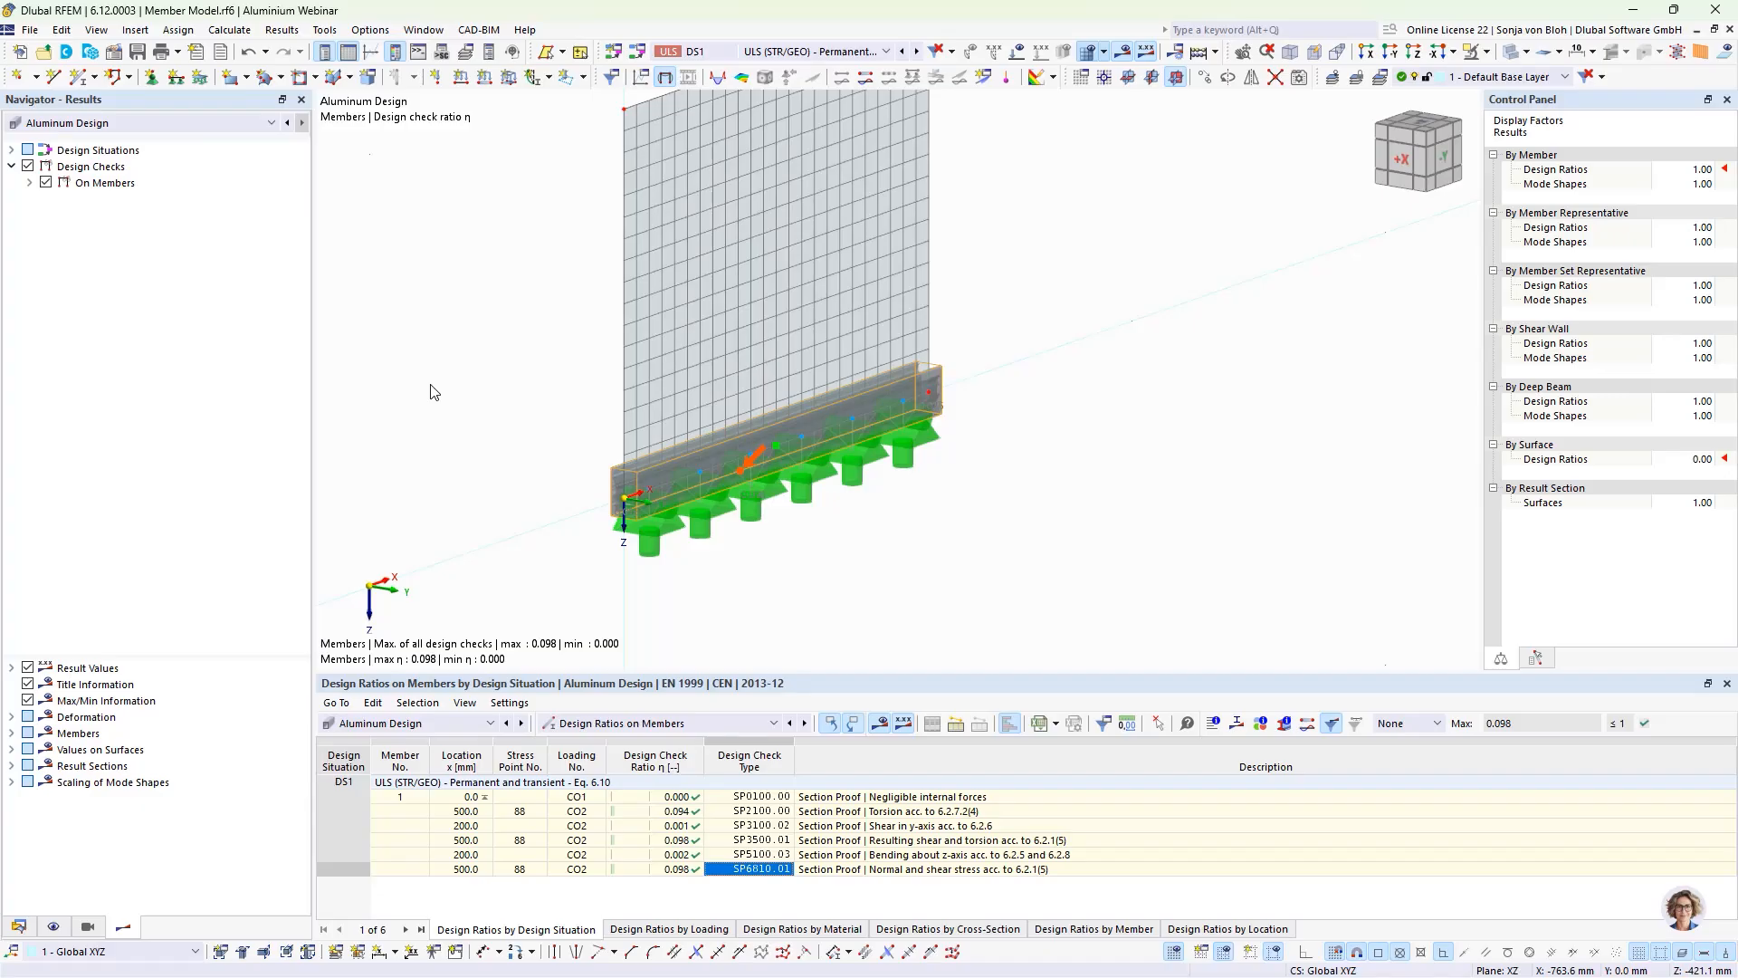
pyautogui.click(31, 30)
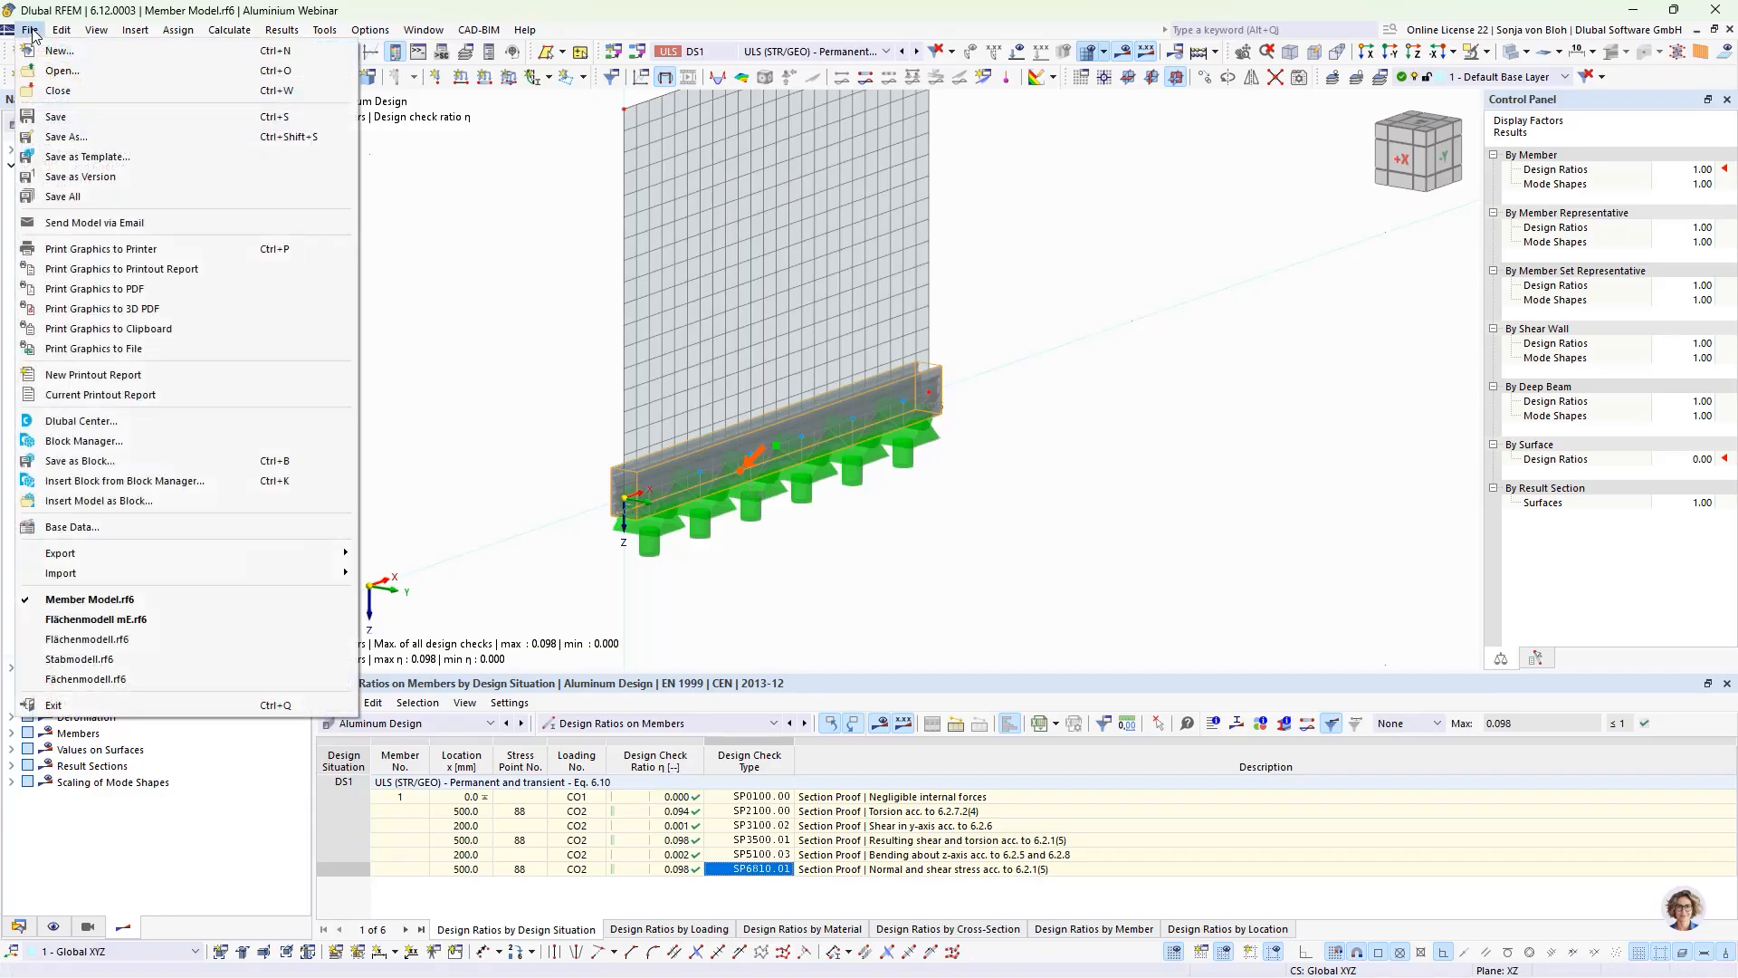
pyautogui.click(62, 137)
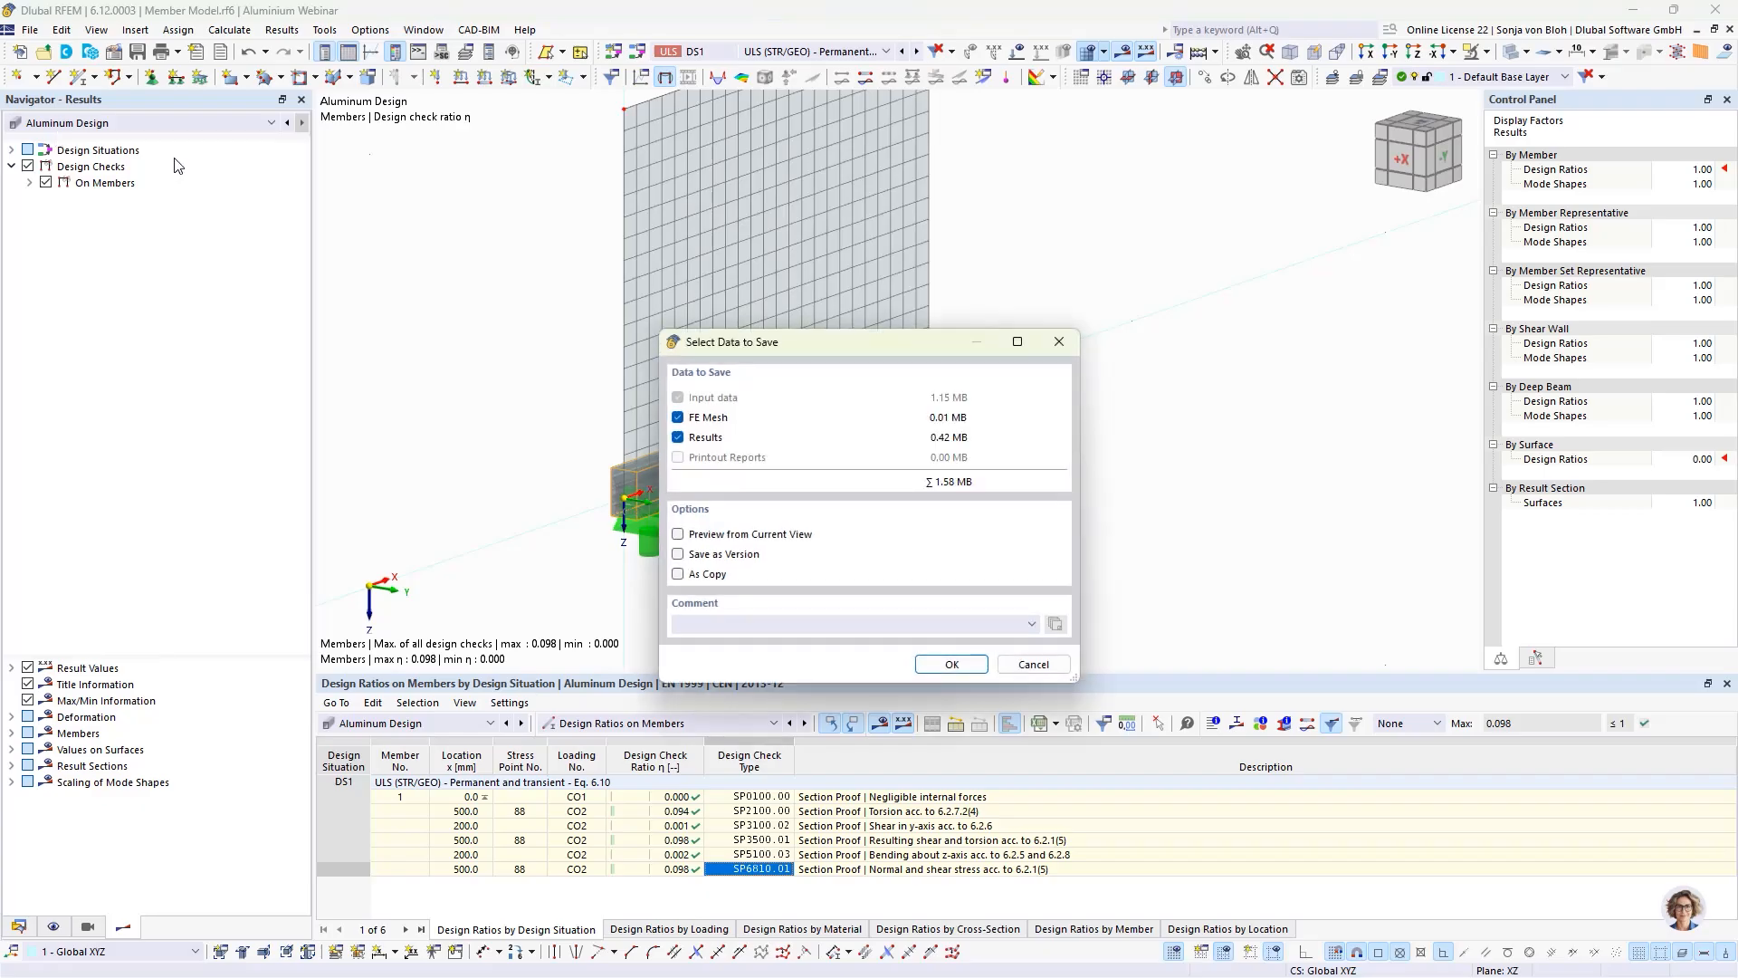
pyautogui.click(964, 670)
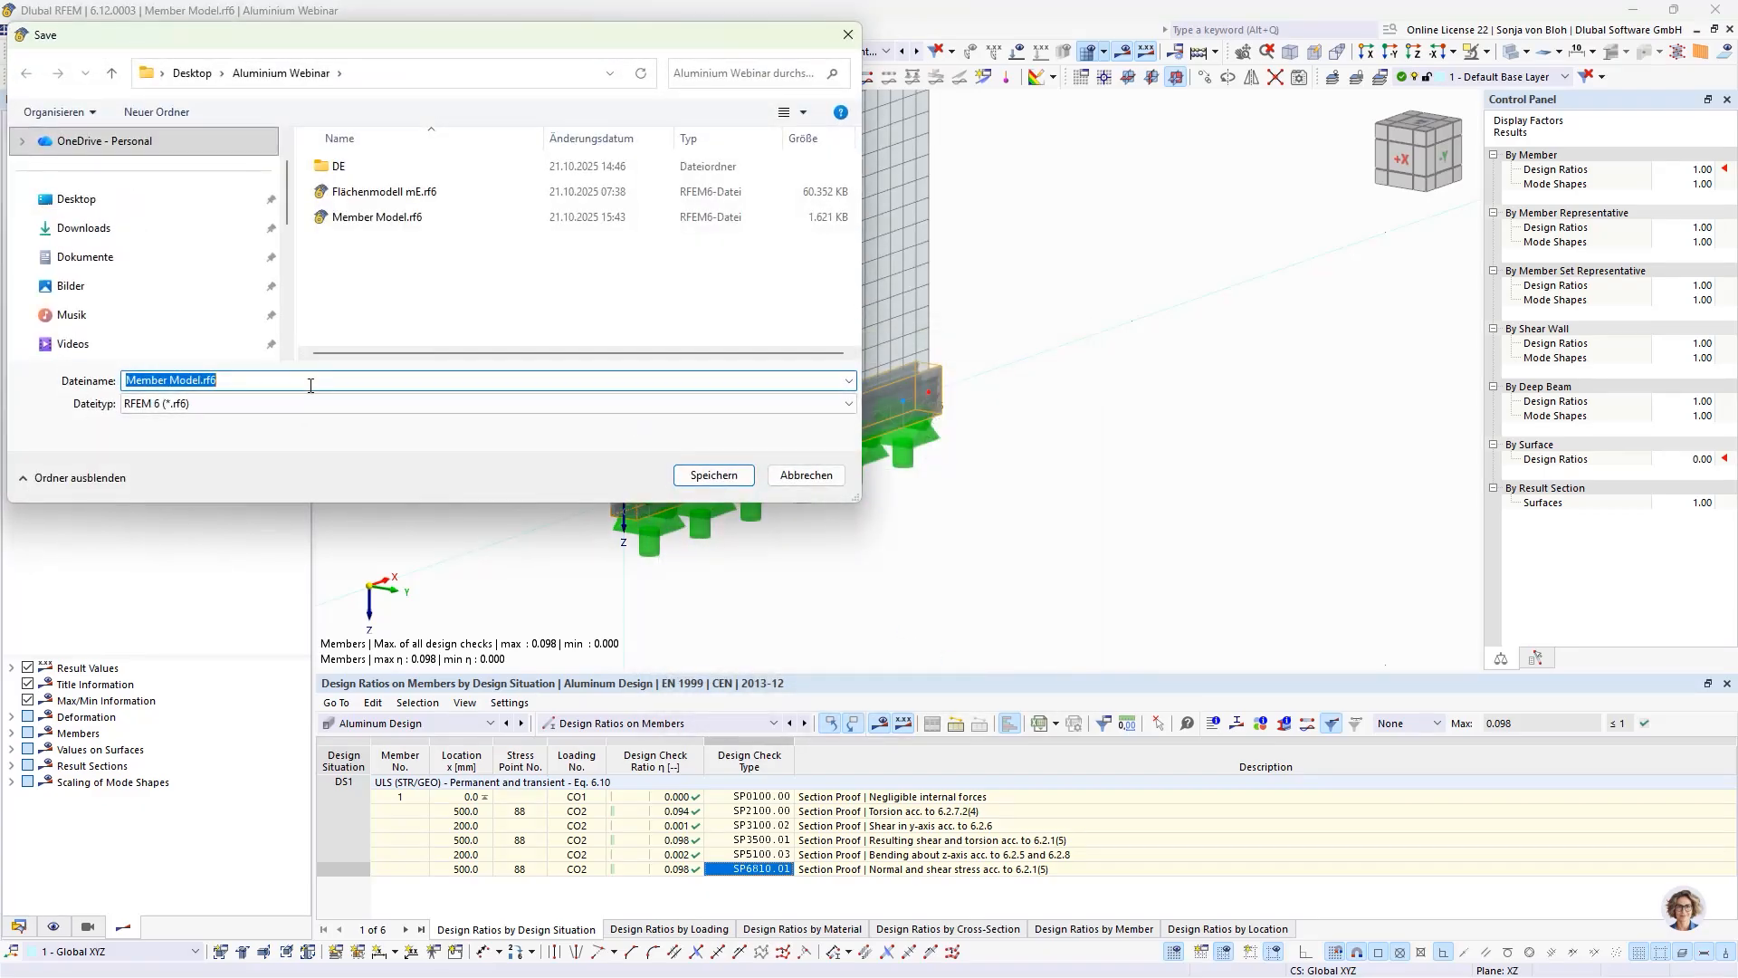
pyautogui.write('Surface Model')
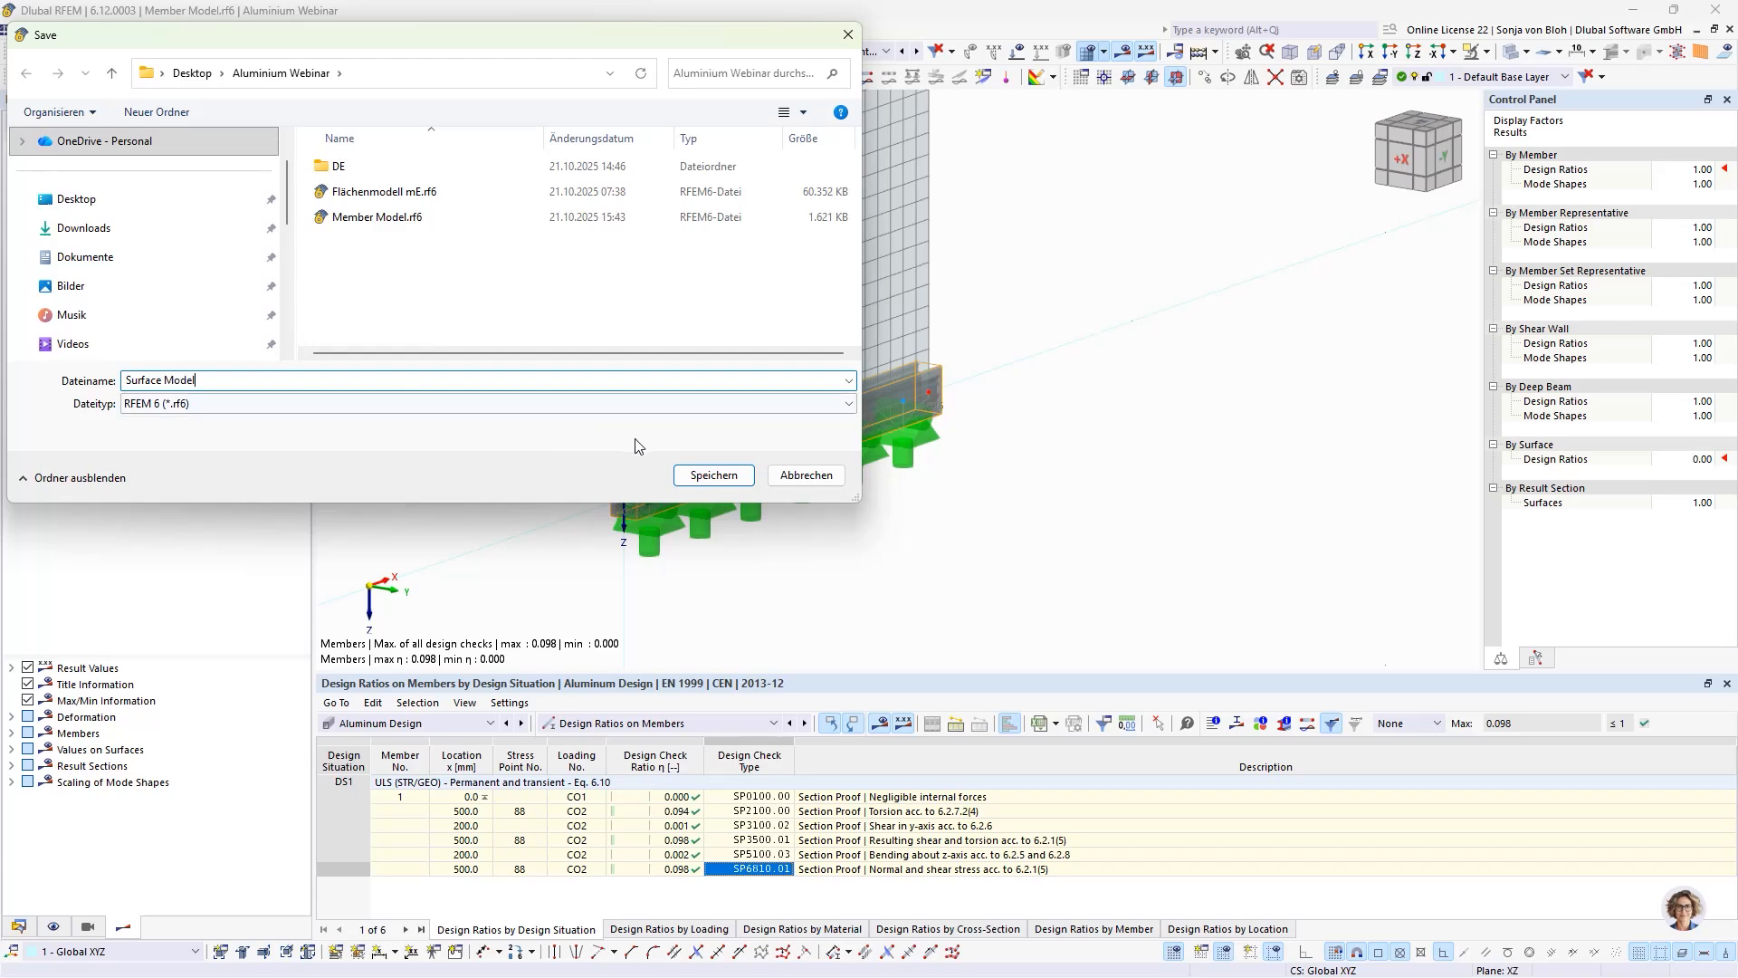
pyautogui.click(699, 472)
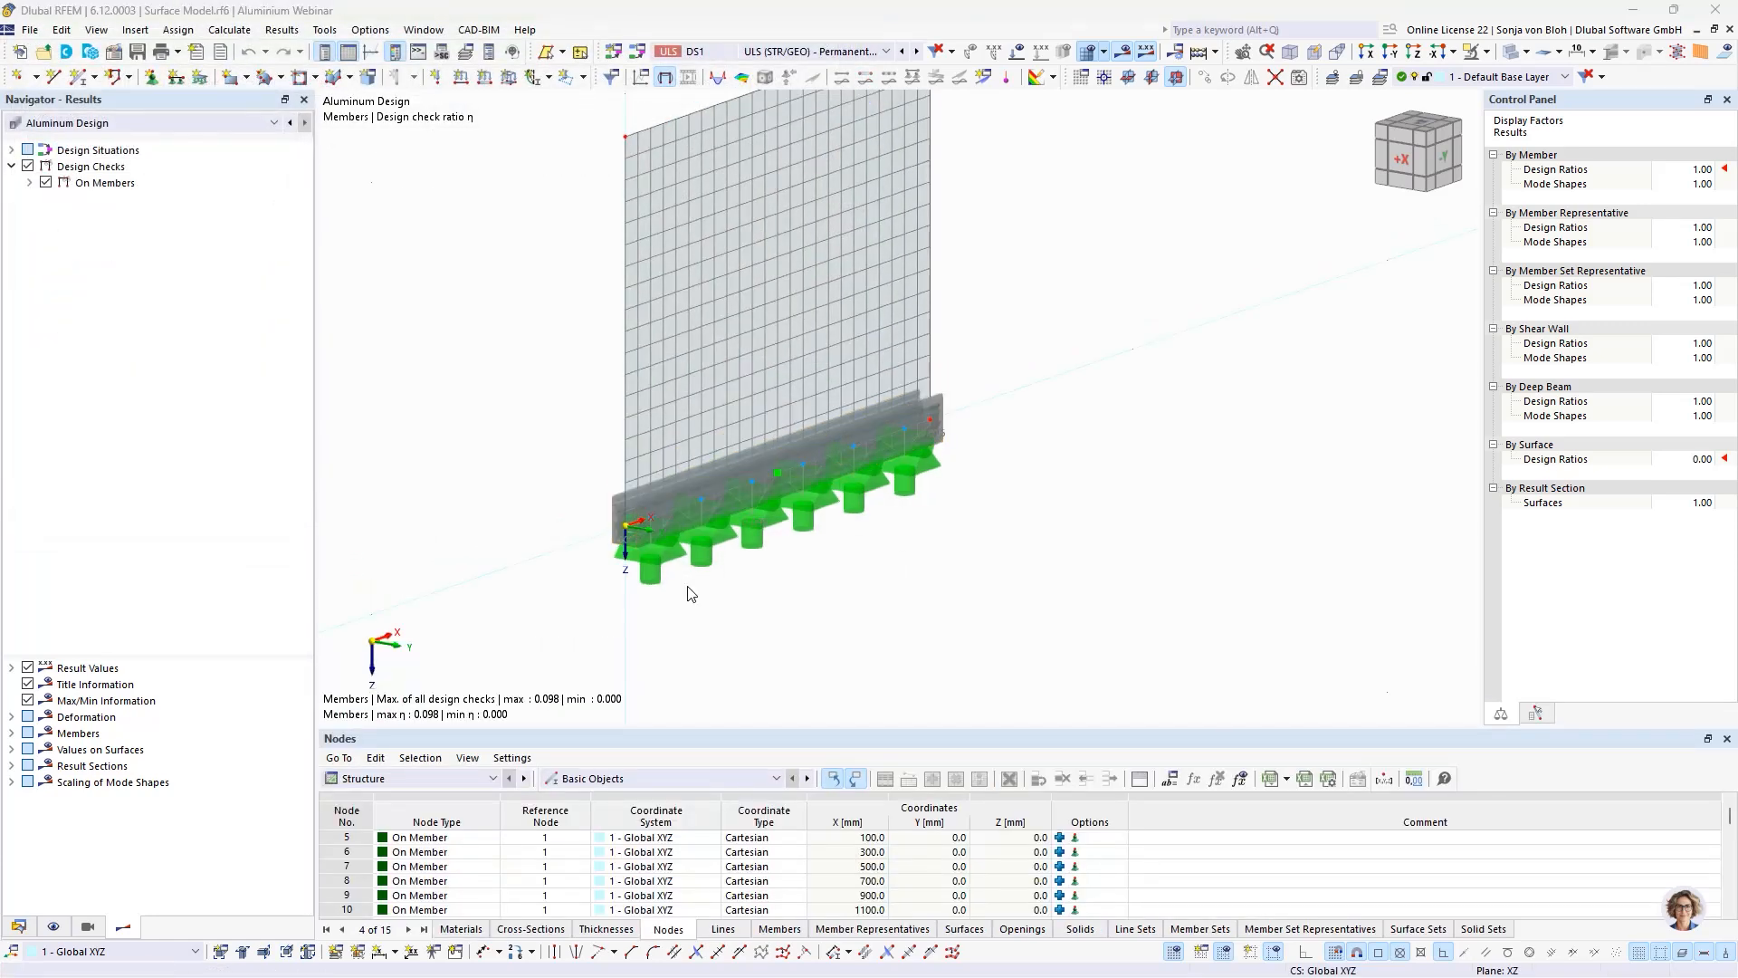
# Step: Generate surfaces from the base profile member beneath the glass pane
pyautogui.rightClick(699, 491)
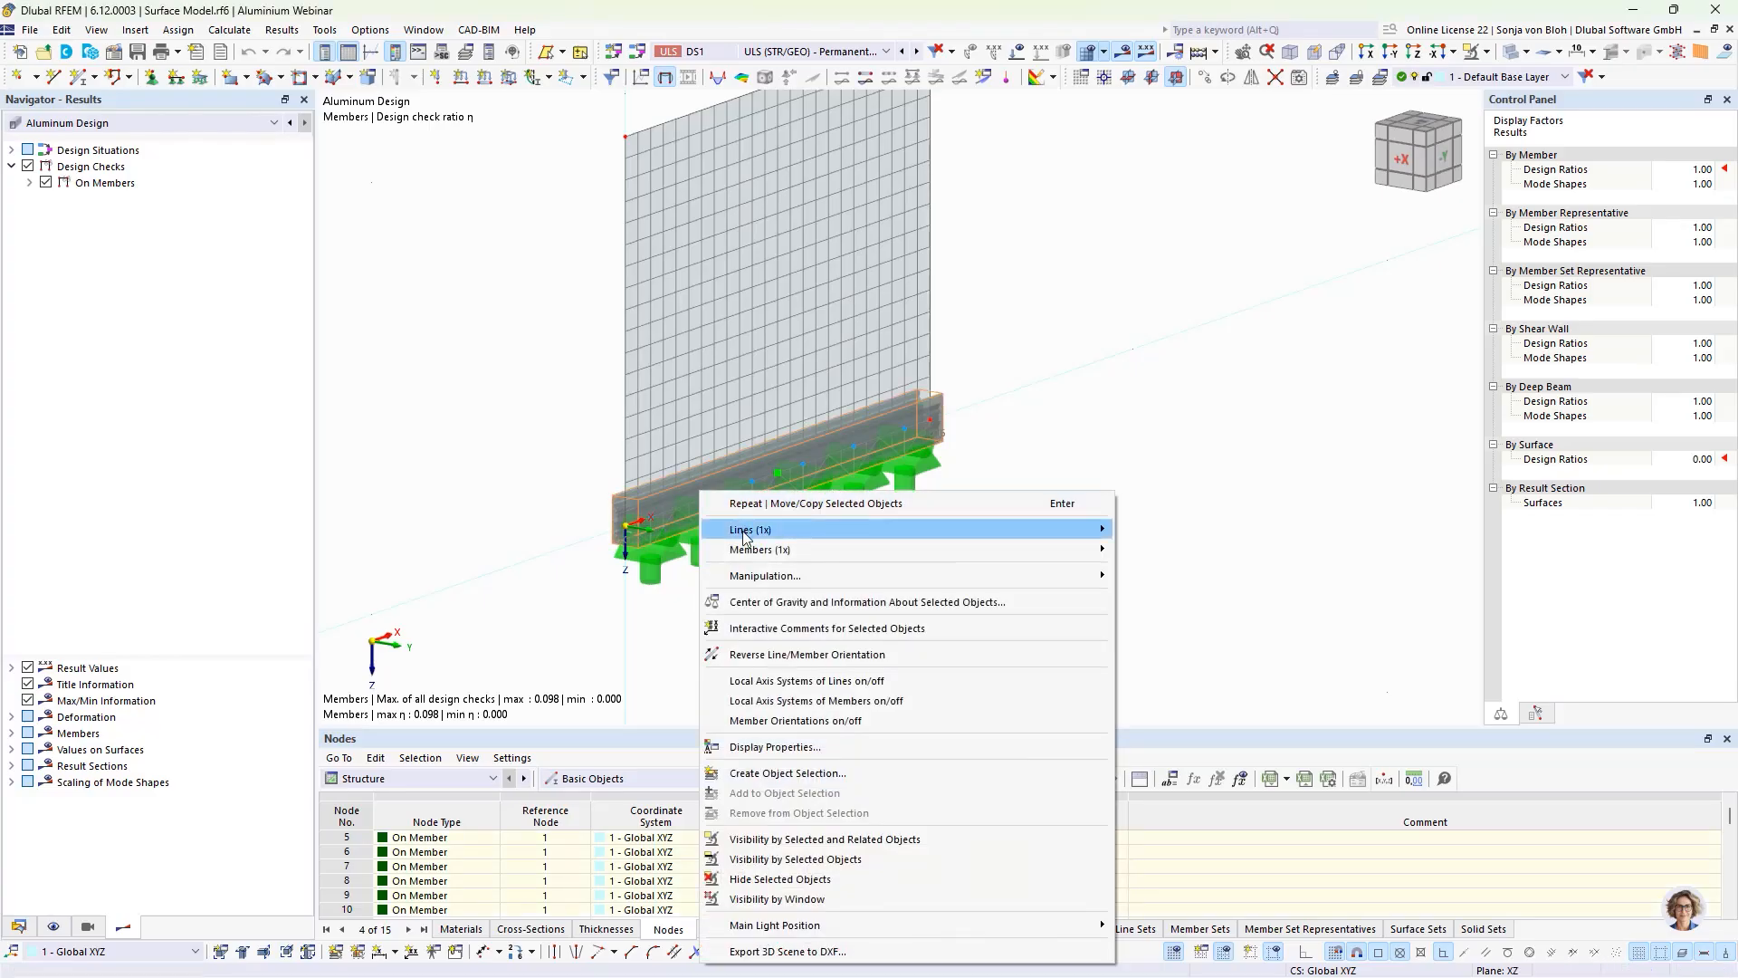
pyautogui.moveTo(864, 565)
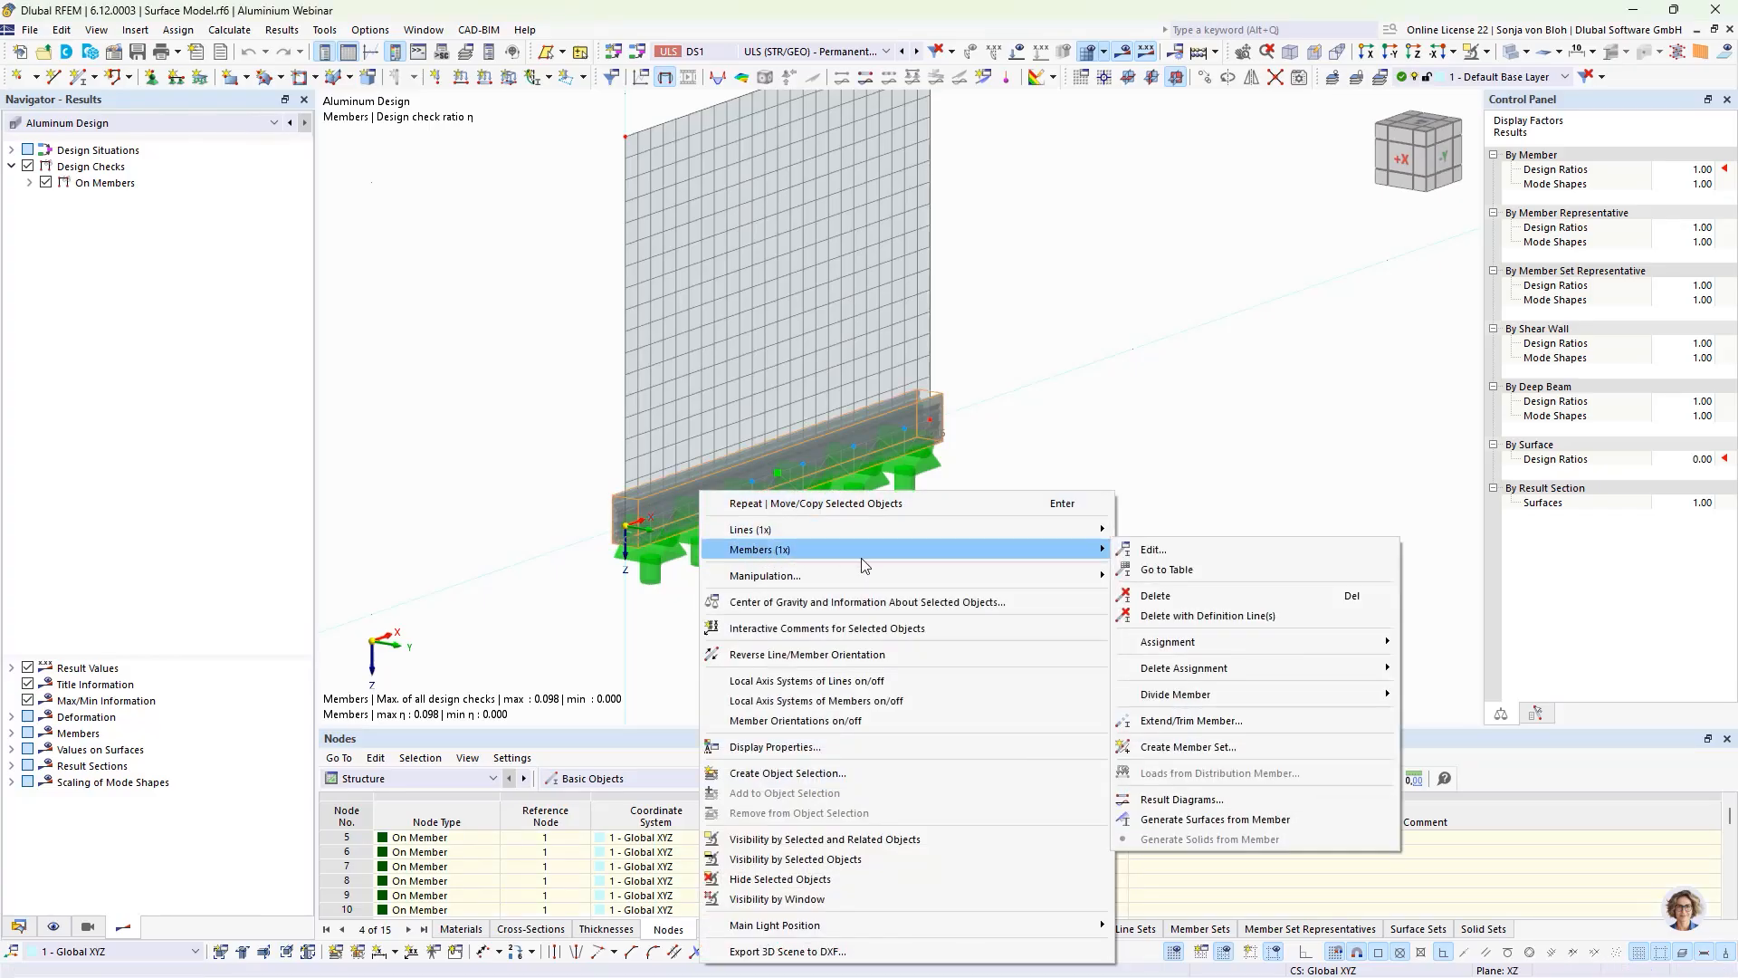
pyautogui.click(1176, 819)
pyautogui.click(950, 600)
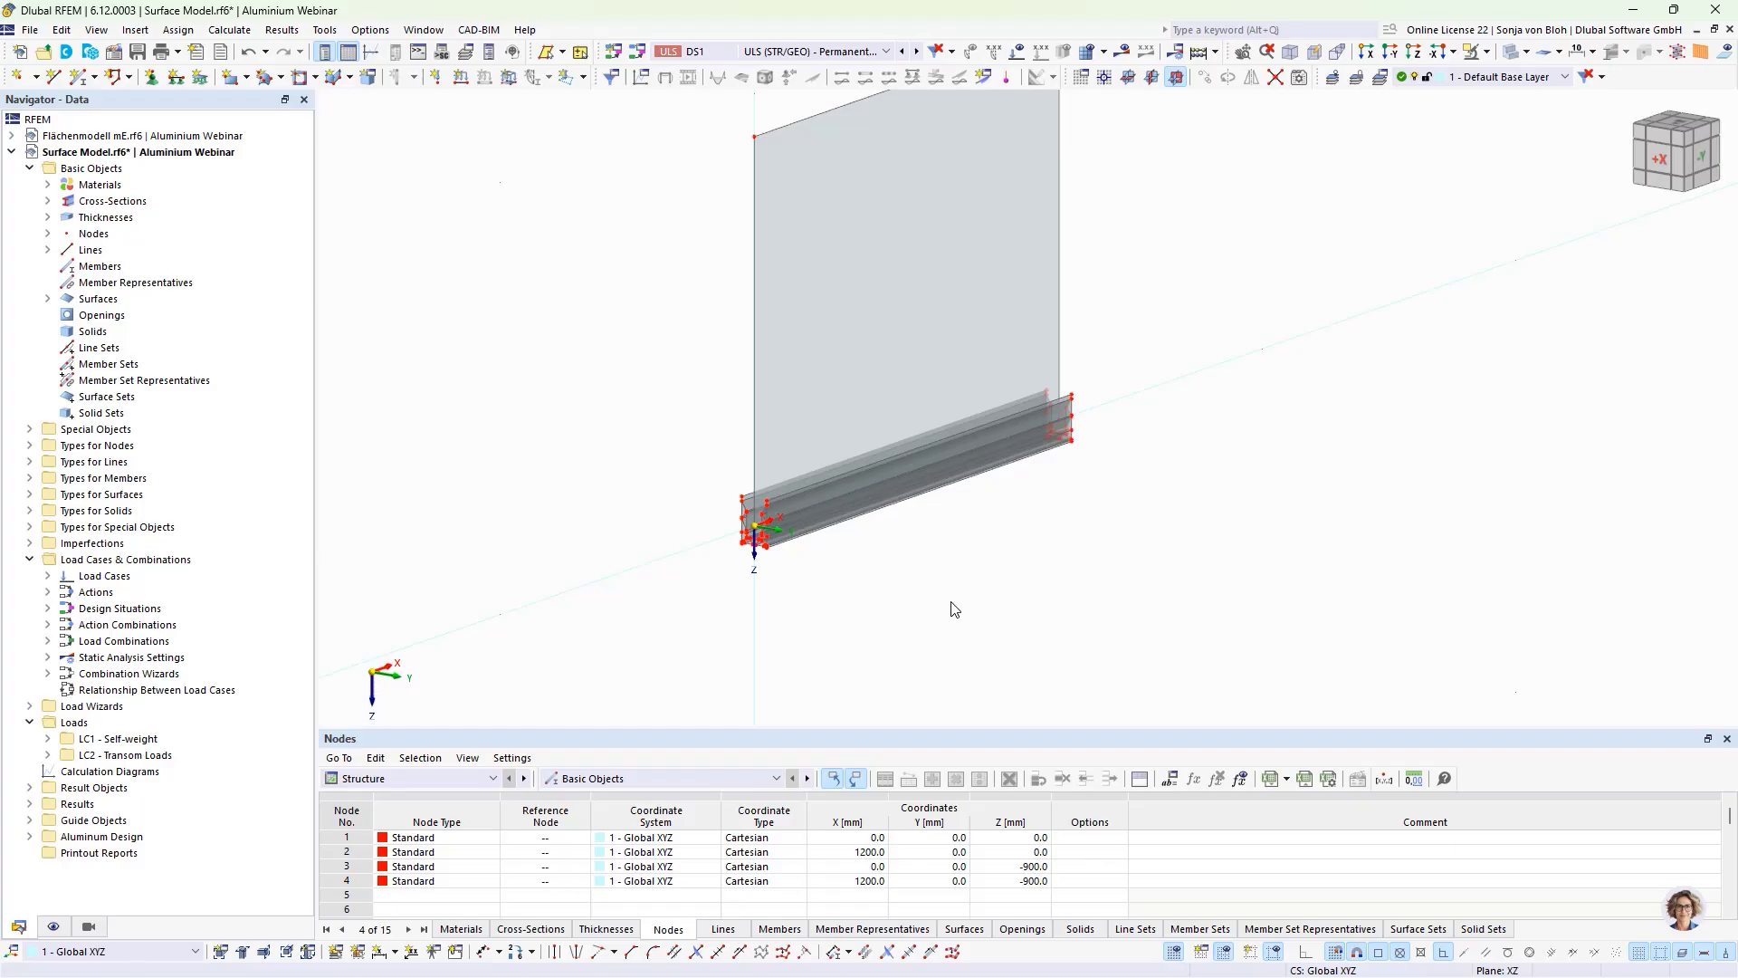
# Step: Check the thickness and material of the generated surface at the profile's upper edge without changing it
pyautogui.scroll(5, 733, 561)
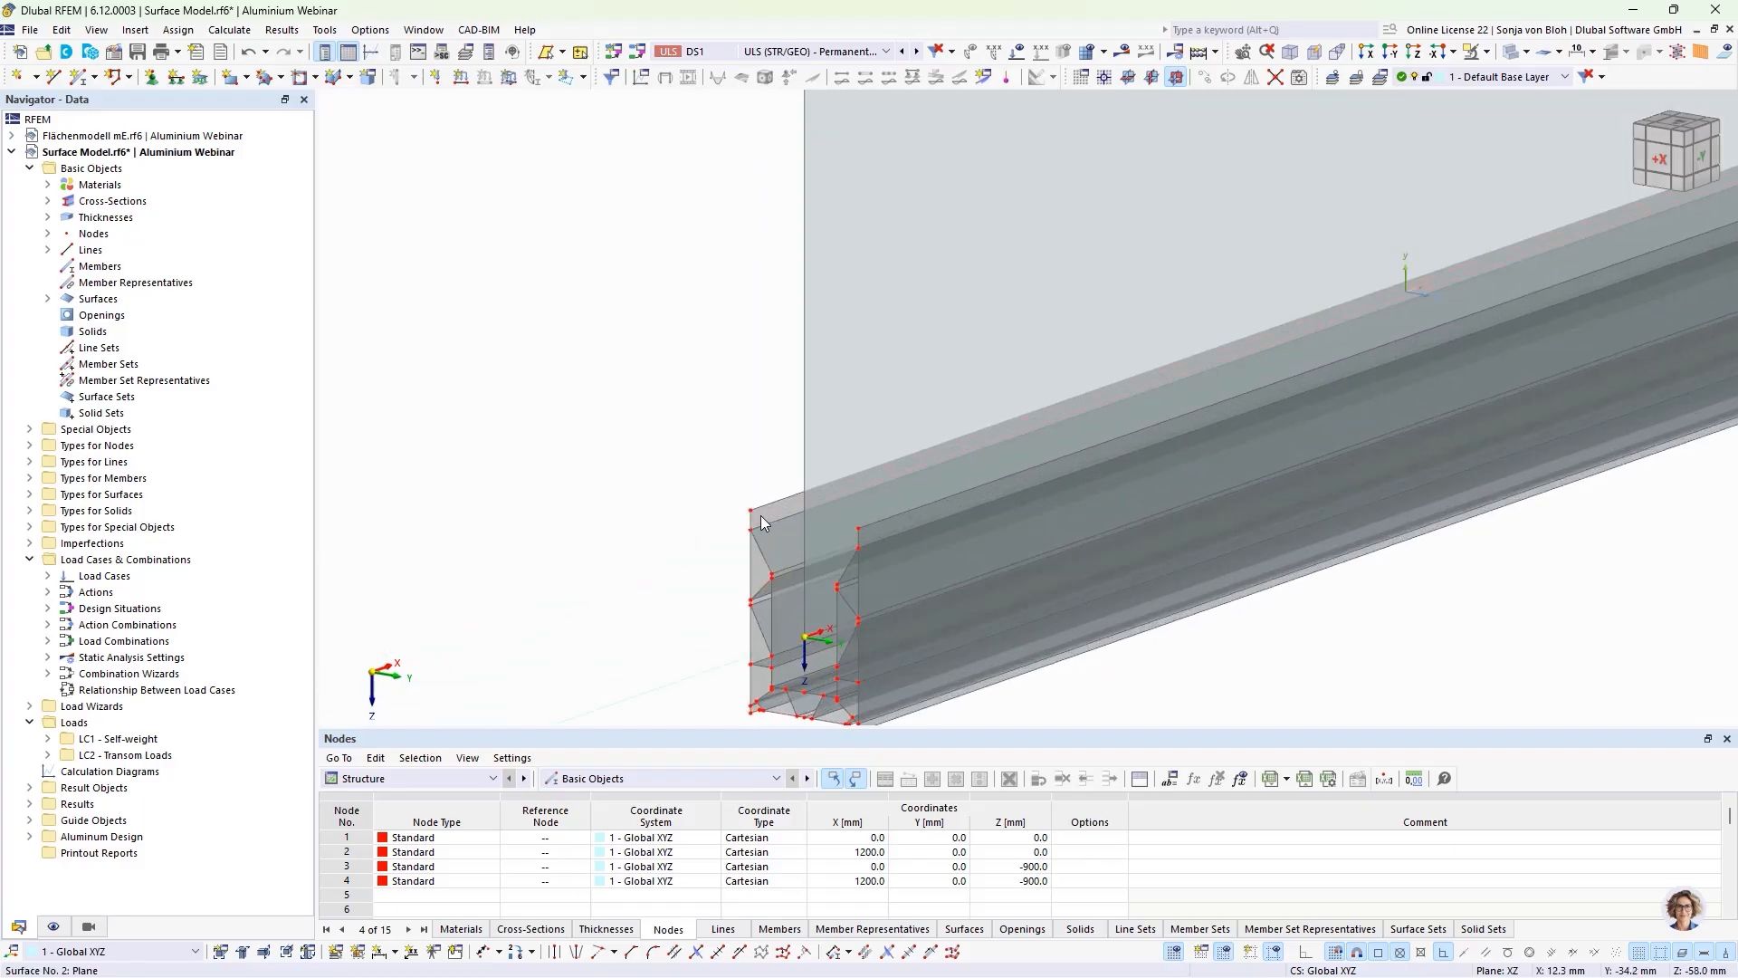
pyautogui.doubleClick(760, 518)
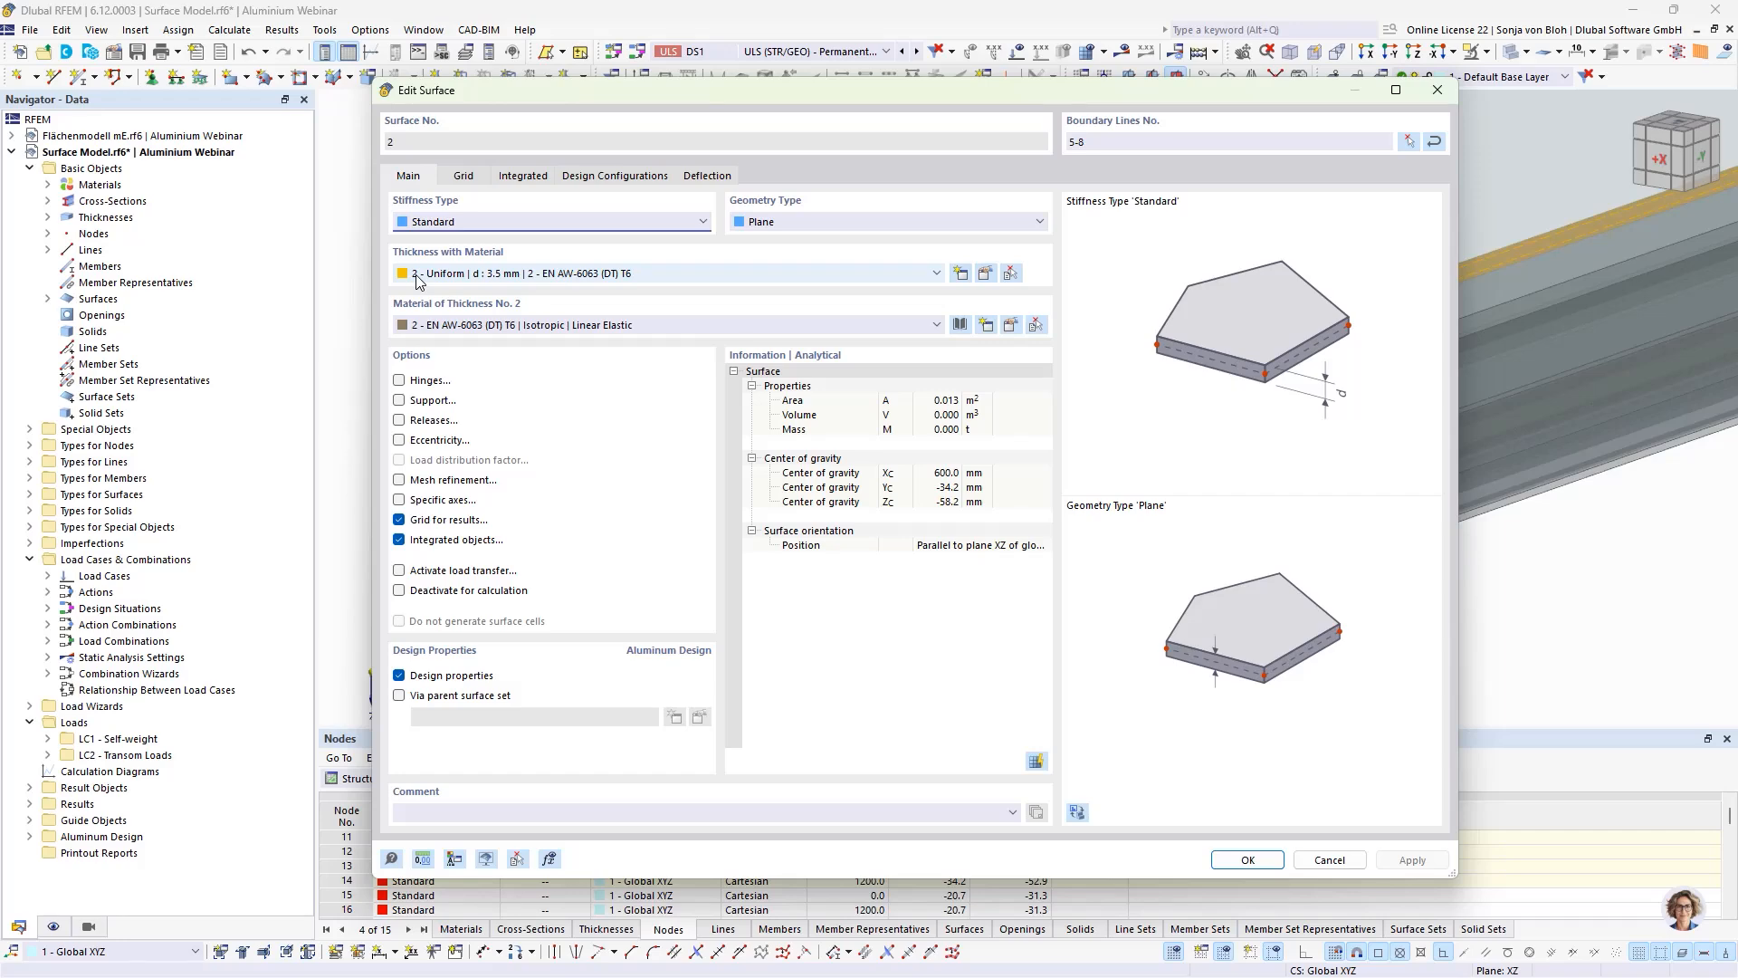
pyautogui.click(1330, 861)
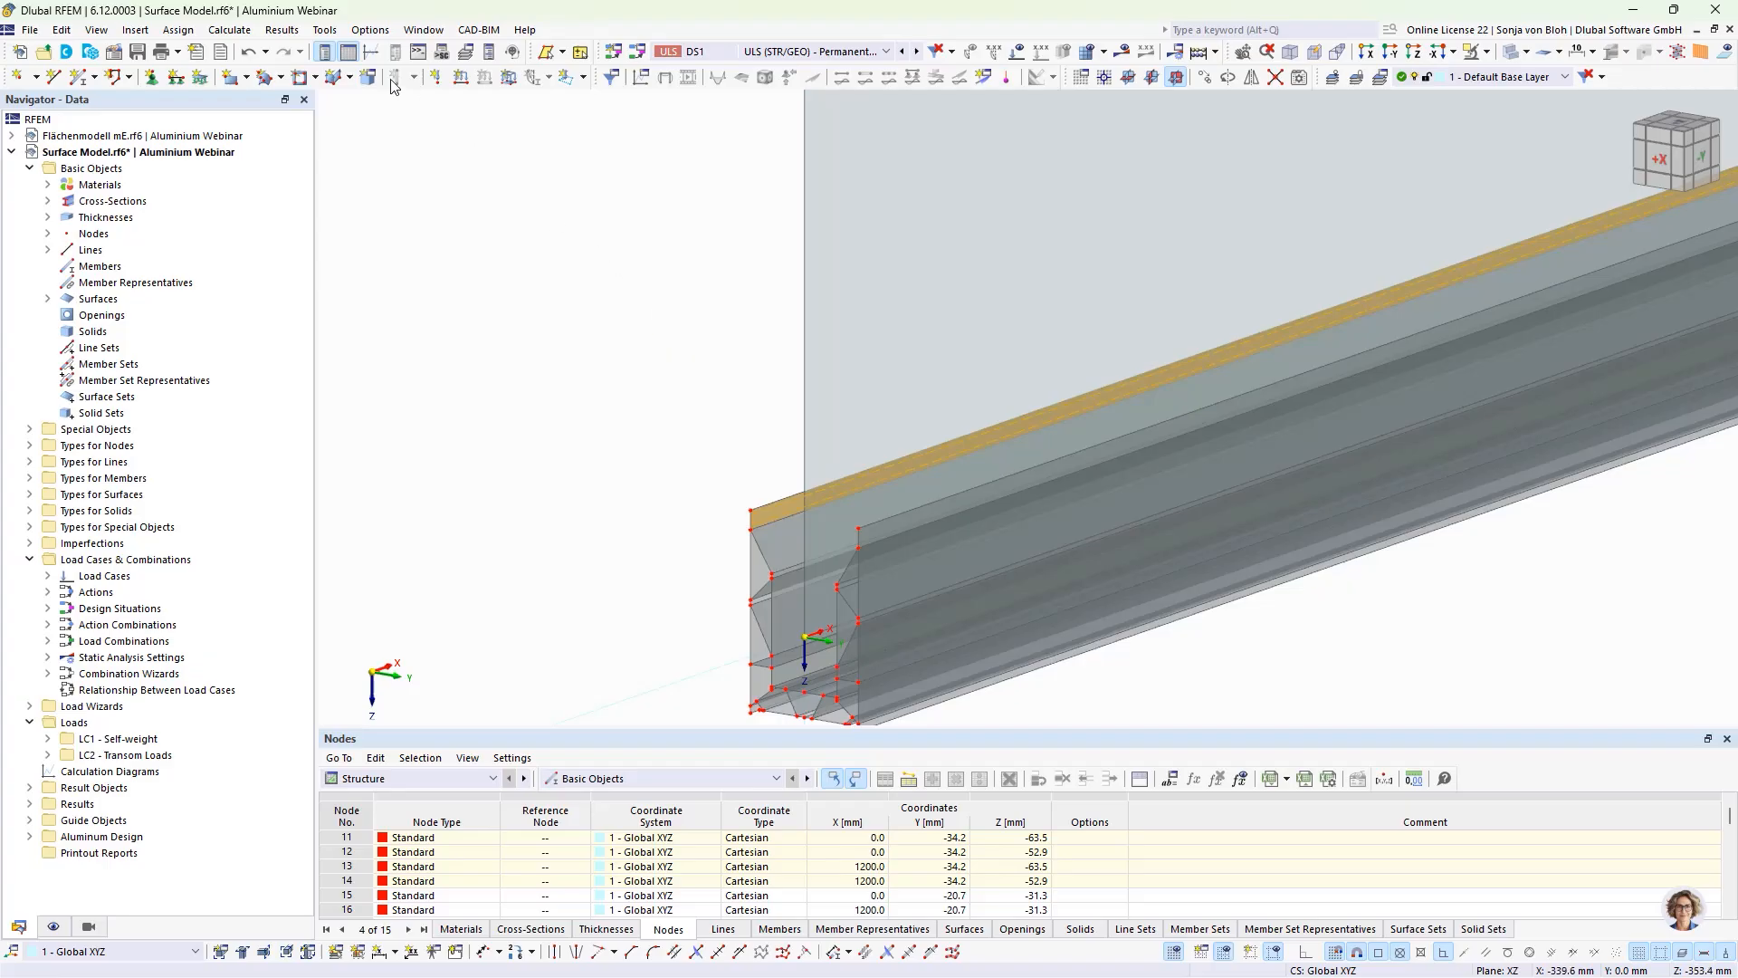
# Step: Round the coordinates of all nodes to 2 decimal places in mm
pyautogui.click(325, 30)
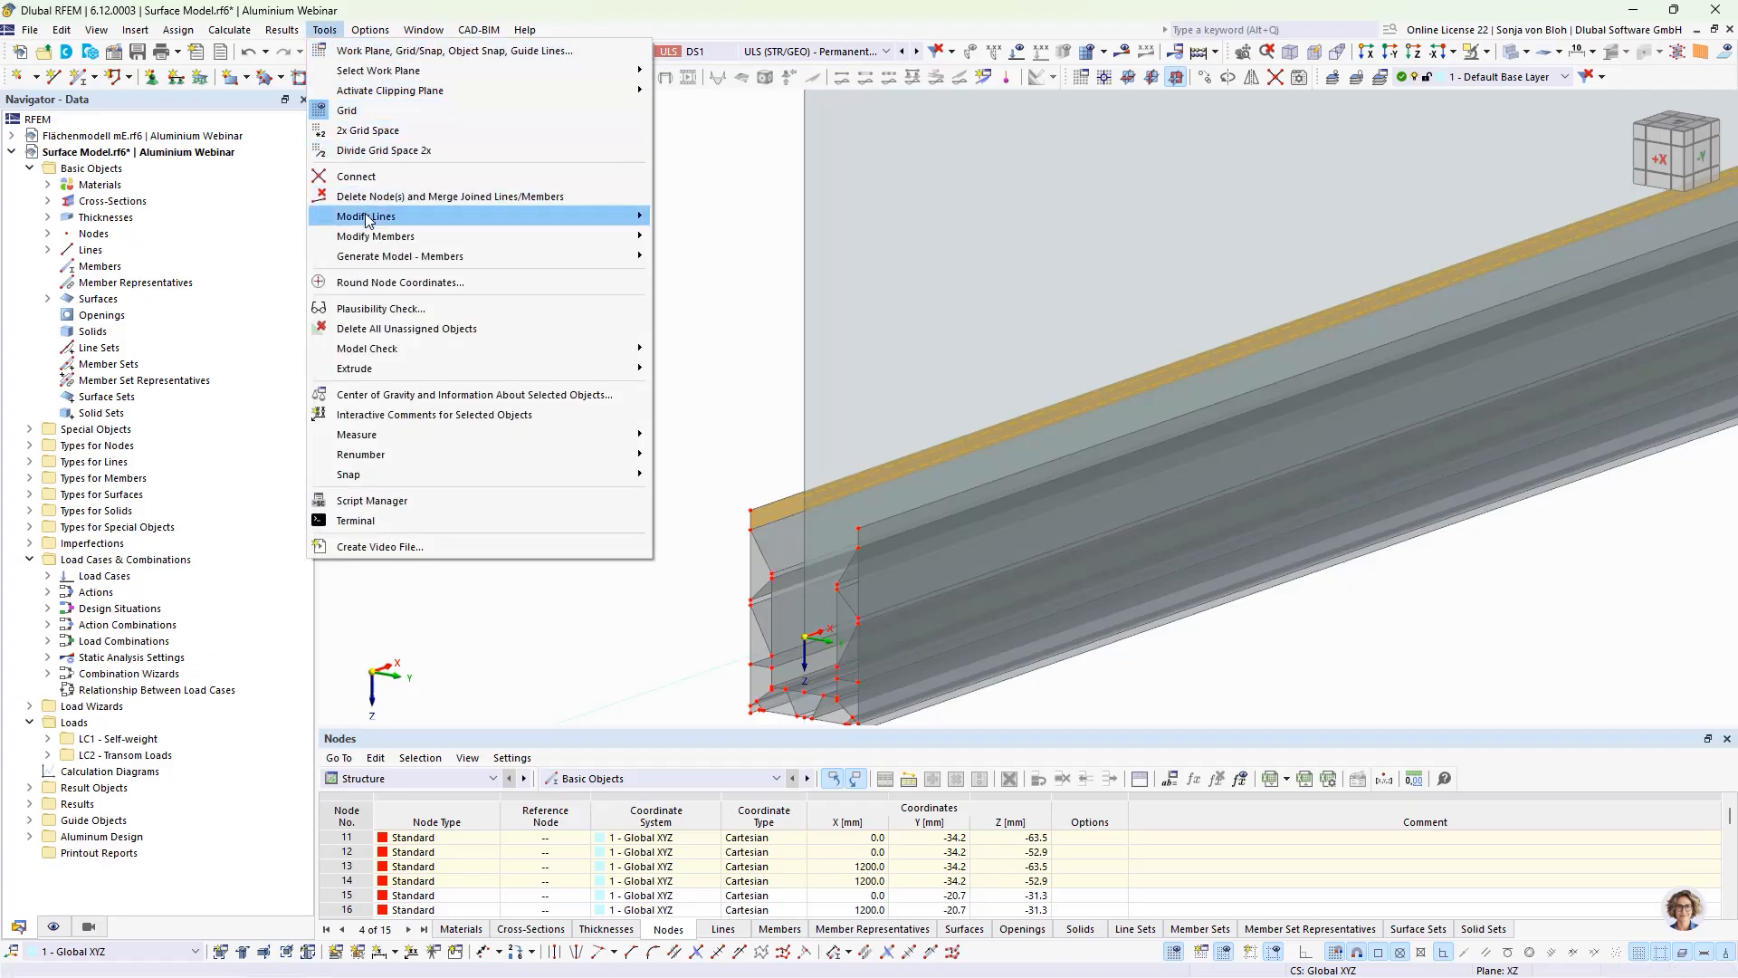
pyautogui.click(389, 283)
pyautogui.doubleClick(724, 409)
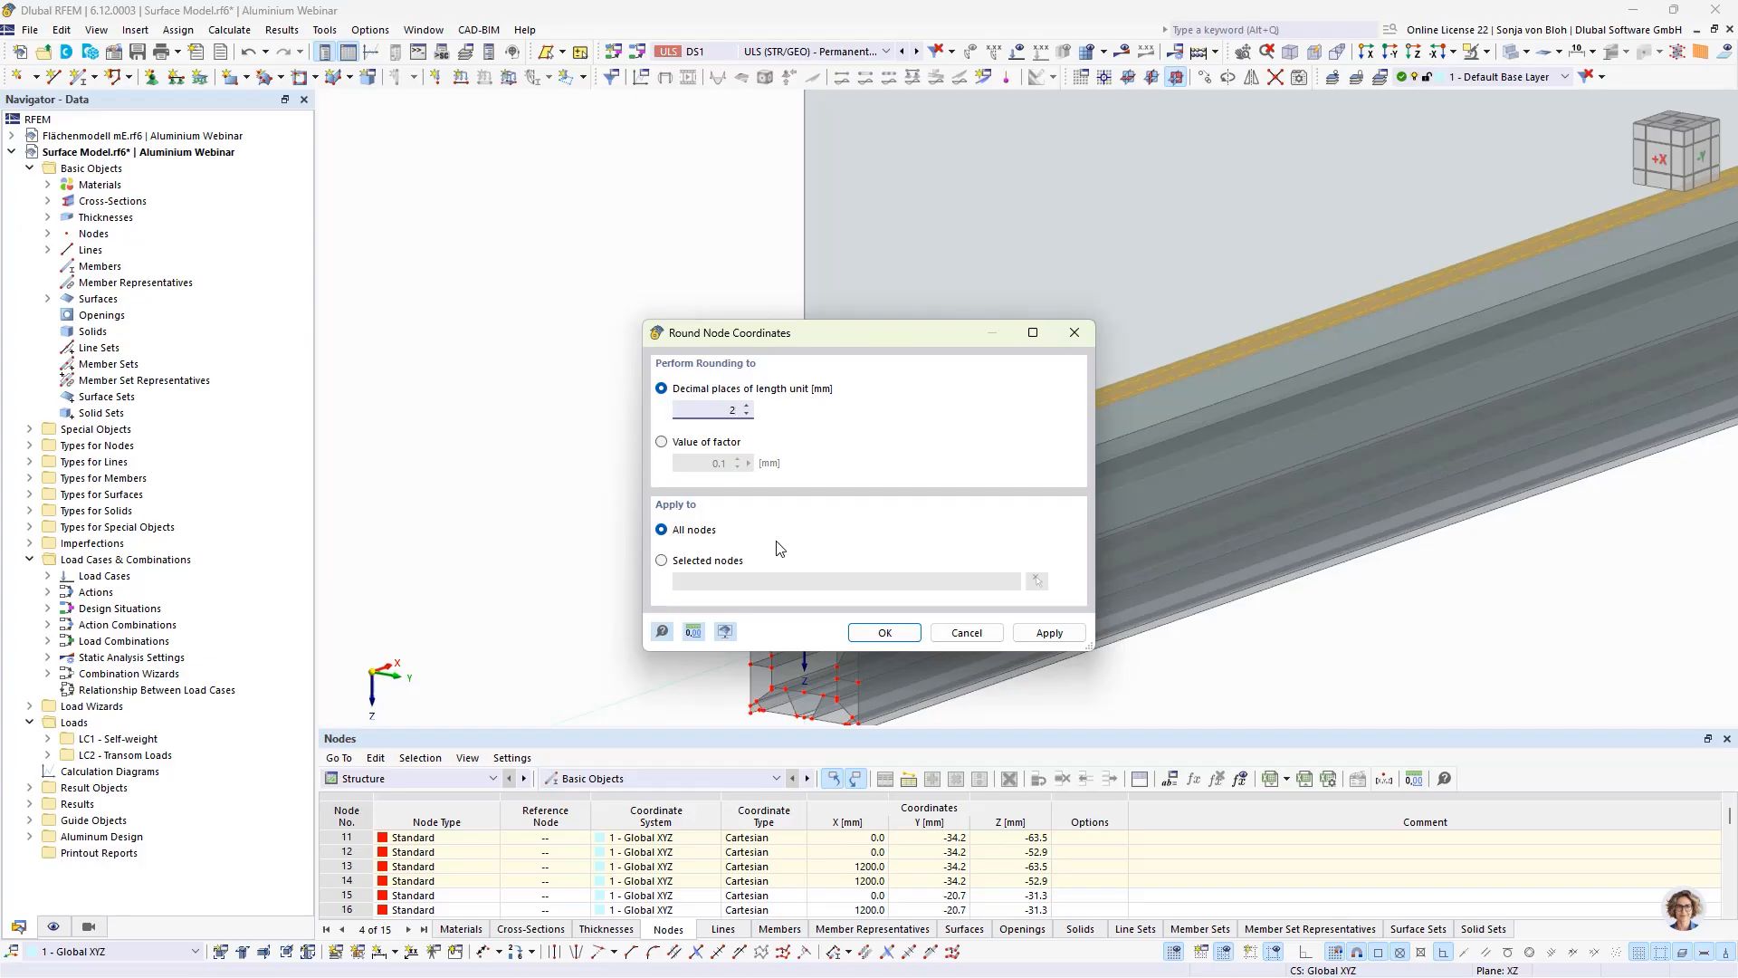
pyautogui.click(884, 632)
pyautogui.click(942, 621)
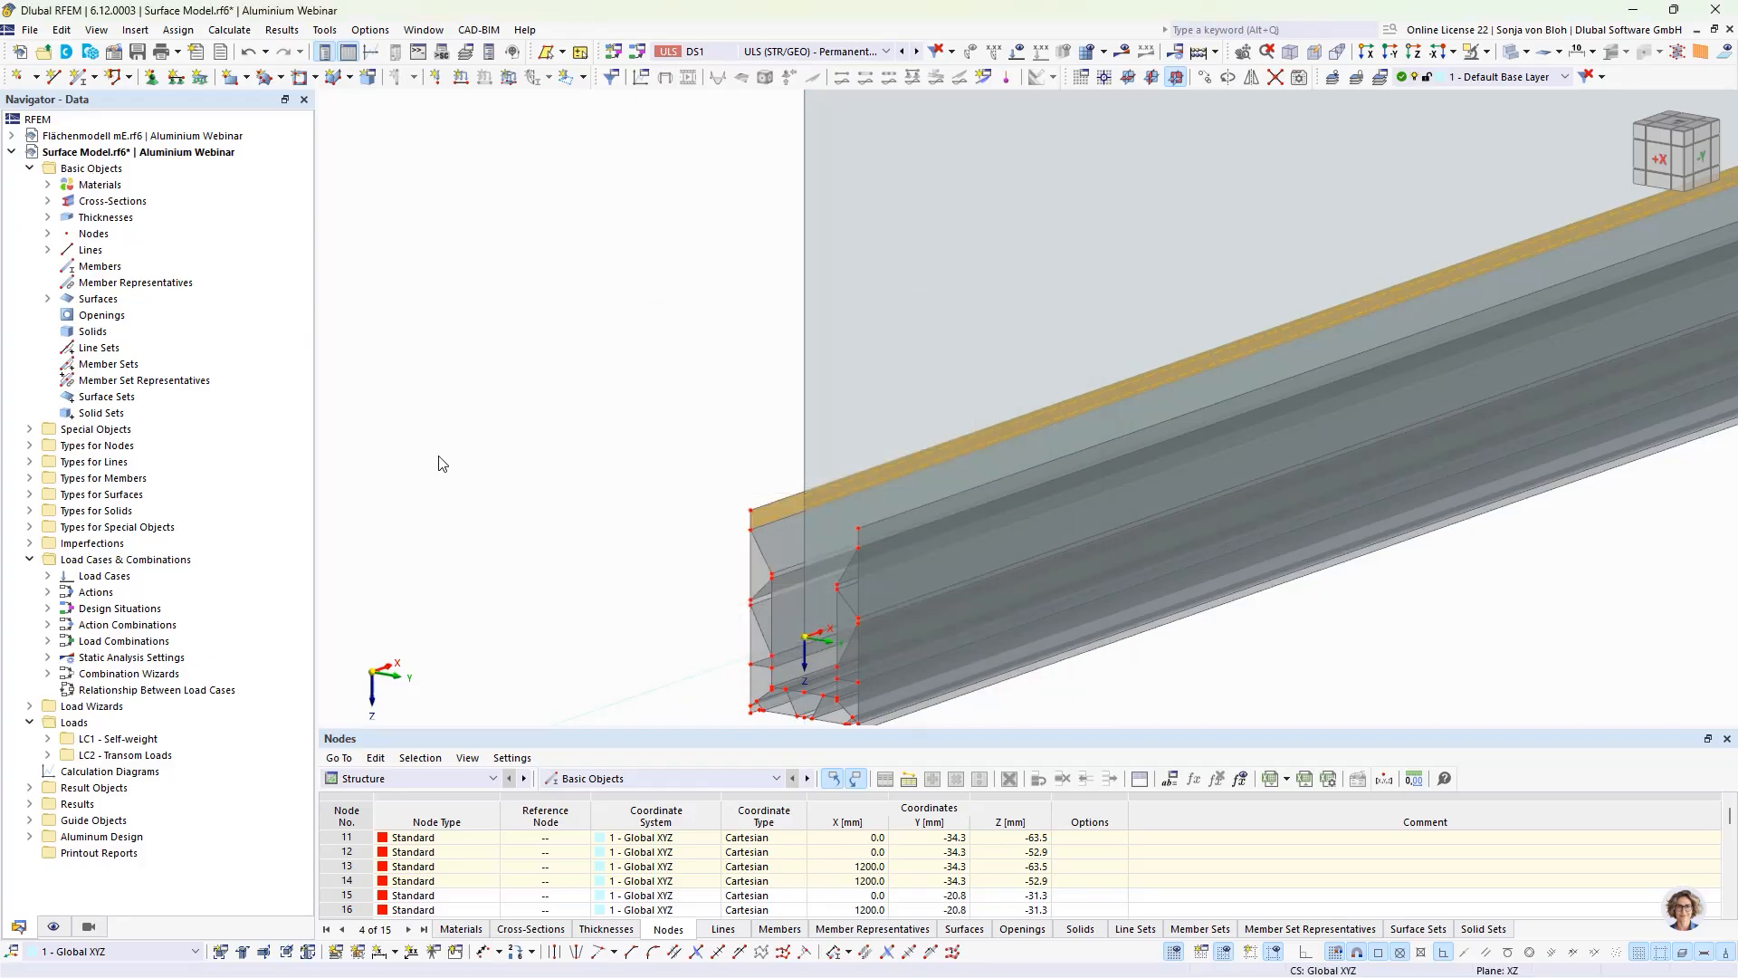
# Step: Move the glass pane, without copying it, by 0 mm in Y and 19.4 mm in Z down to the level of the profile's inner side webs
pyautogui.click(1000, 316)
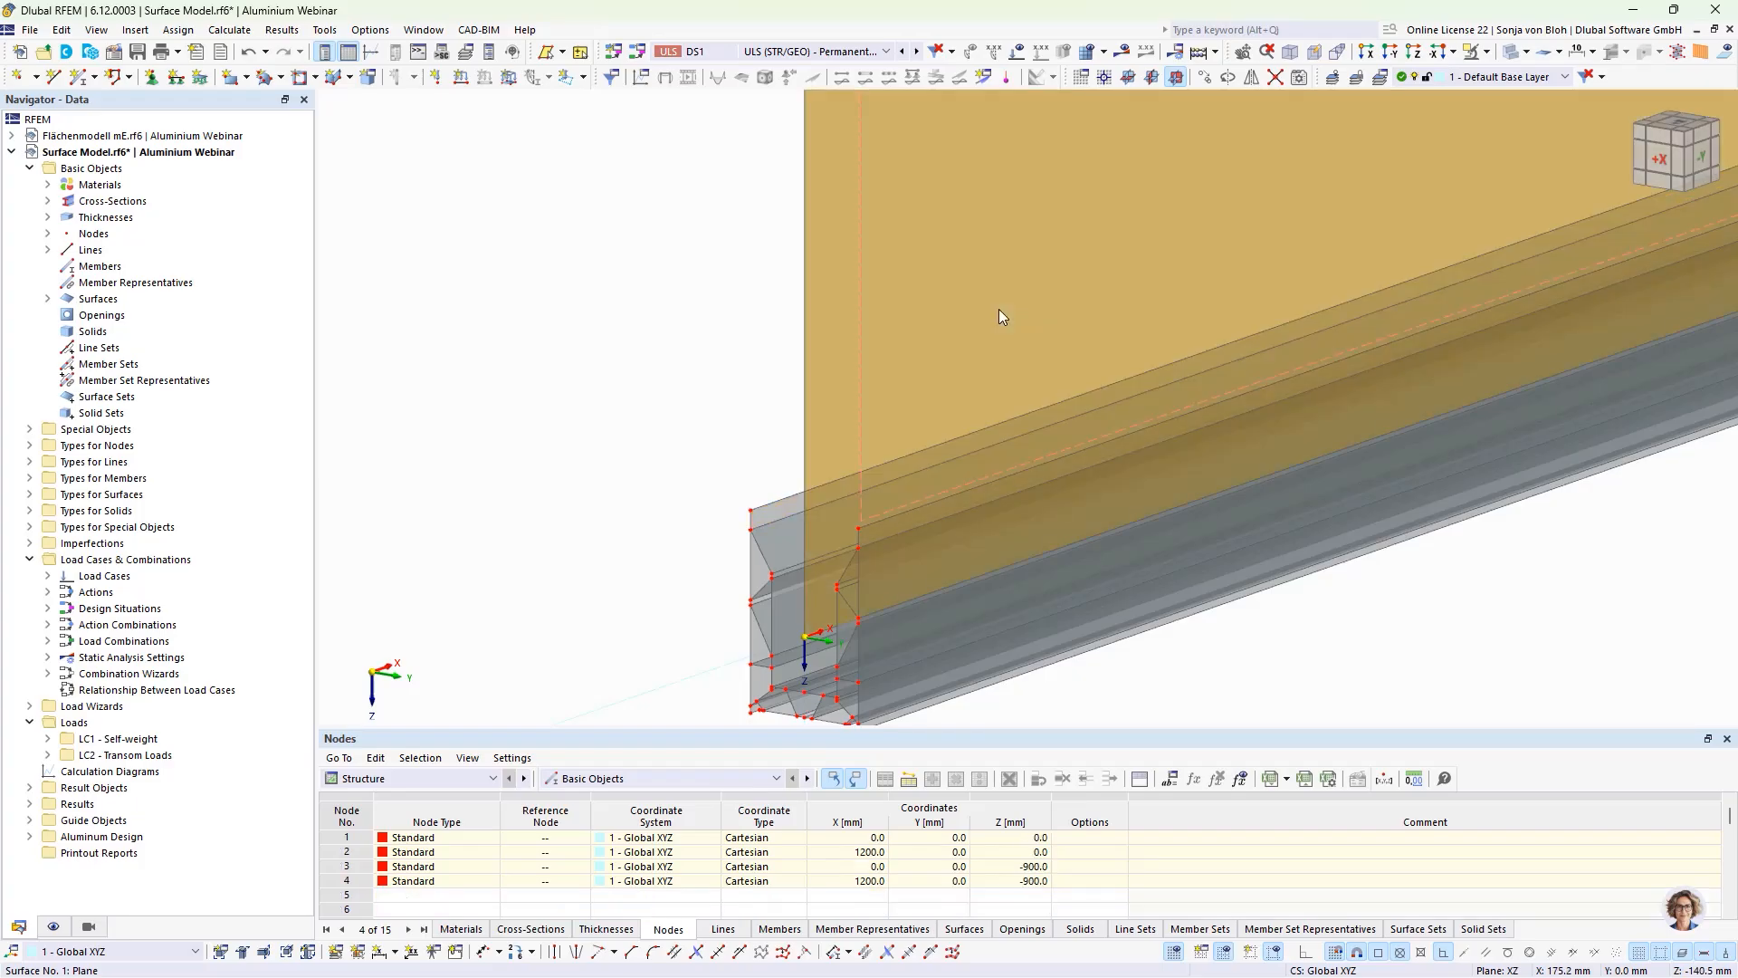
pyautogui.click(1369, 55)
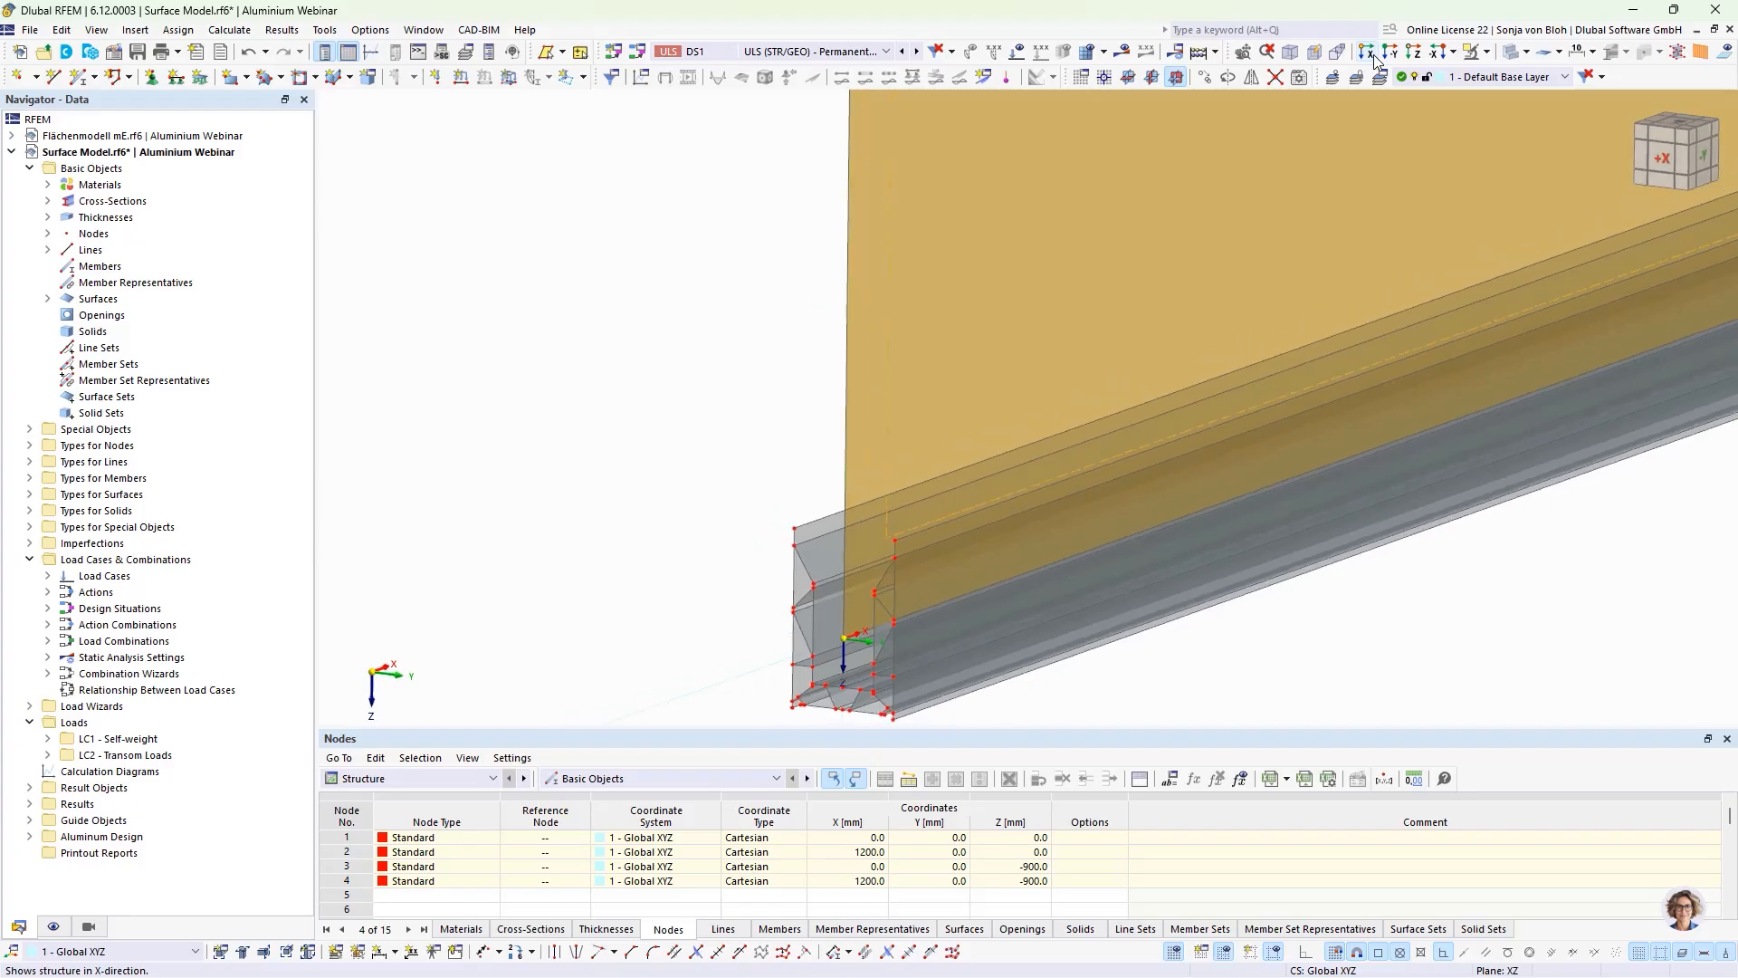
pyautogui.click(1204, 77)
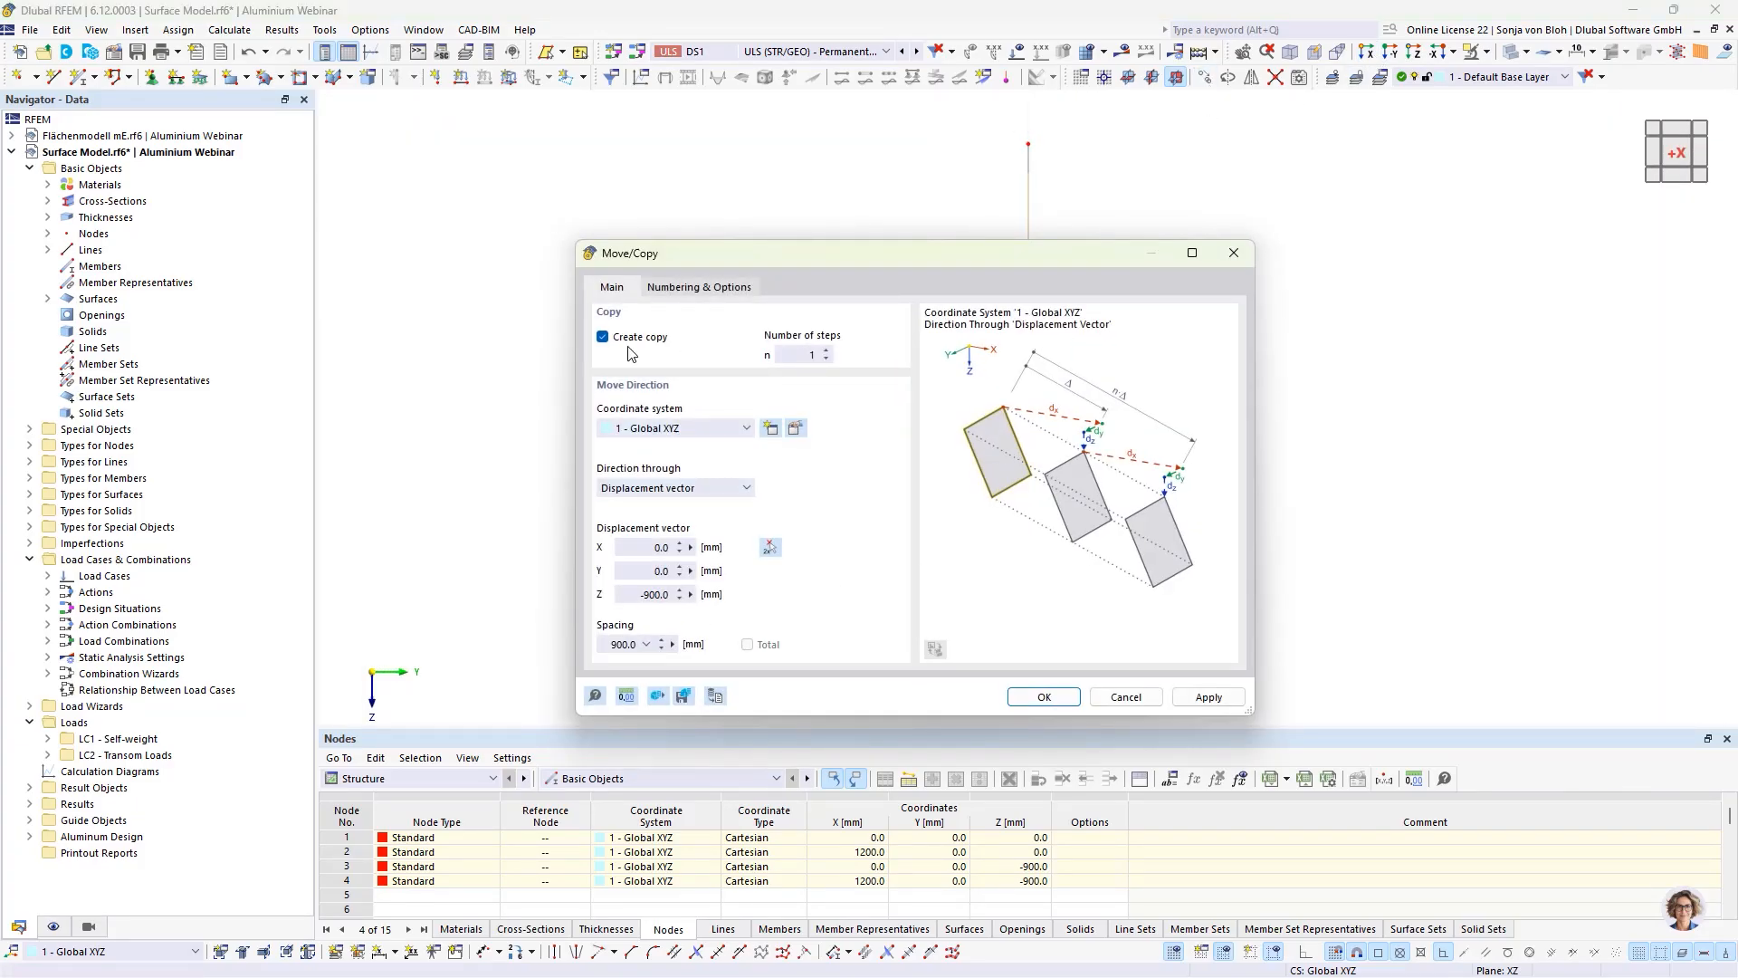
pyautogui.click(602, 337)
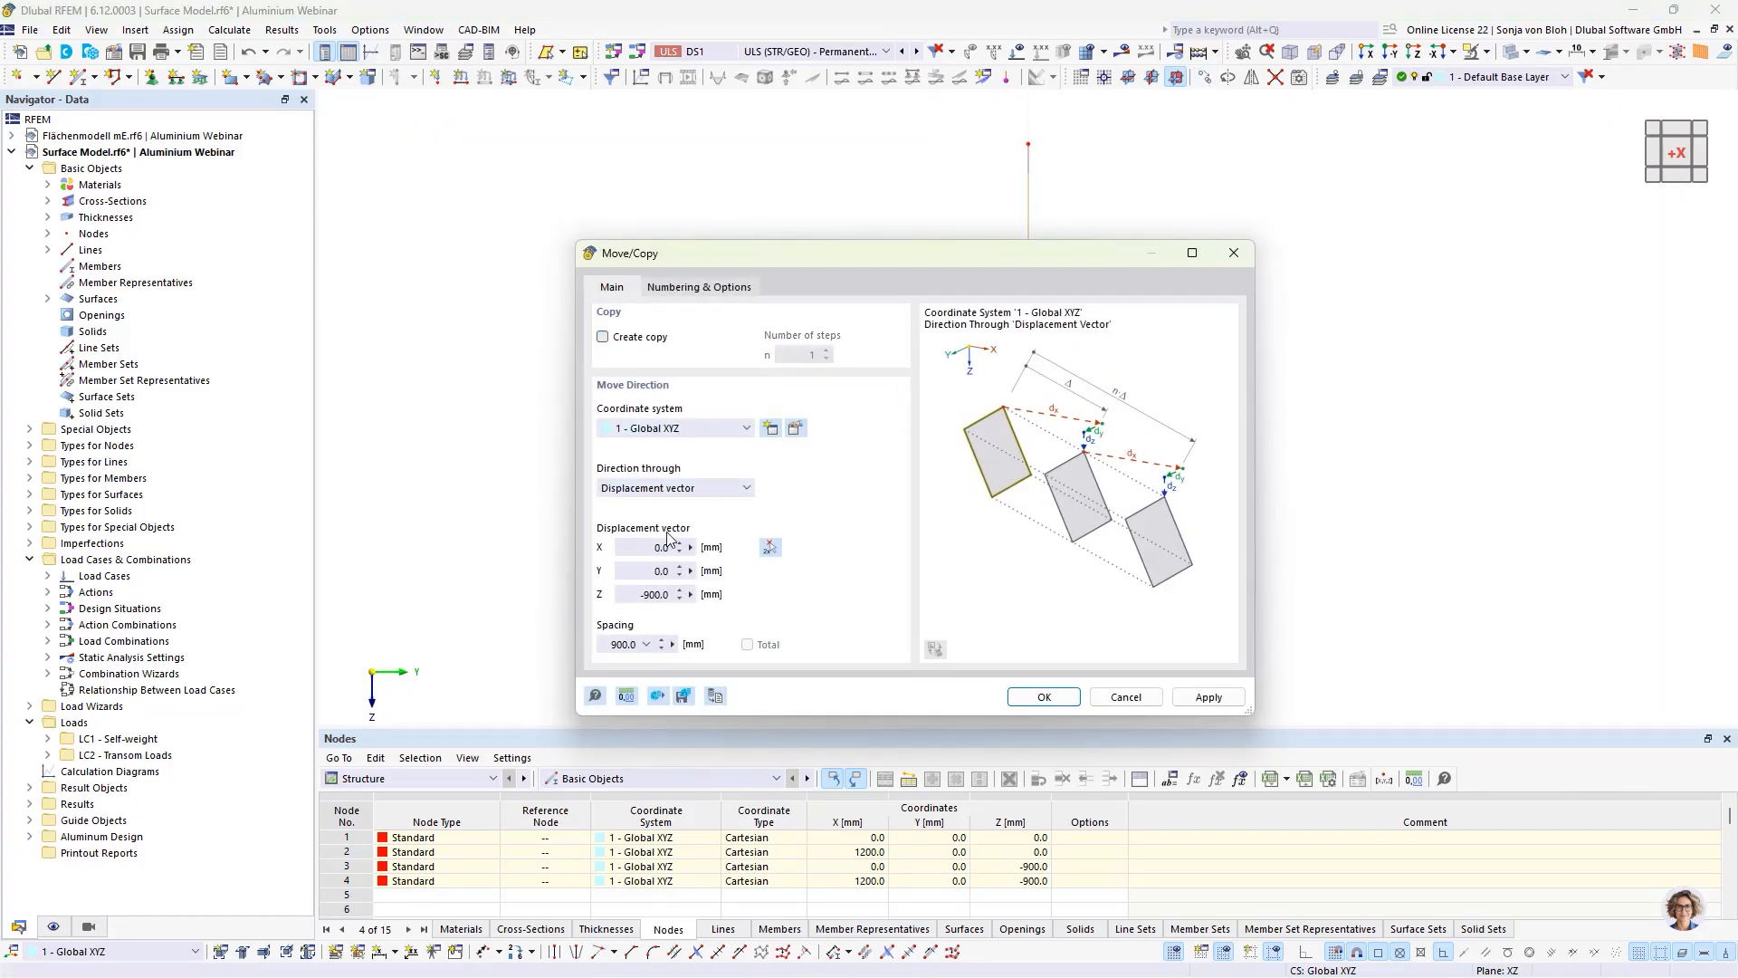
pyautogui.click(769, 546)
pyautogui.scroll(8, 977, 579)
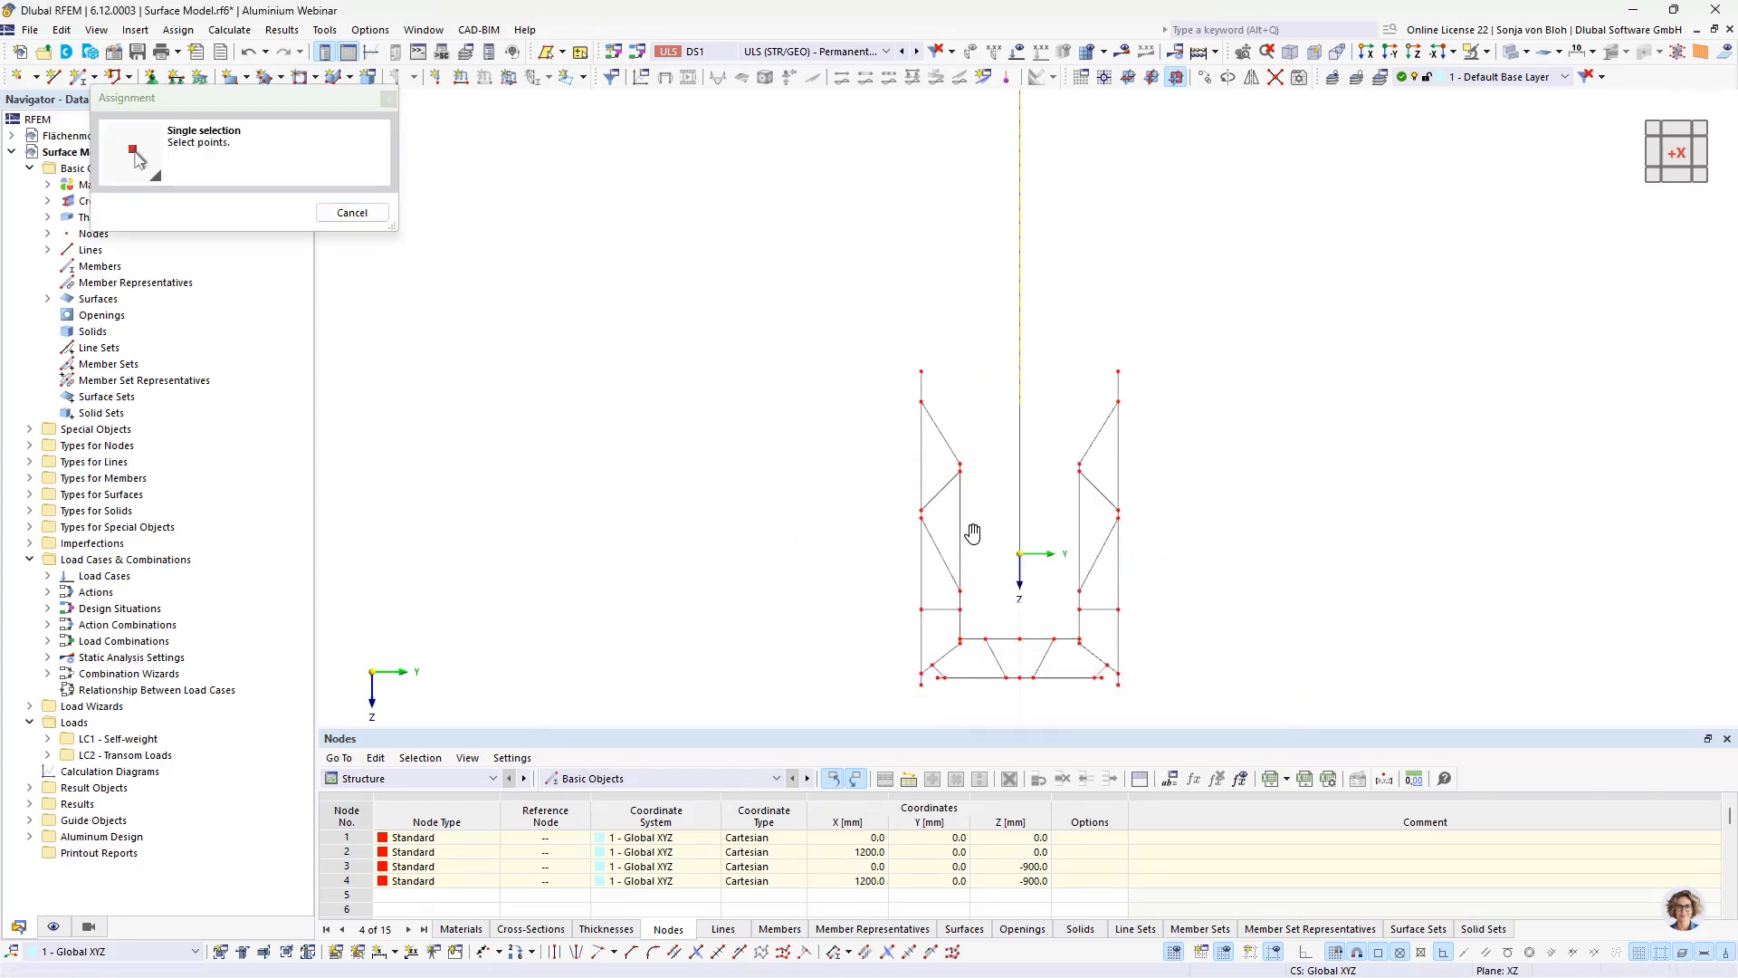
pyautogui.scroll(2, 919, 480)
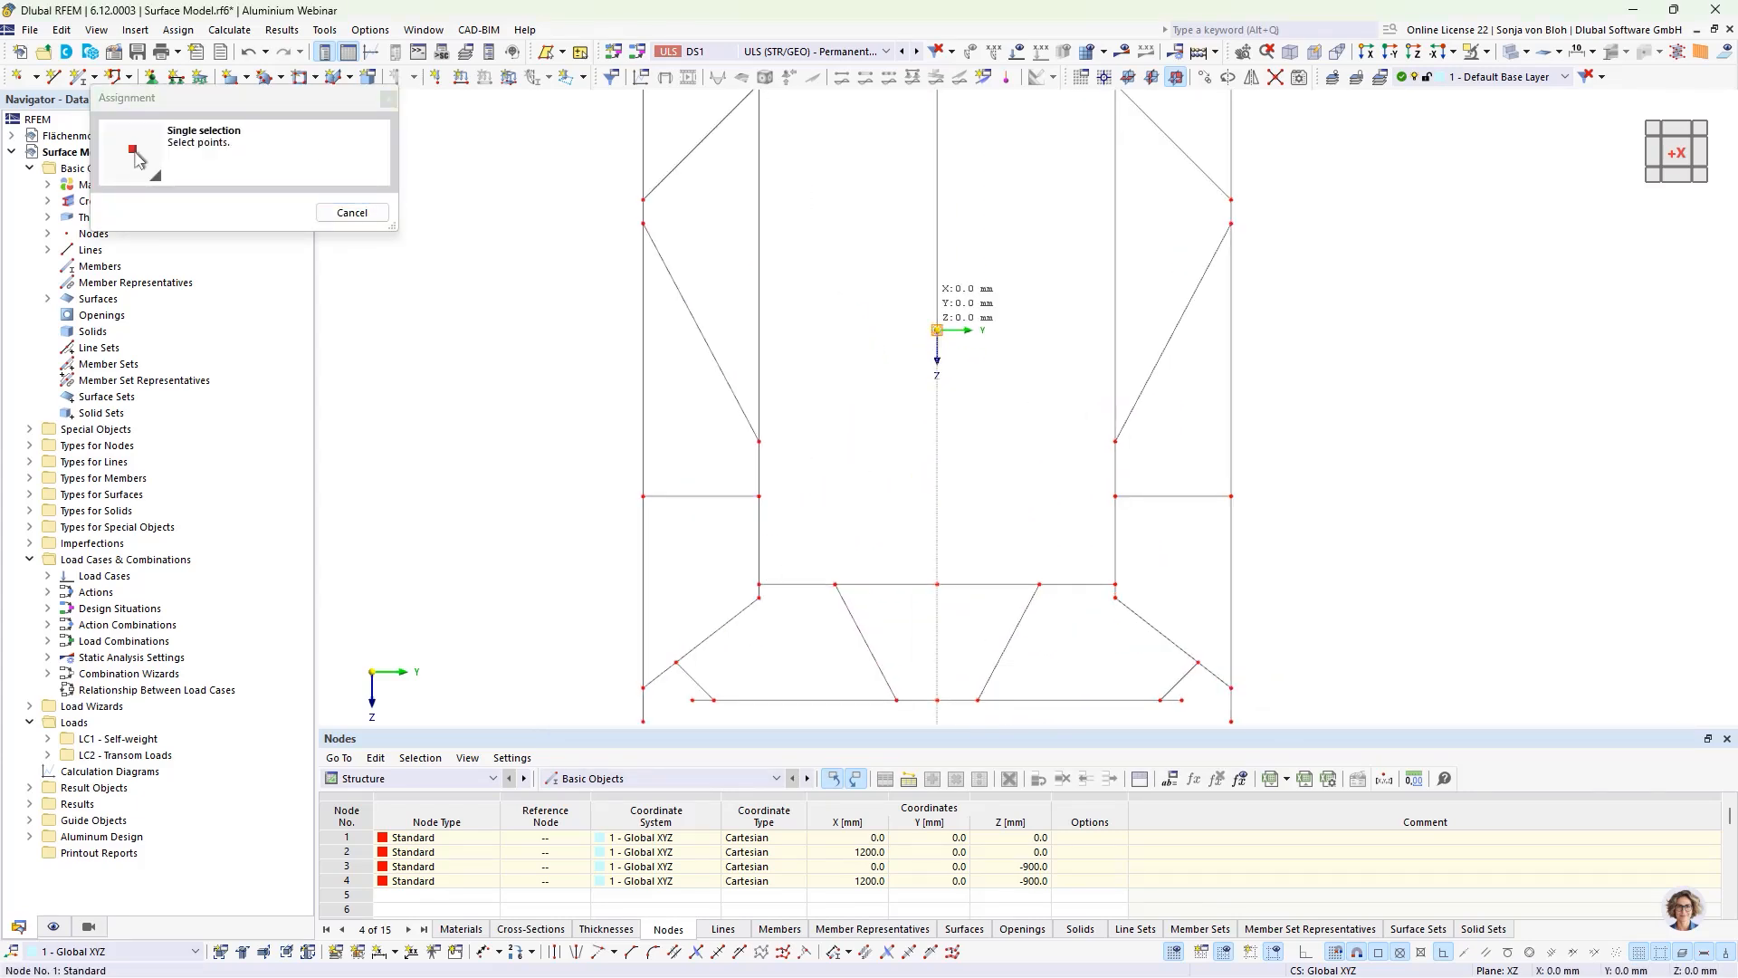
pyautogui.click(759, 496)
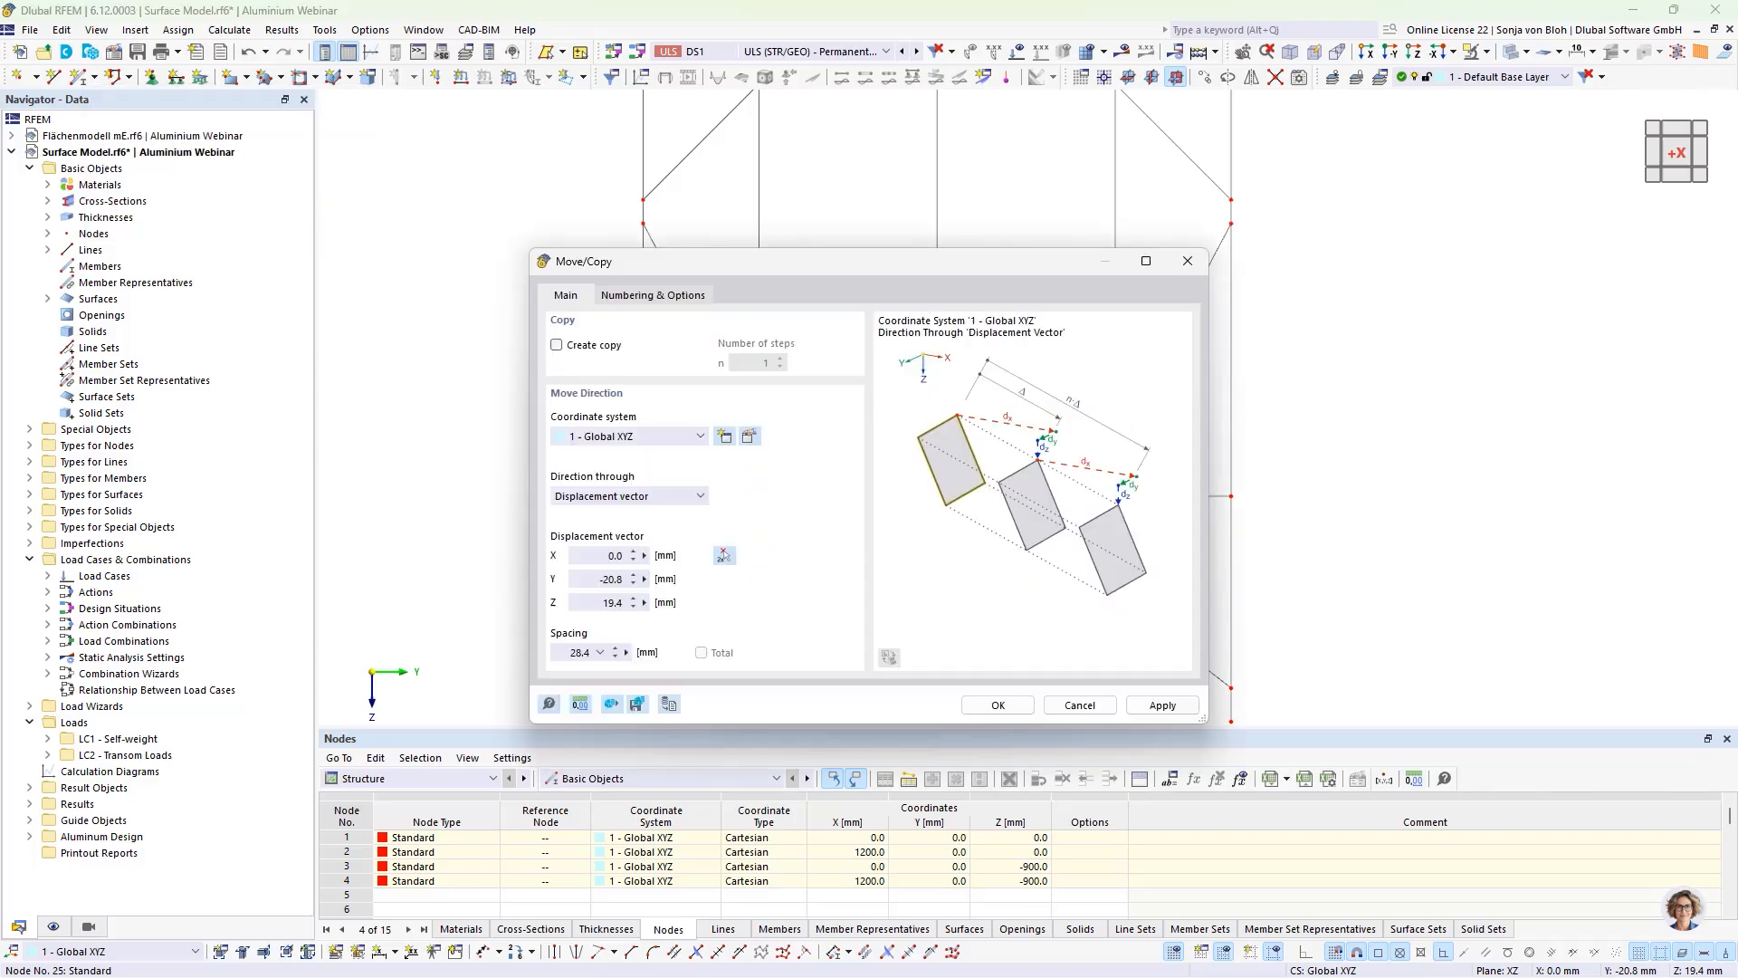
pyautogui.click(620, 579)
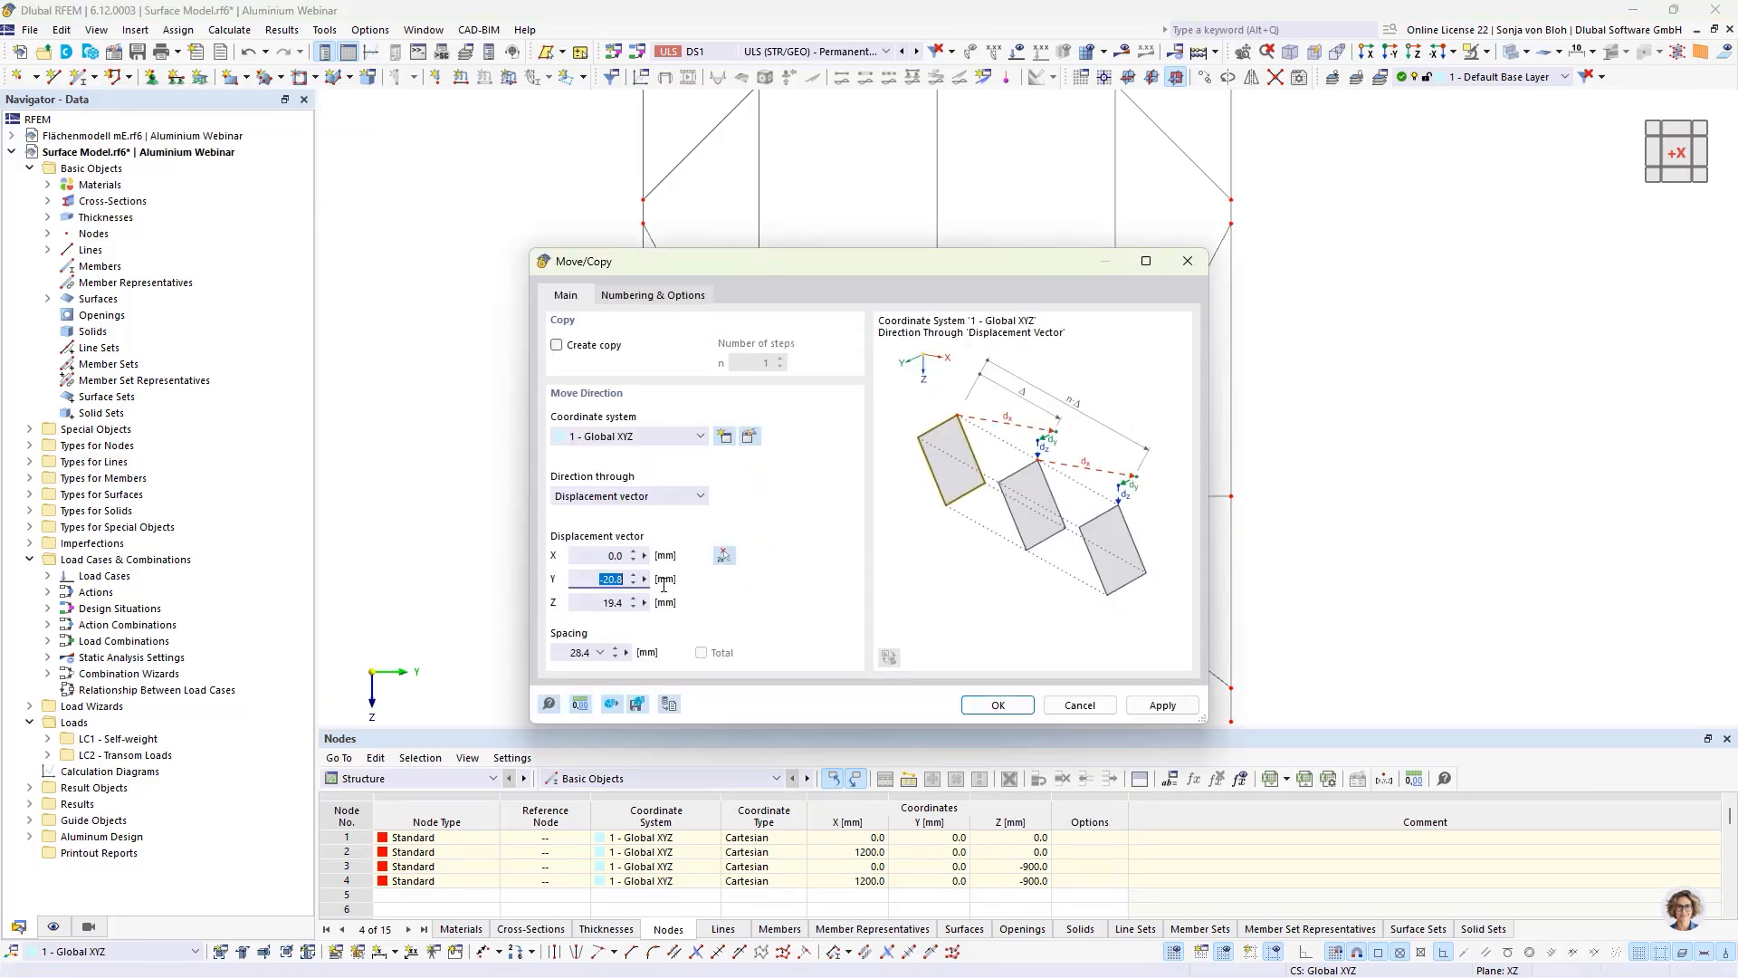
pyautogui.write('0')
pyautogui.click(988, 707)
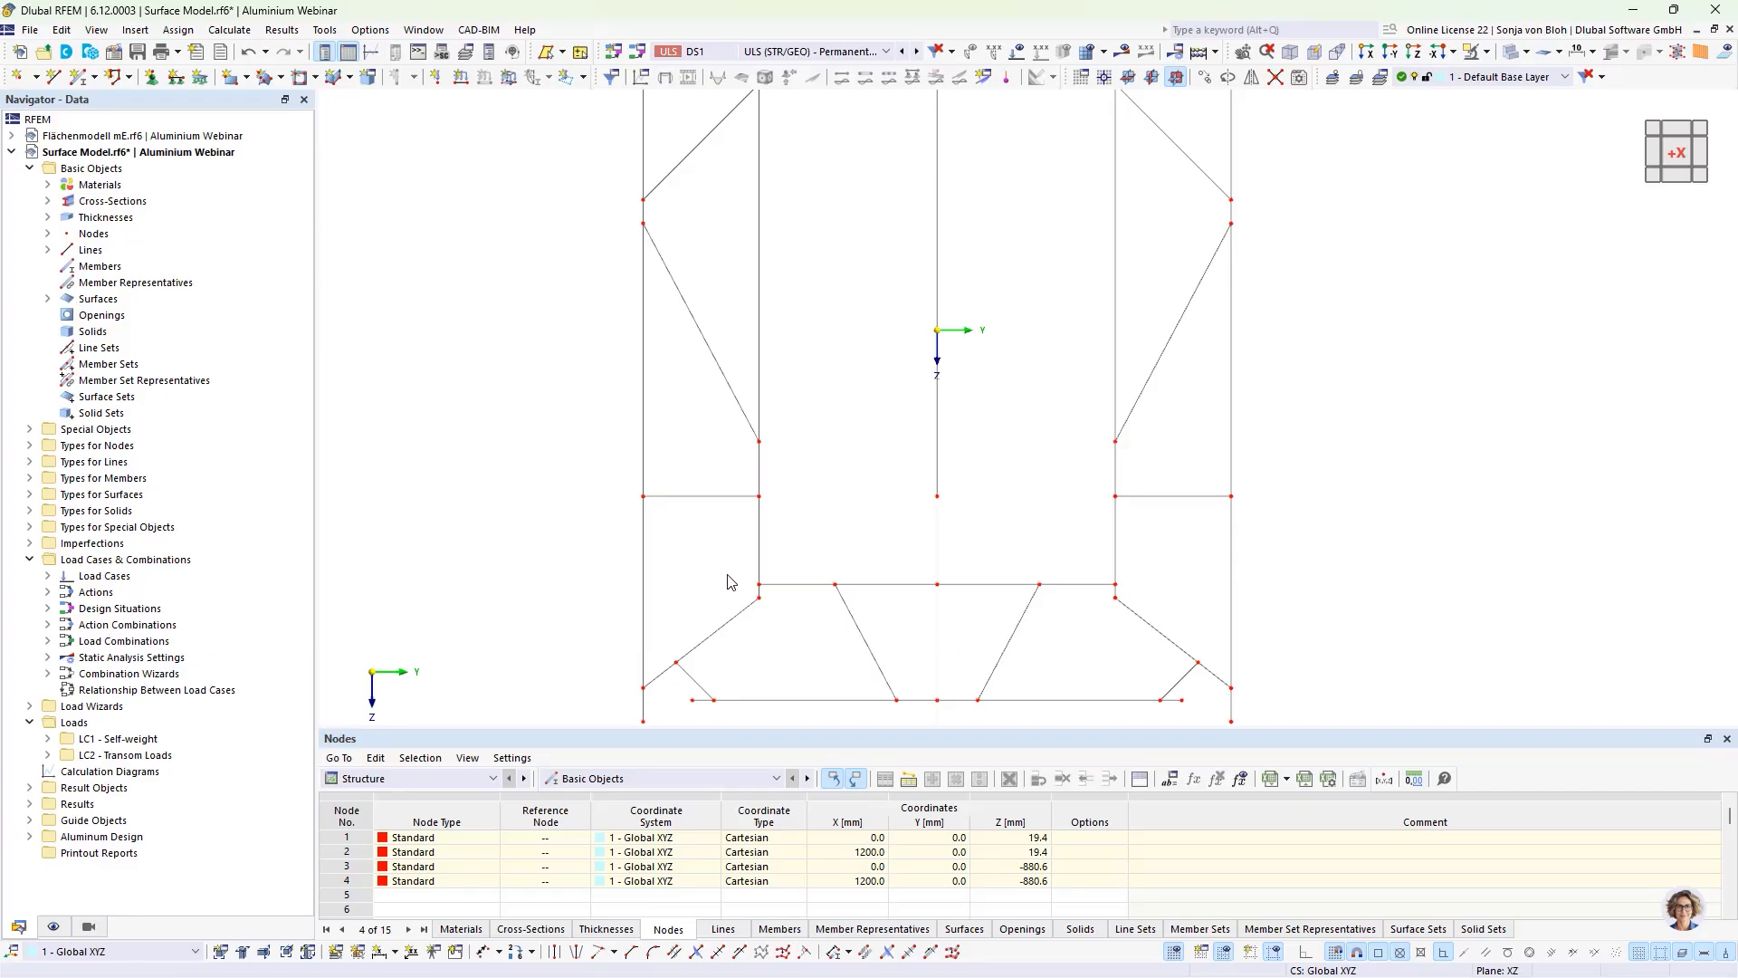
# Step: Isolate the base profile's two lower horizontal plates by showing only the selected and related objects
pyautogui.moveTo(727, 576); pyautogui.dragTo(1142, 593)
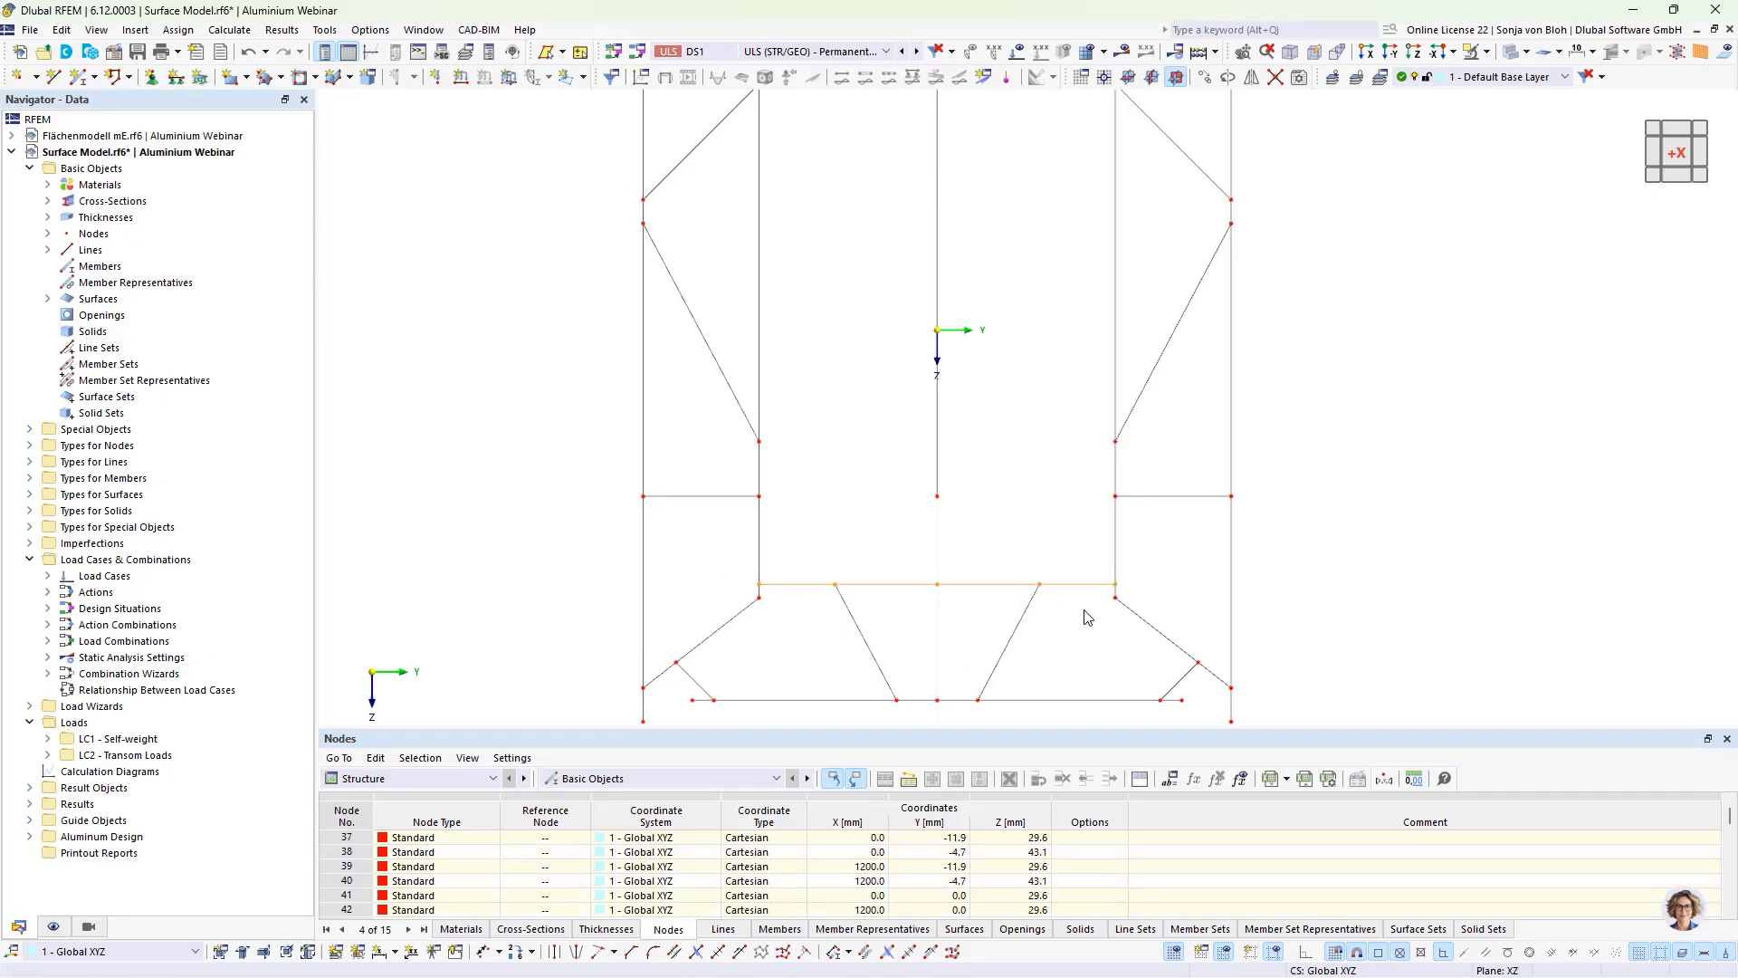
pyautogui.moveTo(670, 698); pyautogui.dragTo(1197, 717)
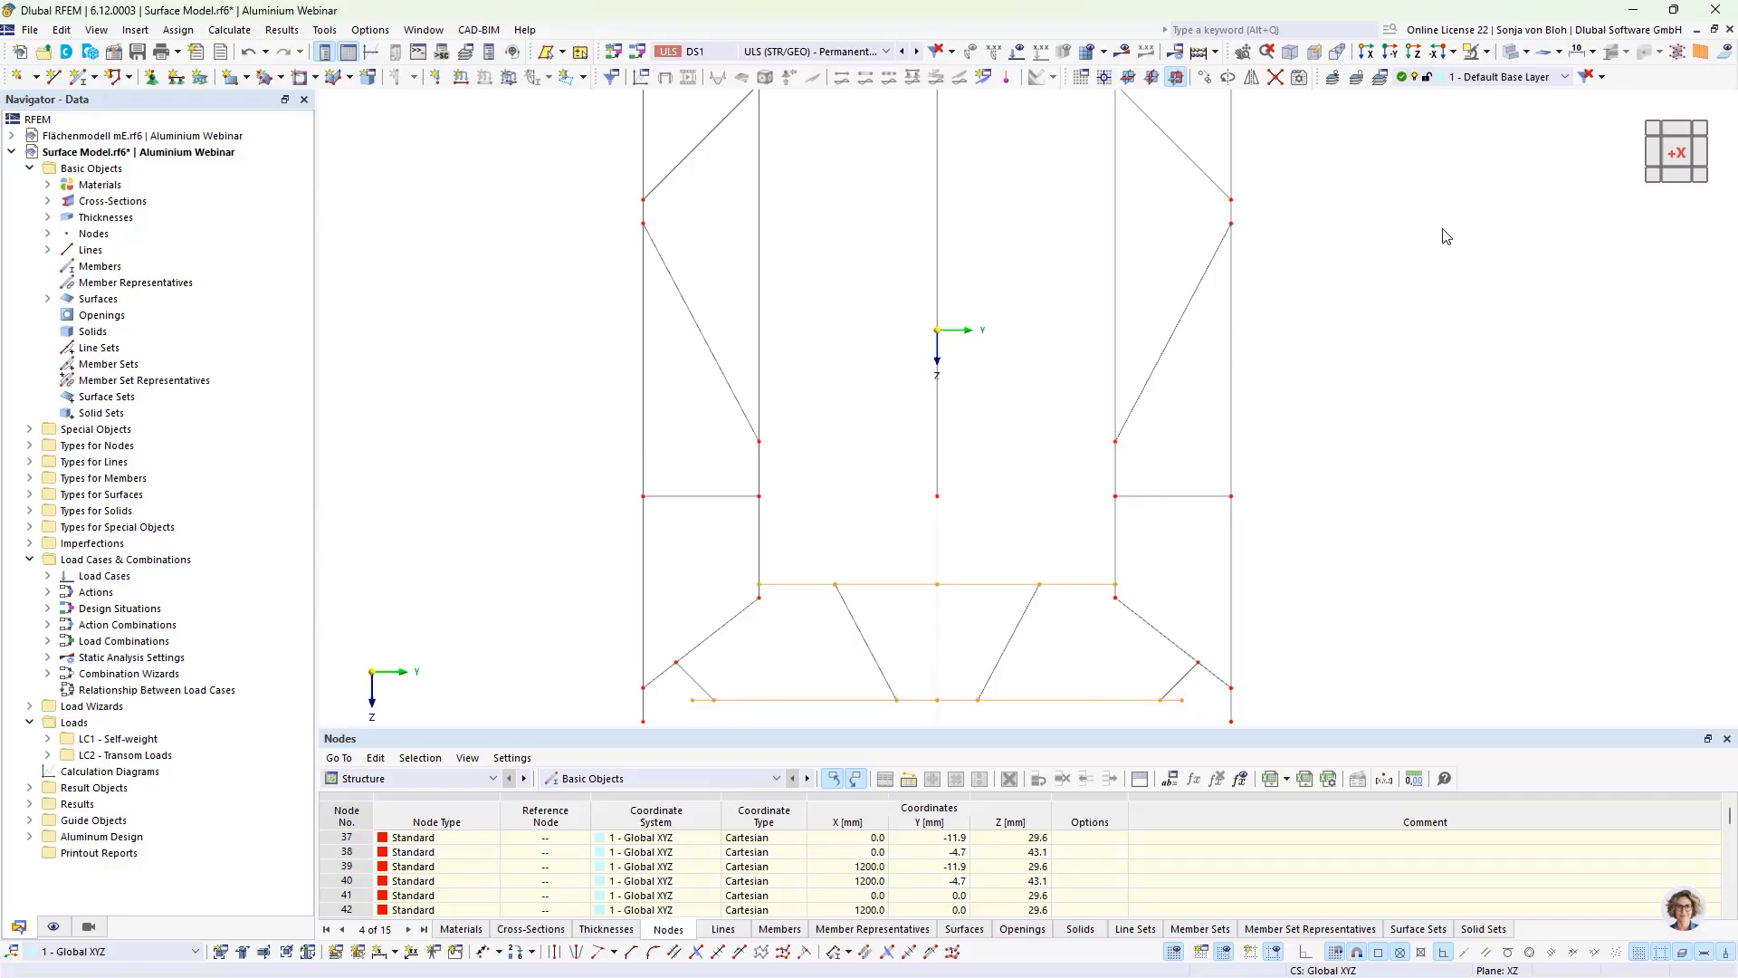
pyautogui.click(1489, 56)
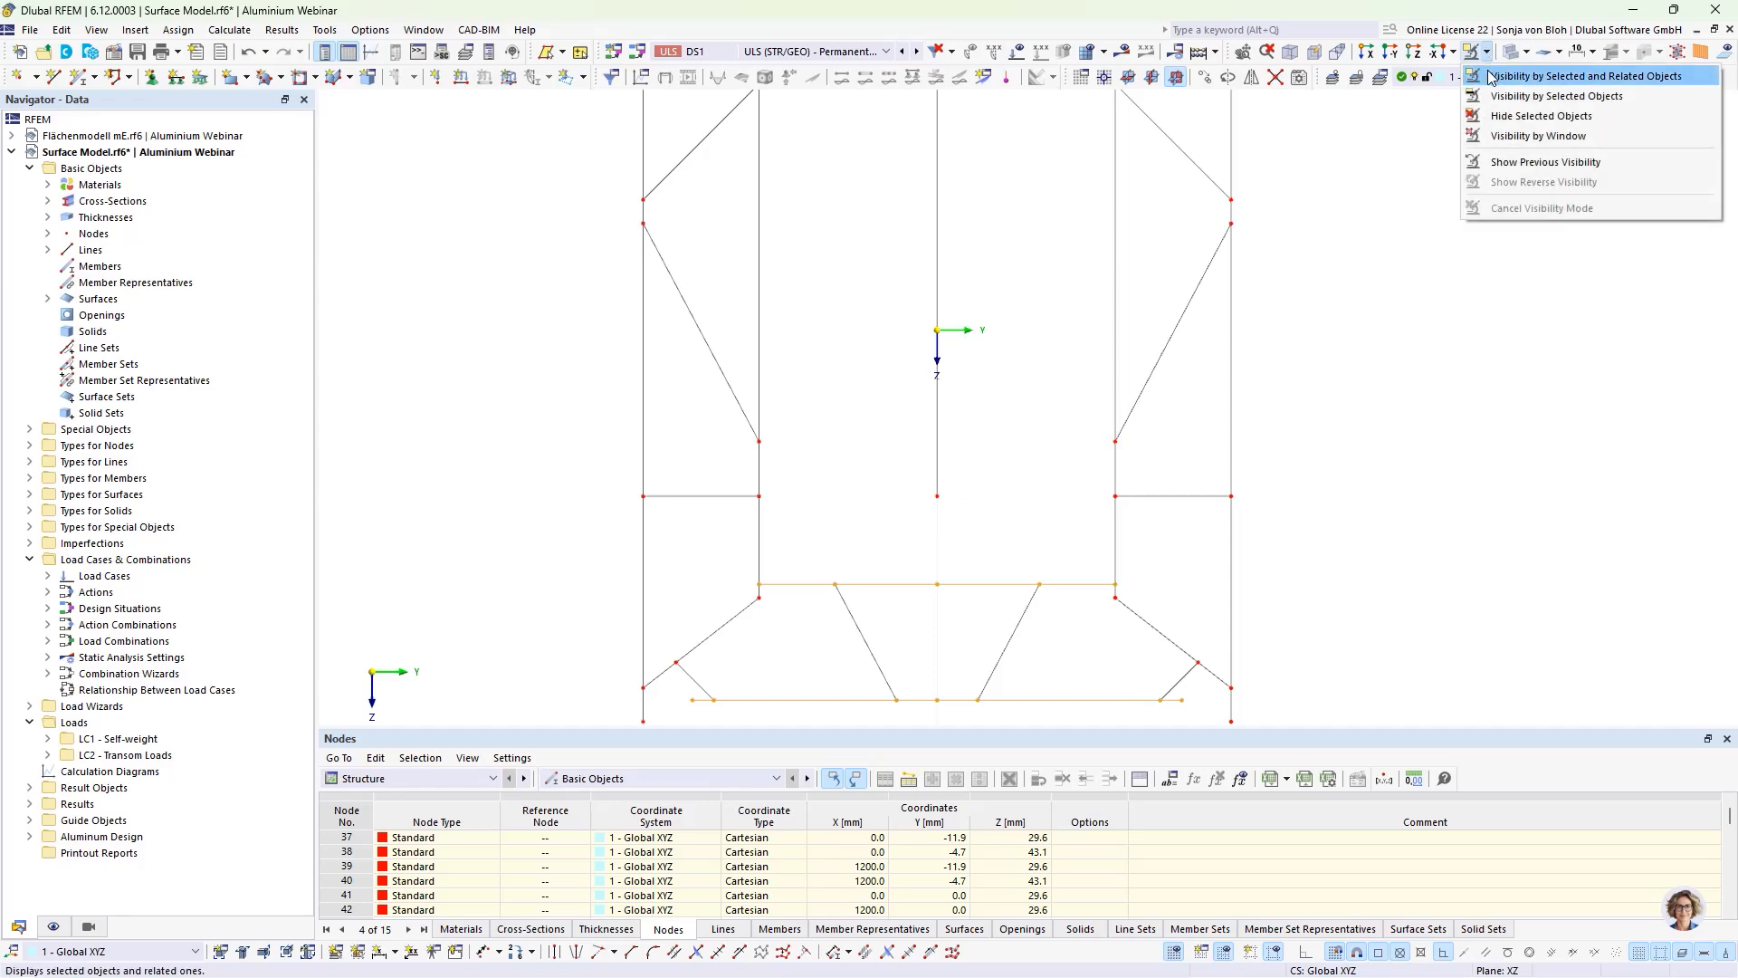
pyautogui.click(1557, 73)
pyautogui.scroll(-1, 1080, 340)
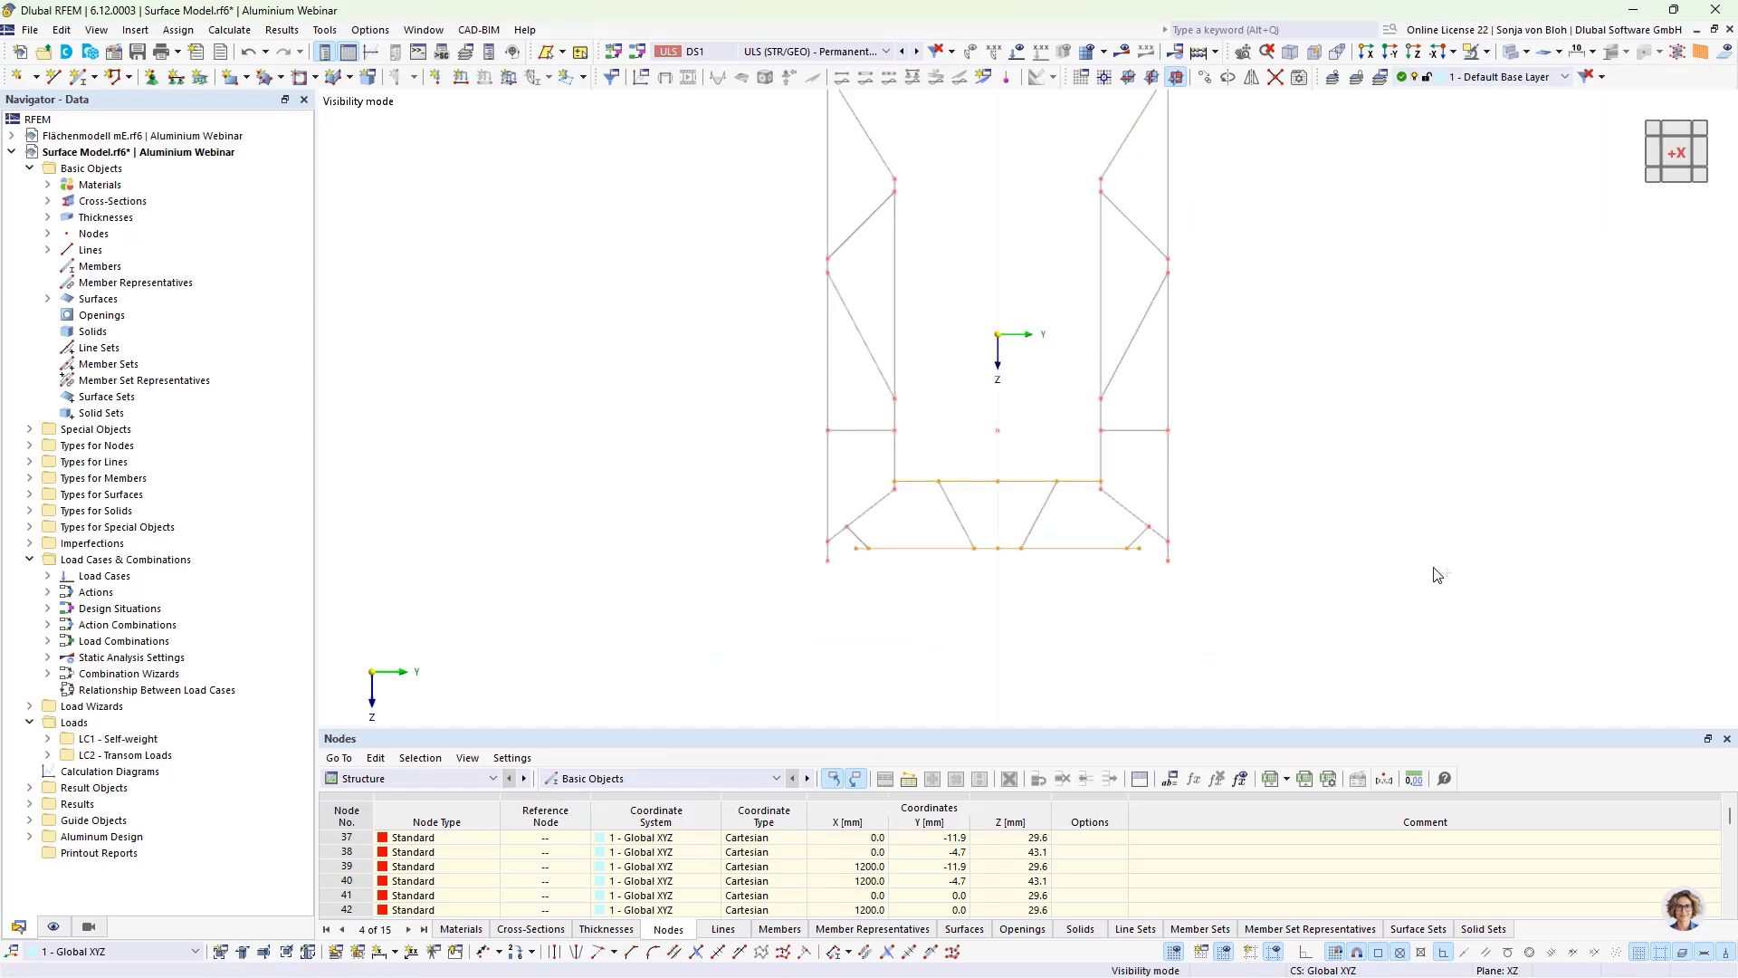
pyautogui.keyDown('ctrl'); pyautogui.moveTo(1433, 566); pyautogui.dragTo(1412, 583, button='middle'); pyautogui.keyUp('ctrl')
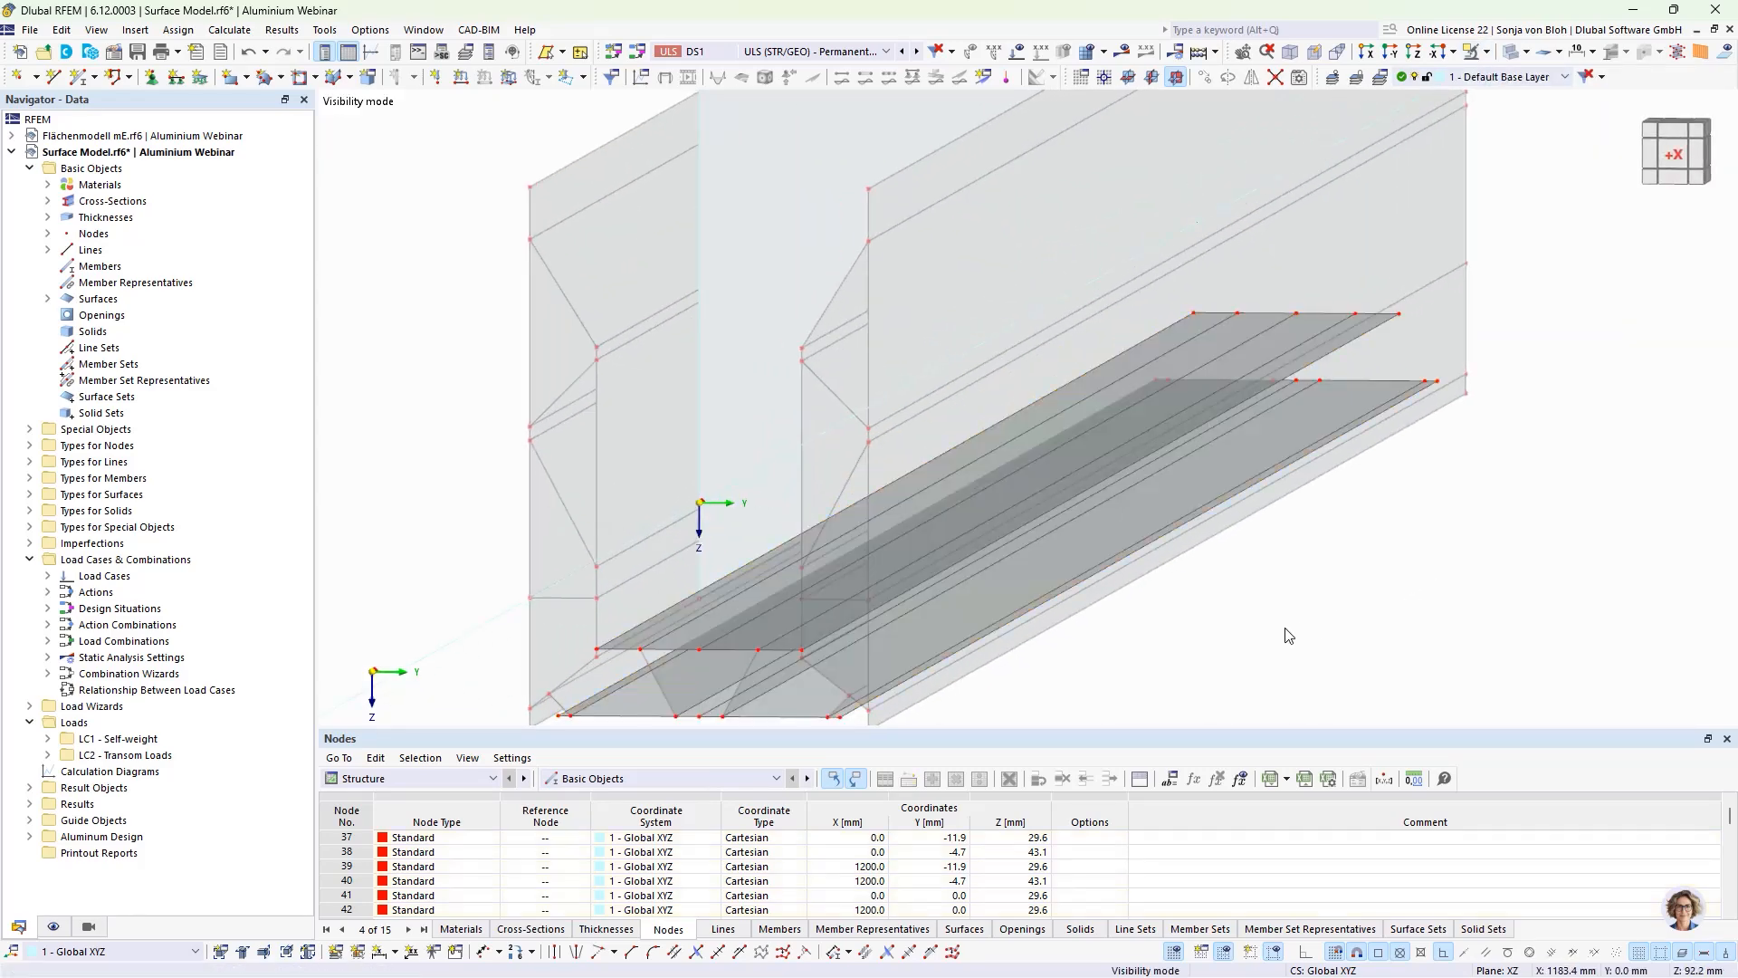
pyautogui.moveTo(1320, 624); pyautogui.dragTo(1317, 584, button='middle')
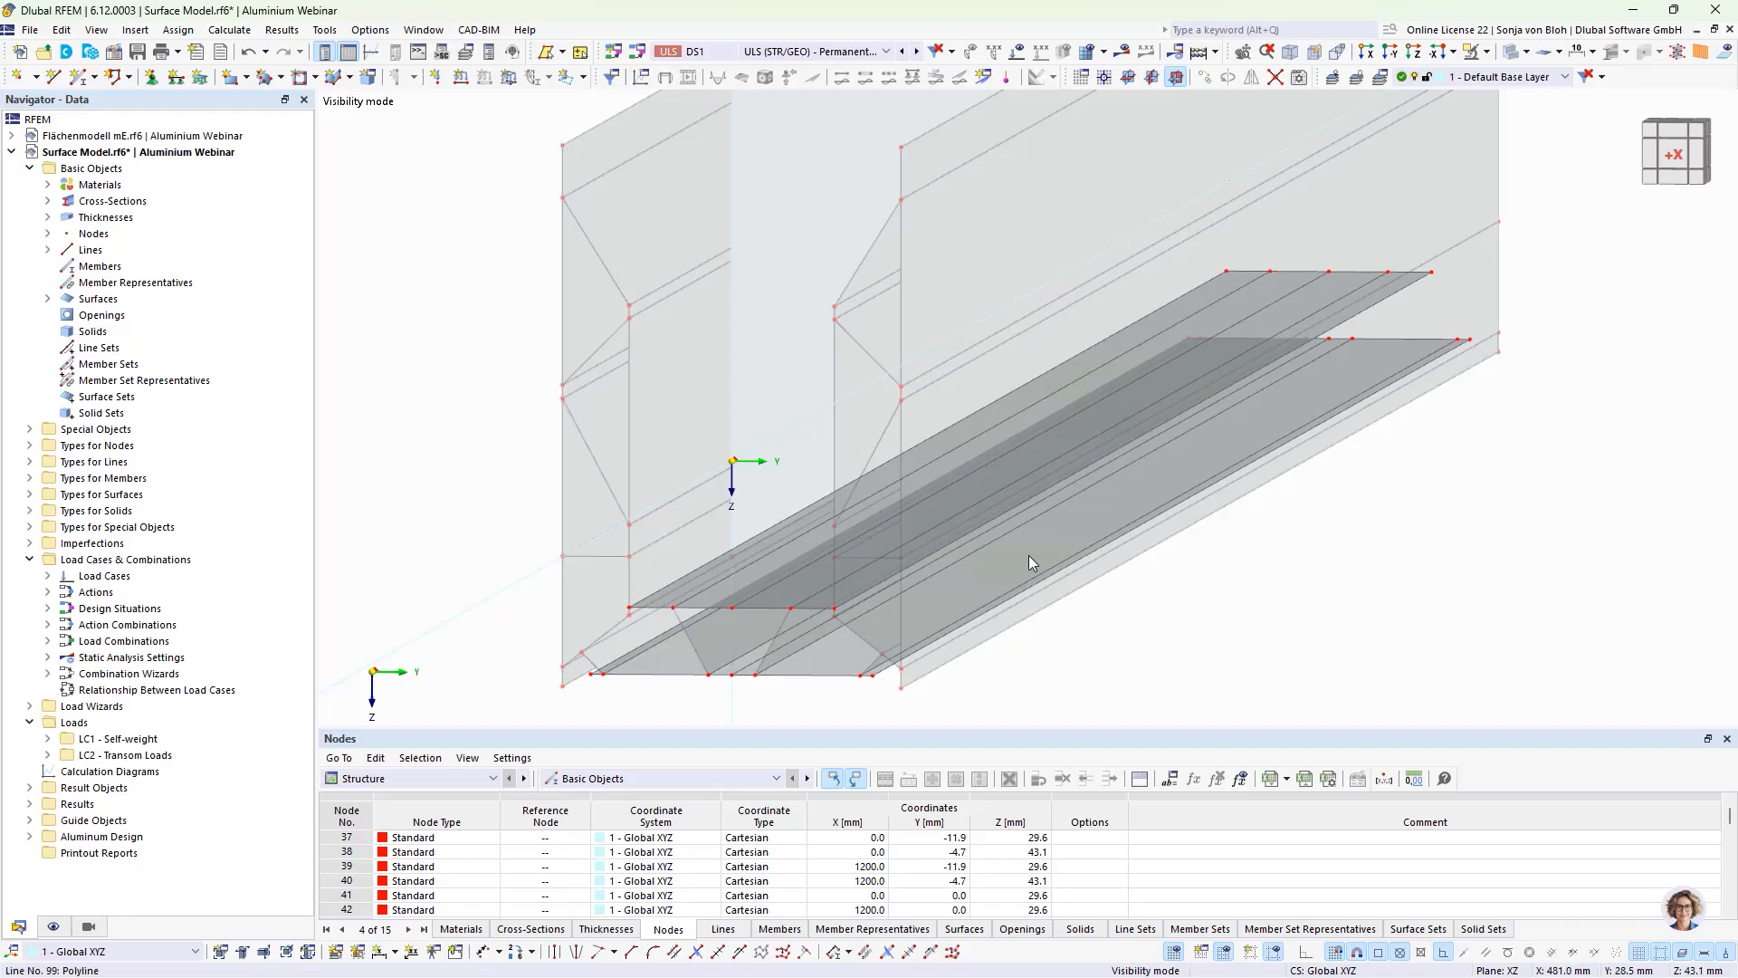
# Step: Delete the surface strips of both horizontal plates, keeping only the outermost strip on the negative Y side of each
pyautogui.scroll(2, 757, 619)
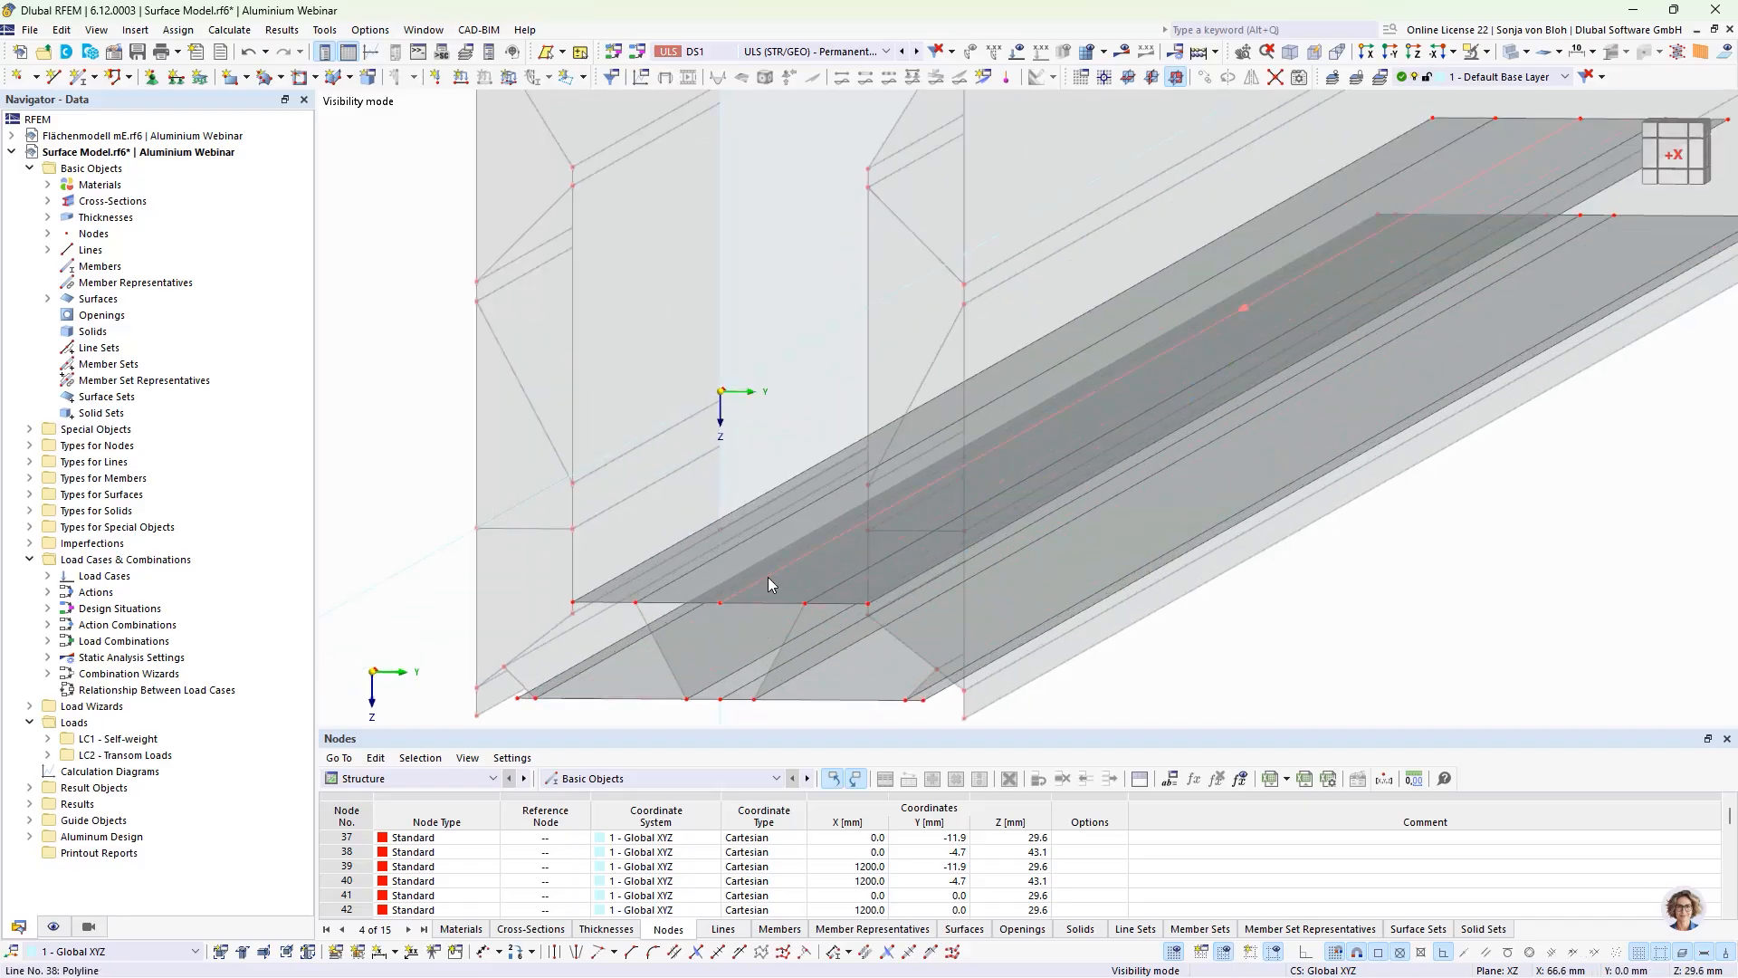
pyautogui.click(855, 602)
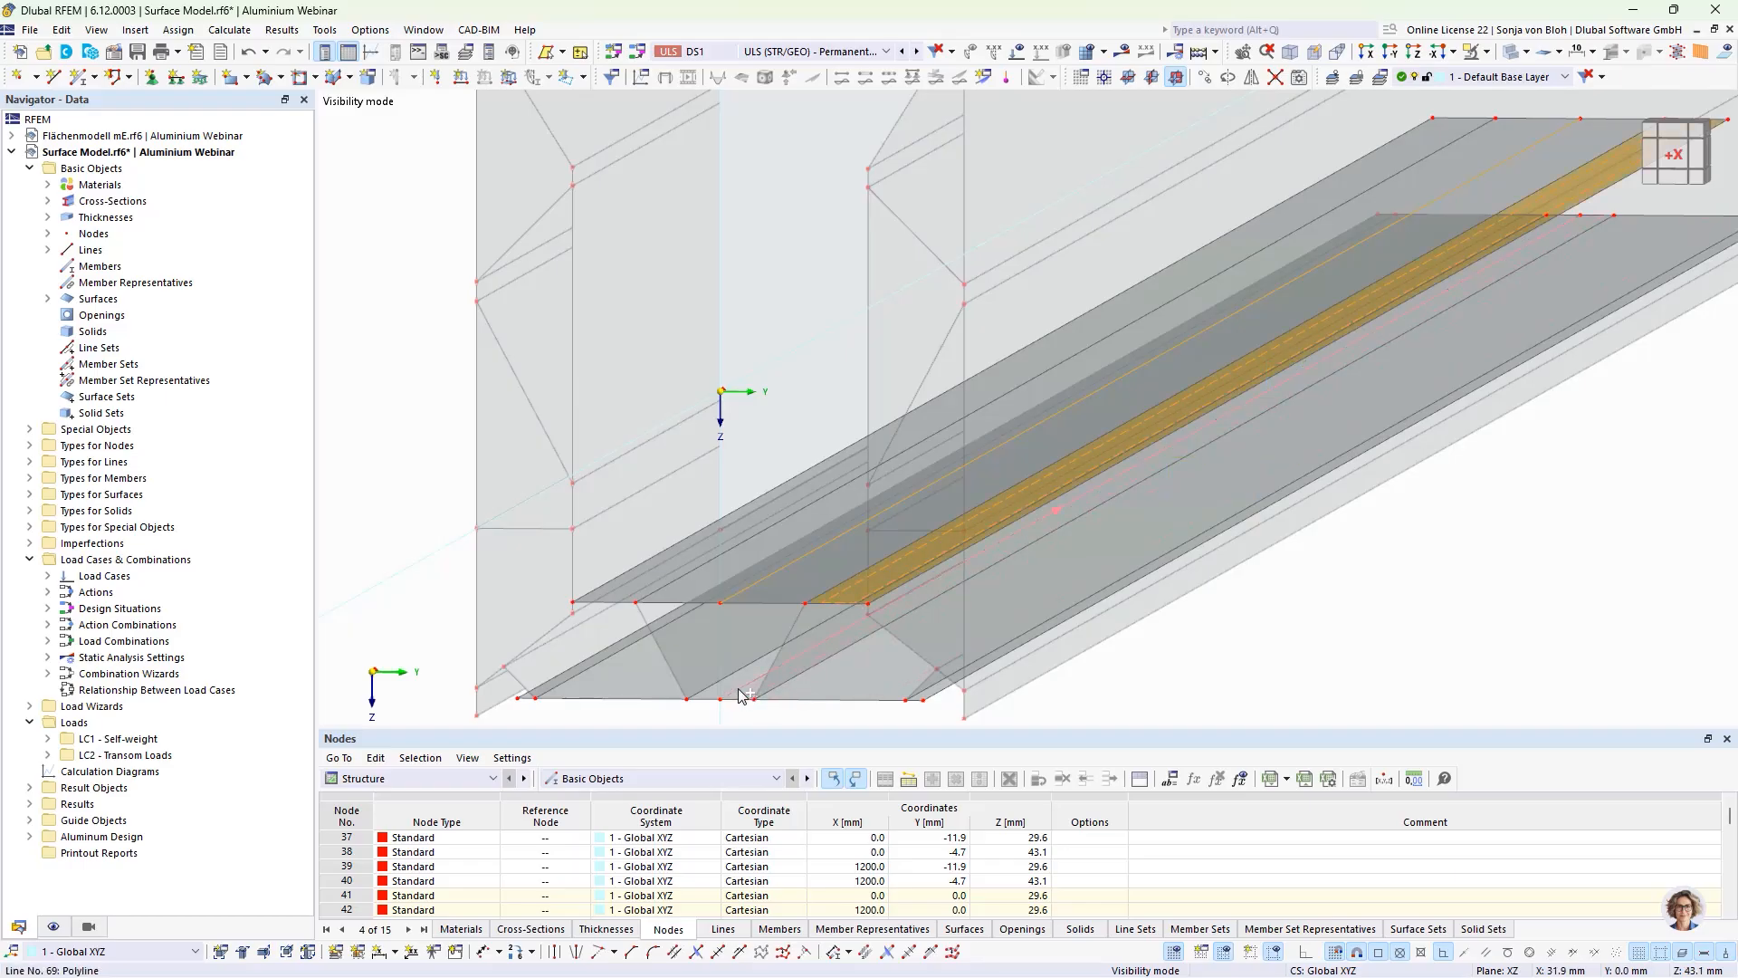
pyautogui.keyDown('ctrl'); pyautogui.click(639, 693); pyautogui.keyUp('ctrl')
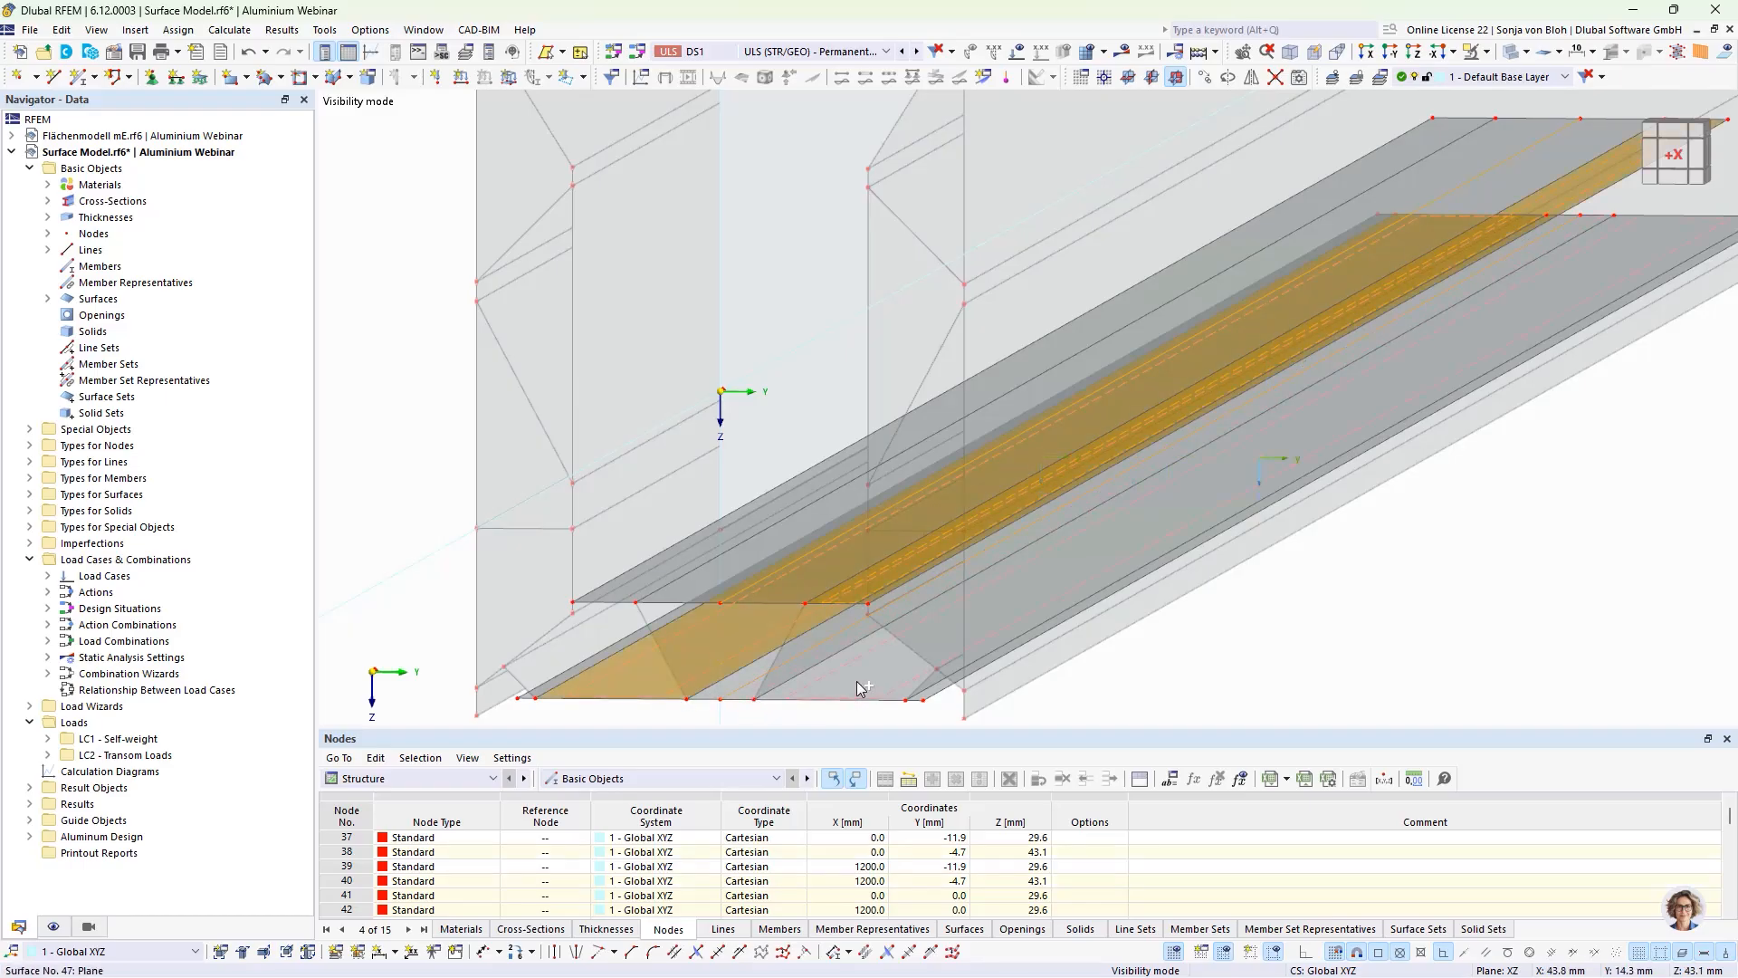
pyautogui.keyDown('ctrl'); pyautogui.click(899, 715); pyautogui.keyUp('ctrl')
pyautogui.scroll(2, 914, 719)
pyautogui.keyDown('ctrl'); pyautogui.click(937, 680); pyautogui.keyUp('ctrl')
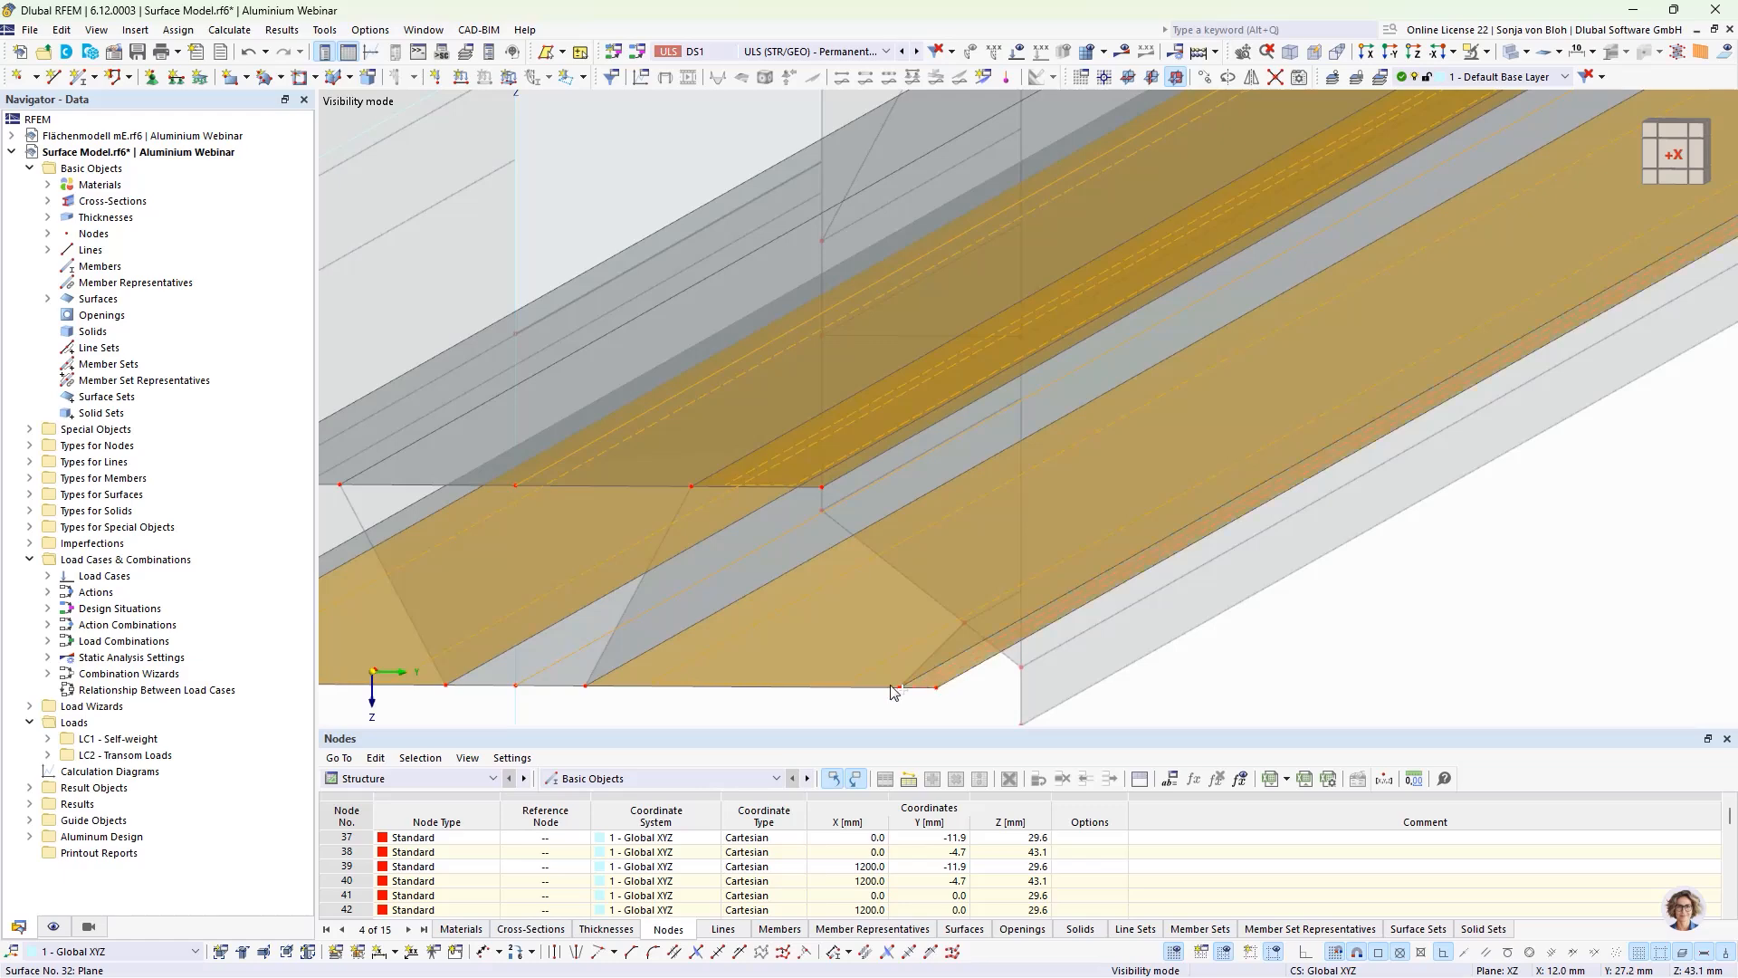
pyautogui.press('Delete')
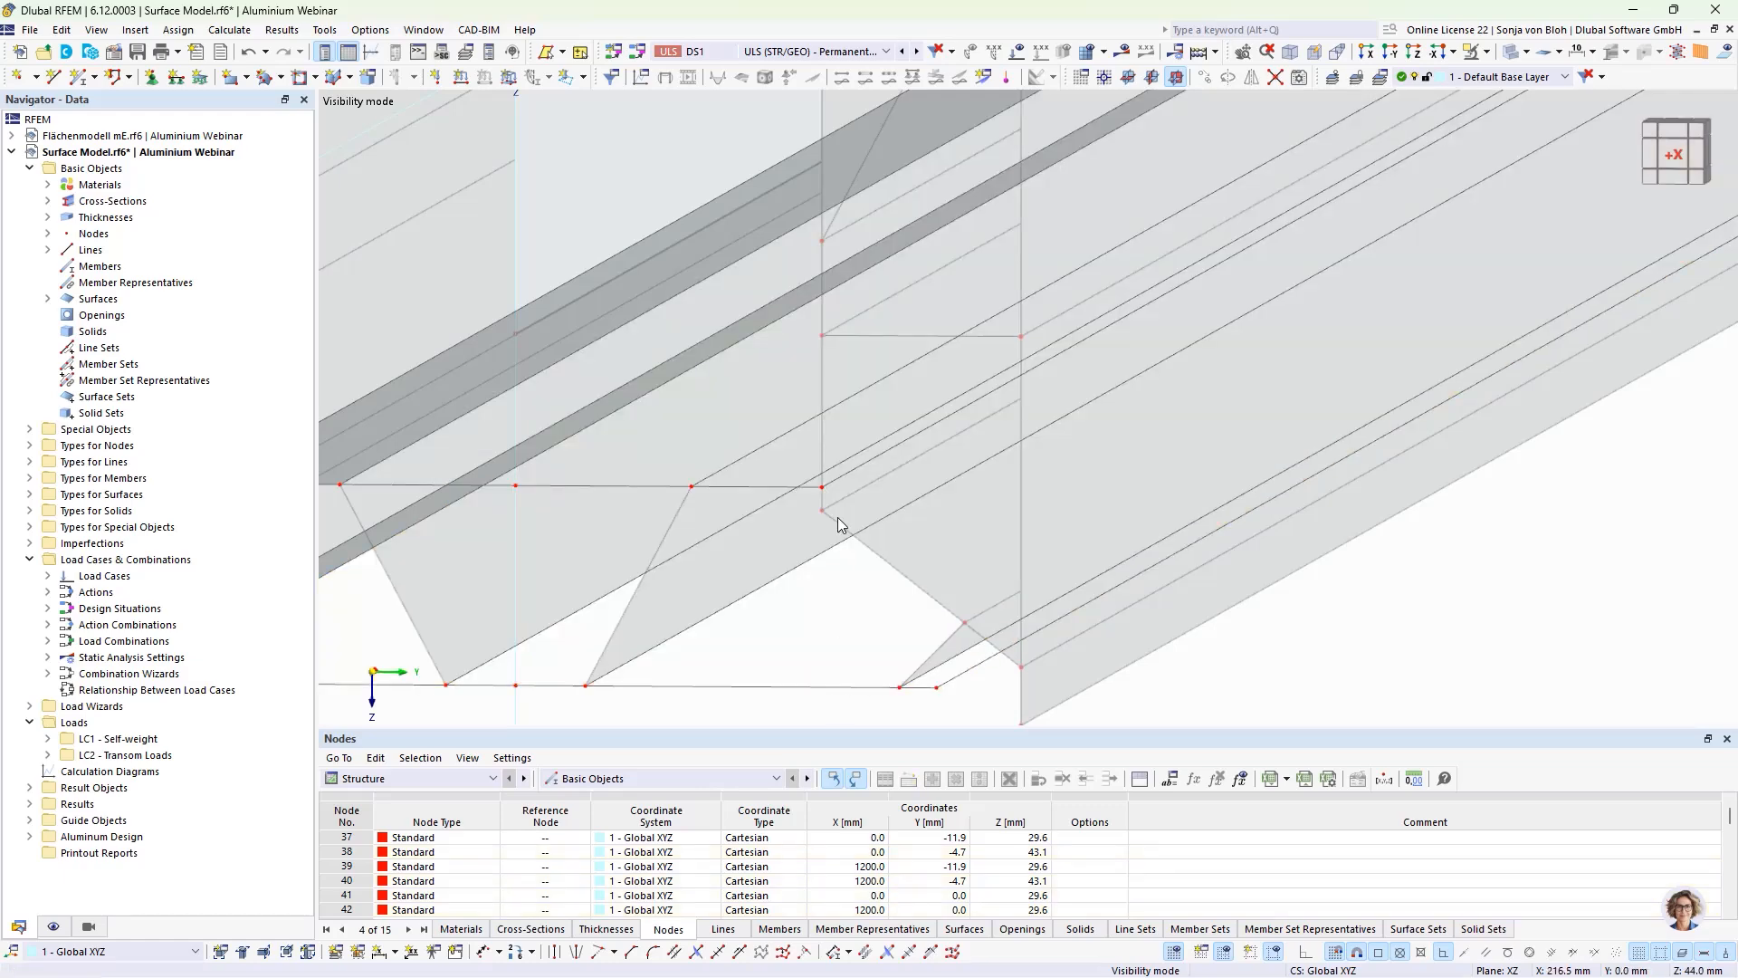
# Step: Edit the upper plate strip's boundary, replacing inner line 35 with near-end lines 36, 104, 137 and opposite longitudinal edge 121
pyautogui.scroll(-3, 838, 518)
pyautogui.doubleClick(537, 484)
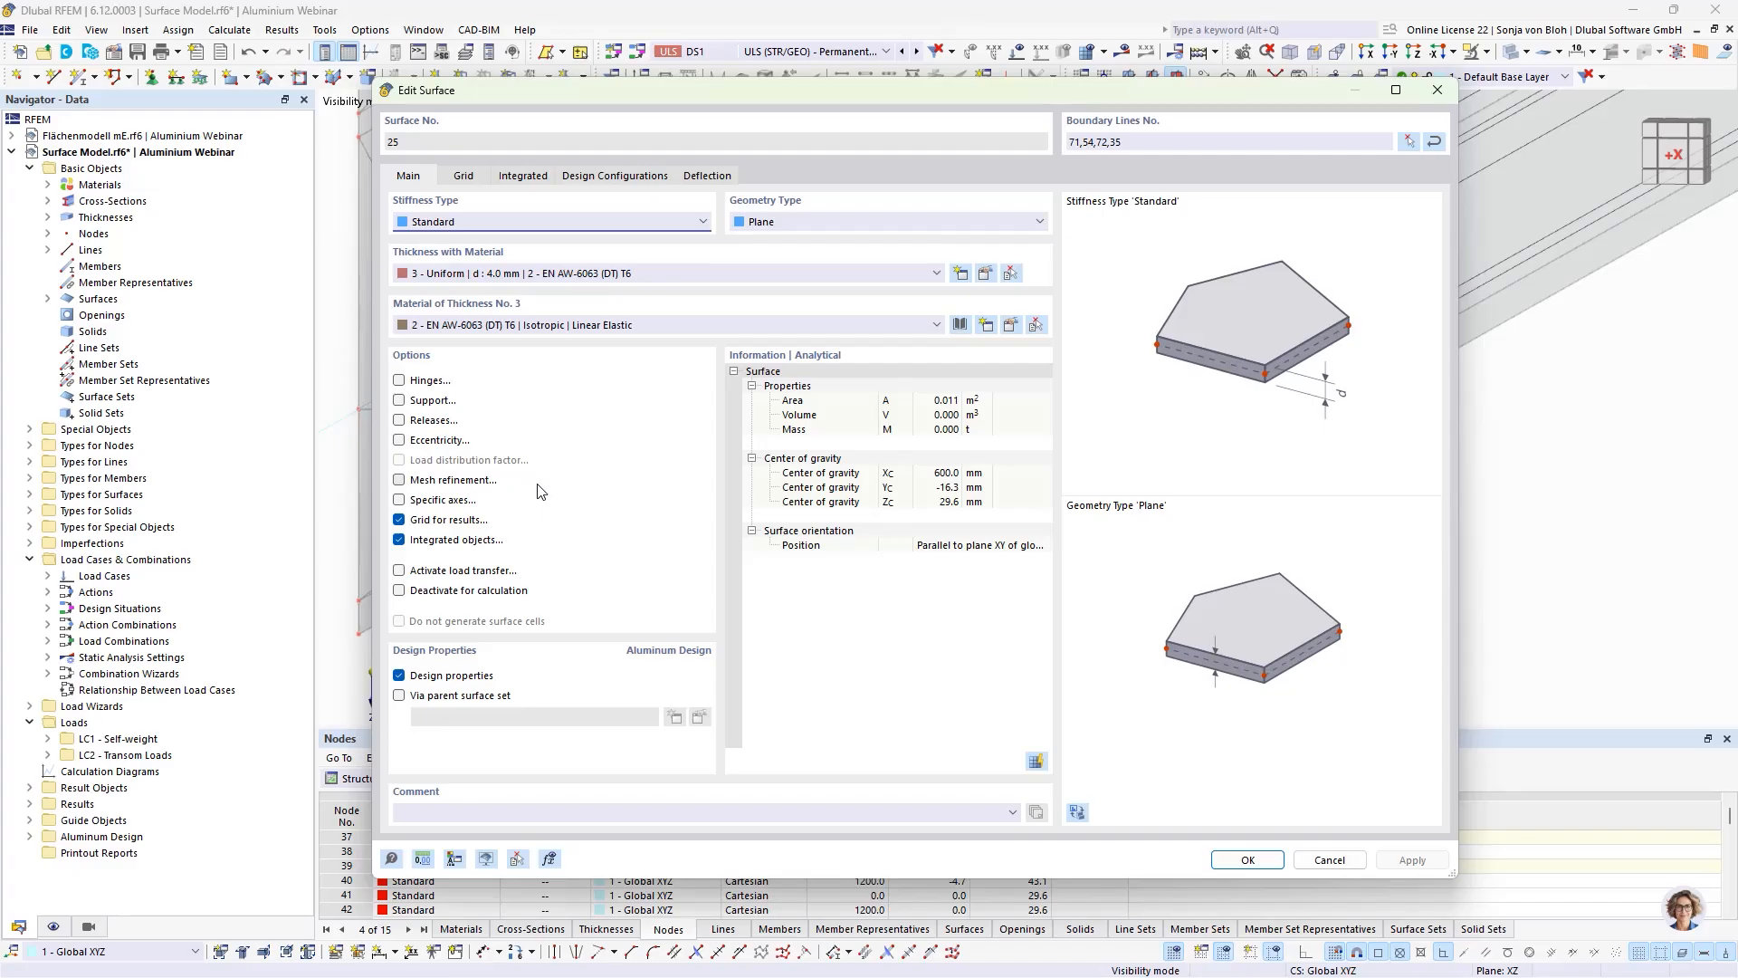
pyautogui.click(1409, 142)
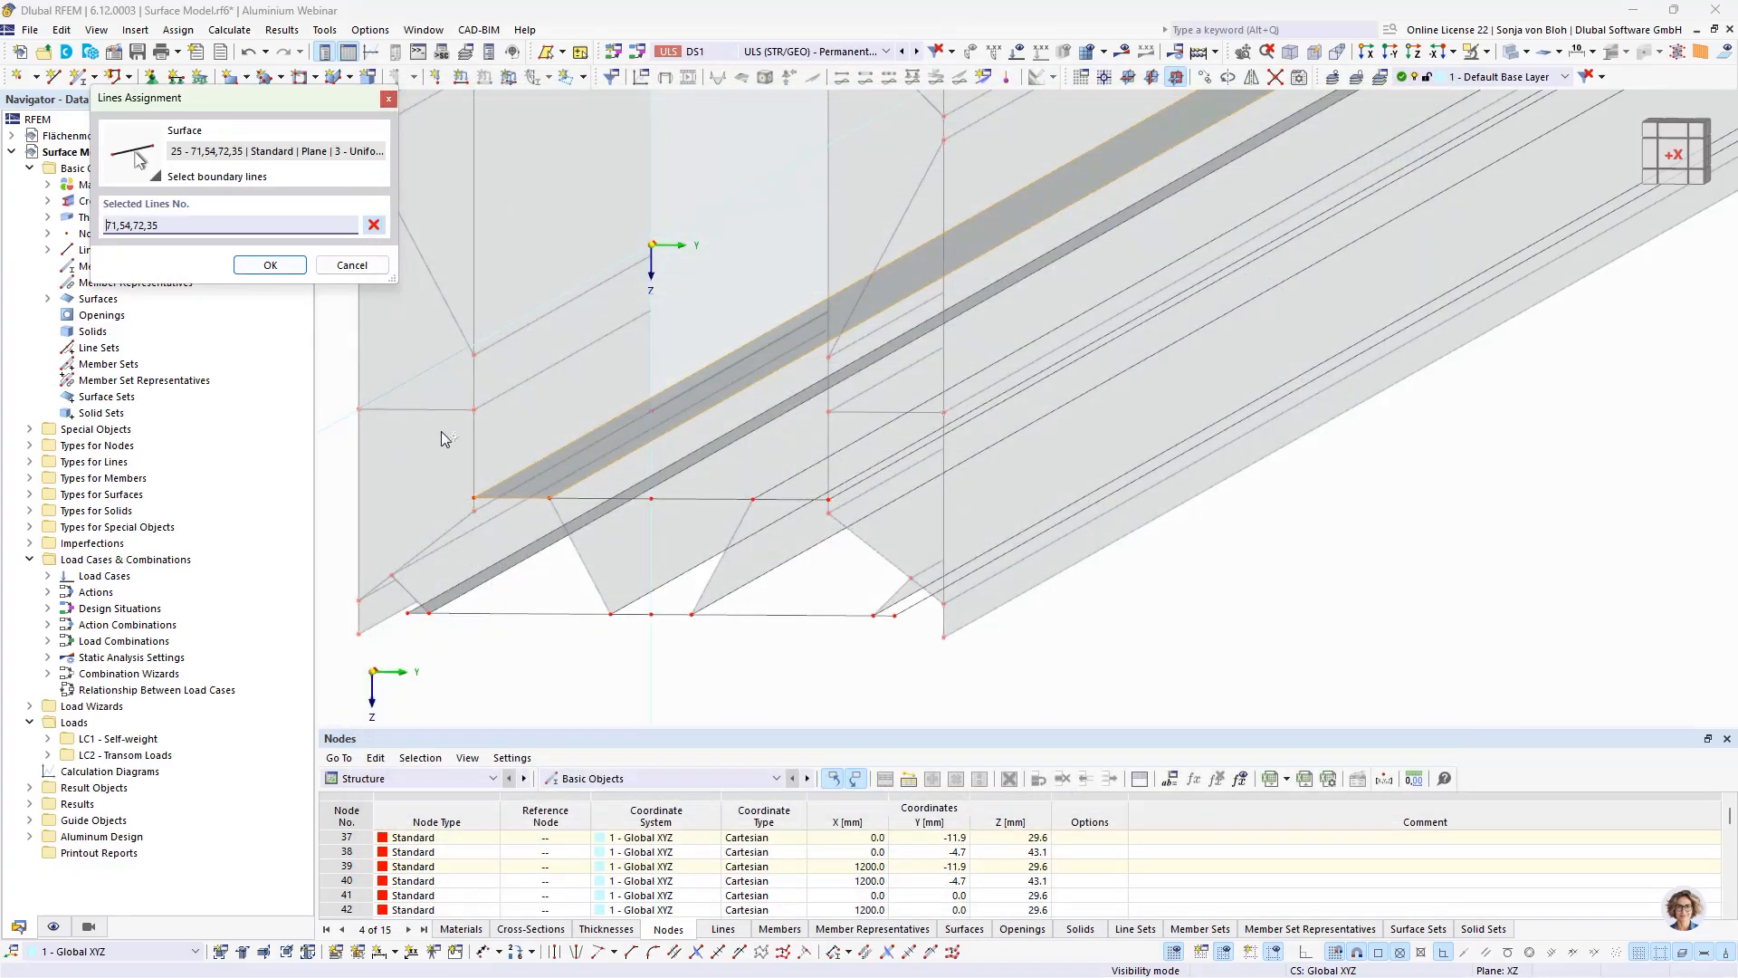
pyautogui.click(580, 481)
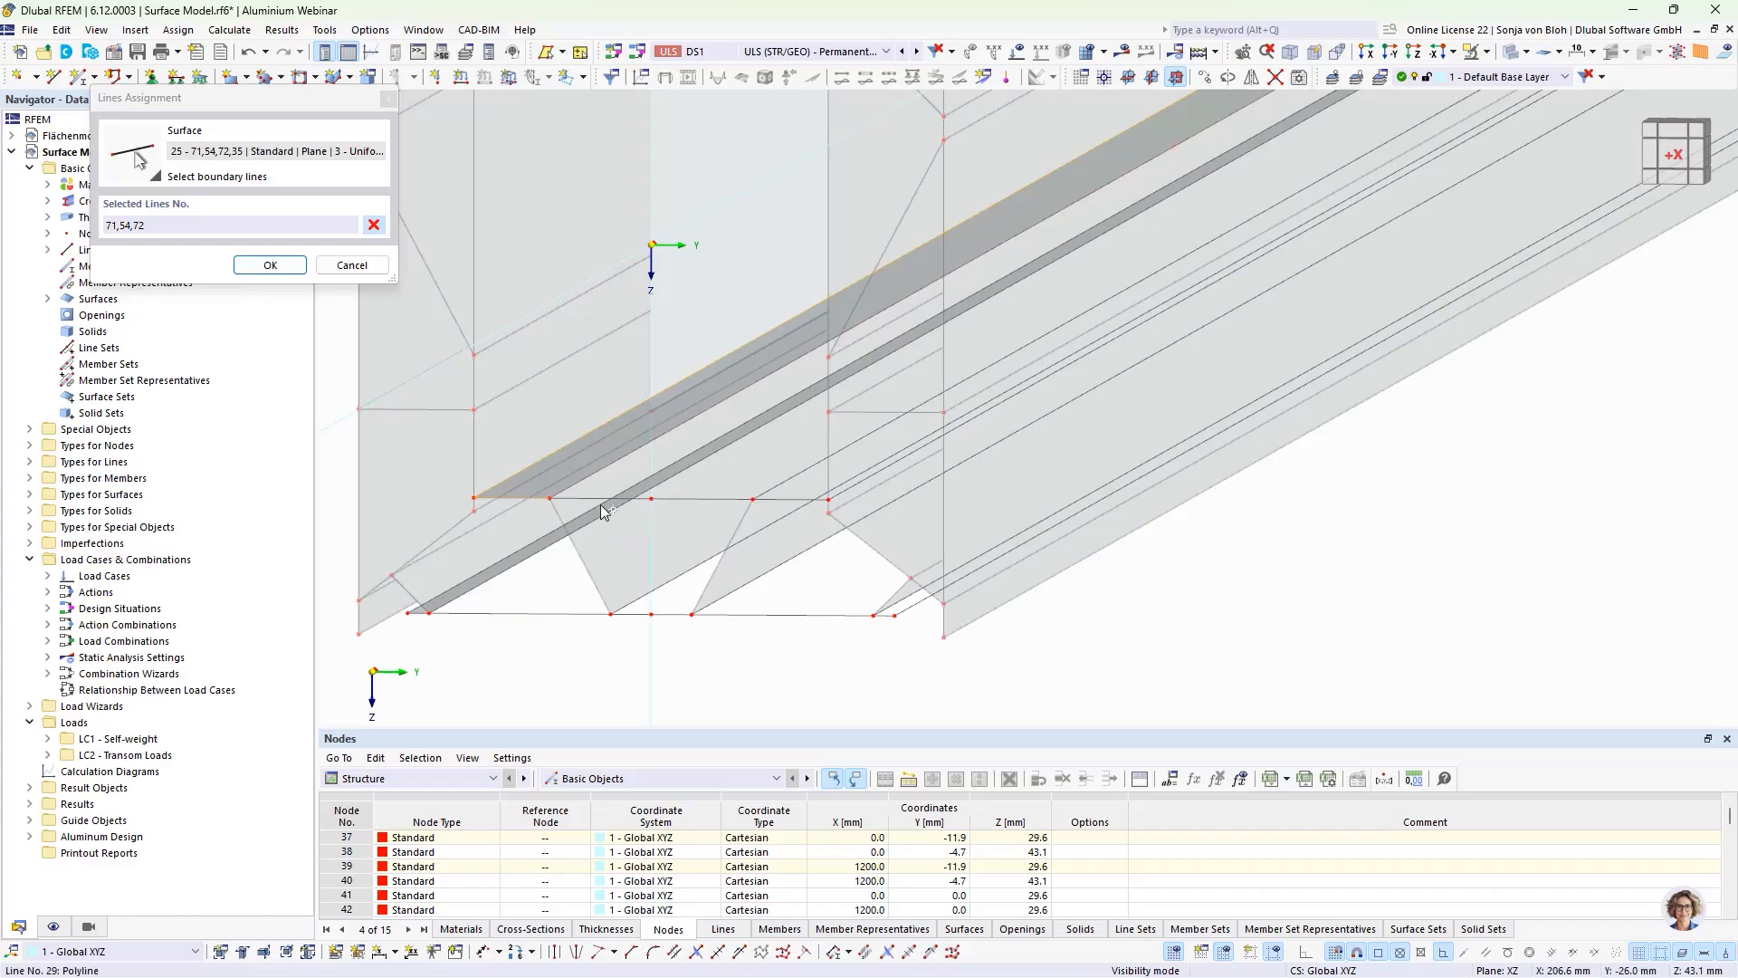
pyautogui.click(683, 499)
pyautogui.click(683, 499)
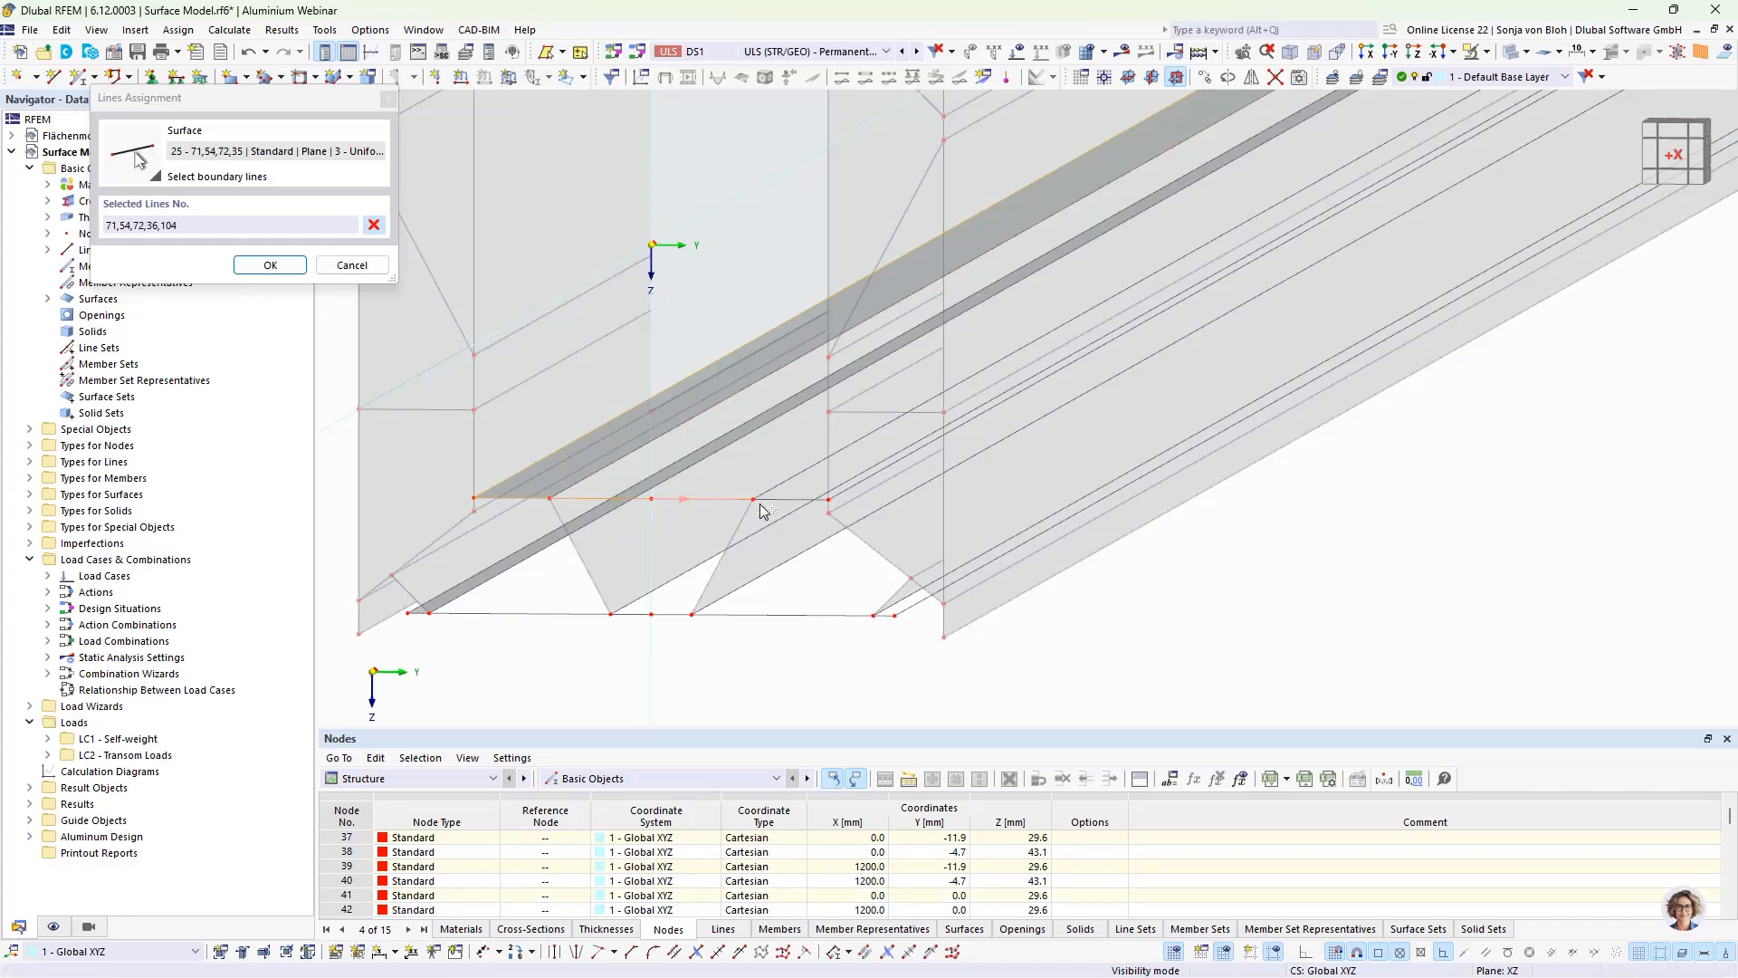
pyautogui.click(776, 499)
pyautogui.click(855, 489)
pyautogui.scroll(-3, 1102, 307)
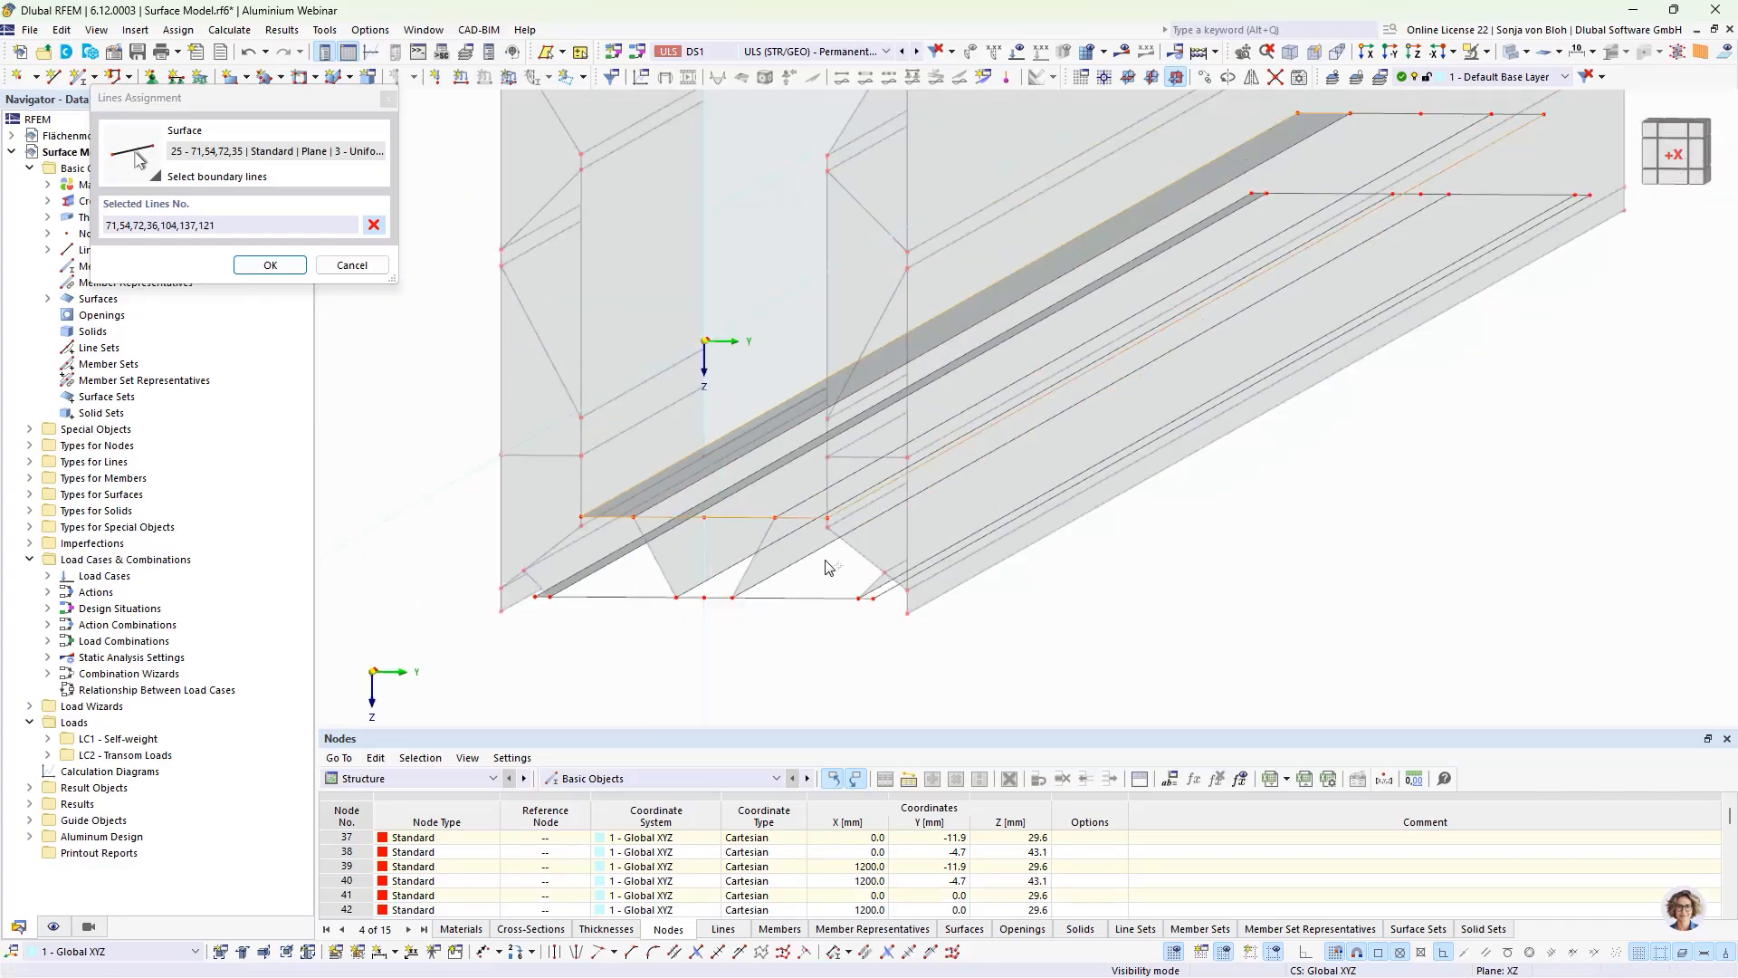
# Step: Close the upper plate's boundary with far-end lines 138, 105 and 37 and apply it to the surface
pyautogui.scroll(3, 1358, 222)
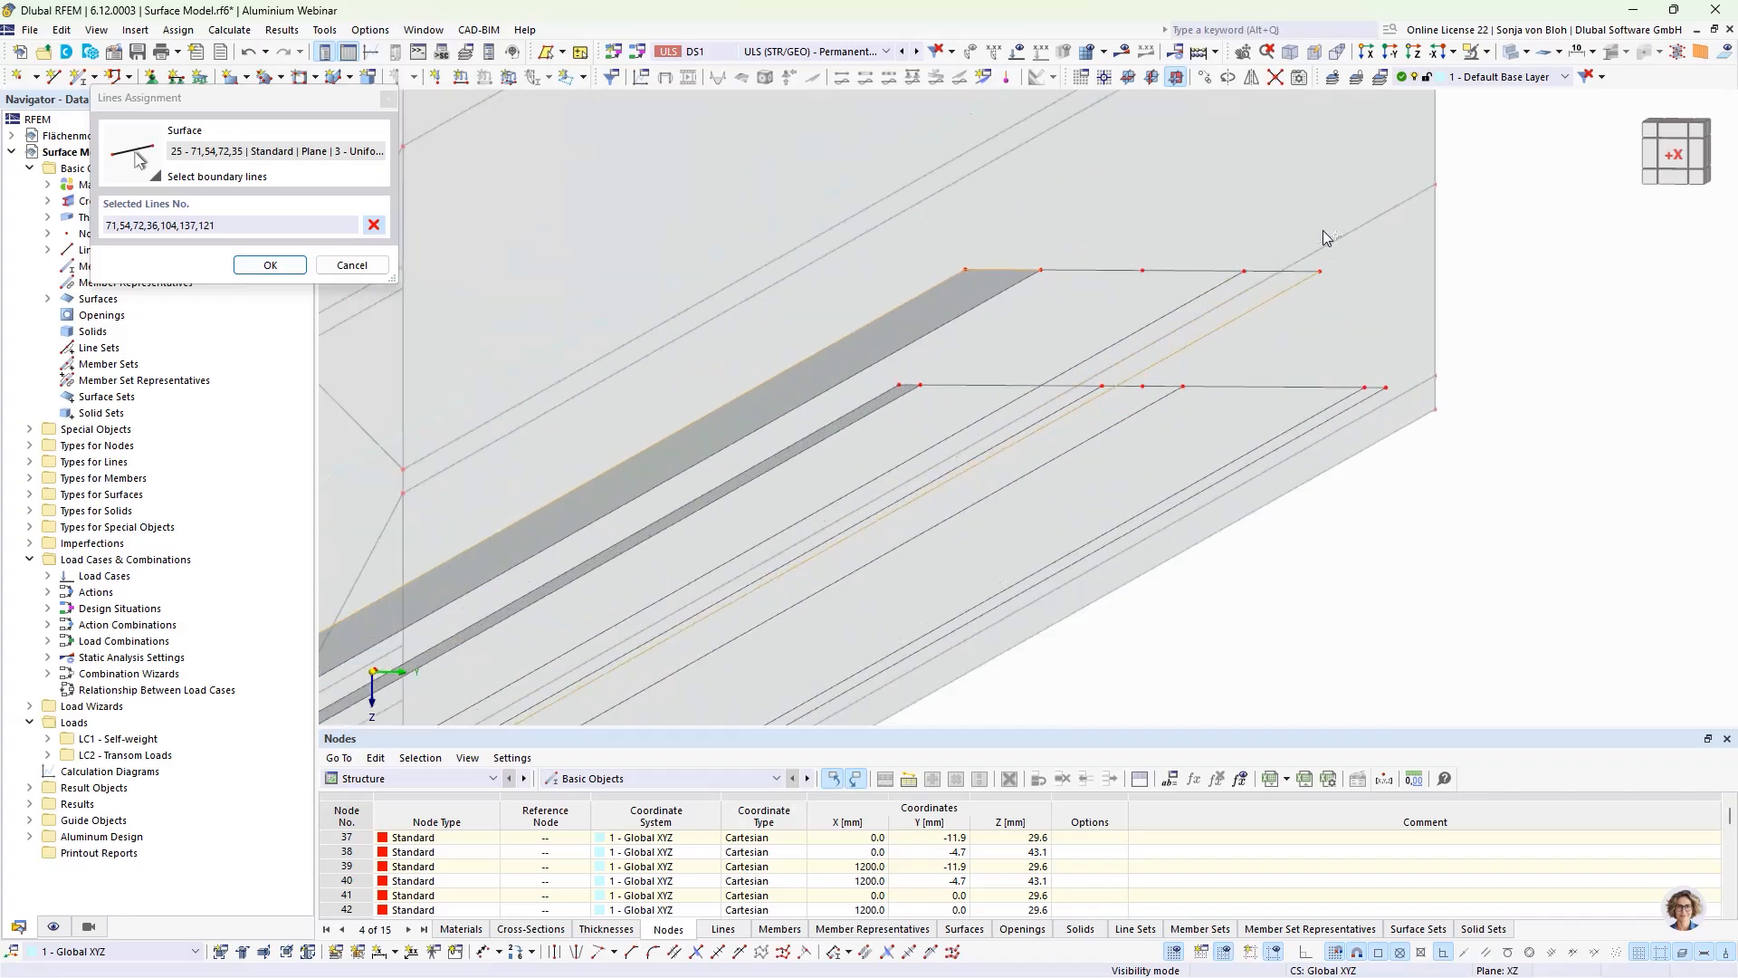
pyautogui.click(1242, 271)
pyautogui.click(1186, 271)
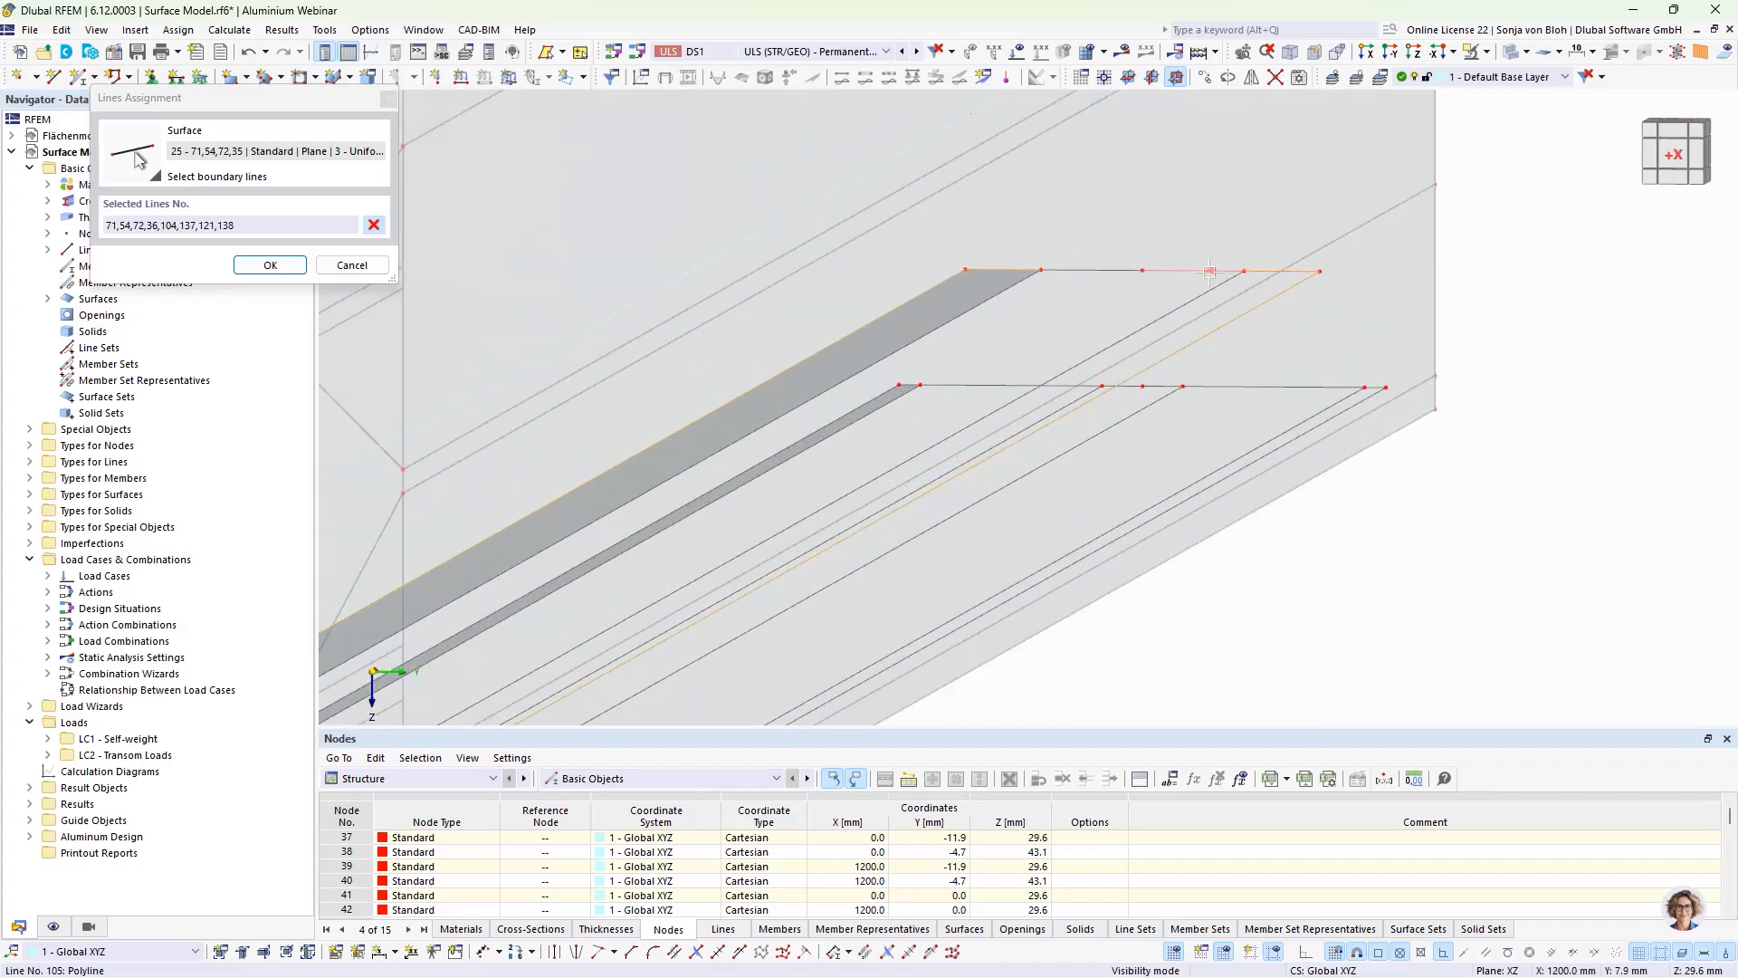
pyautogui.click(1067, 269)
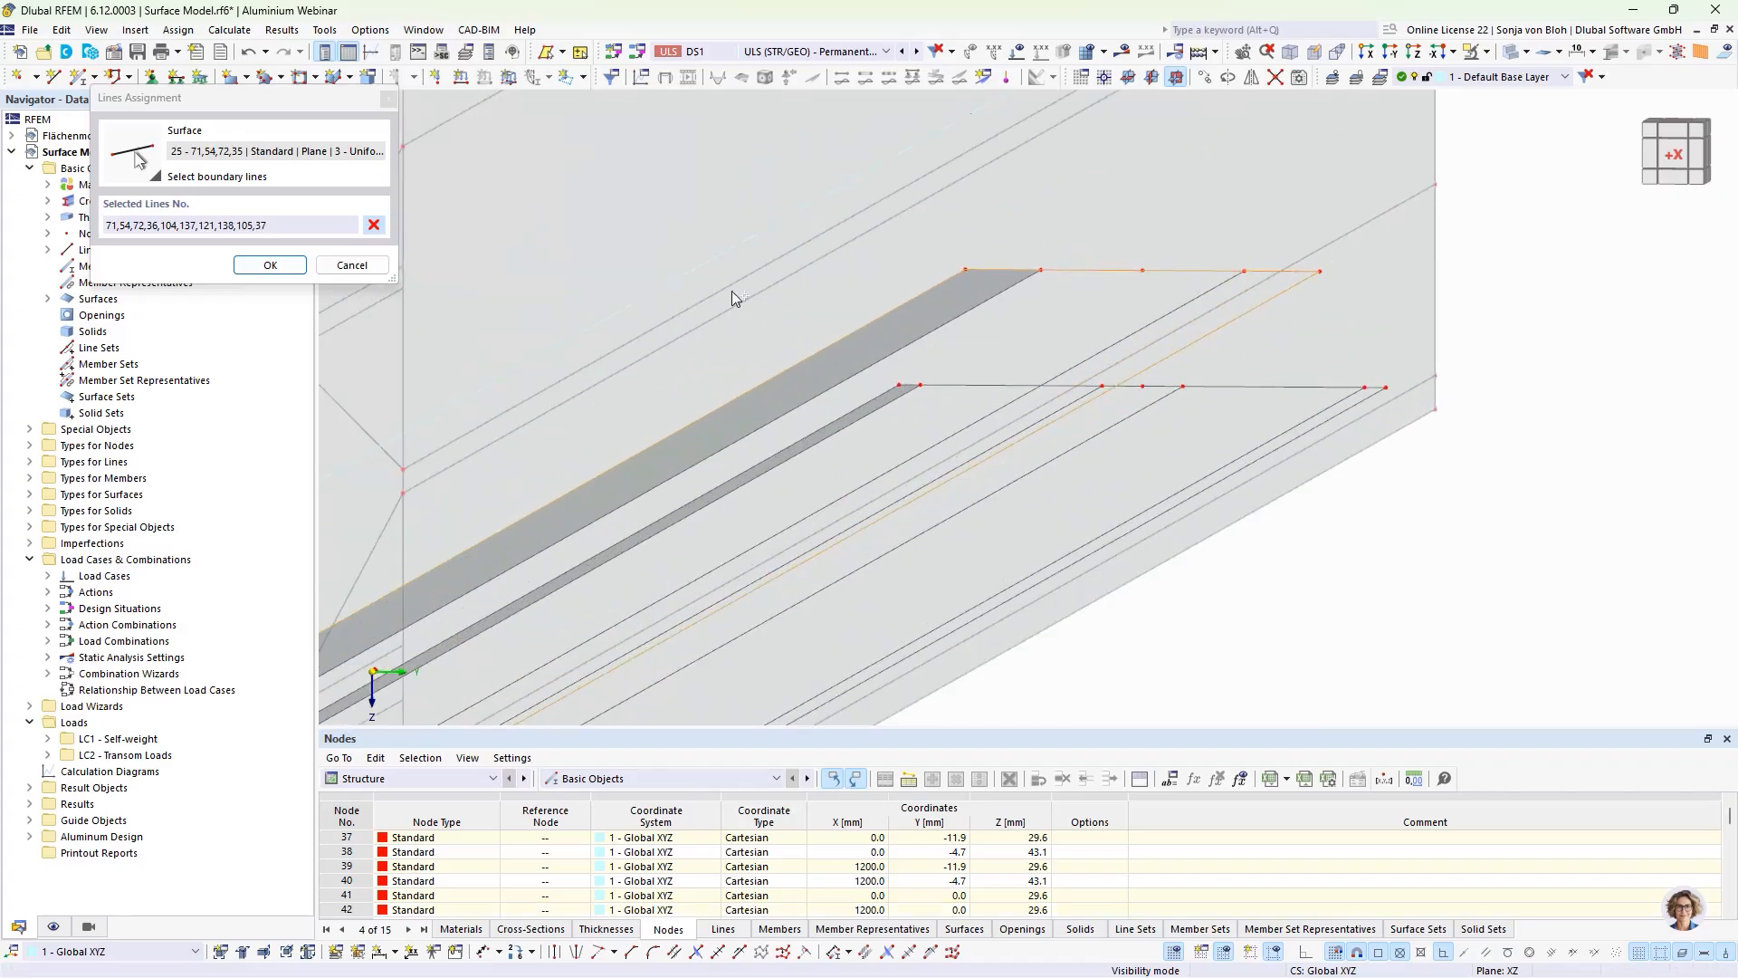
pyautogui.click(269, 264)
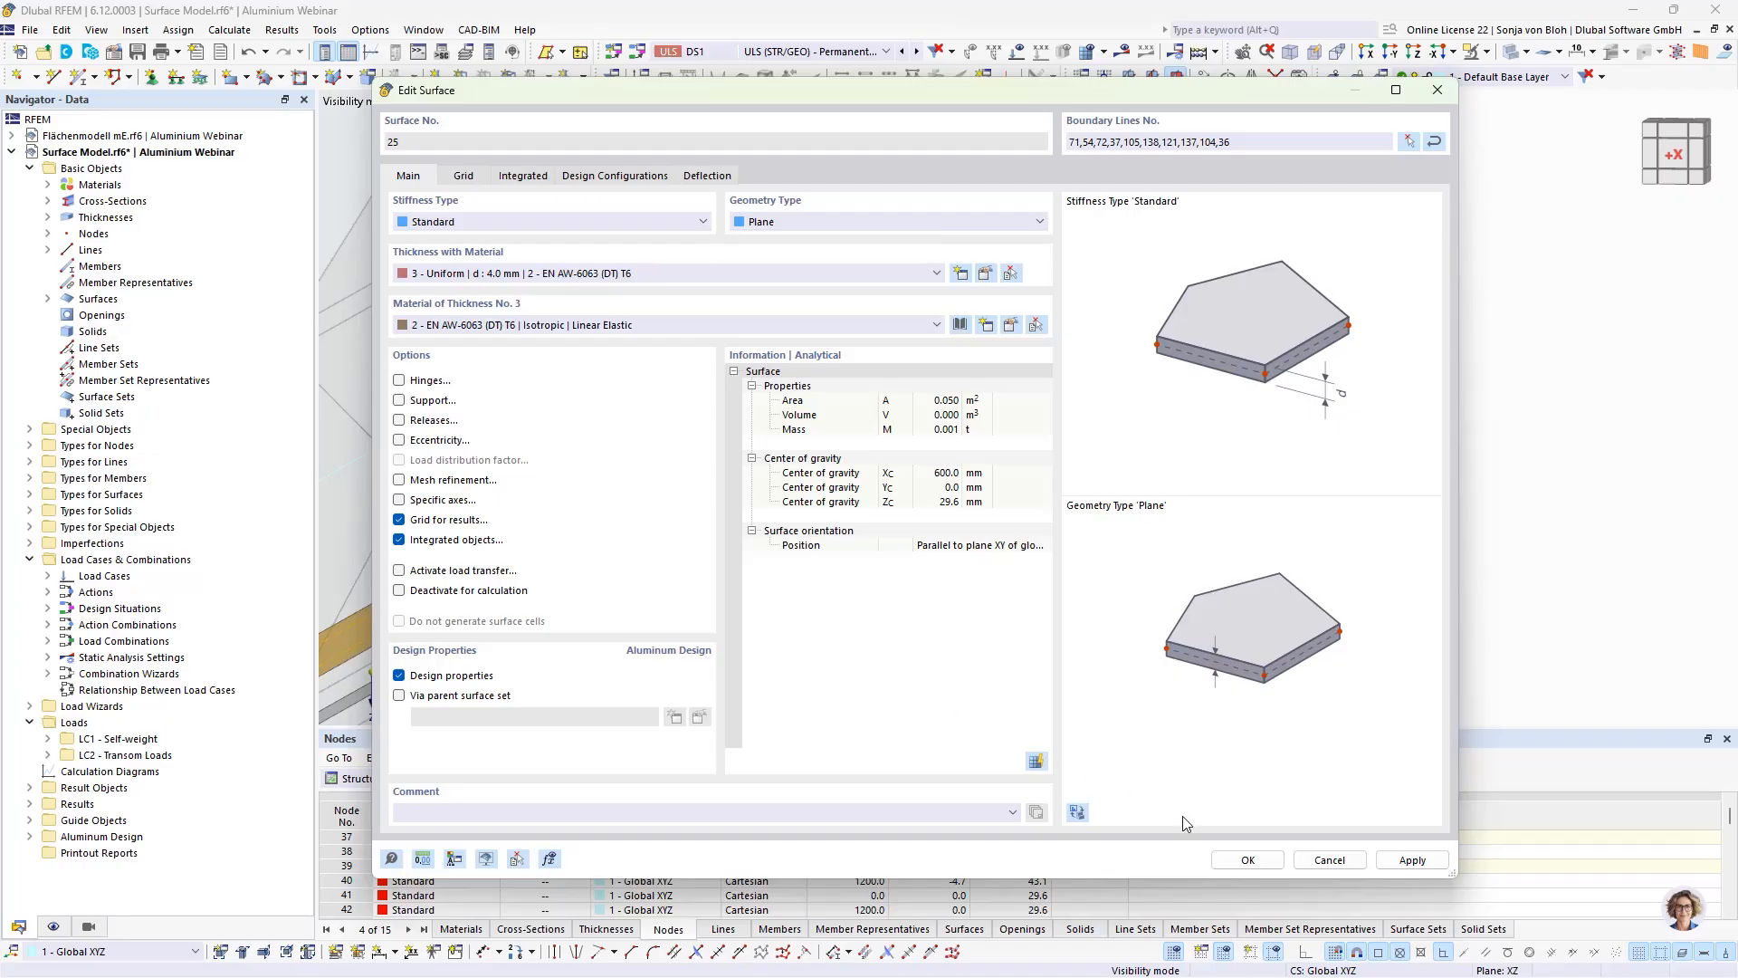
pyautogui.click(1241, 860)
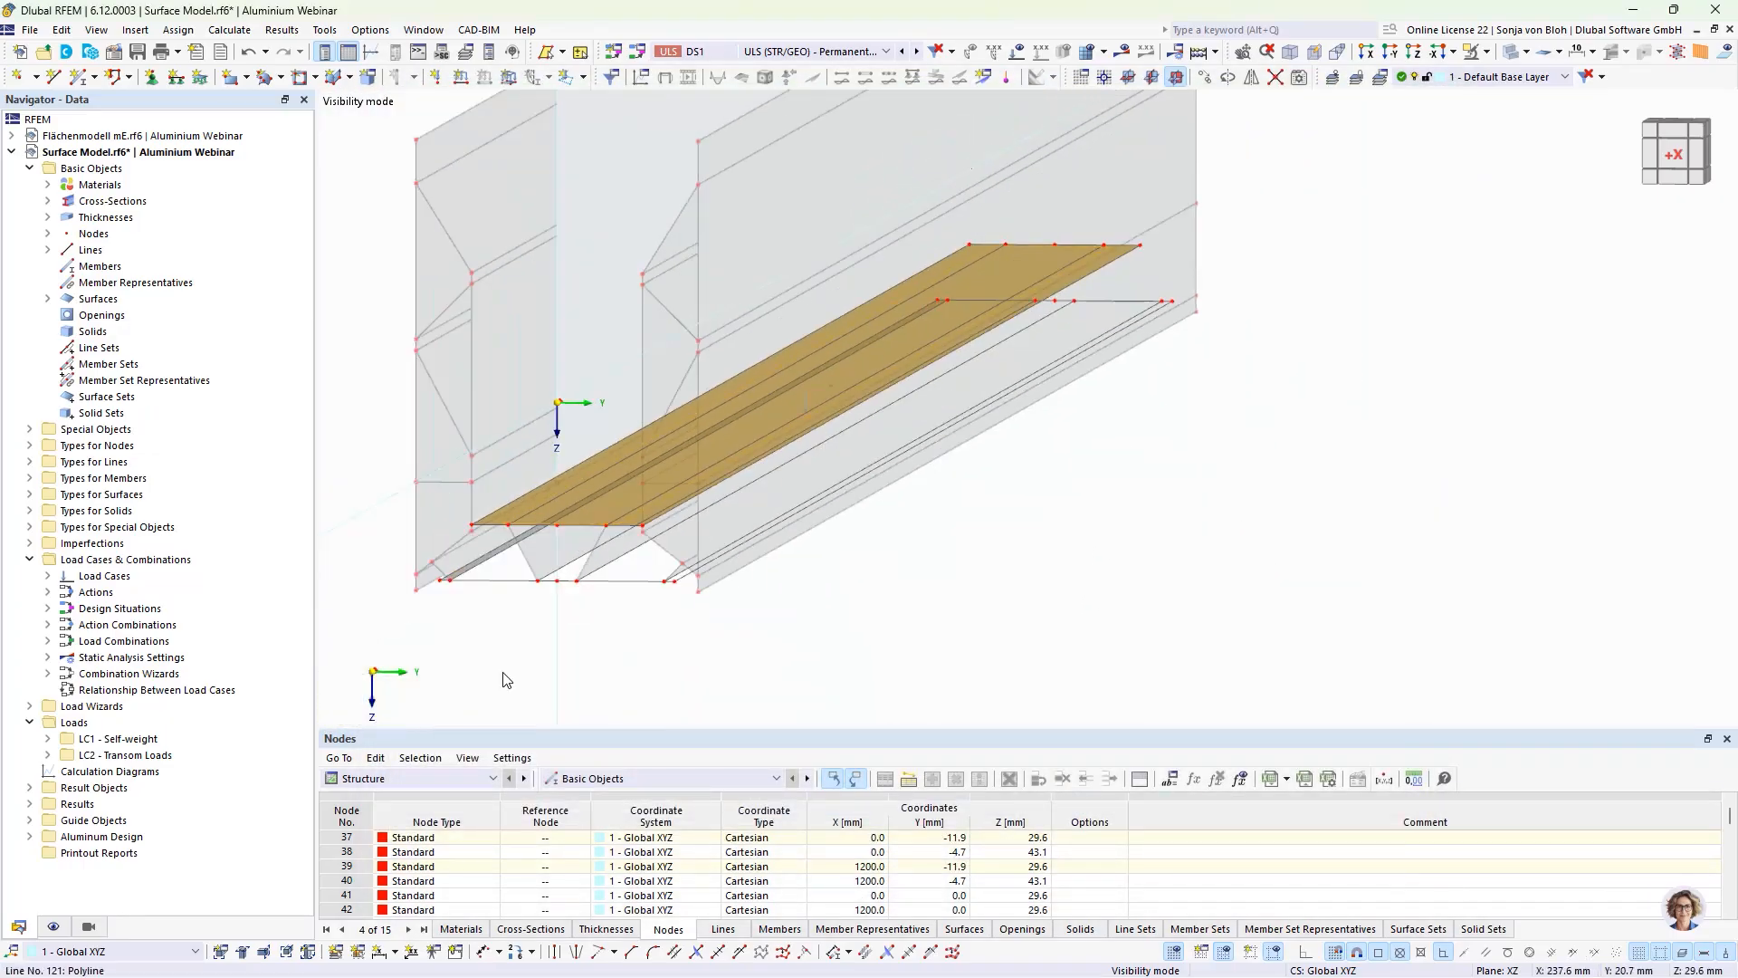
# Step: Edit the lower plate strip's boundary, replacing inner line 29 with near-end lines 66, 68, 135, 133, 96 and opposite longitudinal edge 99
pyautogui.scroll(5, 503, 619)
pyautogui.scroll(3, 500, 616)
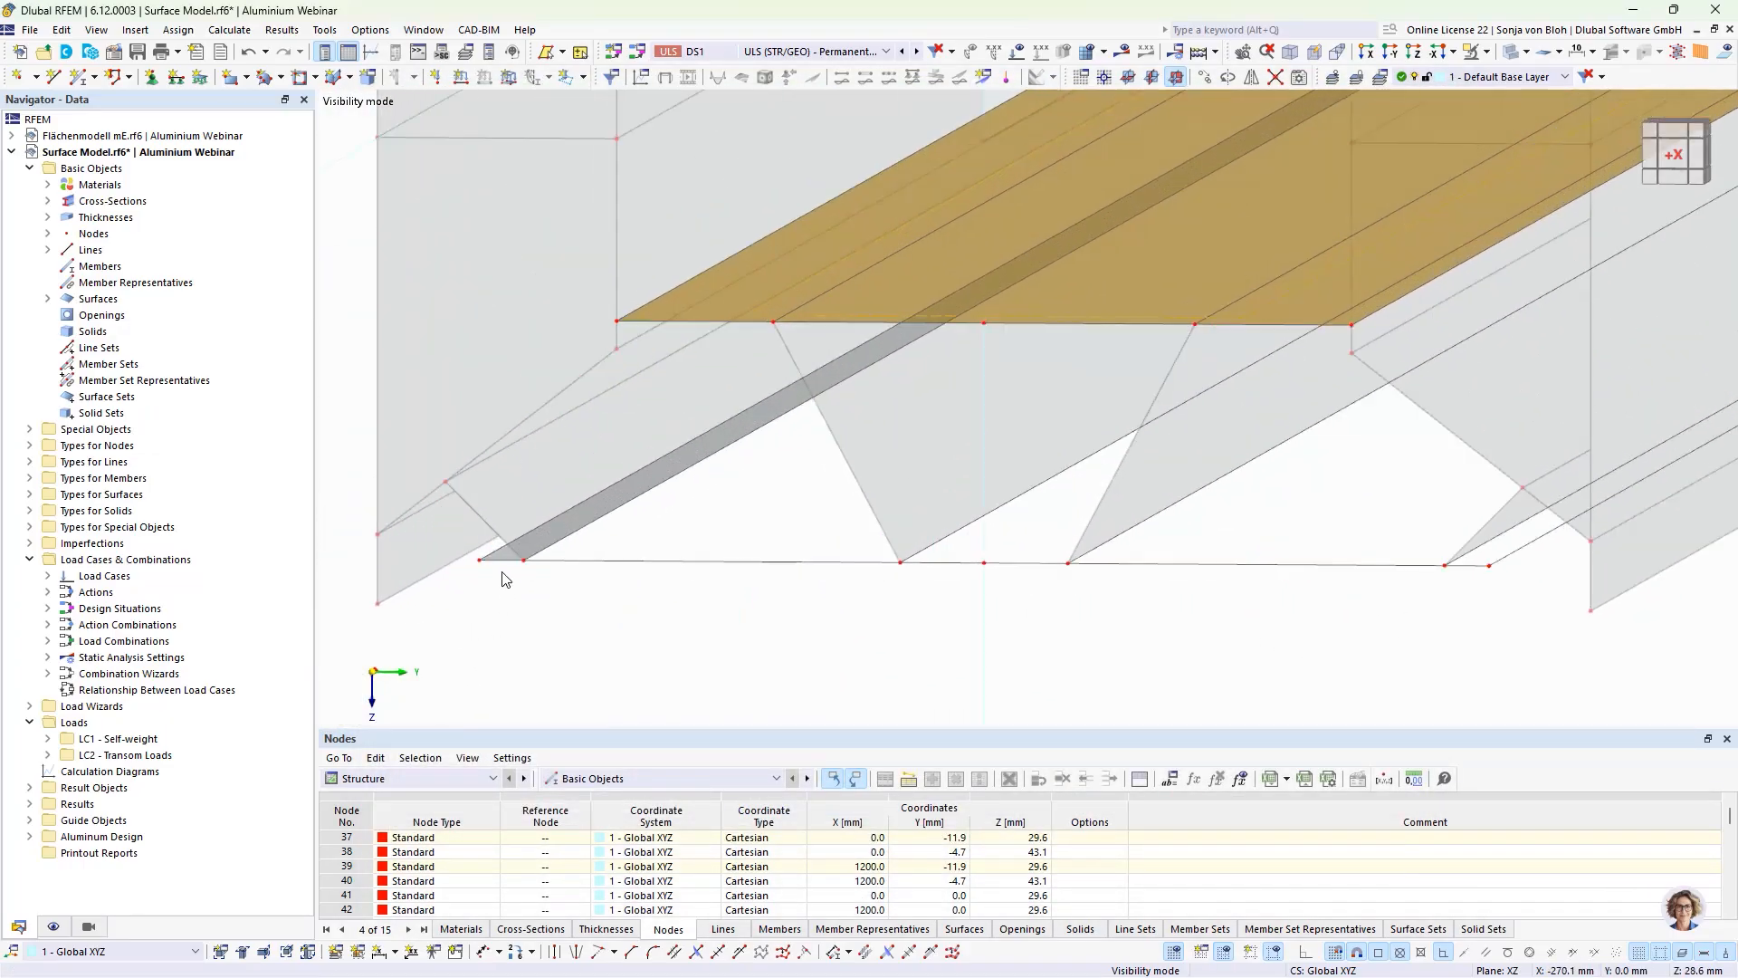
pyautogui.doubleClick(505, 561)
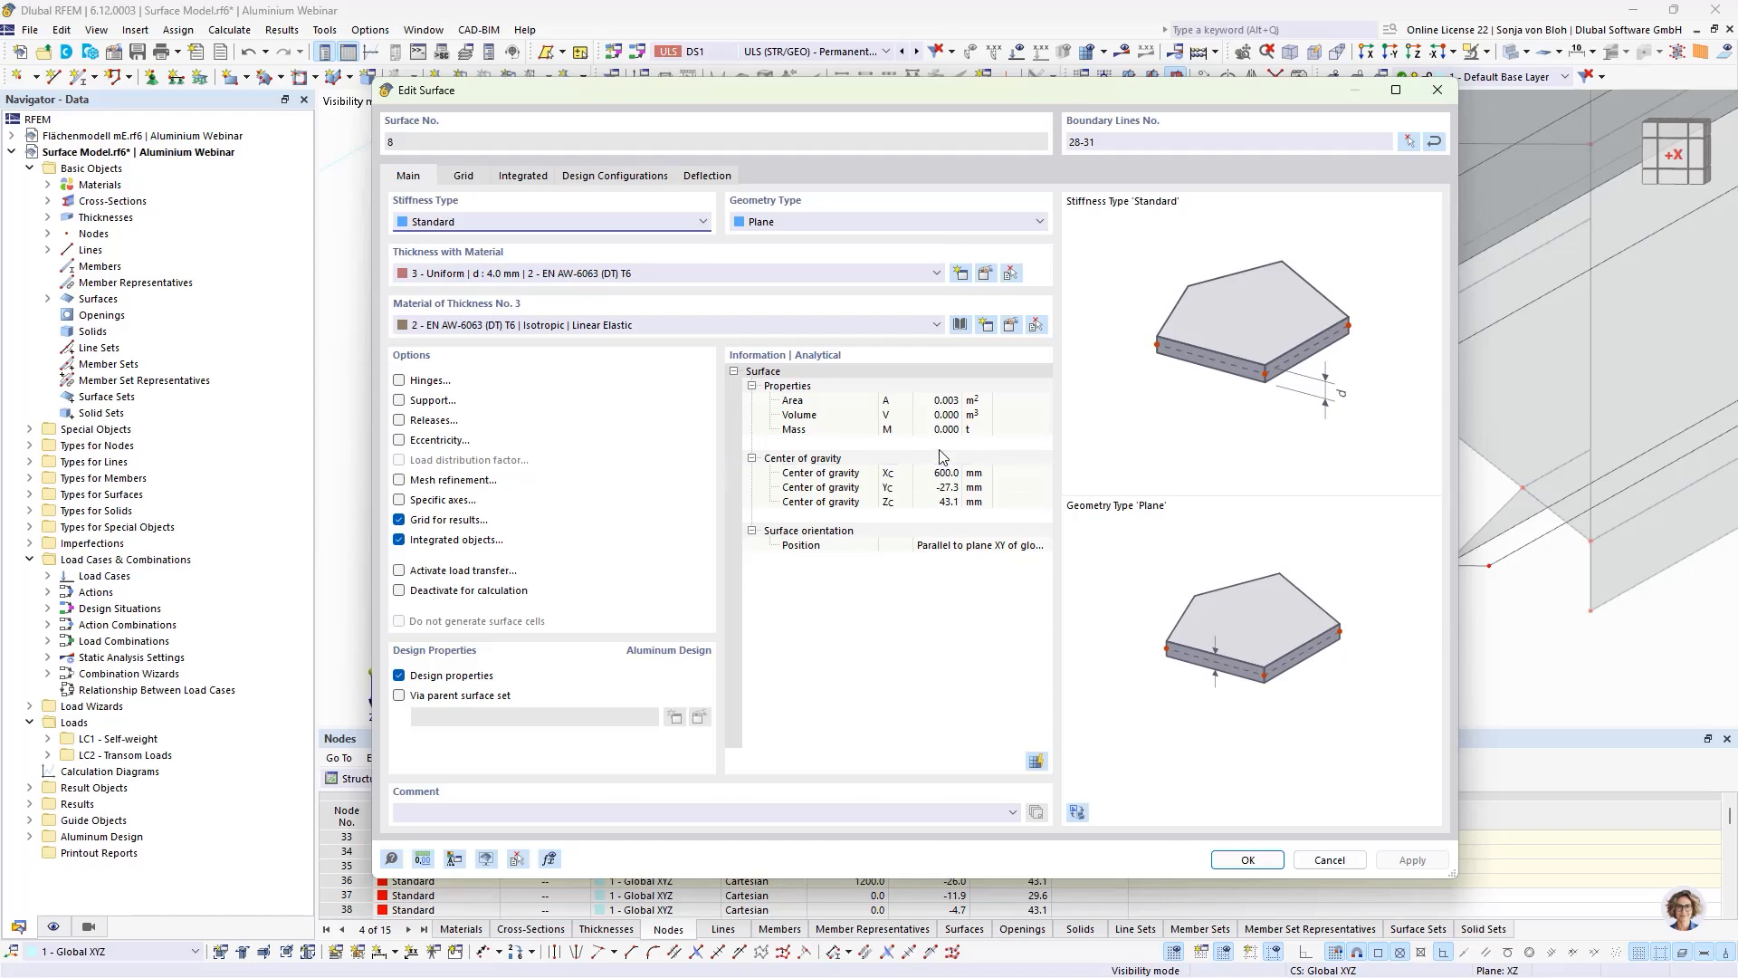
pyautogui.click(1408, 142)
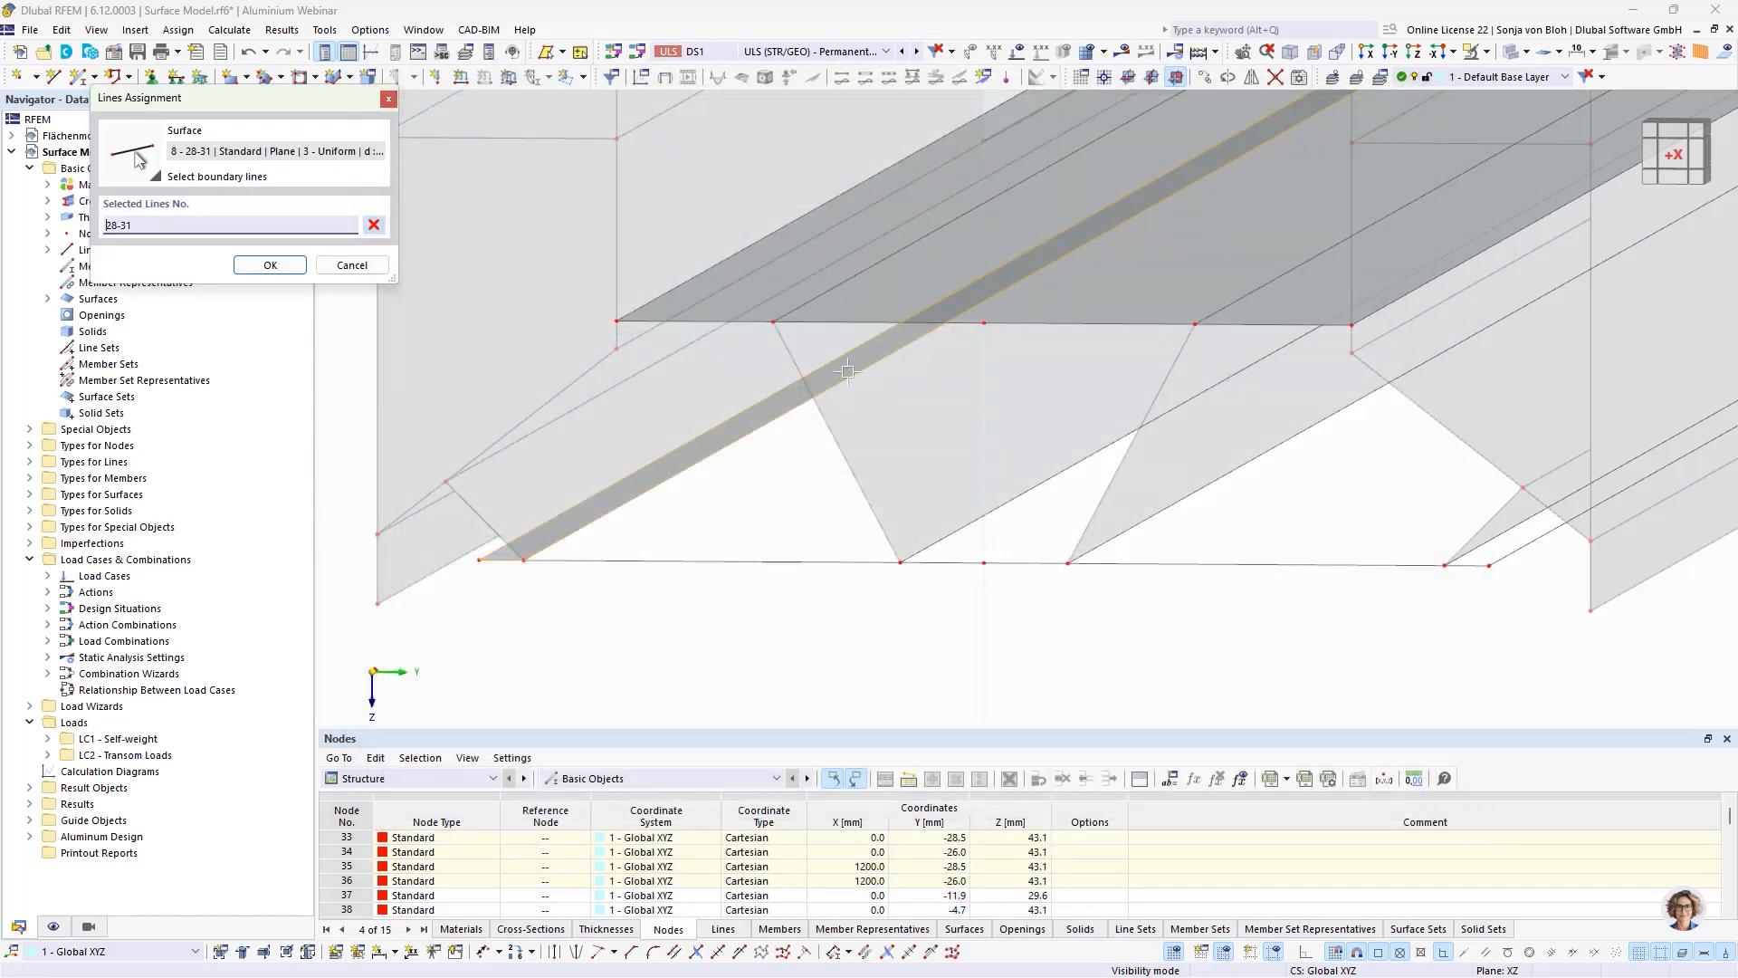
pyautogui.click(636, 513)
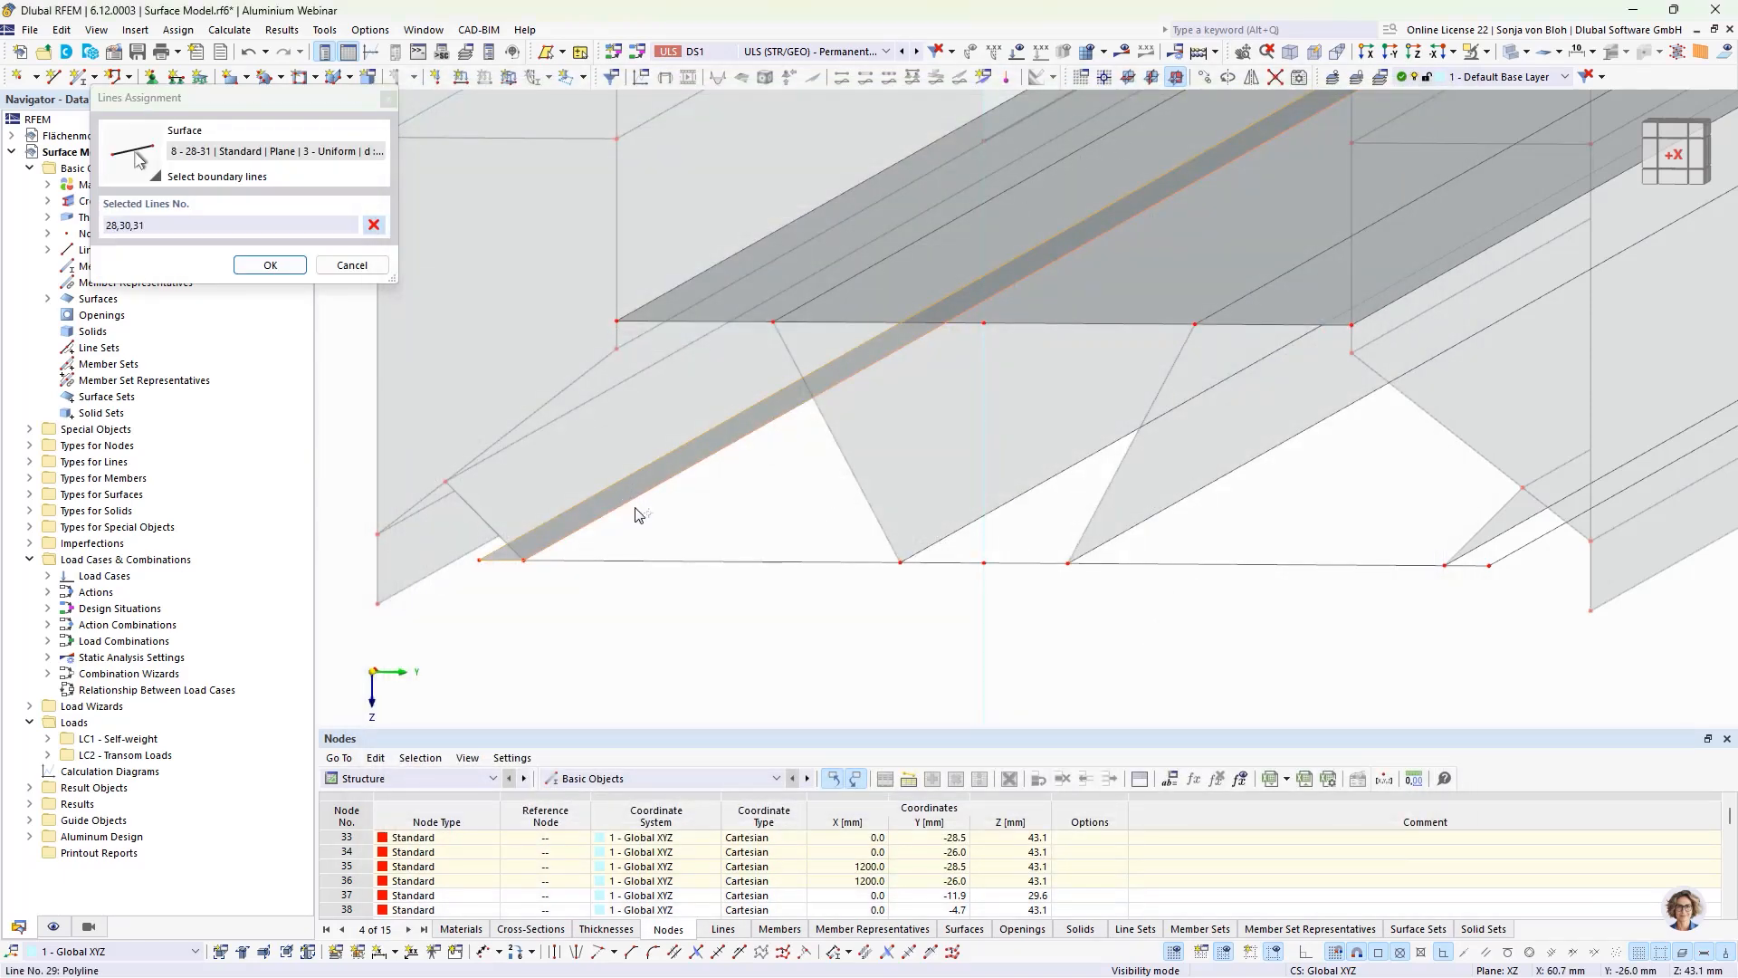
pyautogui.click(599, 562)
pyautogui.click(941, 563)
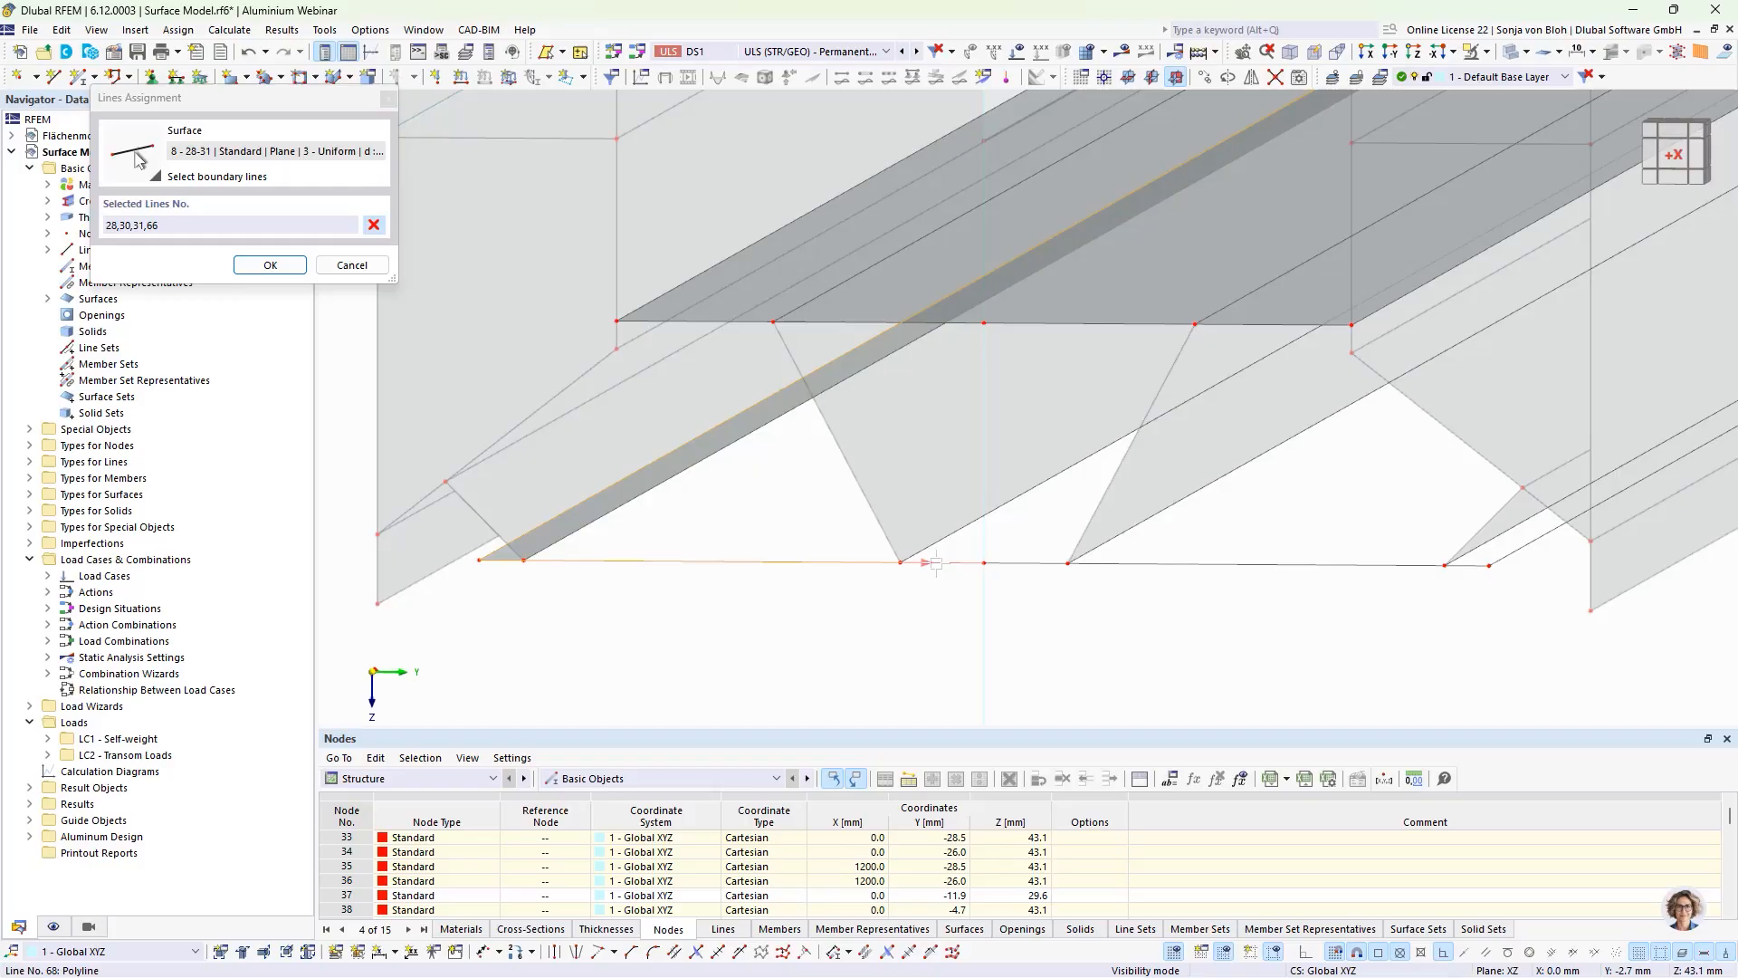
pyautogui.click(1018, 563)
pyautogui.click(1145, 564)
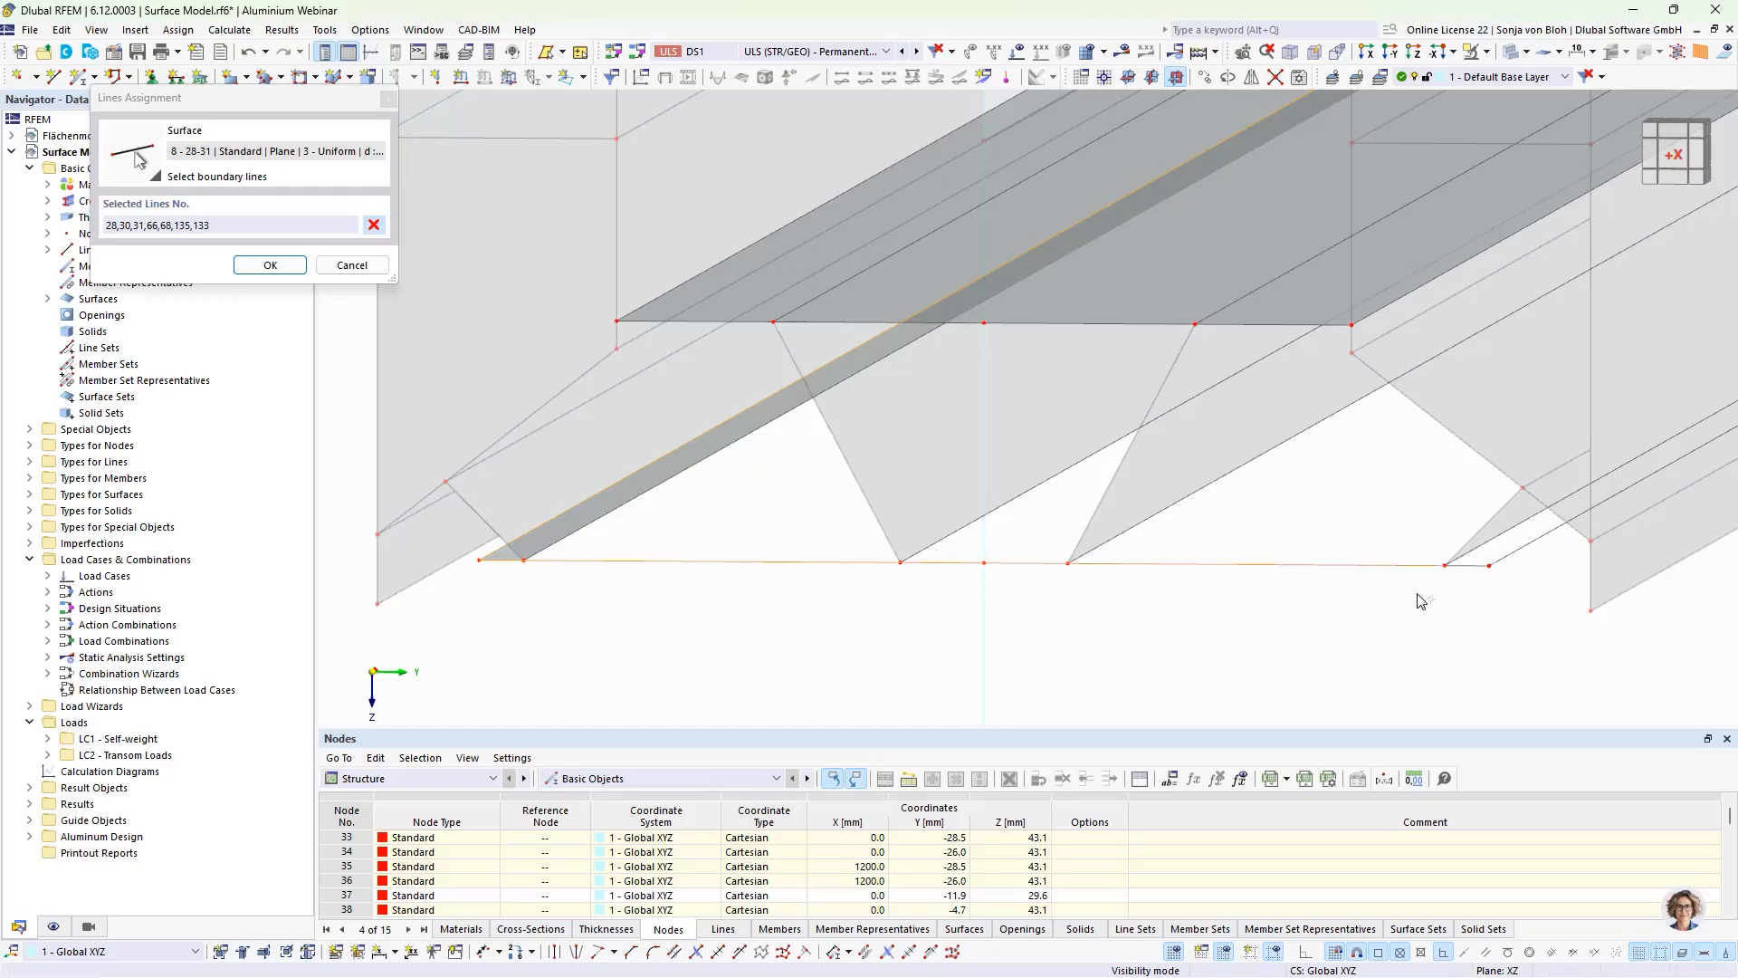
pyautogui.click(1466, 566)
pyautogui.click(1525, 547)
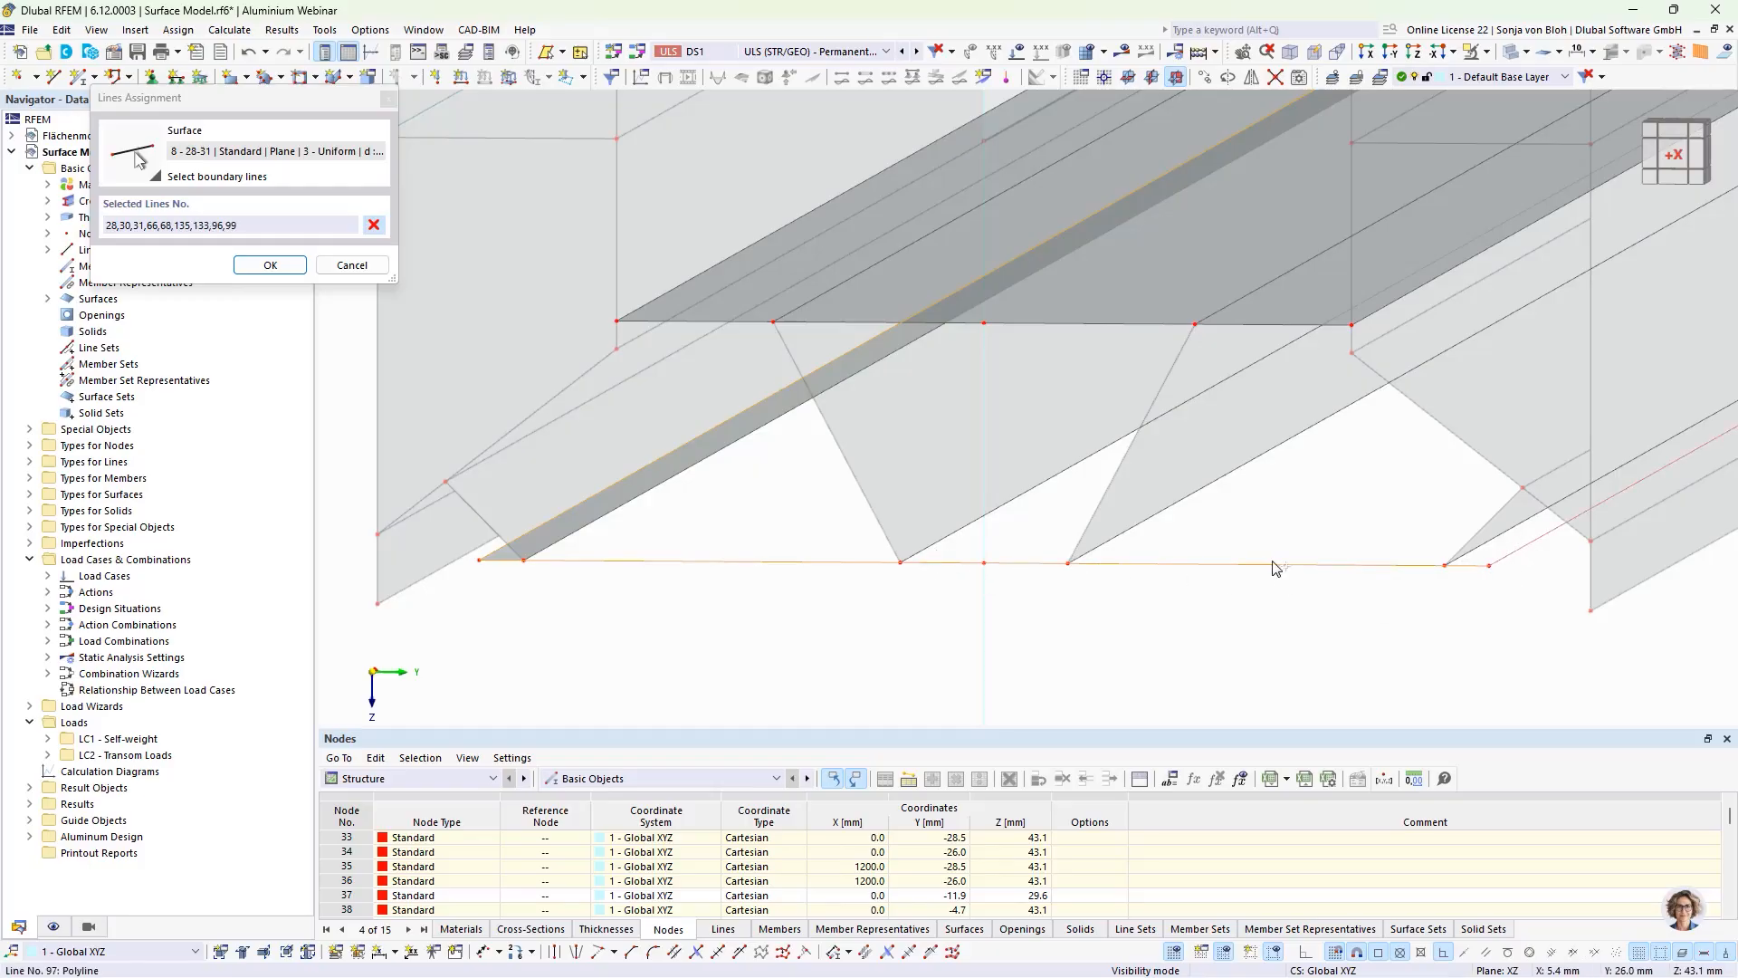
# Step: Close the lower plate's boundary with far-end lines 98, 134, 136, 70 and 67 and apply it to the surface
pyautogui.scroll(-3, 887, 570)
pyautogui.moveTo(1469, 353); pyautogui.dragTo(1001, 690, button='middle')
pyautogui.moveTo(1307, 528); pyautogui.dragTo(946, 628, button='middle')
pyautogui.scroll(3, 1476, 349)
pyautogui.click(1309, 504)
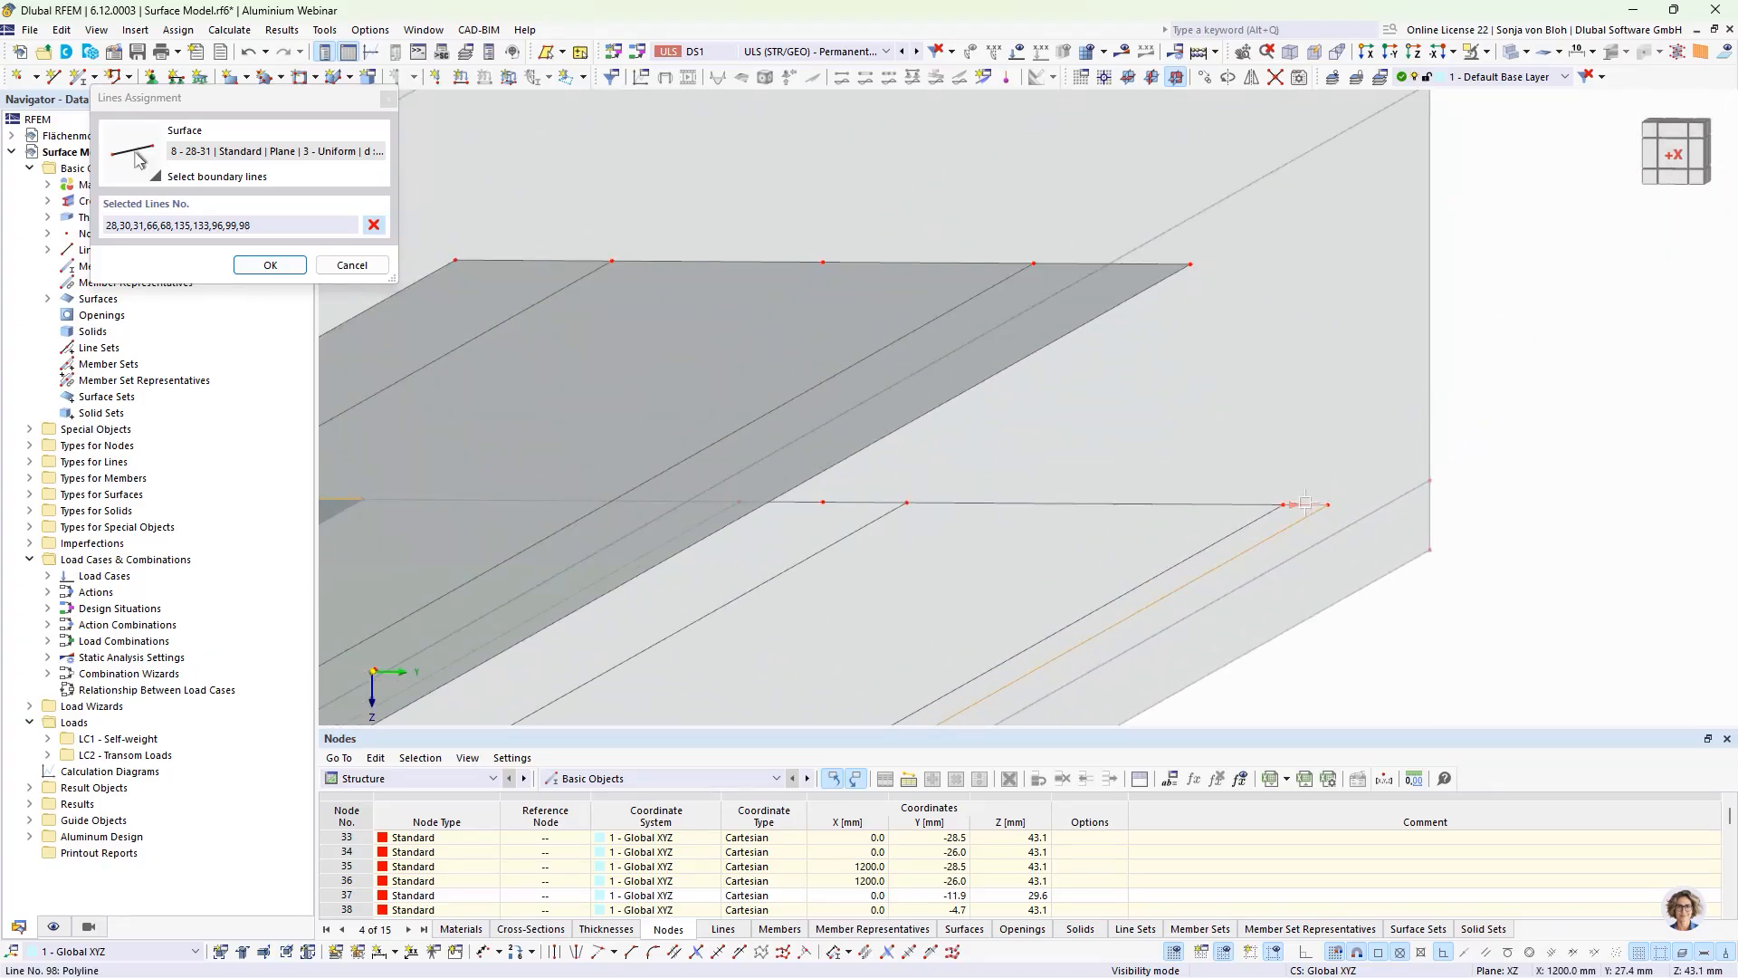
pyautogui.click(1232, 504)
pyautogui.click(856, 503)
pyautogui.click(800, 502)
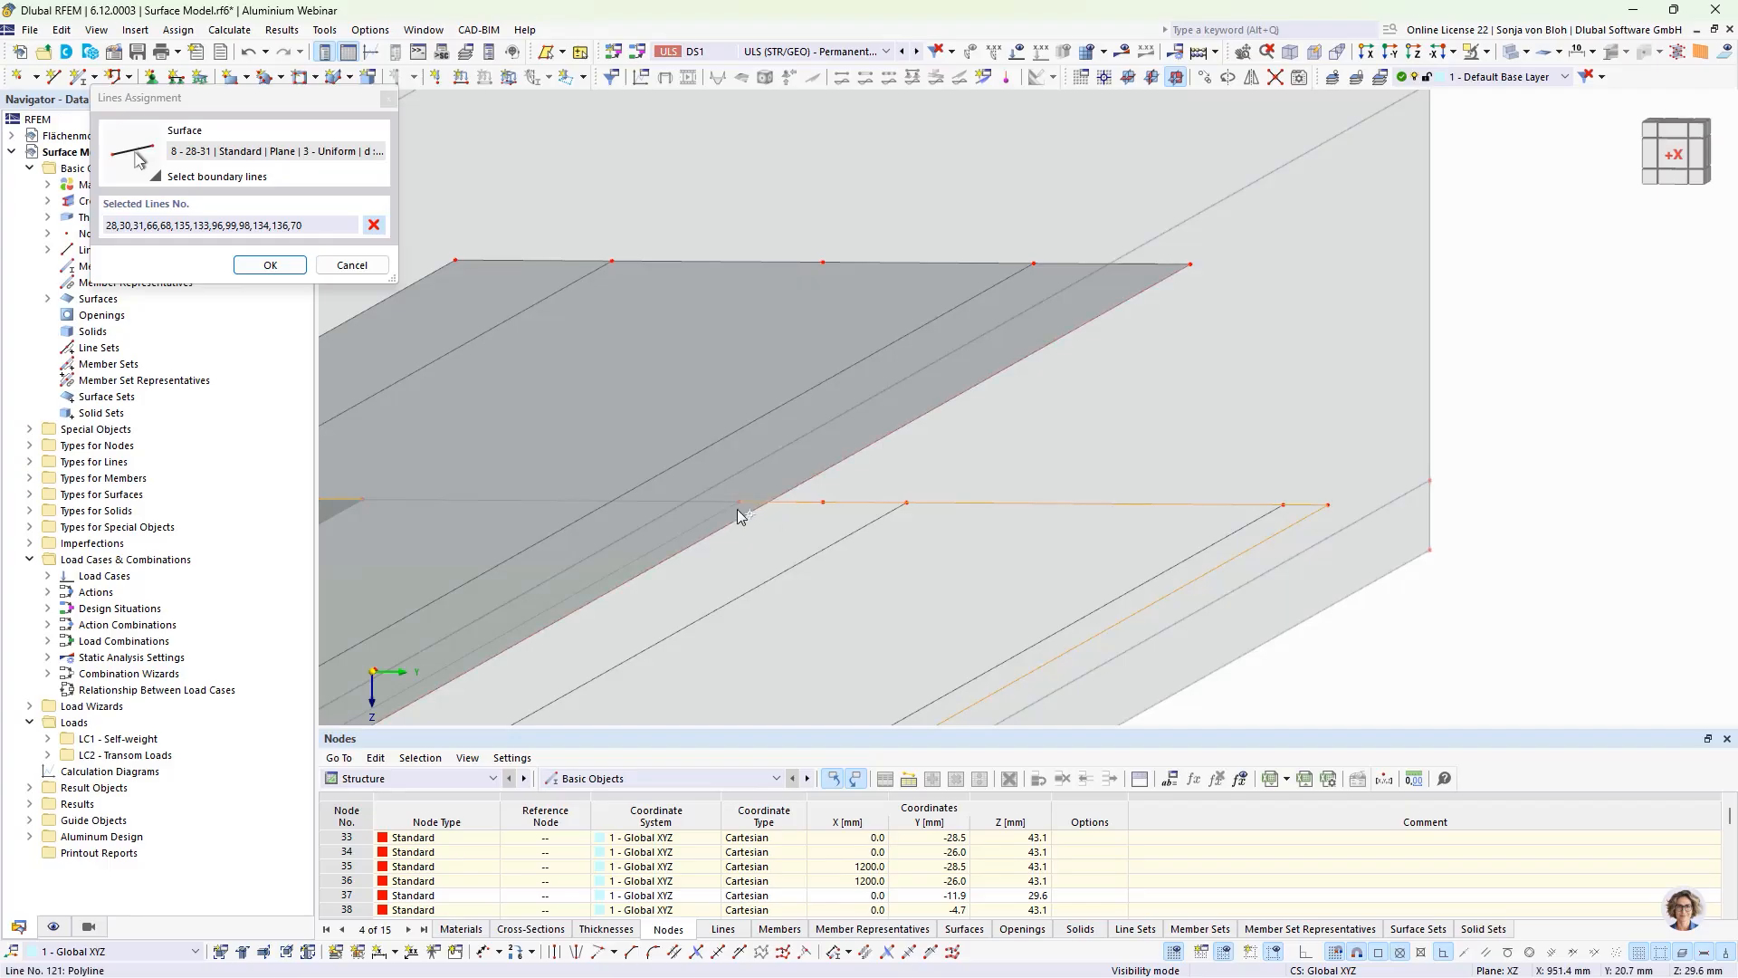
pyautogui.click(721, 500)
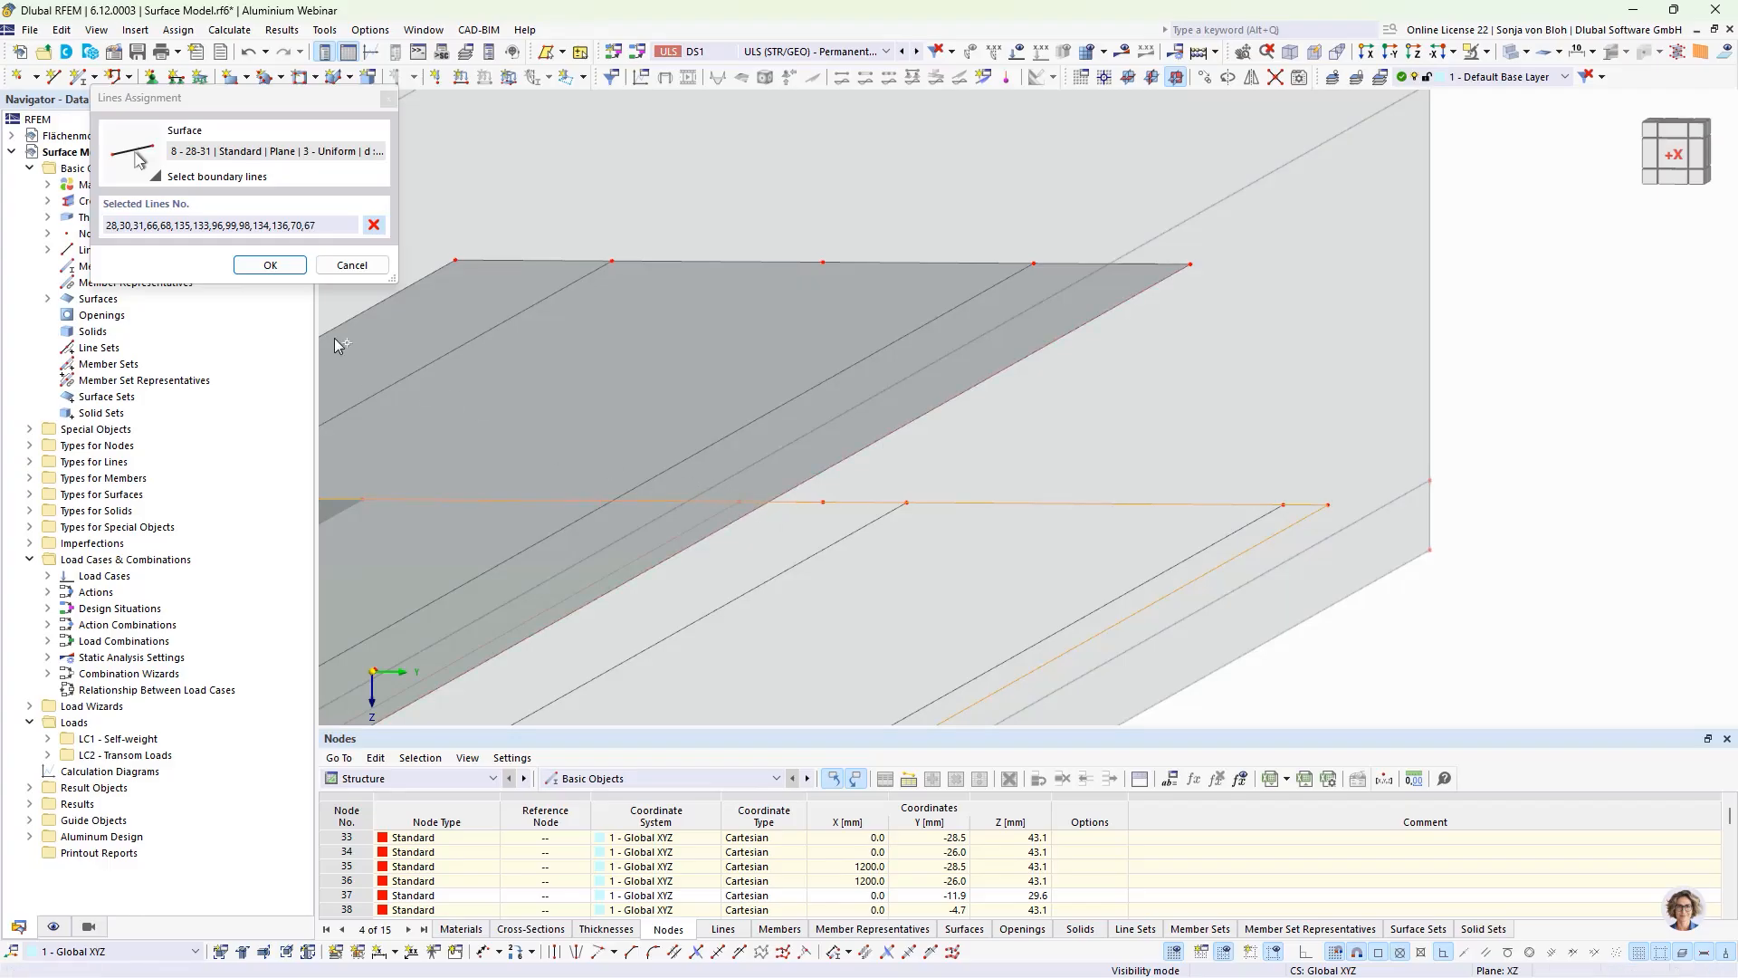
pyautogui.click(263, 265)
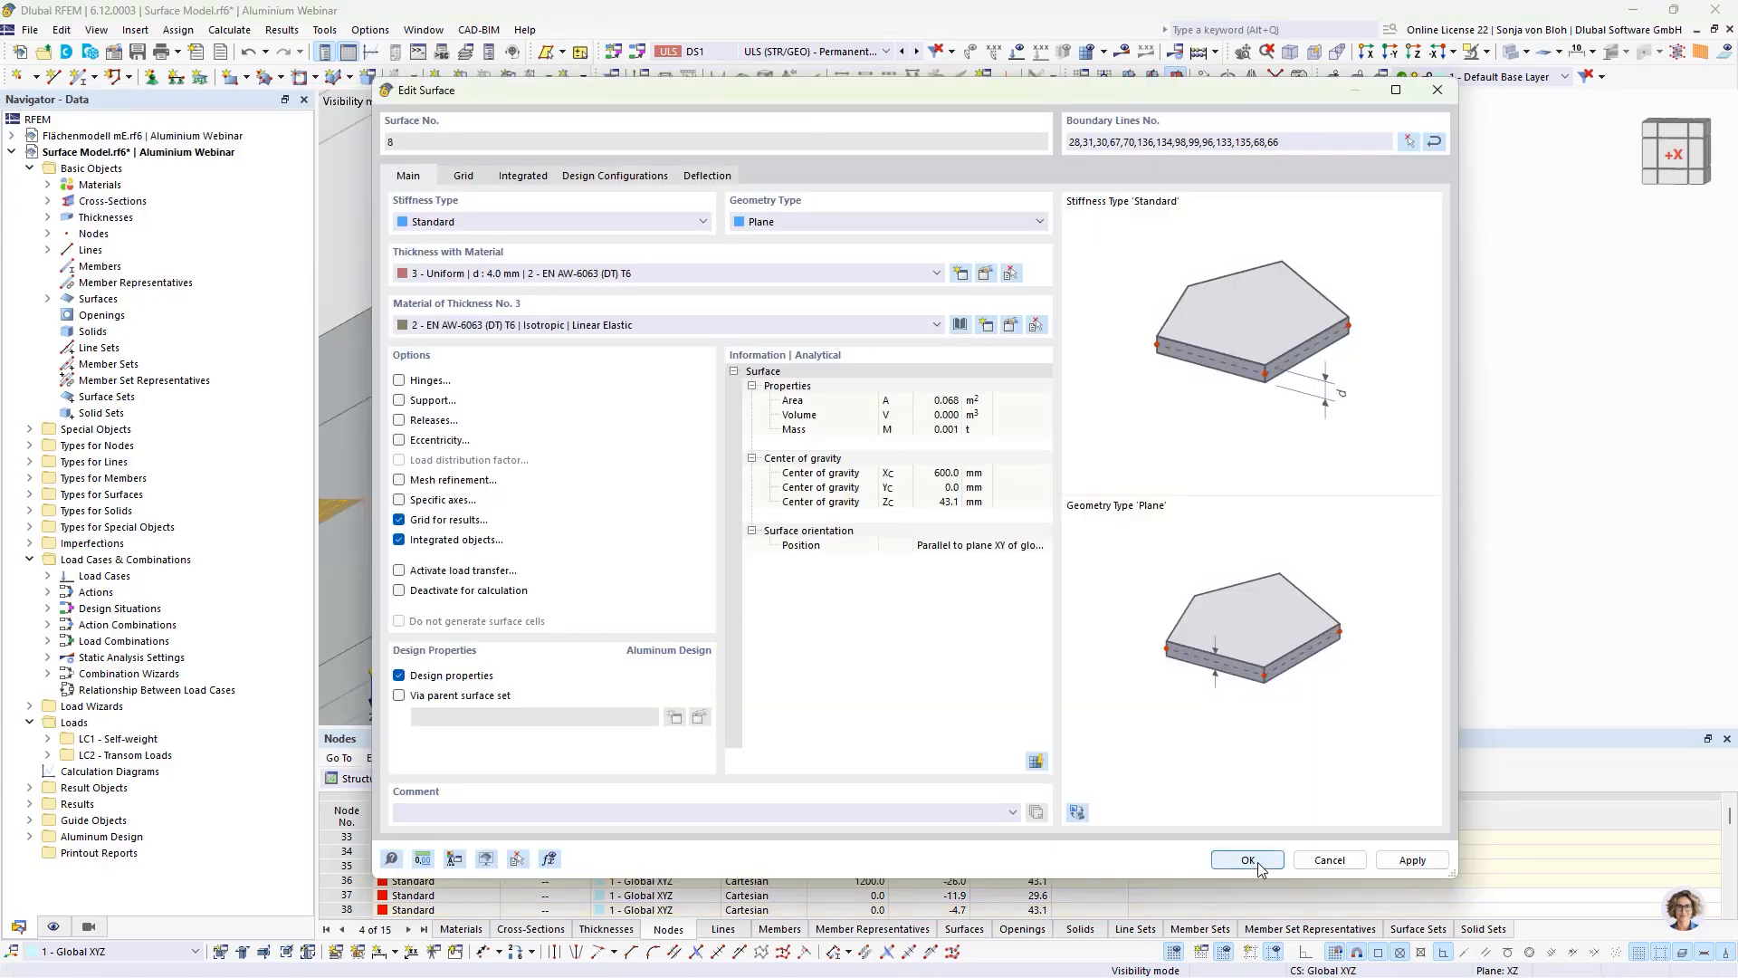
pyautogui.click(1247, 860)
pyautogui.scroll(-4, 1211, 433)
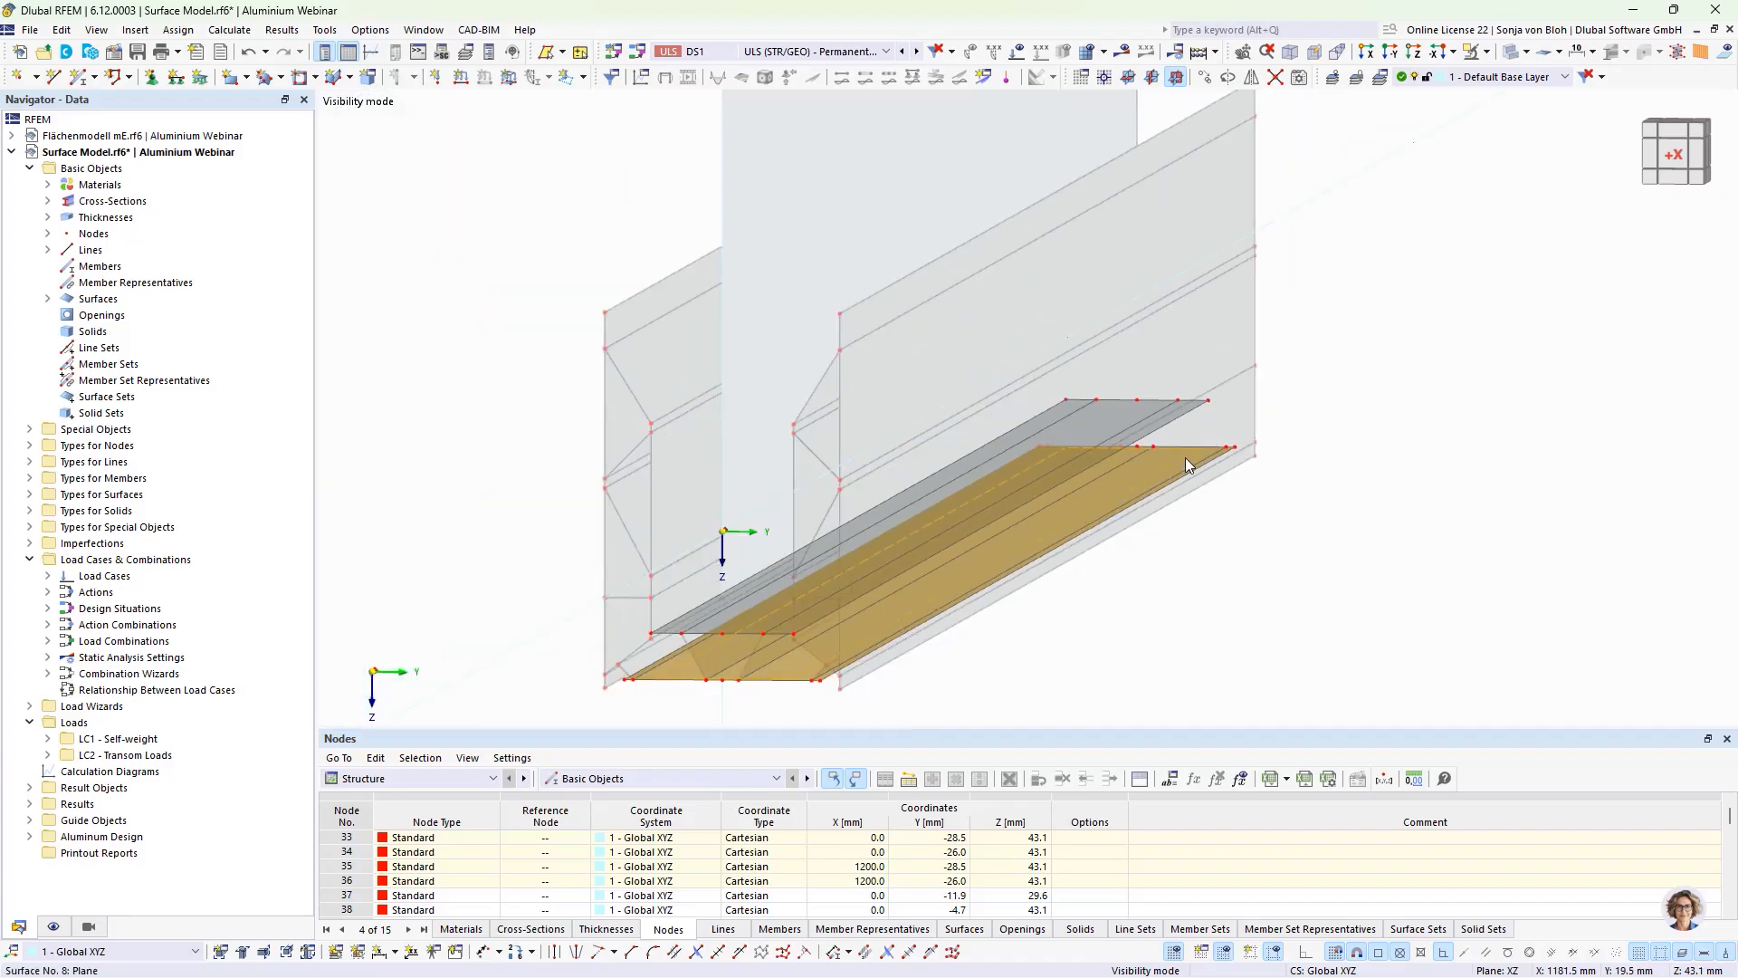
pyautogui.moveTo(1100, 584); pyautogui.dragTo(1167, 502, button='middle')
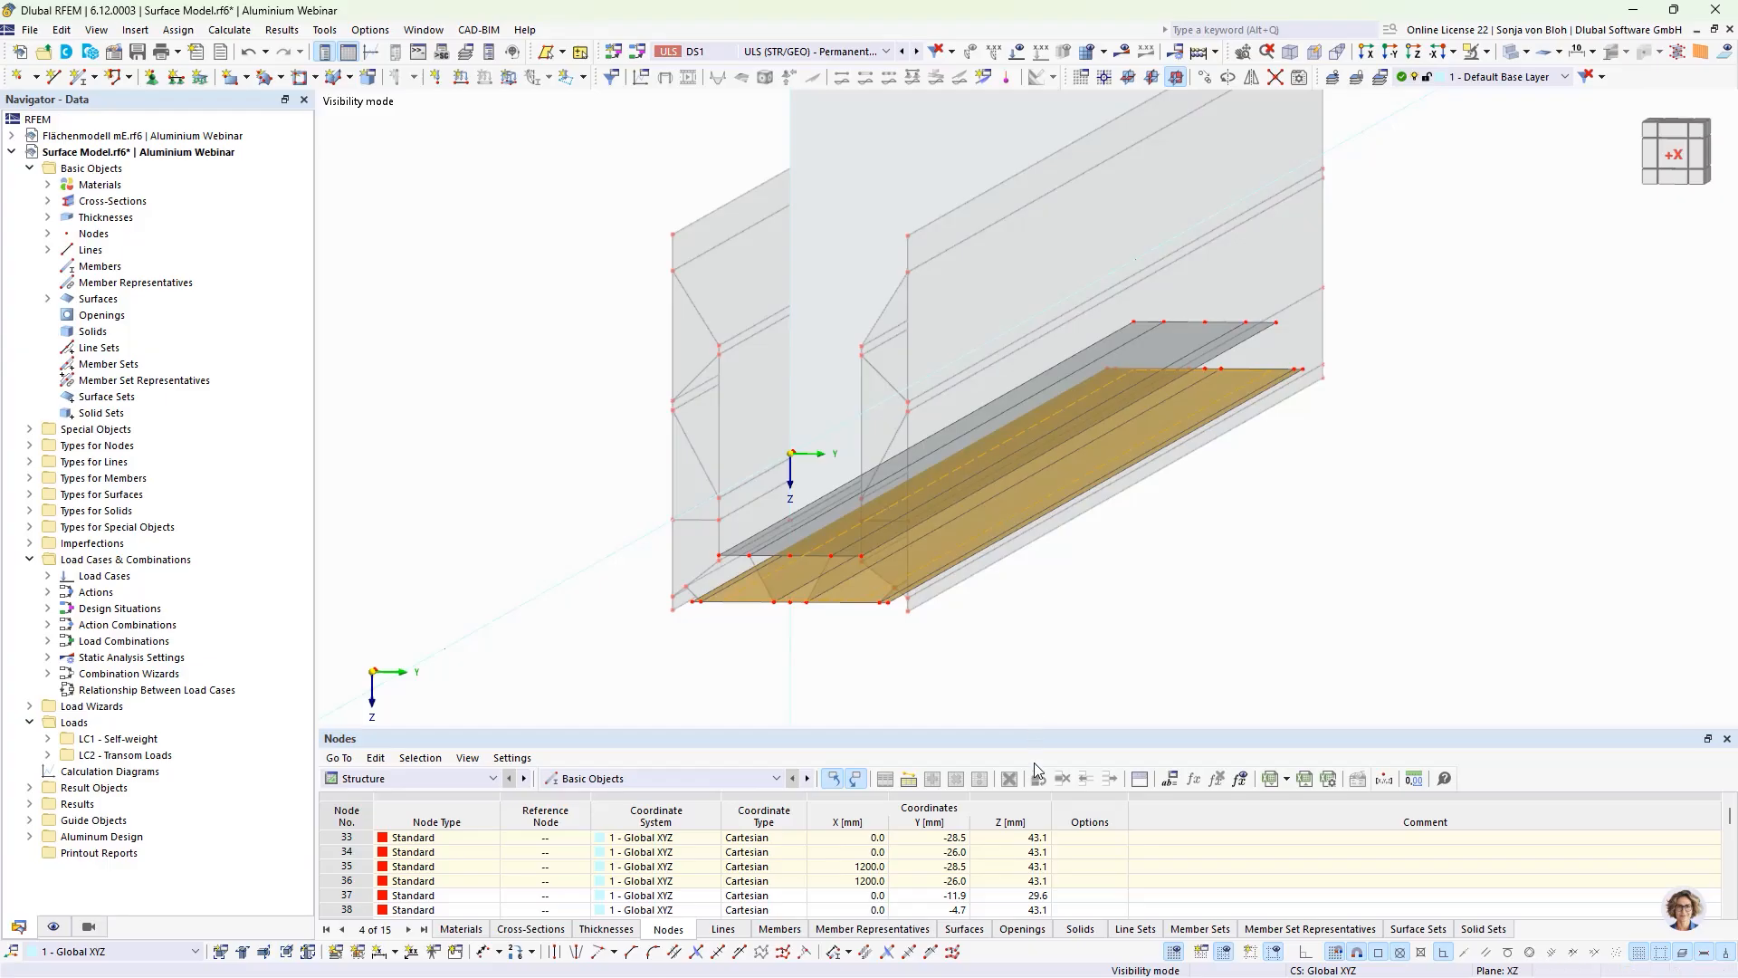
# Step: Copy the near-end midpoint nodes of the upper and lower plates 100 mm in the X direction
pyautogui.click(737, 636)
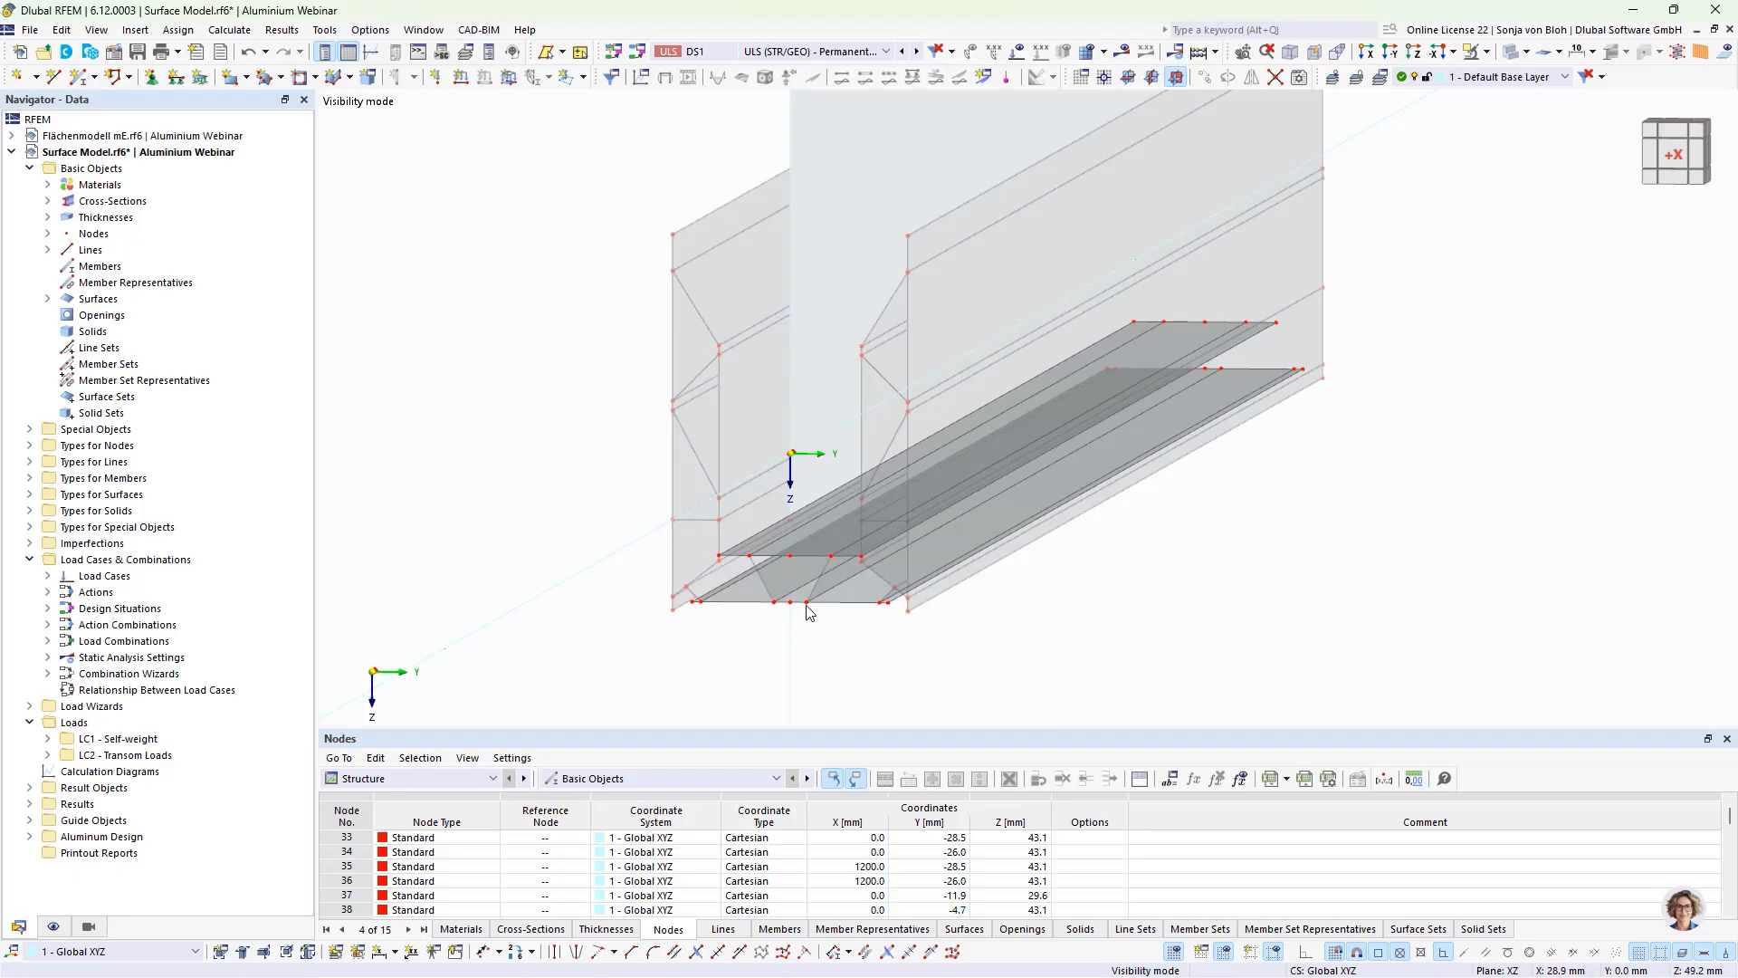
pyautogui.click(791, 556)
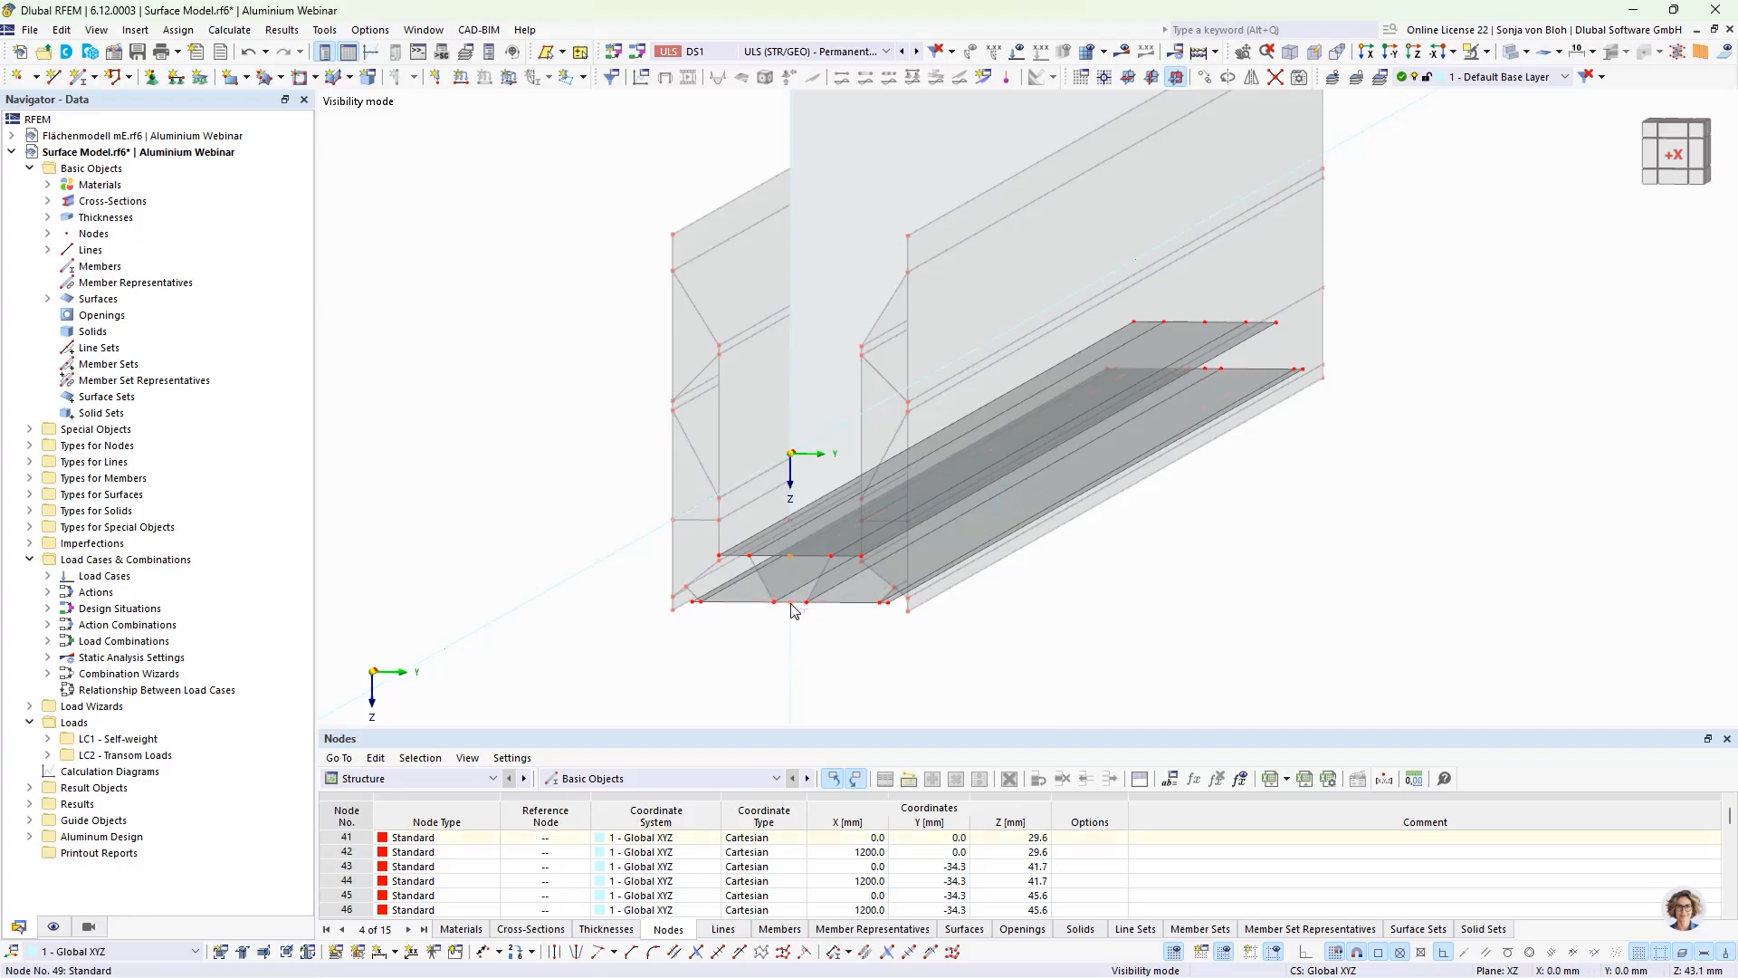
pyautogui.click(1204, 76)
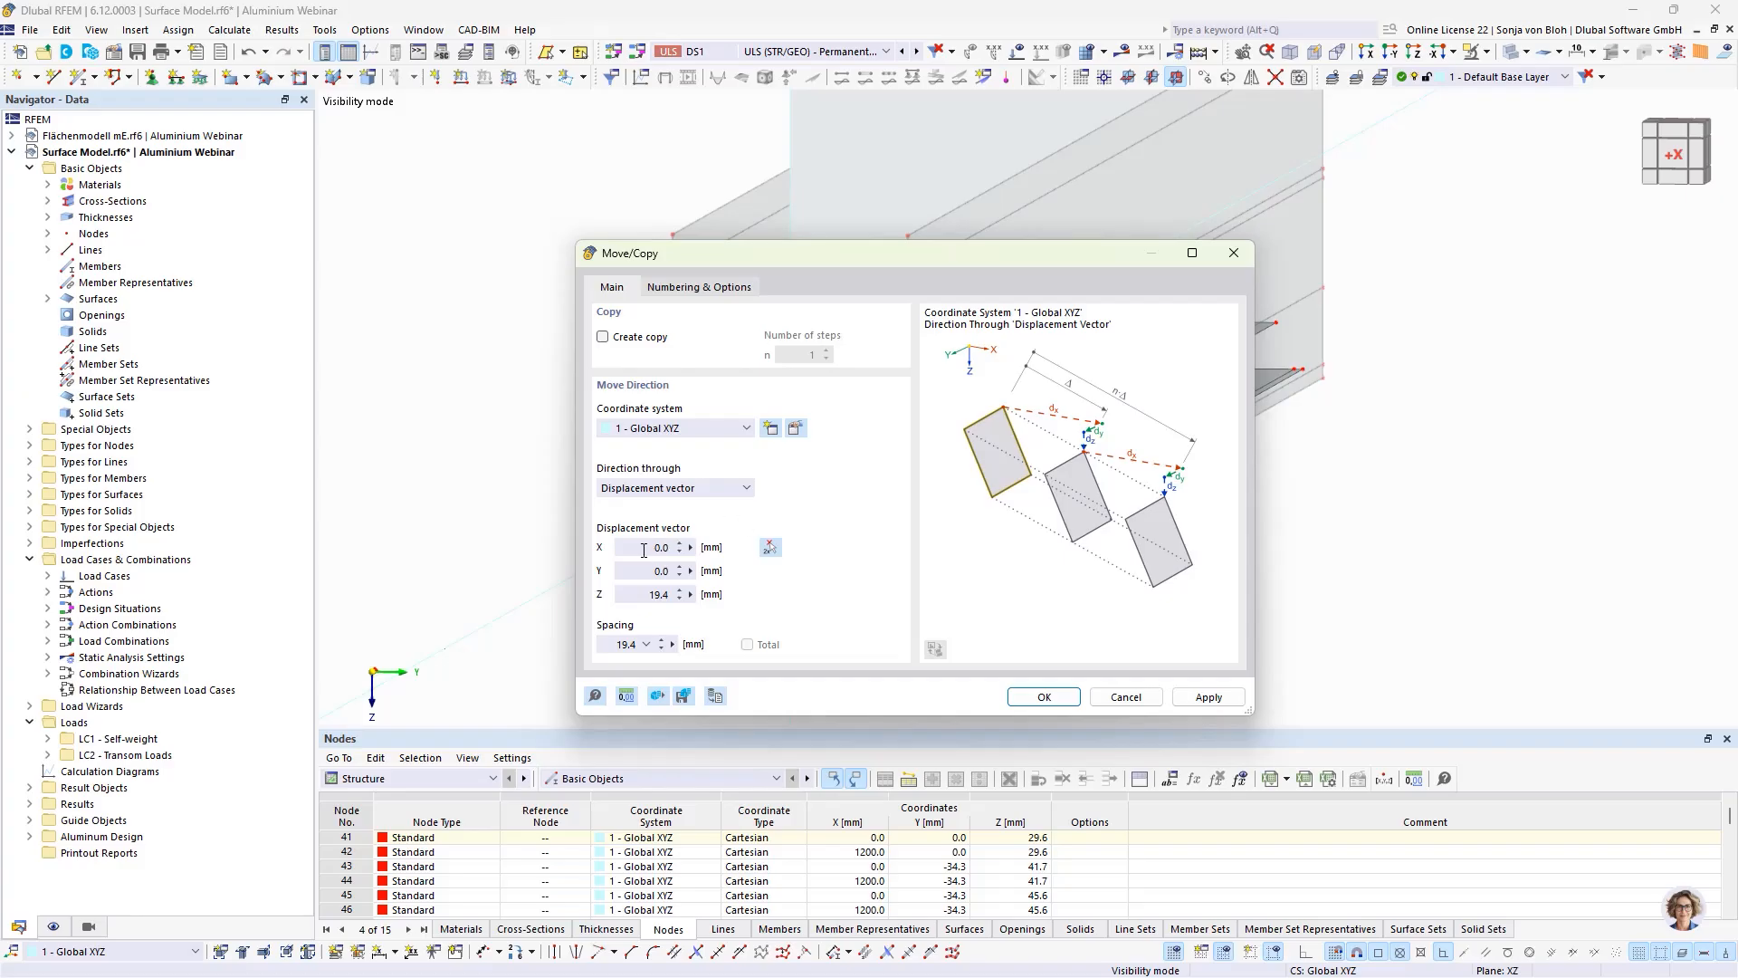
pyautogui.doubleClick(651, 596)
pyautogui.write('0')
pyautogui.doubleClick(642, 546)
pyautogui.write('10')
pyautogui.click(603, 337)
pyautogui.click(1041, 697)
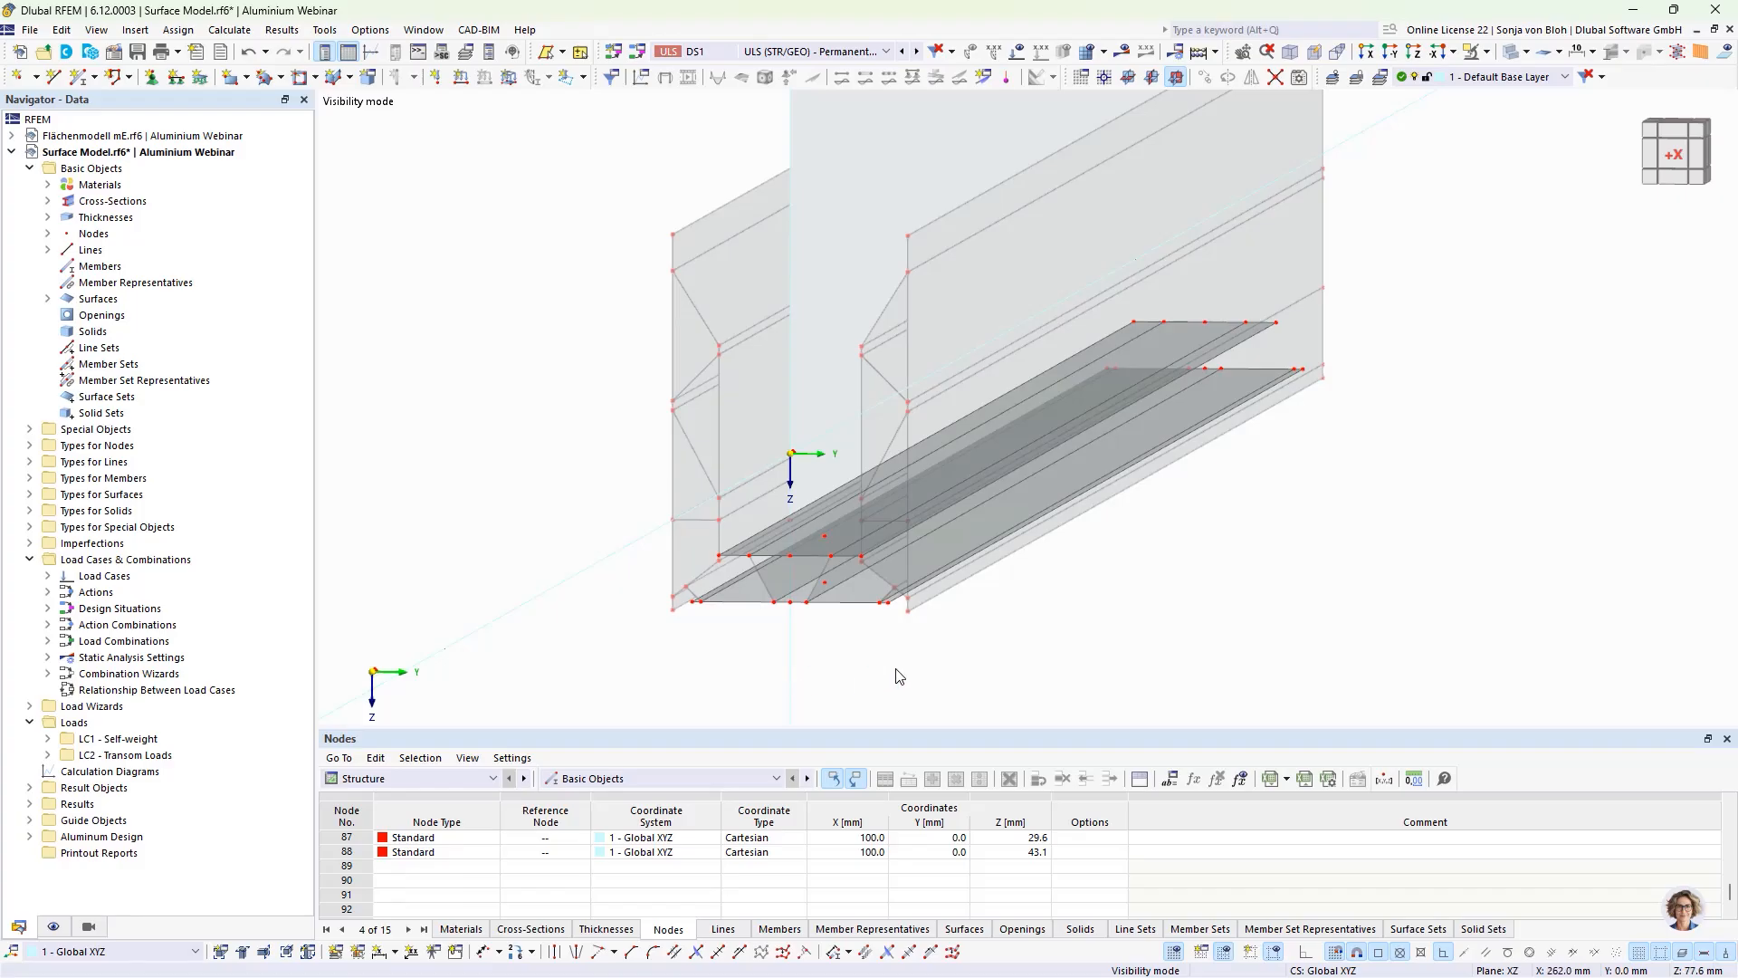
# Step: Create a circular opening with 7.5 mm radius in the lower plate, in the XY plane, centred on its copied node
pyautogui.click(1129, 78)
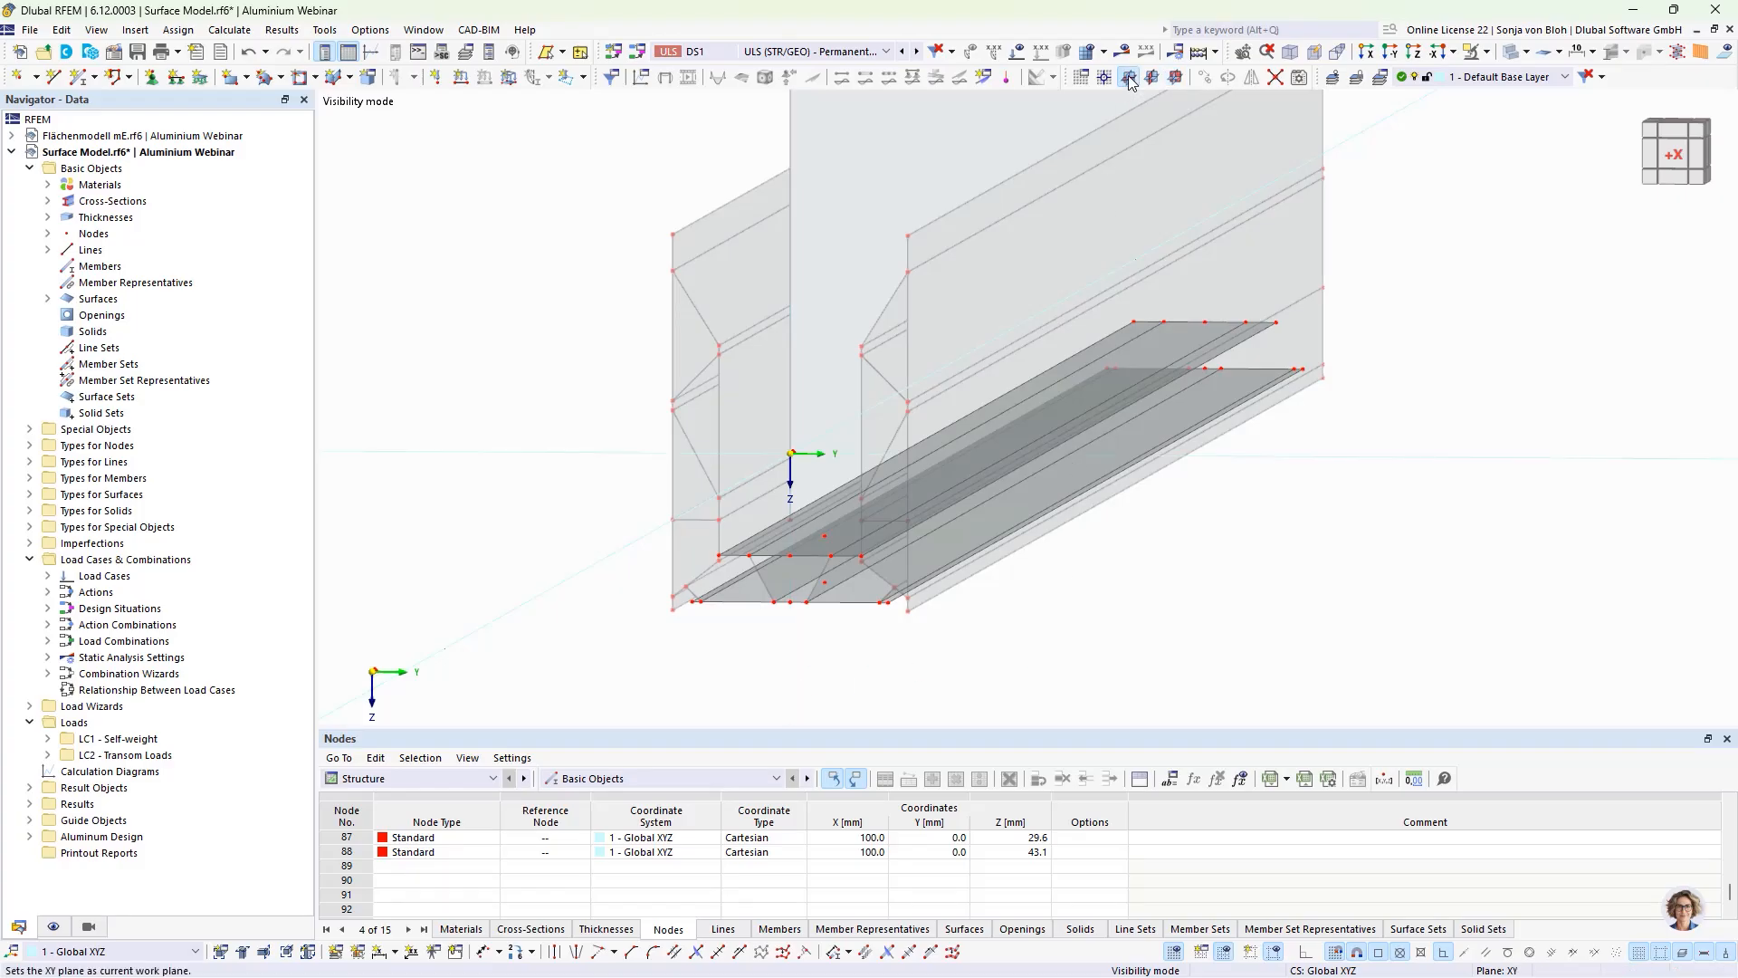
pyautogui.click(316, 79)
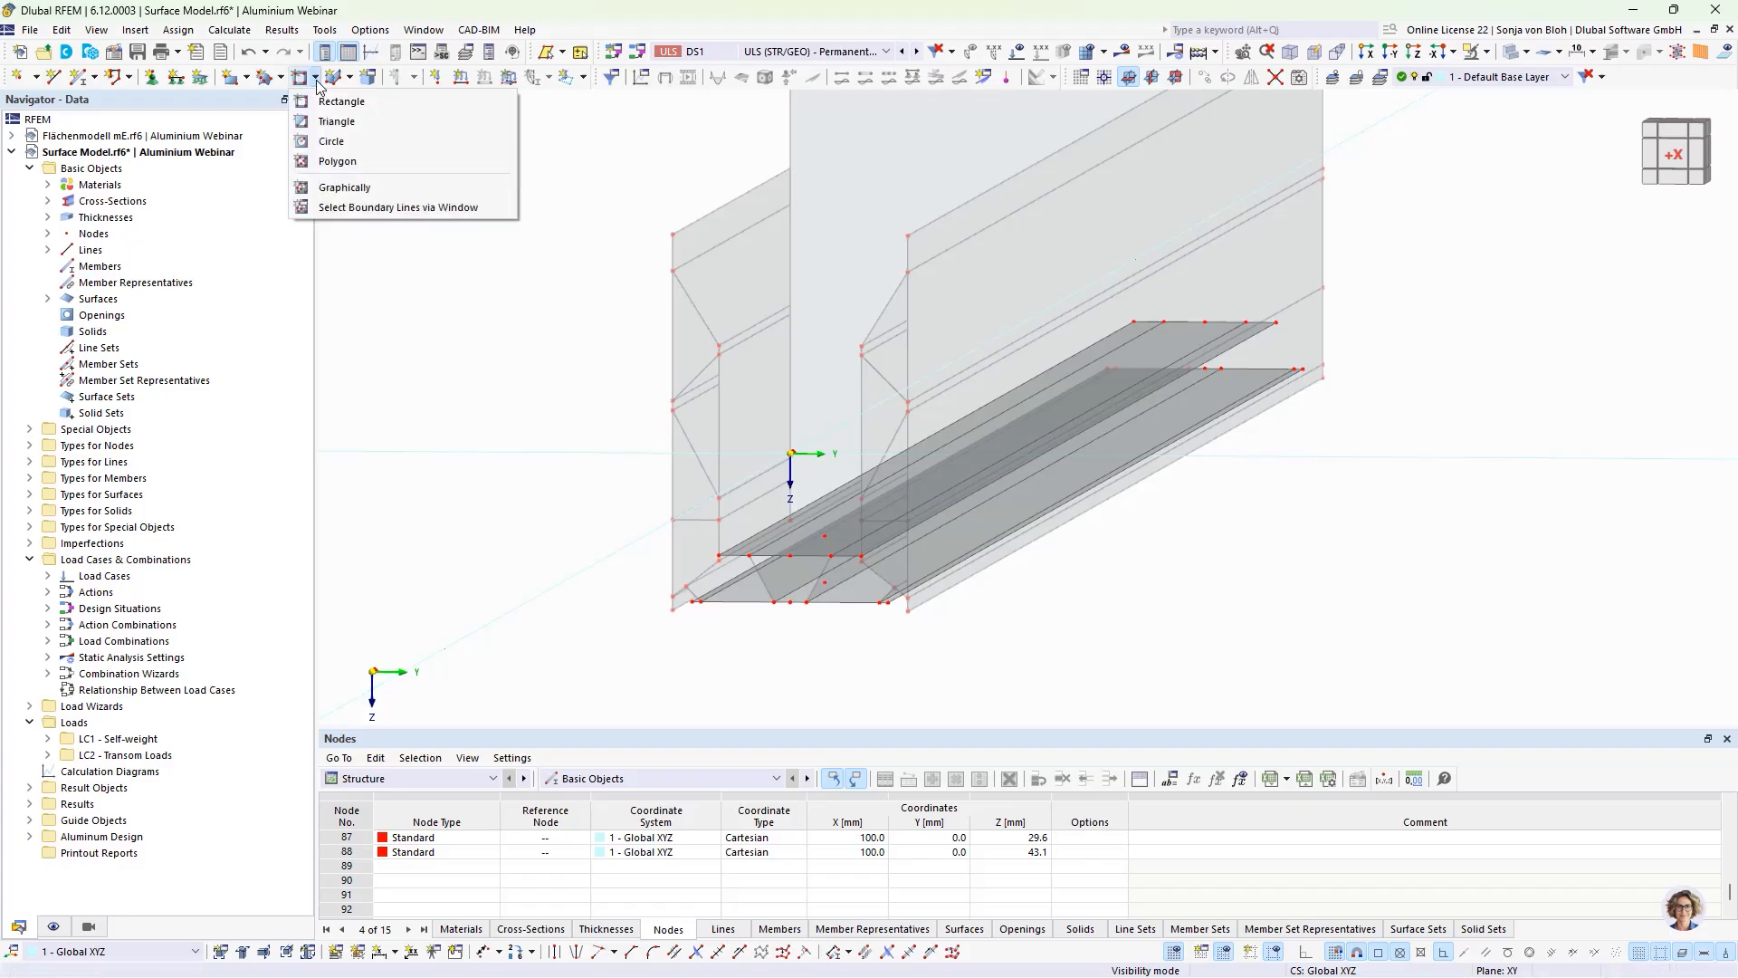
pyautogui.click(318, 142)
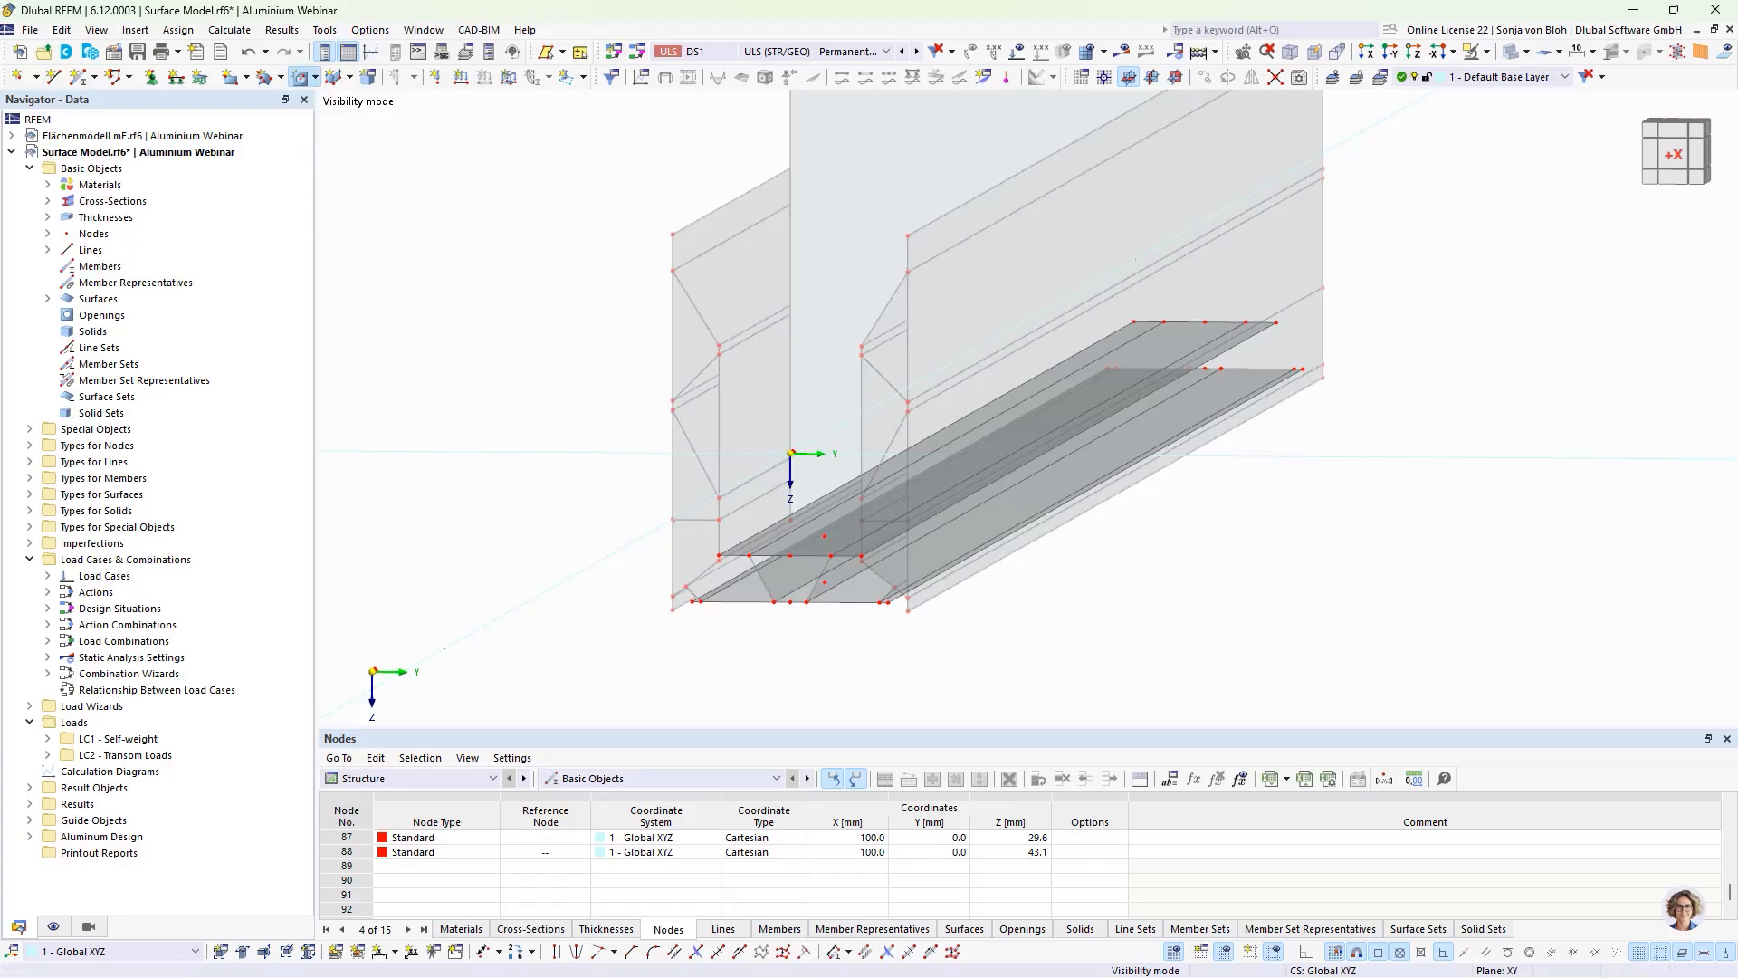
pyautogui.scroll(2, 837, 666)
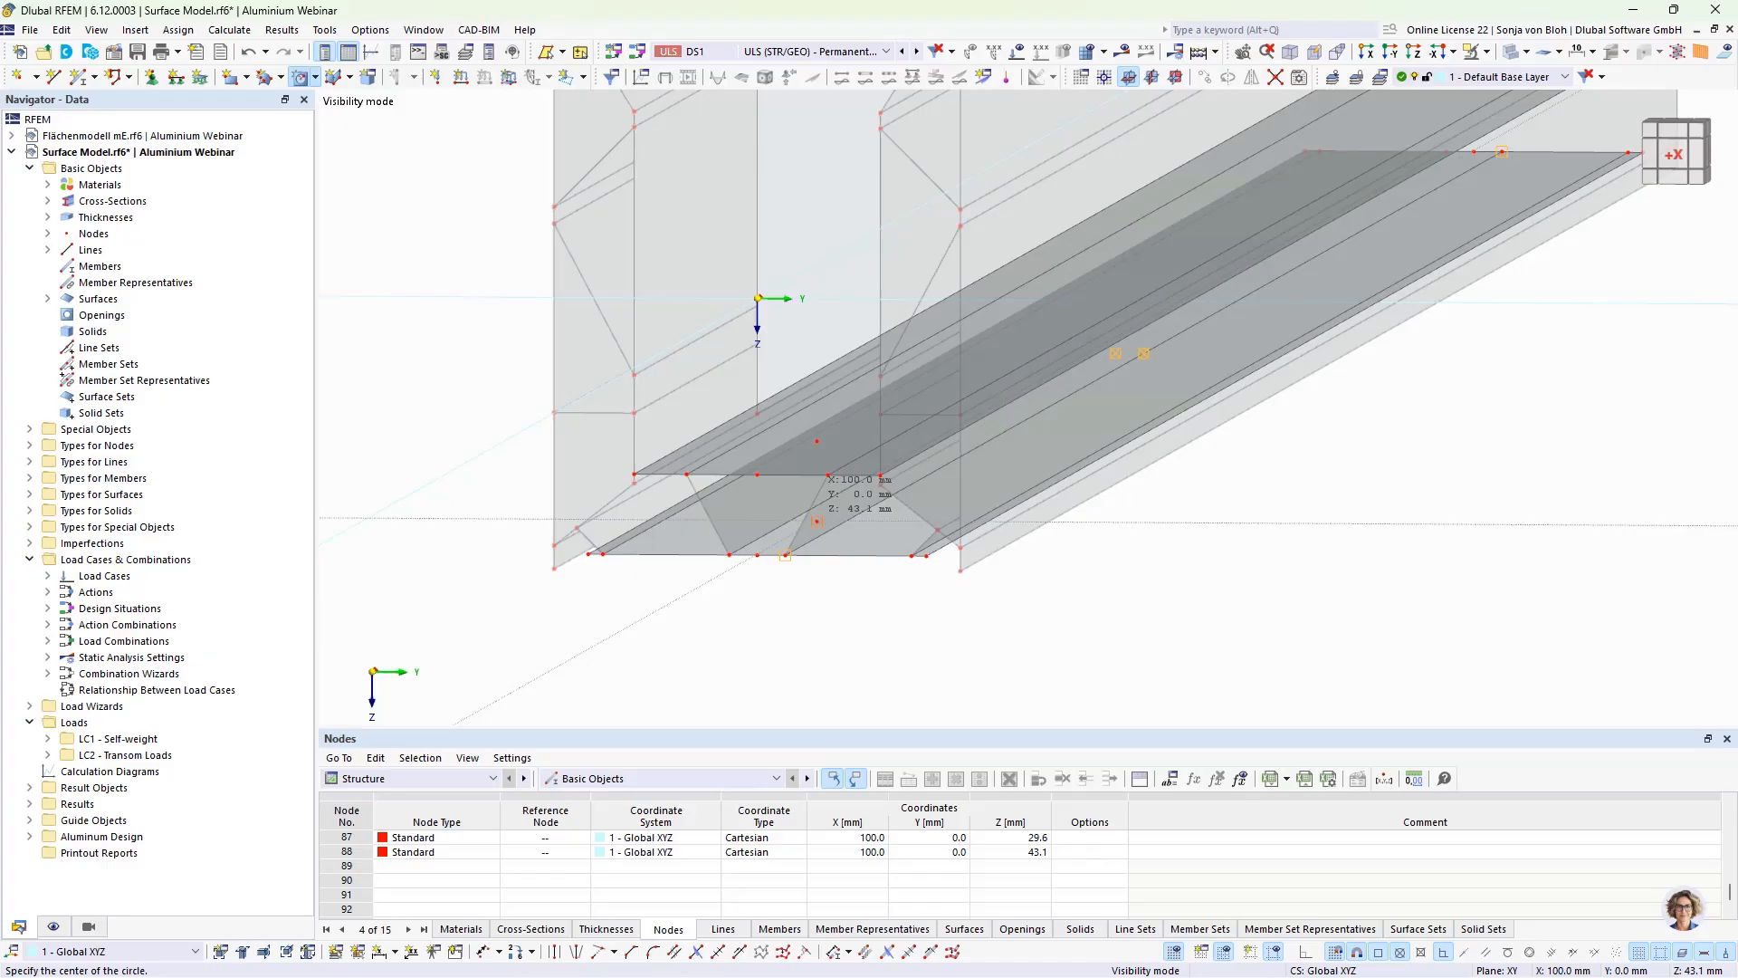
pyautogui.click(816, 521)
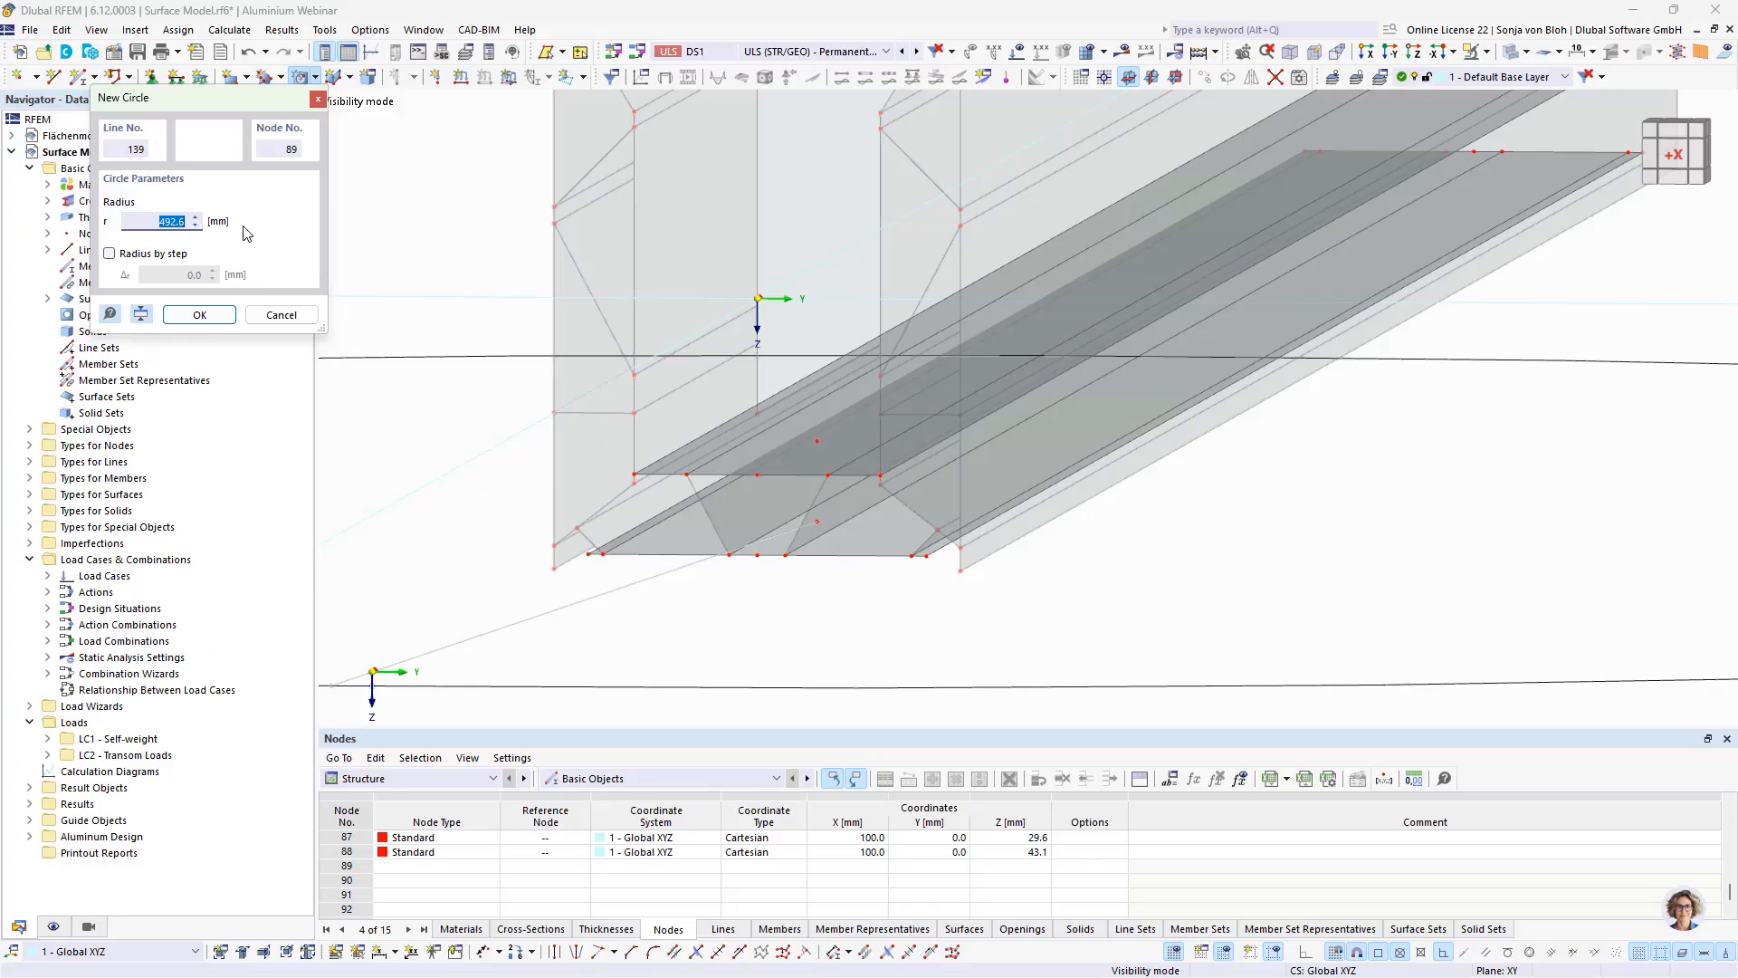
pyautogui.moveTo(267, 109); pyautogui.dragTo(492, 105)
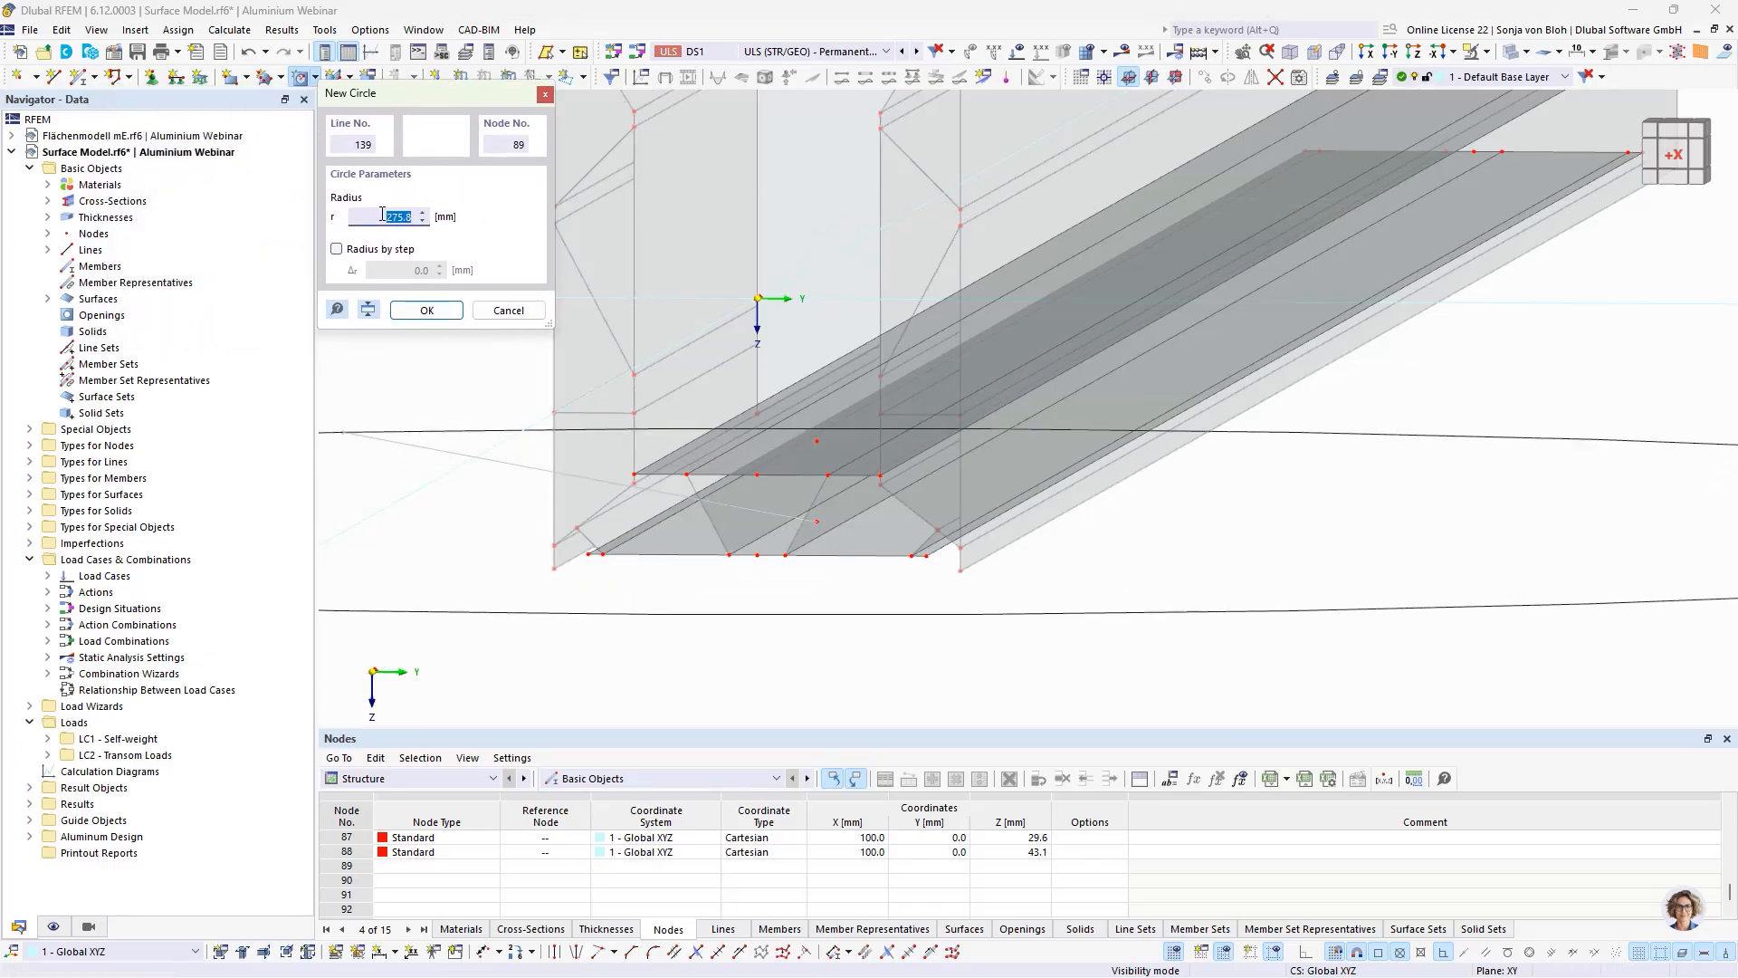
pyautogui.write('7,5')
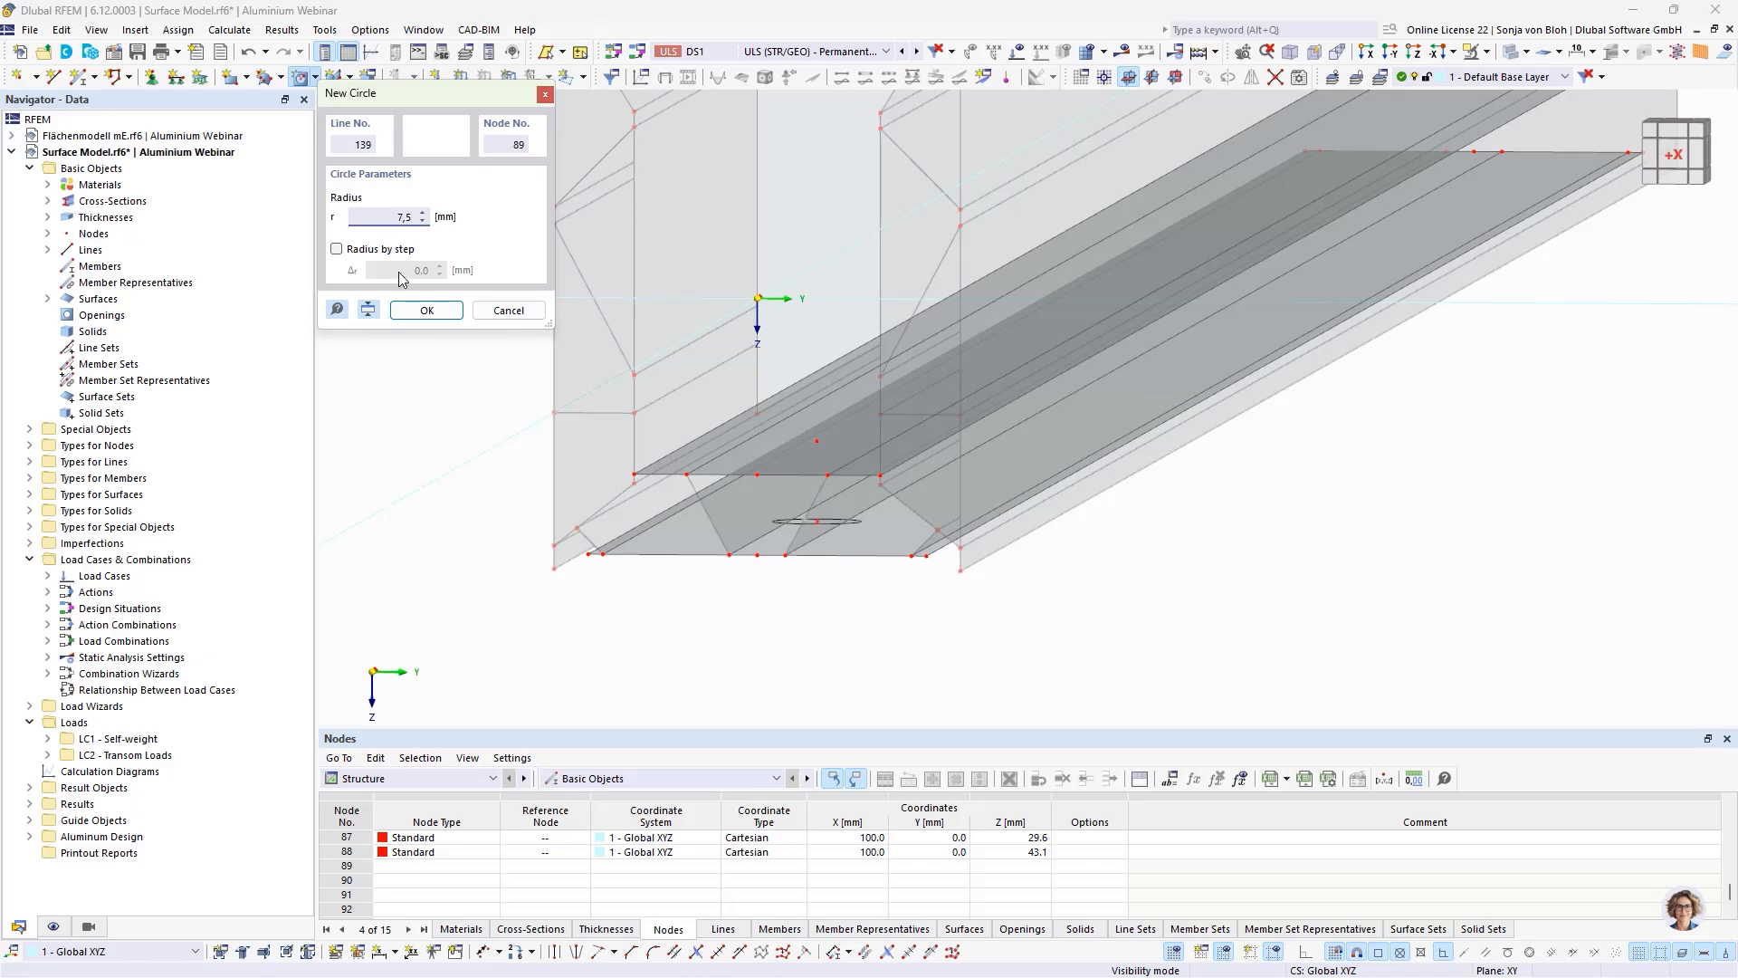
pyautogui.click(410, 311)
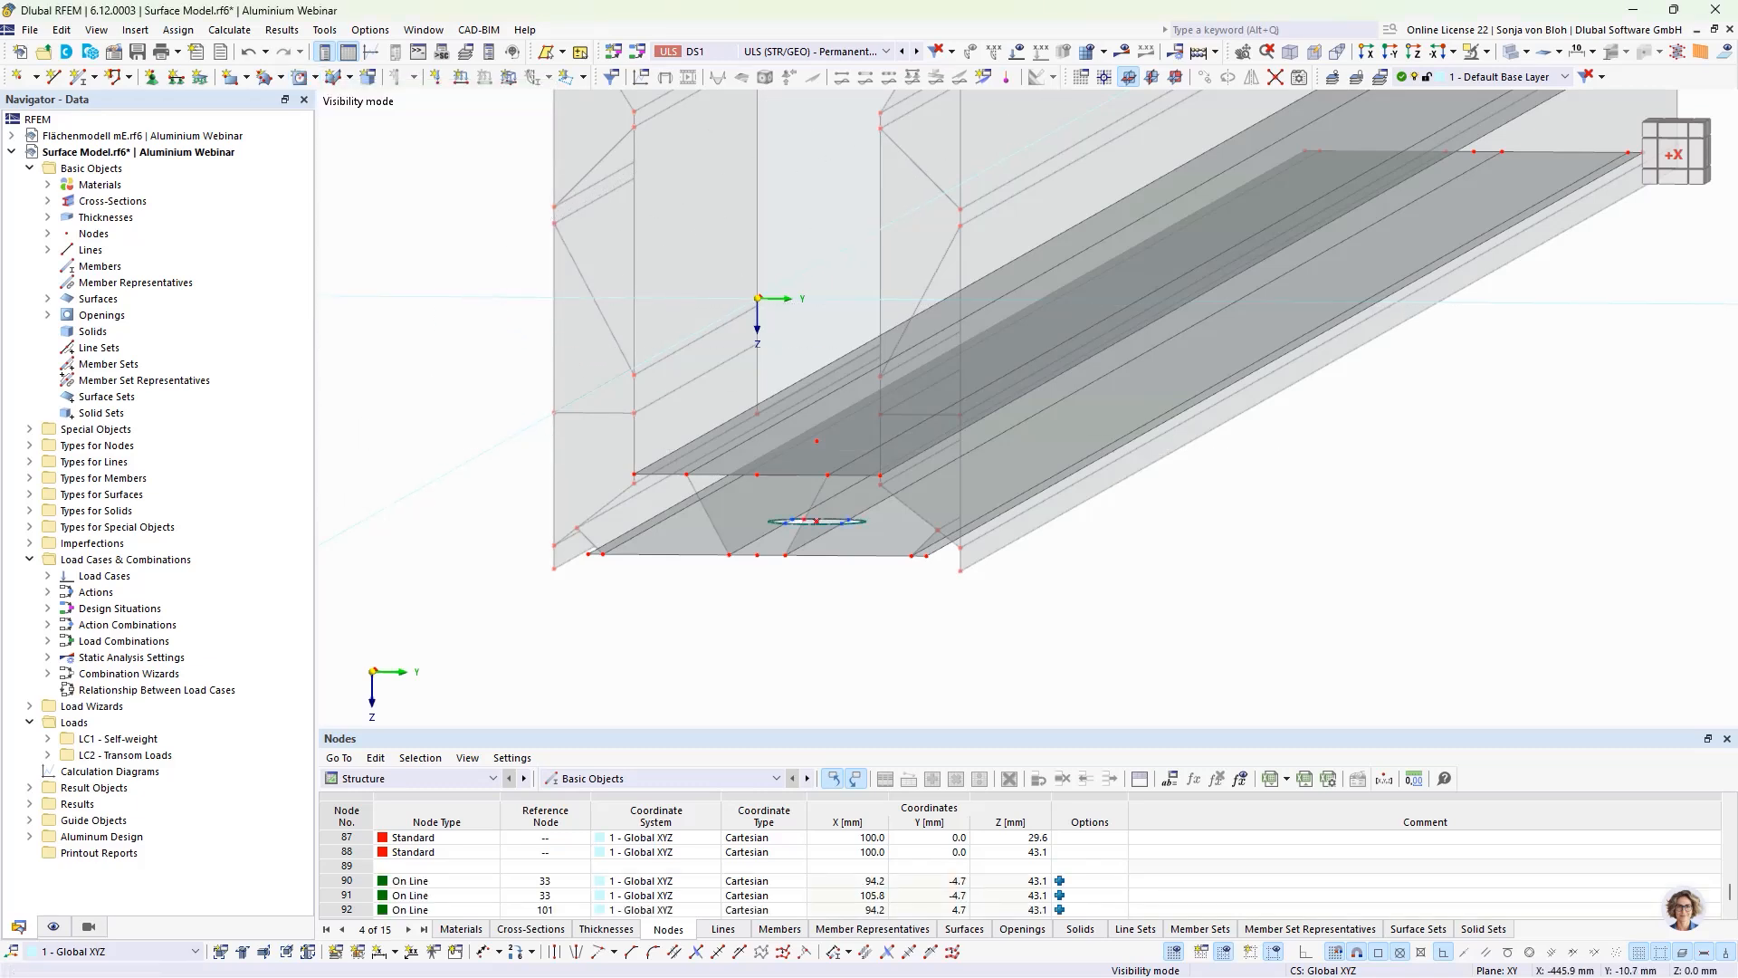
# Step: Create a circular opening with 14 mm radius in the upper plate, centred on its copied node
pyautogui.click(816, 441)
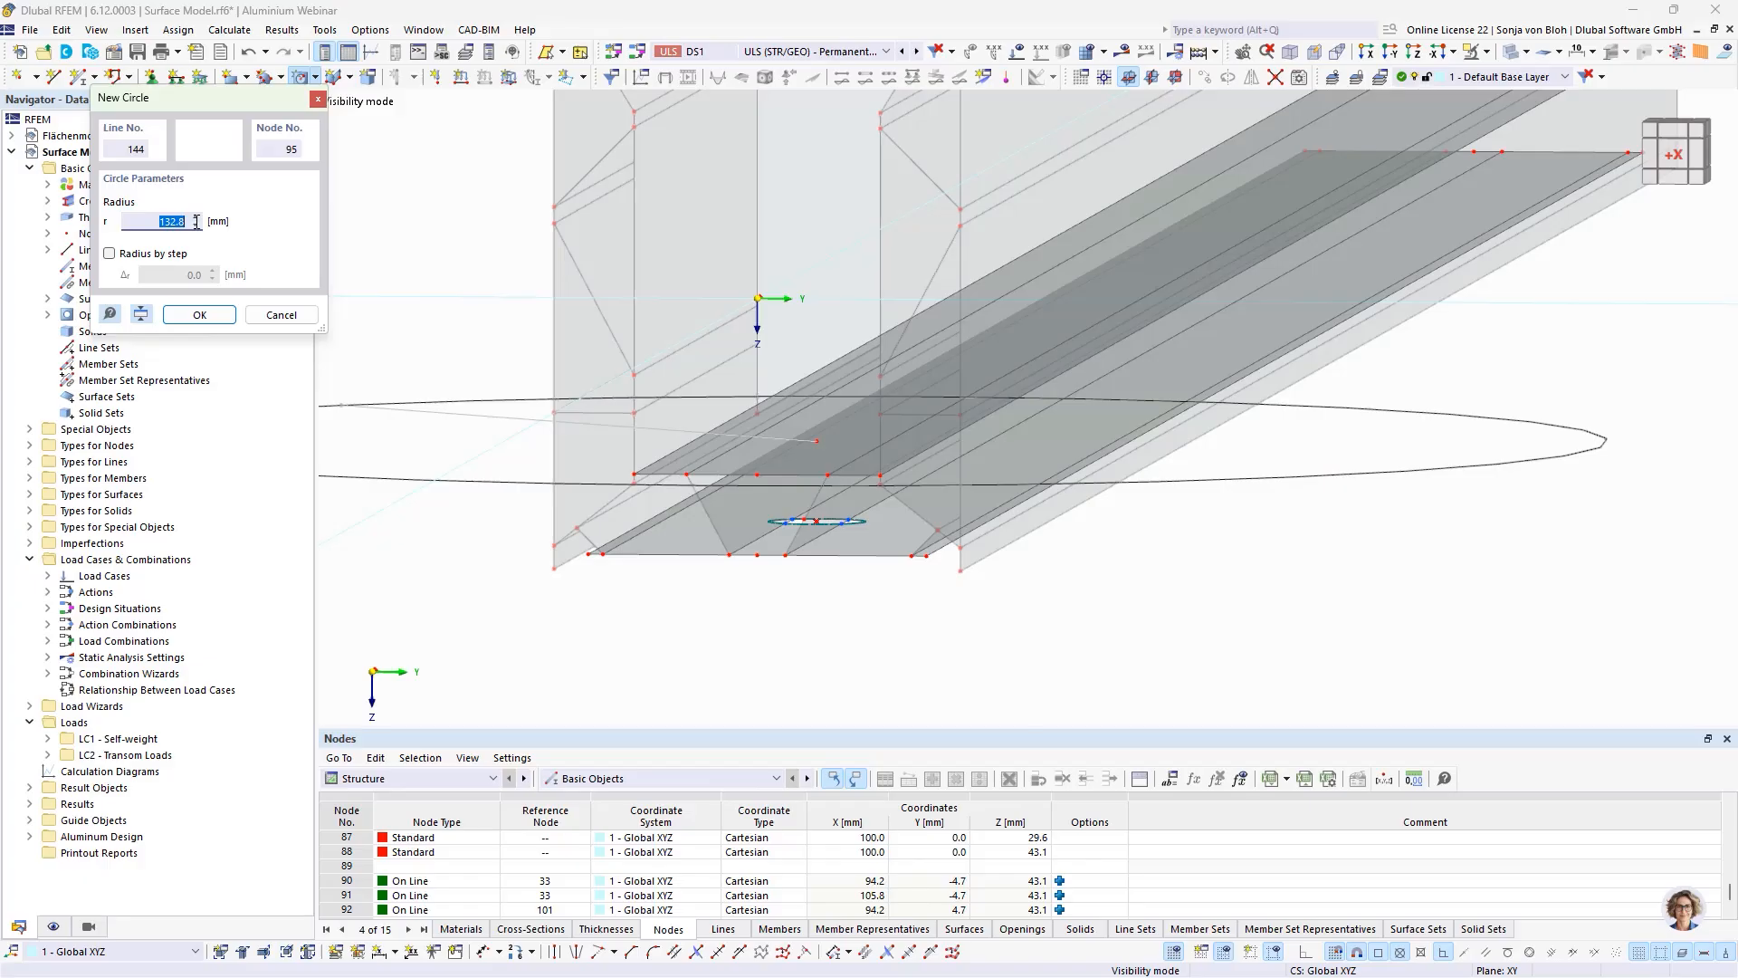
pyautogui.write('14')
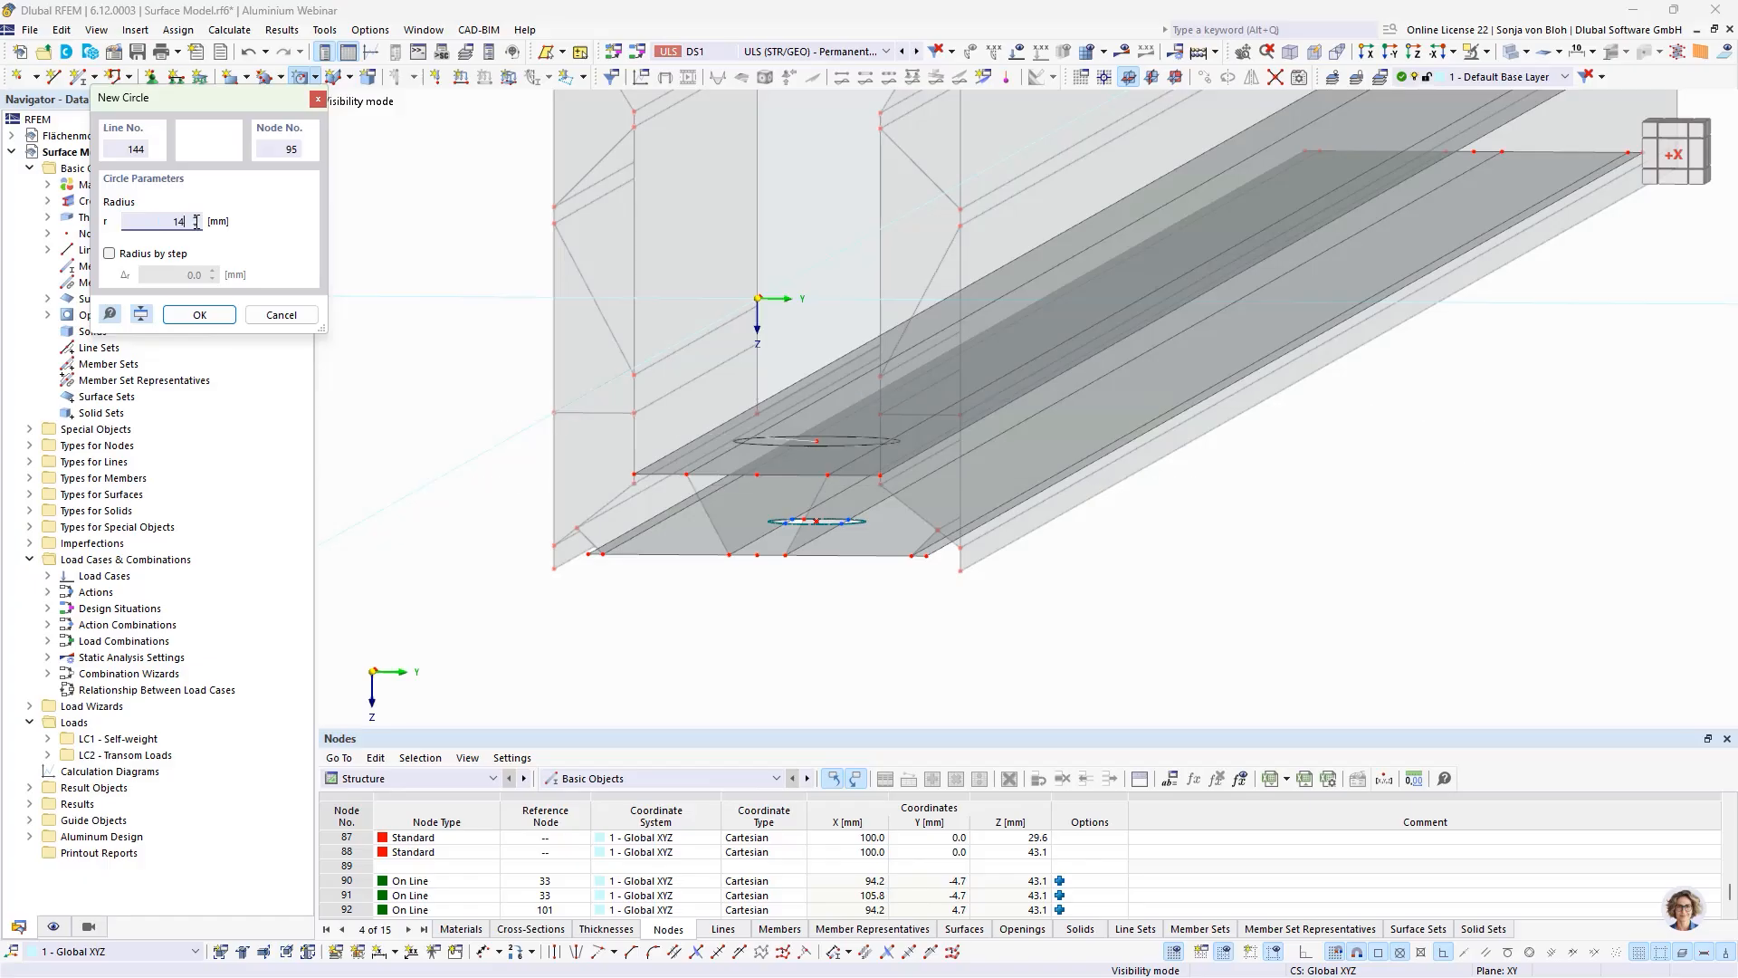
pyautogui.click(198, 315)
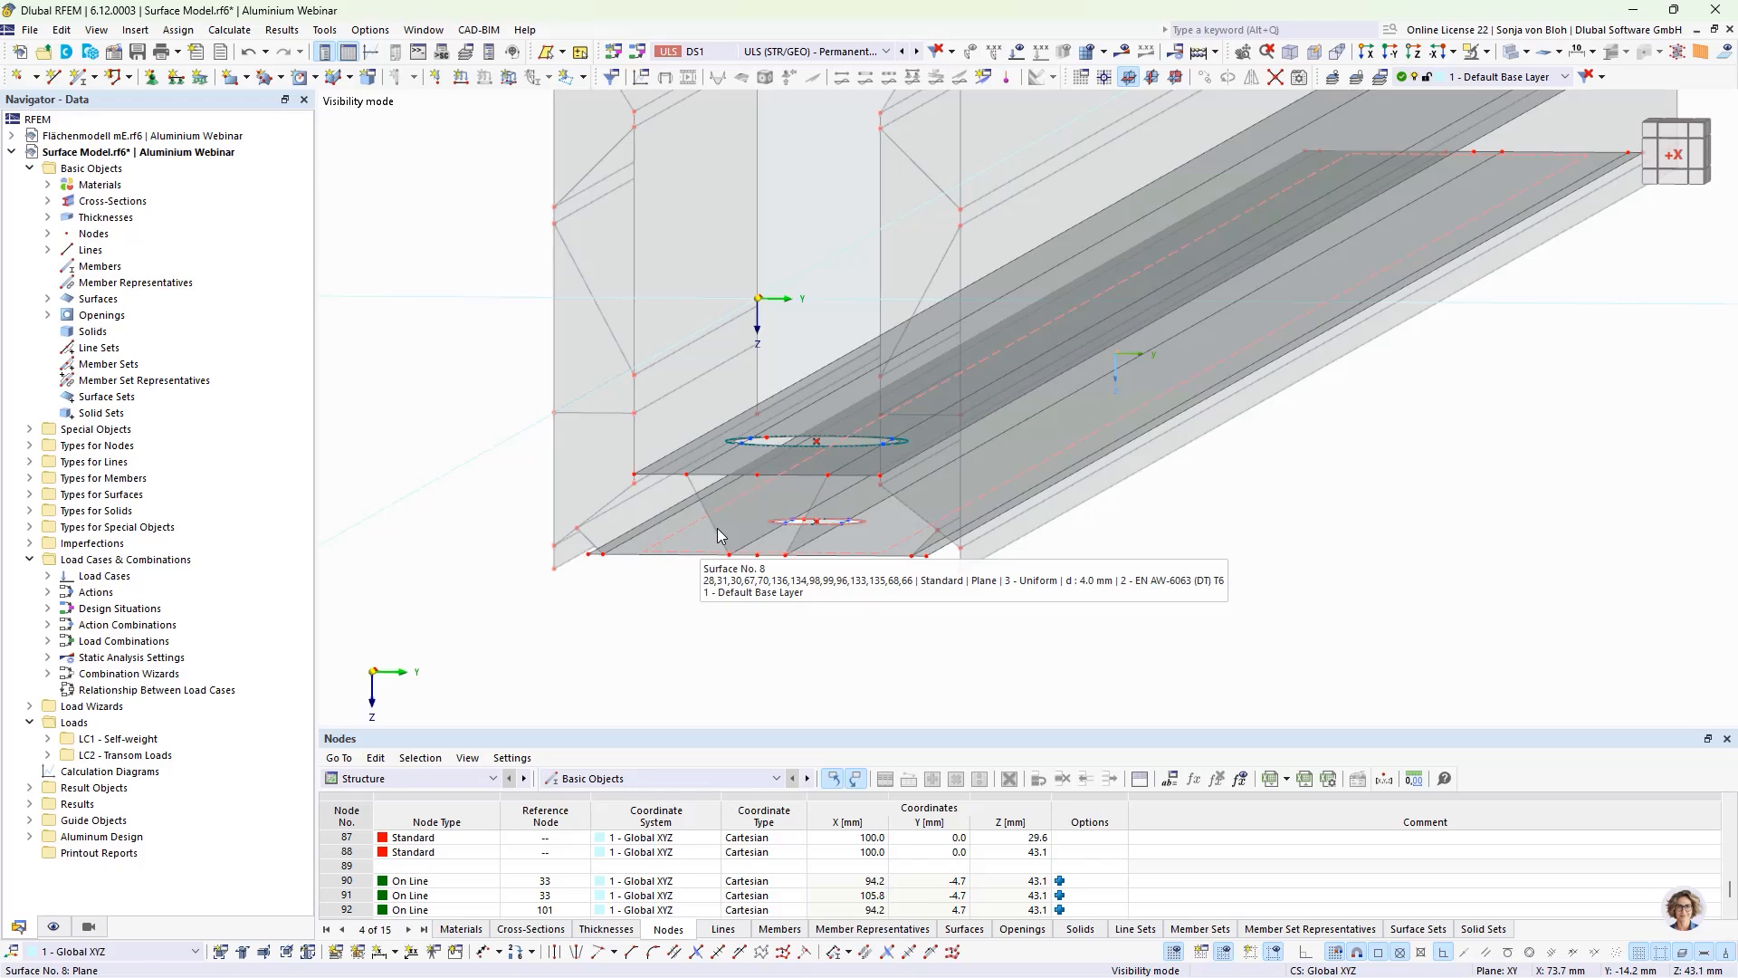
# Step: Draw a single line joining the near nodes on the negative-Y side of the upper and lower circular openings
pyautogui.scroll(4, 747, 472)
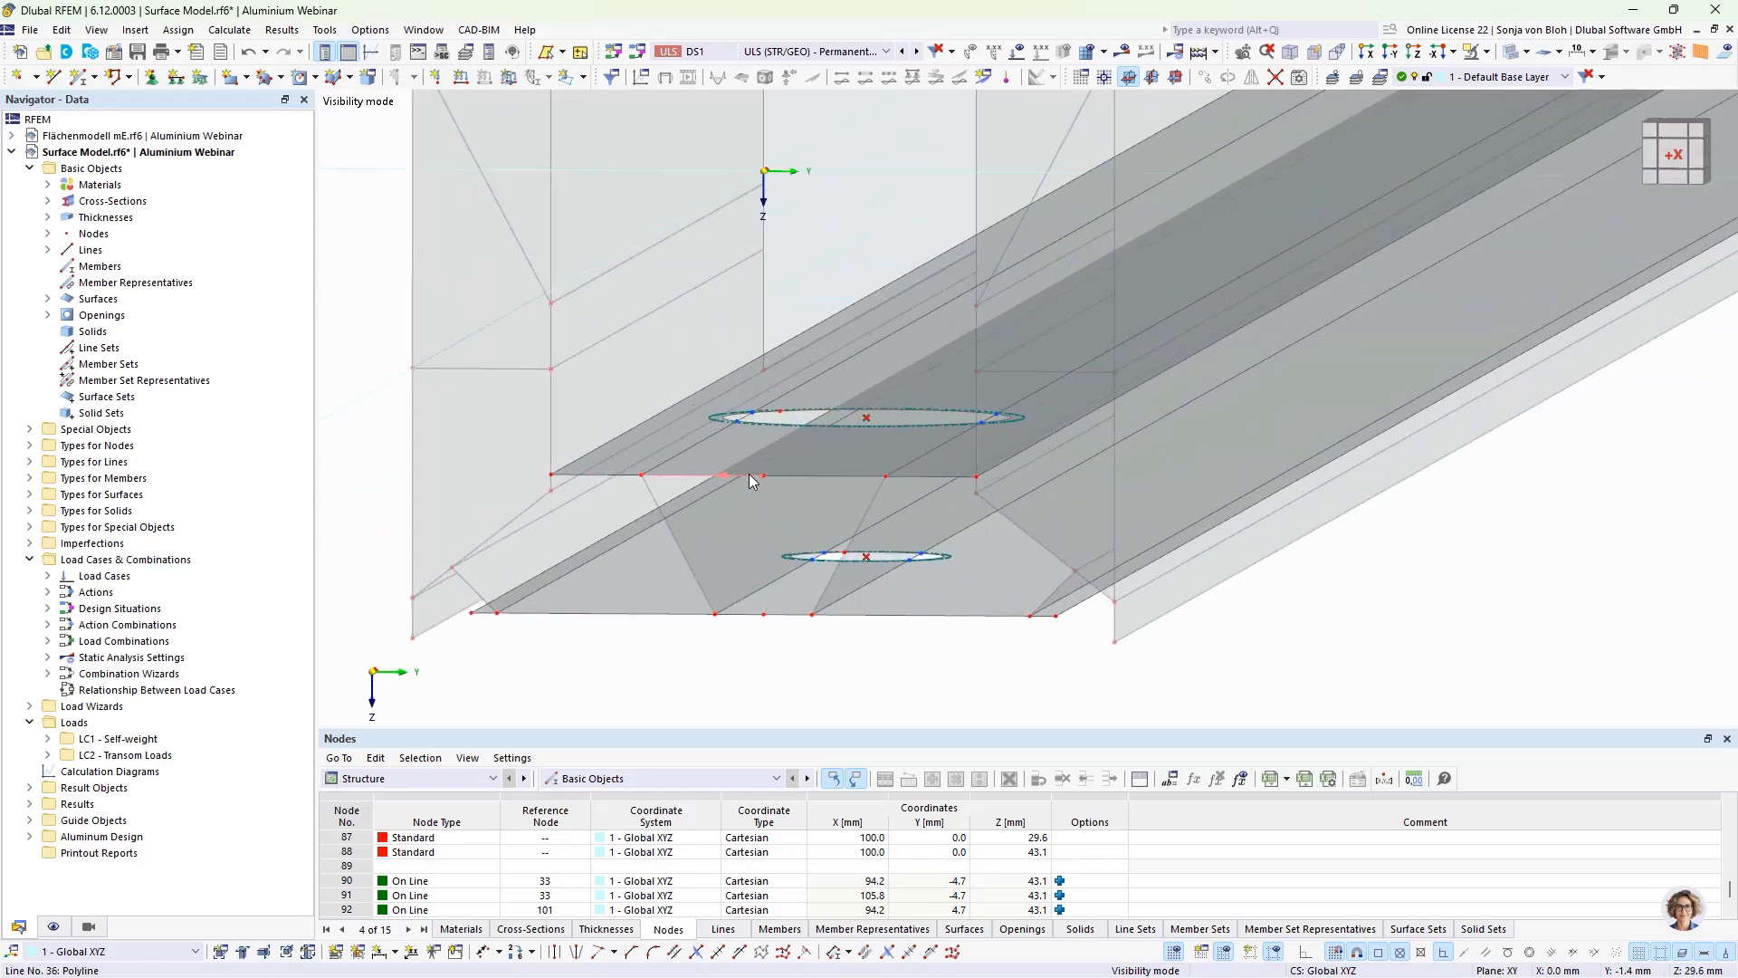
pyautogui.click(54, 76)
pyautogui.scroll(4, 670, 360)
pyautogui.scroll(1, 670, 361)
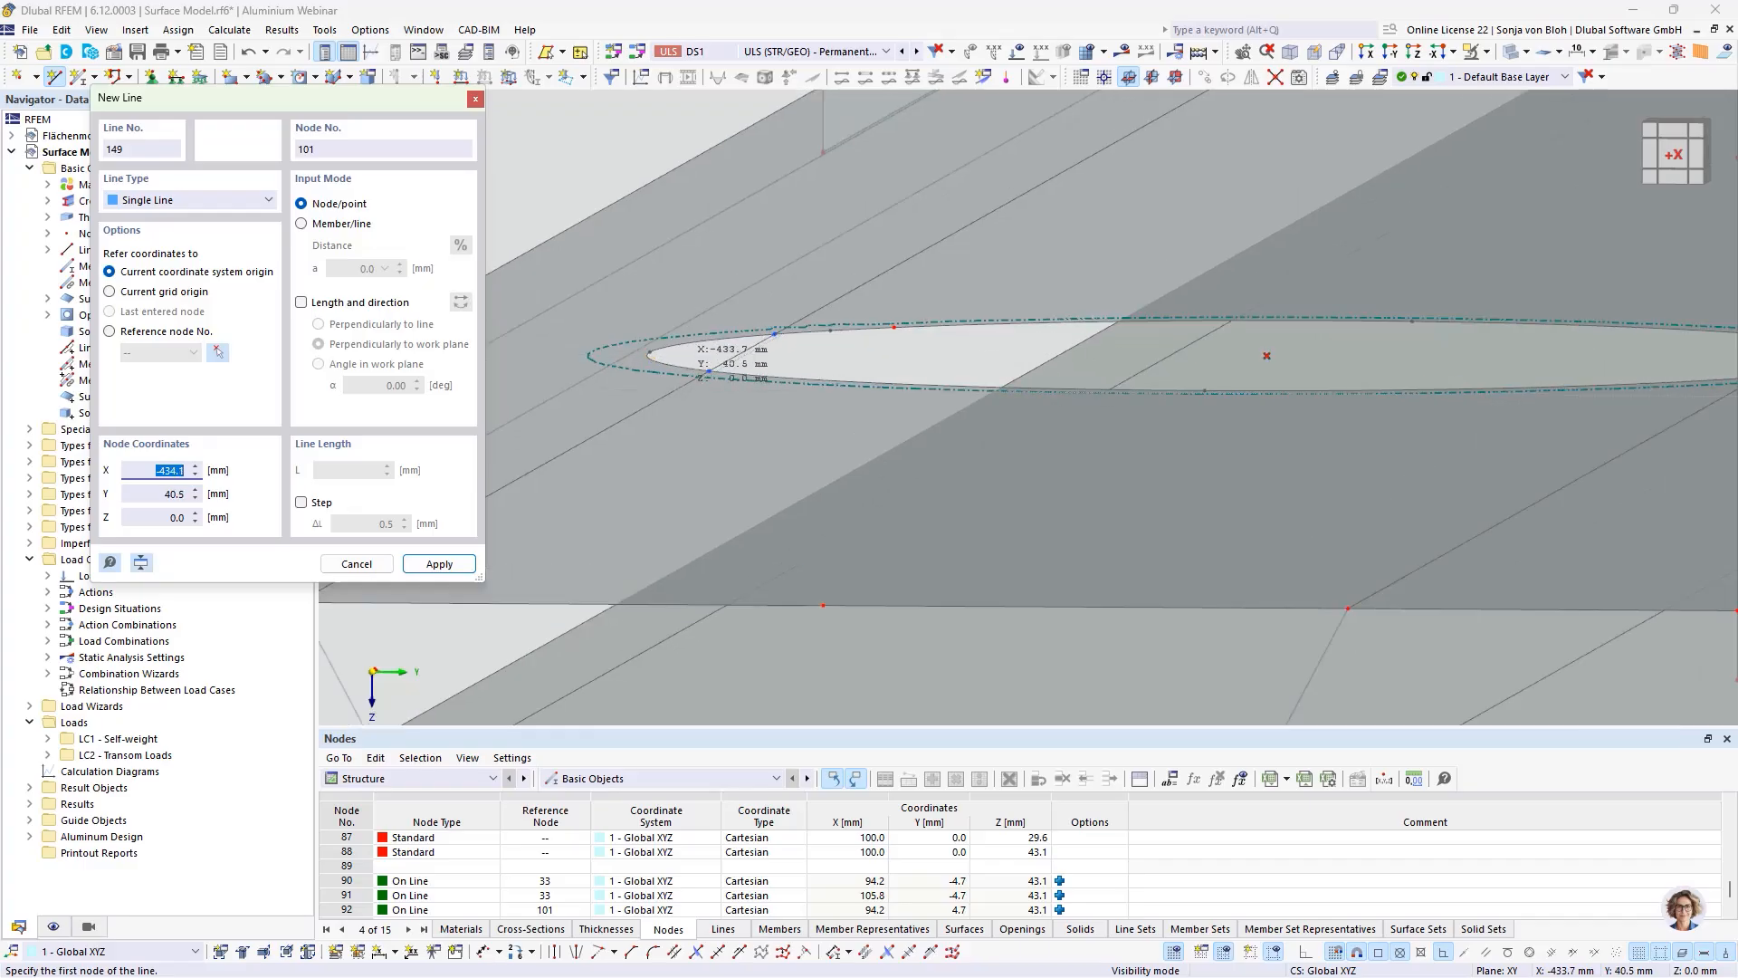
pyautogui.click(709, 375)
pyautogui.scroll(-3, 707, 463)
pyautogui.scroll(-2, 742, 543)
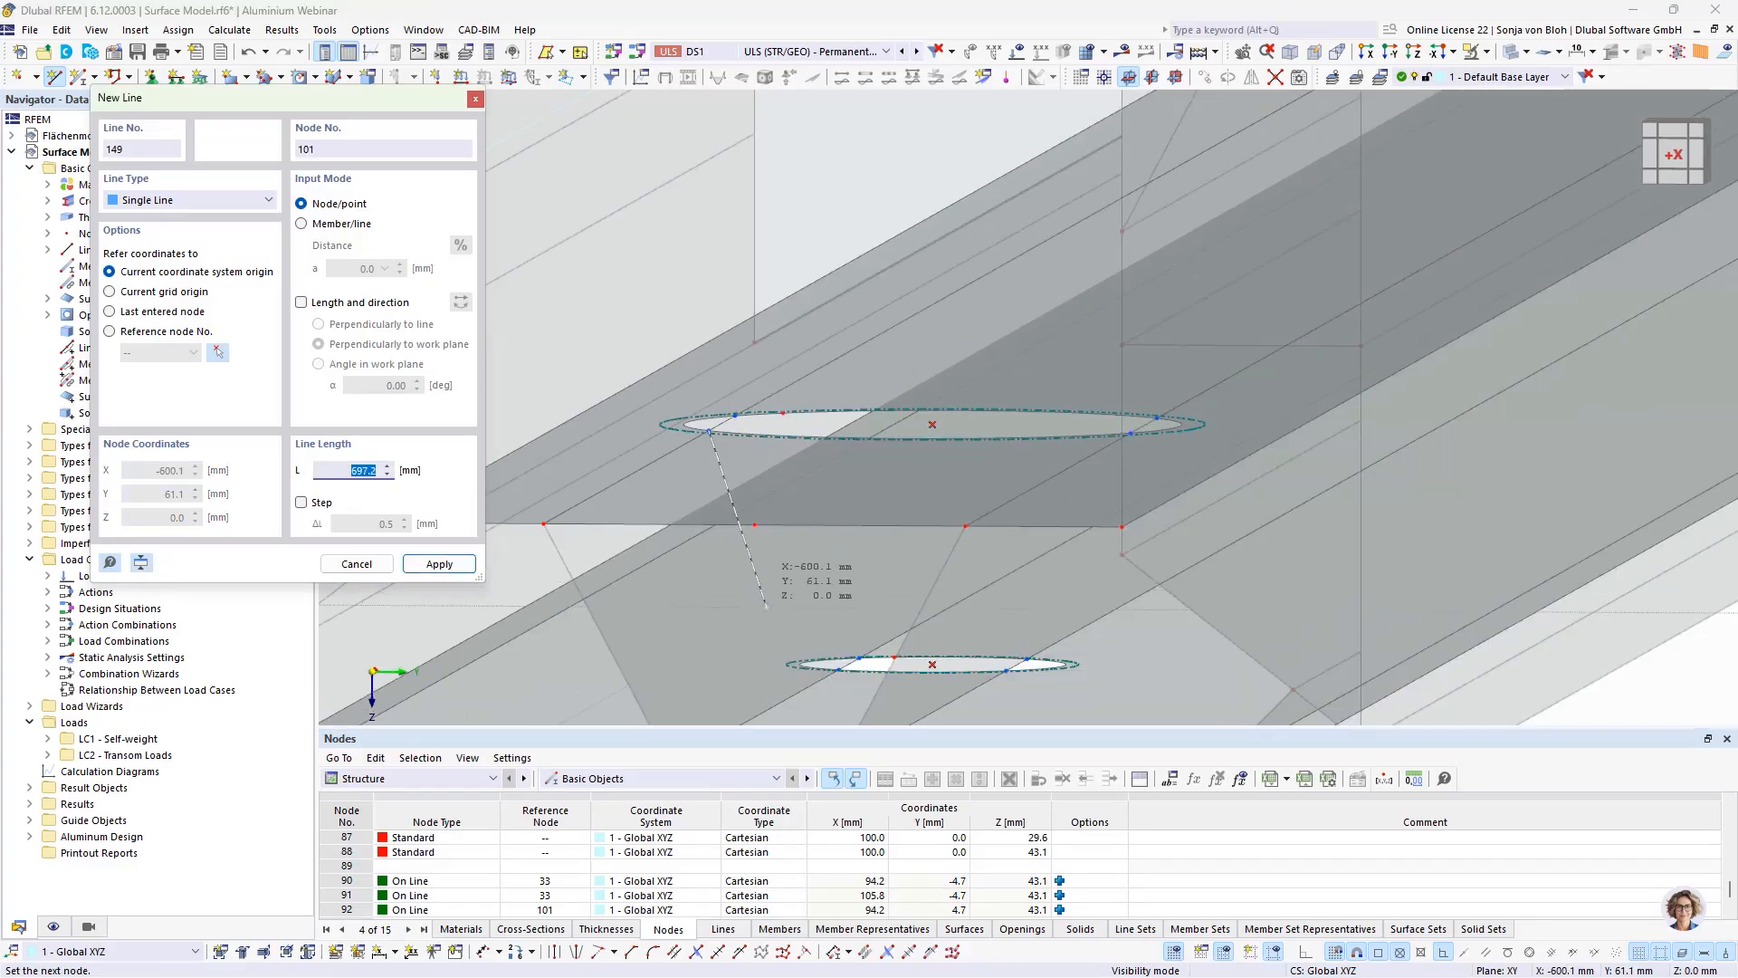
pyautogui.scroll(5, 815, 657)
pyautogui.click(843, 648)
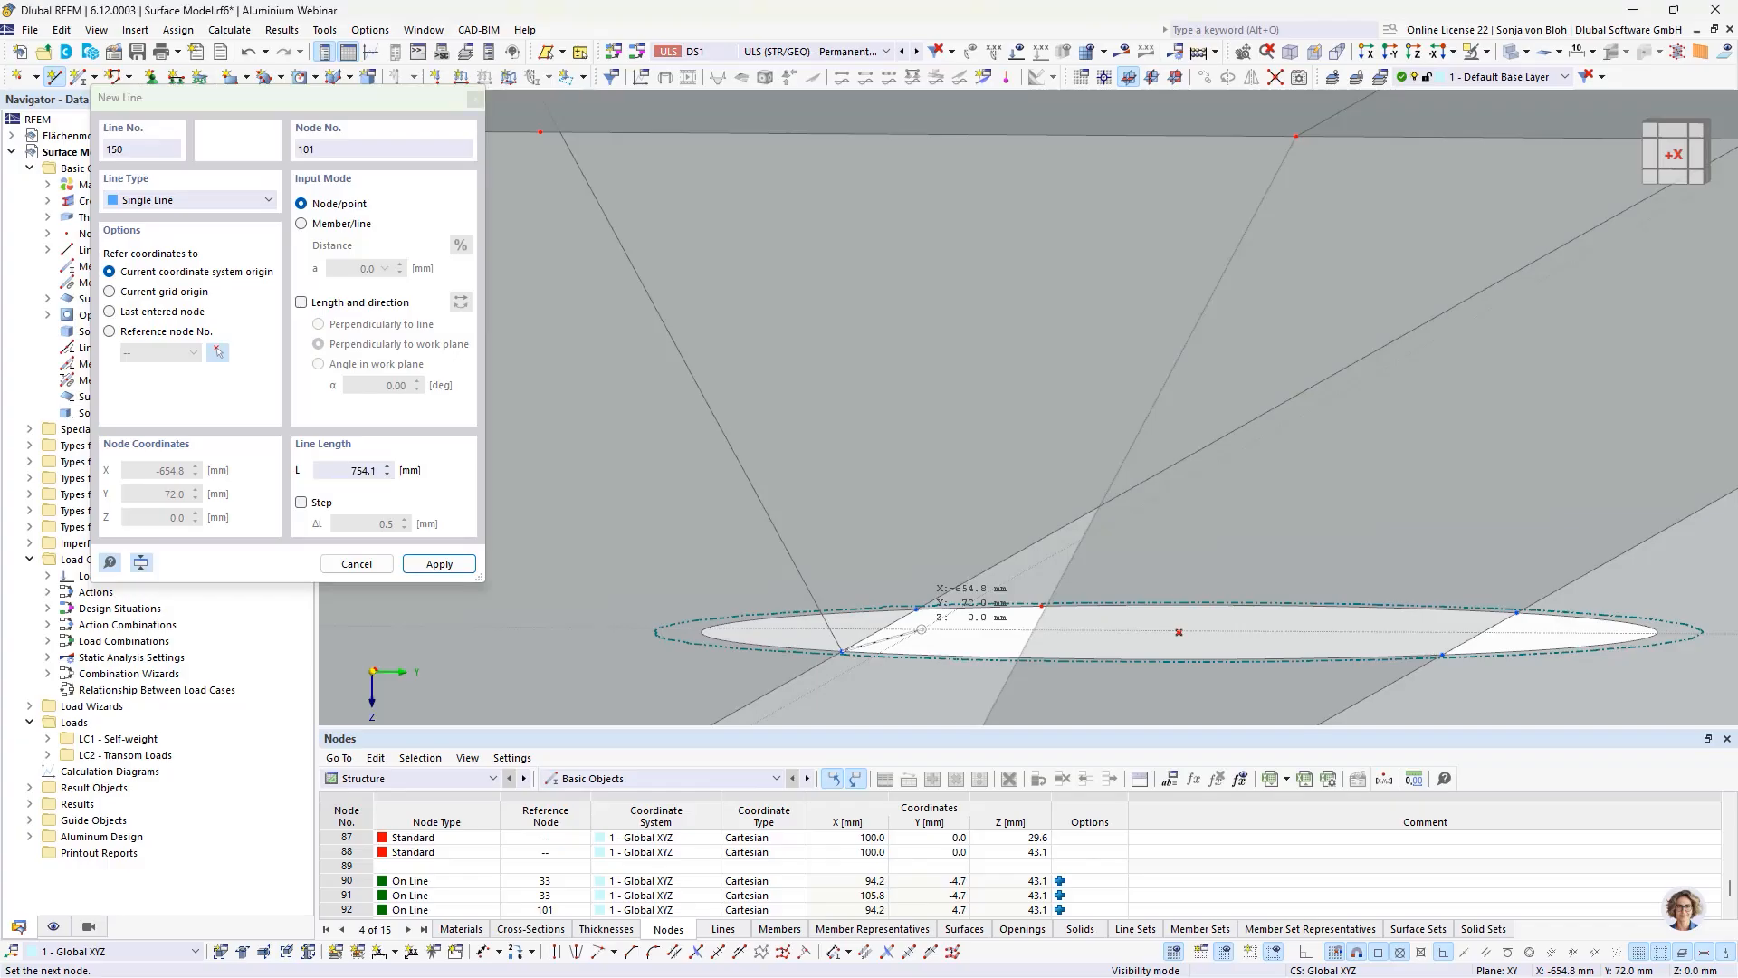
# Step: Draw a second line joining the far nodes on the negative-Y side of the lower and upper openings
pyautogui.scroll(-3, 915, 634)
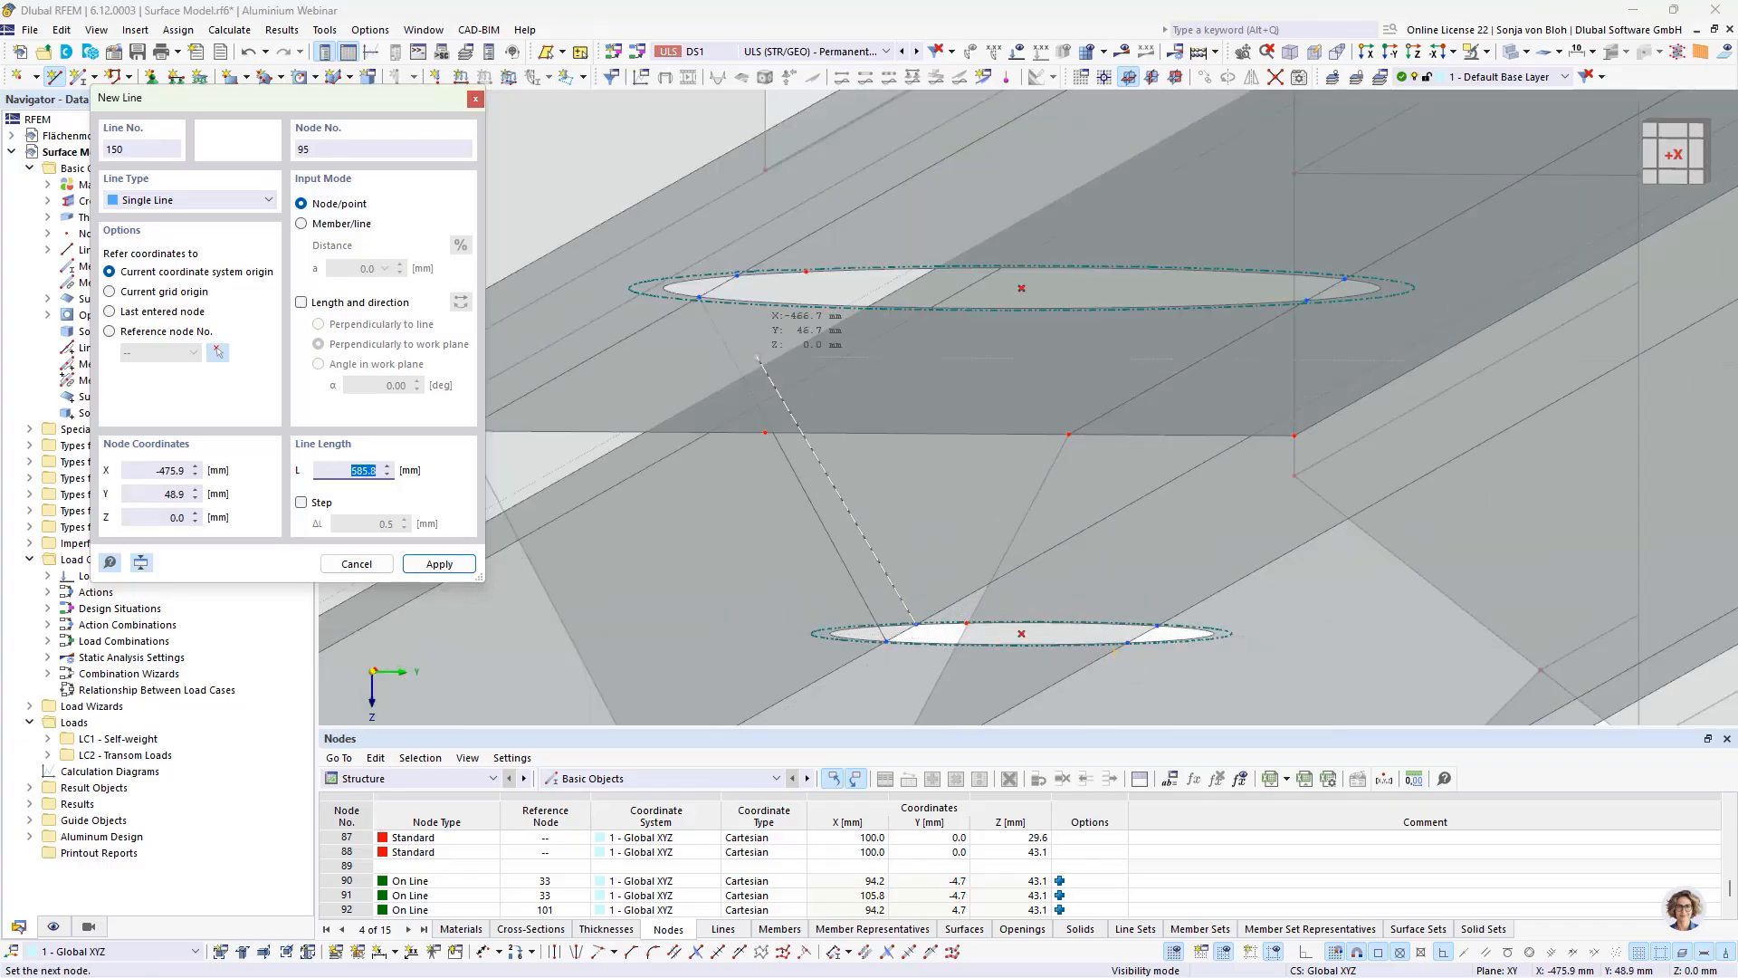
pyautogui.scroll(3, 746, 272)
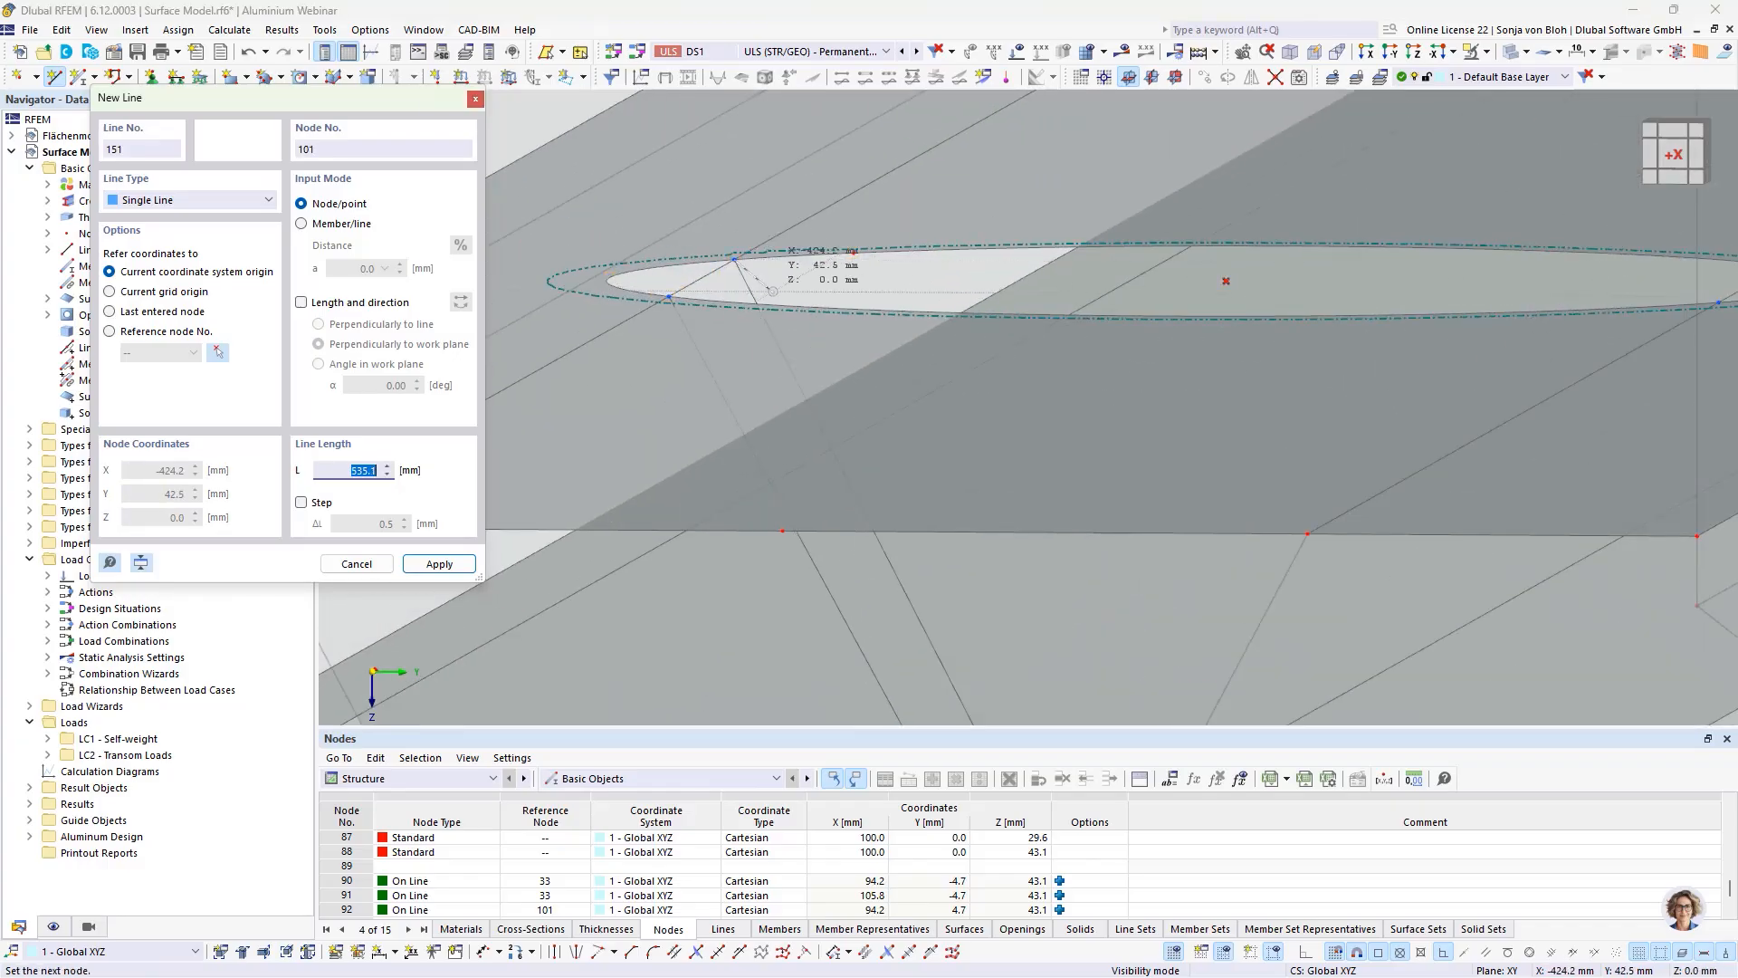
pyautogui.click(734, 260)
# Step: Draw a line joining the near nodes on the positive-Y side of the upper and lower openings
pyautogui.scroll(-3, 769, 289)
pyautogui.scroll(5, 1319, 297)
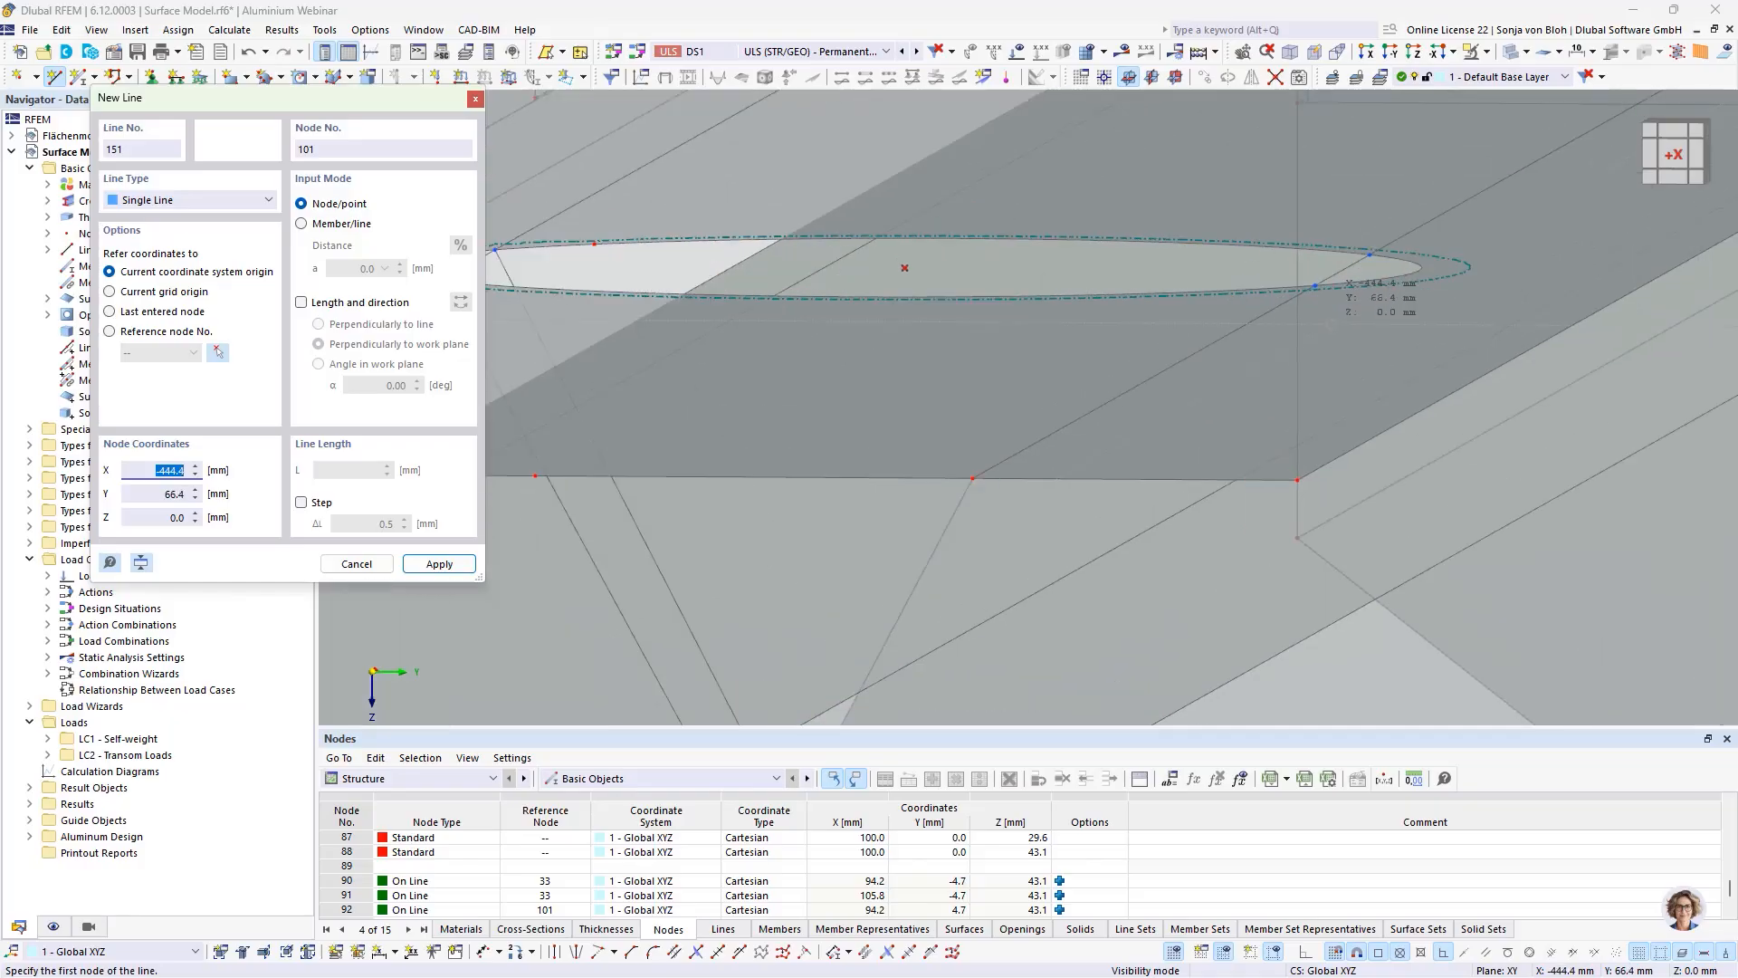
pyautogui.click(1293, 258)
pyautogui.scroll(-5, 1292, 258)
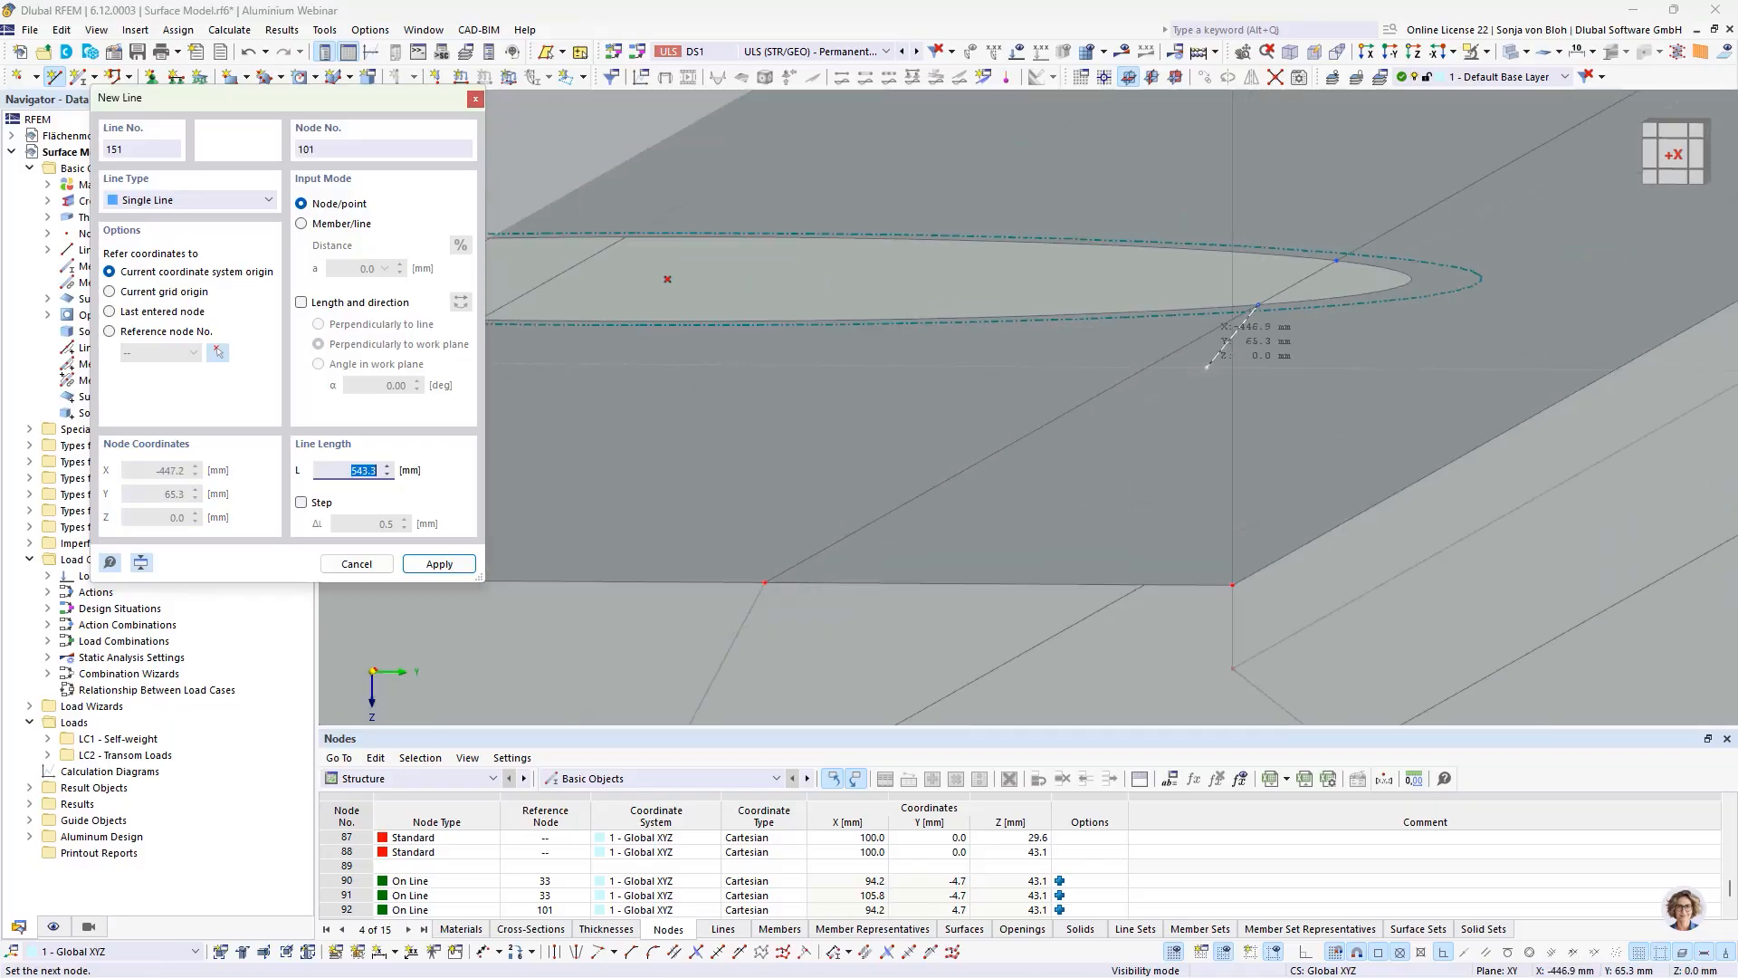
pyautogui.scroll(3, 1088, 643)
pyautogui.scroll(3, 1088, 643)
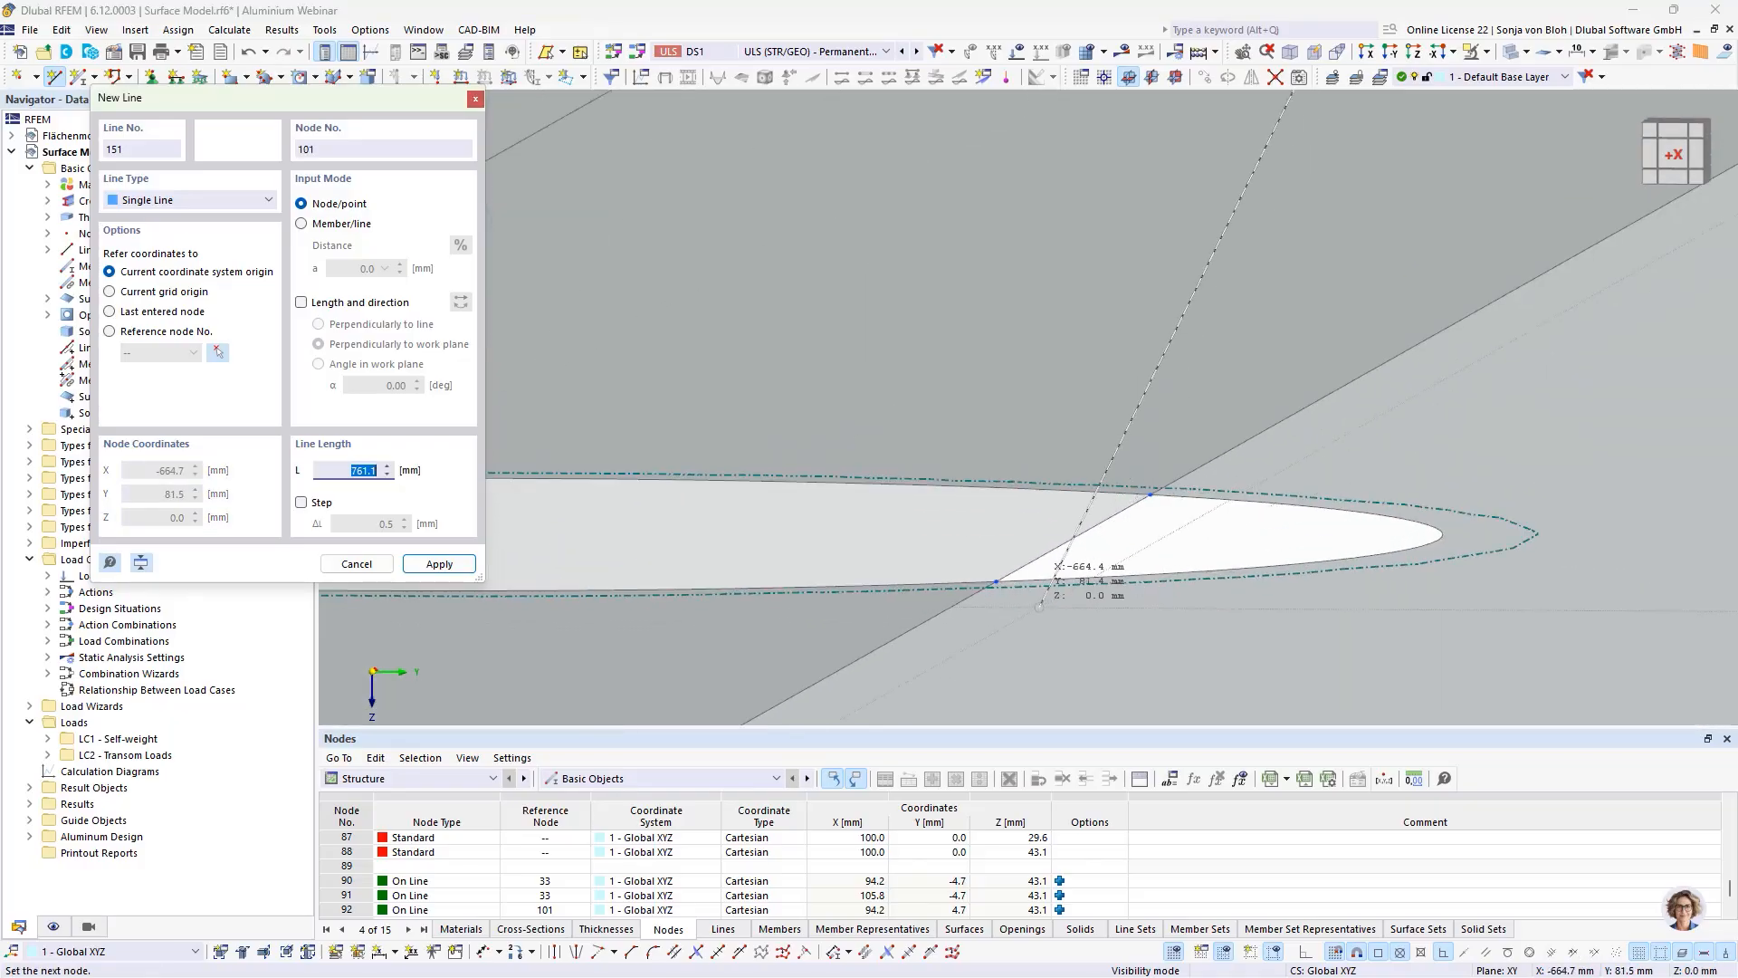
pyautogui.click(996, 582)
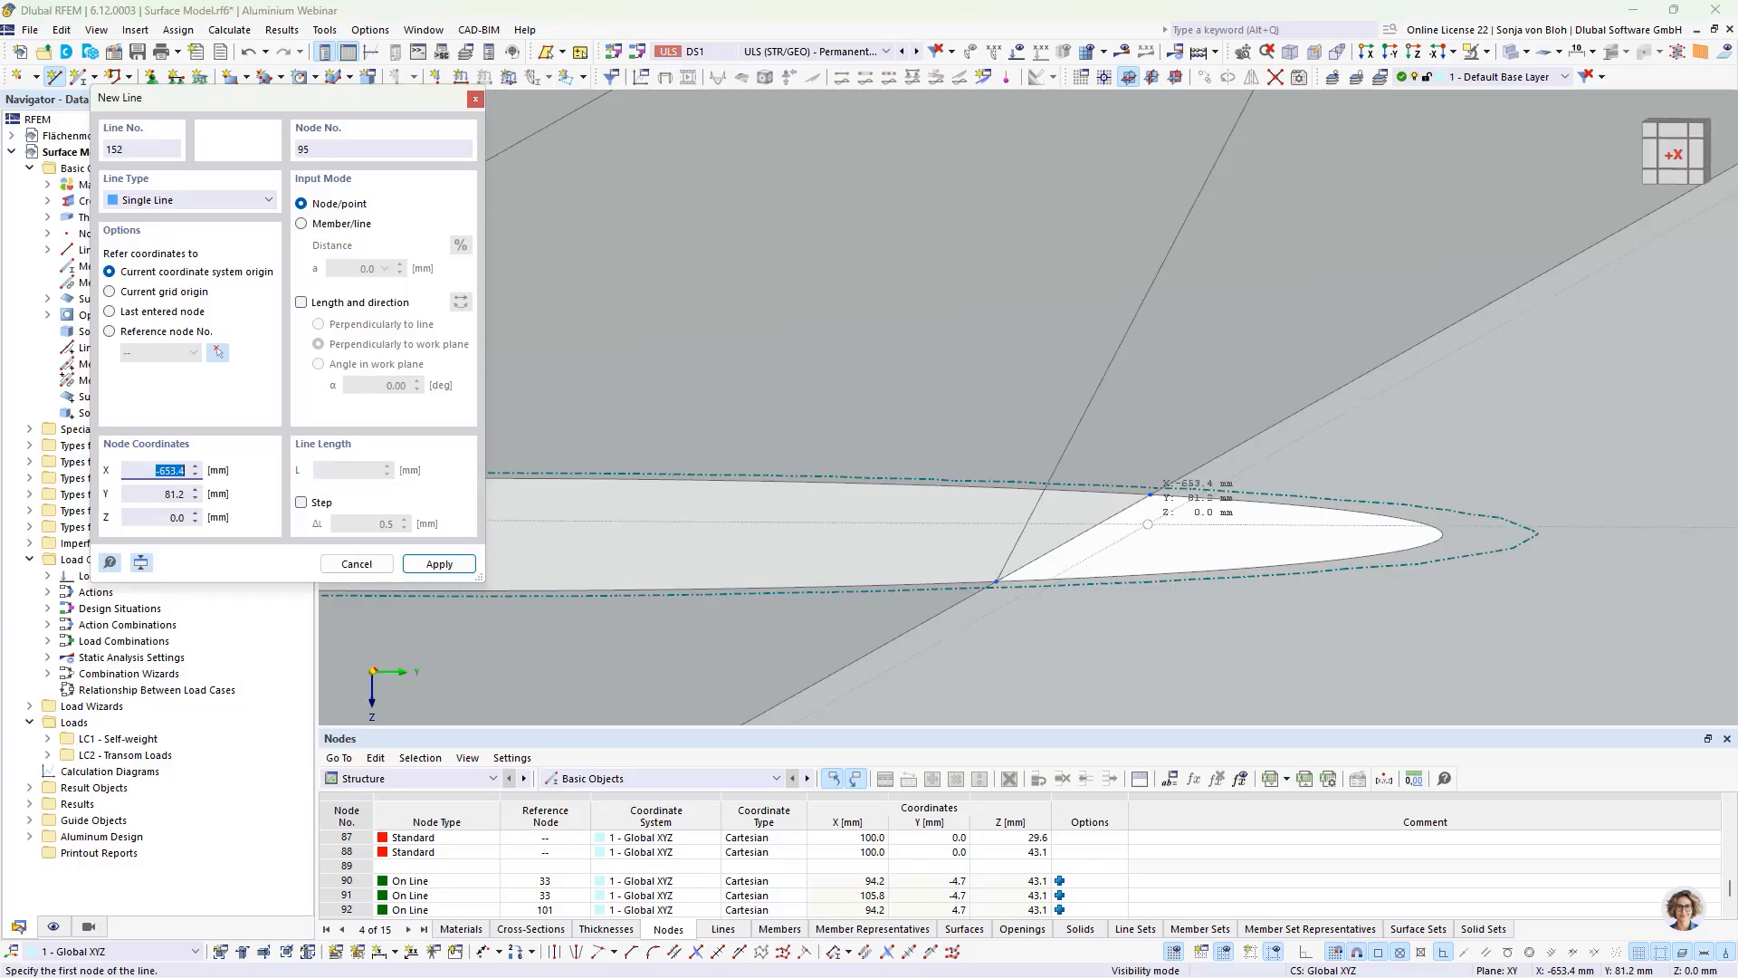
# Step: Draw the fourth line joining the far nodes on the positive-Y side of the openings and finish line drawing
pyautogui.scroll(-2, 1128, 560)
pyautogui.scroll(-3, 1142, 521)
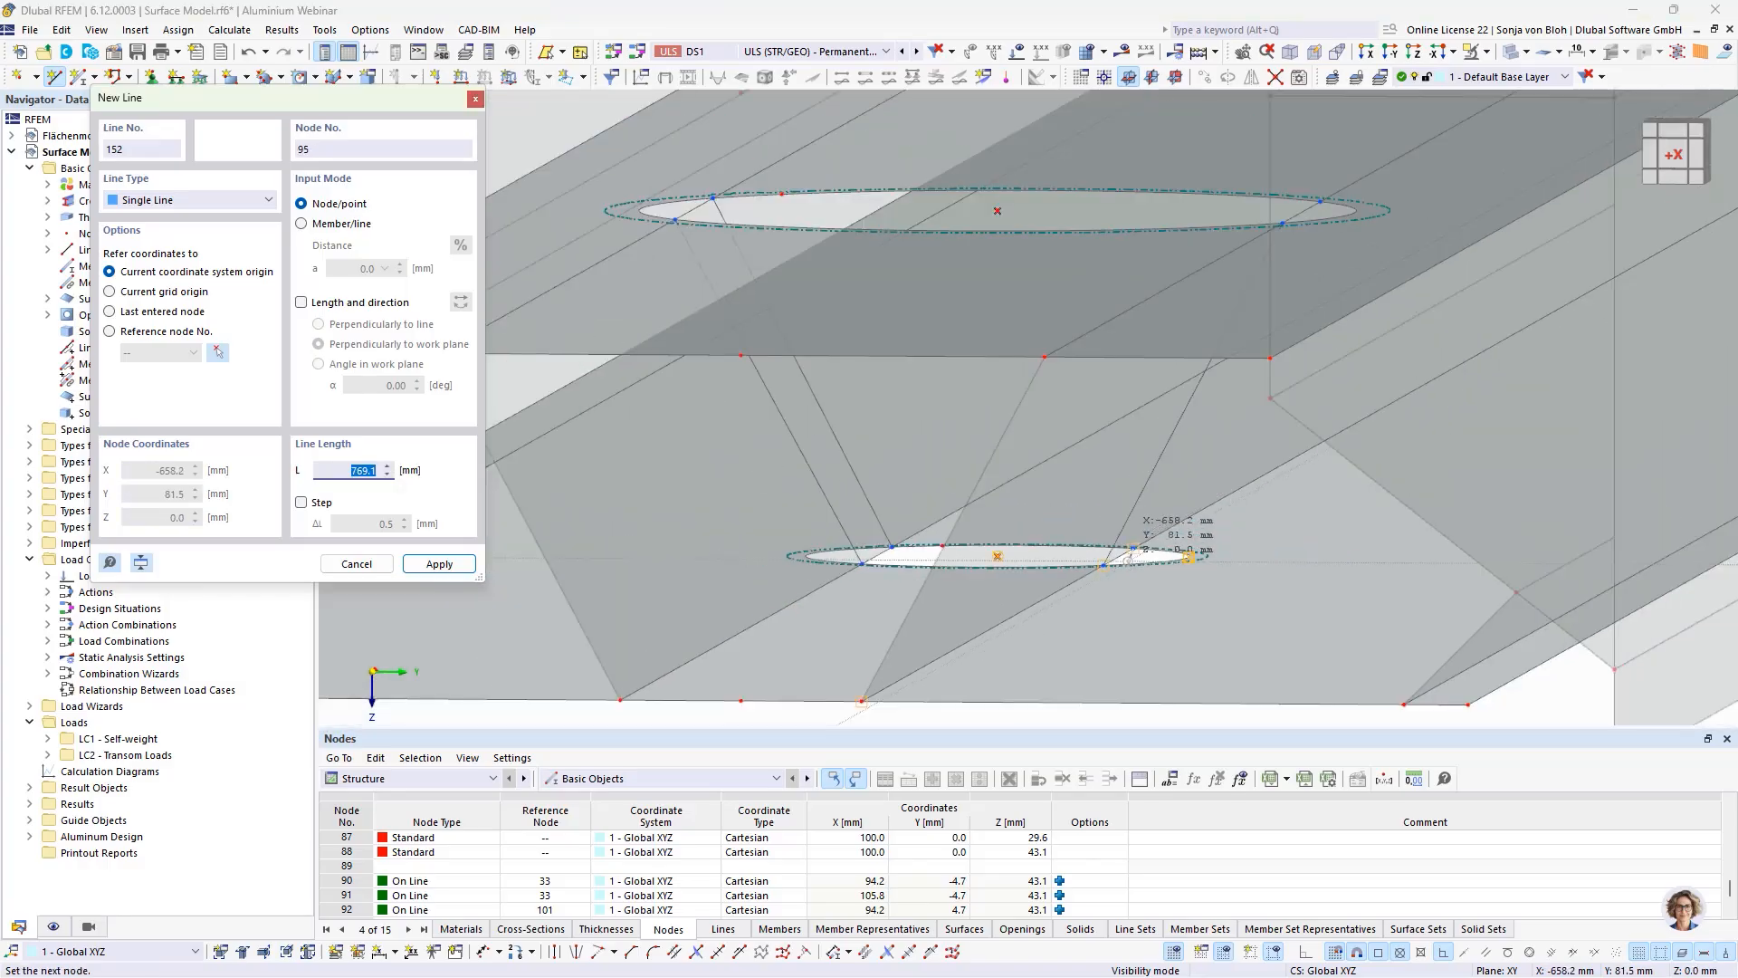
pyautogui.scroll(3, 1317, 201)
pyautogui.scroll(1, 1317, 197)
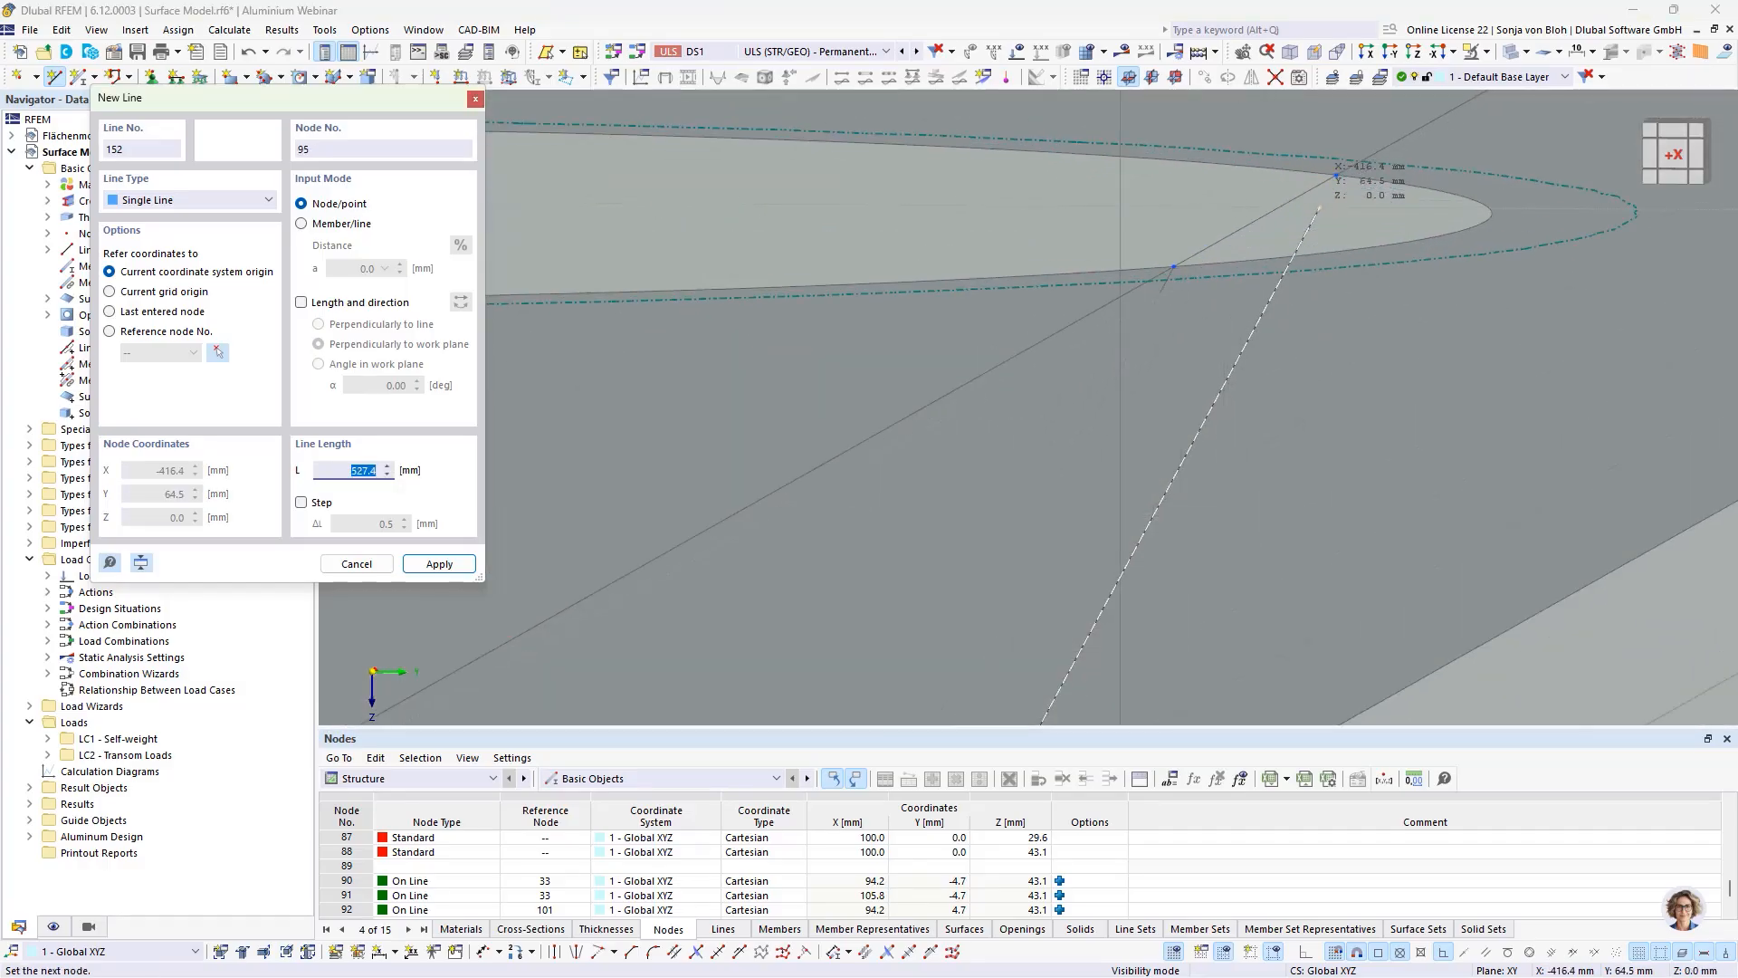
pyautogui.click(1319, 196)
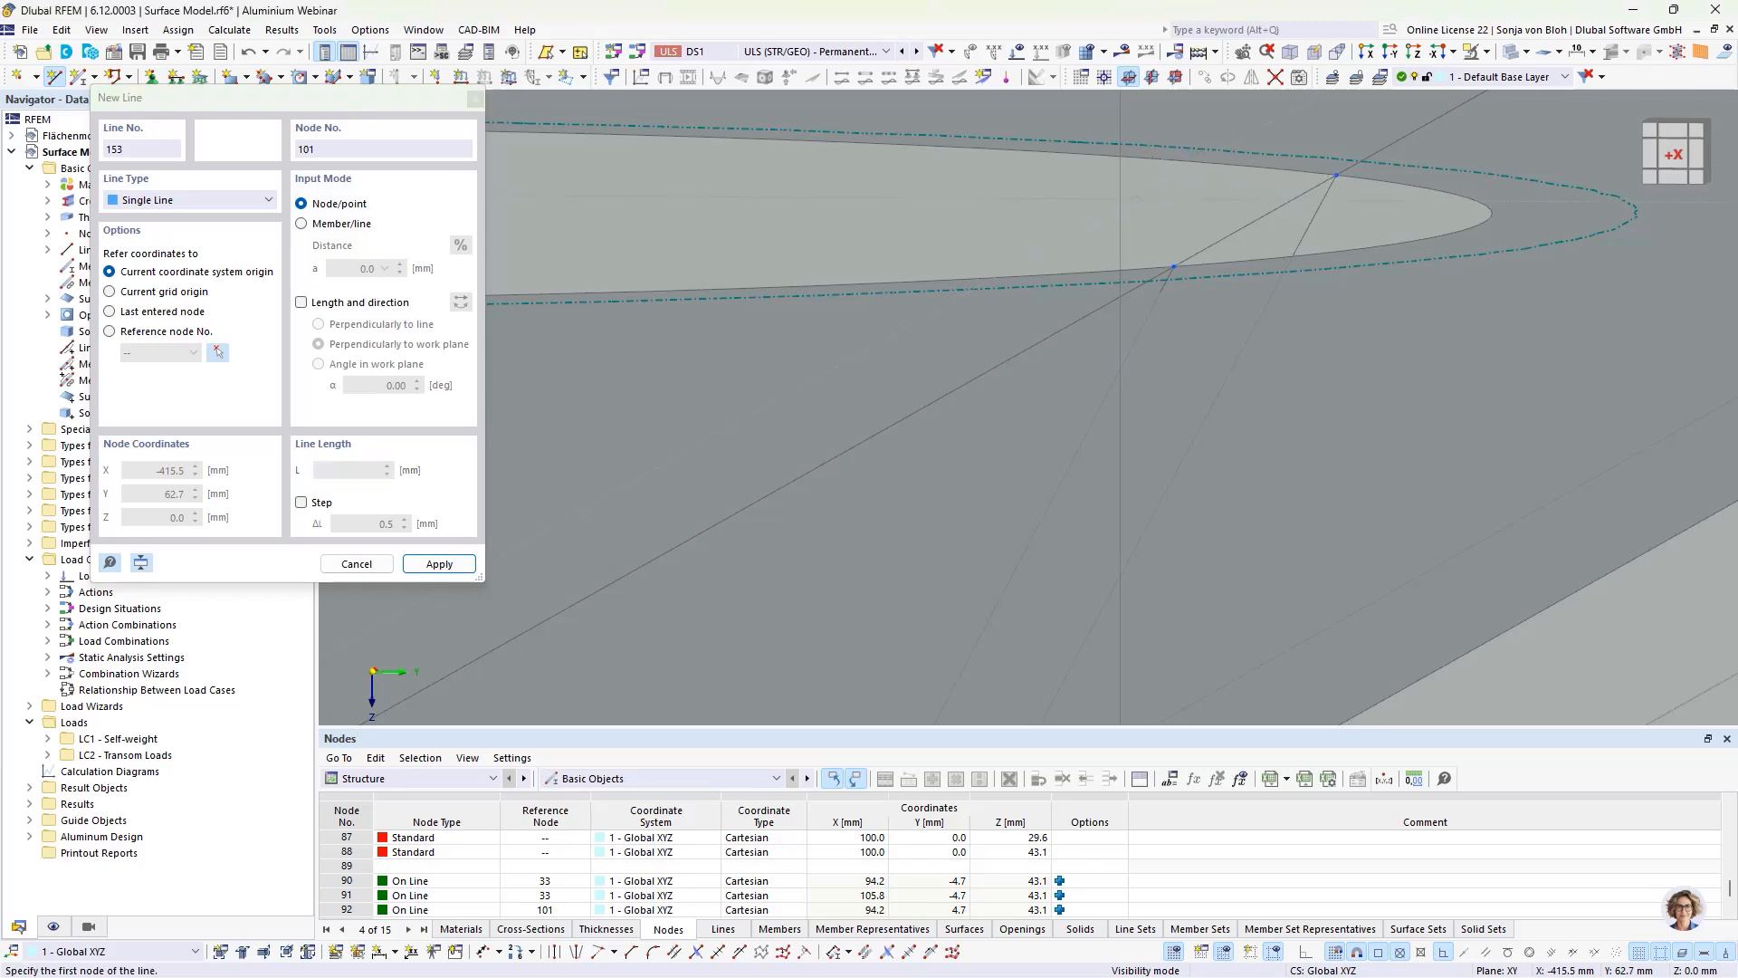
pyautogui.press('Escape')
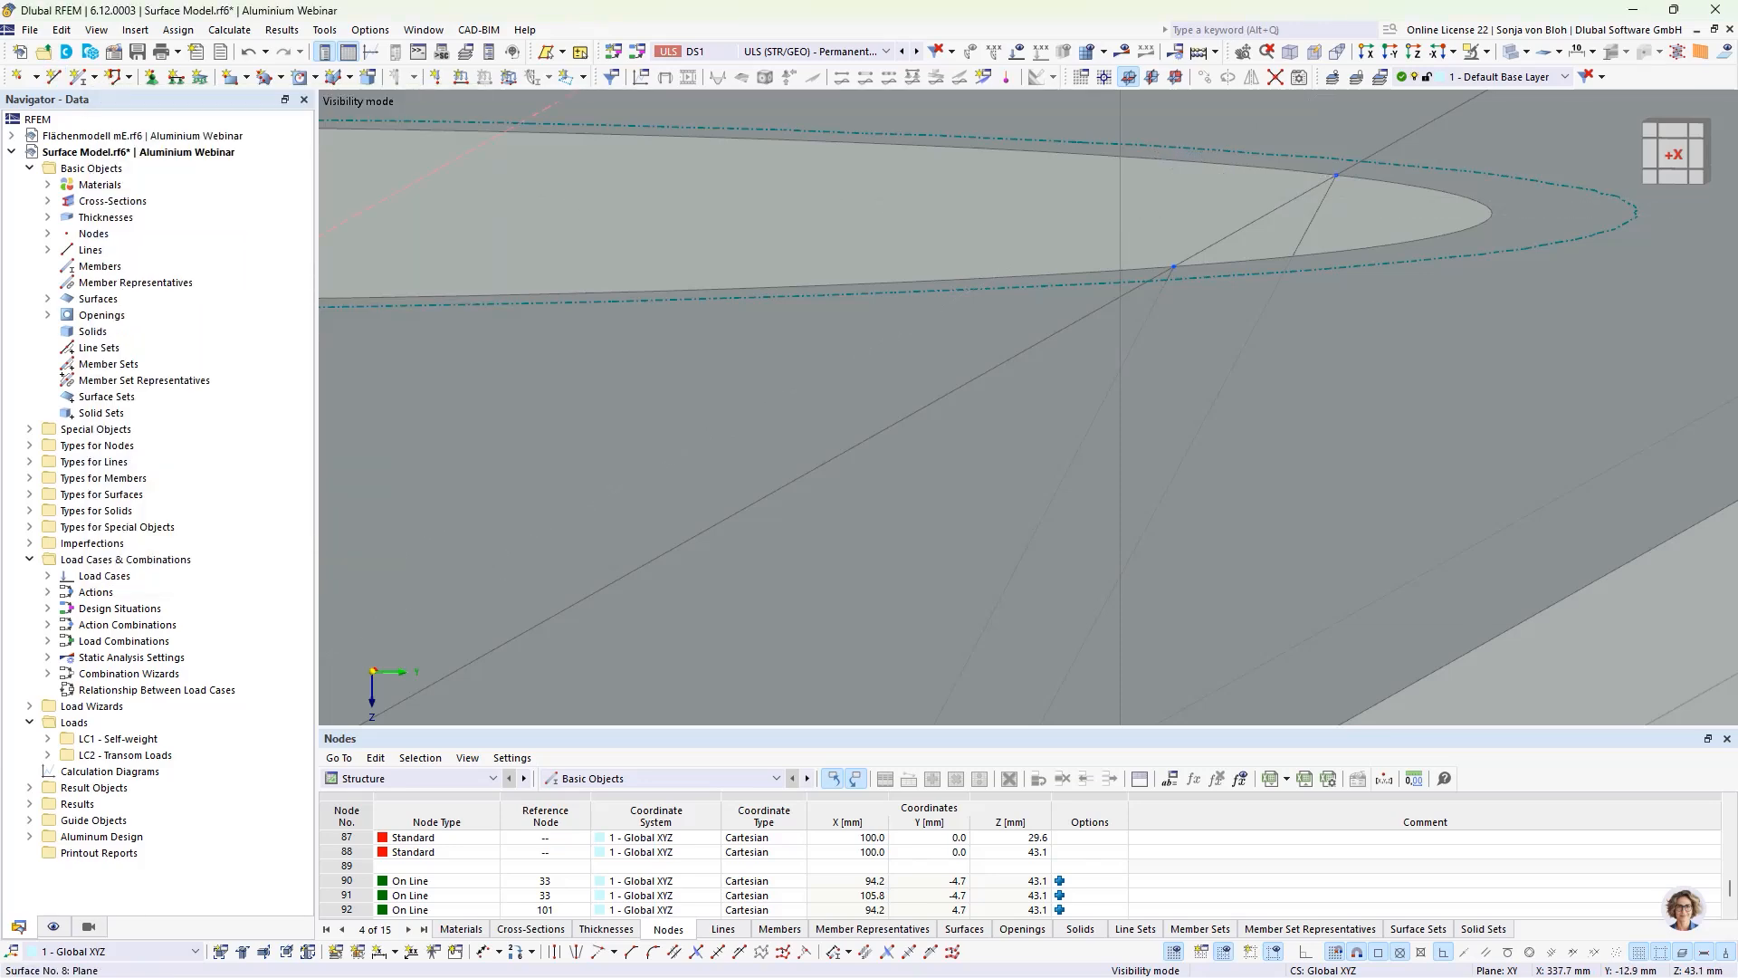
# Step: Copy the upper and lower circular openings with their four connecting lines 5 times at 200 mm spacing along X
pyautogui.scroll(-5, 1156, 216)
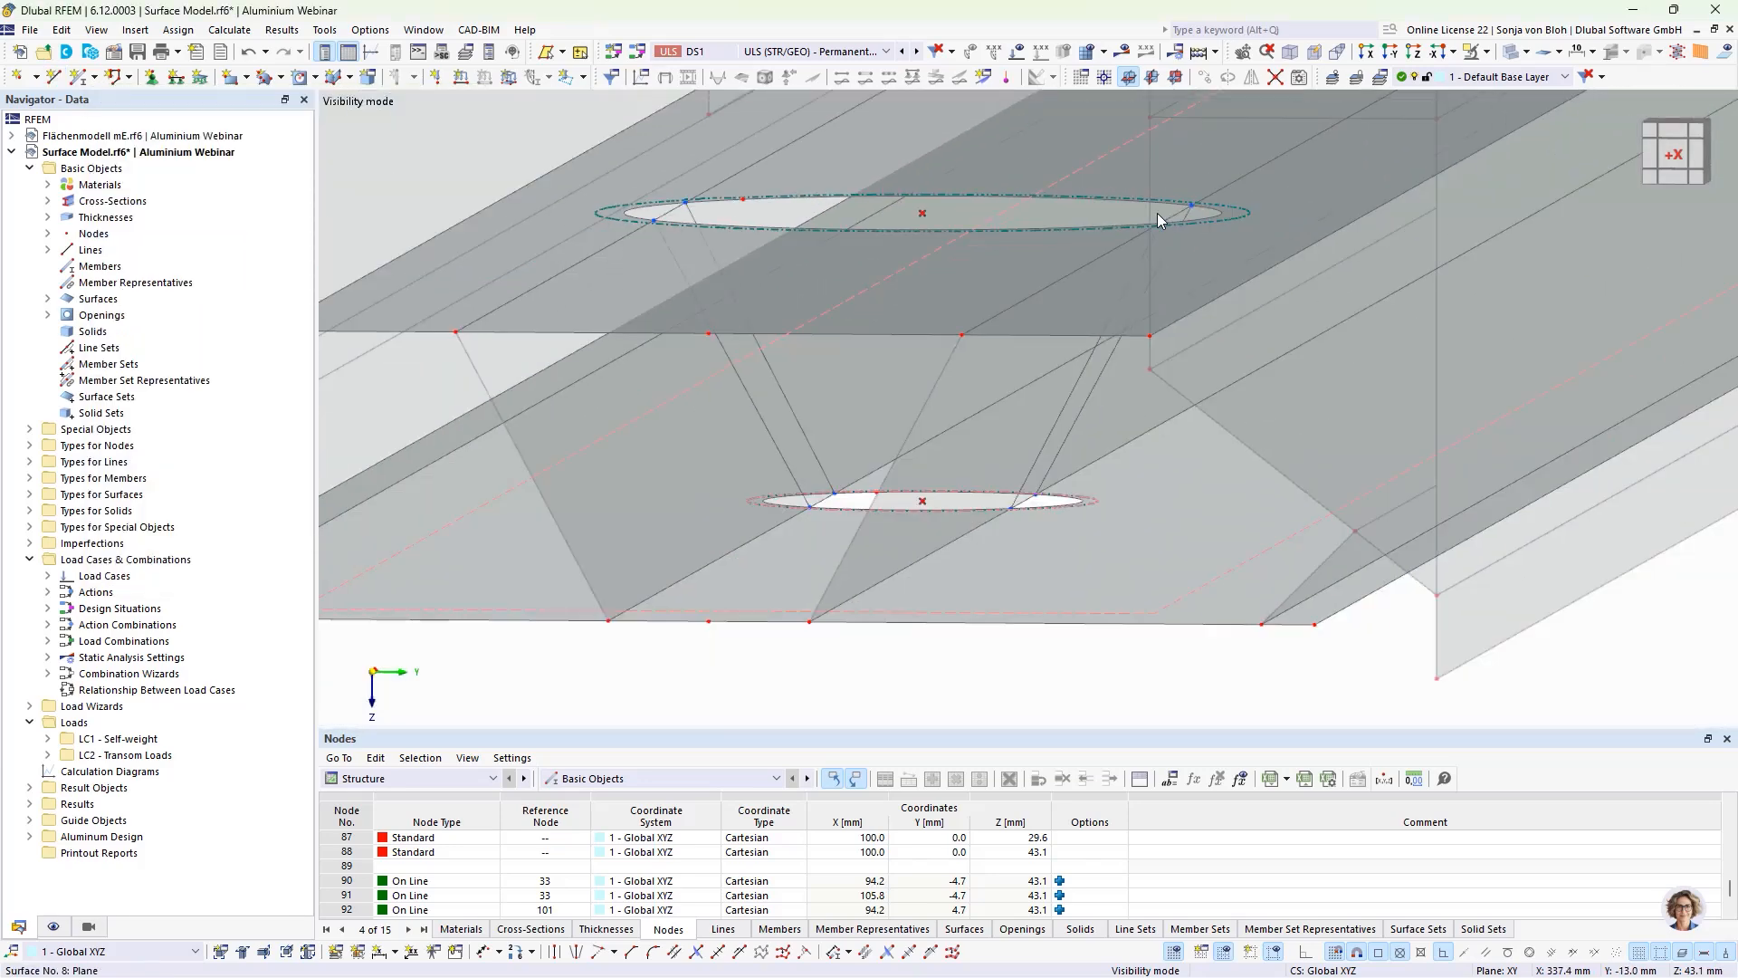
pyautogui.scroll(-2, 1157, 215)
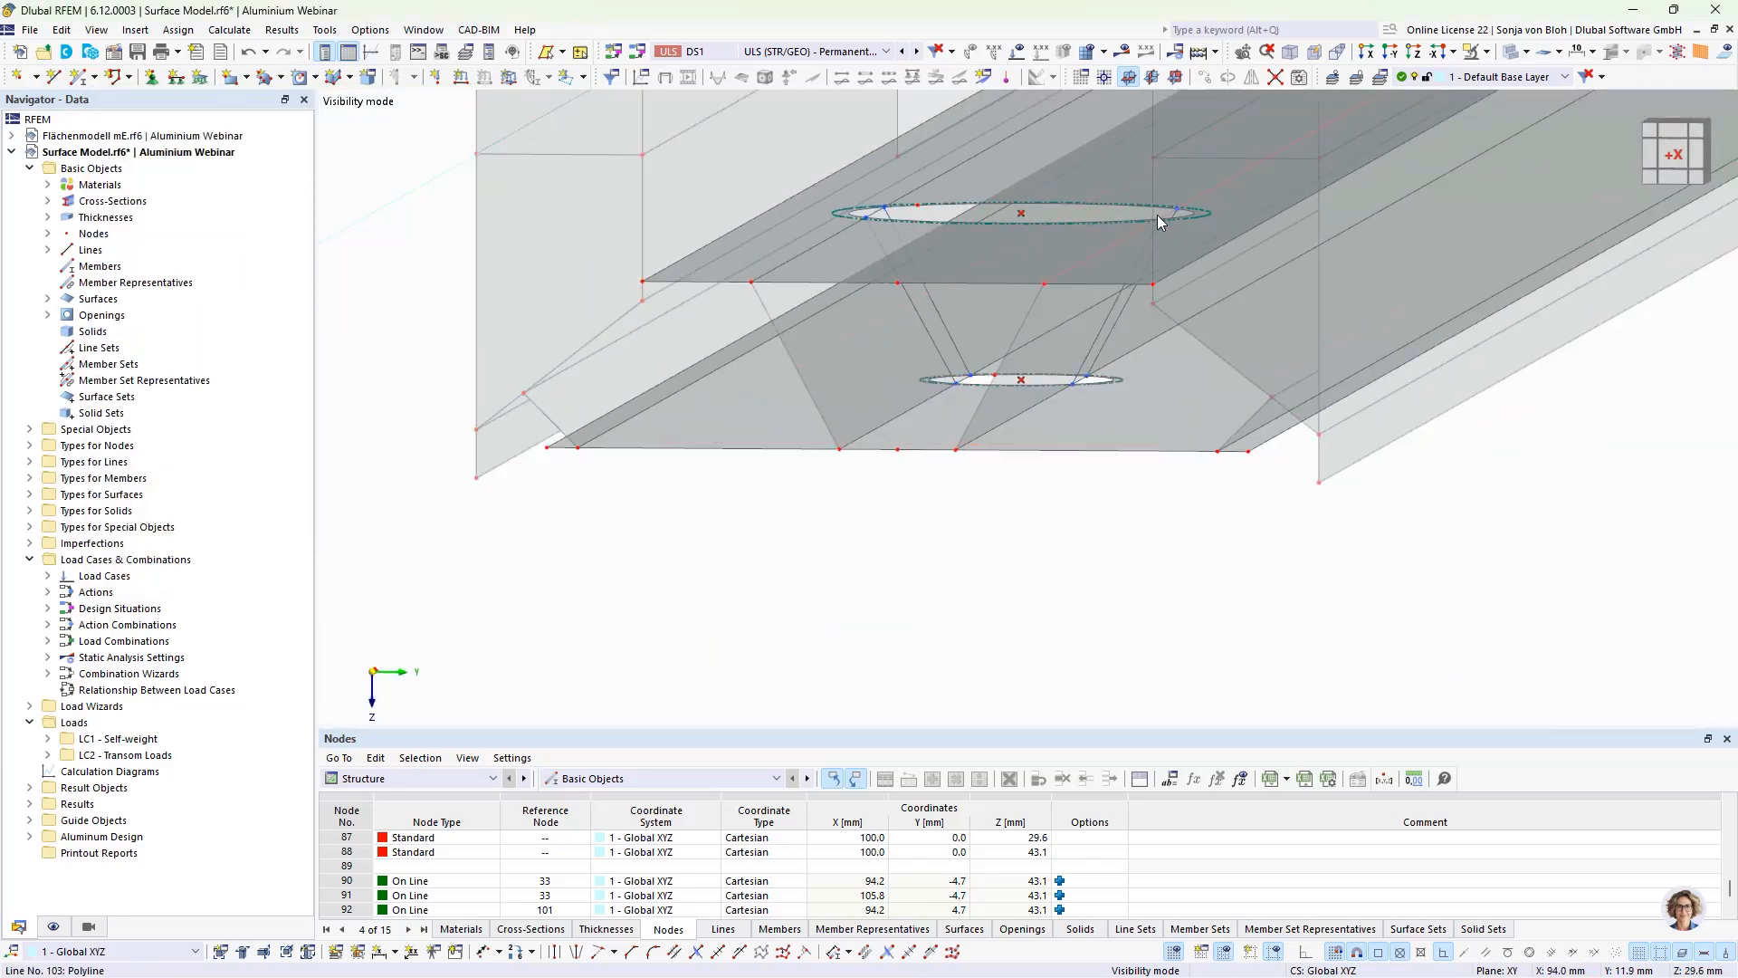
pyautogui.click(930, 341)
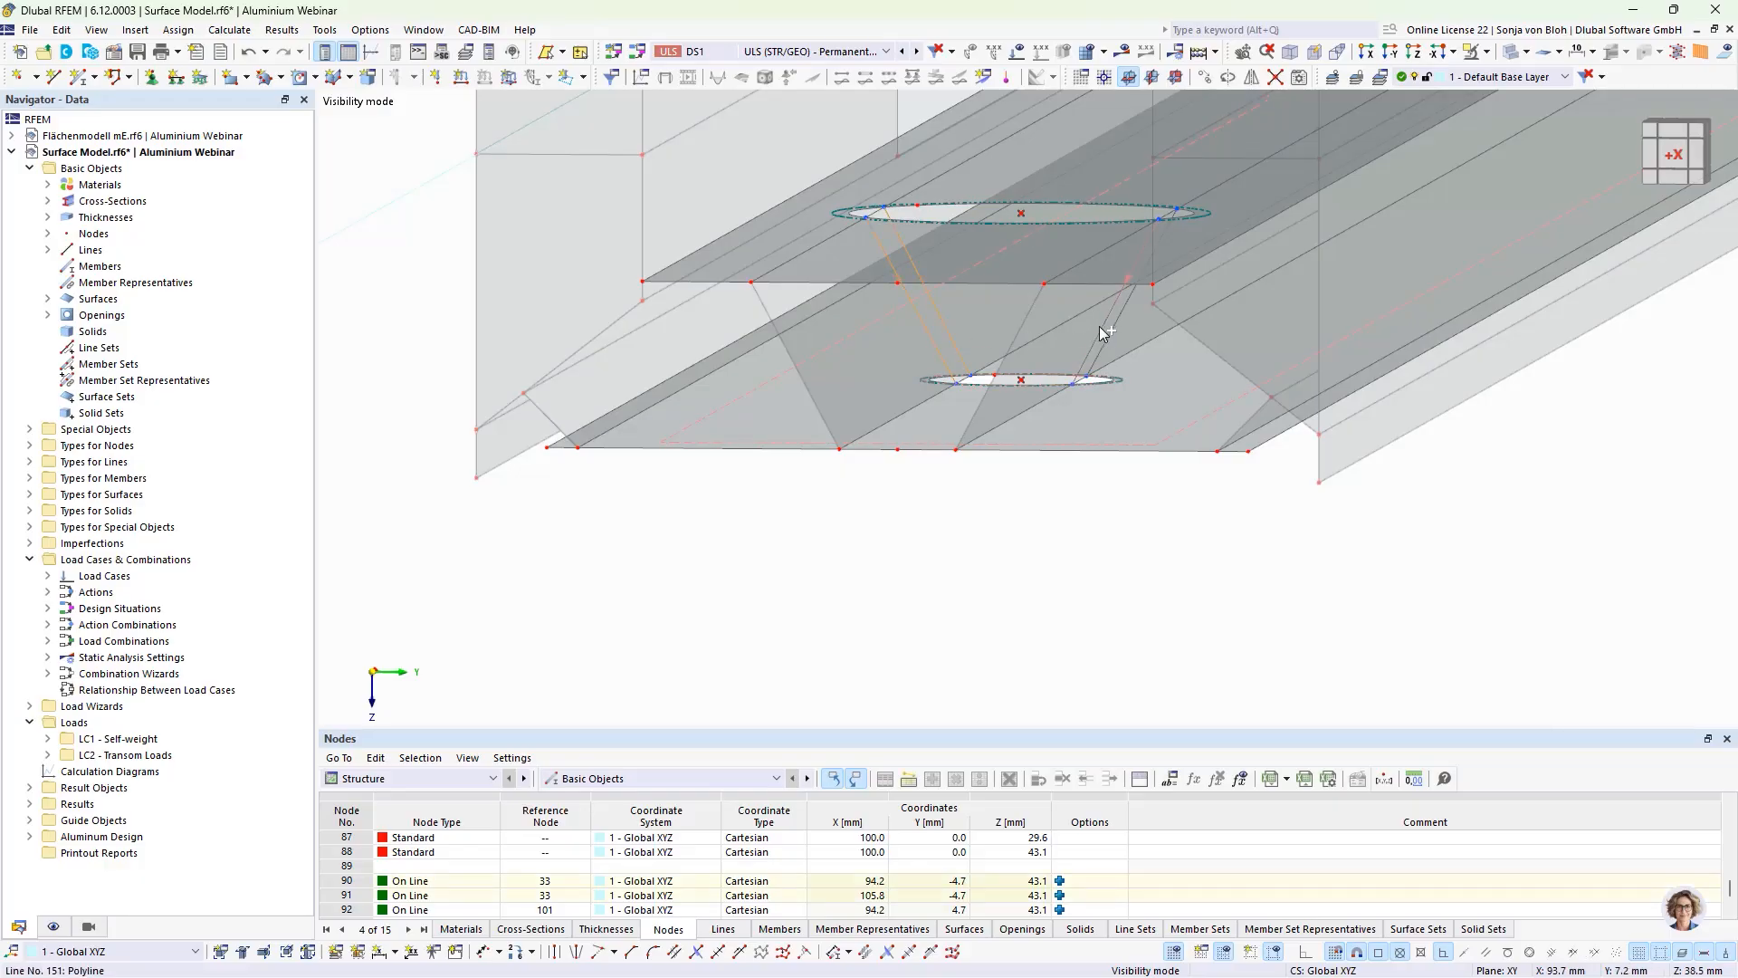
pyautogui.scroll(5, 1122, 385)
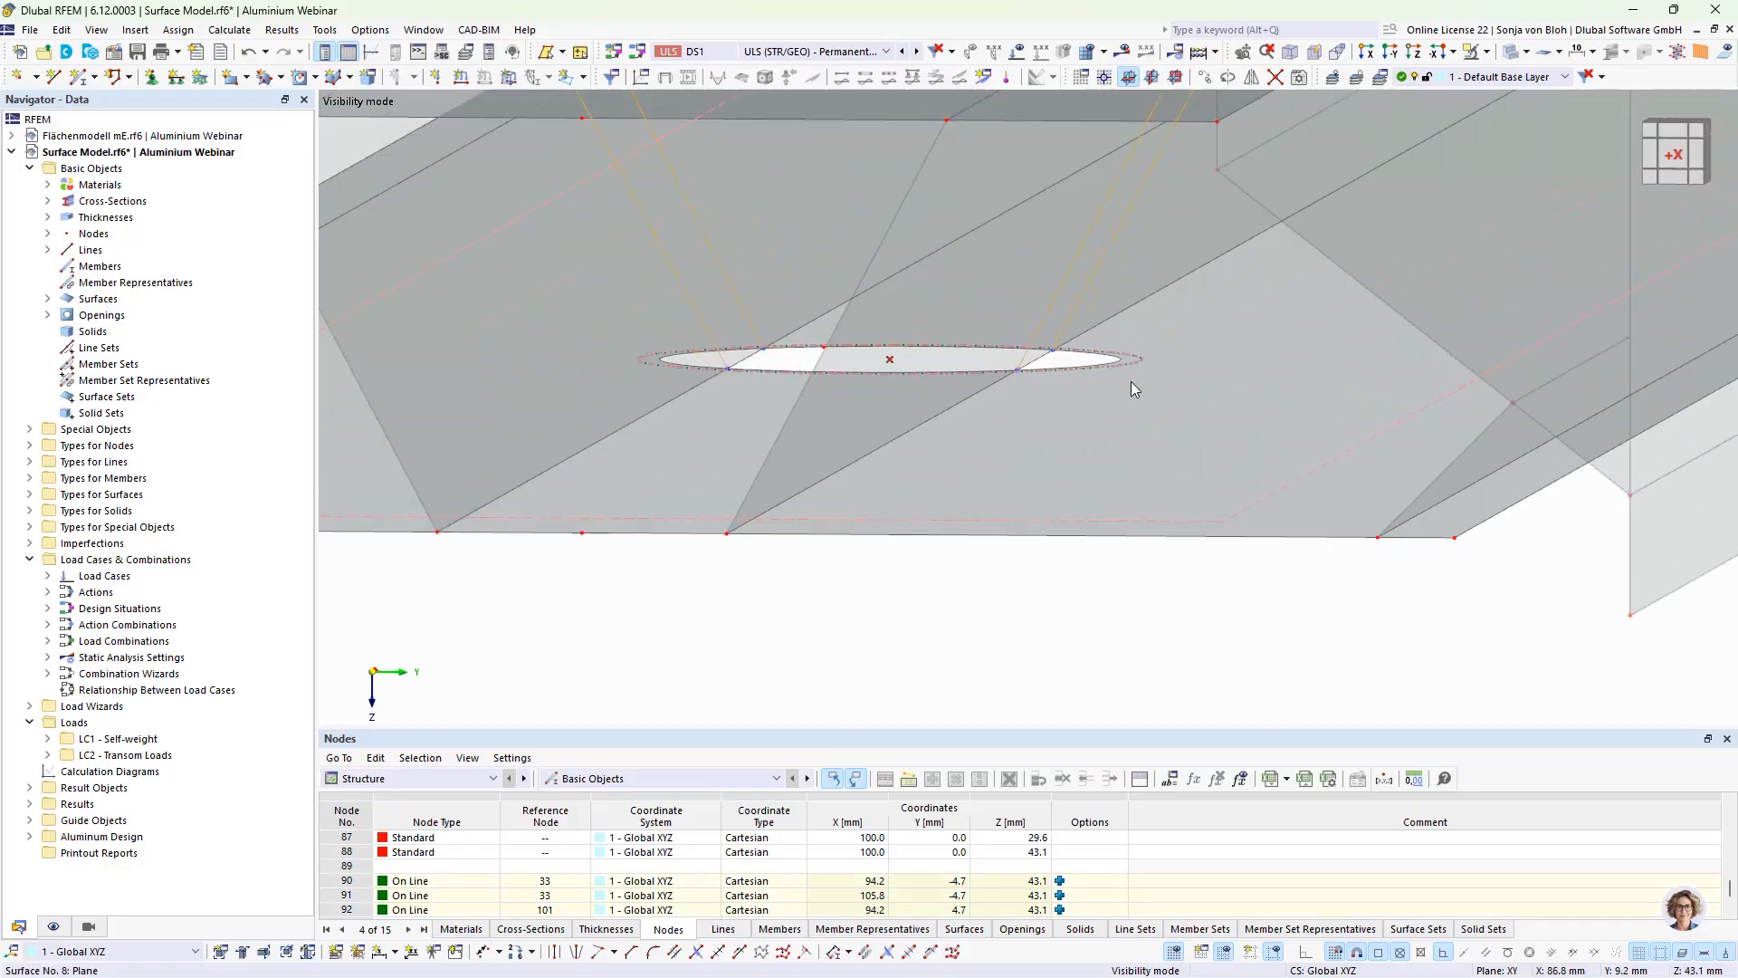
pyautogui.scroll(-5, 1050, 432)
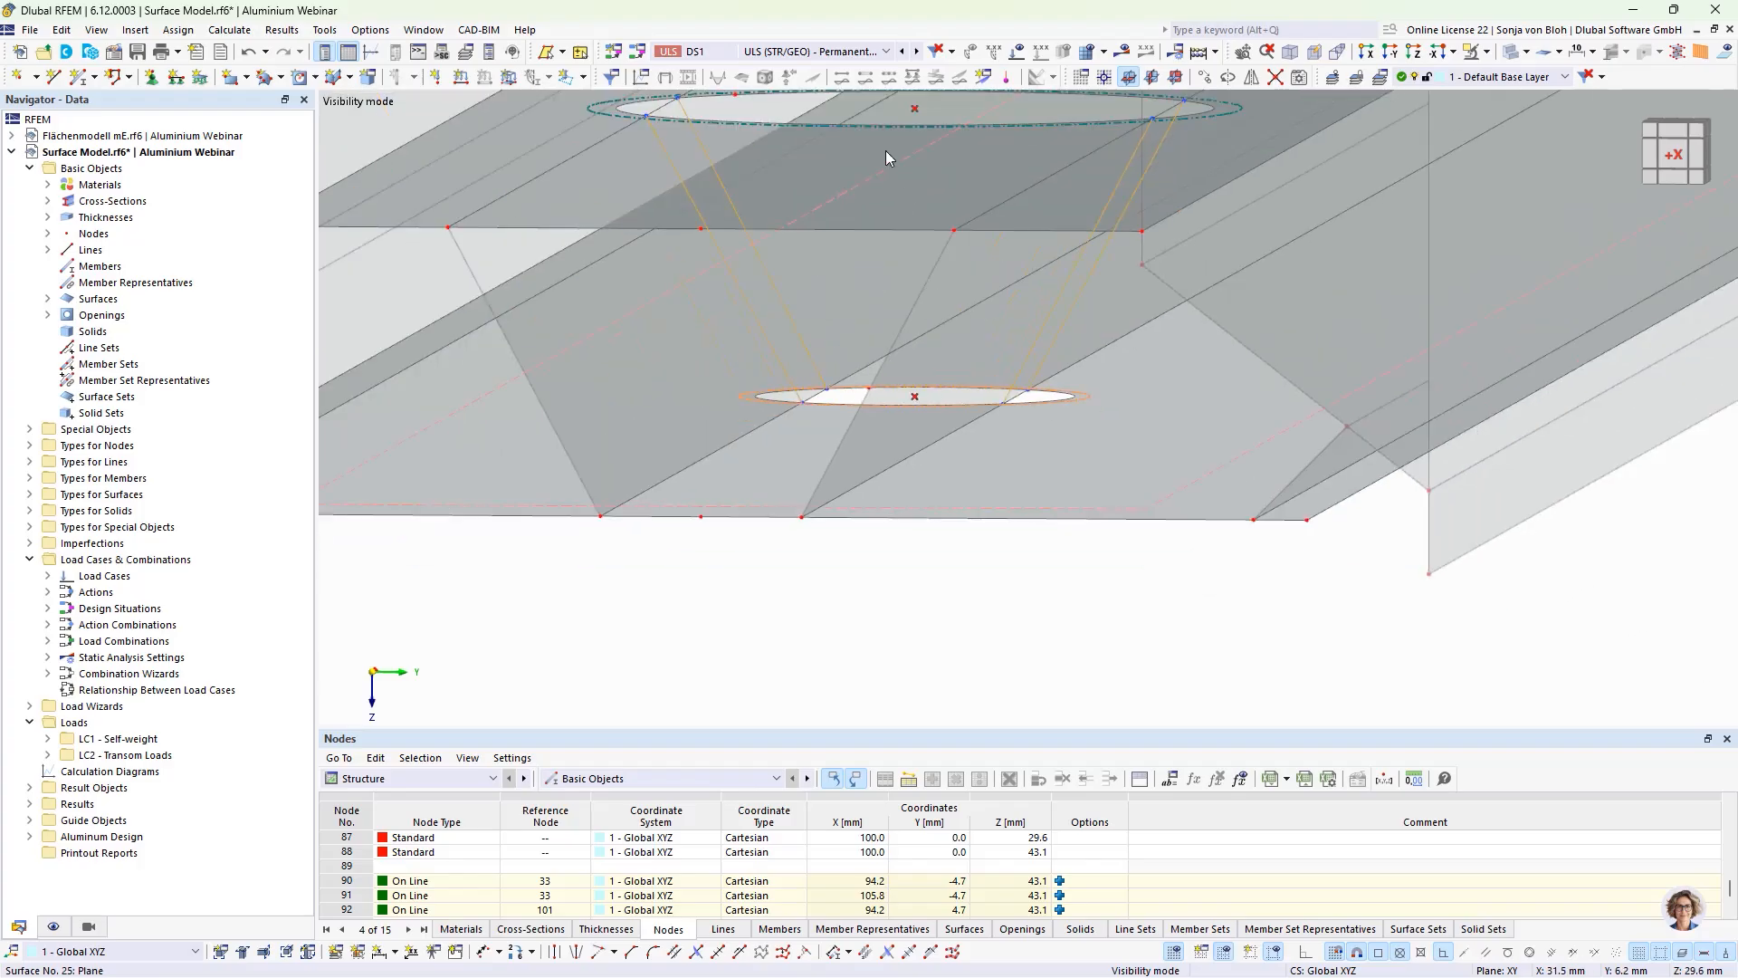
pyautogui.moveTo(682, 141); pyautogui.dragTo(674, 334, button='middle')
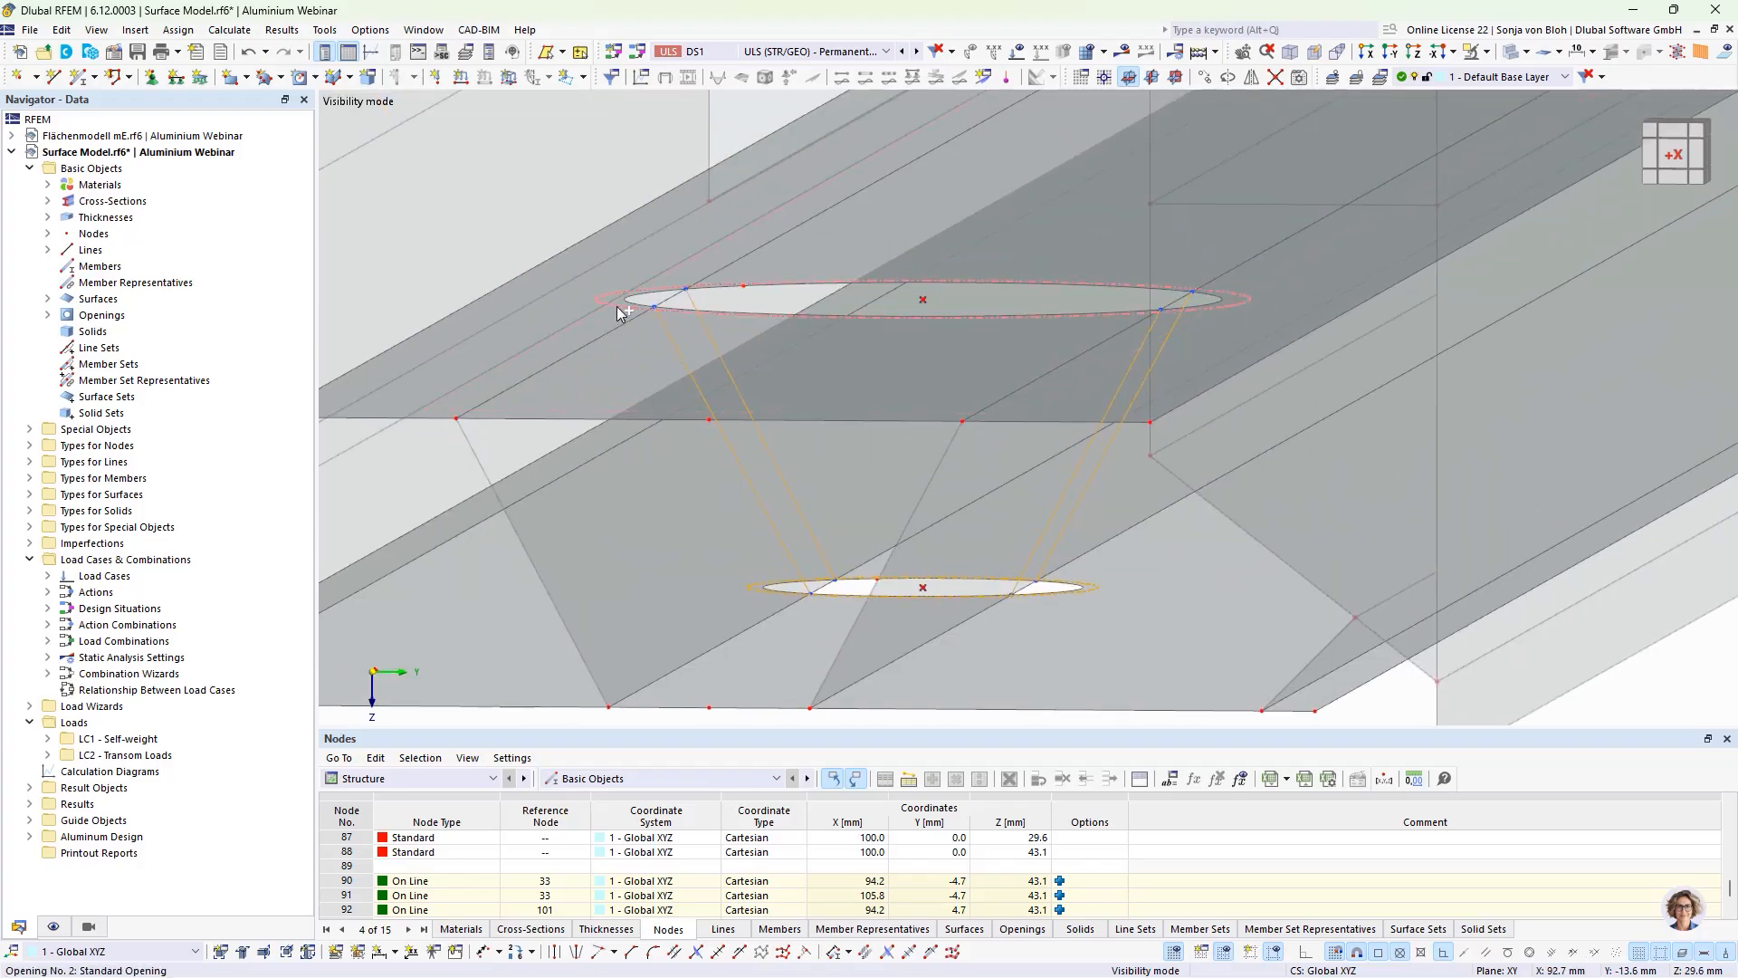
pyautogui.click(1204, 78)
pyautogui.moveTo(797, 355); pyautogui.dragTo(904, 359)
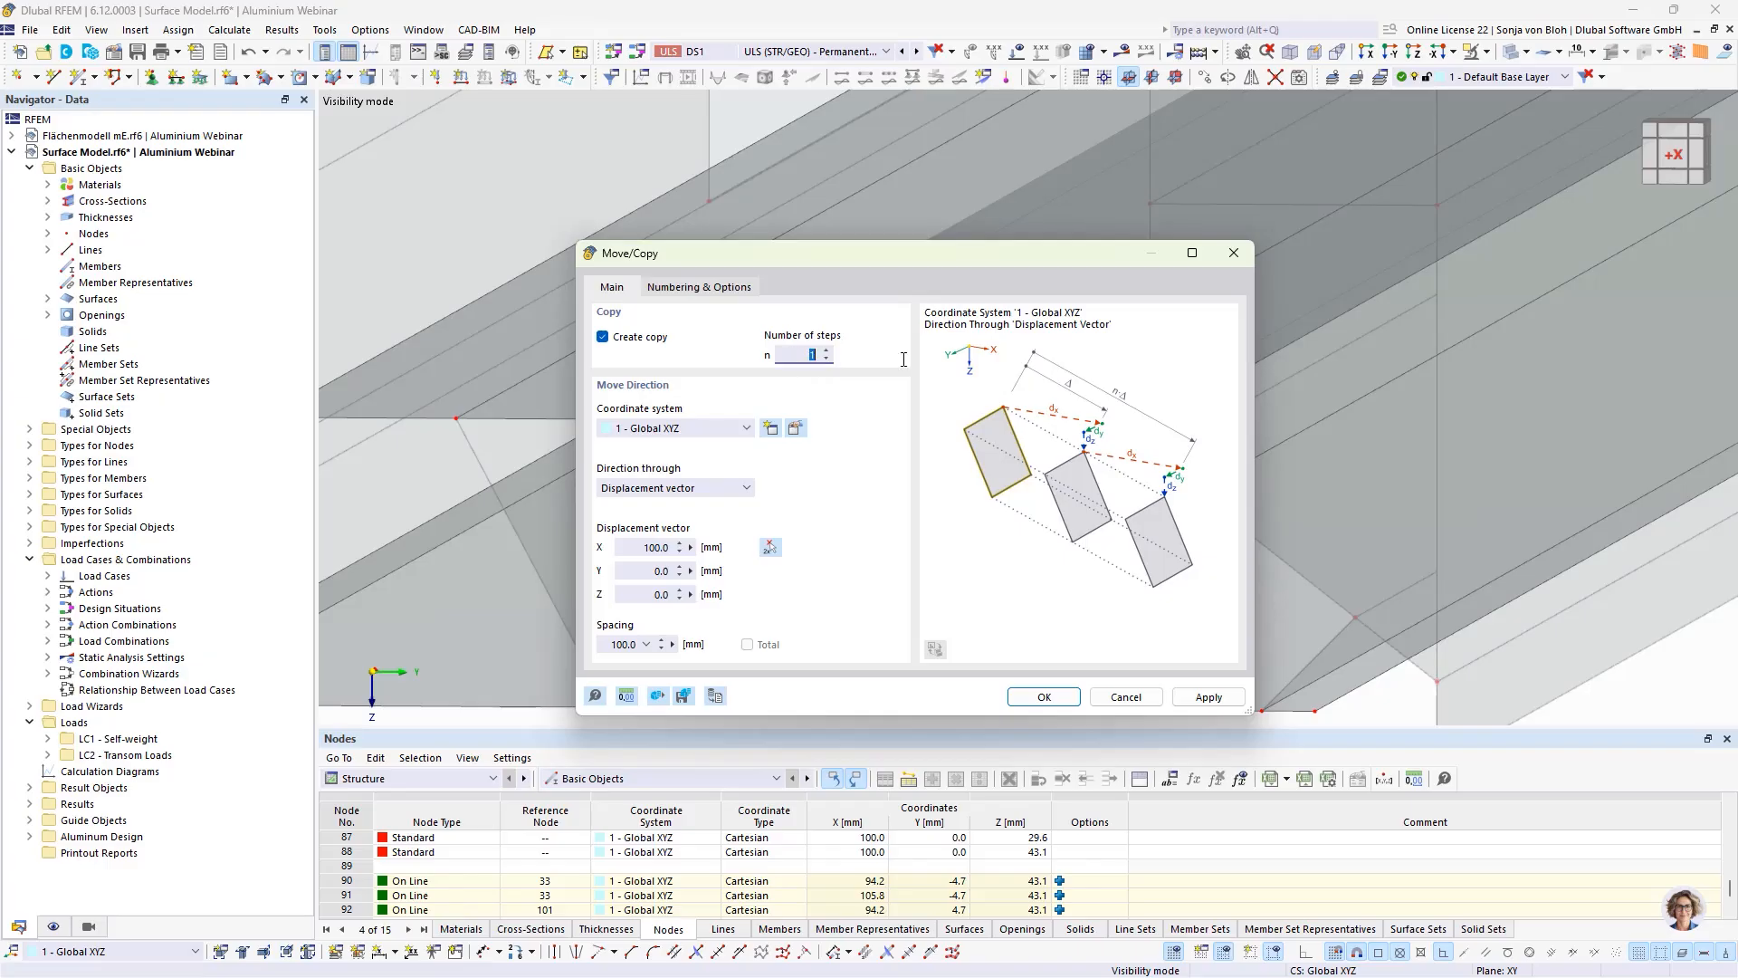
pyautogui.write('5')
pyautogui.moveTo(645, 547); pyautogui.dragTo(722, 548)
pyautogui.write('2')
pyautogui.click(1039, 696)
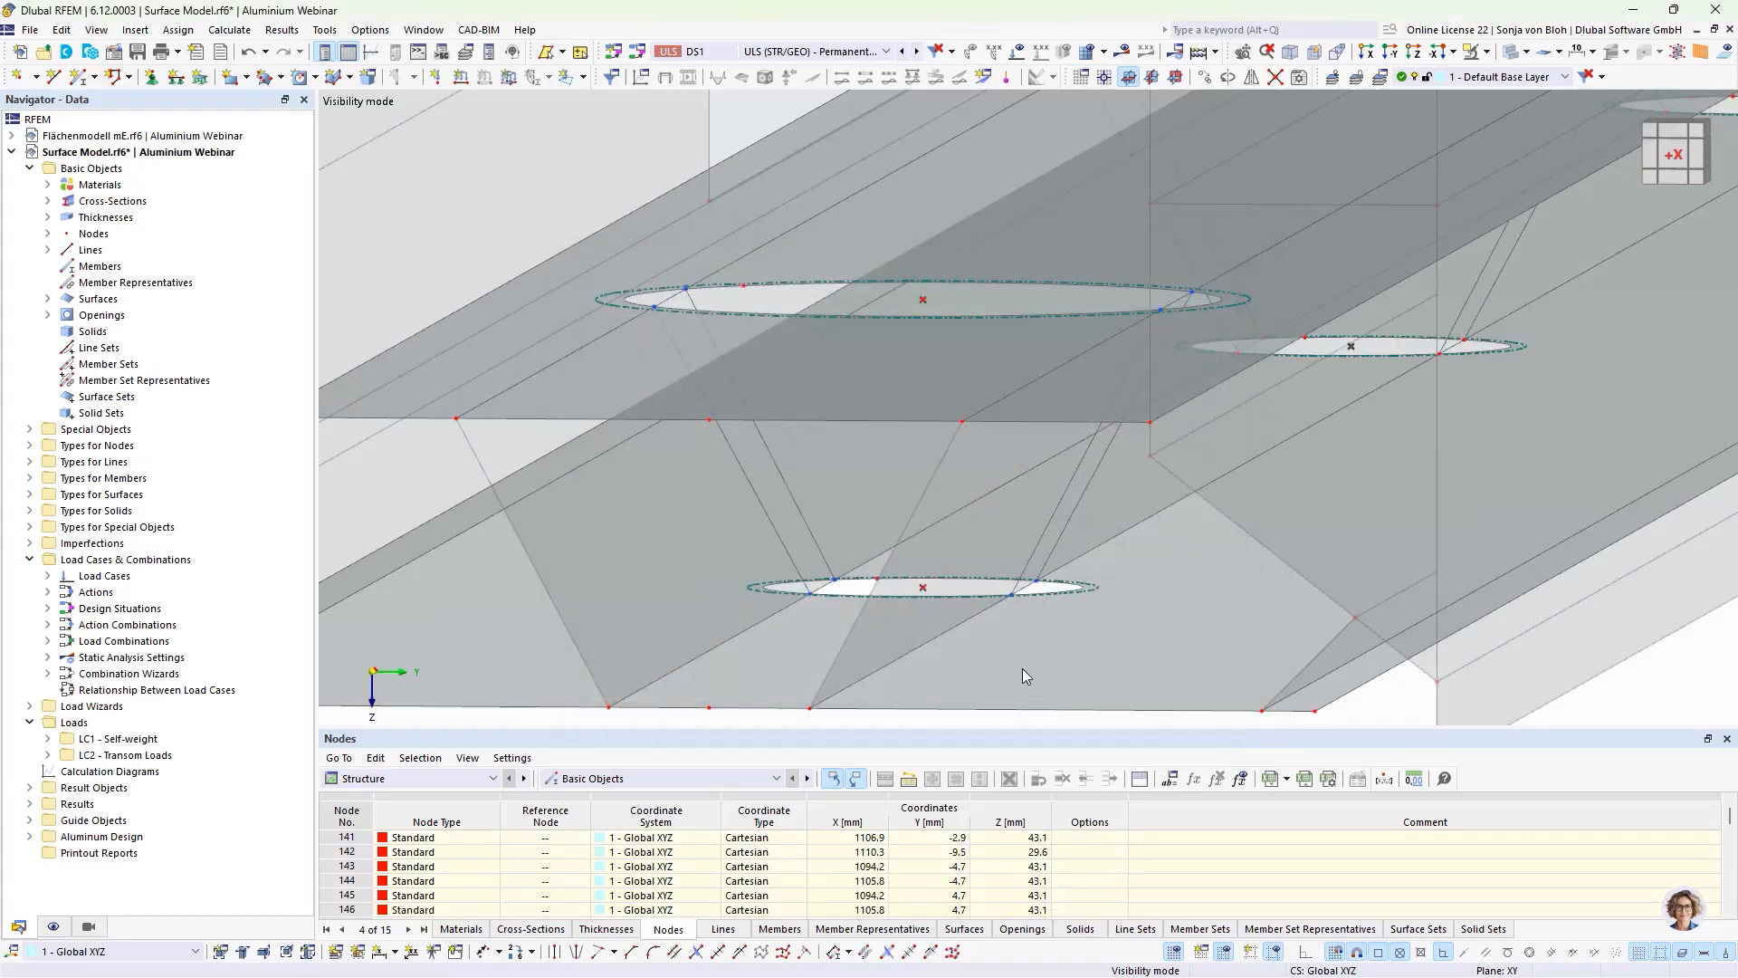
# Step: Cancel visibility mode and isolate the two inclined web surfaces of the screw channel together with their related objects
pyautogui.scroll(-3, 929, 485)
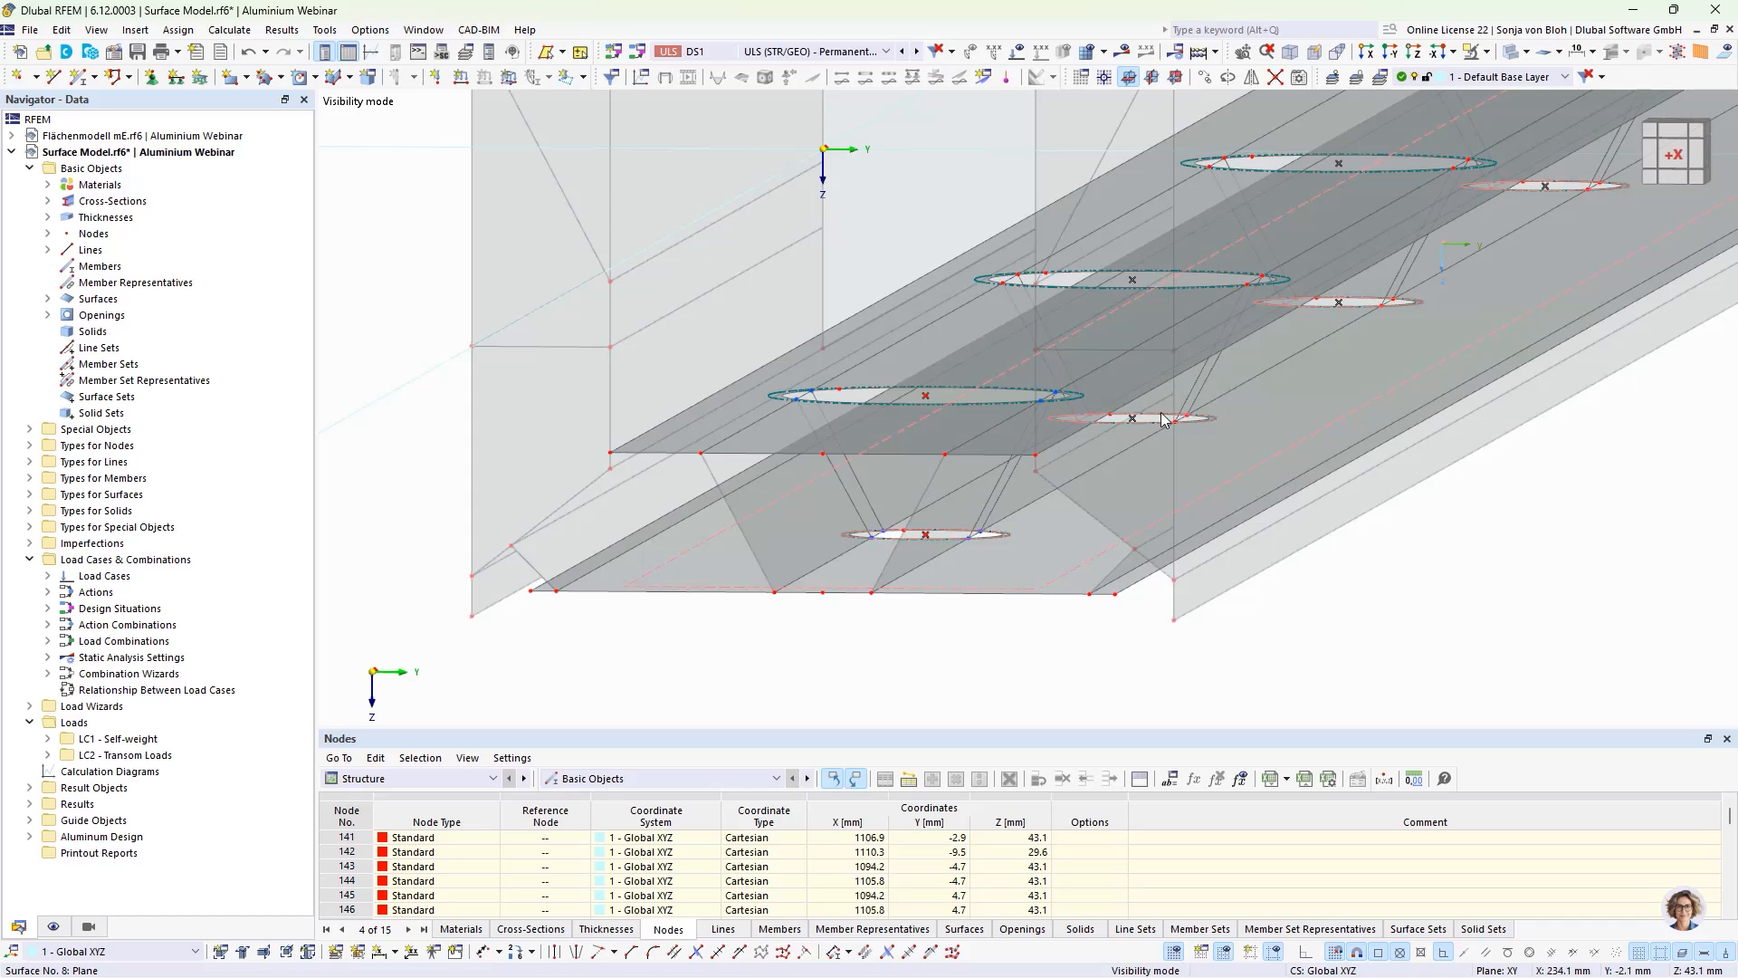
pyautogui.click(1472, 51)
pyautogui.click(1486, 52)
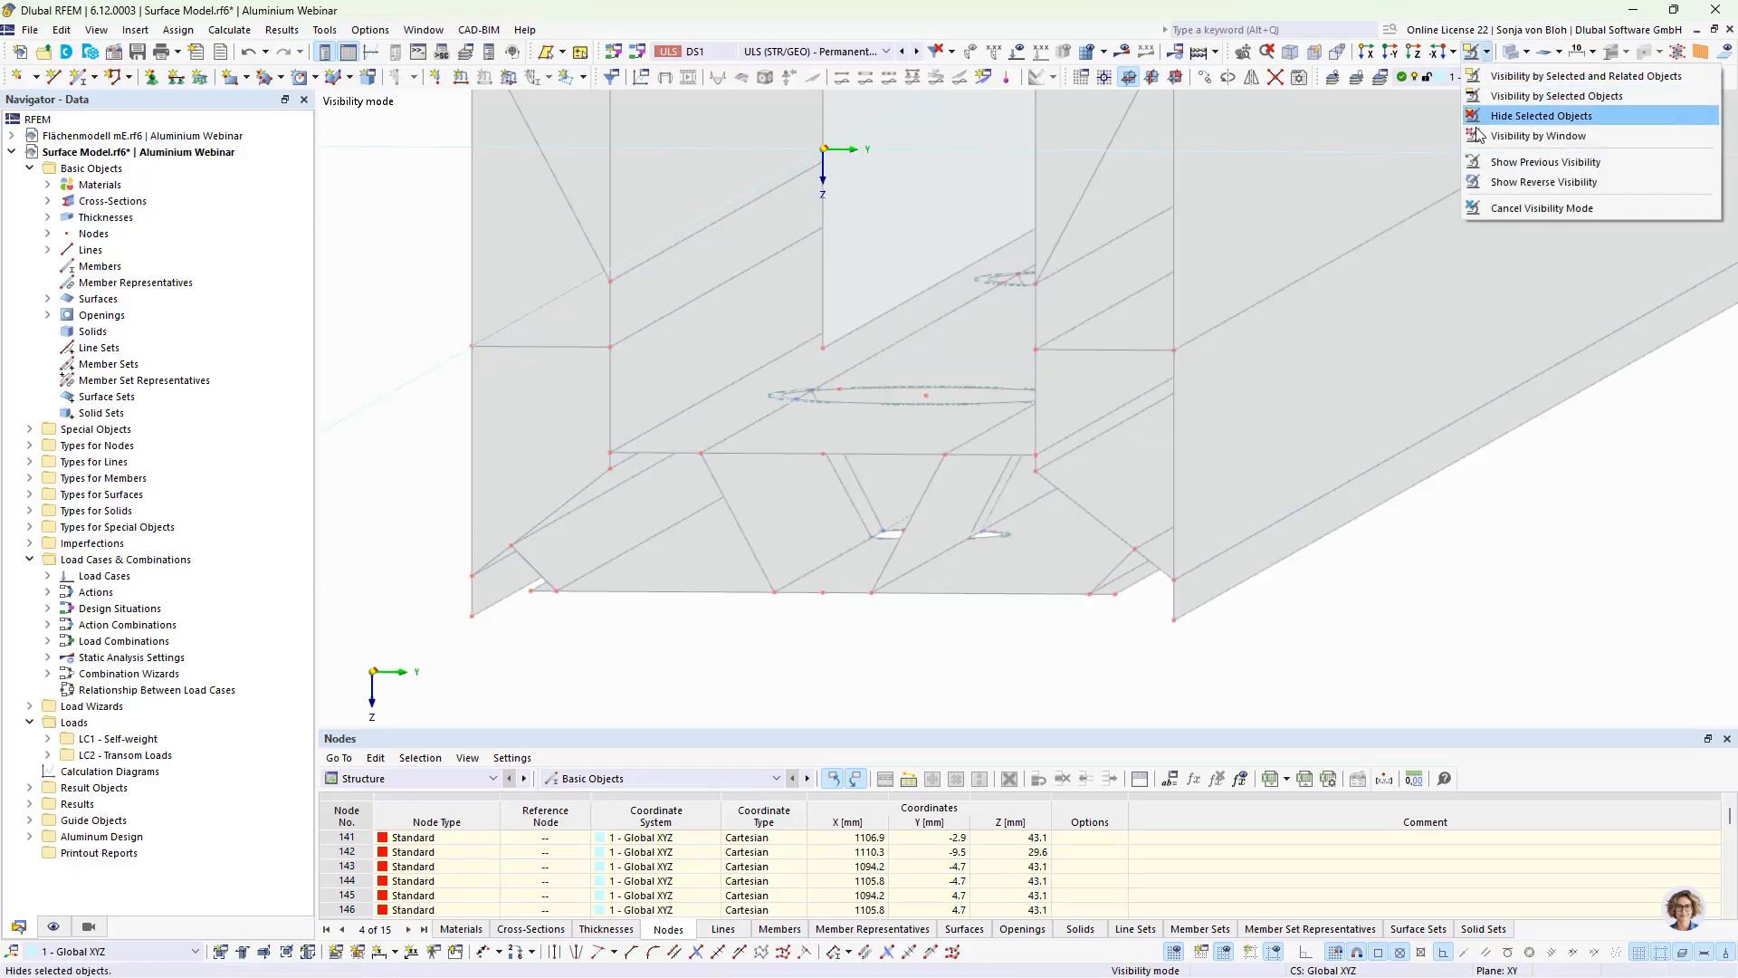
pyautogui.click(1502, 208)
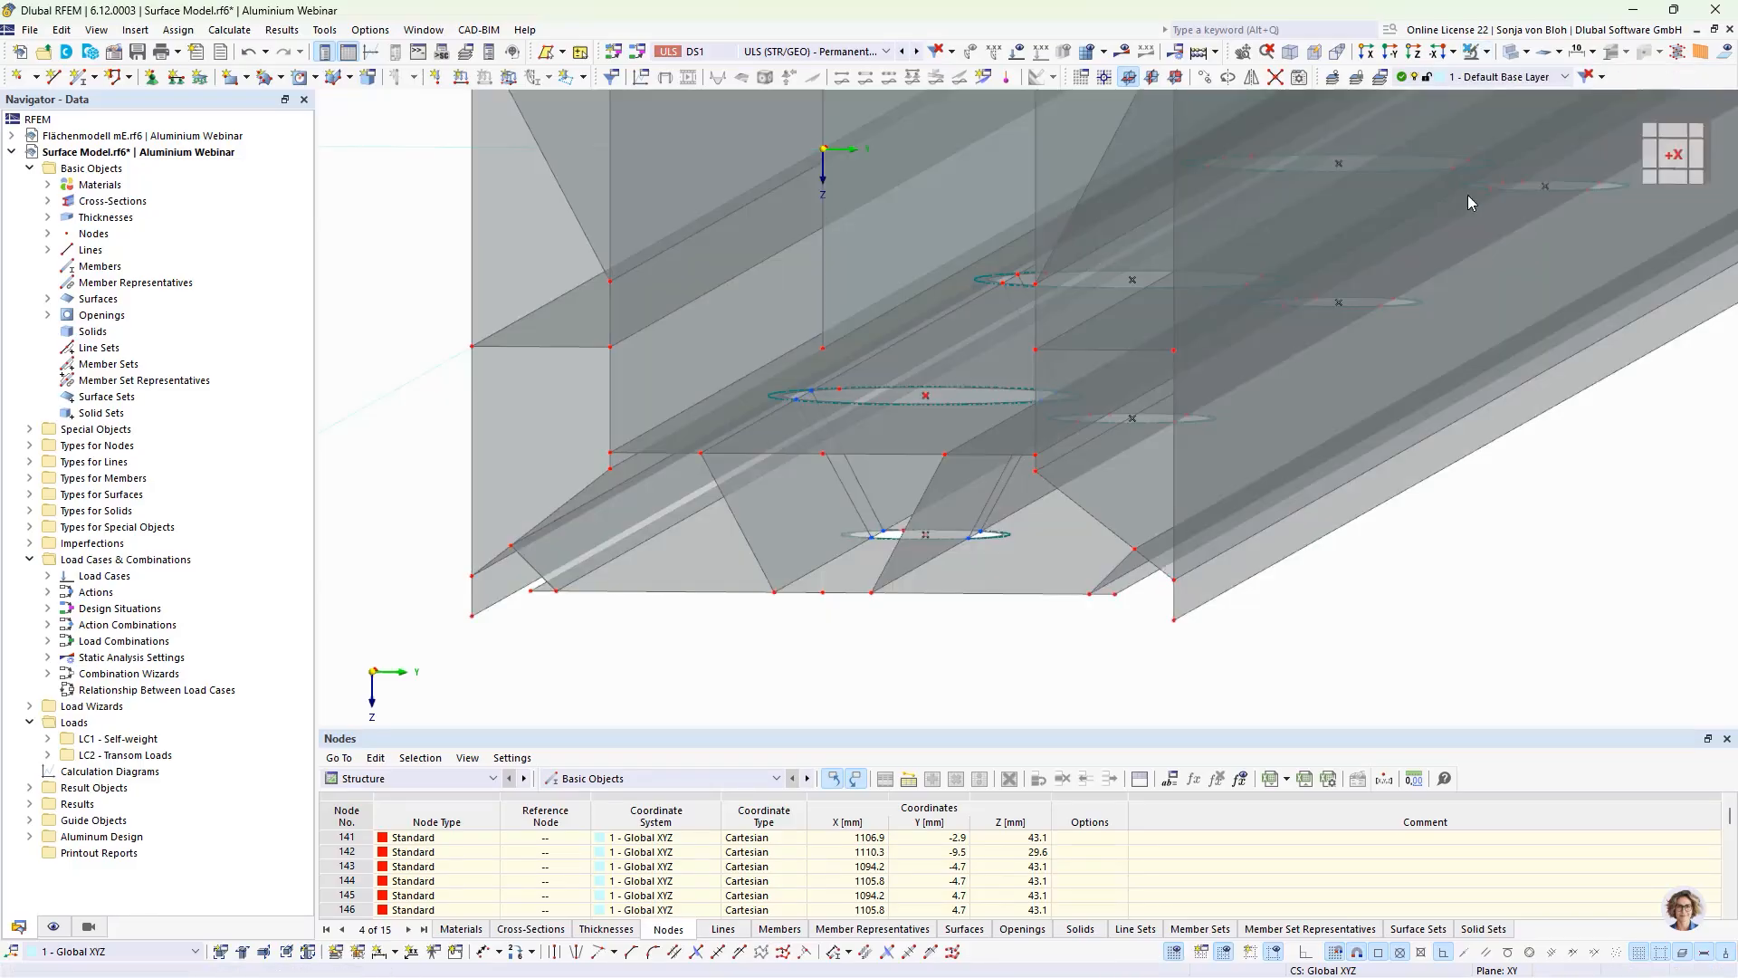
pyautogui.click(769, 529)
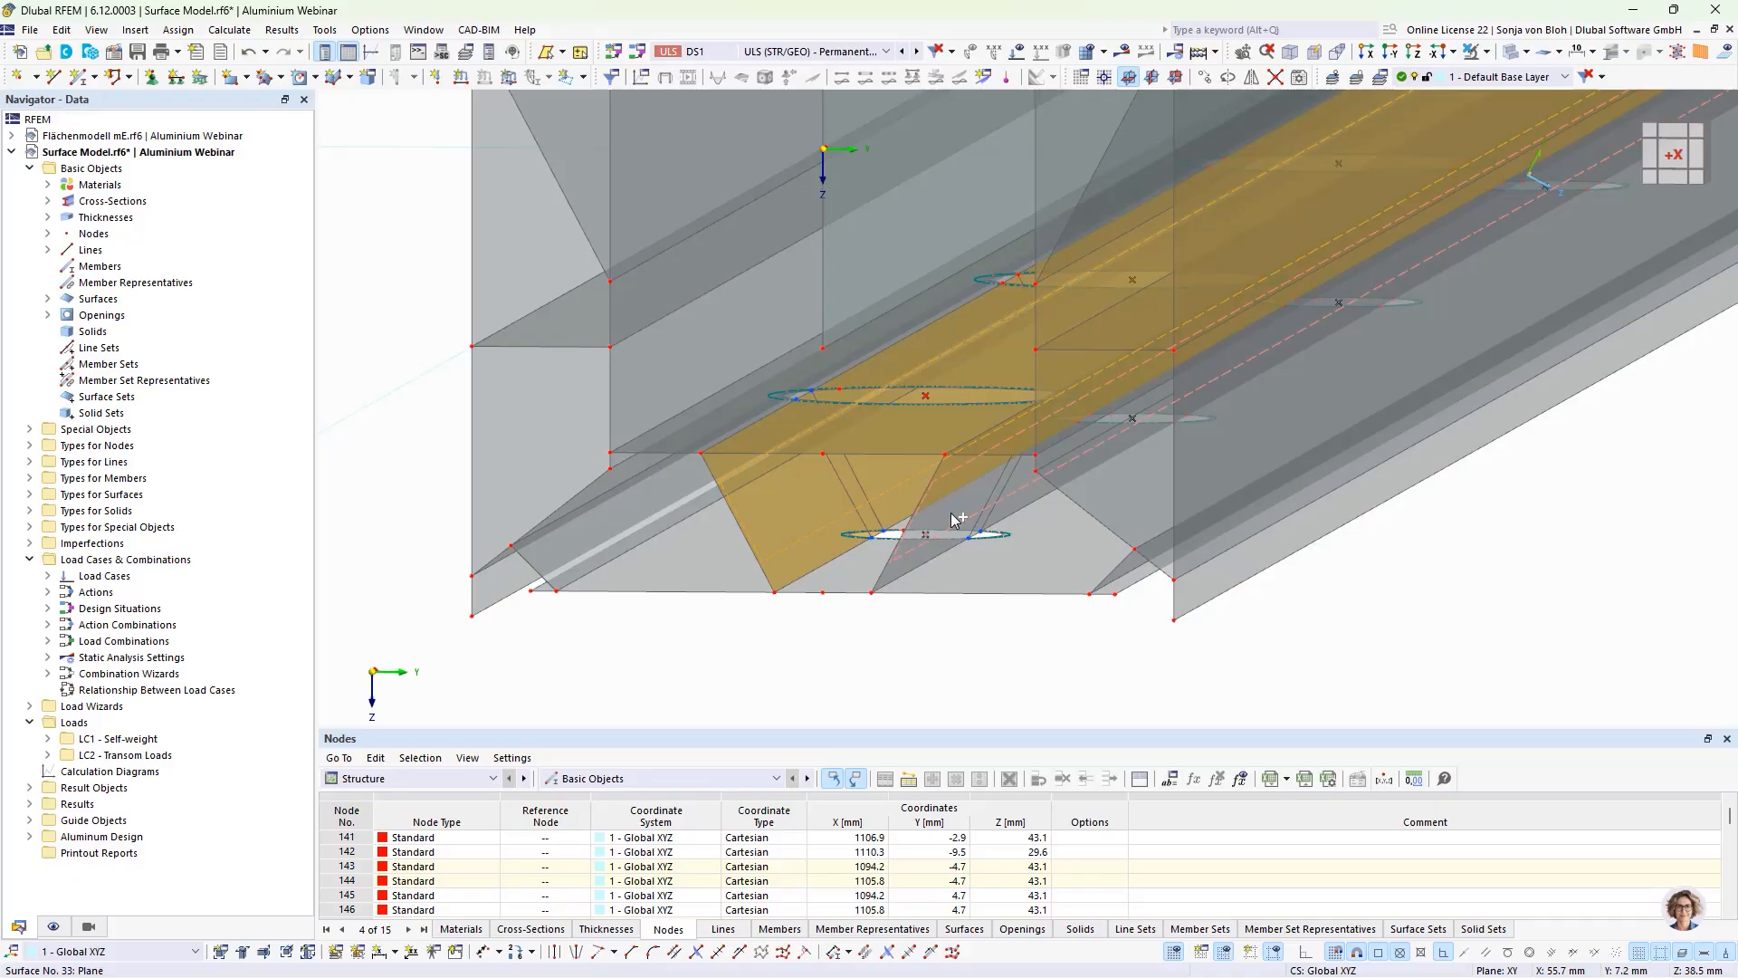
pyautogui.keyDown('ctrl'); pyautogui.click(915, 545); pyautogui.keyUp('ctrl')
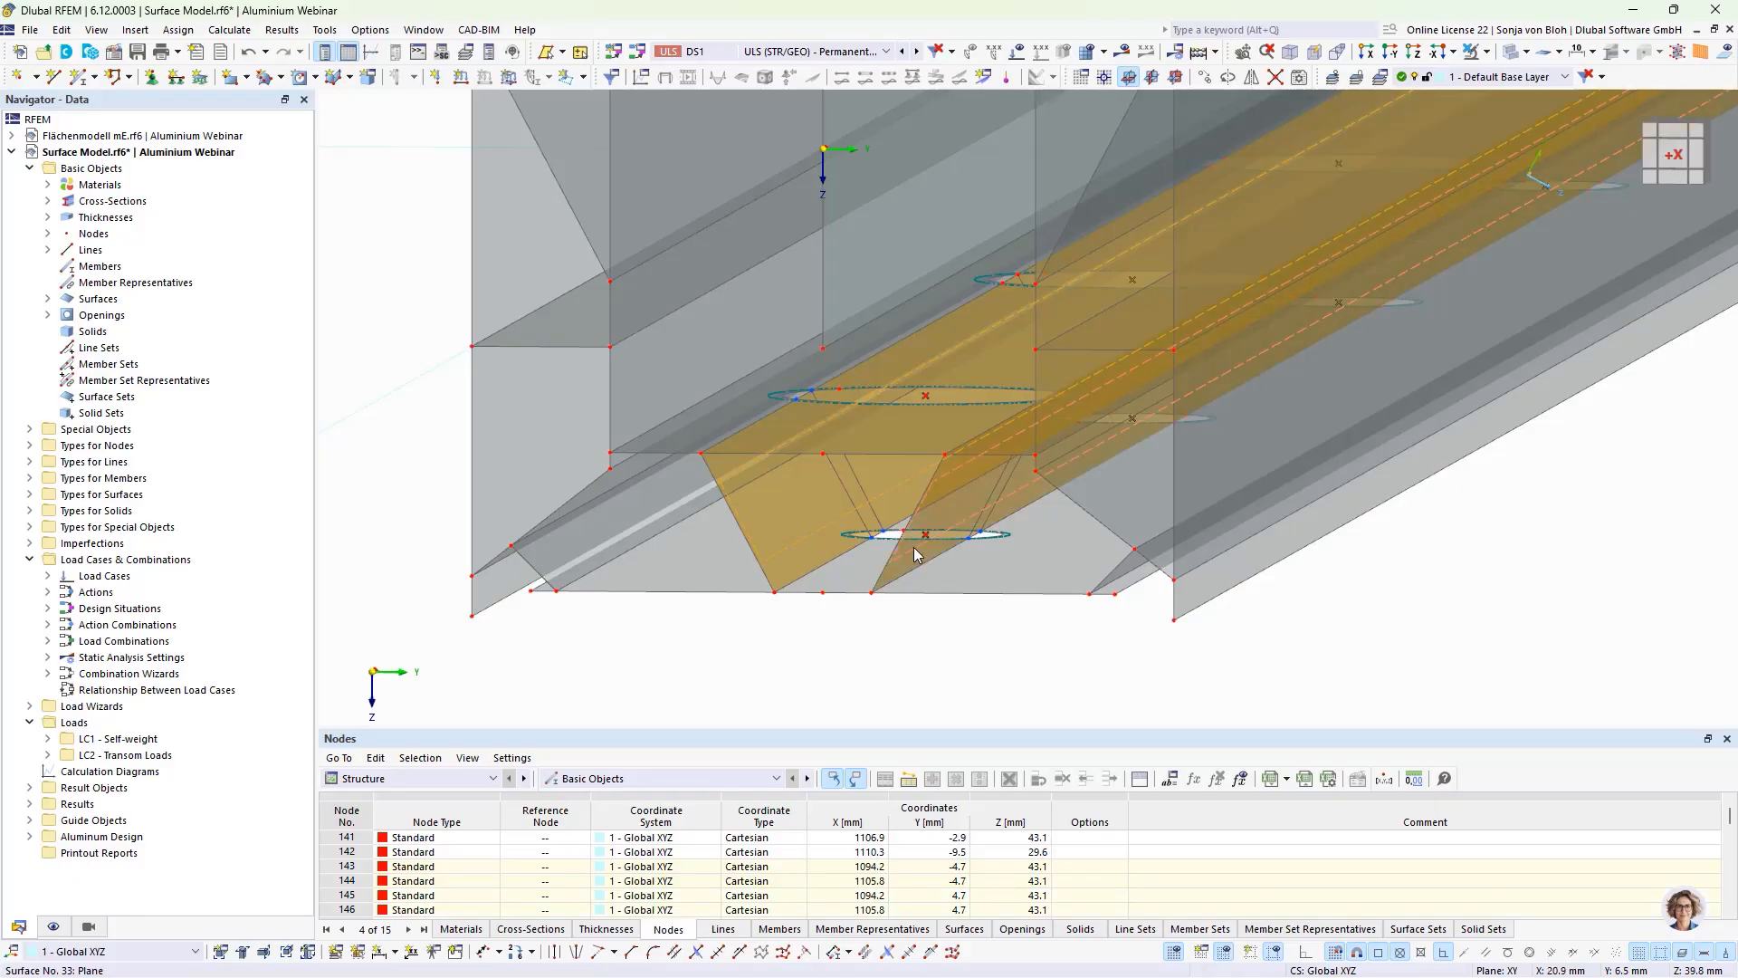
pyautogui.click(1486, 52)
pyautogui.click(1495, 73)
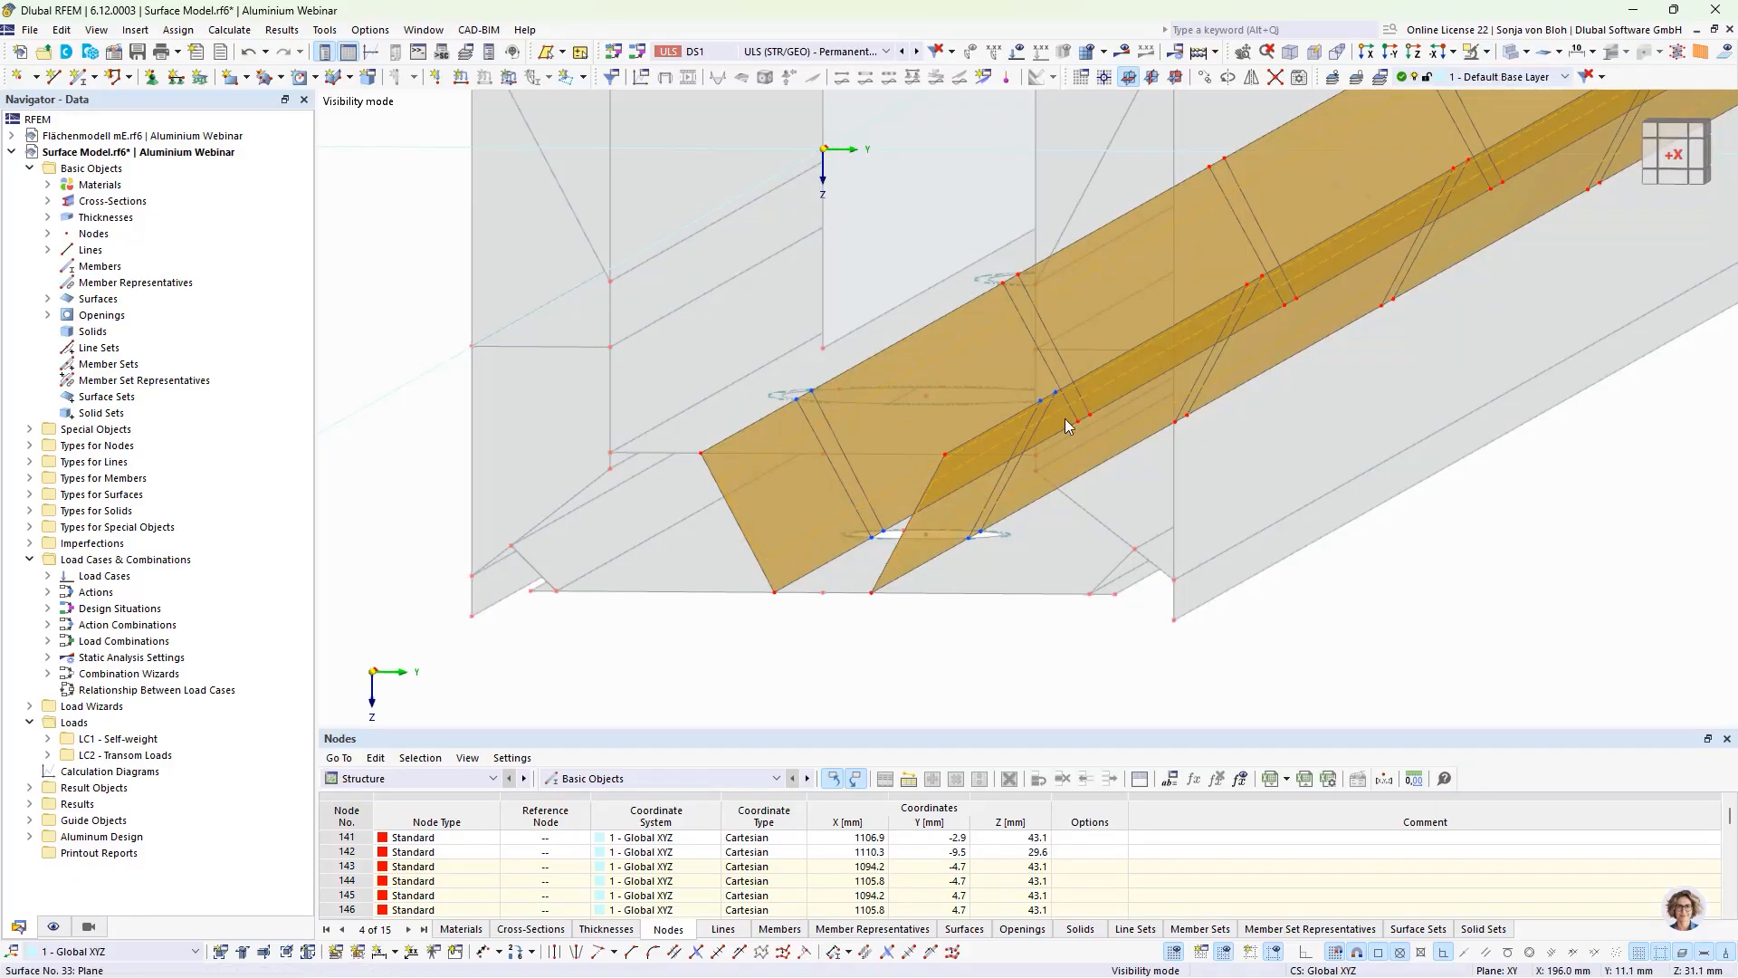
# Step: Divide the two inclined web surfaces with all intersecting lines
pyautogui.rightClick(766, 498)
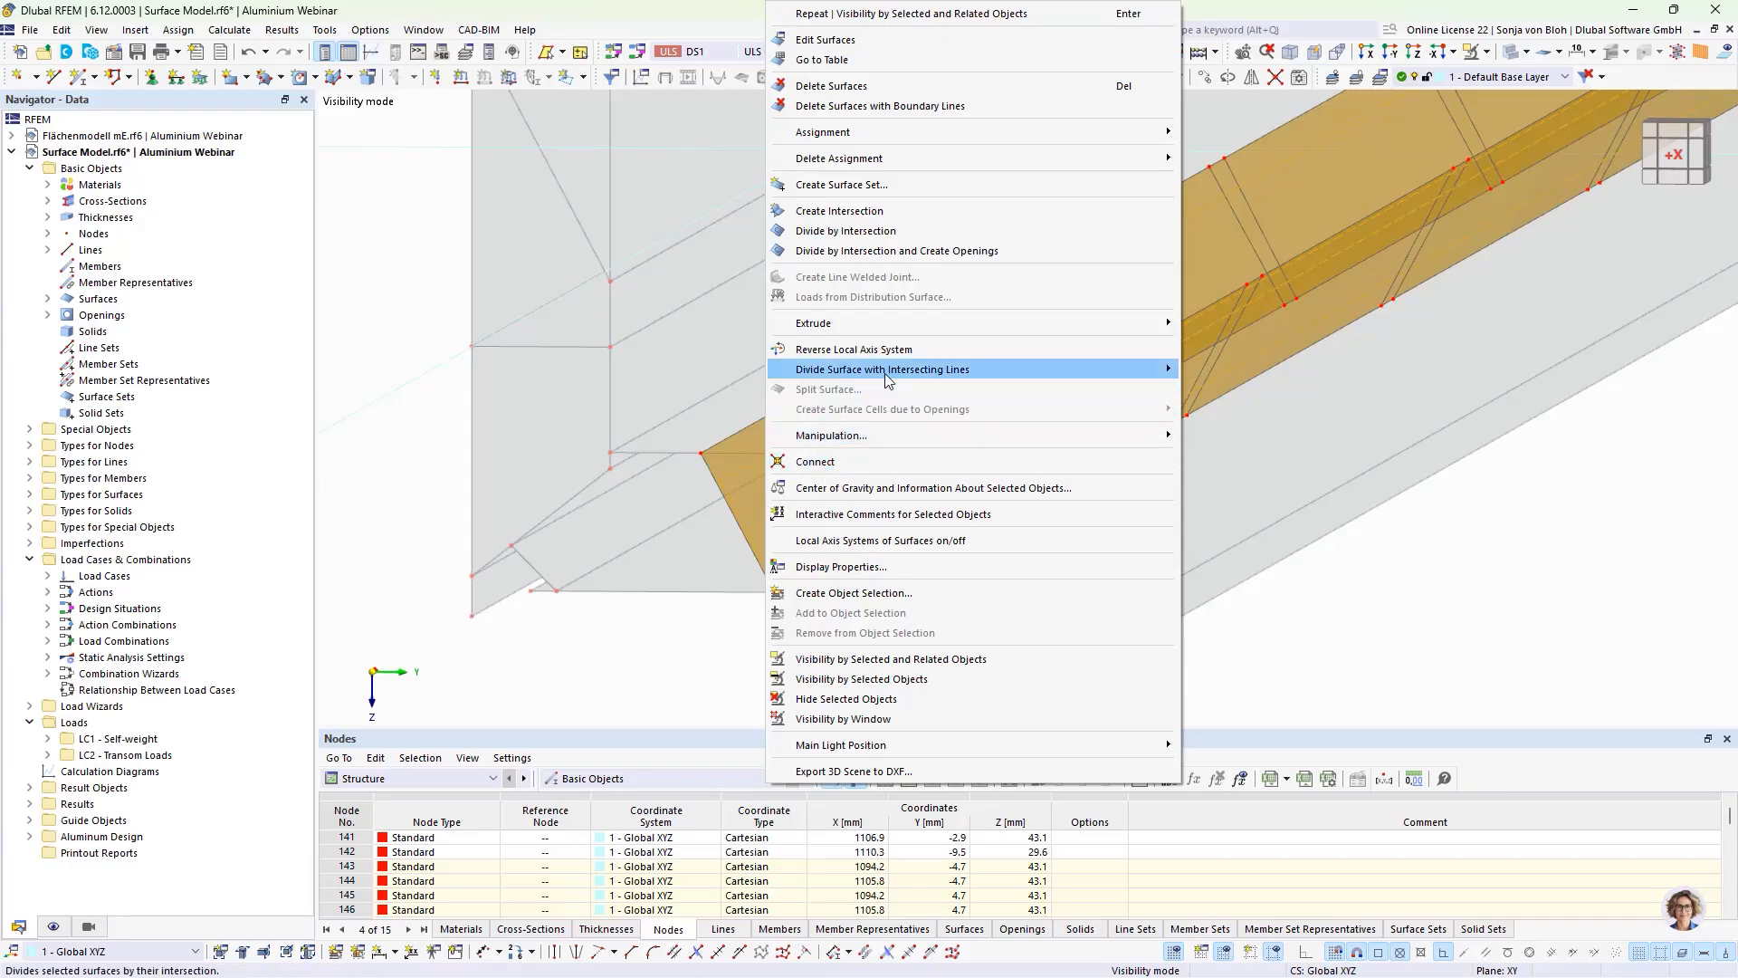
pyautogui.moveTo(886, 377)
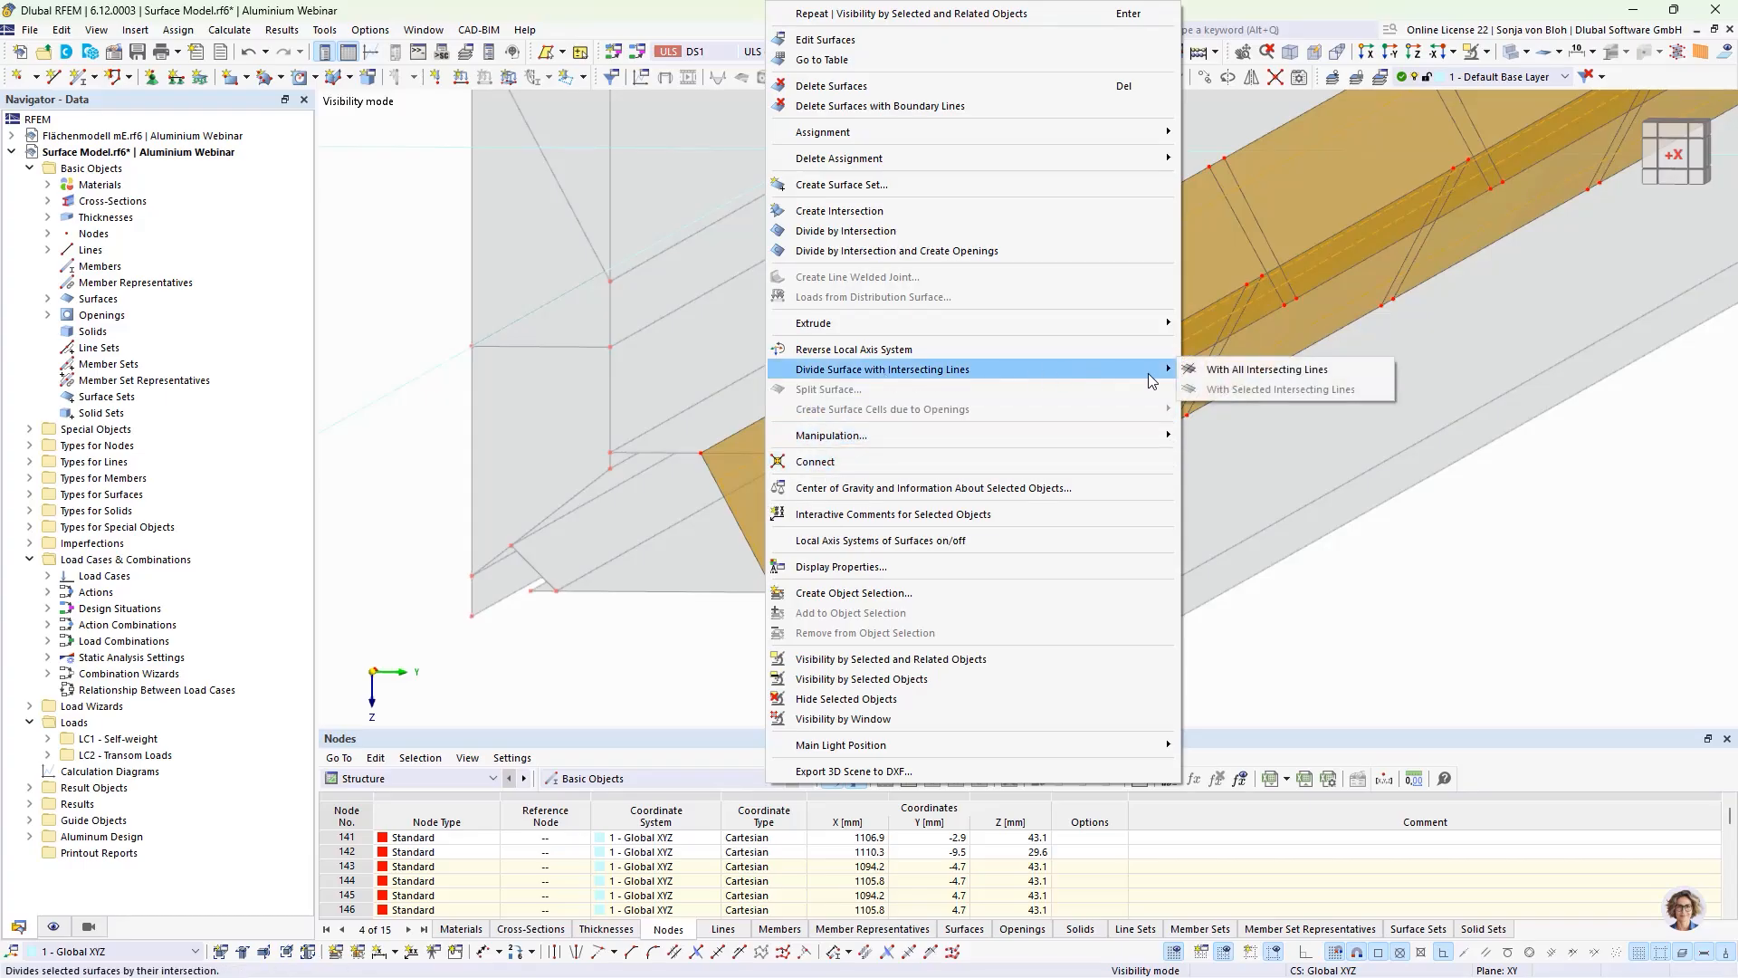
pyautogui.click(1209, 370)
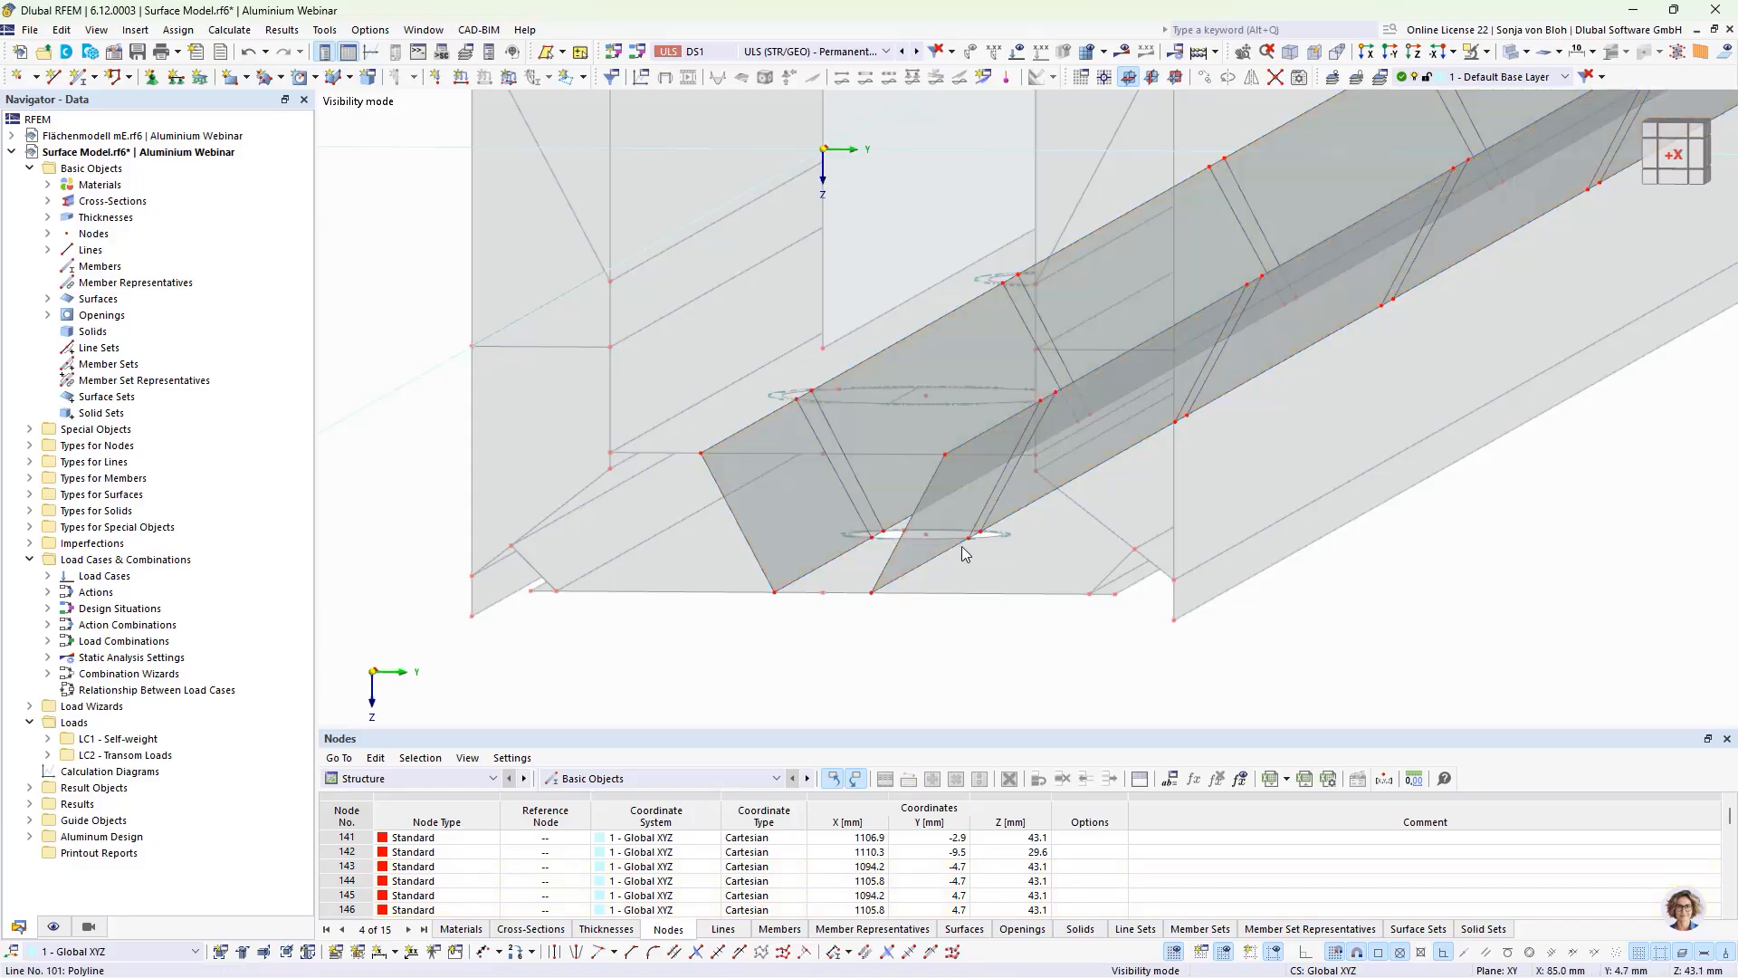
# Step: In the -Y view, delete the narrow web surface pieces between the connecting lines at the openings around X = 100 and 300 mm
pyautogui.click(1399, 45)
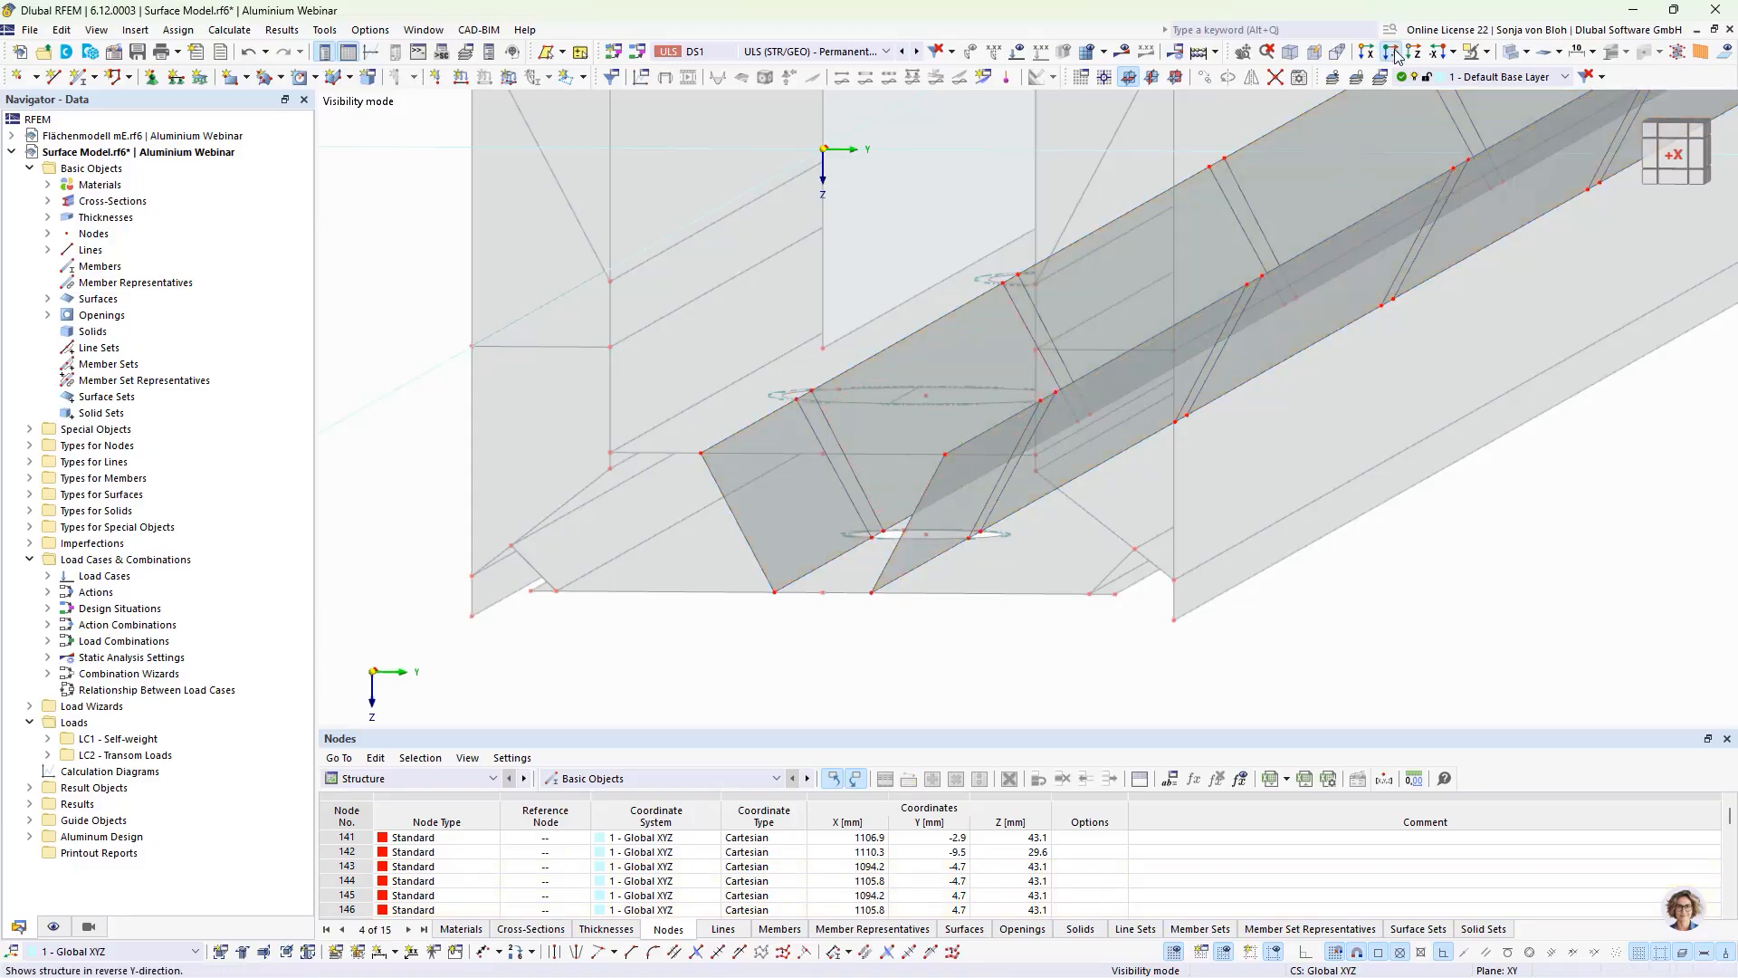
pyautogui.moveTo(488, 475); pyautogui.dragTo(574, 512, button='middle')
pyautogui.scroll(5, 532, 437)
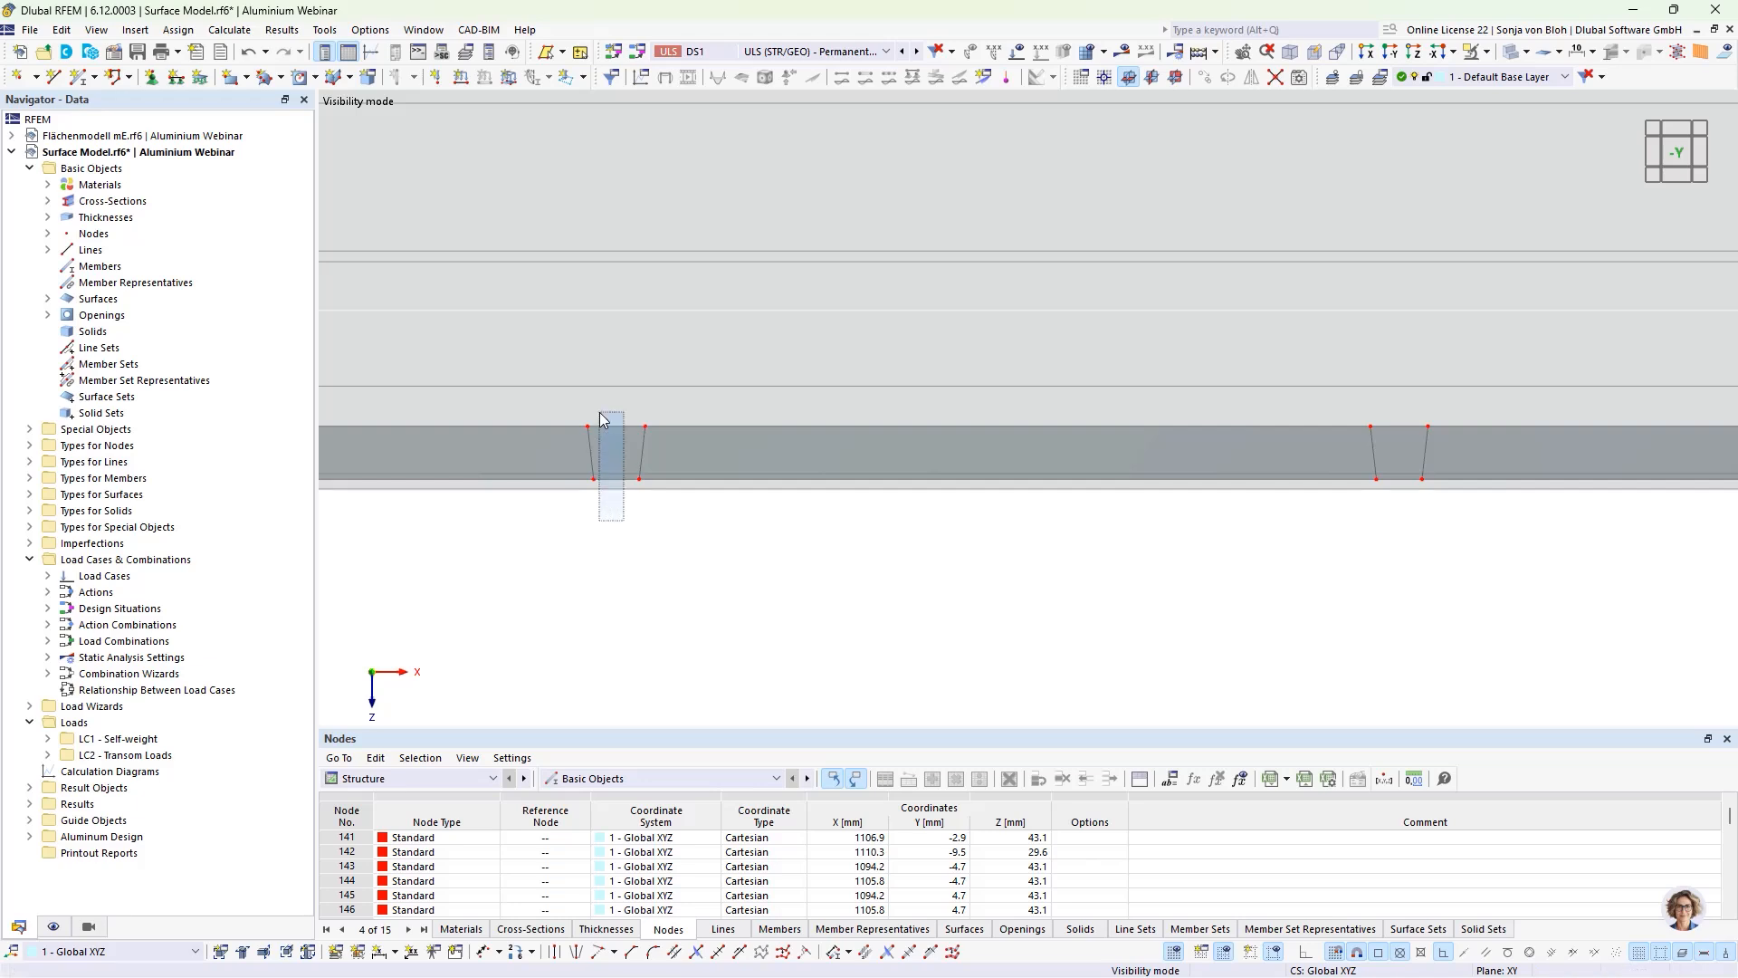
pyautogui.click(605, 442)
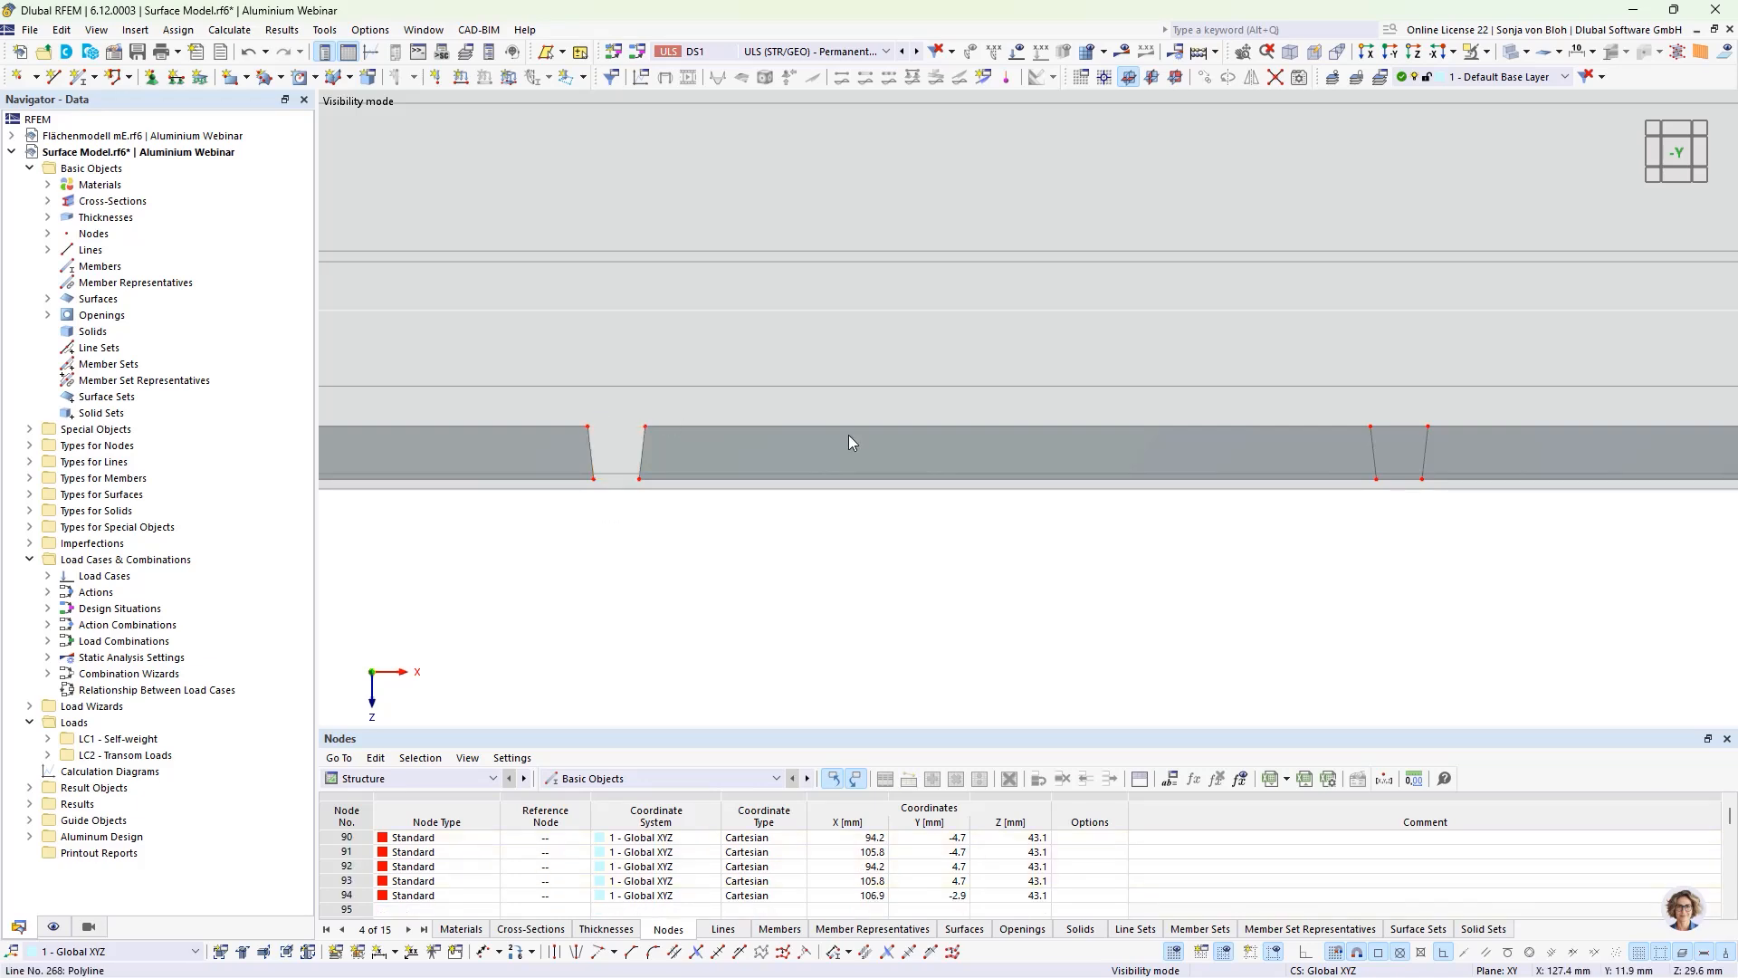
pyautogui.moveTo(588, 546); pyautogui.dragTo(730, 645, button='middle')
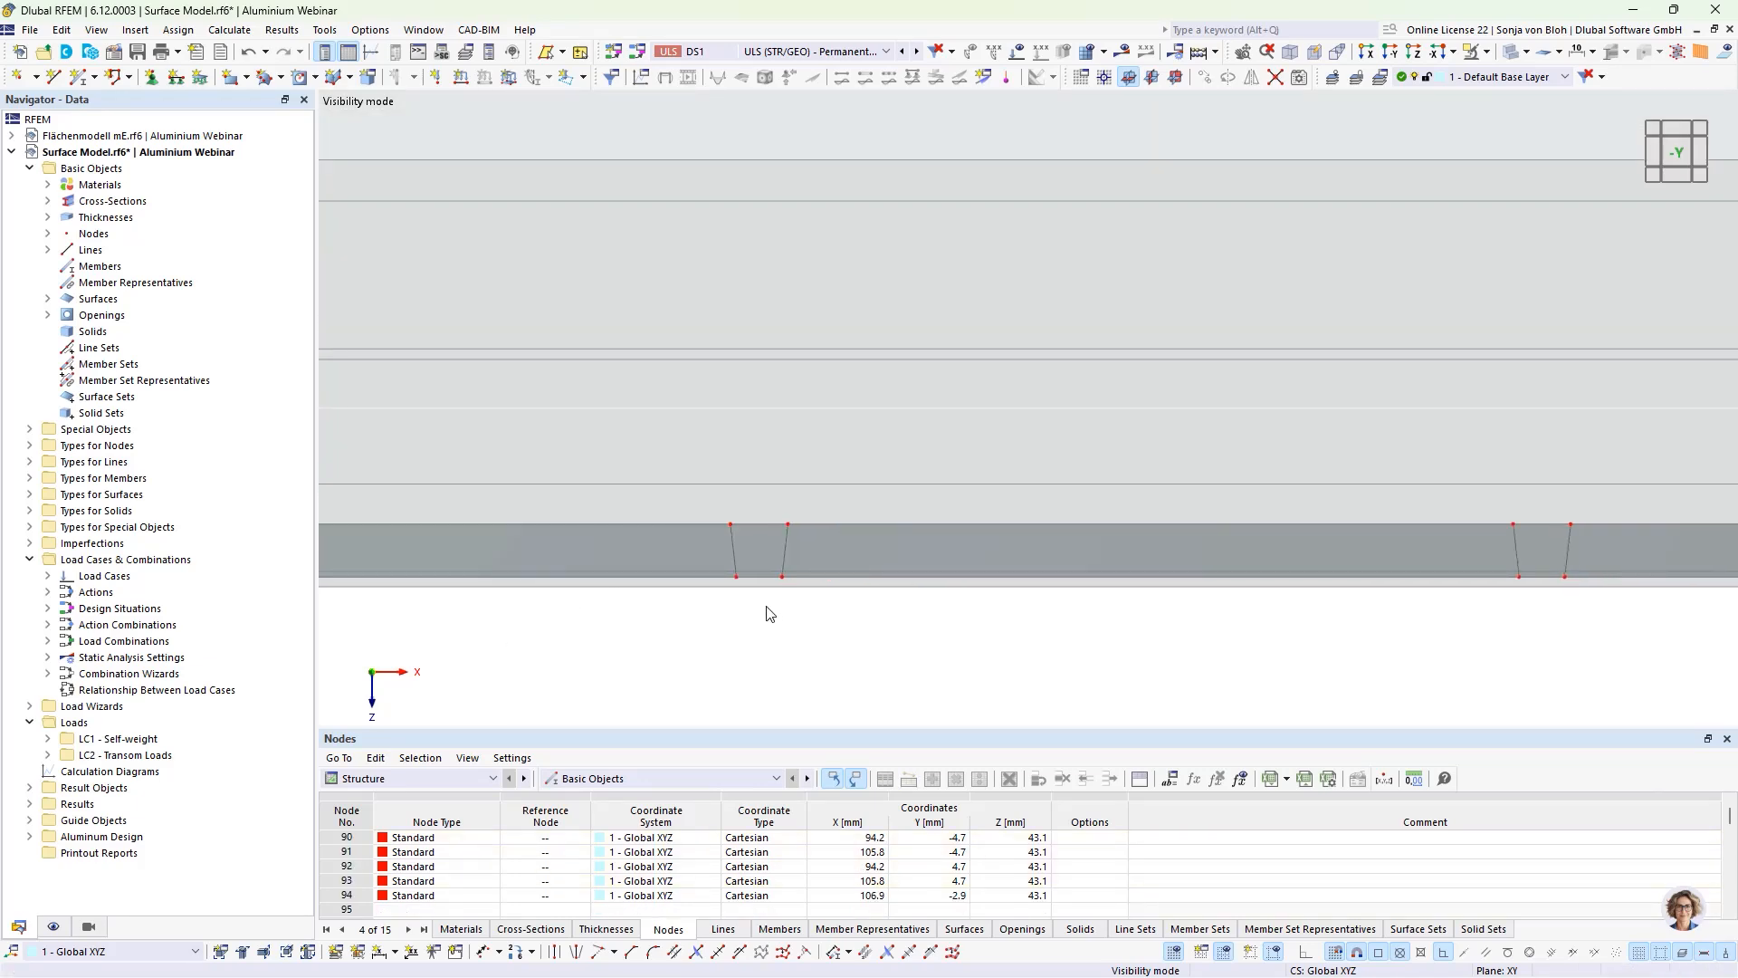
pyautogui.click(758, 550)
pyautogui.press('Delete')
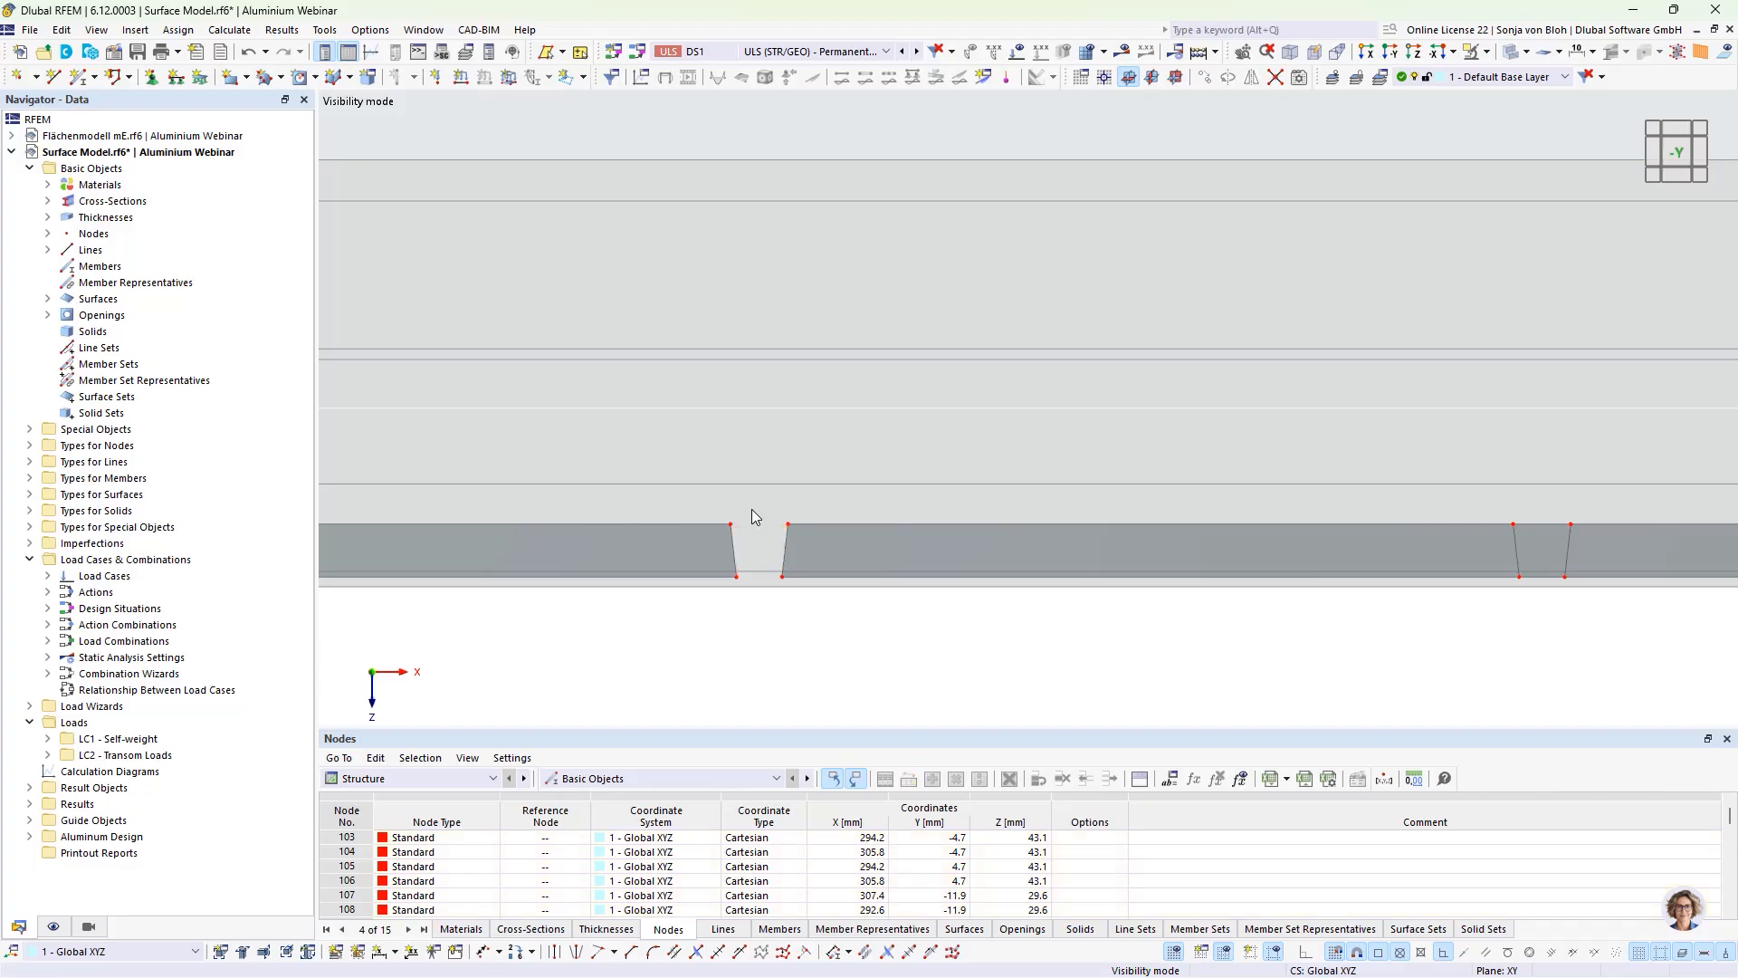
# Step: Delete the narrow web surface pieces between the connecting lines at the openings around X = 500 and 700 mm
pyautogui.scroll(-2, 1016, 645)
pyautogui.moveTo(1208, 661); pyautogui.dragTo(633, 675, button='middle')
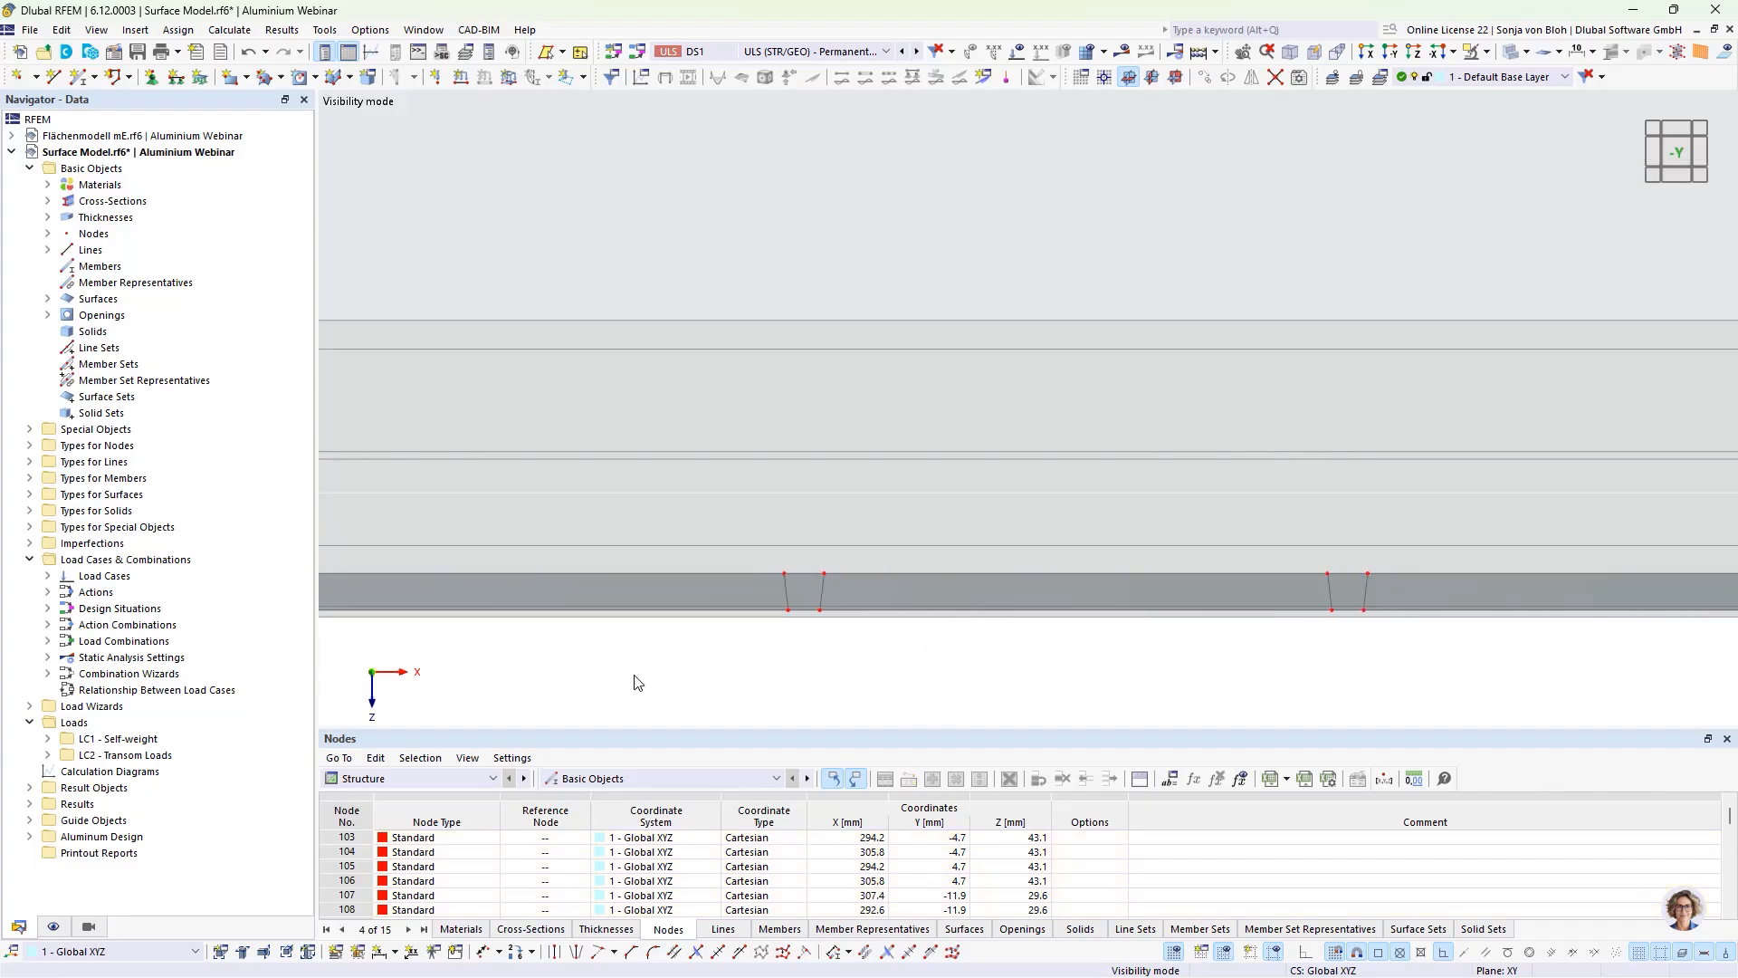
pyautogui.click(802, 570)
pyautogui.press('Delete')
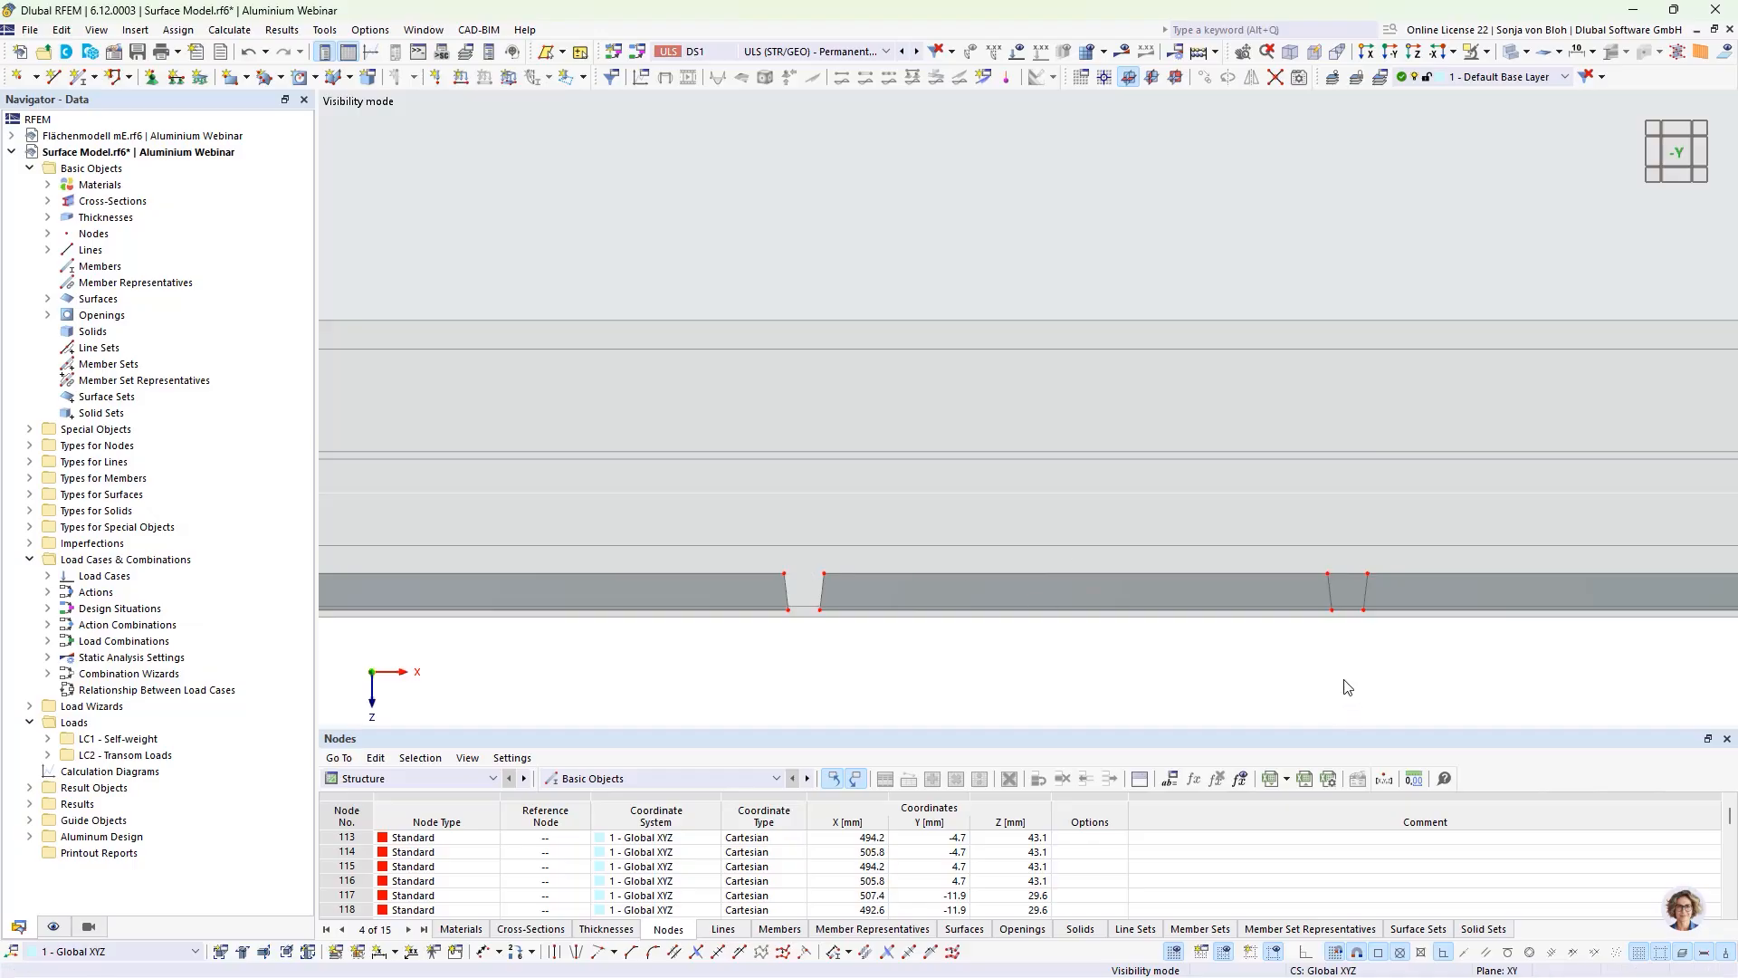
pyautogui.moveTo(1347, 687); pyautogui.dragTo(935, 720, button='middle')
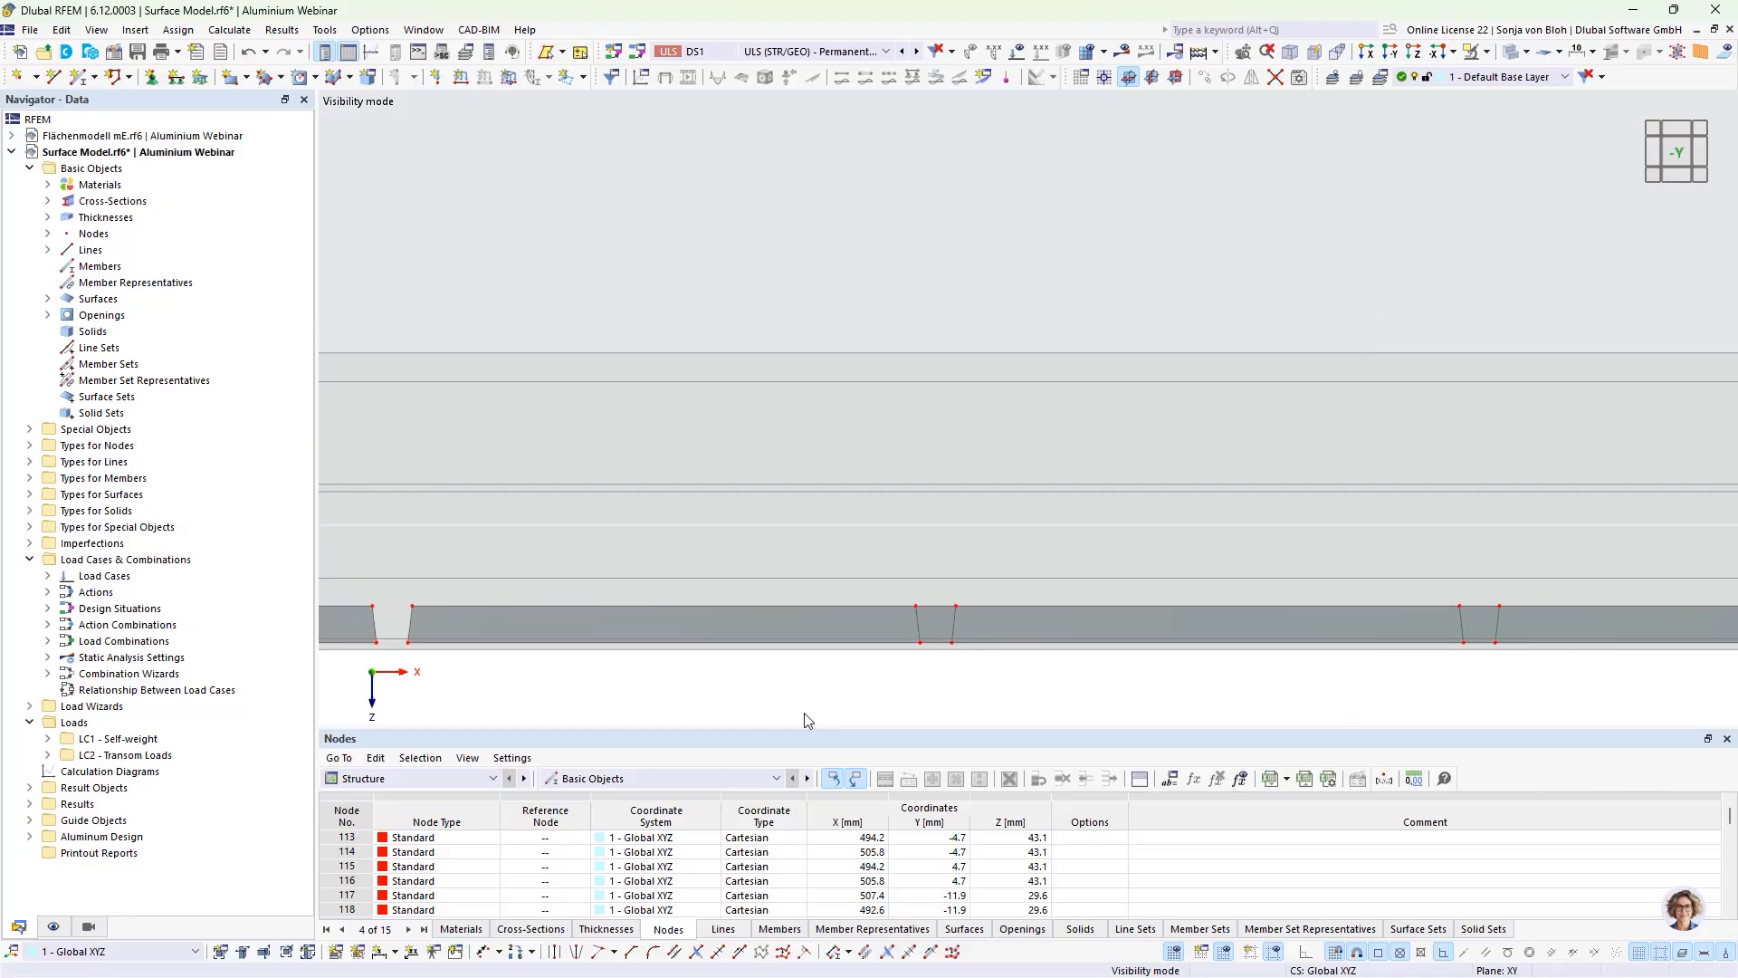
pyautogui.click(935, 601)
pyautogui.press('Delete')
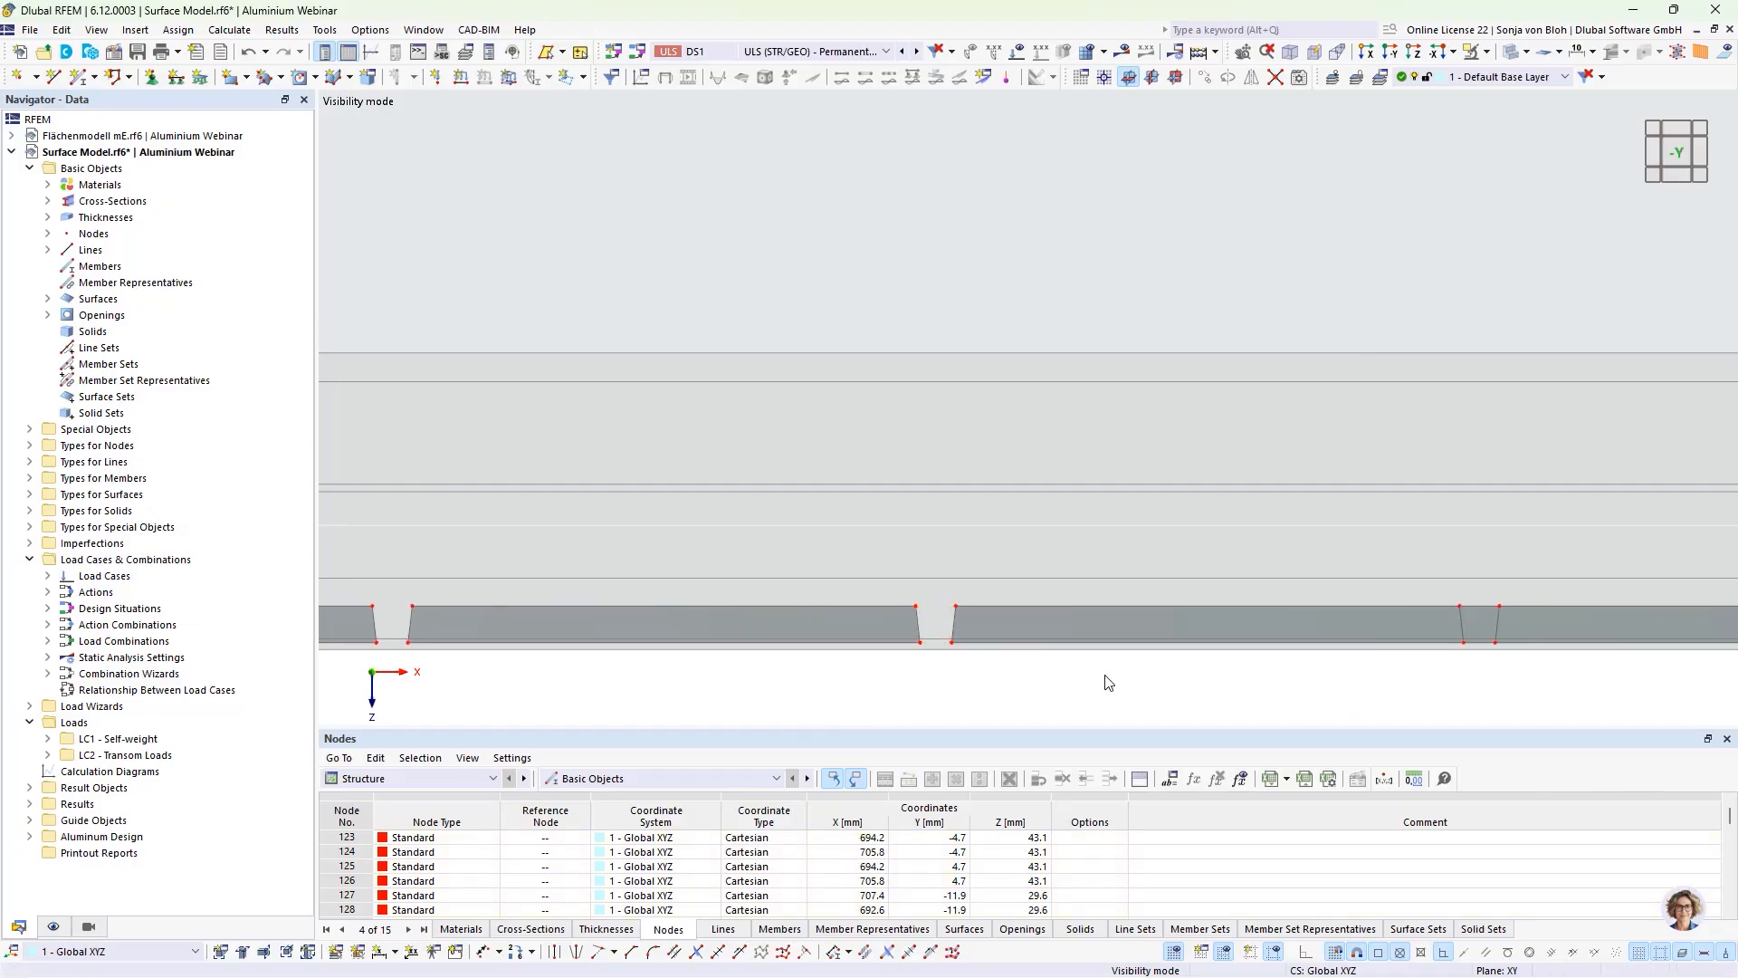
# Step: Delete the narrow web surface pieces between the connecting lines at the last two openings, around X = 900 and 1100 mm
pyautogui.moveTo(712, 684); pyautogui.dragTo(812, 683, button='middle')
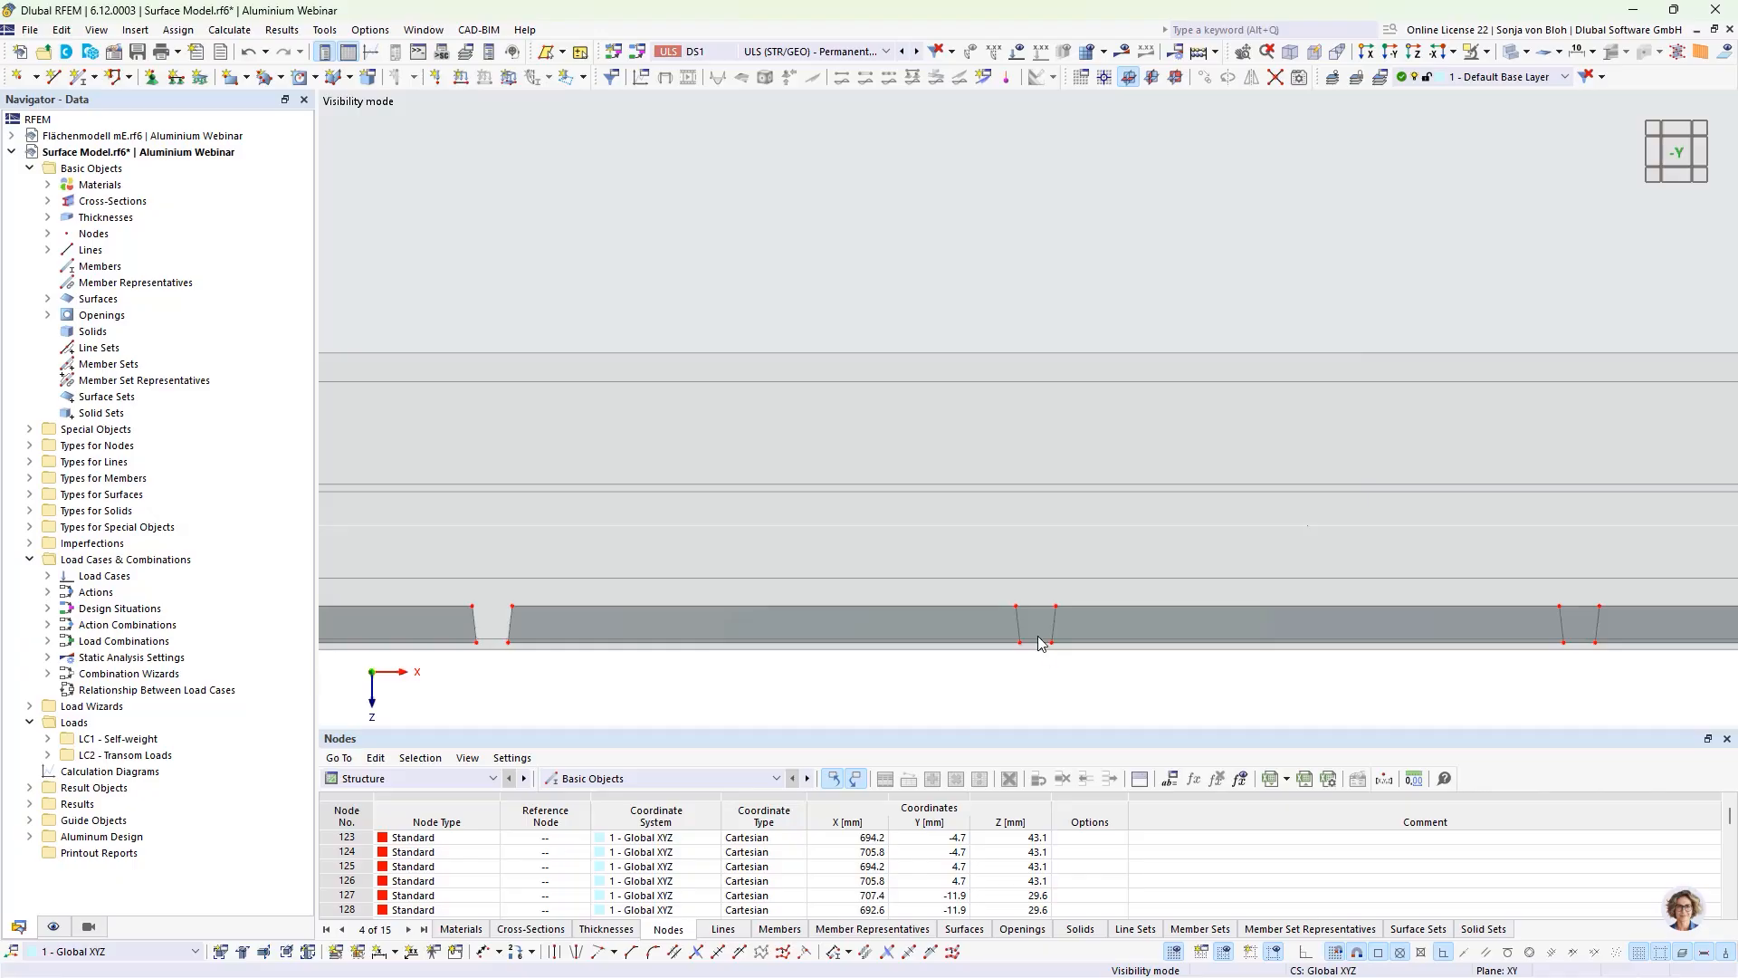
pyautogui.click(1029, 590)
pyautogui.press('Delete')
pyautogui.moveTo(657, 677)
pyautogui.mouseDown(button='middle')
pyautogui.moveTo(685, 677)
pyautogui.moveTo(662, 677)
pyautogui.mouseUp(button='middle')
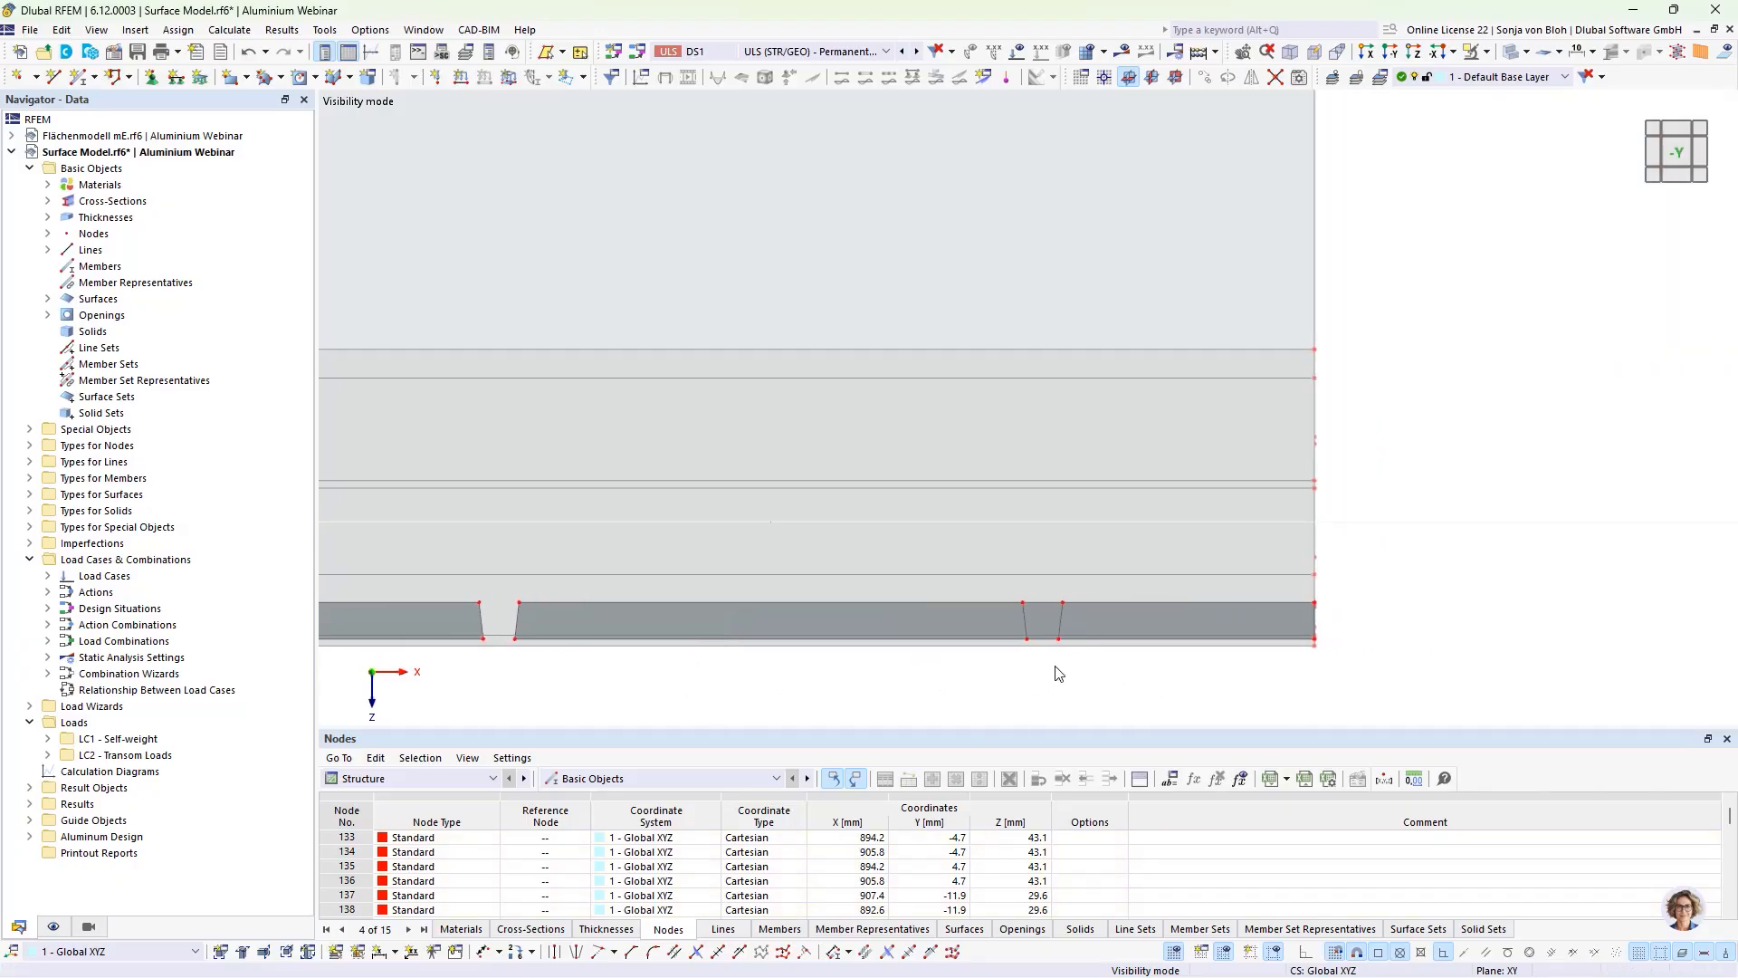
pyautogui.moveTo(1050, 666); pyautogui.dragTo(1040, 594)
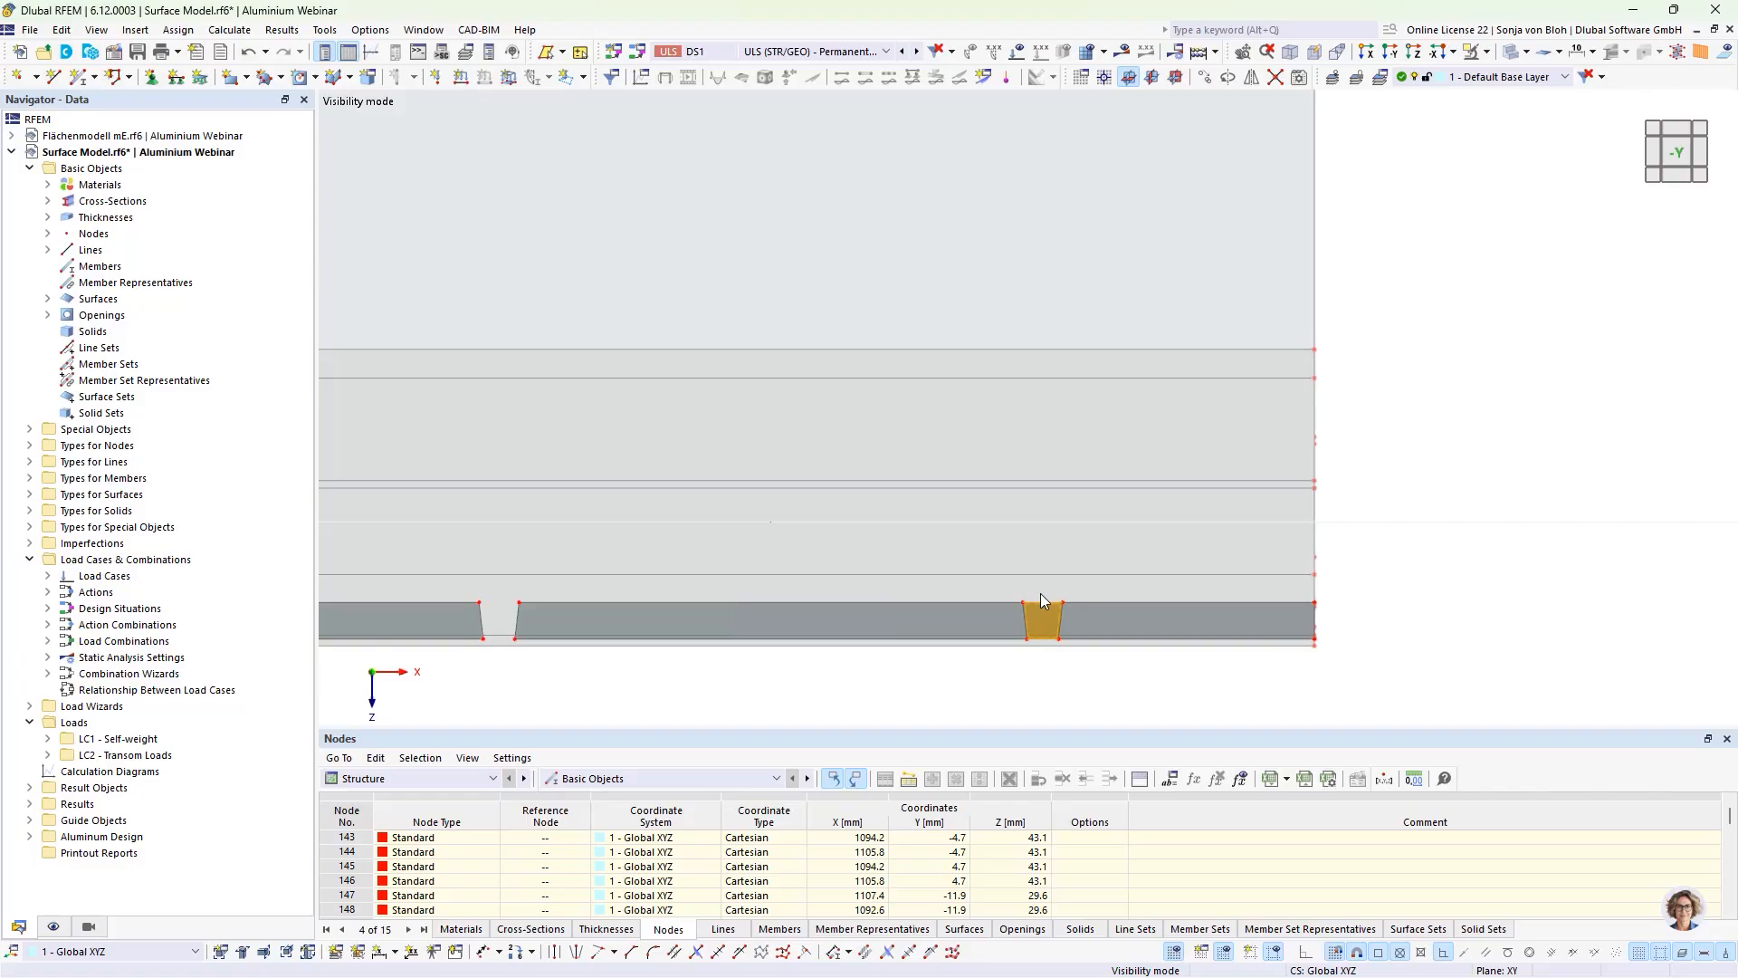
pyautogui.press('Delete')
pyautogui.scroll(-4, 1052, 490)
pyautogui.scroll(-3, 1051, 489)
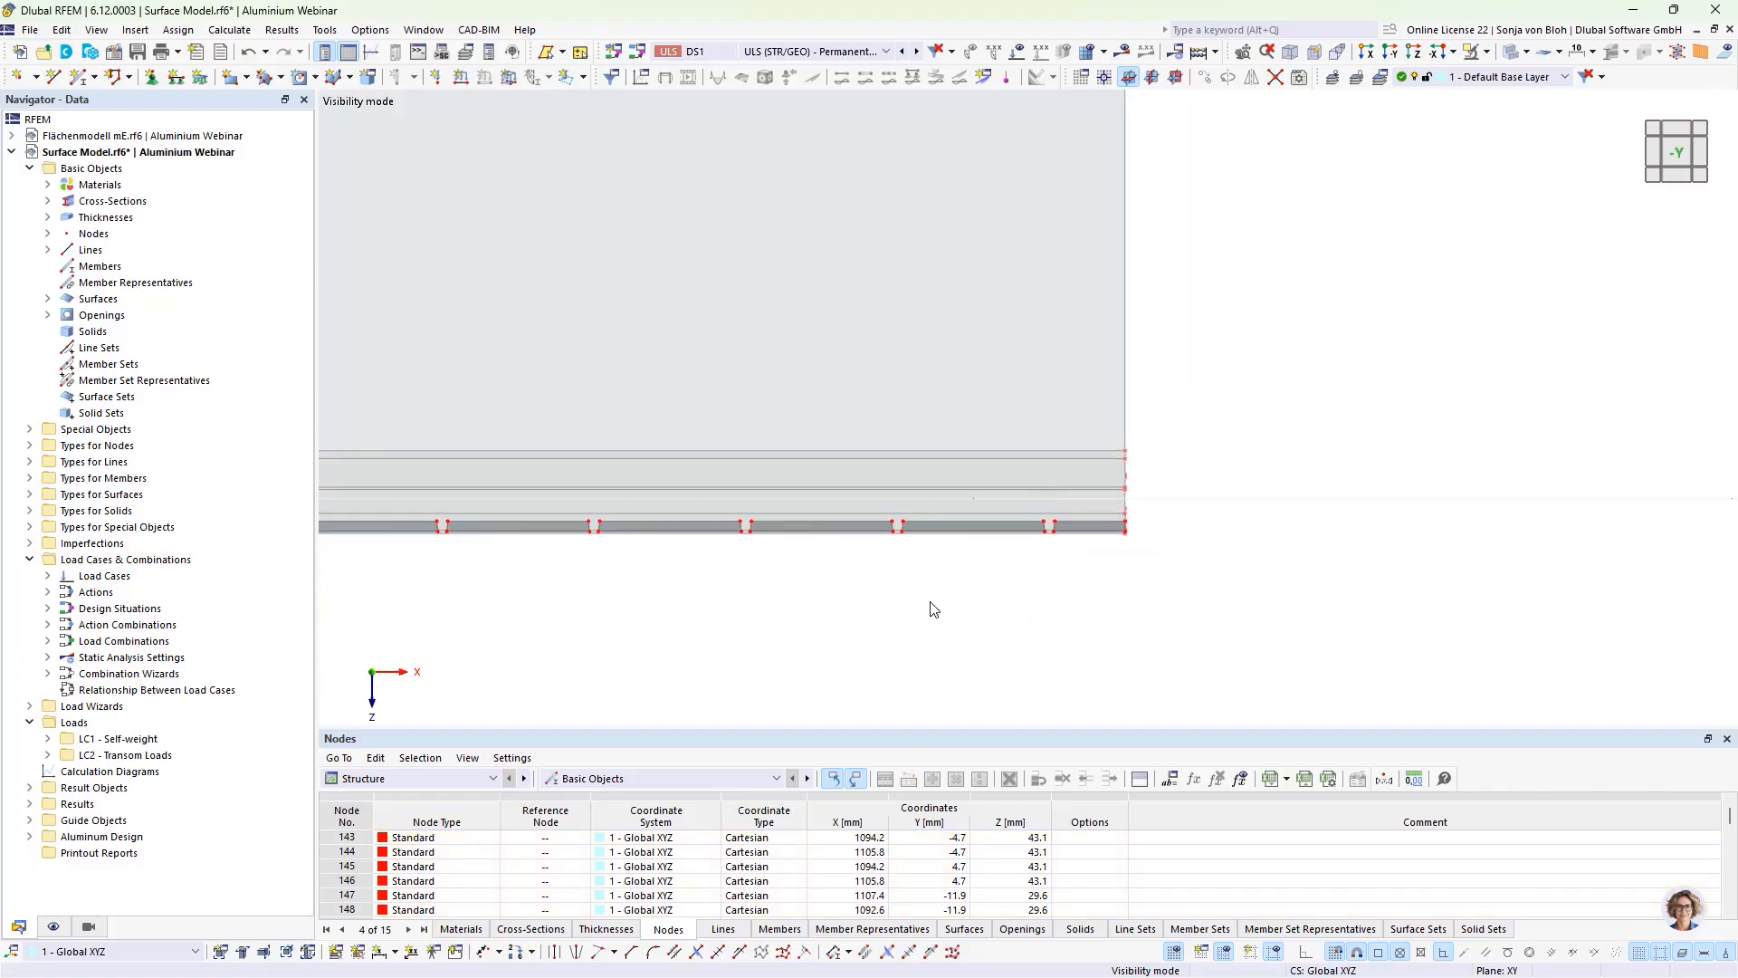
# Step: Show the railing in an isometric view and cancel visibility mode to display the whole model
pyautogui.moveTo(931, 603)
pyautogui.keyDown('ctrl'); pyautogui.mouseDown(button='middle')
pyautogui.moveTo(1053, 646)
pyautogui.moveTo(1191, 555)
pyautogui.moveTo(888, 601)
pyautogui.moveTo(905, 606)
pyautogui.mouseUp(button='middle'); pyautogui.keyUp('ctrl')
pyautogui.scroll(2, 898, 584)
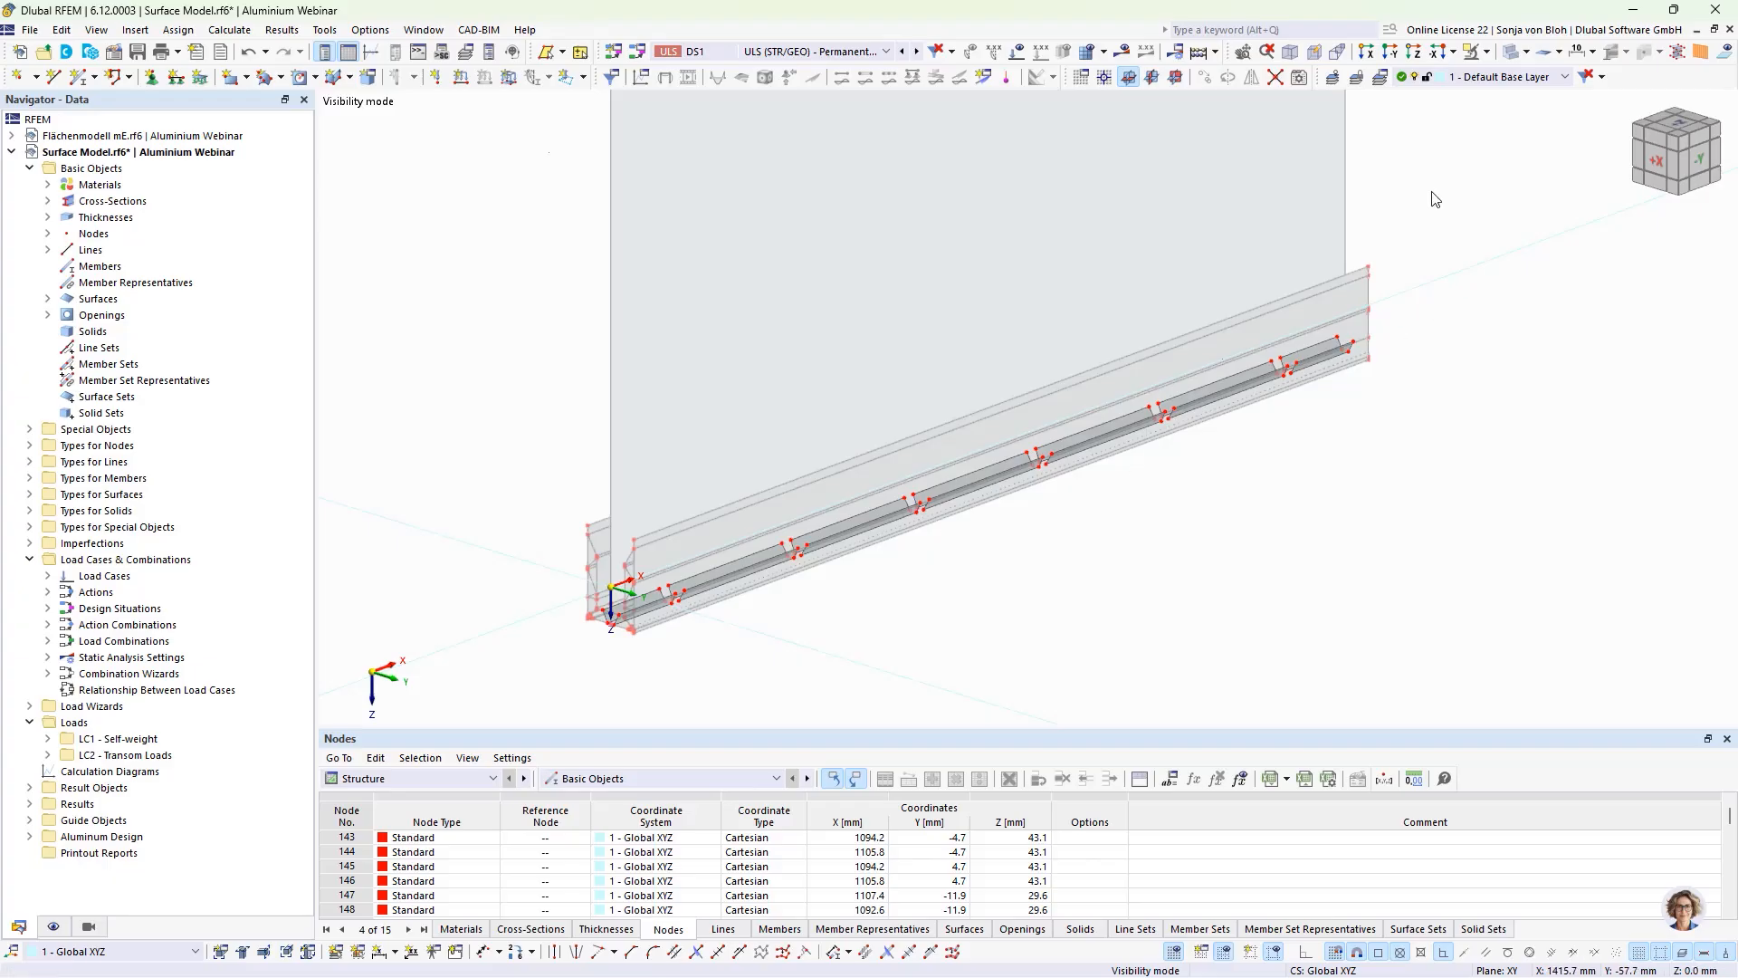
pyautogui.click(1487, 51)
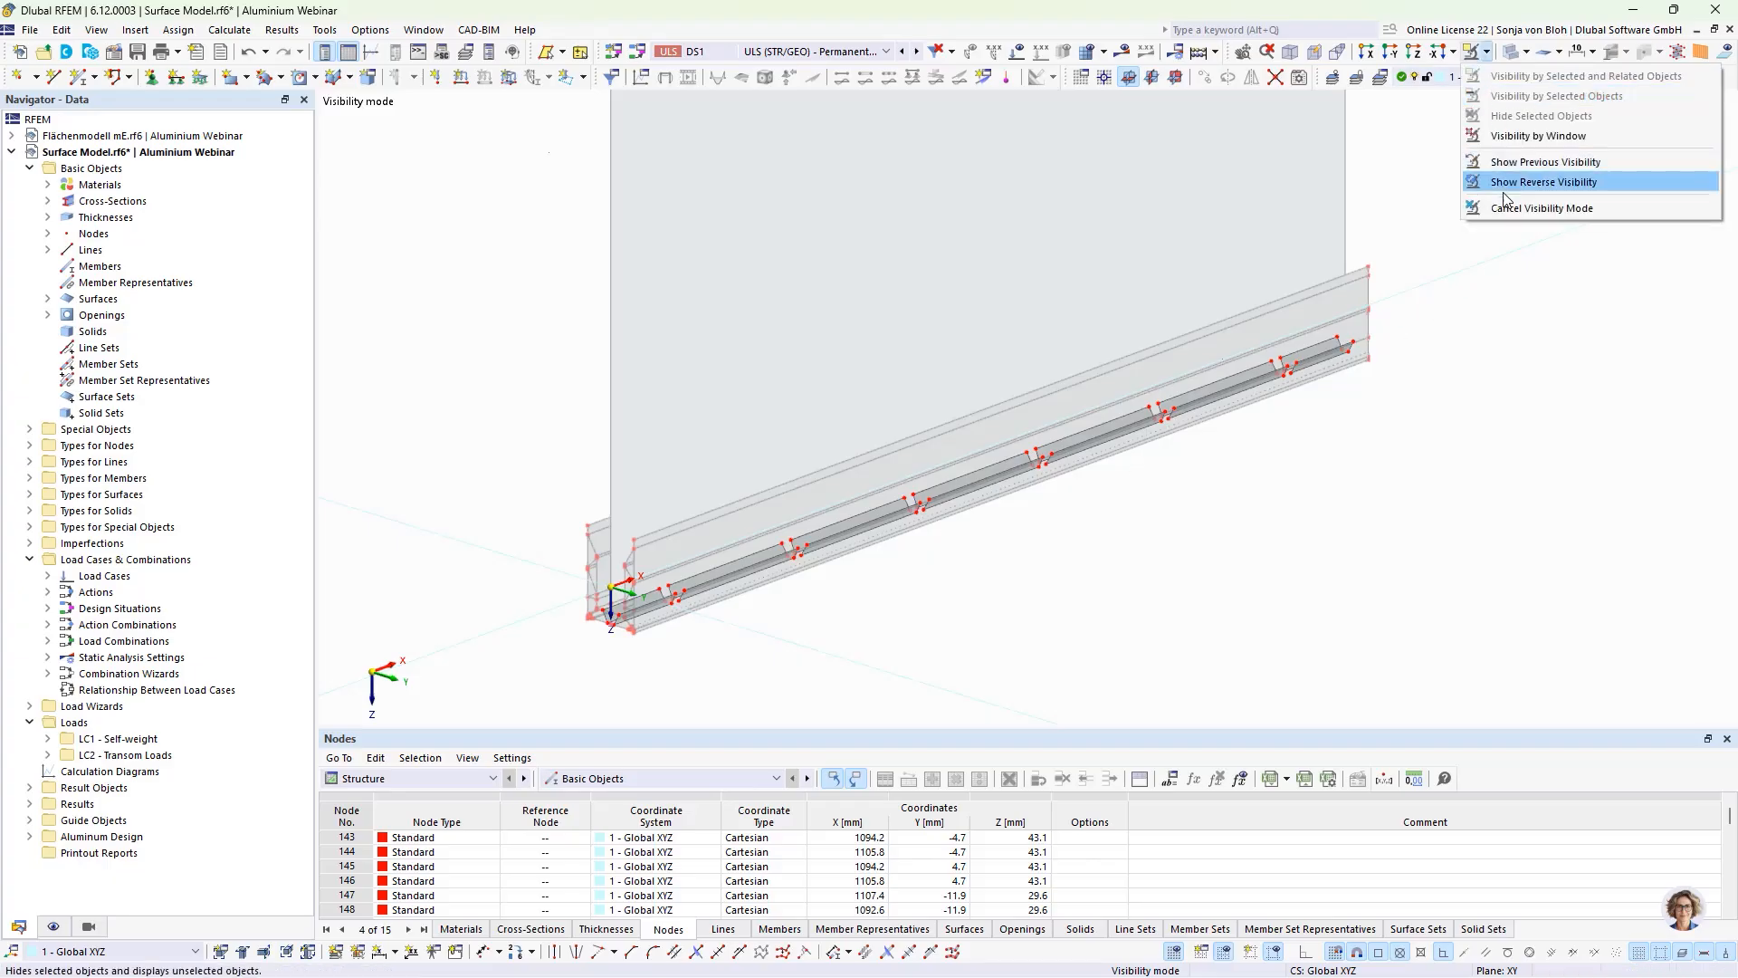
pyautogui.click(1534, 176)
# Step: Highlight the upper edge surface and the narrow inner strip on the profile's negative-Y wall, and clear the selection
pyautogui.scroll(4, 685, 432)
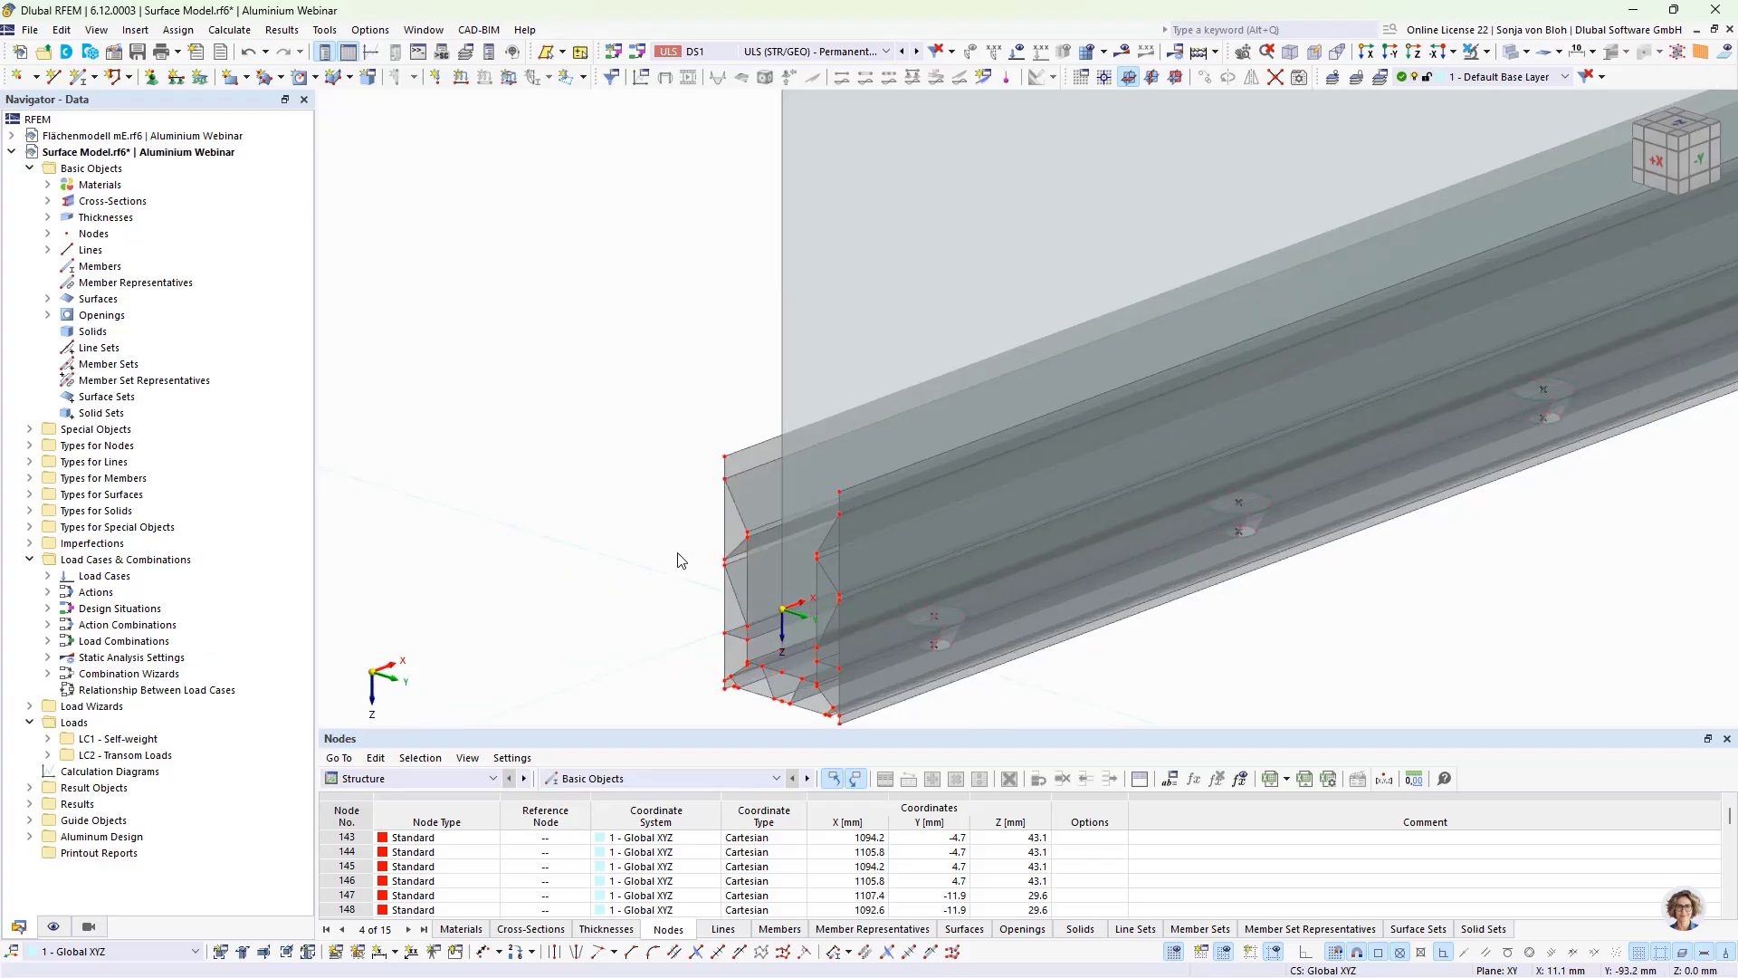
pyautogui.click(757, 441)
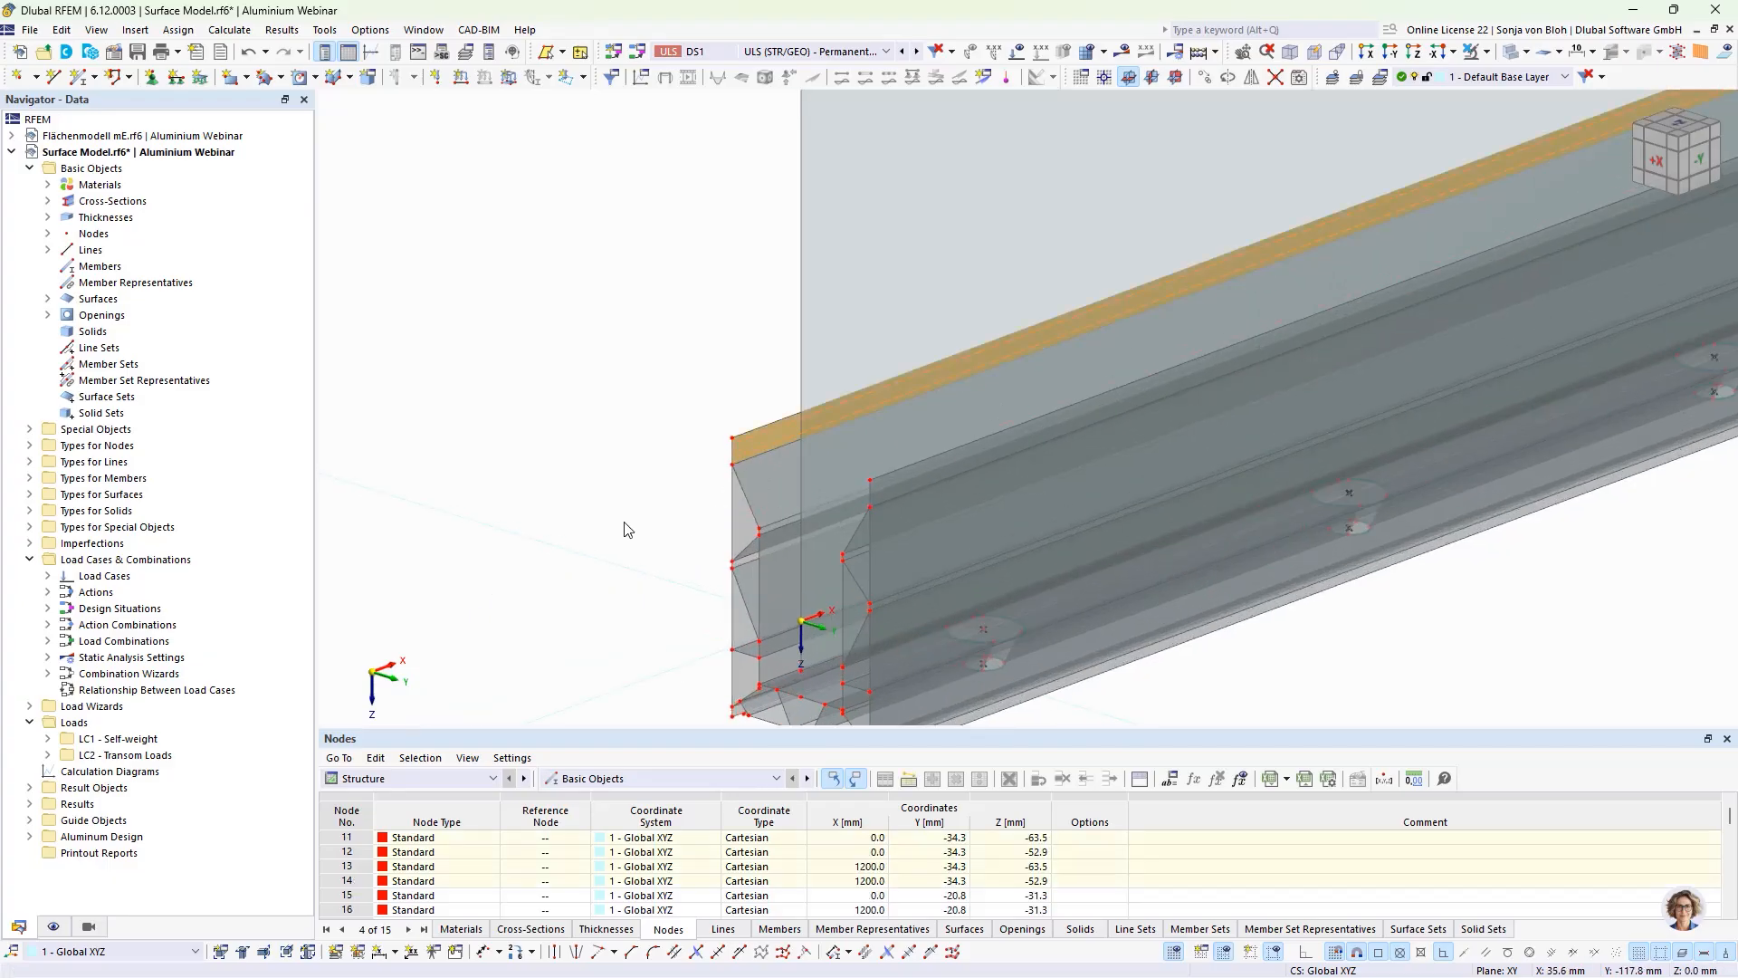
pyautogui.scroll(-2, 621, 521)
pyautogui.scroll(2, 717, 659)
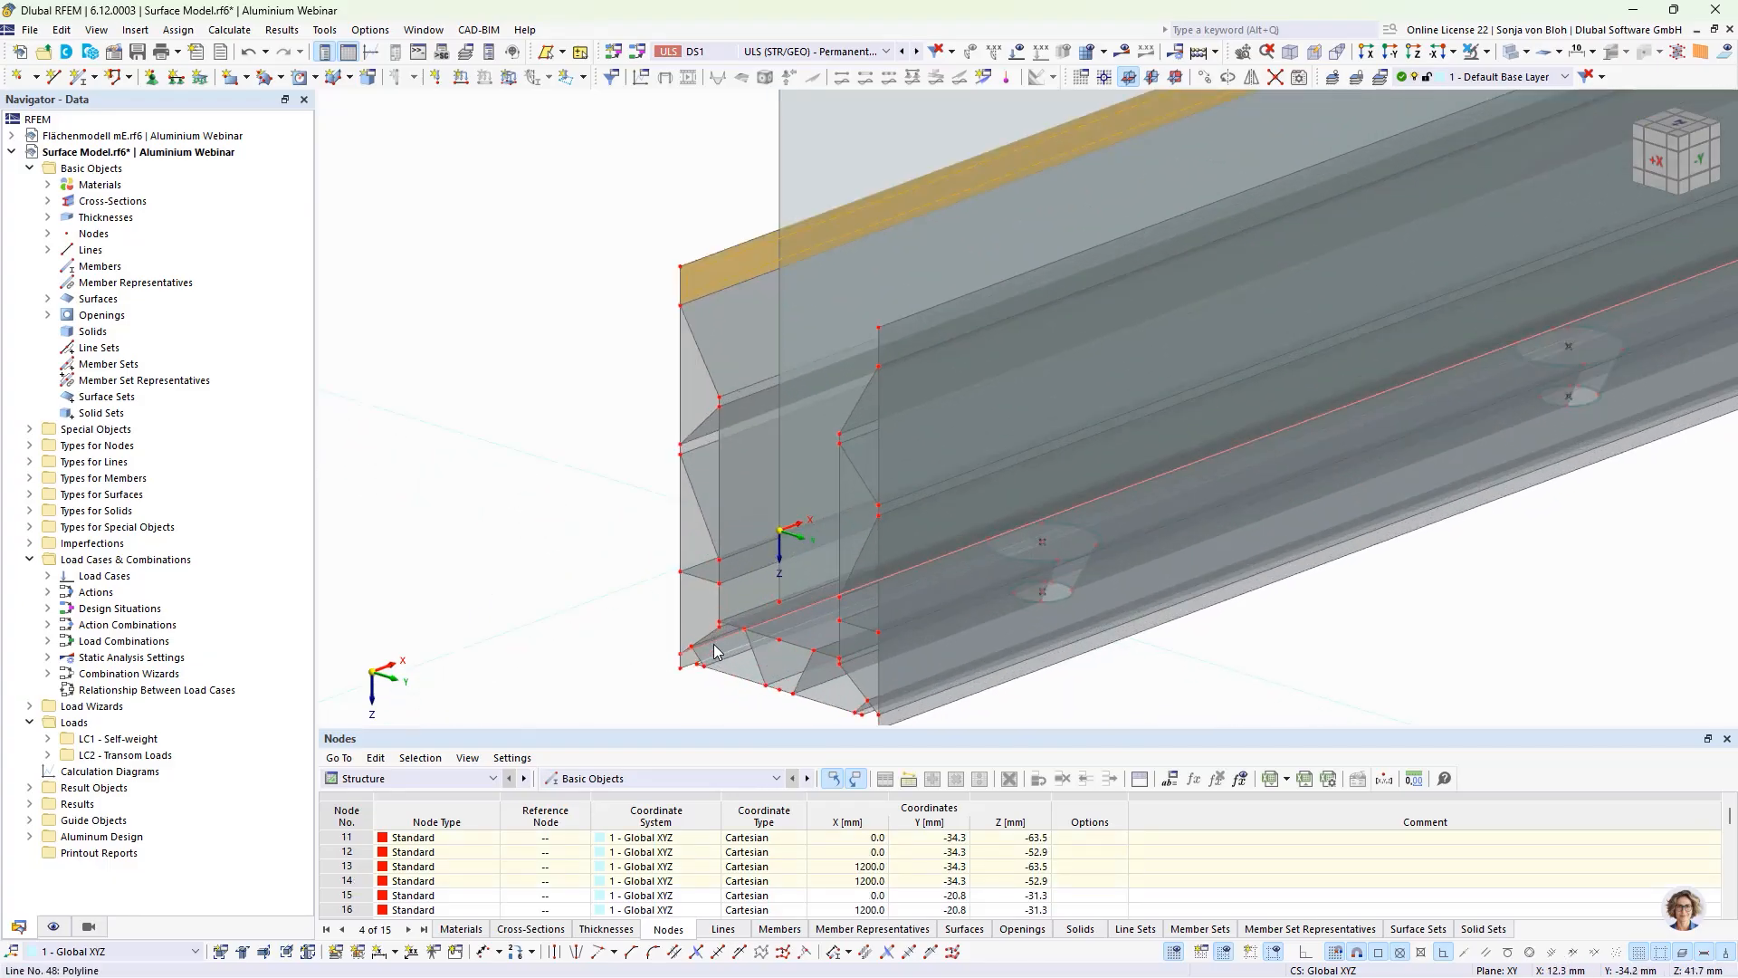
pyautogui.click(736, 574)
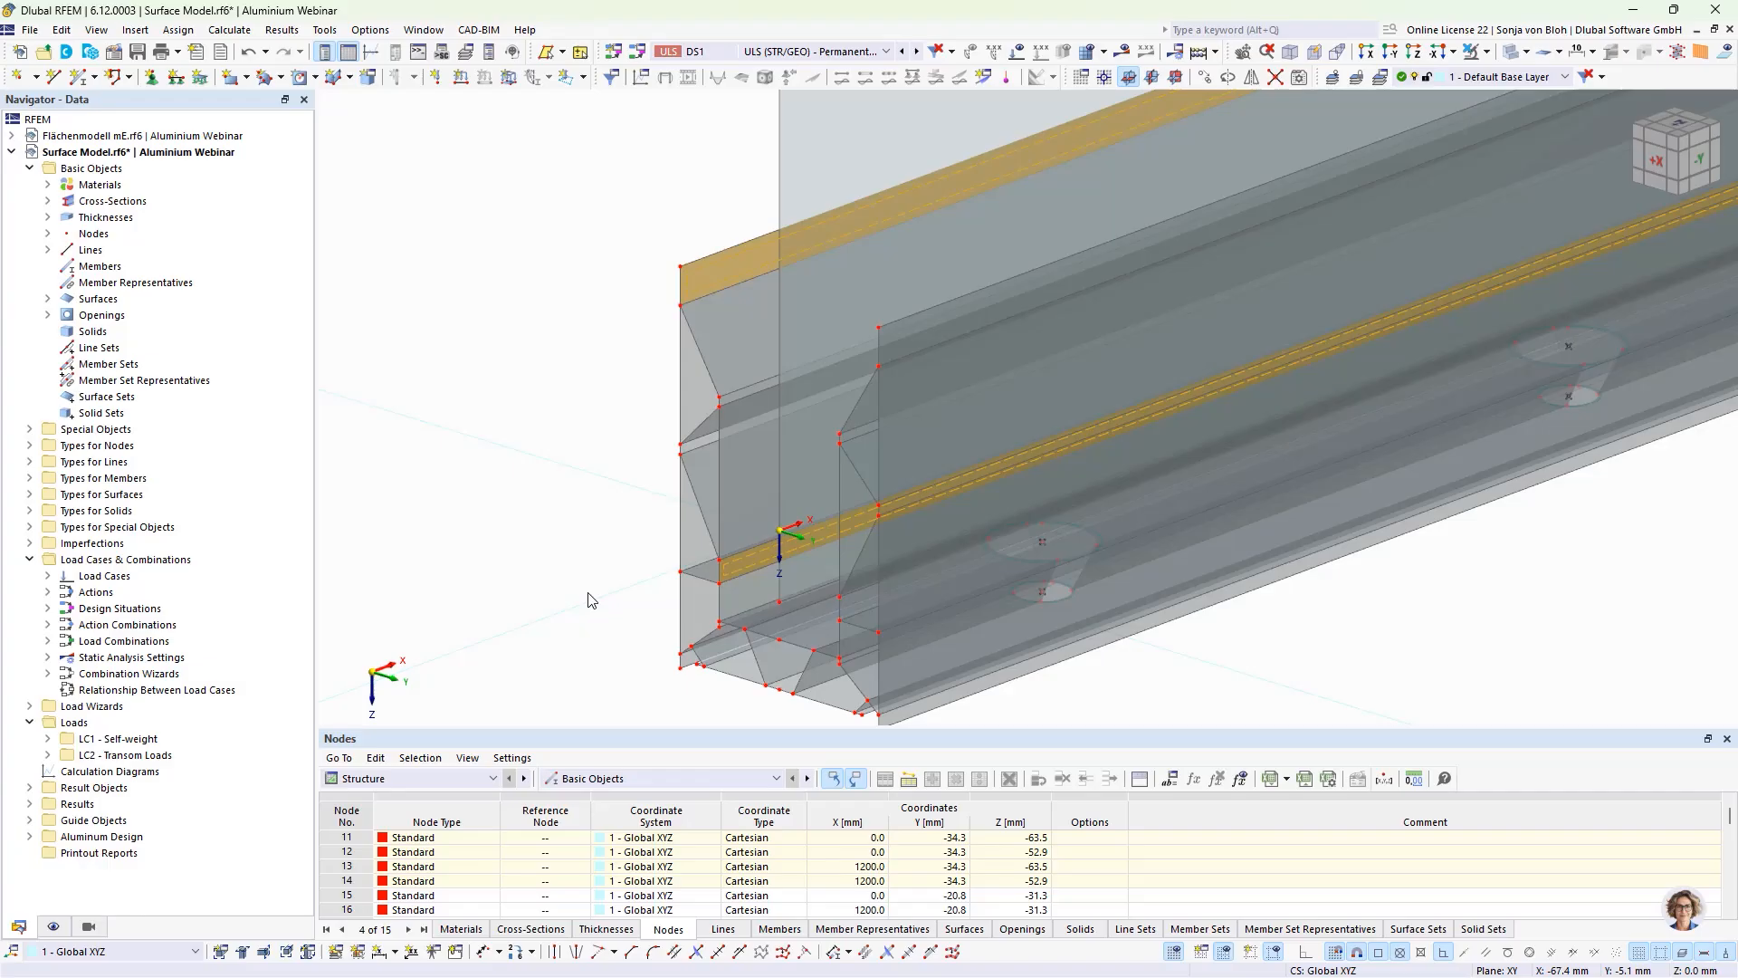
pyautogui.click(602, 374)
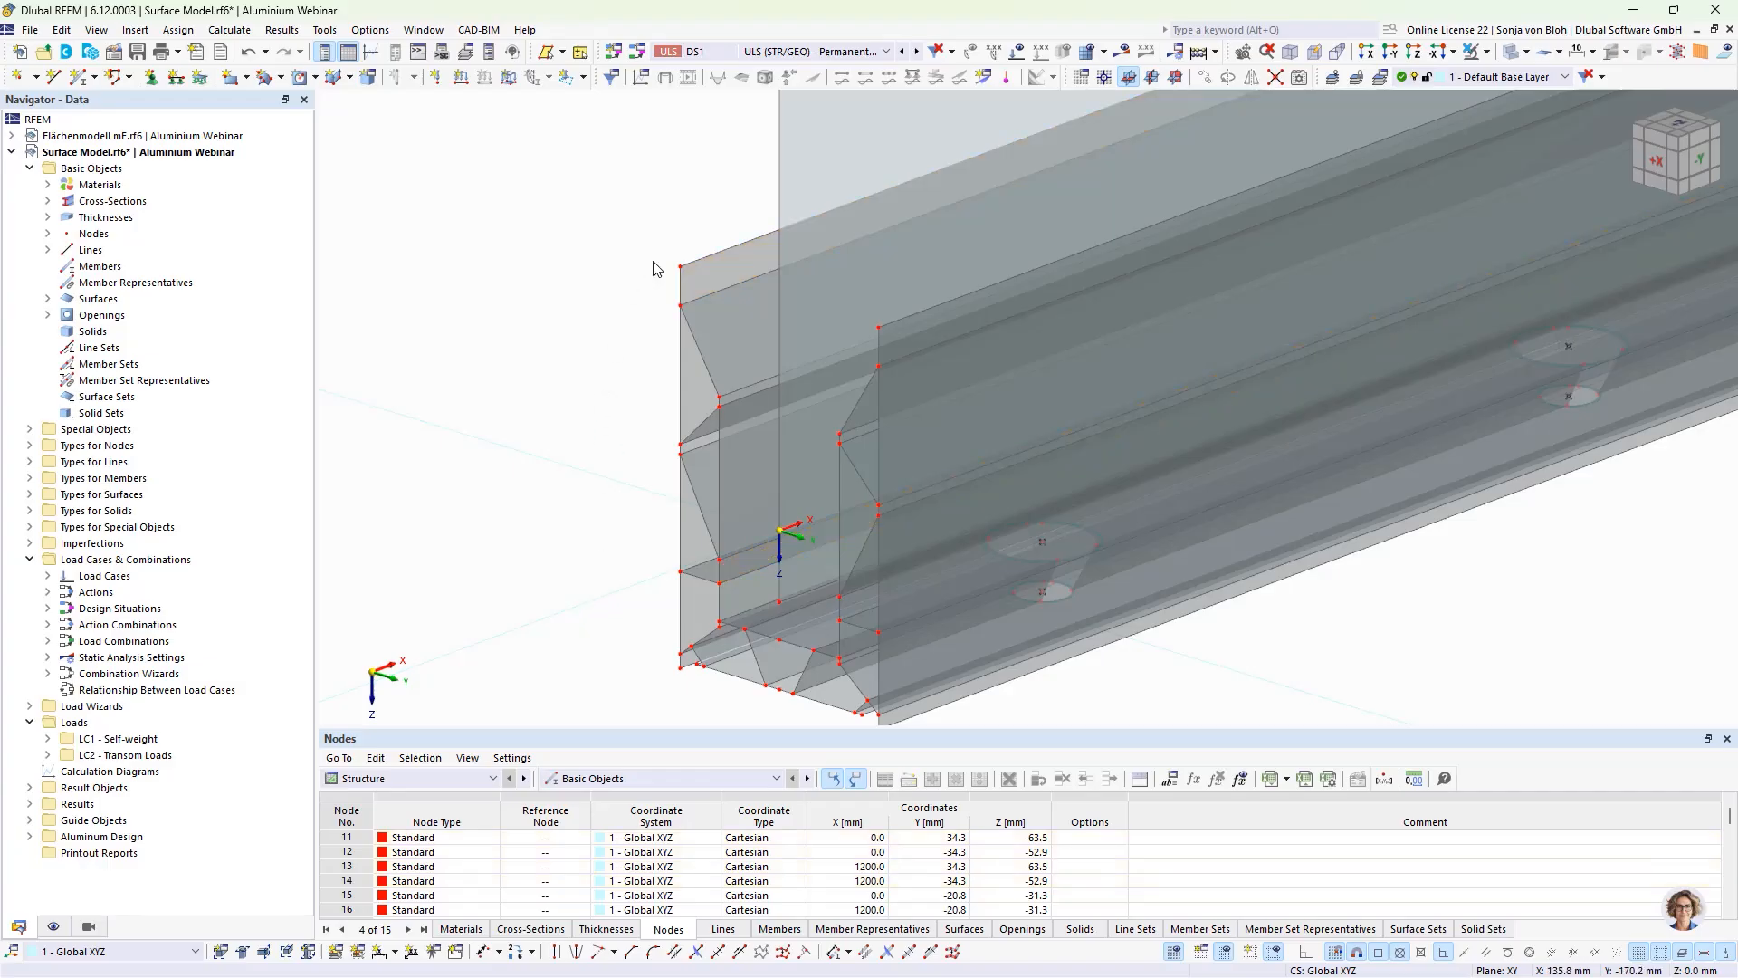
# Step: Copy the short end lines of both walls' upper edge and lower inner strips 14 times at 80 mm spacing along X
pyautogui.click(681, 288)
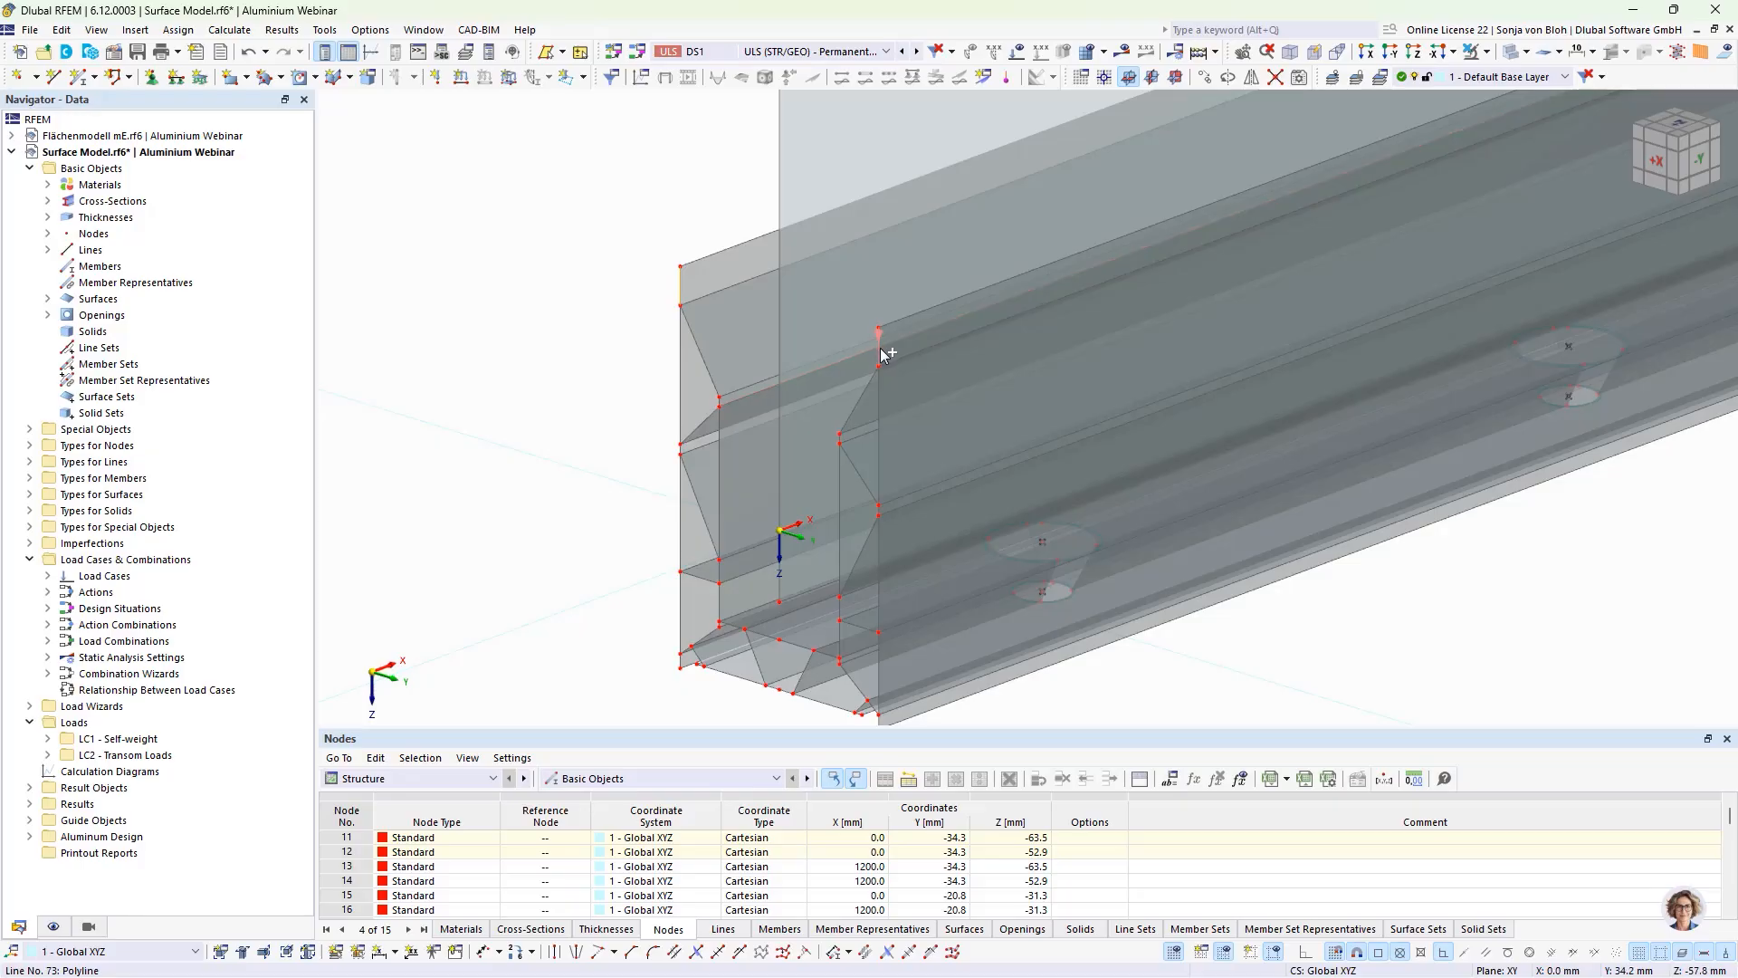
pyautogui.keyDown('ctrl'); pyautogui.click(719, 572); pyautogui.keyUp('ctrl')
pyautogui.keyDown('ctrl'); pyautogui.click(841, 615); pyautogui.keyUp('ctrl')
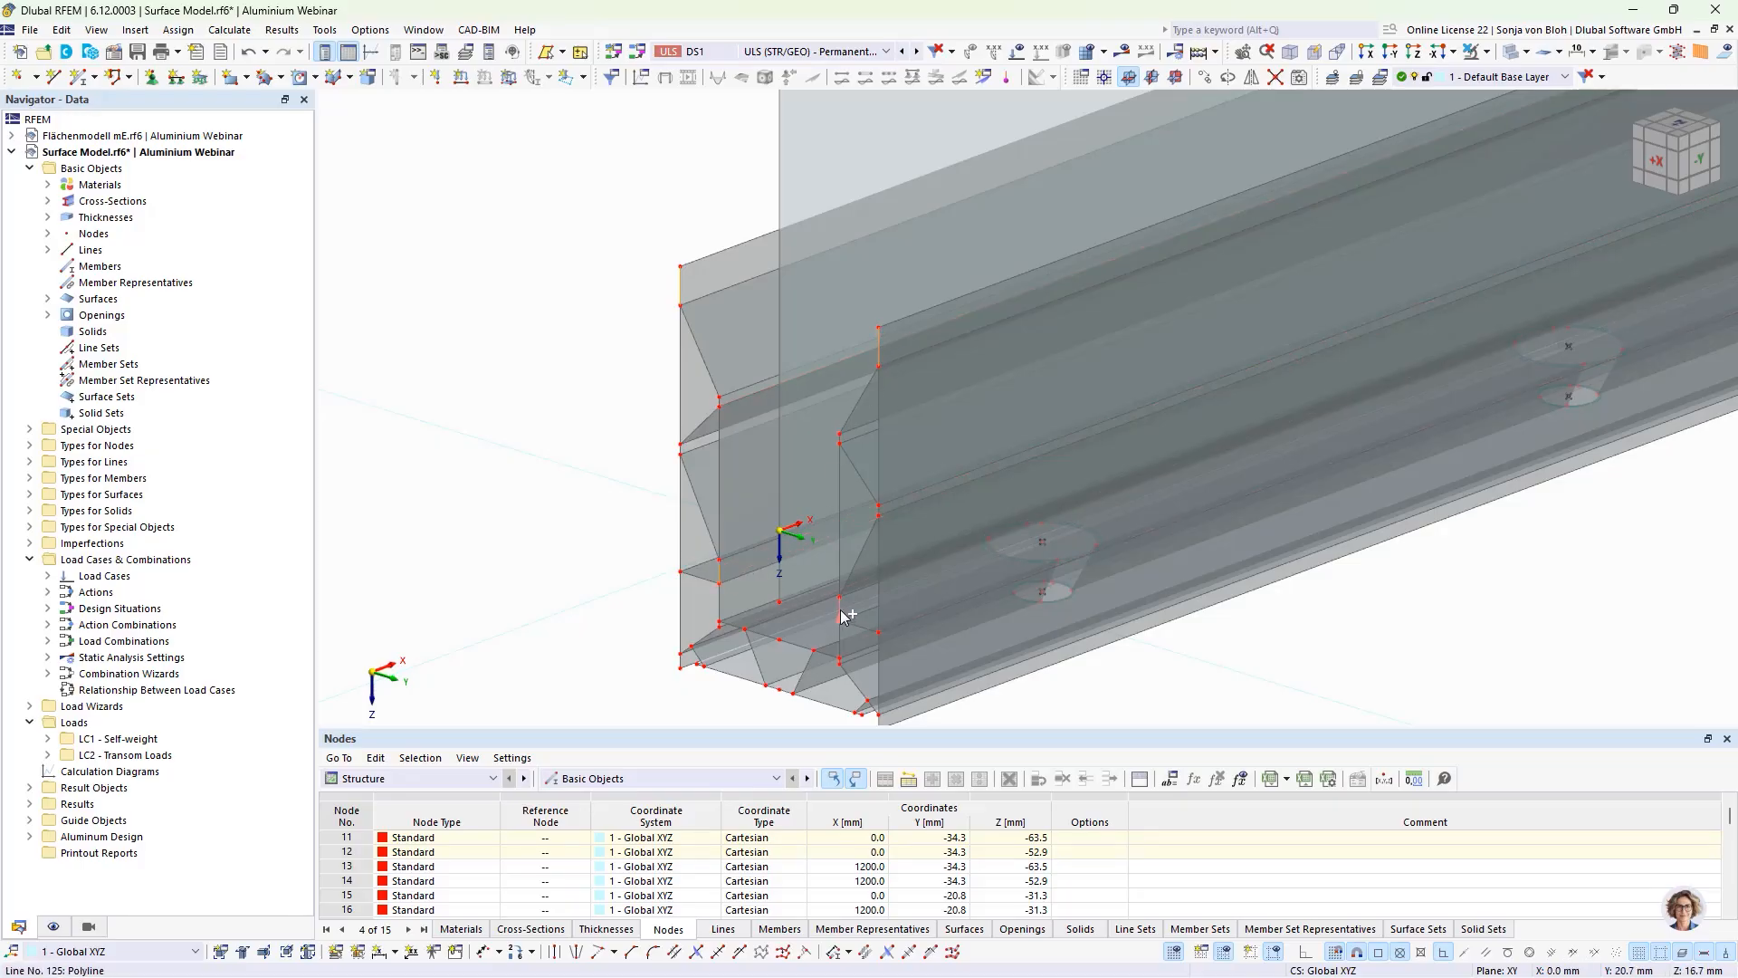
pyautogui.click(1206, 77)
pyautogui.doubleClick(826, 354)
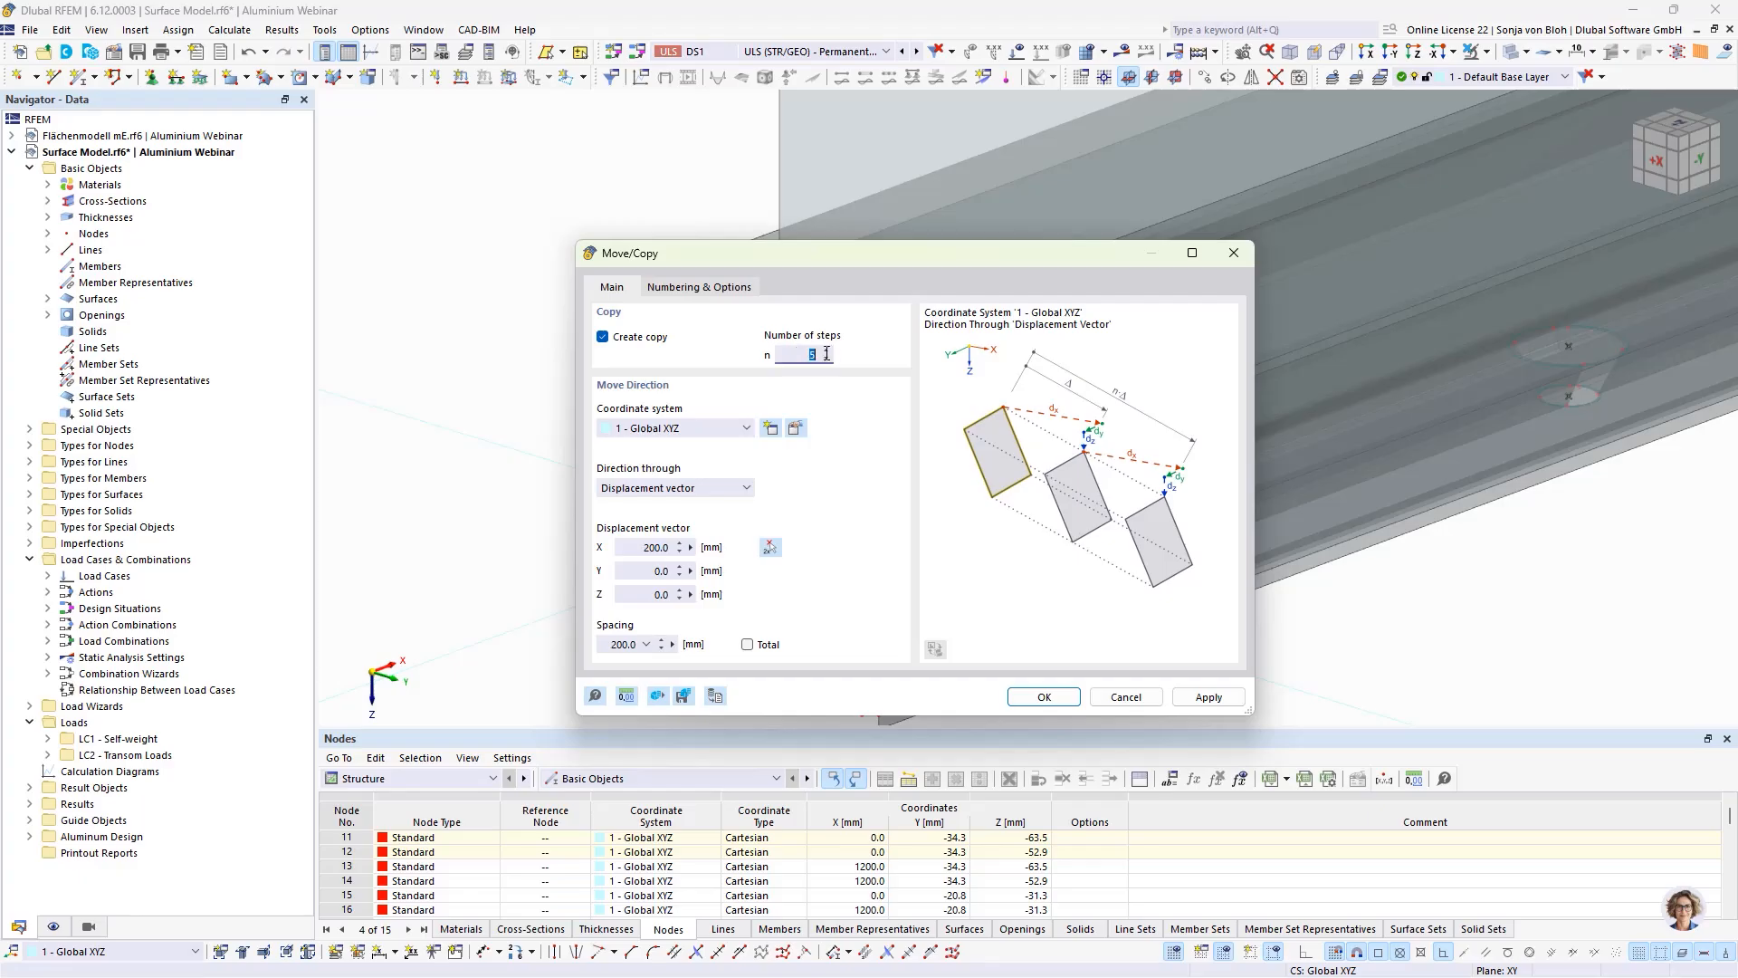
pyautogui.write('14')
pyautogui.moveTo(634, 548); pyautogui.dragTo(693, 556)
pyautogui.write('80')
pyautogui.click(1043, 697)
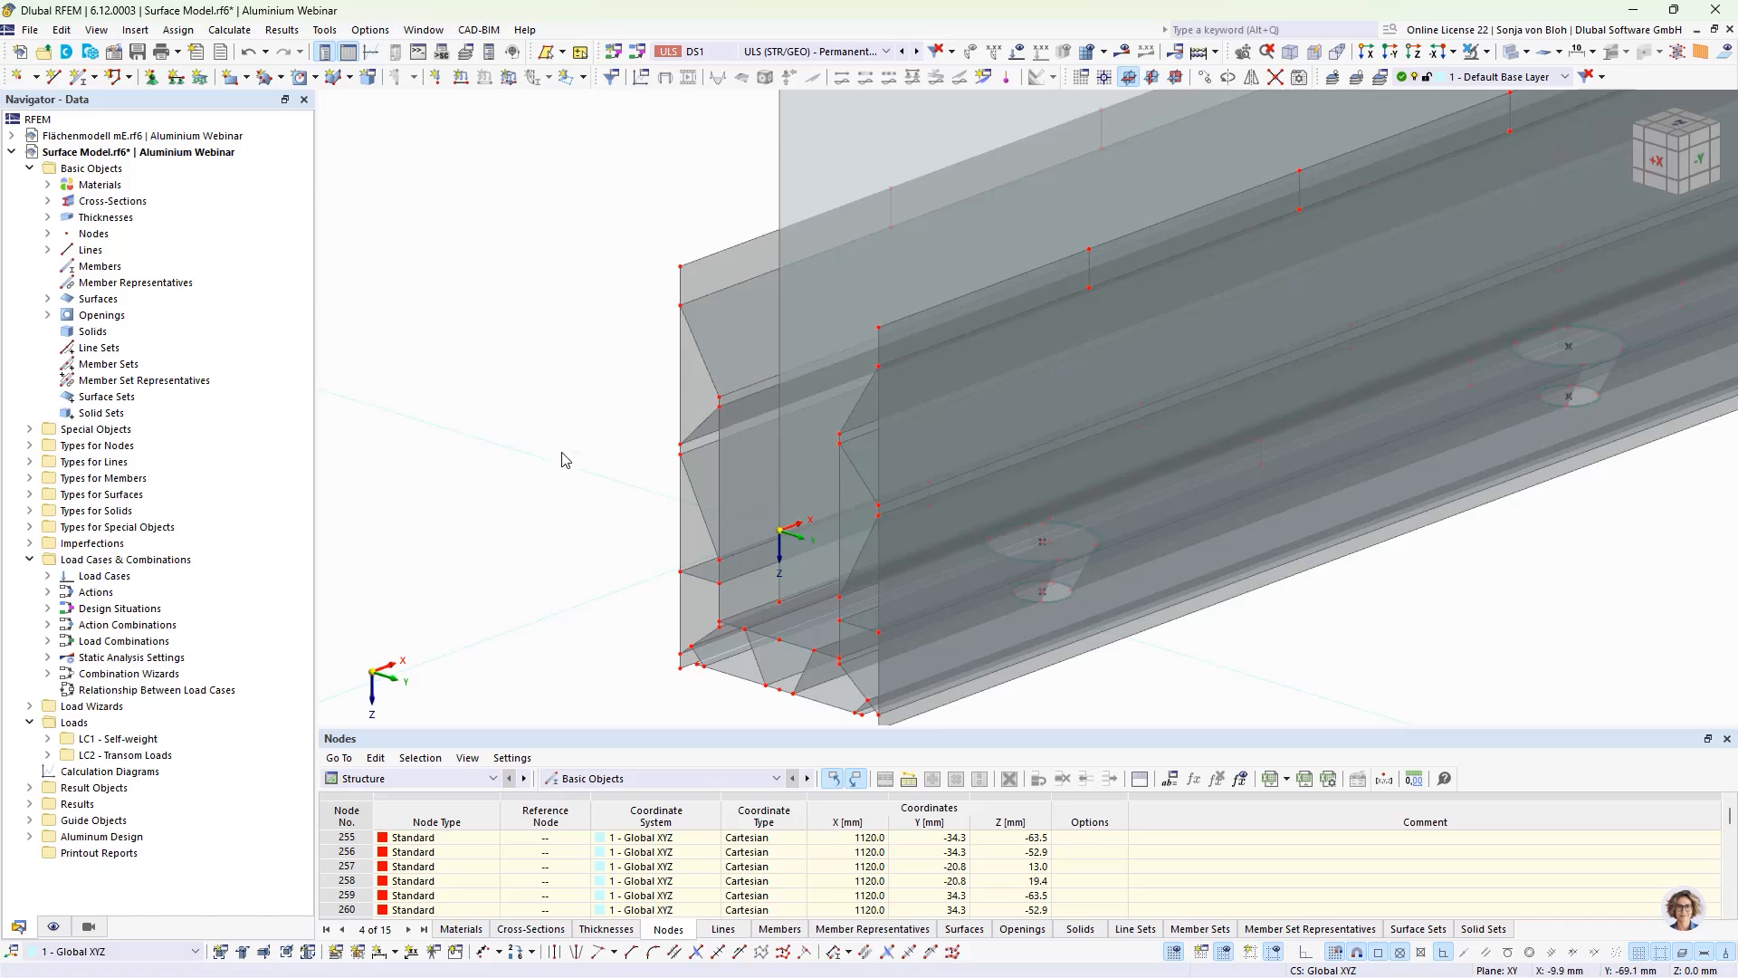
# Step: Divide the upper edge surfaces and lower inner strips of both walls with all intersecting lines
pyautogui.click(700, 286)
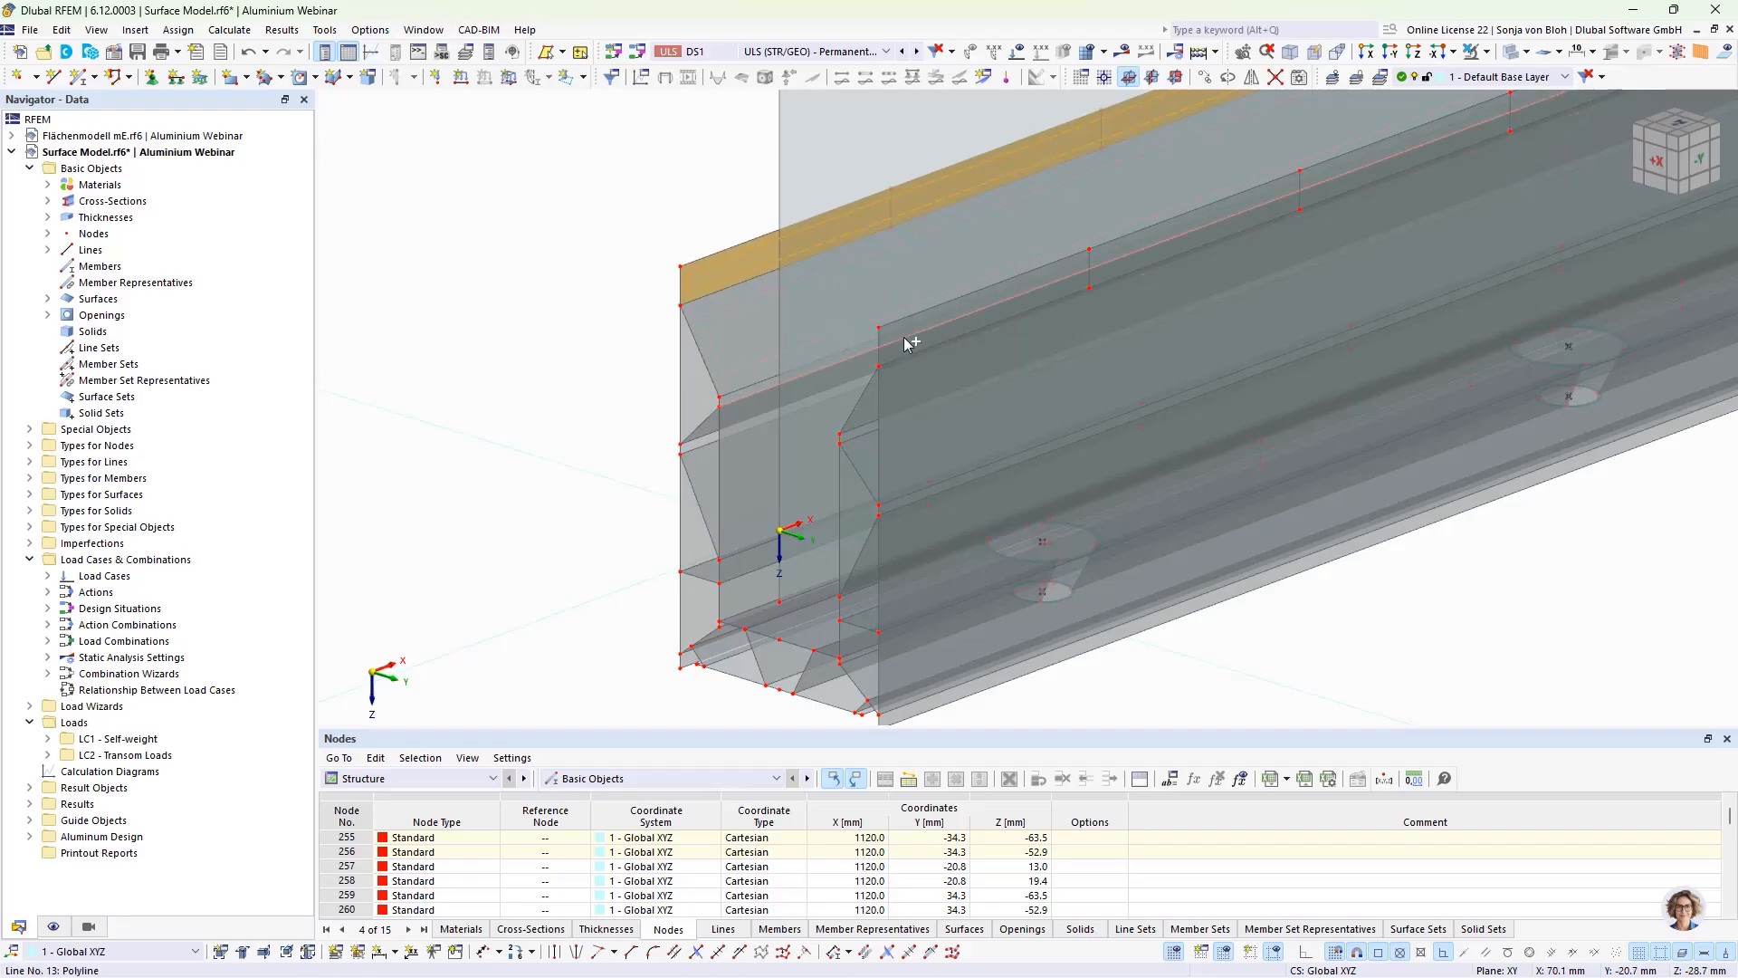
pyautogui.scroll(5, 899, 335)
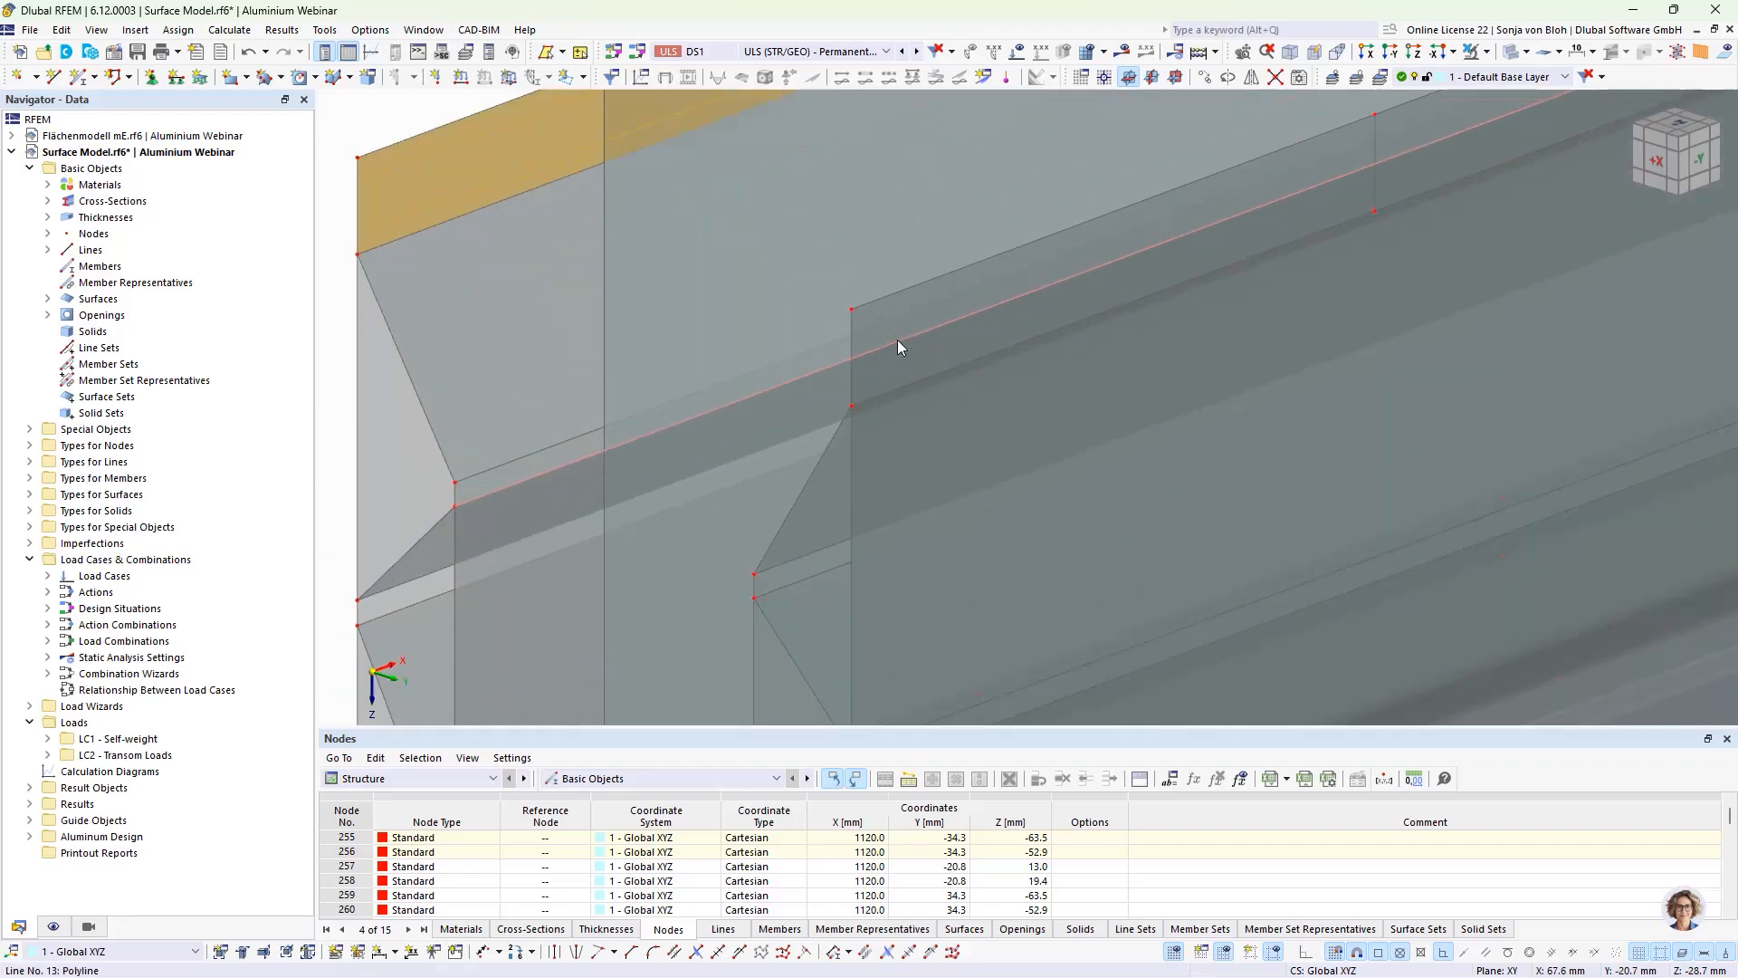
pyautogui.scroll(-4, 822, 376)
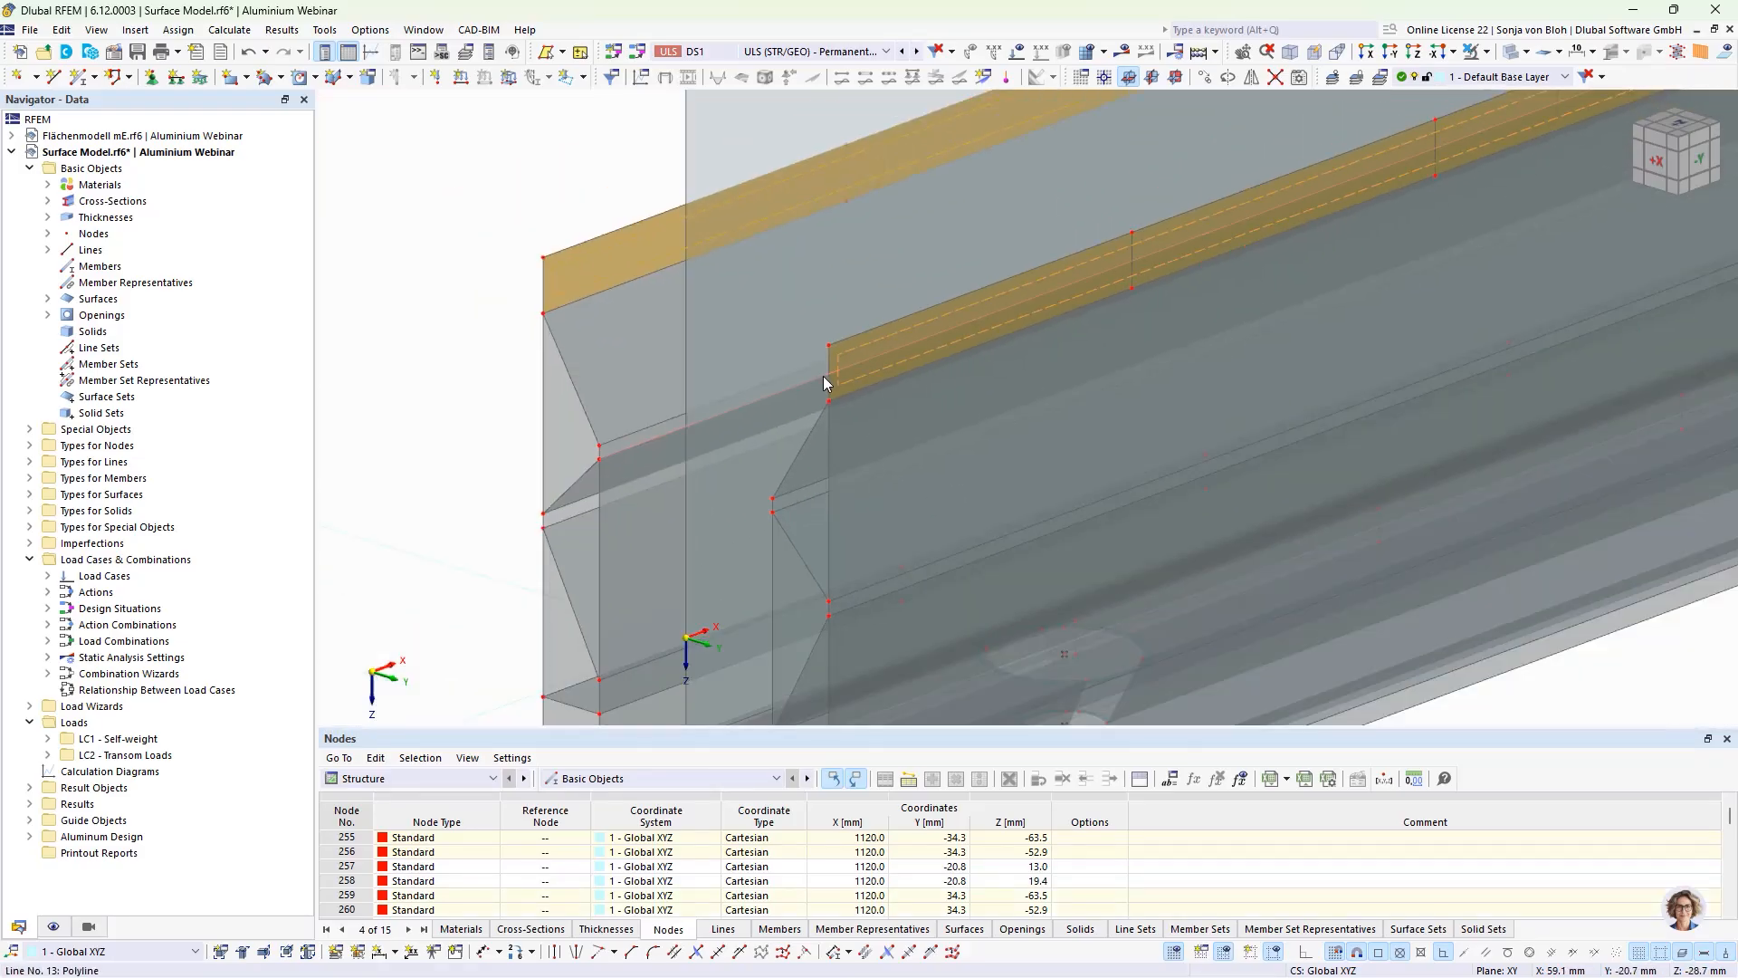
pyautogui.scroll(6, 735, 572)
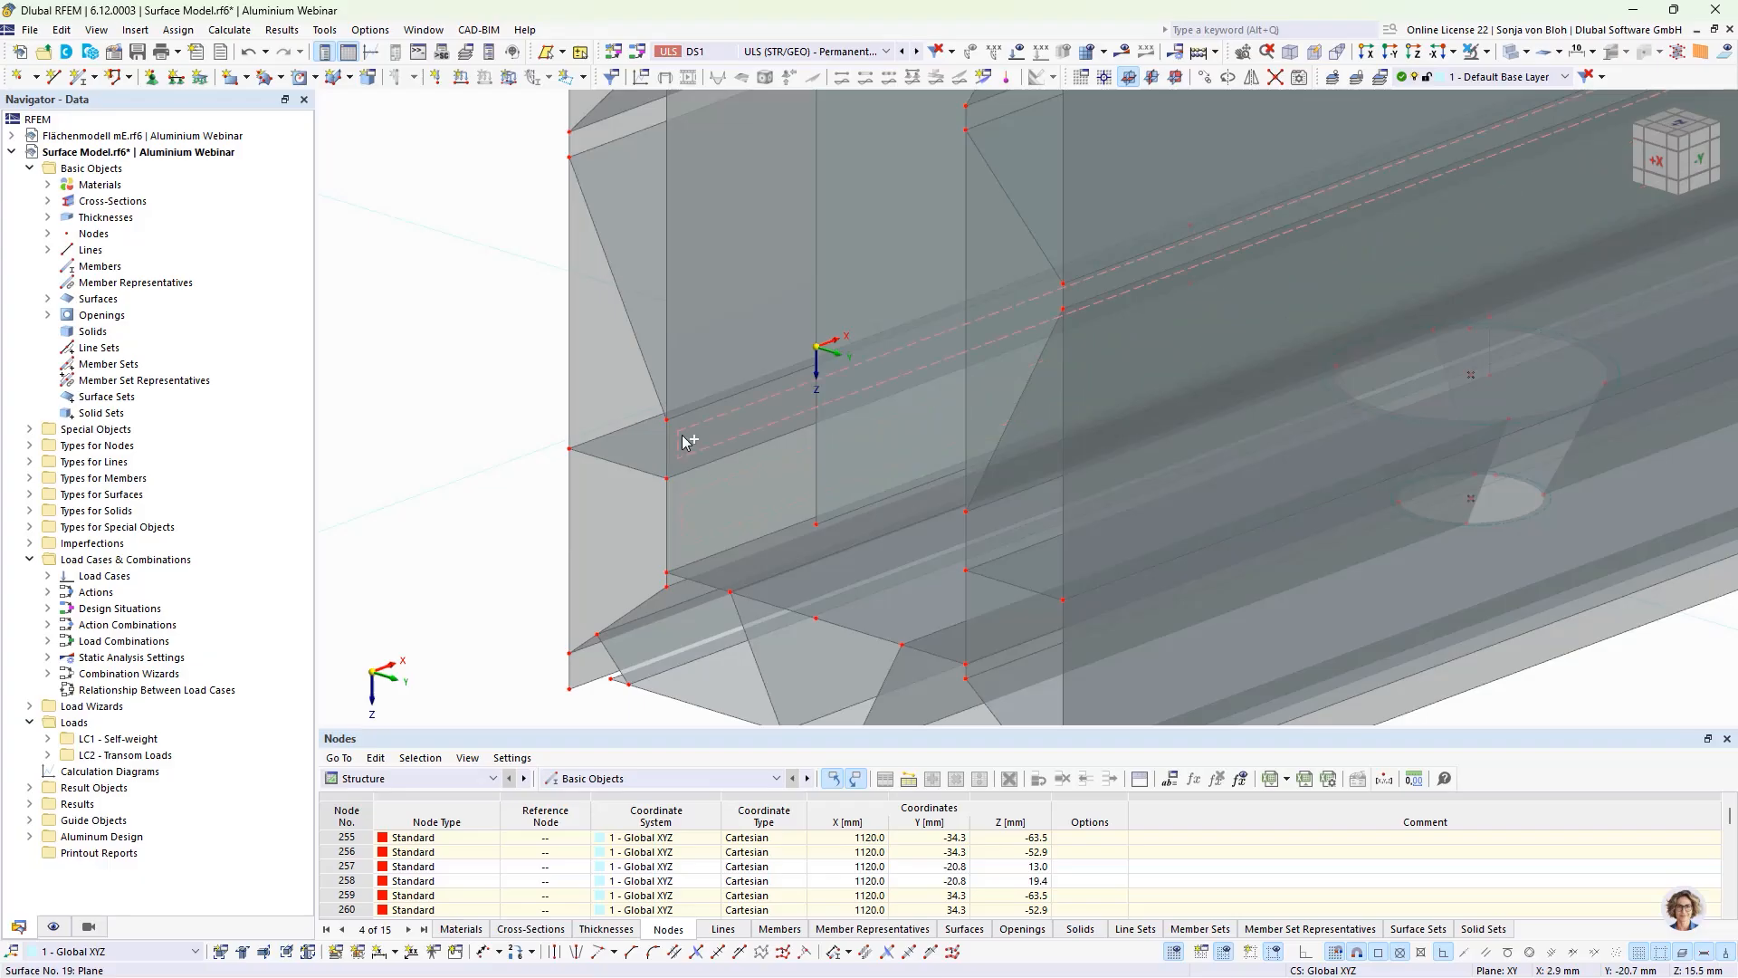
pyautogui.click(686, 442)
pyautogui.scroll(-2, 659, 480)
pyautogui.scroll(2, 850, 510)
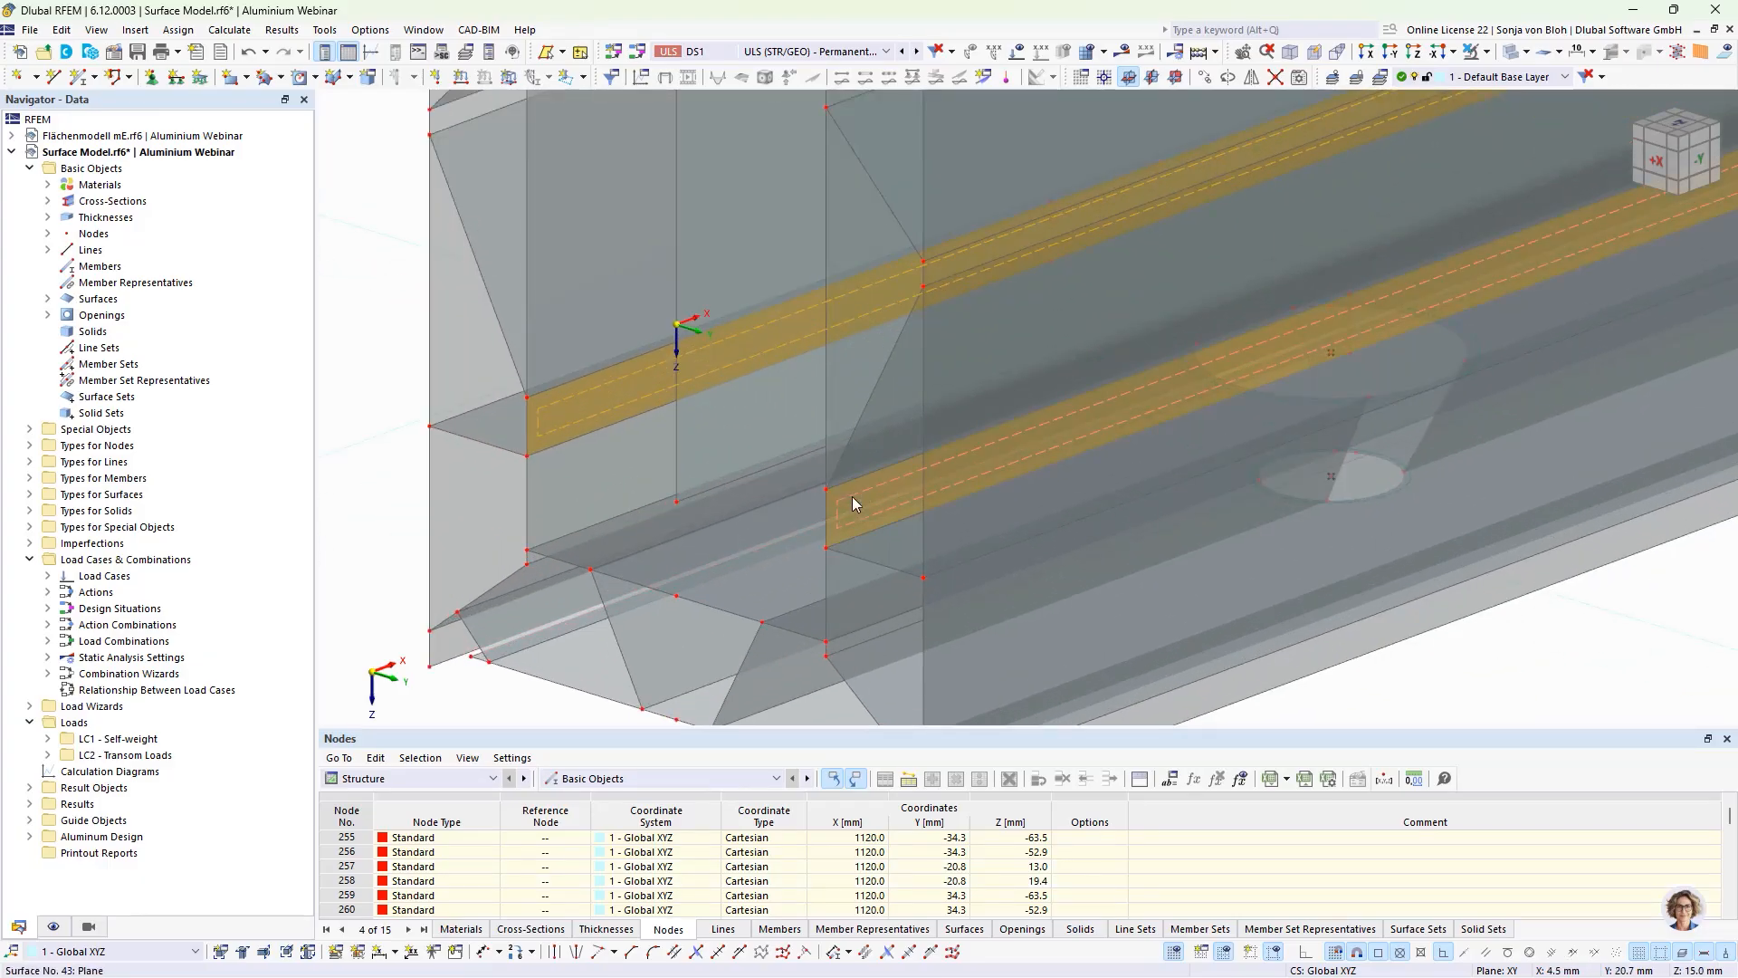
pyautogui.rightClick(855, 504)
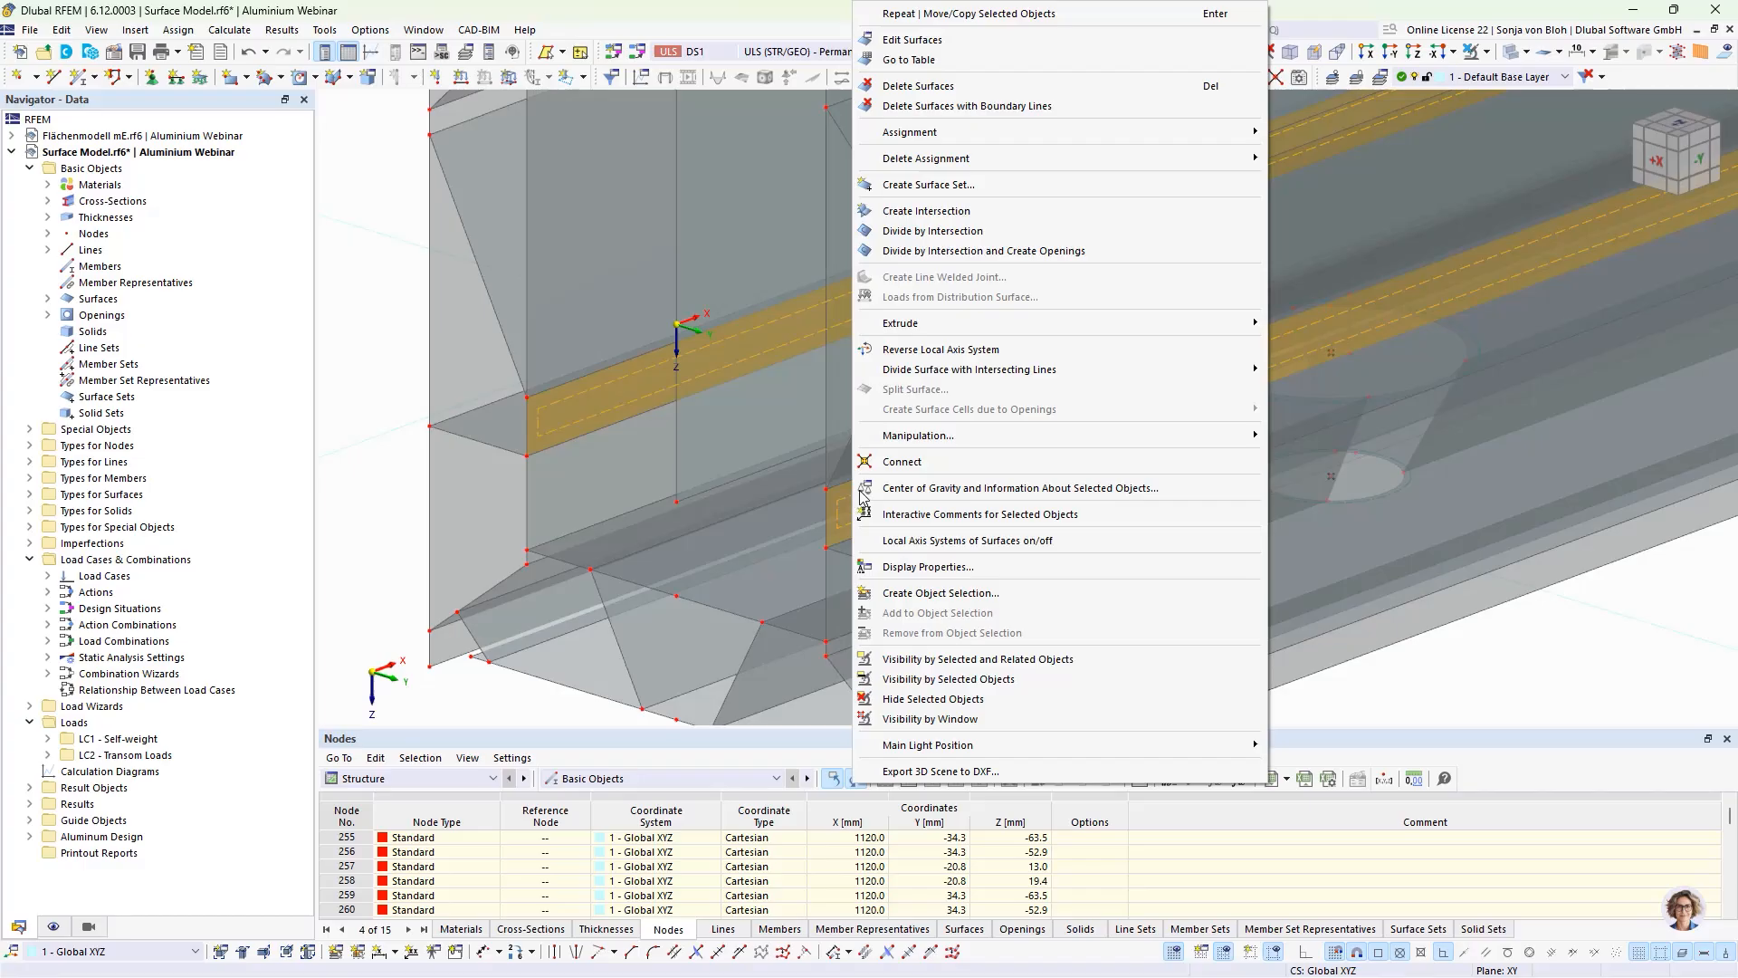
pyautogui.moveTo(943, 376)
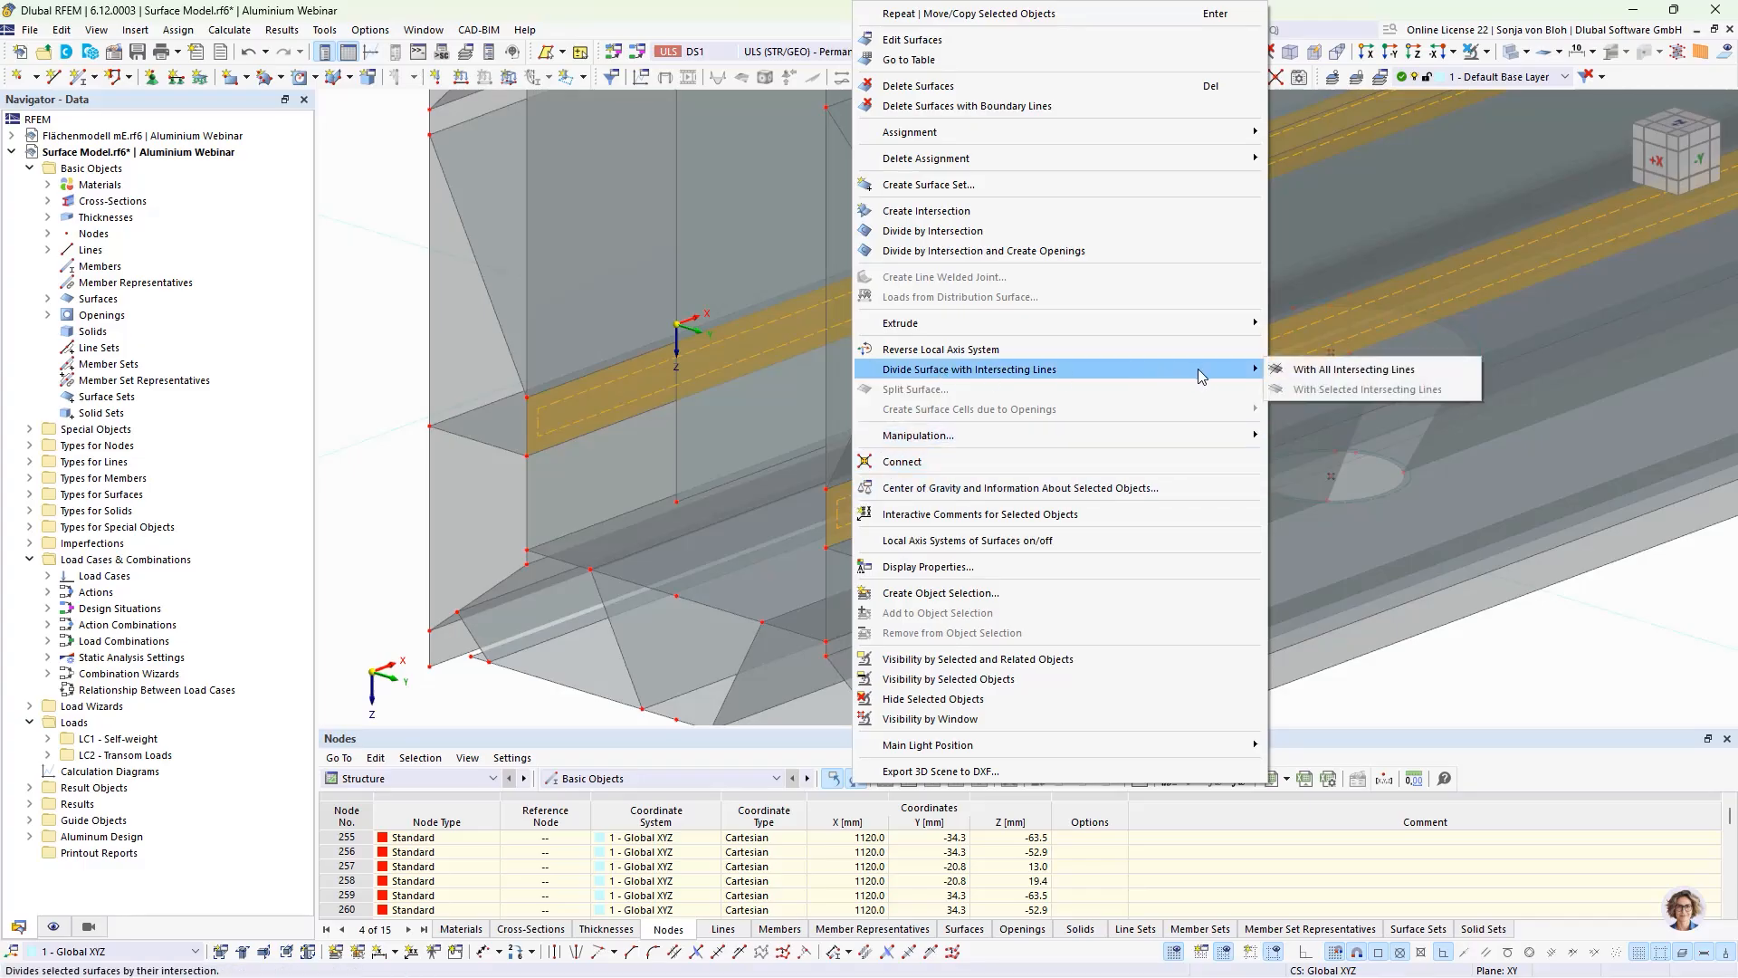
pyautogui.click(1318, 368)
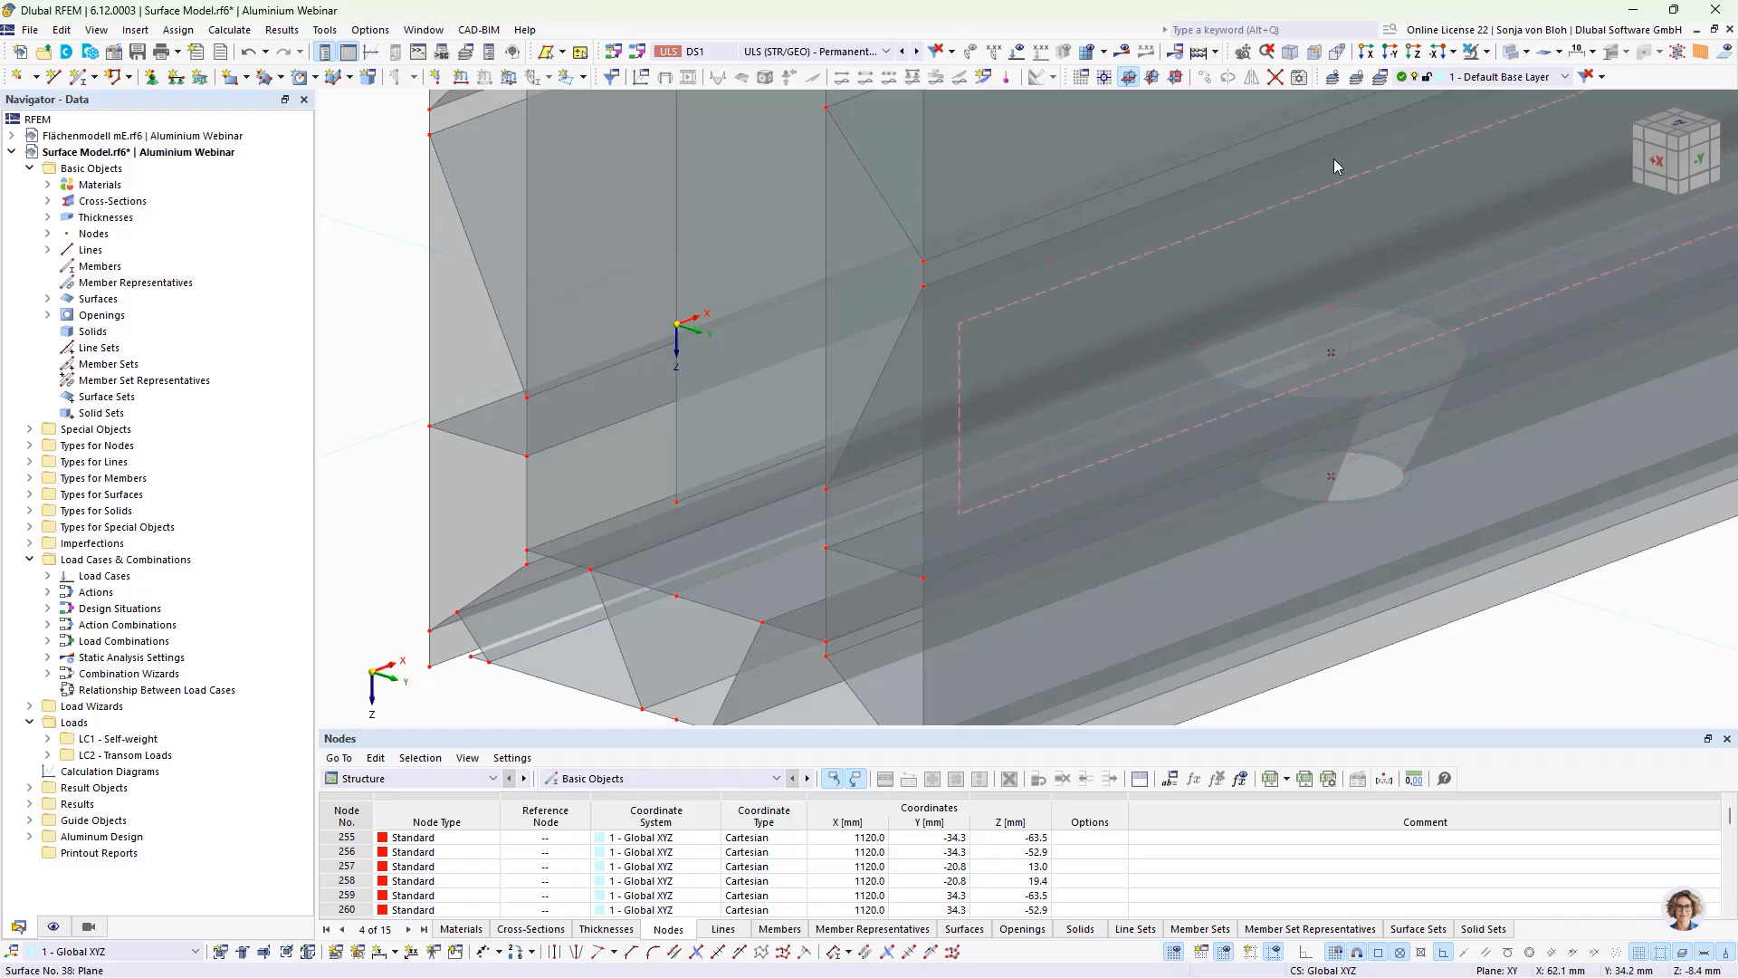
# Step: Isolate the glass pane and the divided upper edge and lower inner strips of both walls using visibility by selected objects
pyautogui.click(1366, 52)
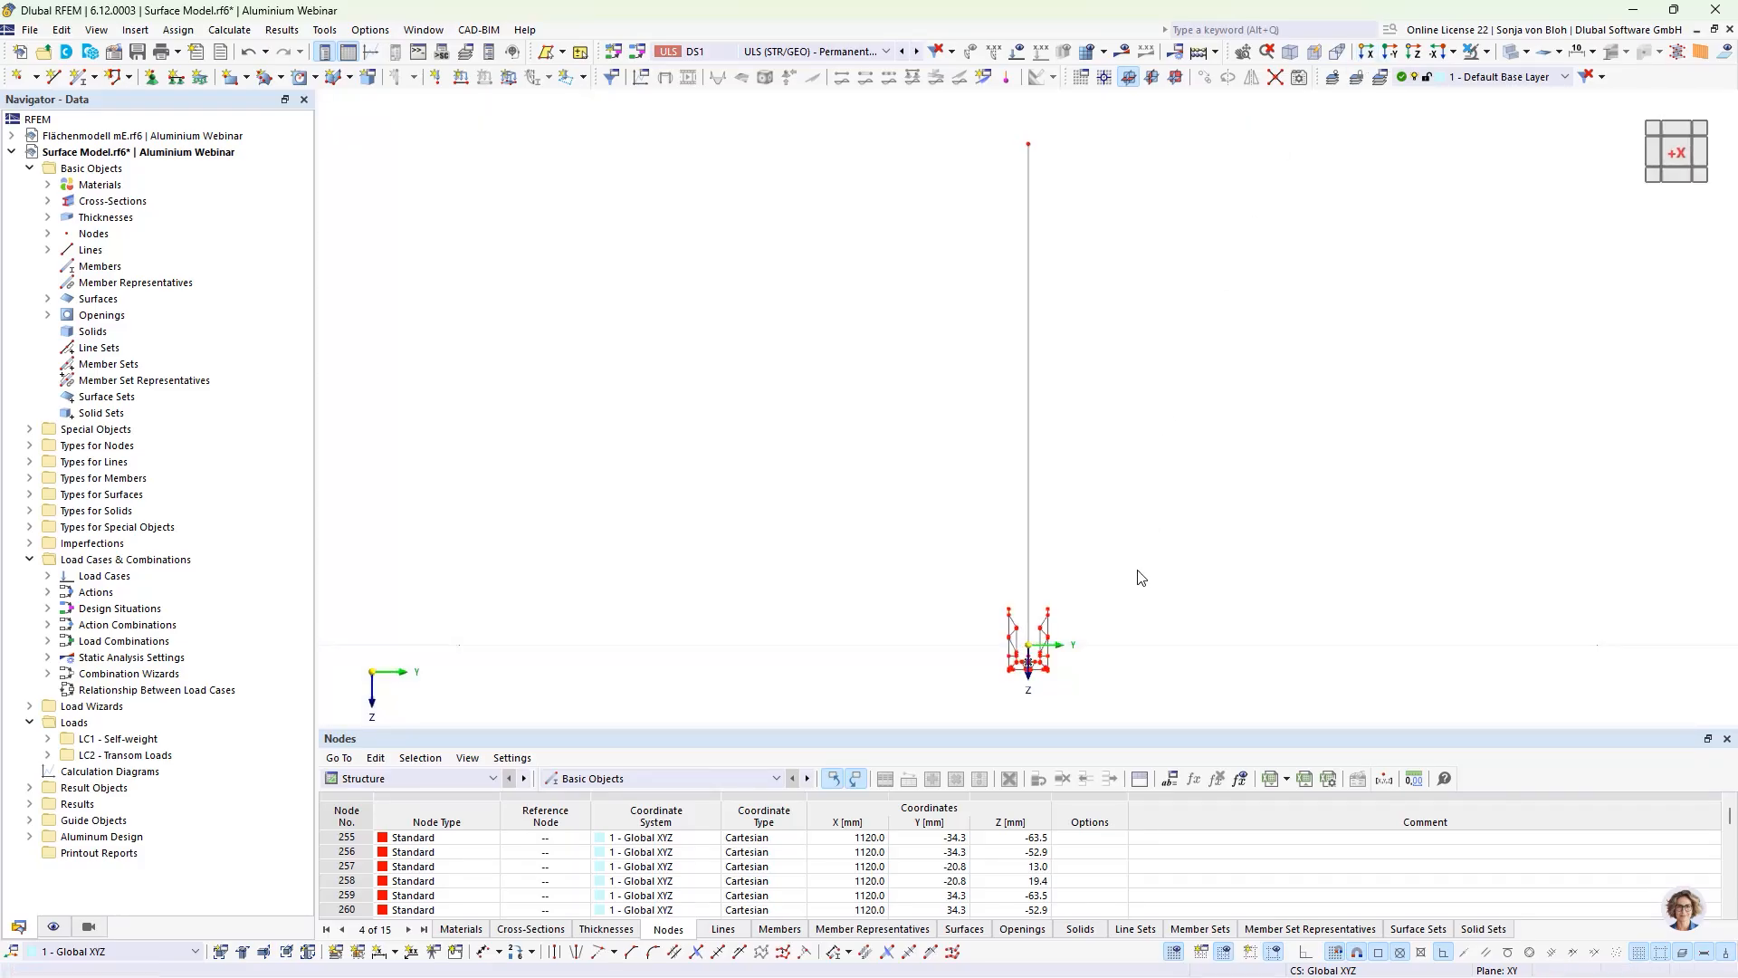
pyautogui.scroll(5, 1018, 606)
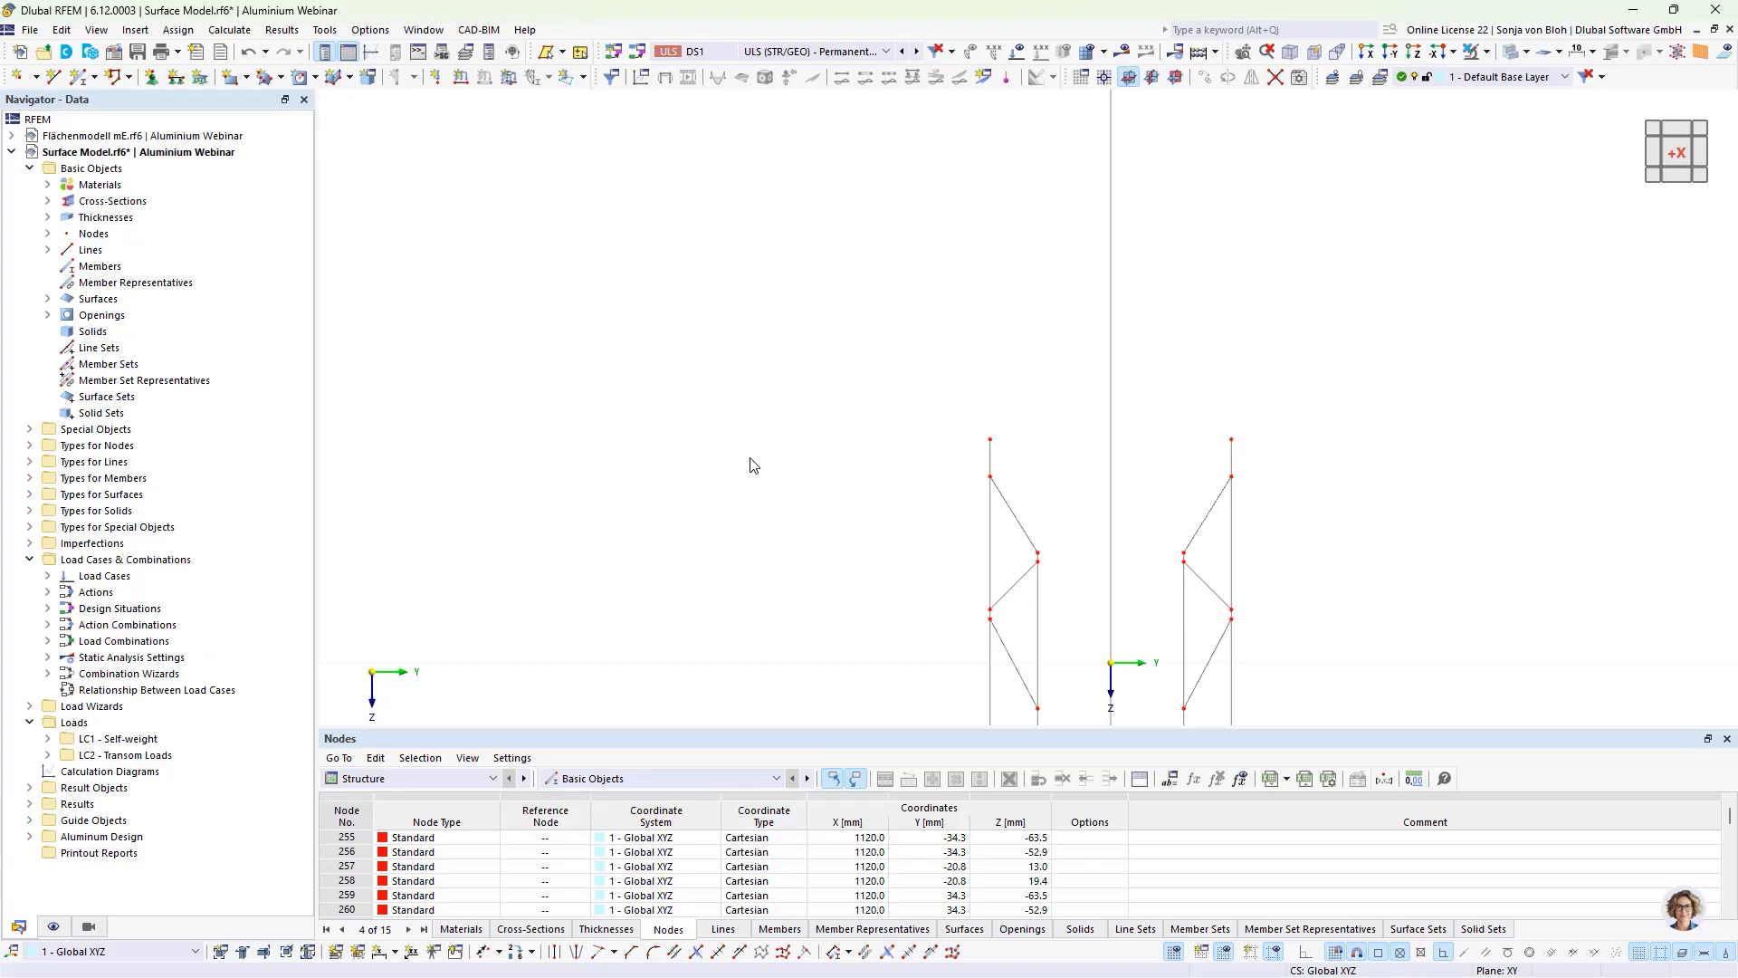
pyautogui.moveTo(754, 465); pyautogui.dragTo(613, 311, button='middle')
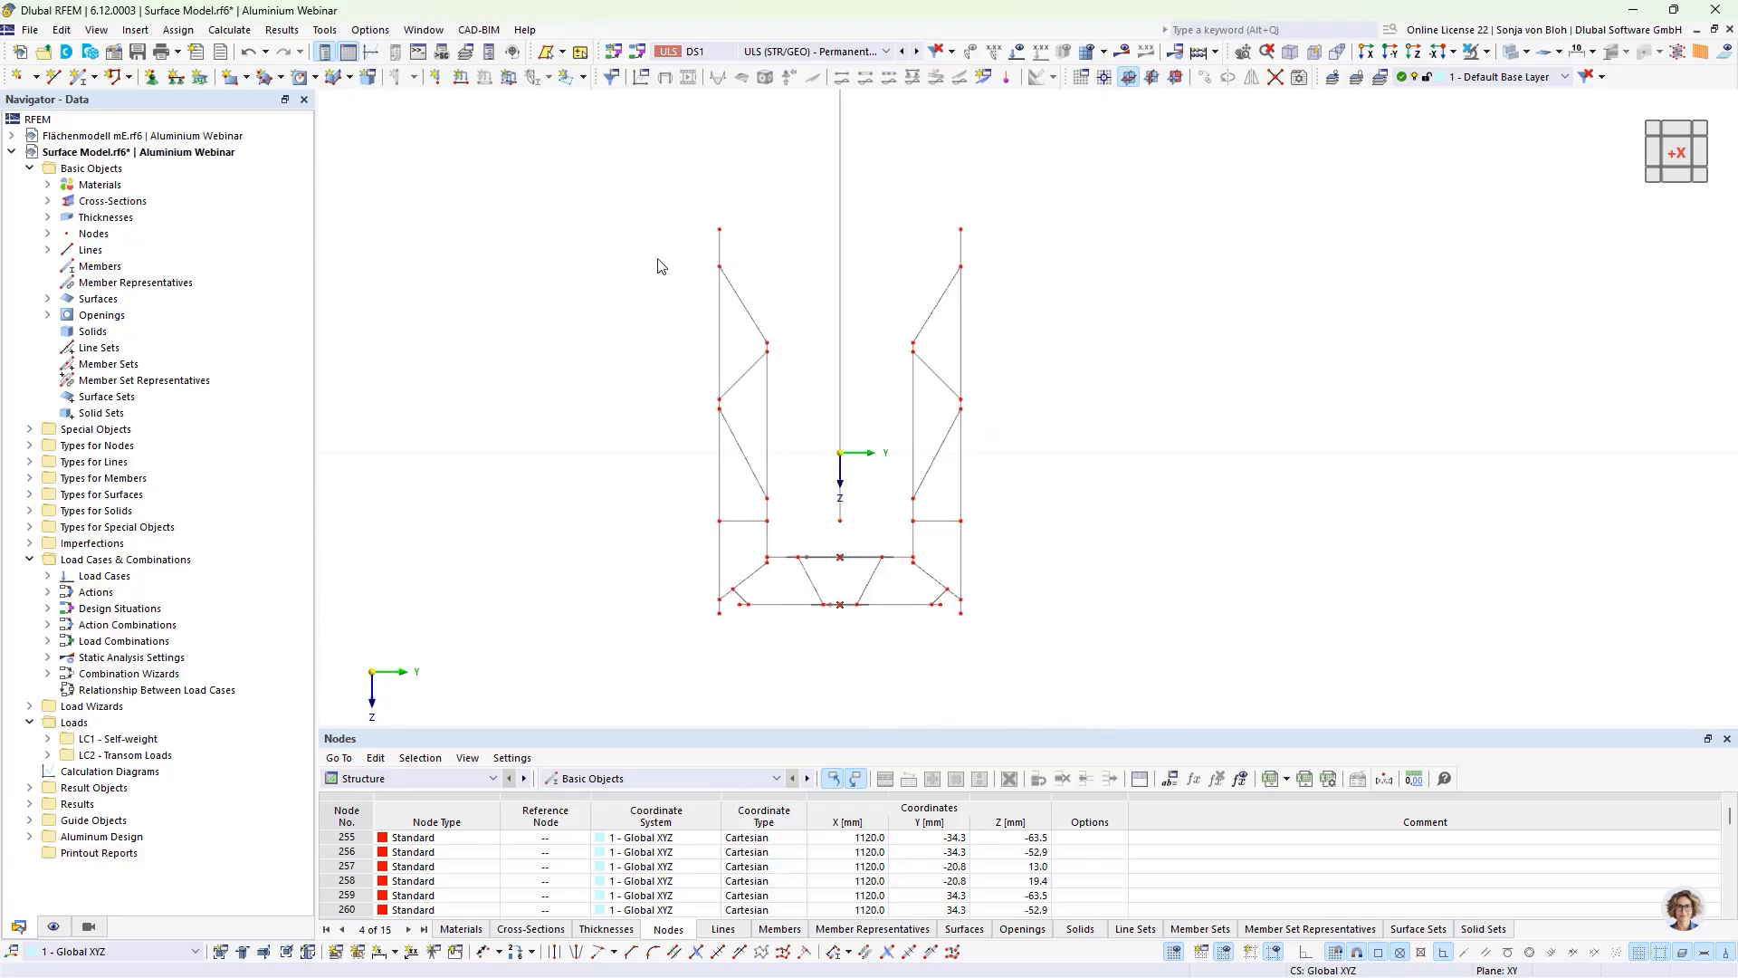
pyautogui.click(719, 246)
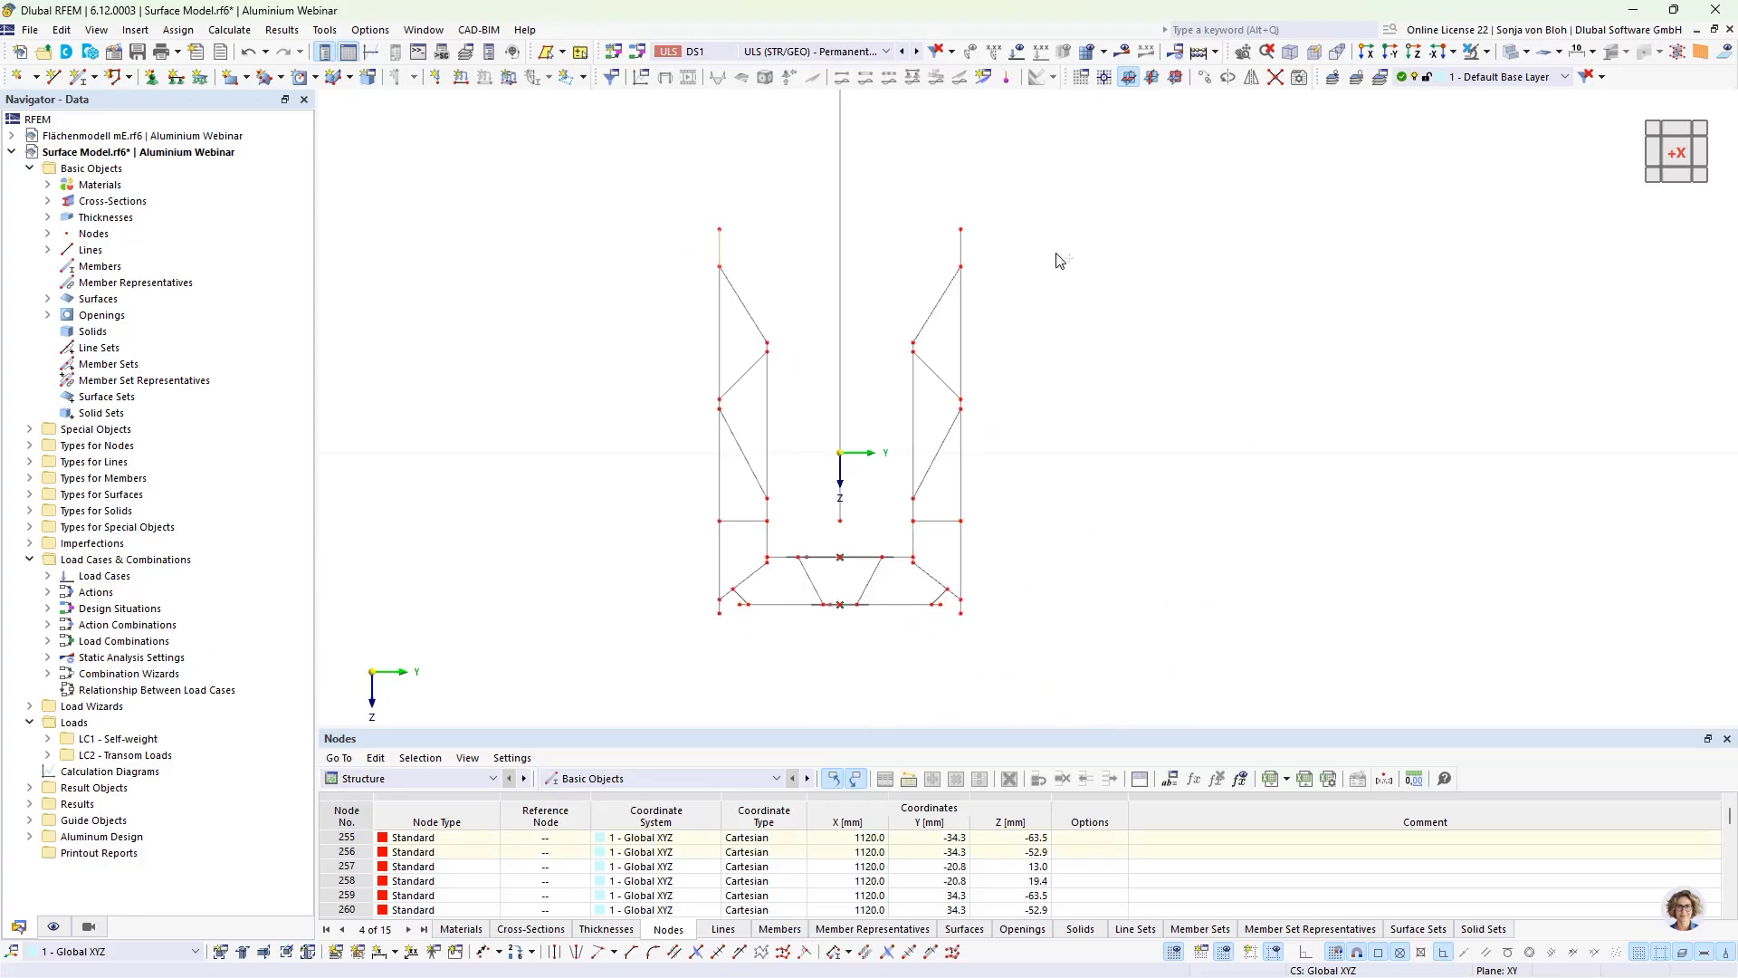
pyautogui.keyDown('ctrl'); pyautogui.click(960, 246); pyautogui.keyUp('ctrl')
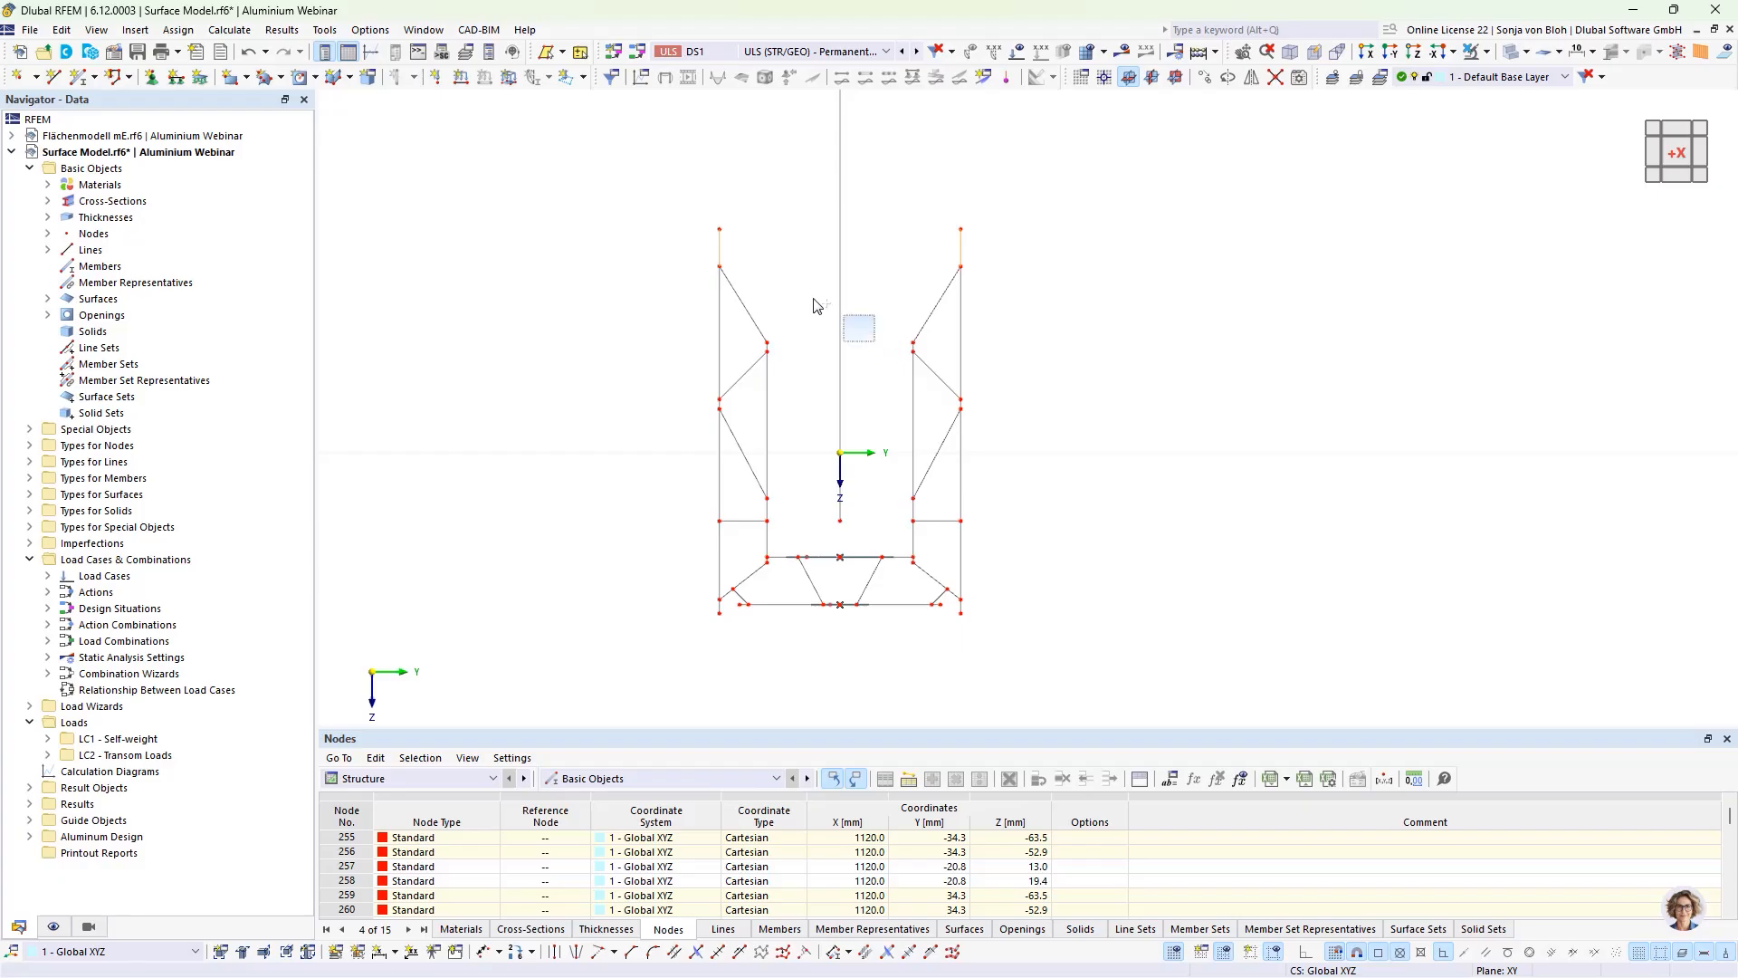
pyautogui.scroll(2, 785, 535)
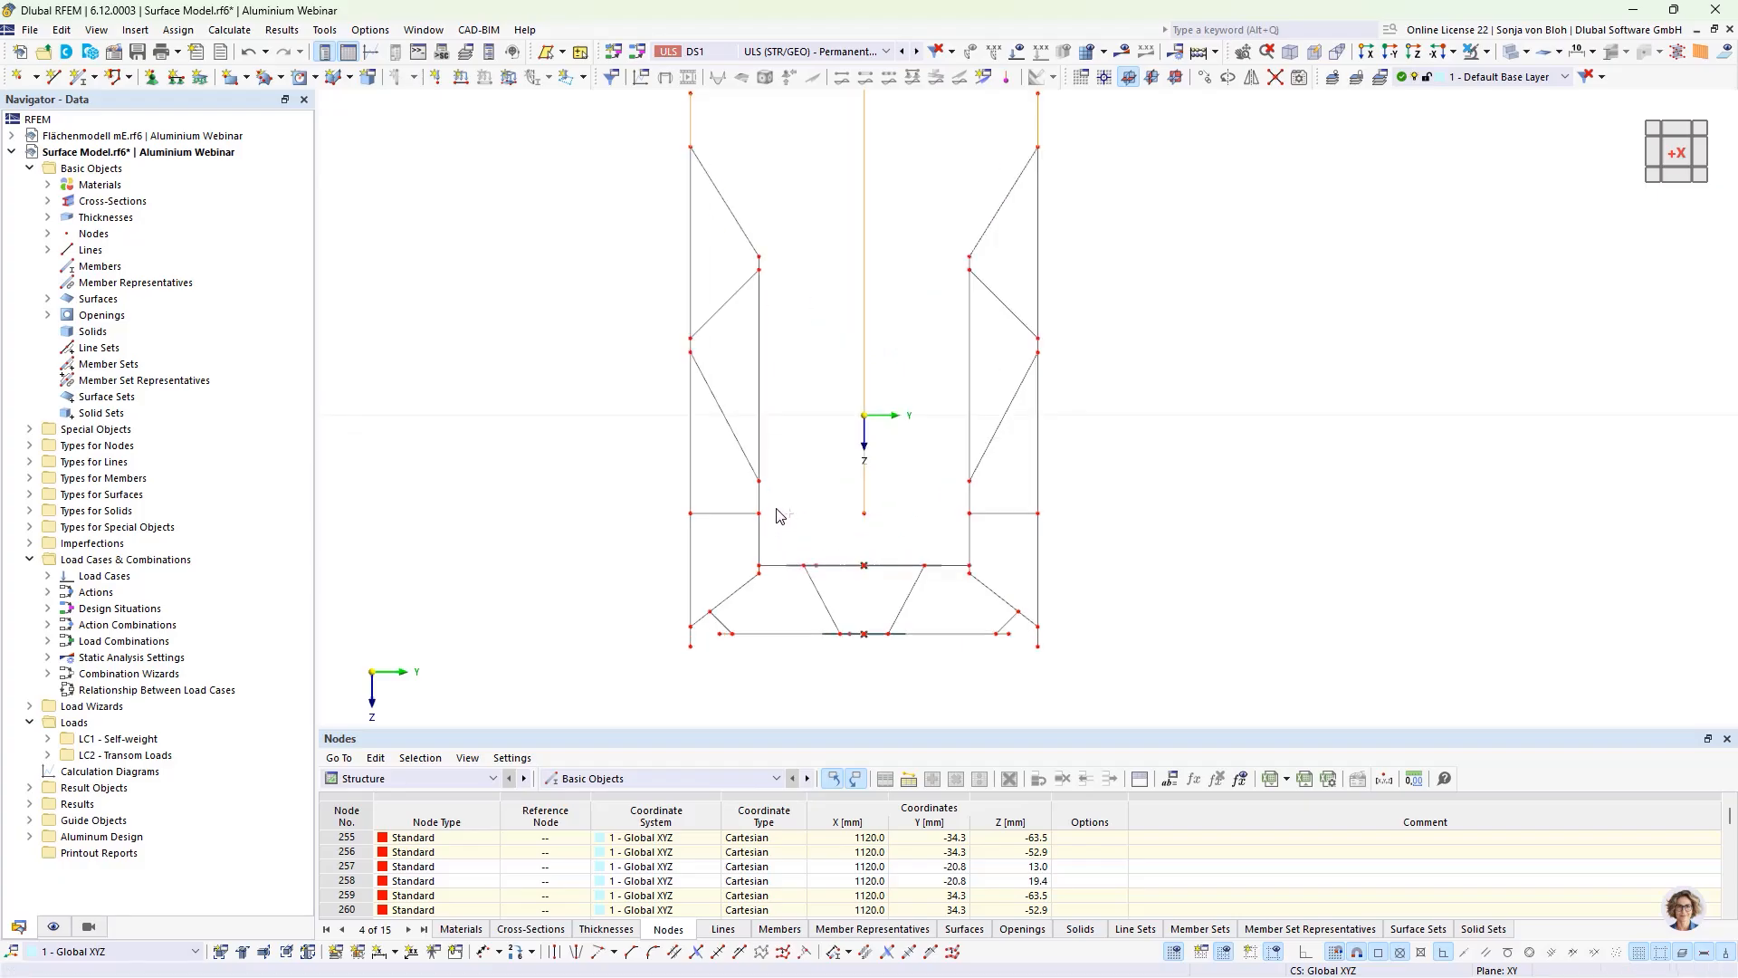
pyautogui.keyDown('ctrl'); pyautogui.click(760, 504); pyautogui.keyUp('ctrl')
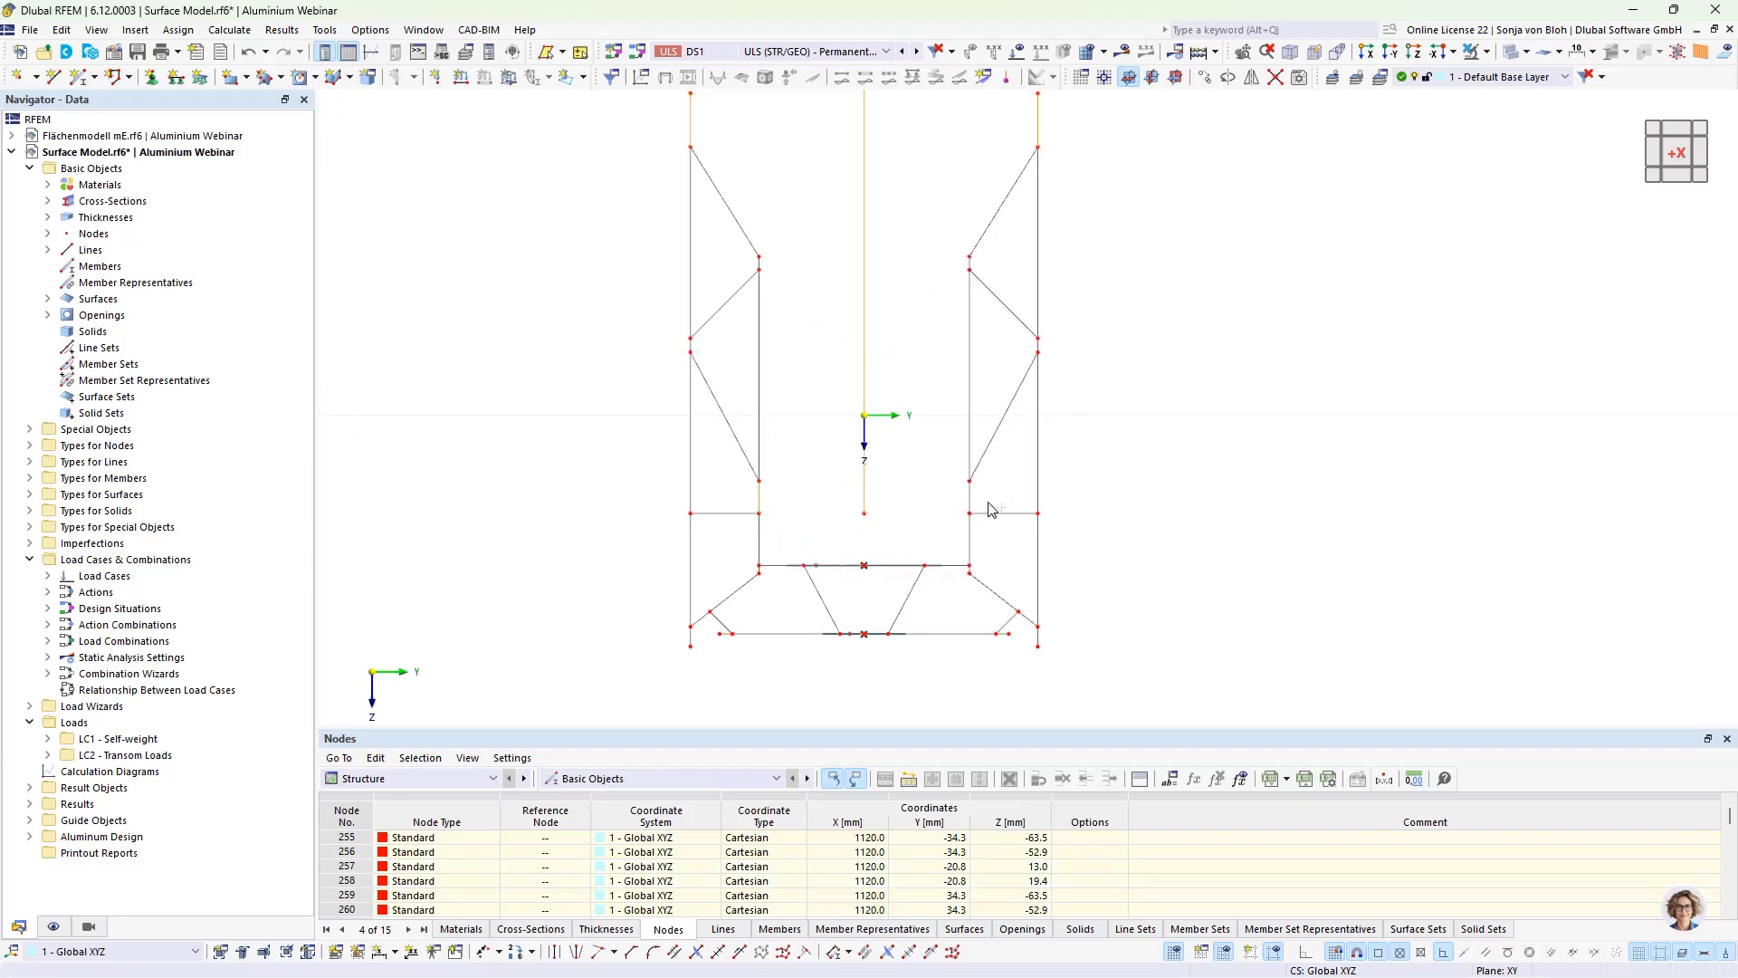
pyautogui.click(1487, 53)
pyautogui.click(1557, 76)
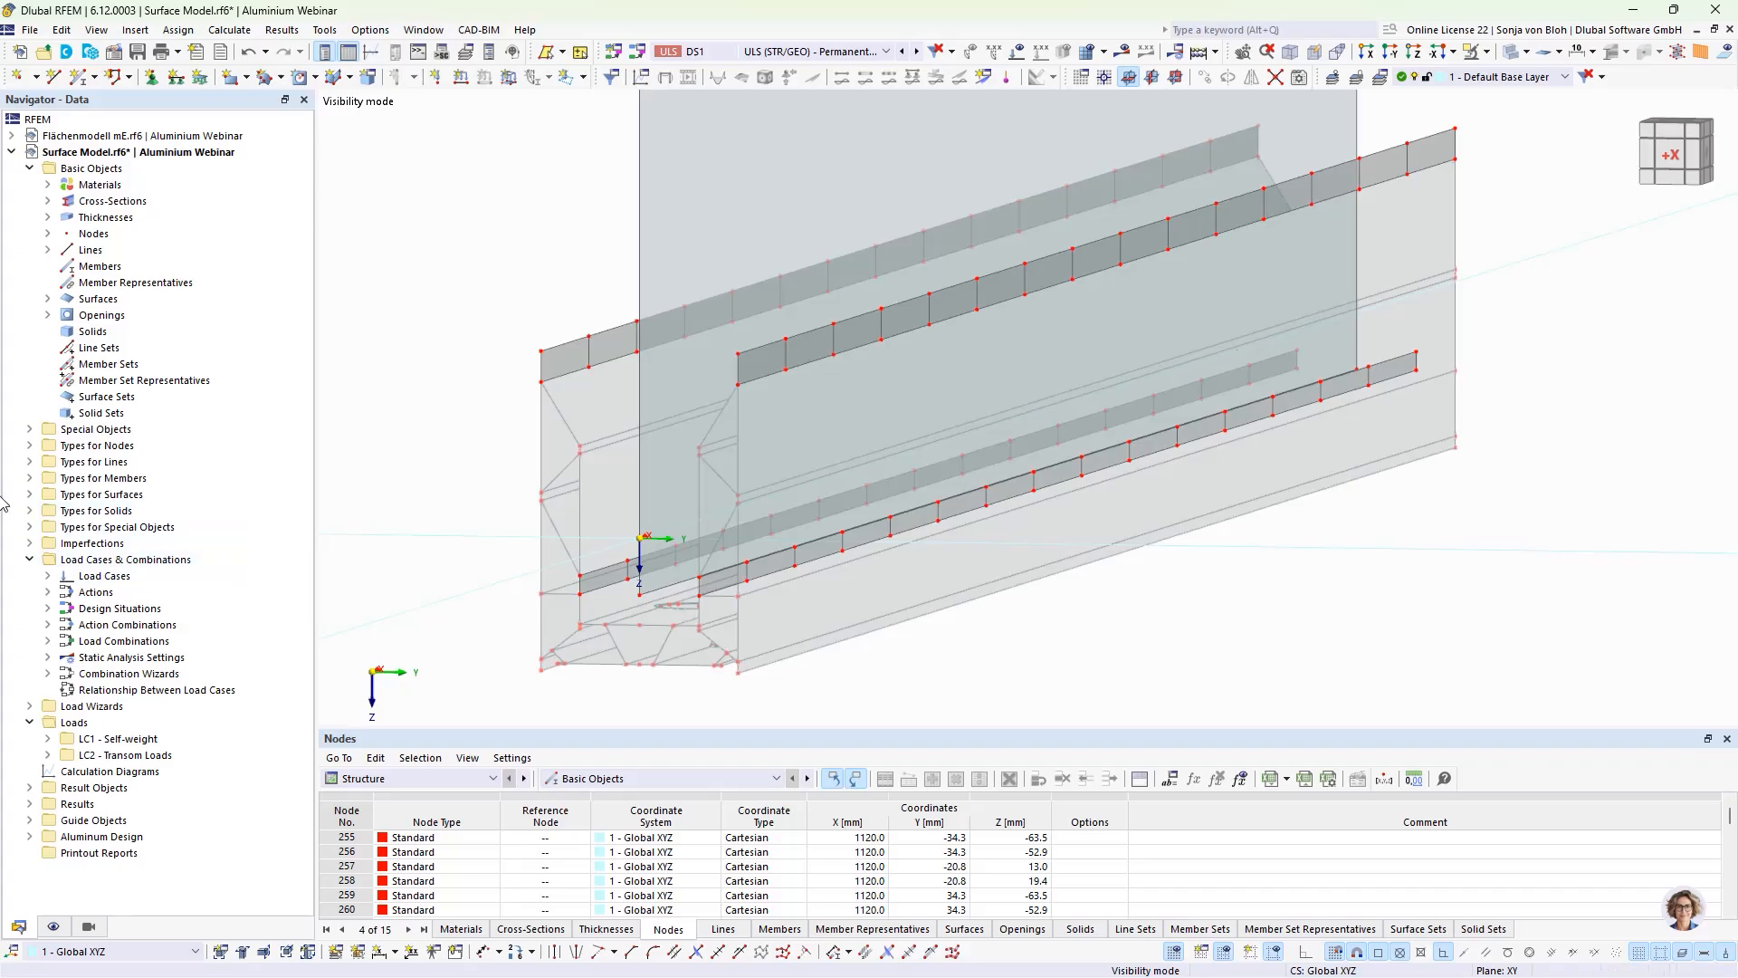
# Step: Start a new surface contact and pick surfaces 85, 87, 100 and 102 on the positive-Y wall's strips for group 1
pyautogui.click(30, 429)
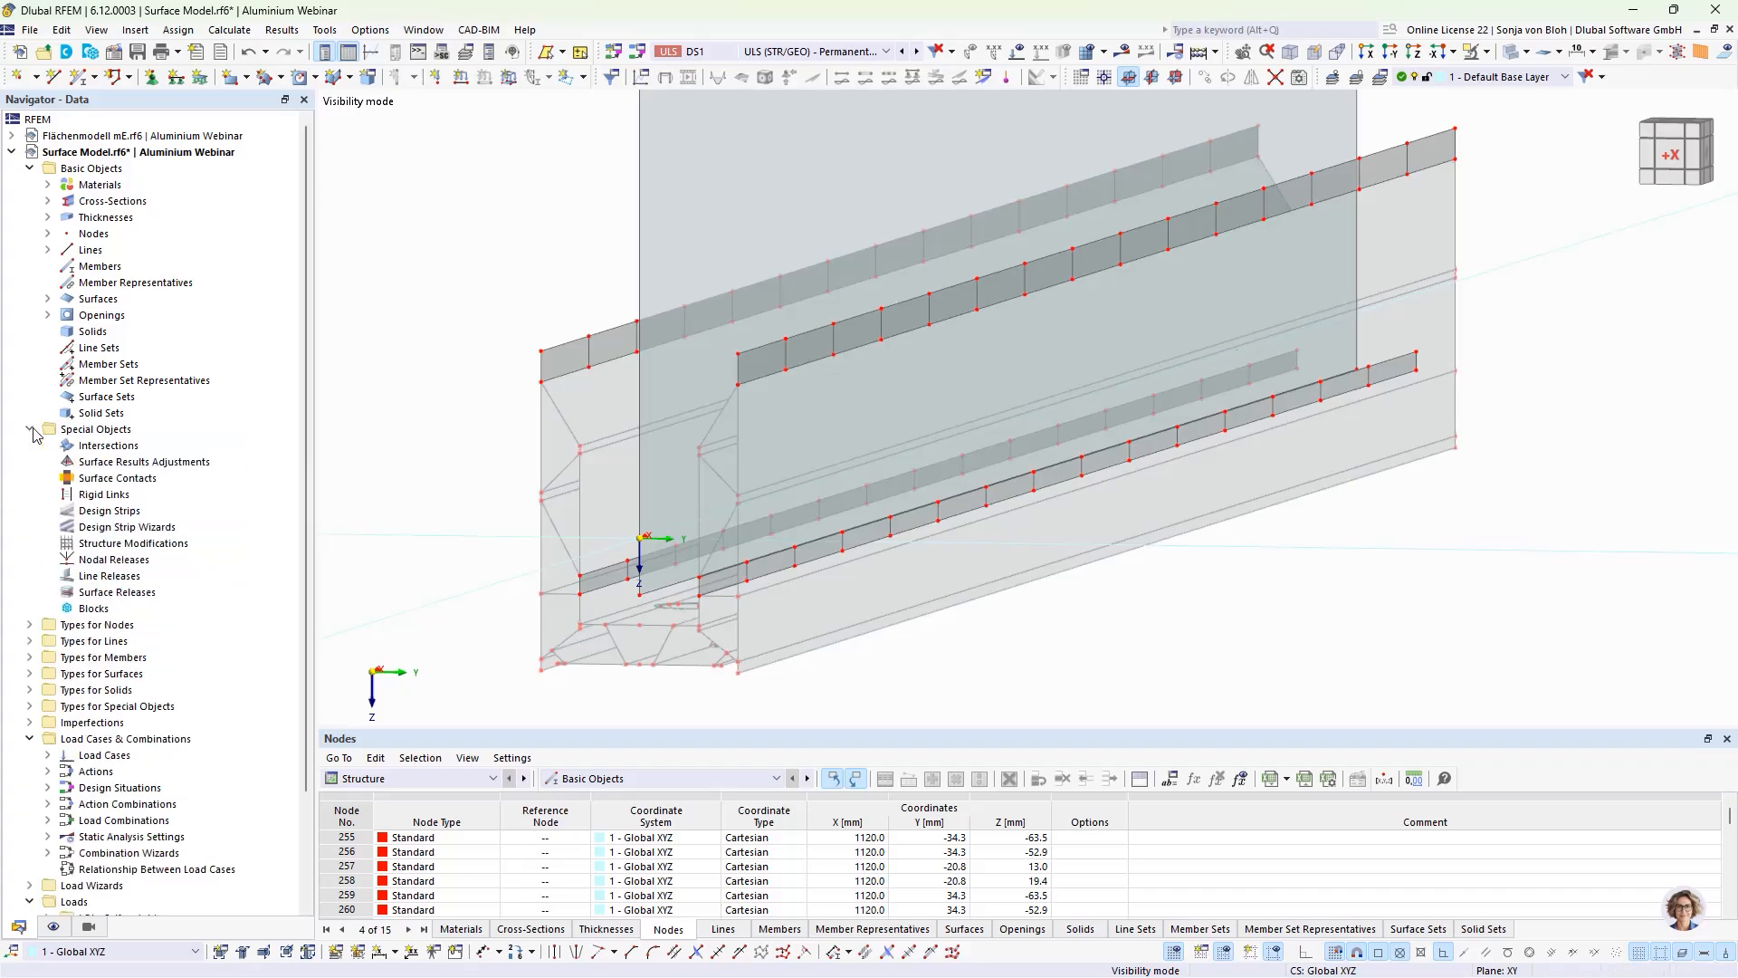
pyautogui.rightClick(97, 478)
pyautogui.click(133, 512)
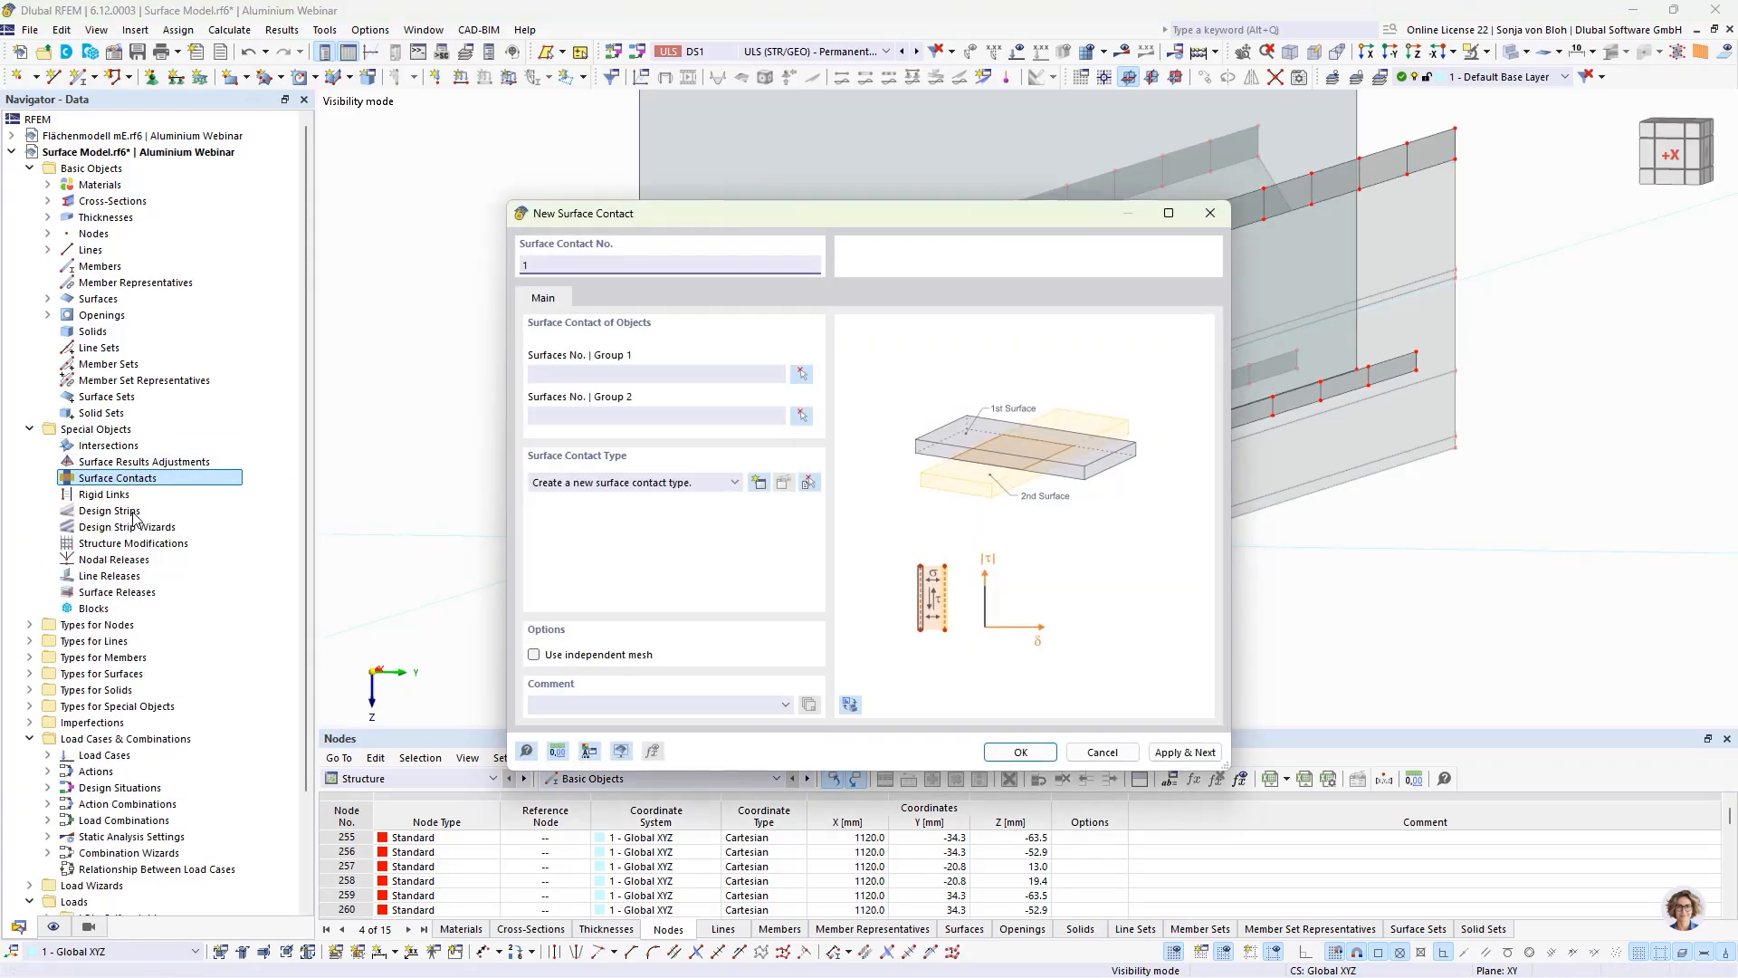
pyautogui.click(801, 374)
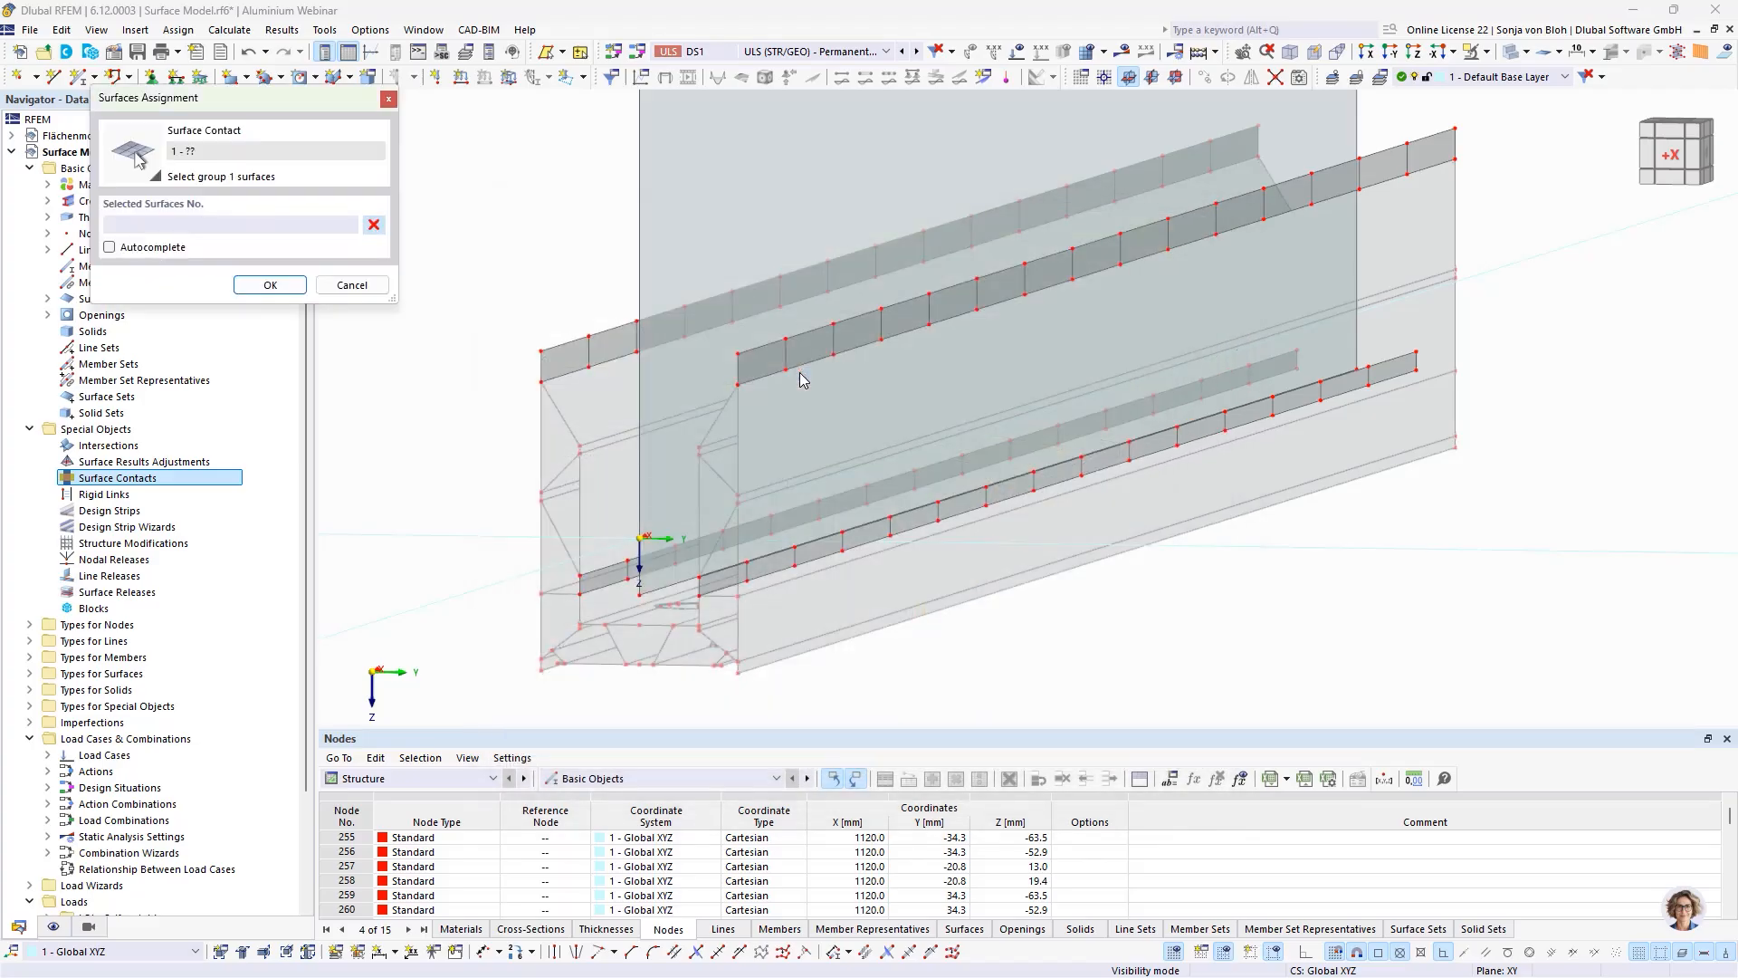
pyautogui.keyDown('ctrl'); pyautogui.moveTo(1028, 671); pyautogui.dragTo(997, 673, button='middle'); pyautogui.keyUp('ctrl')
pyautogui.moveTo(756, 601); pyautogui.dragTo(883, 553, button='middle')
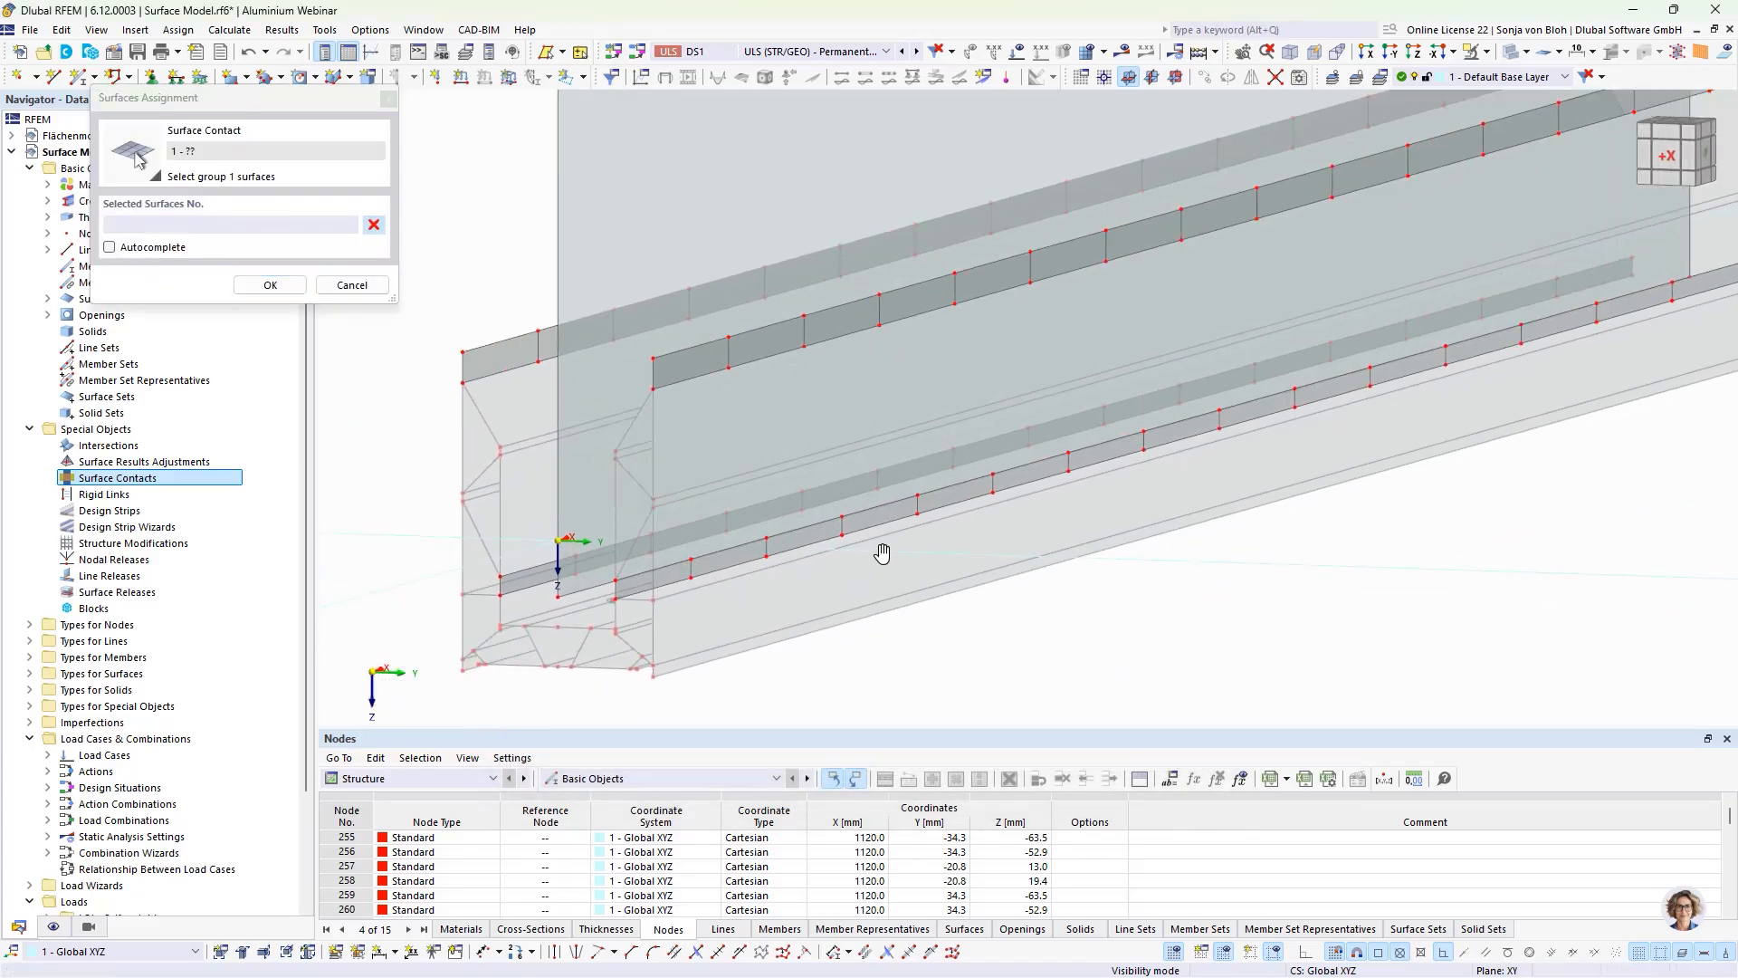
pyautogui.scroll(2, 882, 553)
pyautogui.click(772, 262)
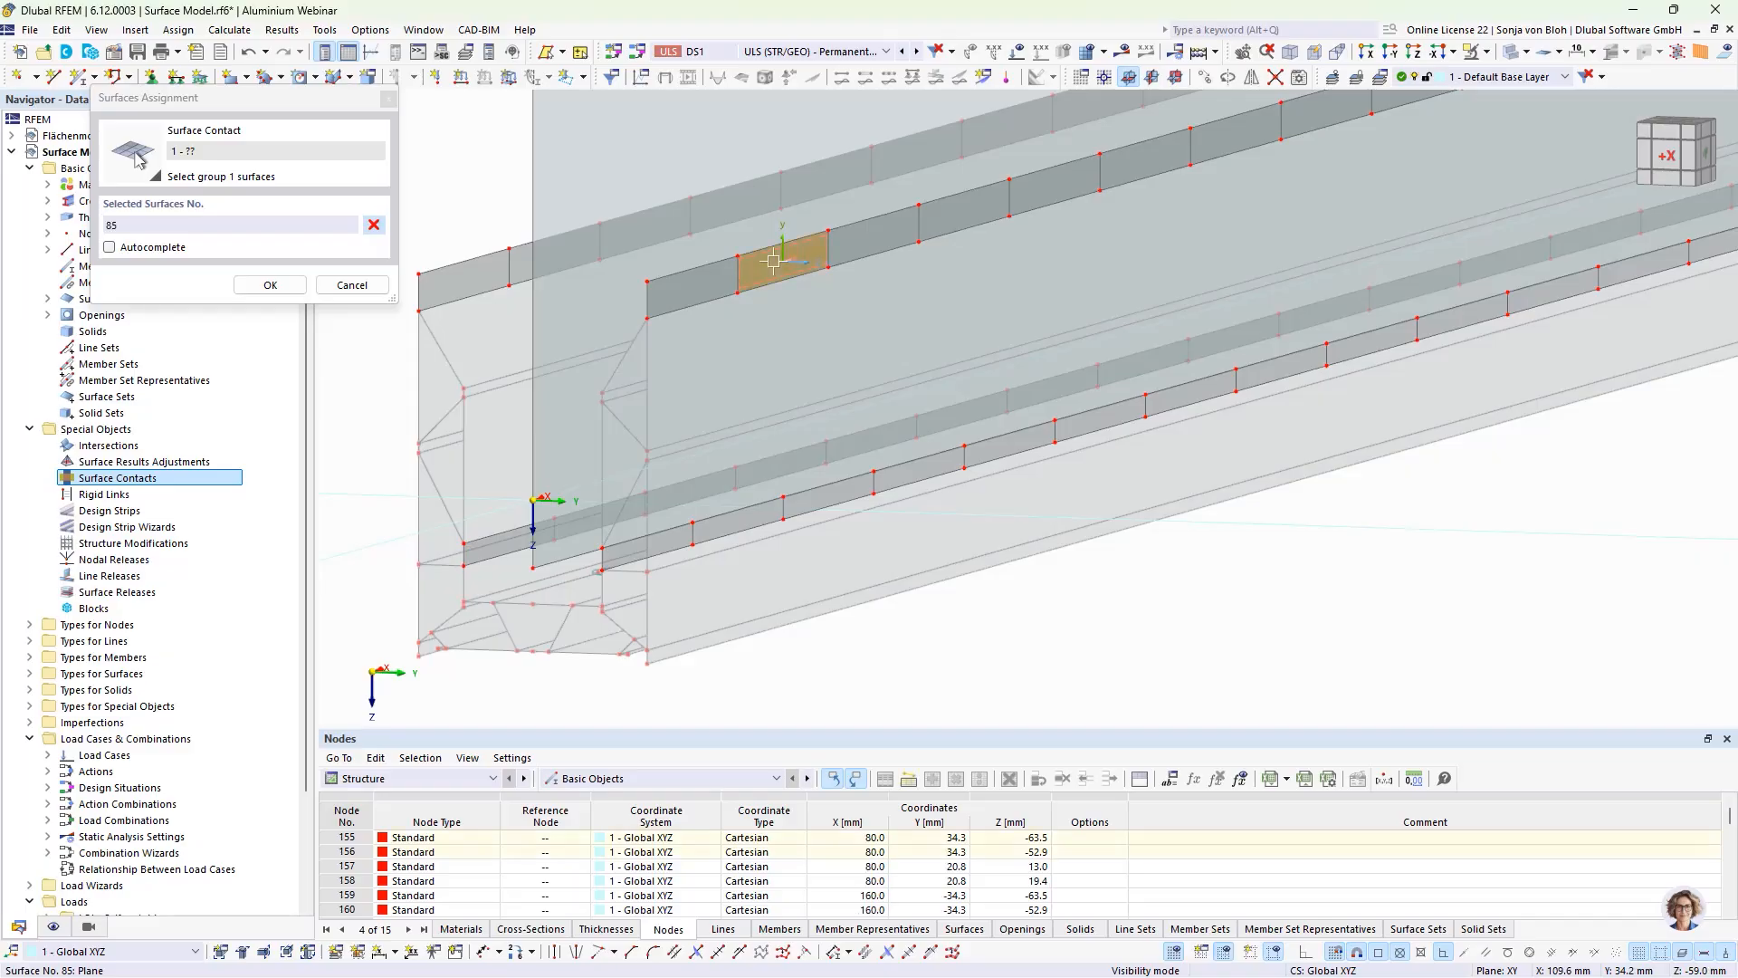
pyautogui.click(726, 519)
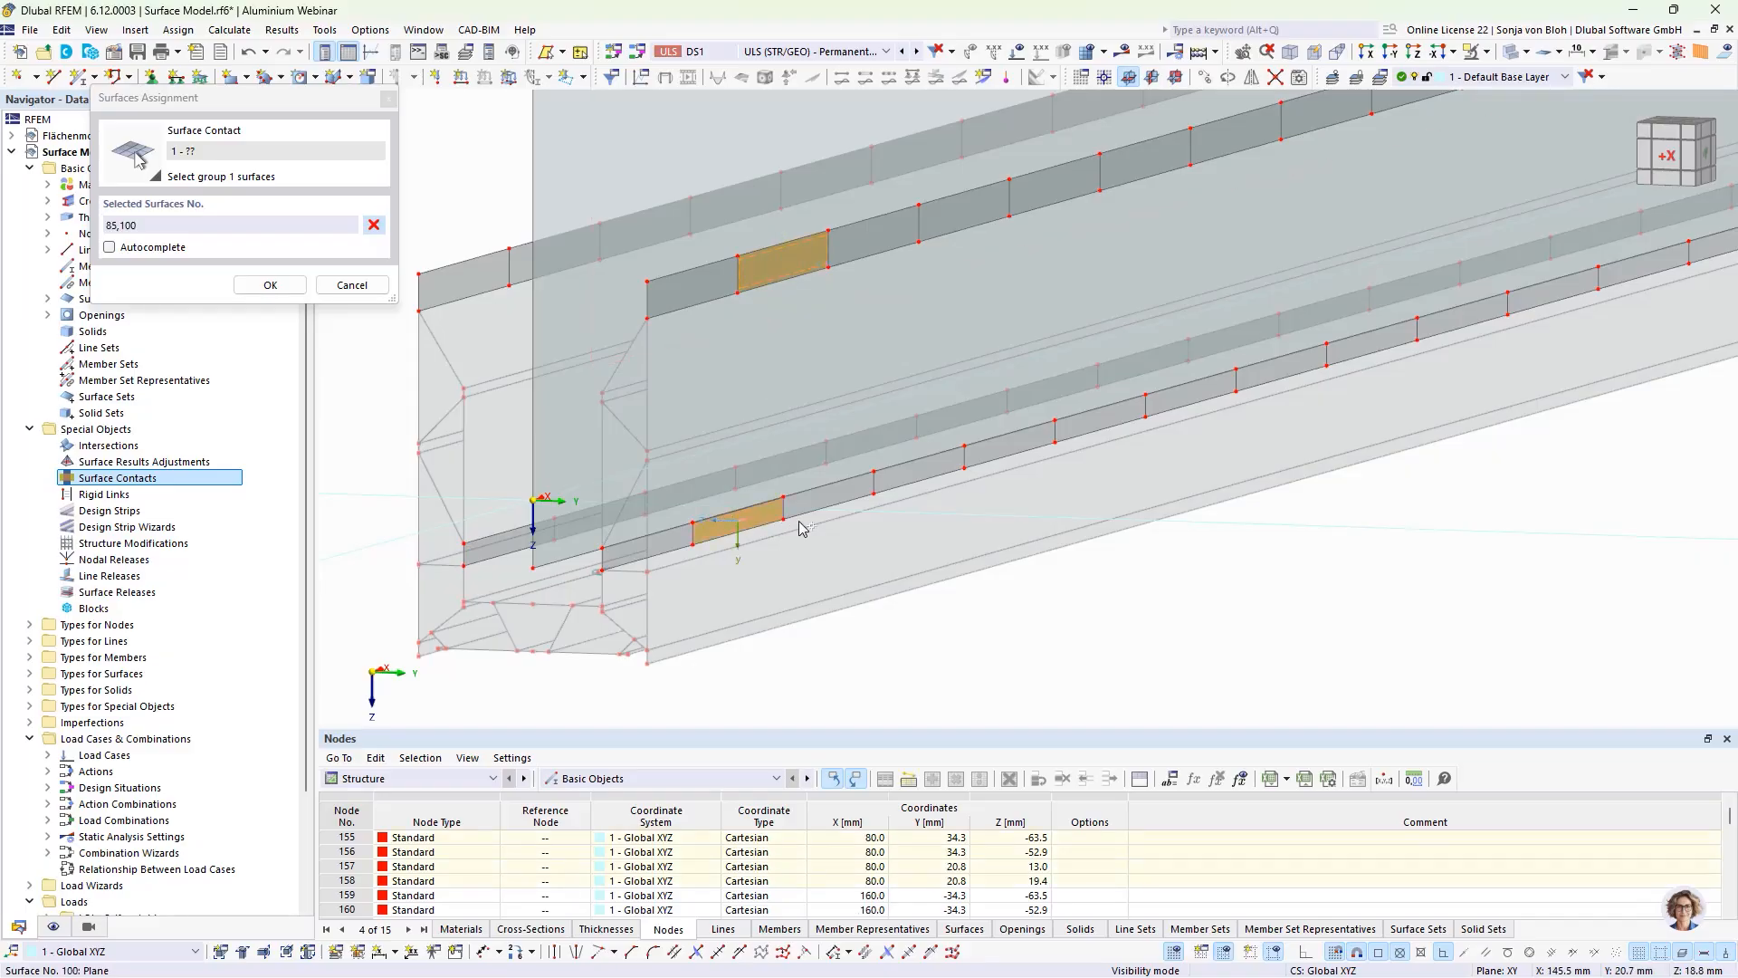
pyautogui.click(944, 217)
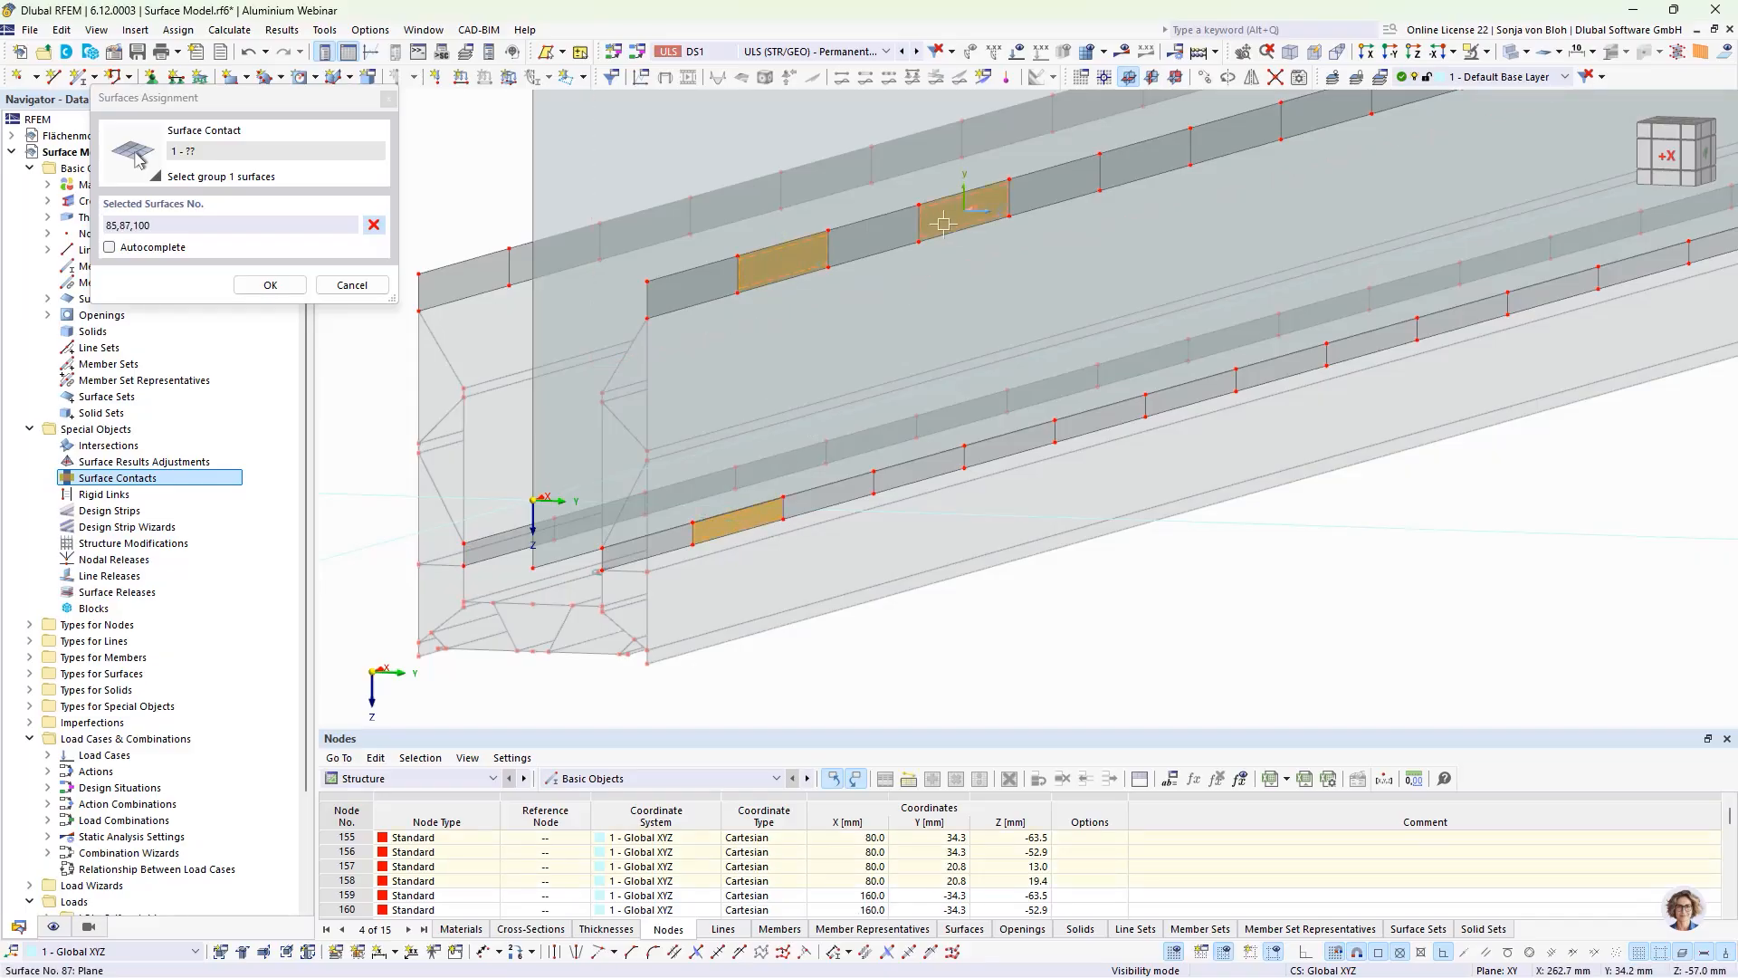
pyautogui.click(919, 469)
# Step: Add every second strip piece along the middle of the positive-Y wall, surfaces 89, 91, 93, 104, 106 and 108, to group 1
pyautogui.moveTo(1199, 409); pyautogui.dragTo(1050, 489, button='middle')
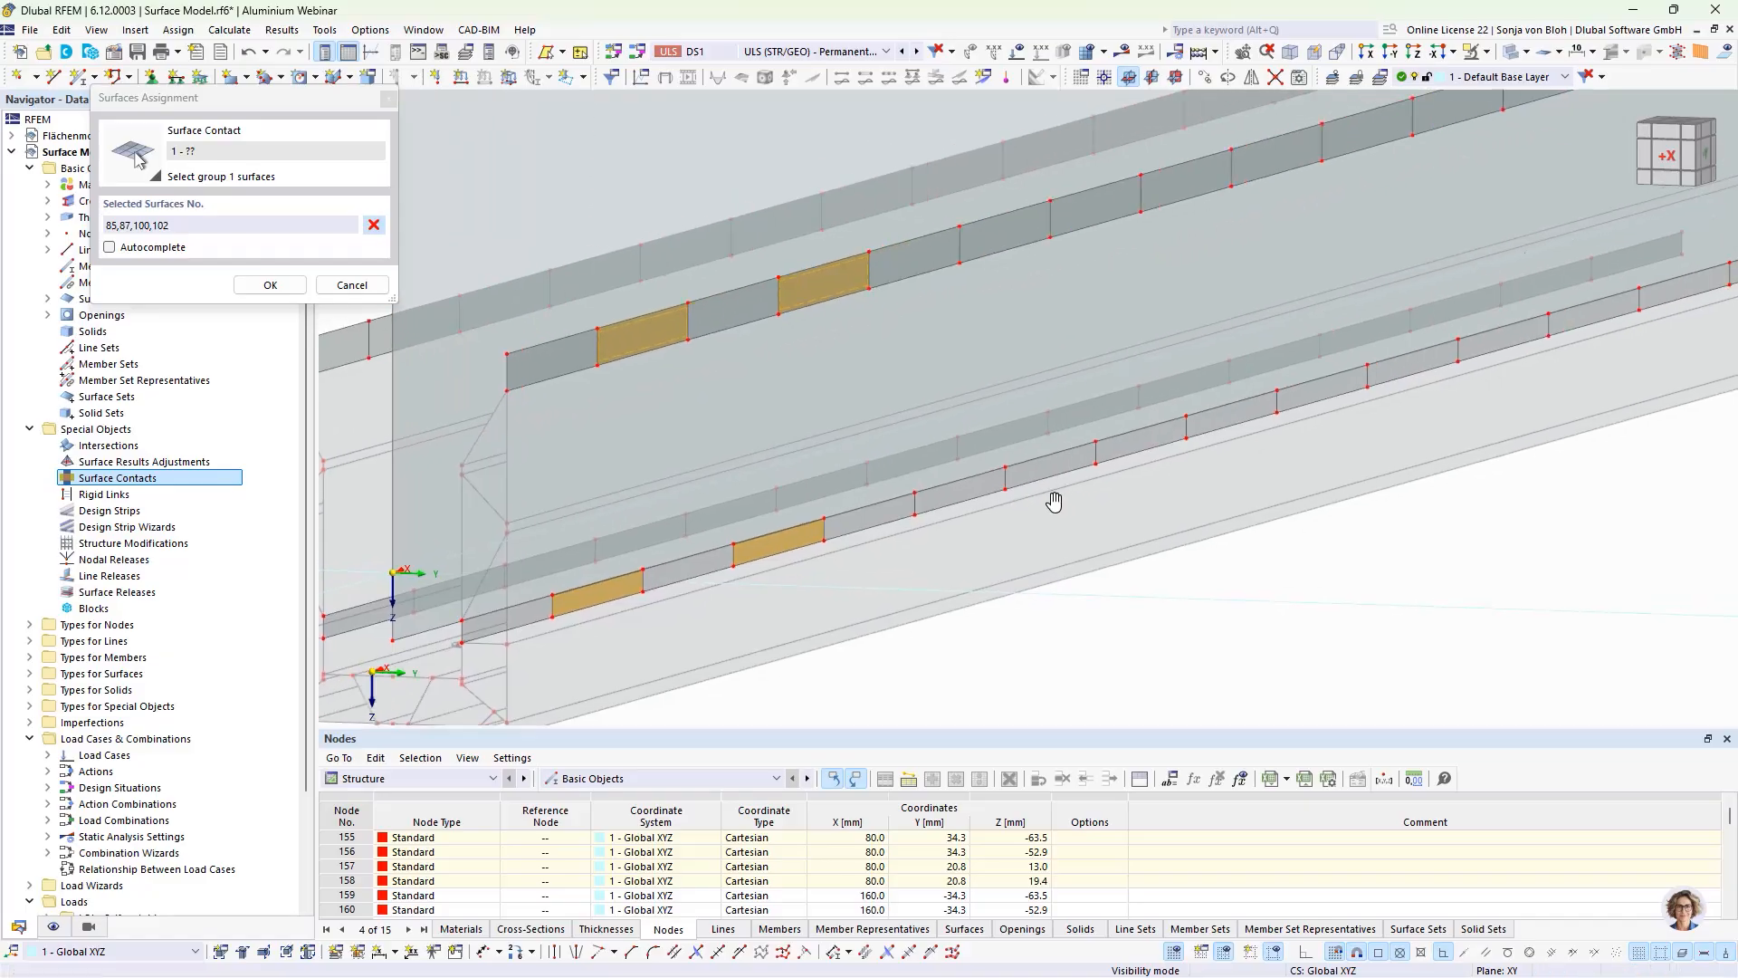
pyautogui.click(992, 231)
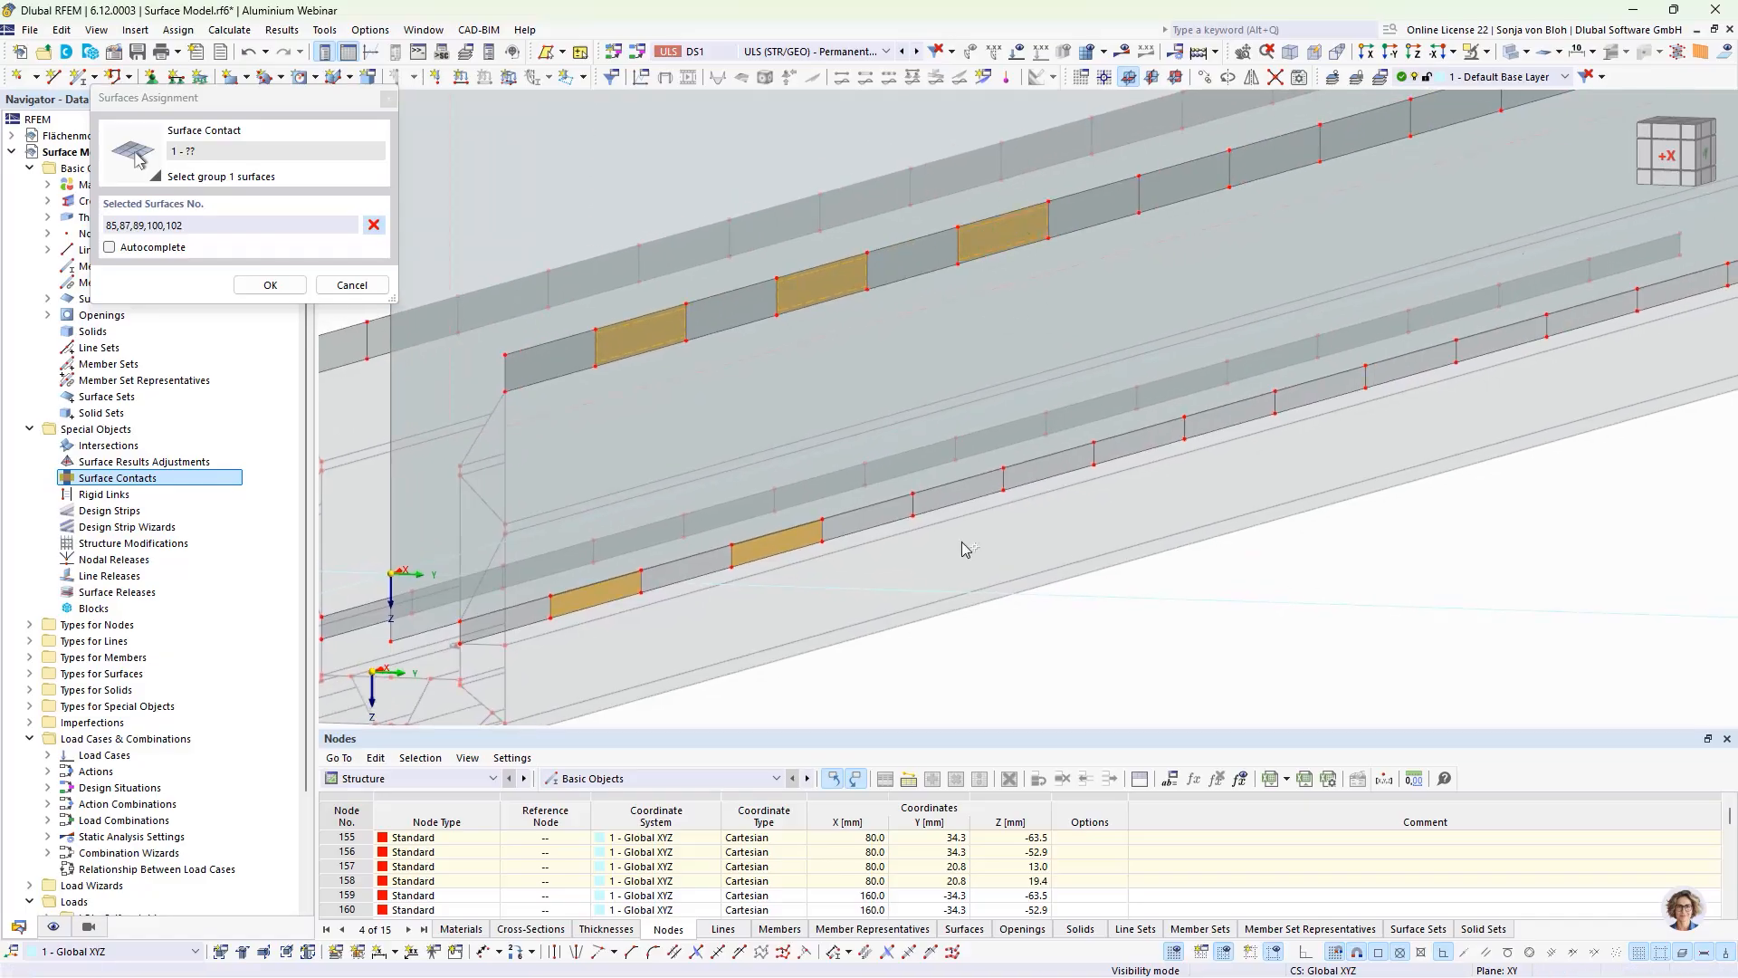
pyautogui.click(952, 493)
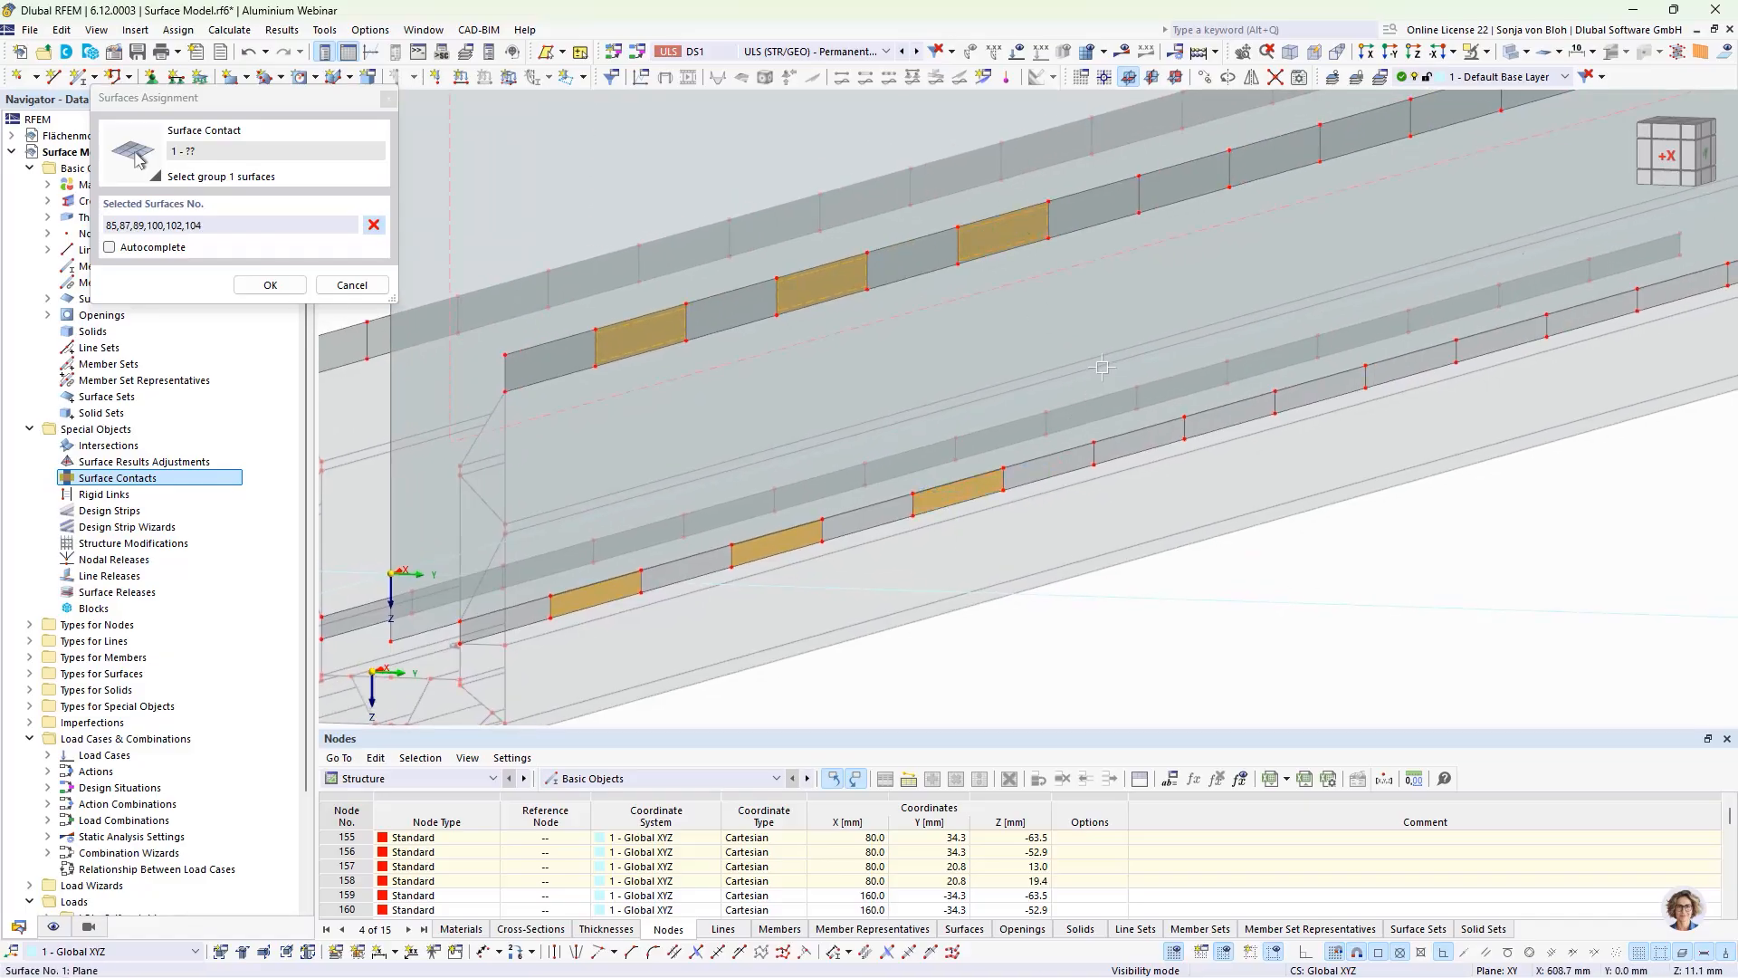
pyautogui.click(1176, 191)
pyautogui.click(1135, 445)
pyautogui.moveTo(1431, 566); pyautogui.dragTo(1249, 599, button='middle')
pyautogui.click(1182, 155)
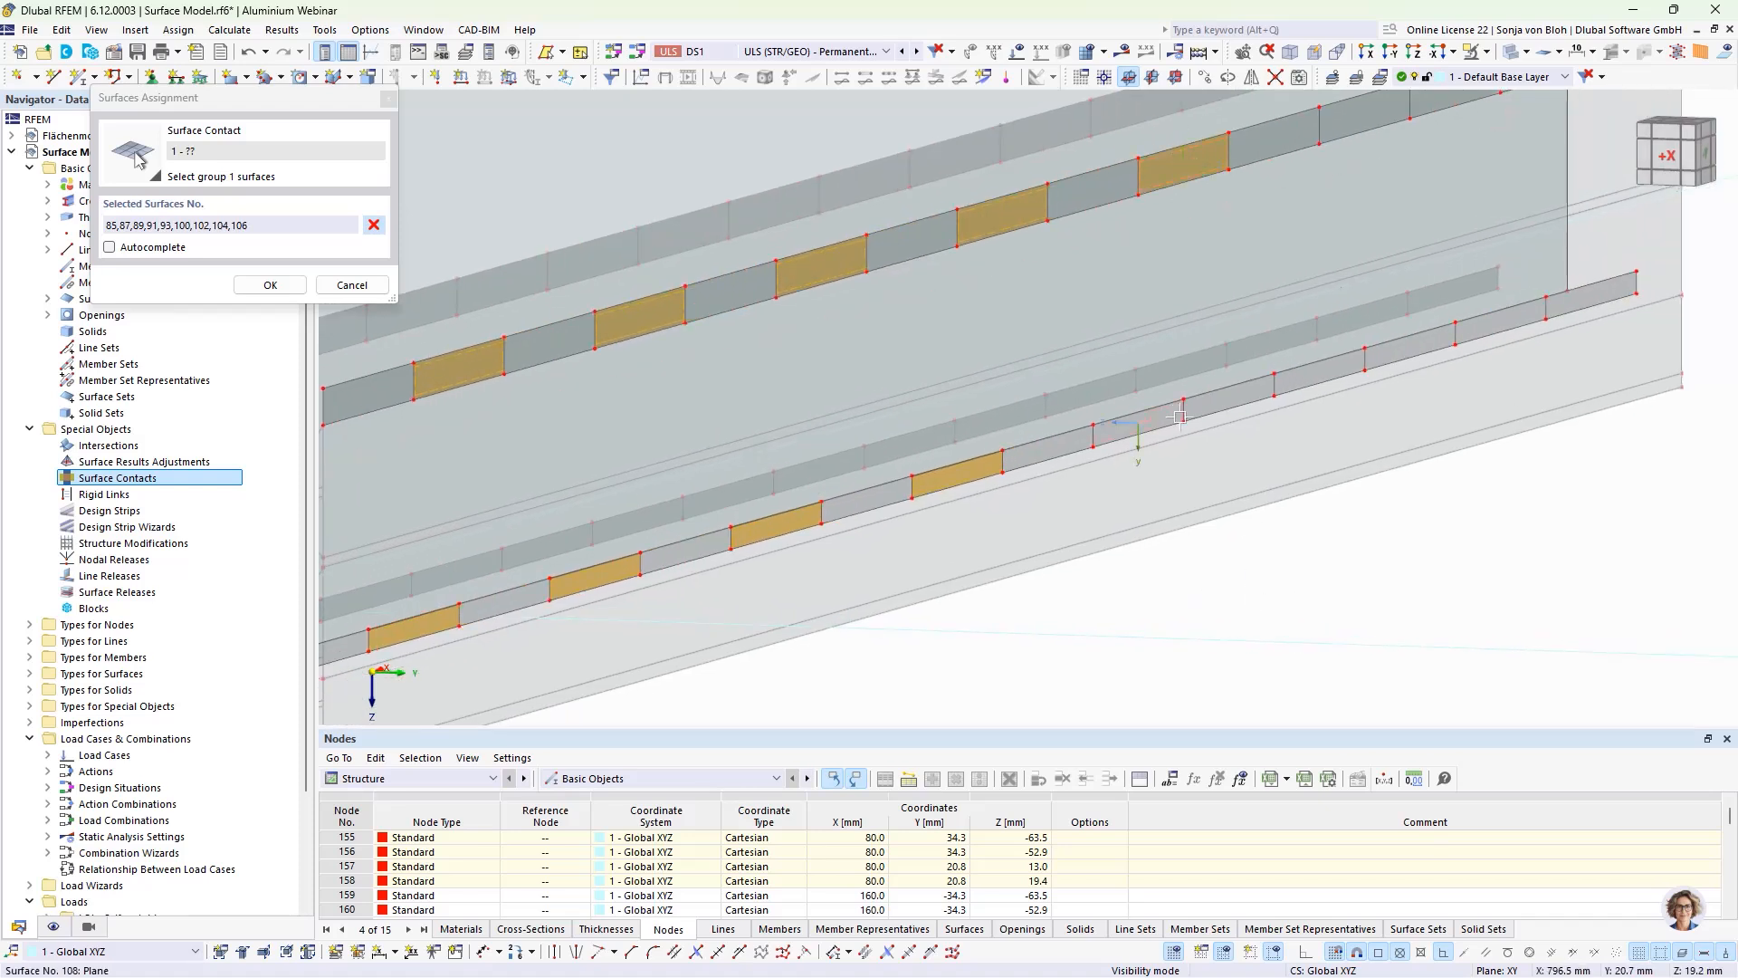
pyautogui.click(1143, 423)
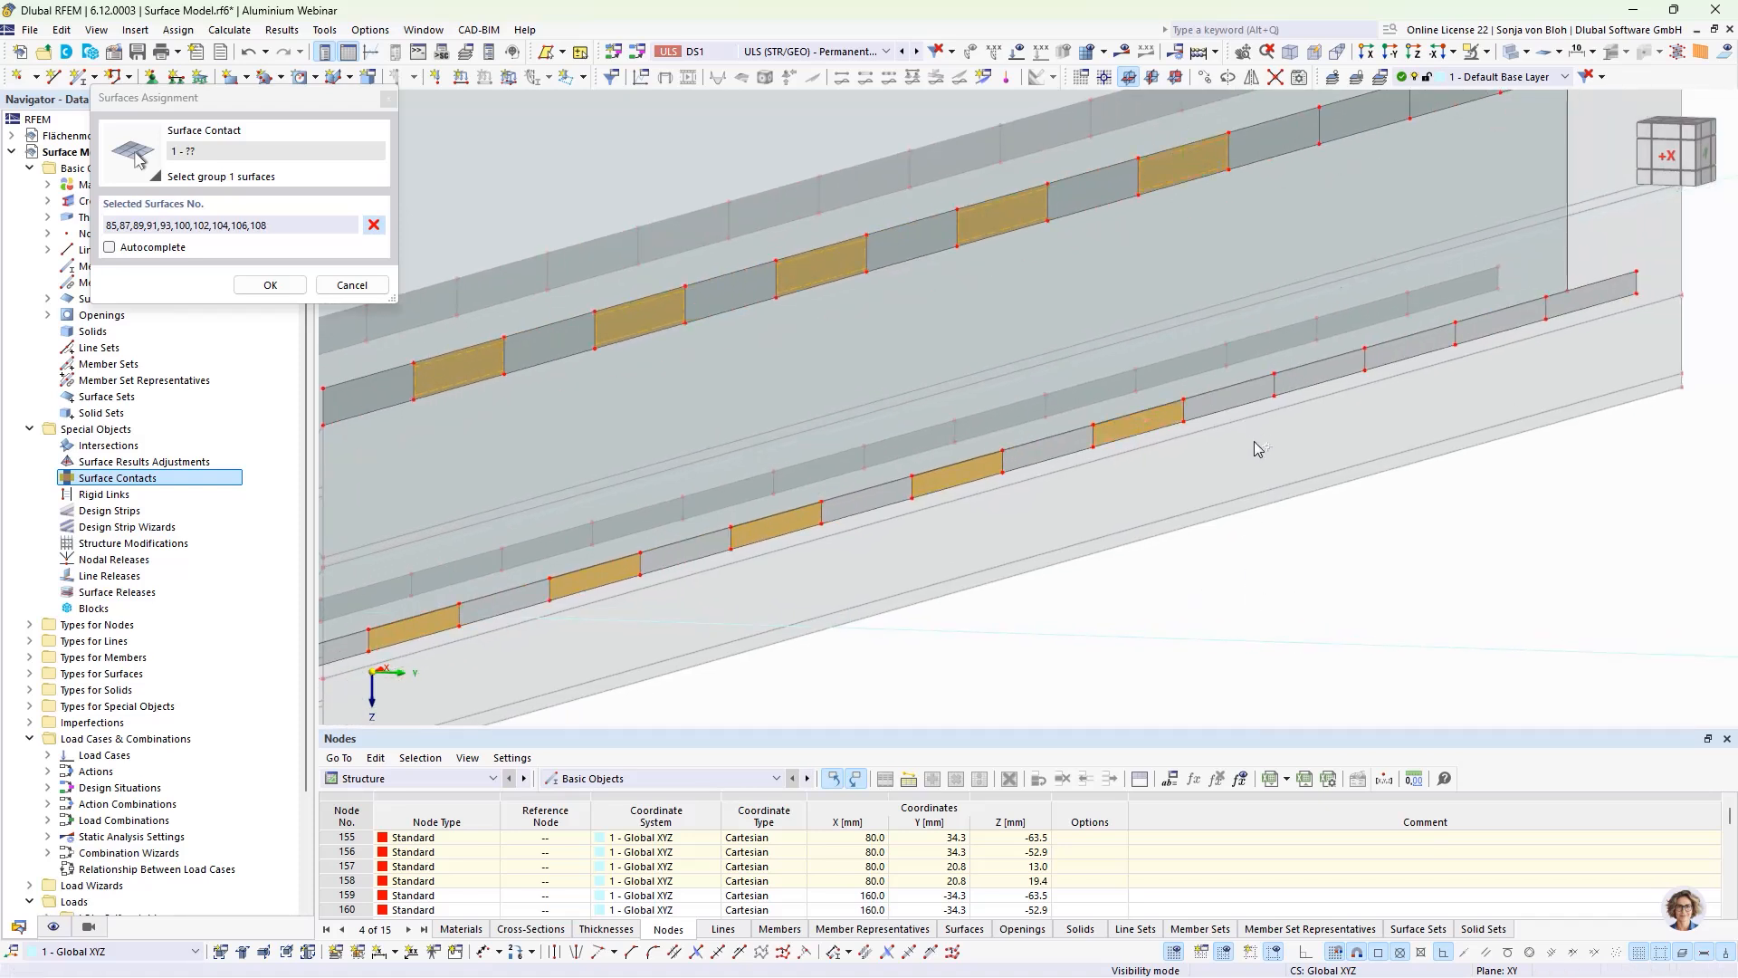
# Step: Complete group 1 with alternate strip pieces 95, 97, 110 and 112 toward the far end of the positive-Y wall
pyautogui.scroll(-1, 1258, 448)
pyautogui.click(1345, 171)
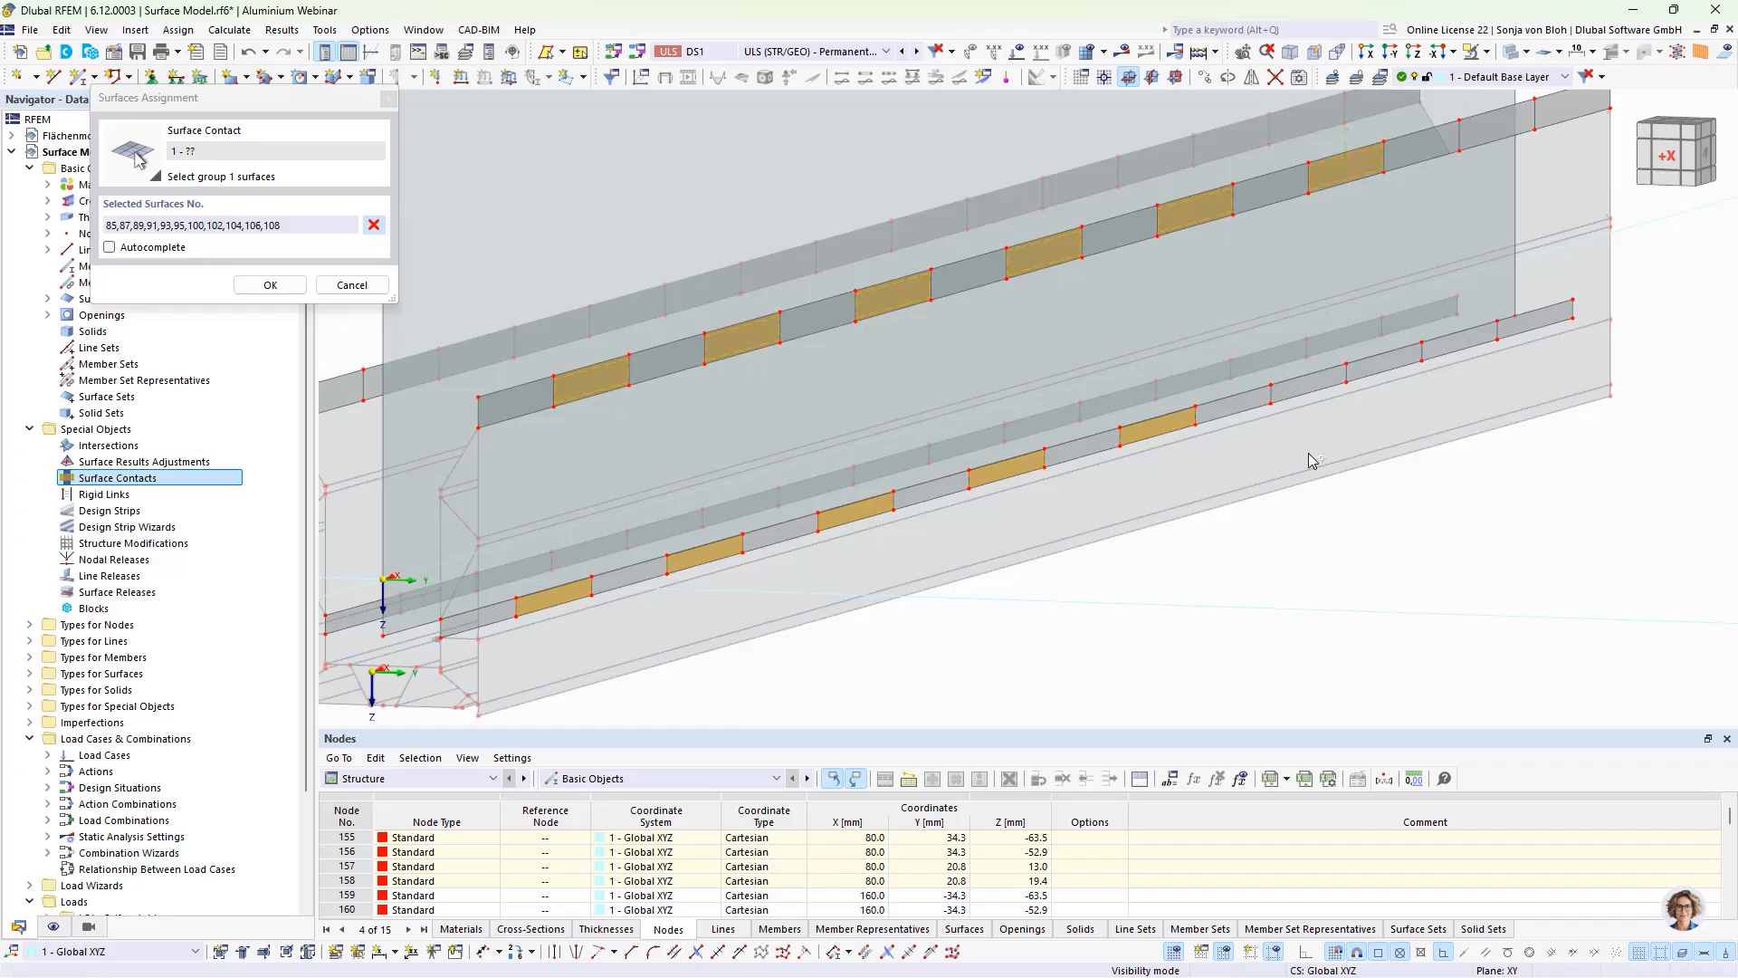
pyautogui.click(1312, 384)
pyautogui.moveTo(1428, 543); pyautogui.dragTo(1335, 600, button='middle')
pyautogui.click(1403, 181)
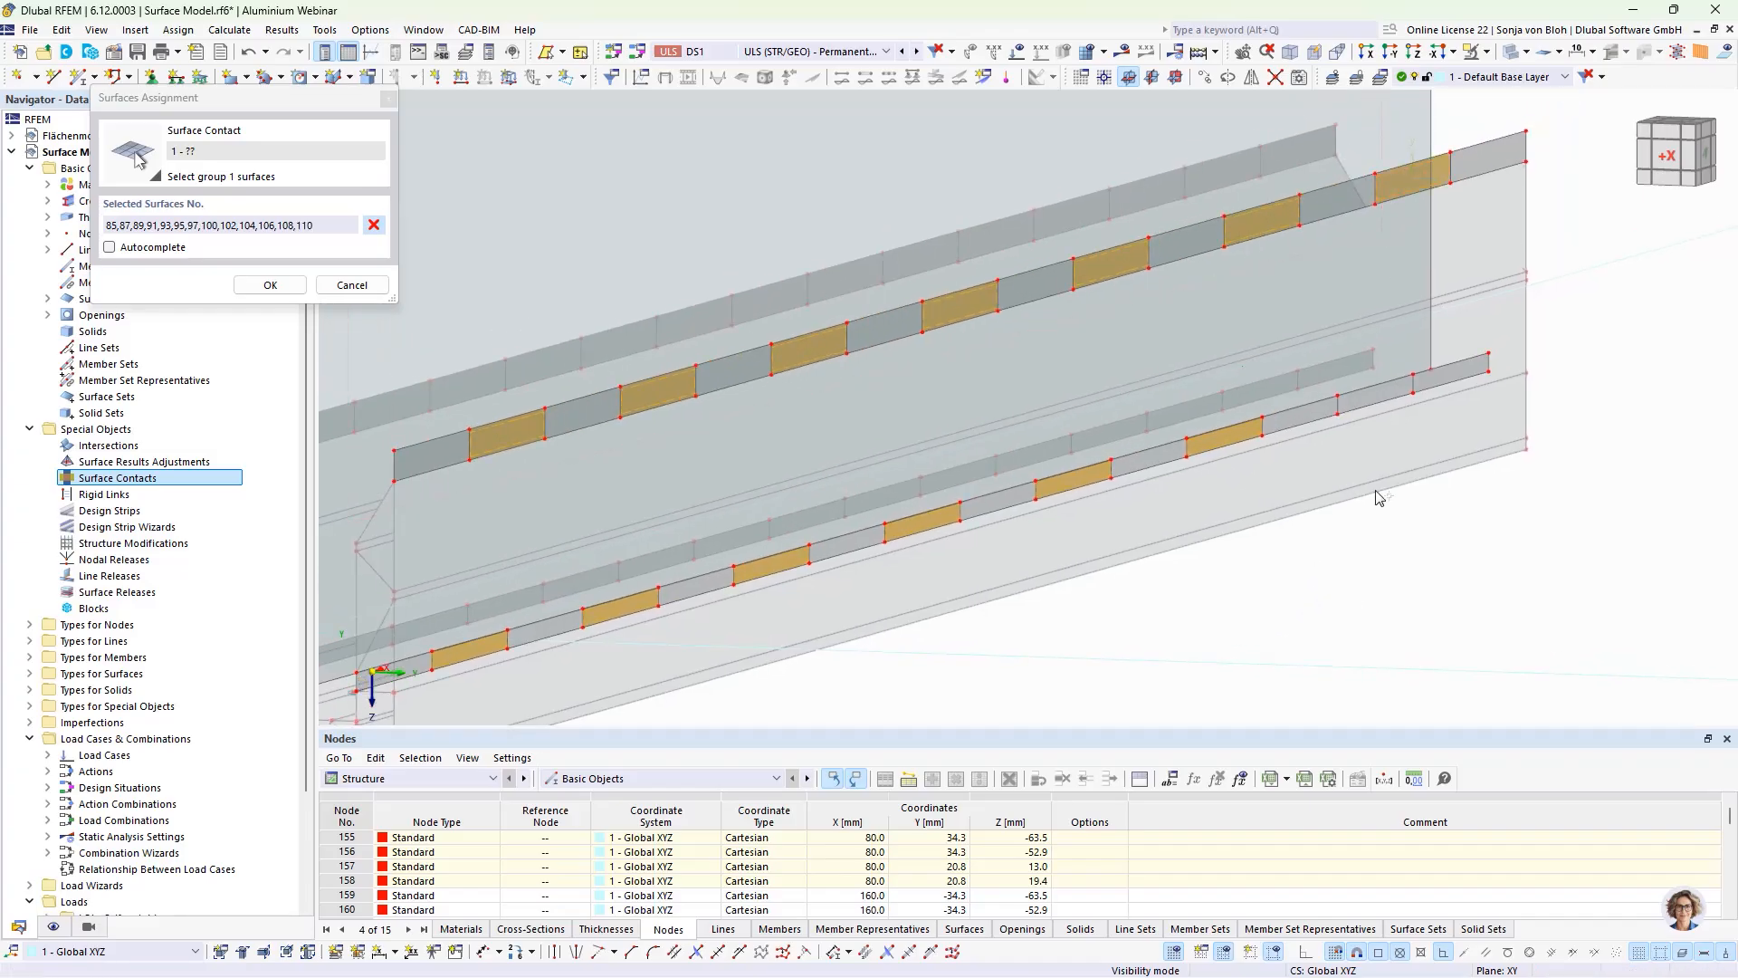
pyautogui.click(1374, 385)
pyautogui.scroll(-2, 1349, 403)
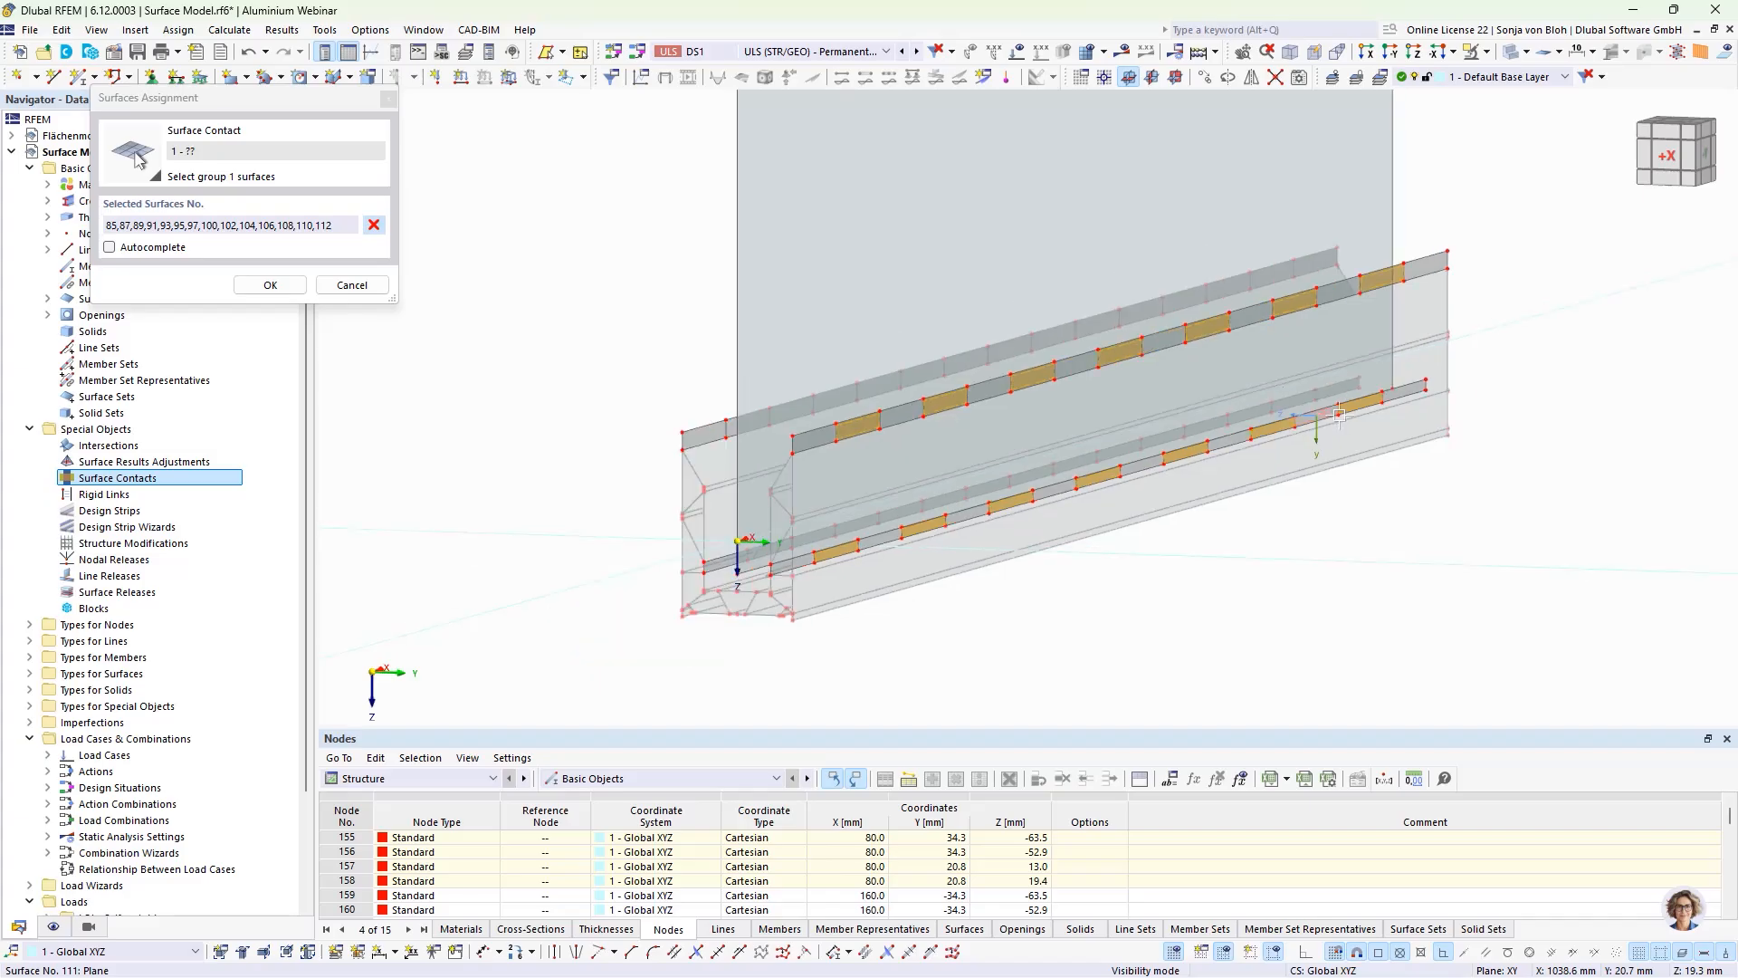
pyautogui.click(272, 285)
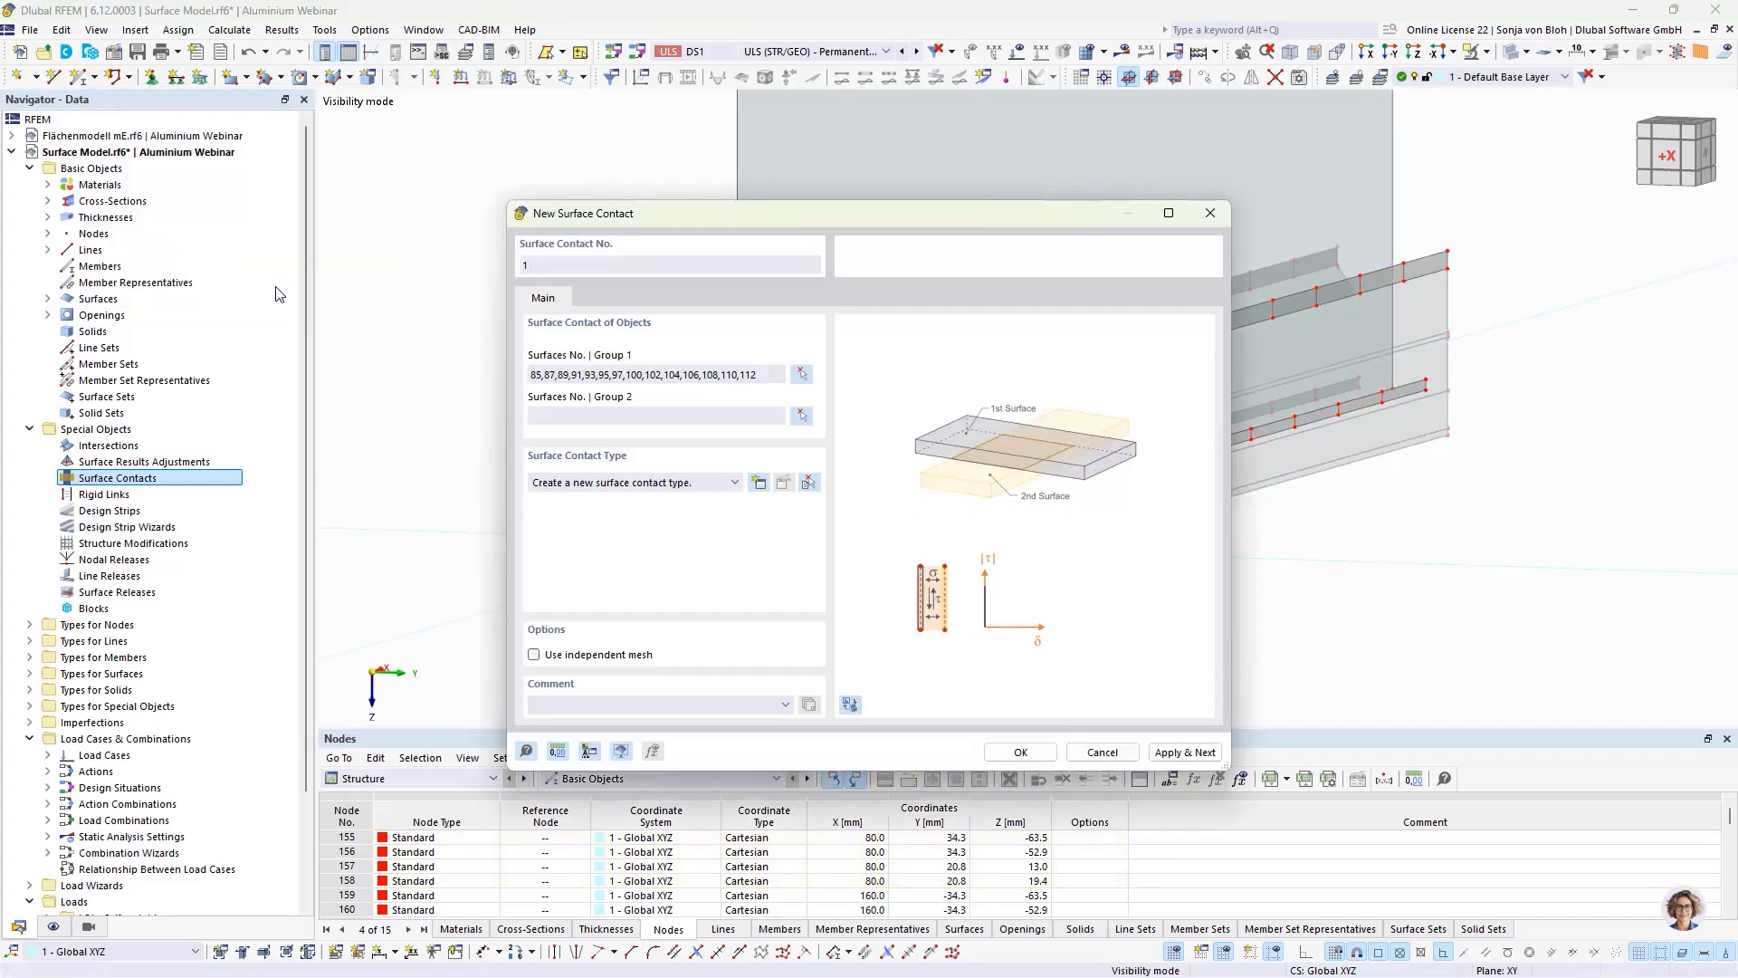
# Step: Assign the glass pane, surface 1, as group 2 of the first surface contact
pyautogui.click(802, 416)
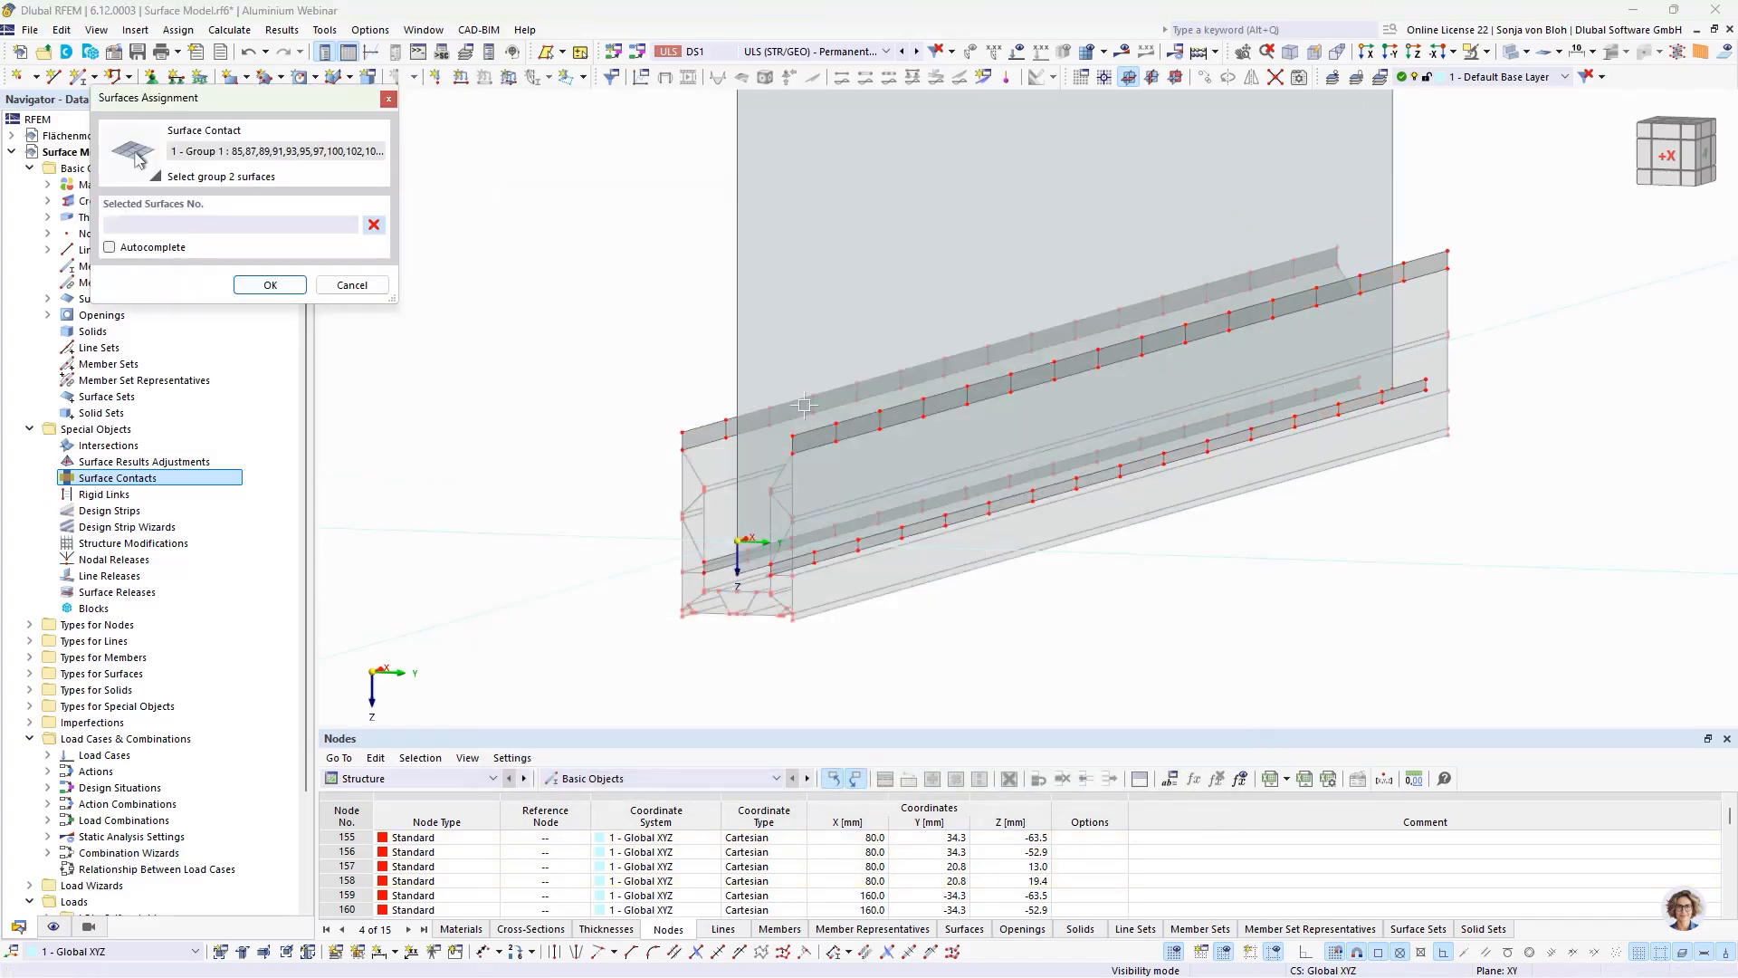
pyautogui.click(813, 292)
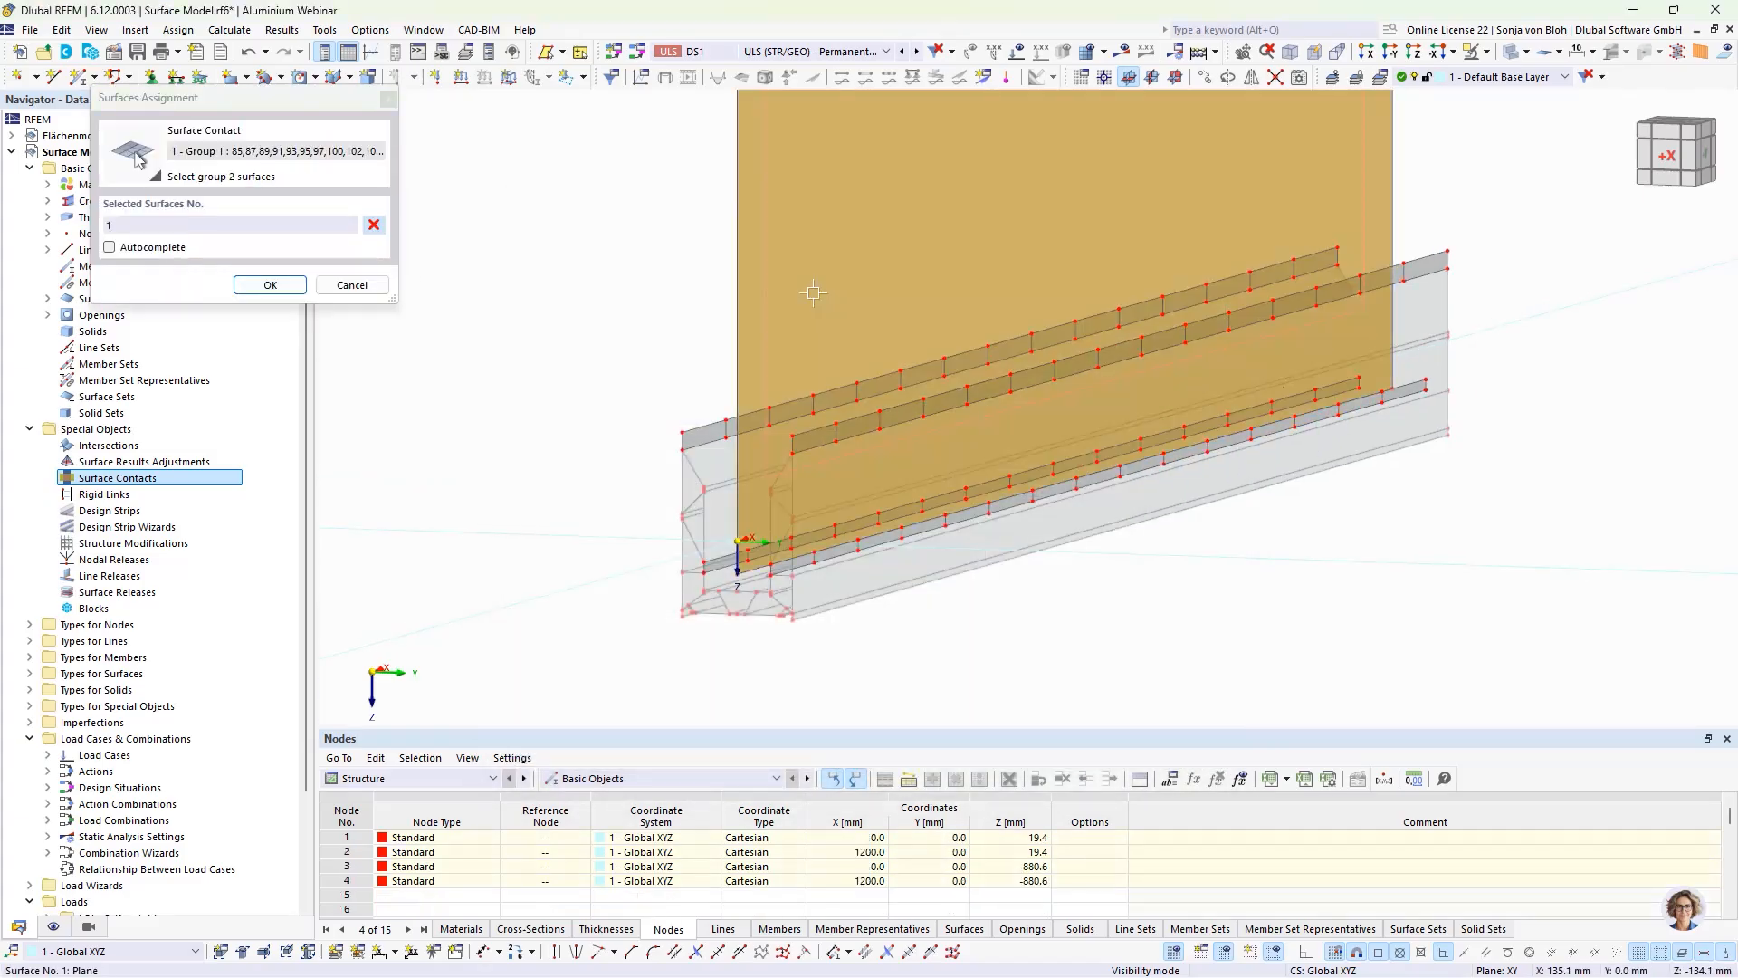
pyautogui.click(269, 284)
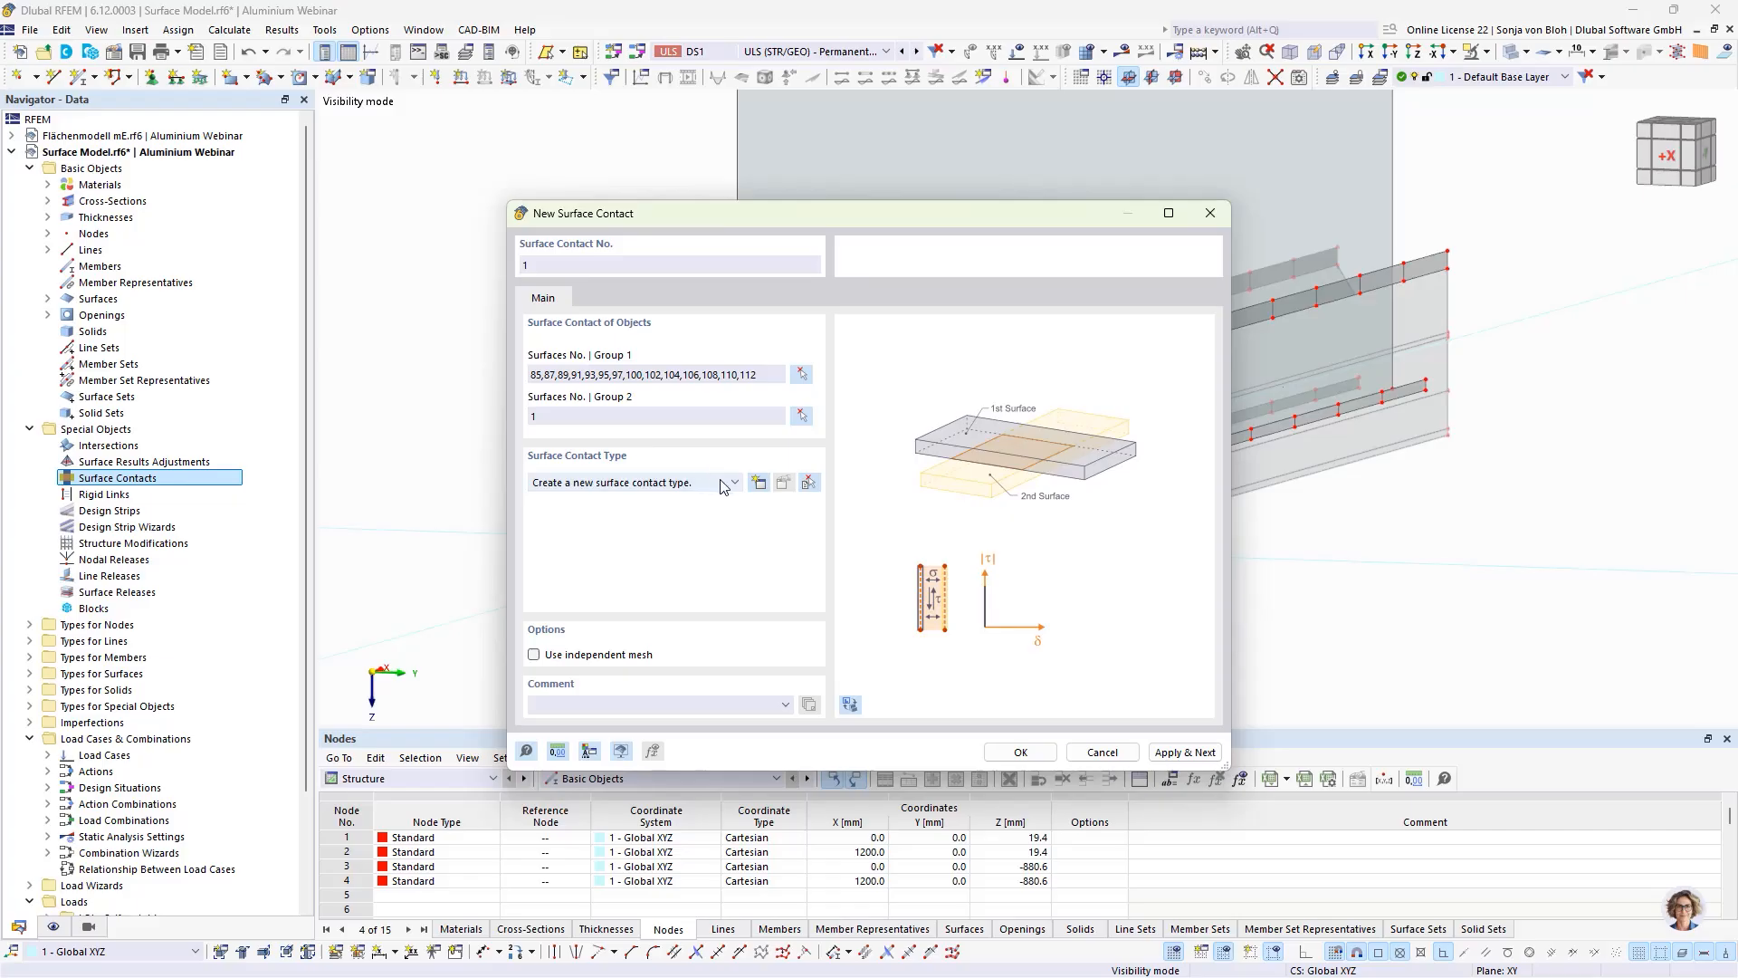
# Step: Create a contact type with failure under tension, elastic friction, shear stiffness 1.00 kN/m³ and friction coefficient 0.10, and confirm surface contact 1
pyautogui.click(758, 483)
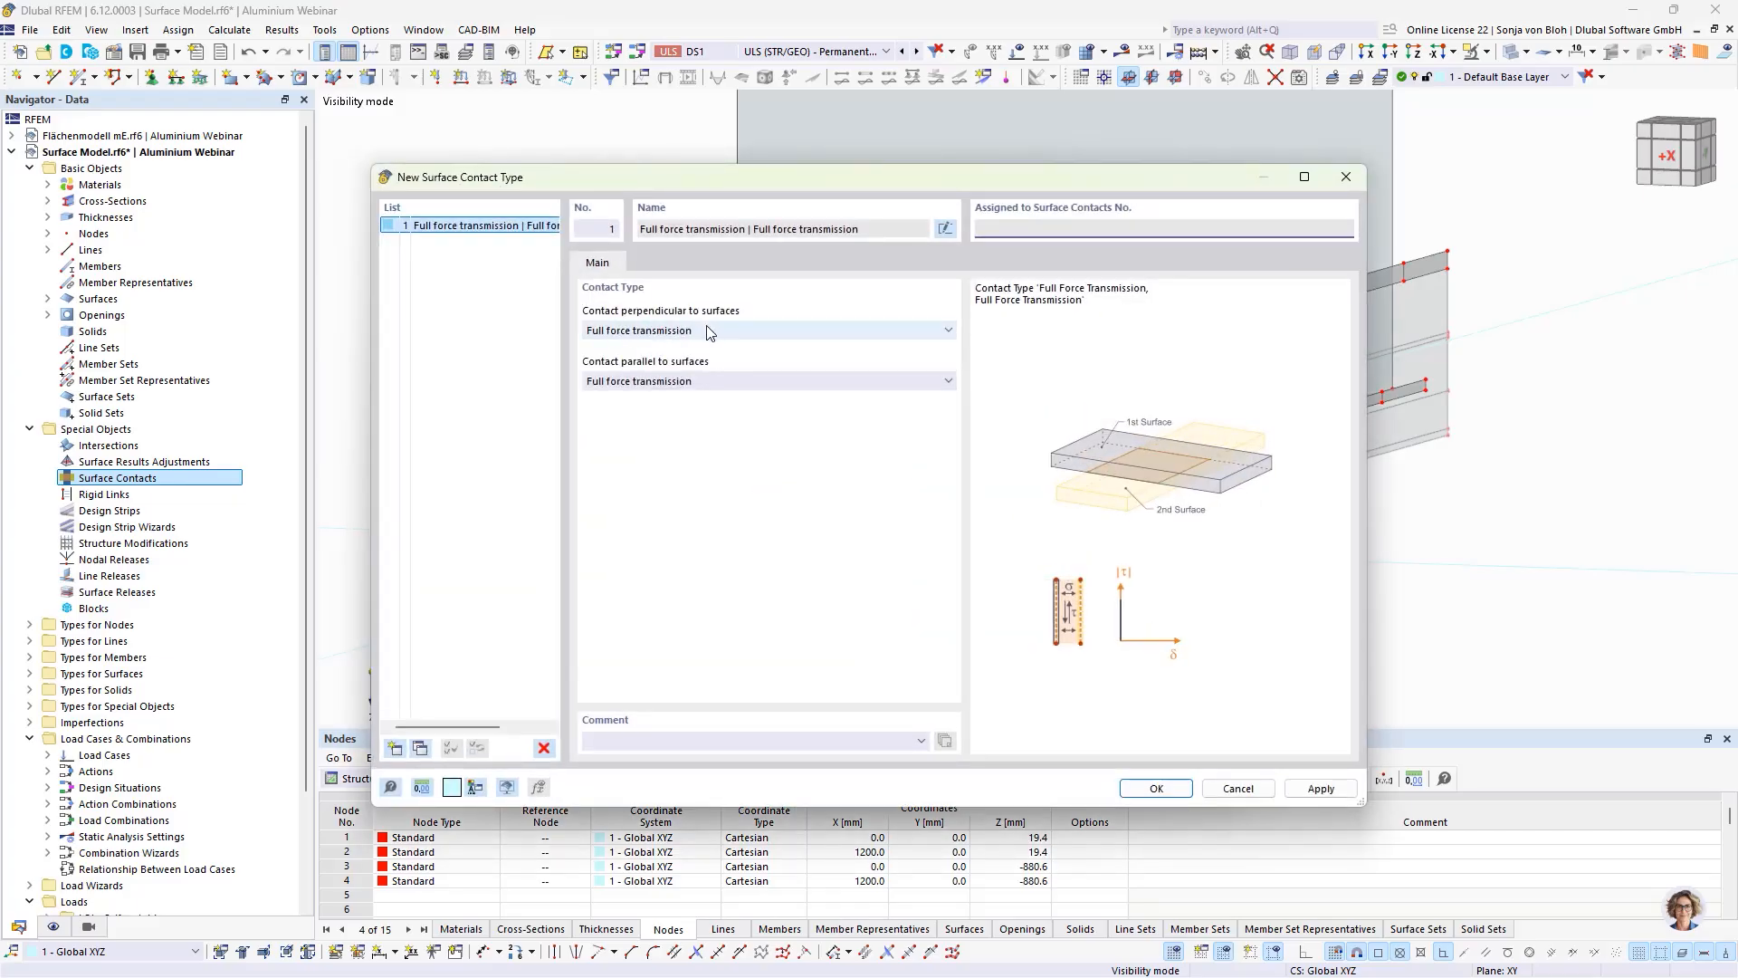
pyautogui.click(673, 332)
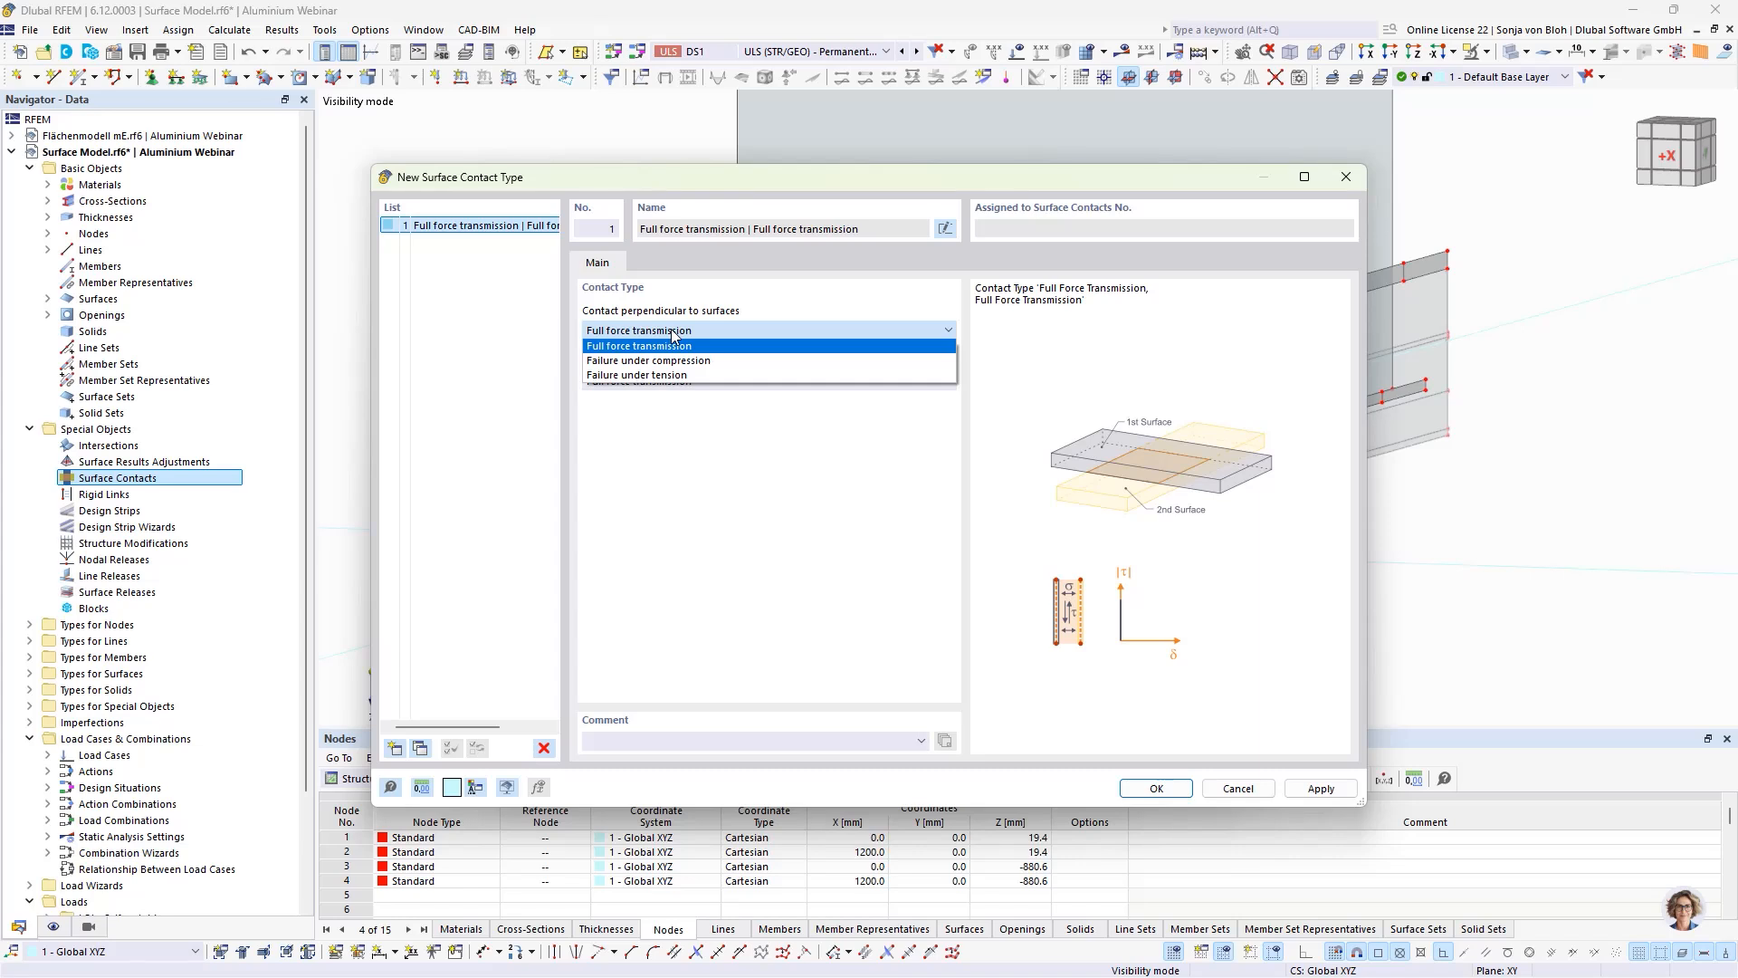
pyautogui.click(649, 379)
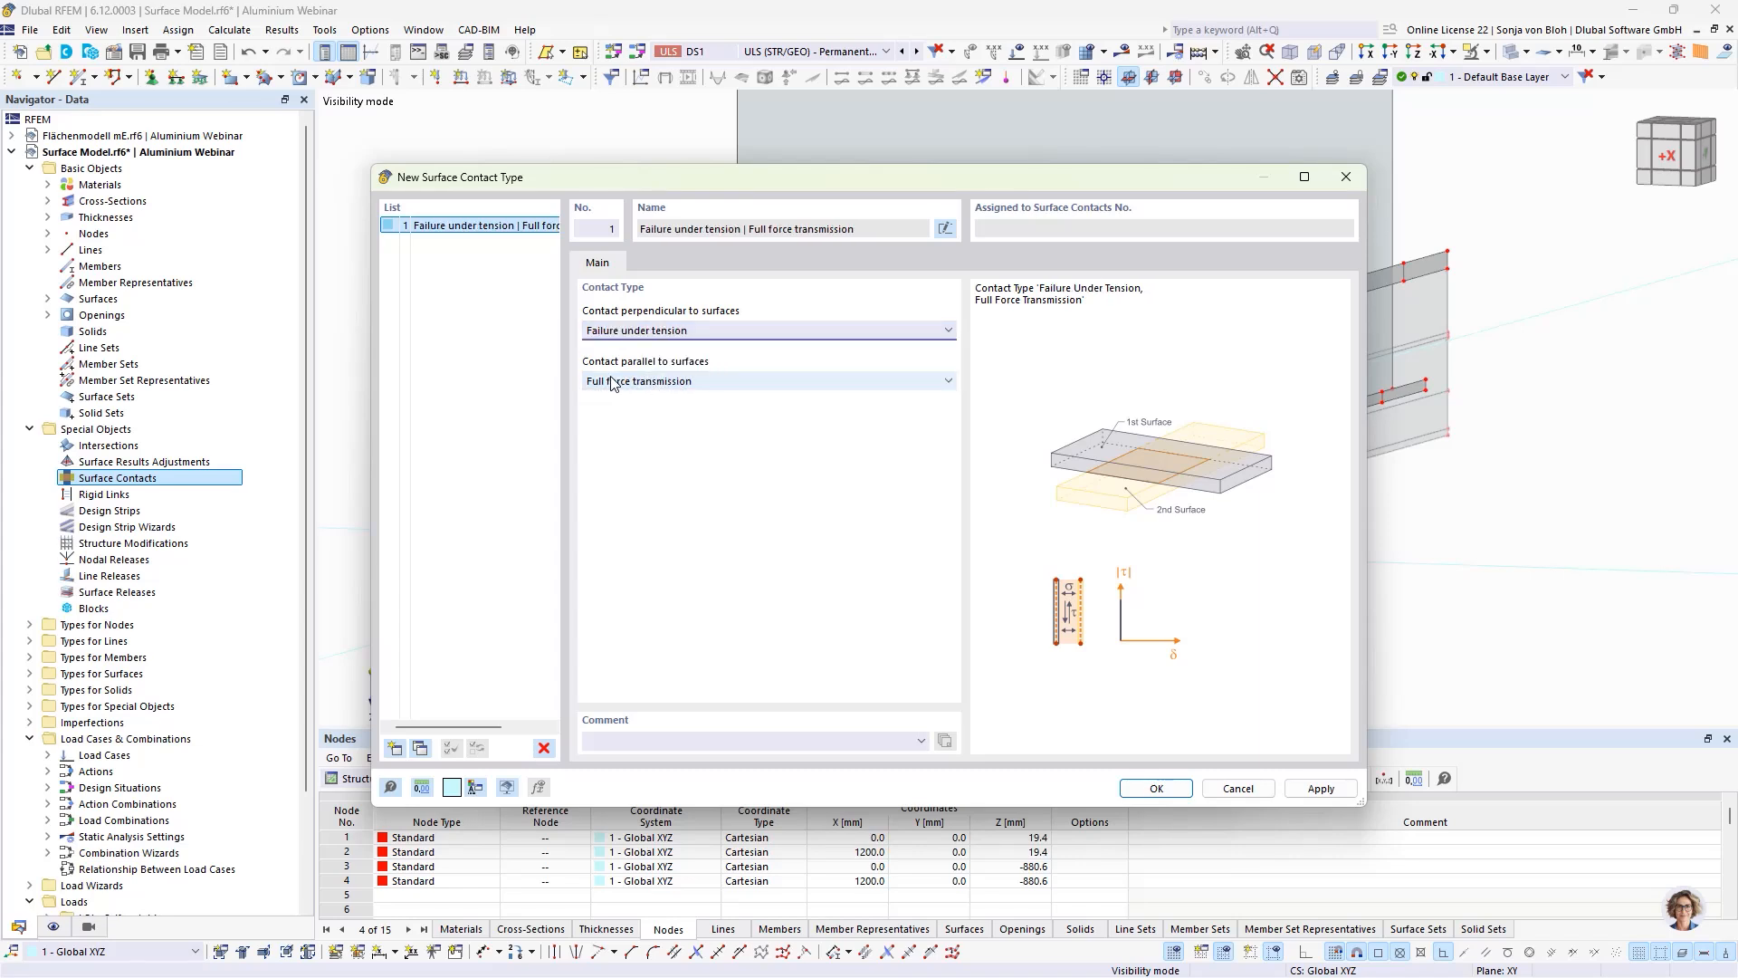
pyautogui.click(658, 381)
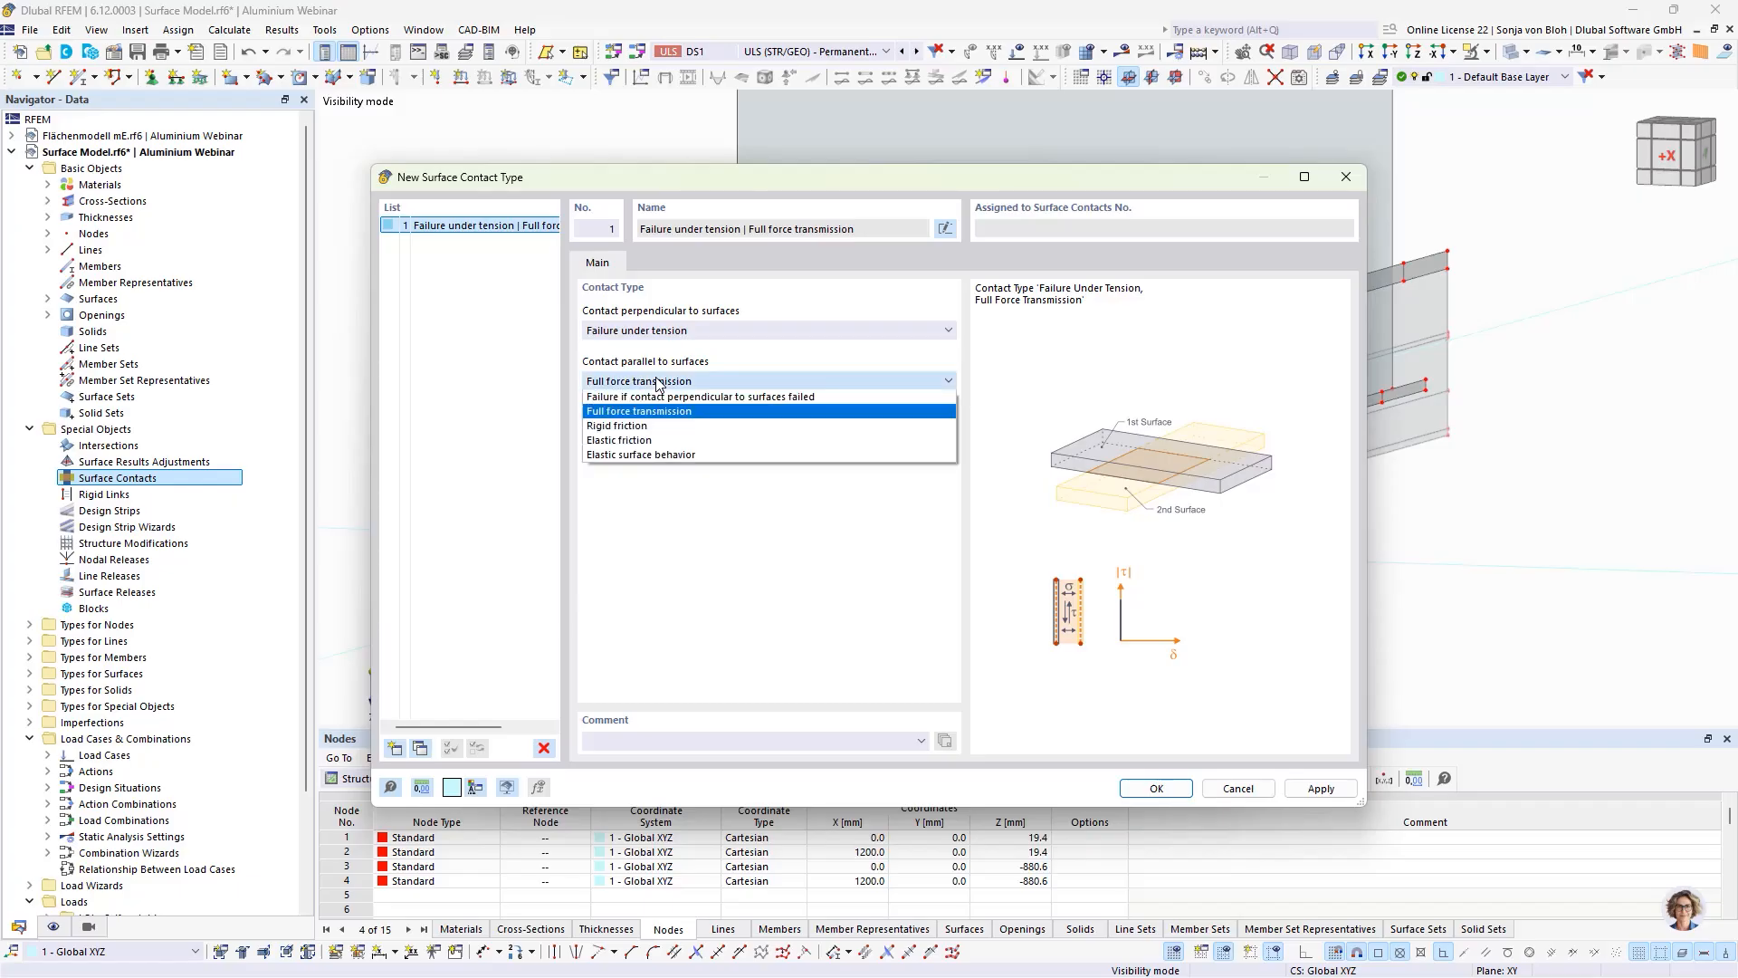
pyautogui.click(636, 441)
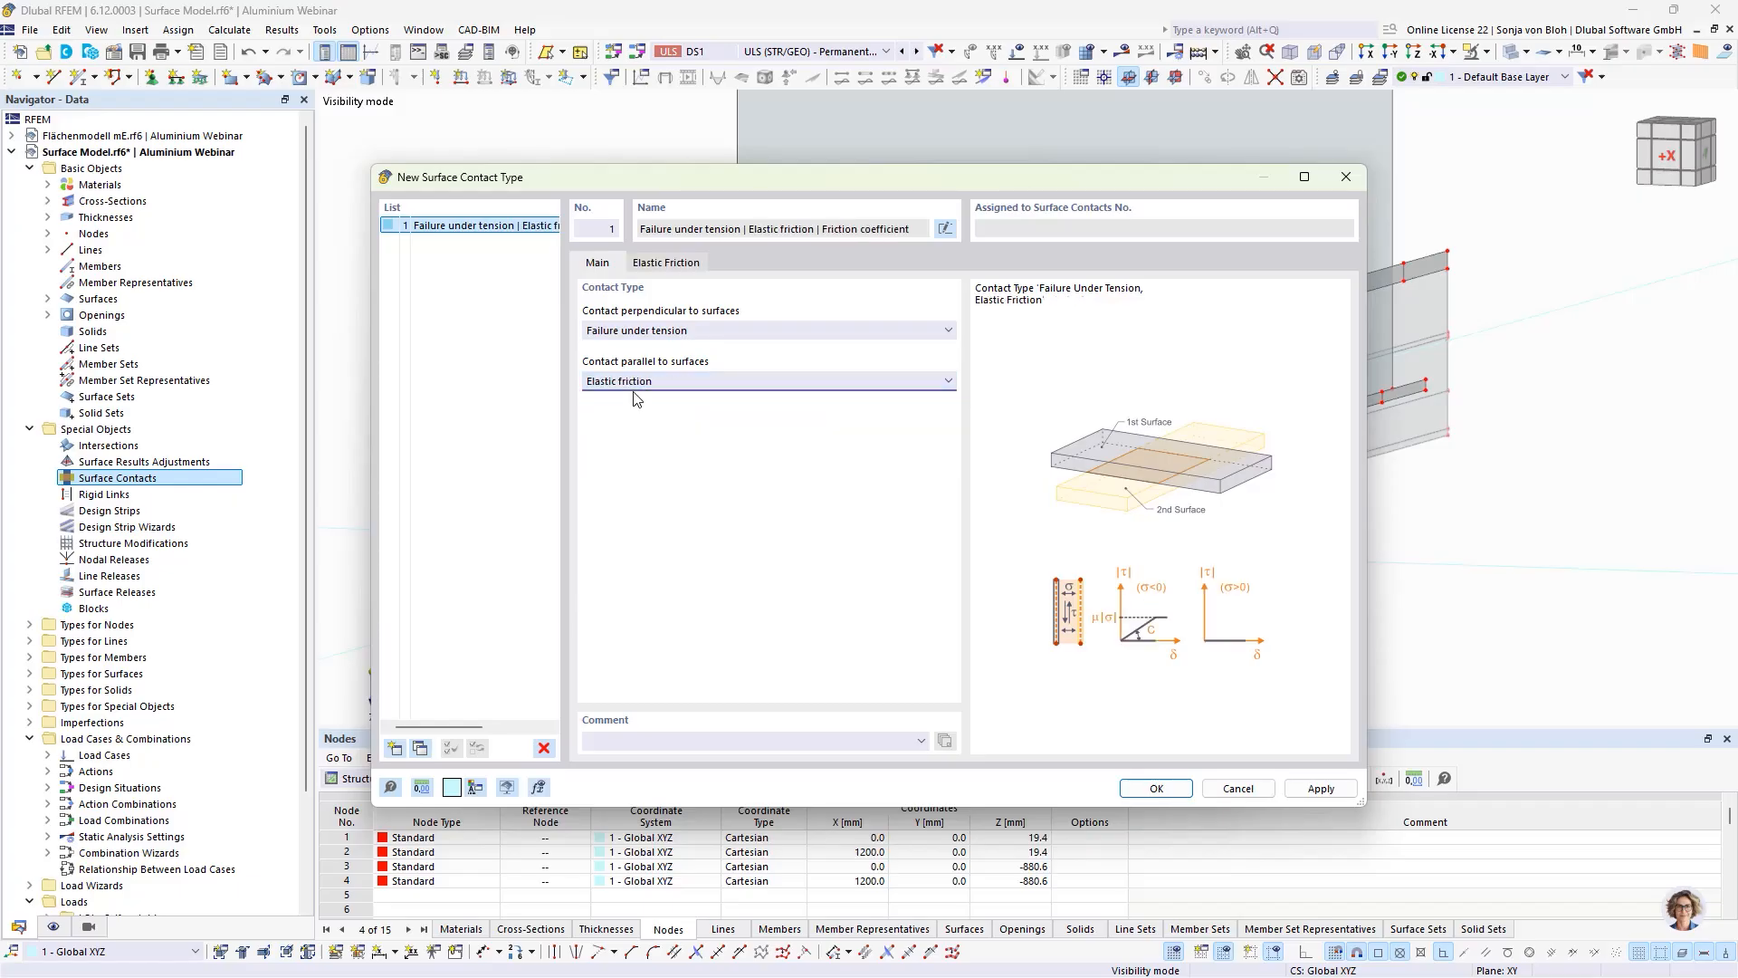
pyautogui.click(663, 263)
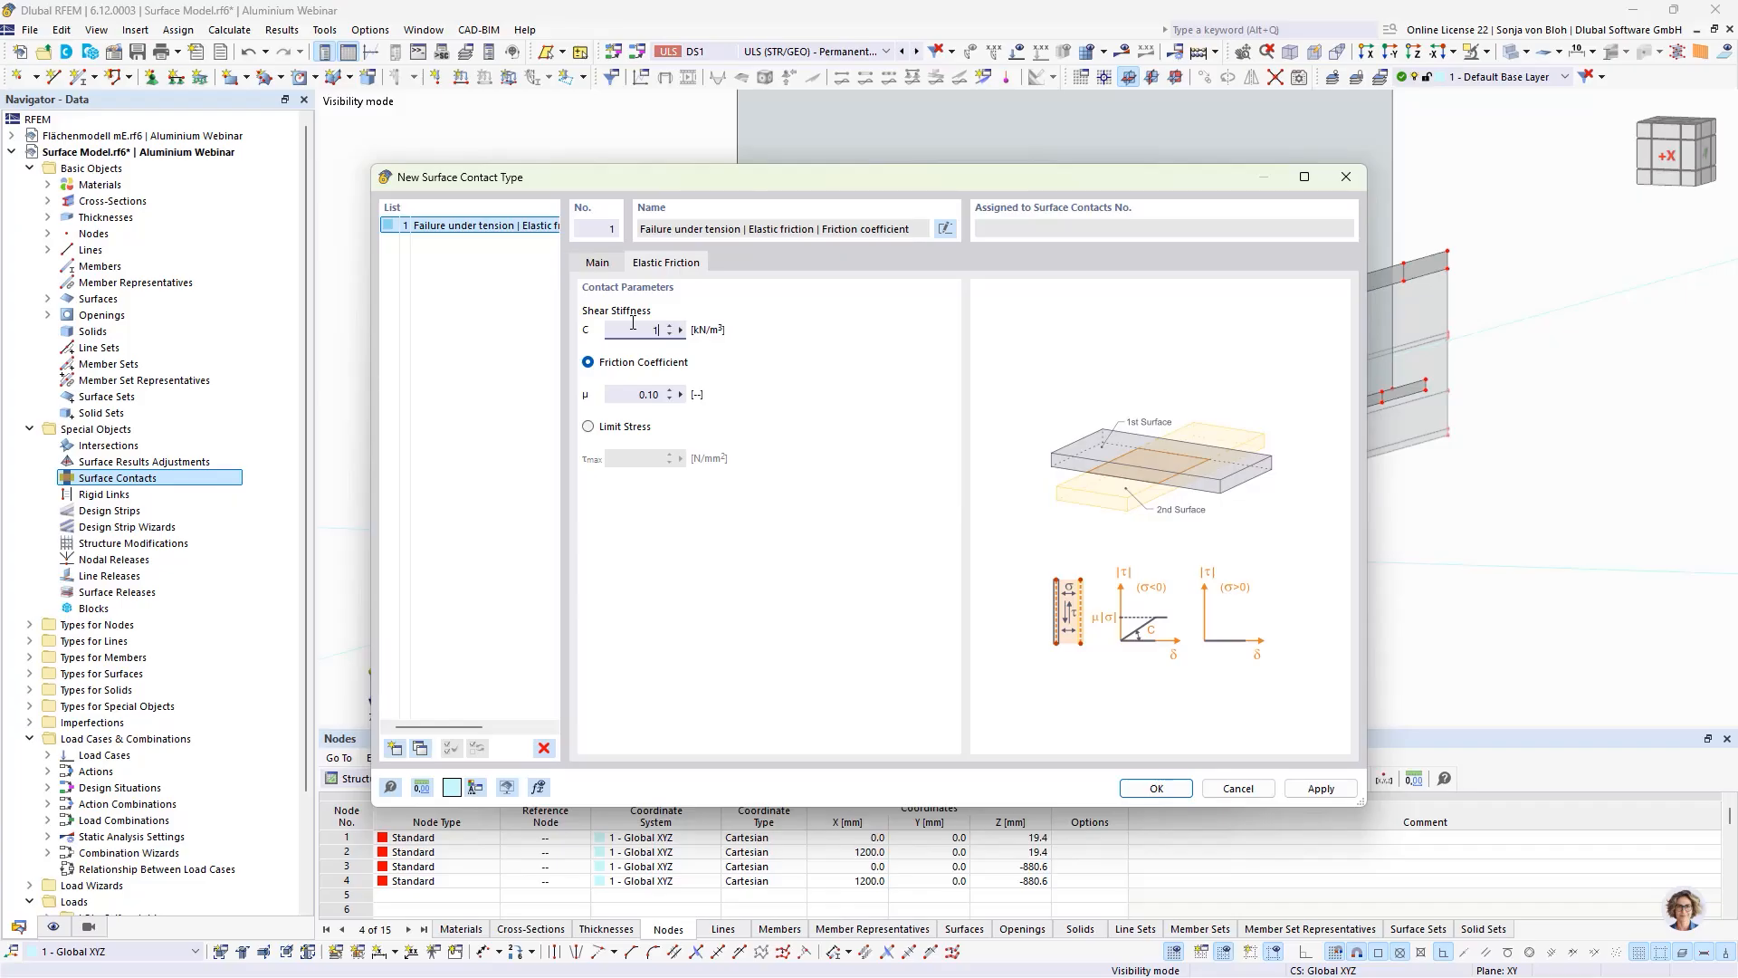
pyautogui.click(1135, 784)
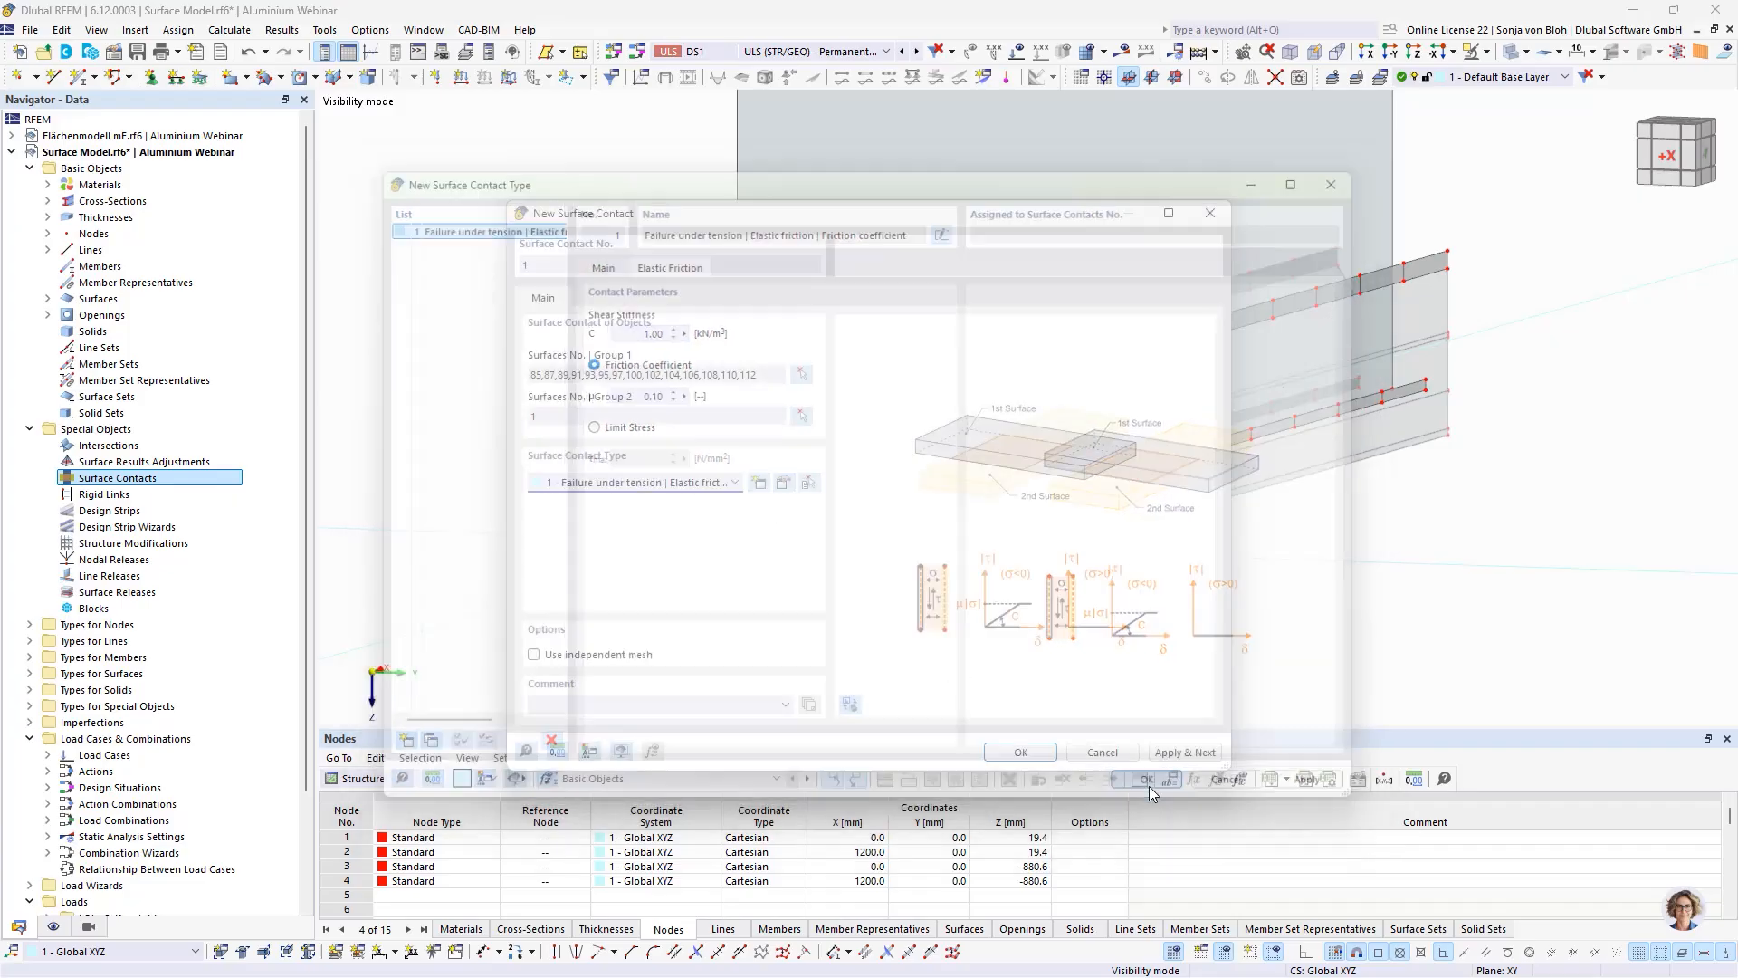
pyautogui.click(1044, 755)
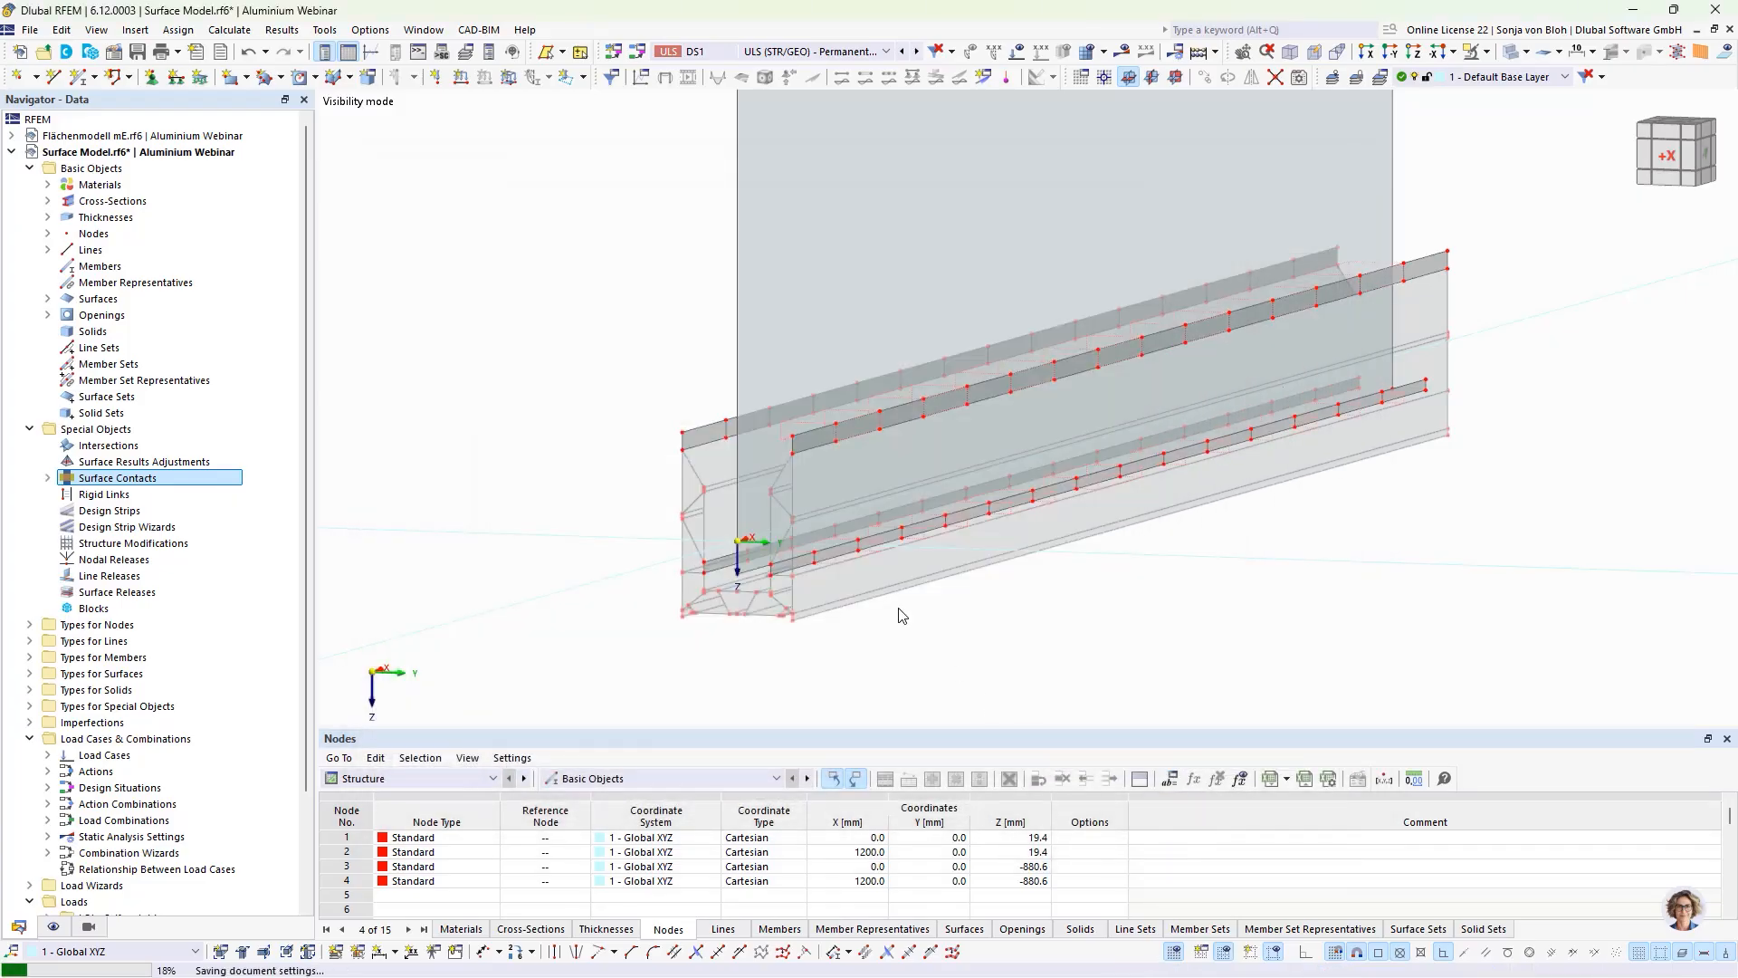
# Step: Start surface contact 2 and pick strip pieces 23 and 70 on the negative-Y wall for group 1
pyautogui.scroll(-3, 659, 617)
pyautogui.keyDown('ctrl'); pyautogui.moveTo(686, 657); pyautogui.dragTo(842, 658, button='middle'); pyautogui.keyUp('ctrl')
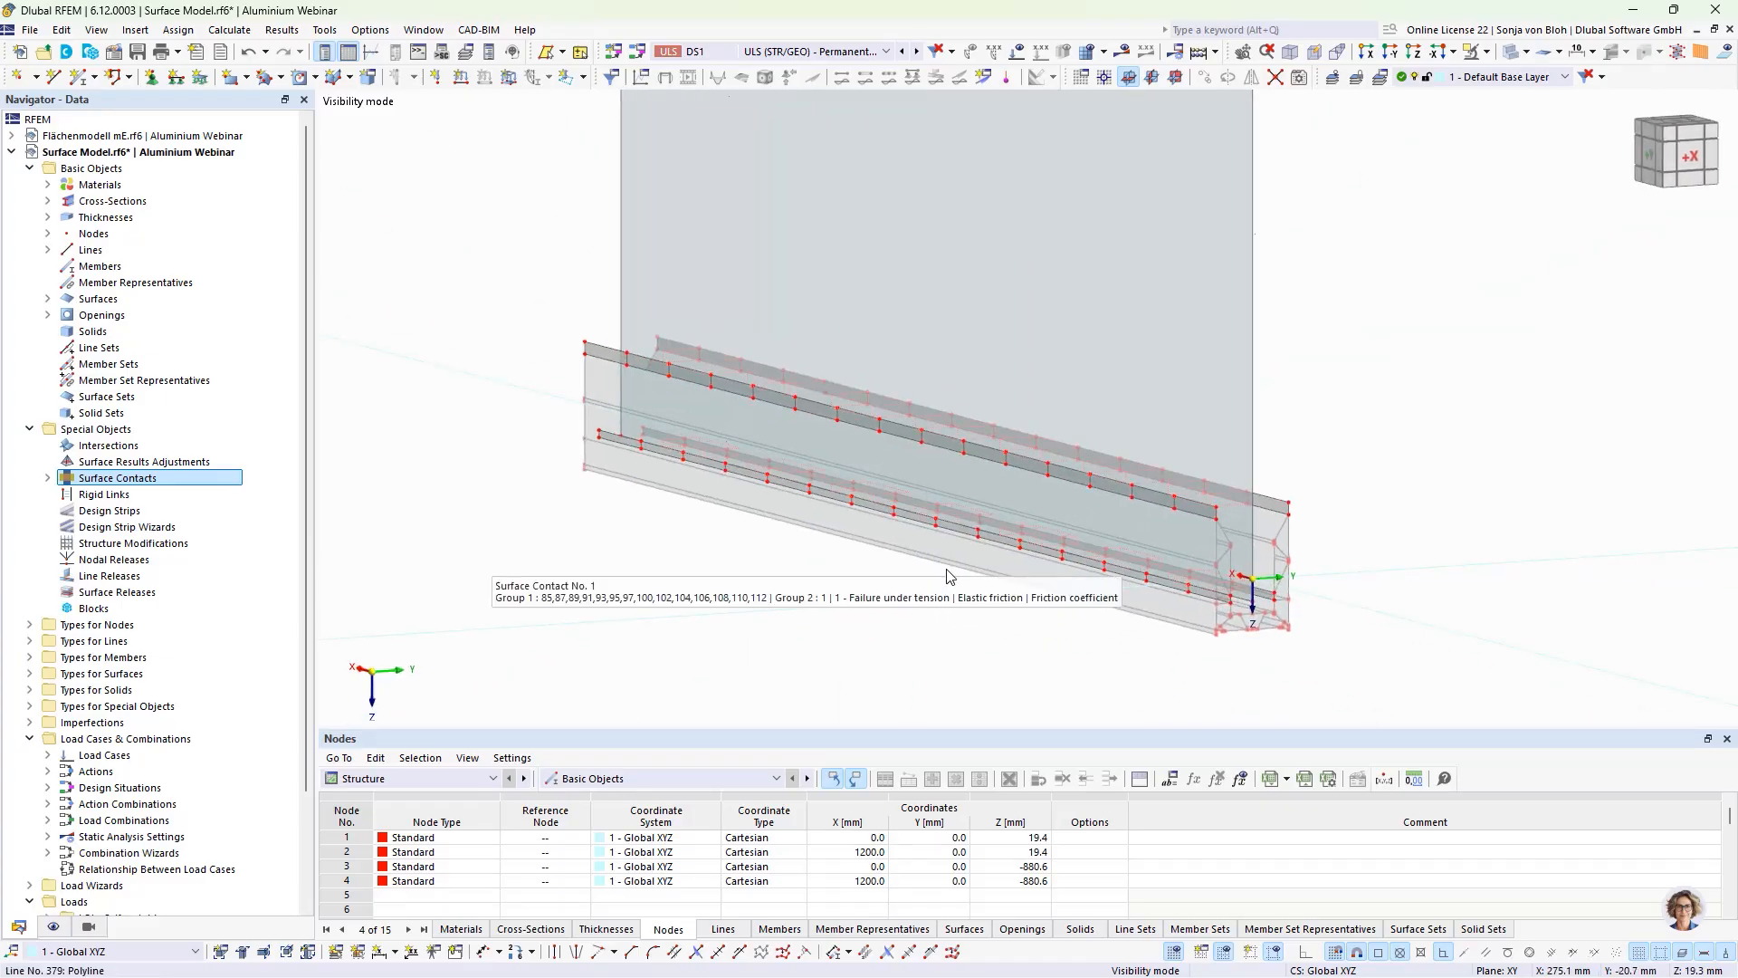
pyautogui.rightClick(87, 481)
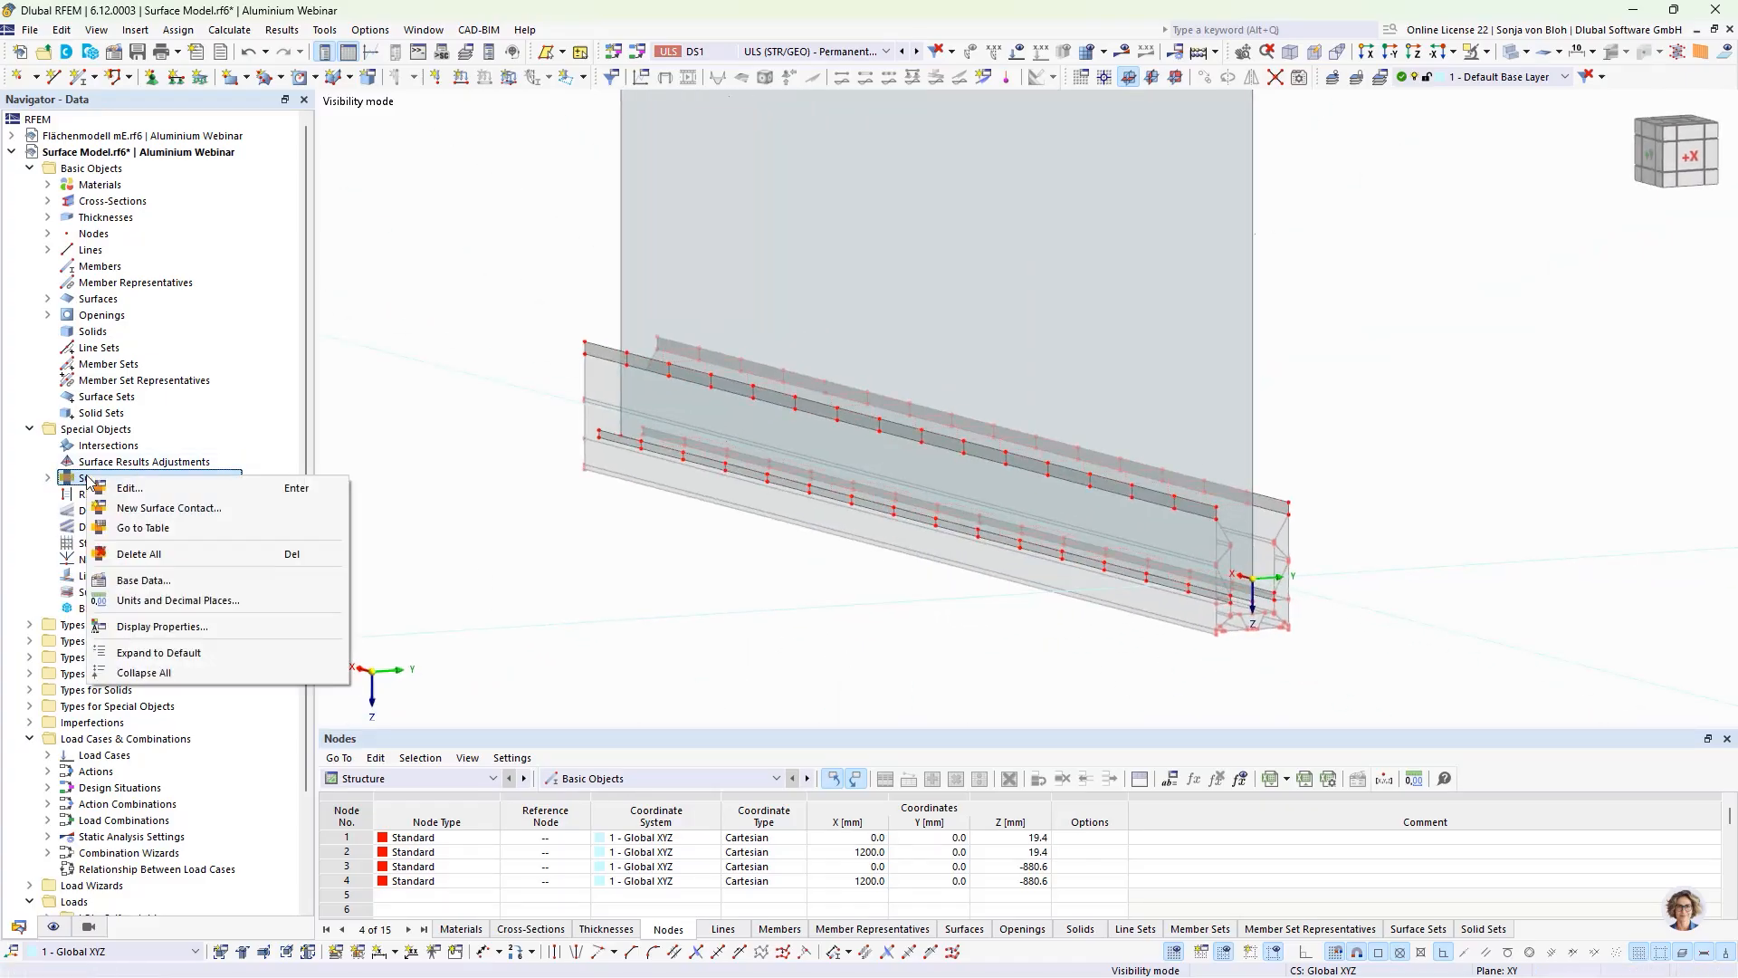
pyautogui.click(154, 508)
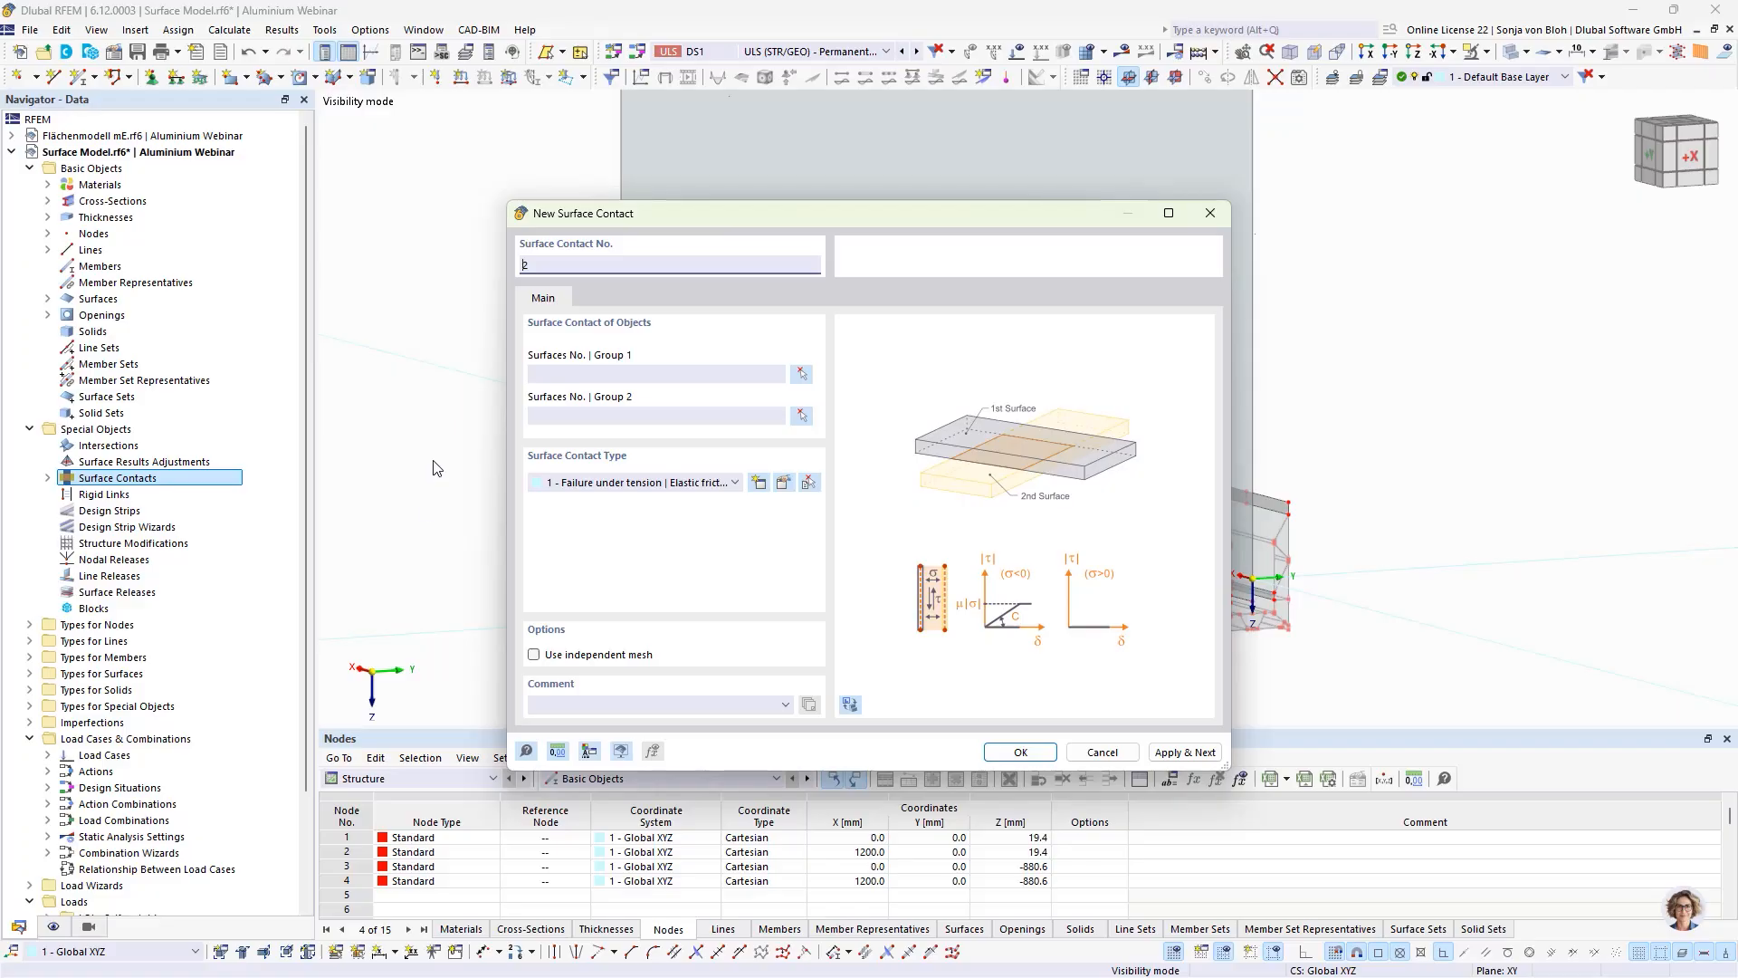
pyautogui.click(801, 374)
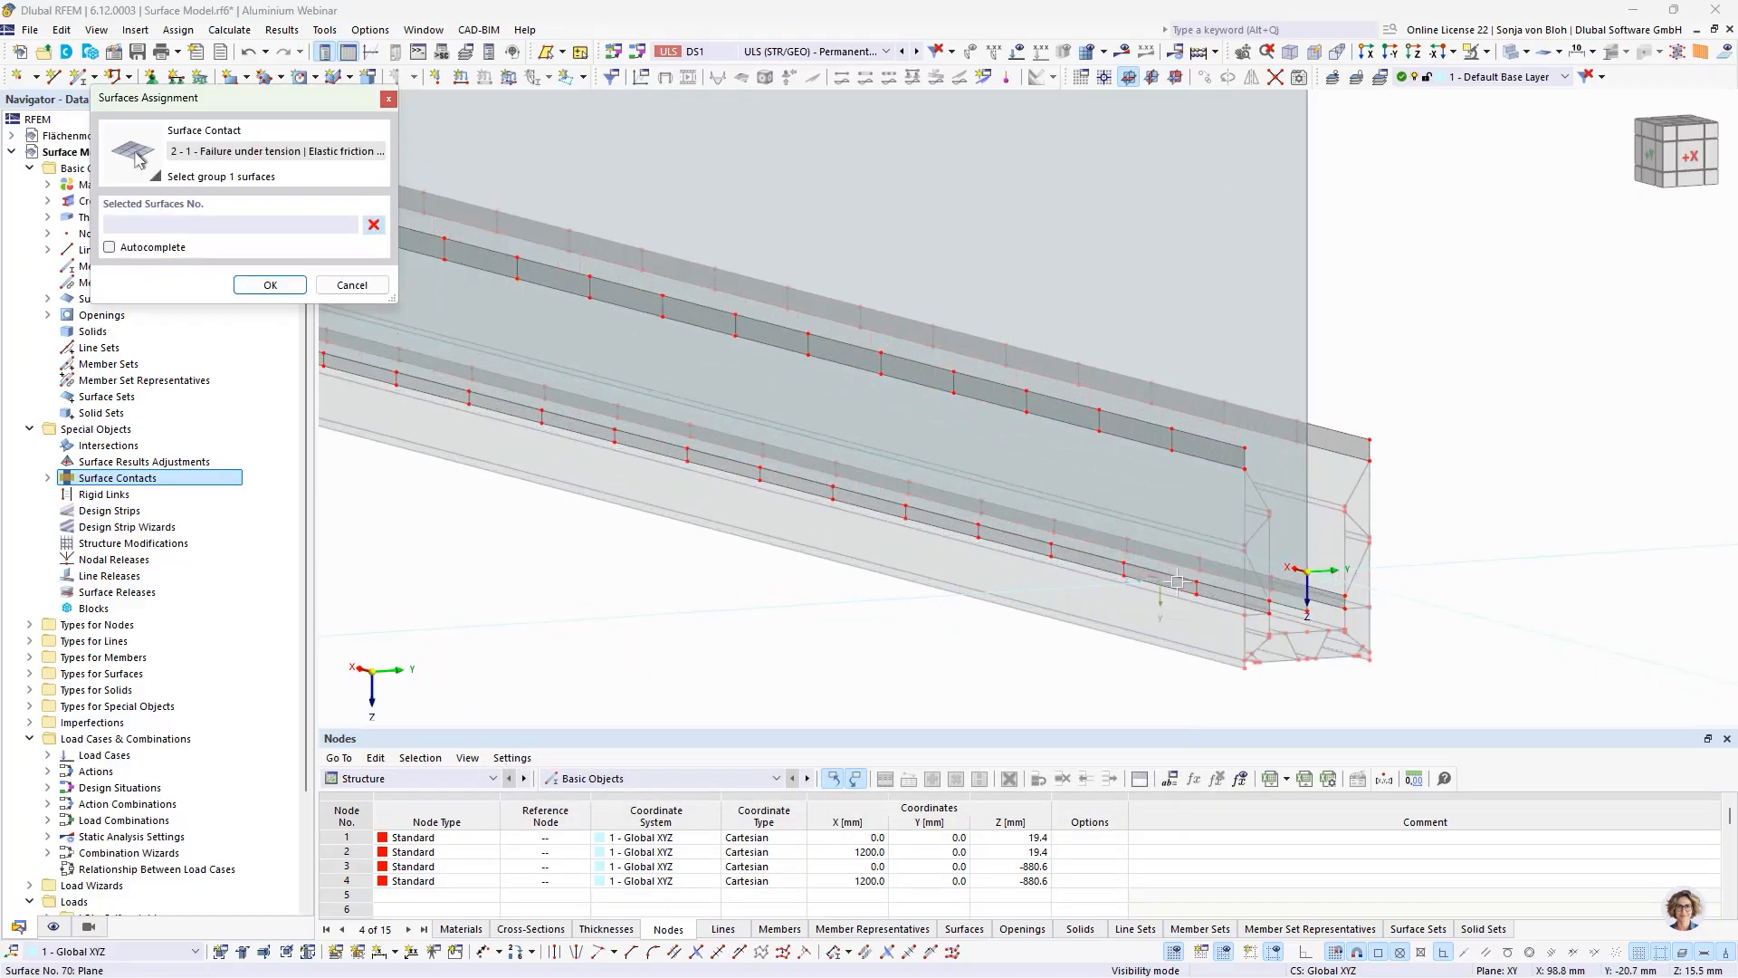
pyautogui.scroll(2, 1176, 582)
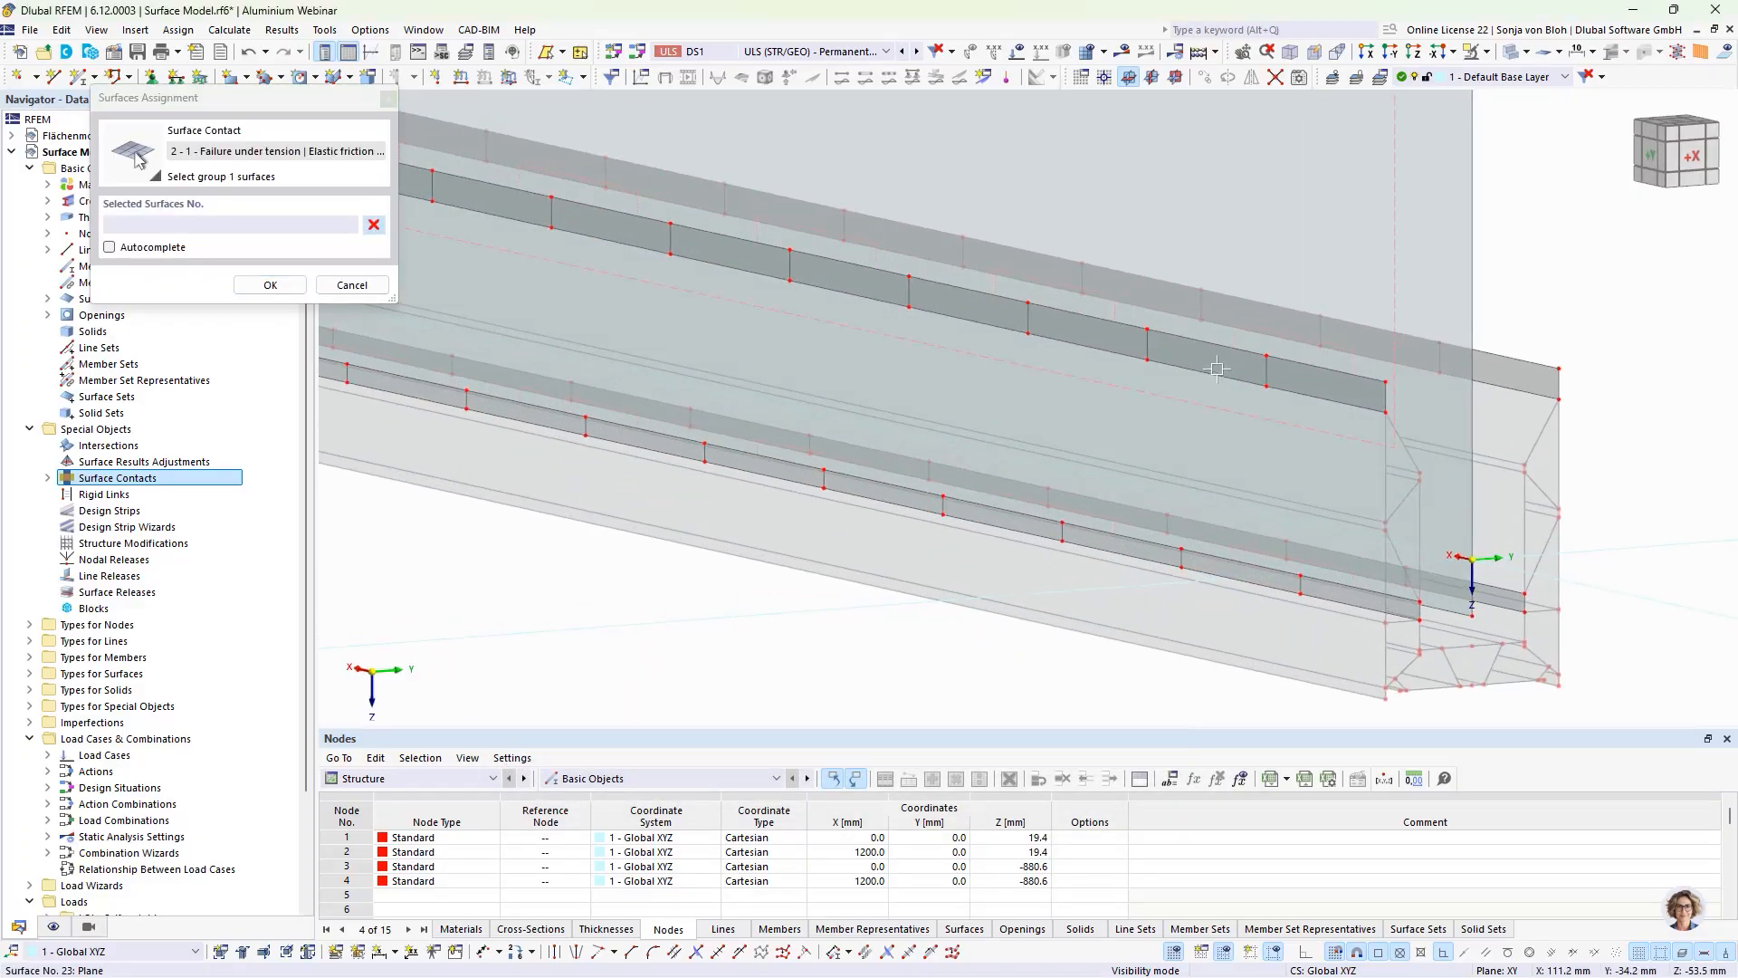
pyautogui.click(1213, 362)
pyautogui.click(1211, 574)
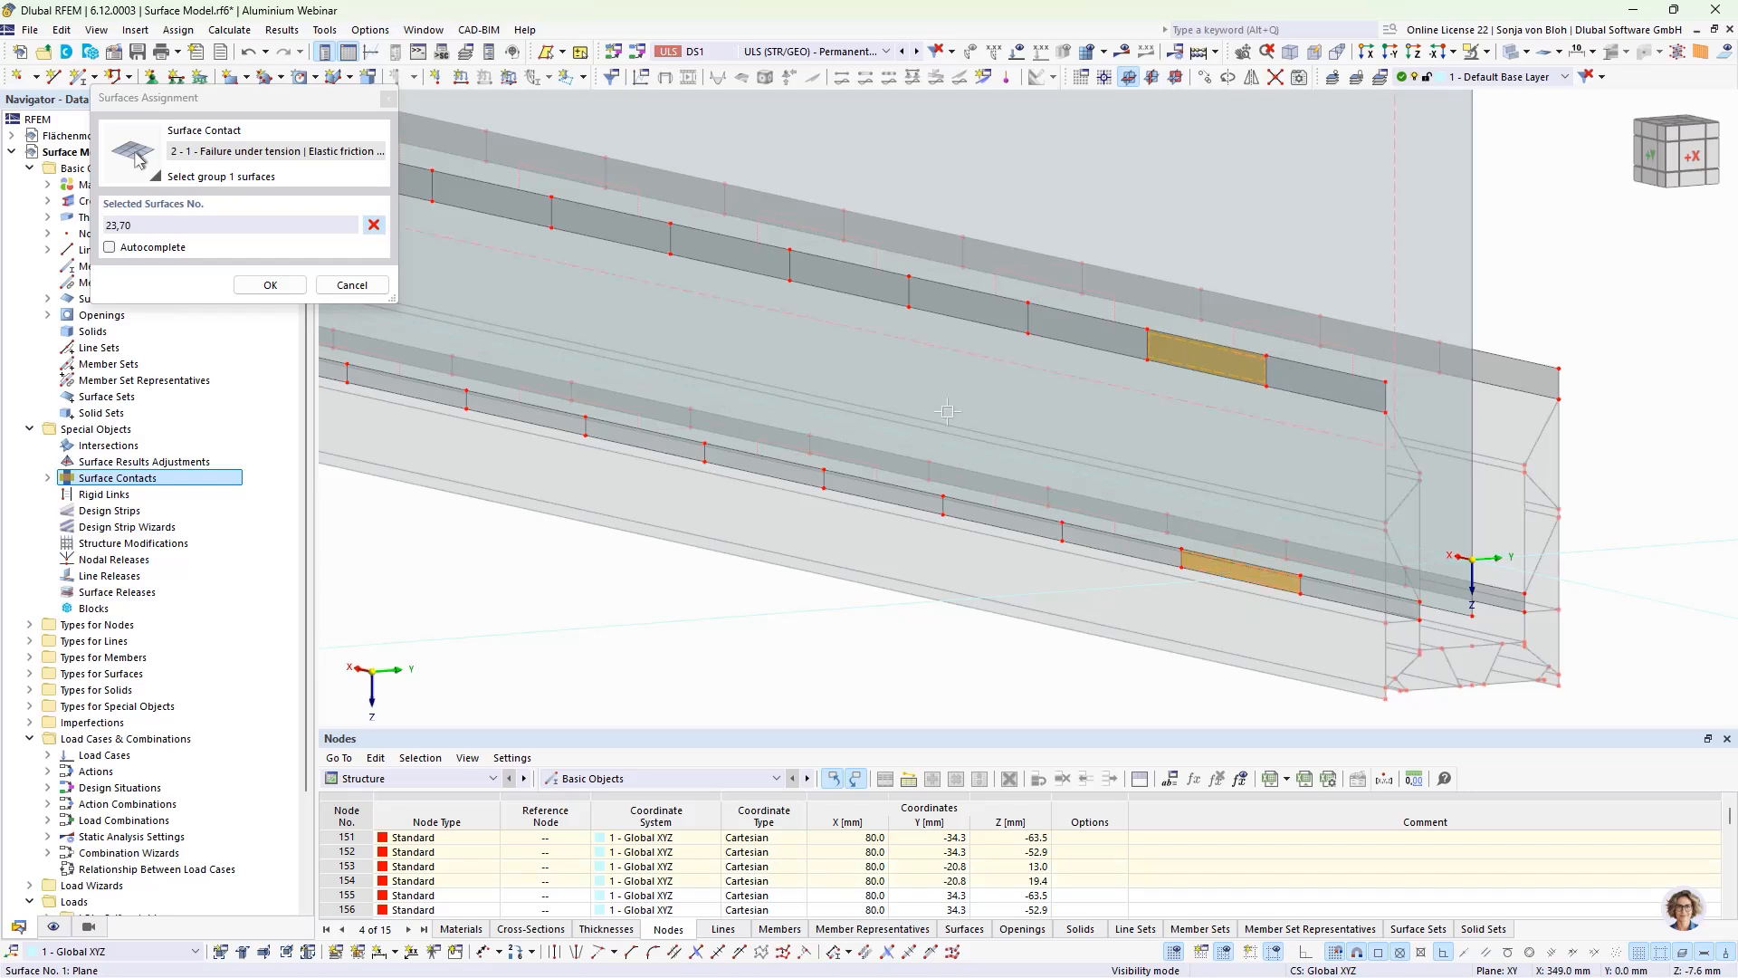
# Step: Add alternate strip pieces along the middle of the negative-Y wall, surfaces 33, 49, 53, 72, 74 and 76, to group 1
pyautogui.click(966, 303)
pyautogui.click(963, 500)
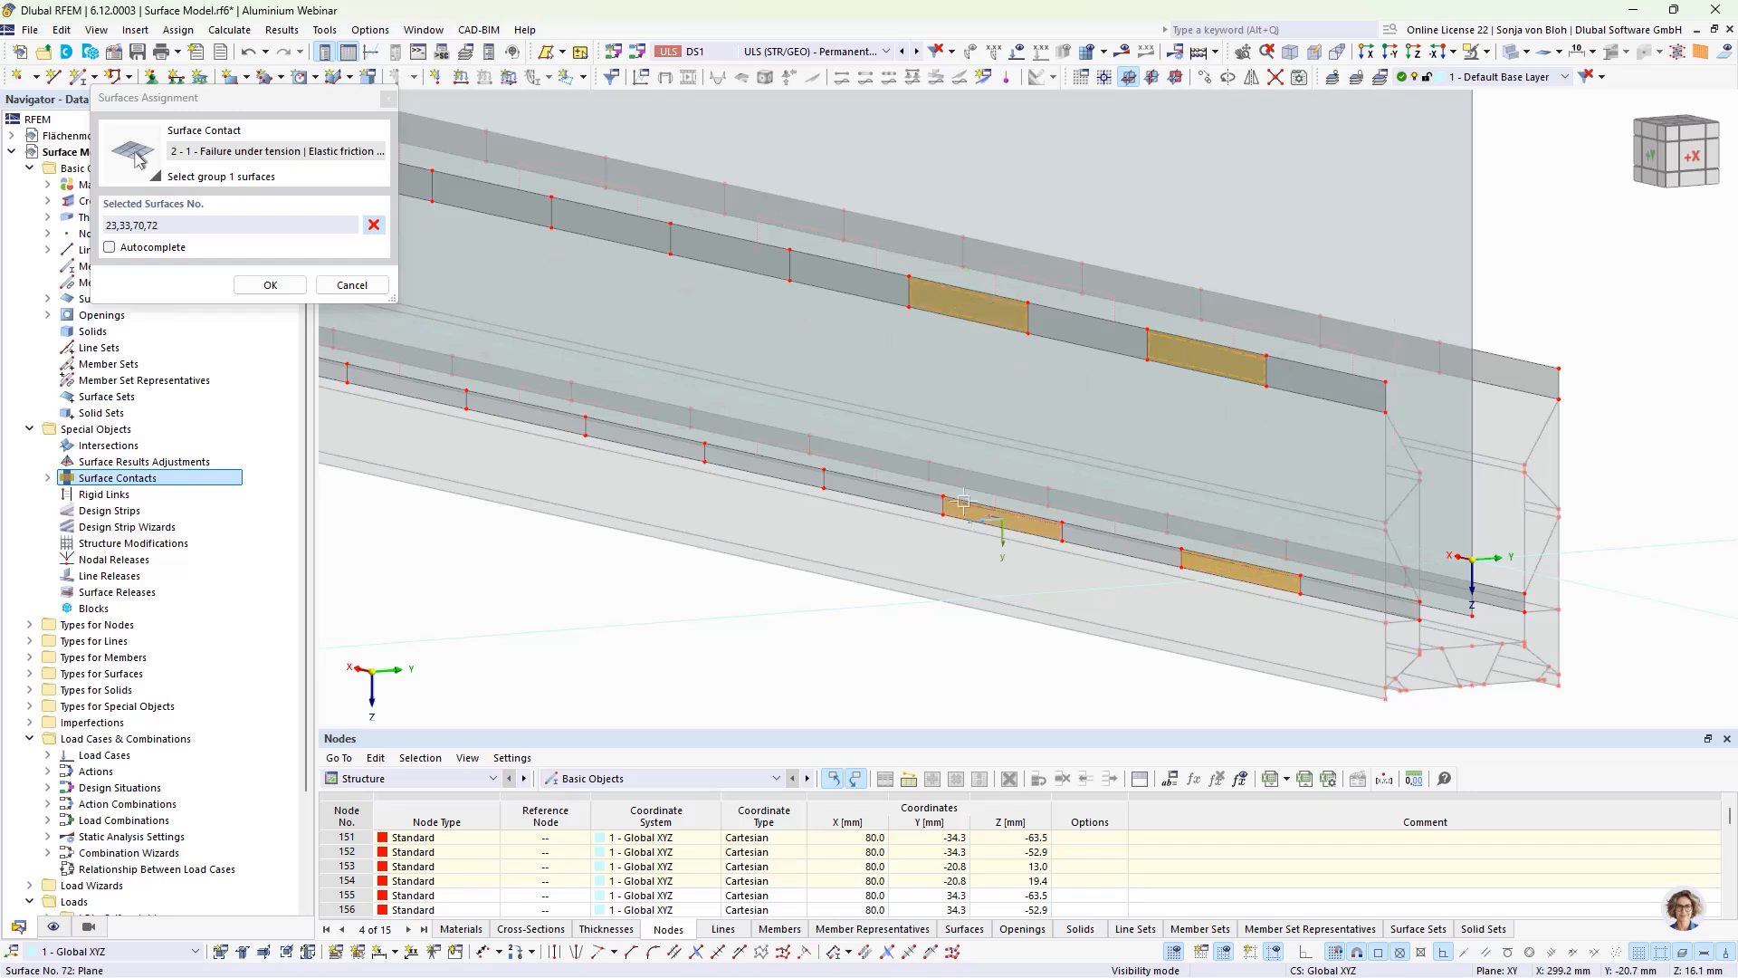
pyautogui.click(750, 267)
pyautogui.click(748, 463)
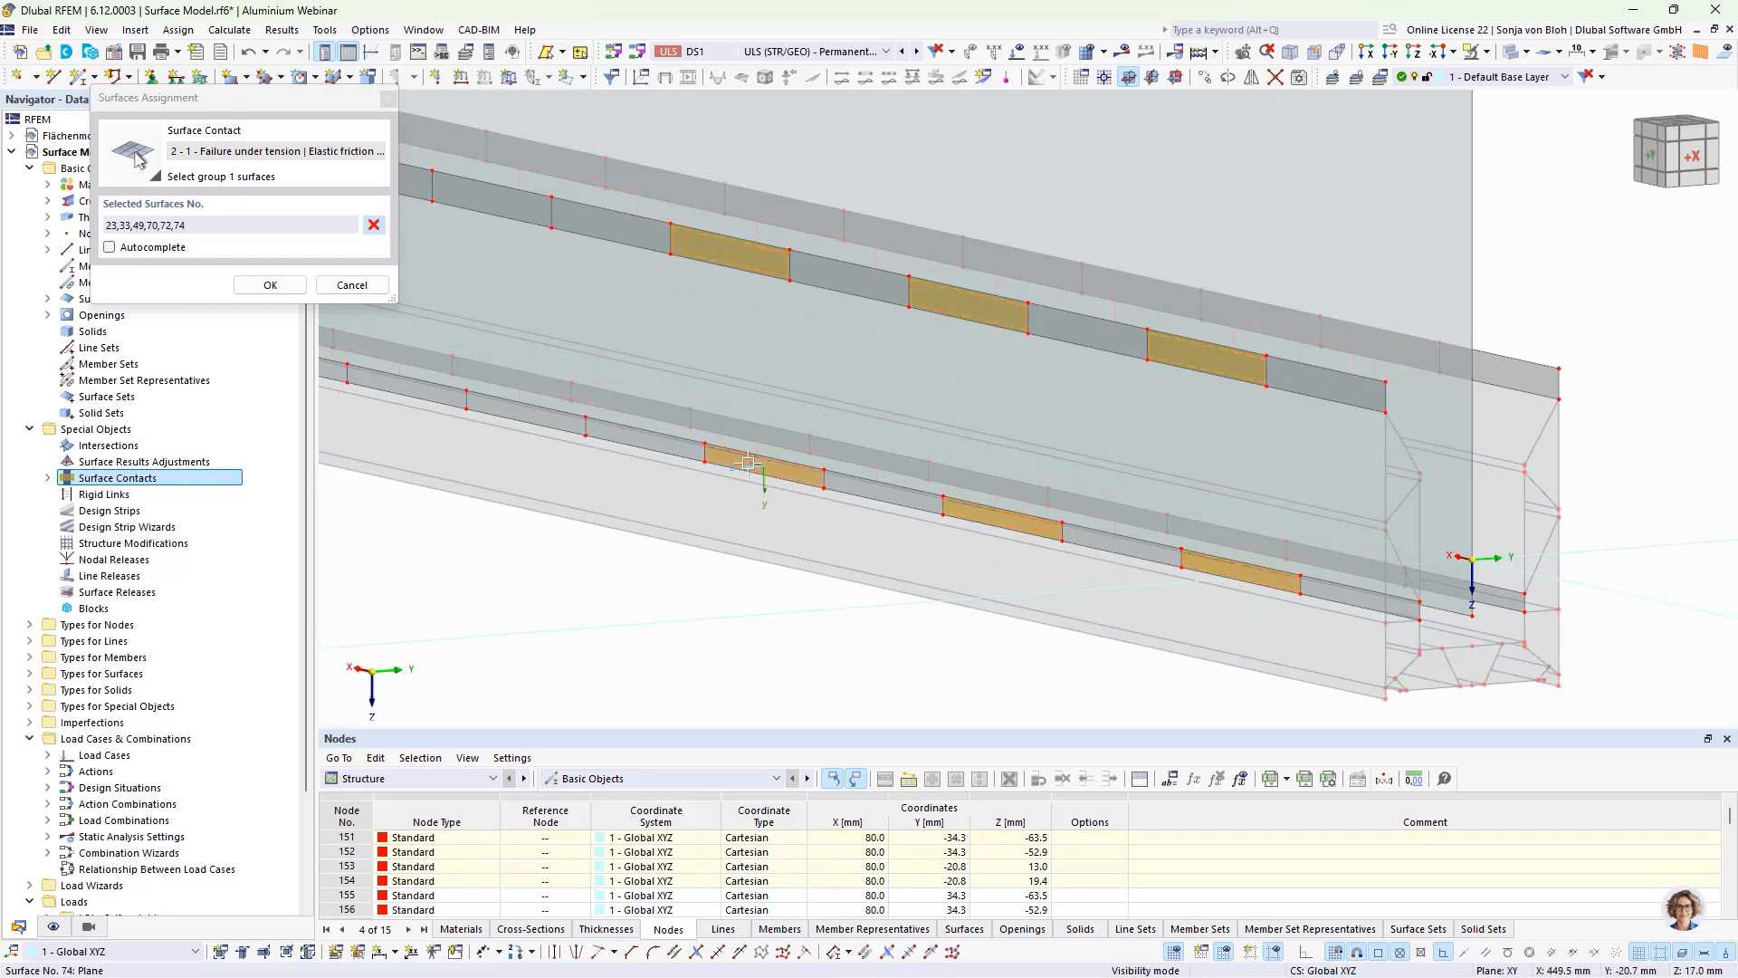
pyautogui.moveTo(576, 541); pyautogui.dragTo(754, 594, button='middle')
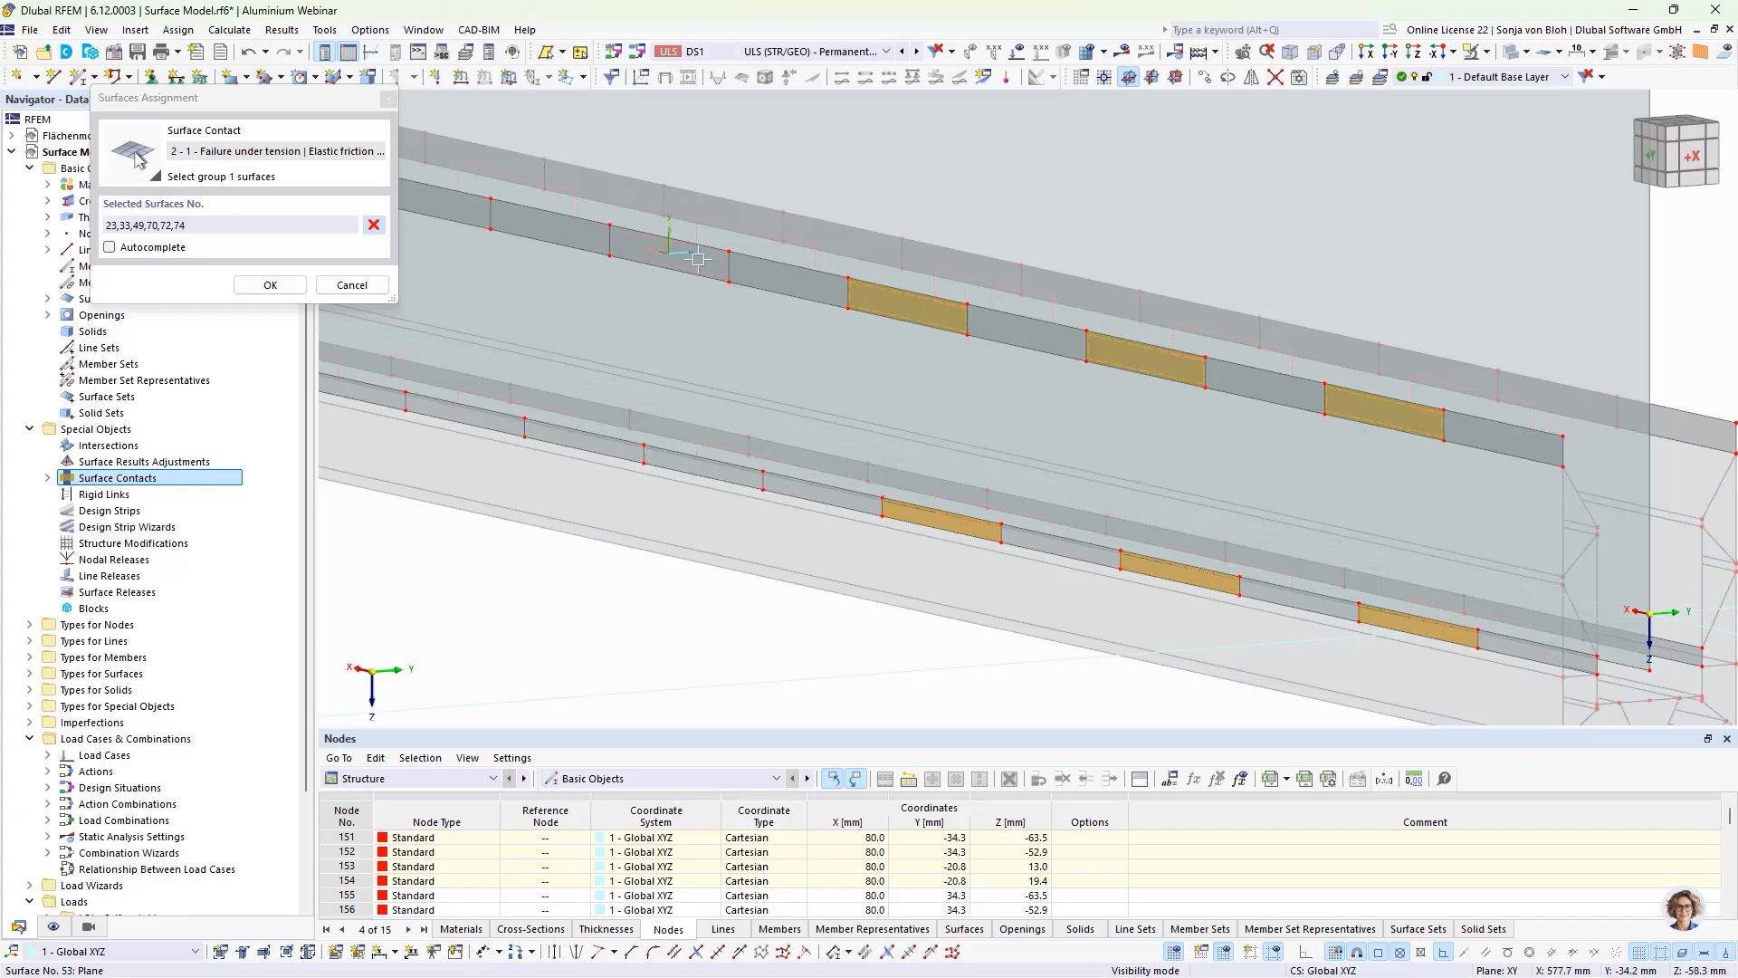
pyautogui.click(698, 260)
pyautogui.click(688, 465)
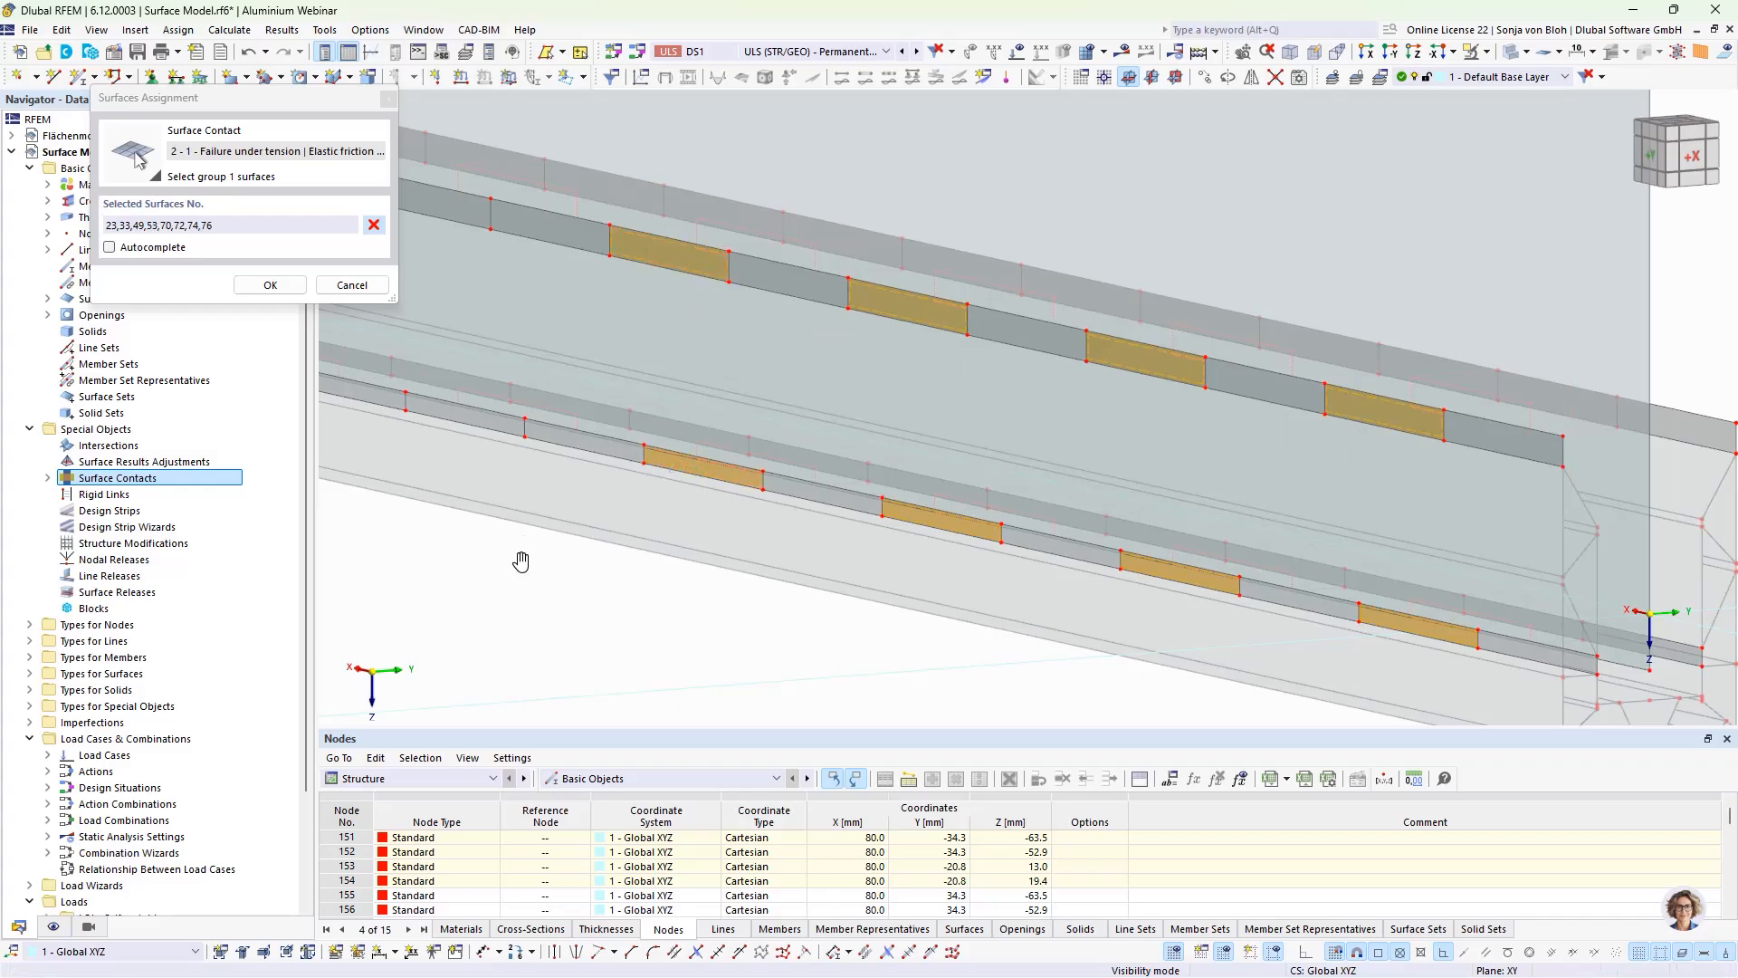
# Step: Complete group 1 with alternate strip pieces 58, 62, 66, 78, 80 and 82 toward the far end of the negative-Y wall
pyautogui.moveTo(522, 561); pyautogui.dragTo(779, 601, button='middle')
pyautogui.click(724, 255)
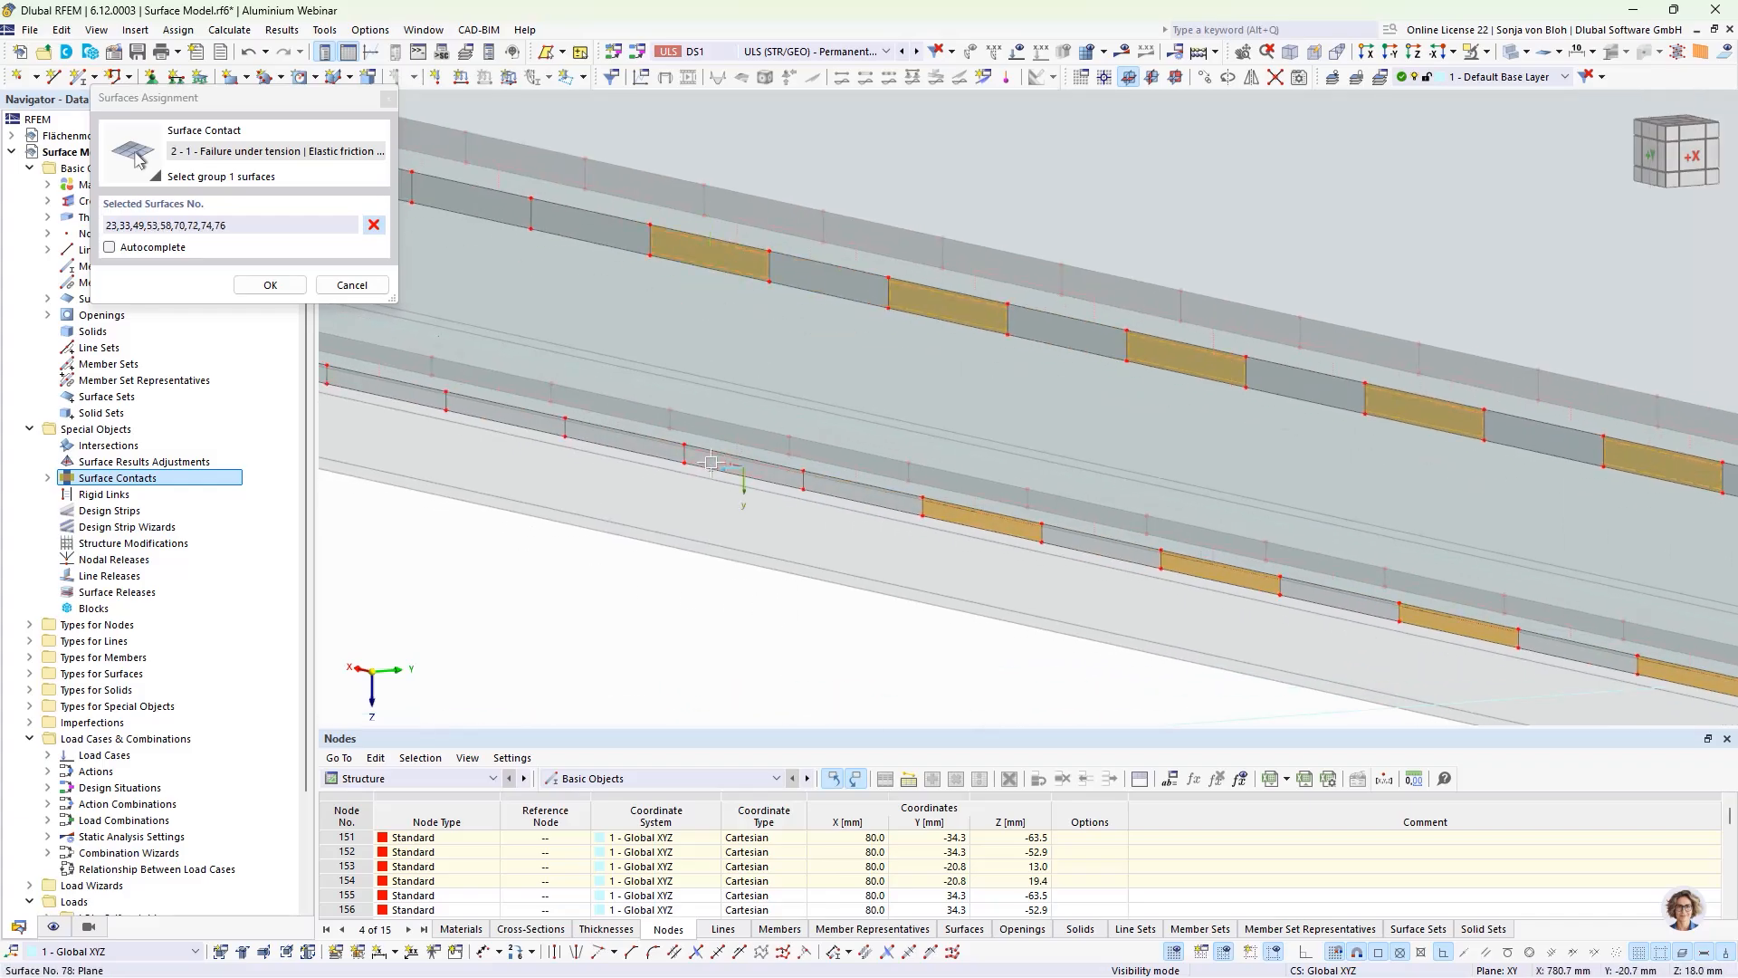
pyautogui.click(711, 463)
pyautogui.moveTo(470, 614); pyautogui.dragTo(688, 670, button='middle')
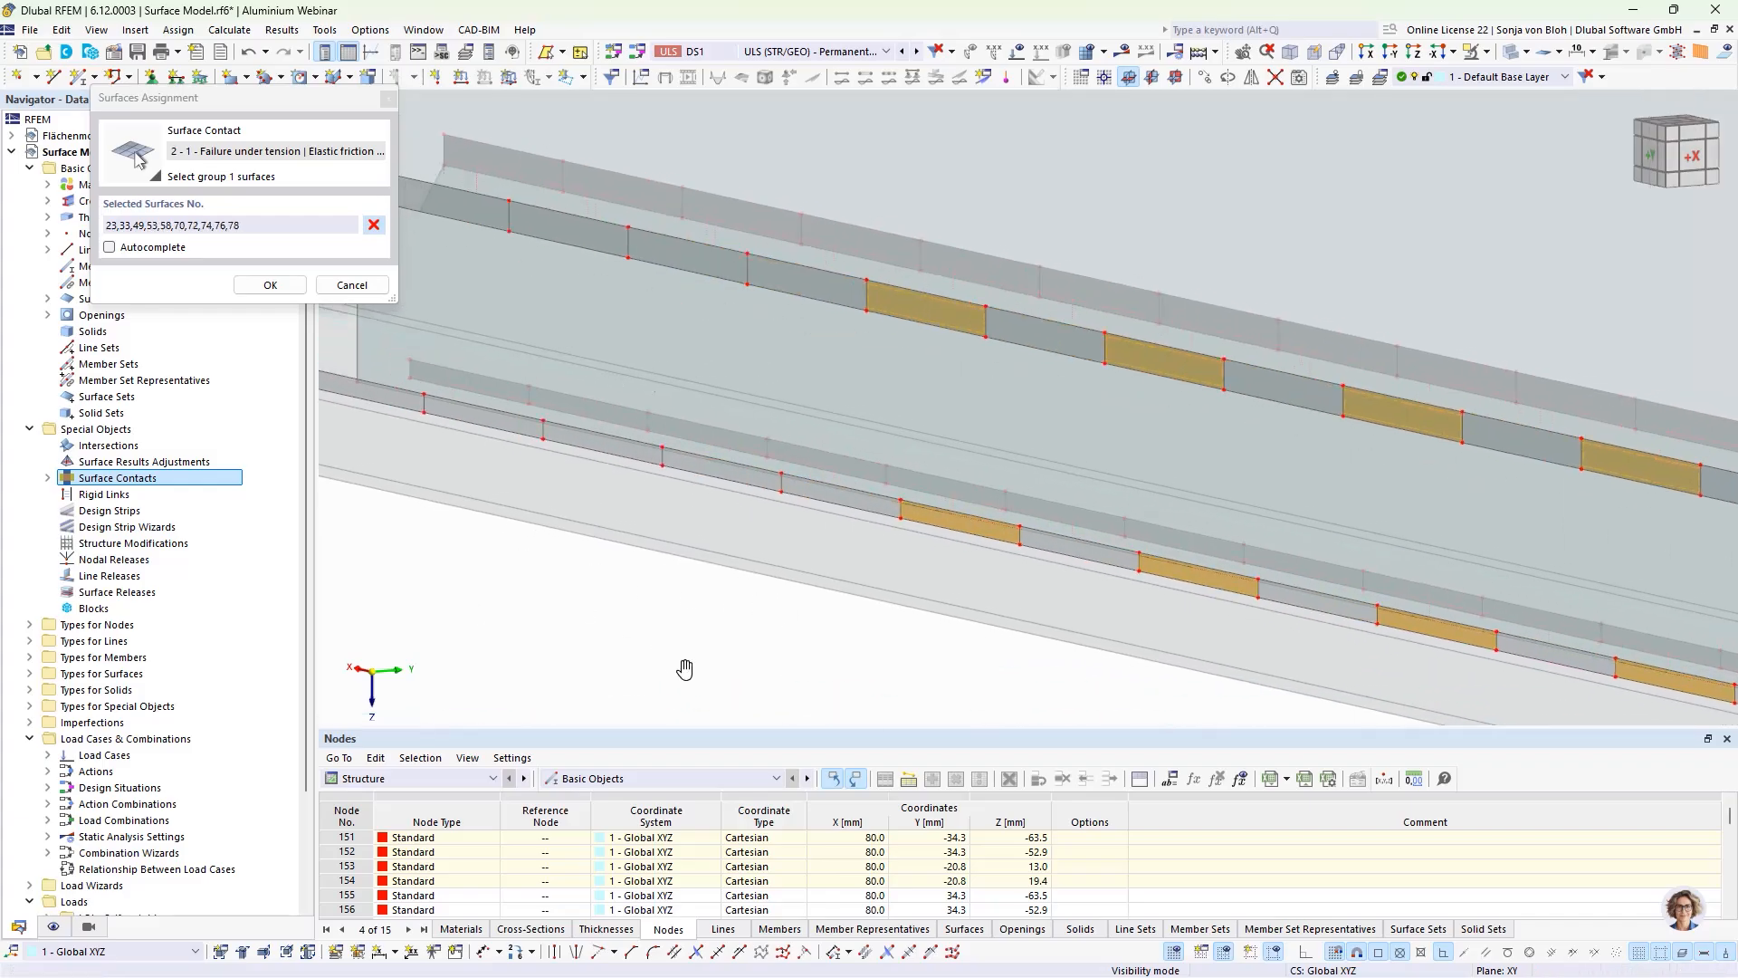
pyautogui.click(694, 255)
pyautogui.click(704, 469)
pyautogui.moveTo(652, 586); pyautogui.dragTo(825, 615, button='middle')
pyautogui.click(625, 261)
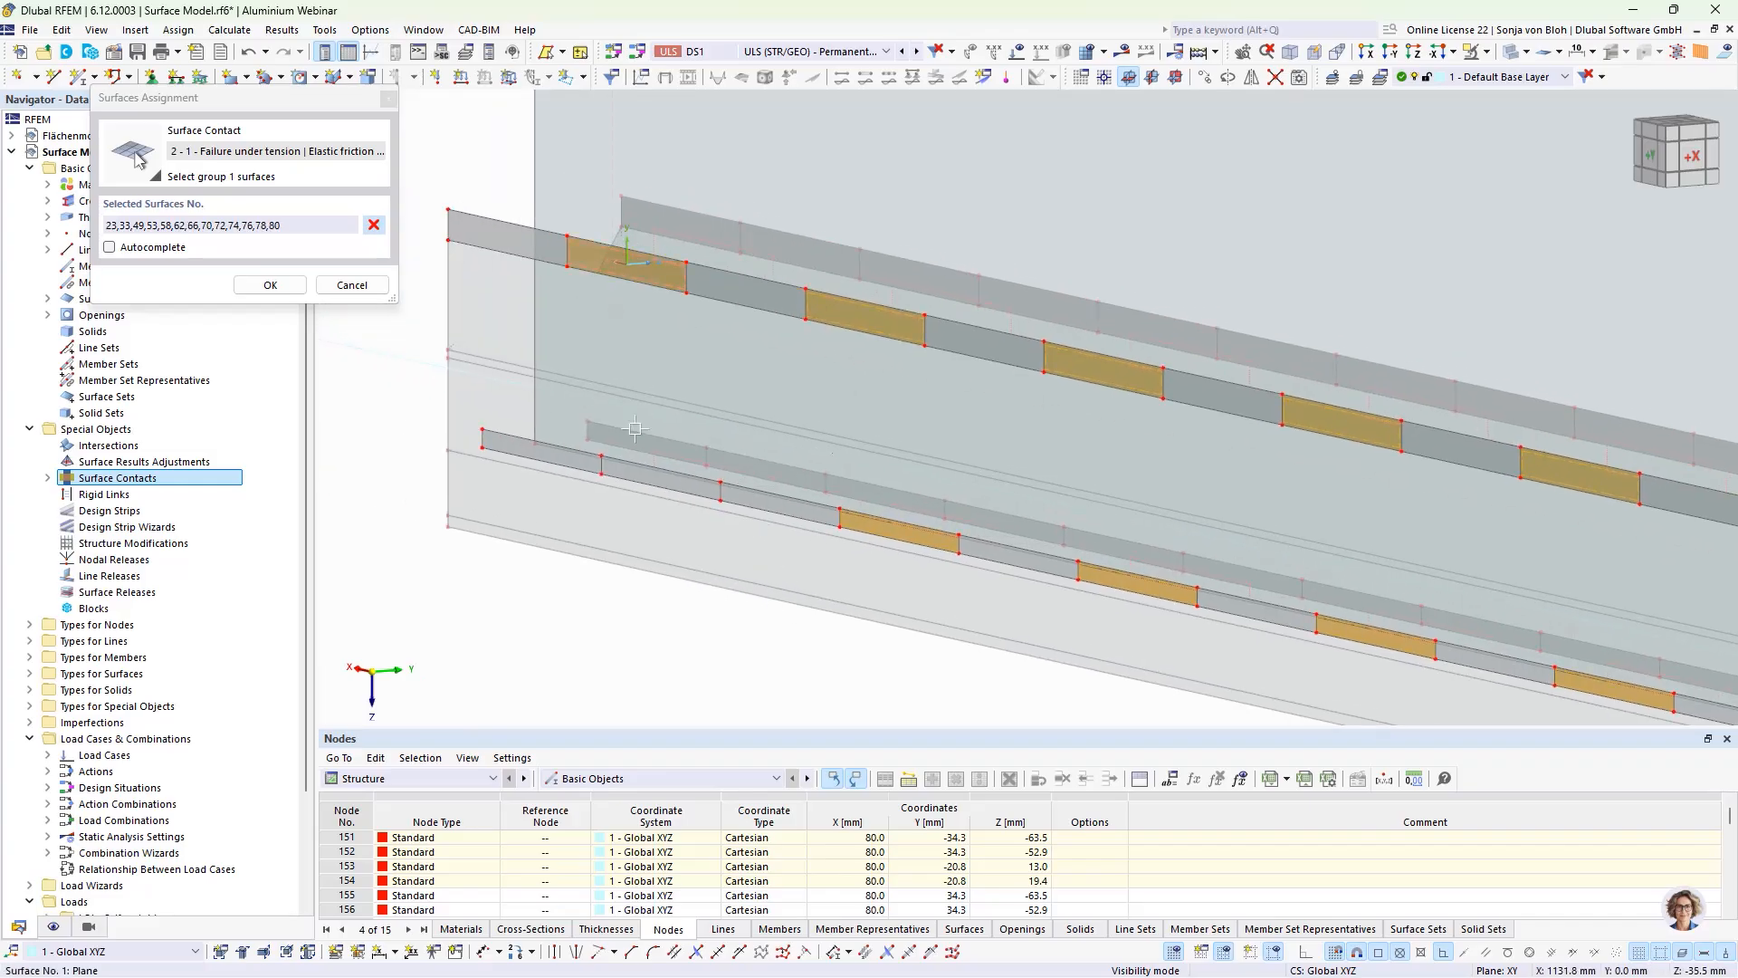
pyautogui.click(634, 476)
pyautogui.click(270, 284)
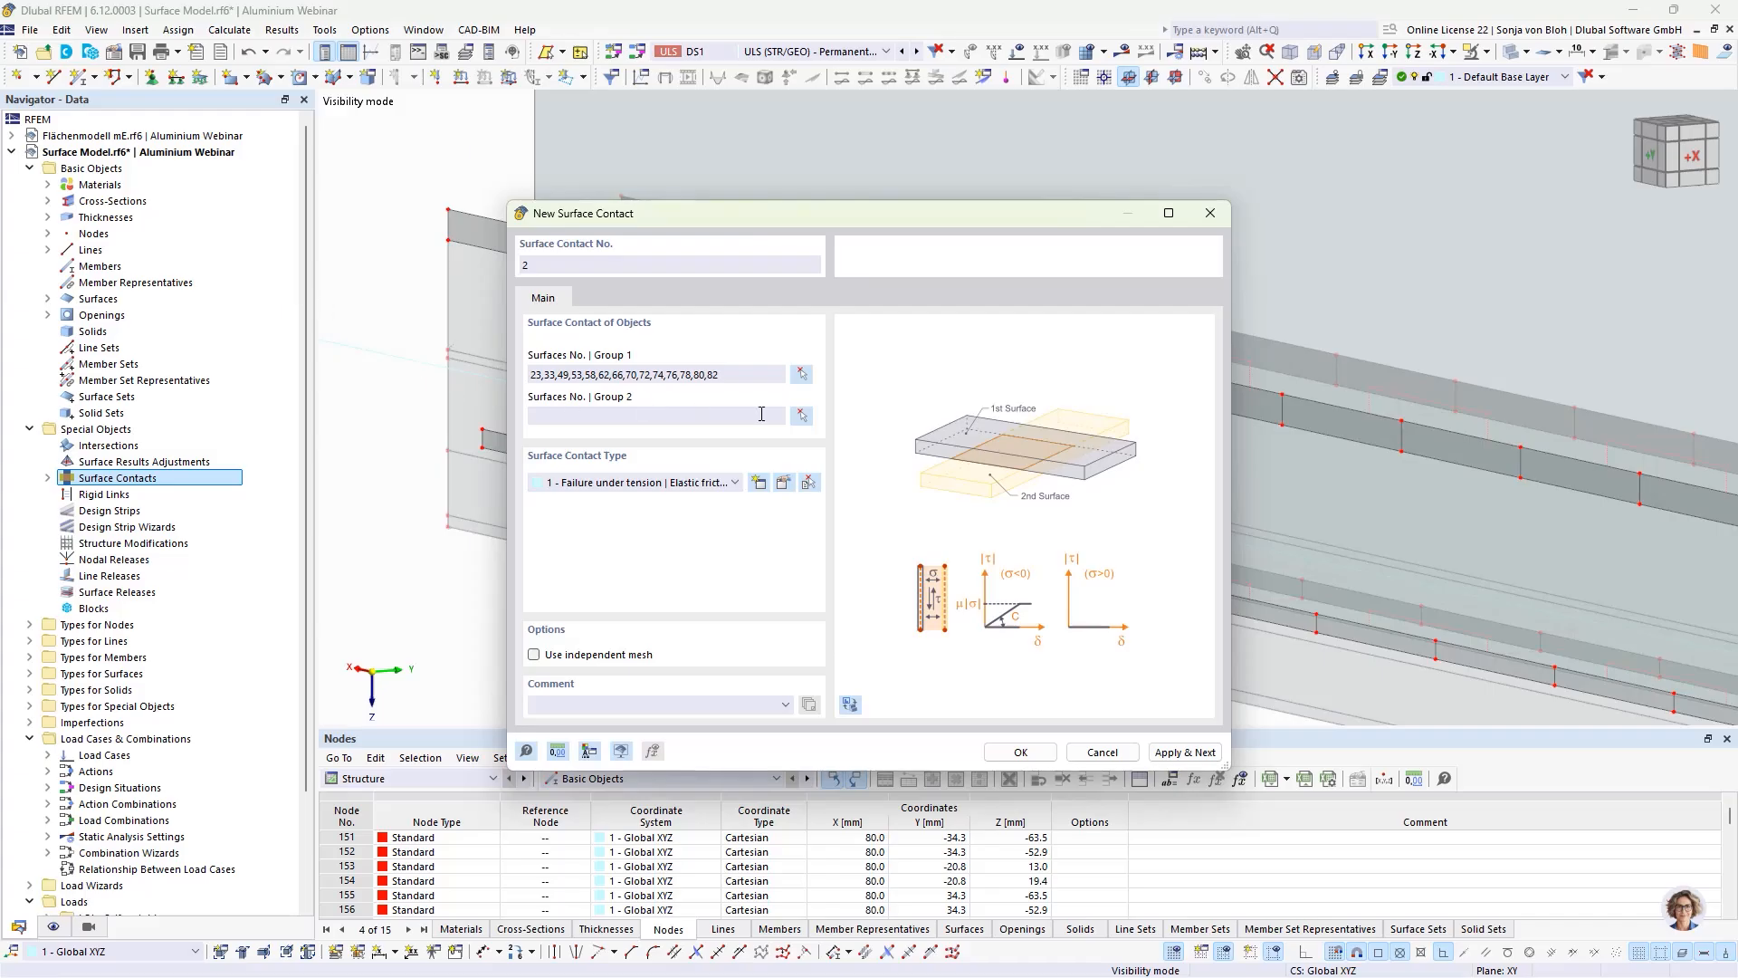
# Step: Set the glass pane, surface 1, as group 2 of surface contact 2 and confirm the contact with the existing contact type
pyautogui.click(801, 415)
pyautogui.click(543, 191)
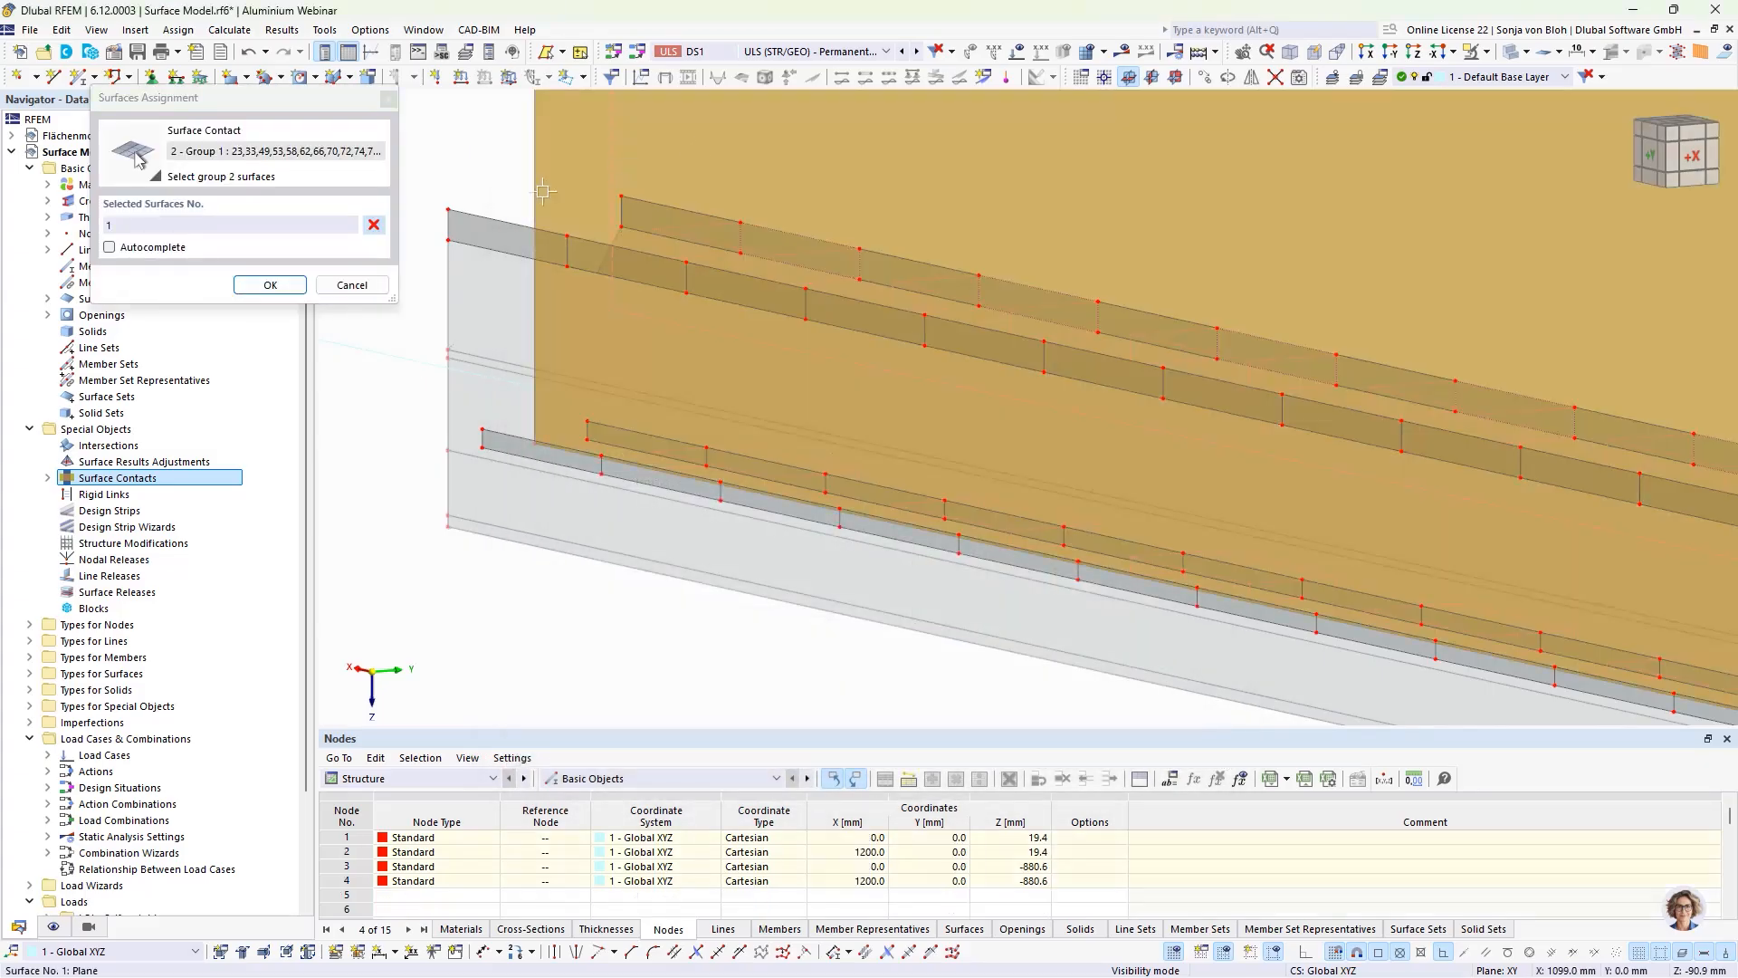
pyautogui.click(282, 286)
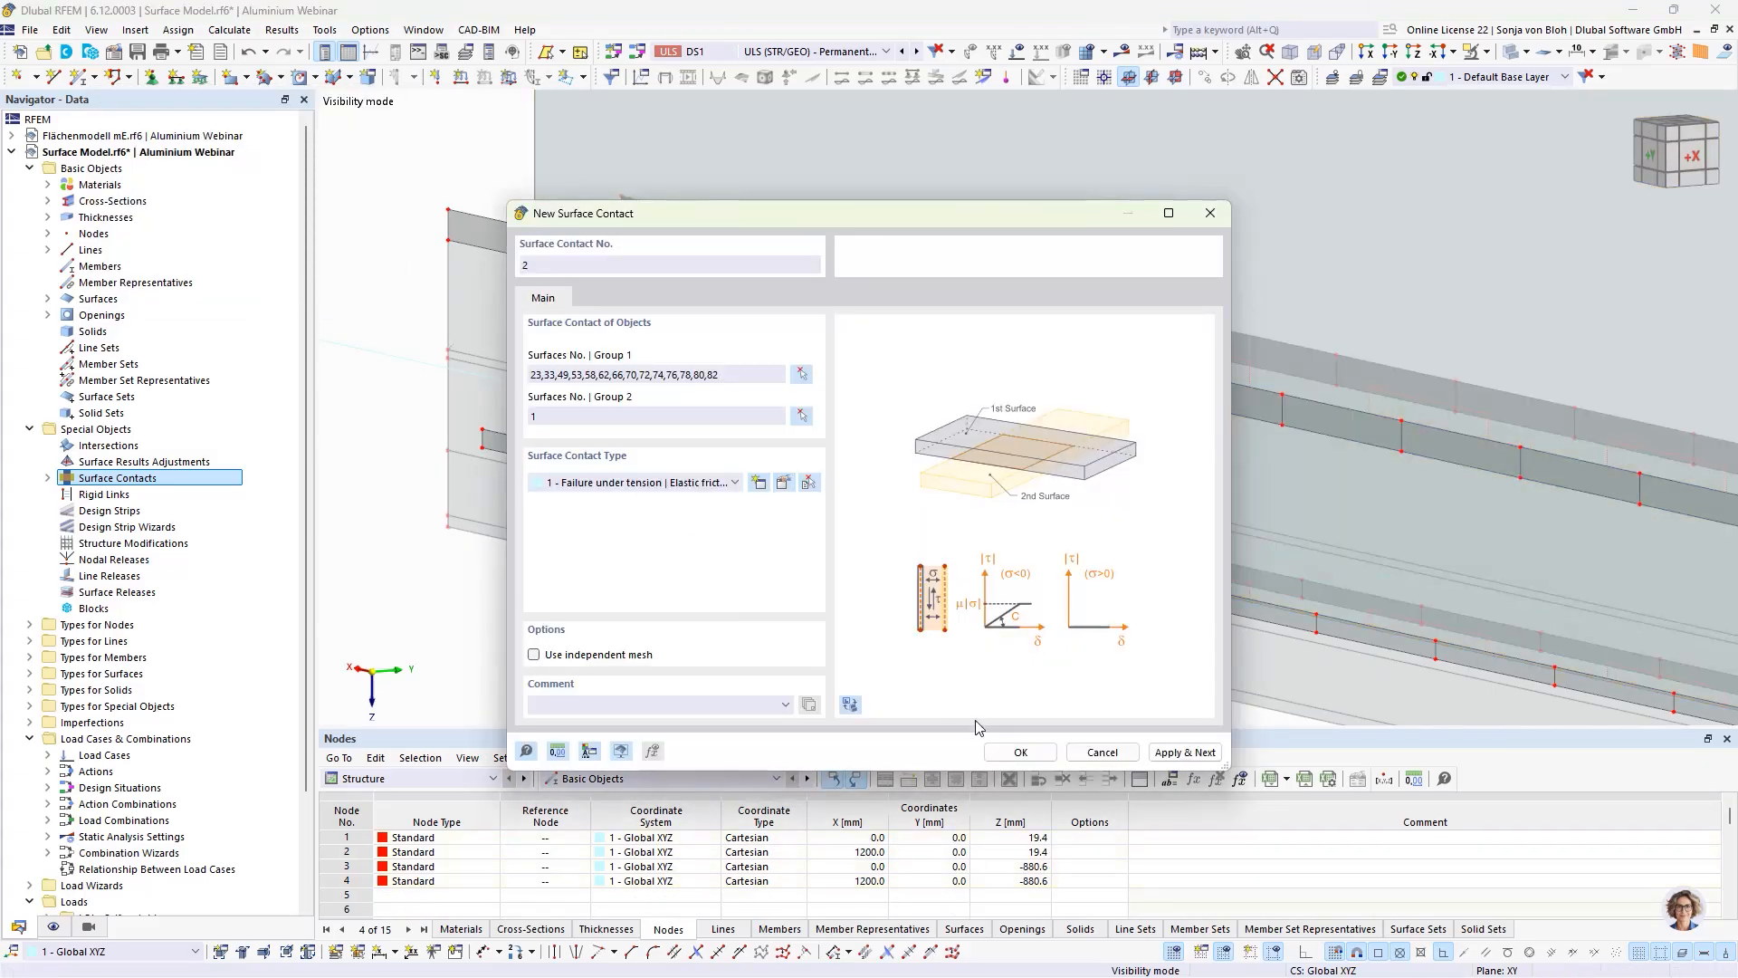
pyautogui.click(1020, 752)
# Step: Divide the glass pane's lower edge, line 1, using 14 intermediate nodes
pyautogui.scroll(-3, 523, 374)
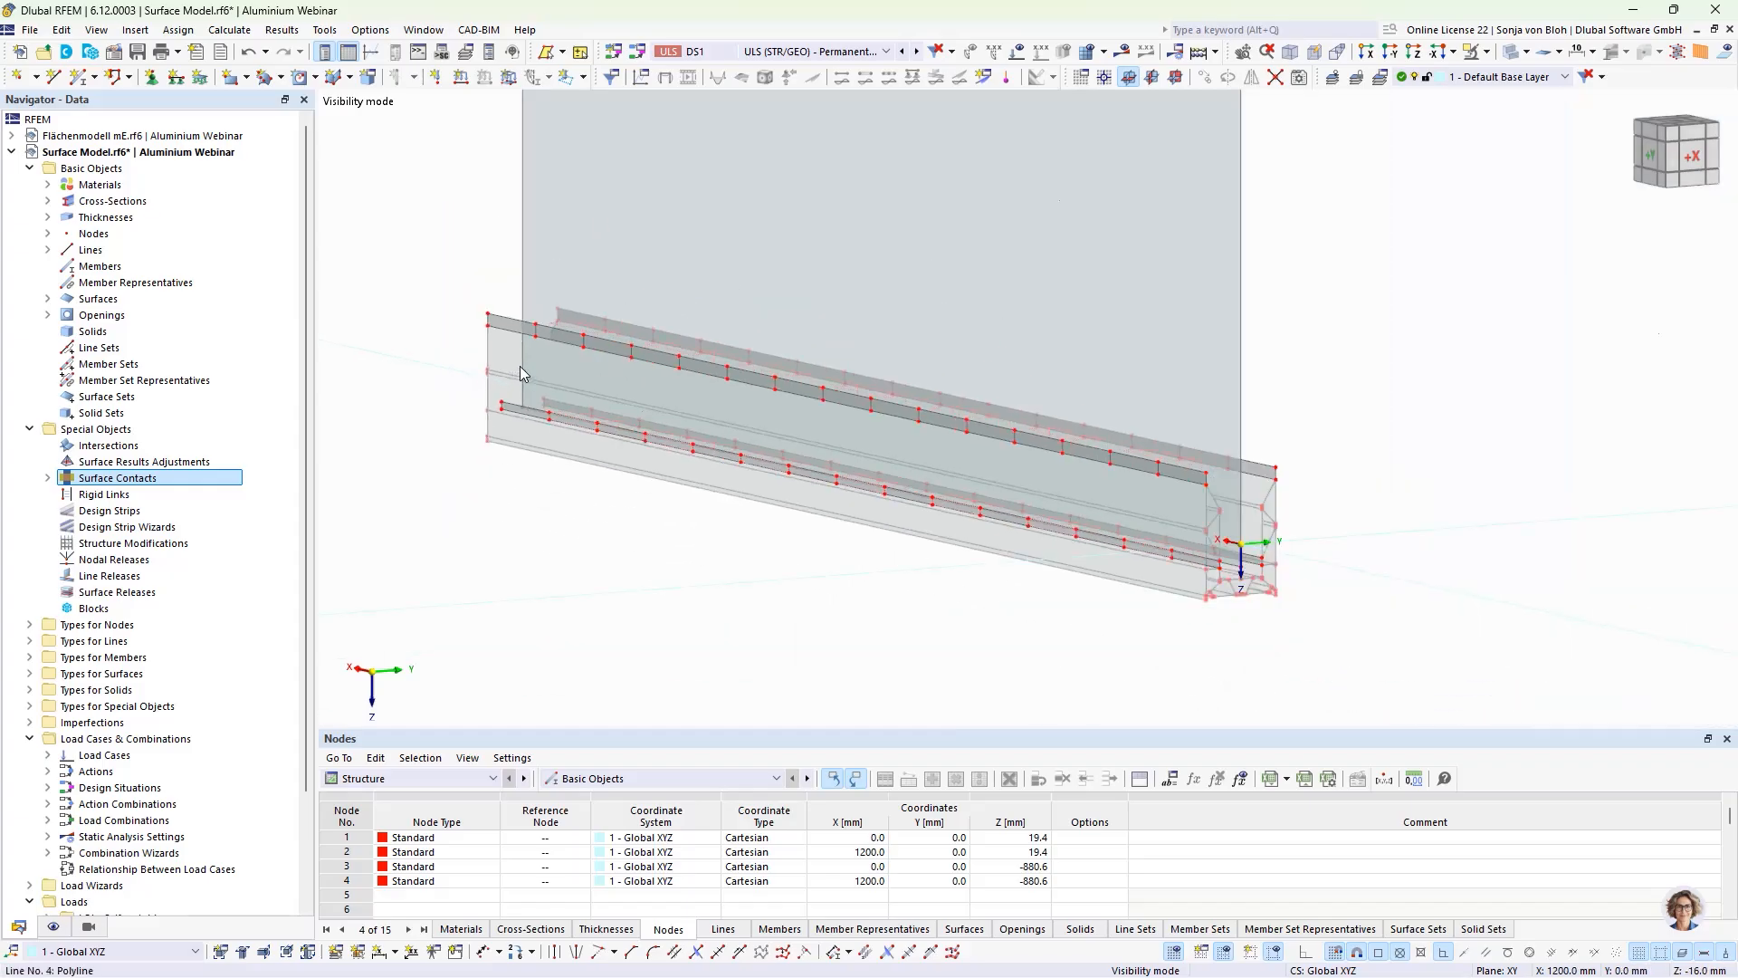
pyautogui.keyDown('ctrl'); pyautogui.moveTo(1240, 582); pyautogui.dragTo(851, 584, button='middle'); pyautogui.keyUp('ctrl')
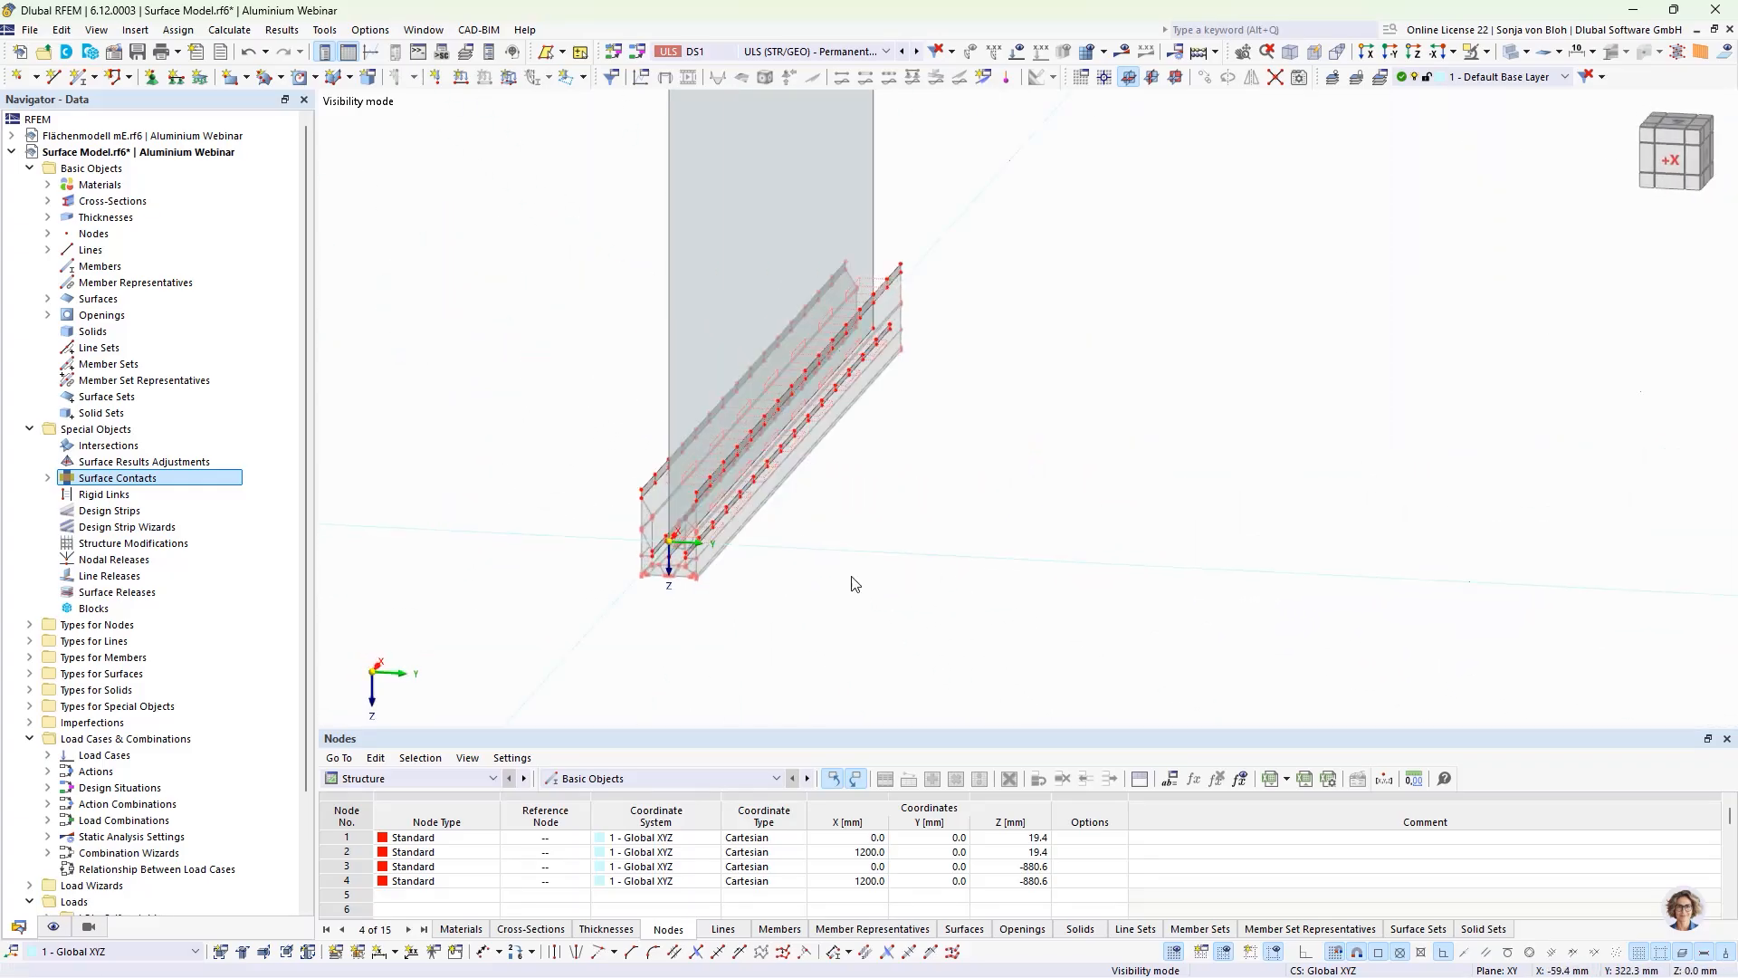
pyautogui.scroll(3, 665, 489)
pyautogui.moveTo(660, 485); pyautogui.dragTo(698, 622, button='middle')
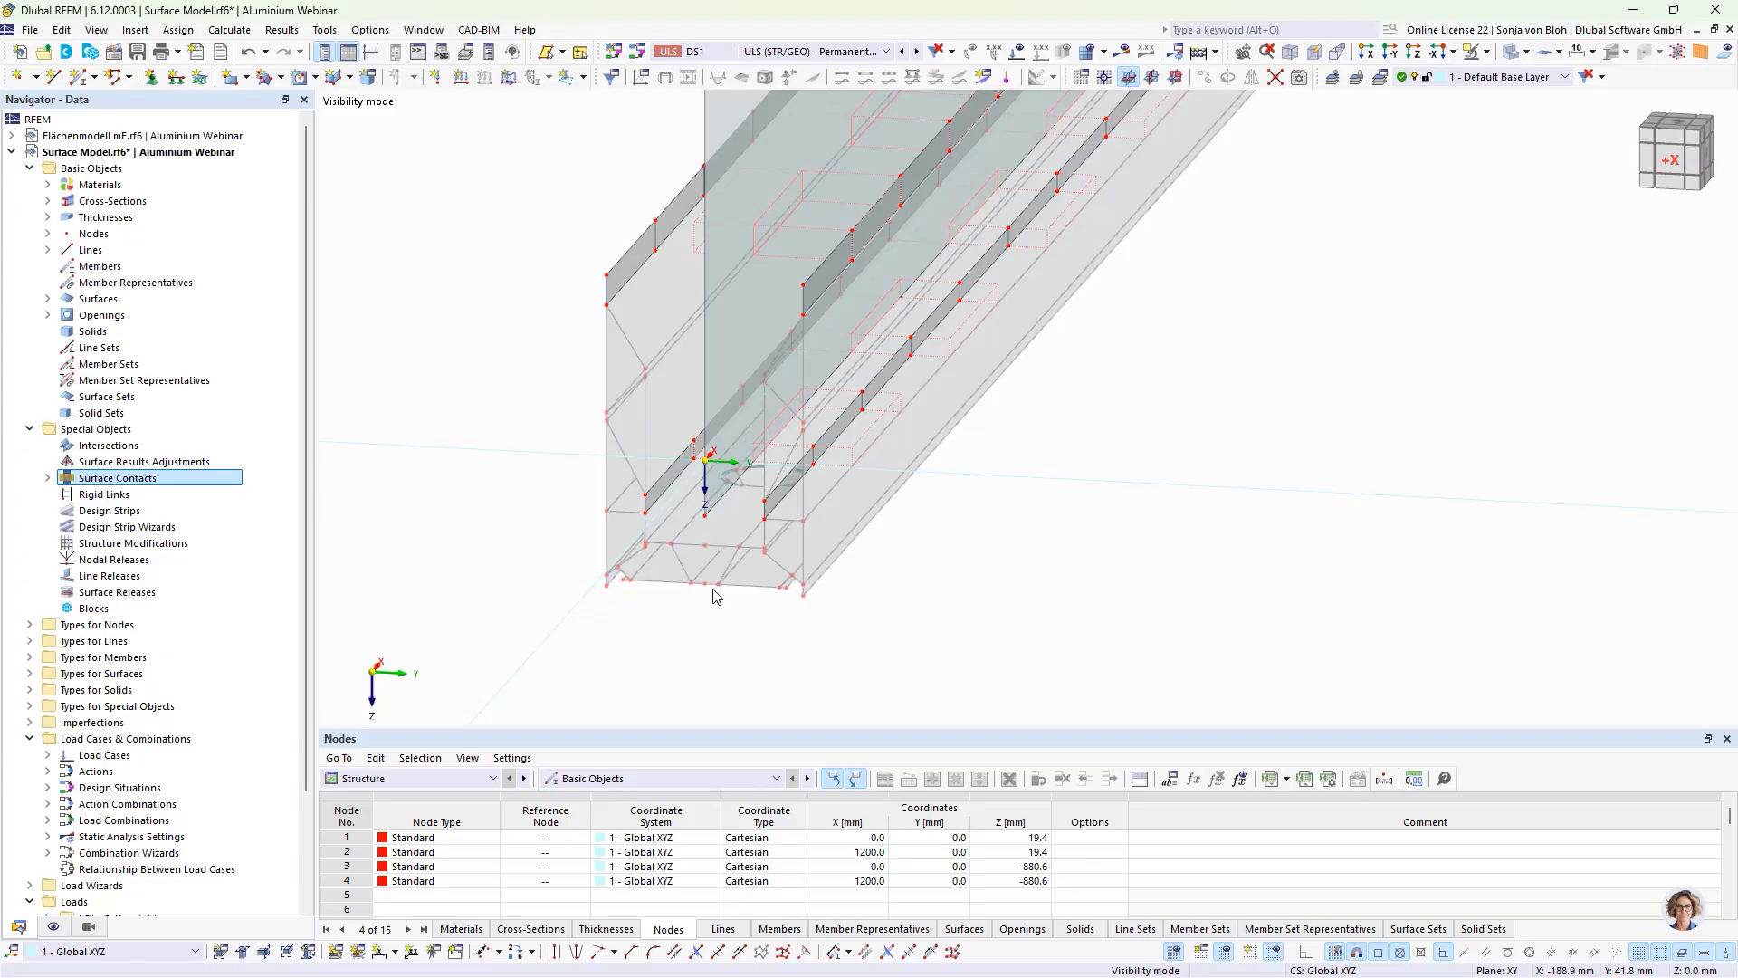
pyautogui.rightClick(724, 504)
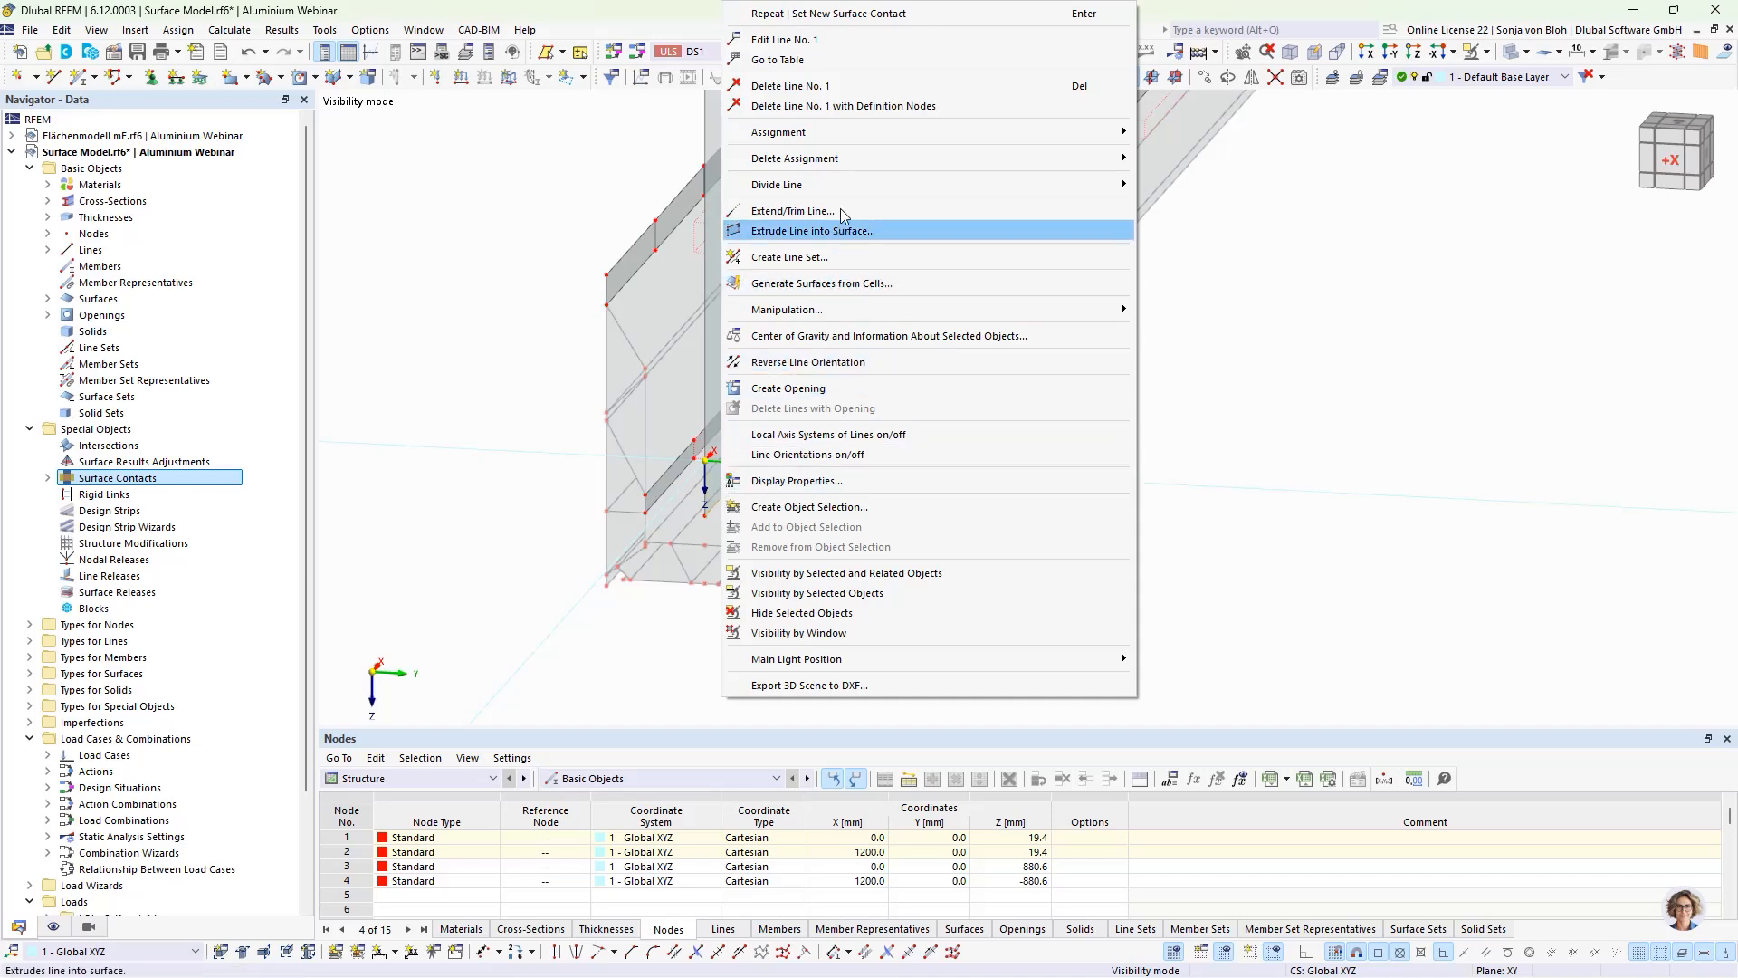
pyautogui.moveTo(899, 190)
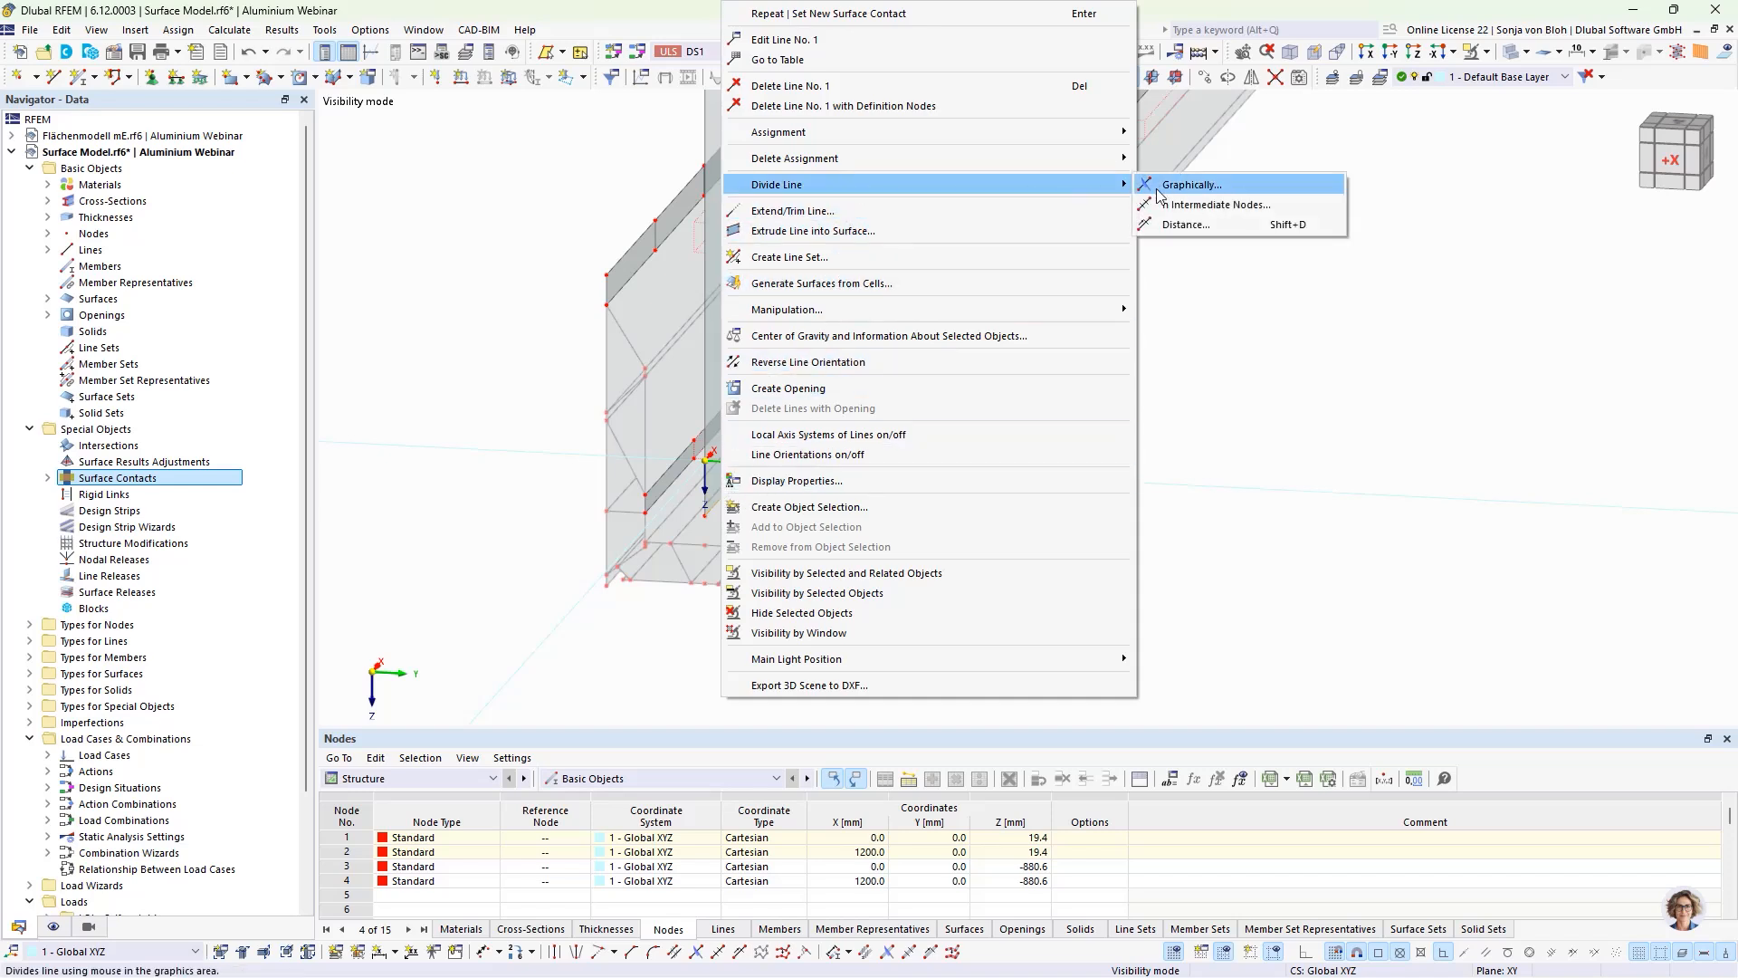
pyautogui.click(1184, 212)
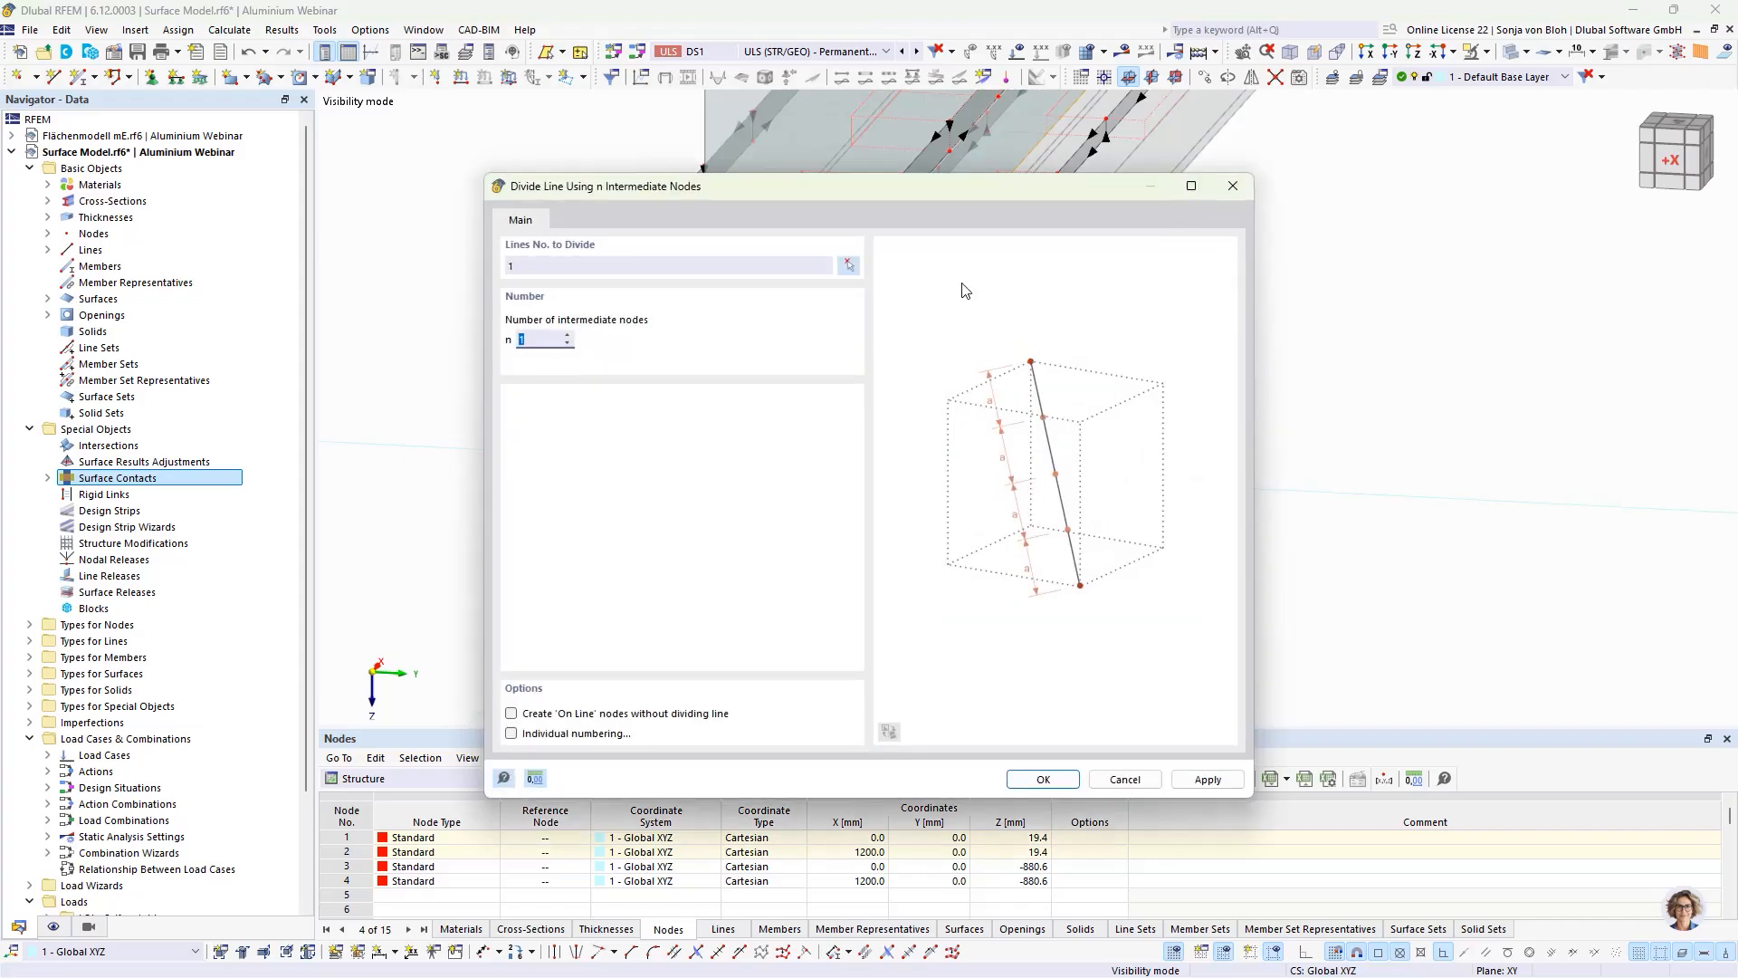
pyautogui.write('14')
pyautogui.click(1041, 779)
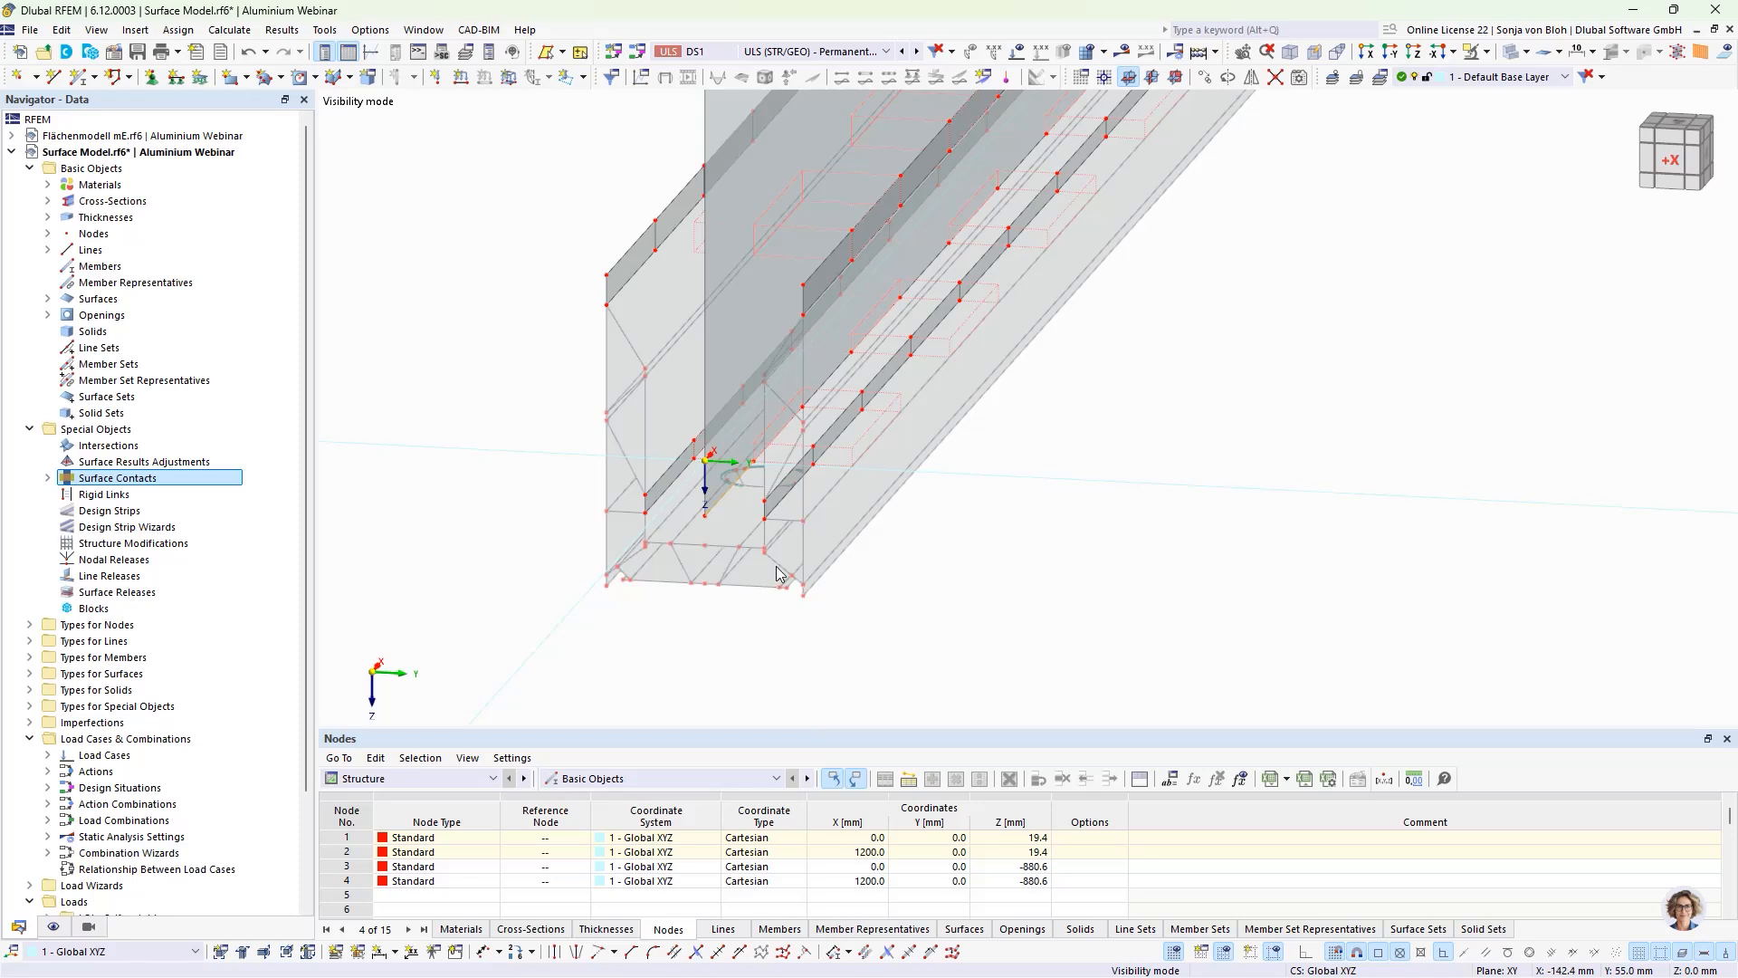
# Step: Restrict the visible lines to arcs and select the larger hole arcs along the base profile's upper floor plate
pyautogui.click(88, 927)
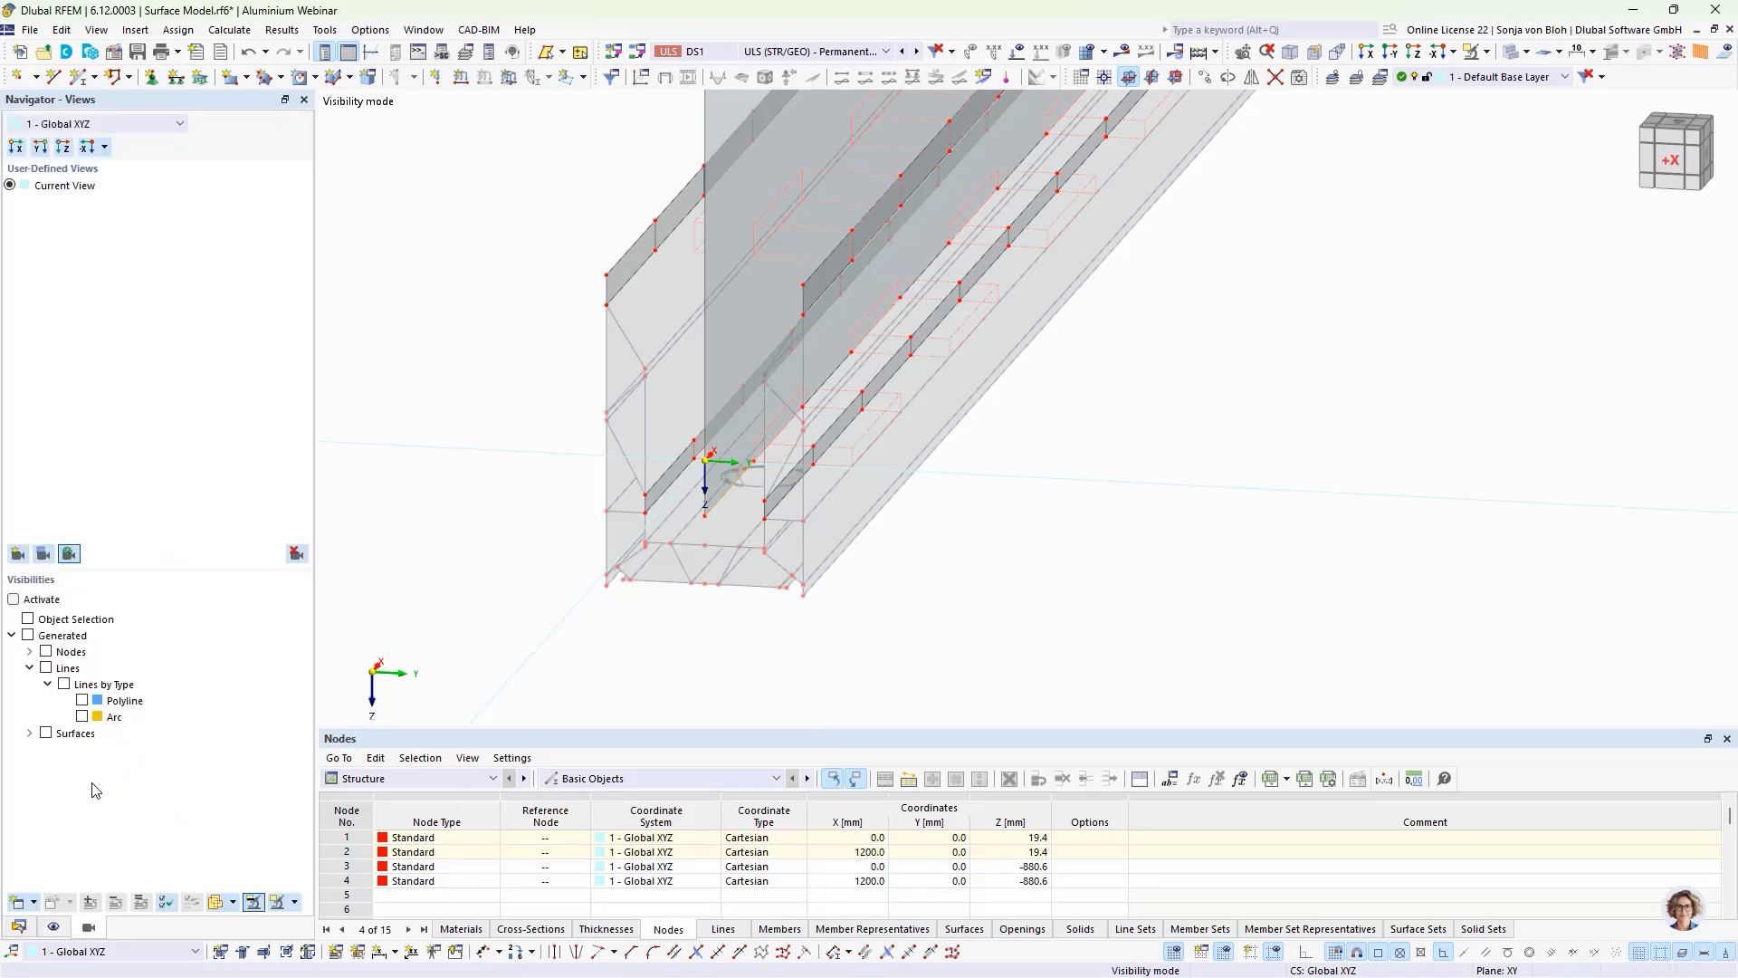
pyautogui.click(83, 716)
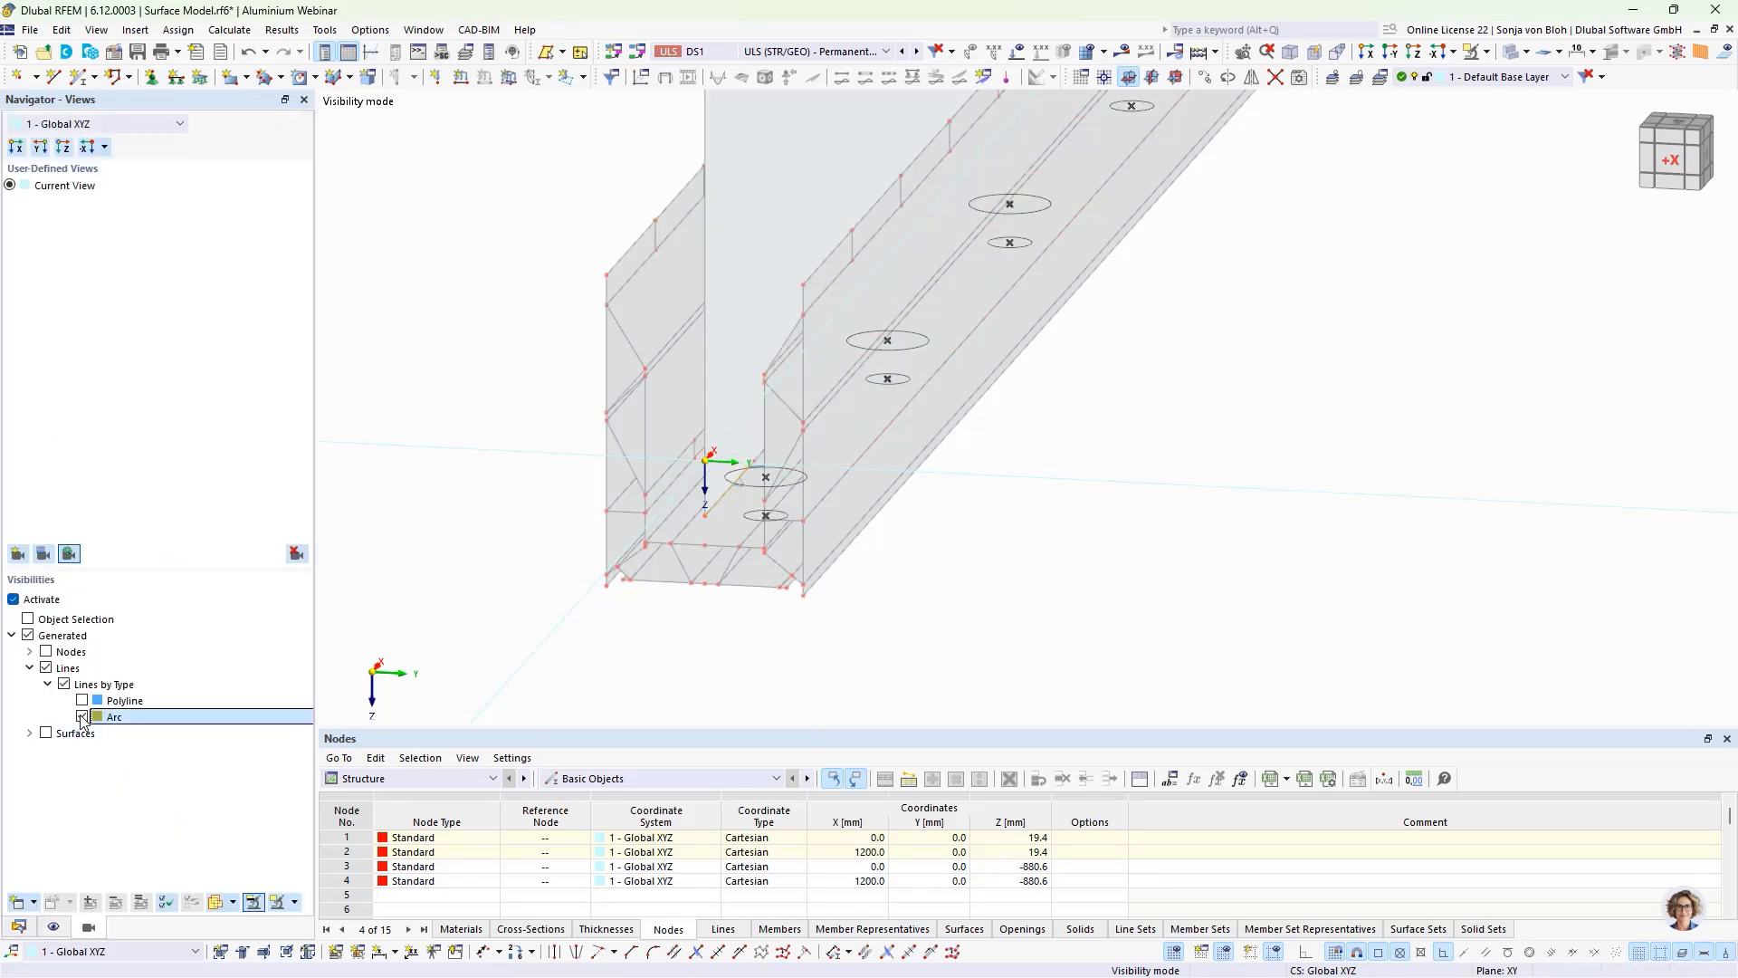
pyautogui.scroll(4, 770, 521)
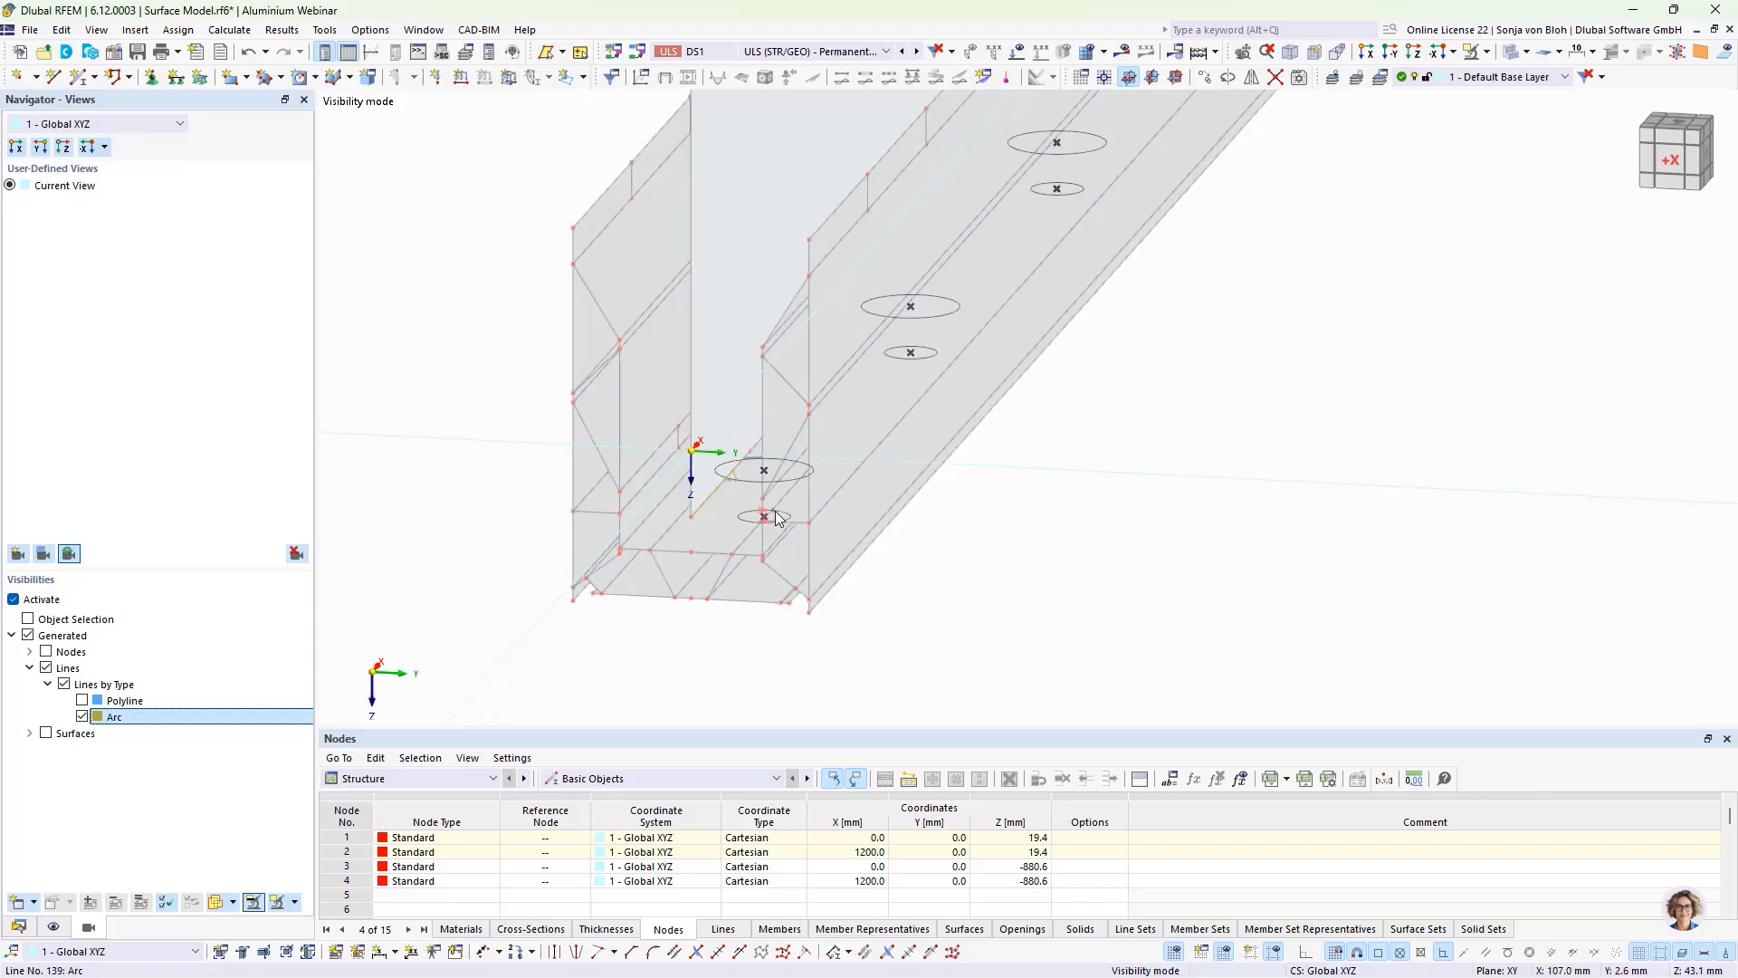
pyautogui.moveTo(916, 530); pyautogui.dragTo(919, 586, button='middle')
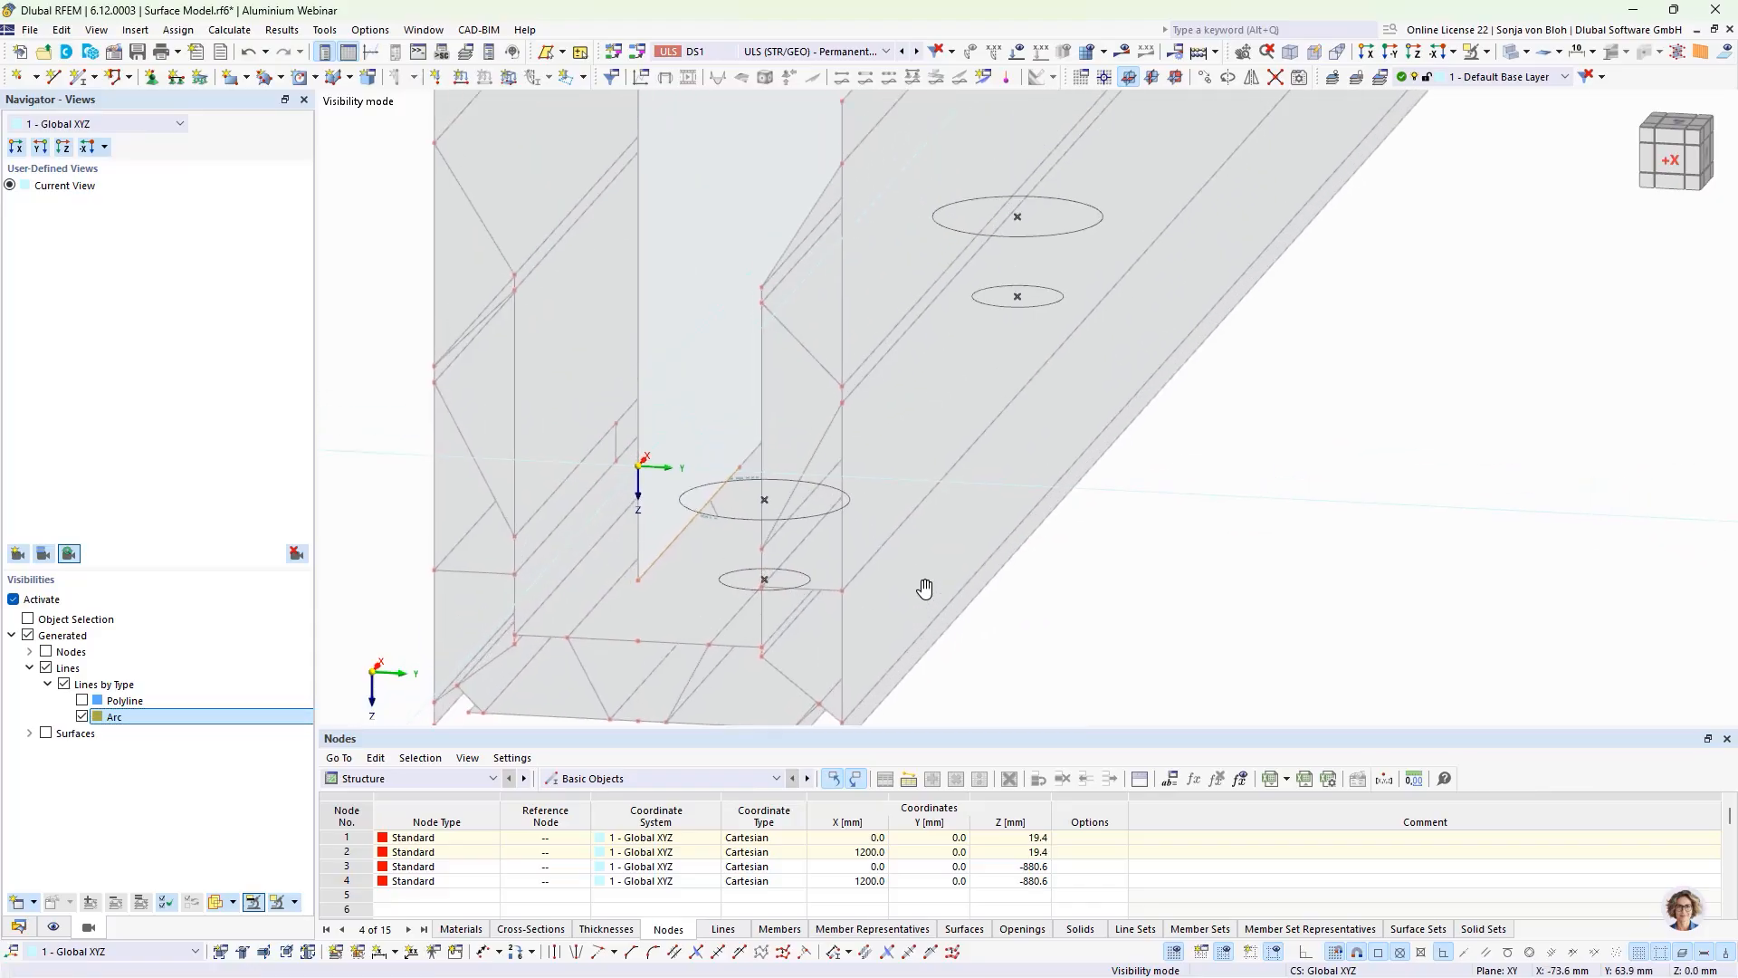
pyautogui.click(741, 520)
pyautogui.keyDown('ctrl'); pyautogui.click(781, 480); pyautogui.keyUp('ctrl')
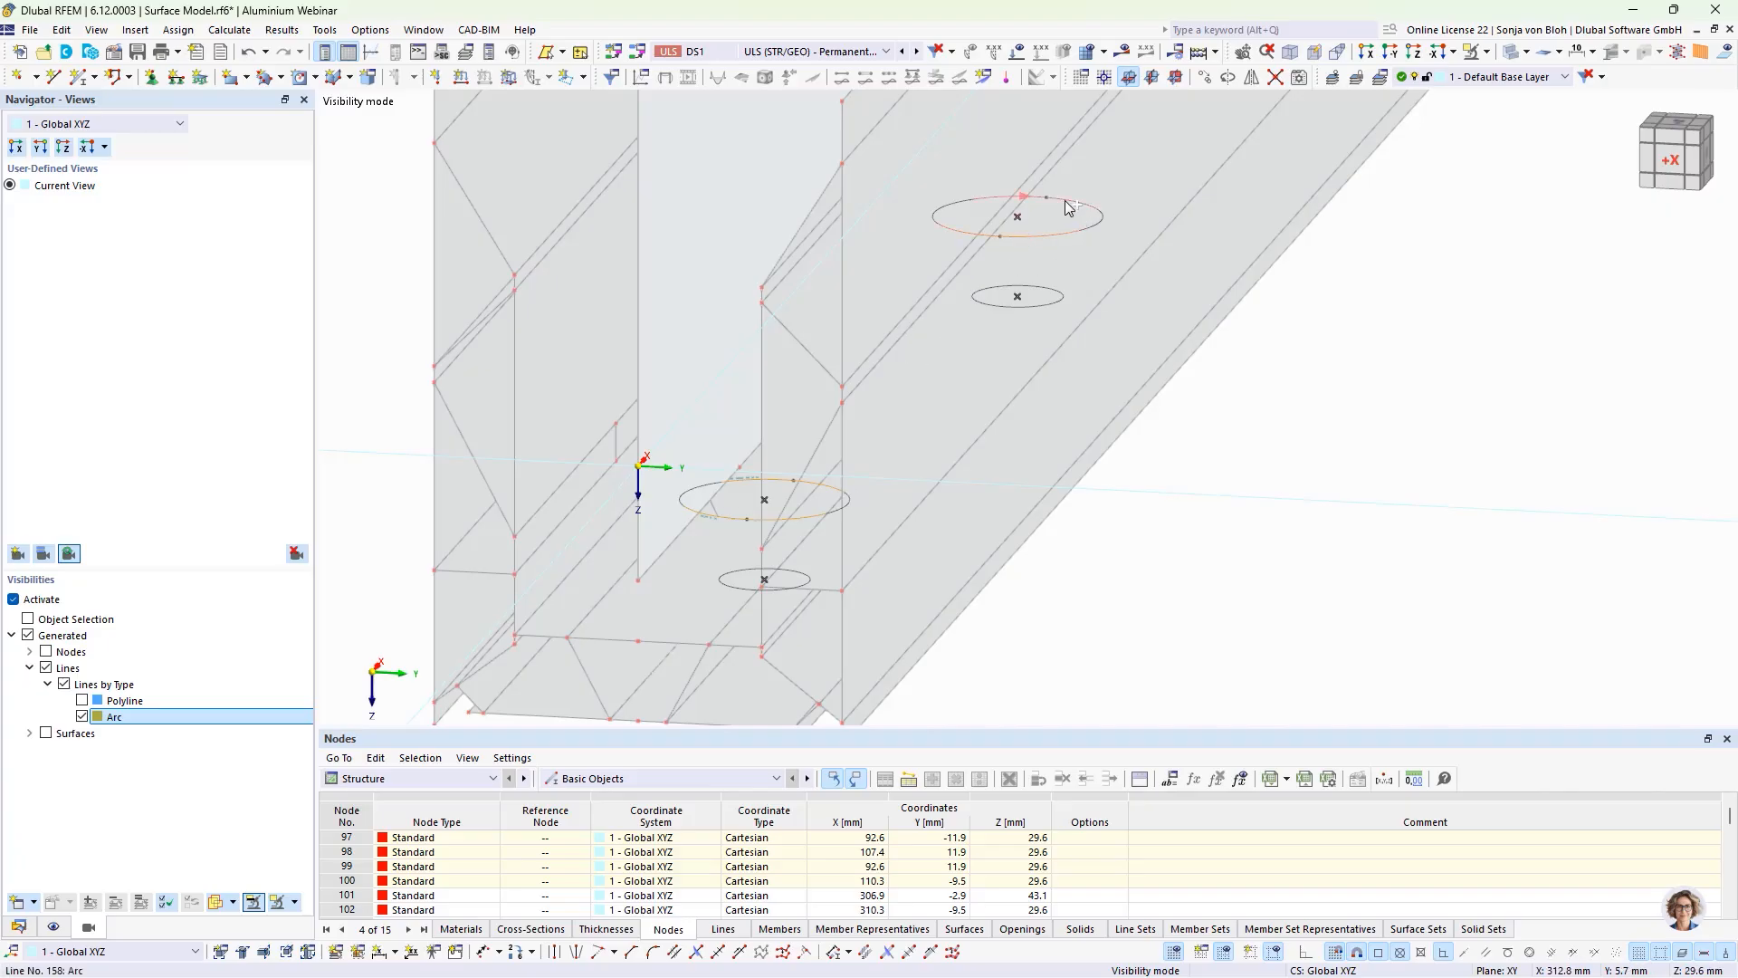
pyautogui.scroll(-3, 909, 460)
pyautogui.scroll(5, 1155, 381)
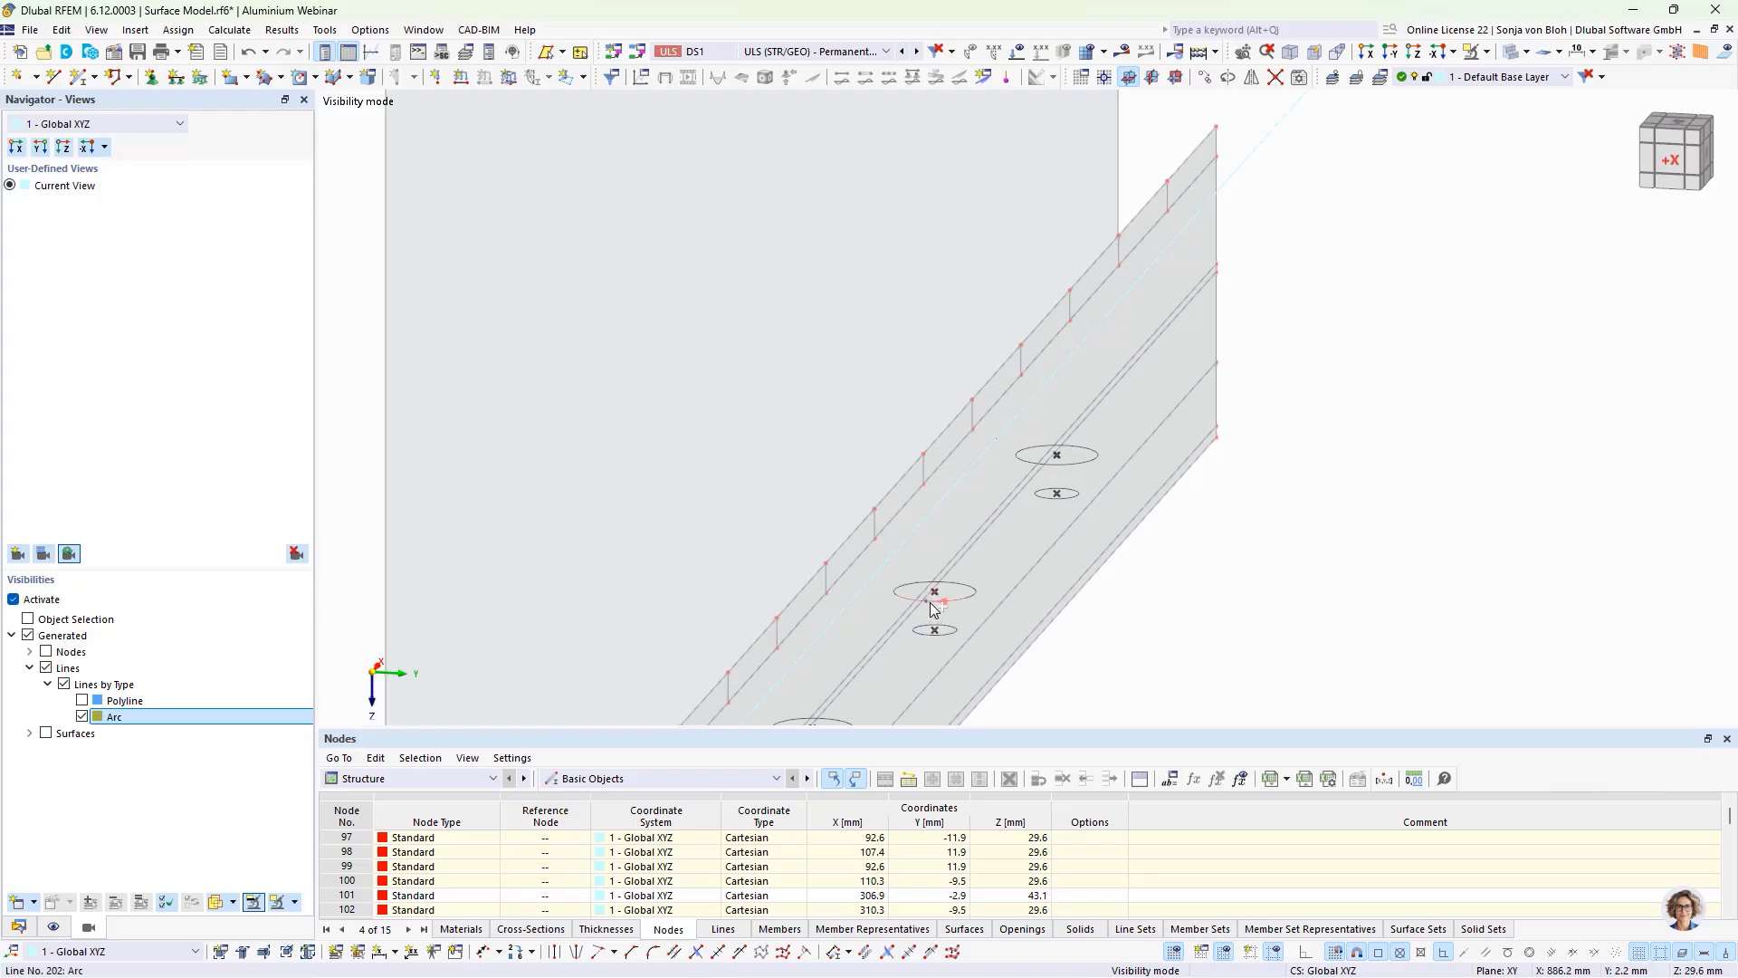
pyautogui.keyDown('ctrl'); pyautogui.click(954, 582); pyautogui.keyUp('ctrl')
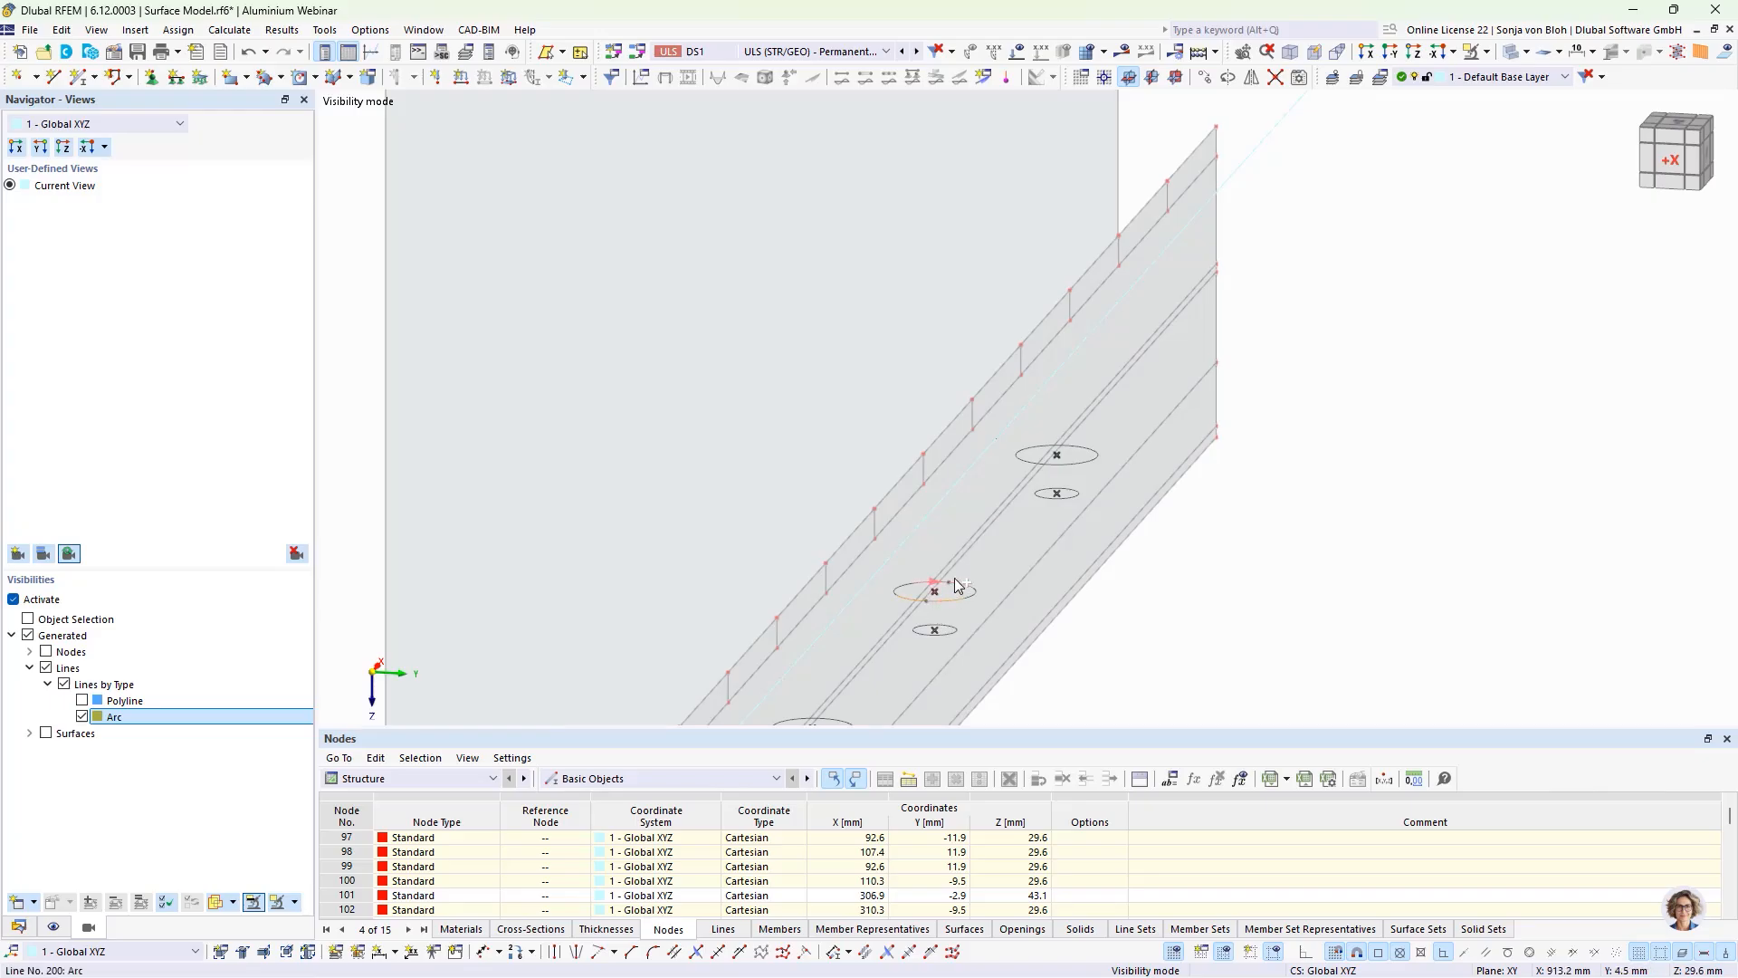
pyautogui.keyDown('ctrl'); pyautogui.click(1060, 465); pyautogui.keyUp('ctrl')
# Step: Copy the selected hole arcs once by -10.2 mm in Z, picking the displacement from the floor plate to the glass pane's lower edge
pyautogui.click(1206, 78)
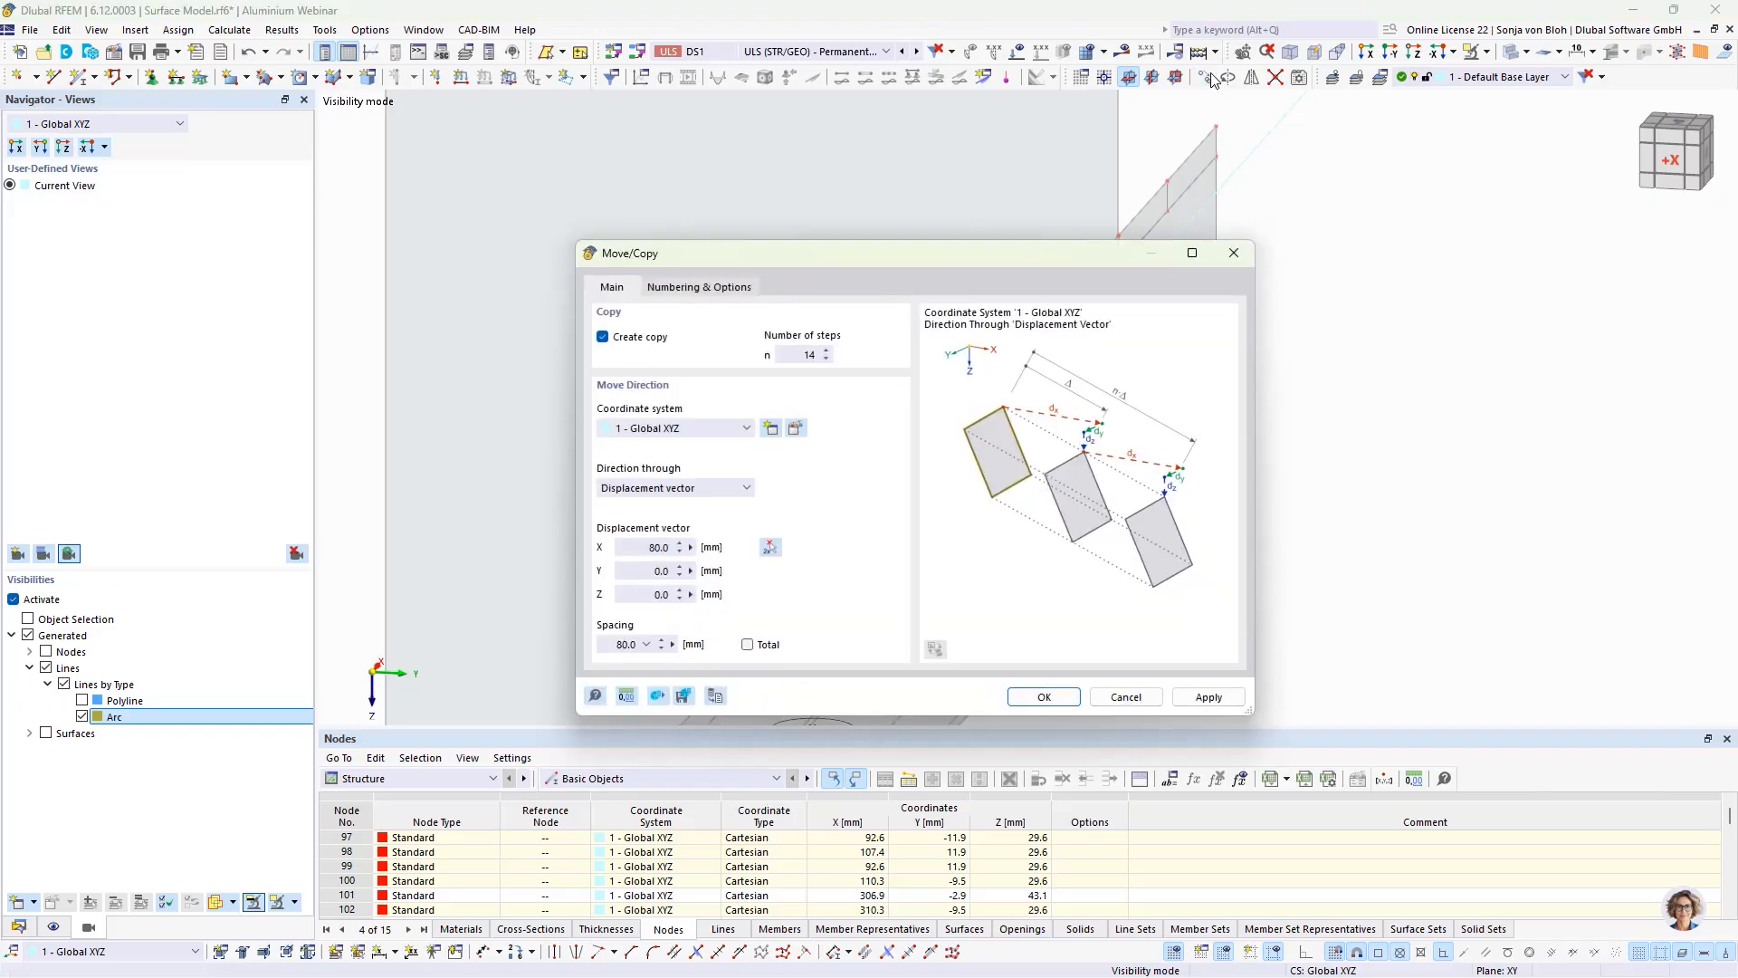
pyautogui.doubleClick(806, 355)
pyautogui.write('1')
pyautogui.click(769, 547)
pyautogui.scroll(-4, 794, 526)
pyautogui.moveTo(777, 628); pyautogui.dragTo(857, 482, button='middle')
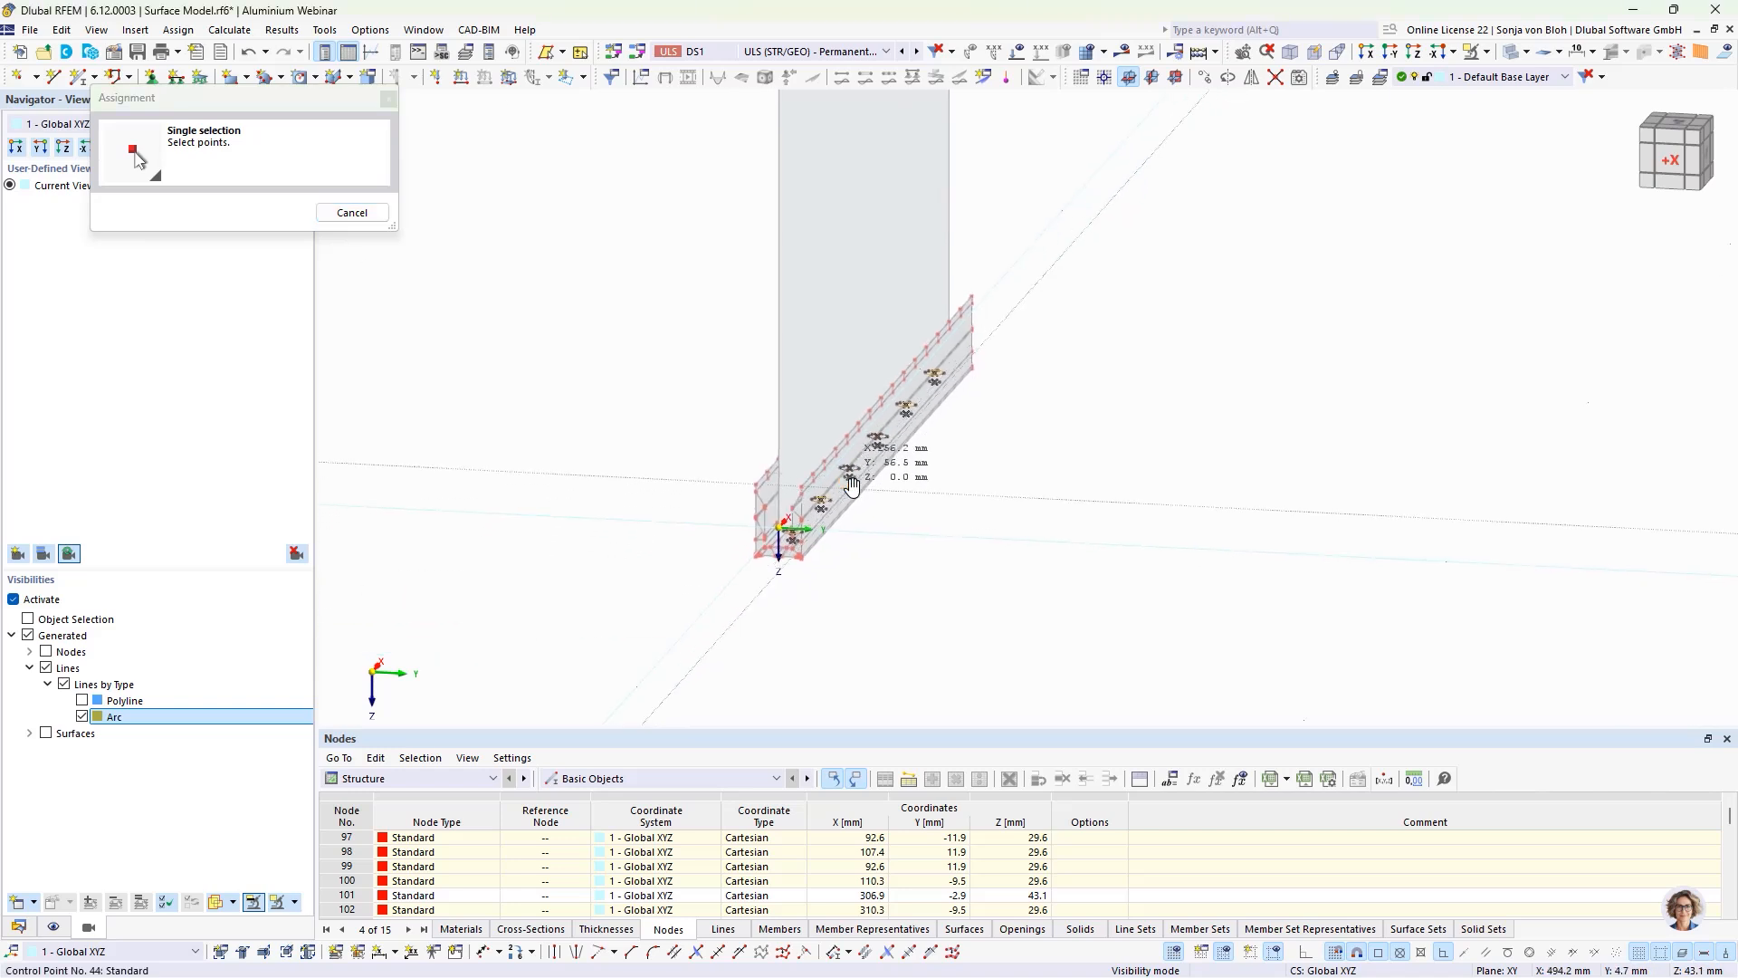
pyautogui.scroll(8, 779, 575)
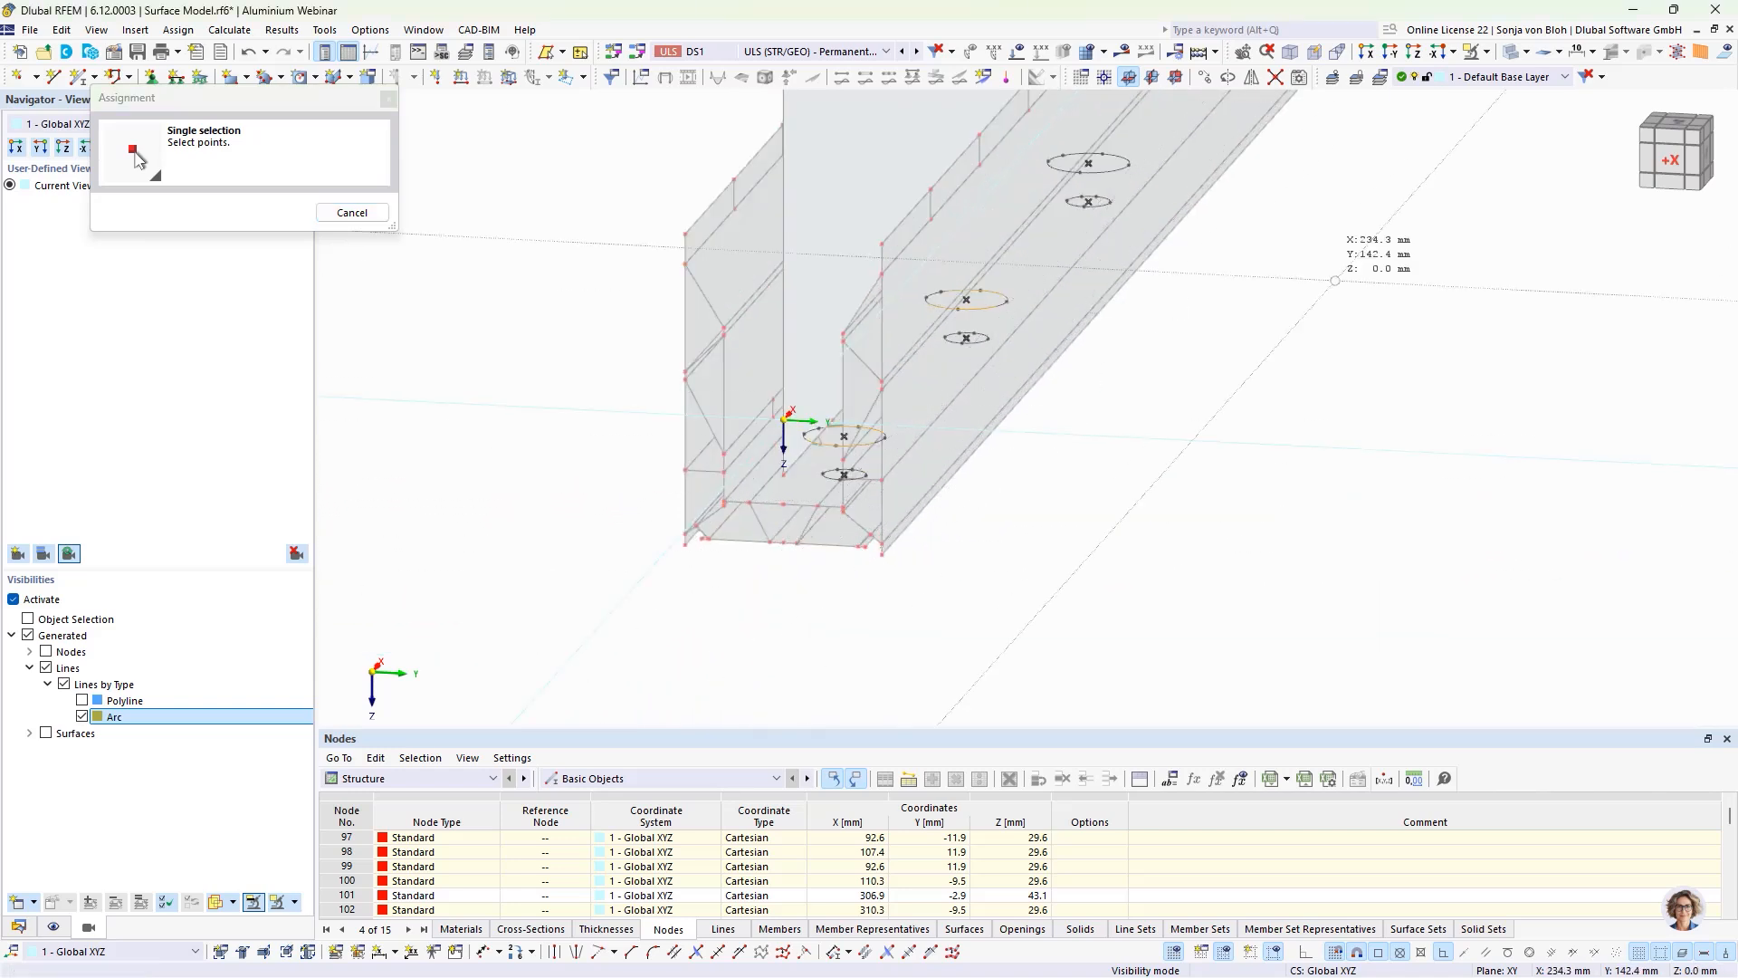
pyautogui.click(1487, 52)
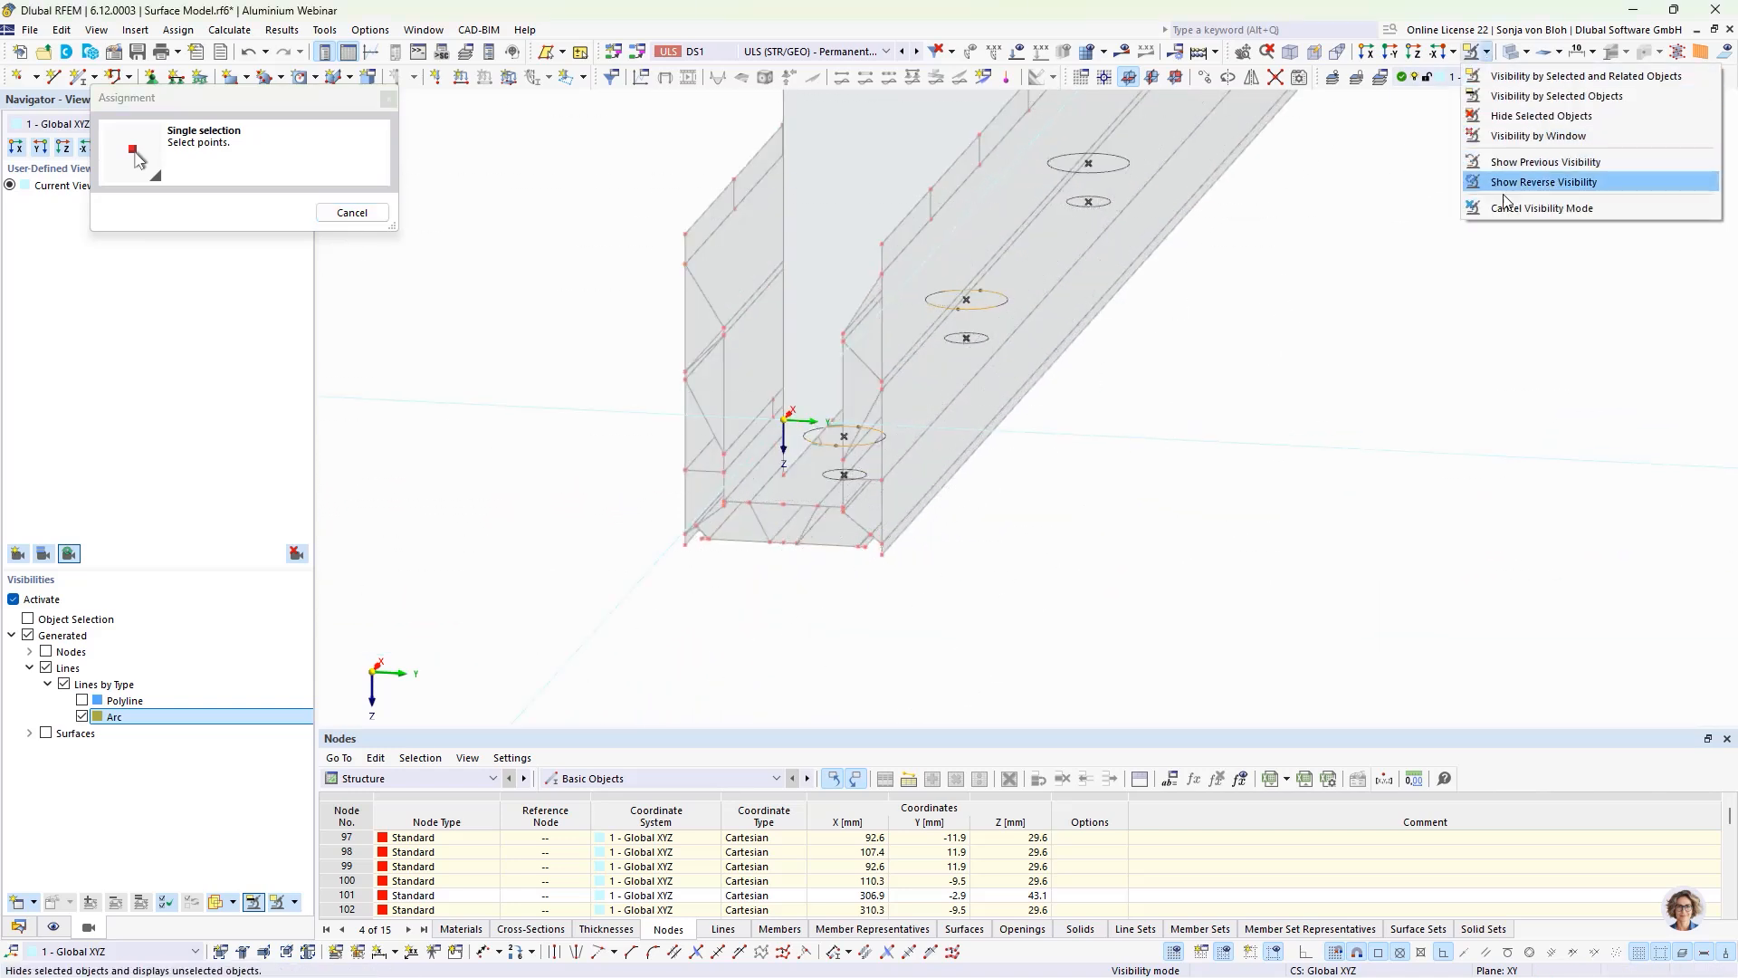
pyautogui.click(1530, 178)
pyautogui.scroll(4, 782, 598)
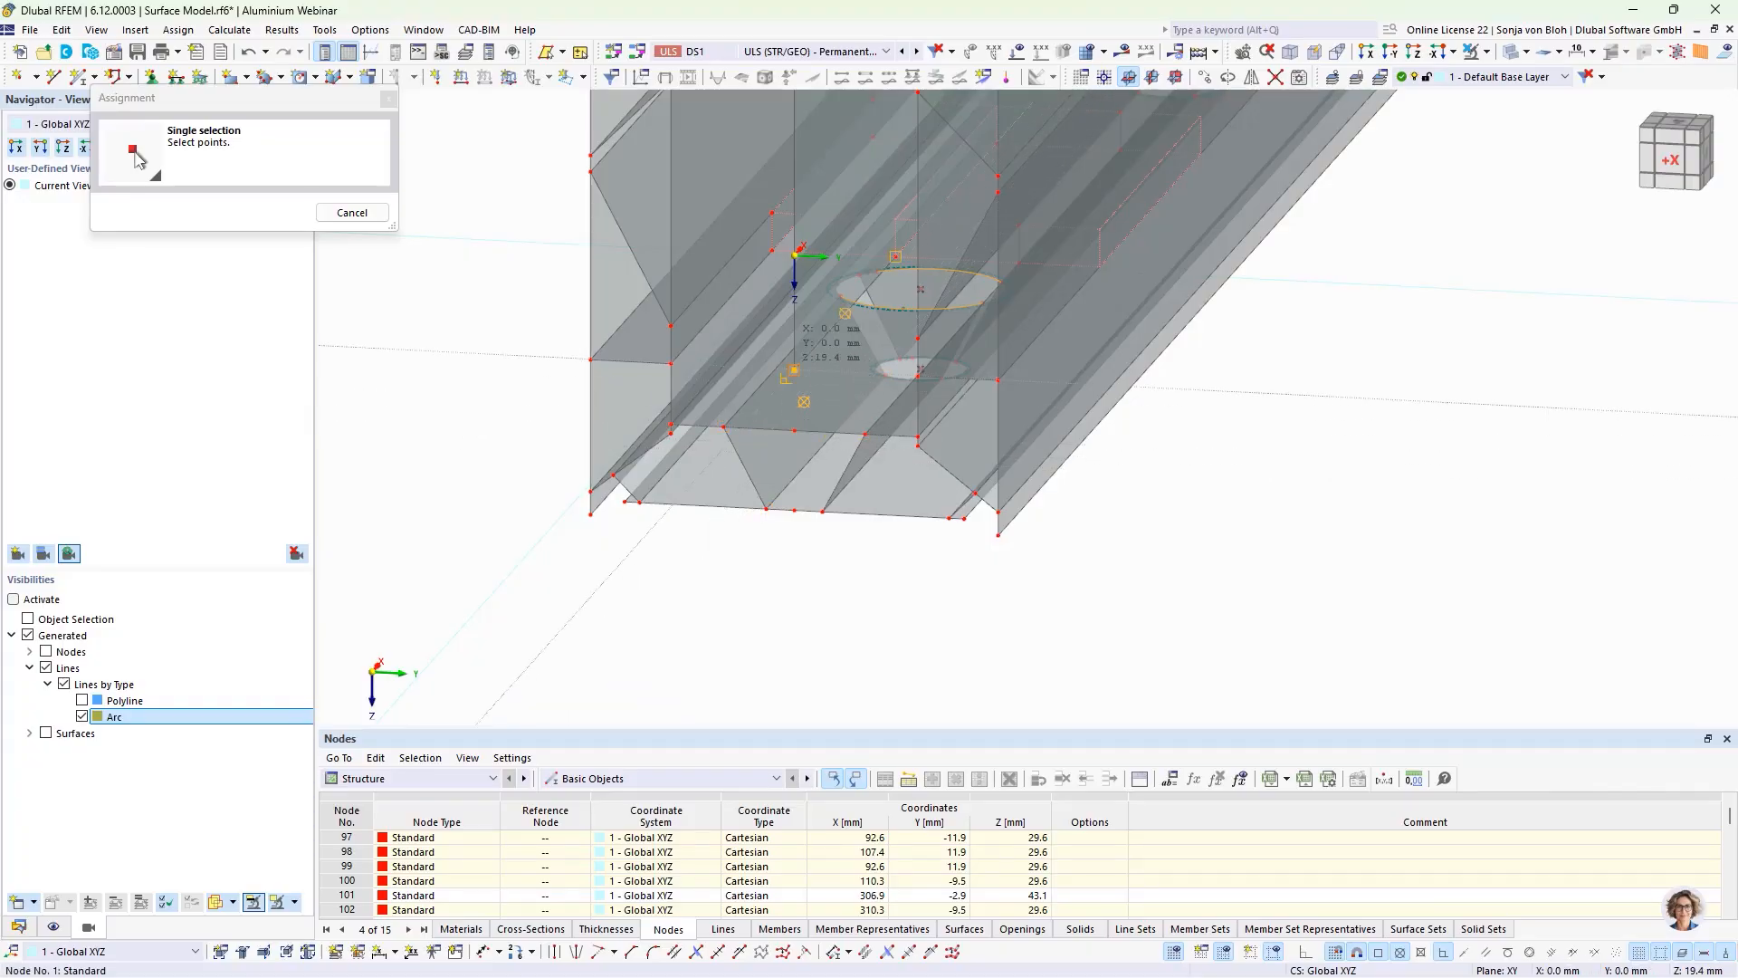
pyautogui.click(794, 431)
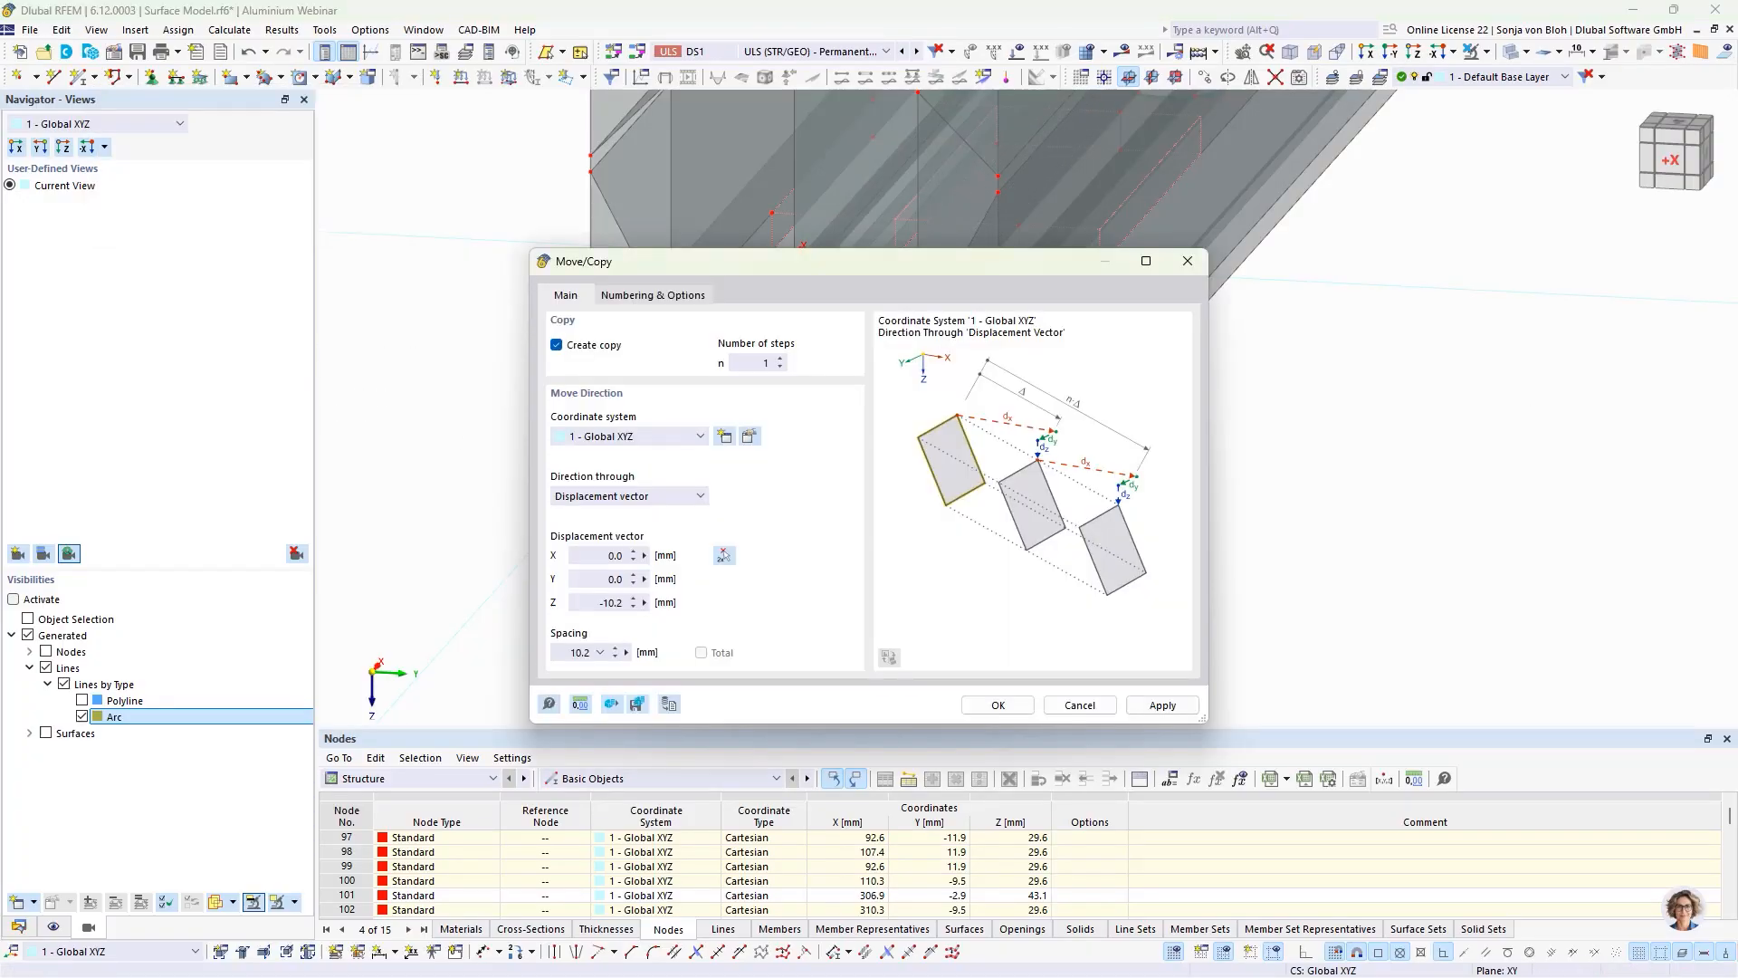
pyautogui.click(996, 705)
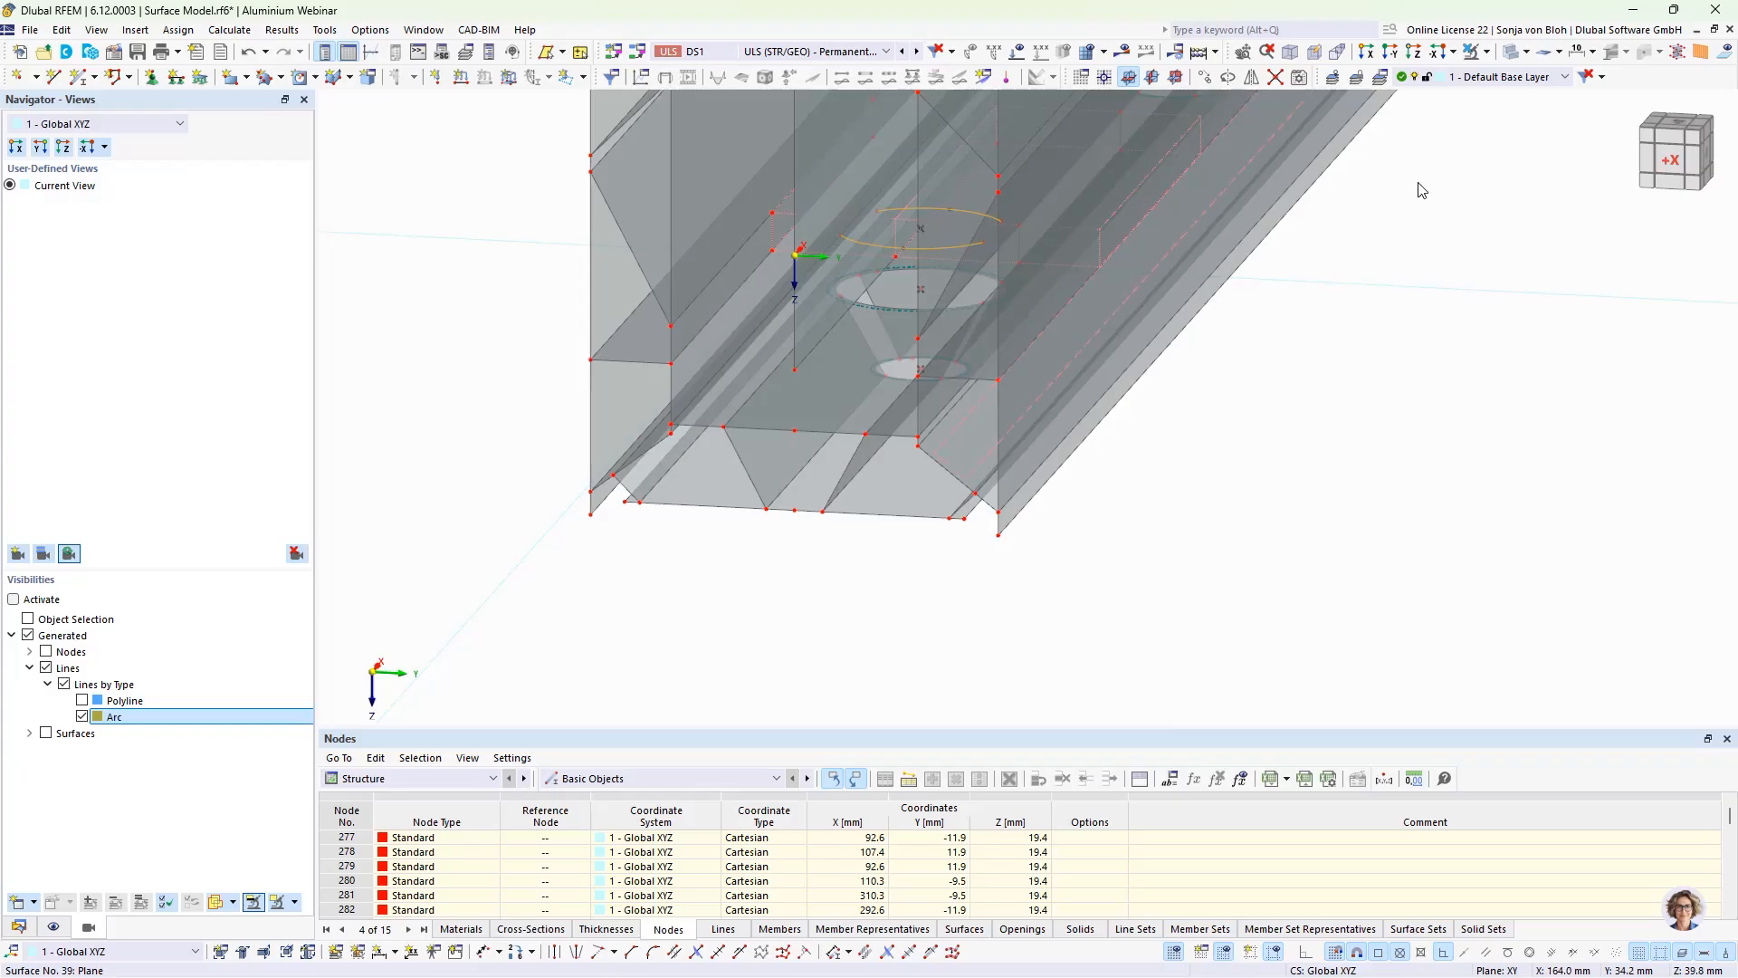
# Step: In the X-direction view, delete the copied arcs and their outer nodes on both sides of the glass pane, keeping the edge's nodes
pyautogui.click(1368, 55)
pyautogui.scroll(6, 1032, 661)
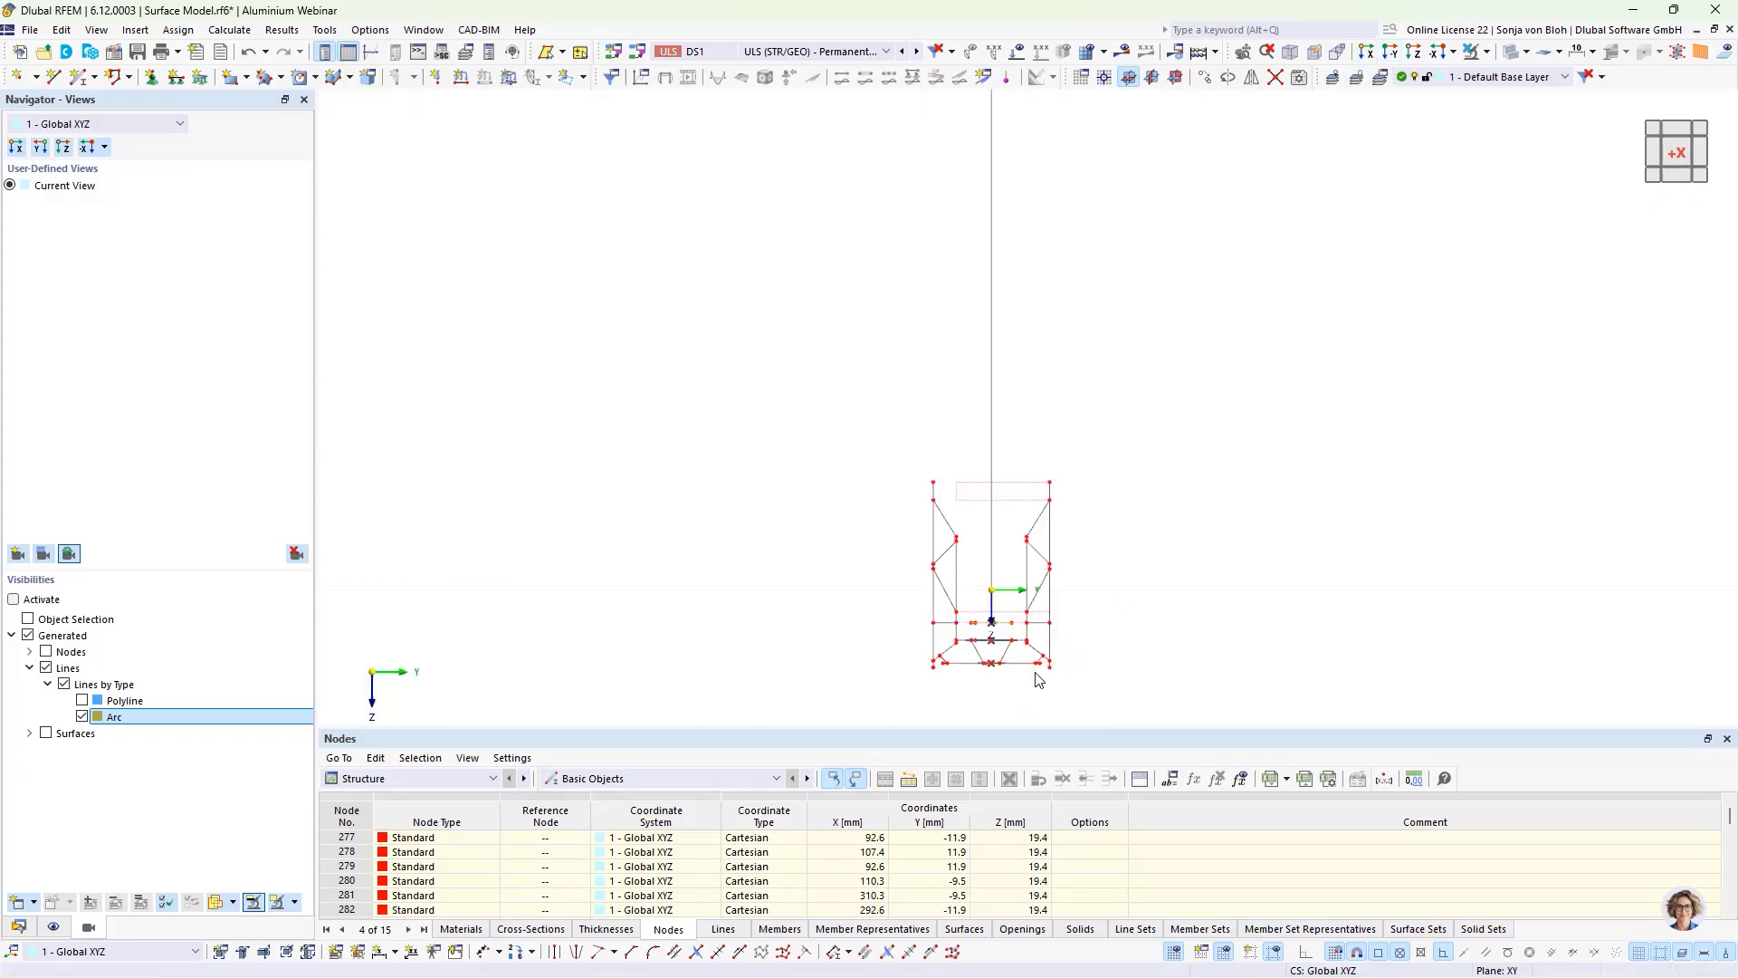
pyautogui.scroll(2, 1017, 524)
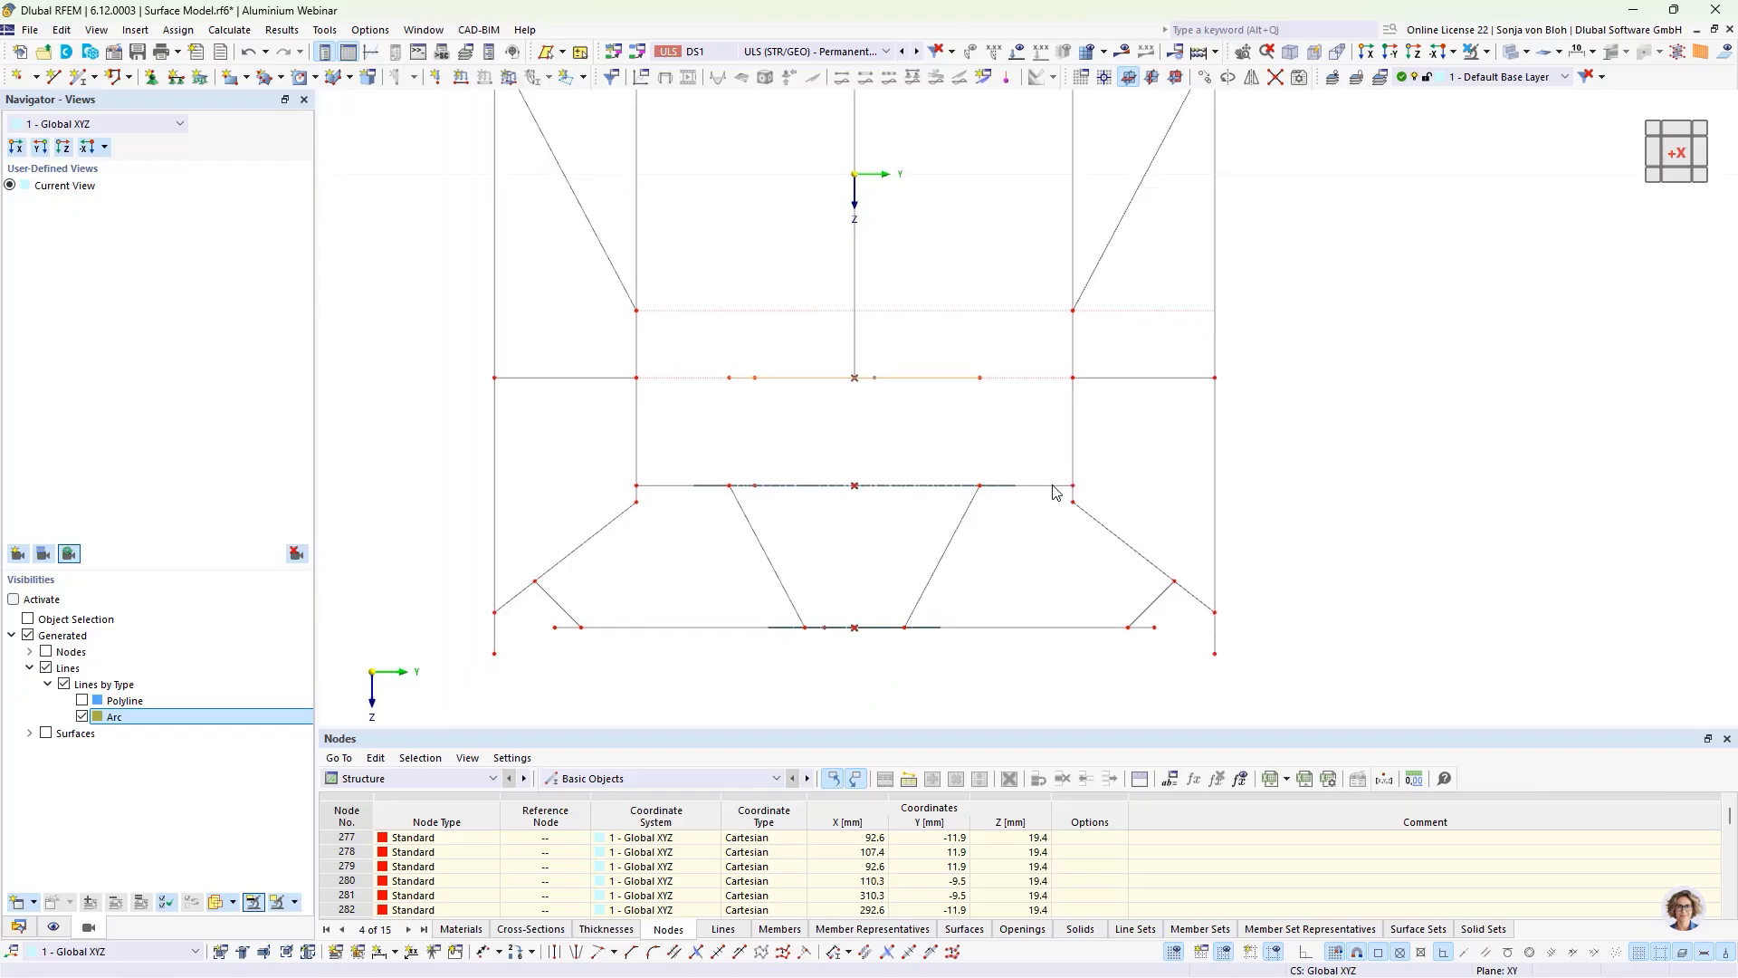
pyautogui.click(859, 435)
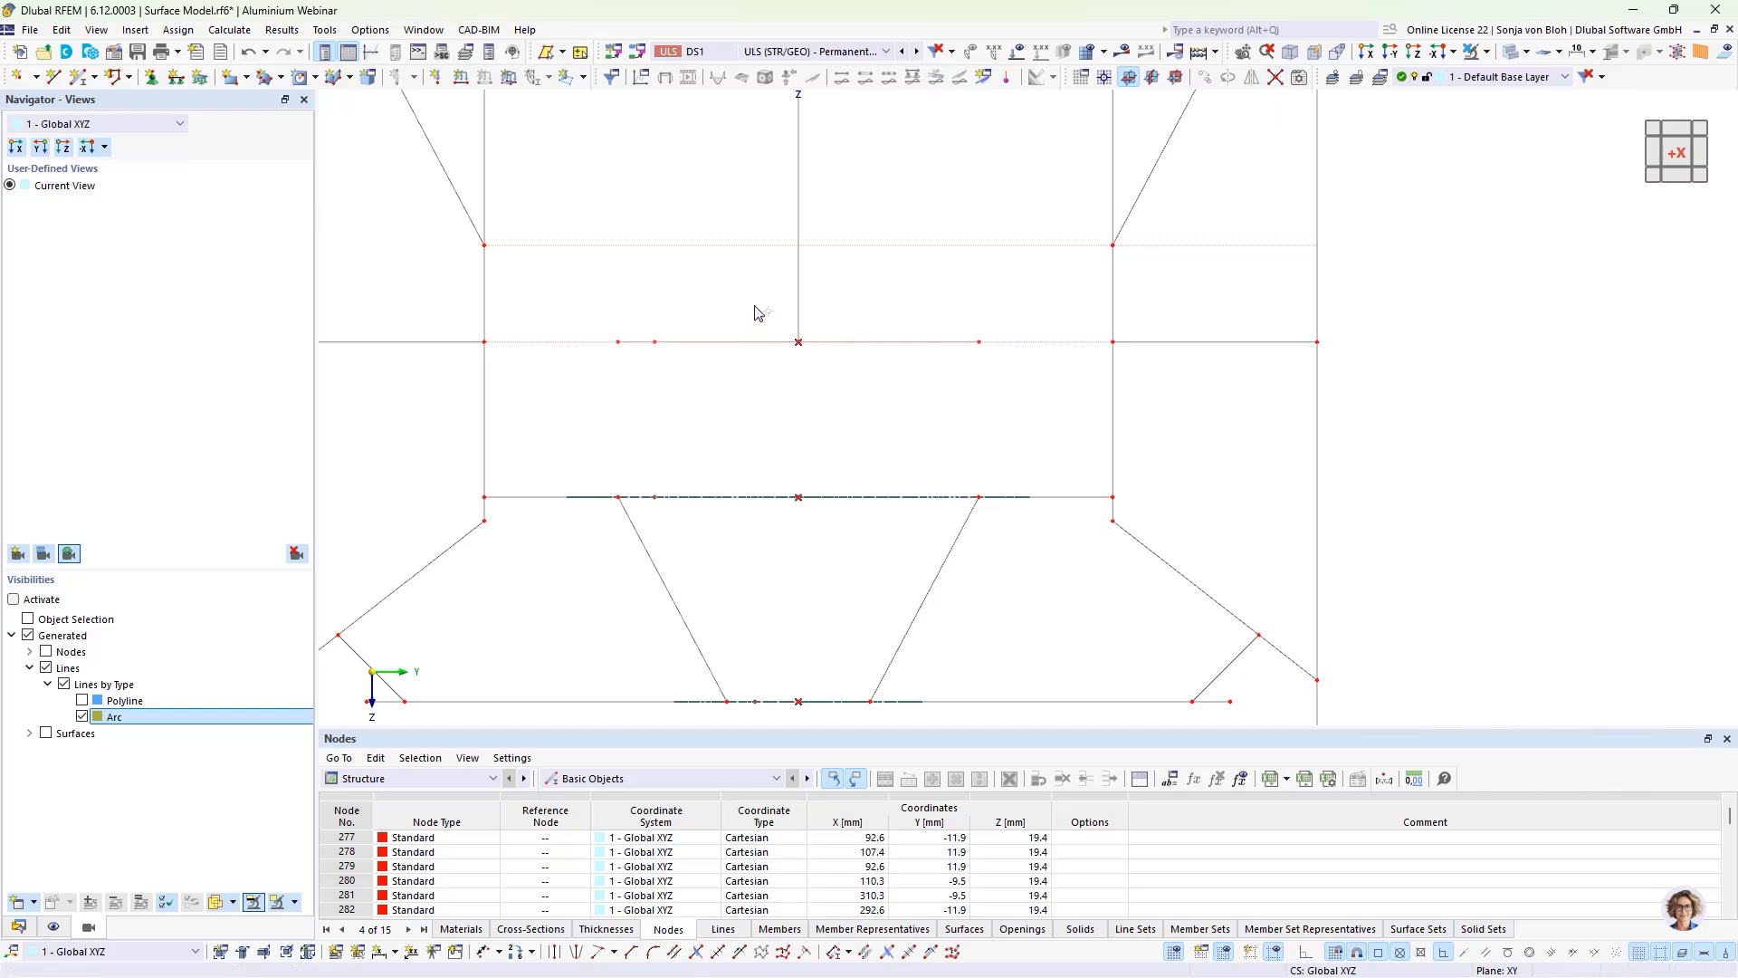
pyautogui.moveTo(754, 305); pyautogui.dragTo(850, 392)
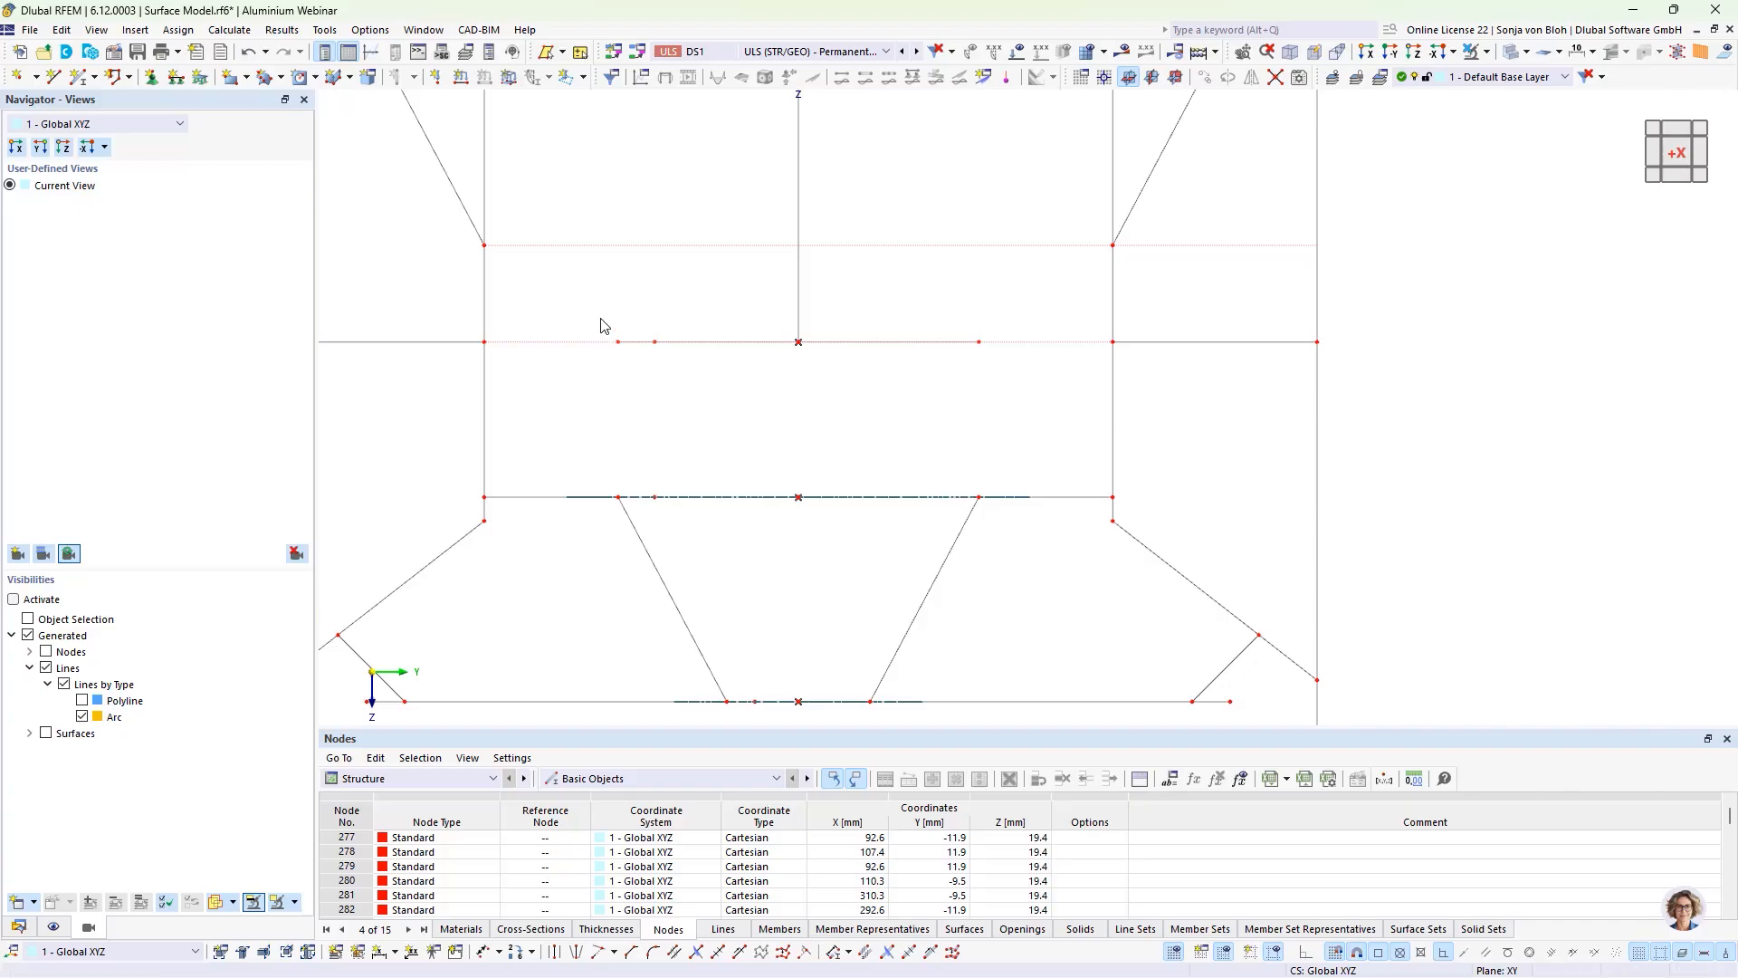
pyautogui.moveTo(600, 321); pyautogui.dragTo(709, 386)
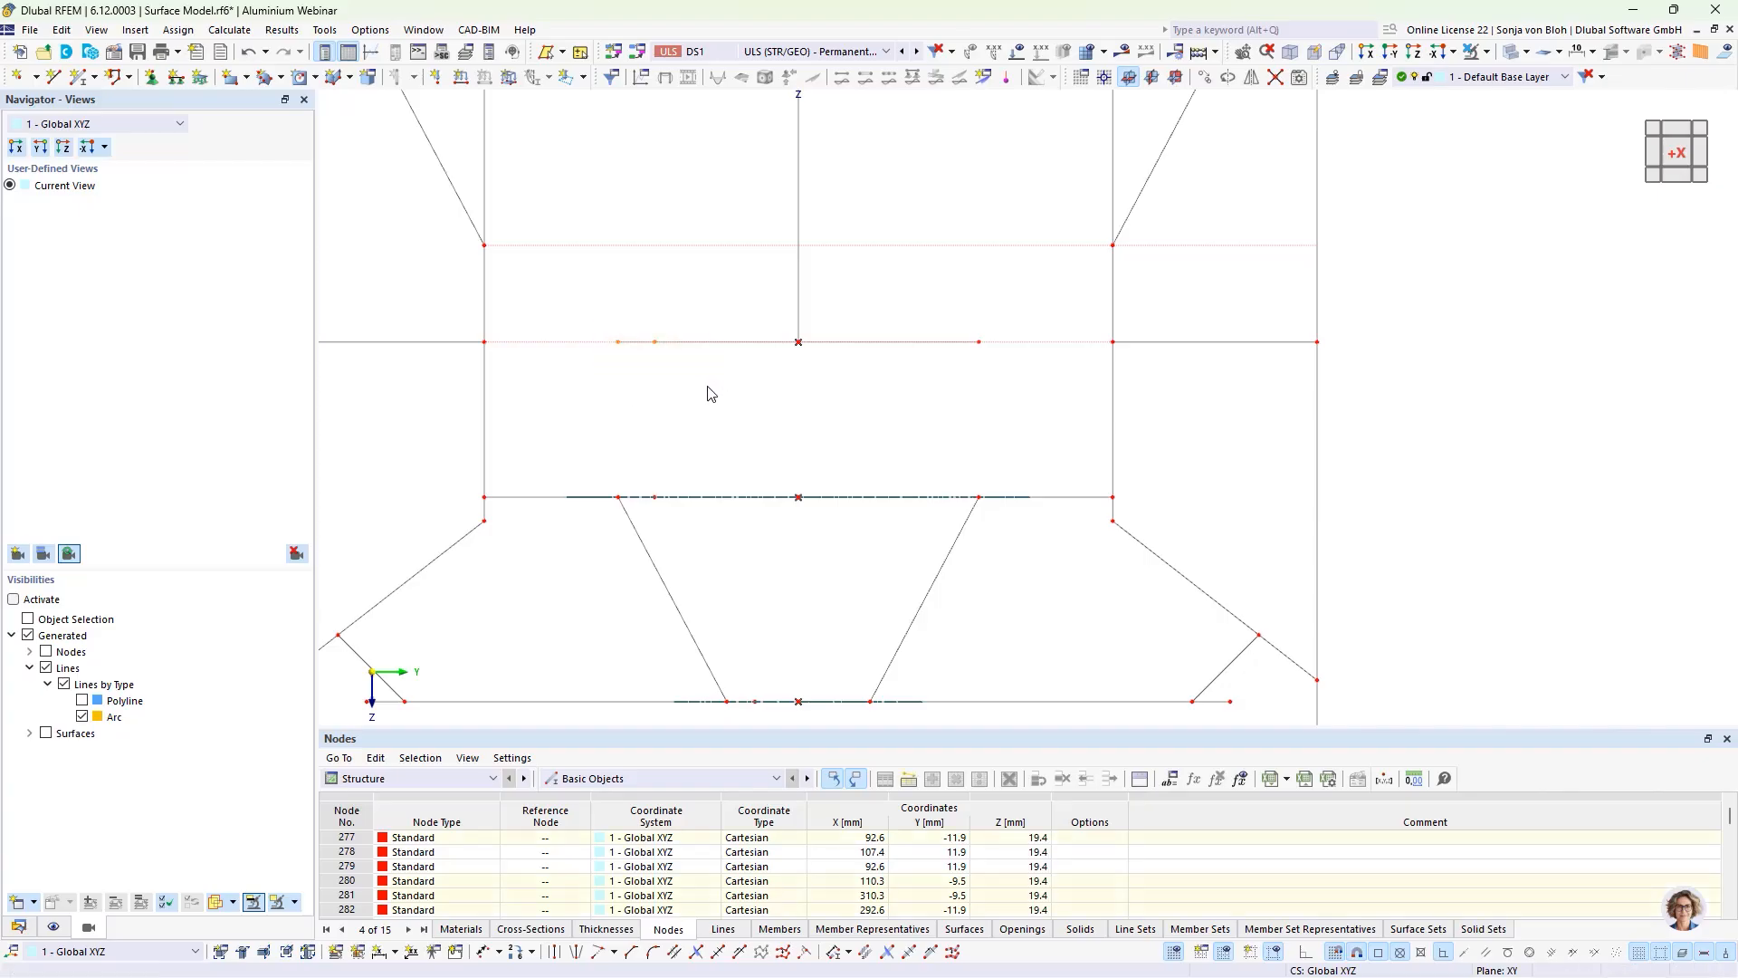
pyautogui.press('Delete')
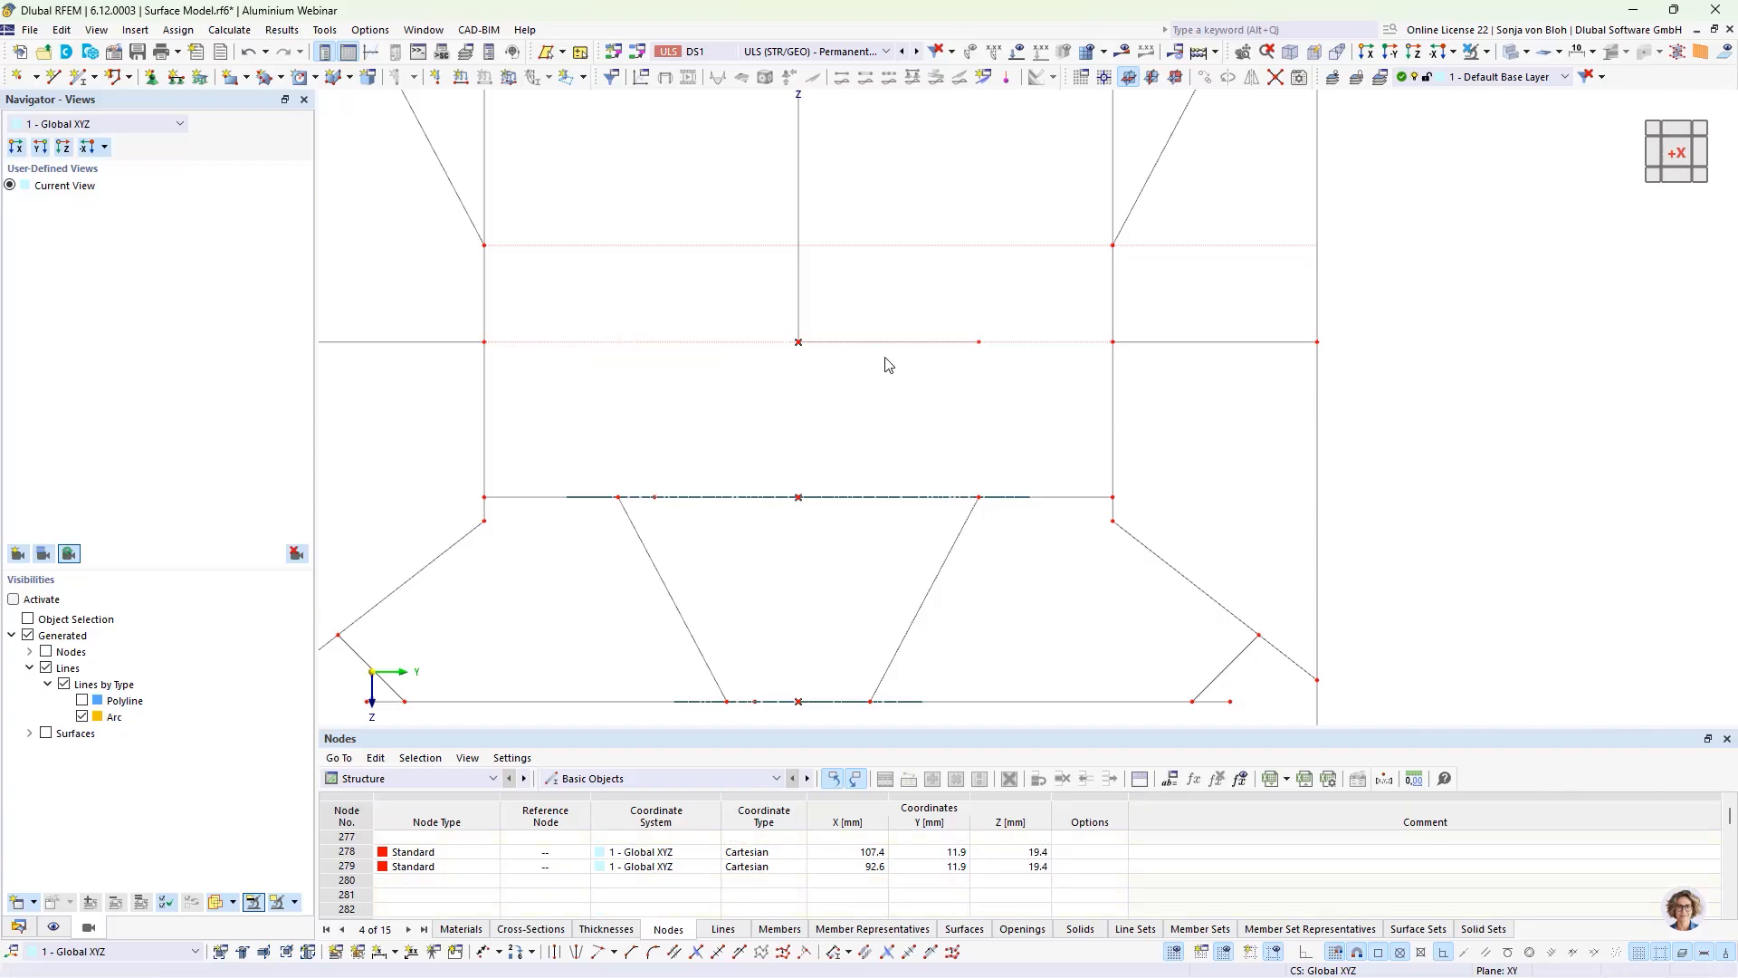
pyautogui.moveTo(948, 315); pyautogui.dragTo(1003, 373)
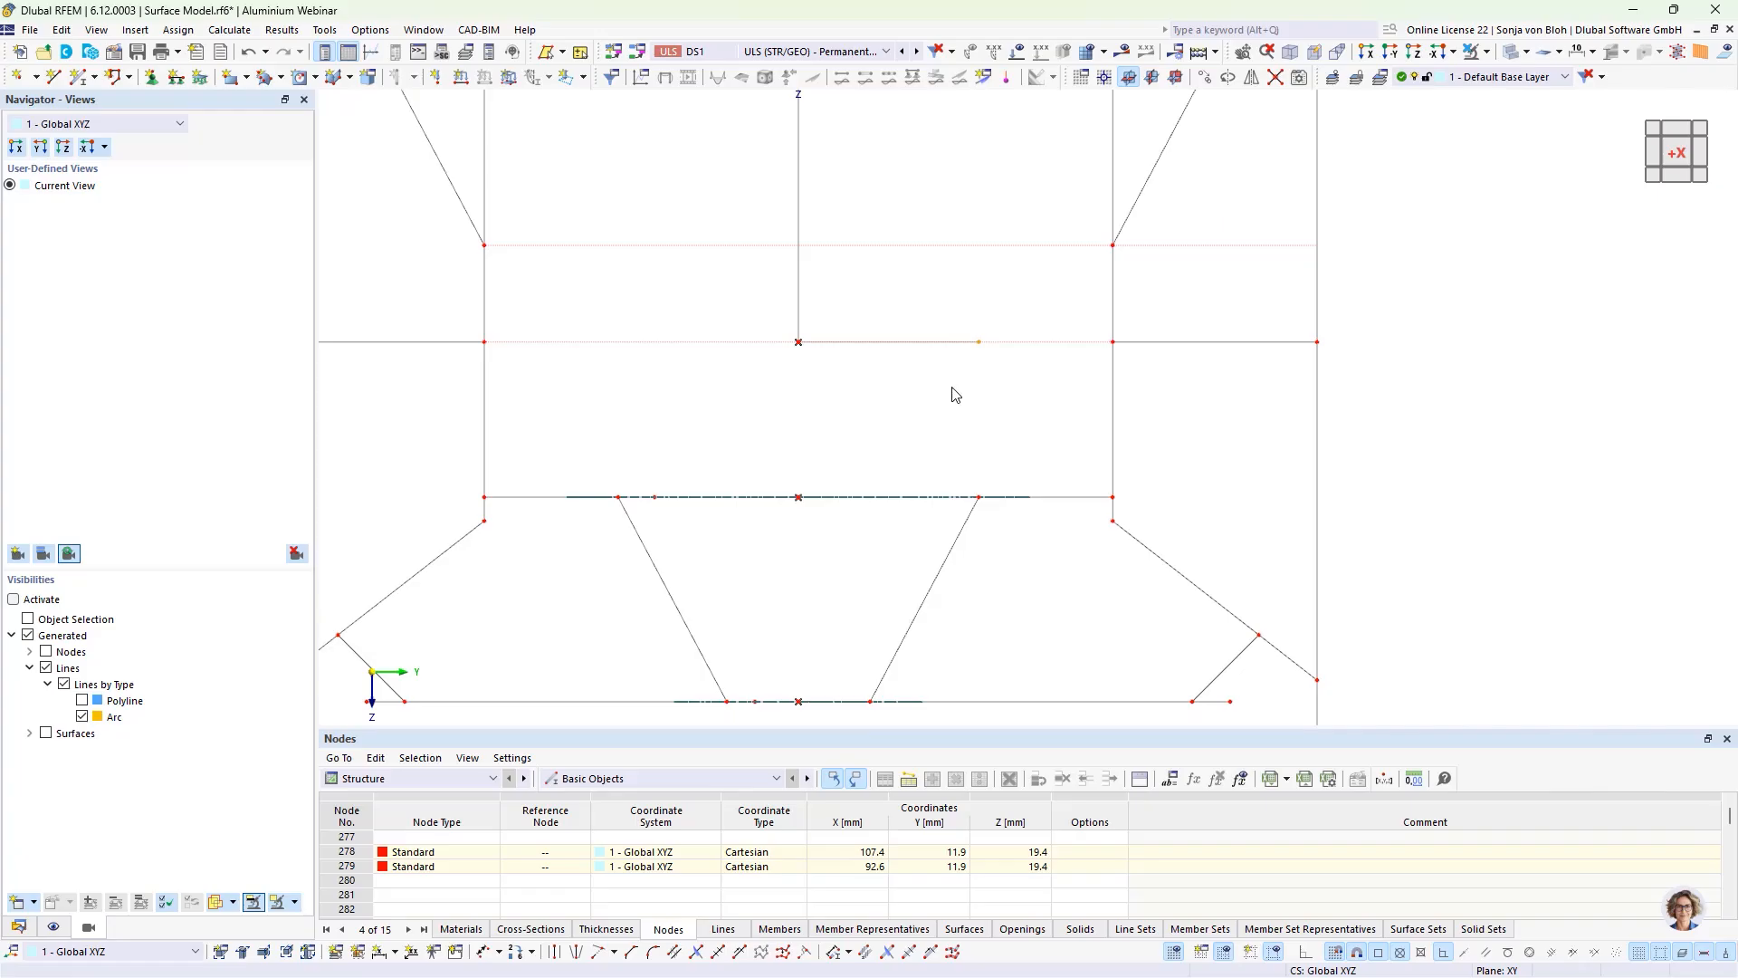
pyautogui.press('Delete')
pyautogui.scroll(-3, 940, 327)
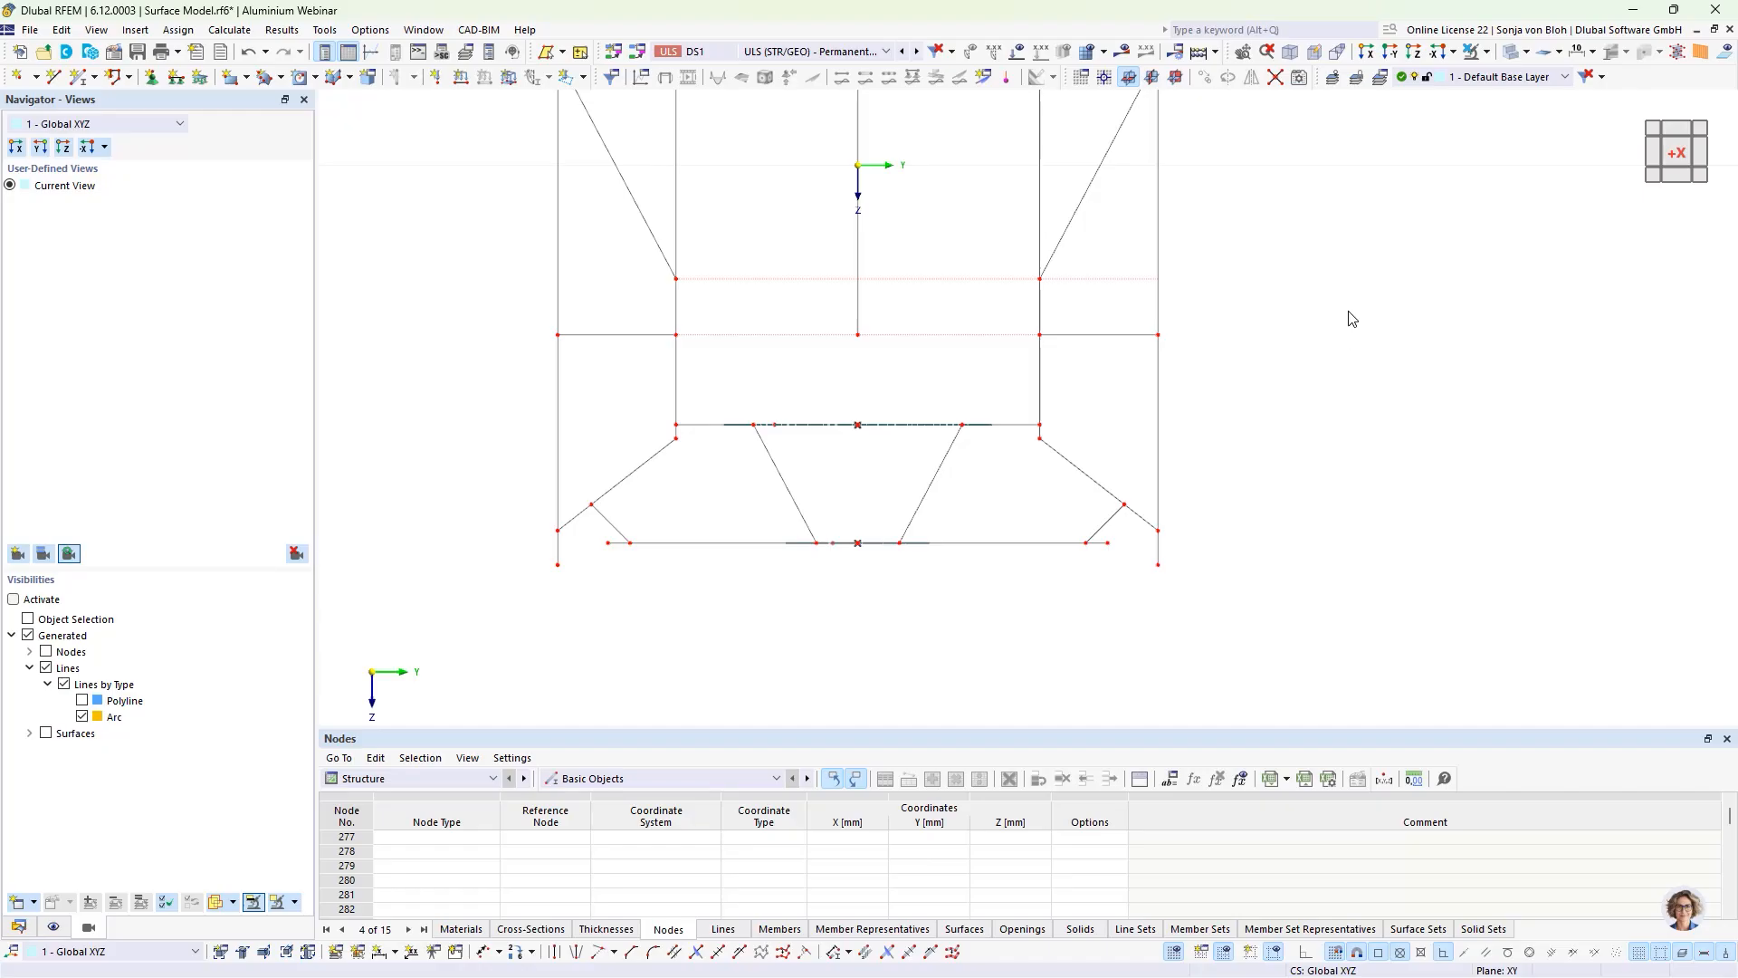
# Step: Isolate the glass pane's lower edge and the perforated upper floor plate with visibility by selected and related objects
pyautogui.click(1487, 54)
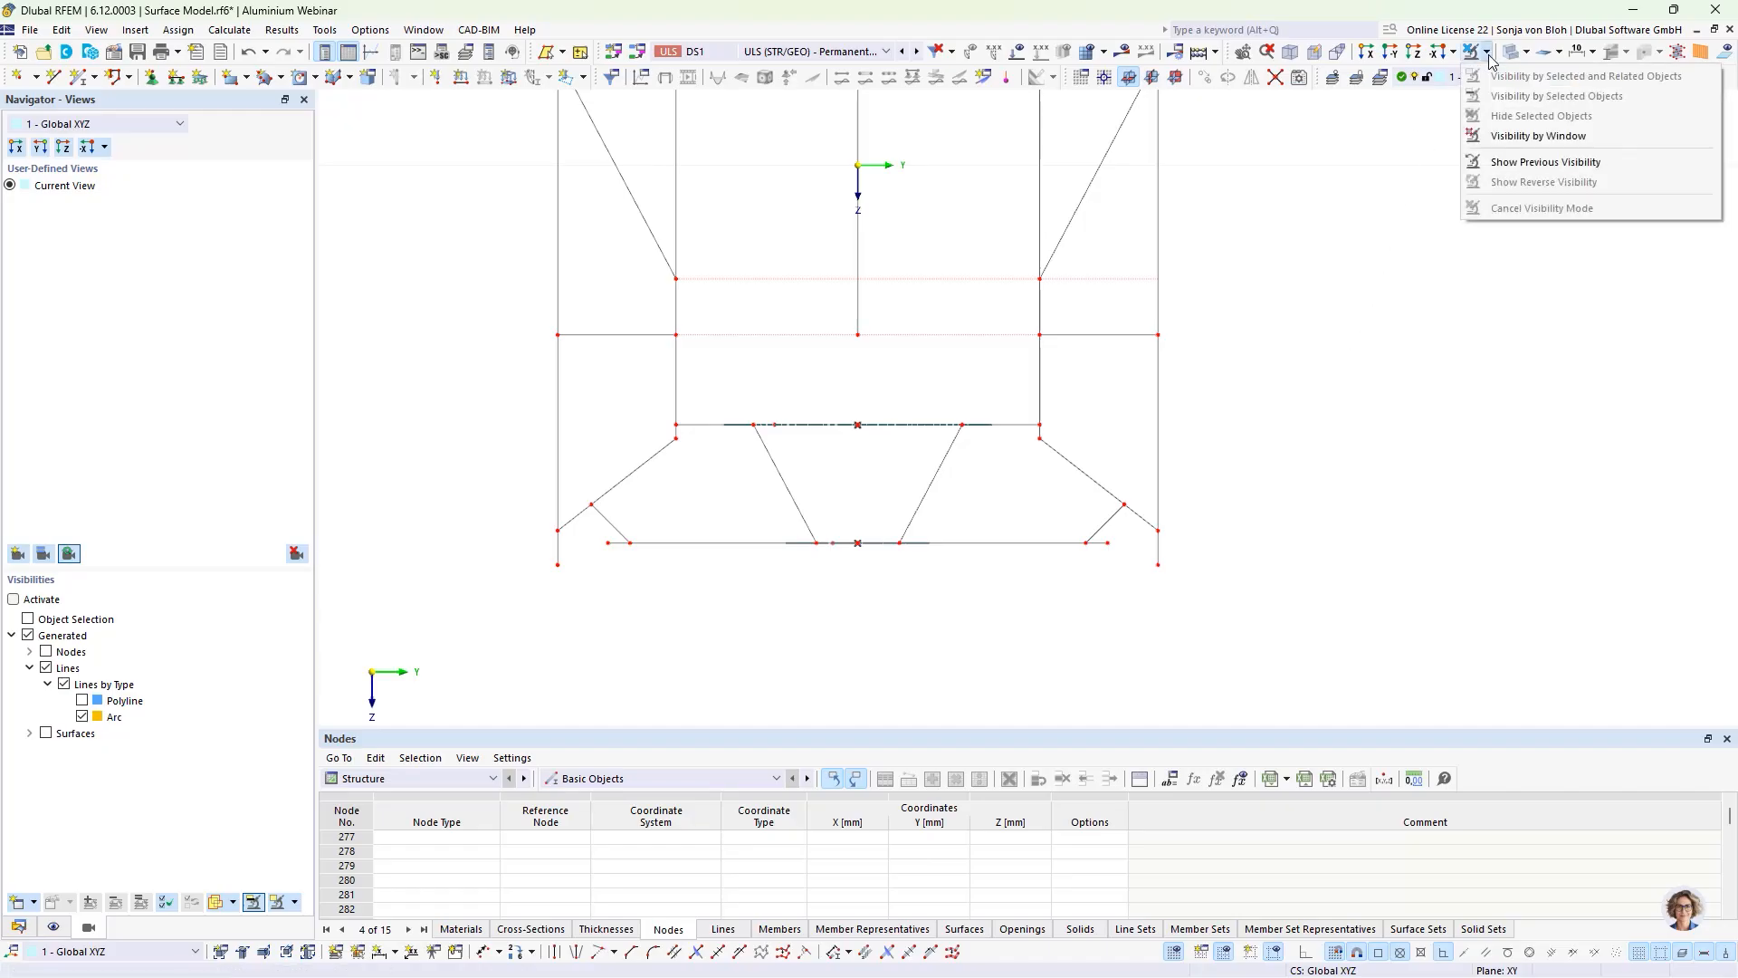
pyautogui.click(1538, 136)
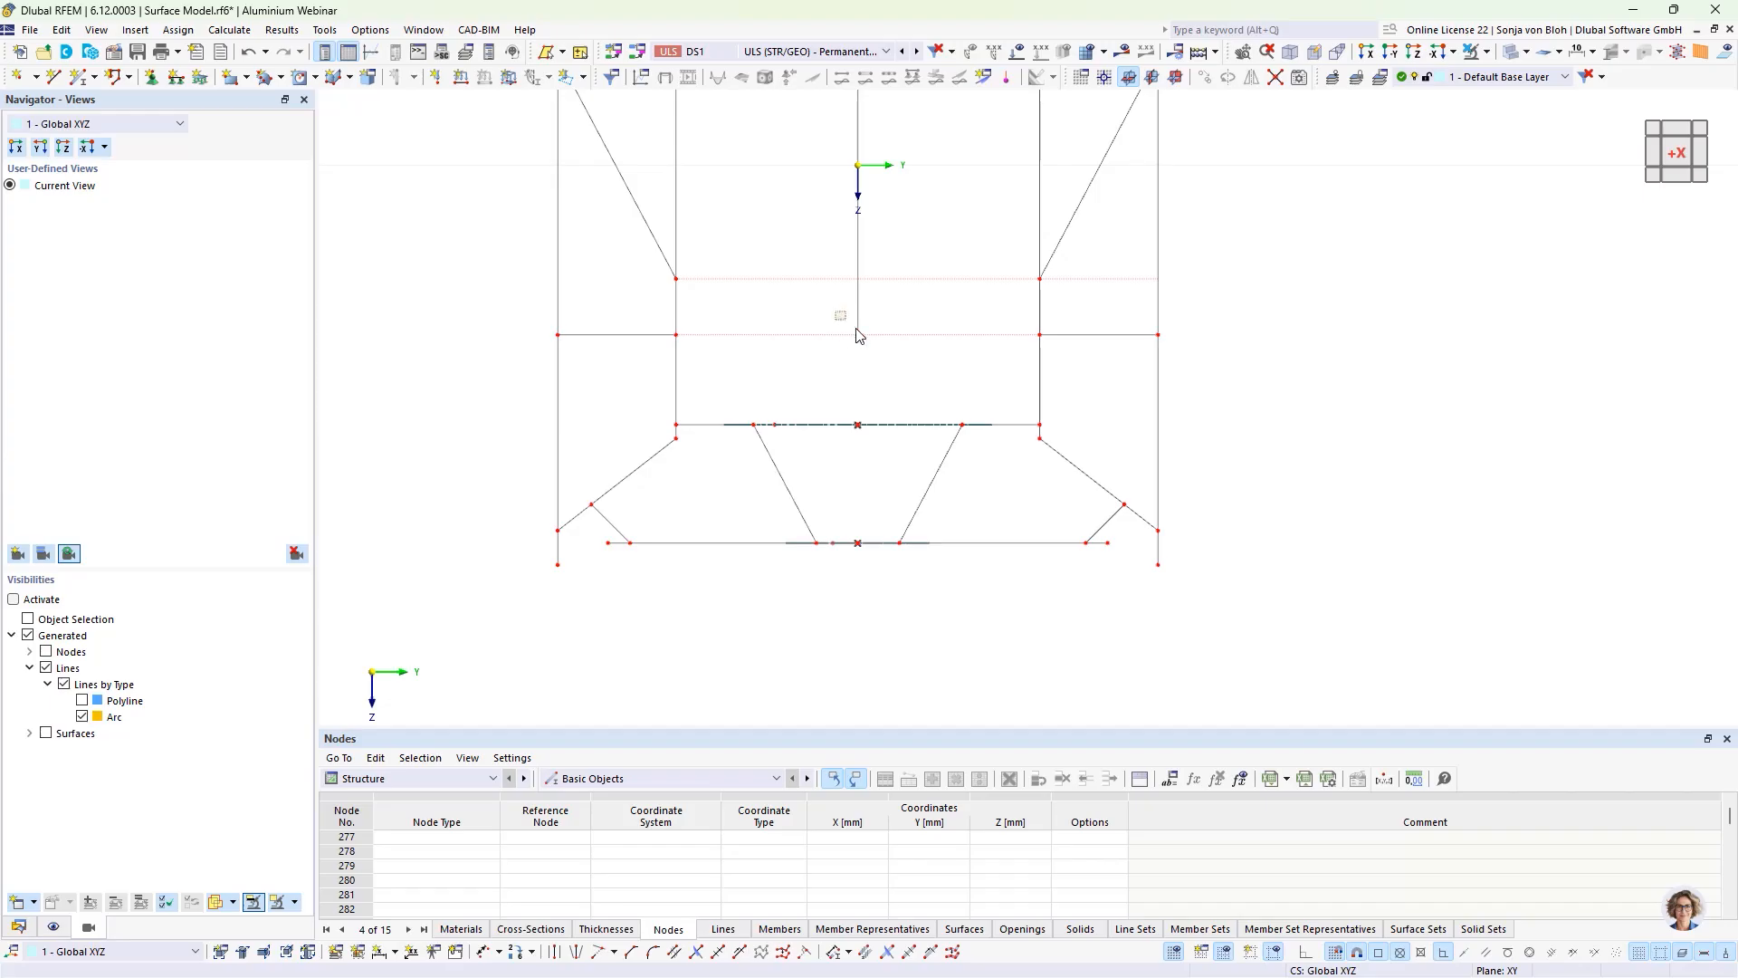
pyautogui.moveTo(836, 312); pyautogui.dragTo(888, 357)
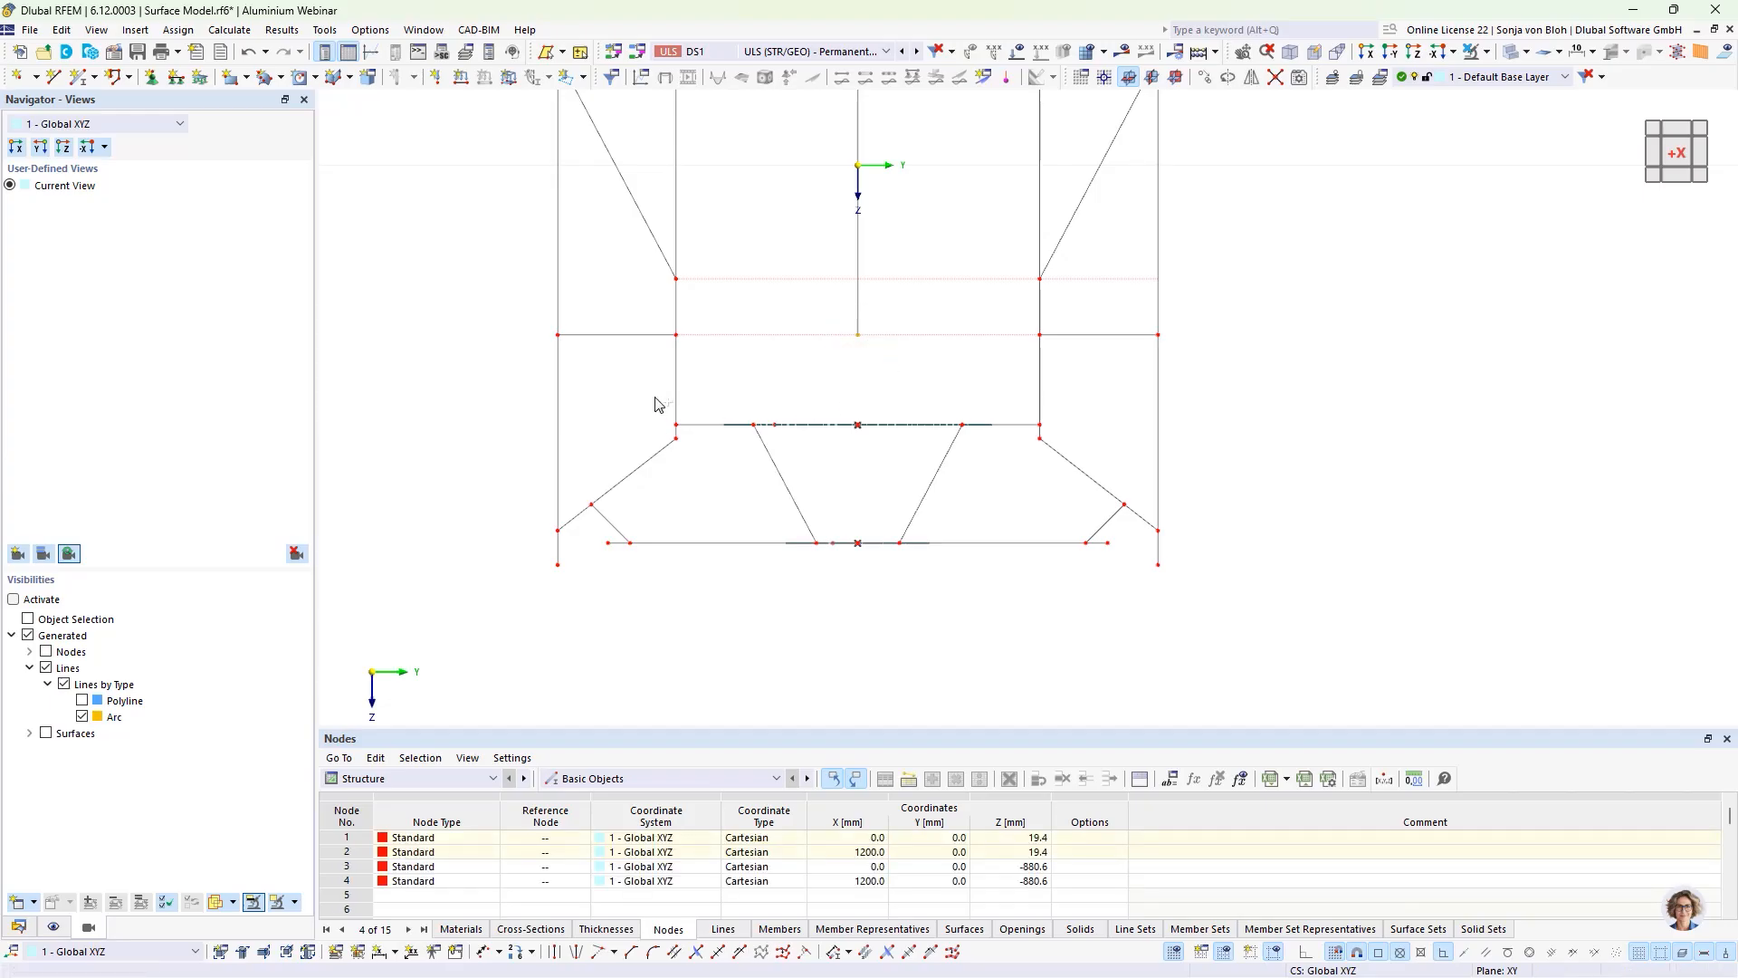
pyautogui.moveTo(649, 409); pyautogui.dragTo(1083, 443)
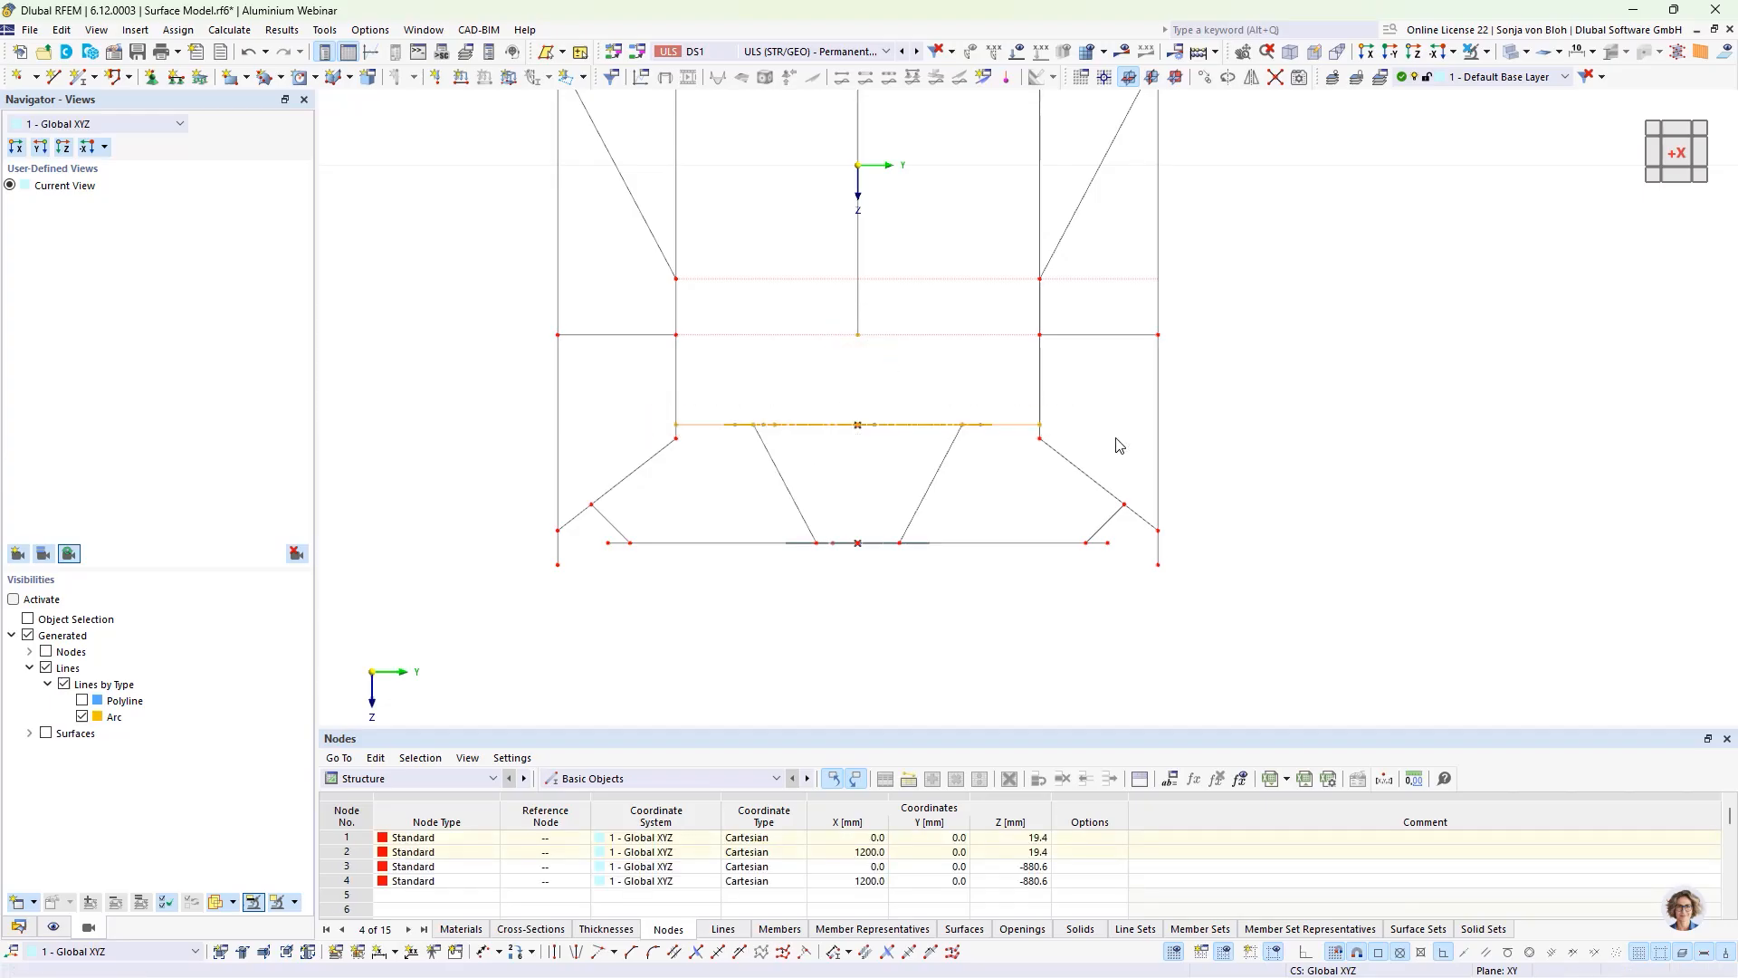
pyautogui.click(1485, 56)
pyautogui.click(1539, 72)
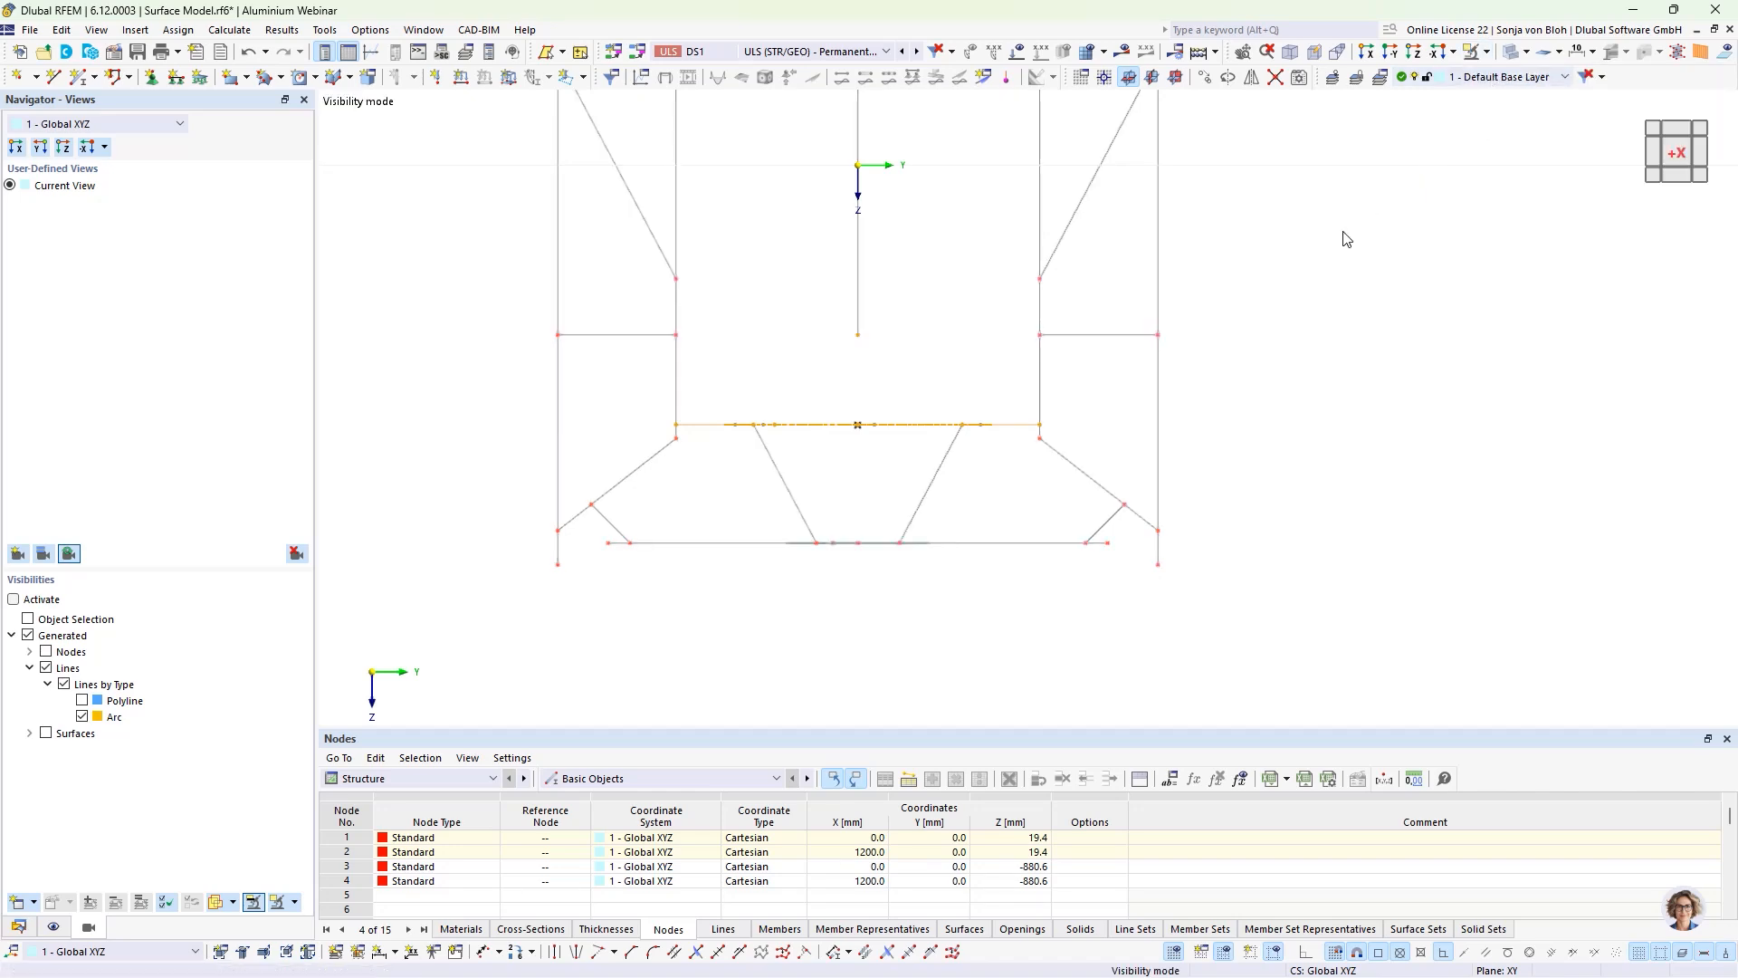
pyautogui.scroll(-4, 1278, 236)
pyautogui.keyDown('ctrl'); pyautogui.moveTo(1376, 427); pyautogui.dragTo(698, 505, button='middle'); pyautogui.keyUp('ctrl')
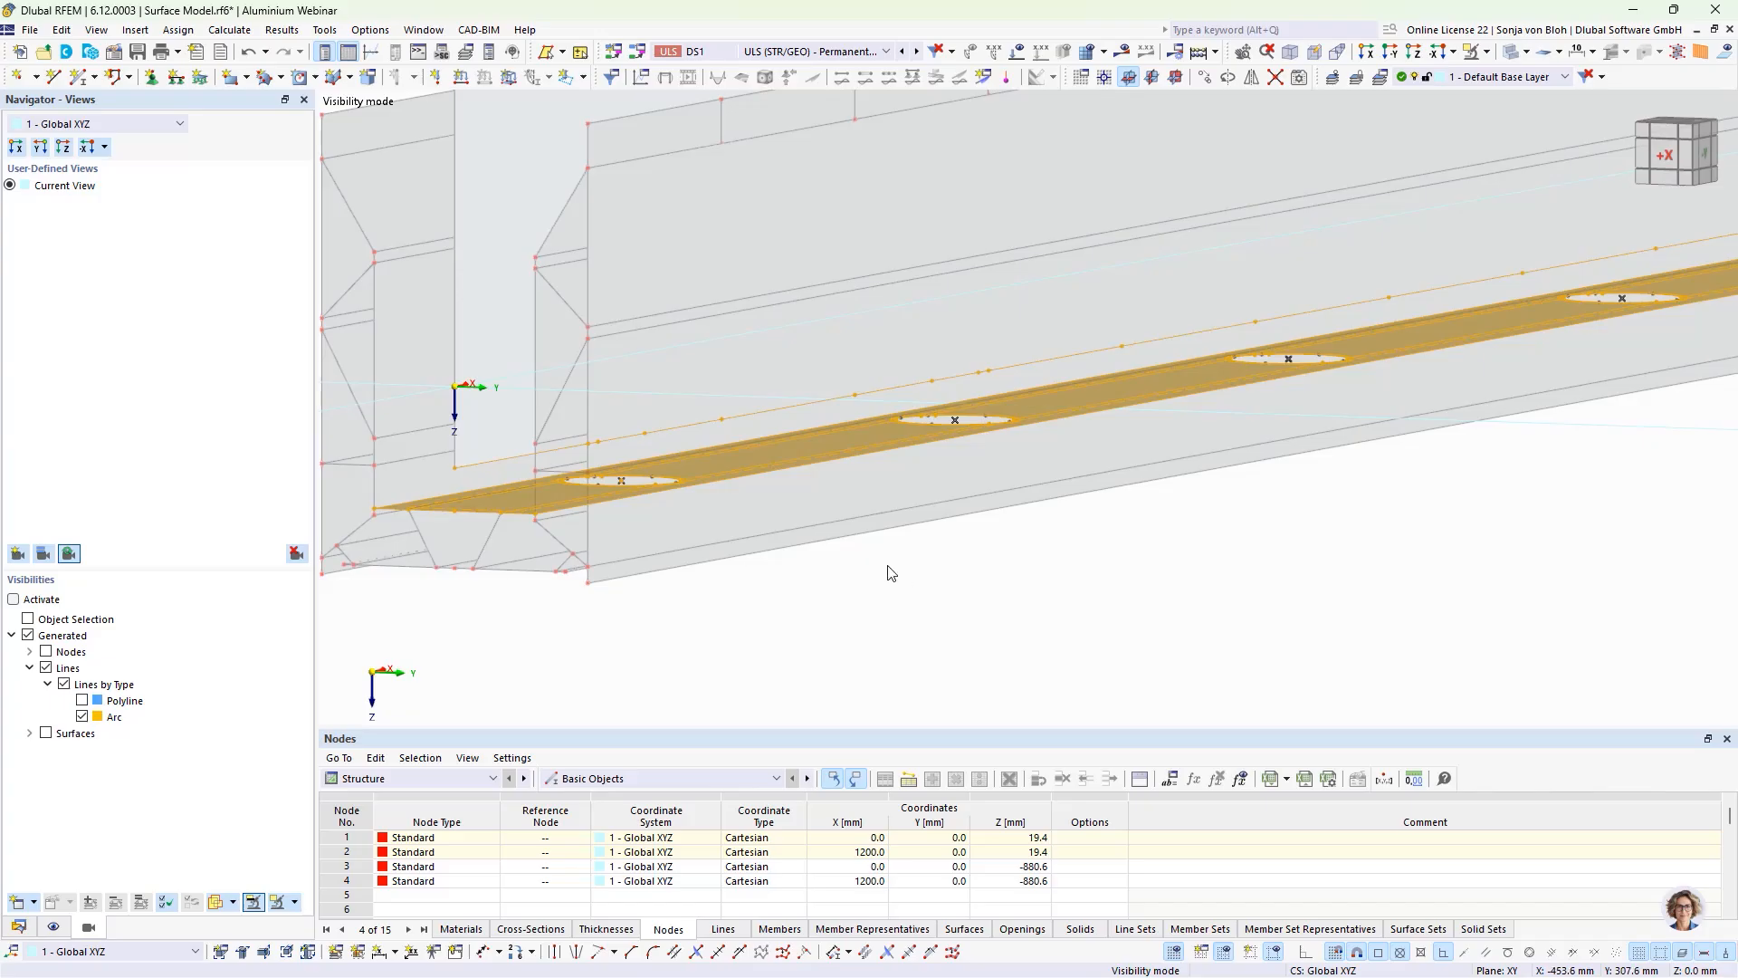
pyautogui.keyDown('ctrl'); pyautogui.moveTo(909, 576); pyautogui.dragTo(1245, 559, button='middle'); pyautogui.keyUp('ctrl')
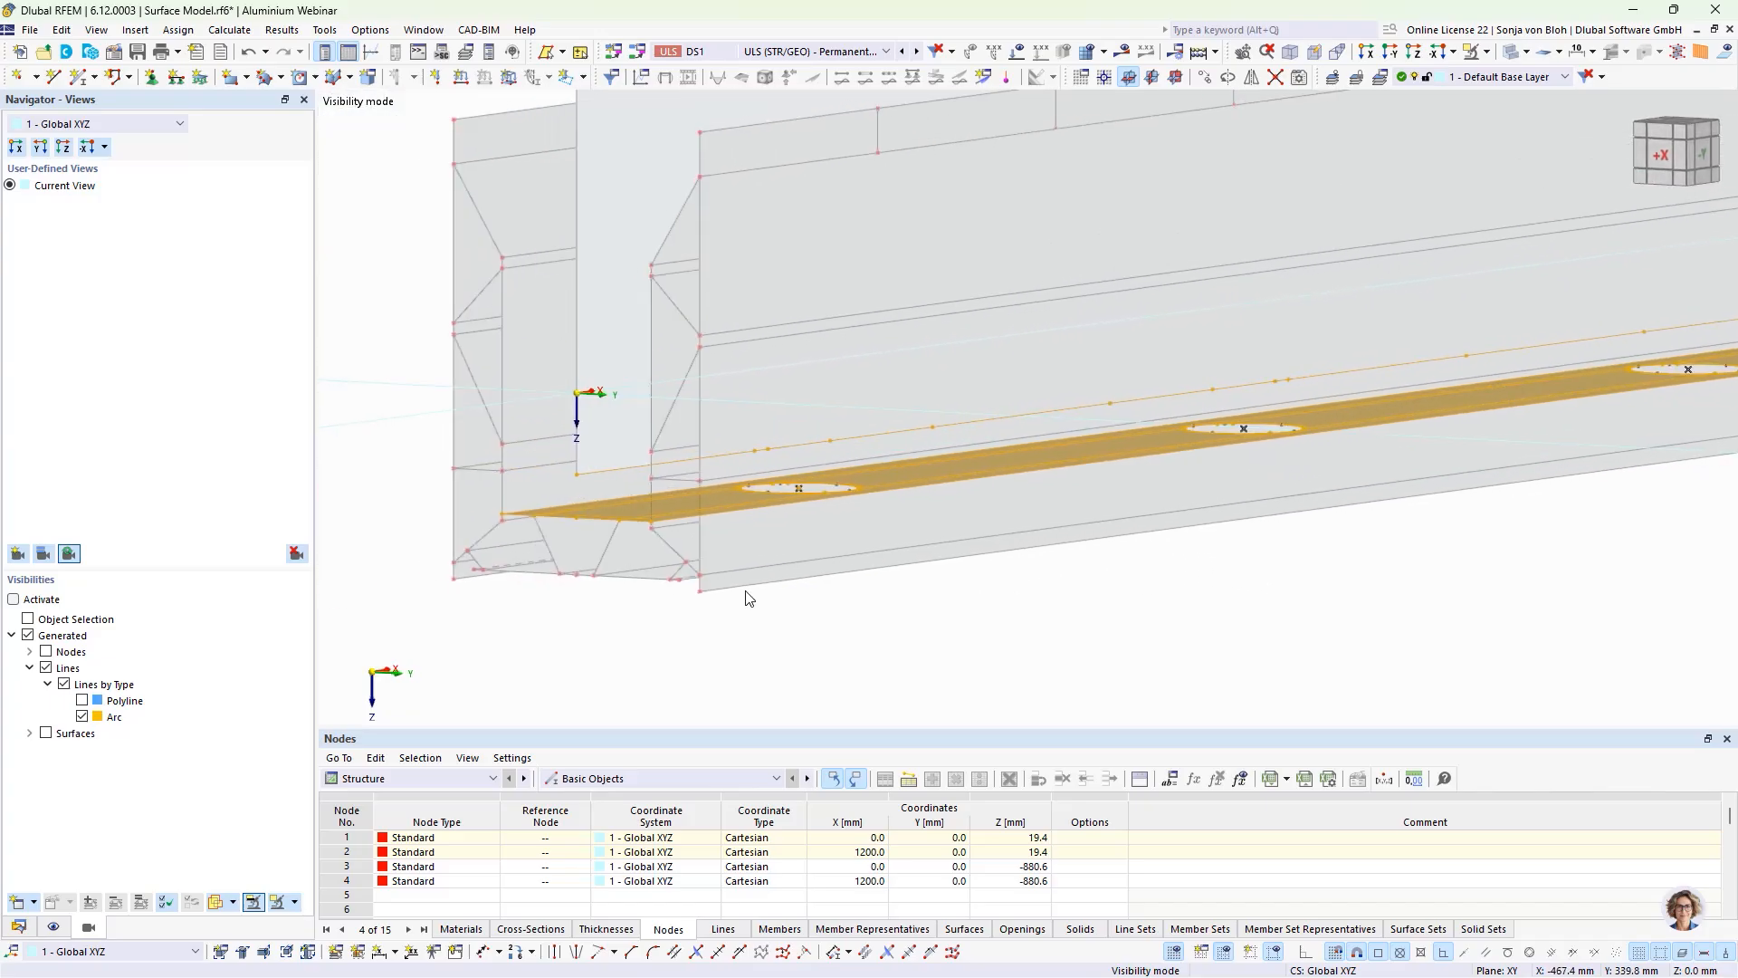
pyautogui.scroll(2, 777, 585)
pyautogui.keyDown('ctrl'); pyautogui.moveTo(879, 634); pyautogui.dragTo(1233, 609, button='middle'); pyautogui.keyUp('ctrl')
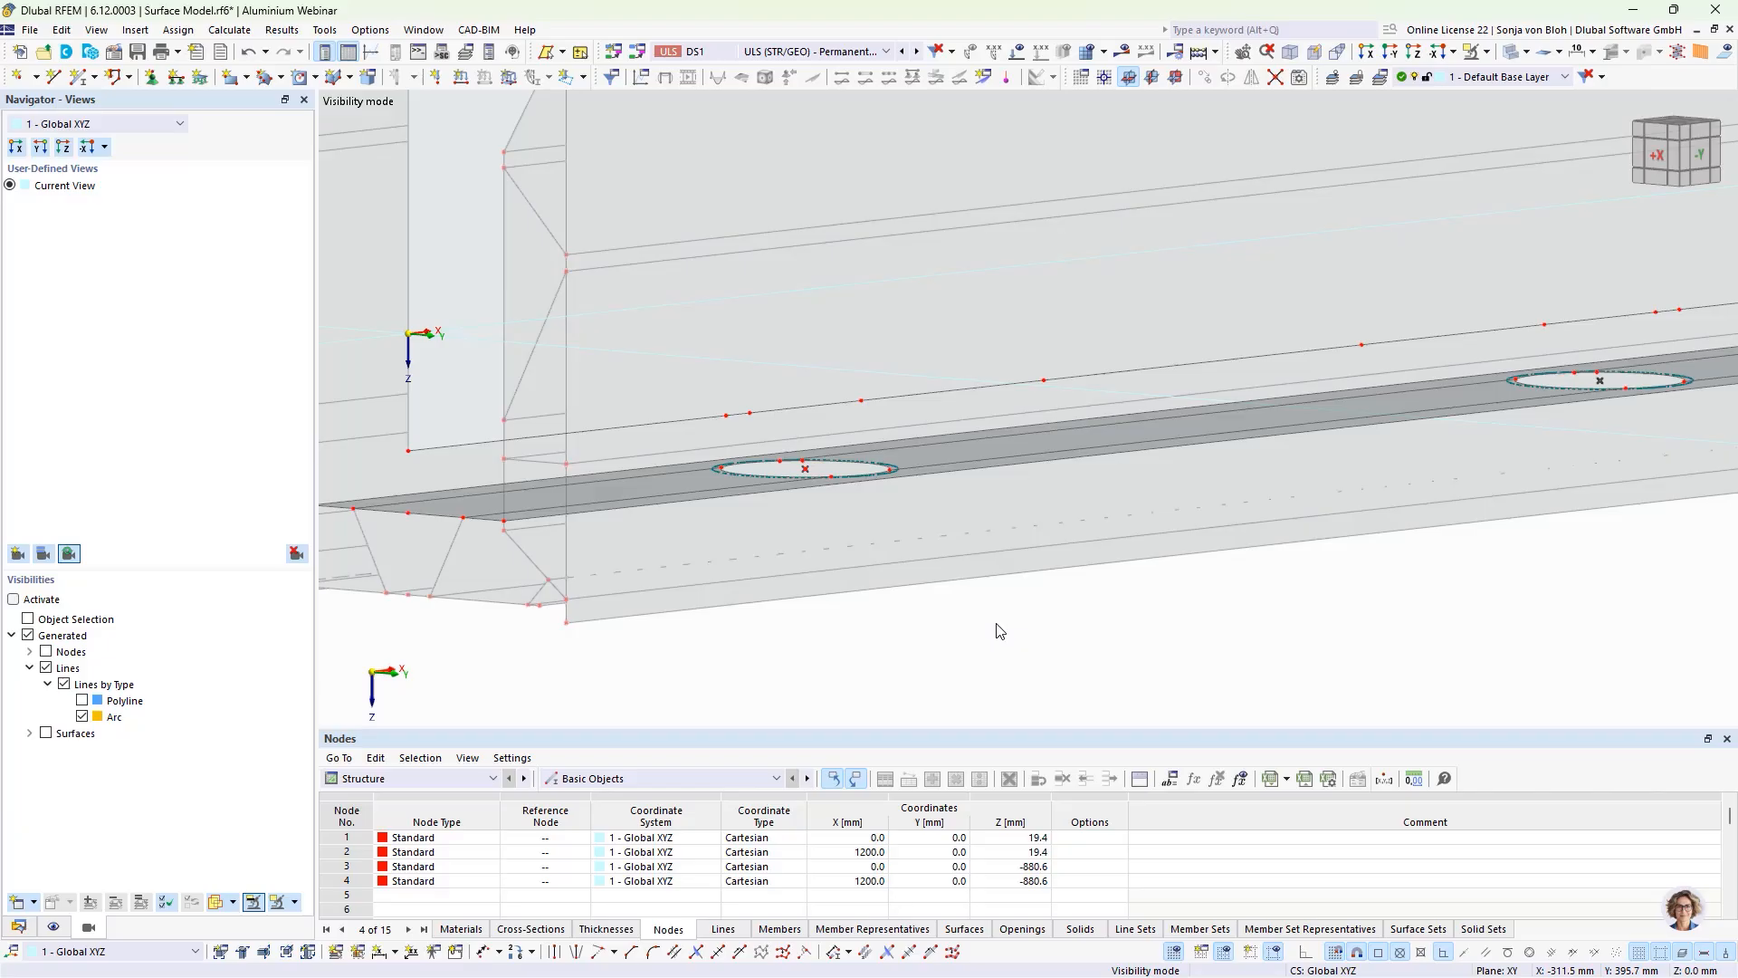
# Step: Create a new rigid link and set its type to Line to surface
pyautogui.click(18, 926)
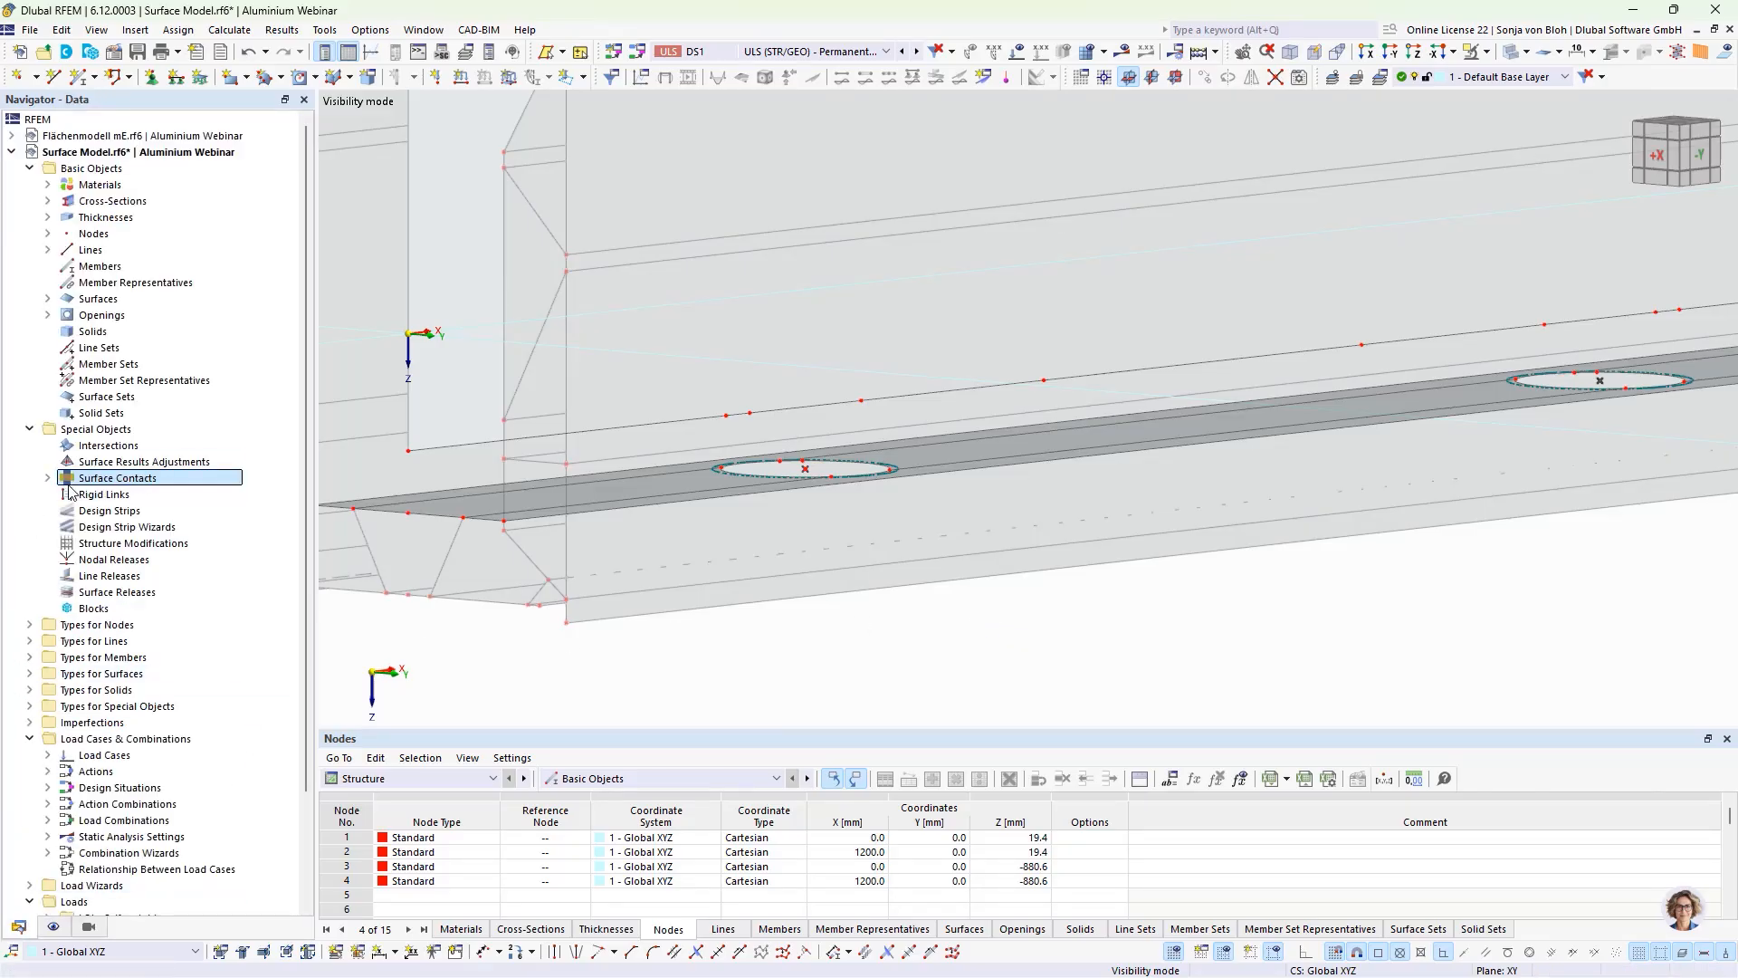
pyautogui.rightClick(127, 501)
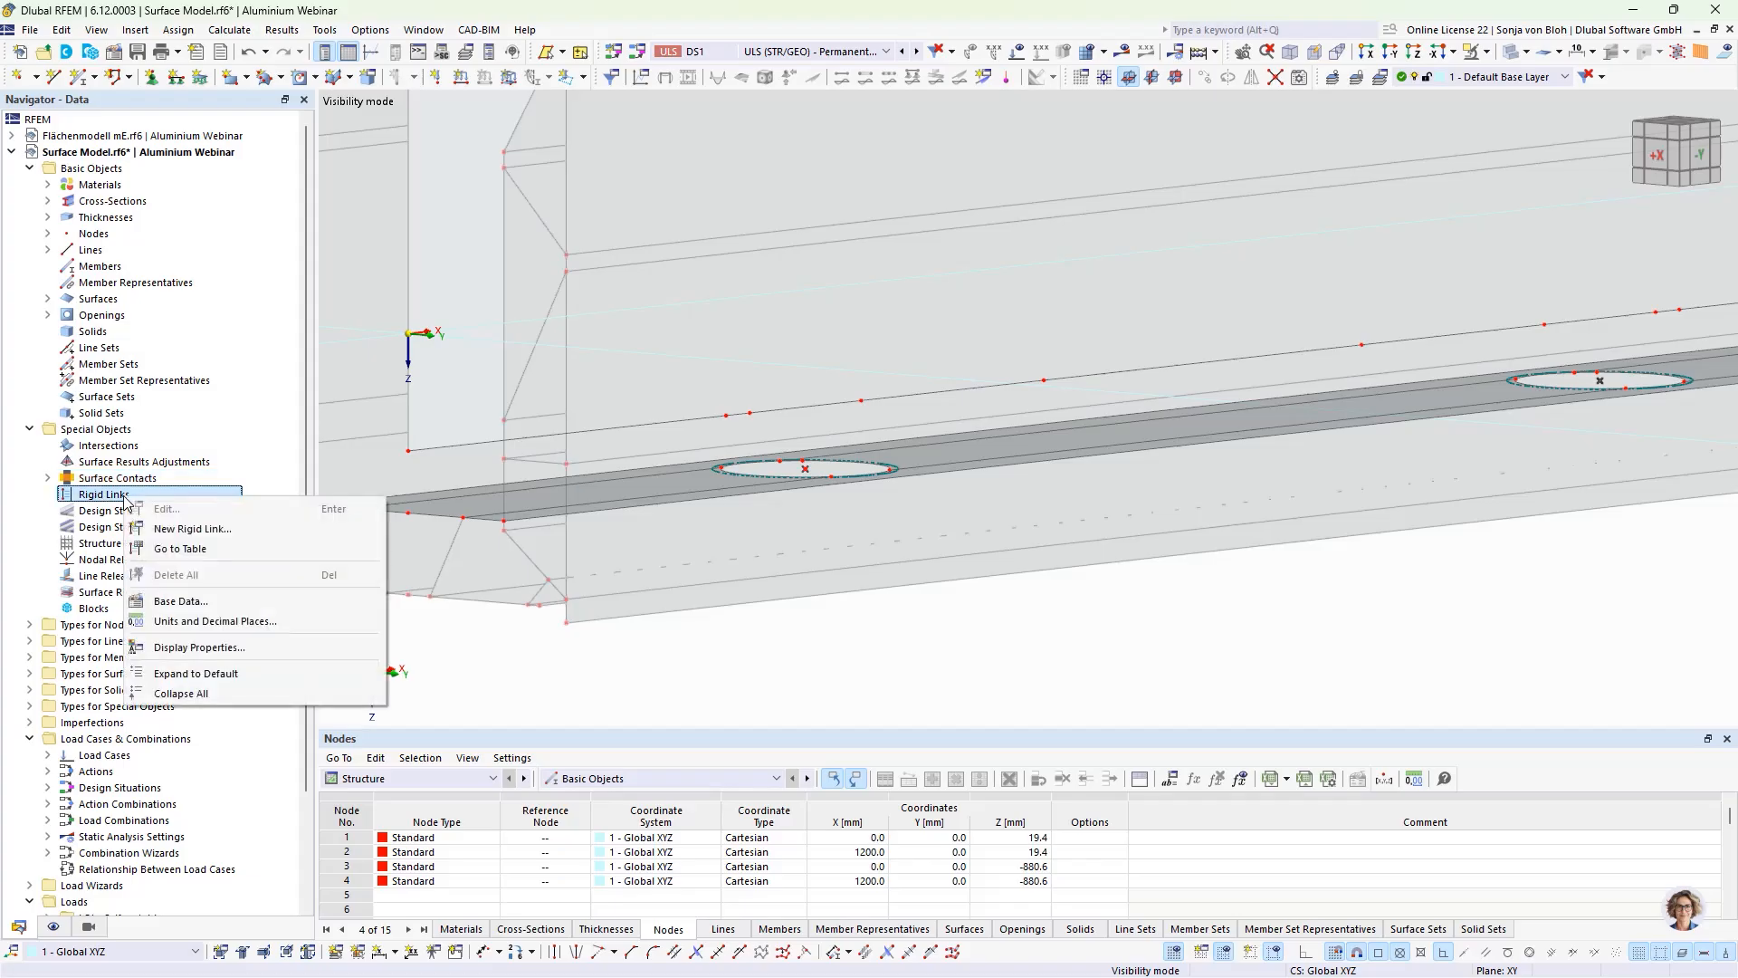
pyautogui.click(201, 530)
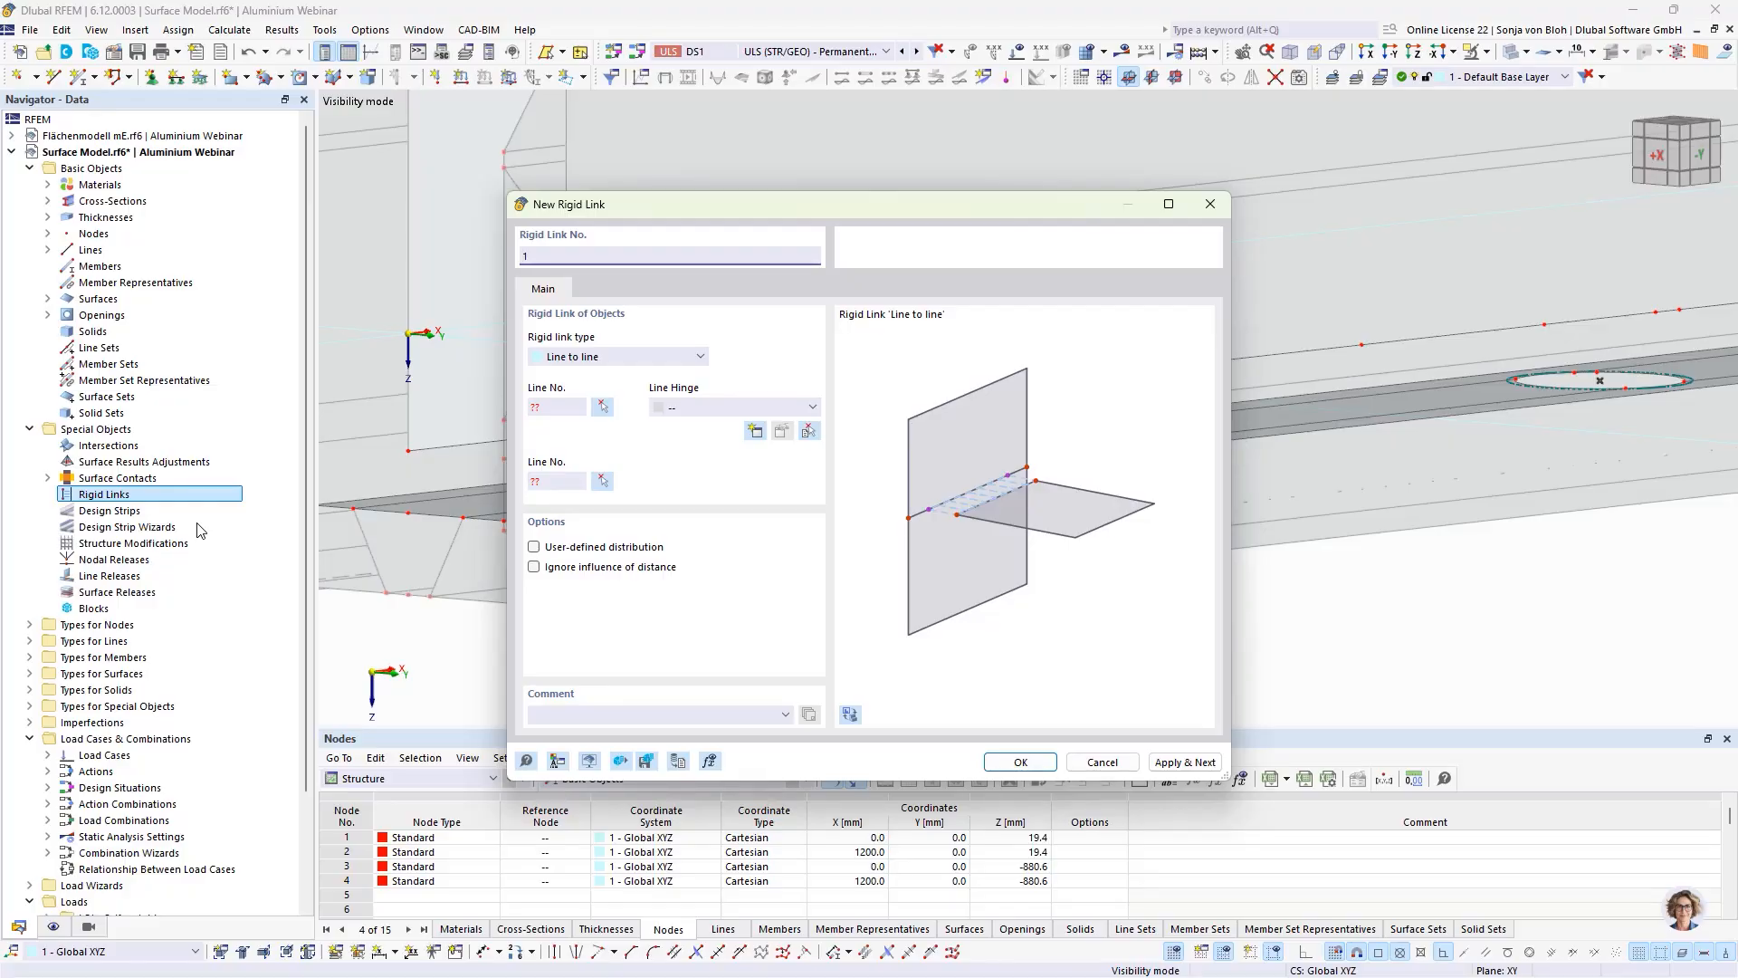
pyautogui.click(597, 357)
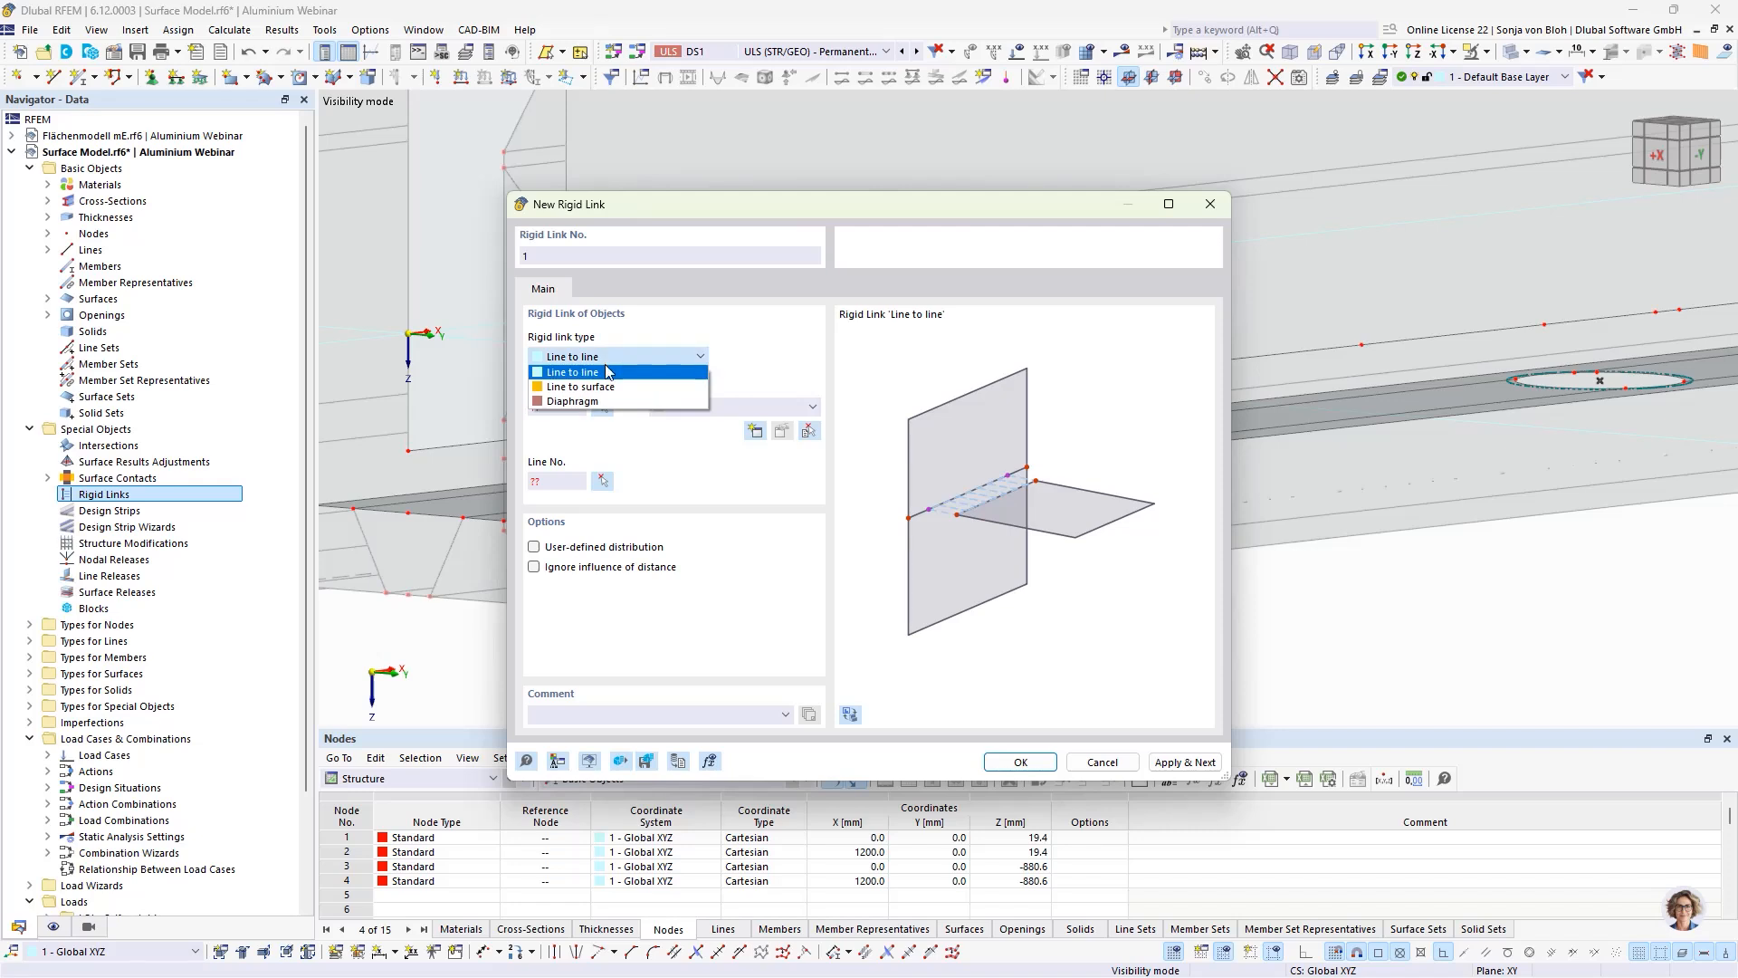
pyautogui.click(602, 387)
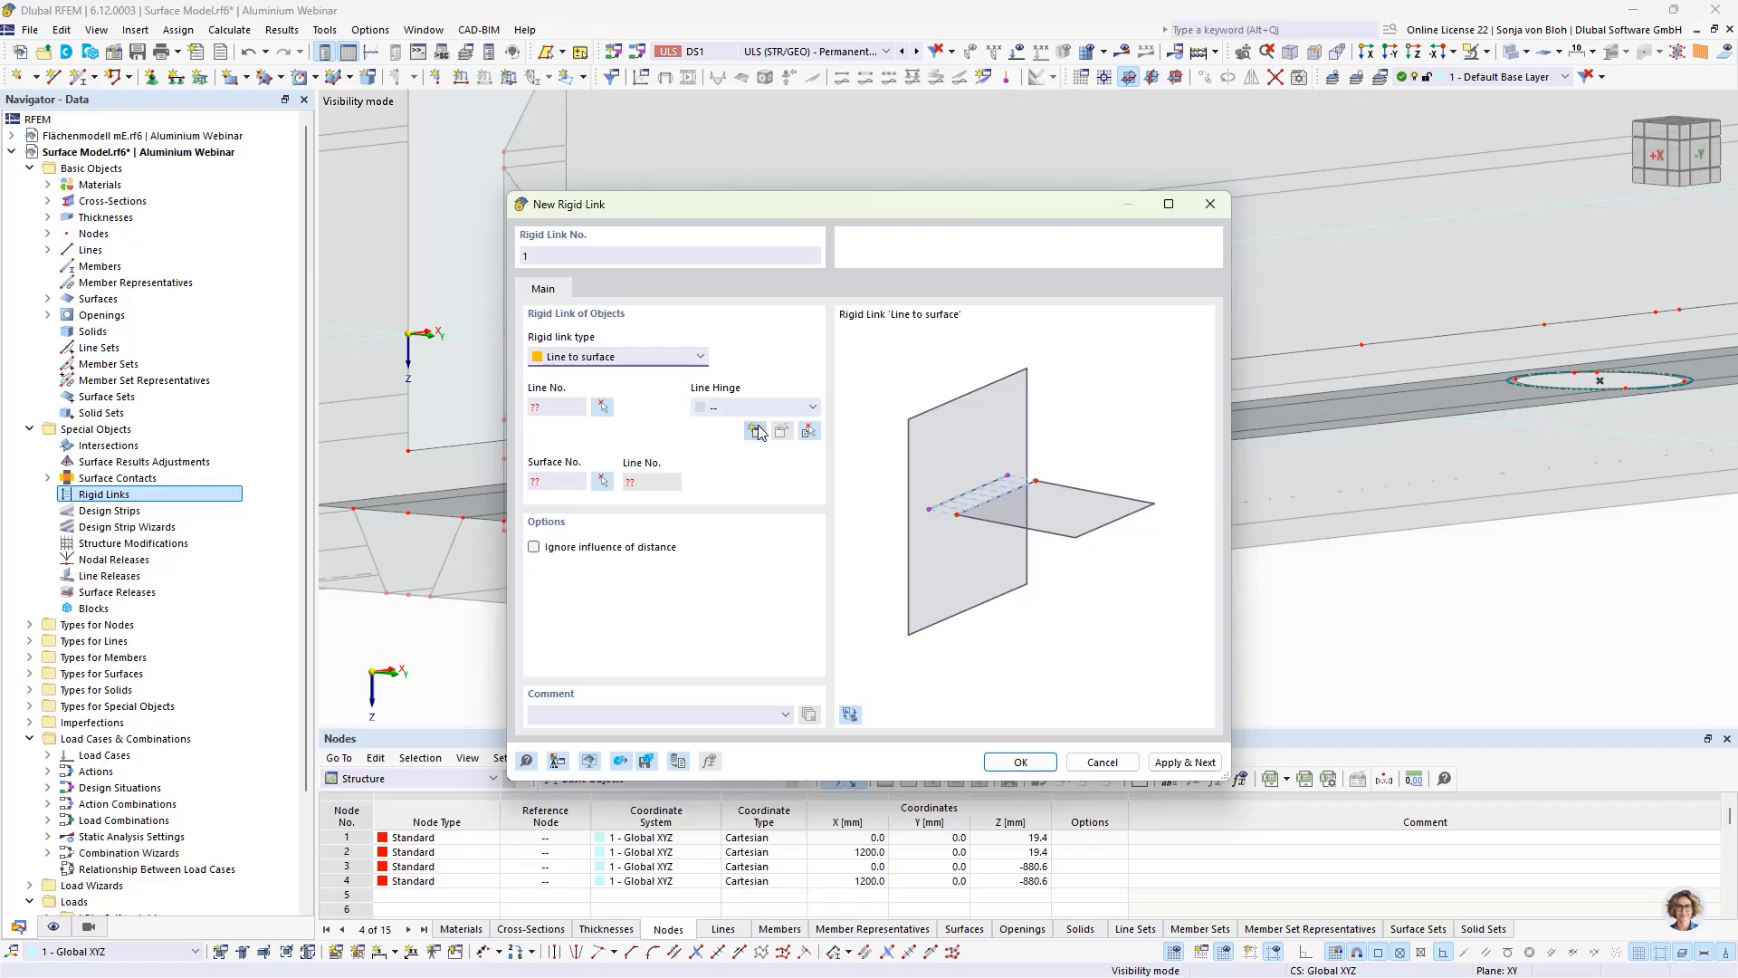
# Step: Create a line hinge for the rigid link with φx and uy released, setting the uy nonlinearity to Fixed if negative vy
pyautogui.click(756, 432)
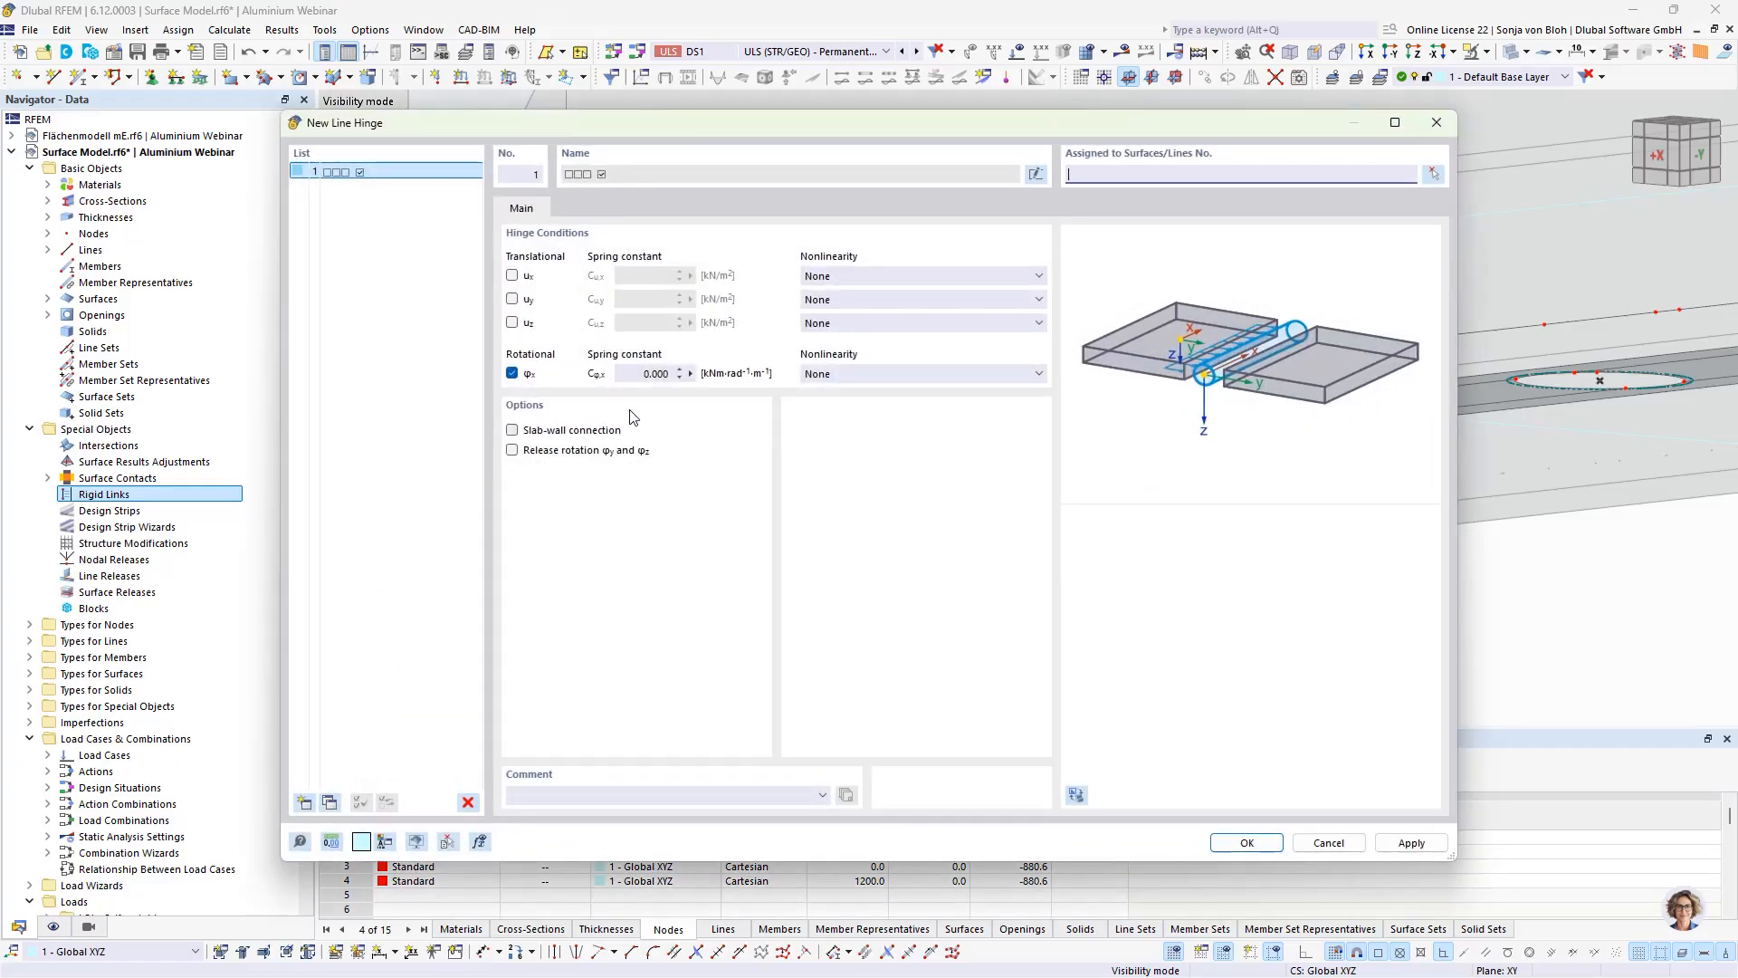
pyautogui.click(513, 300)
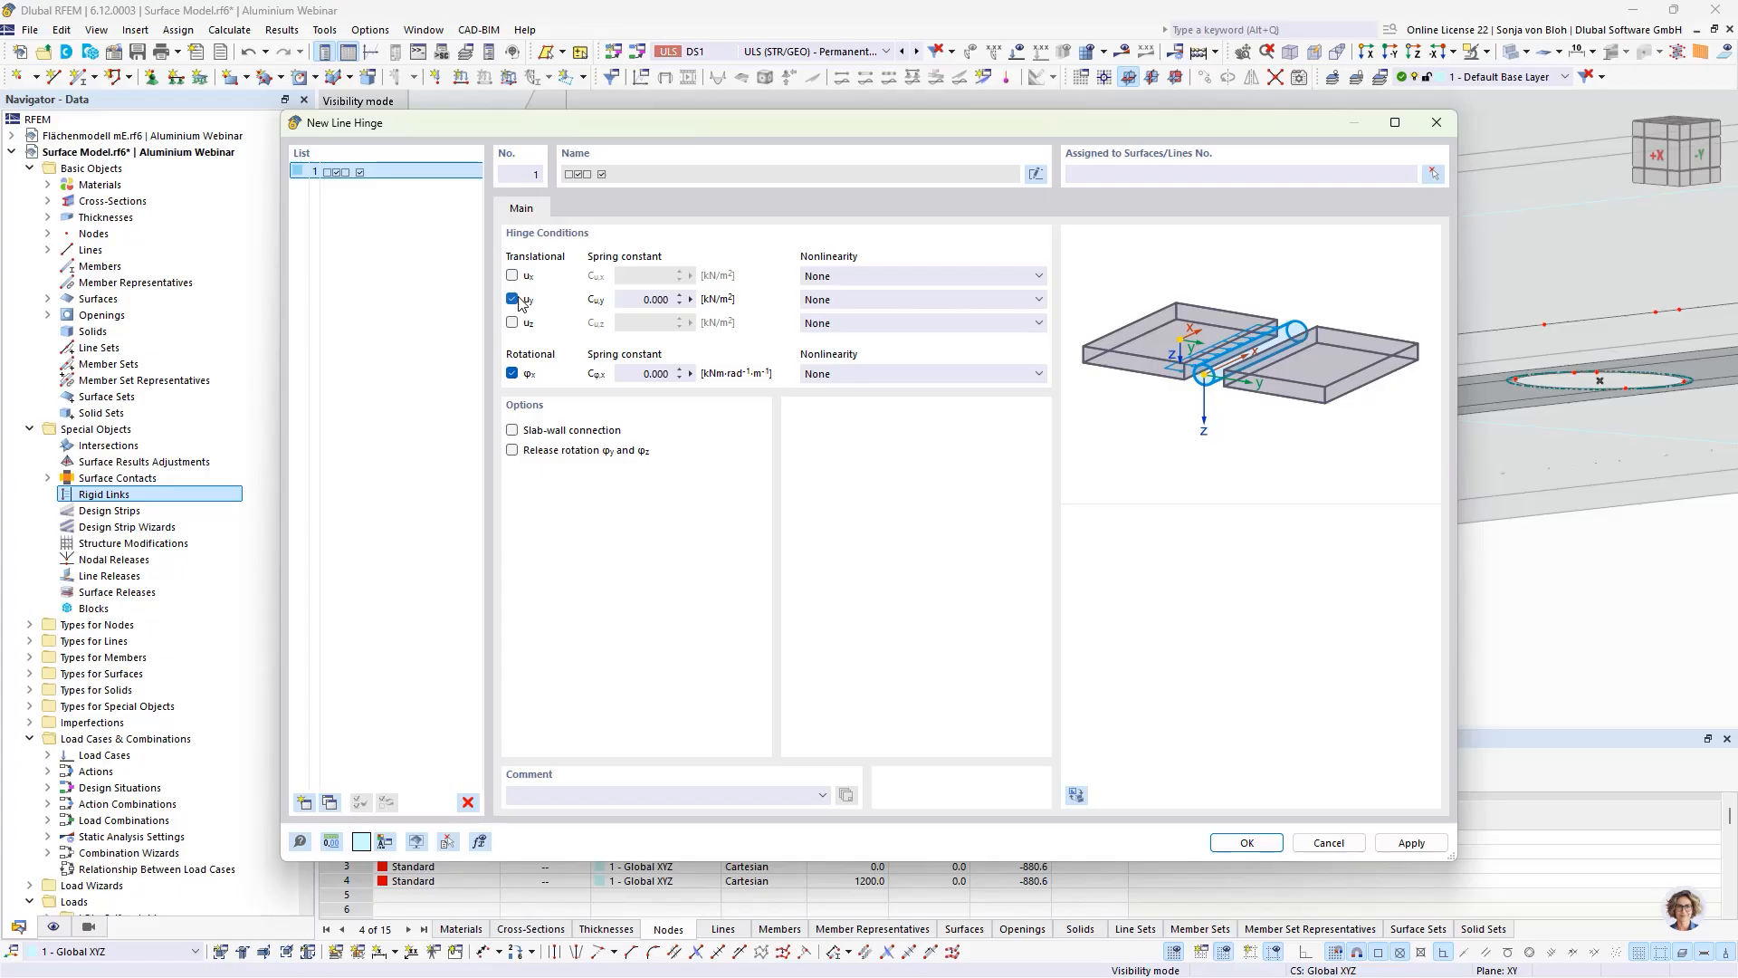
pyautogui.click(833, 300)
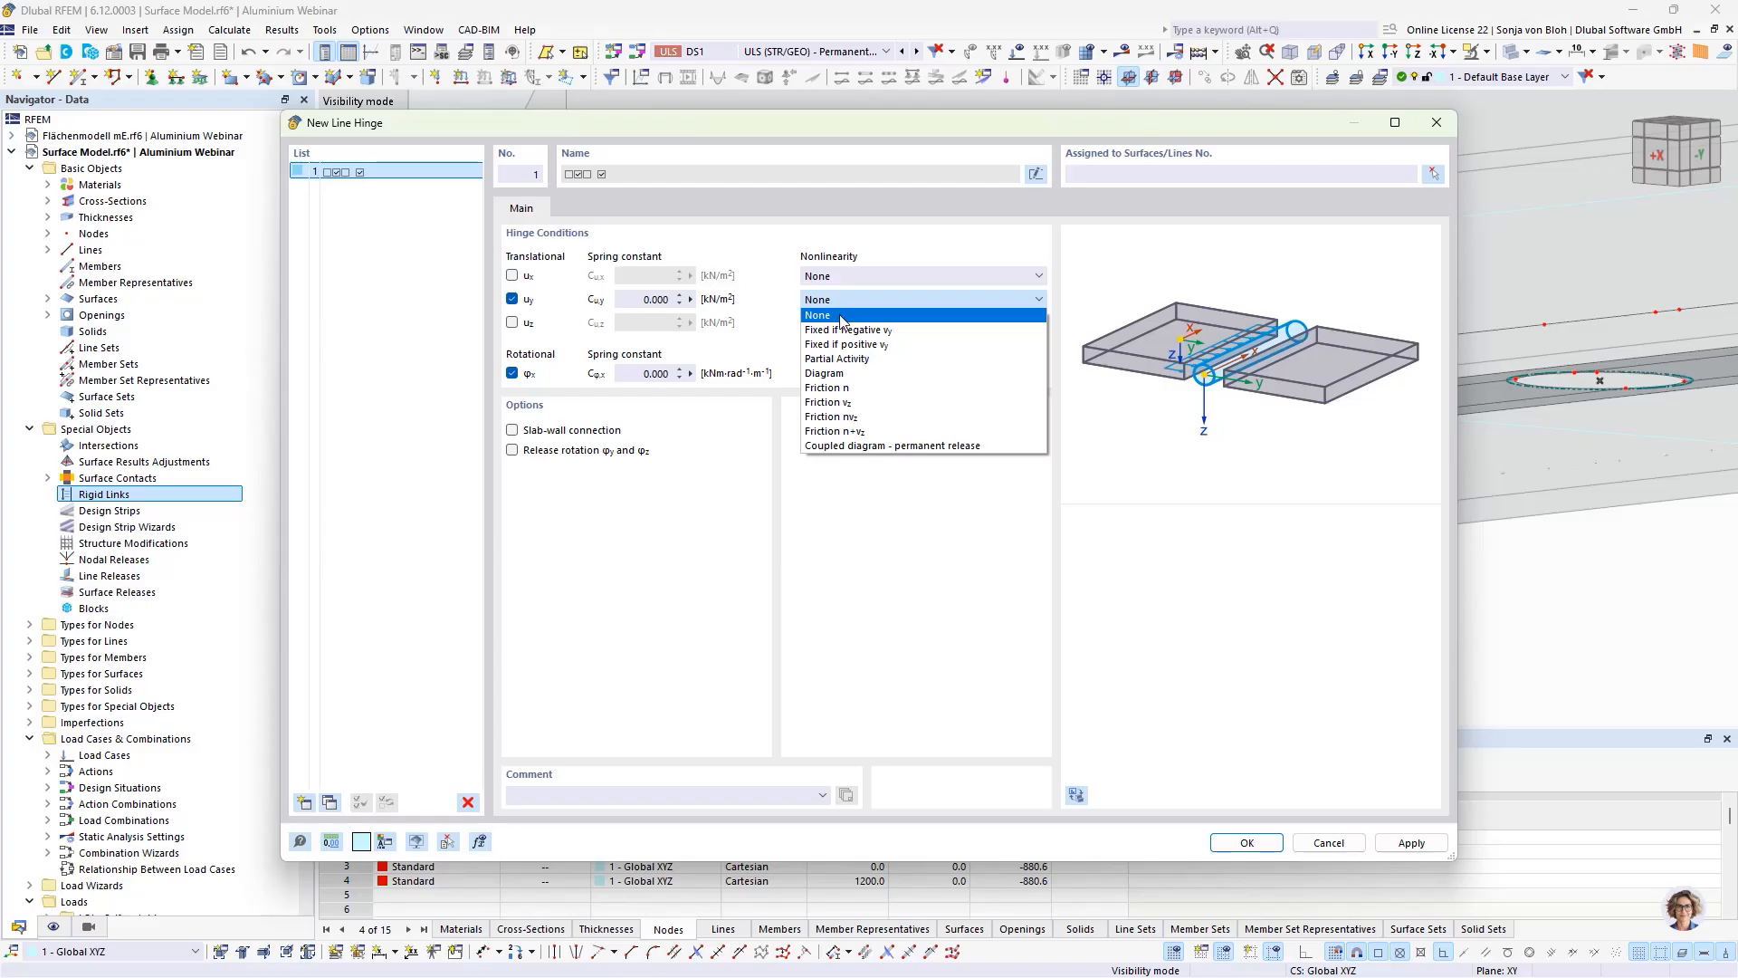
pyautogui.click(841, 331)
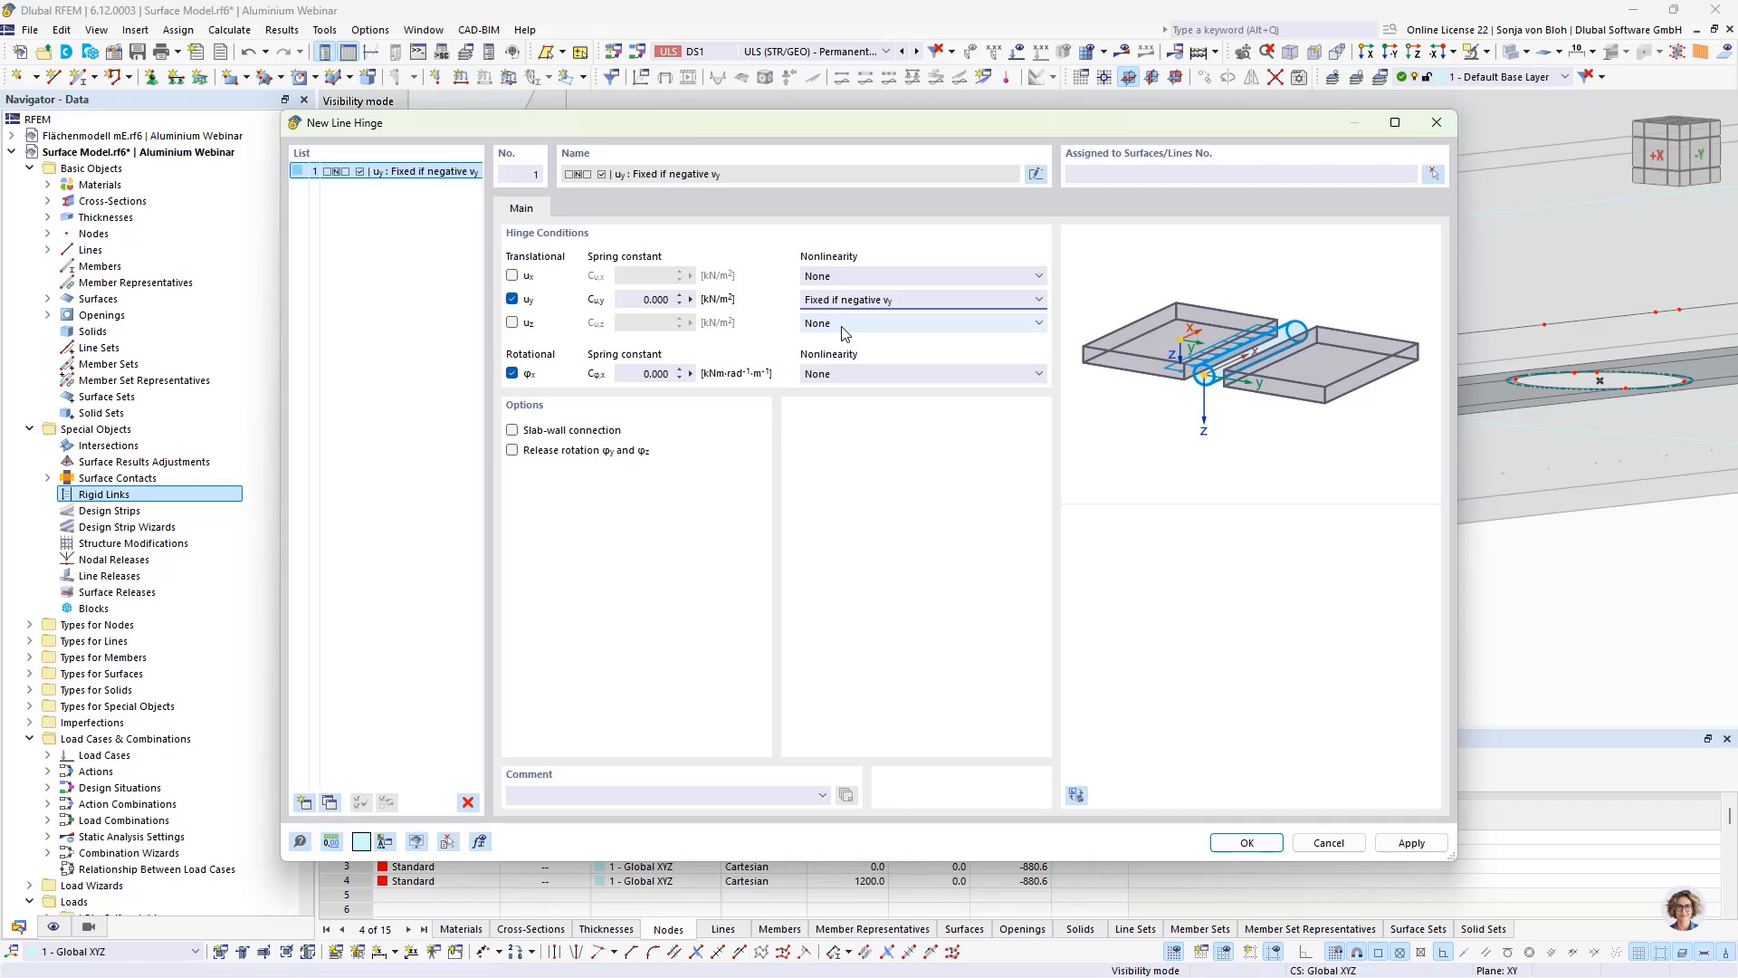
pyautogui.click(1247, 841)
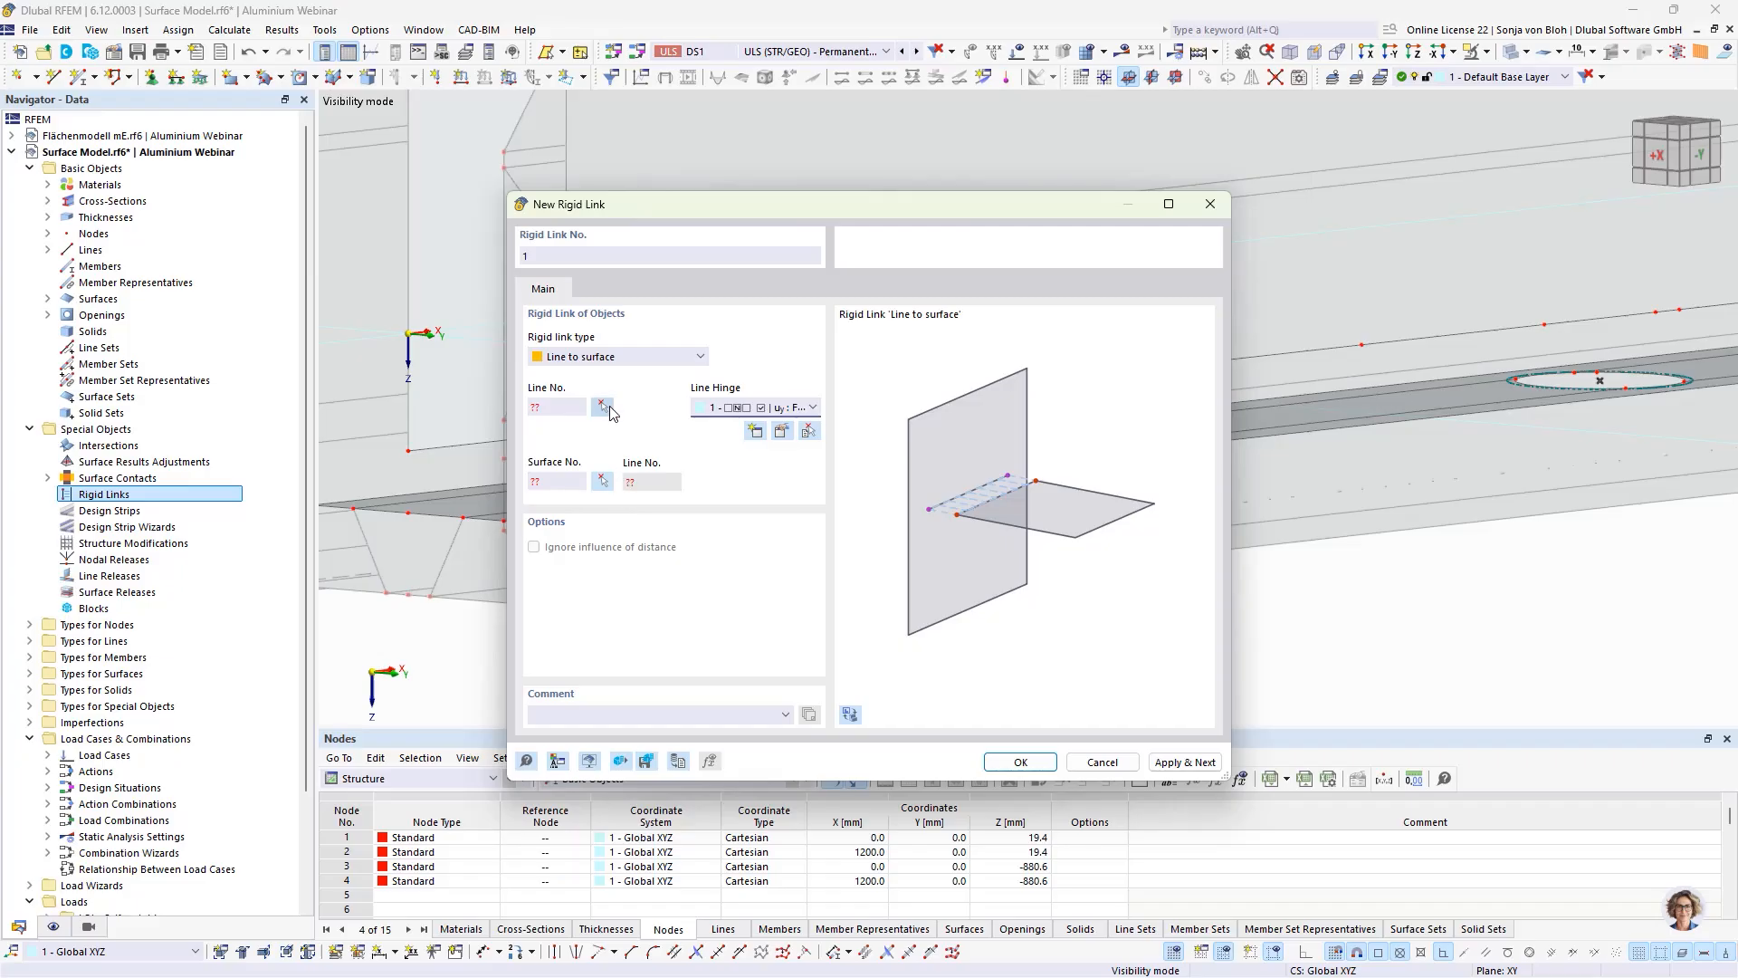
# Step: Assign the pane's short lower-edge line 439 above the first hole and floor plate surface 25 to the first rigid link, then apply it
pyautogui.click(602, 407)
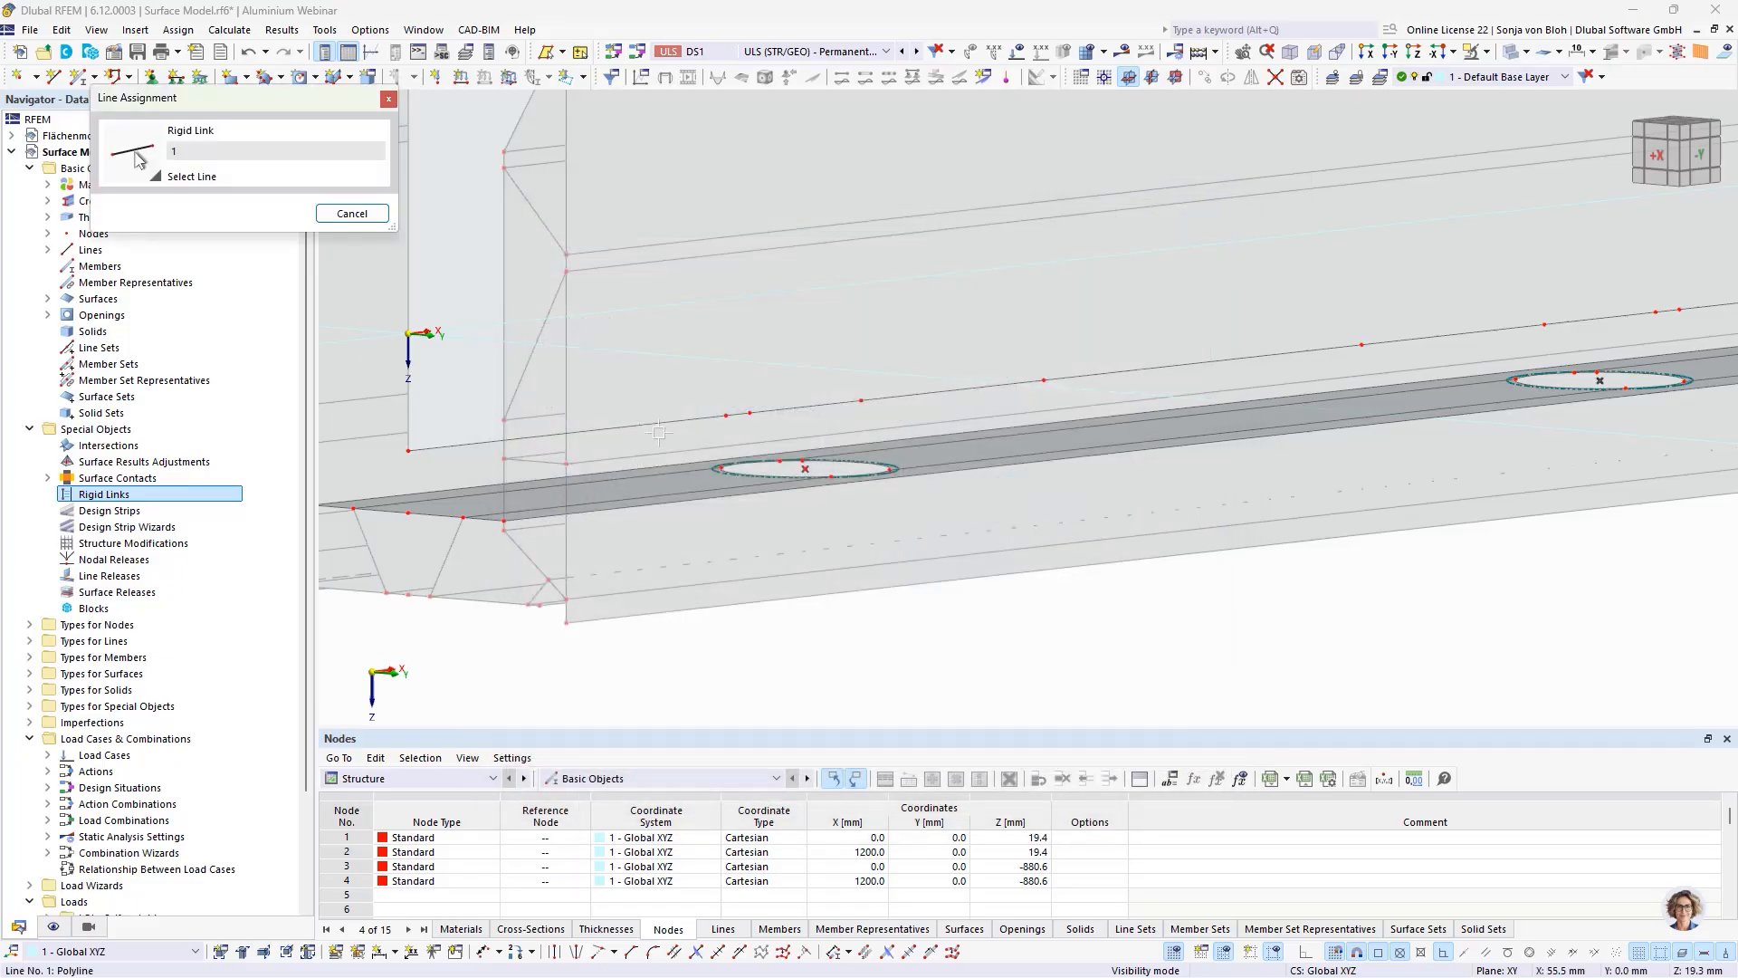
pyautogui.scroll(2, 741, 439)
pyautogui.click(739, 402)
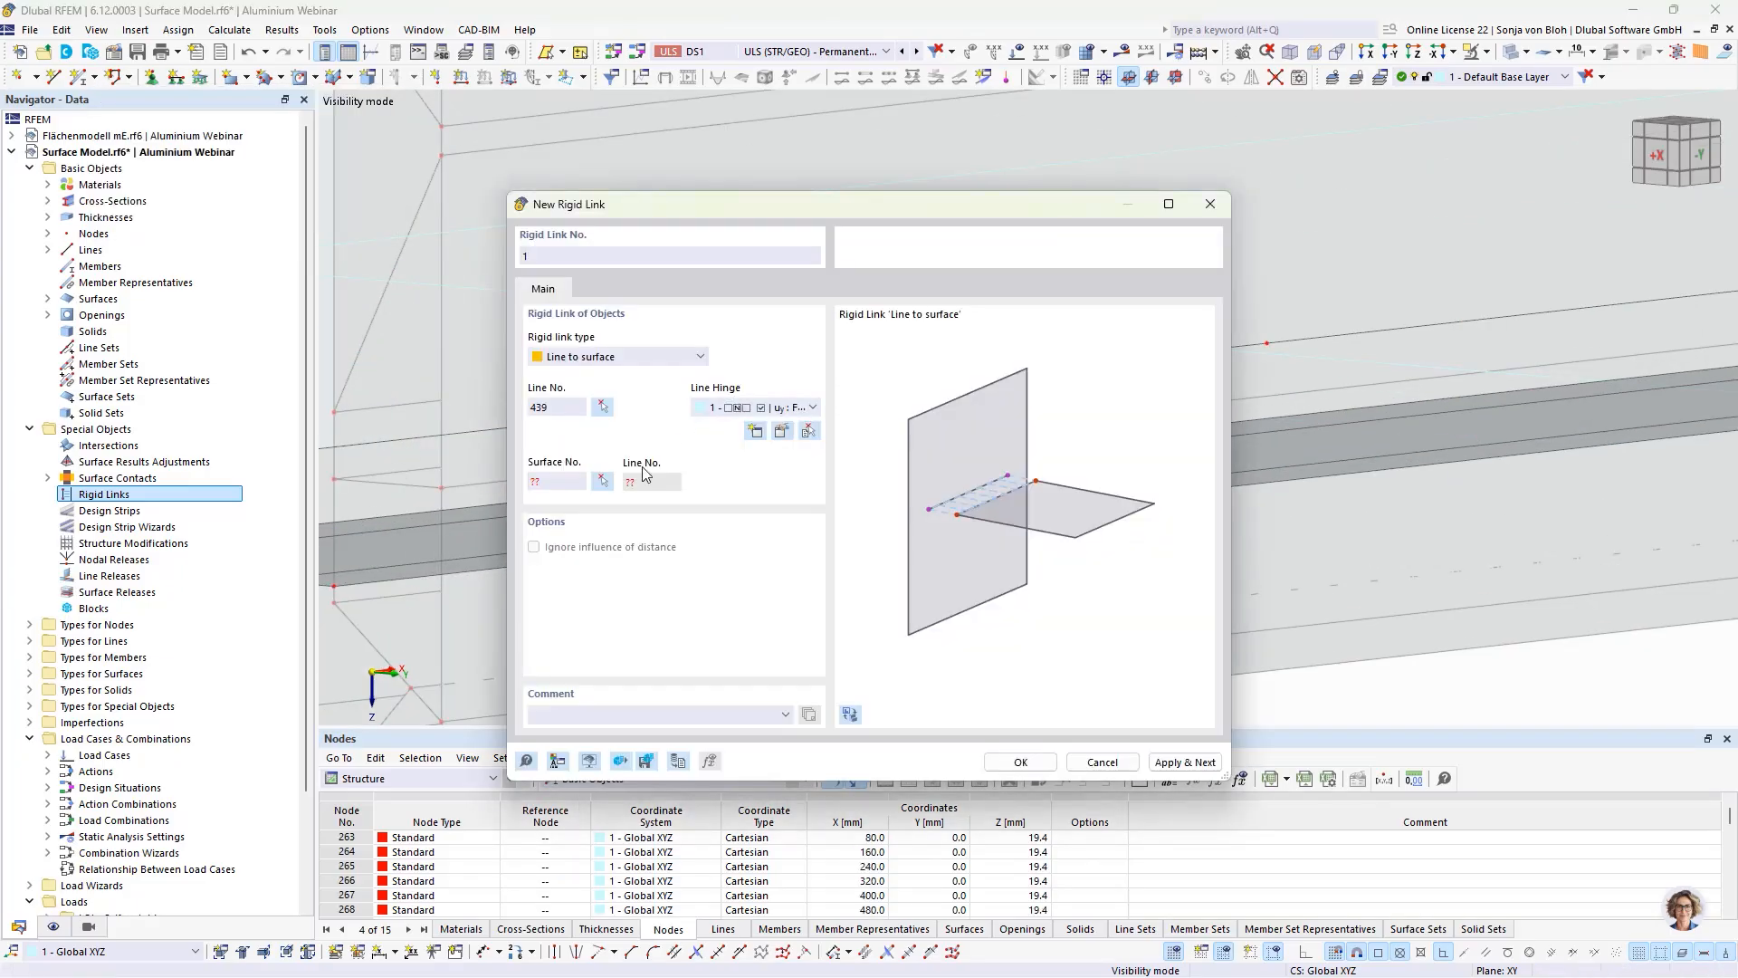
pyautogui.click(602, 480)
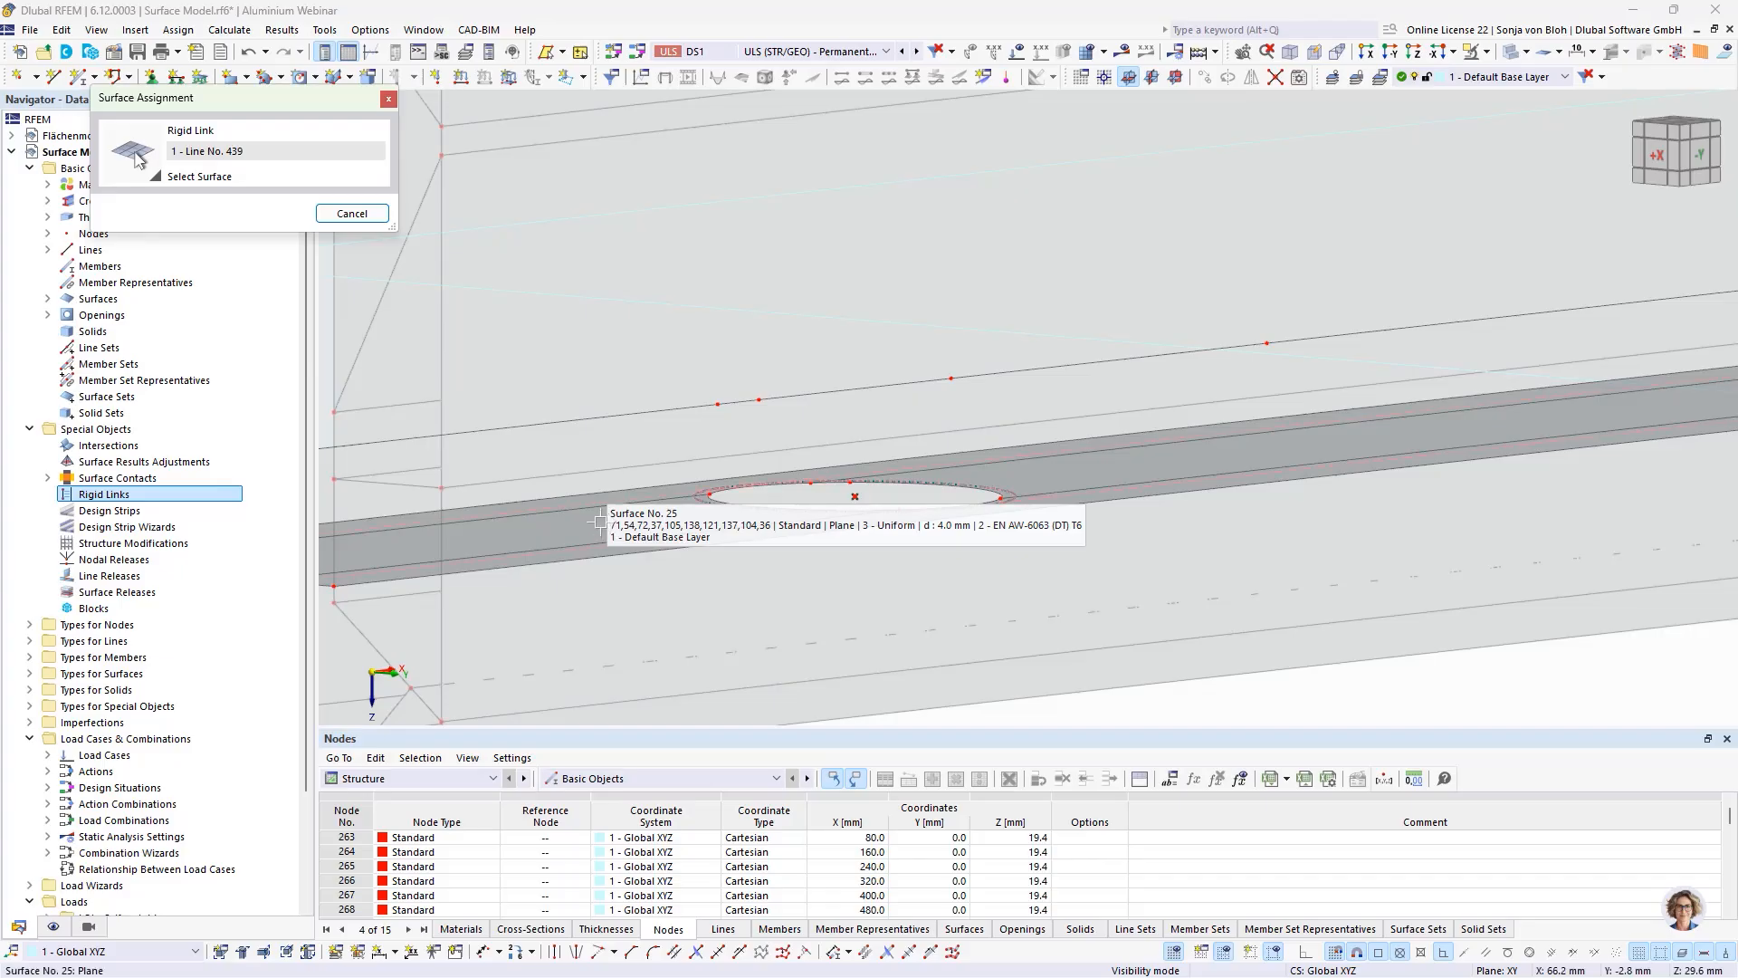
pyautogui.click(600, 521)
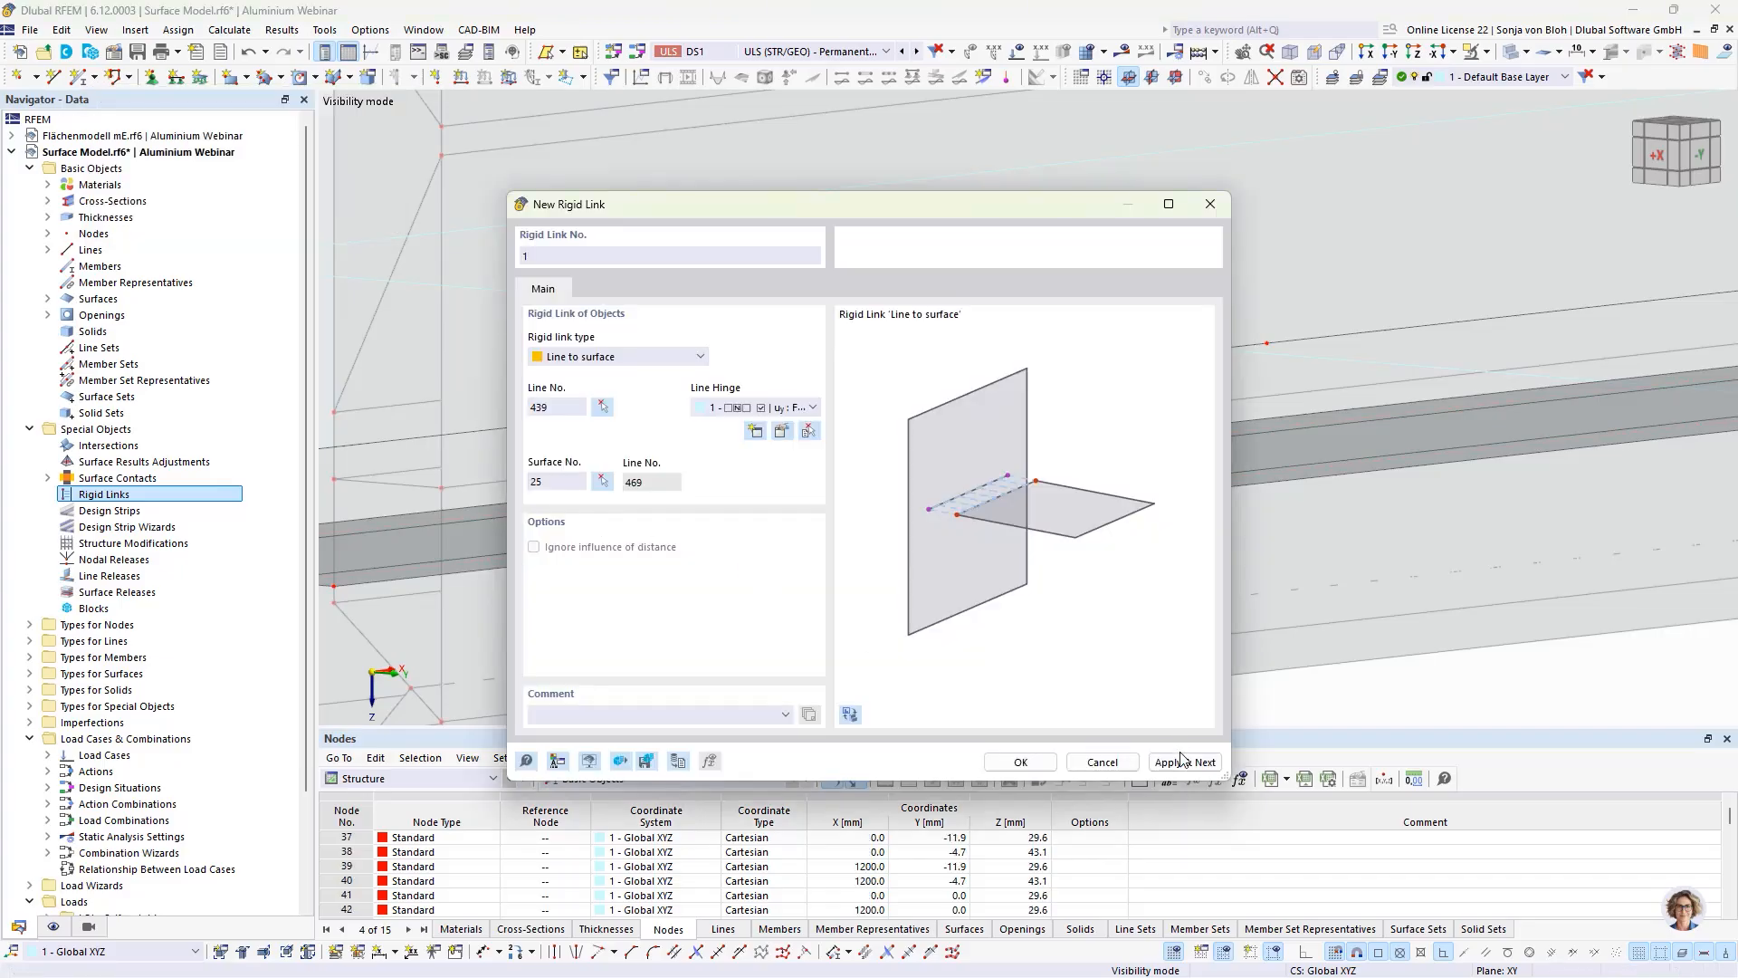
pyautogui.click(1181, 761)
# Step: Create a second rigid link from pane-edge line 462, just past the first hole, to floor plate surface 25
pyautogui.click(602, 406)
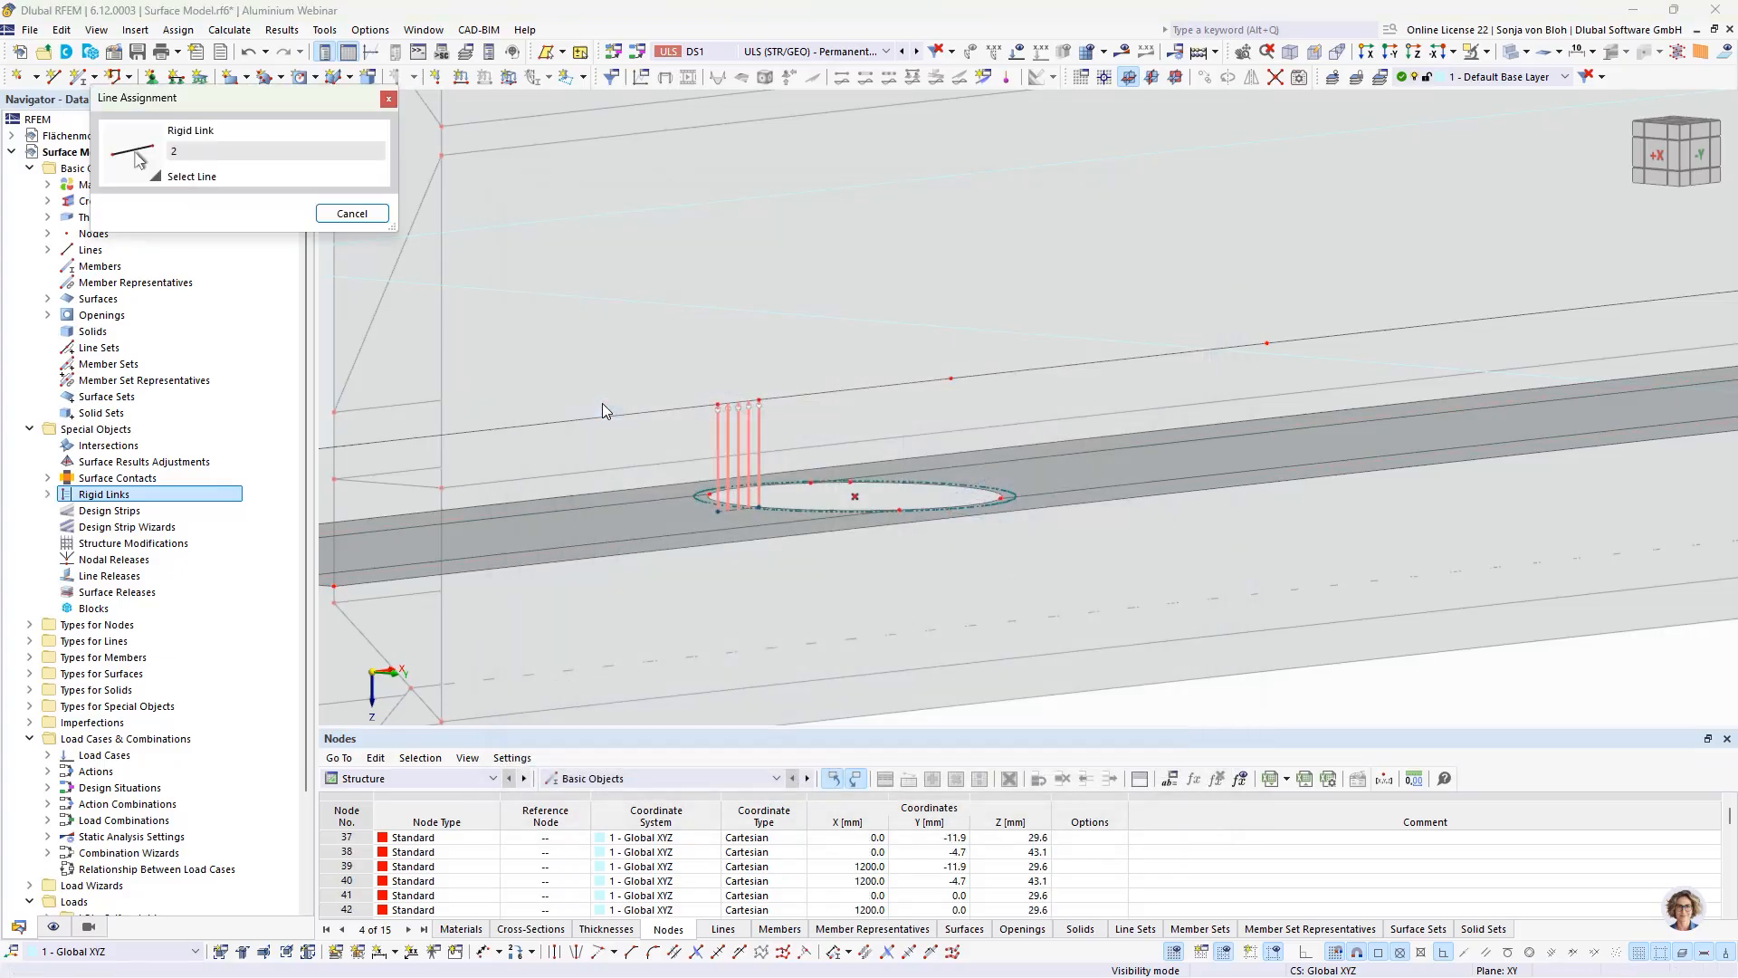
pyautogui.click(1023, 372)
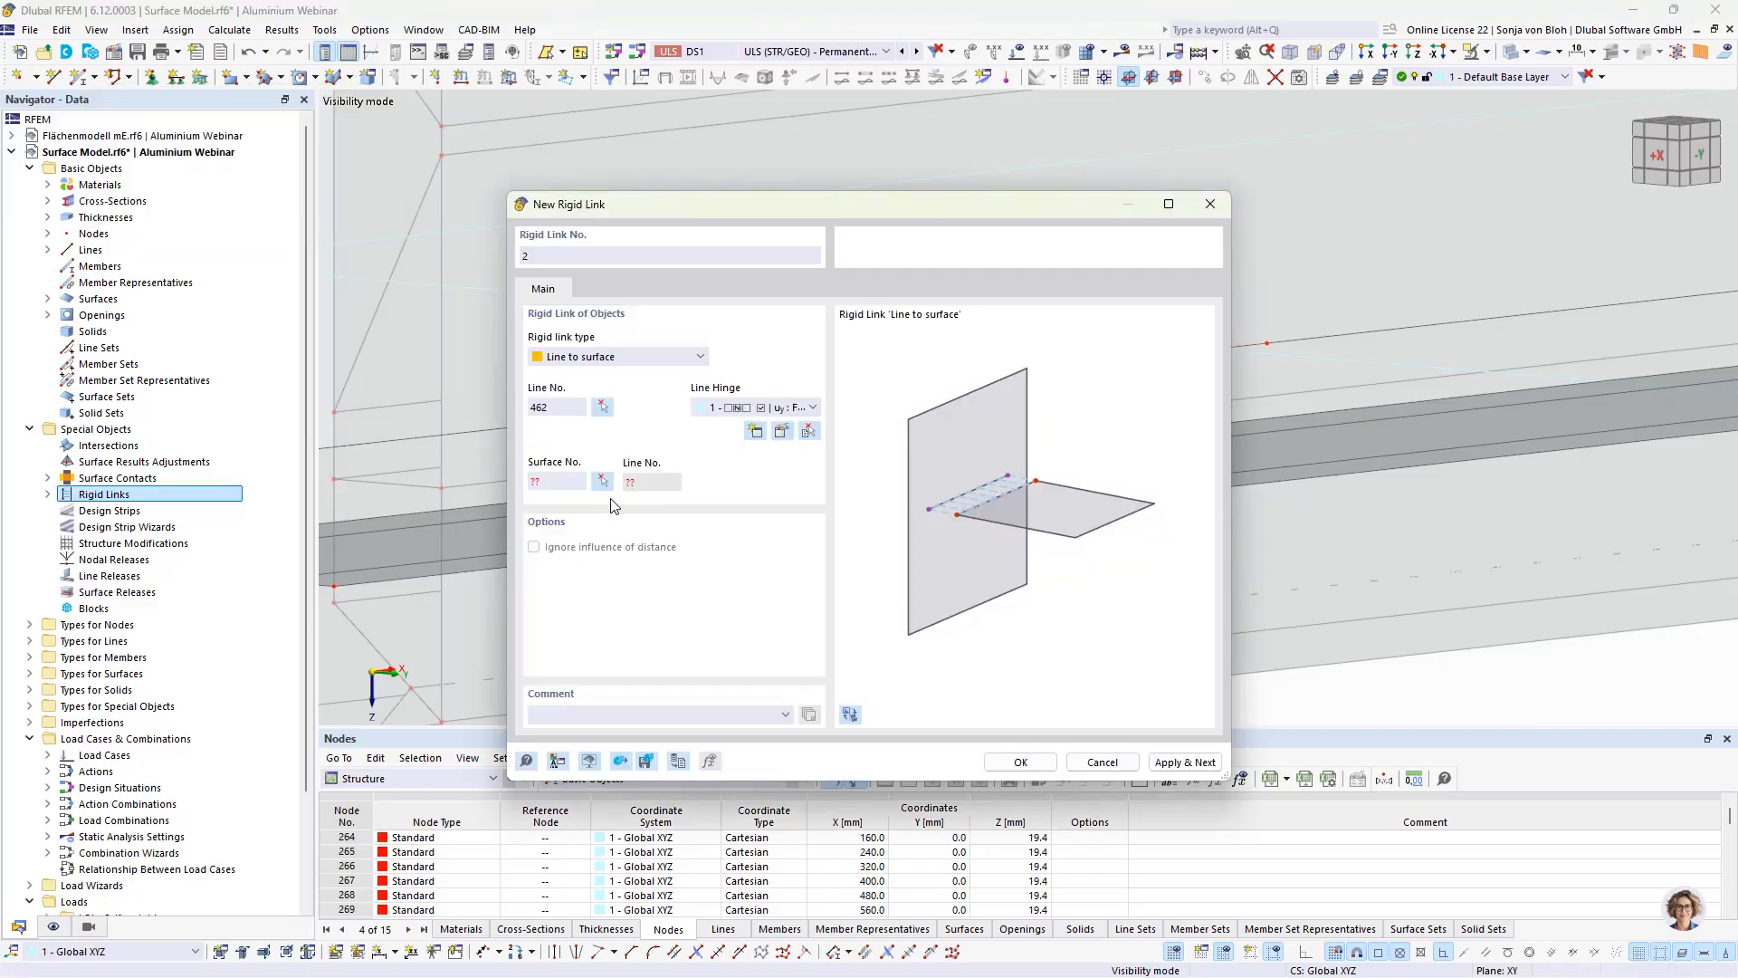
pyautogui.click(602, 477)
pyautogui.click(1027, 467)
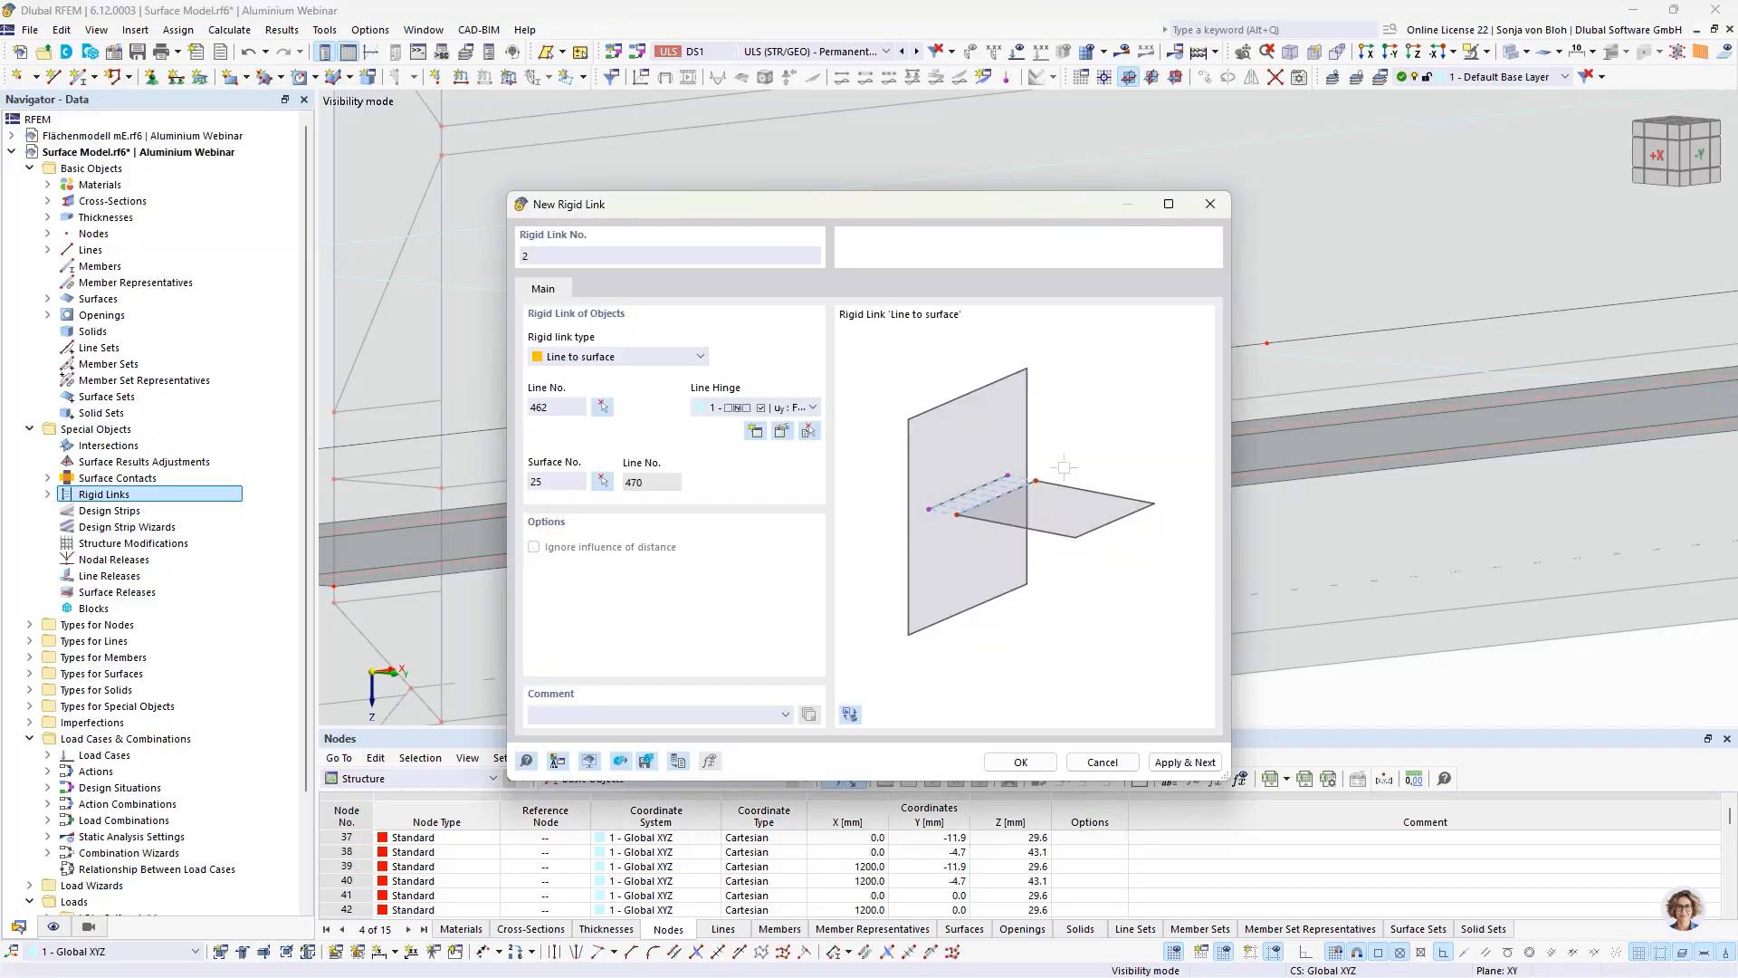
pyautogui.click(1162, 760)
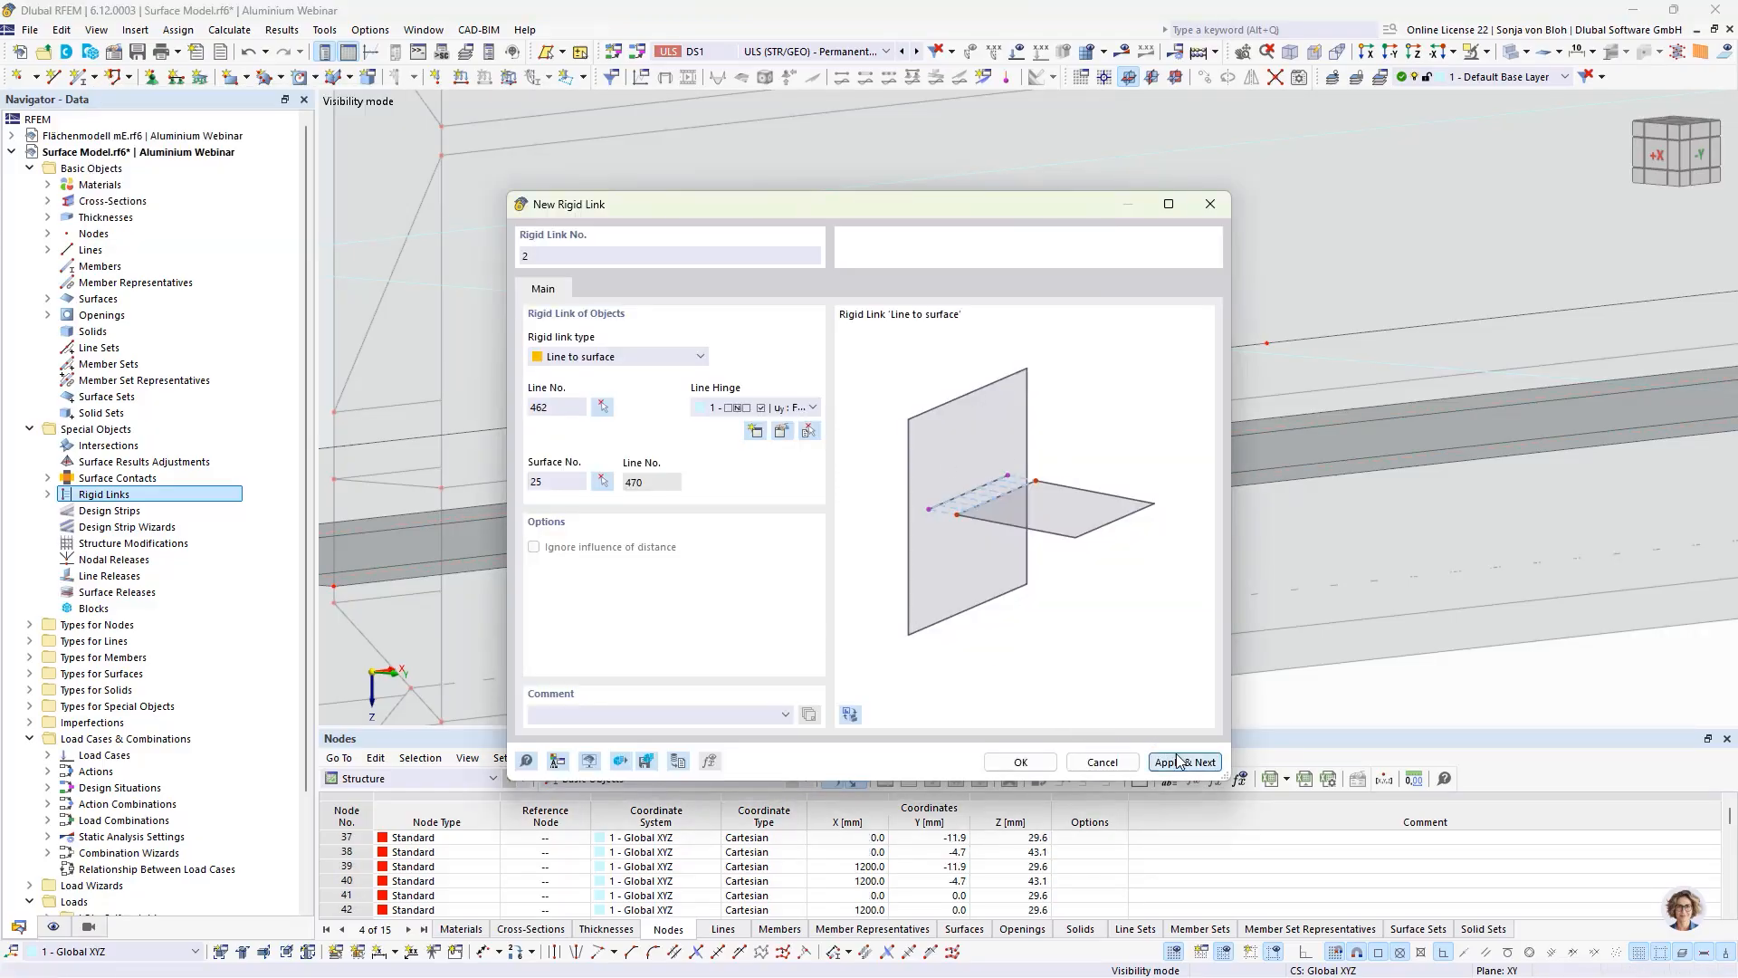
# Step: Create a third rigid link from pane-edge line 441, leading up to the second hole, to floor plate surface 25
pyautogui.click(602, 410)
pyautogui.scroll(-5, 553, 420)
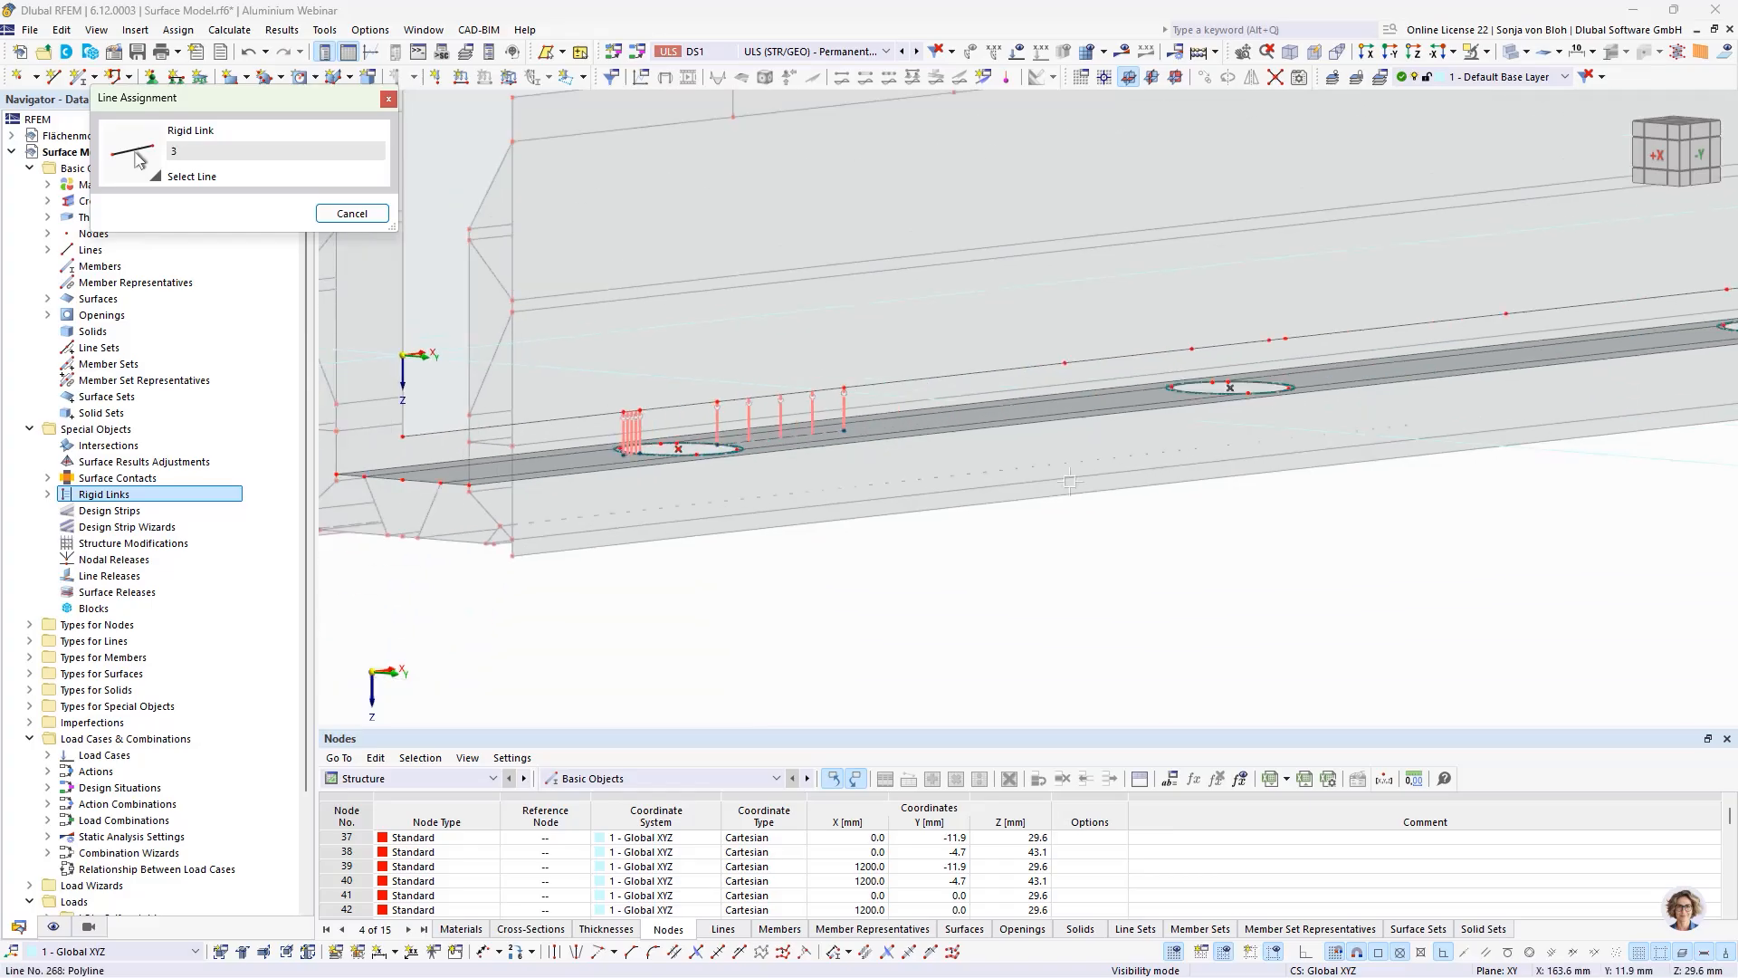
pyautogui.click(1143, 385)
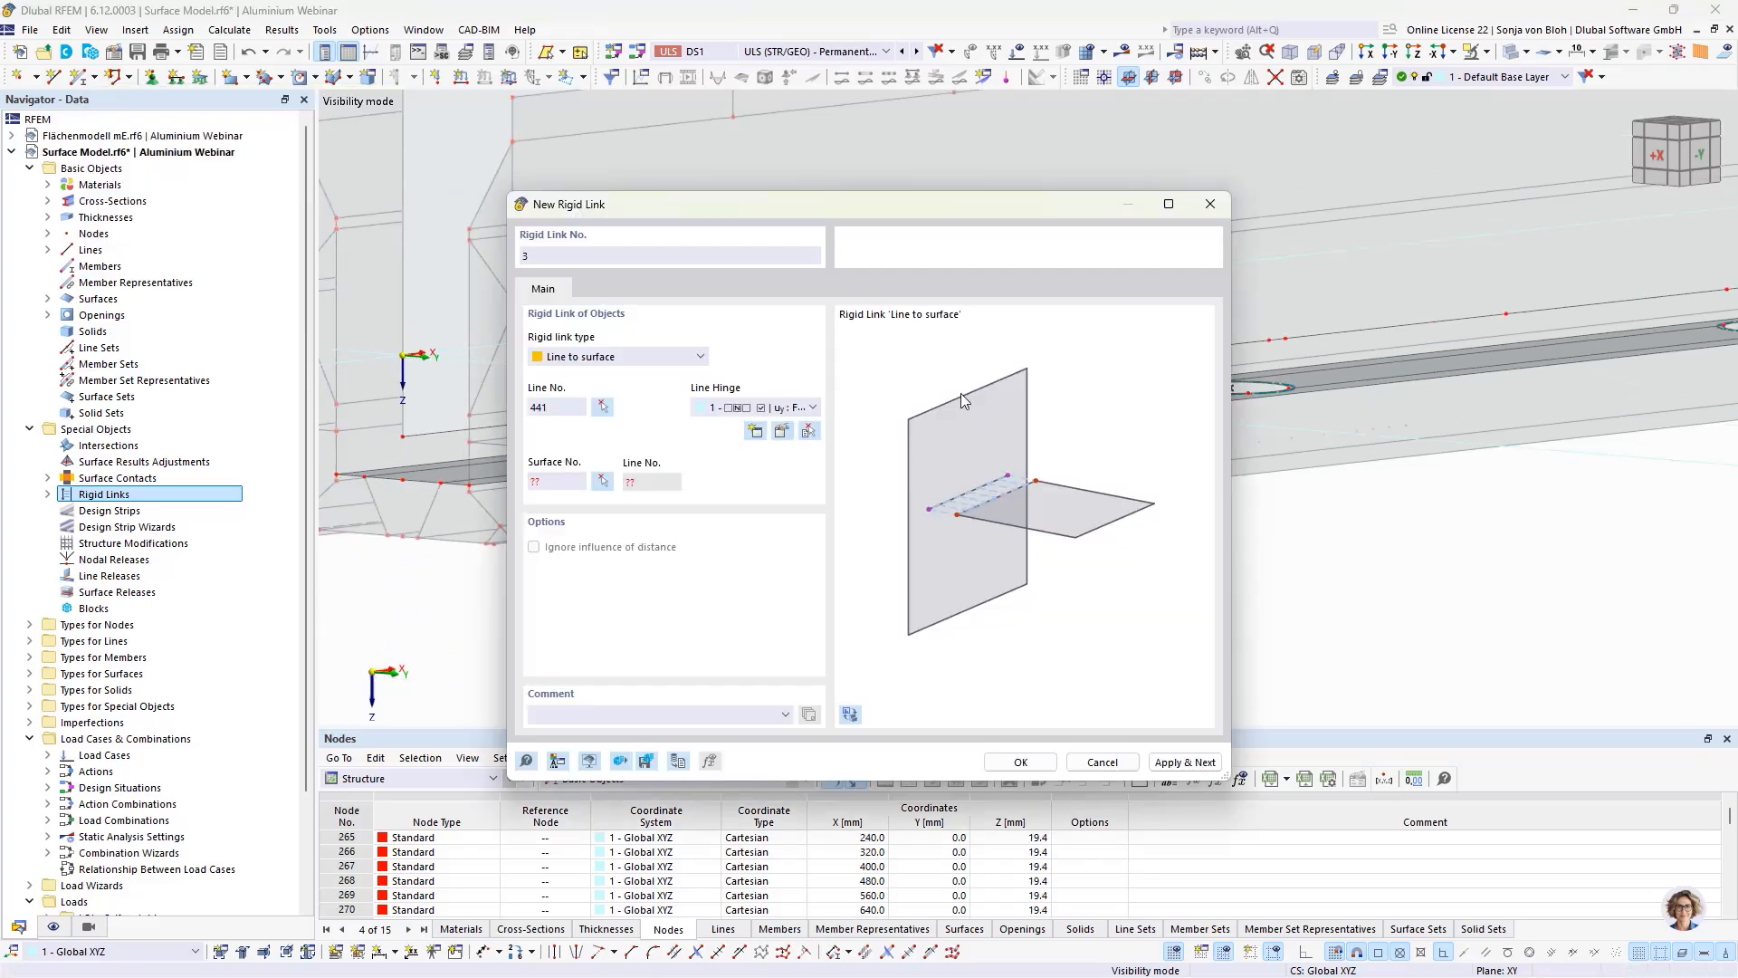
pyautogui.click(602, 480)
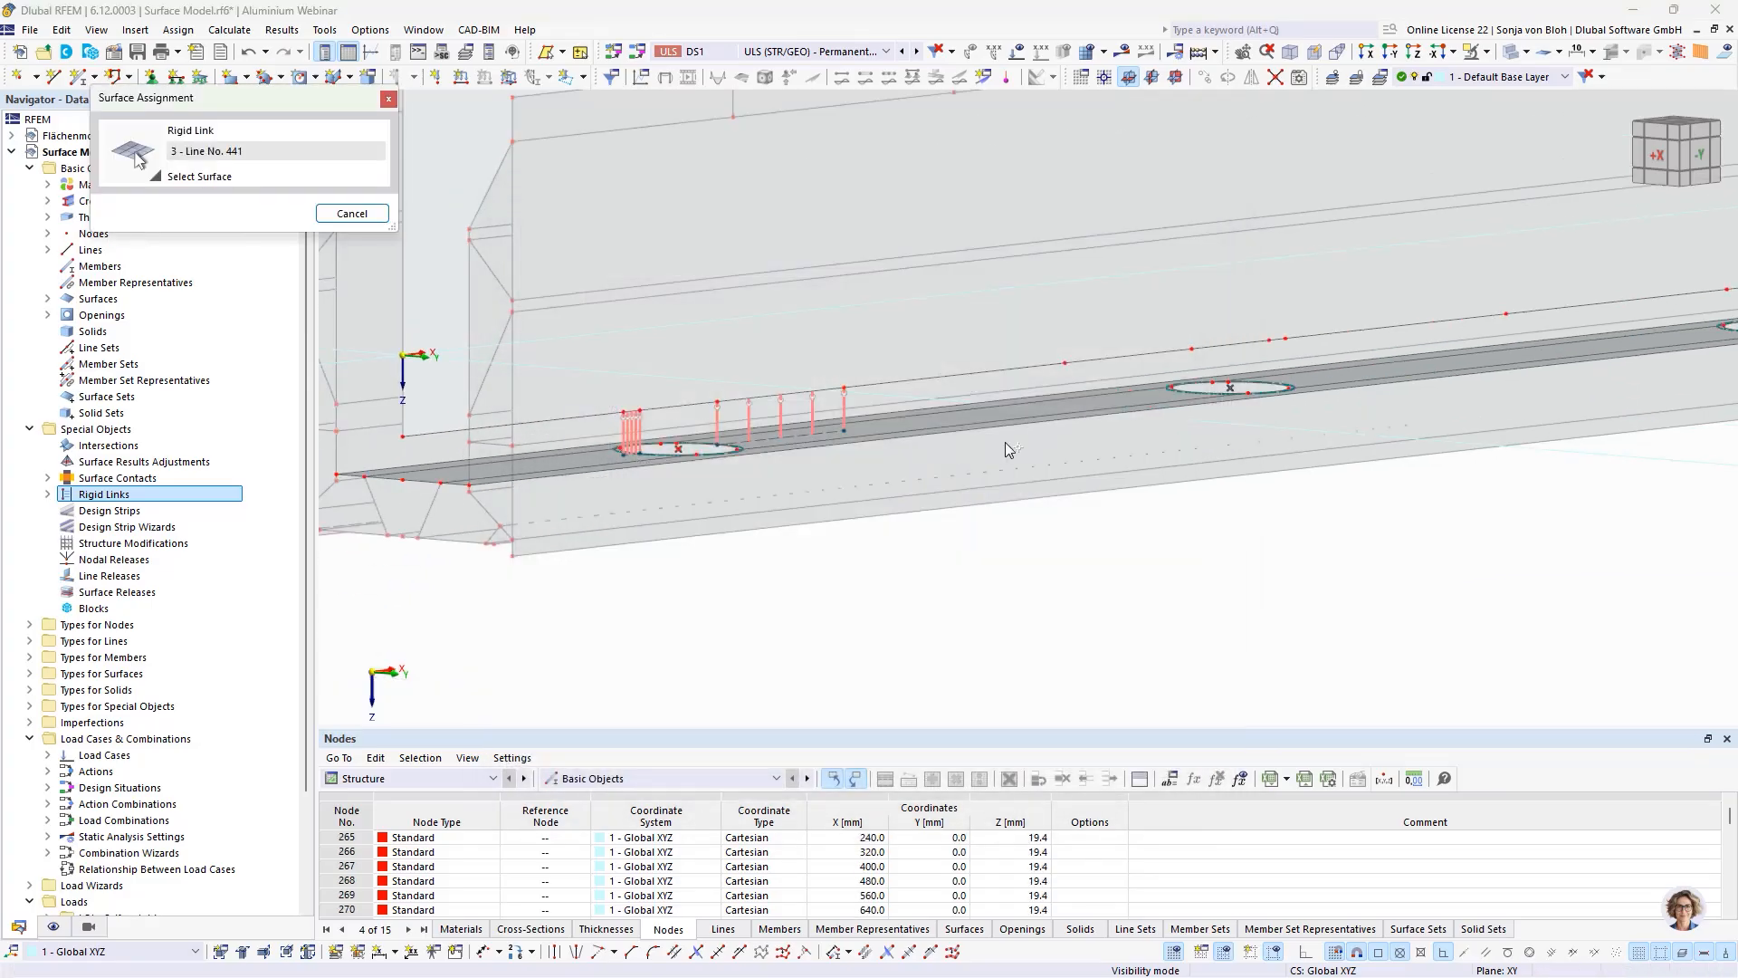
pyautogui.click(1054, 409)
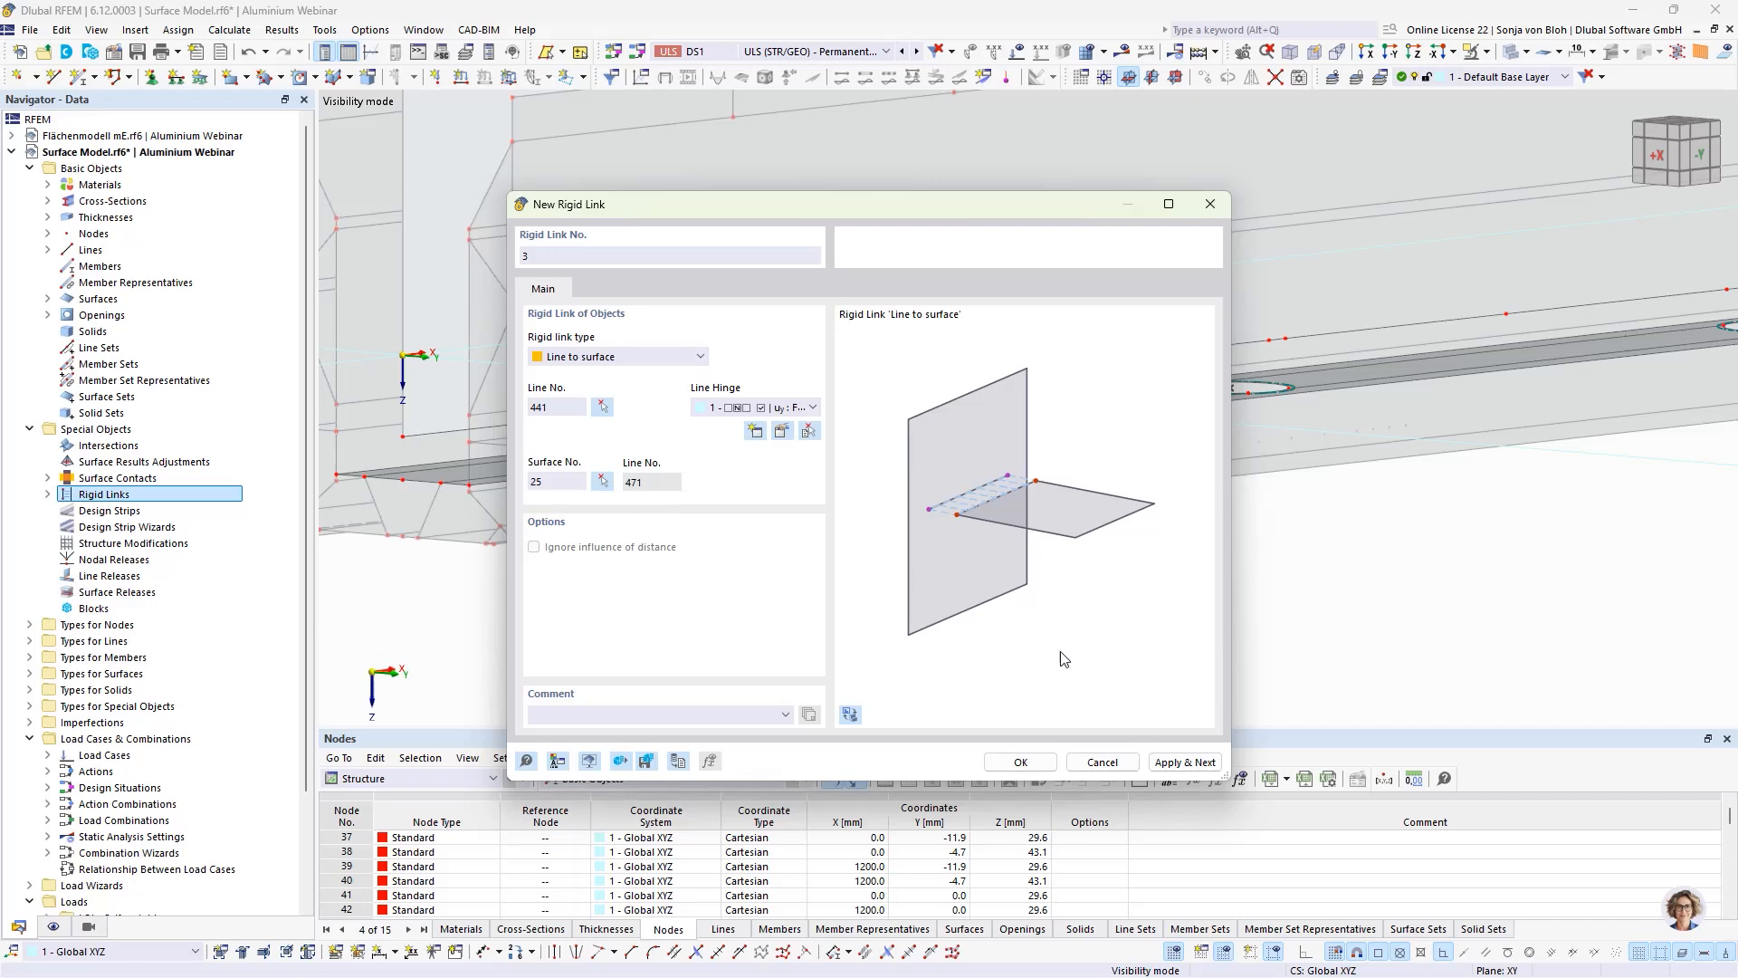
pyautogui.click(1183, 762)
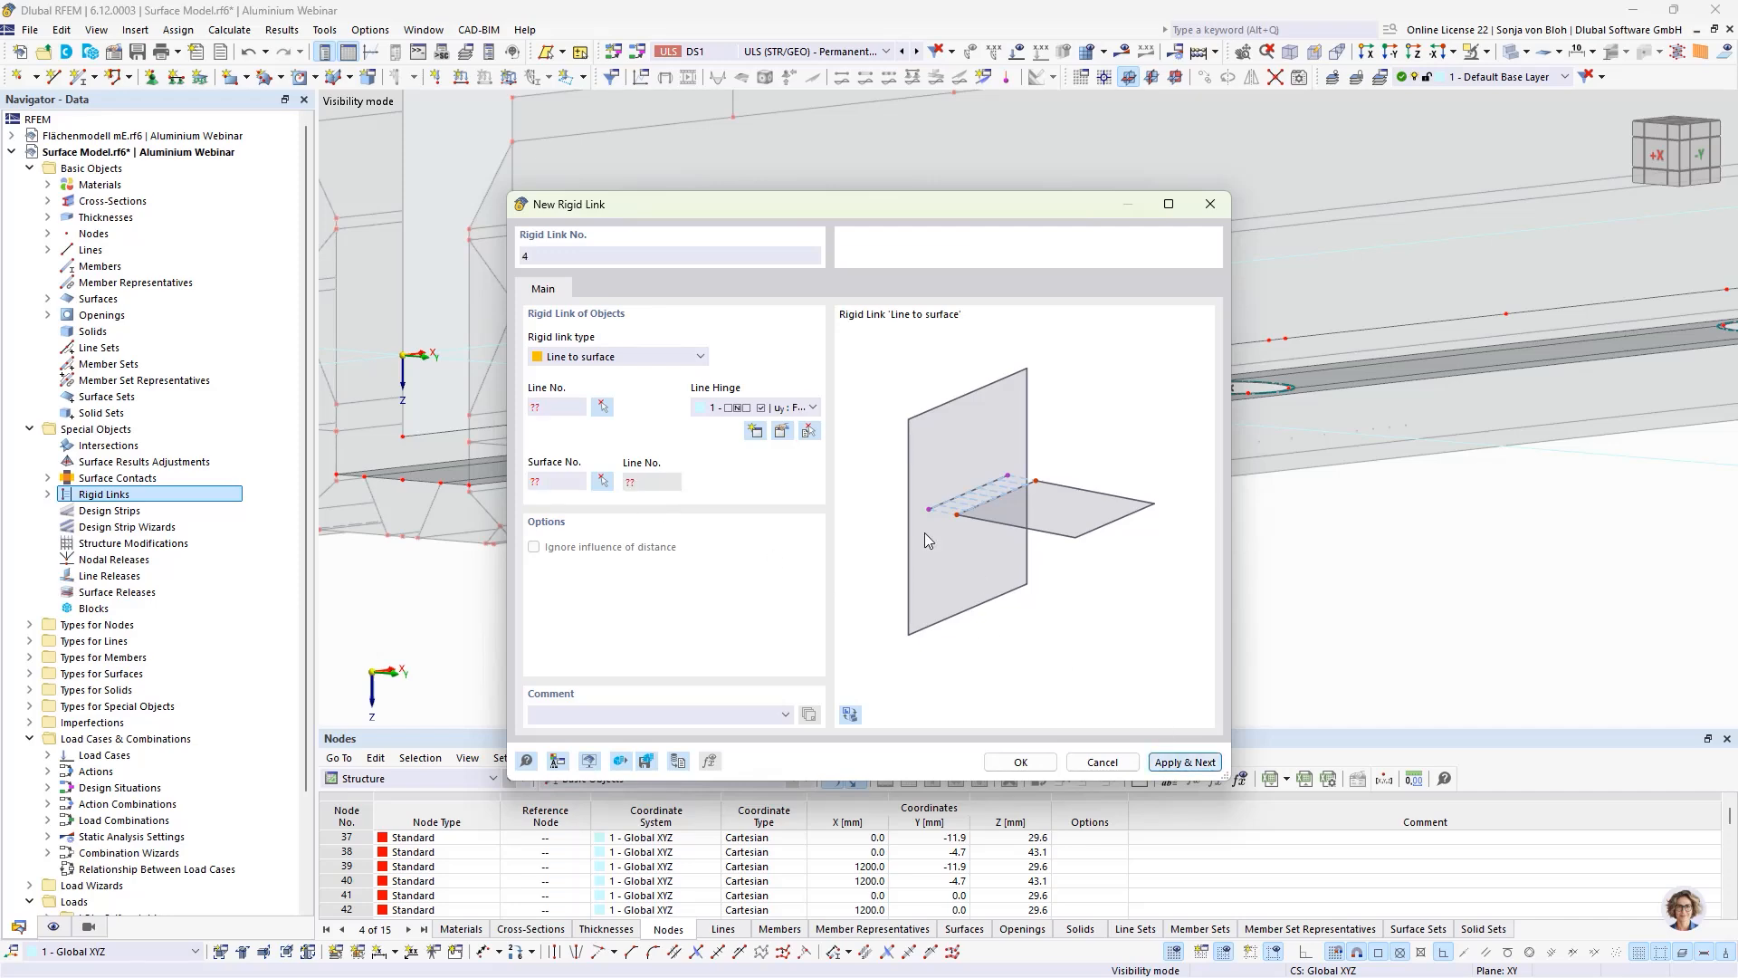
# Step: Create a fourth rigid link from the 6 mm pane-edge line 464 above the second hole's far end to floor plate surface 25
pyautogui.click(602, 406)
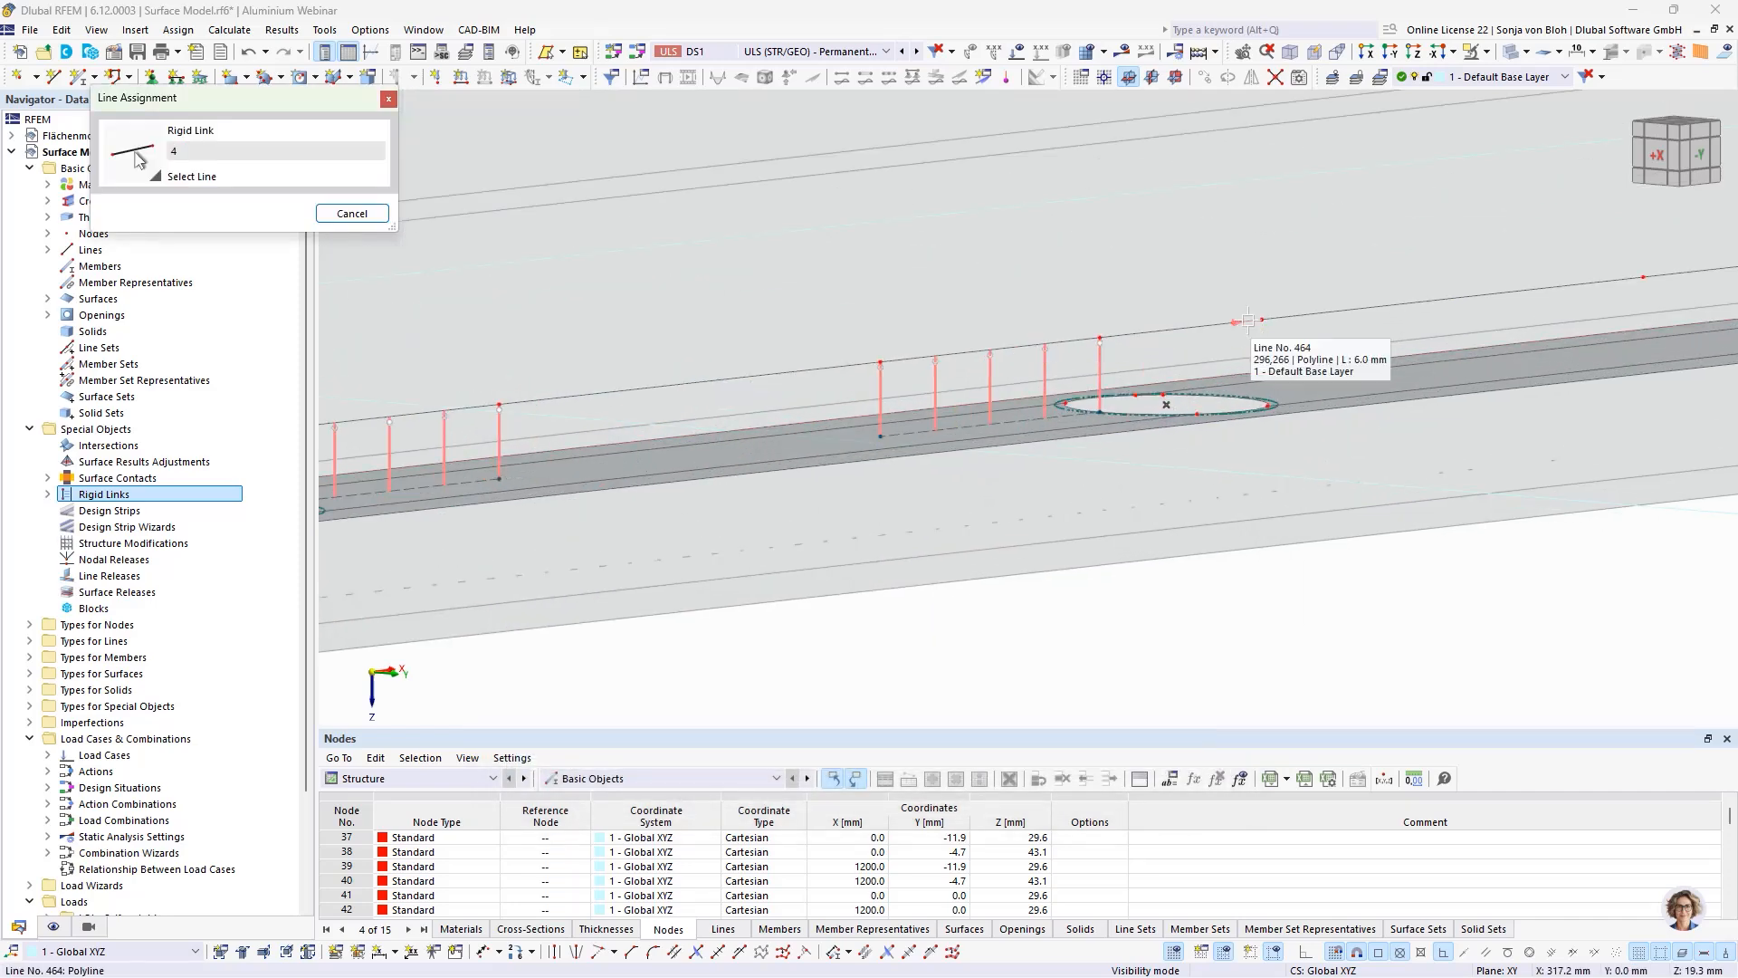
pyautogui.click(1253, 340)
pyautogui.click(601, 481)
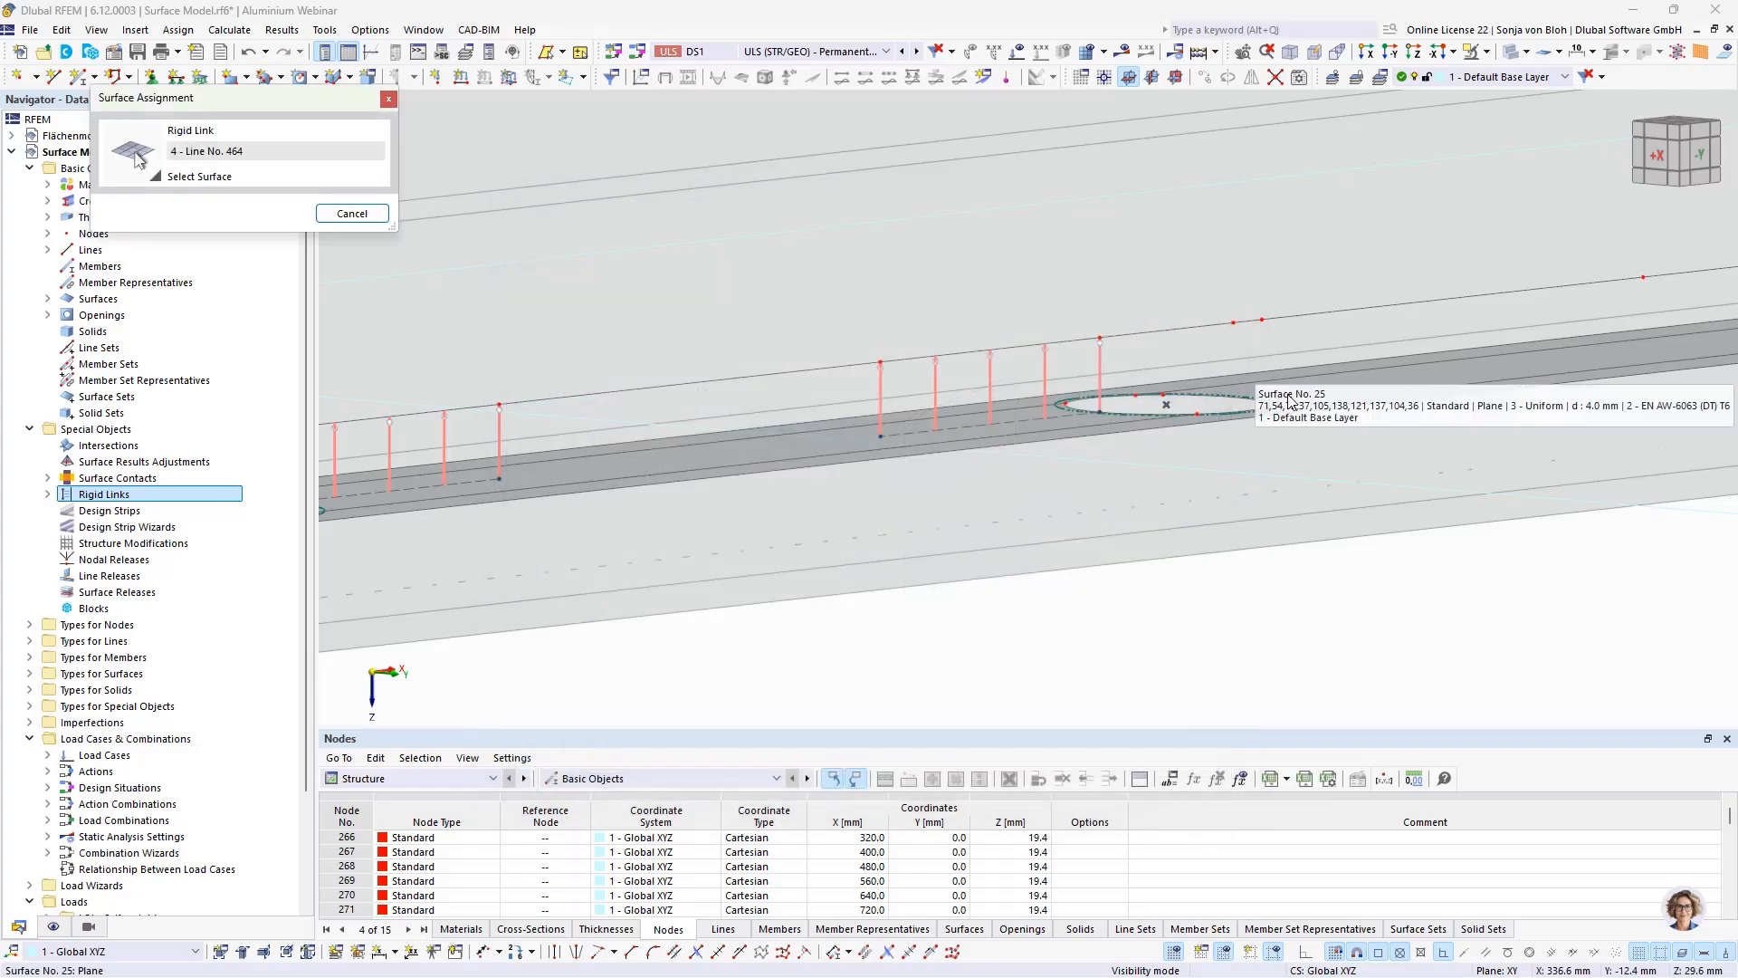
pyautogui.click(1355, 381)
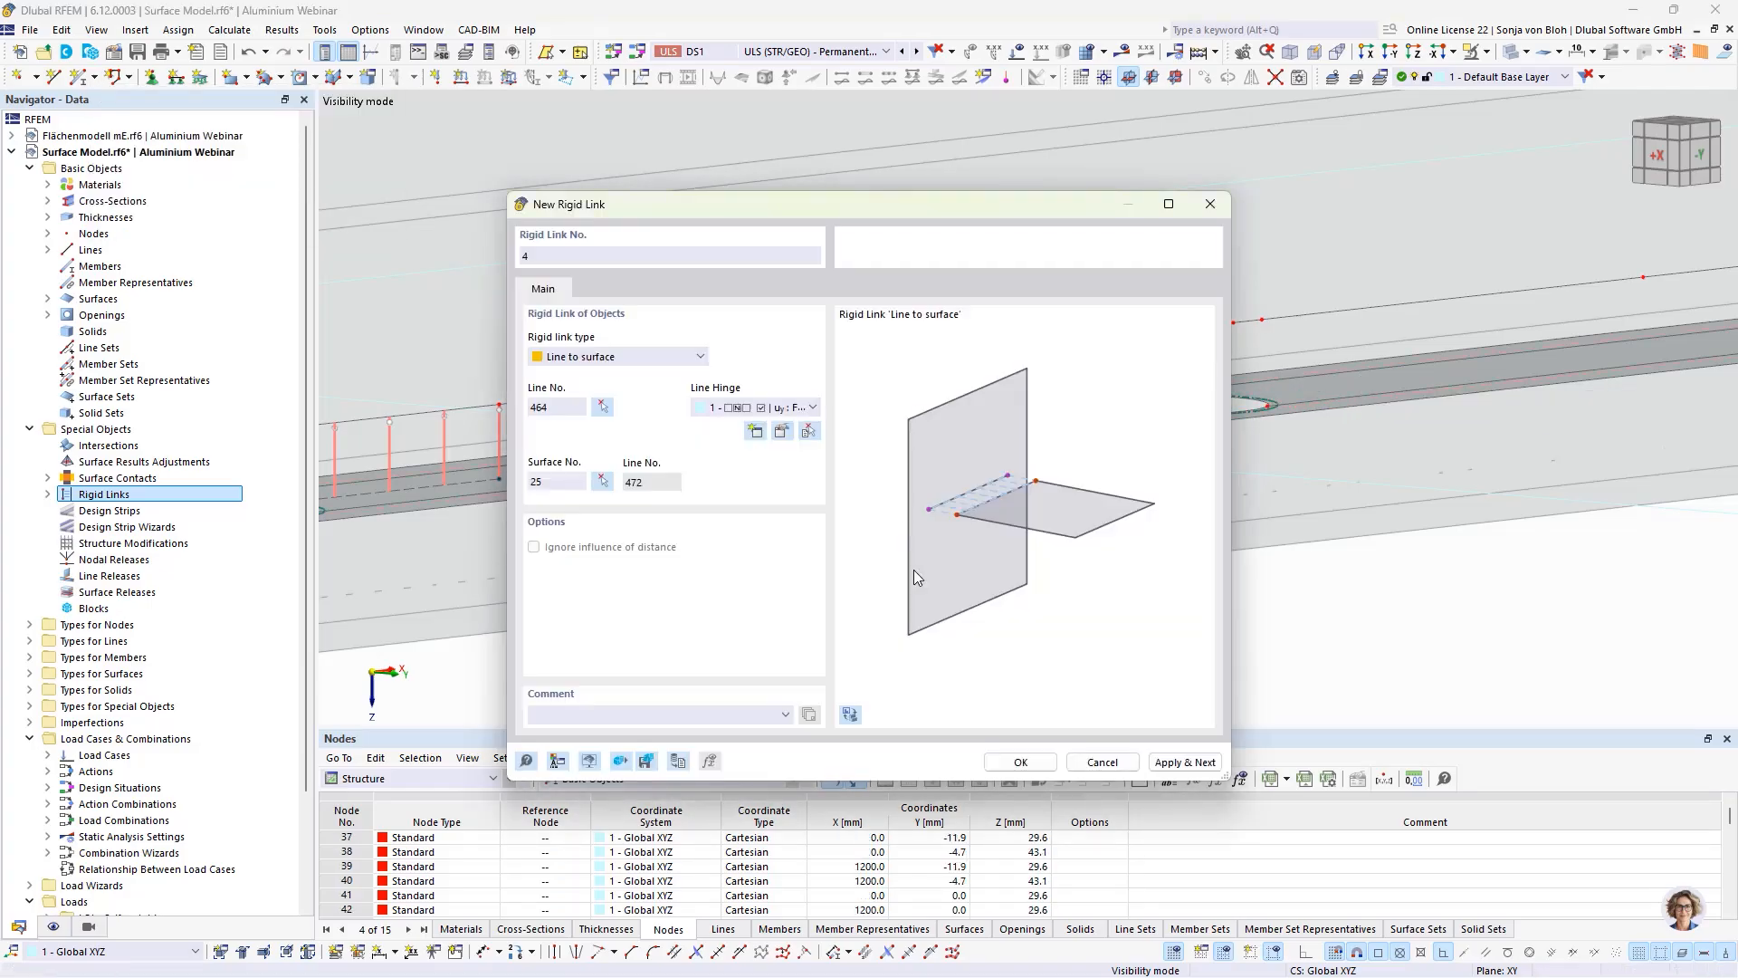
pyautogui.click(1154, 767)
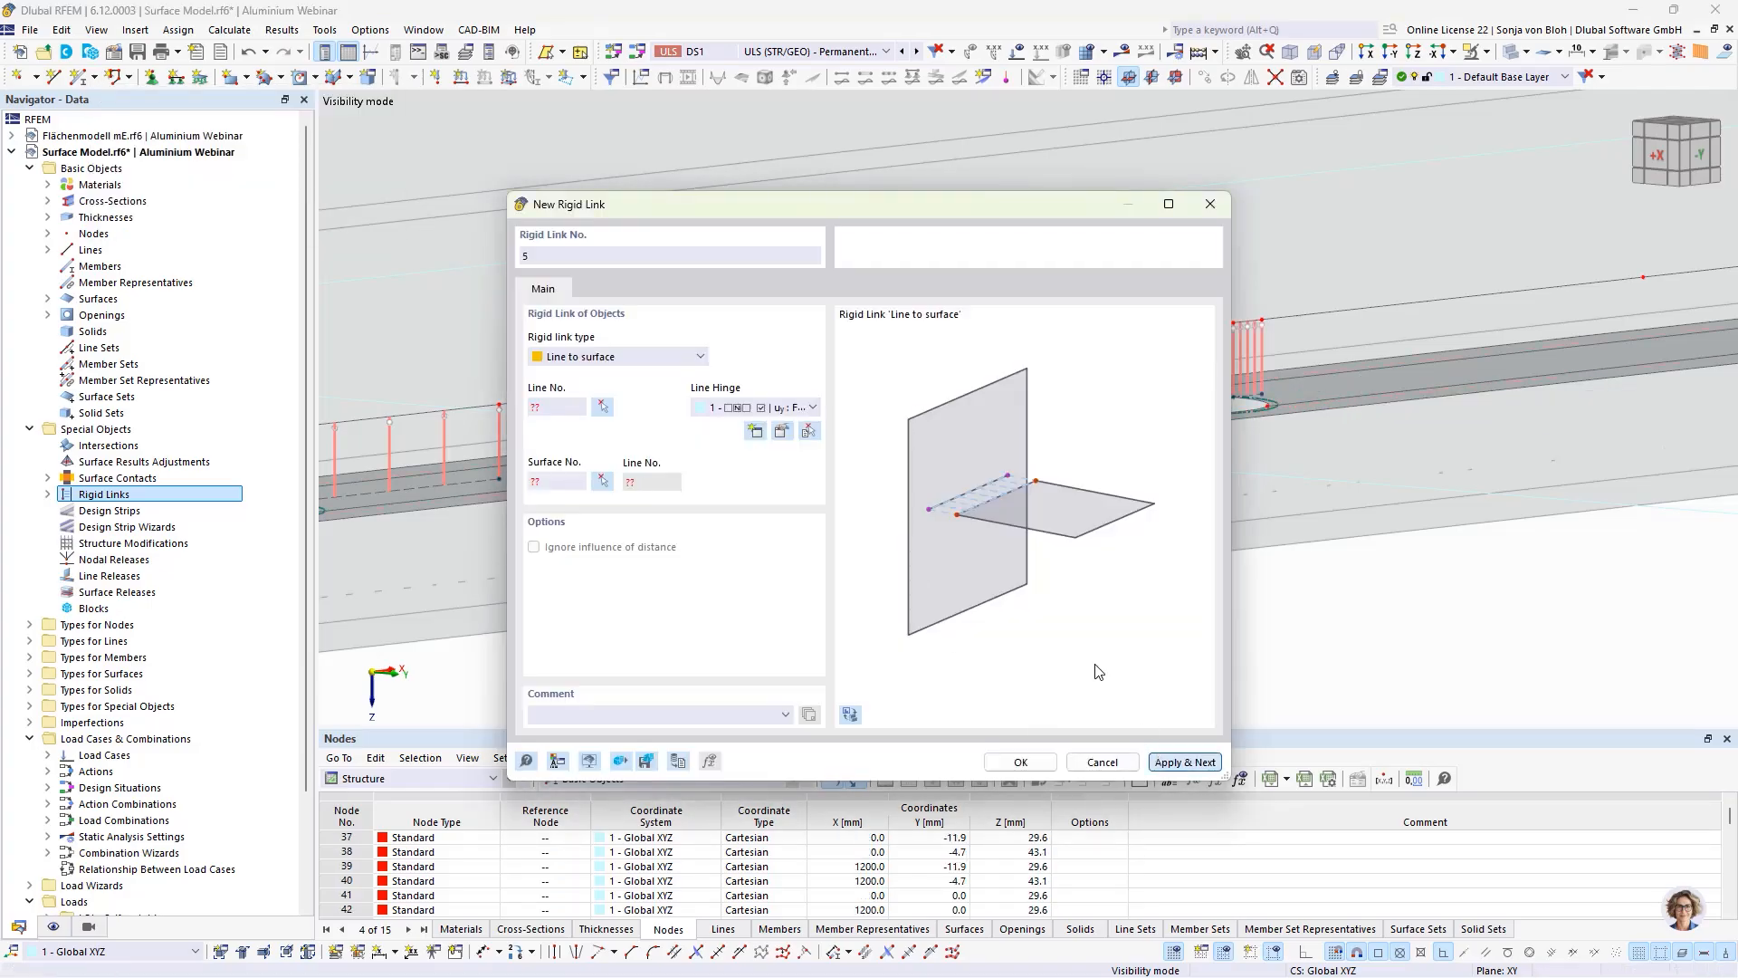
# Step: Create a fifth rigid link from pane-edge line 443, between the second and third holes, to floor plate surface 25
pyautogui.click(602, 407)
pyautogui.scroll(-4, 685, 467)
pyautogui.moveTo(1412, 472); pyautogui.dragTo(1222, 520, button='middle')
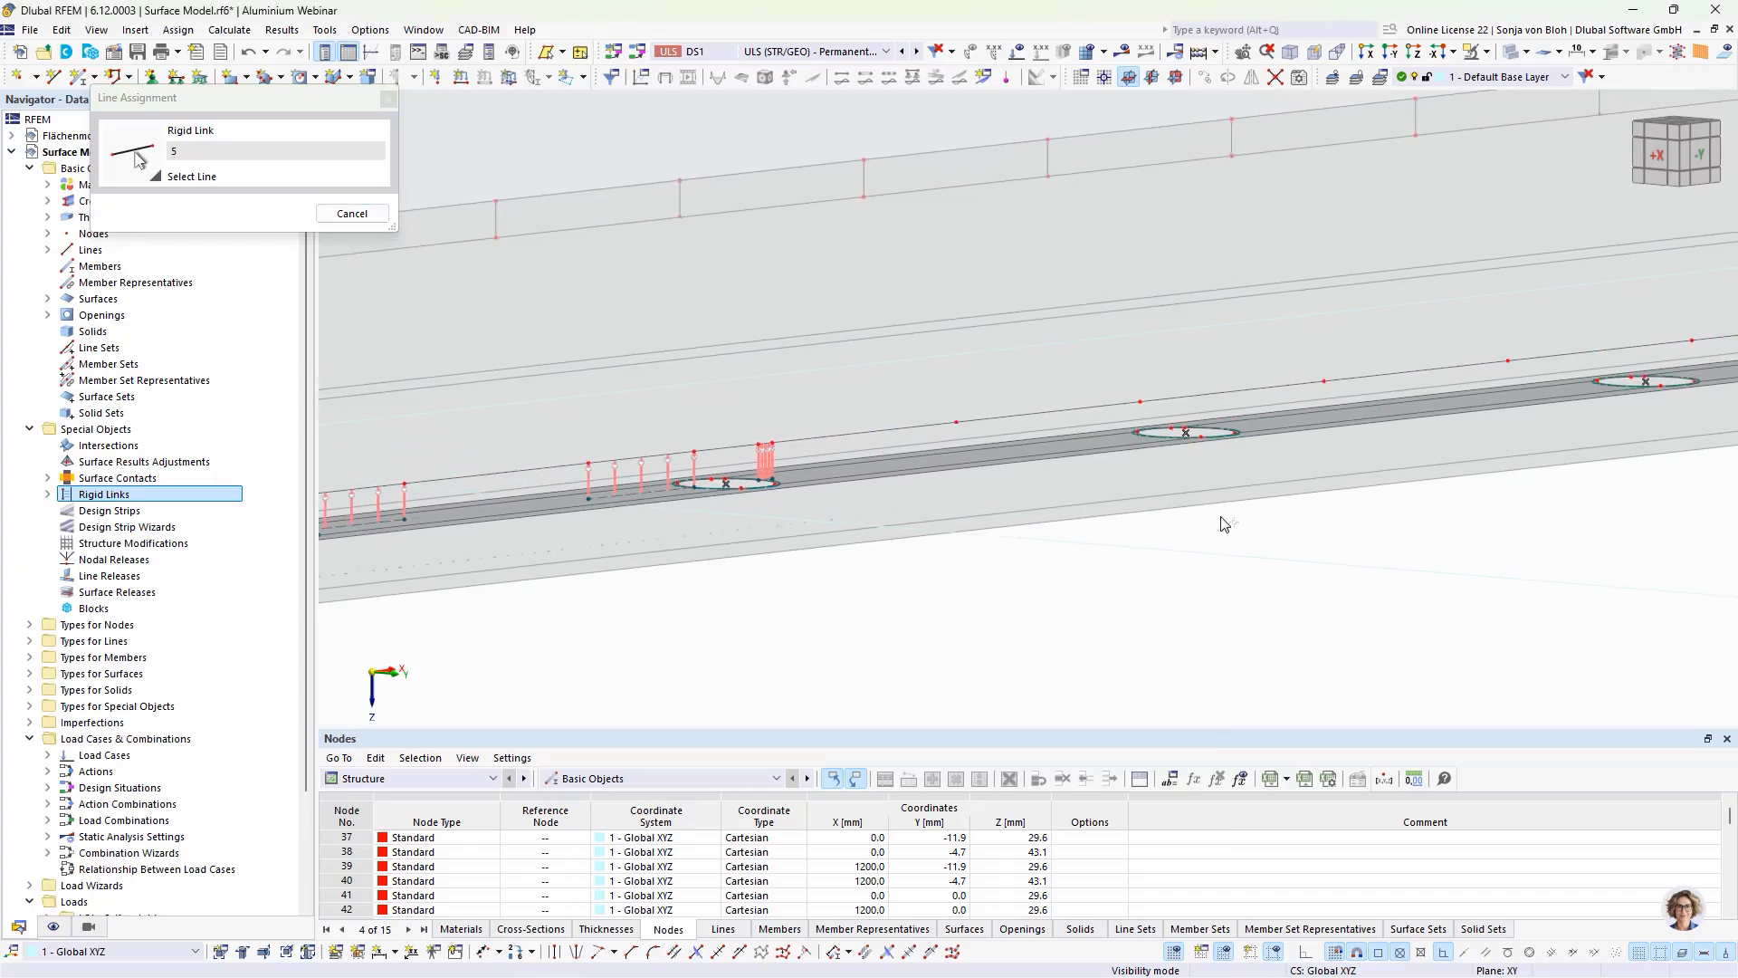
pyautogui.click(1032, 416)
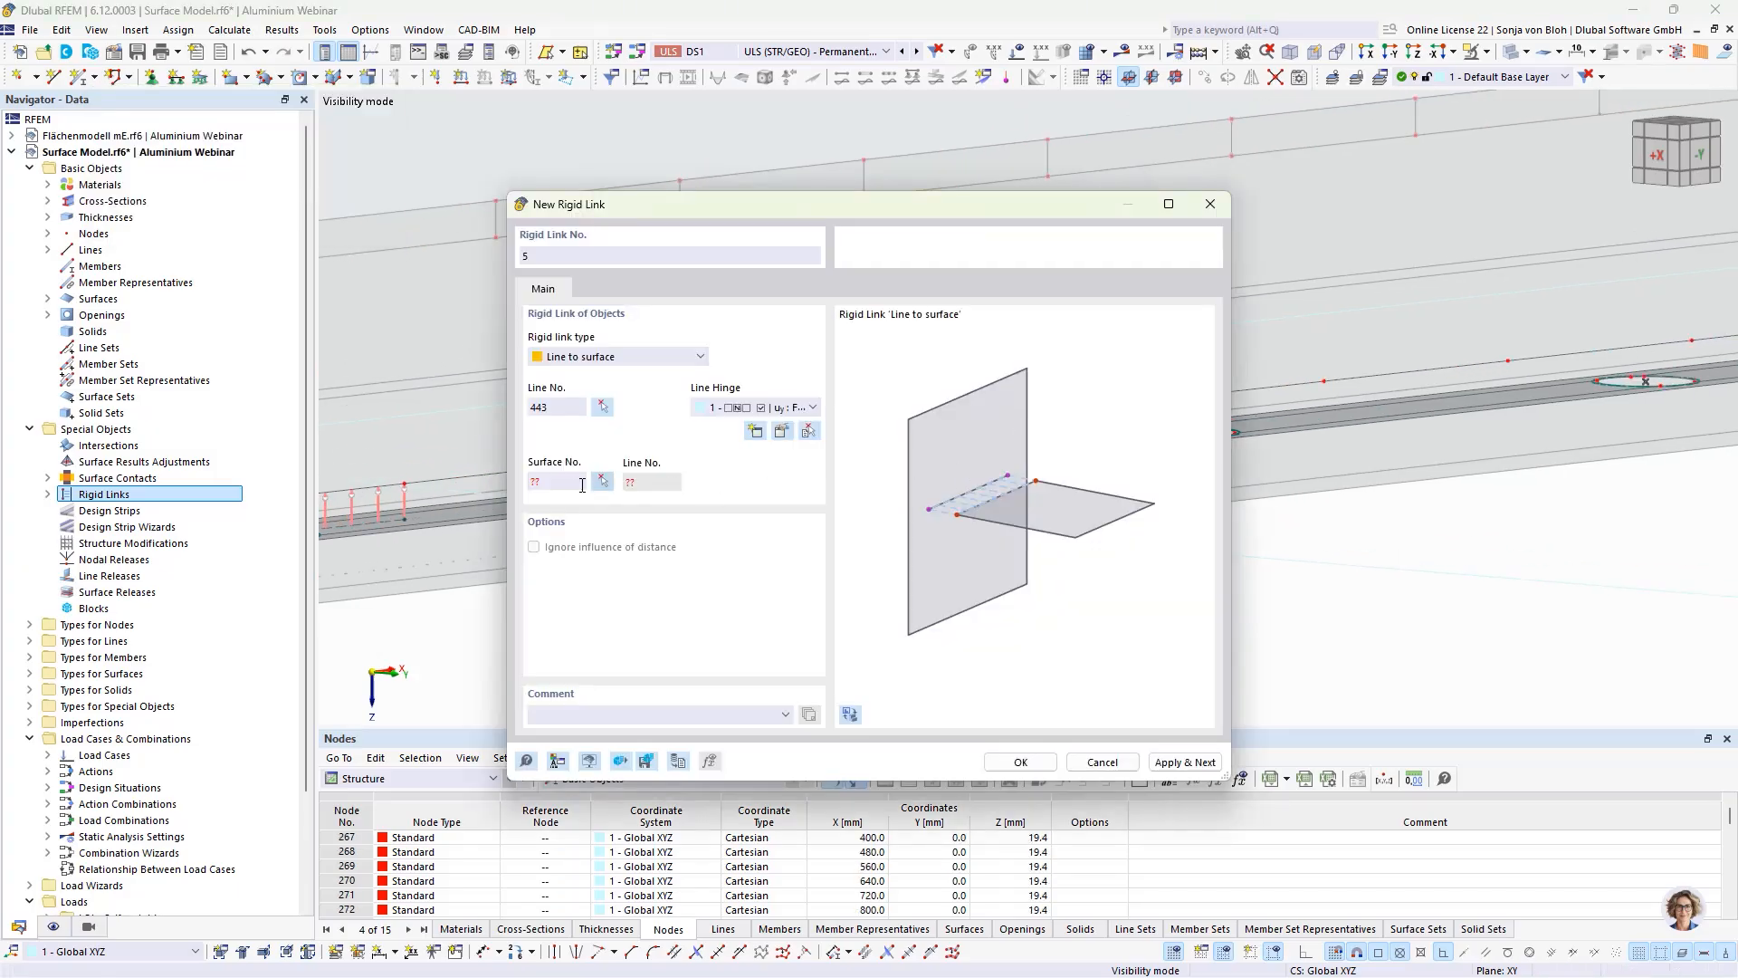
pyautogui.click(602, 483)
pyautogui.click(964, 451)
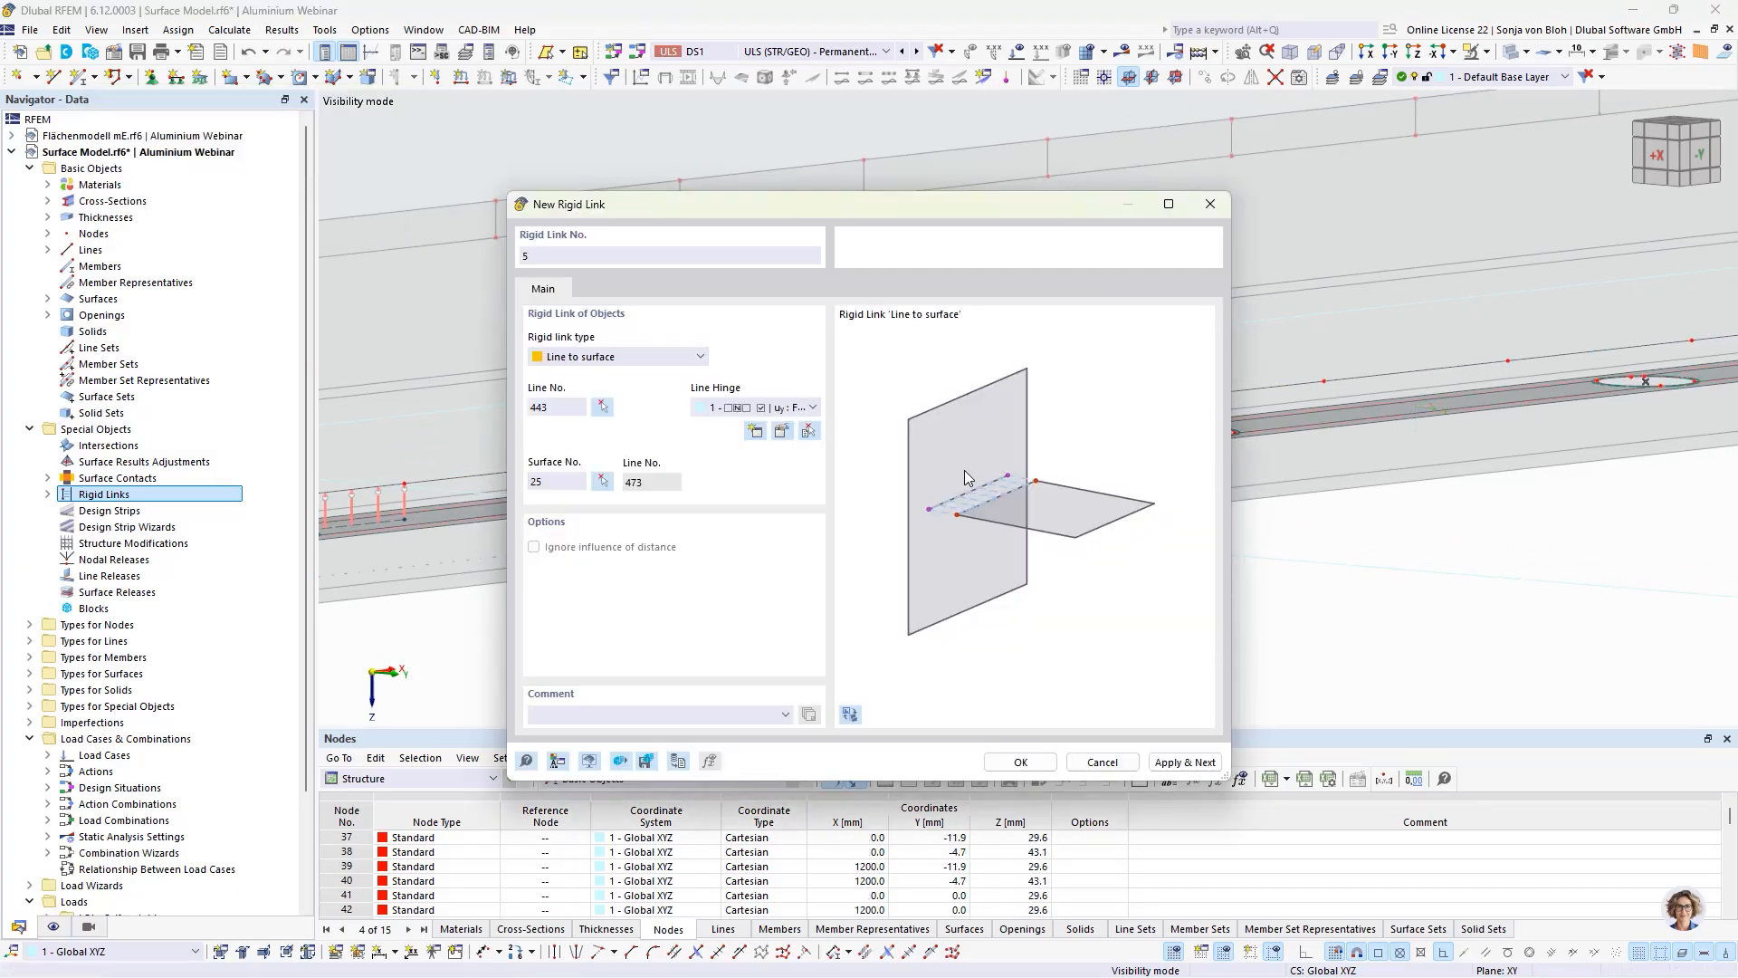
pyautogui.click(1166, 762)
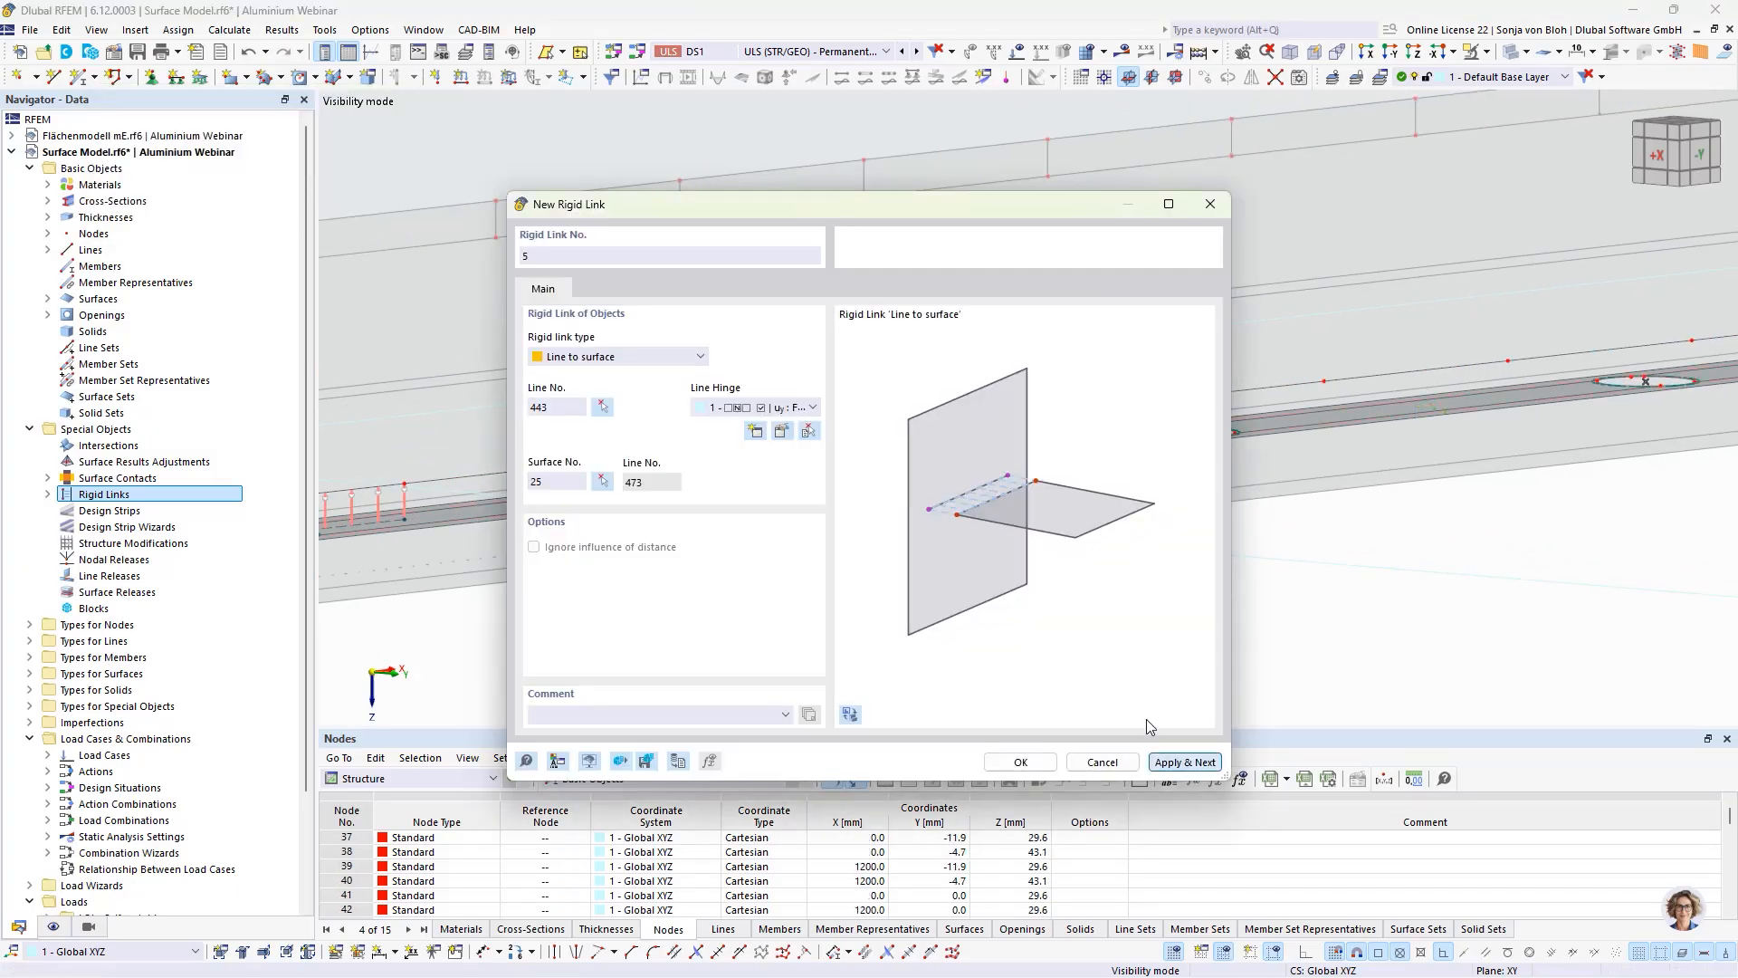
# Step: Create a sixth rigid link from pane-edge line 445, between the third and fourth holes, to floor plate surface 25
pyautogui.click(602, 406)
pyautogui.click(1371, 376)
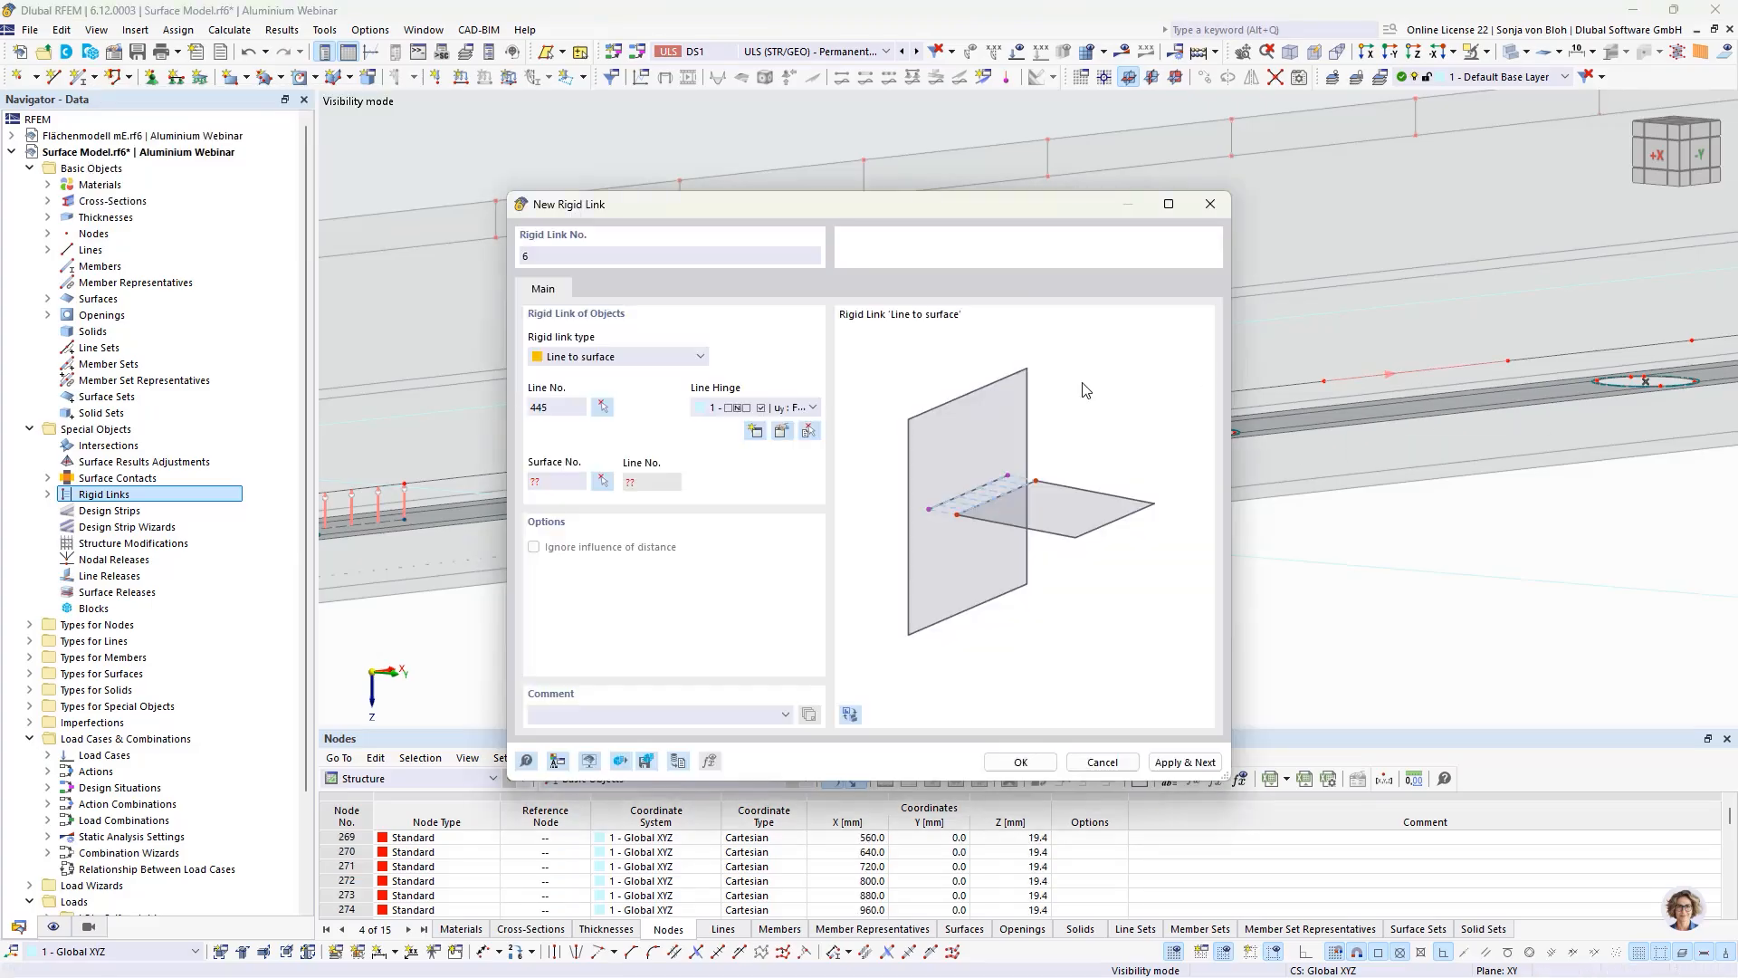
pyautogui.click(602, 481)
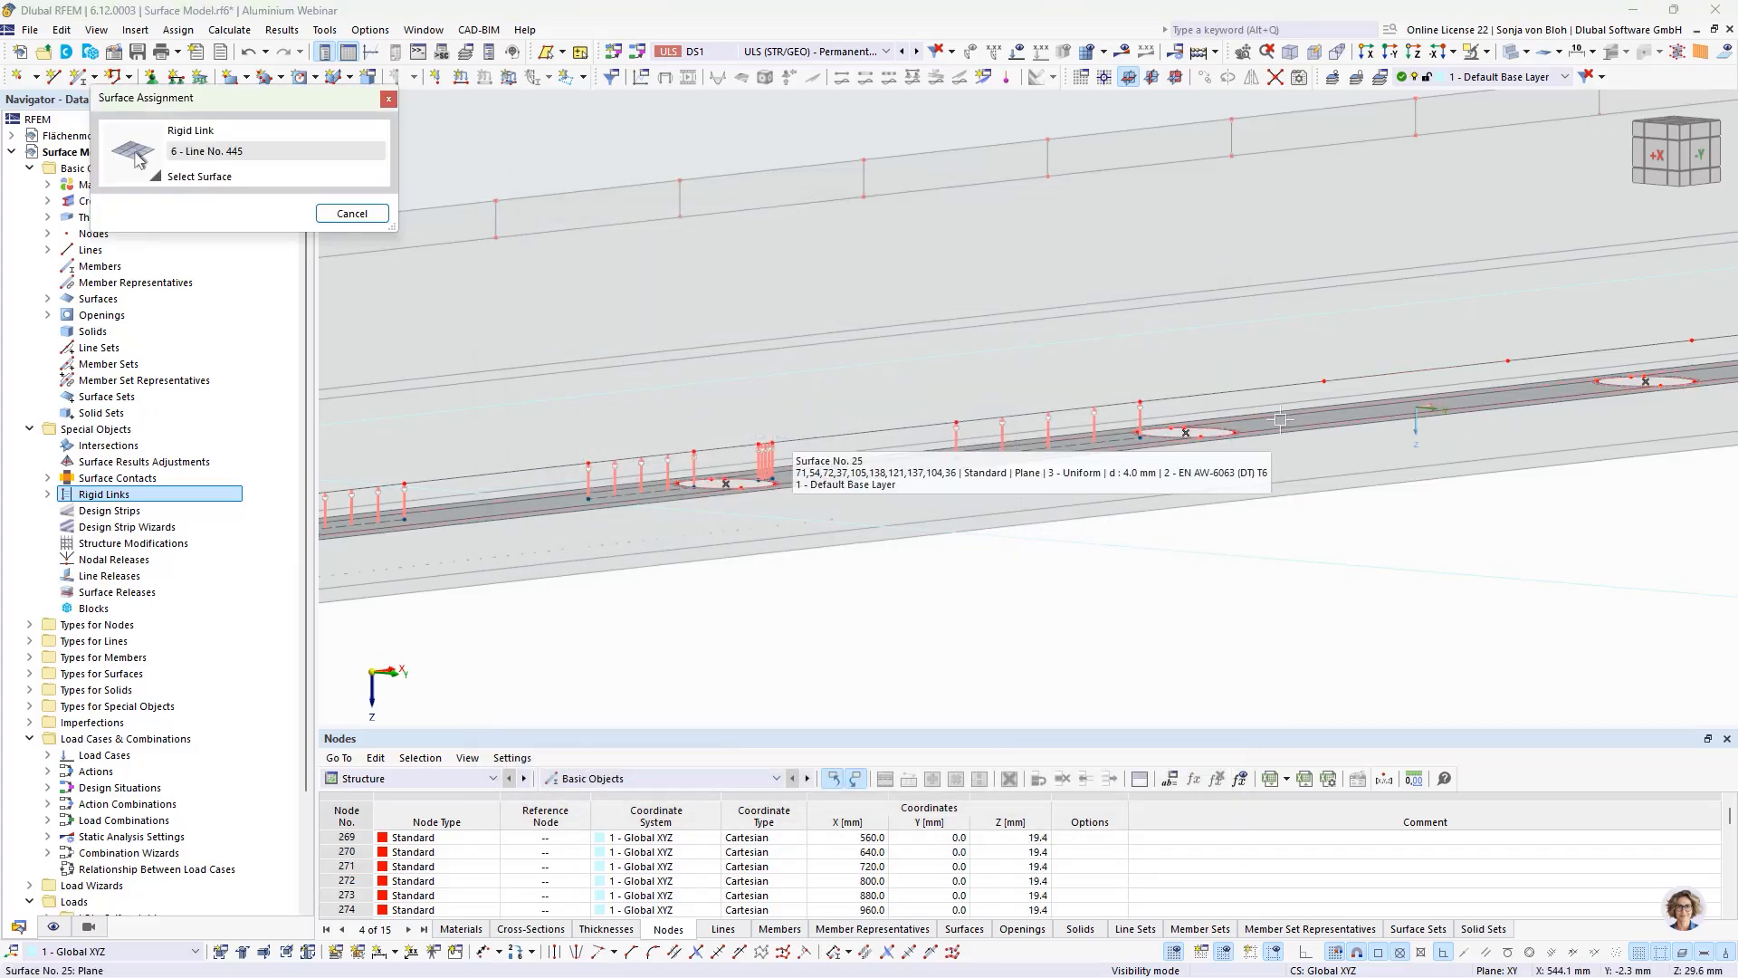
pyautogui.click(1281, 429)
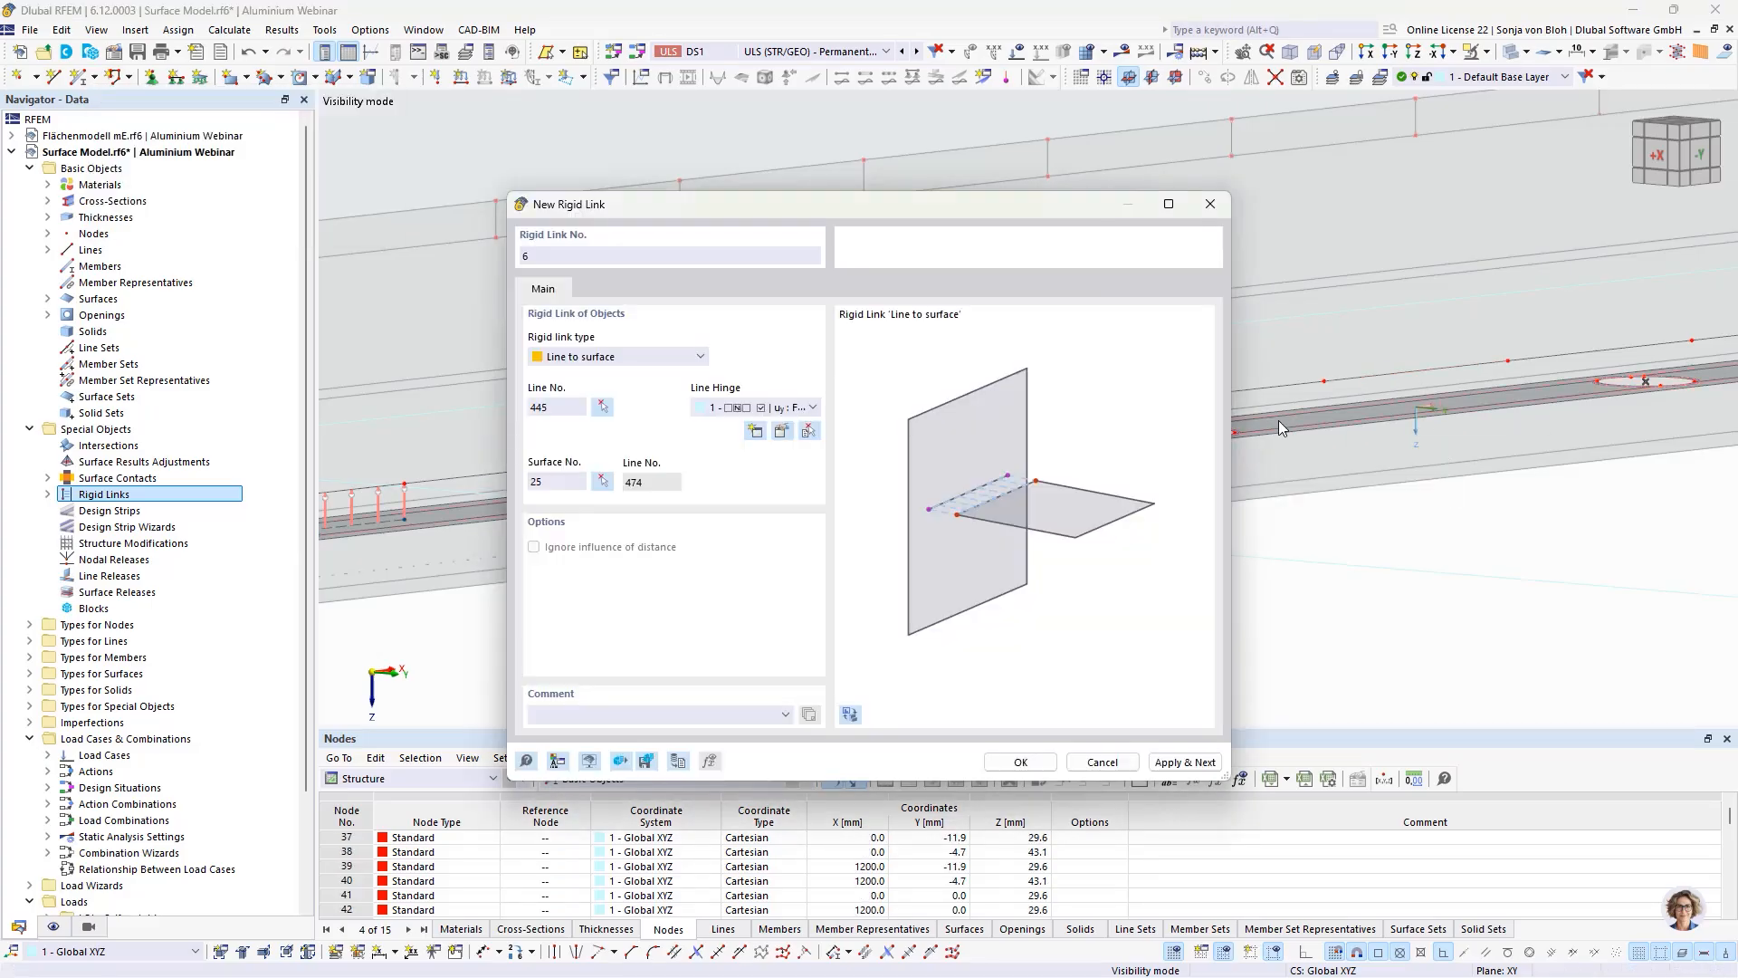
pyautogui.click(1184, 762)
# Step: Create a seventh rigid link from pane-edge line 447, just past the next hole, to floor plate surface 25
pyautogui.click(602, 406)
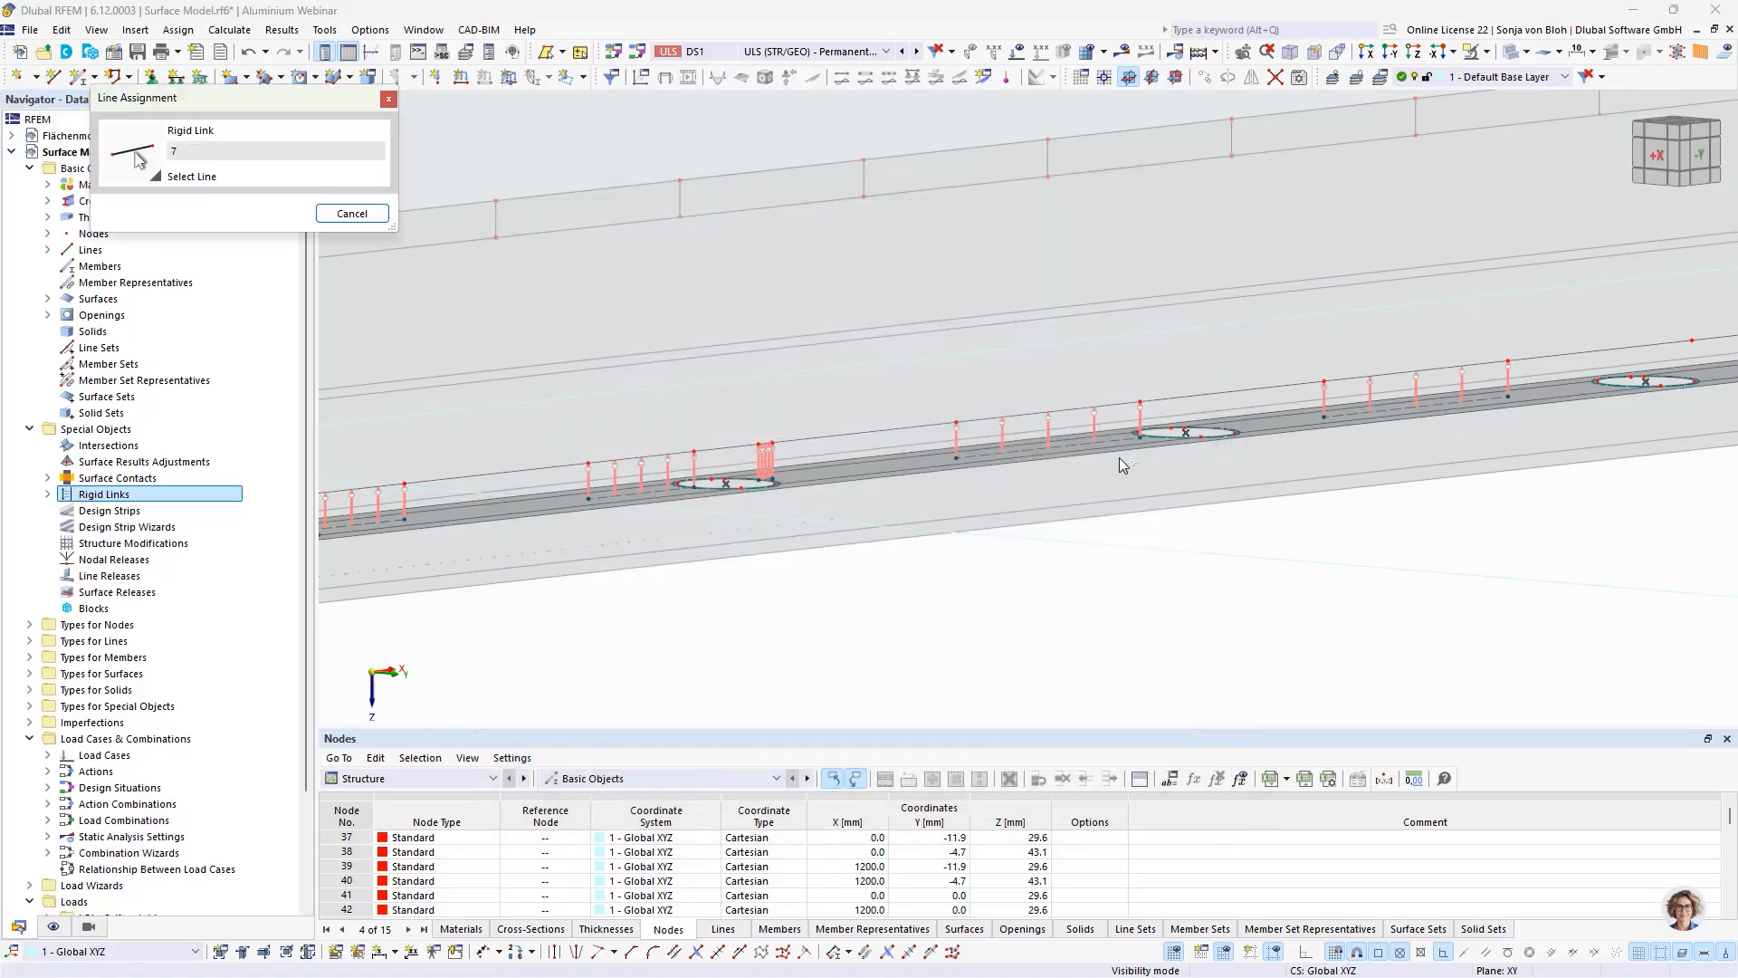
pyautogui.scroll(-2, 1142, 468)
pyautogui.moveTo(1380, 480); pyautogui.dragTo(1145, 510, button='middle')
pyautogui.moveTo(1312, 488); pyautogui.dragTo(1041, 523, button='middle')
pyautogui.scroll(2, 1041, 506)
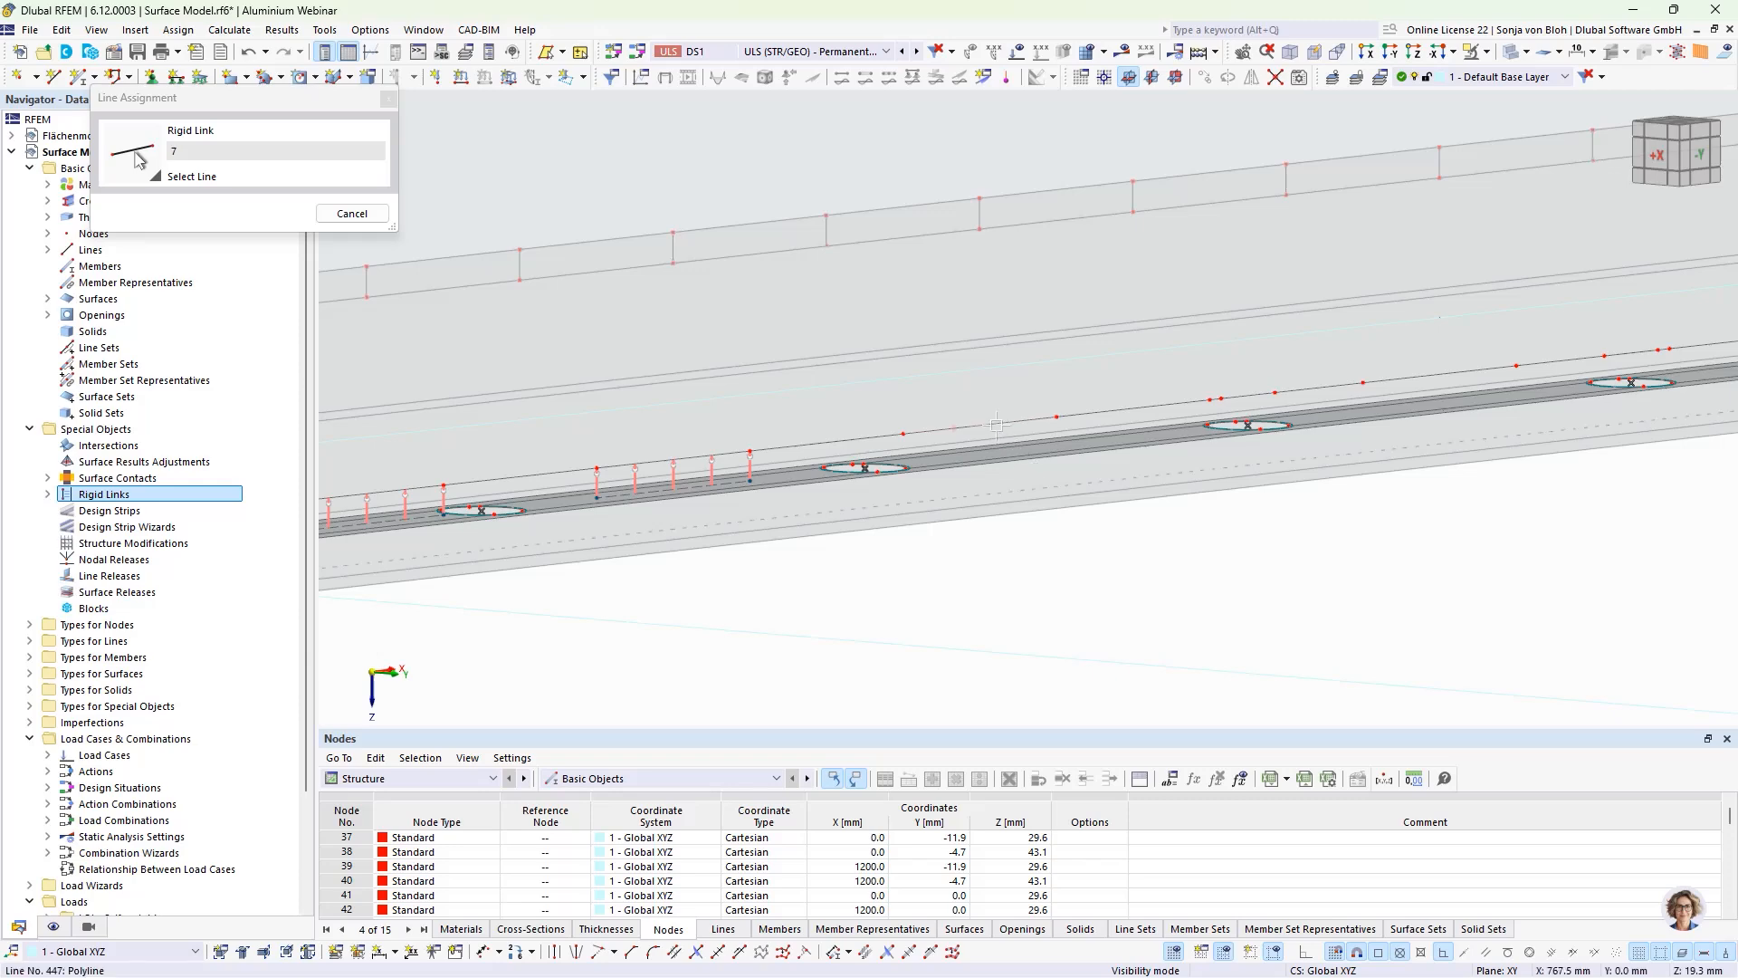
pyautogui.click(999, 437)
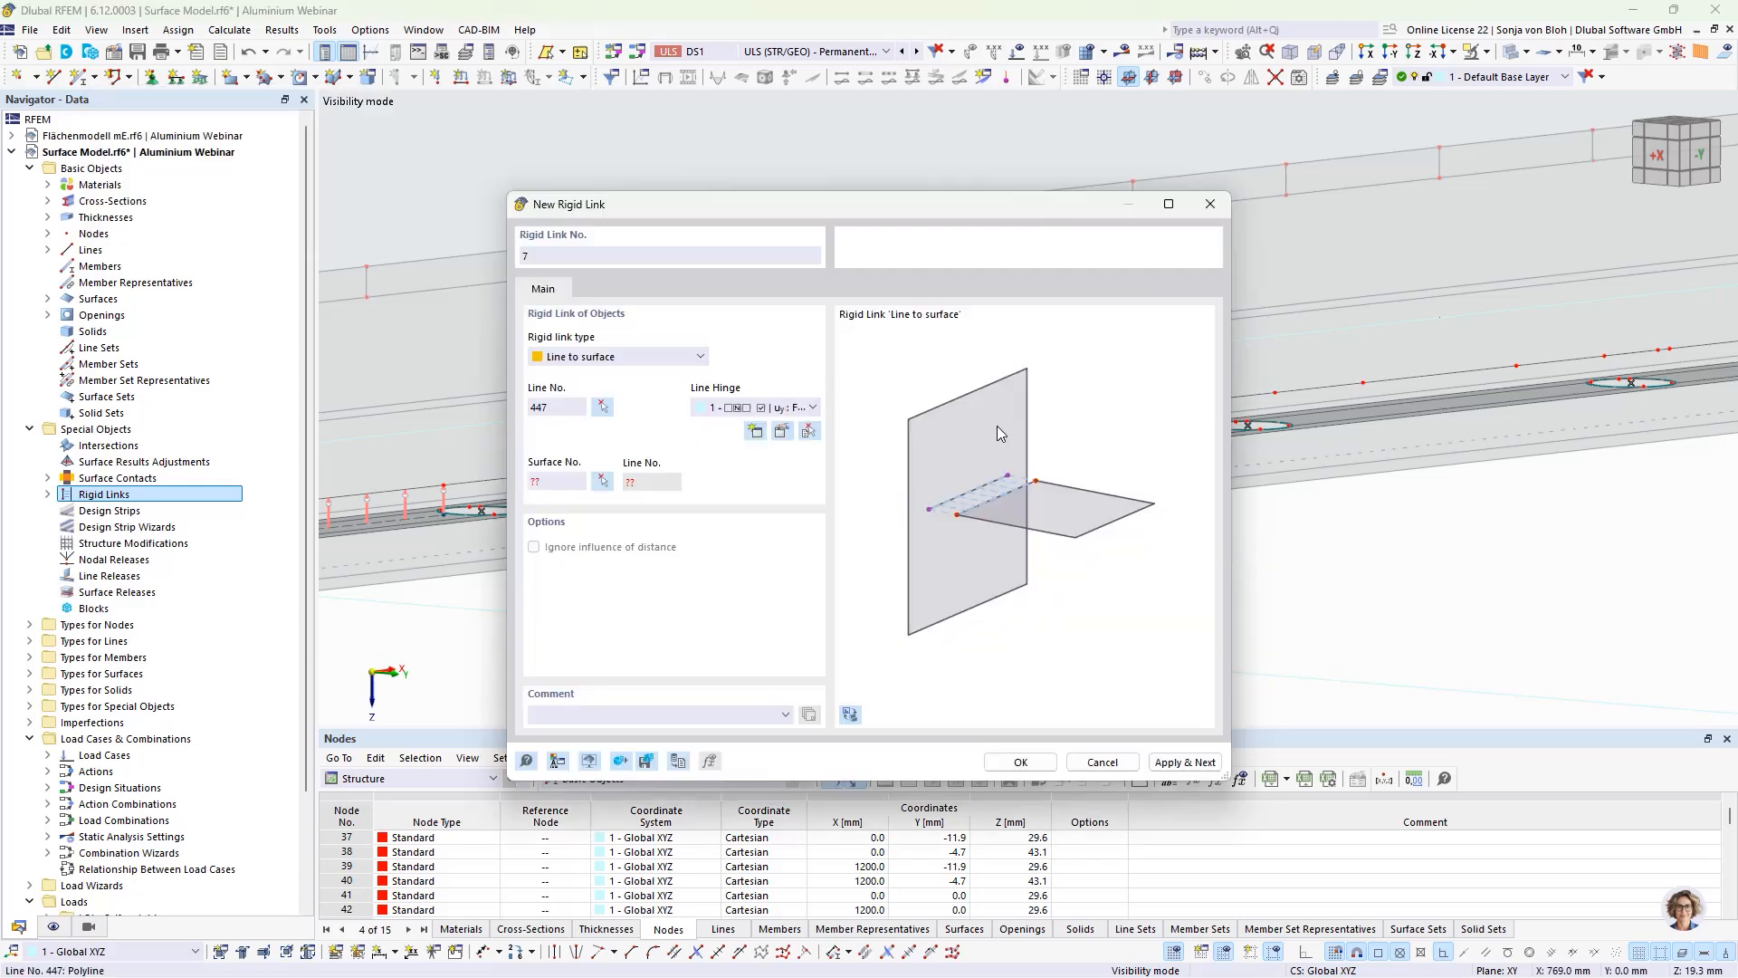
pyautogui.click(602, 480)
pyautogui.click(1012, 470)
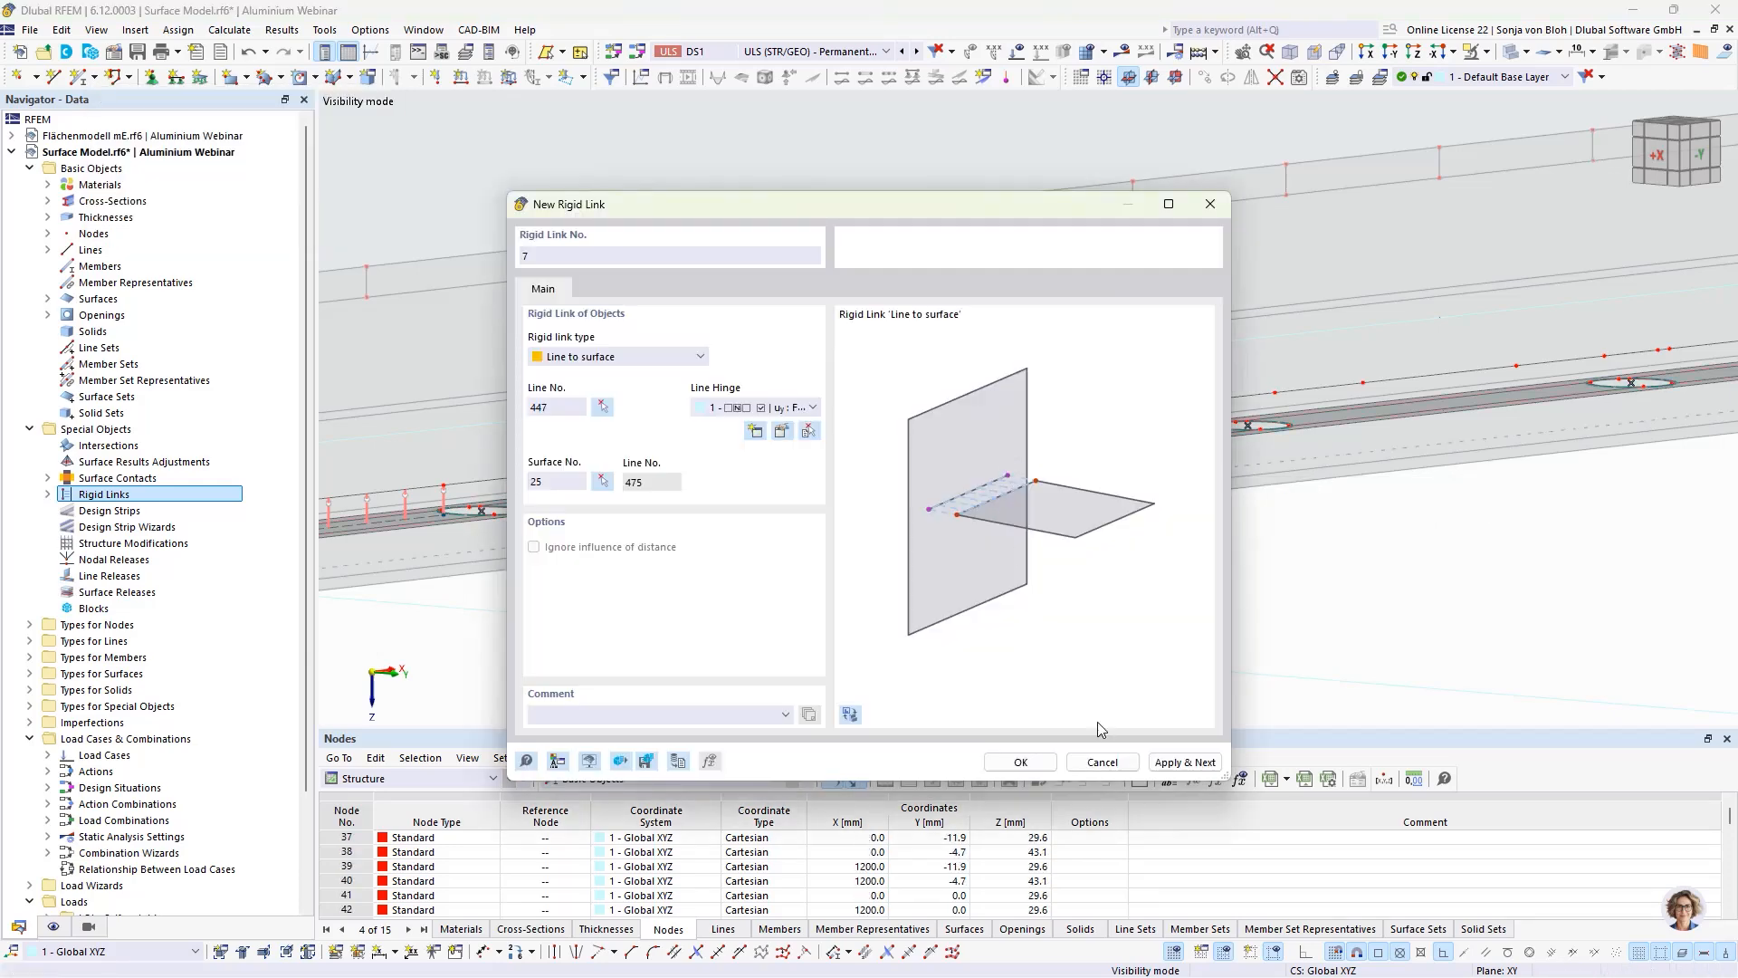
pyautogui.click(1167, 762)
# Step: Create an eighth rigid link from the short pane-edge line 449 above the following hole to floor plate surface 25
pyautogui.click(602, 407)
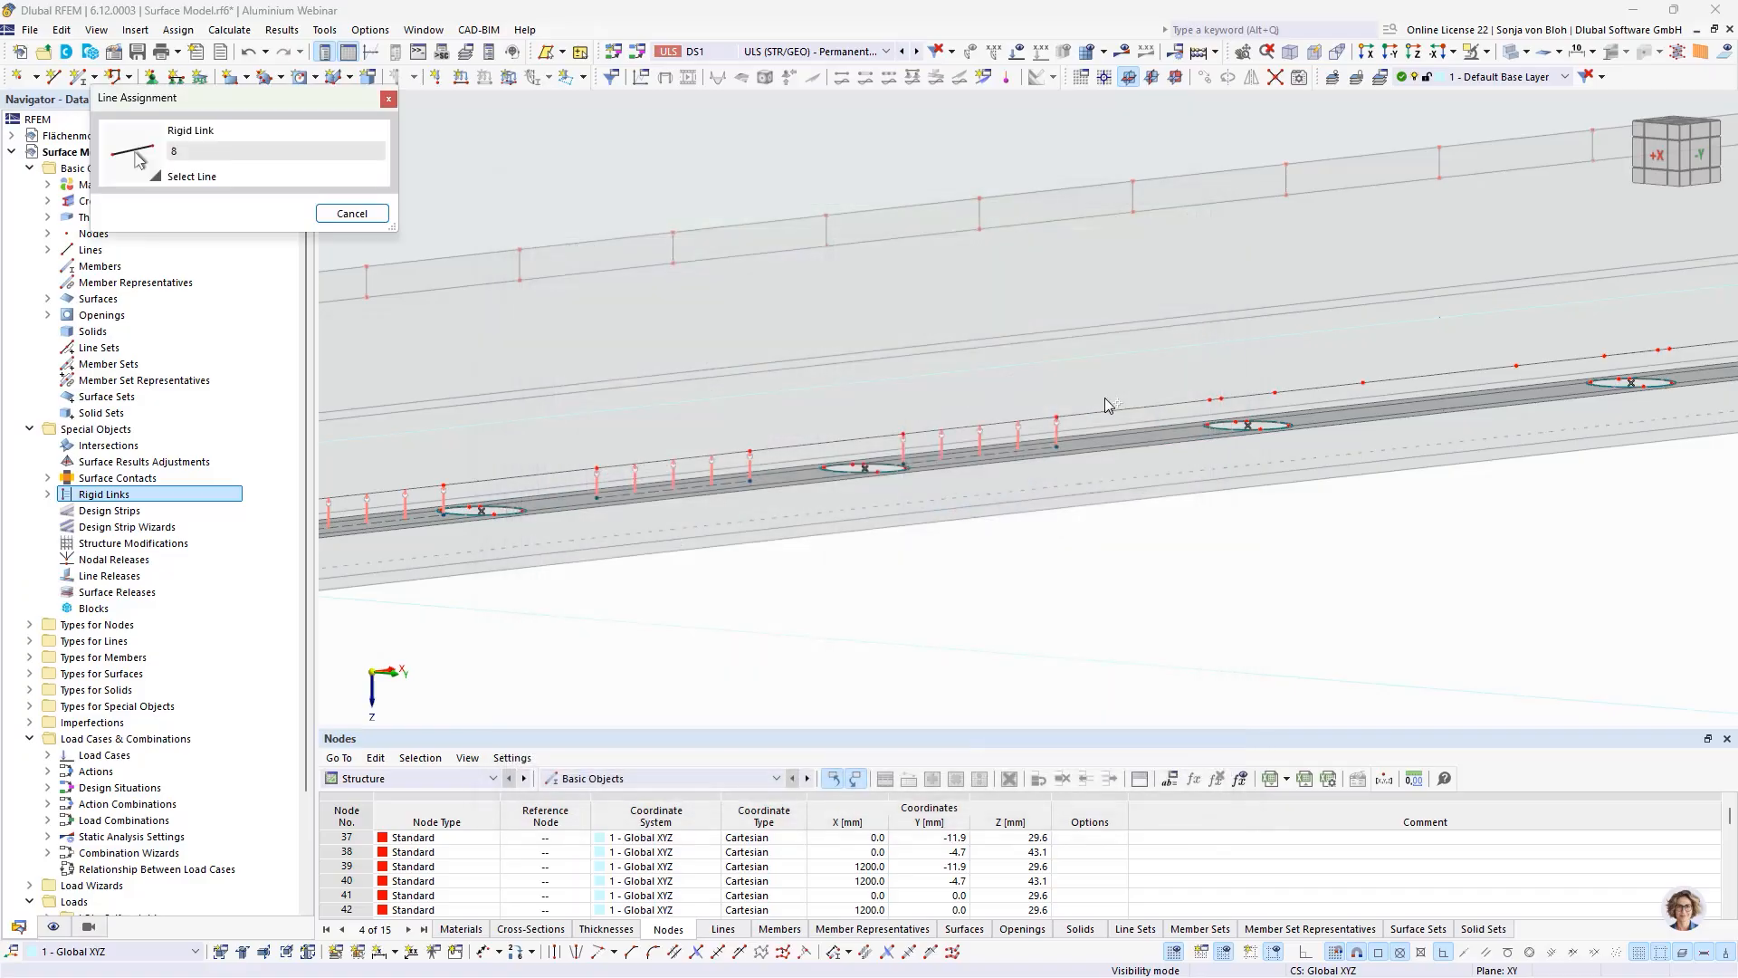
pyautogui.scroll(3, 1236, 409)
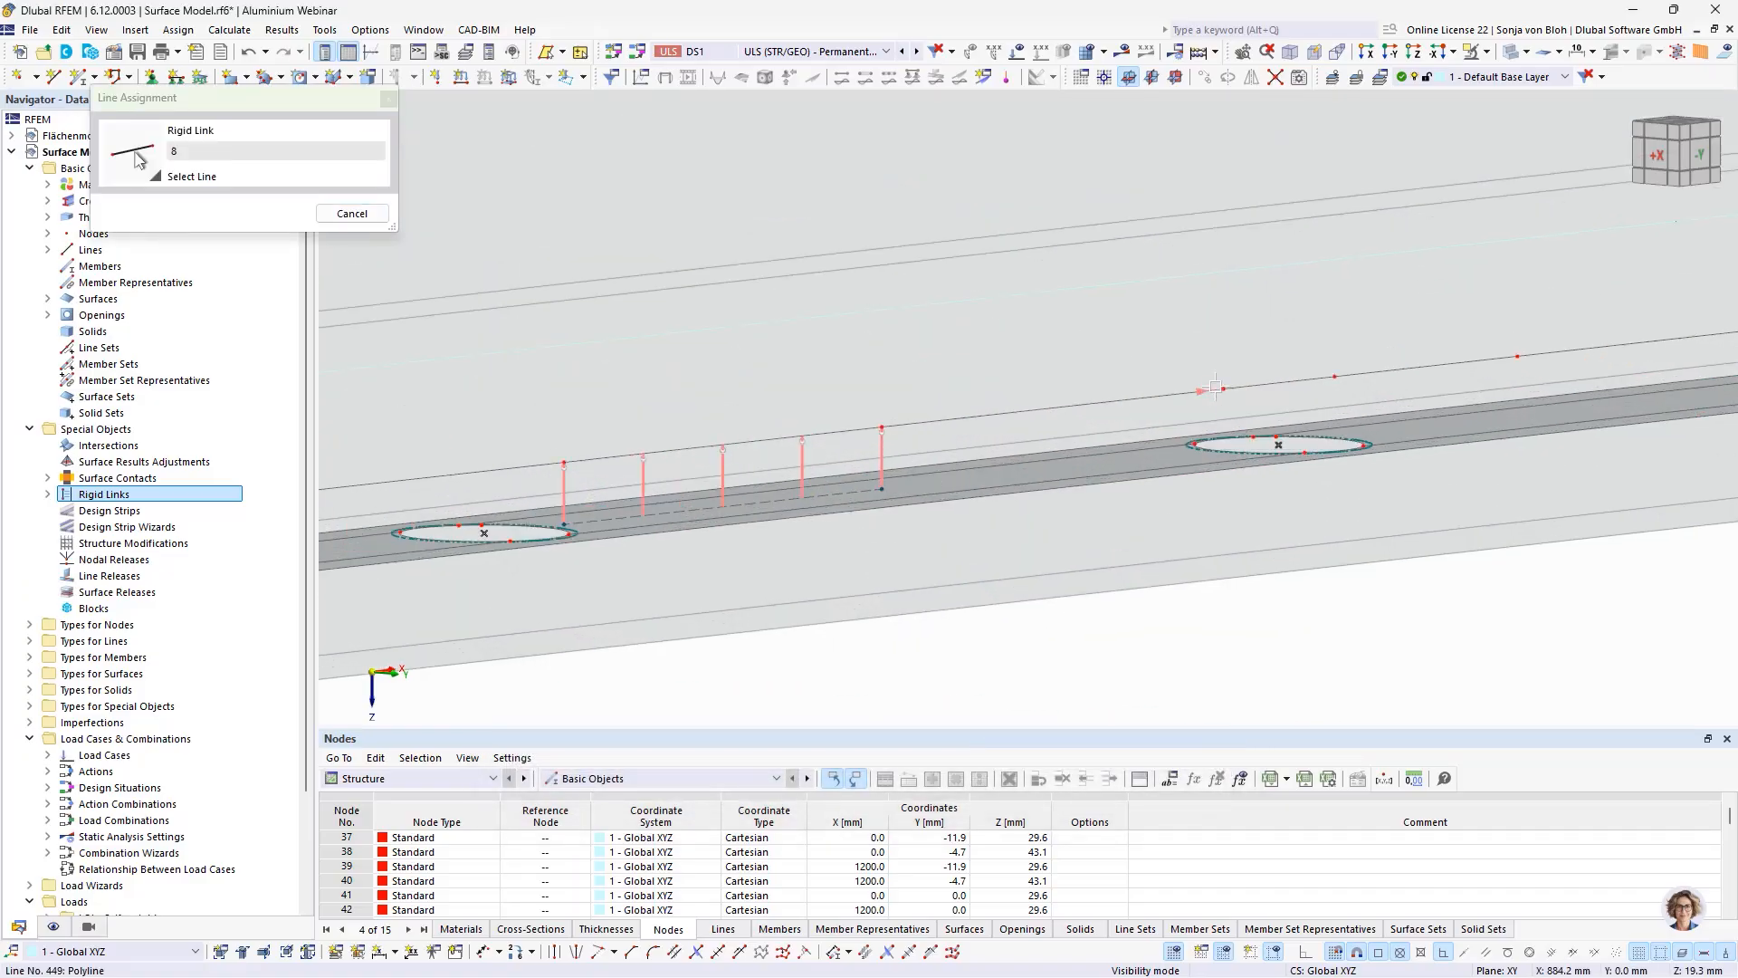
pyautogui.click(1231, 411)
pyautogui.click(602, 480)
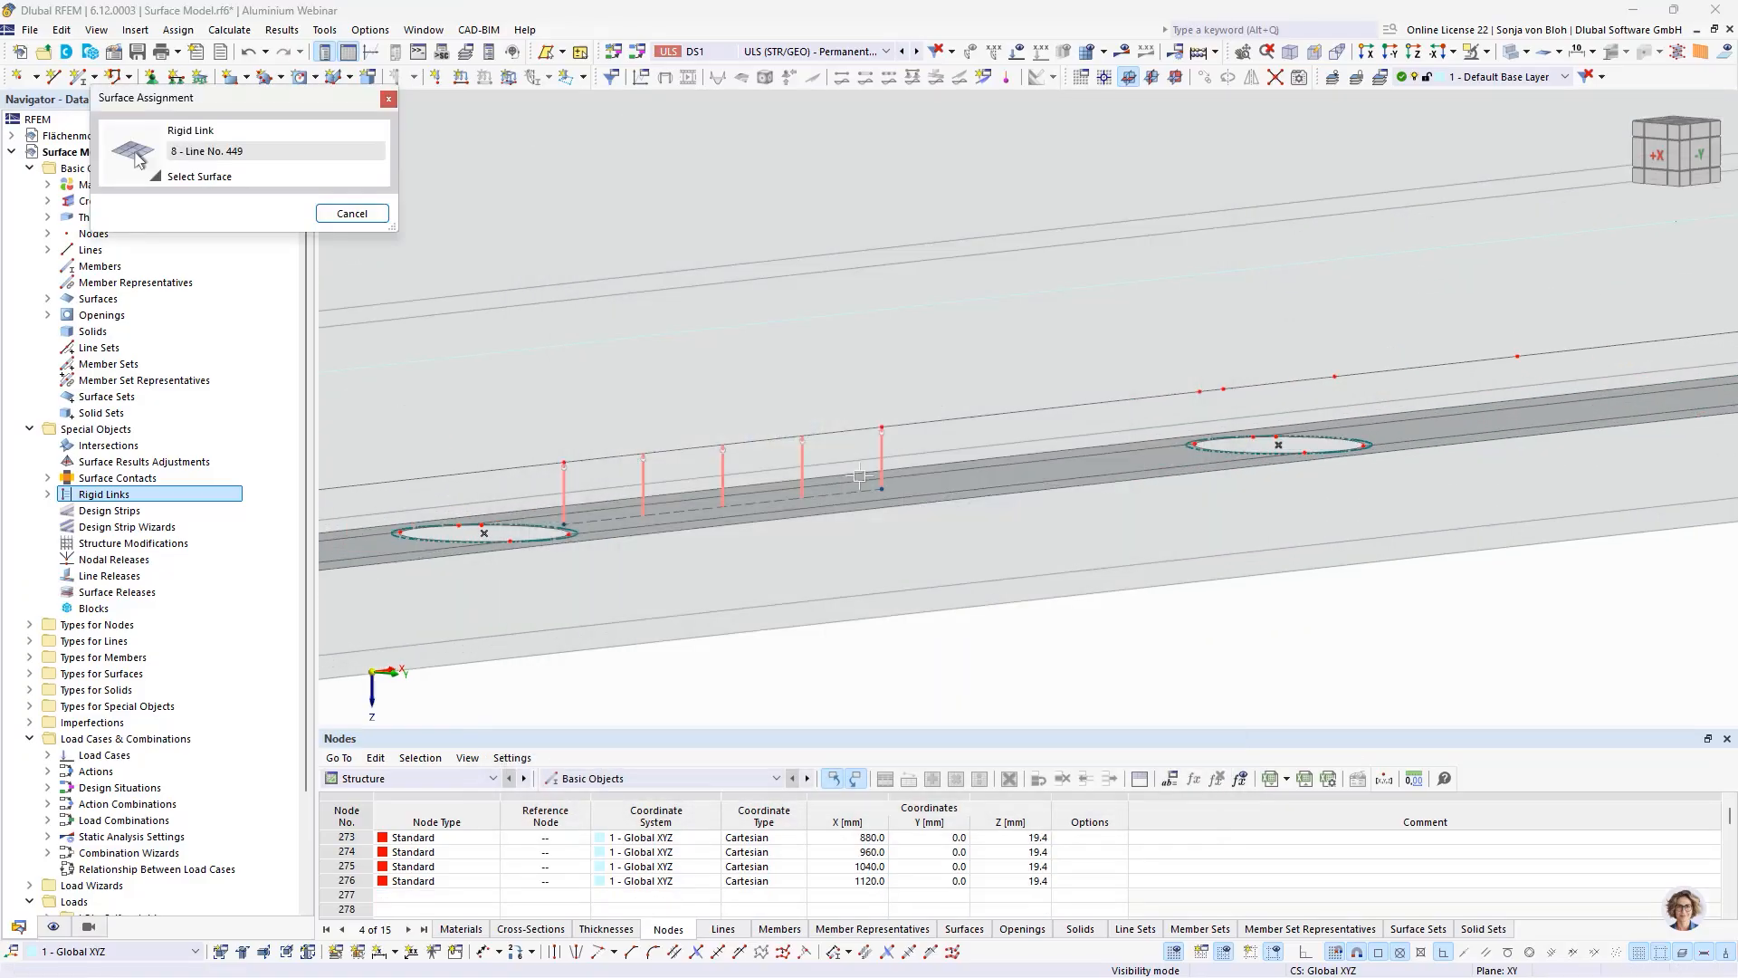
pyautogui.click(1021, 466)
pyautogui.click(1185, 762)
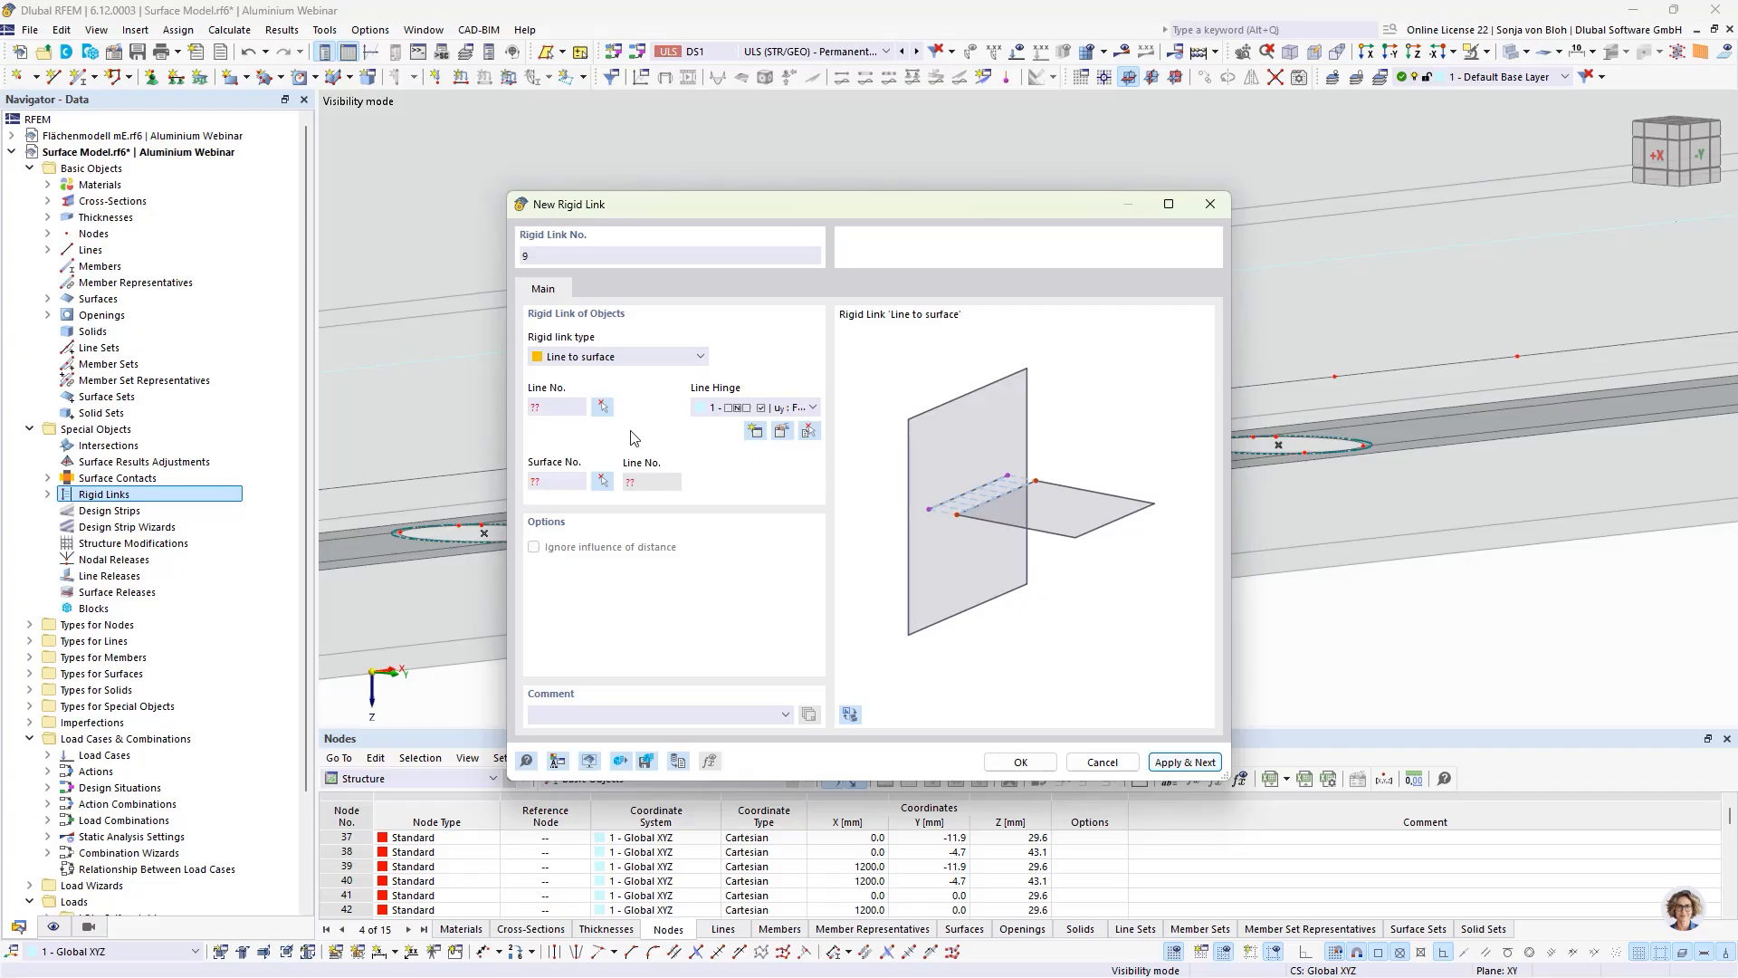
# Step: Create a ninth rigid link from pane-edge line 466, just past the short linked segment, to floor plate surface 25
pyautogui.click(603, 409)
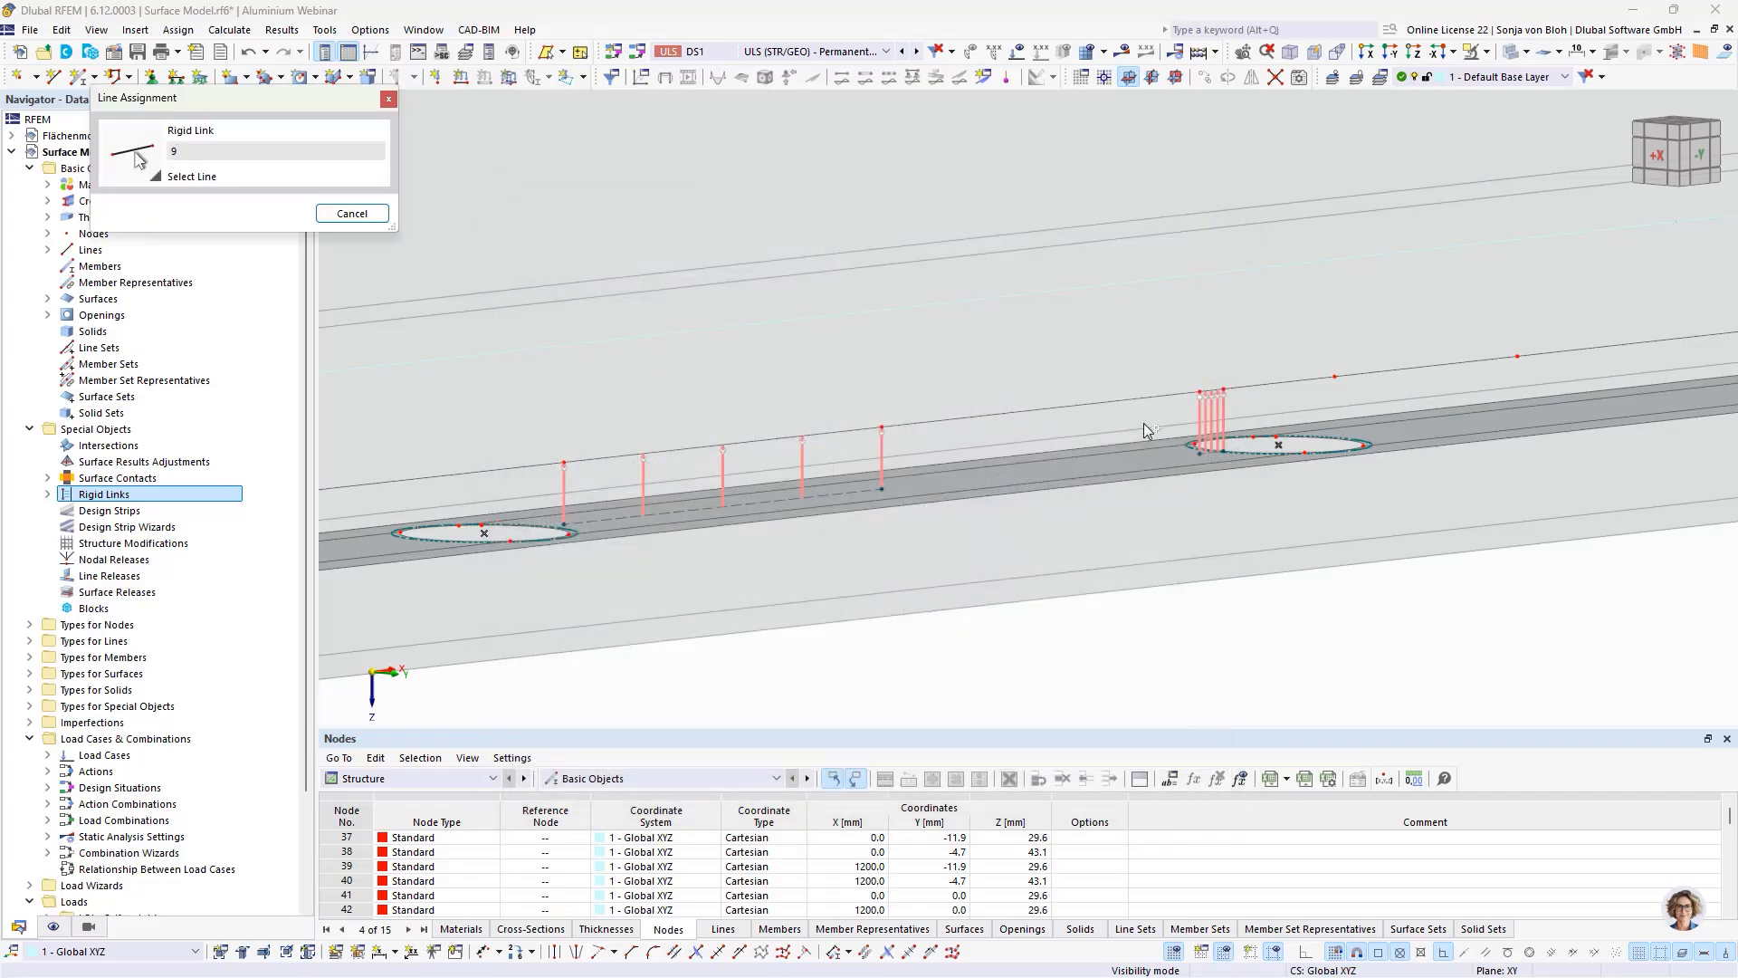
pyautogui.click(1385, 369)
pyautogui.click(602, 480)
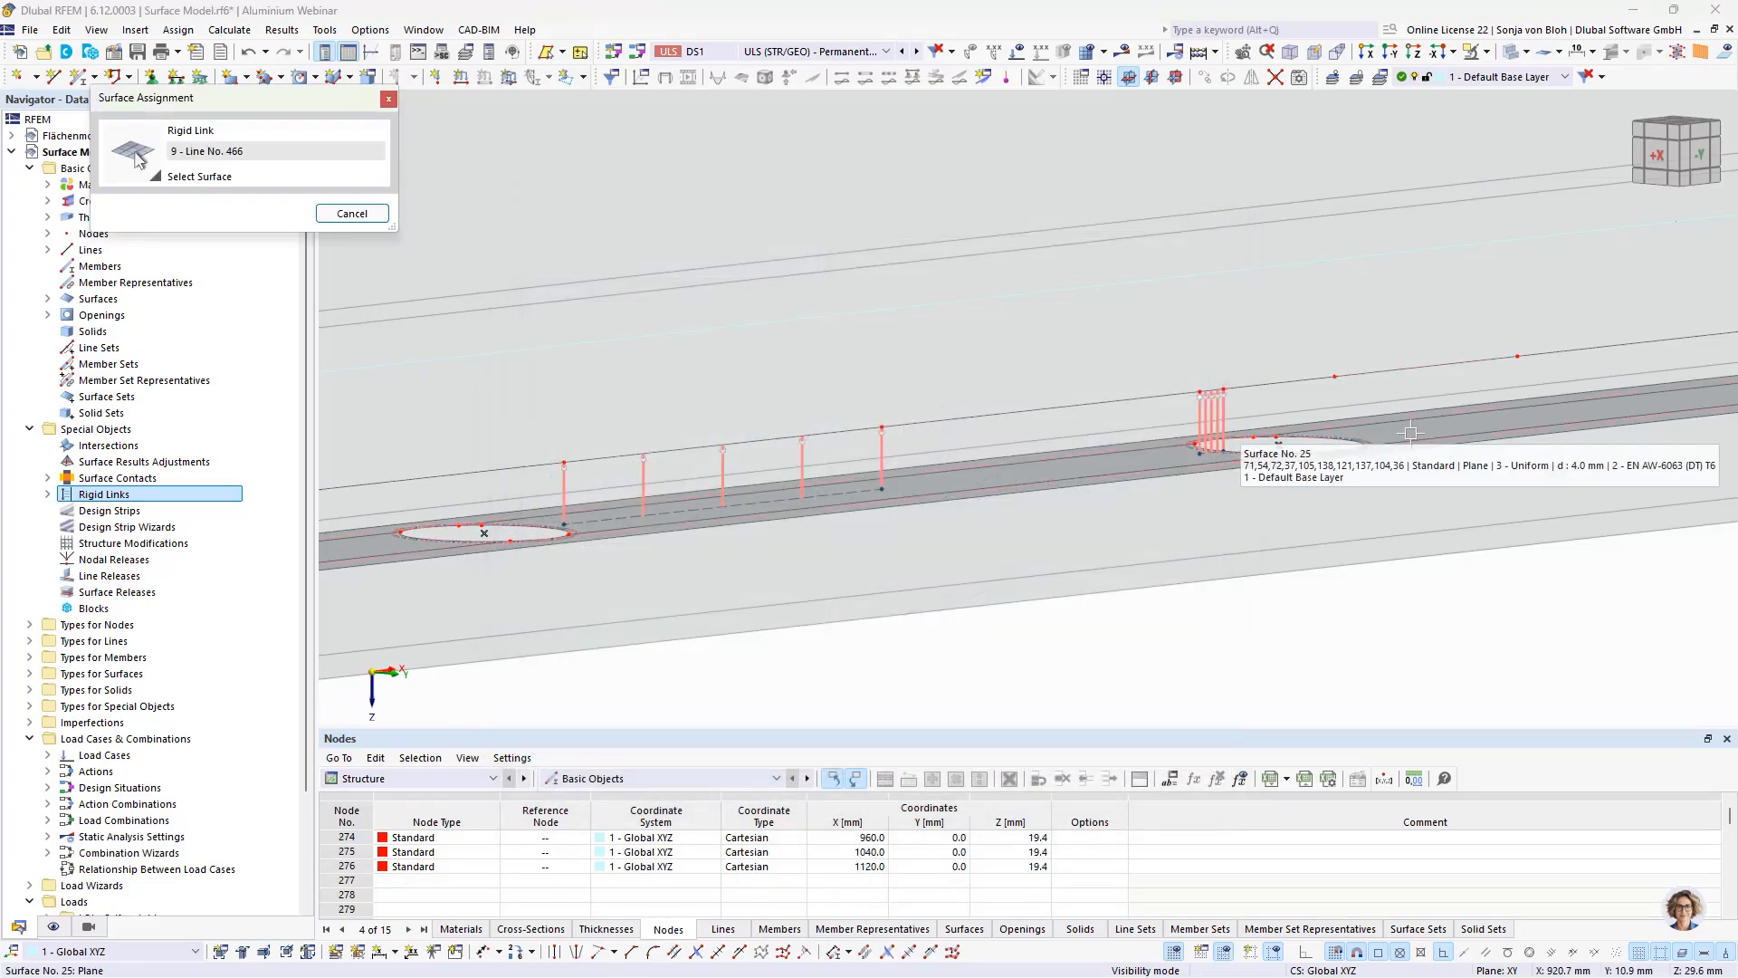
pyautogui.click(1410, 431)
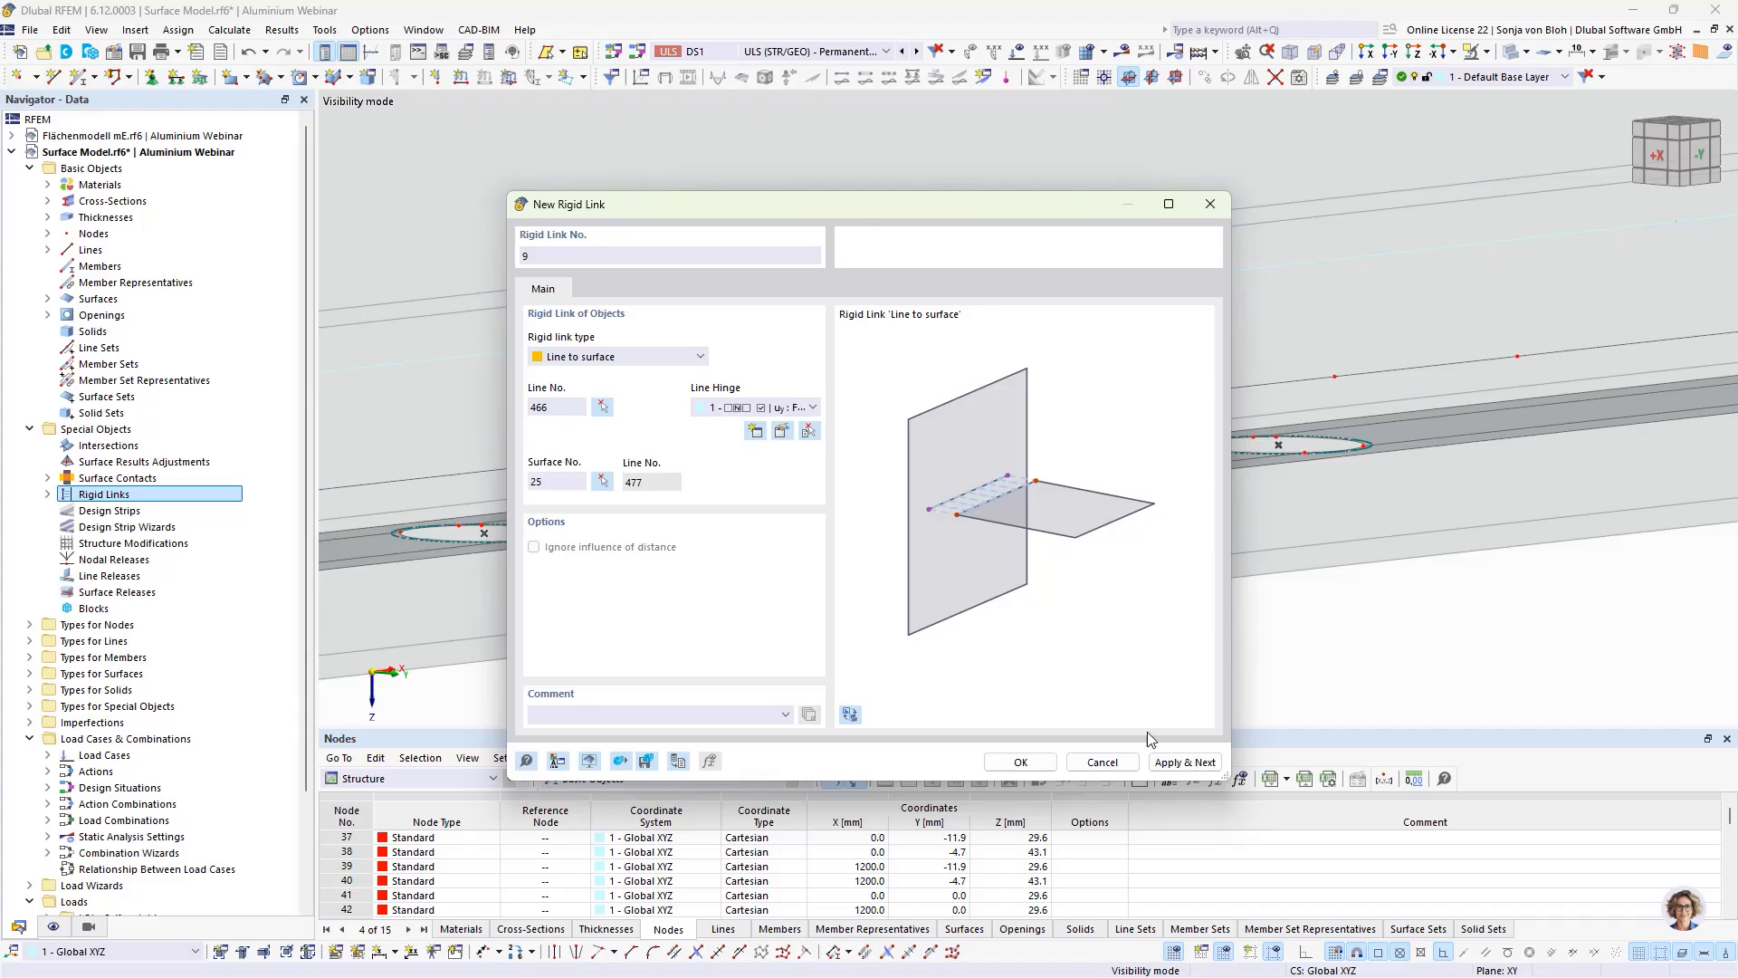
pyautogui.click(1178, 761)
# Step: Create a tenth rigid link from pane-edge line 451, just before the last hole, to floor plate surface 25
pyautogui.click(600, 405)
pyautogui.moveTo(1455, 480); pyautogui.dragTo(618, 504, button='middle')
pyautogui.moveTo(1163, 471); pyautogui.dragTo(1096, 509, button='middle')
pyautogui.click(1035, 368)
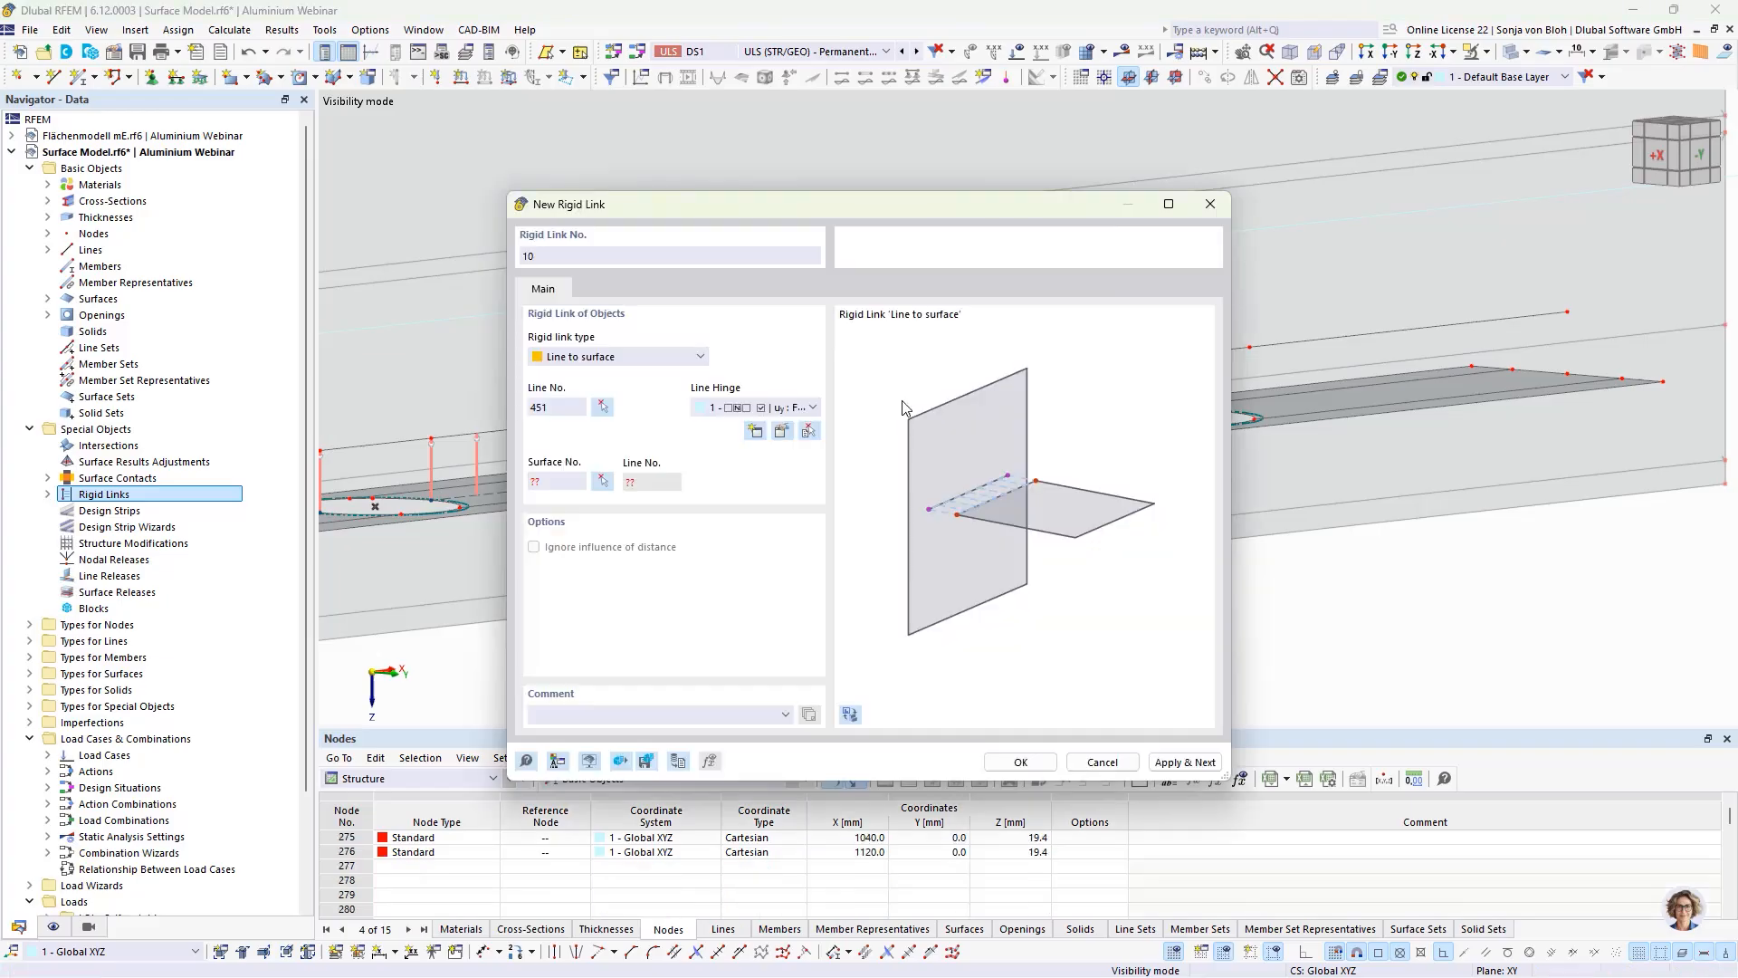
pyautogui.click(602, 481)
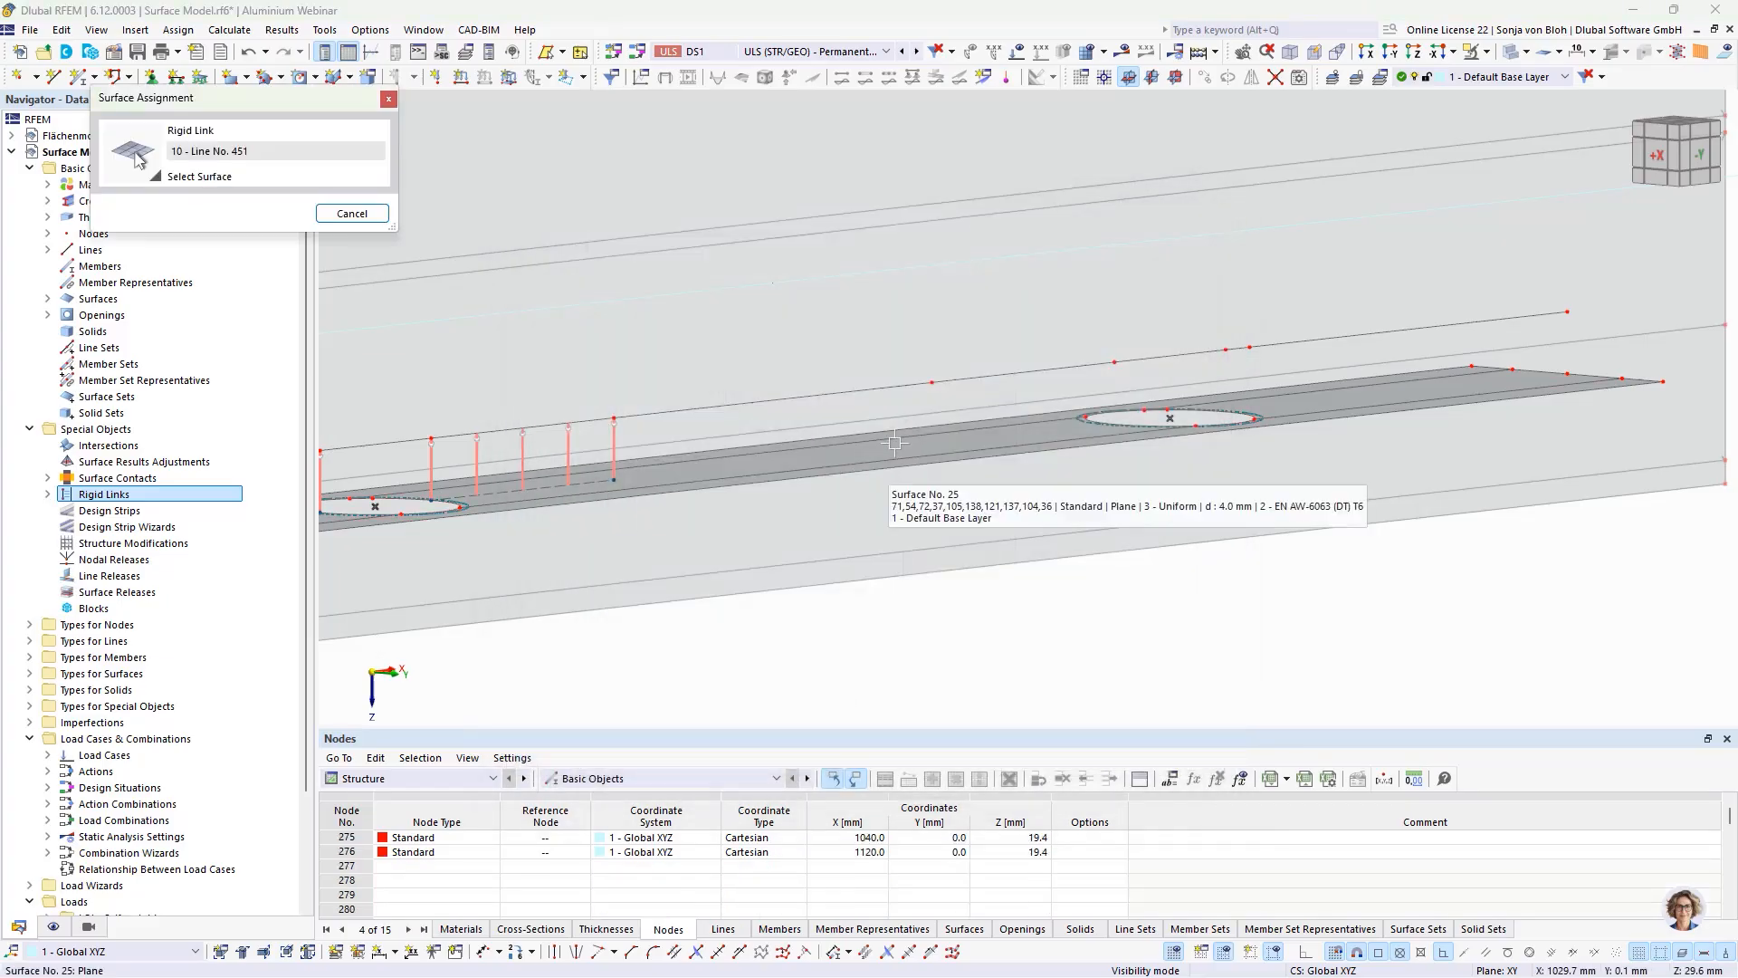
pyautogui.click(896, 441)
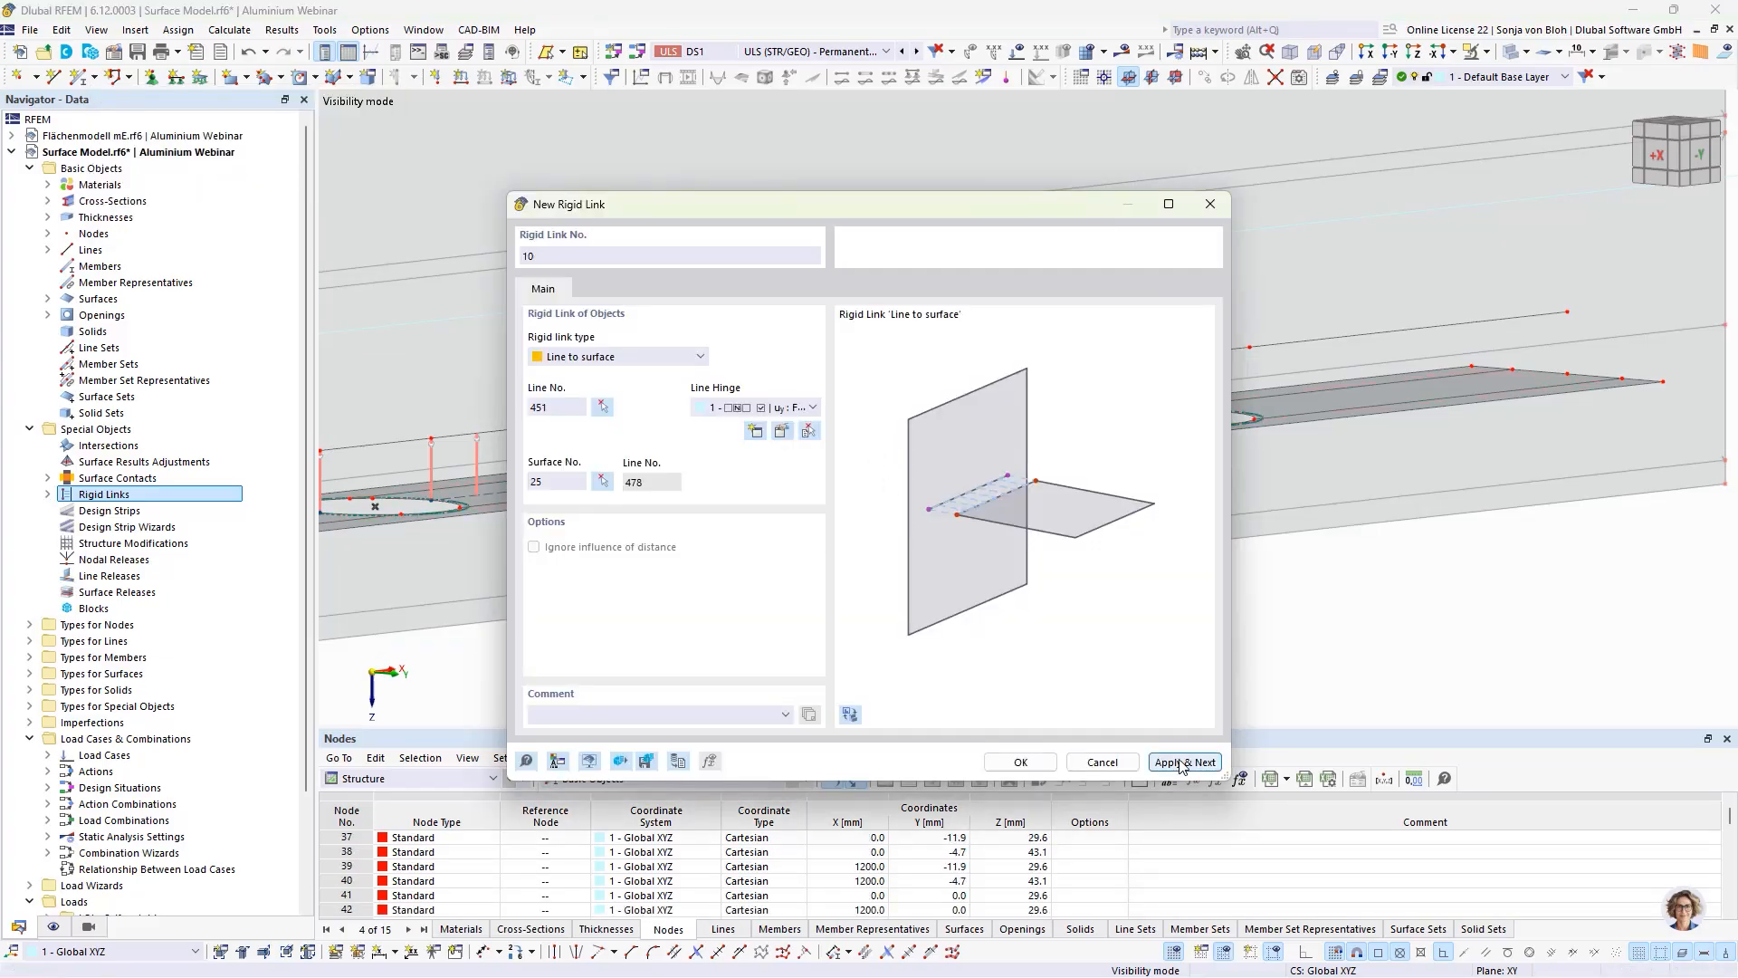
pyautogui.click(1185, 761)
# Step: Create an eleventh rigid link from the short pane-edge line 468 above the last hole to floor plate surface 25 and finish
pyautogui.click(602, 406)
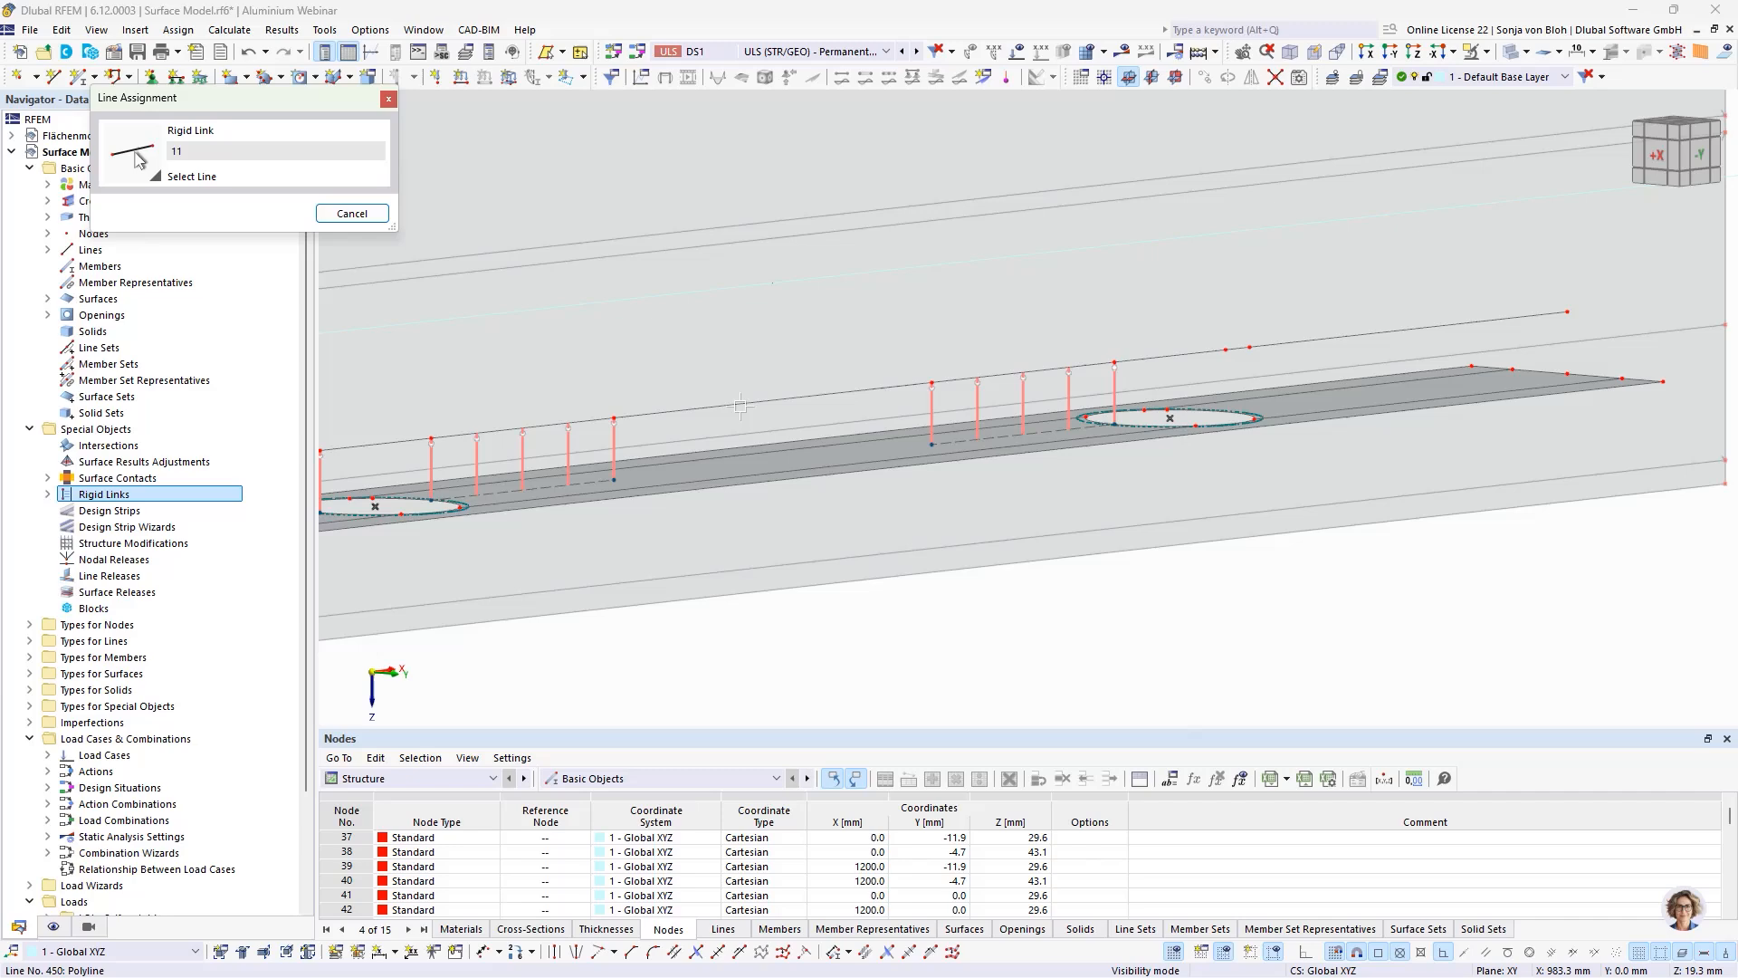
pyautogui.click(1236, 347)
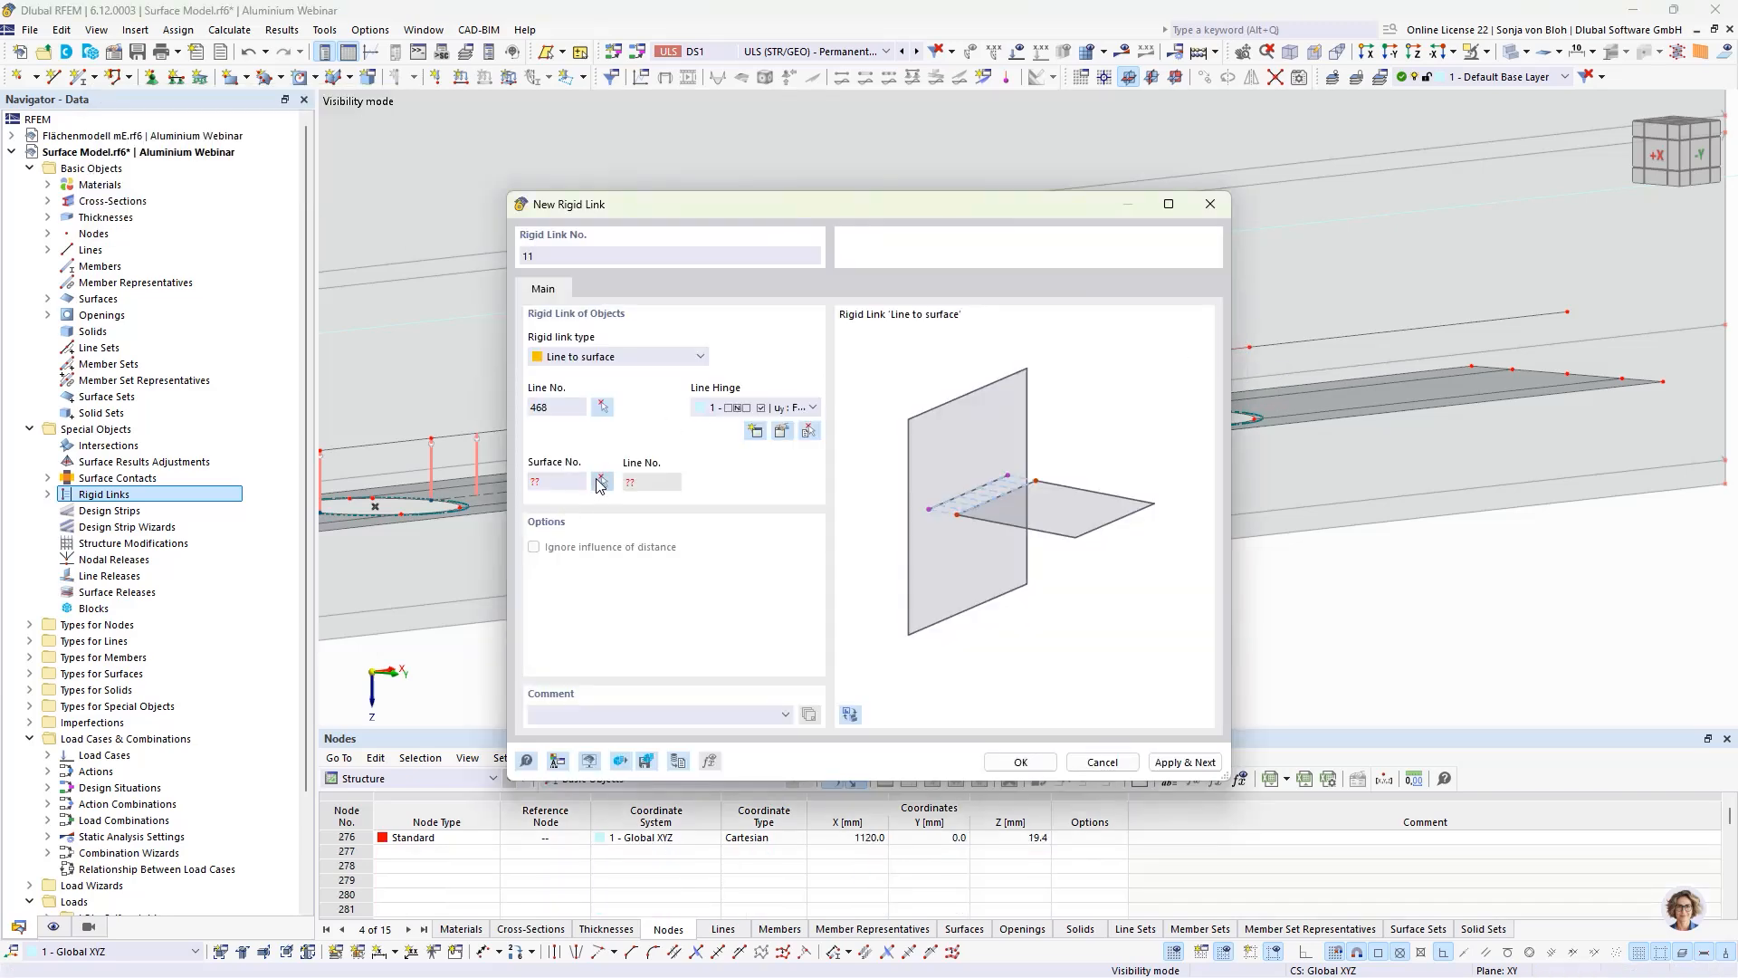
pyautogui.click(601, 481)
pyautogui.click(1328, 404)
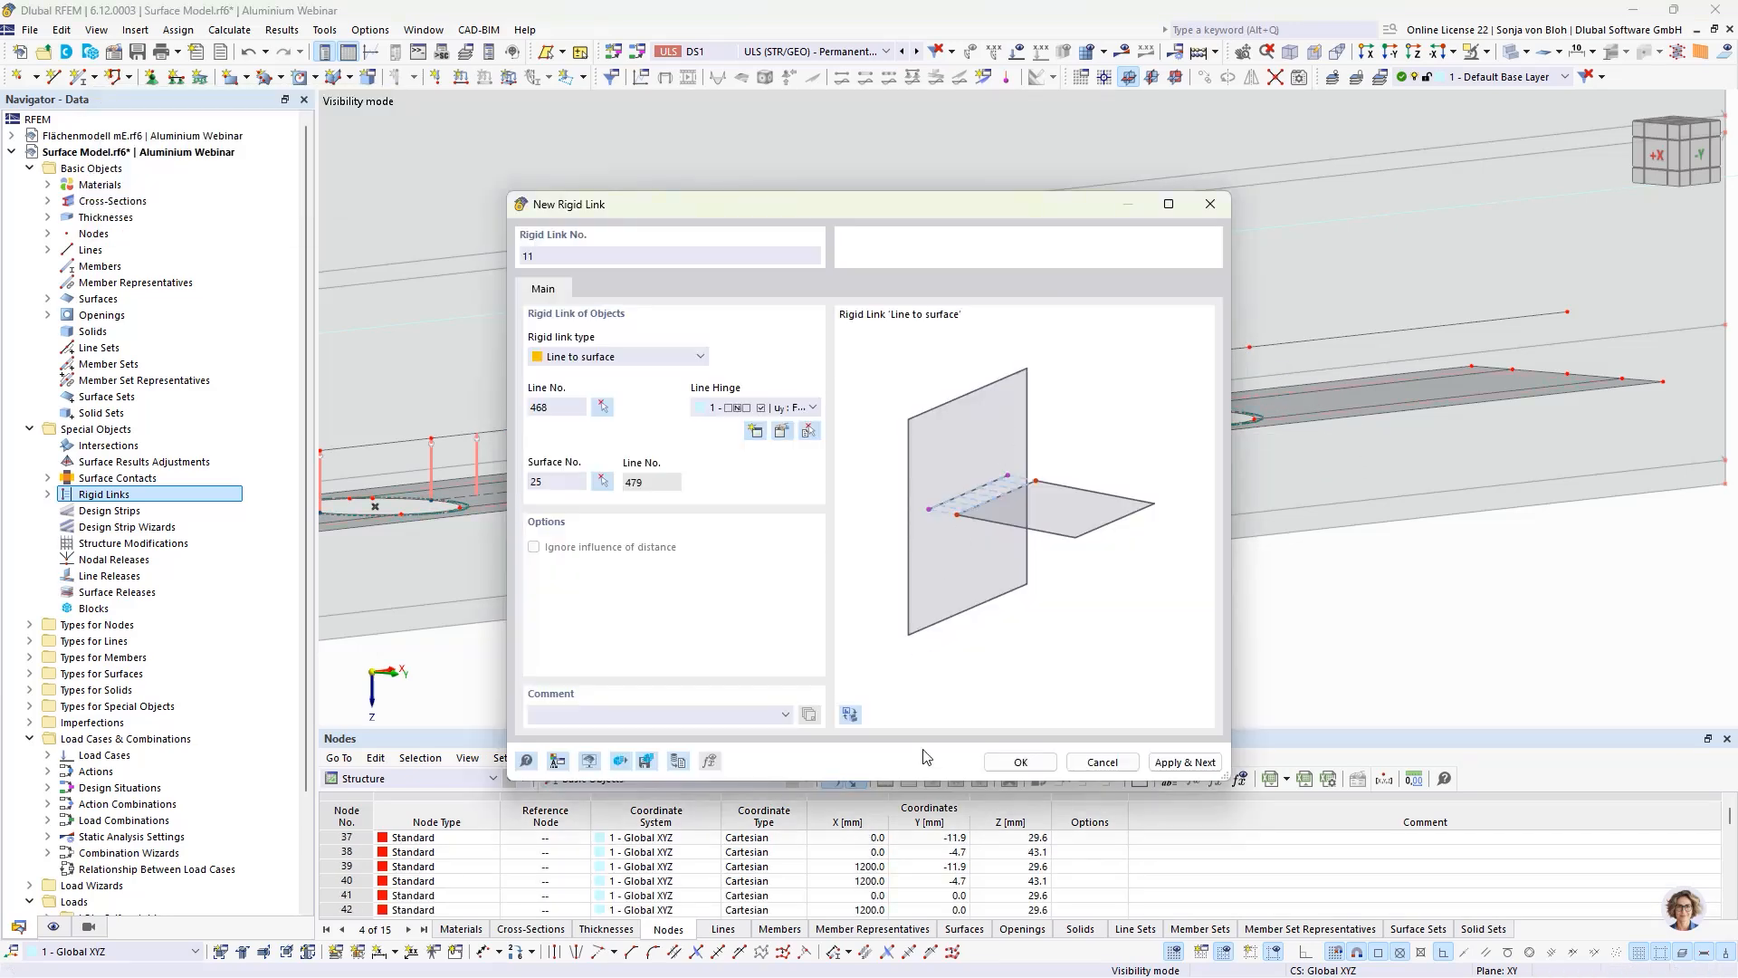
pyautogui.click(1020, 761)
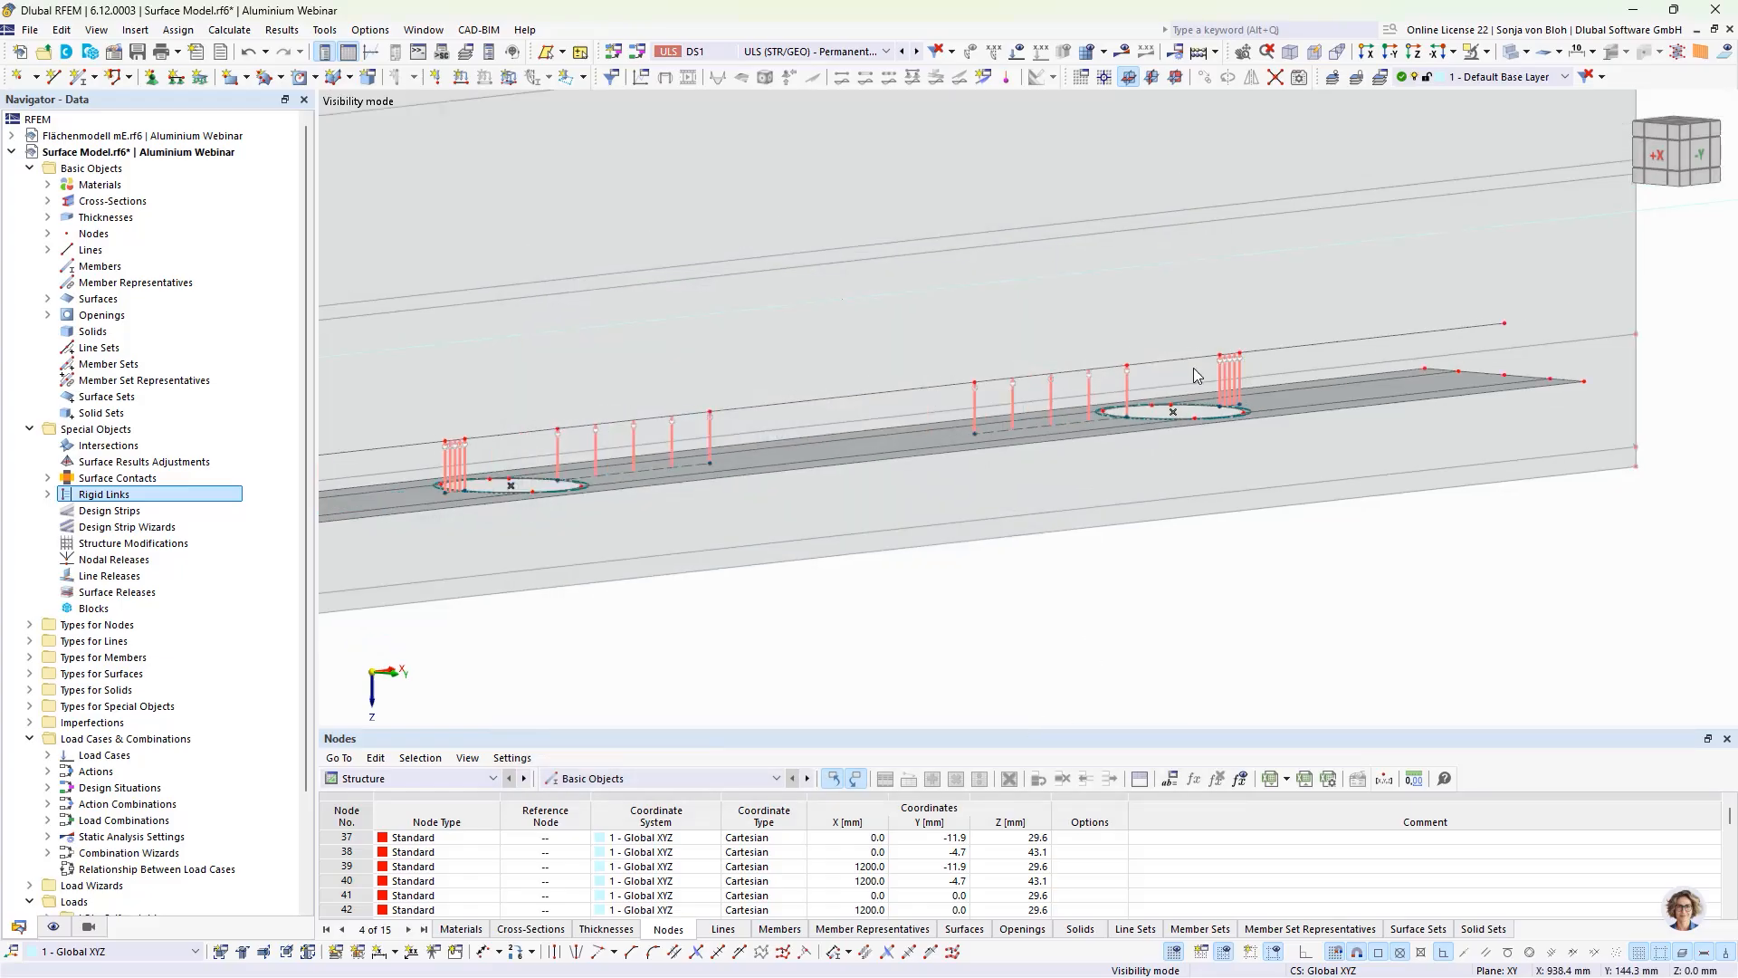
# Step: Cancel the current visibility mode and activate the generated visibility that shows only arc lines
pyautogui.scroll(-2, 1182, 406)
pyautogui.scroll(3, 784, 484)
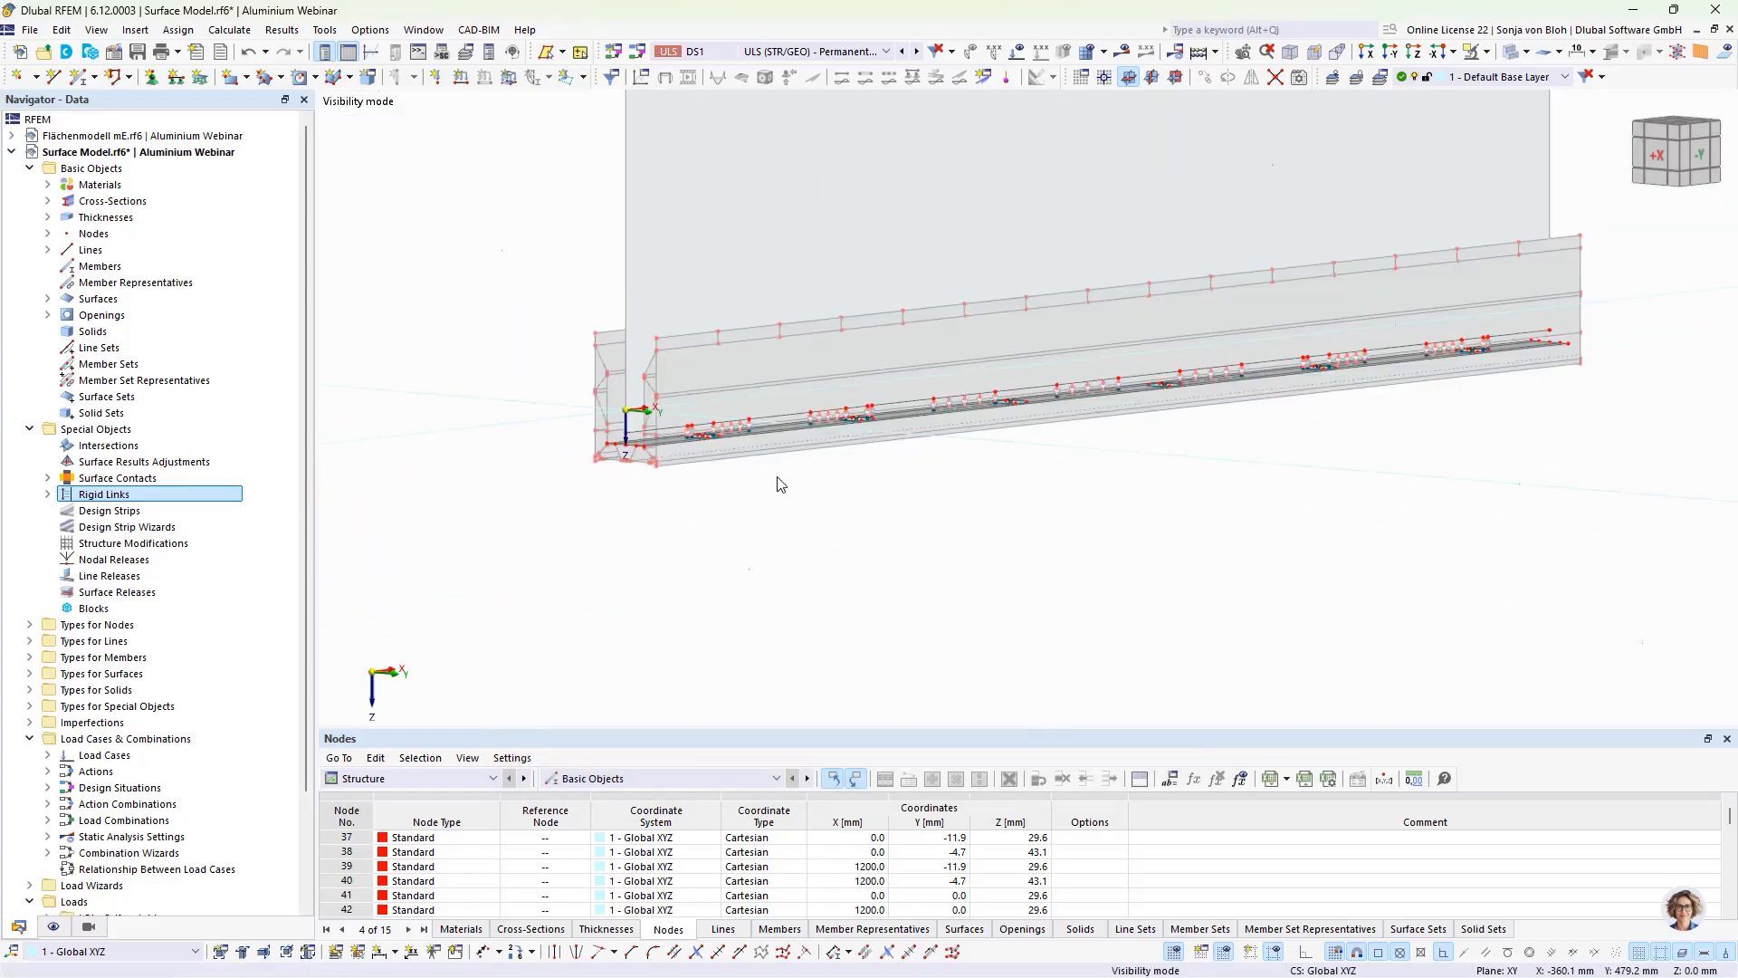
pyautogui.keyDown('ctrl'); pyautogui.moveTo(1244, 522); pyautogui.dragTo(1179, 551, button='middle'); pyautogui.keyUp('ctrl')
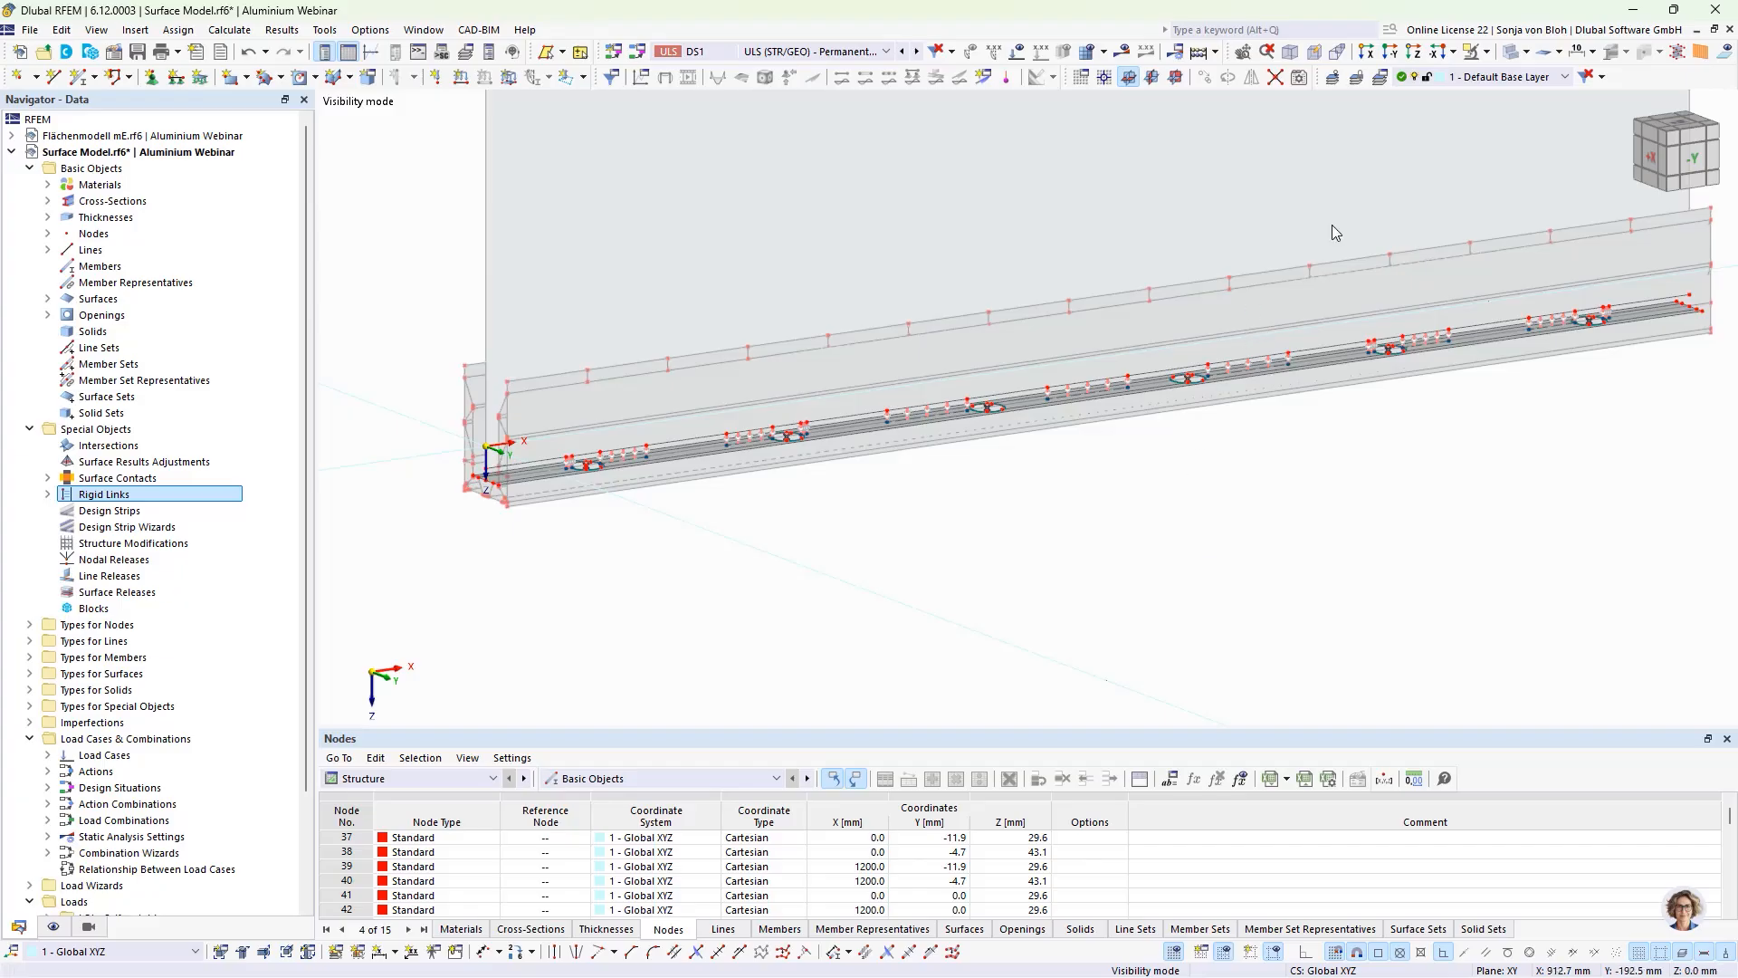
pyautogui.click(1485, 51)
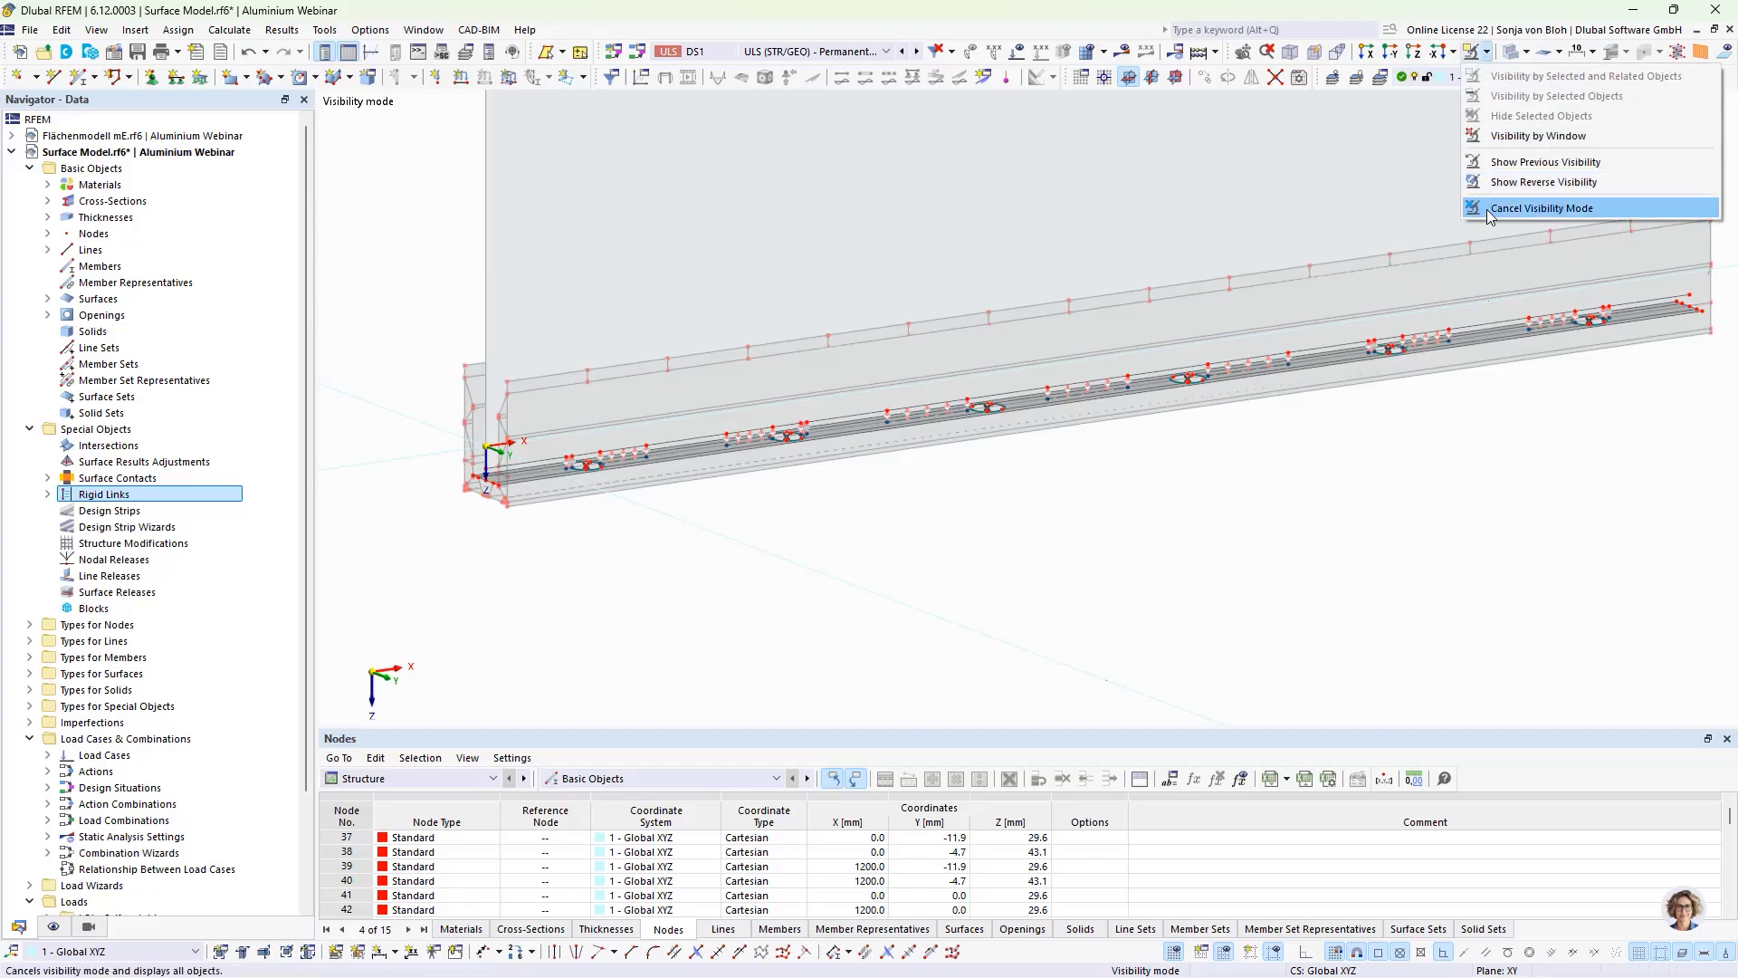
pyautogui.click(1494, 207)
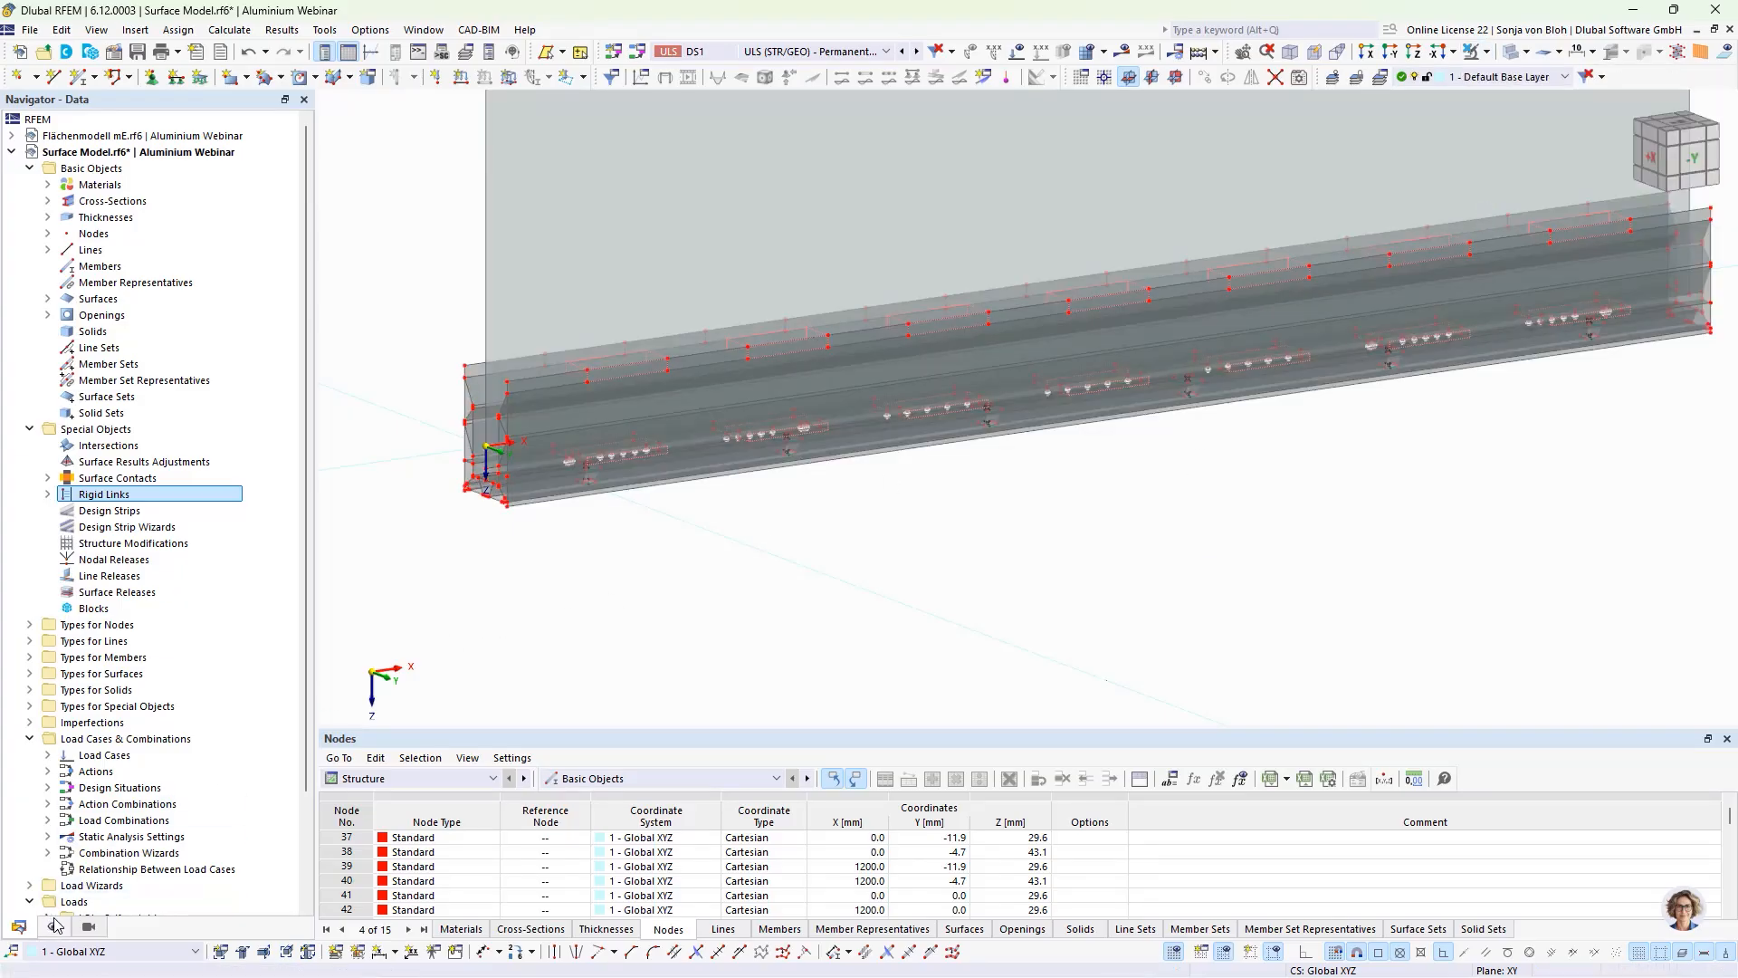
pyautogui.click(88, 926)
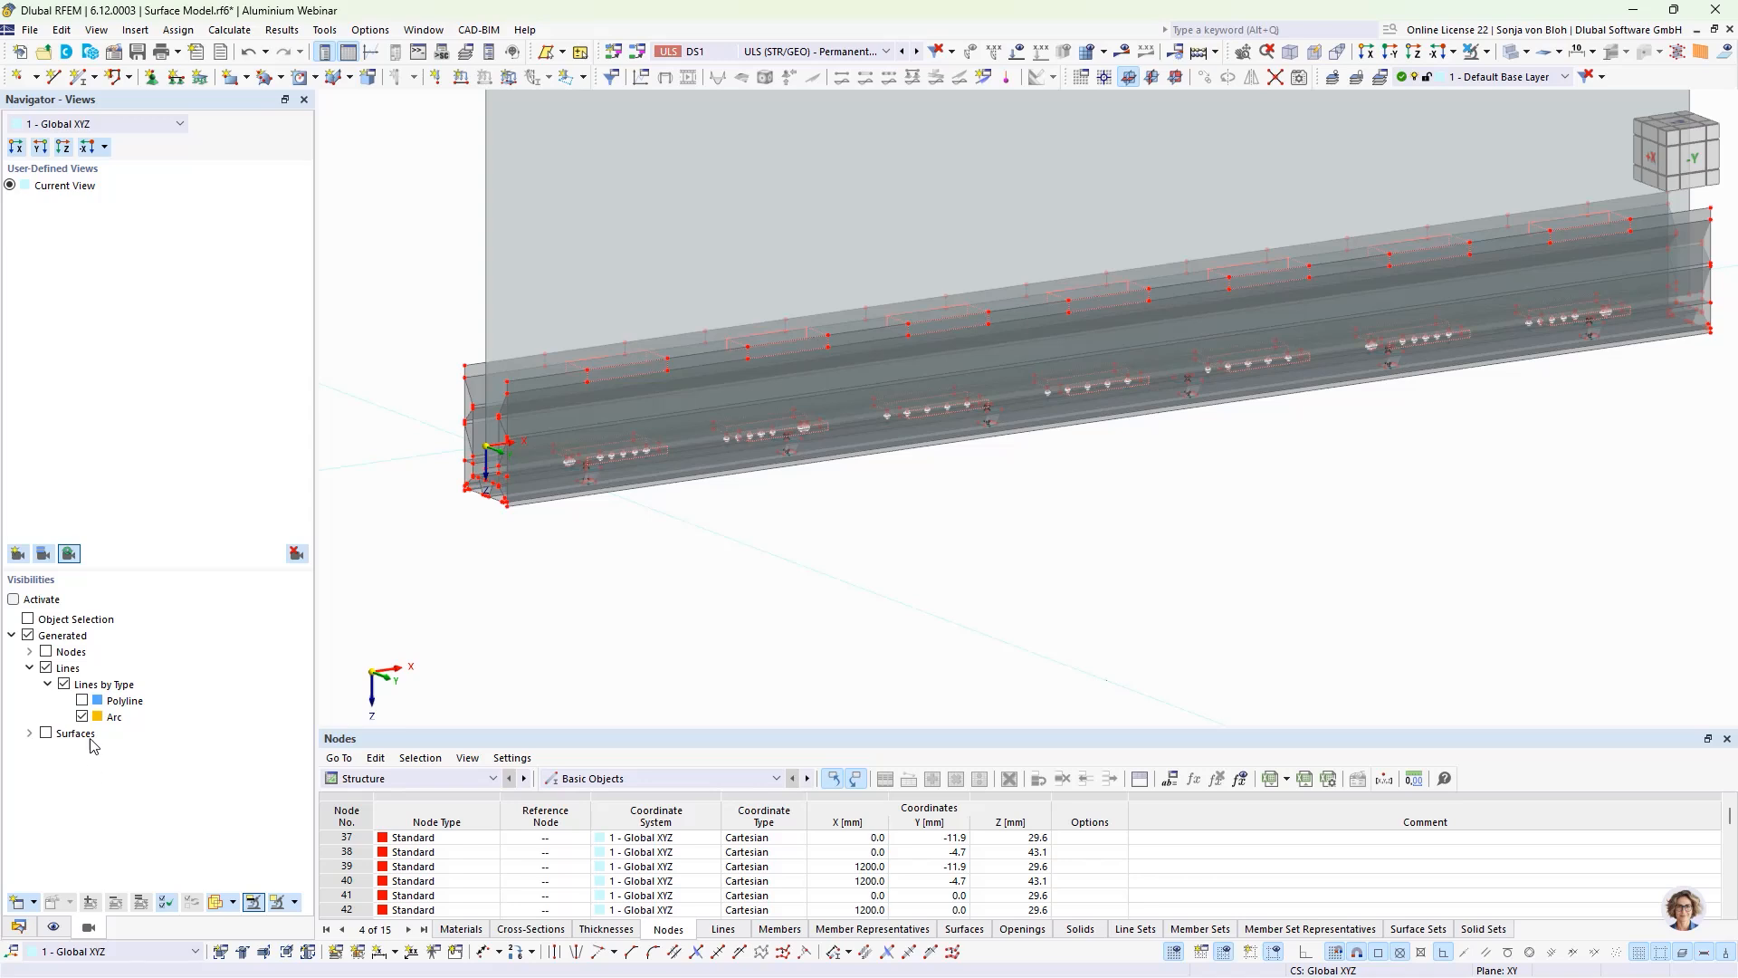
pyautogui.click(14, 600)
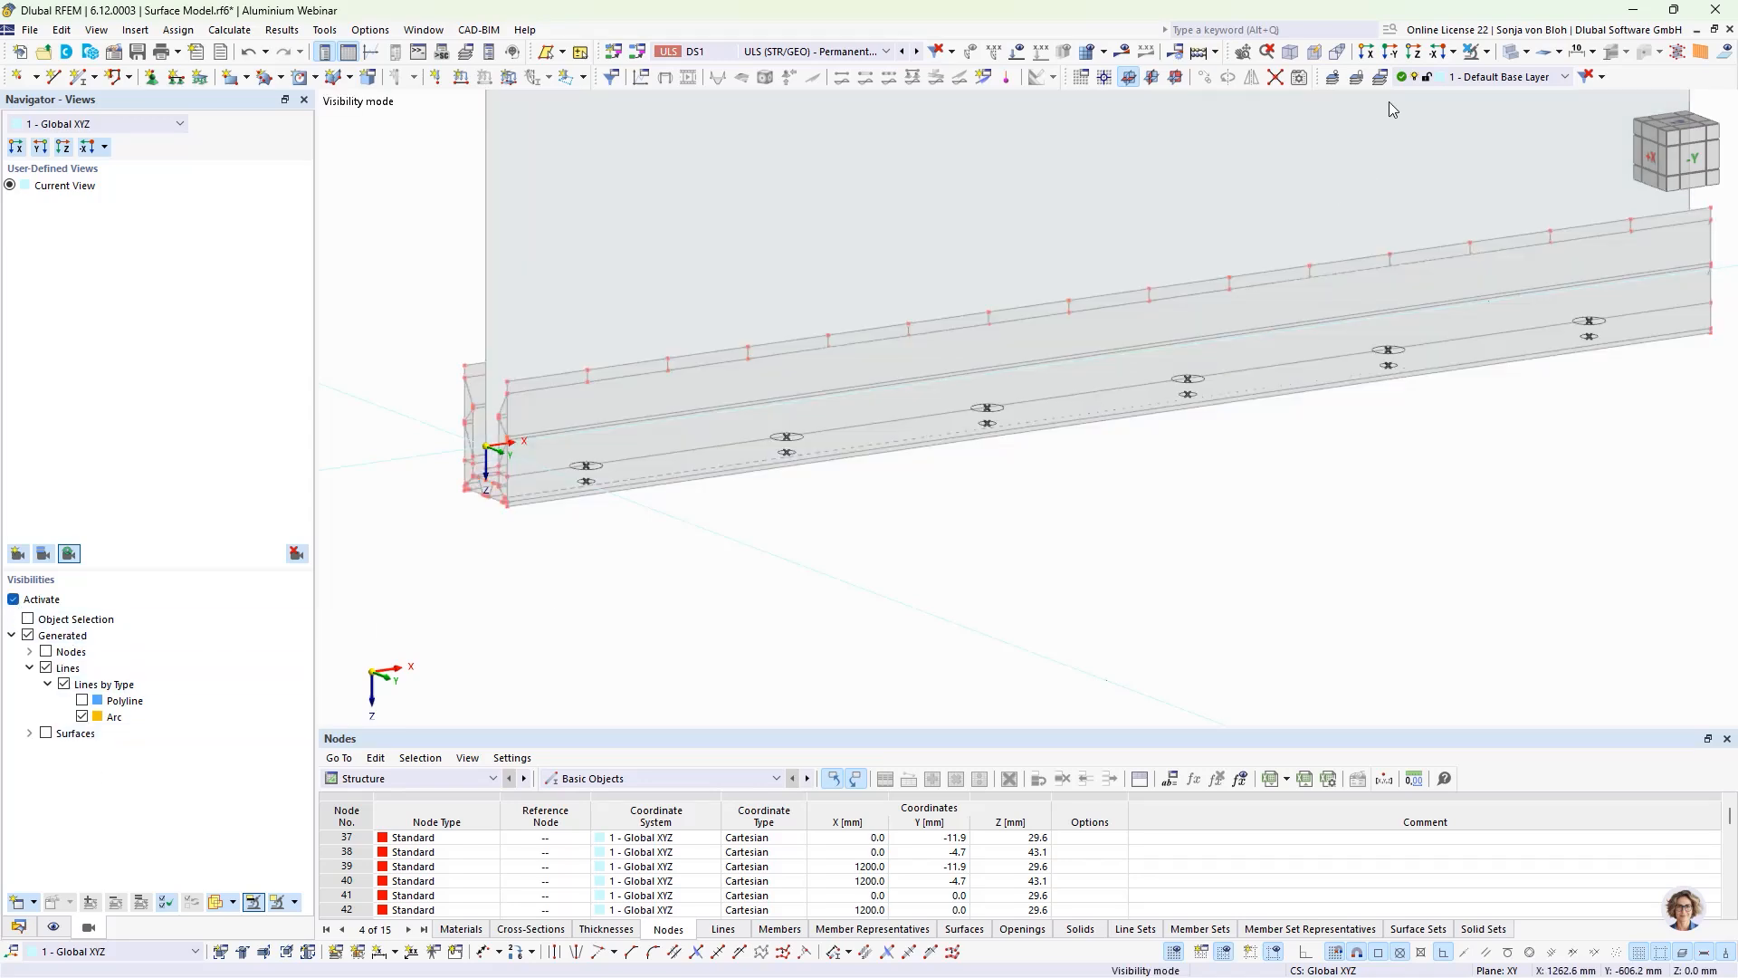
# Step: In the -Y view, assign the hinged line support to the lower row of hole arcs along the profile's base
pyautogui.click(1389, 51)
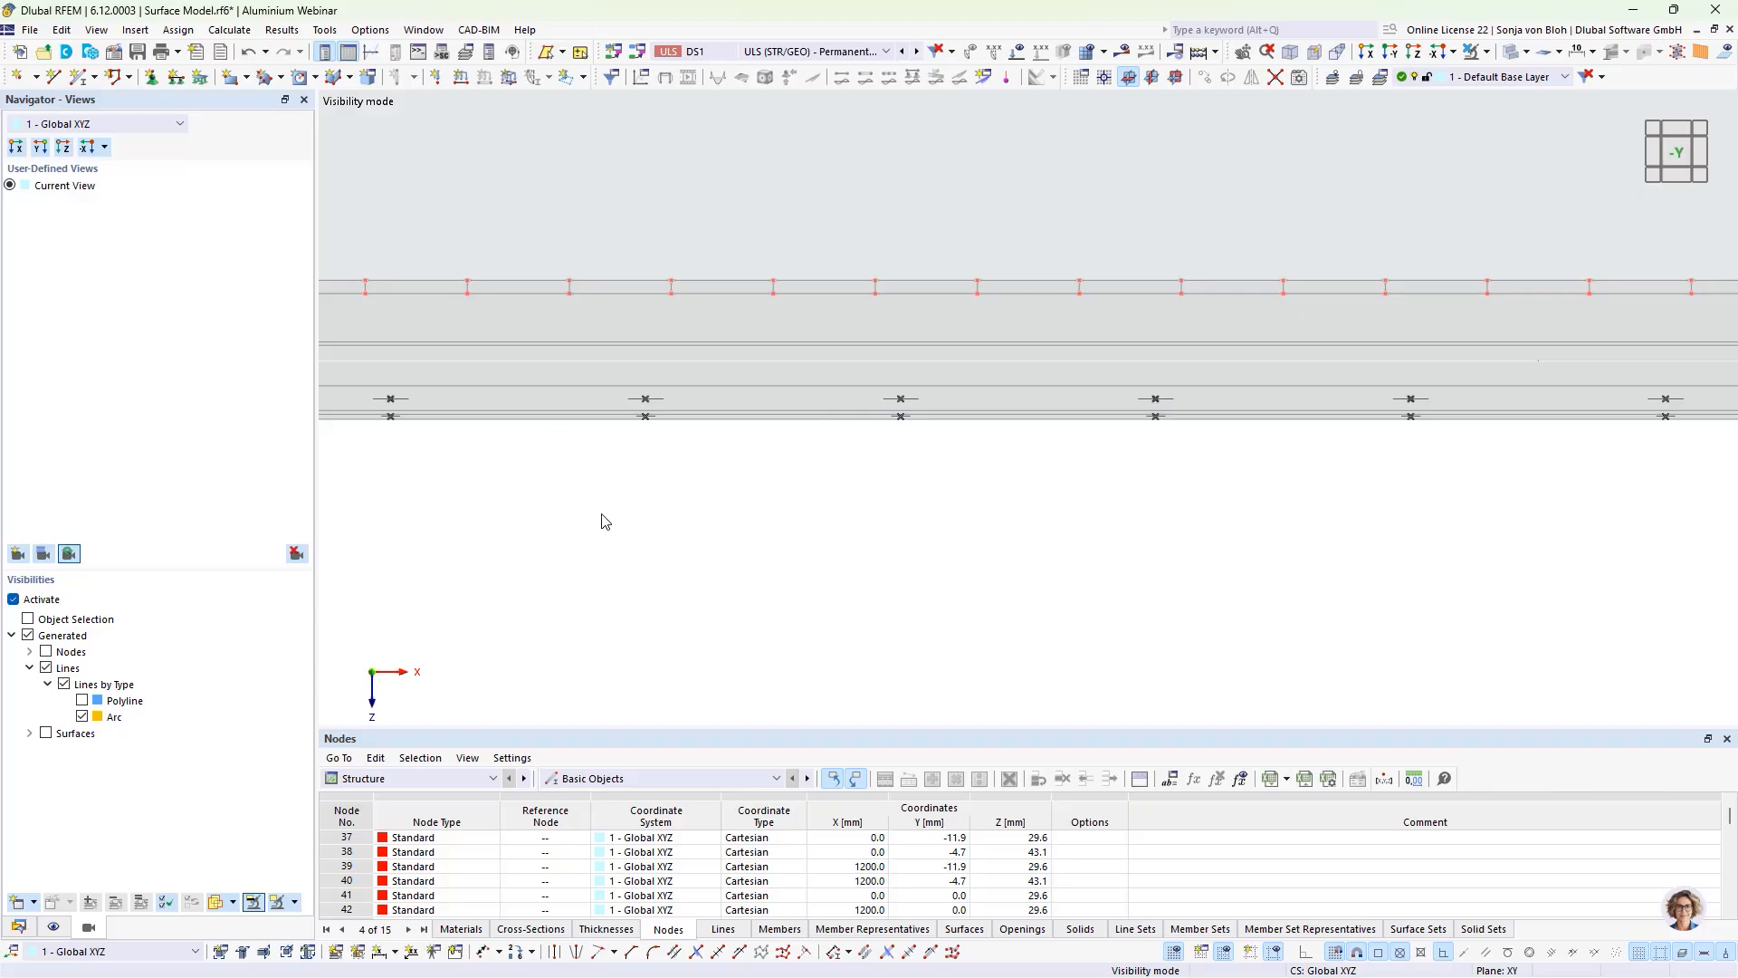
pyautogui.scroll(-2, 649, 546)
pyautogui.moveTo(710, 589); pyautogui.dragTo(674, 553, button='middle')
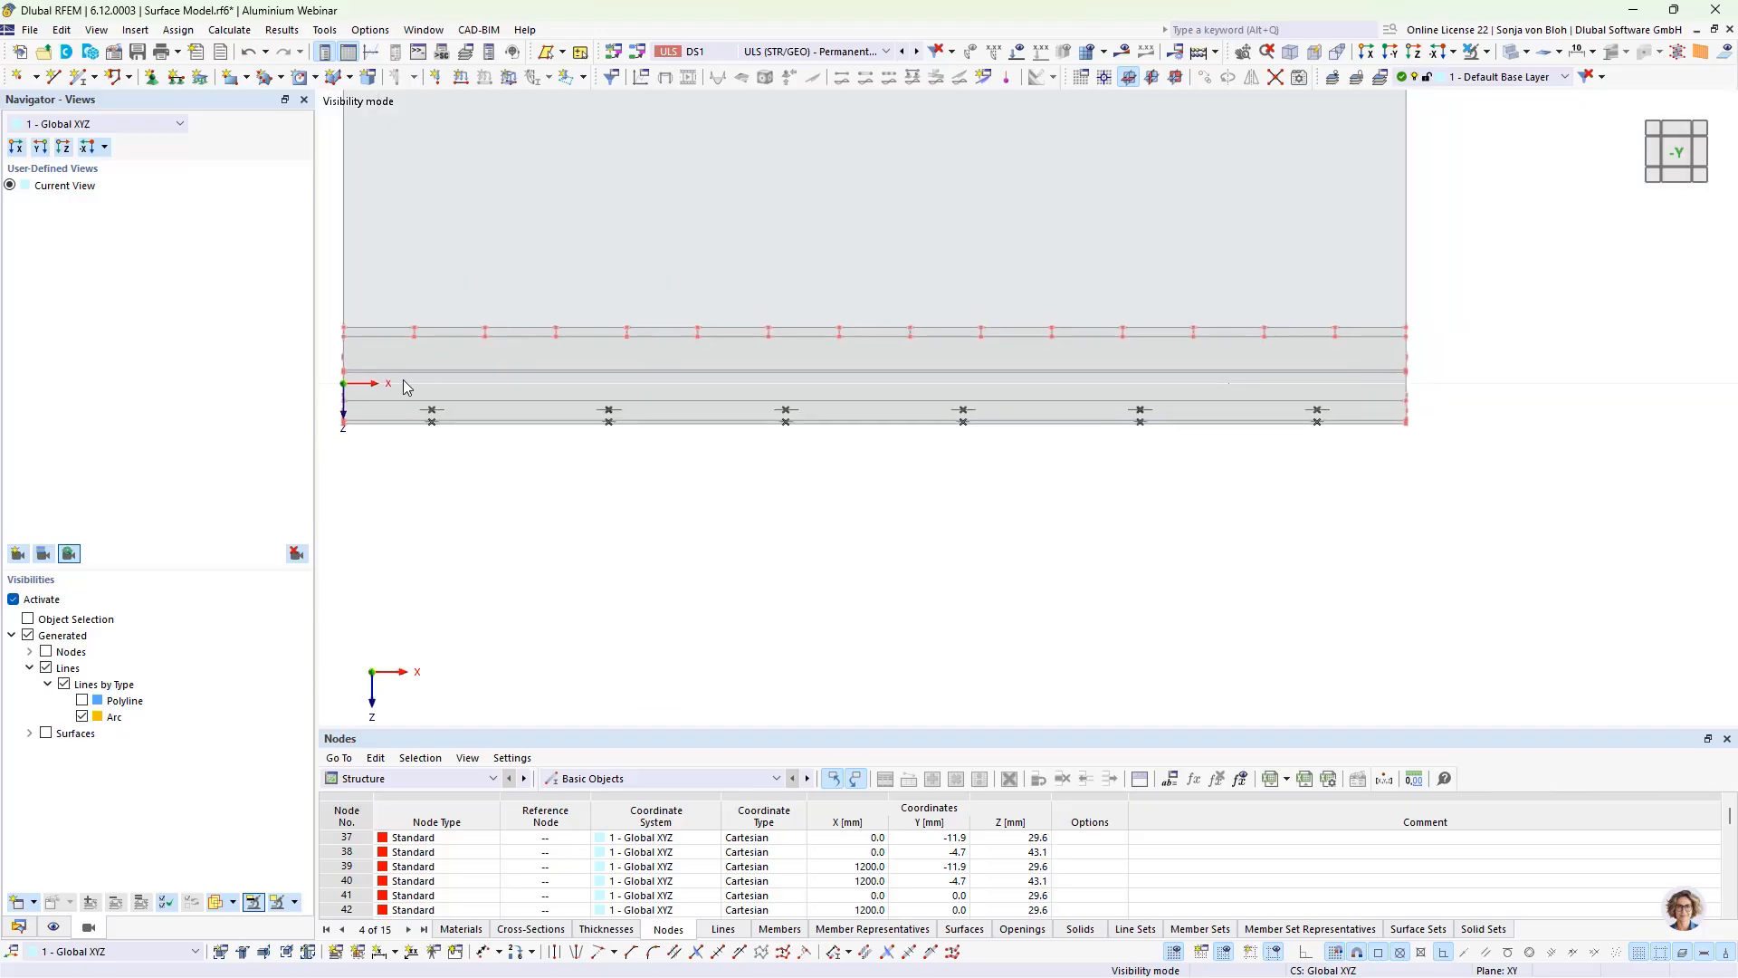
pyautogui.click(176, 76)
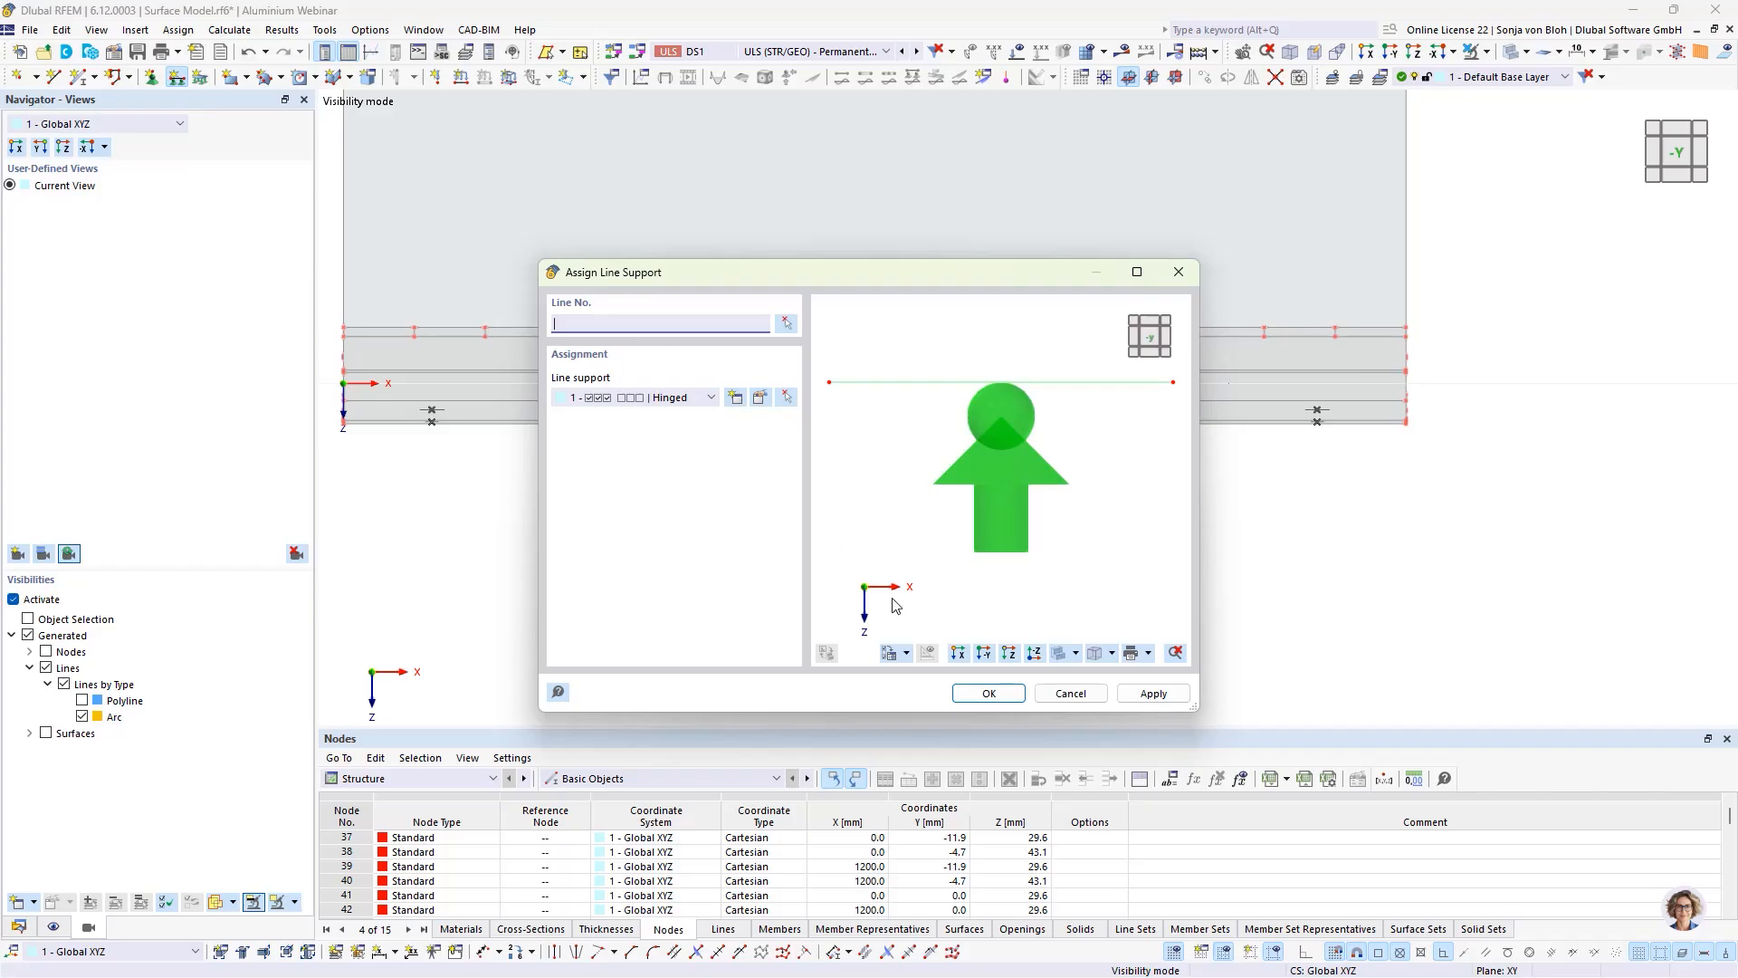
pyautogui.click(982, 693)
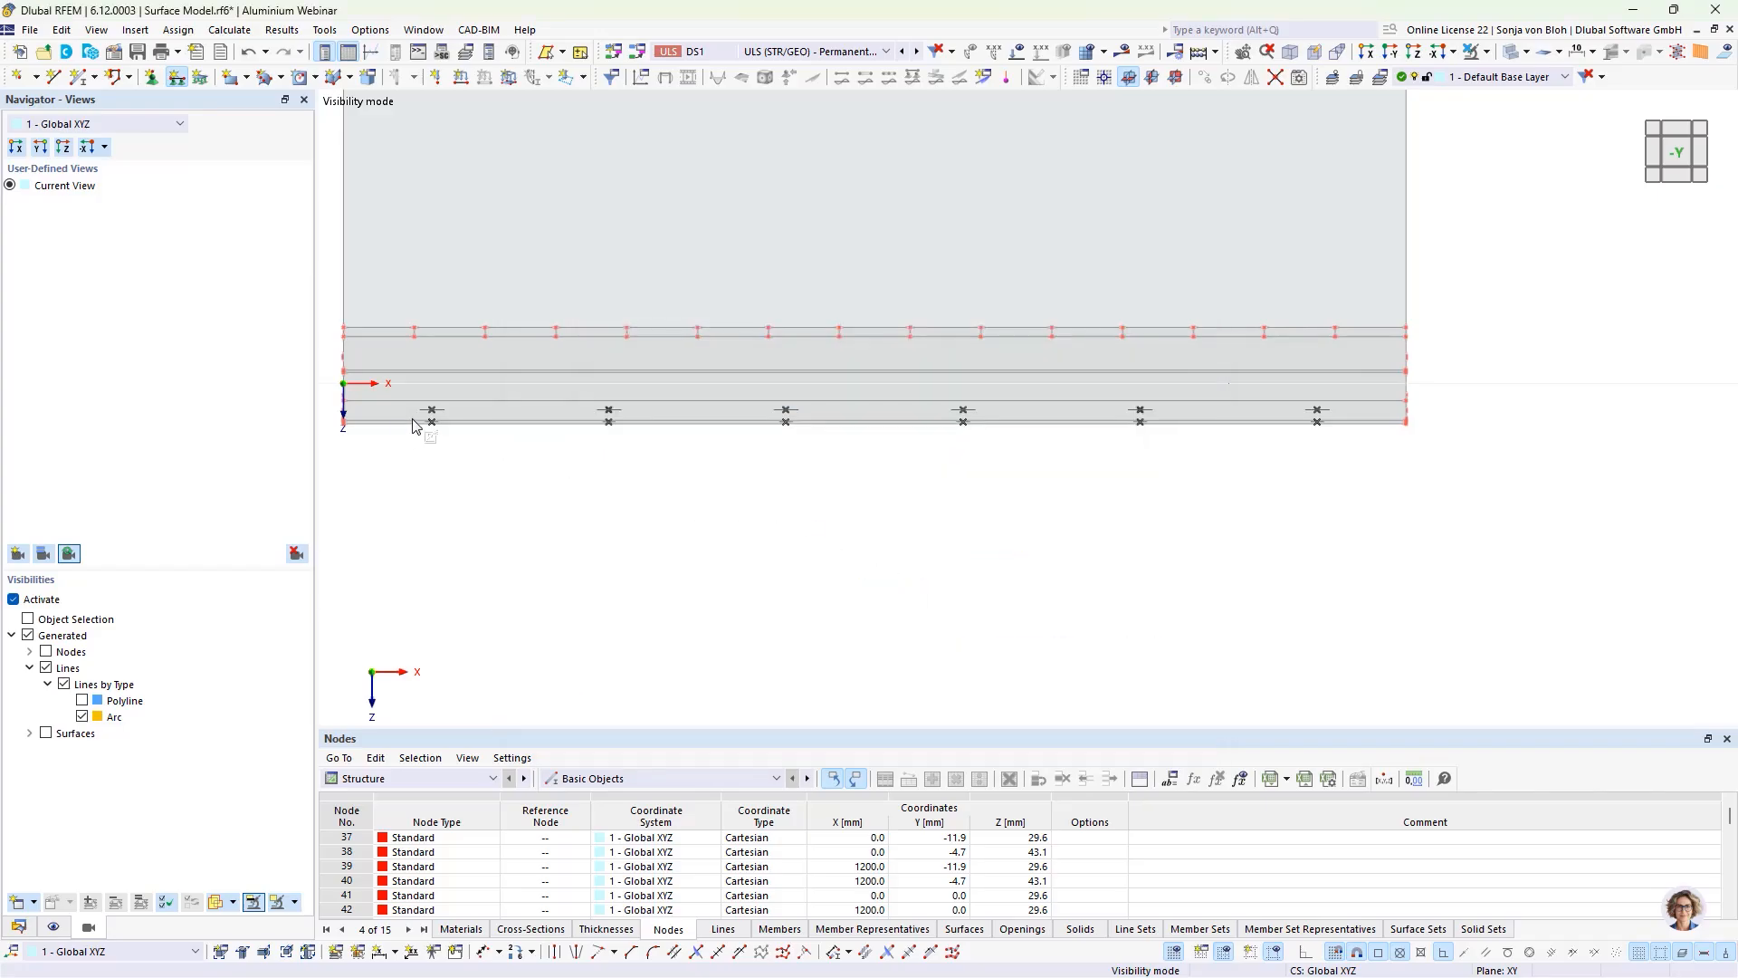
pyautogui.moveTo(409, 414); pyautogui.dragTo(1404, 480)
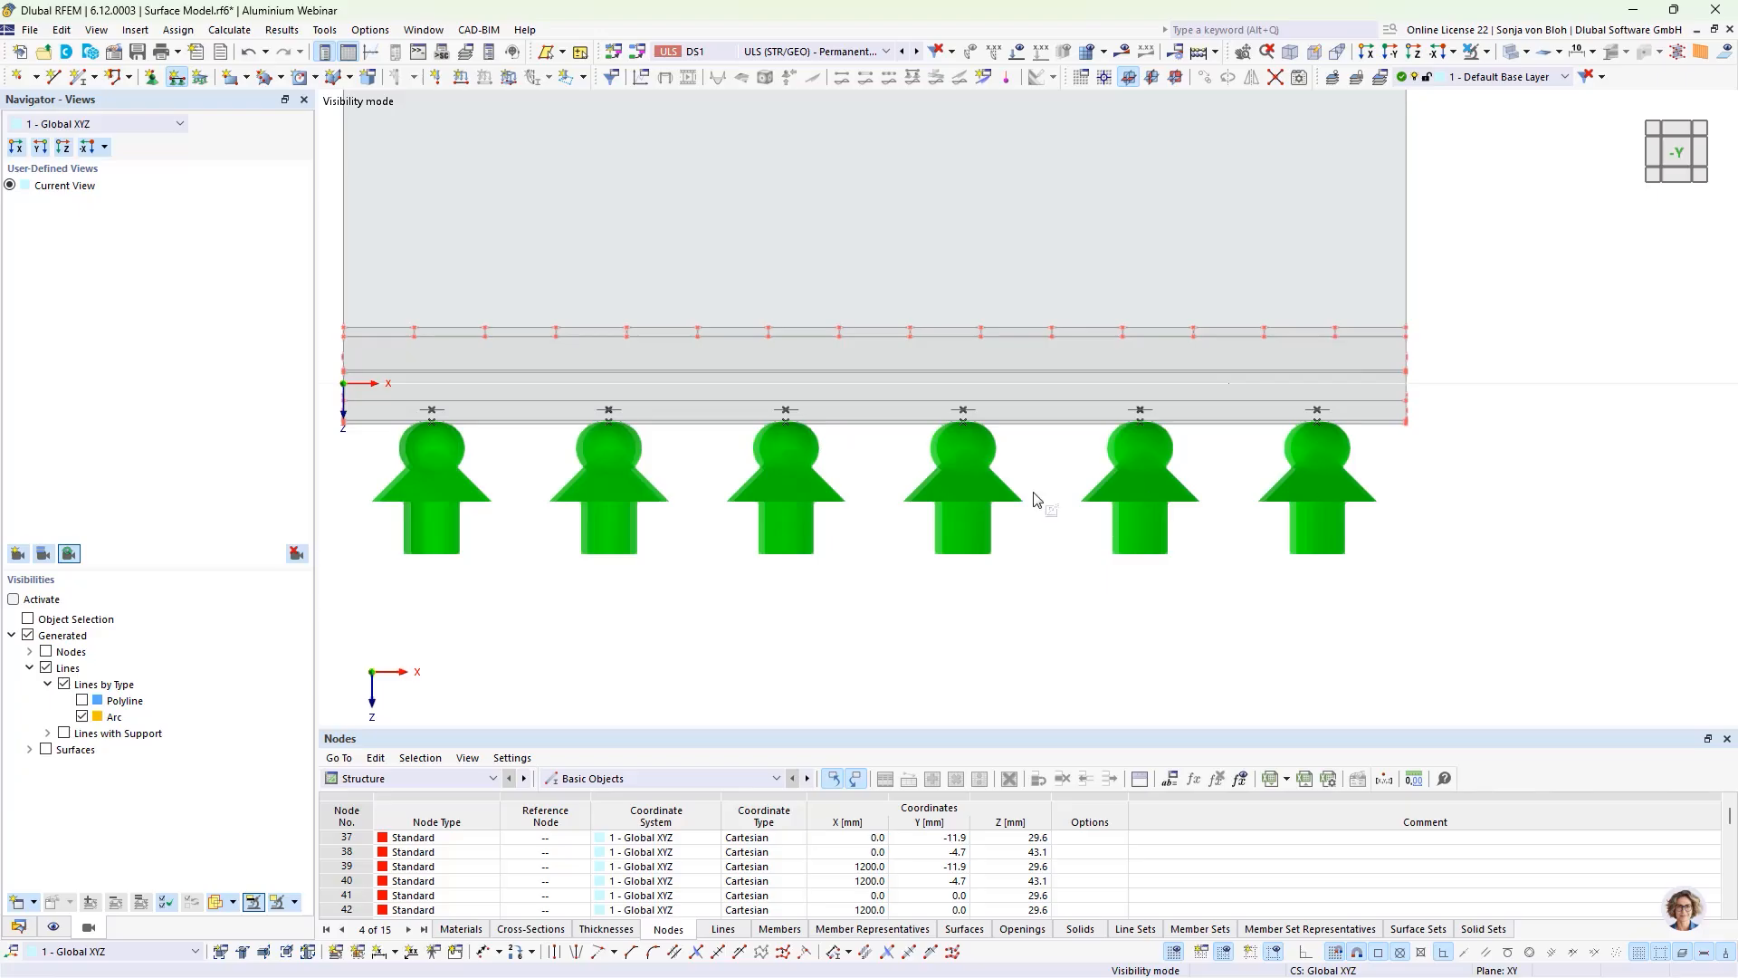
# Step: Reduce the display size of the line support symbols and clear the selection
pyautogui.rightClick(624, 467)
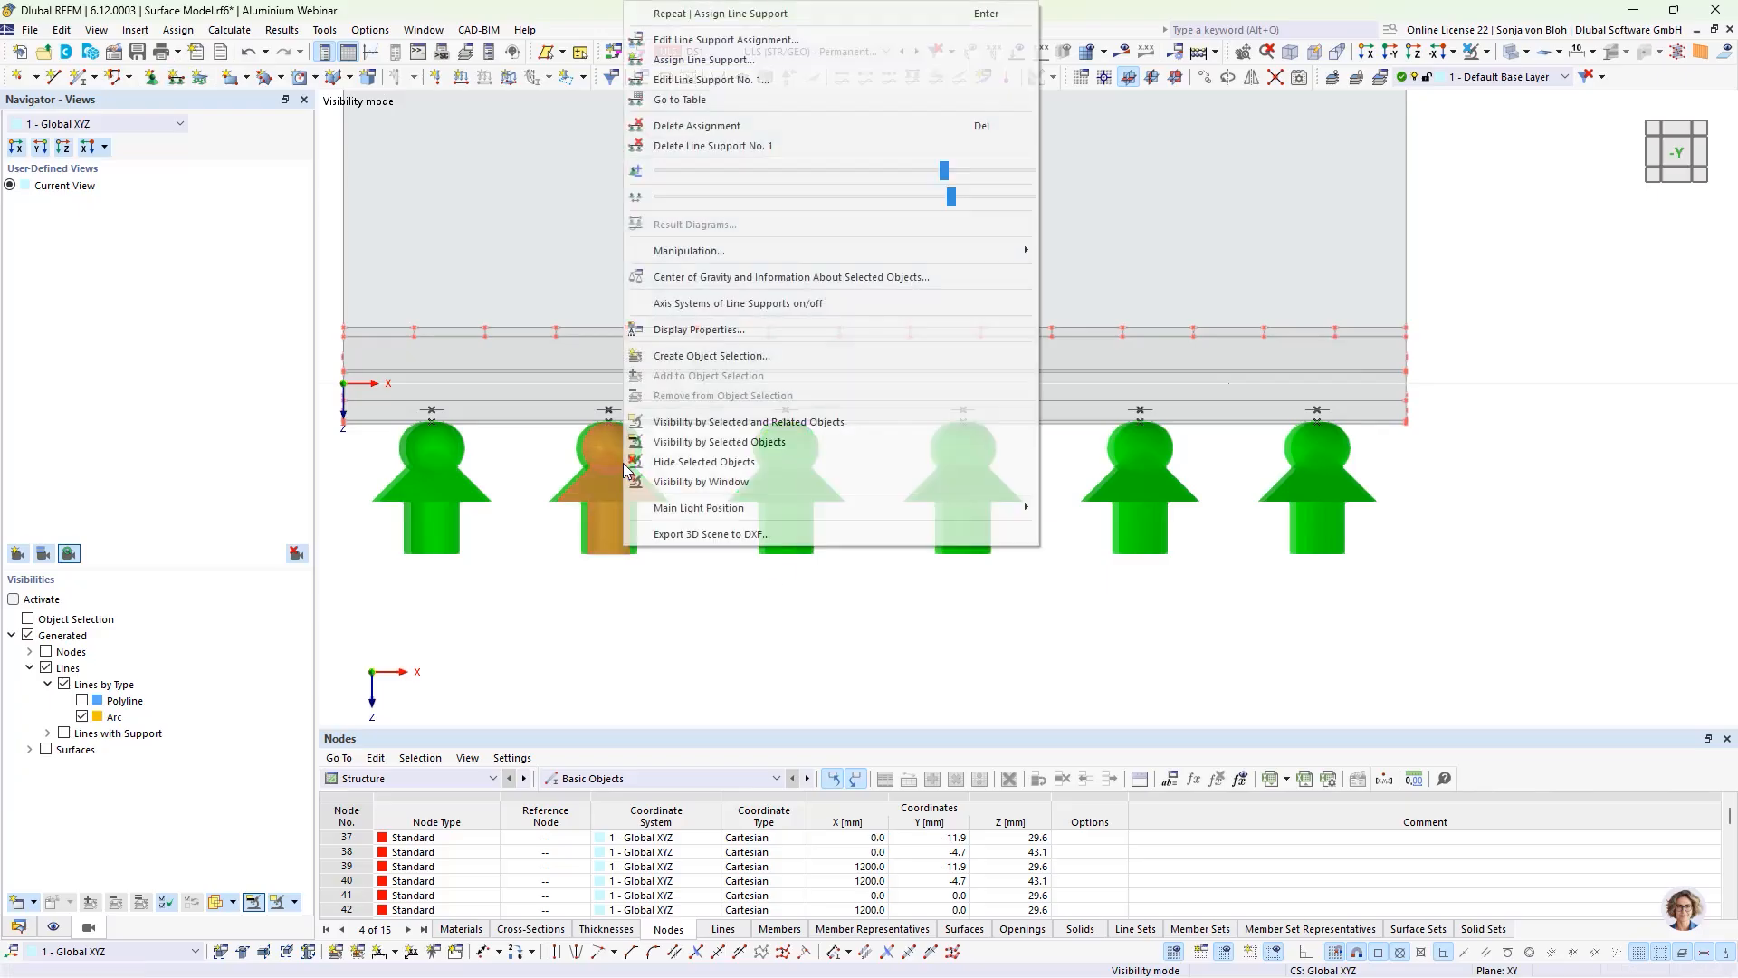
pyautogui.moveTo(946, 178); pyautogui.dragTo(484, 467)
pyautogui.click(466, 512)
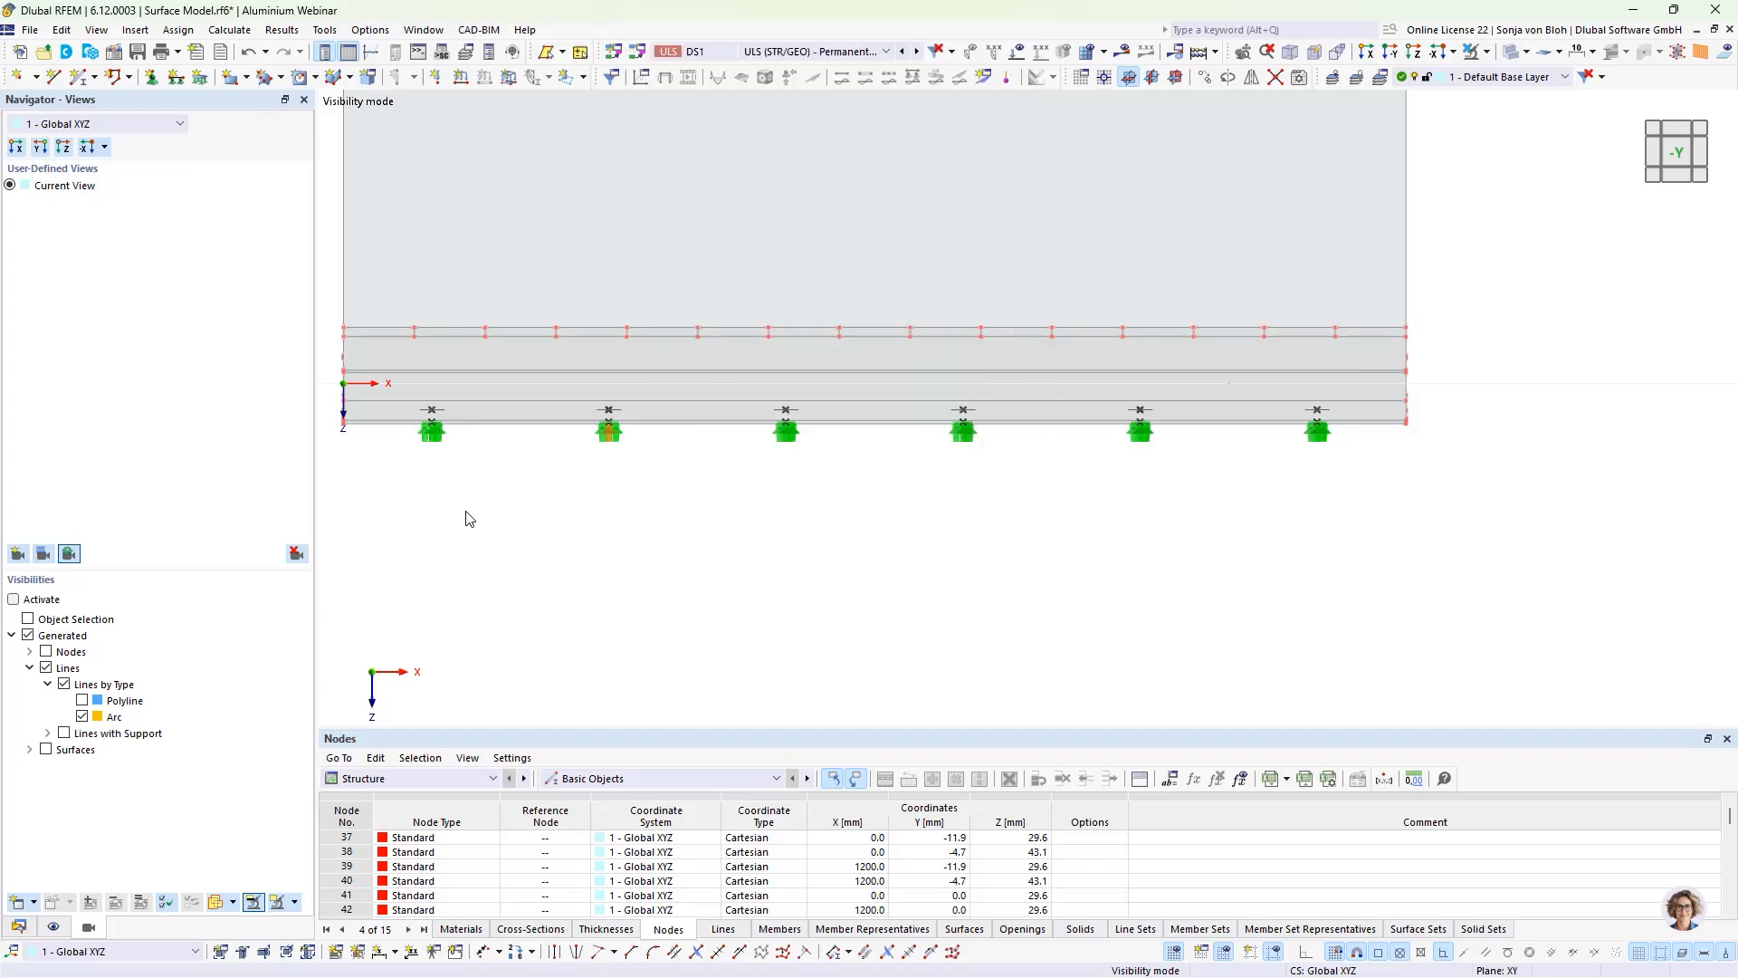
pyautogui.click(467, 512)
# Step: Inspect the supported holes in an oblique 3D view and cancel the visibility mode to display all objects
pyautogui.keyDown('ctrl'); pyautogui.moveTo(521, 557); pyautogui.dragTo(786, 645, button='middle'); pyautogui.keyUp('ctrl')
pyautogui.scroll(3, 760, 643)
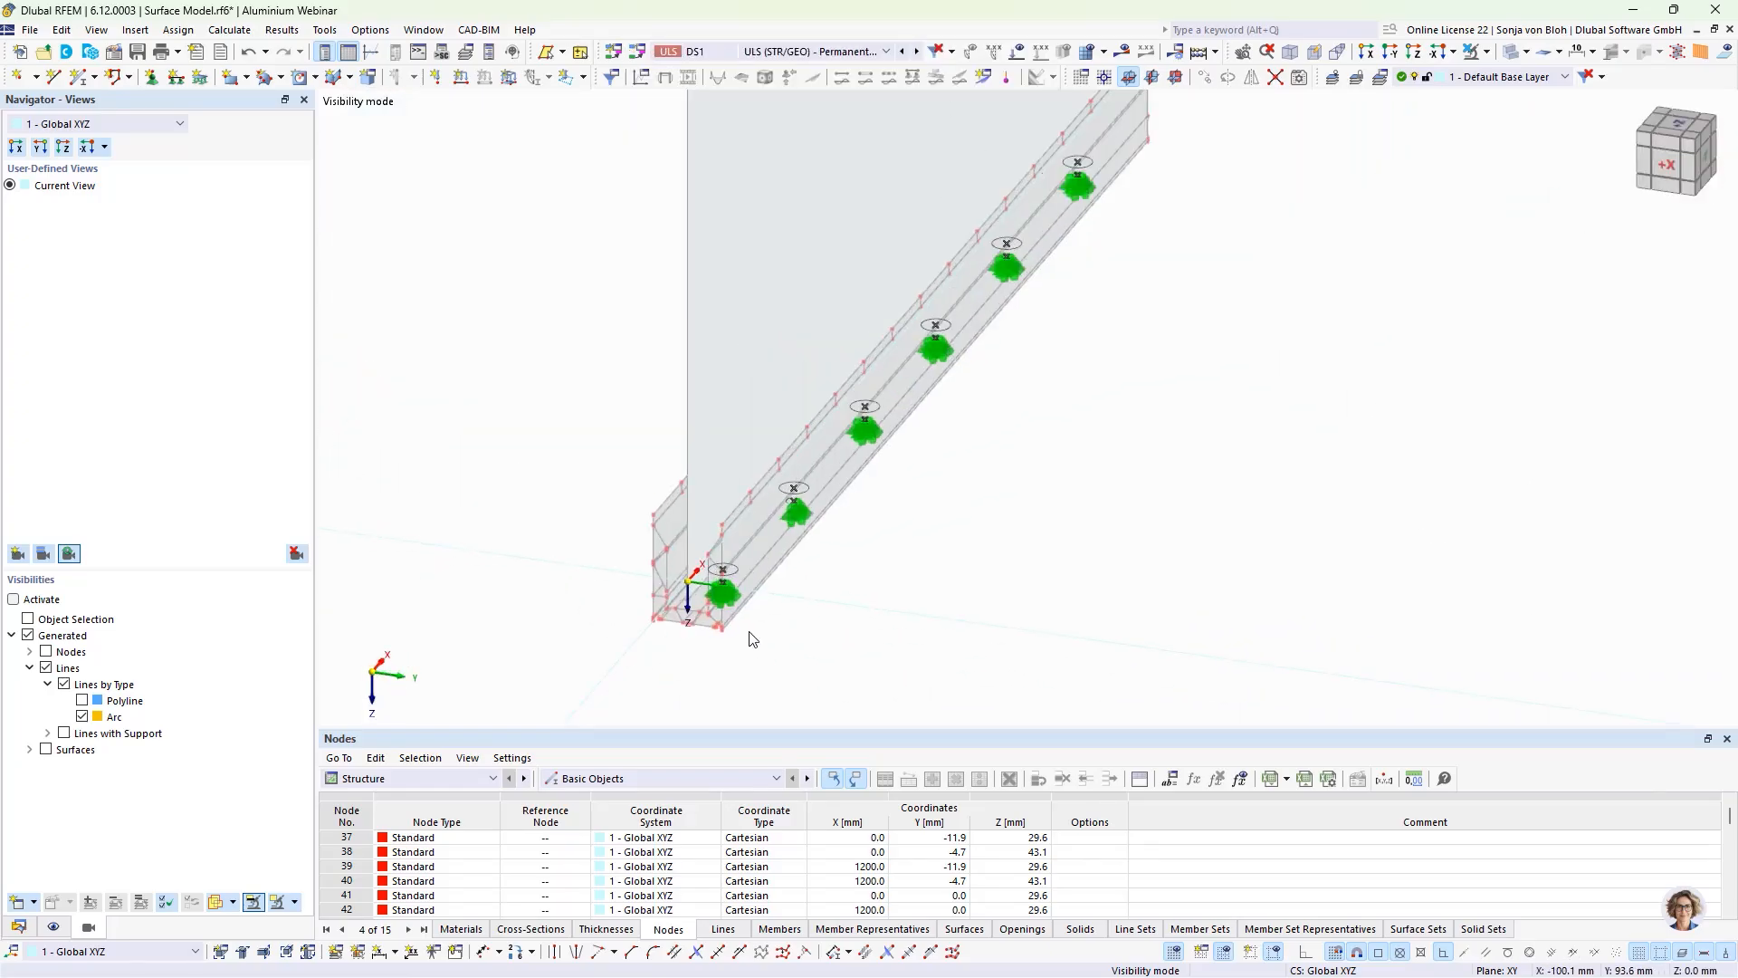
pyautogui.click(1486, 51)
pyautogui.click(1492, 210)
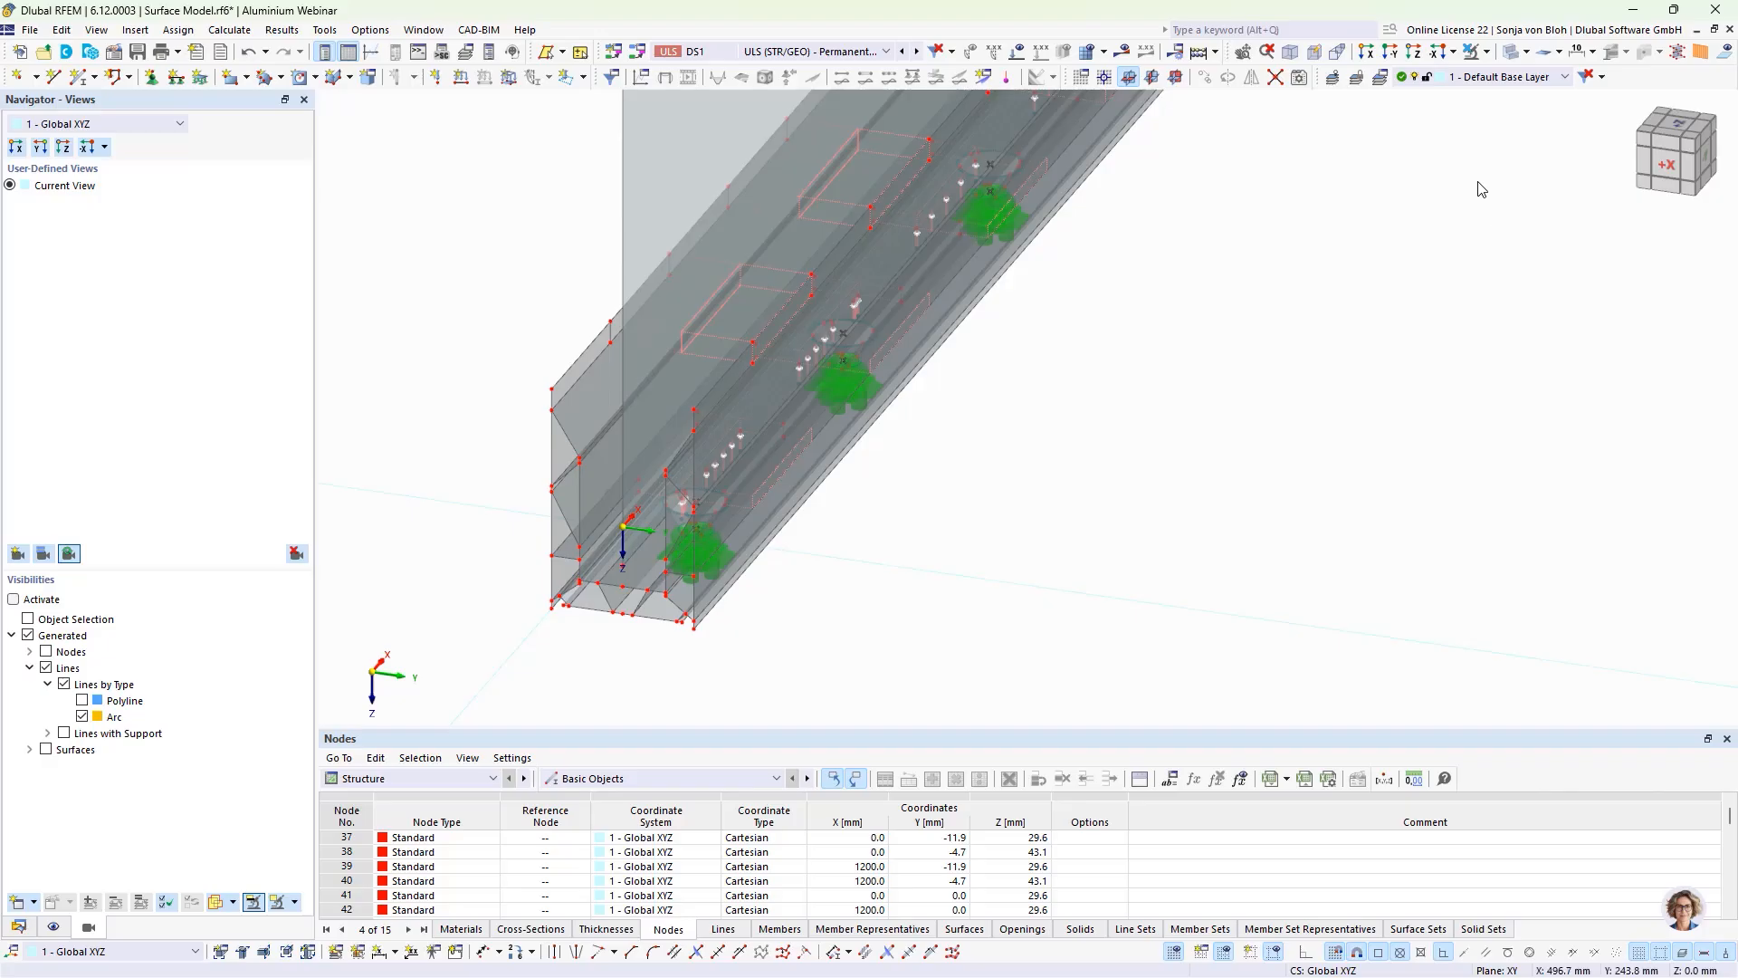
# Step: In the X view, assign the profile's base surface a new surface support fixed only in uz, with failure if negative contact stress σz
pyautogui.click(1368, 54)
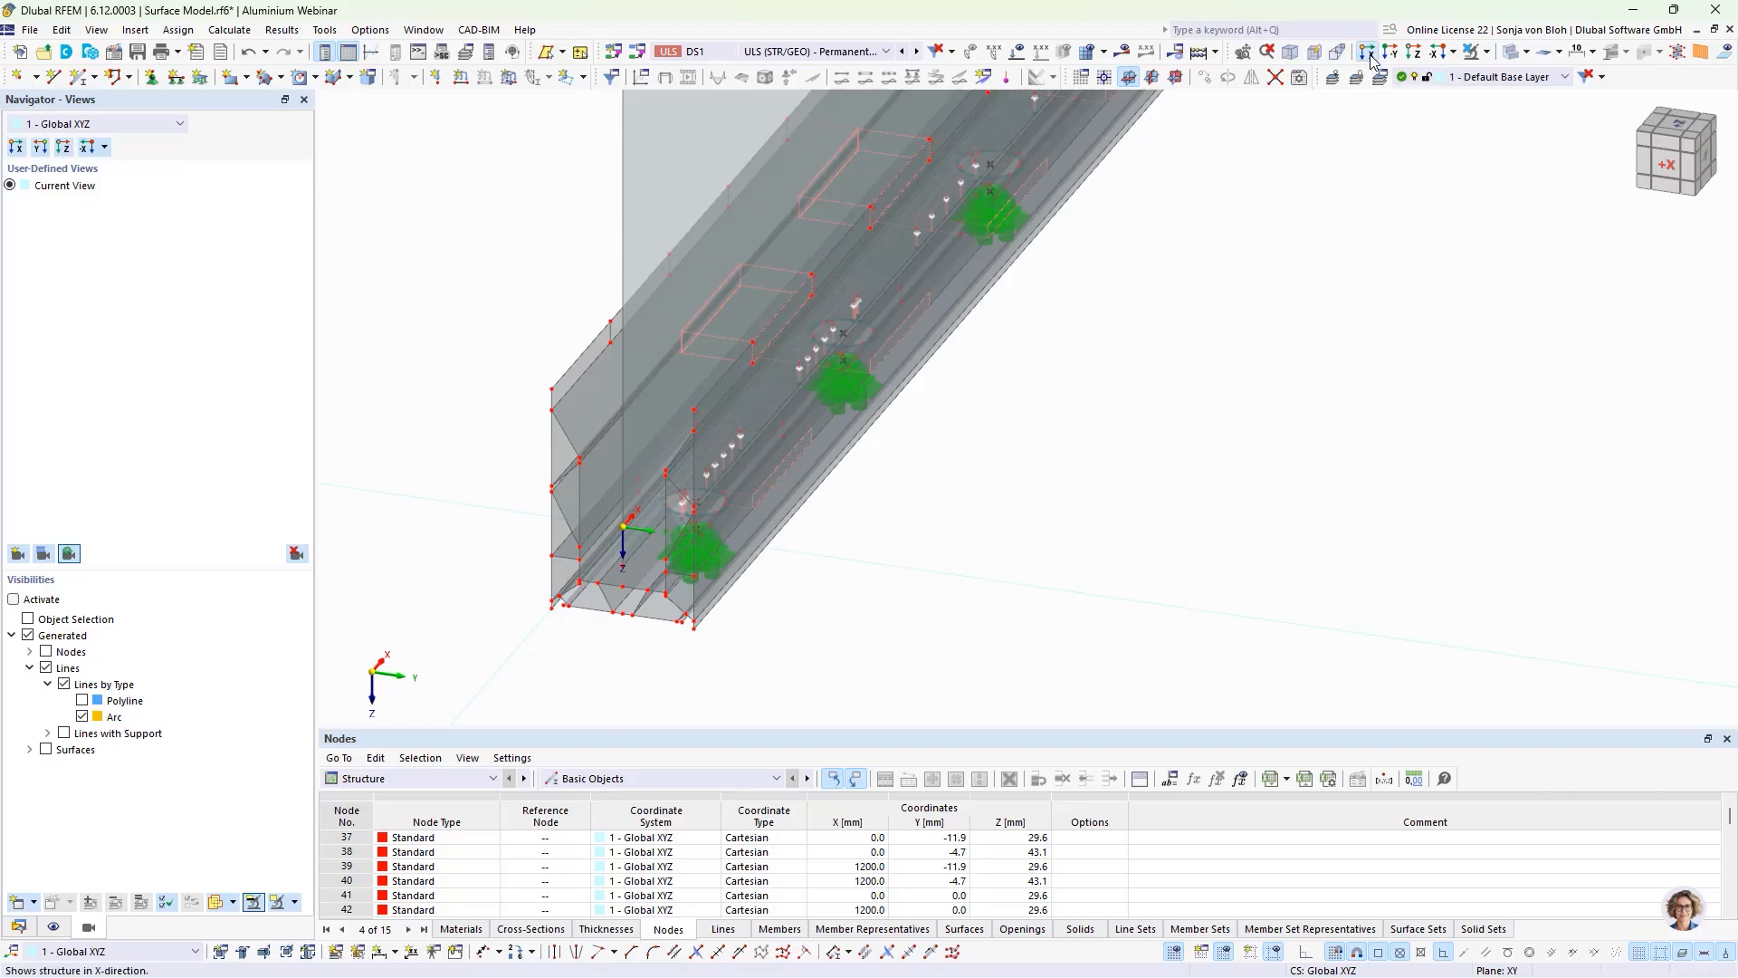
pyautogui.scroll(5, 1024, 677)
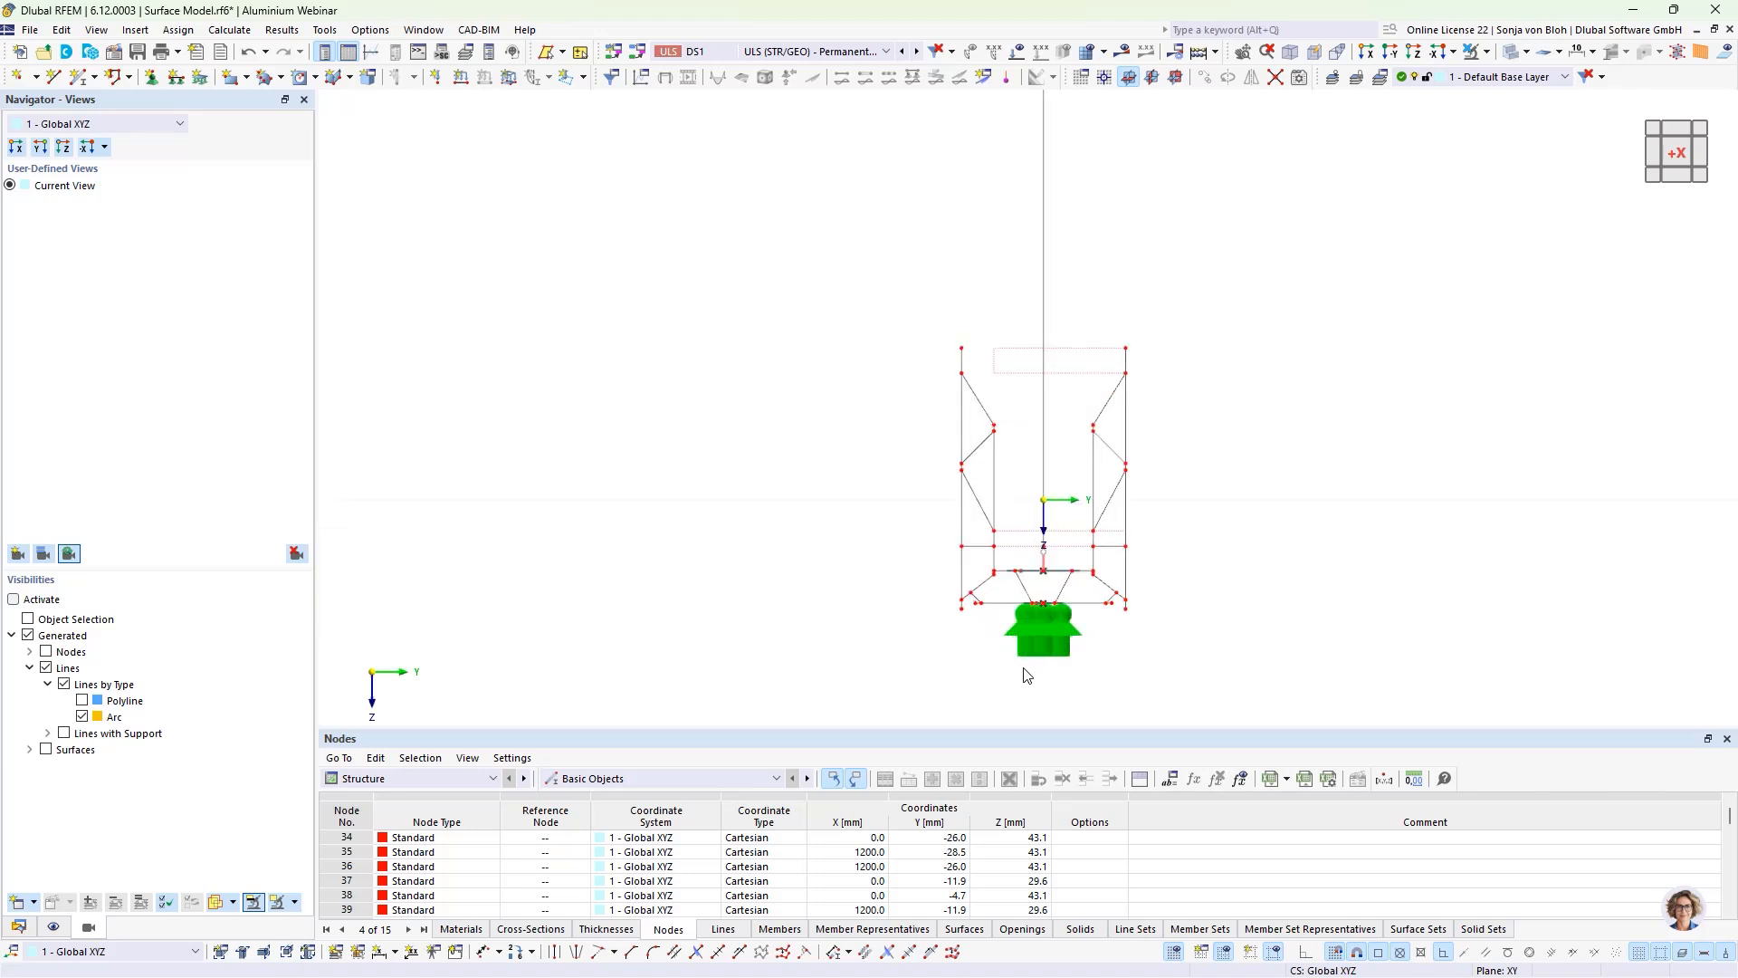
pyautogui.moveTo(796, 466); pyautogui.dragTo(1439, 496)
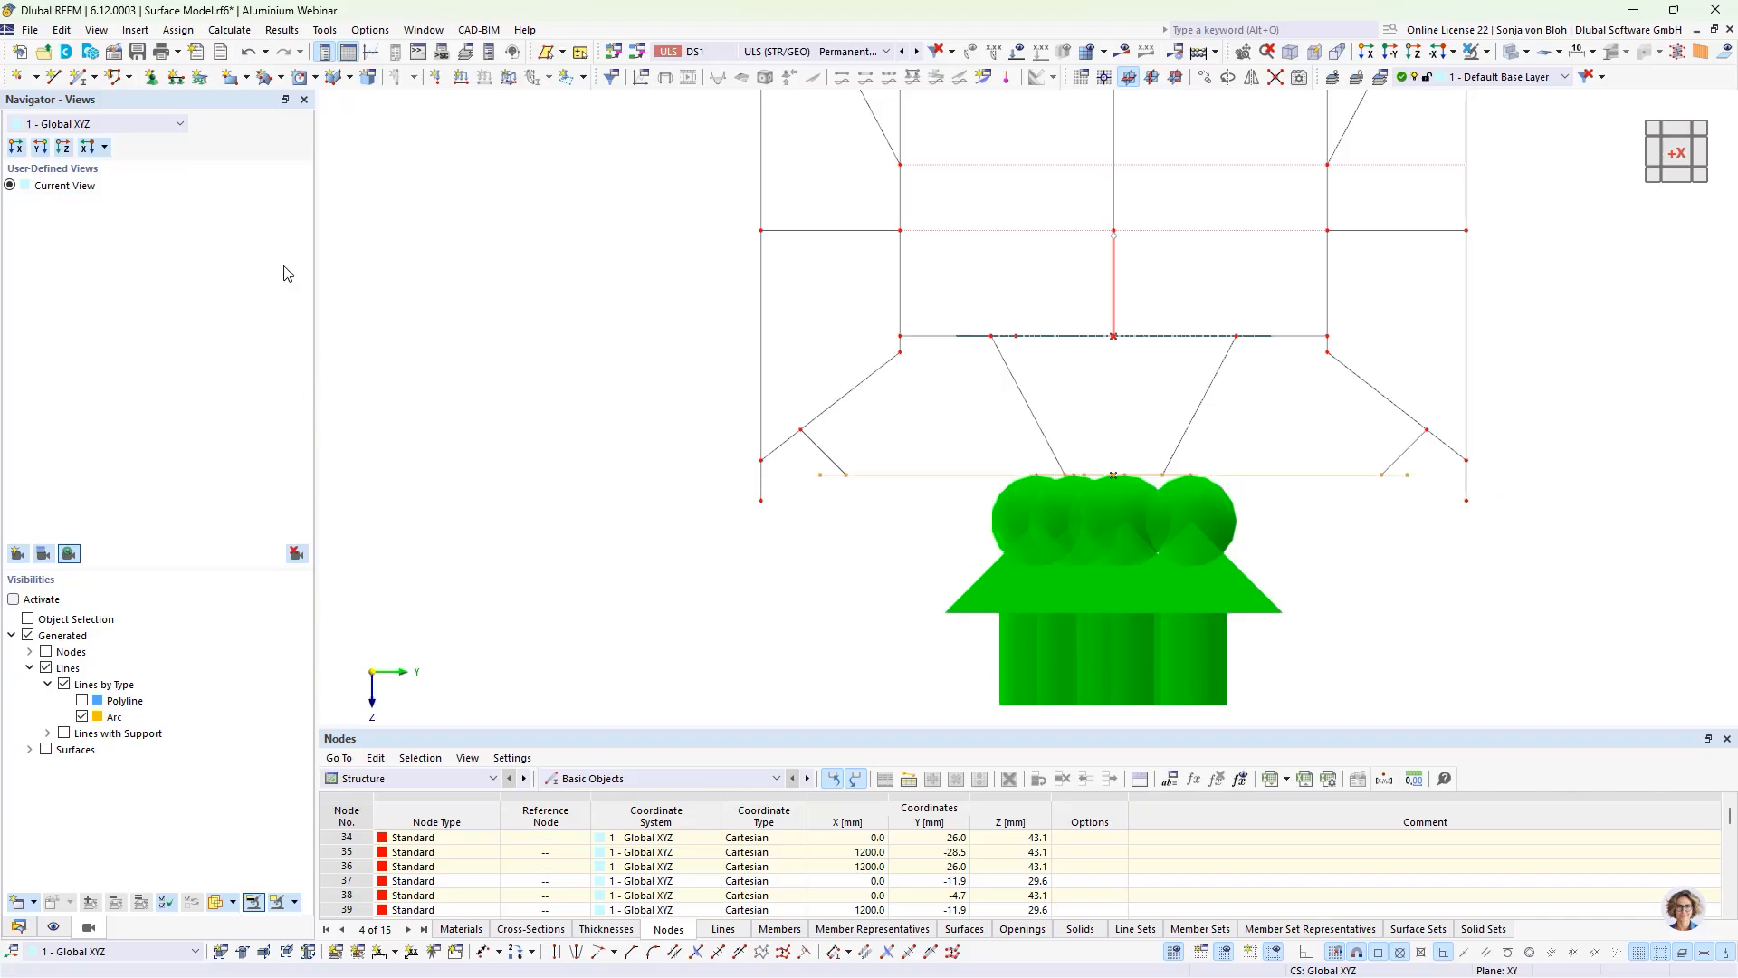
pyautogui.click(200, 77)
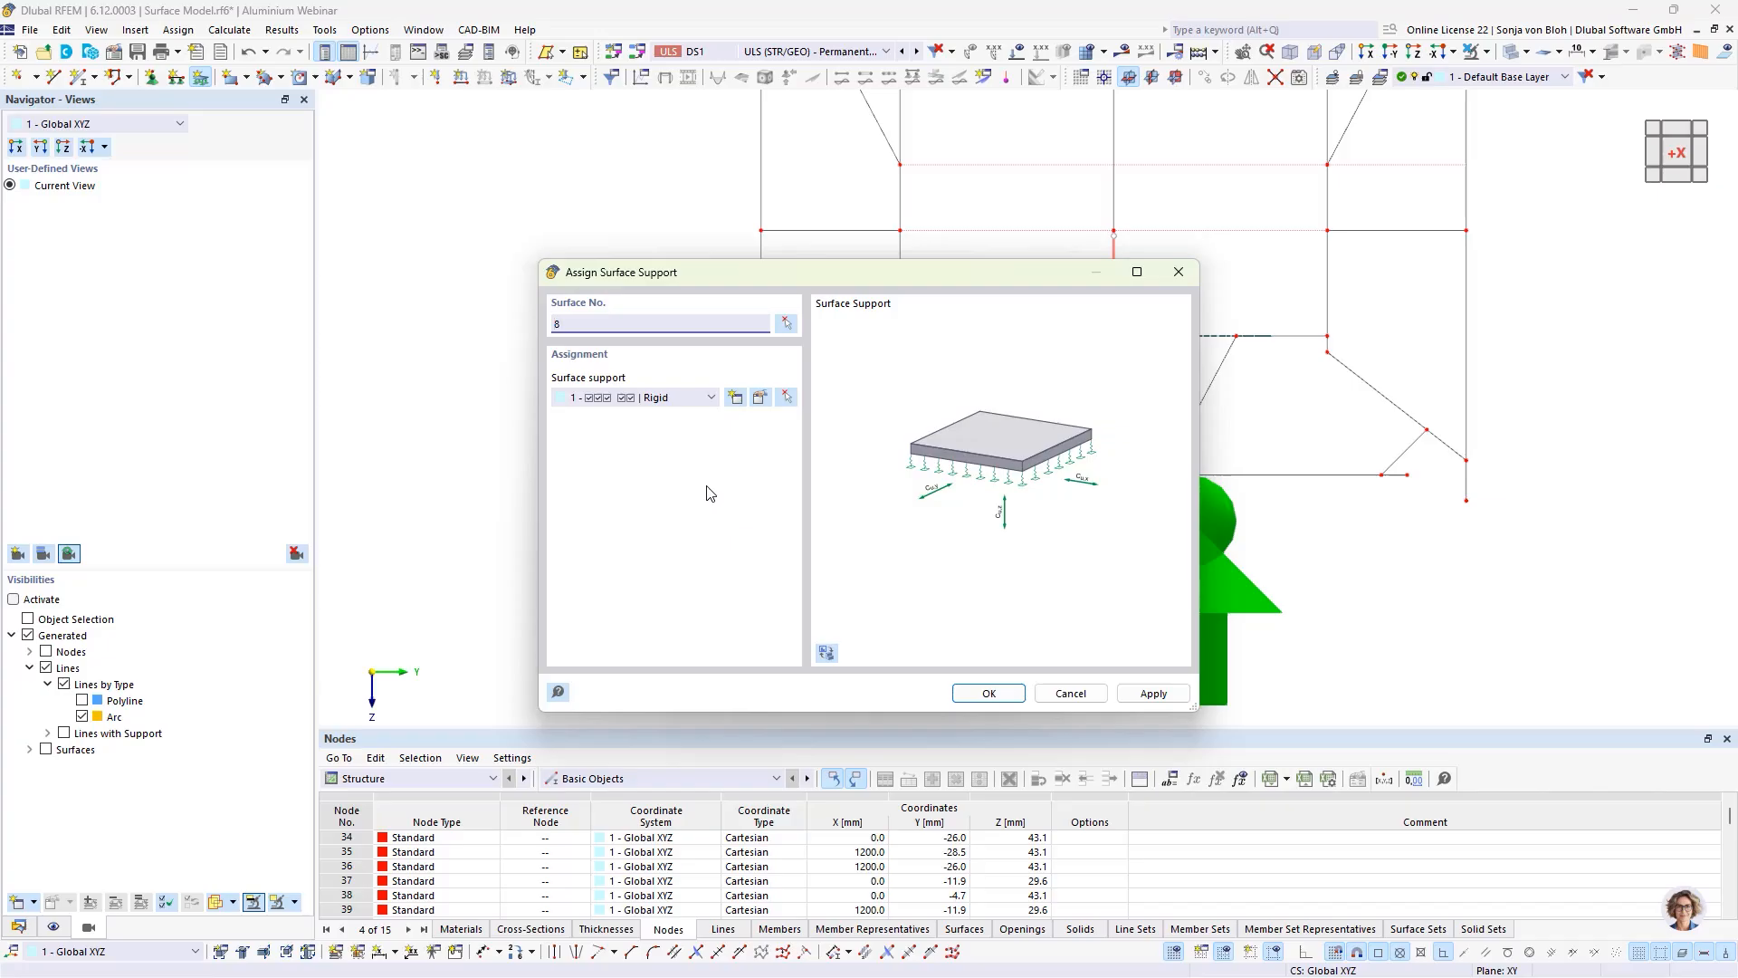
pyautogui.click(735, 397)
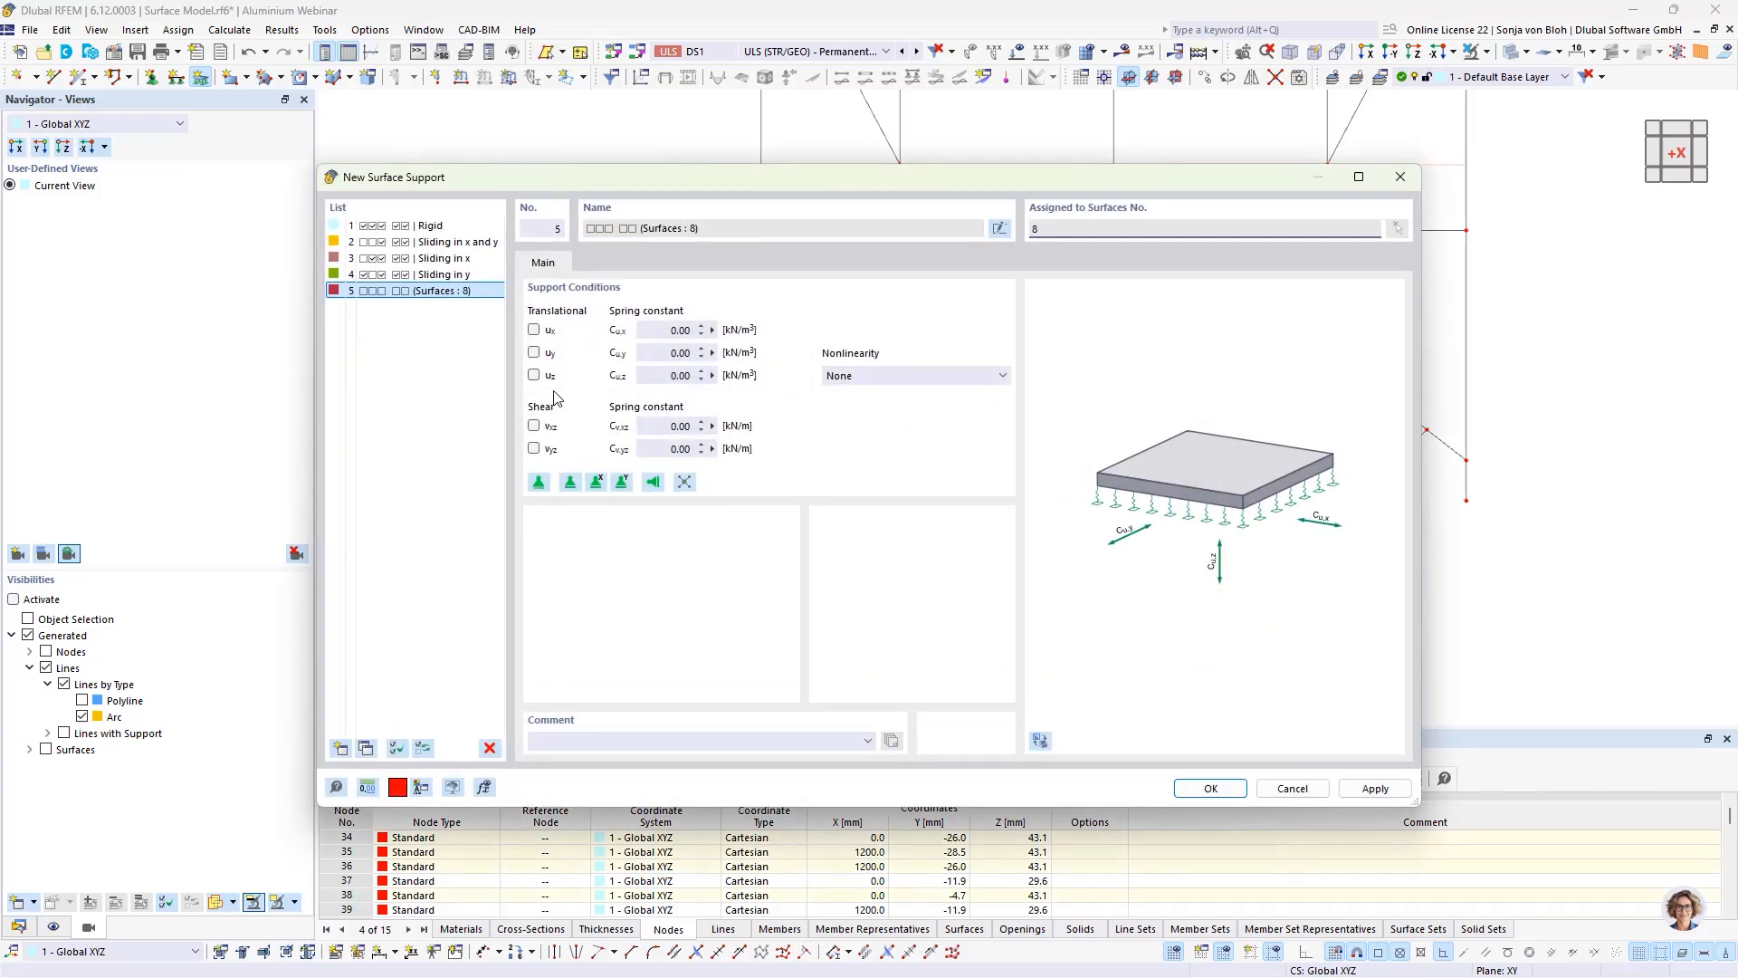
pyautogui.click(535, 375)
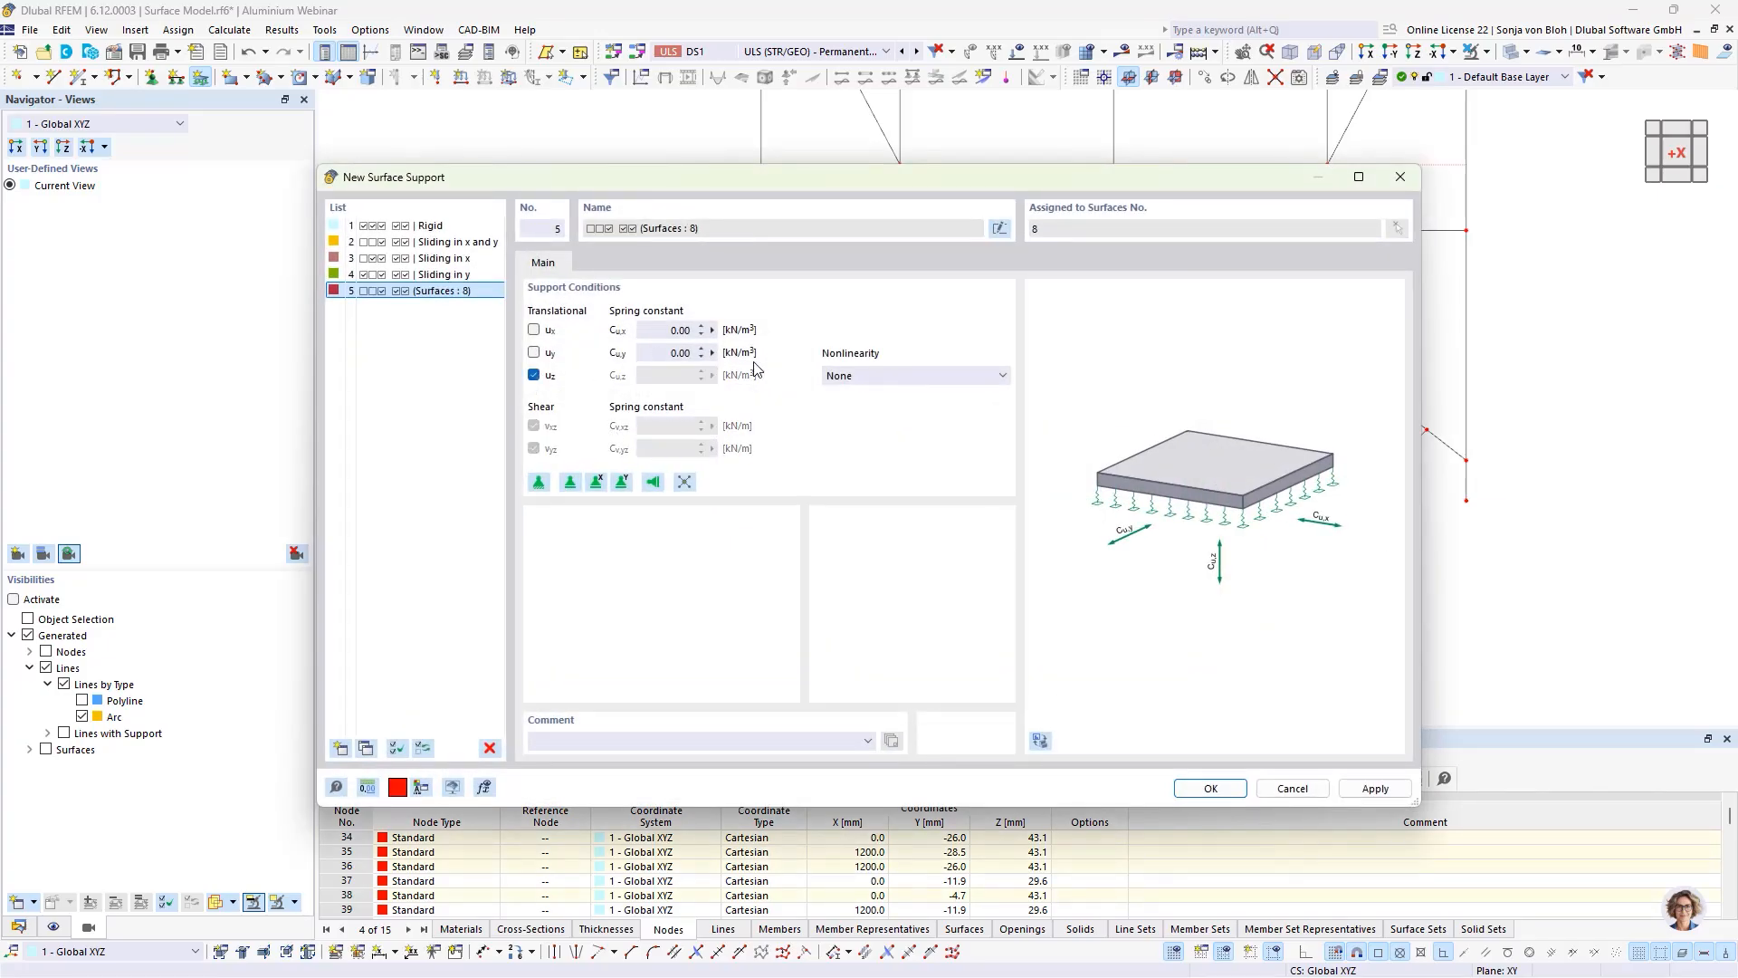
pyautogui.click(925, 379)
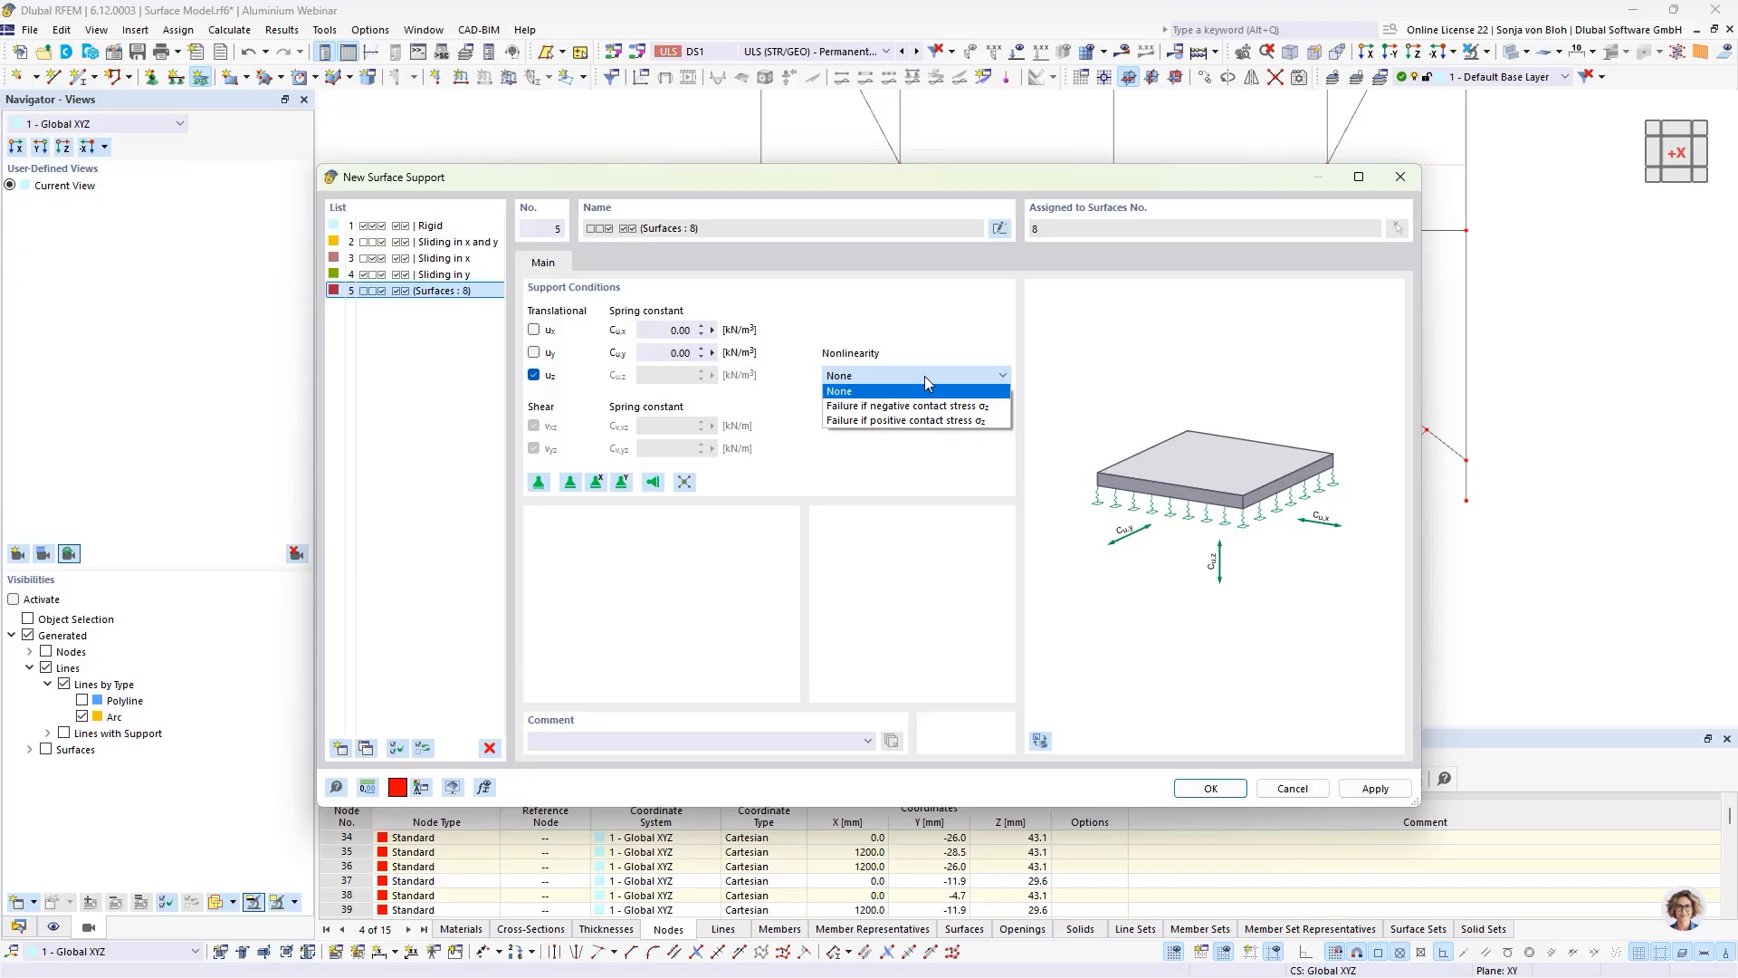
pyautogui.click(901, 405)
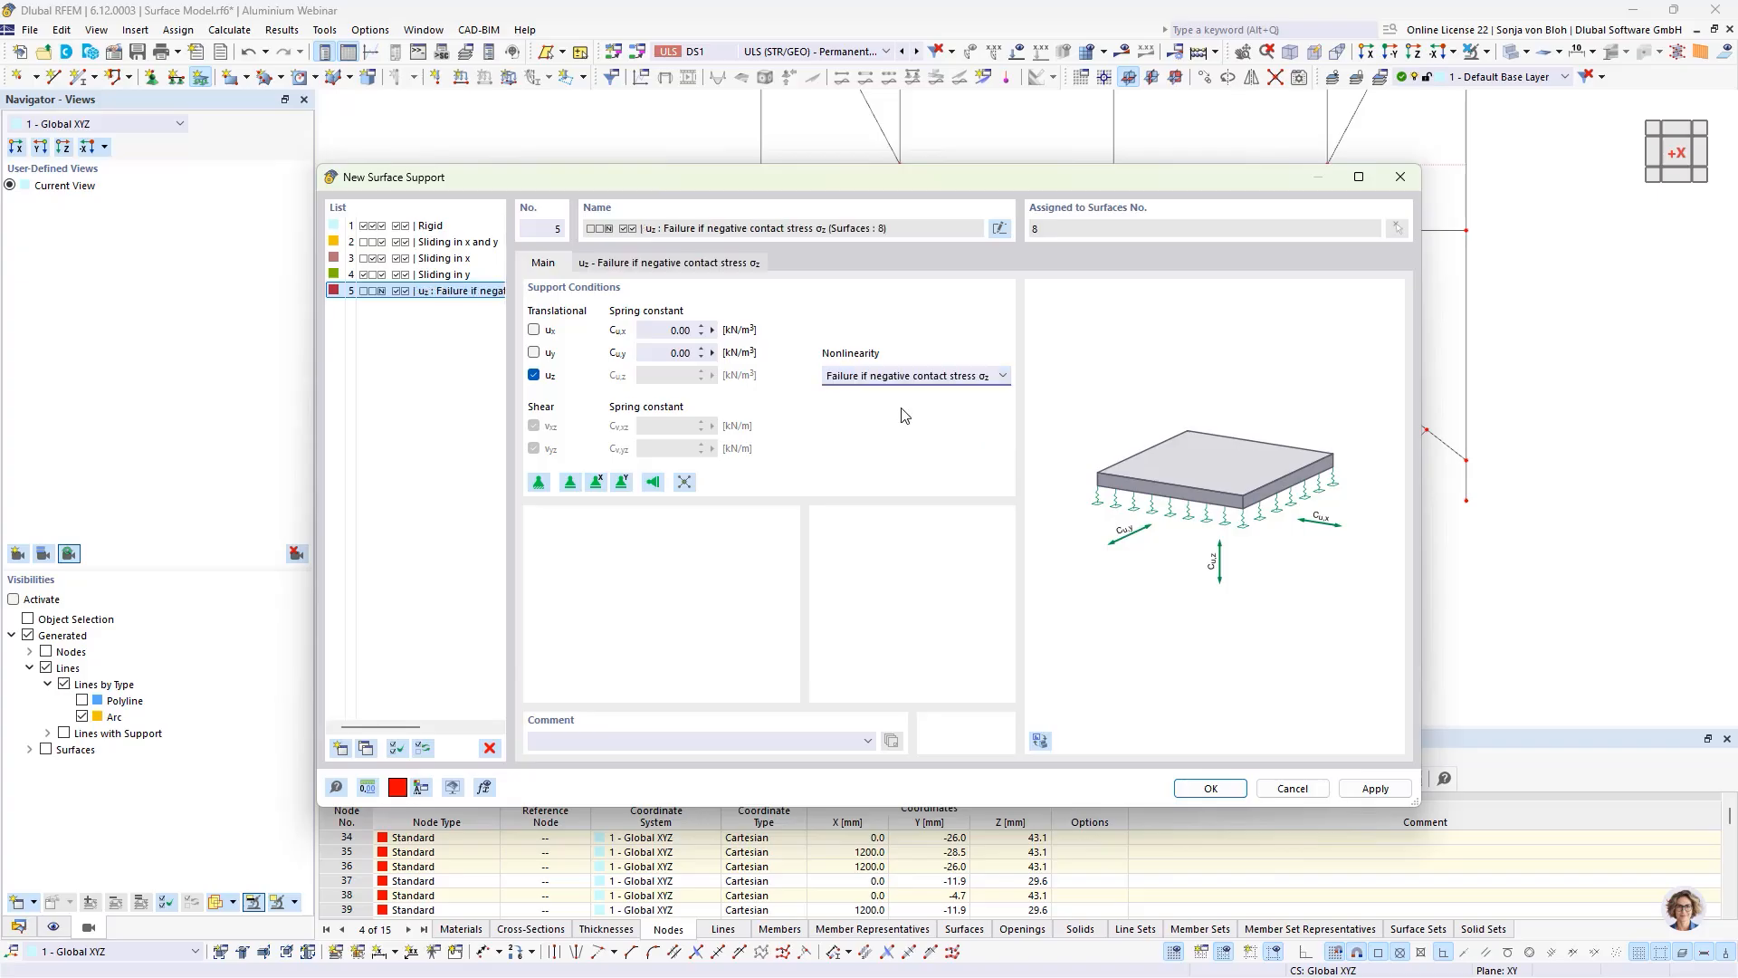
pyautogui.click(1201, 786)
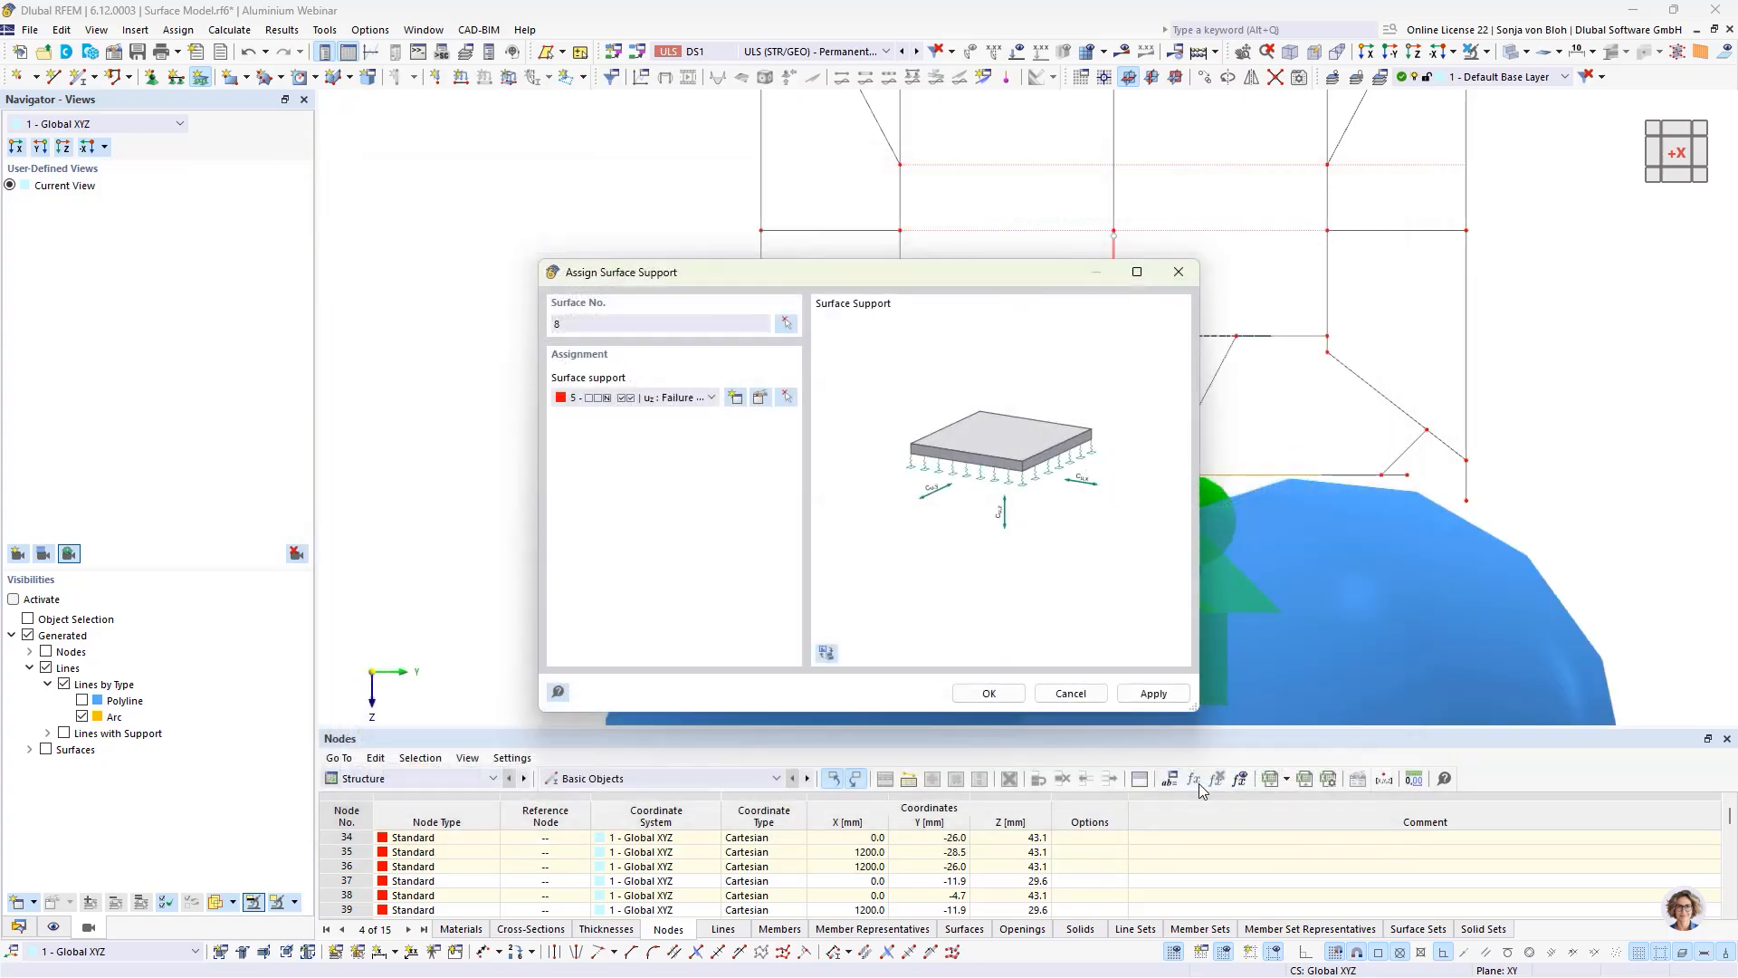
pyautogui.click(989, 692)
# Step: Reduce the display size of the surface support symbols and clear the selection
pyautogui.rightClick(795, 508)
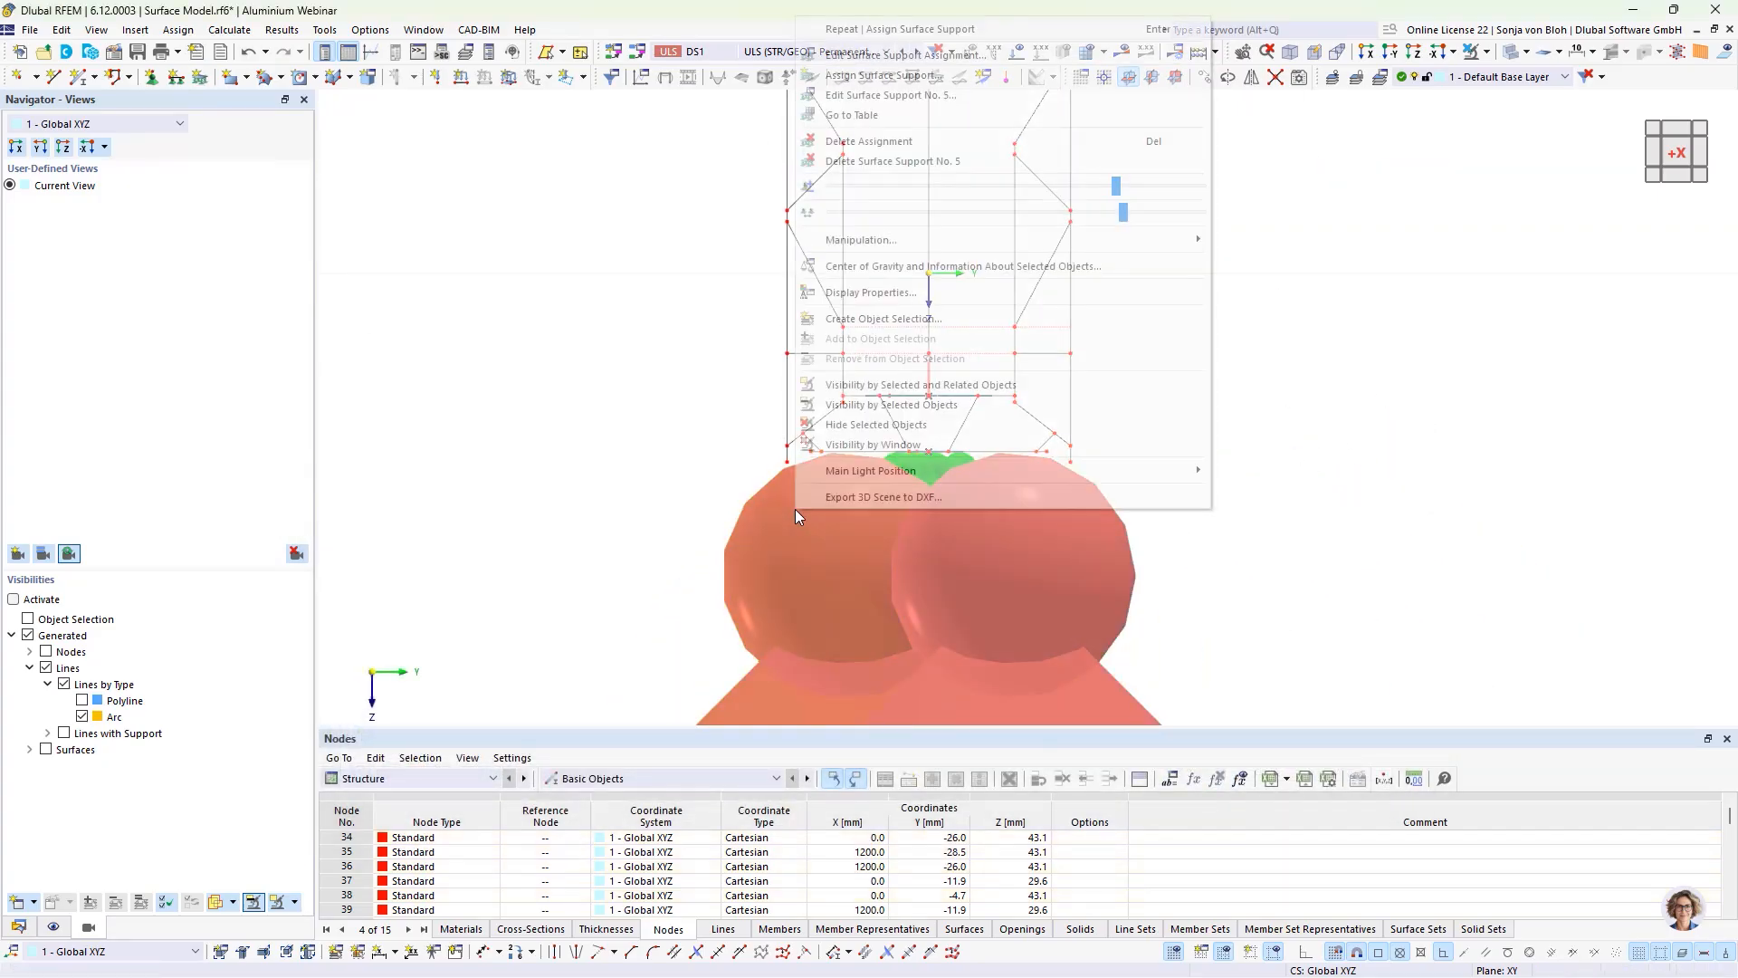
pyautogui.moveTo(1114, 188); pyautogui.dragTo(836, 187)
pyautogui.click(541, 563)
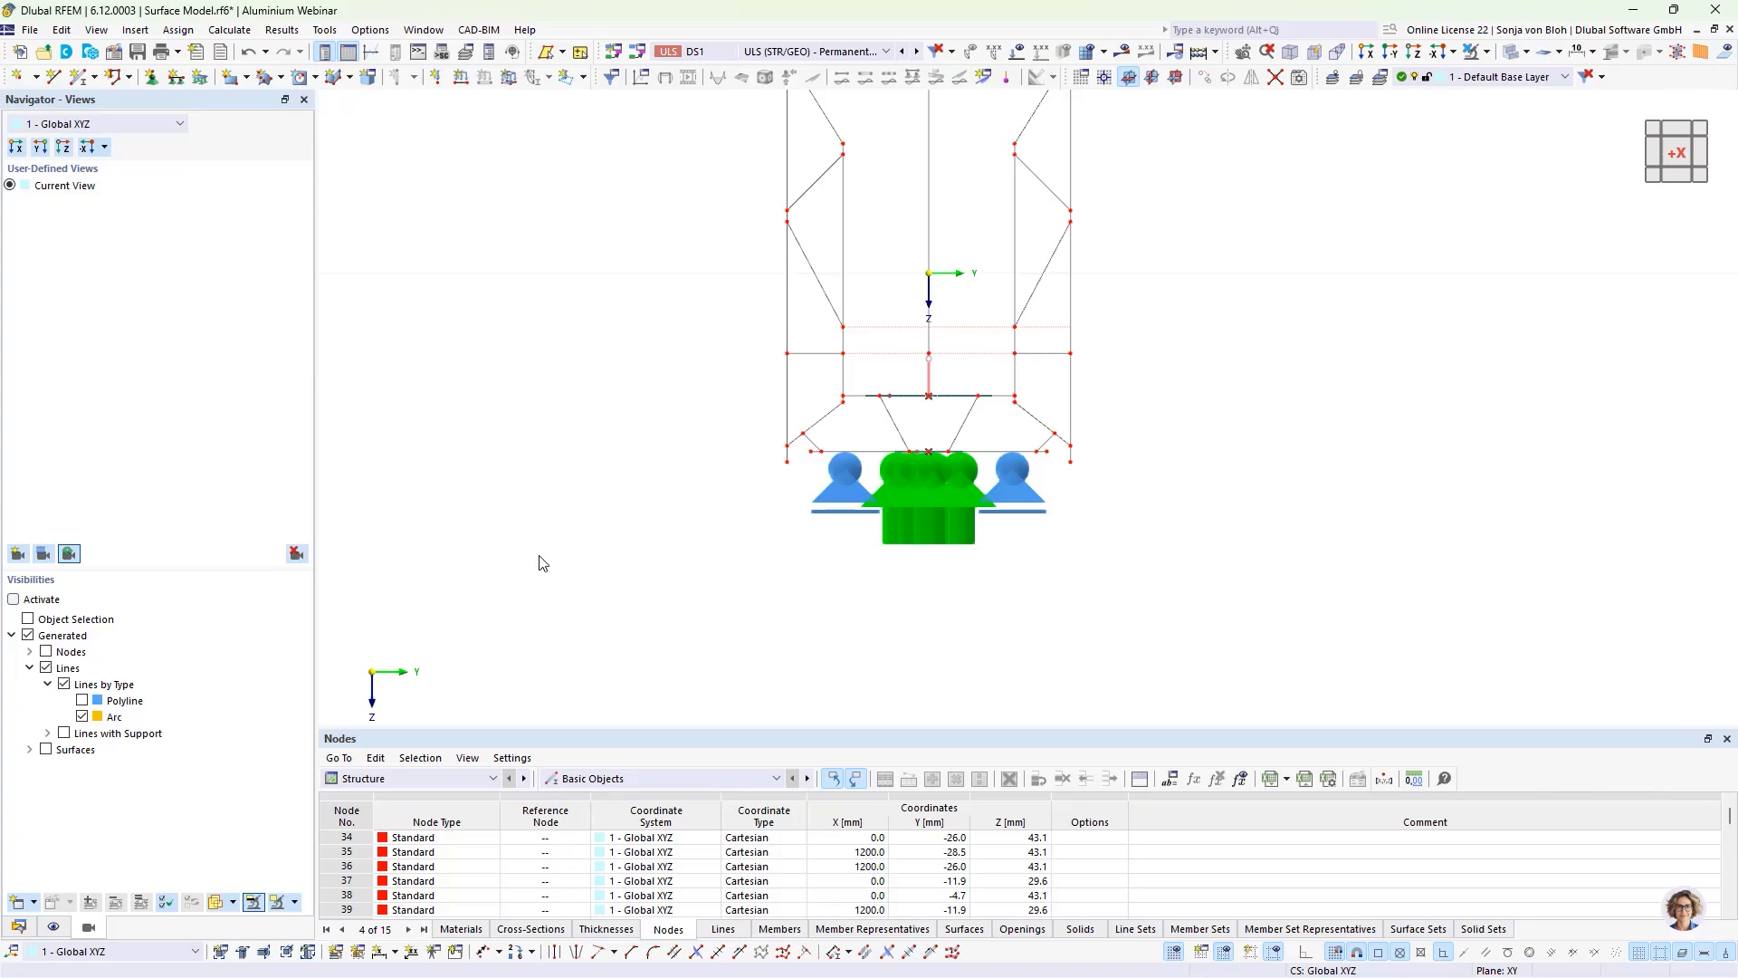
# Step: Assign the lower edges of both outer side walls a new line support fixed only in uZ, with failure if negative pZ
pyautogui.click(786, 461)
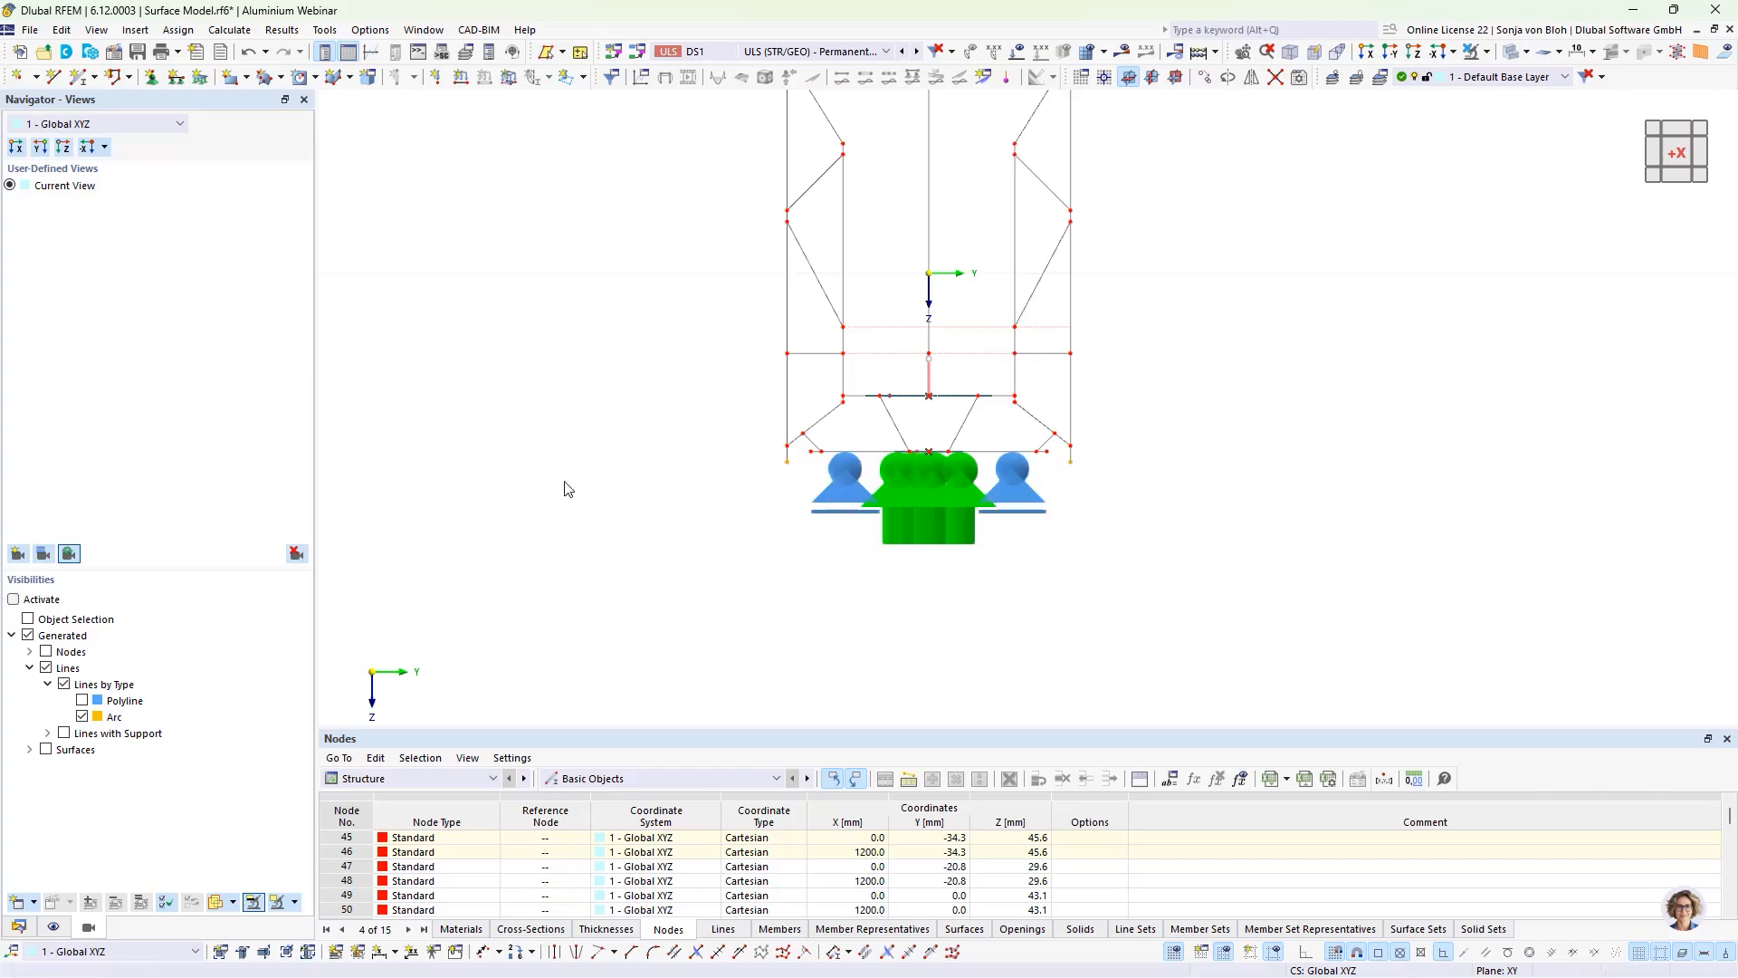
pyautogui.click(176, 76)
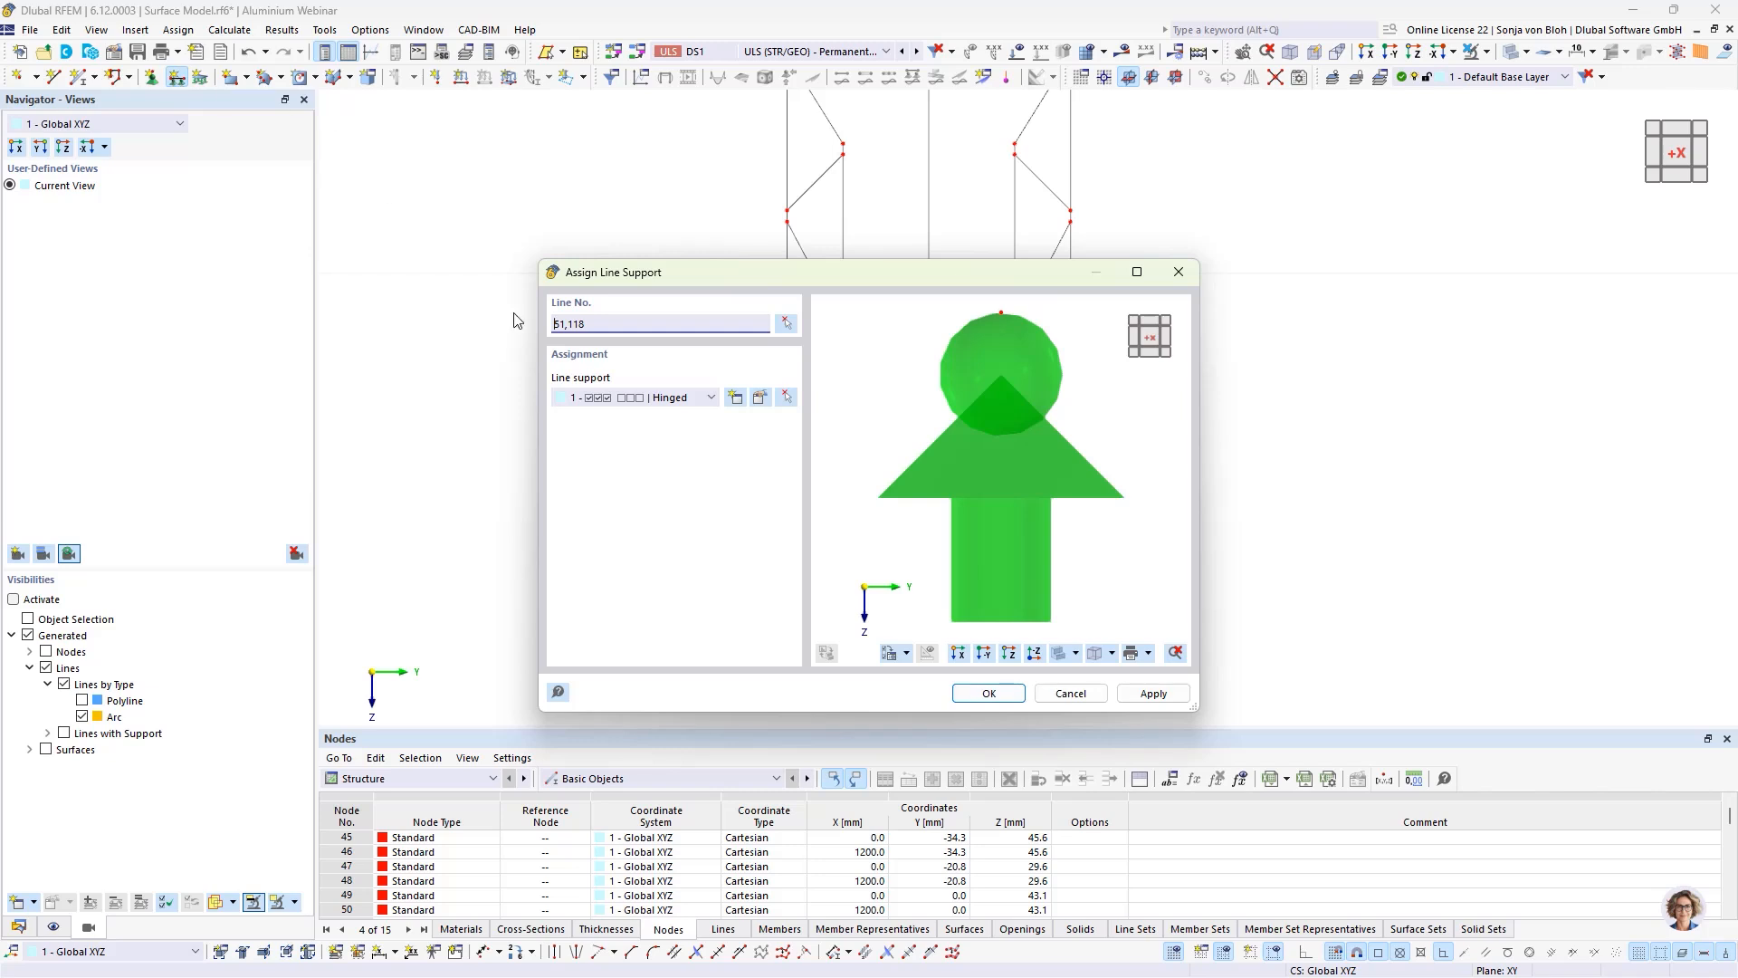
pyautogui.click(735, 399)
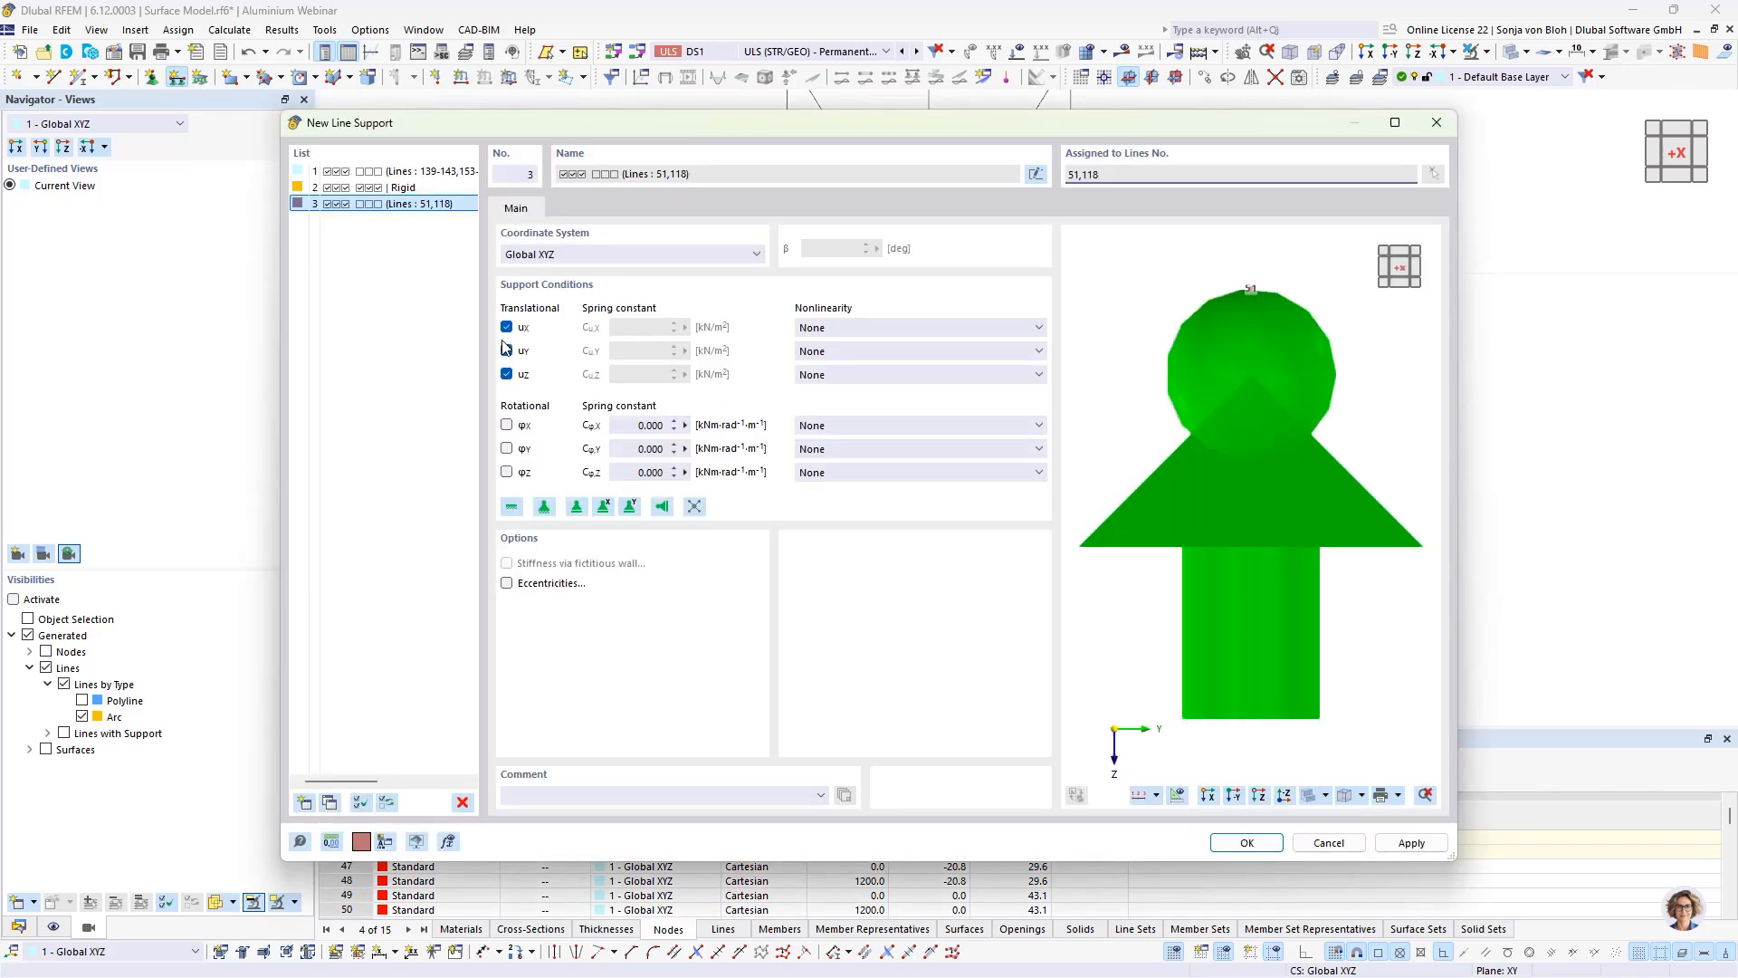
pyautogui.click(507, 327)
pyautogui.click(507, 351)
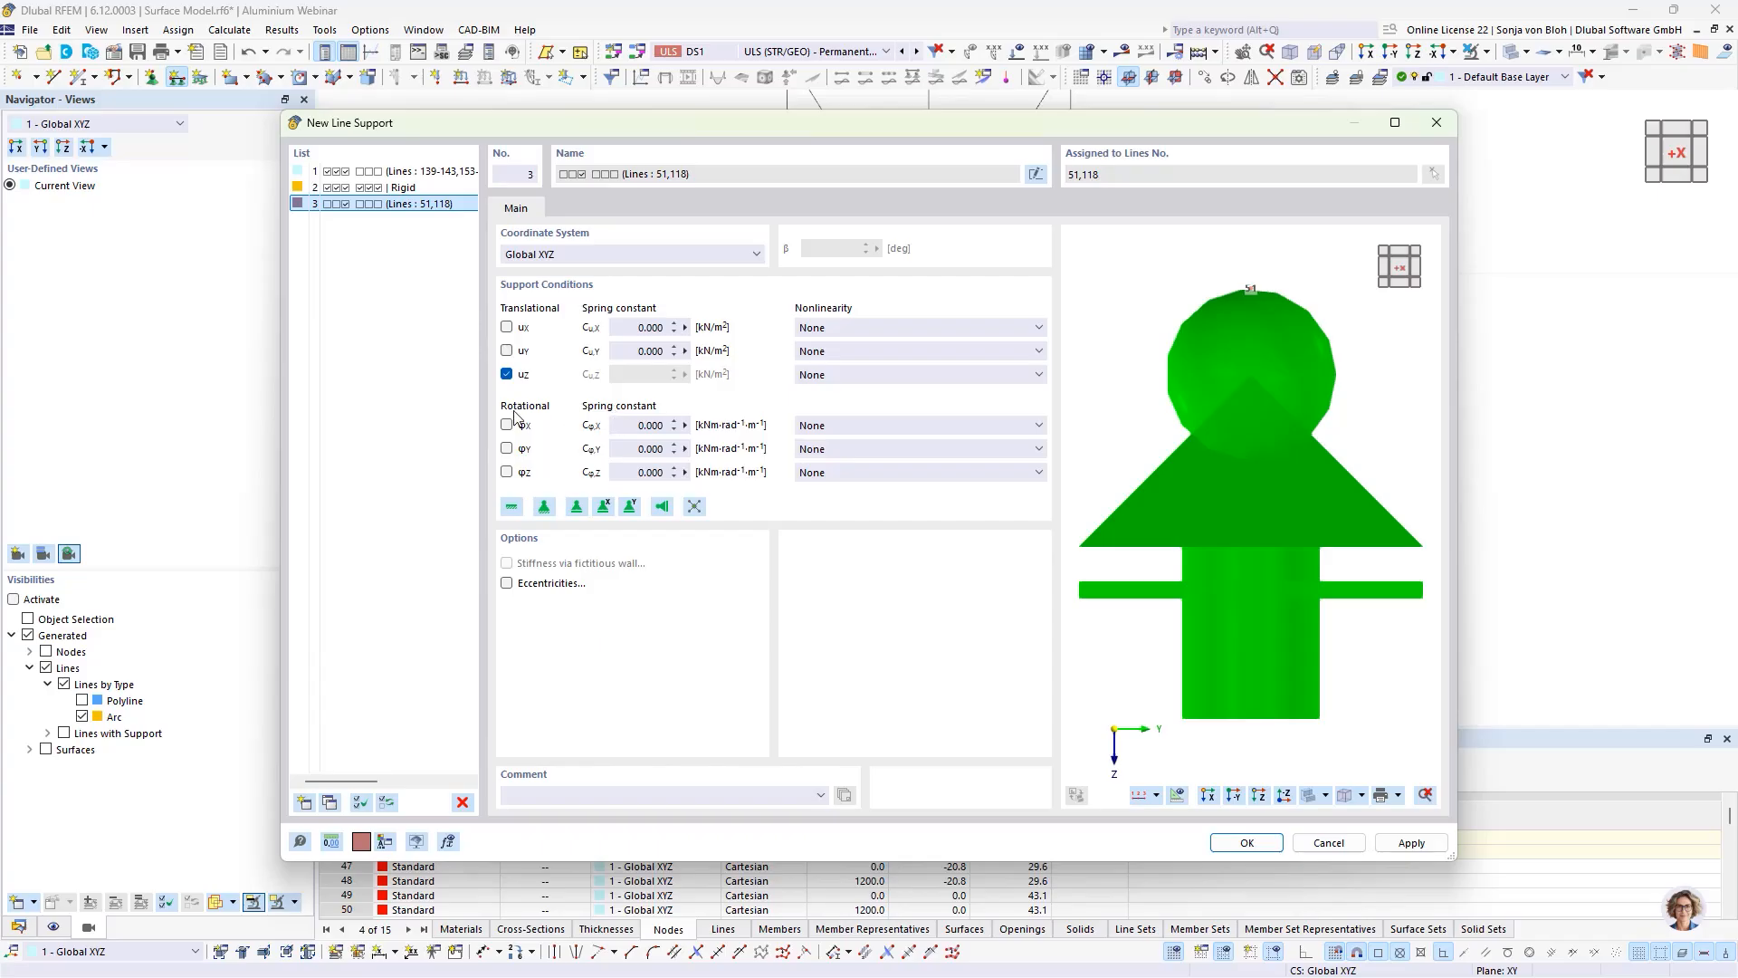
pyautogui.click(898, 374)
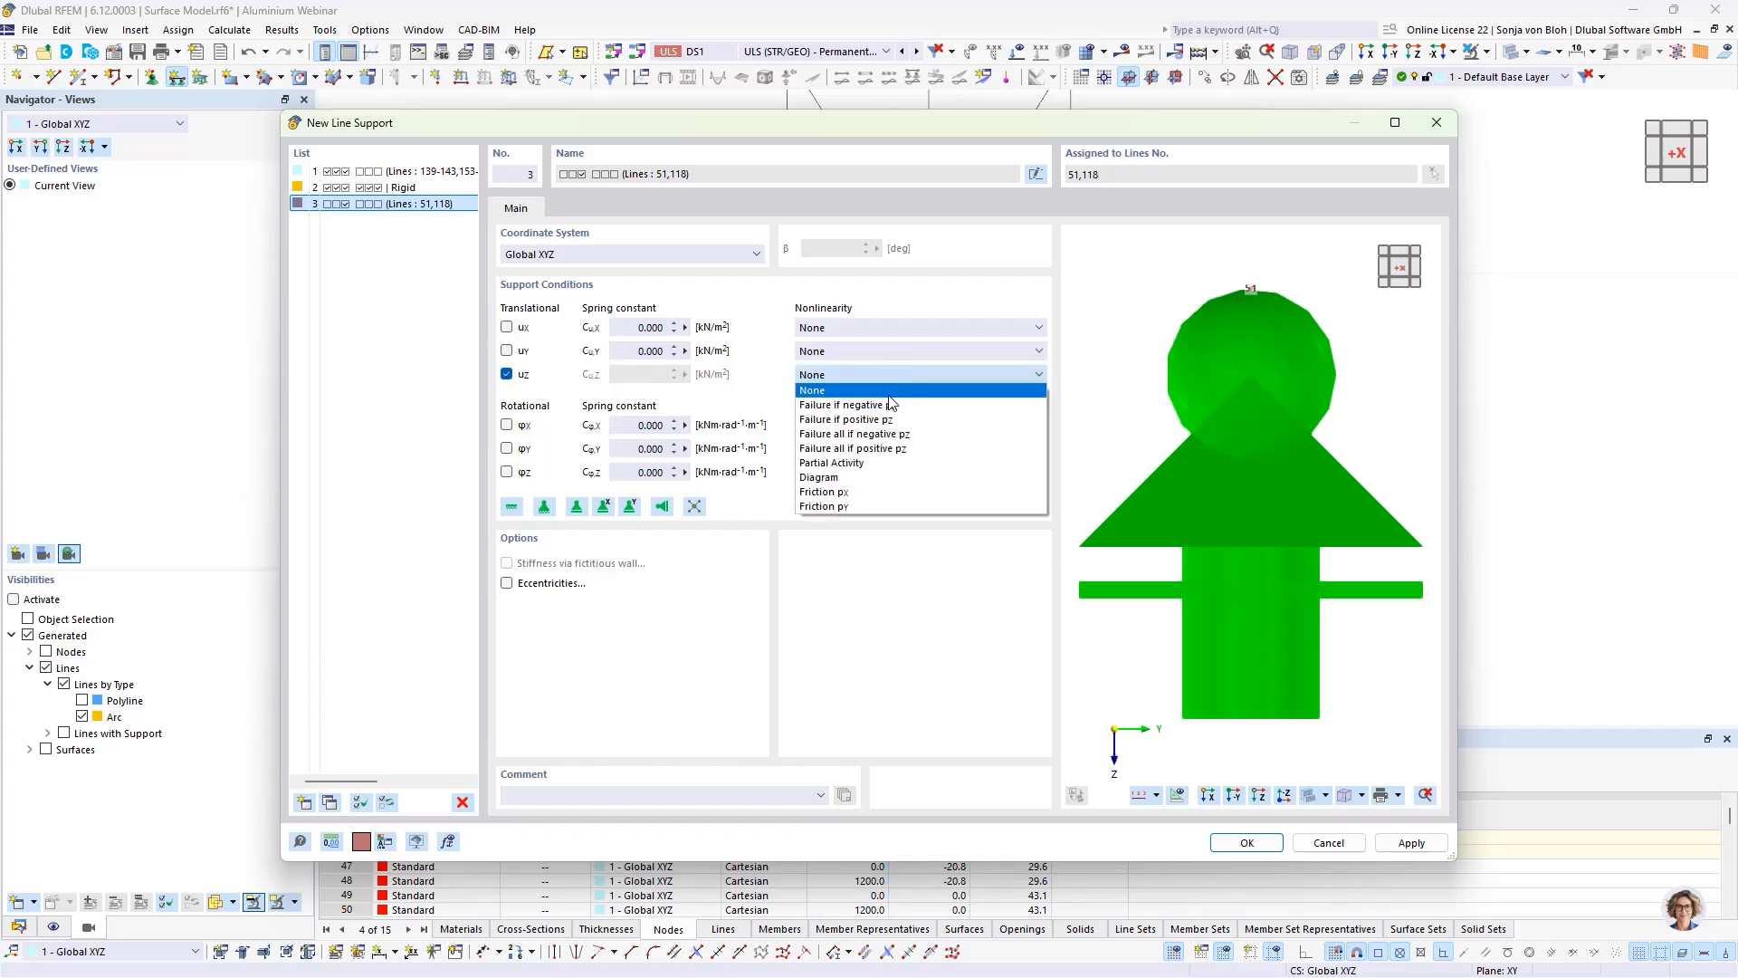
pyautogui.click(878, 405)
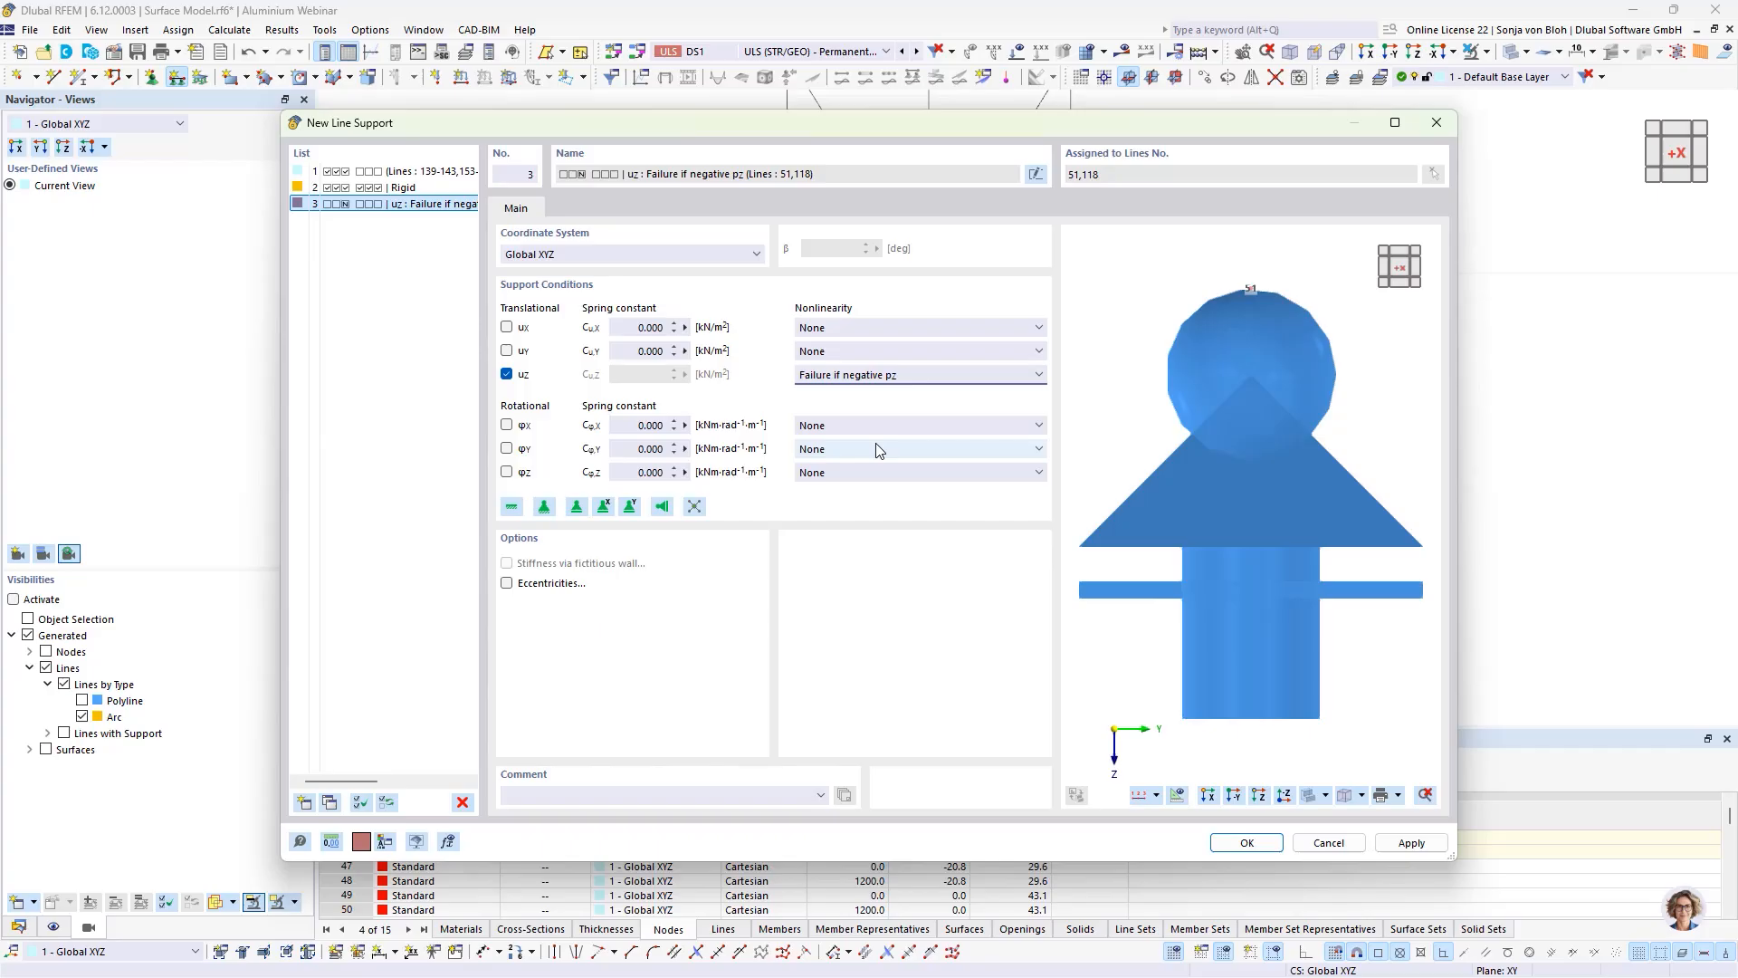
pyautogui.click(1229, 844)
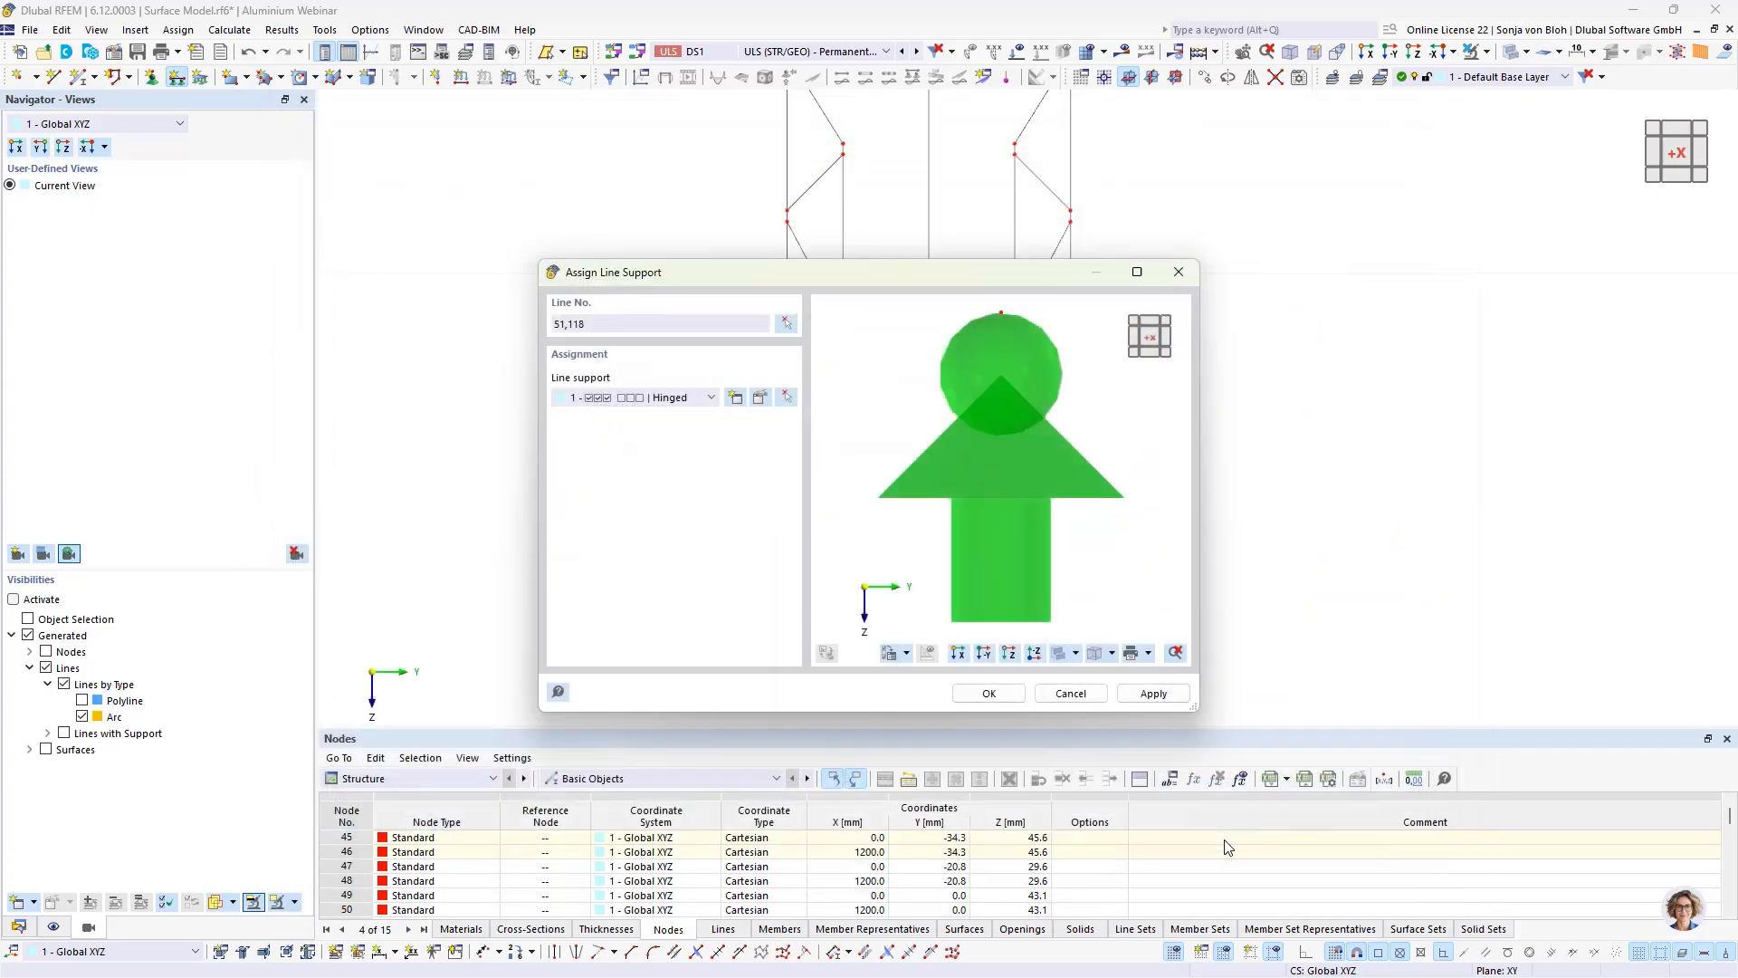
pyautogui.click(988, 693)
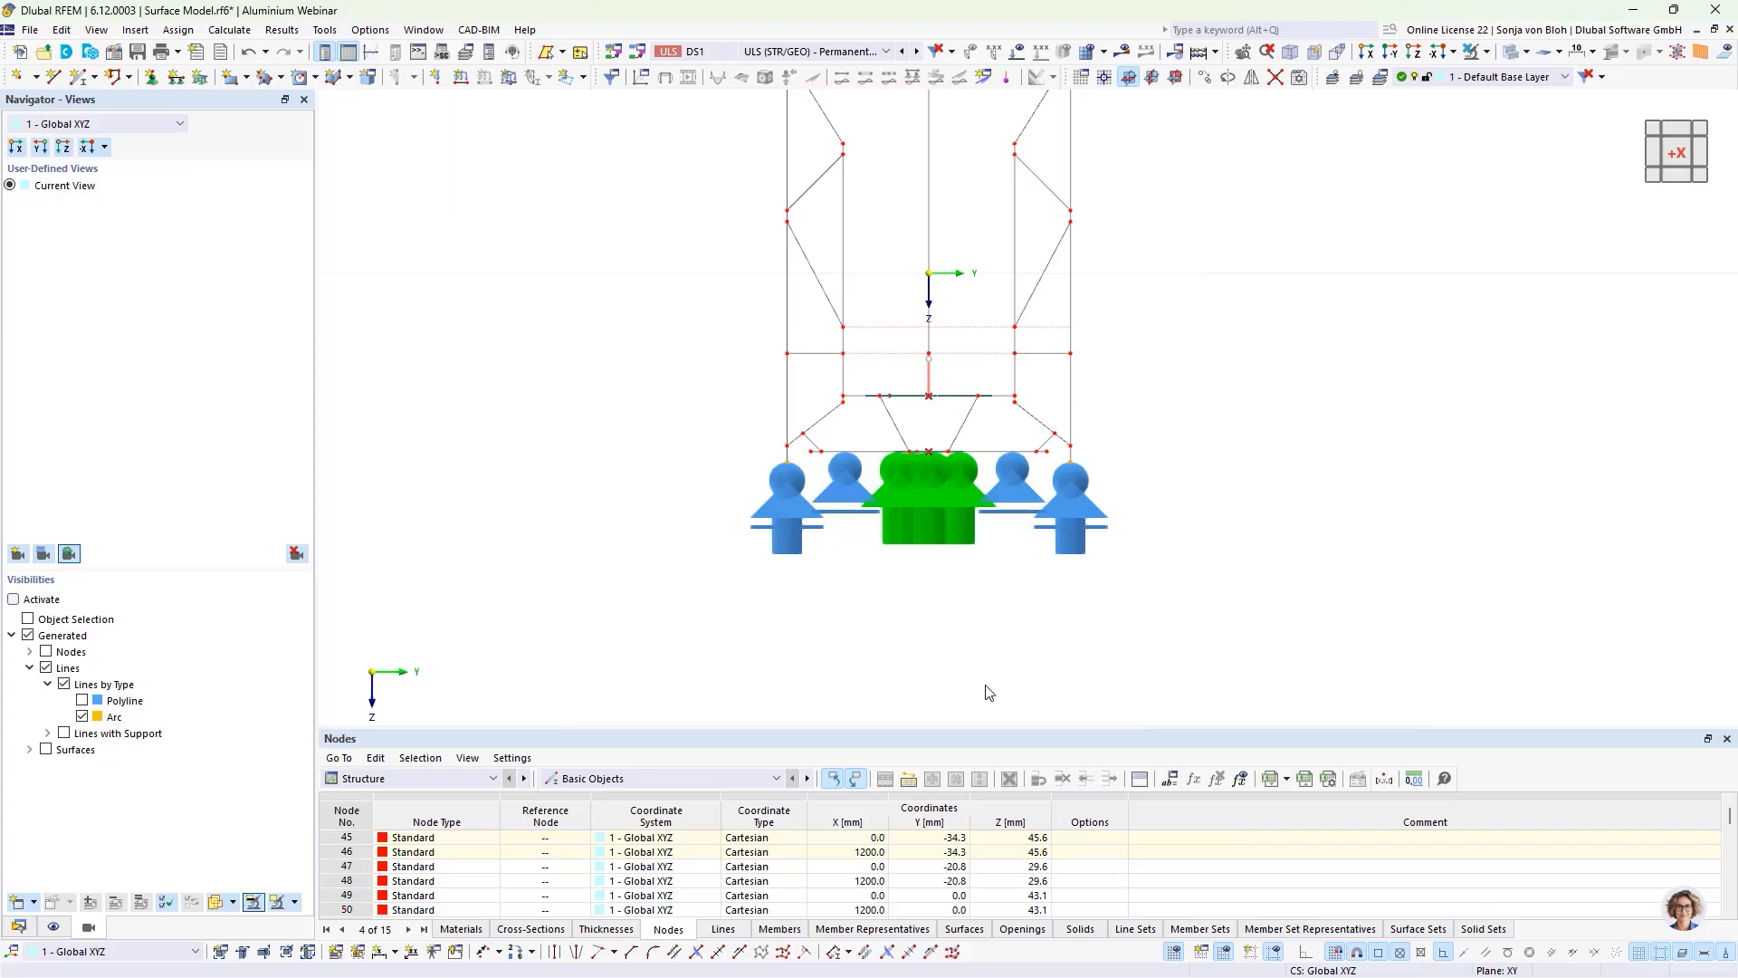
pyautogui.click(1486, 53)
pyautogui.click(1395, 322)
# Step: Select the whole base profile and give all its surfaces a new surface mesh refinement with a target FE length of 4 mm
pyautogui.scroll(-3, 1276, 485)
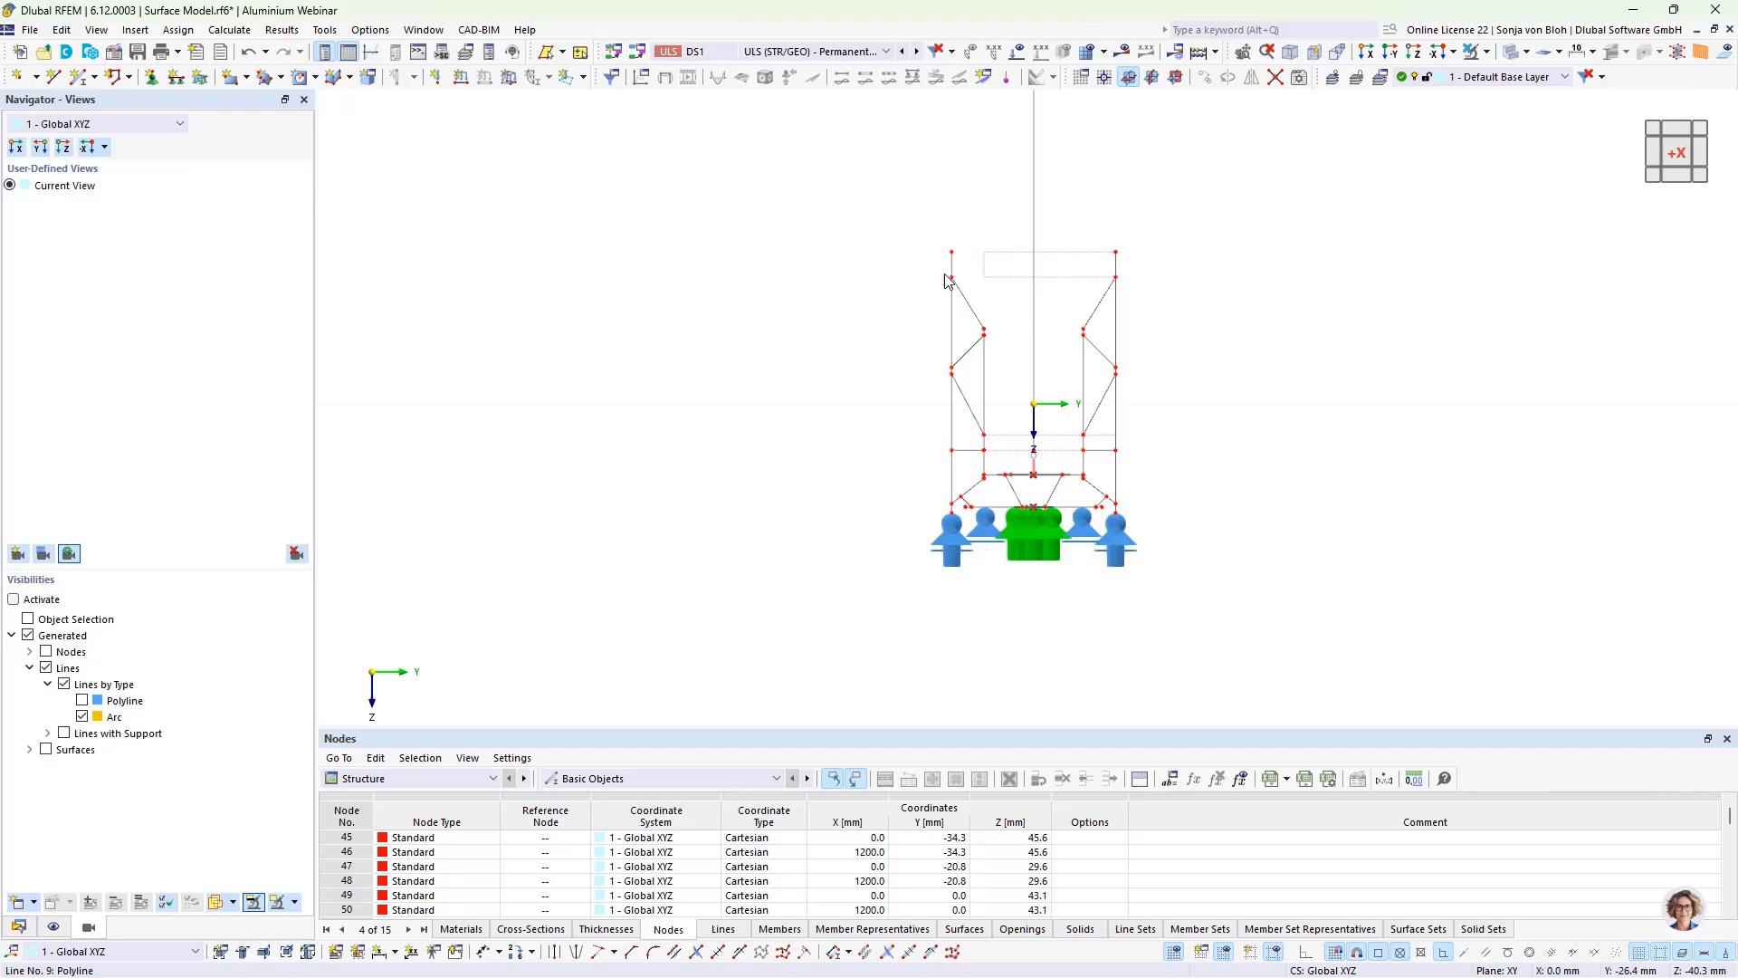
pyautogui.moveTo(867, 195)
pyautogui.mouseDown()
pyautogui.moveTo(1045, 529)
pyautogui.moveTo(1280, 609)
pyautogui.mouseUp()
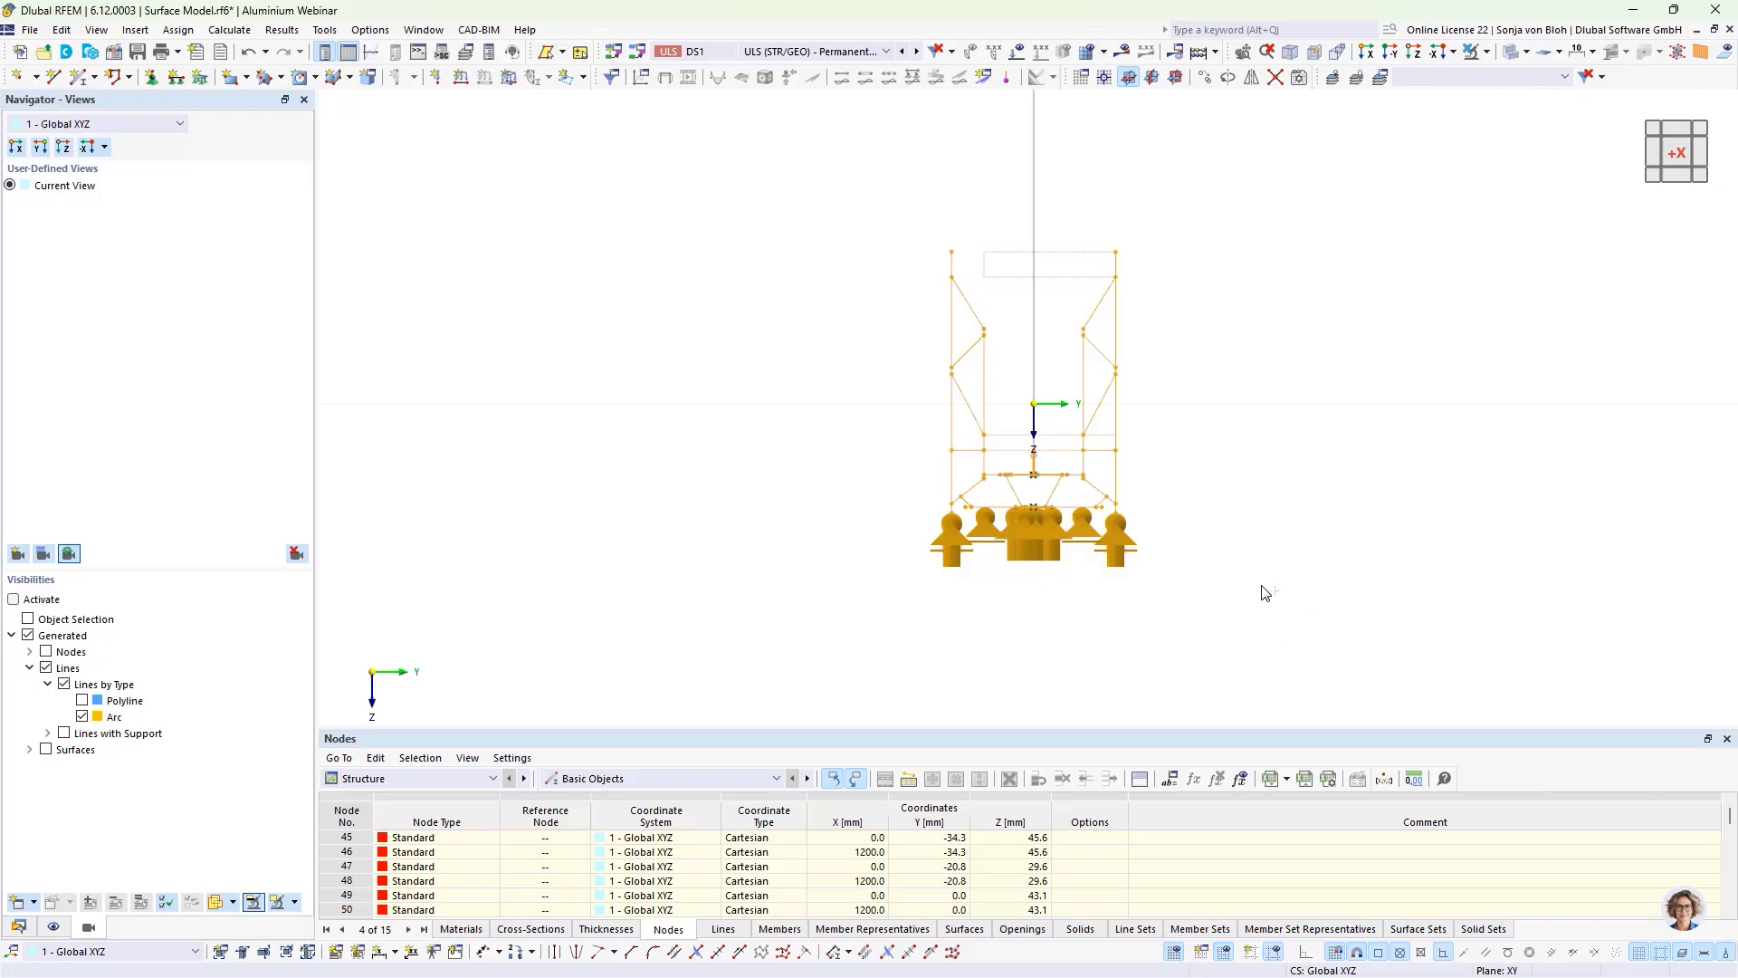
pyautogui.keyDown('ctrl'); pyautogui.moveTo(1247, 590); pyautogui.dragTo(1222, 603, button='middle'); pyautogui.keyUp('ctrl')
pyautogui.scroll(3, 735, 385)
pyautogui.scroll(2, 826, 465)
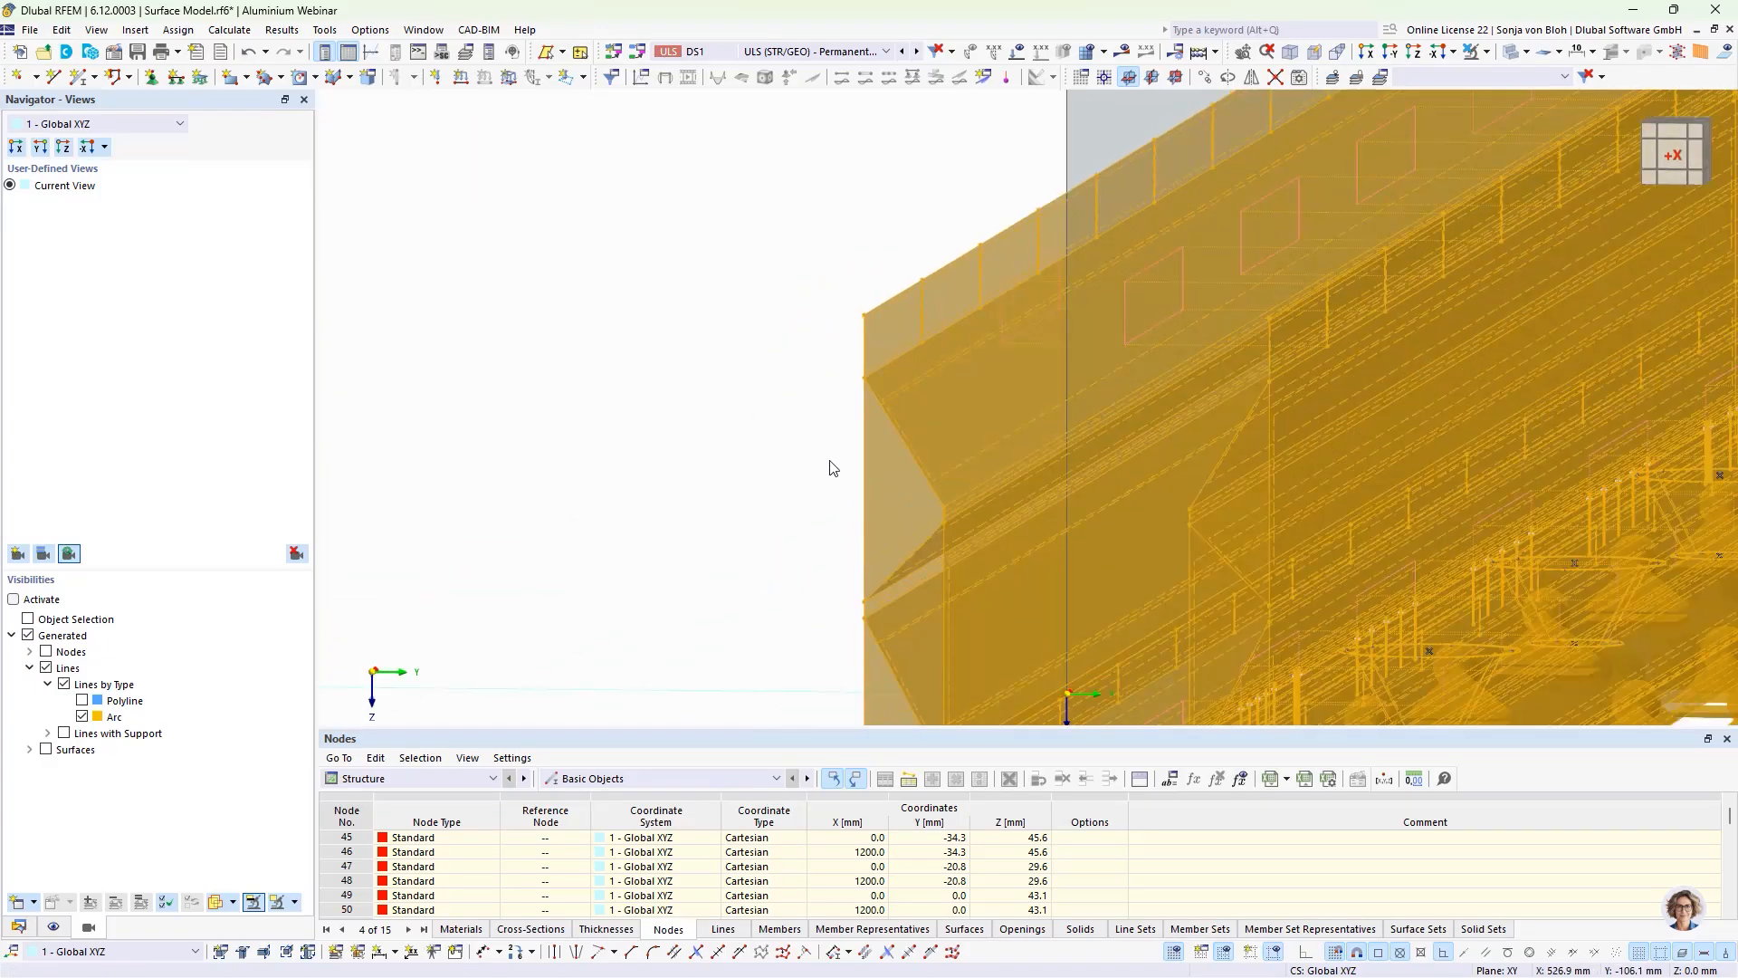
pyautogui.rightClick(878, 460)
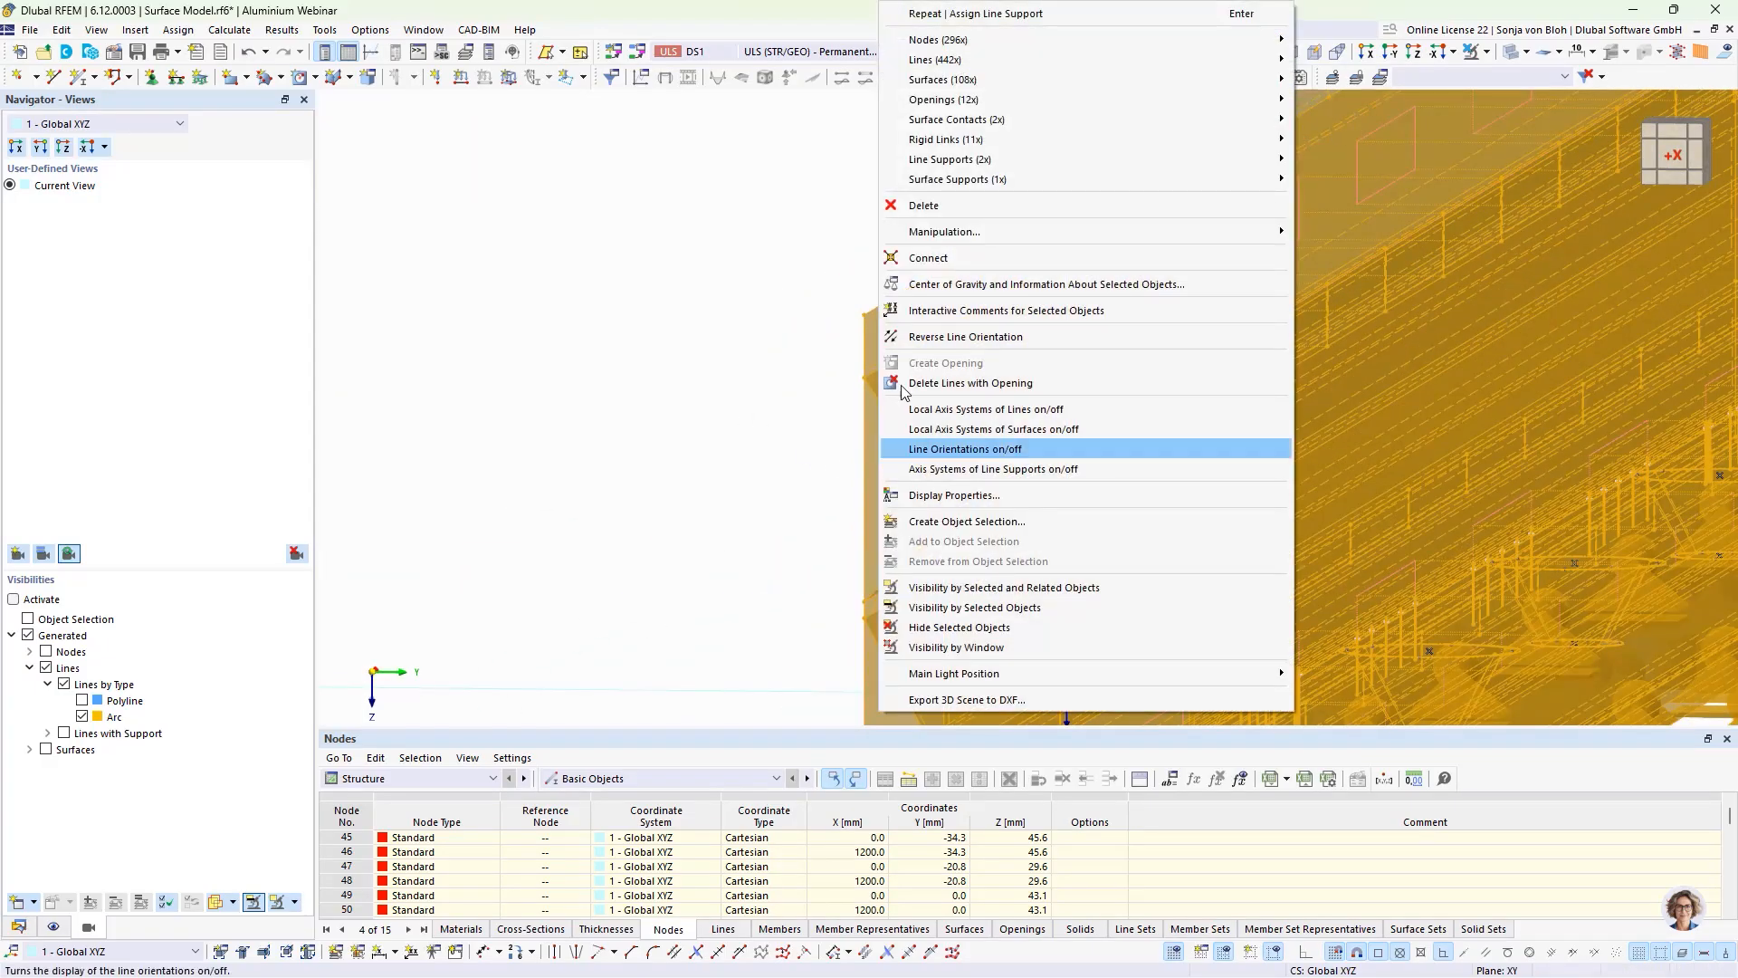
pyautogui.moveTo(1097, 89)
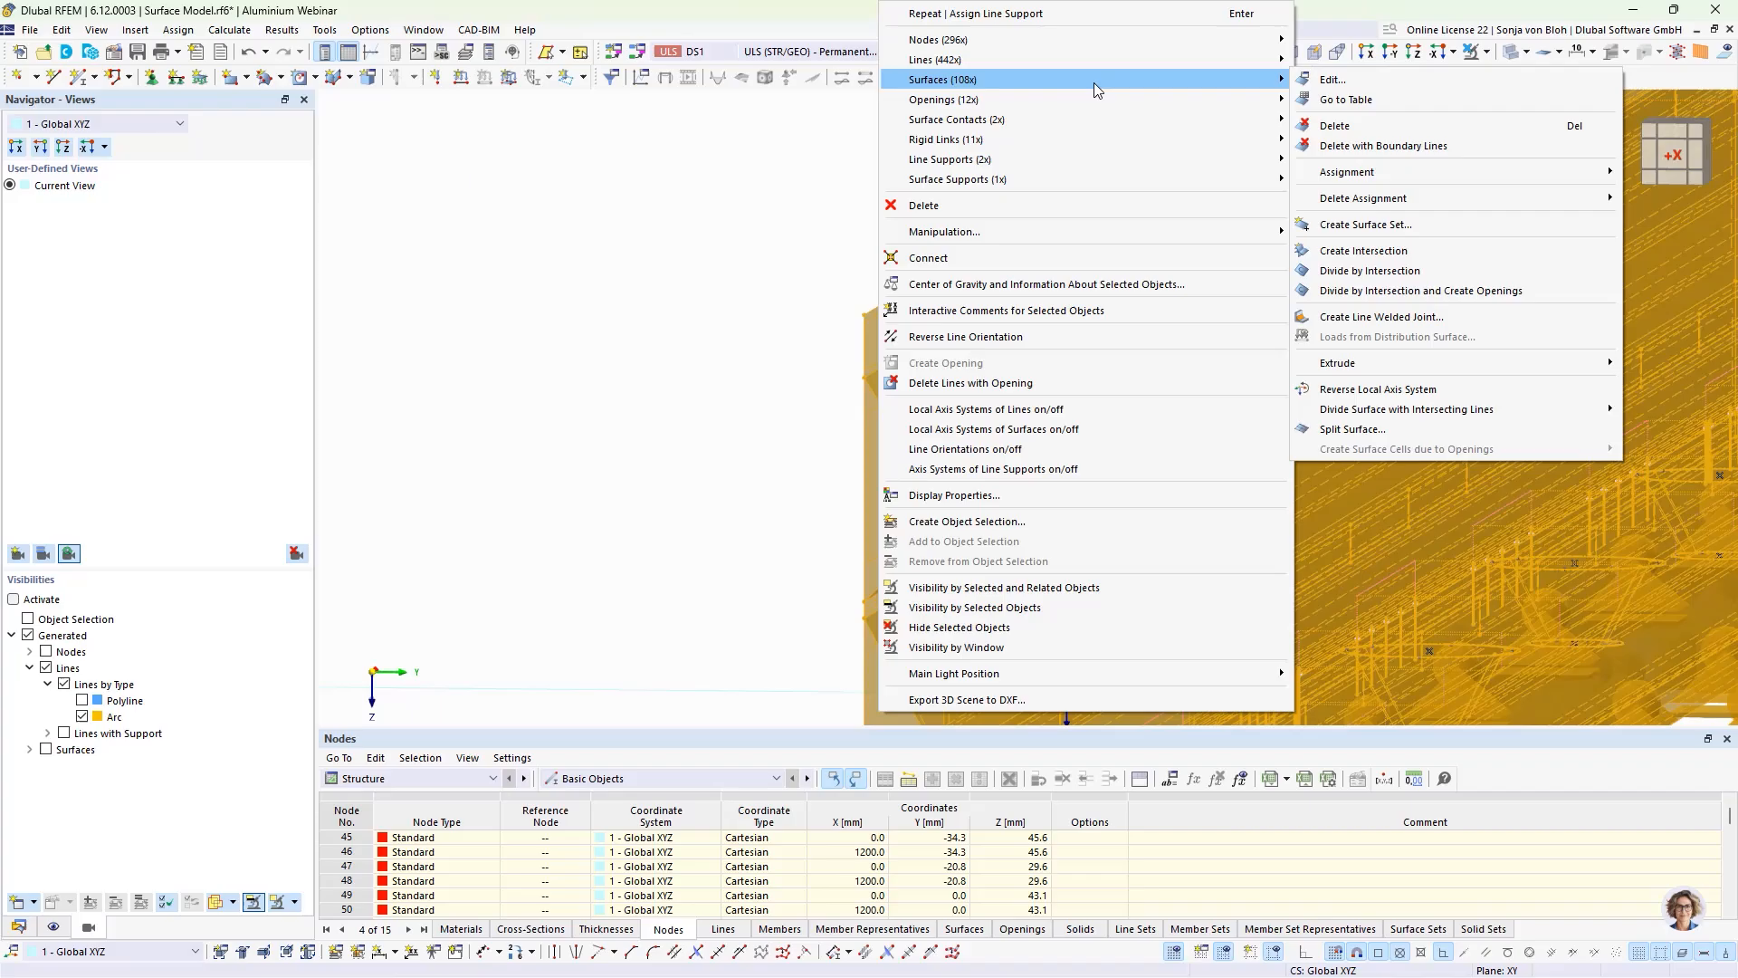
pyautogui.click(1343, 82)
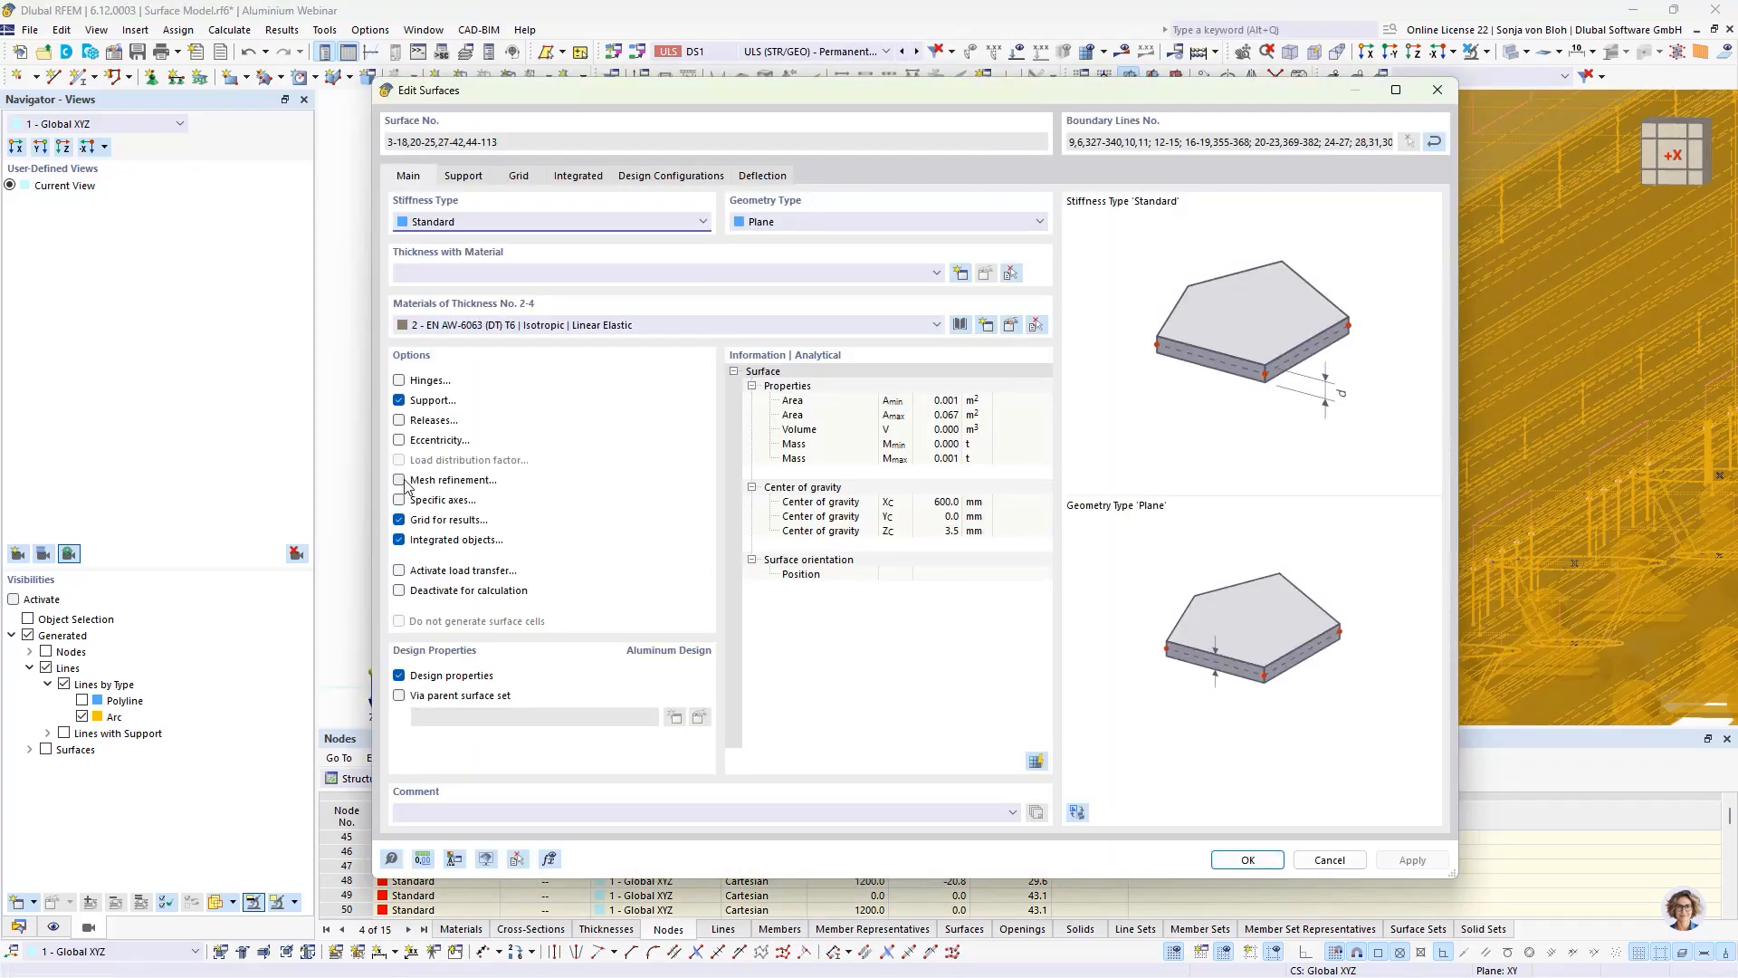
pyautogui.click(401, 482)
pyautogui.click(561, 177)
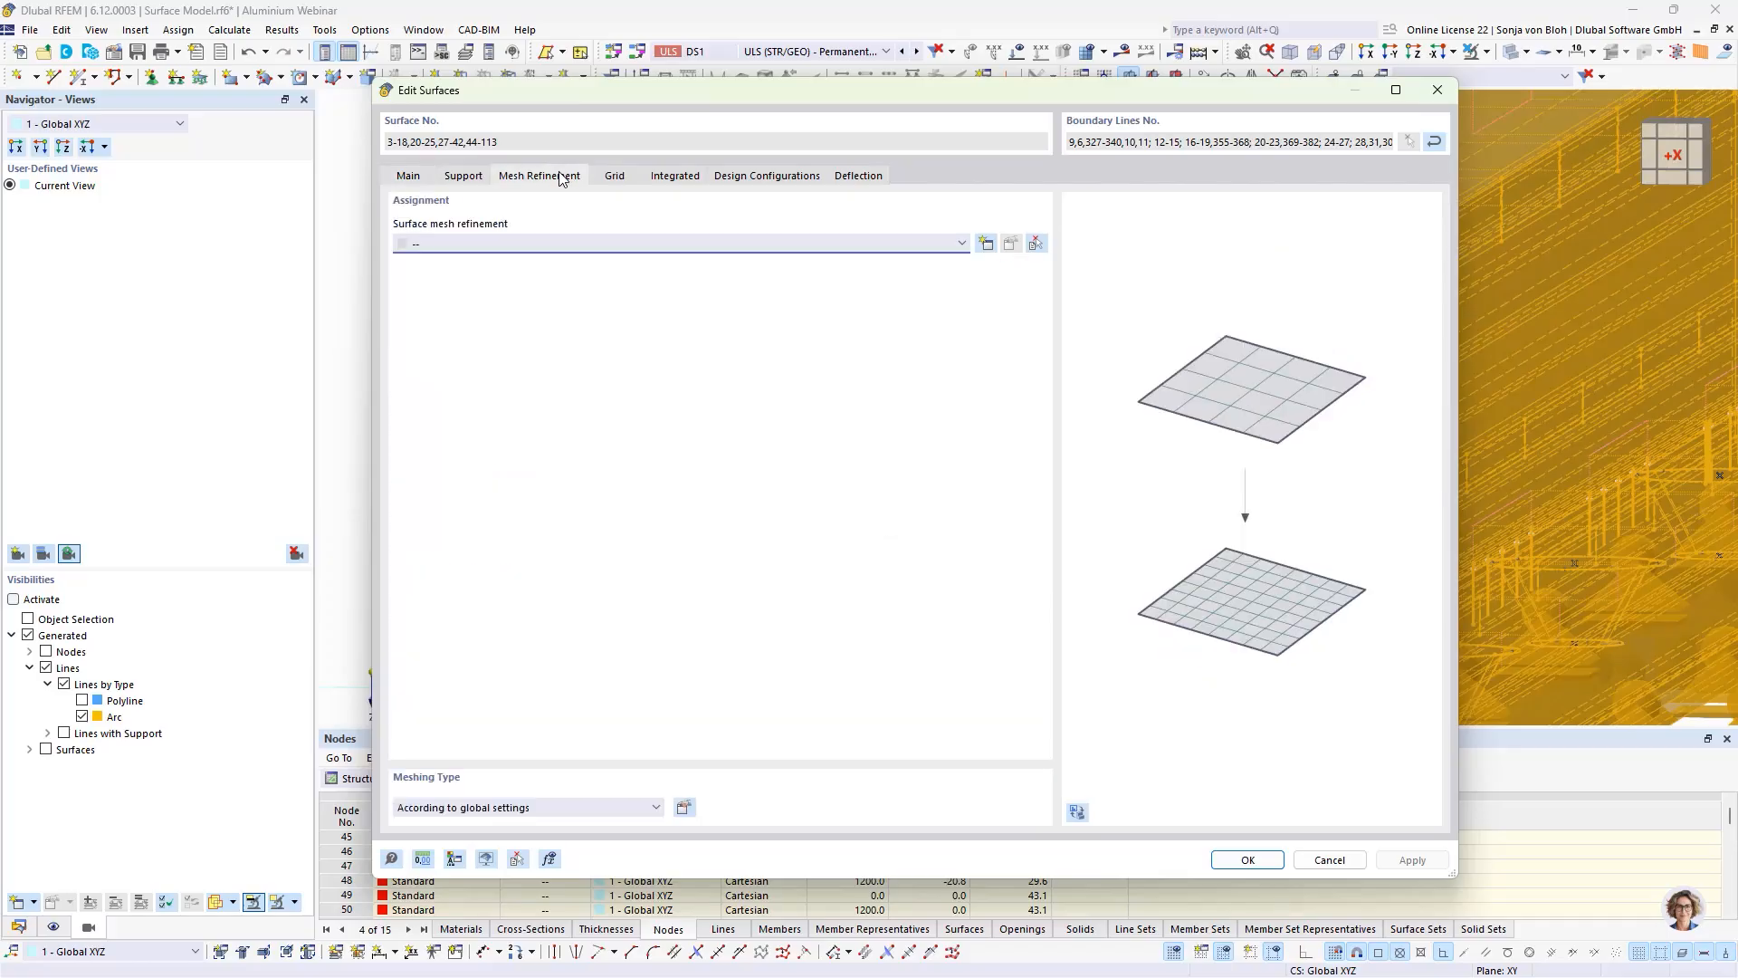
pyautogui.click(985, 243)
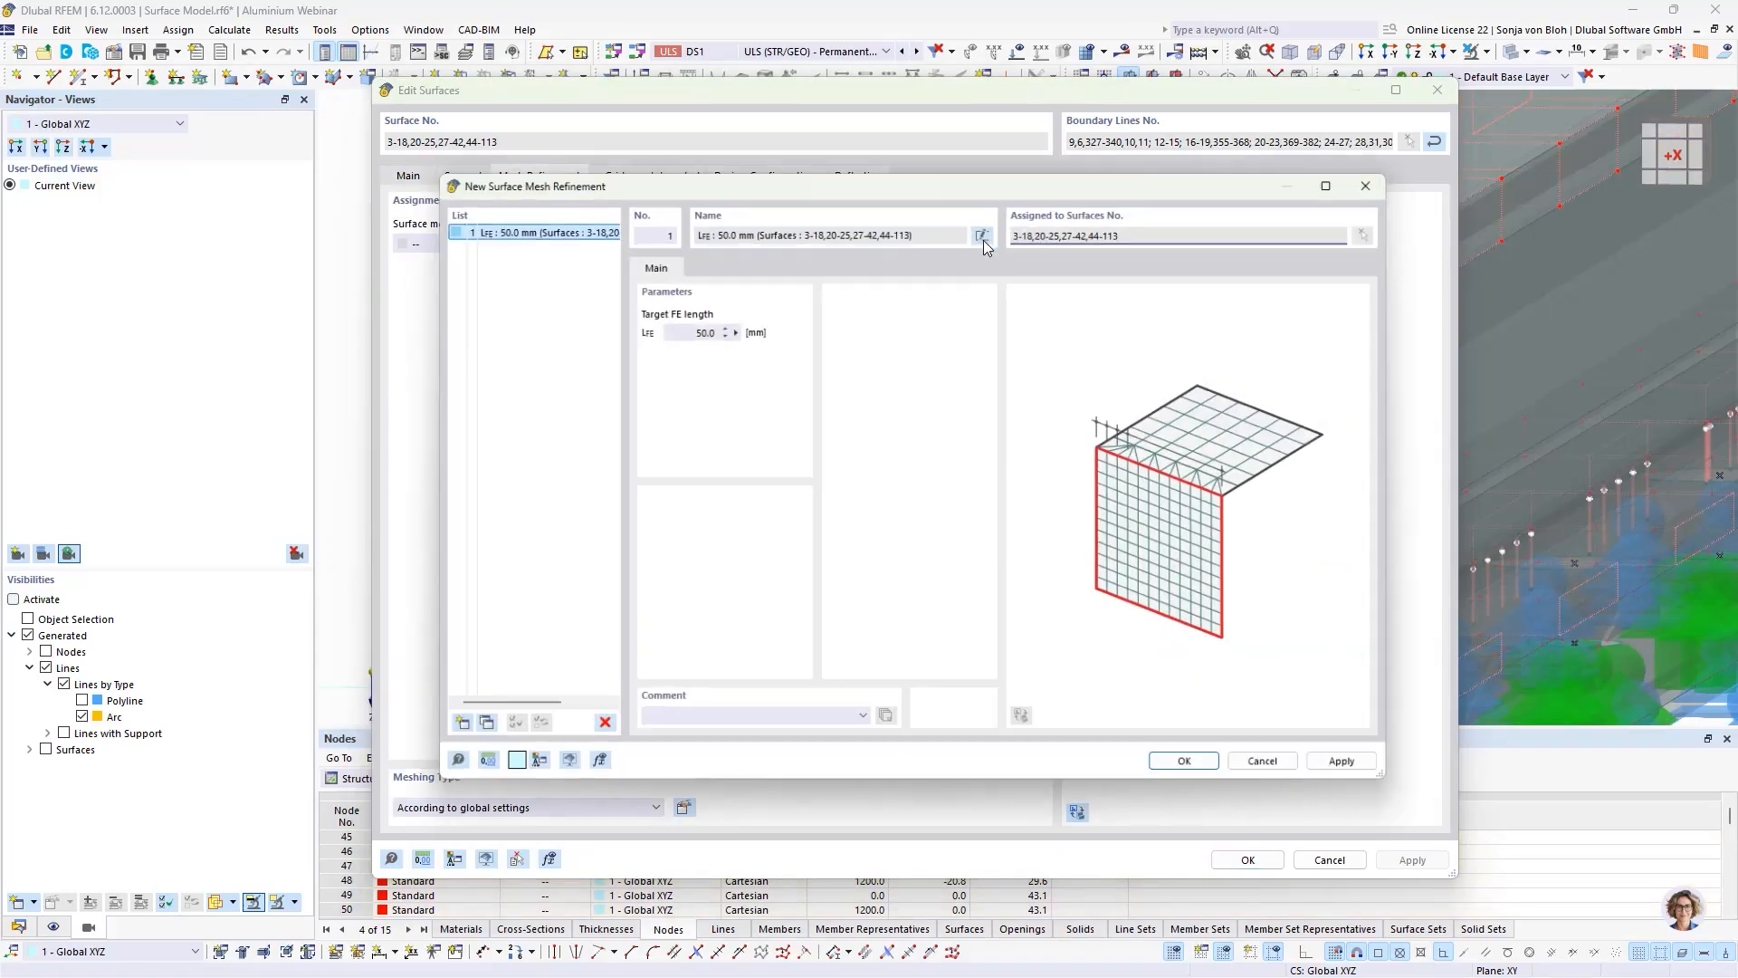
pyautogui.click(673, 327)
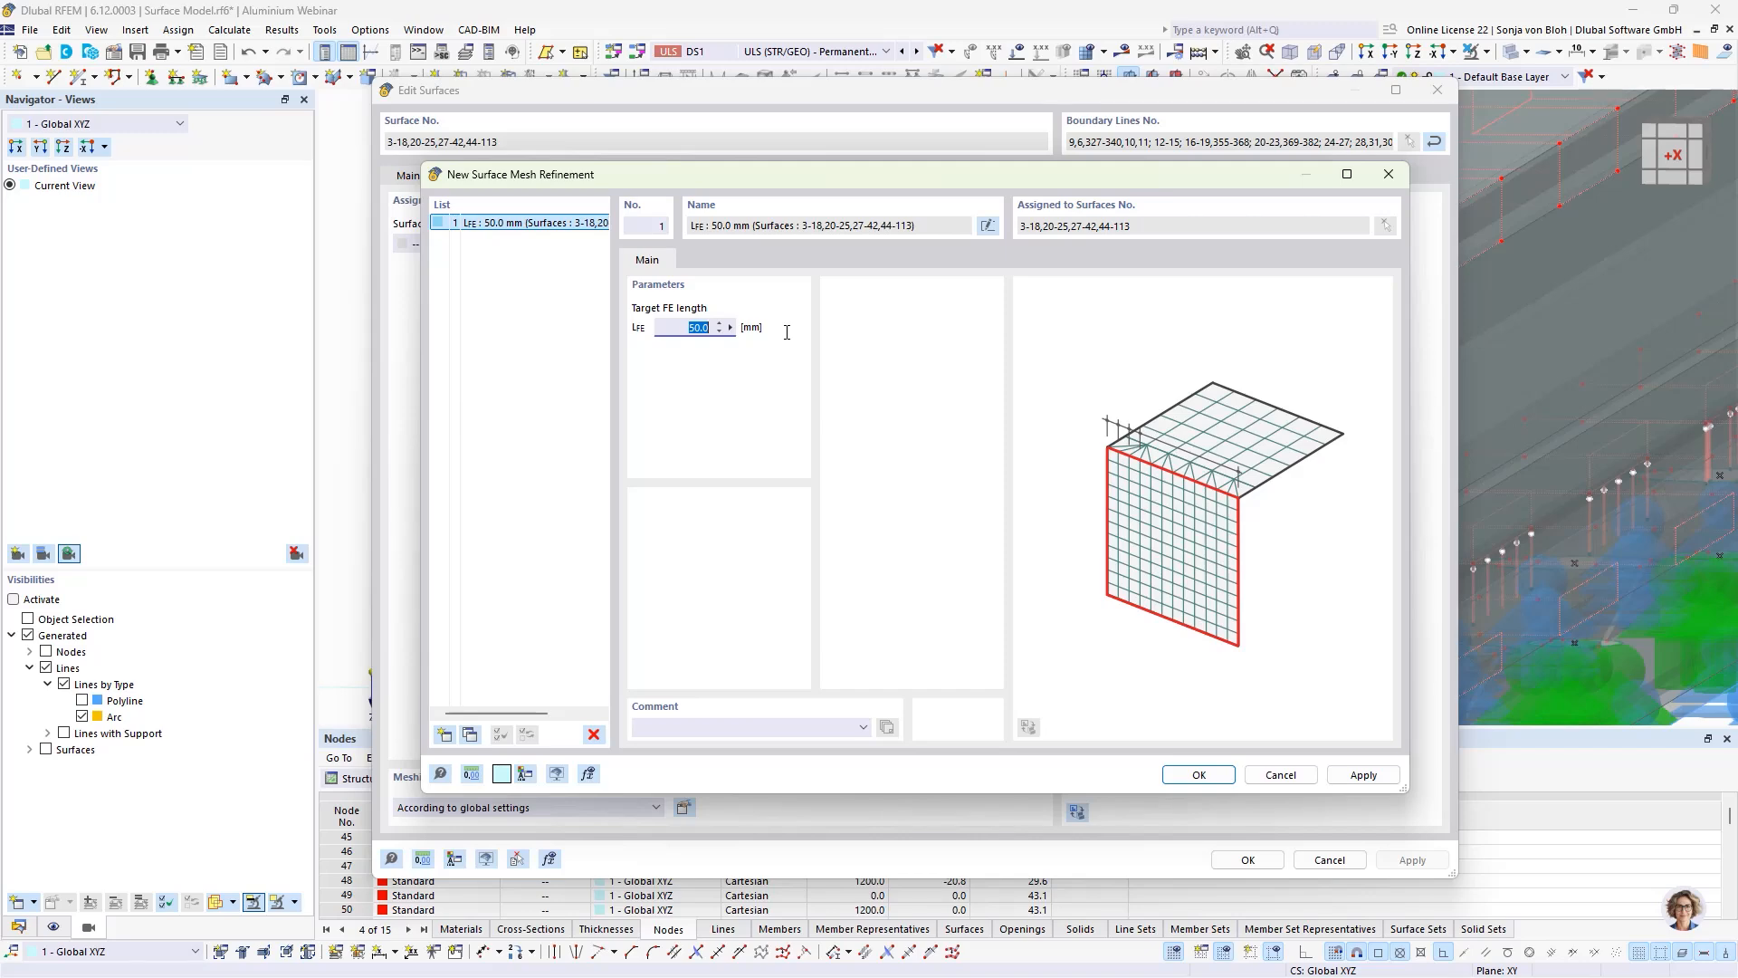
pyautogui.write('4')
pyautogui.click(1216, 773)
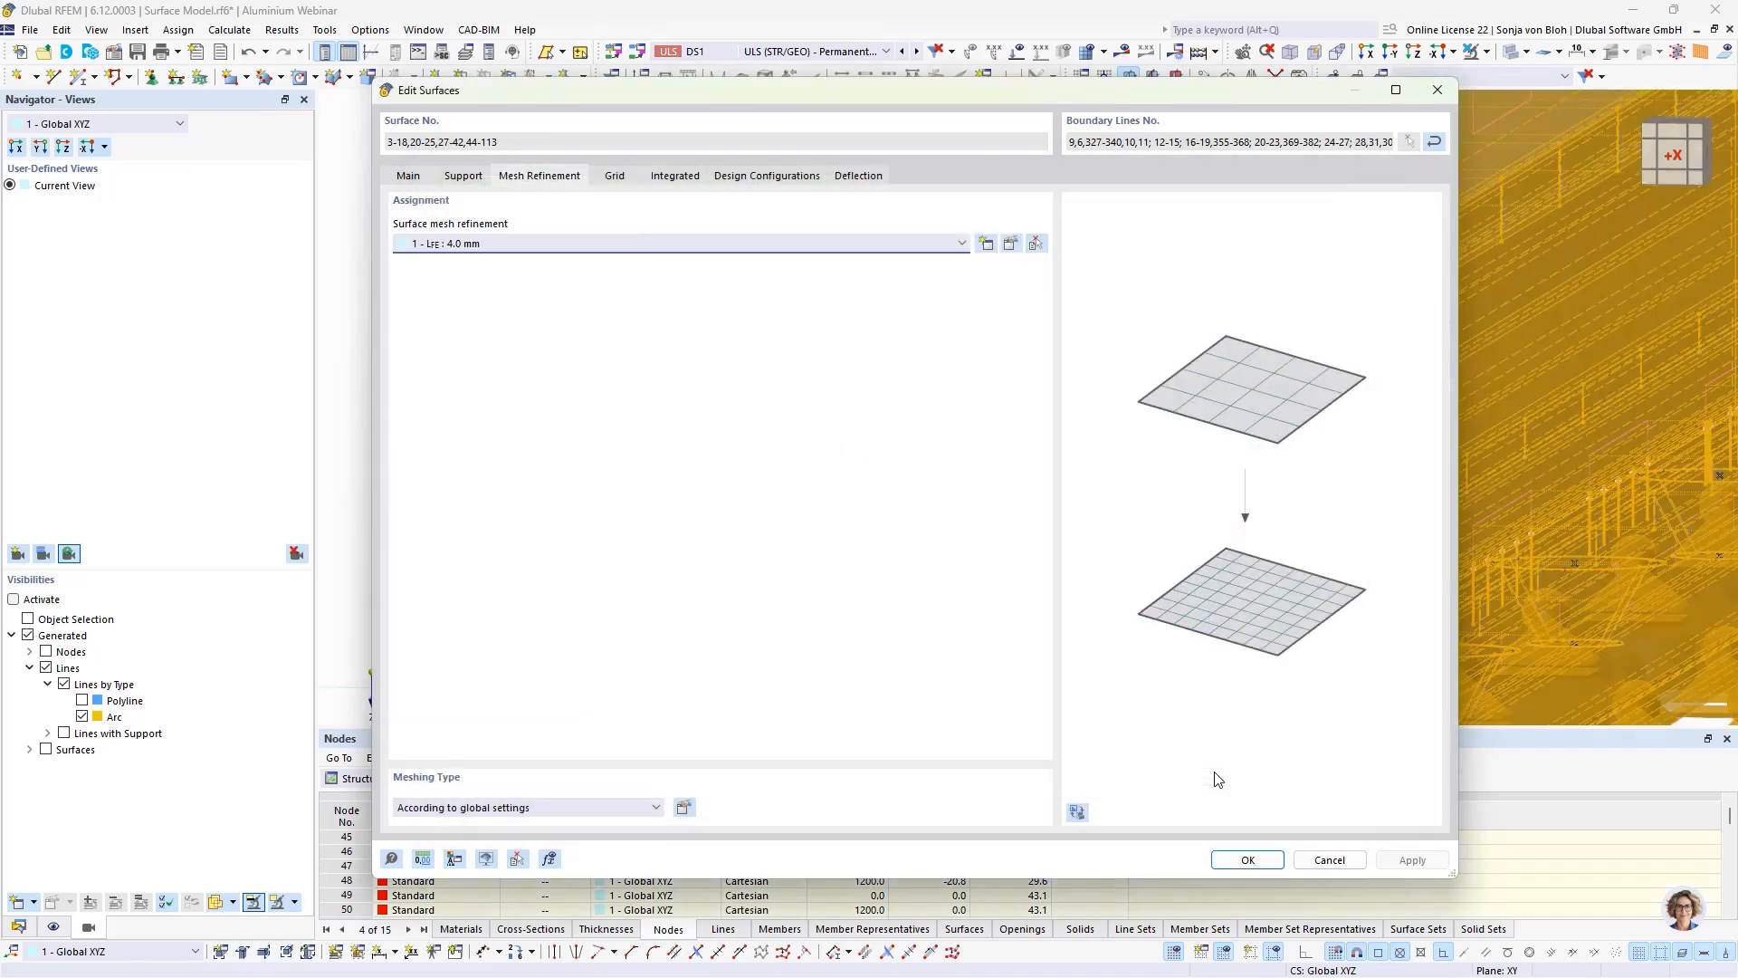
pyautogui.click(1237, 860)
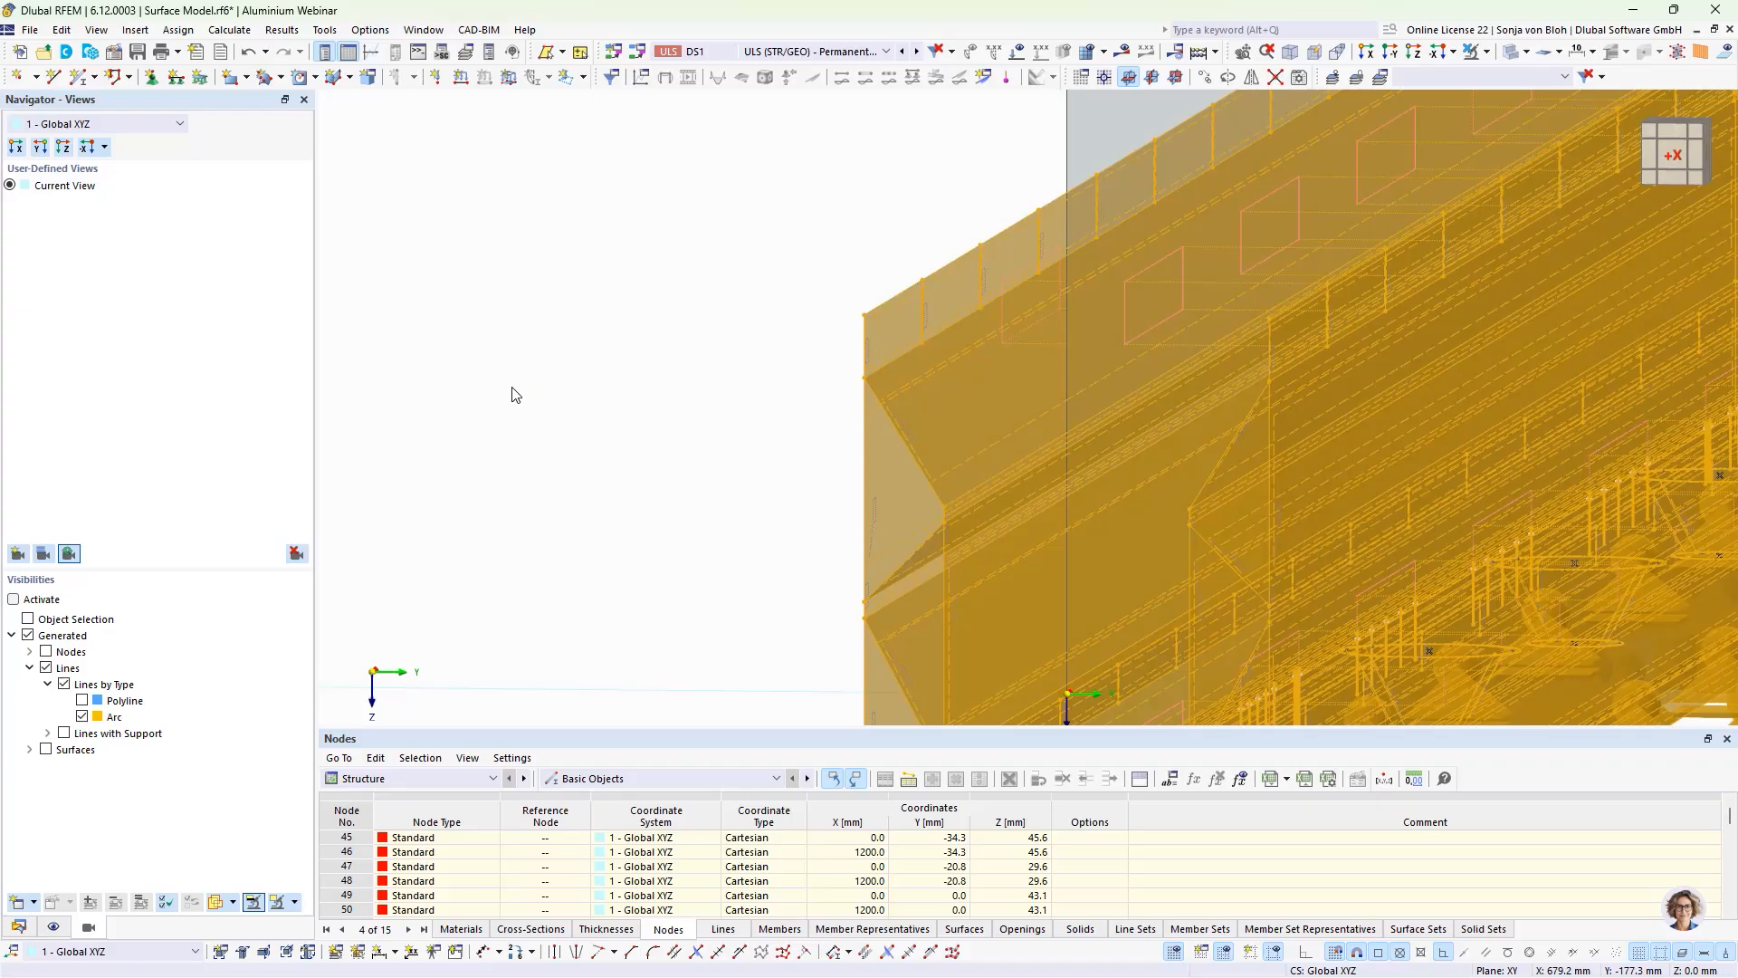
# Step: Enable mesh refinement on the centre node of the front lower hole and create a new nodal mesh refinement for it
pyautogui.moveTo(672, 532); pyautogui.dragTo(574, 259, button='middle')
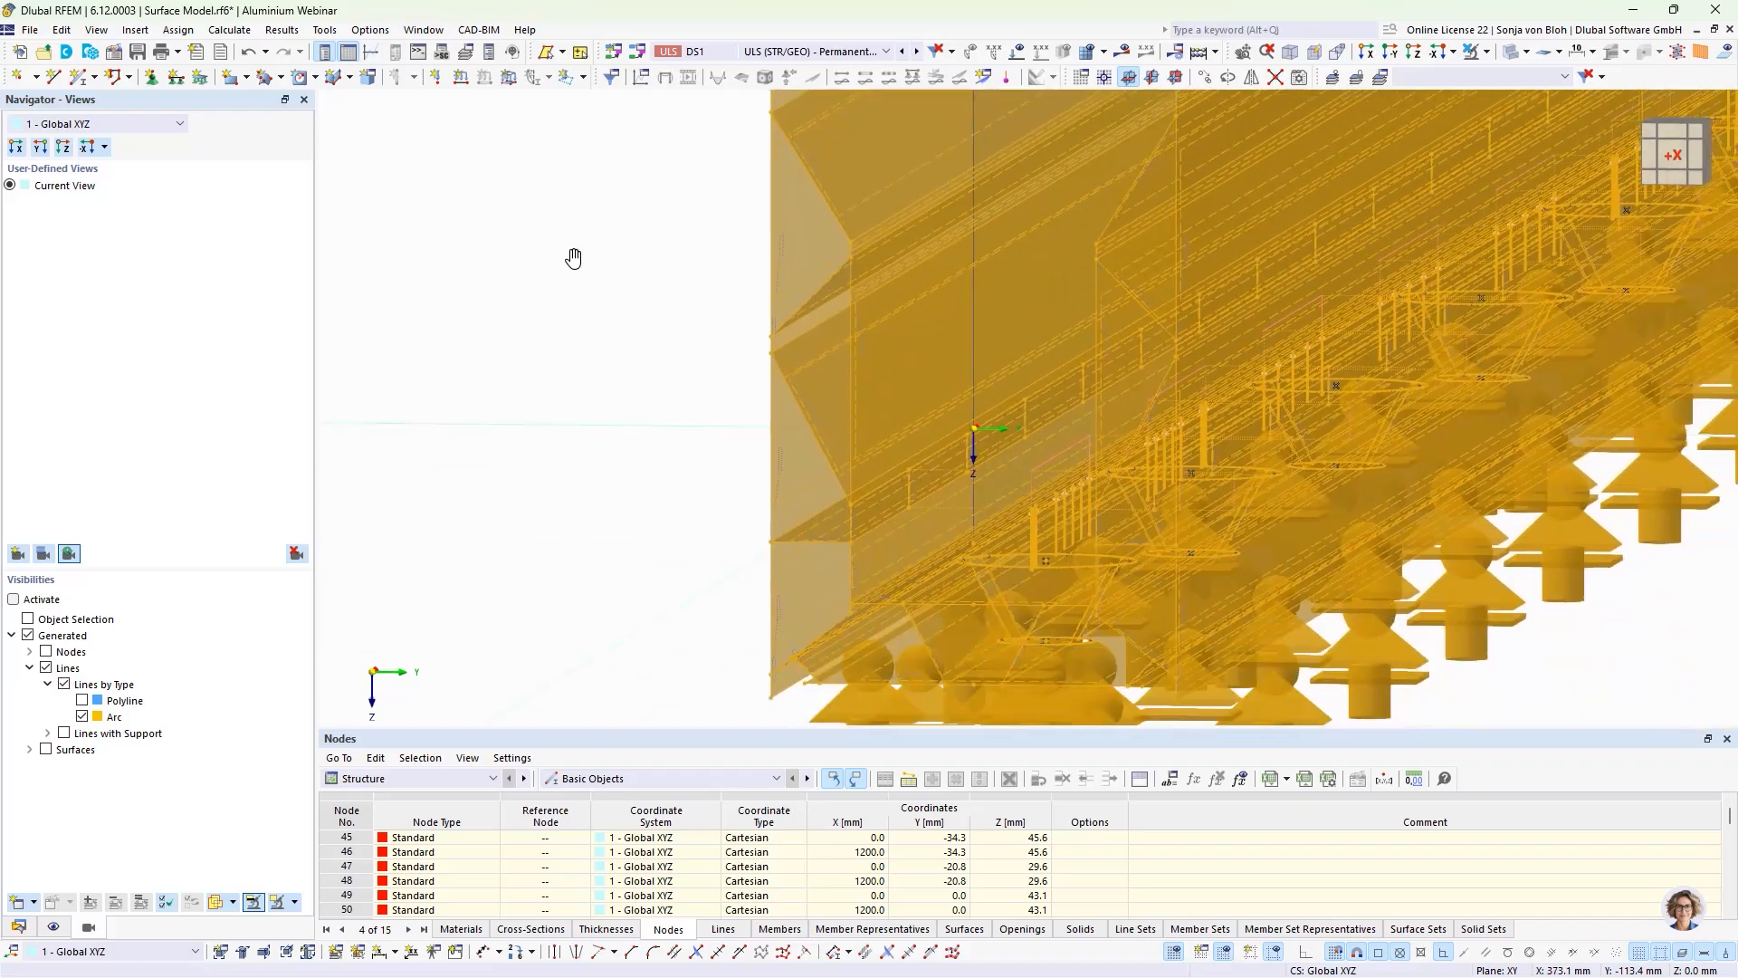
pyautogui.scroll(8, 628, 380)
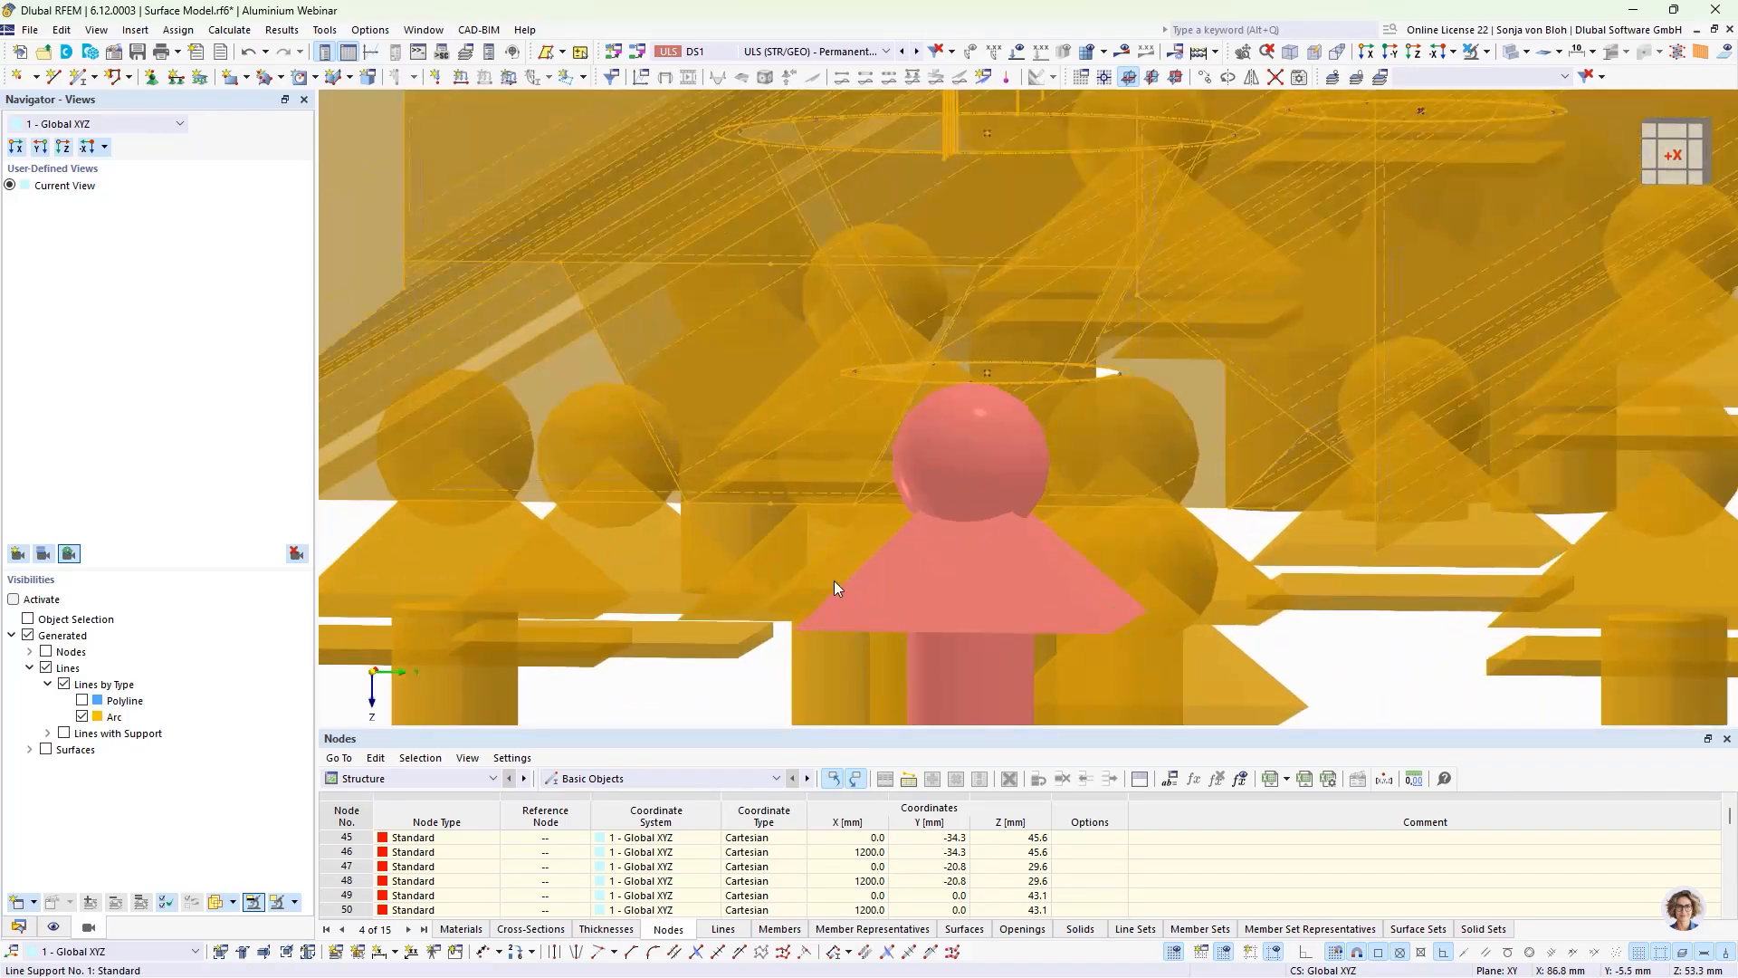
pyautogui.press('Escape')
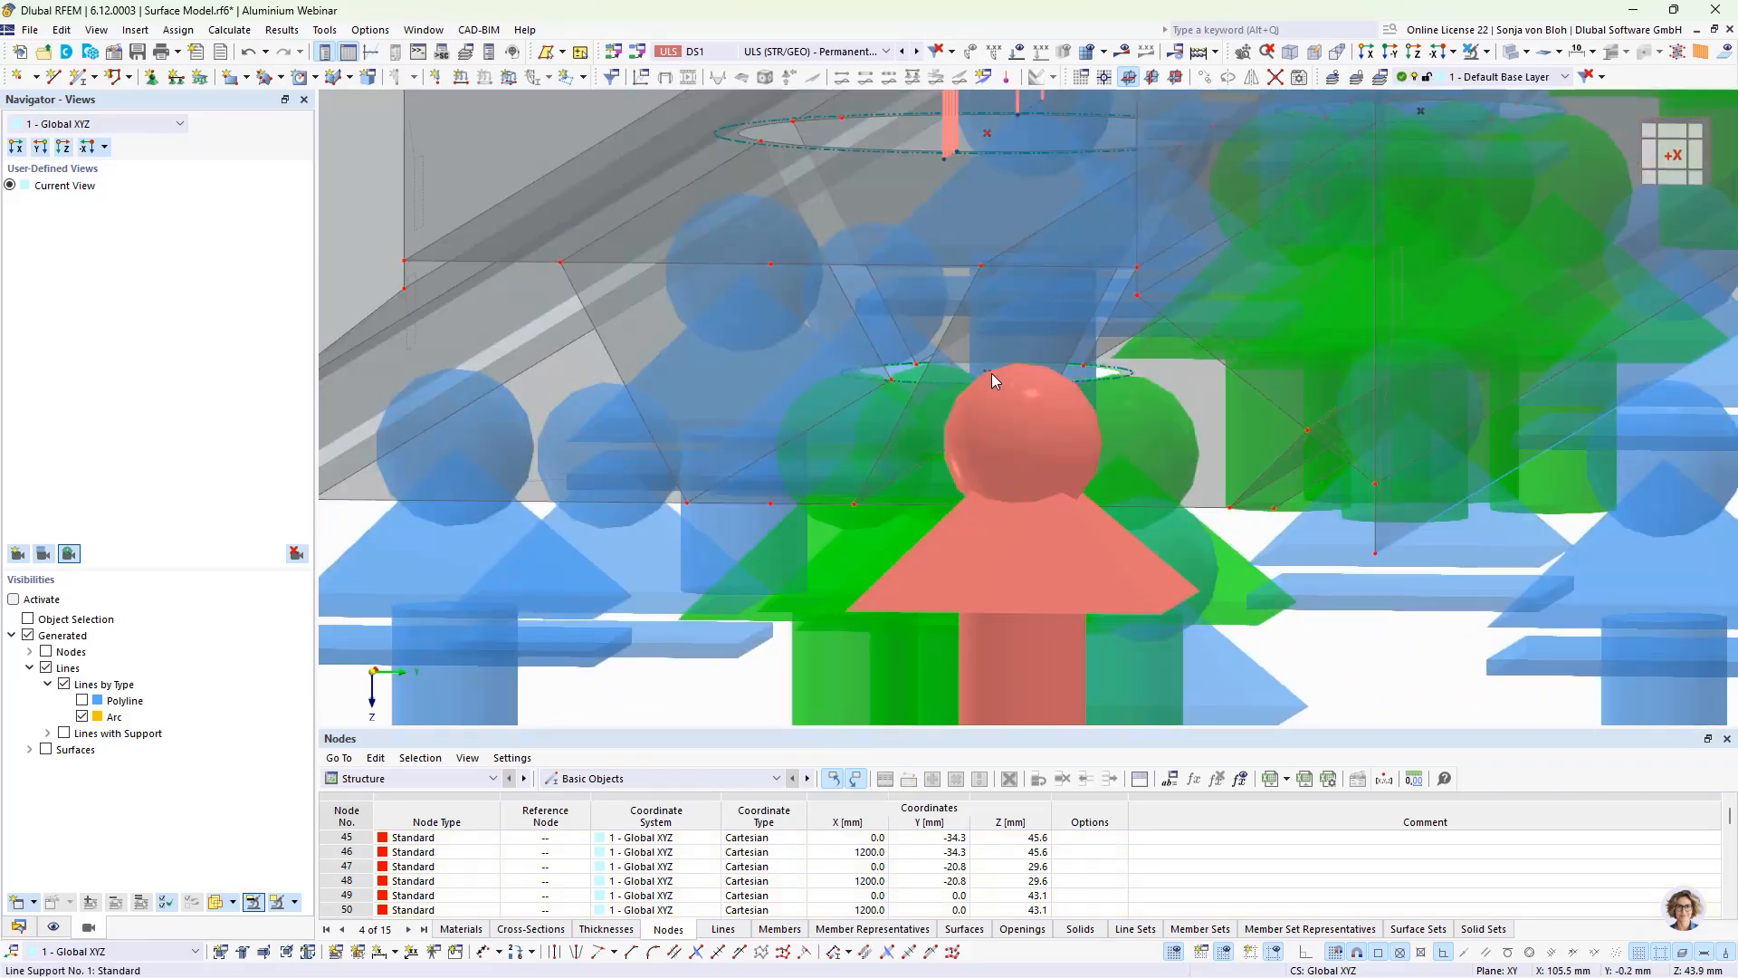
pyautogui.click(989, 372)
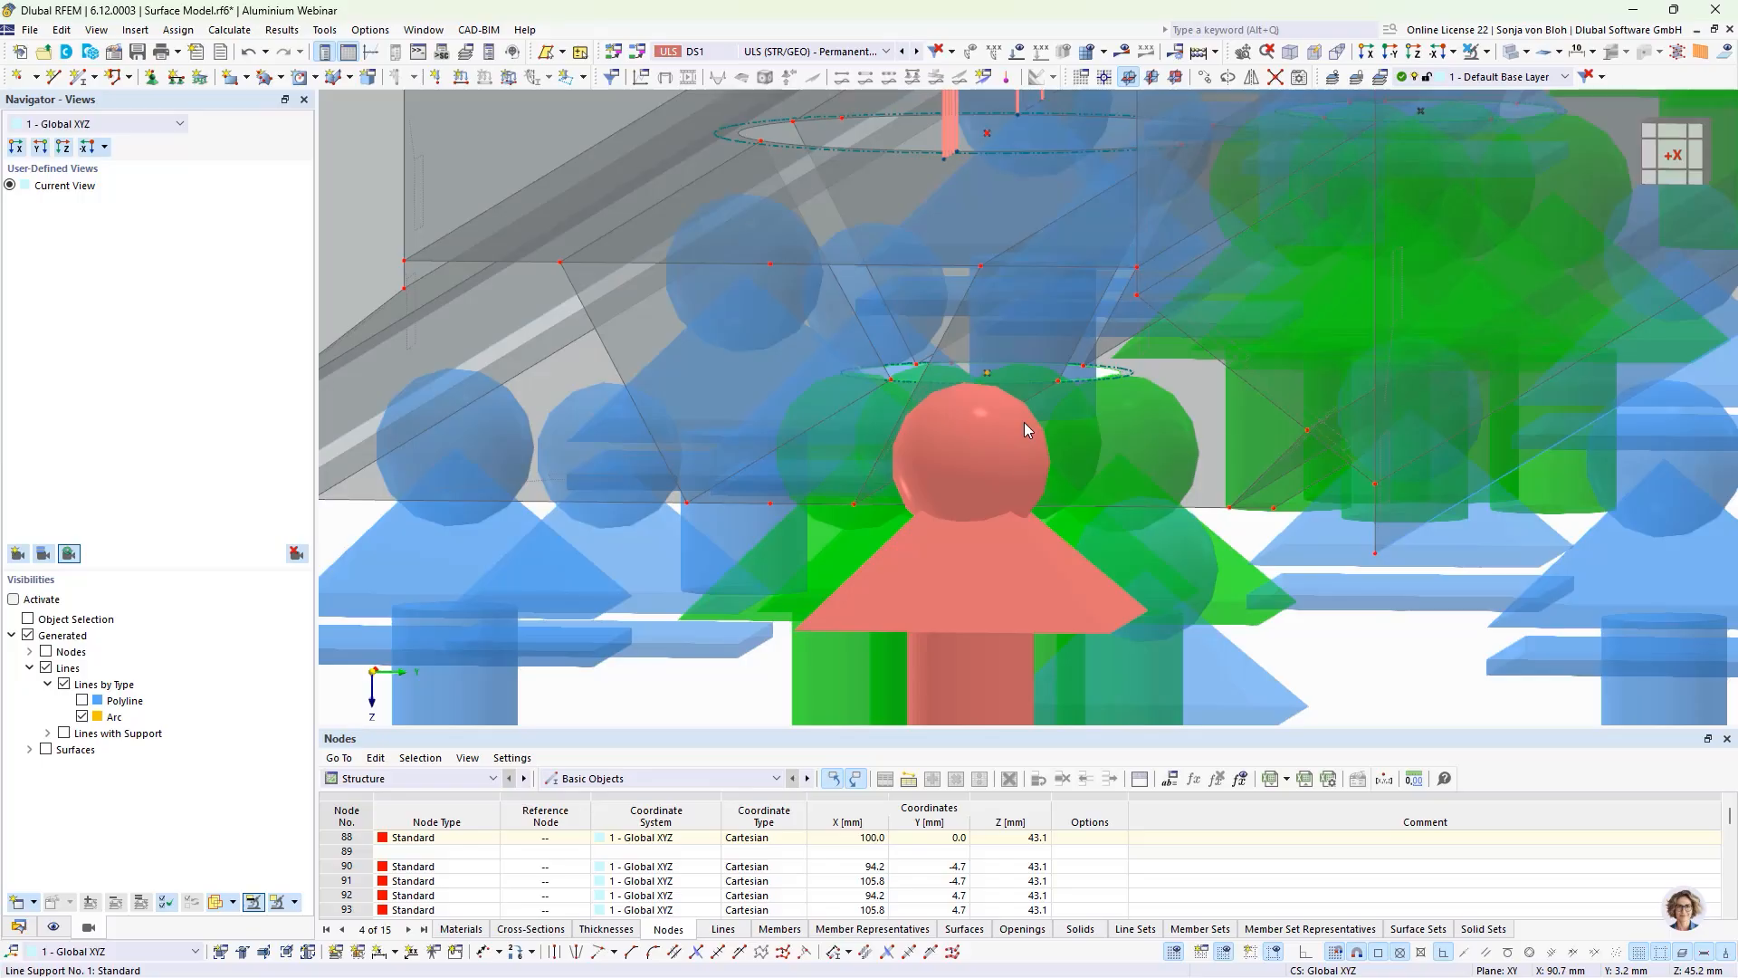
pyautogui.rightClick(986, 371)
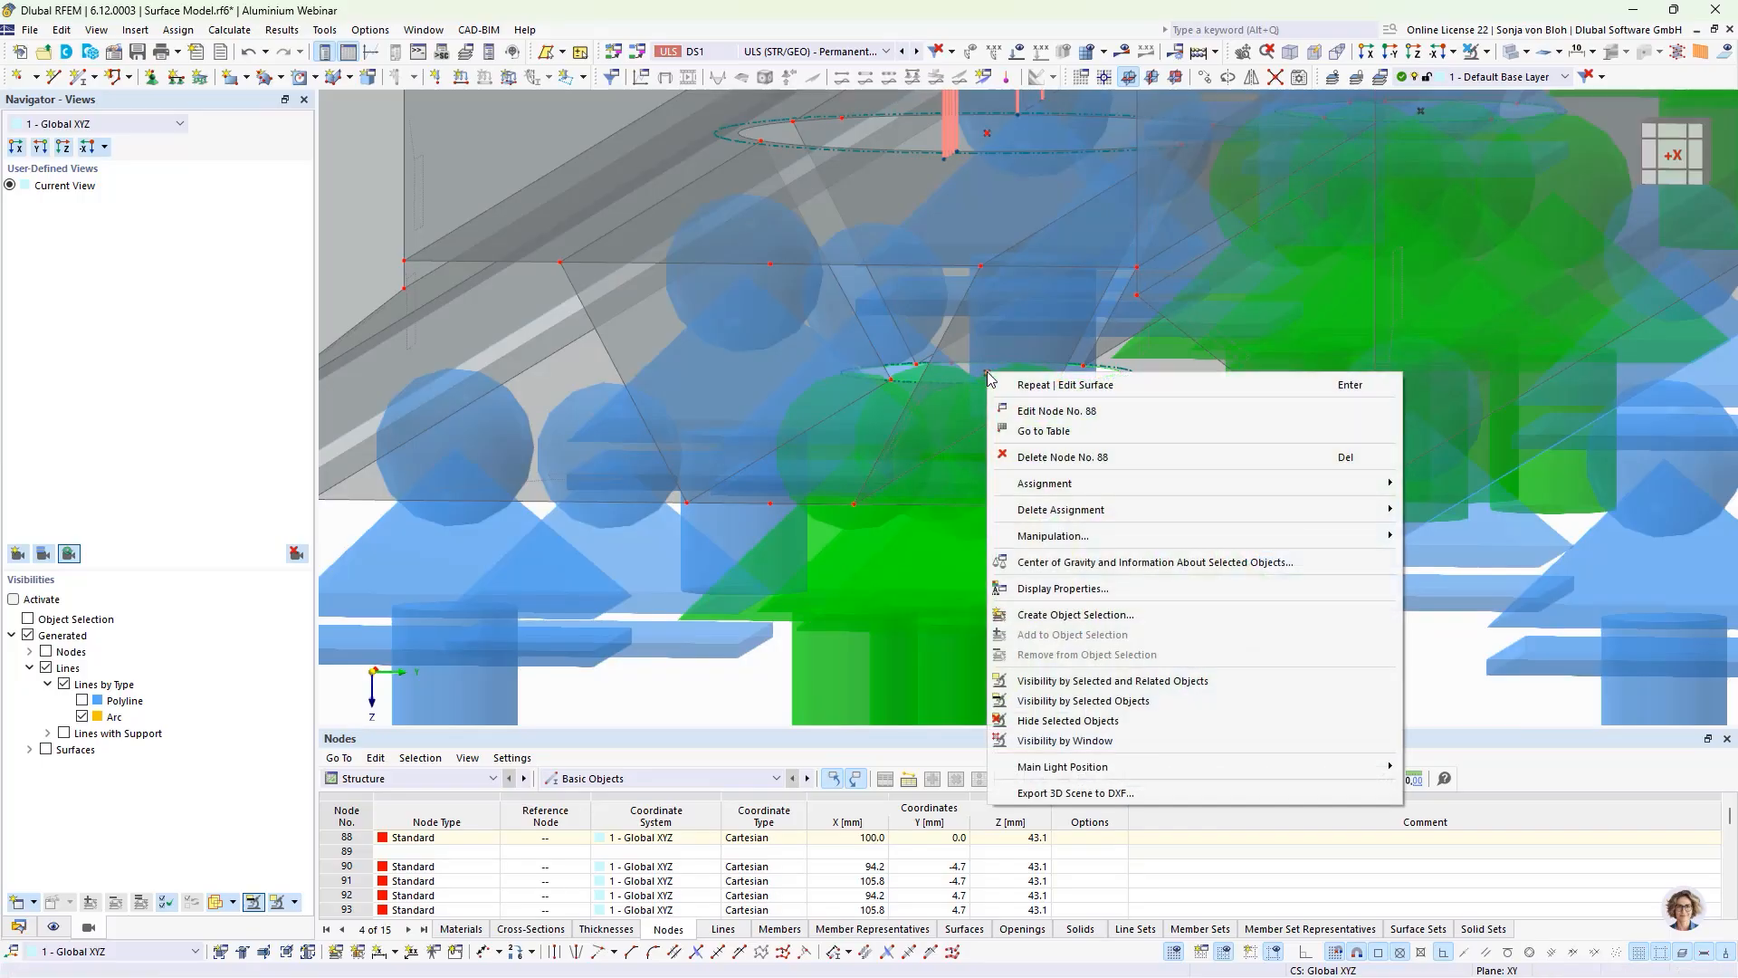
pyautogui.click(1029, 411)
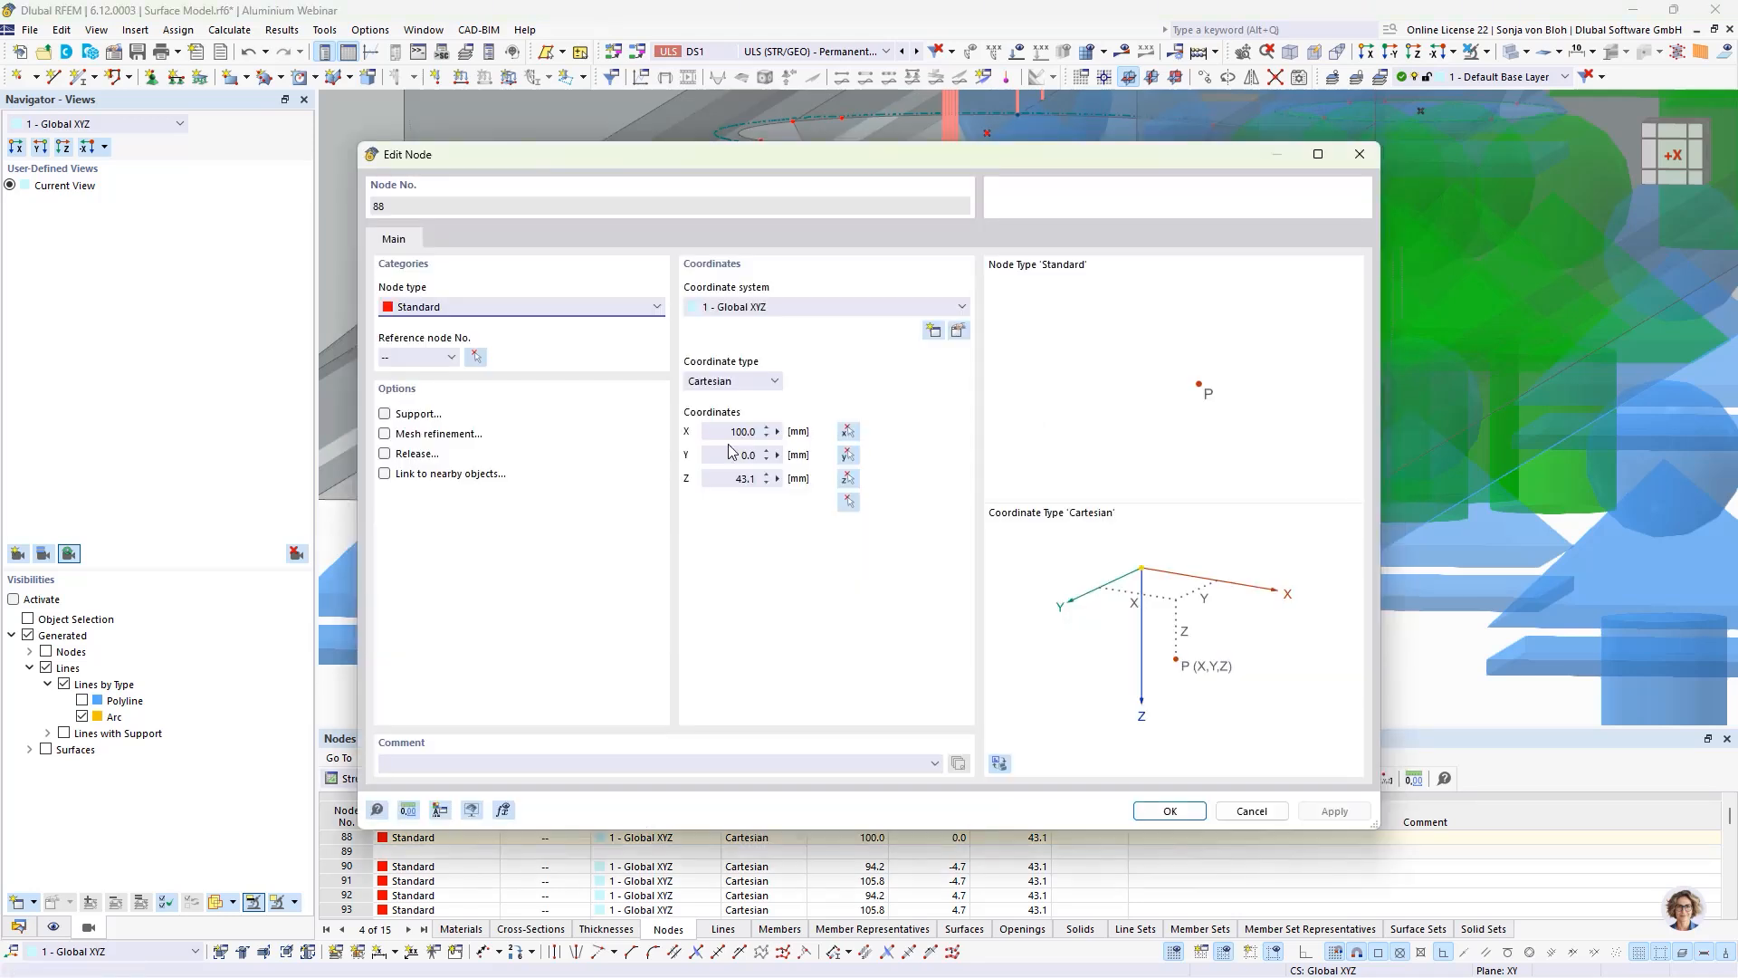
pyautogui.click(385, 434)
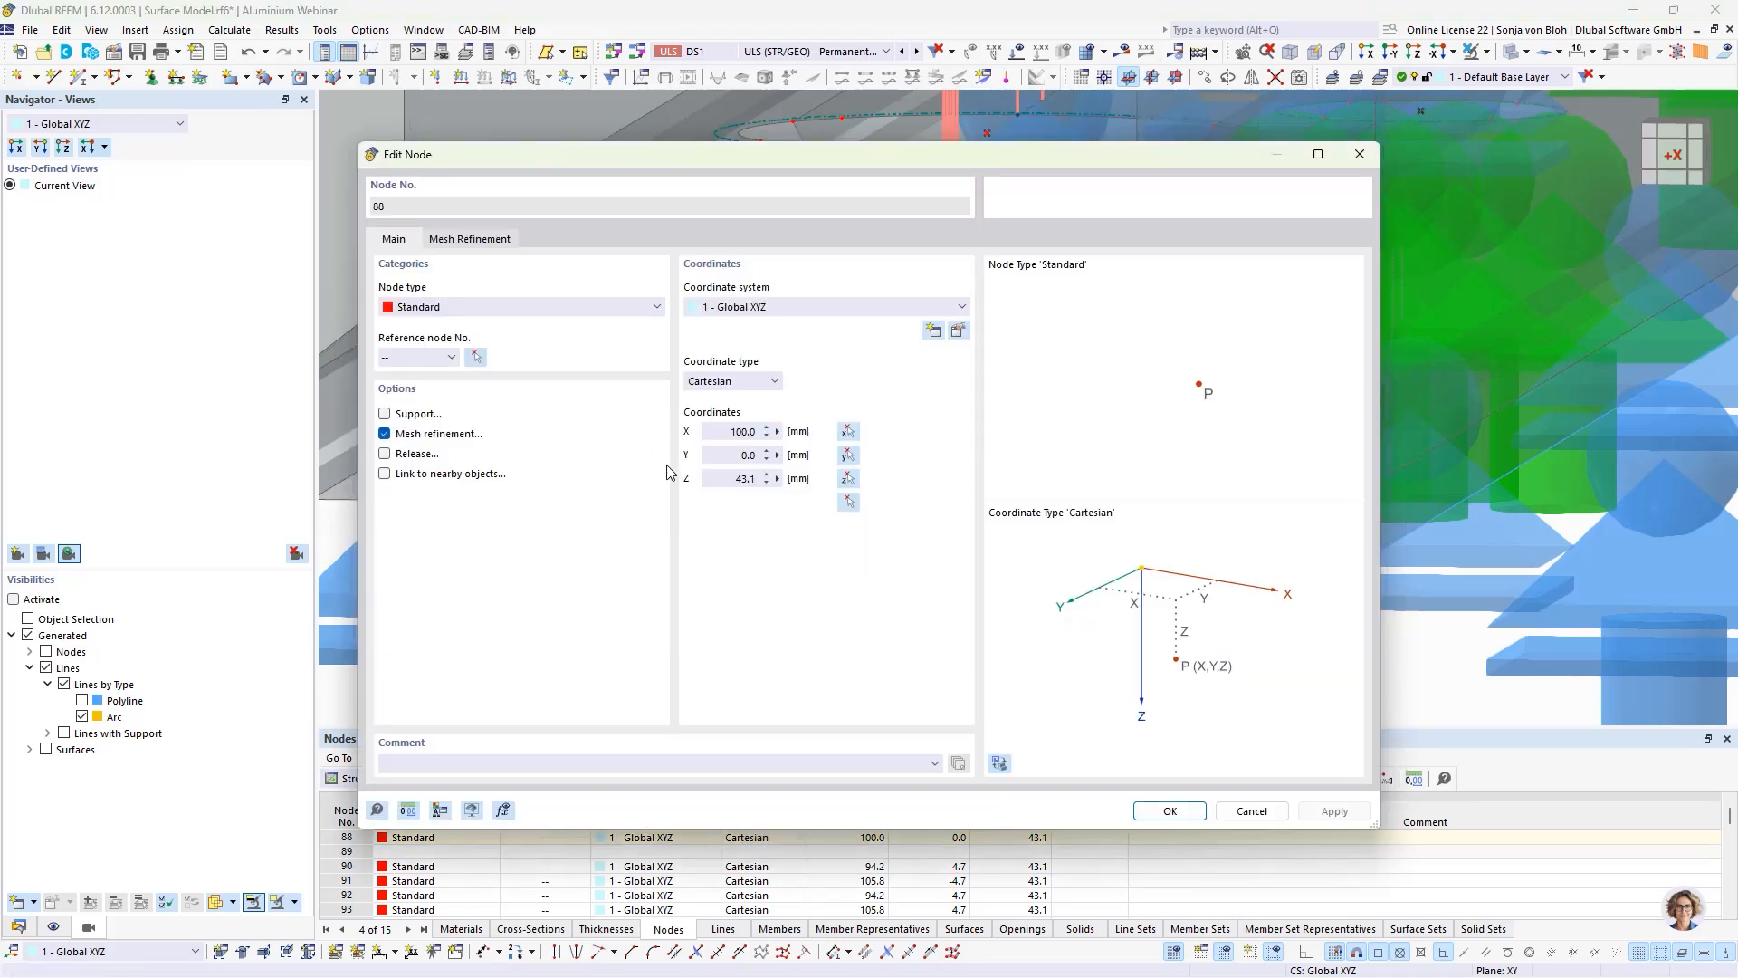
pyautogui.click(477, 241)
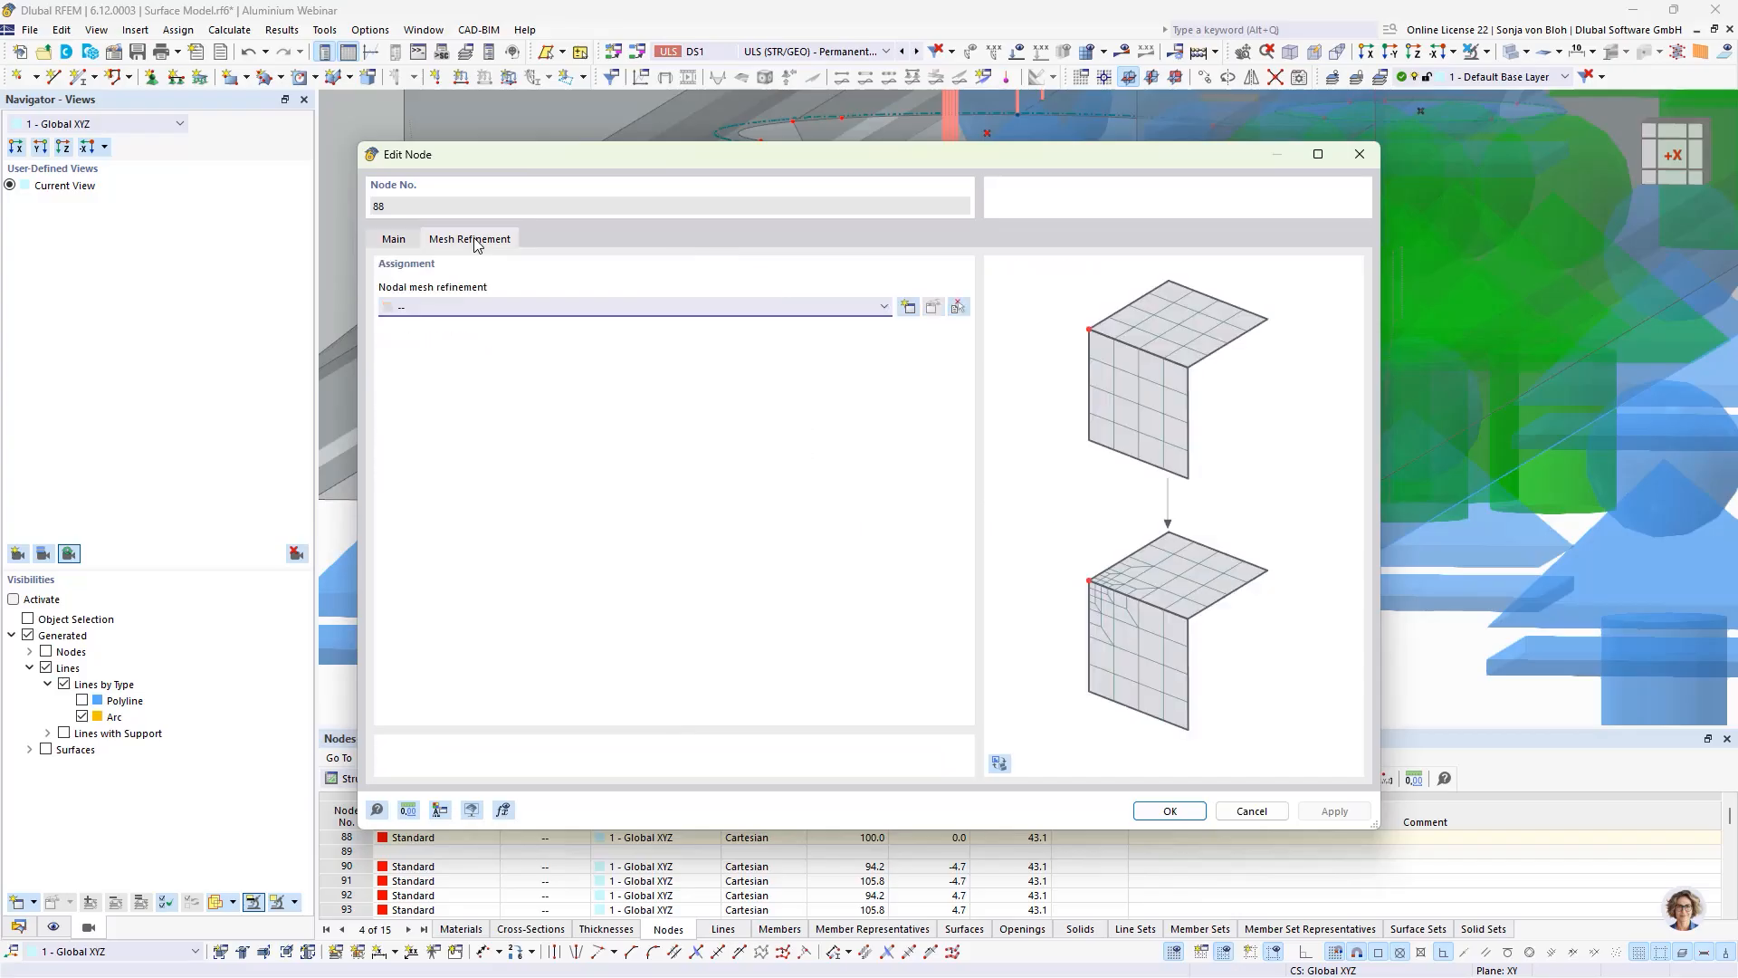
pyautogui.click(908, 307)
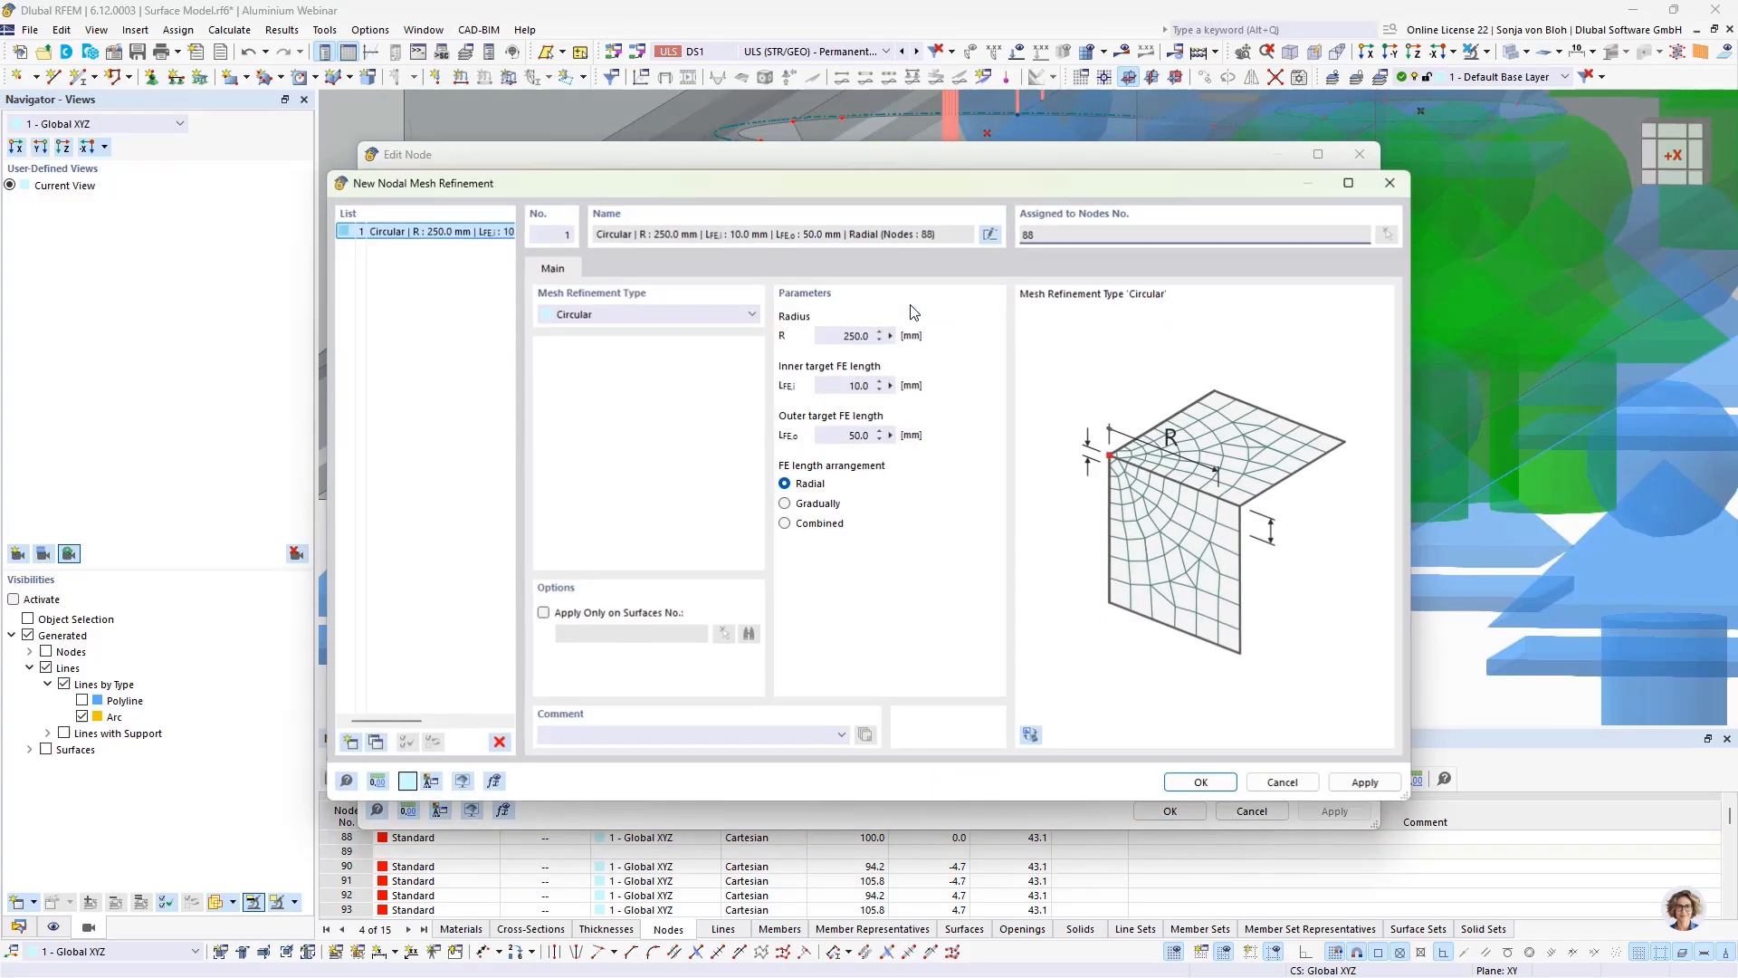
# Step: Define the circular nodal mesh refinement with a 20 mm radius, 1 mm inner and 2 mm outer target FE length, and assign it
pyautogui.doubleClick(846, 336)
pyautogui.write('0')
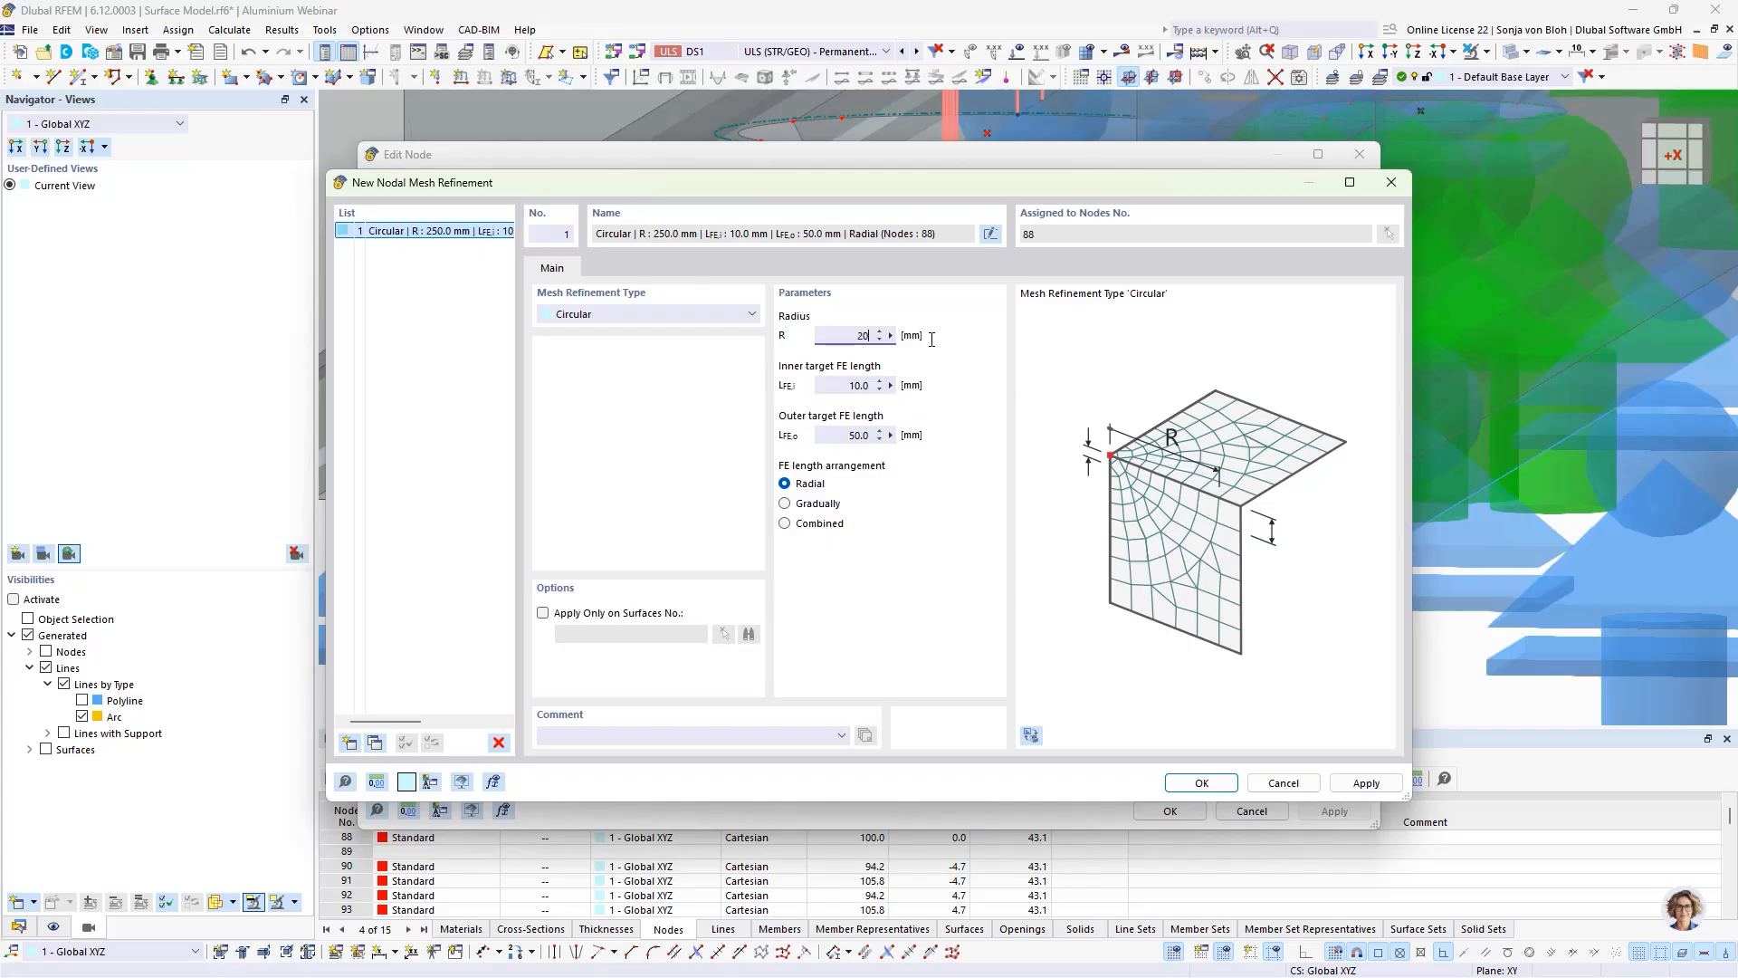
pyautogui.click(825, 384)
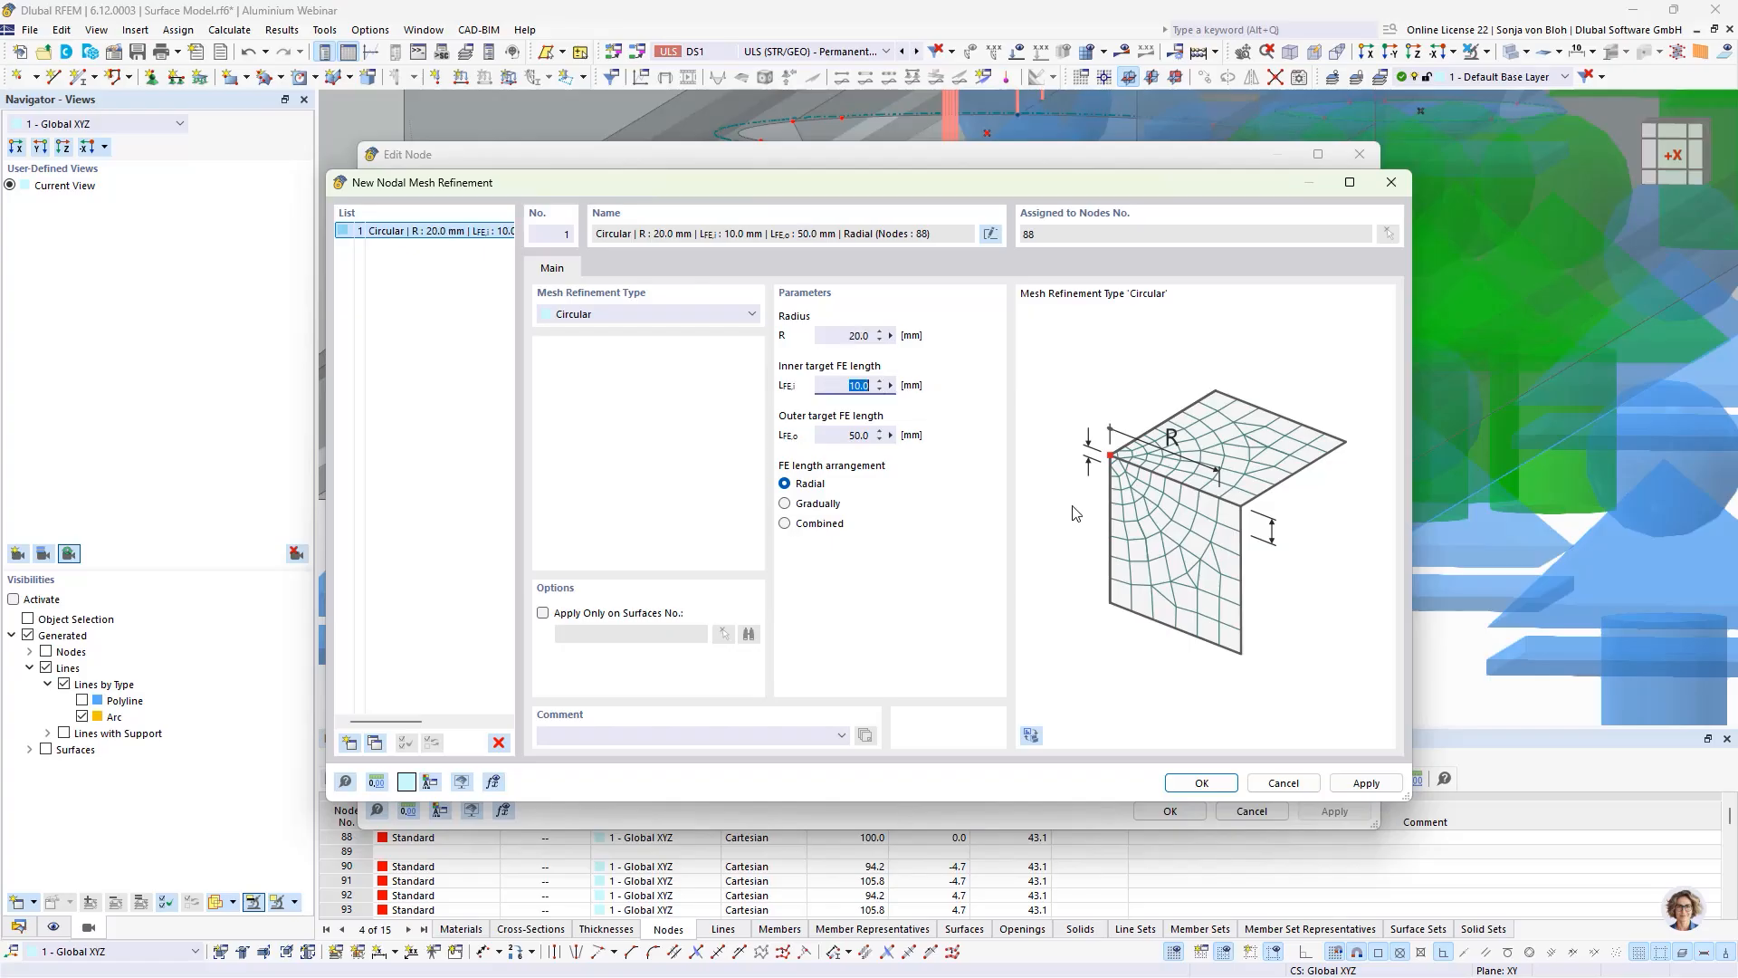
pyautogui.write('1')
pyautogui.press('Tab')
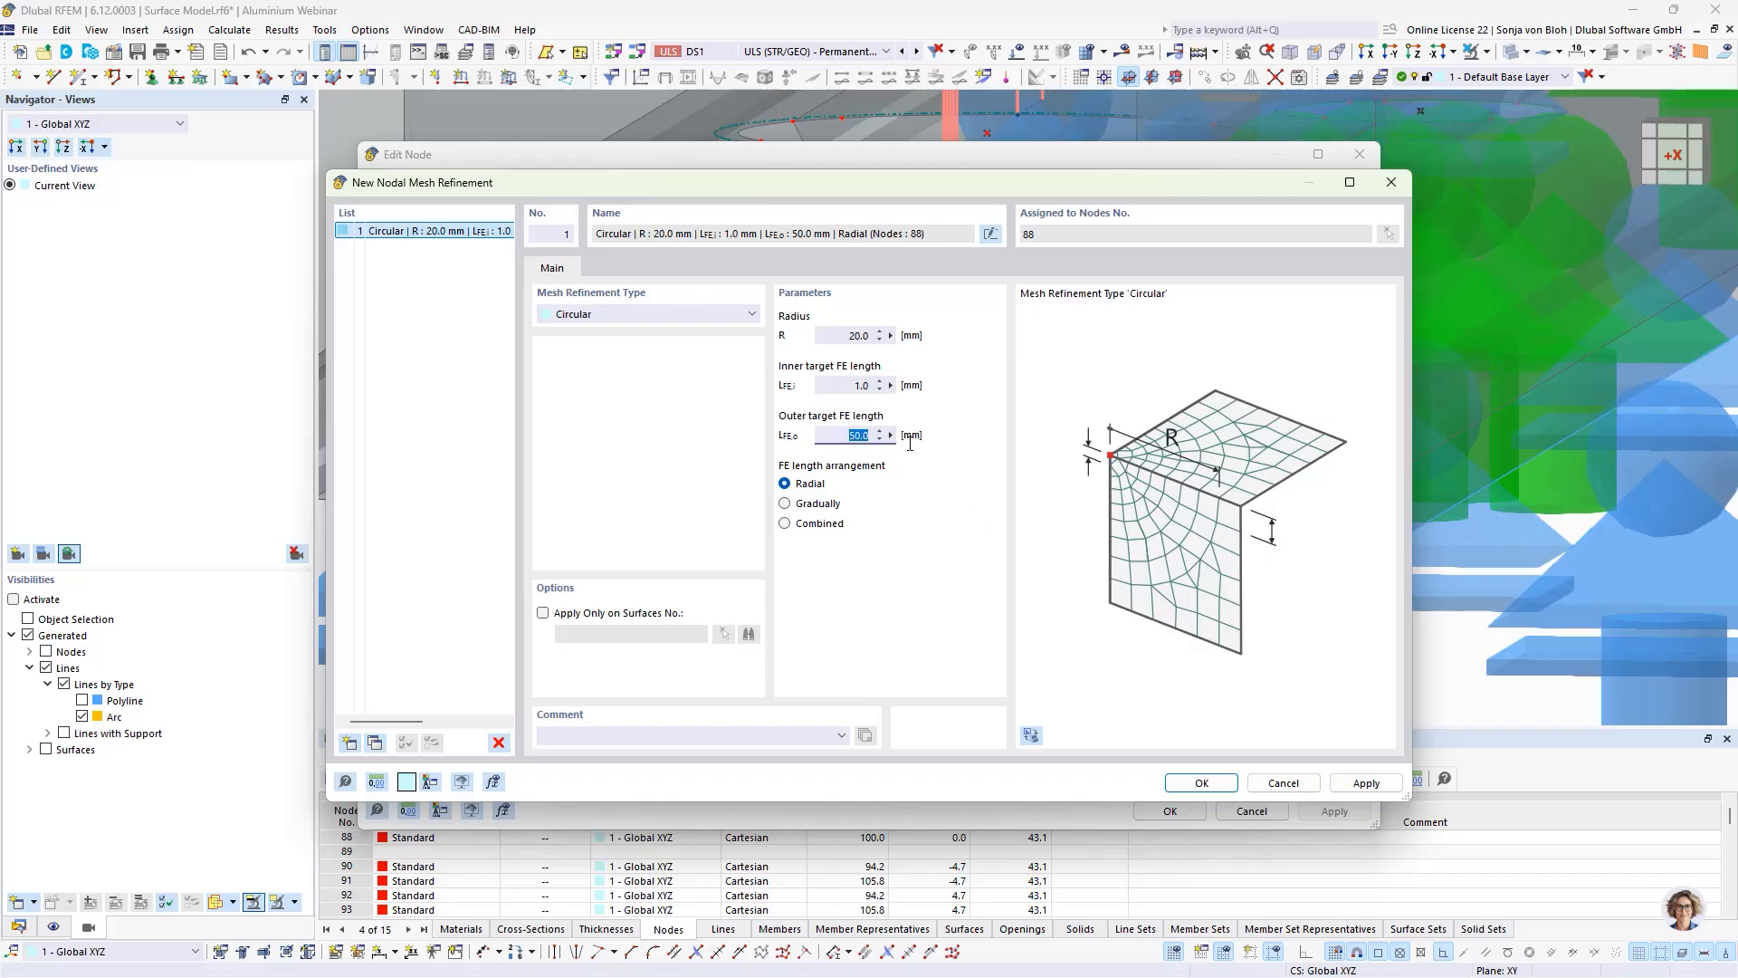
pyautogui.write('2')
pyautogui.click(1197, 780)
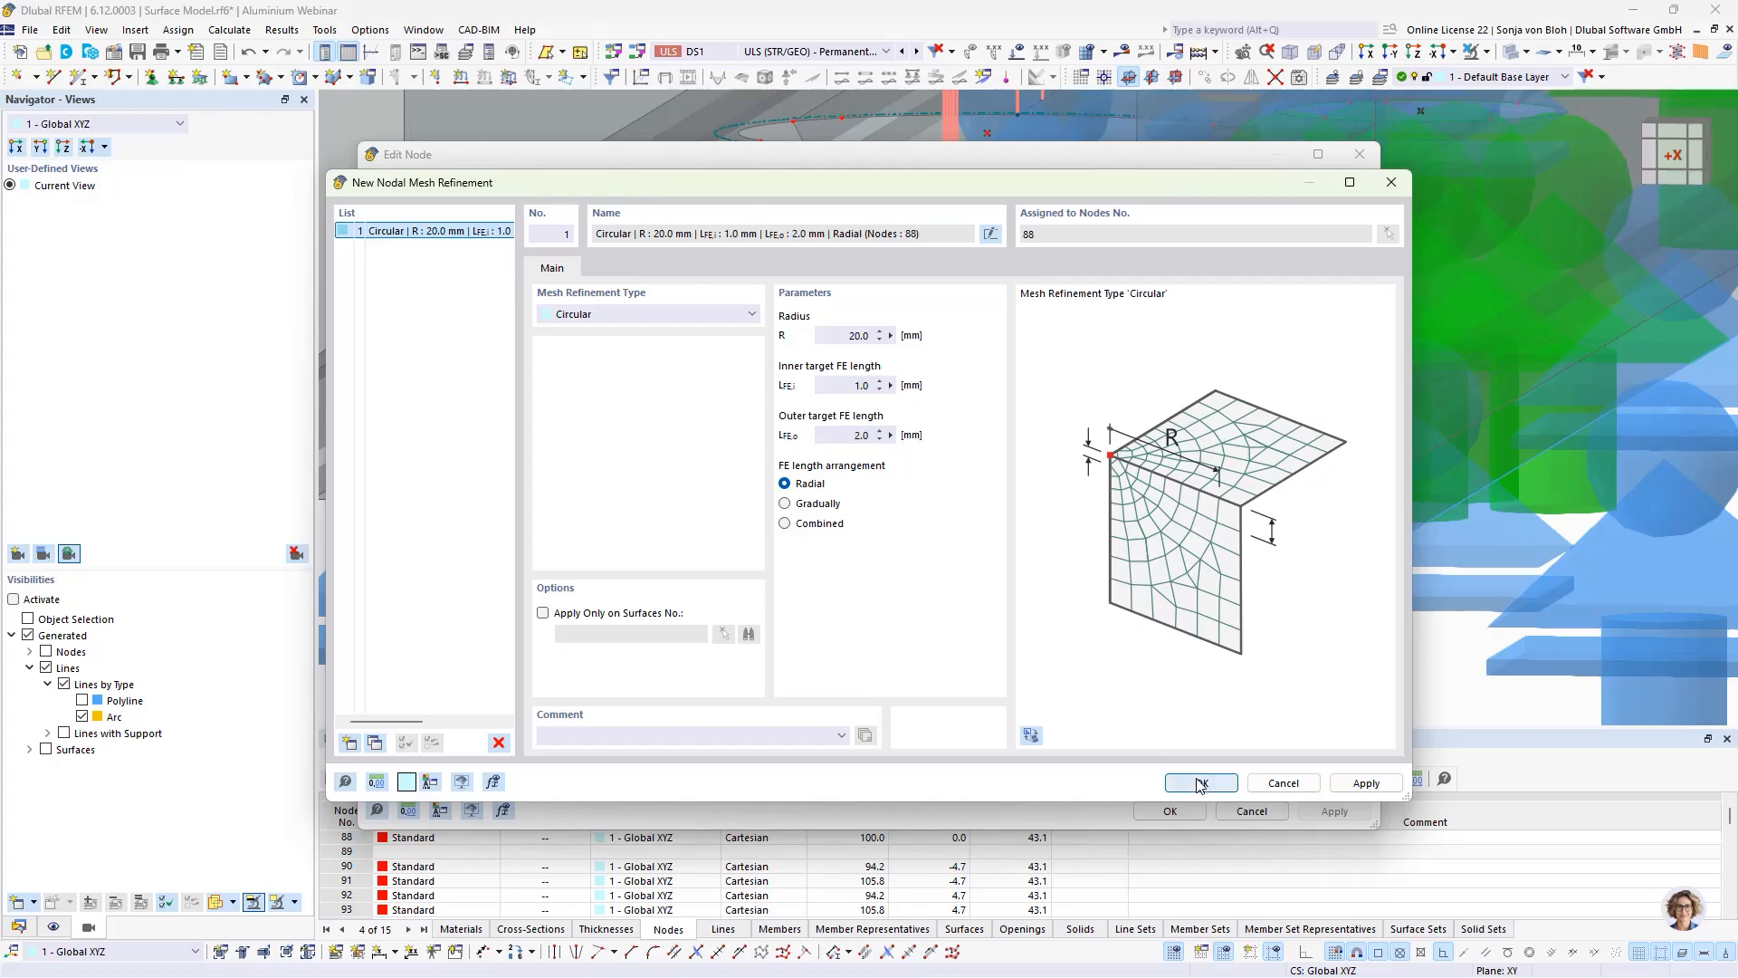
pyautogui.click(1167, 810)
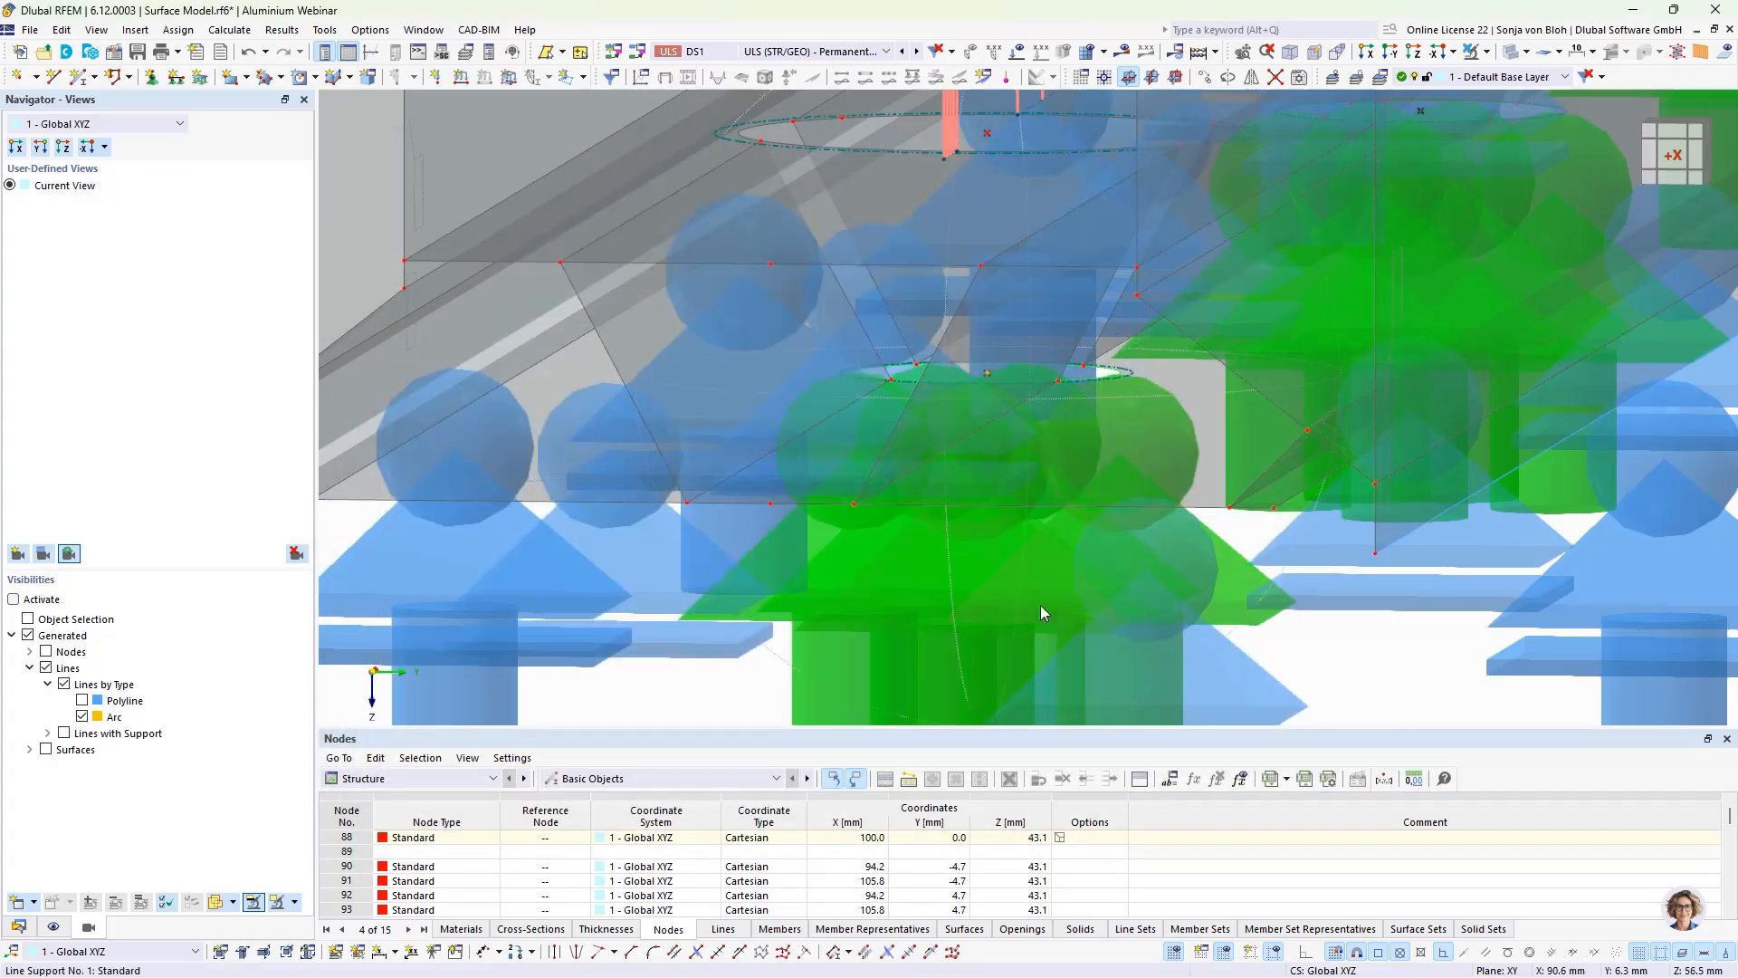
# Step: Copy the refined hole centre node five times along the profile with a displacement of 200 mm in X and 0 in Z
pyautogui.click(987, 373)
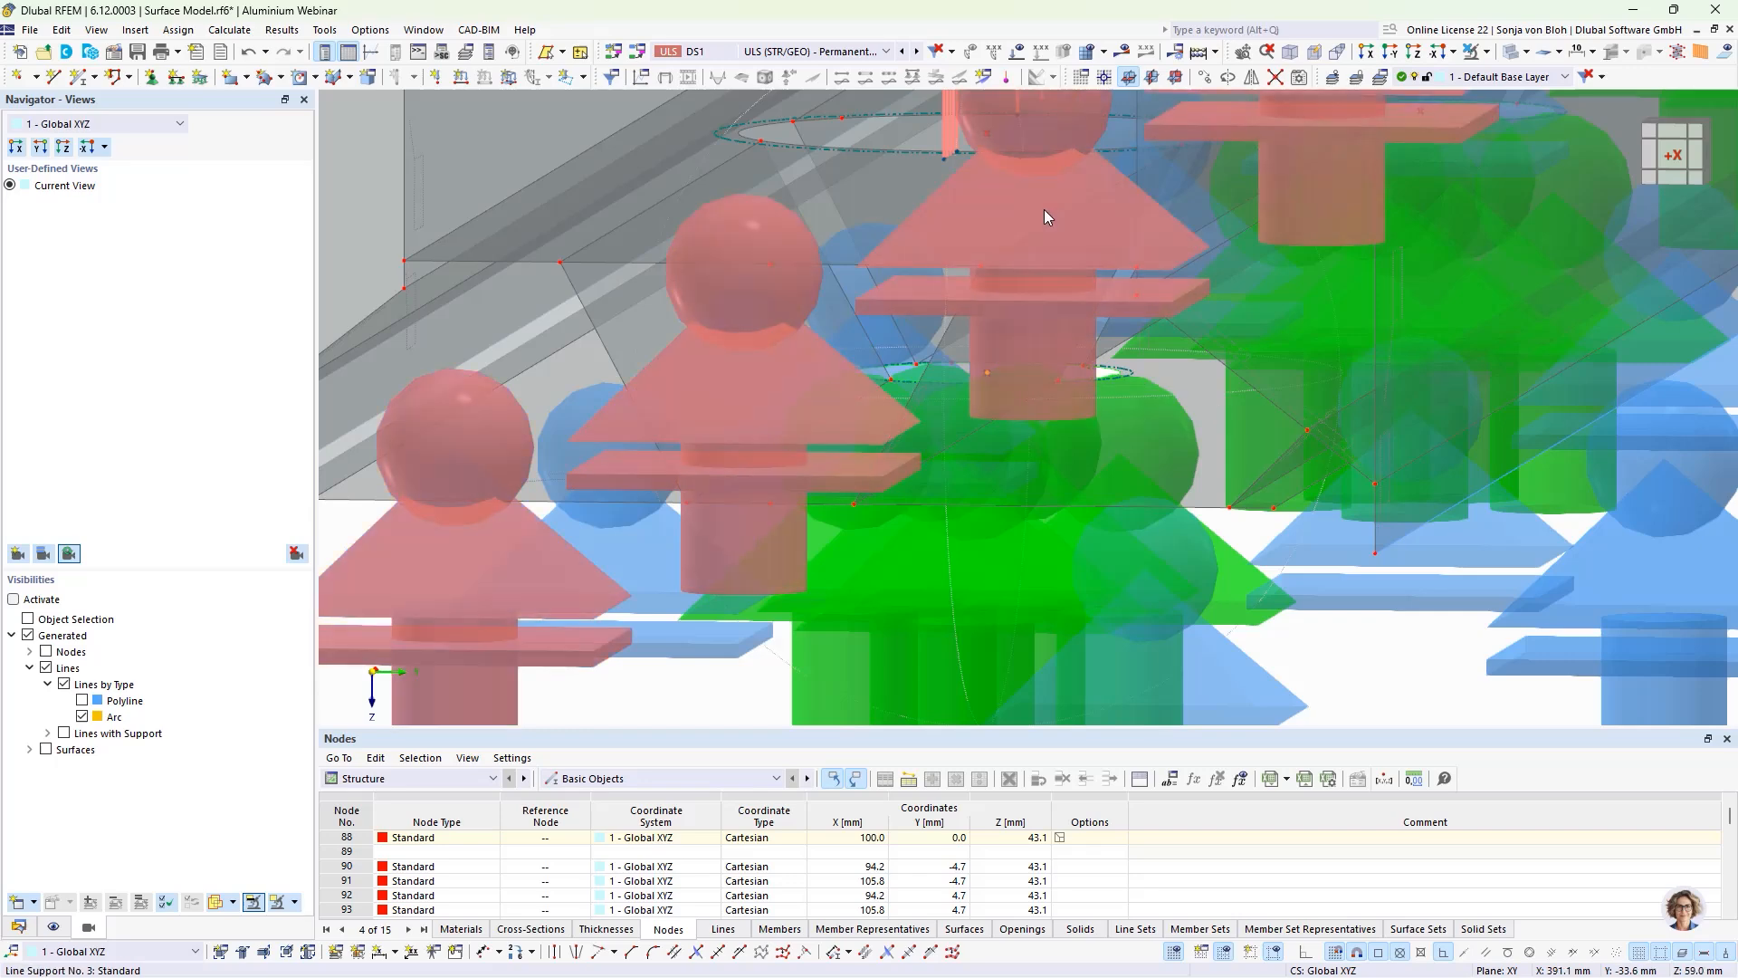
pyautogui.click(1207, 77)
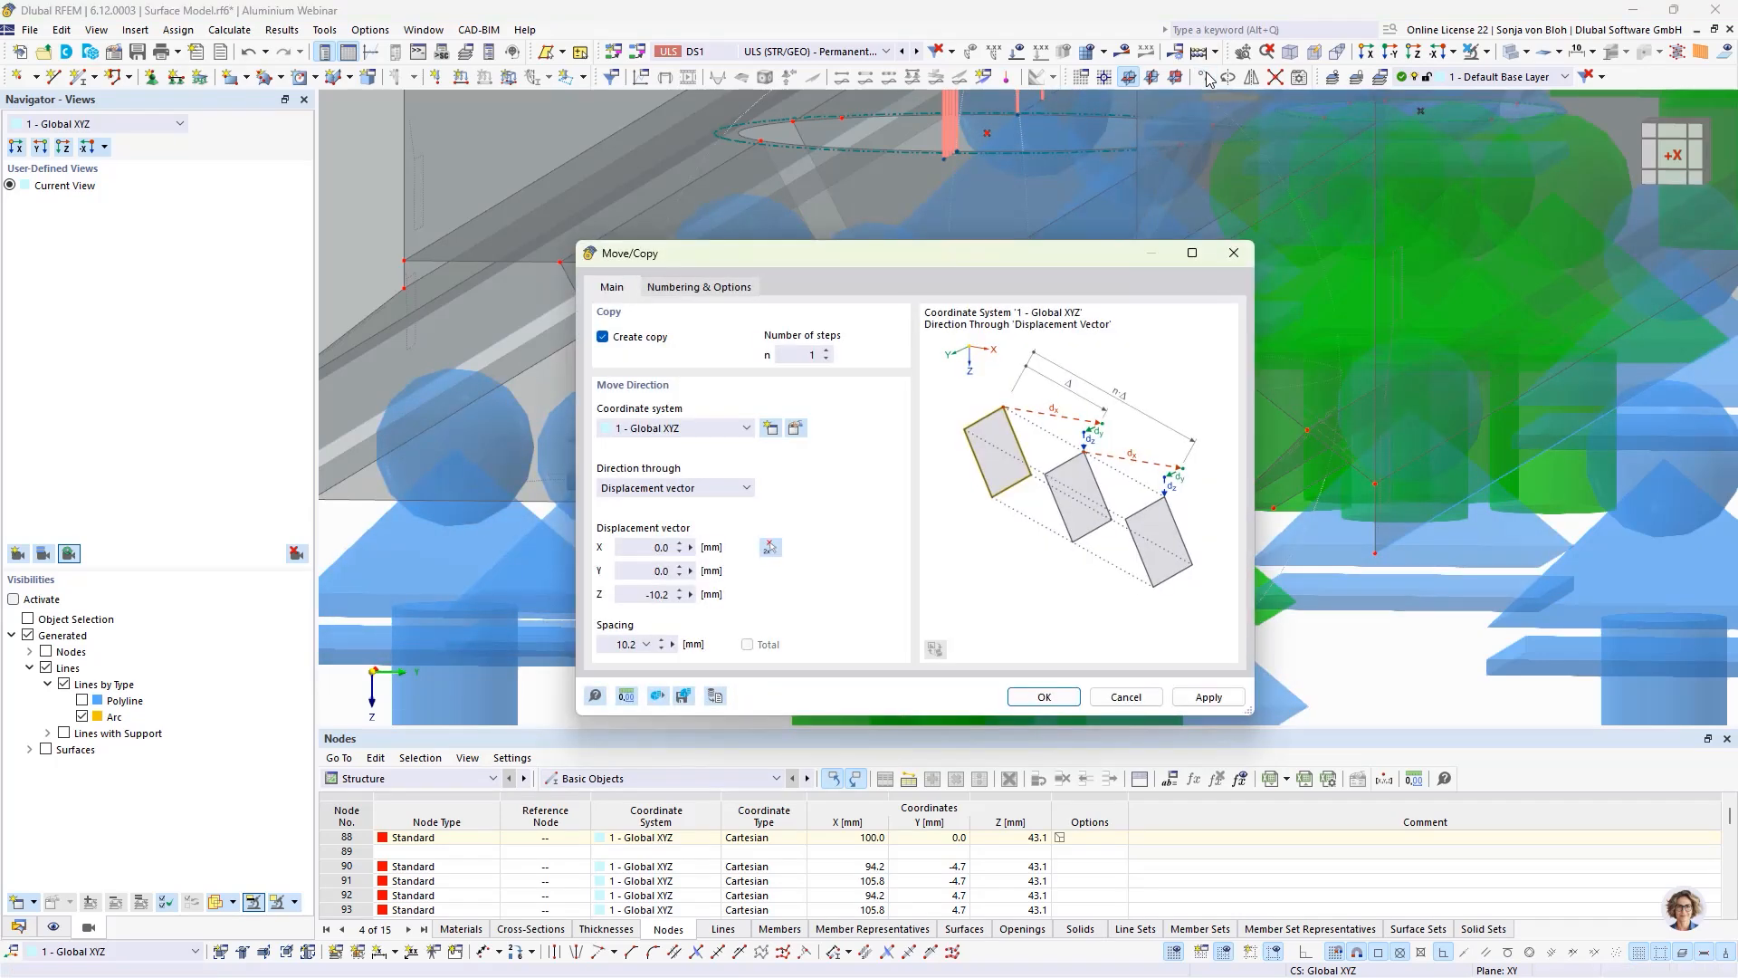
pyautogui.doubleClick(808, 355)
pyautogui.write('5')
pyautogui.doubleClick(663, 594)
pyautogui.write('0')
pyautogui.doubleClick(630, 547)
pyautogui.write('2')
pyautogui.click(1032, 695)
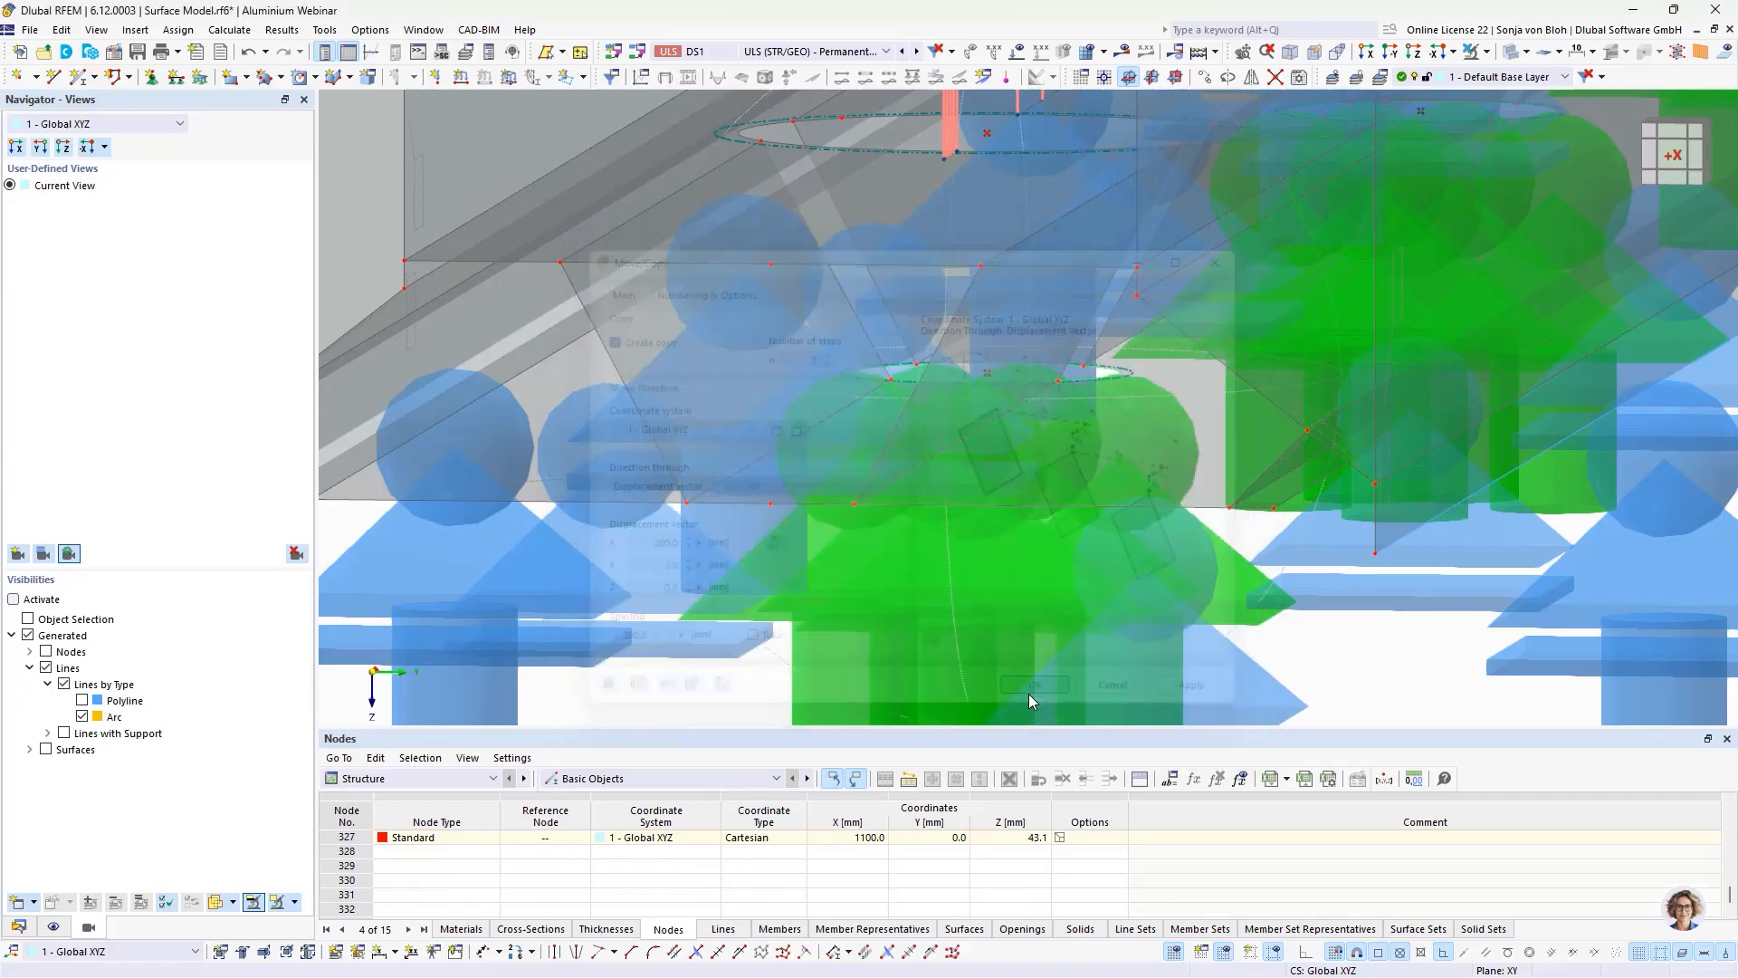
pyautogui.scroll(-8, 789, 512)
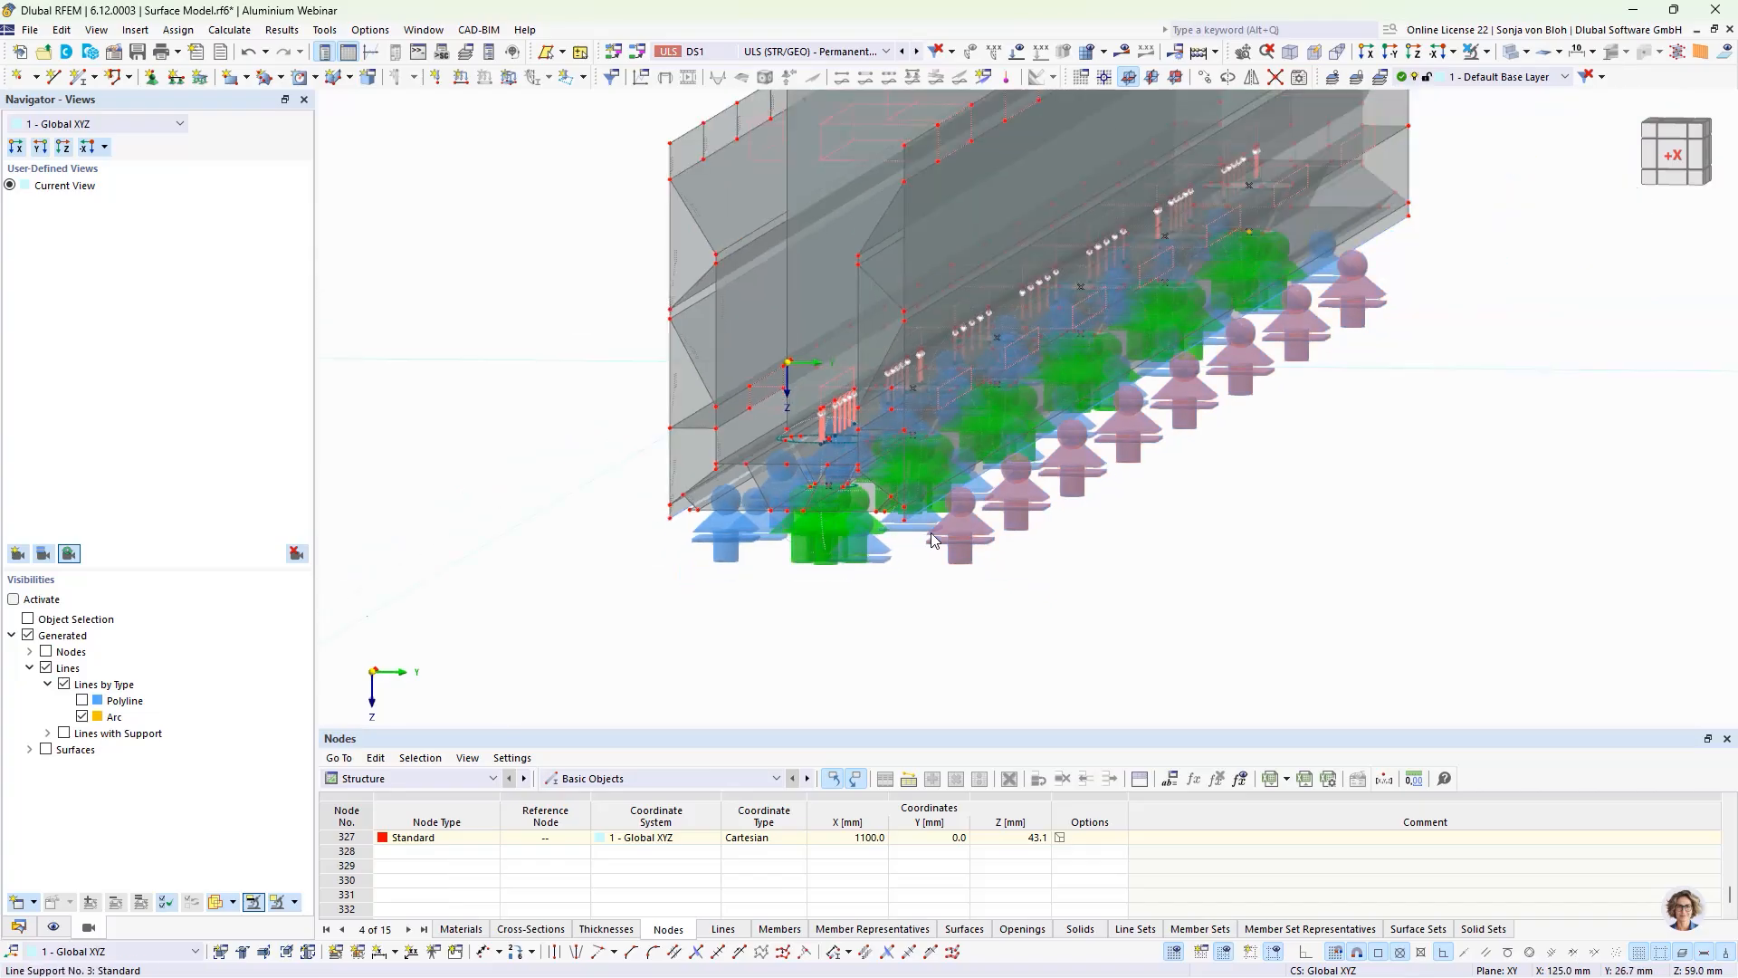
pyautogui.click(977, 584)
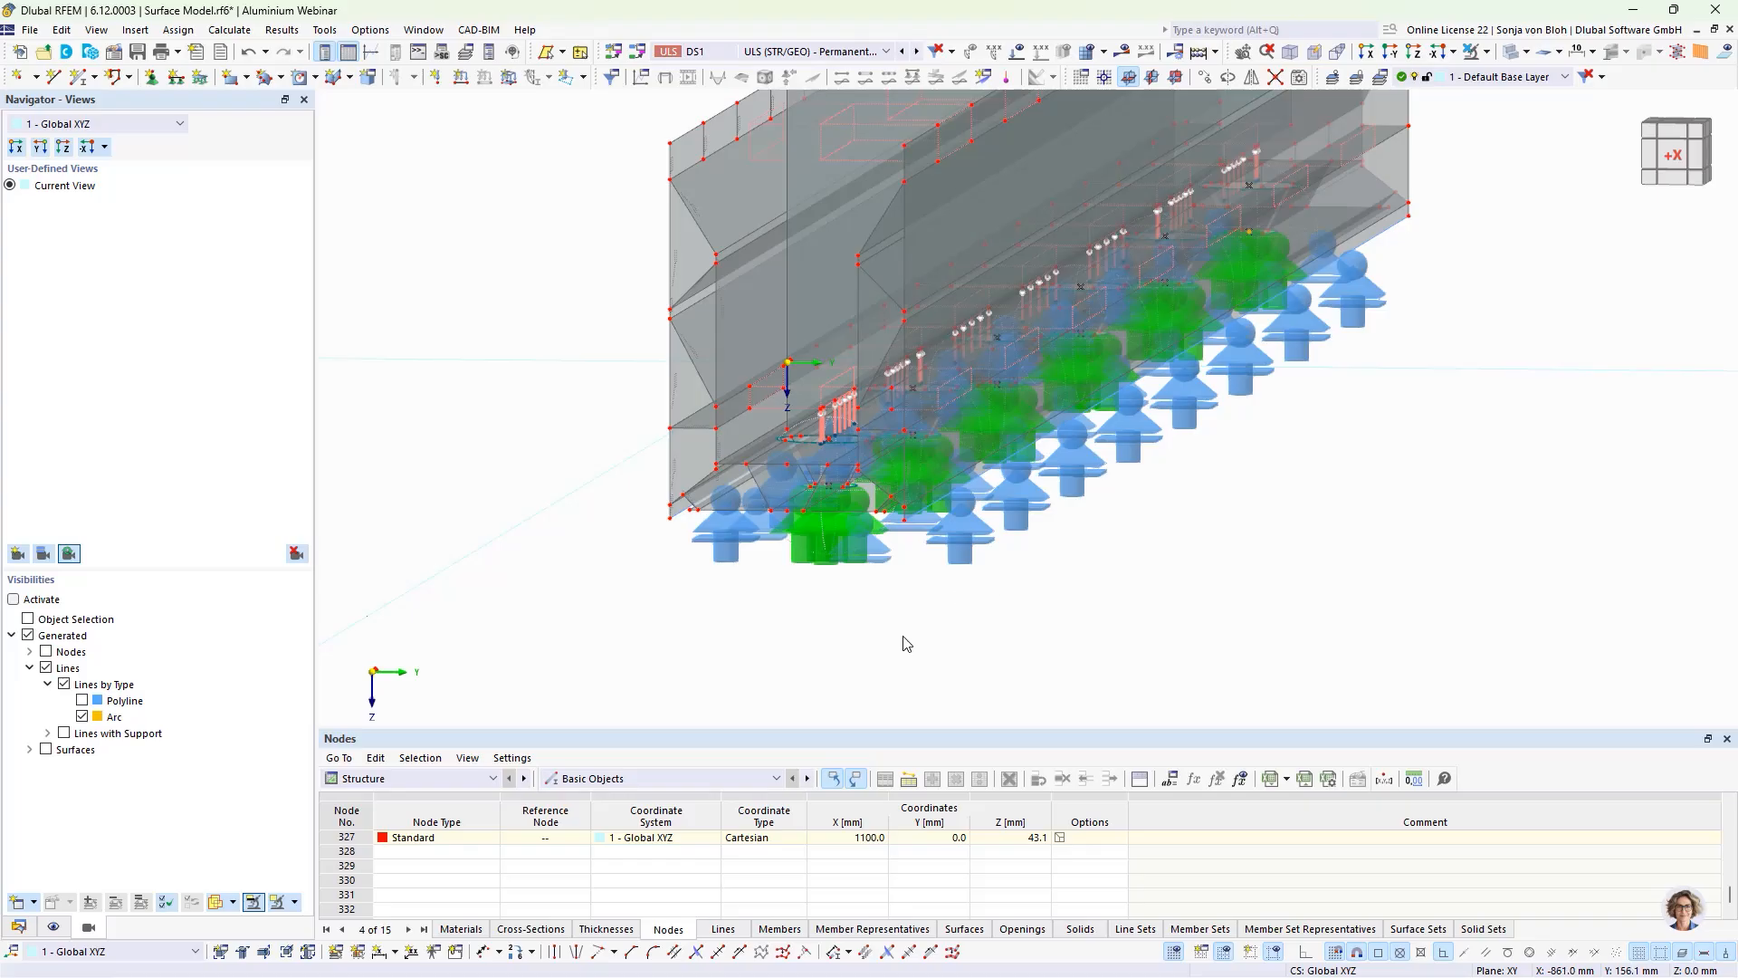
# Step: In the Aluminum Design input data, assign all base profile surfaces as objects to design, selecting them with a window in the X view
pyautogui.click(484, 780)
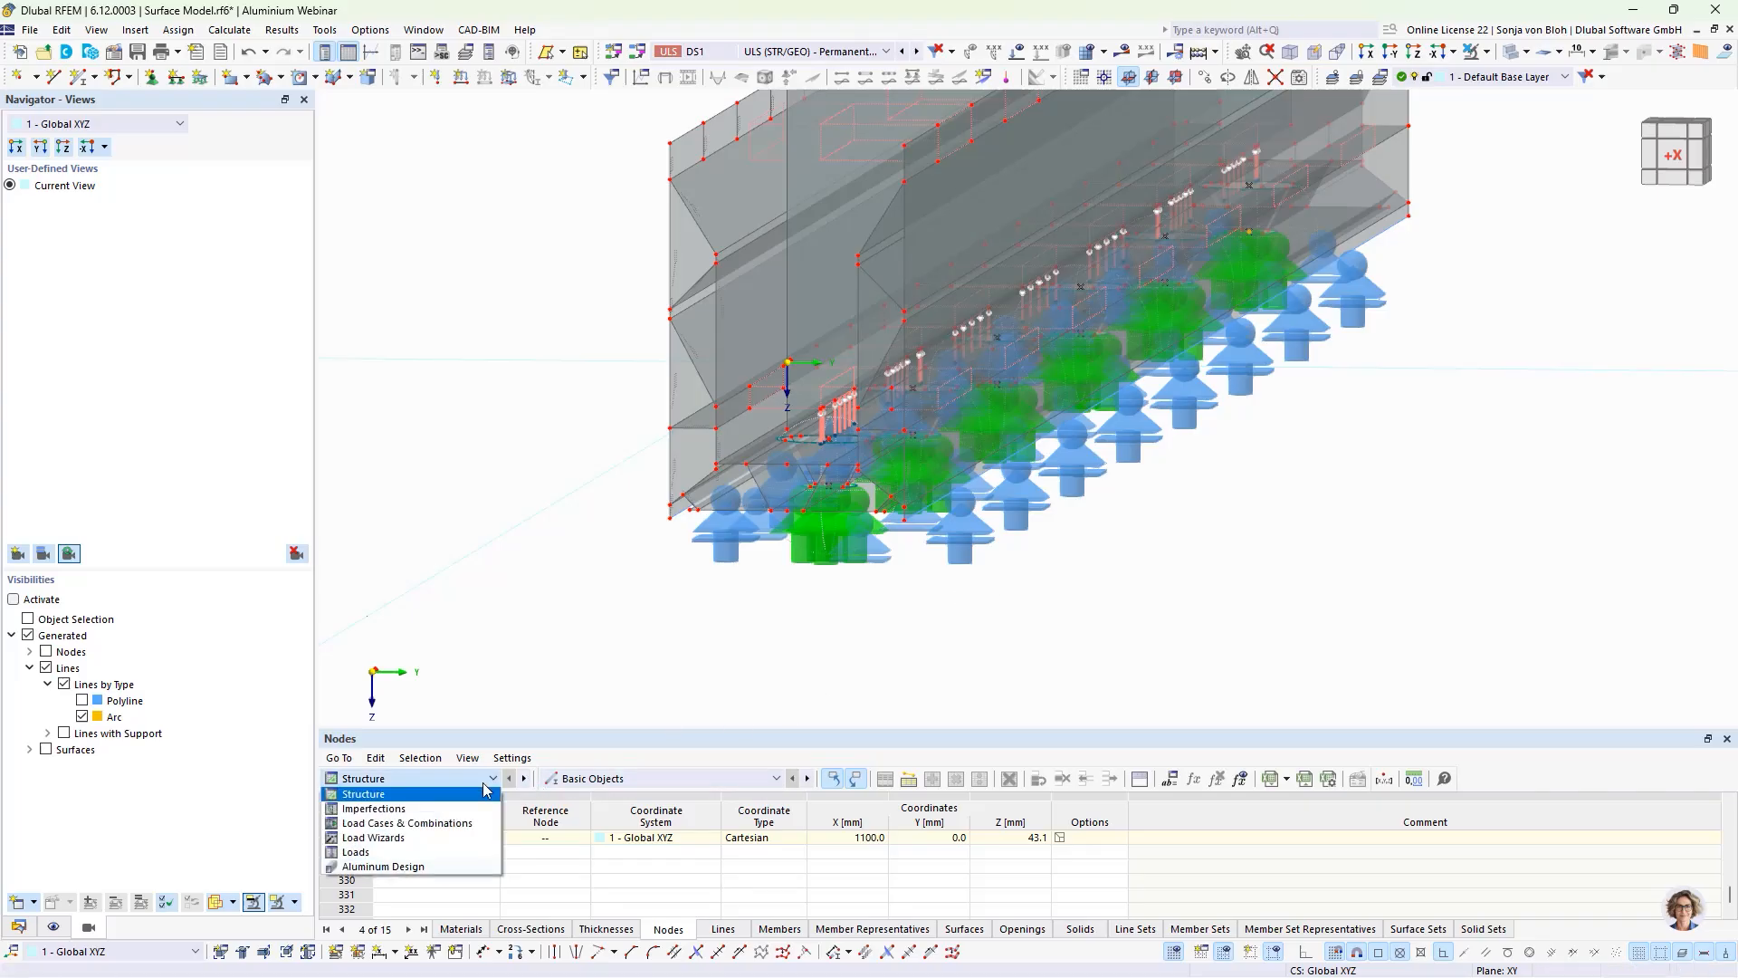
pyautogui.click(433, 866)
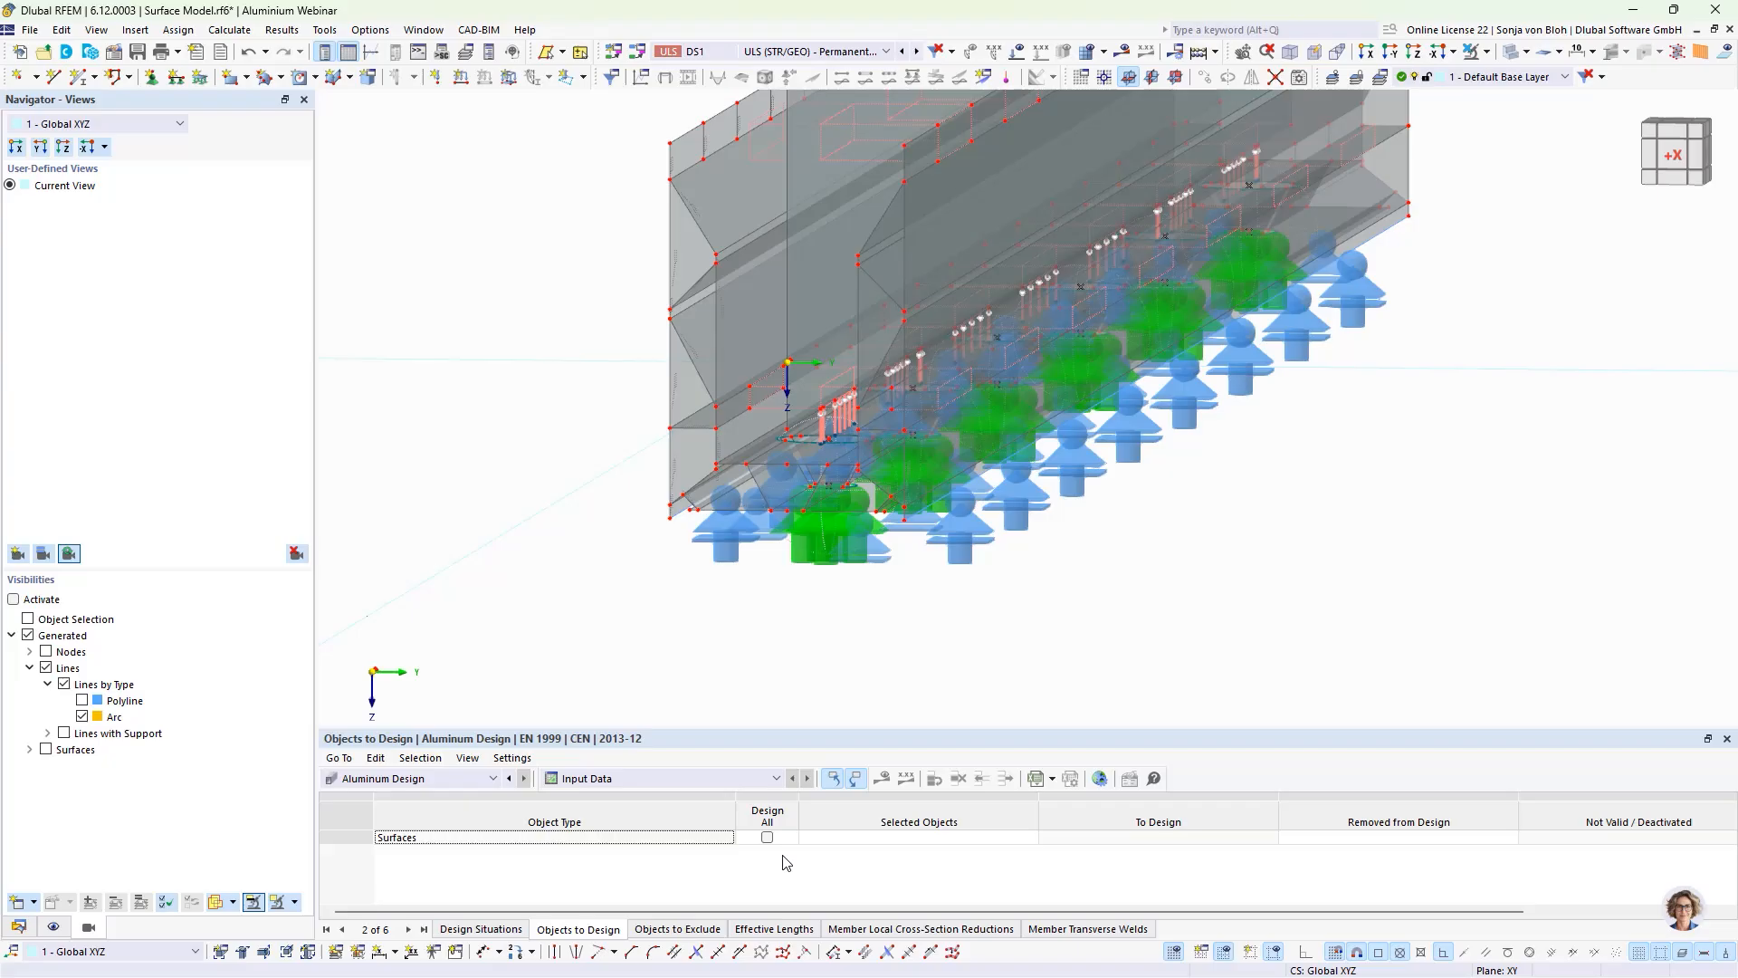
pyautogui.click(880, 837)
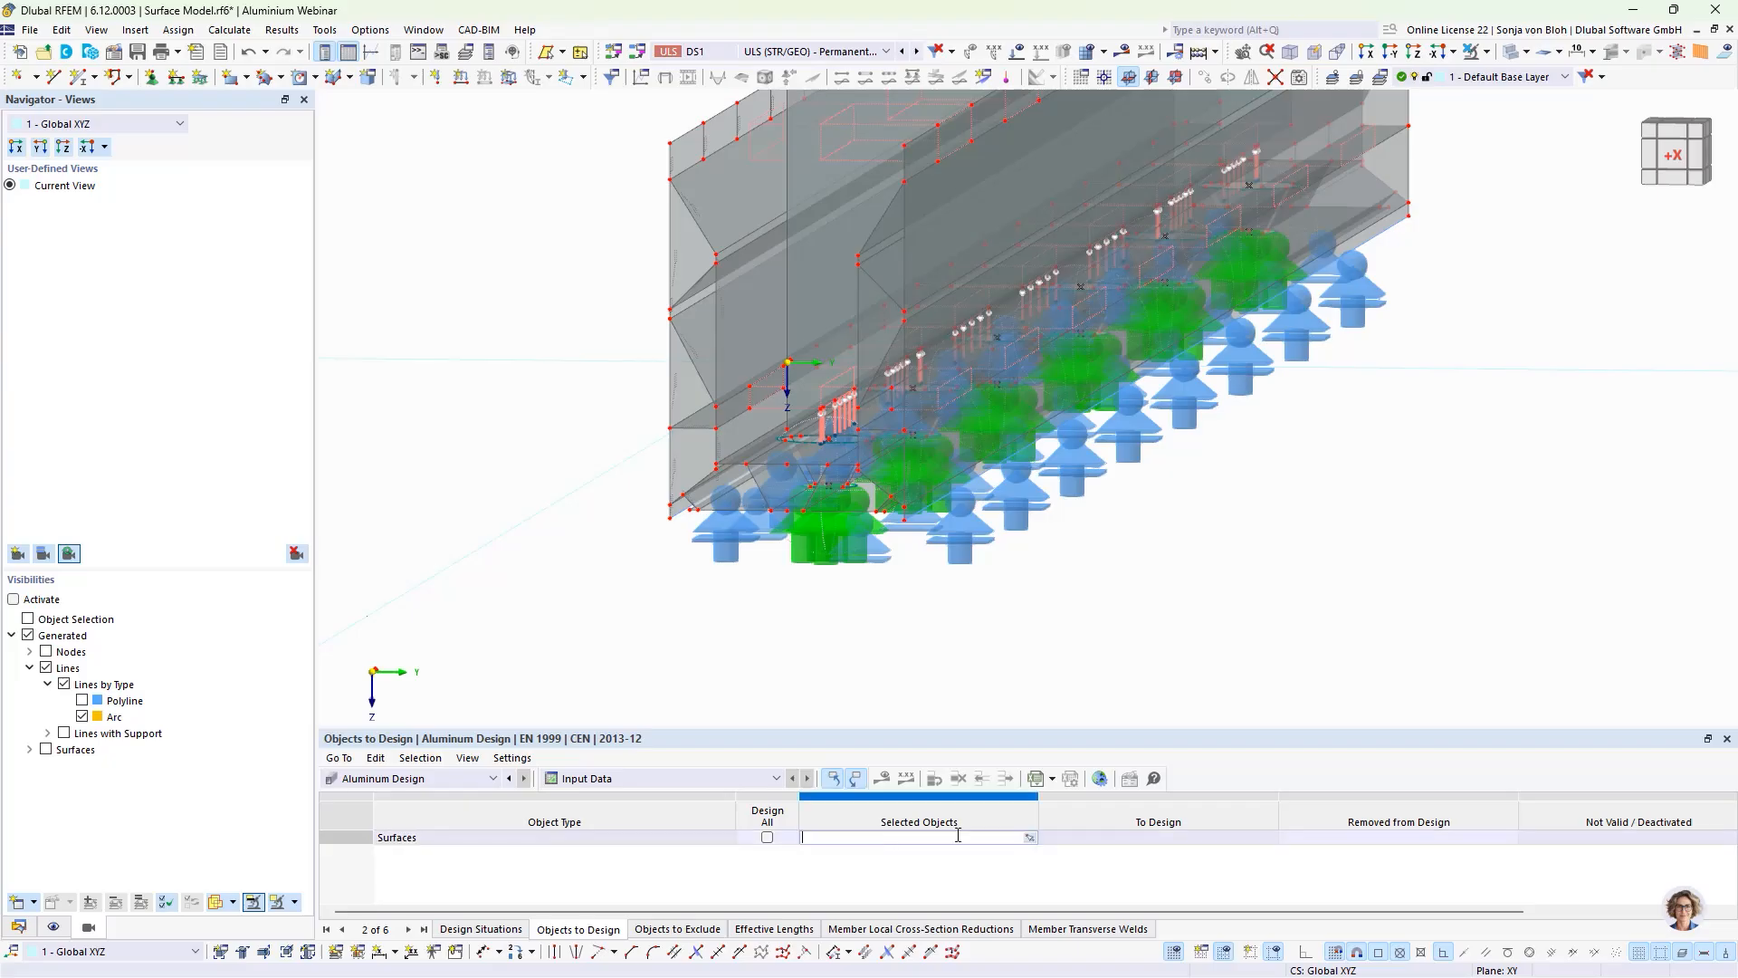
pyautogui.click(1030, 838)
pyautogui.scroll(-3, 851, 453)
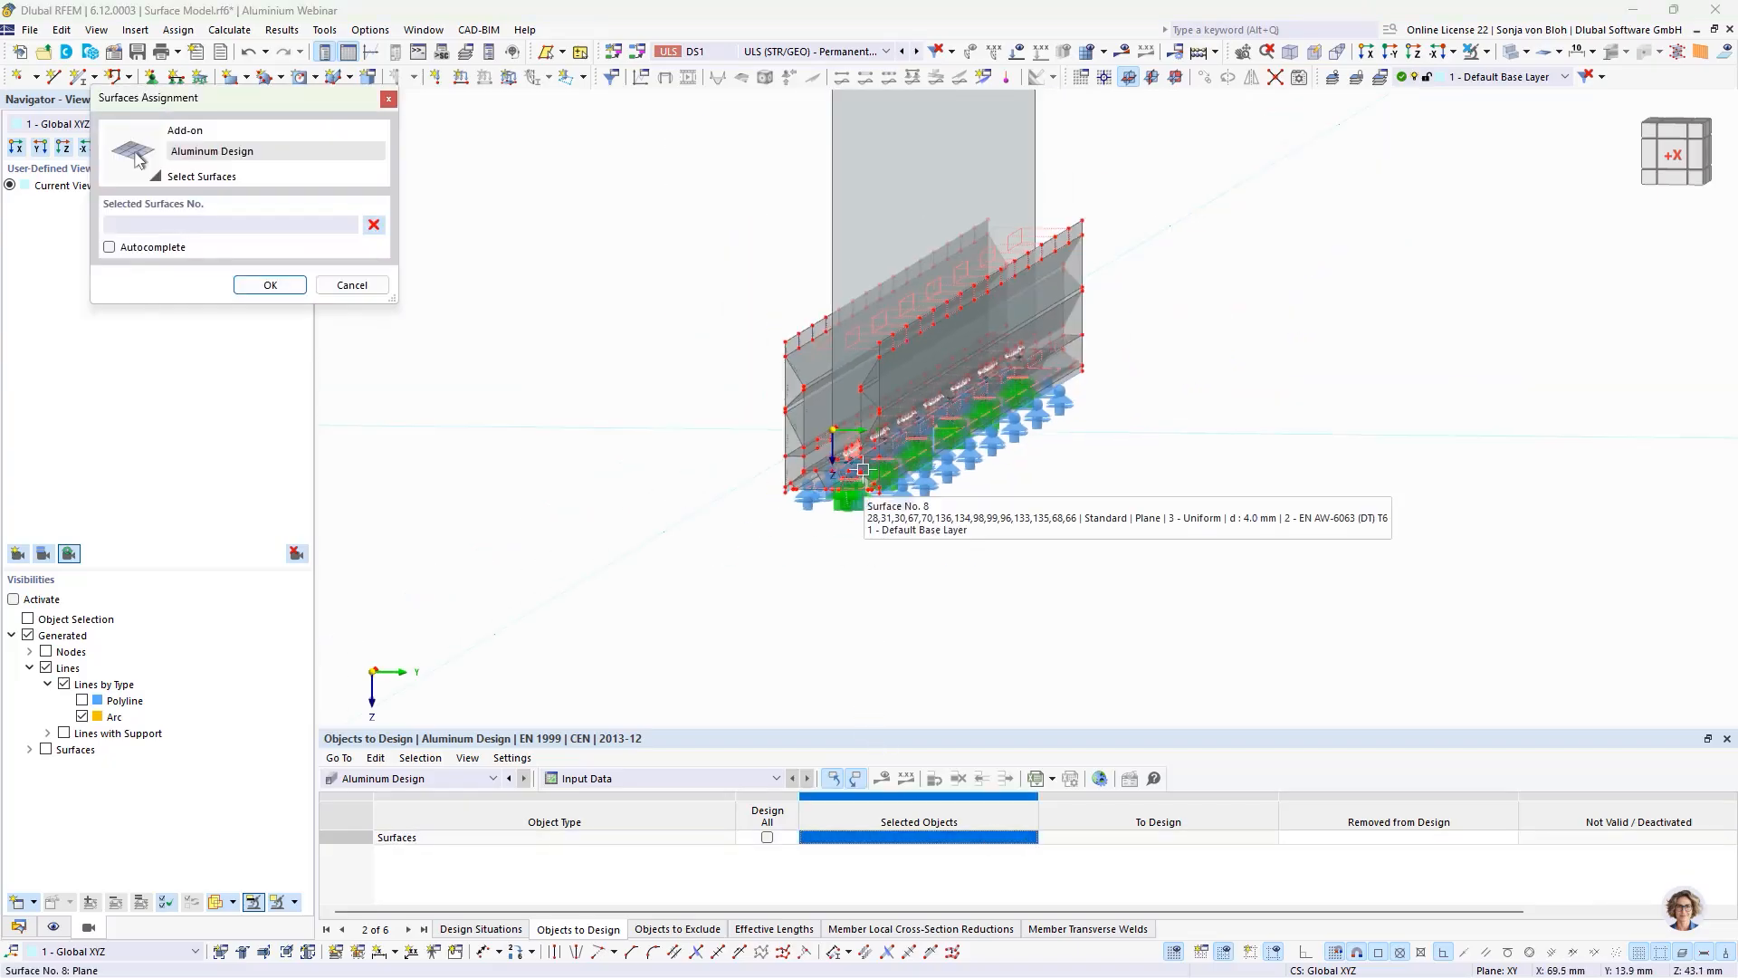
pyautogui.click(1368, 53)
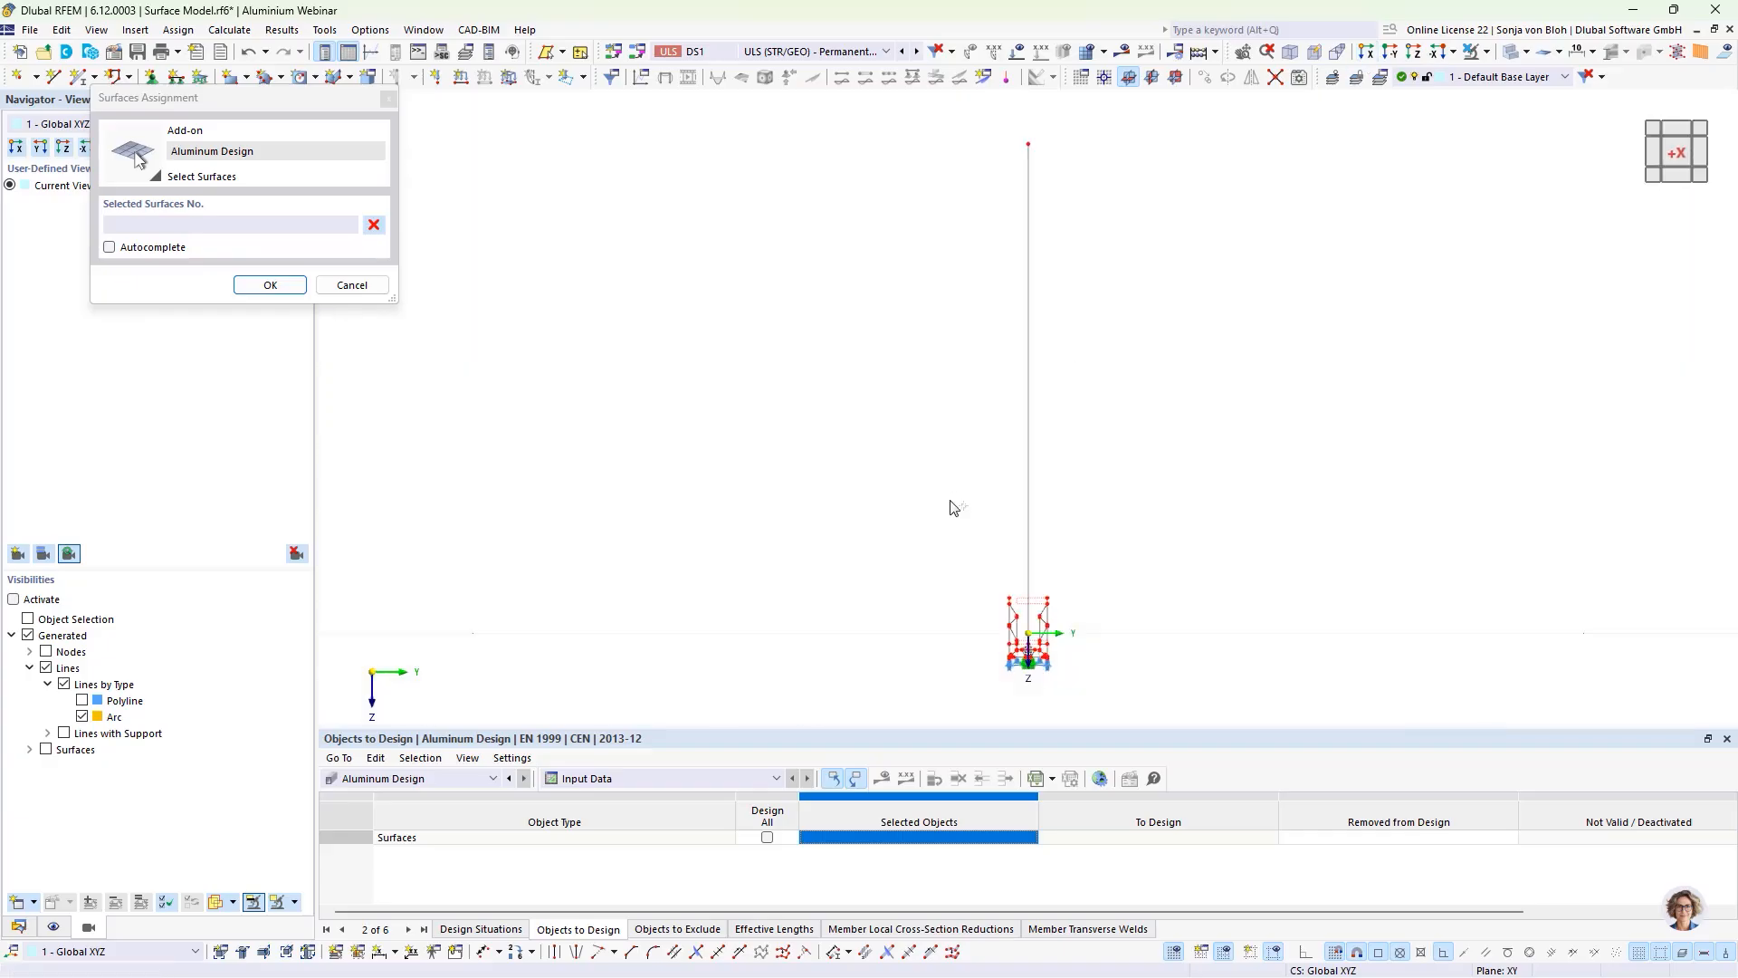
pyautogui.moveTo(943, 554); pyautogui.dragTo(1162, 716)
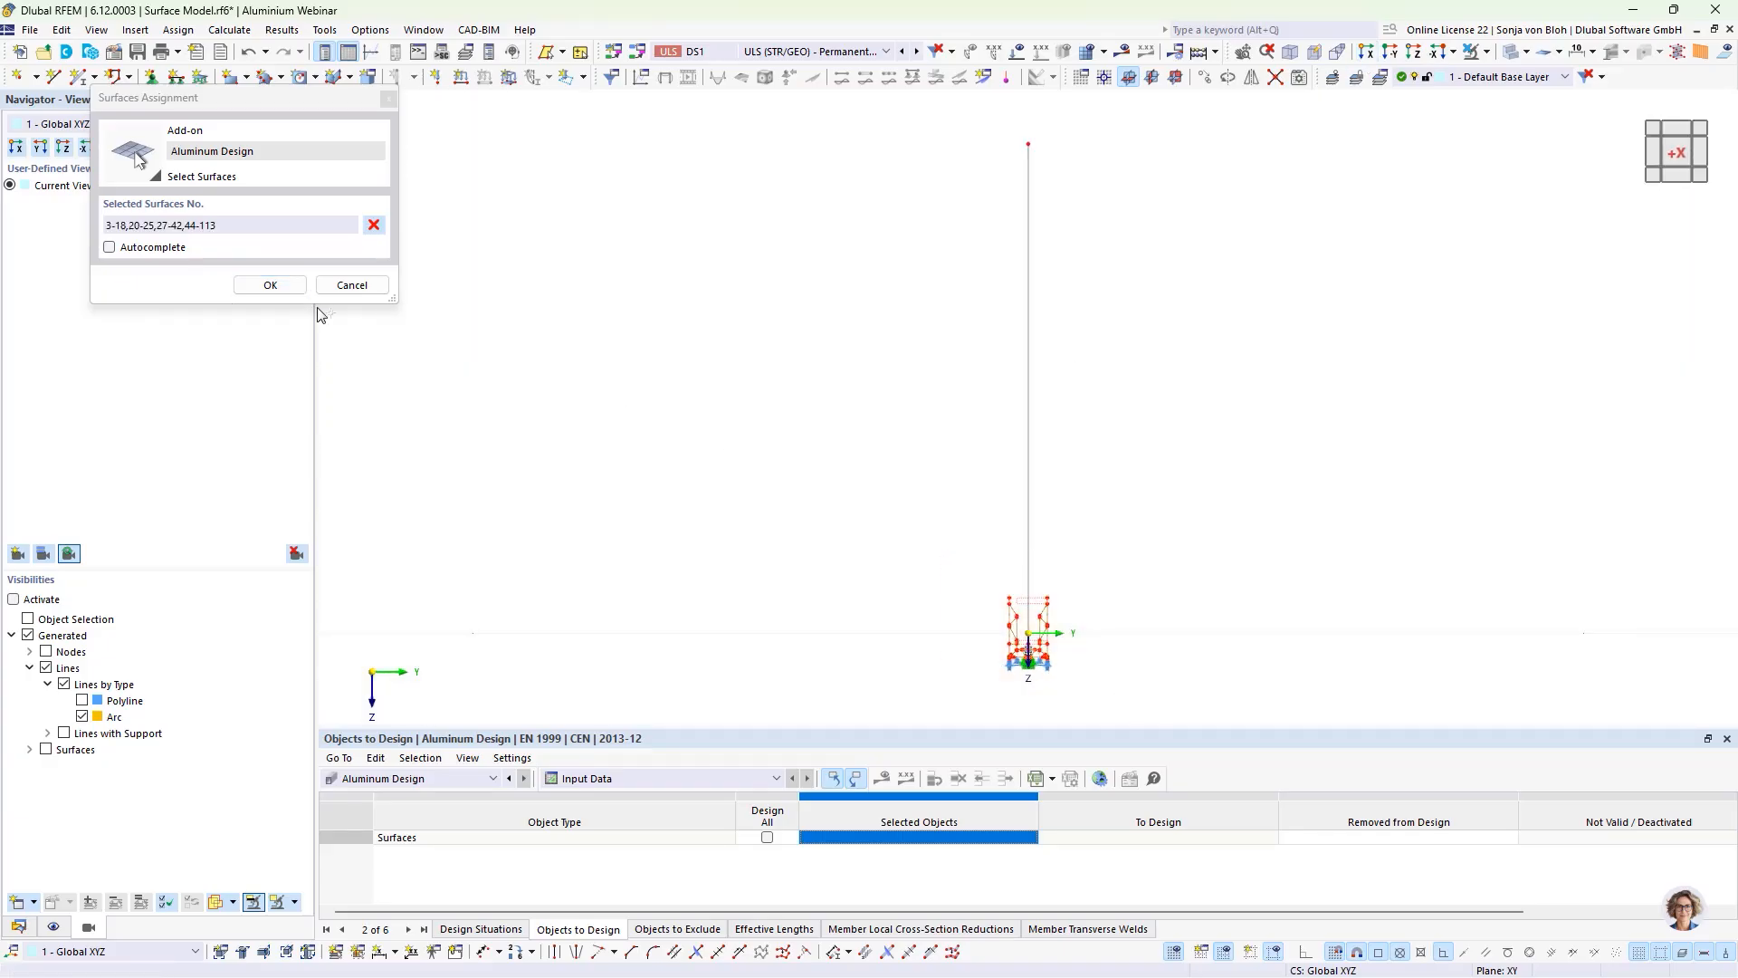
pyautogui.click(271, 286)
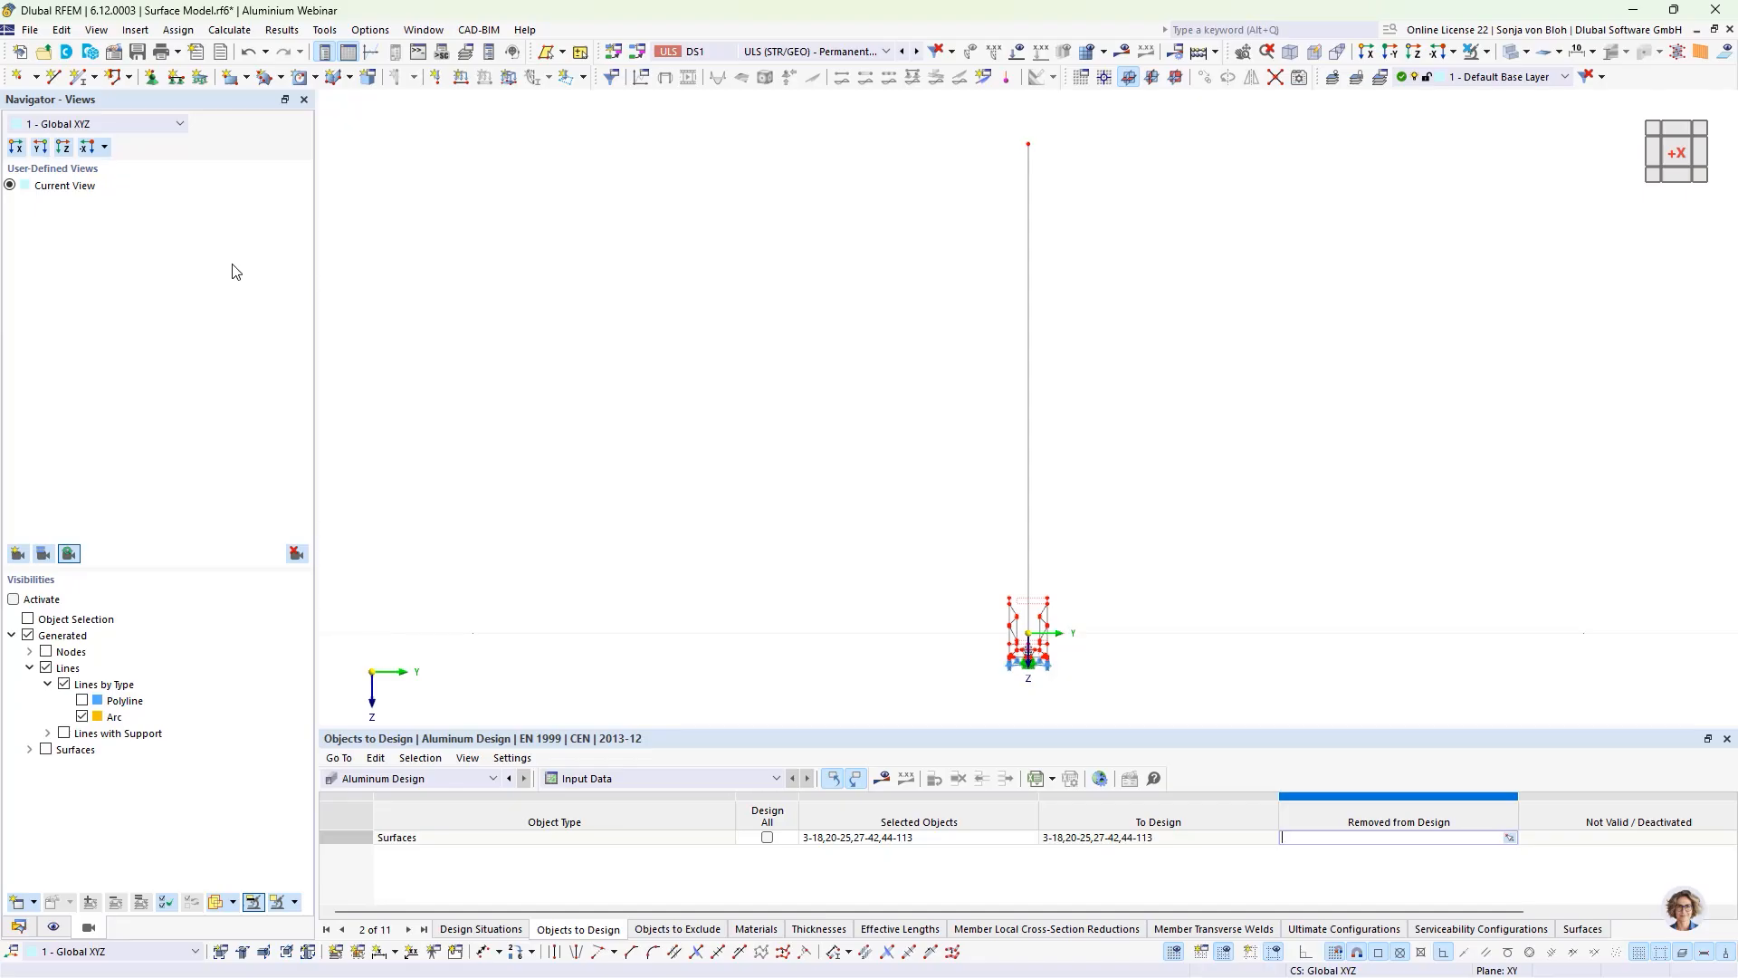
# Step: Switch to the open model Flächenmodell mE.rf6 and examine the CO2 displacements at the bottom of the base profile
pyautogui.click(1696, 29)
pyautogui.click(1016, 128)
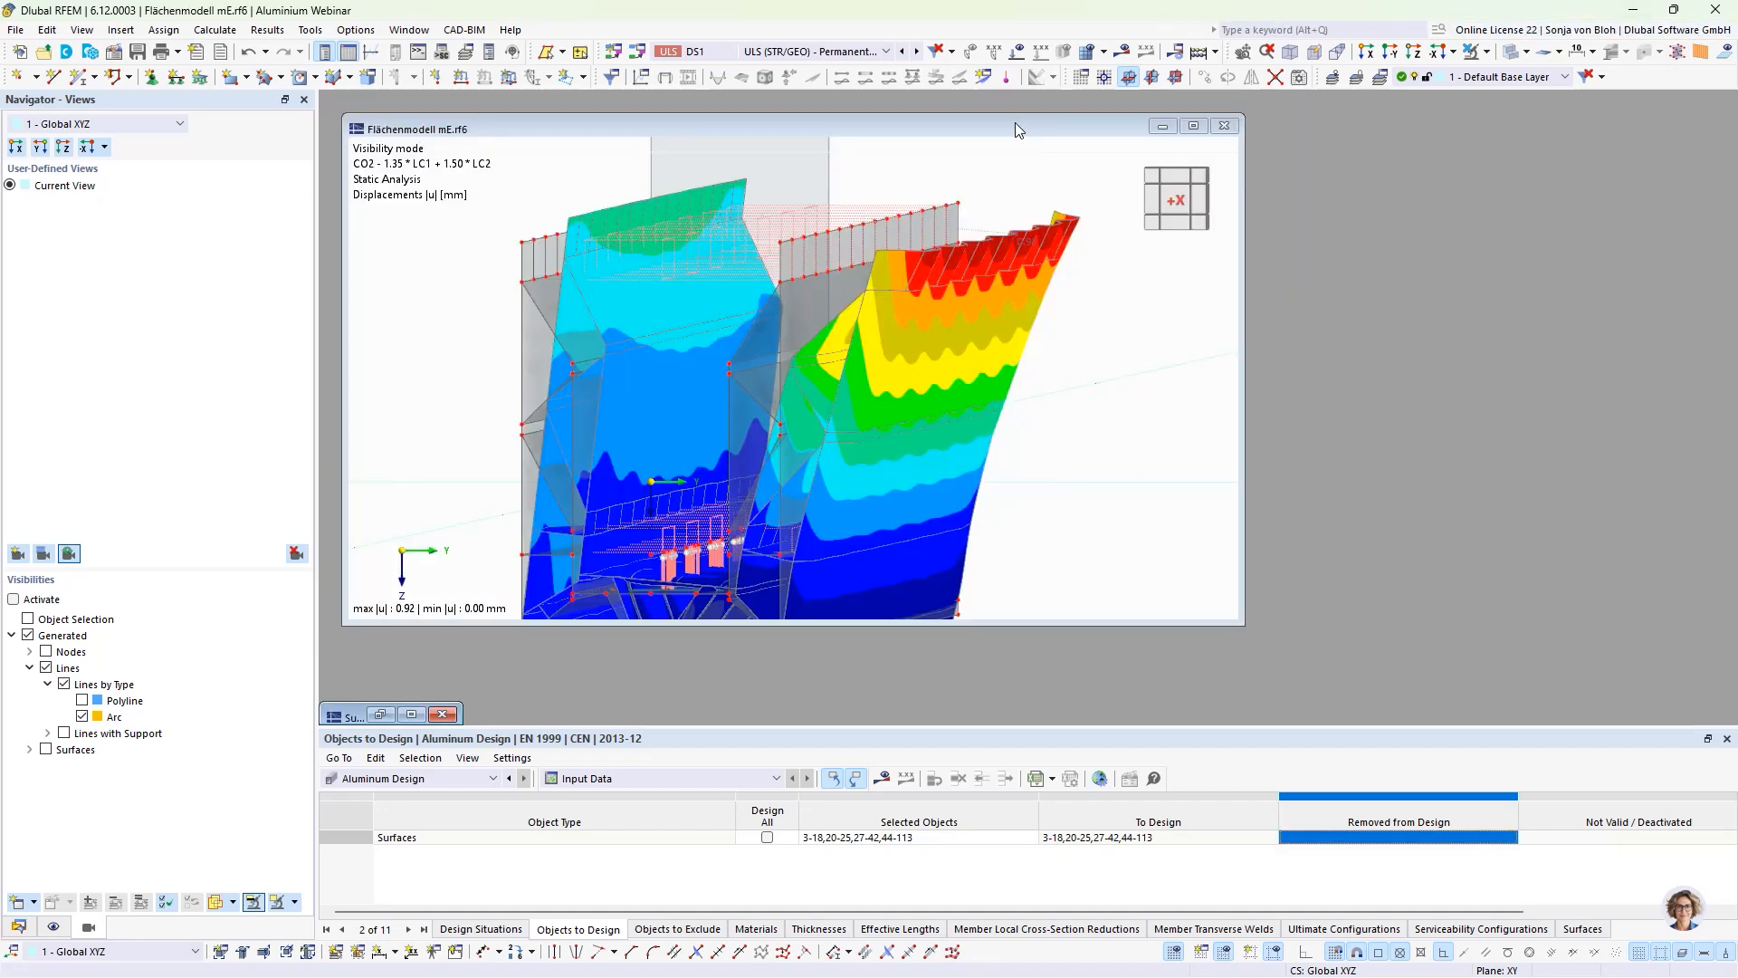
pyautogui.click(1194, 127)
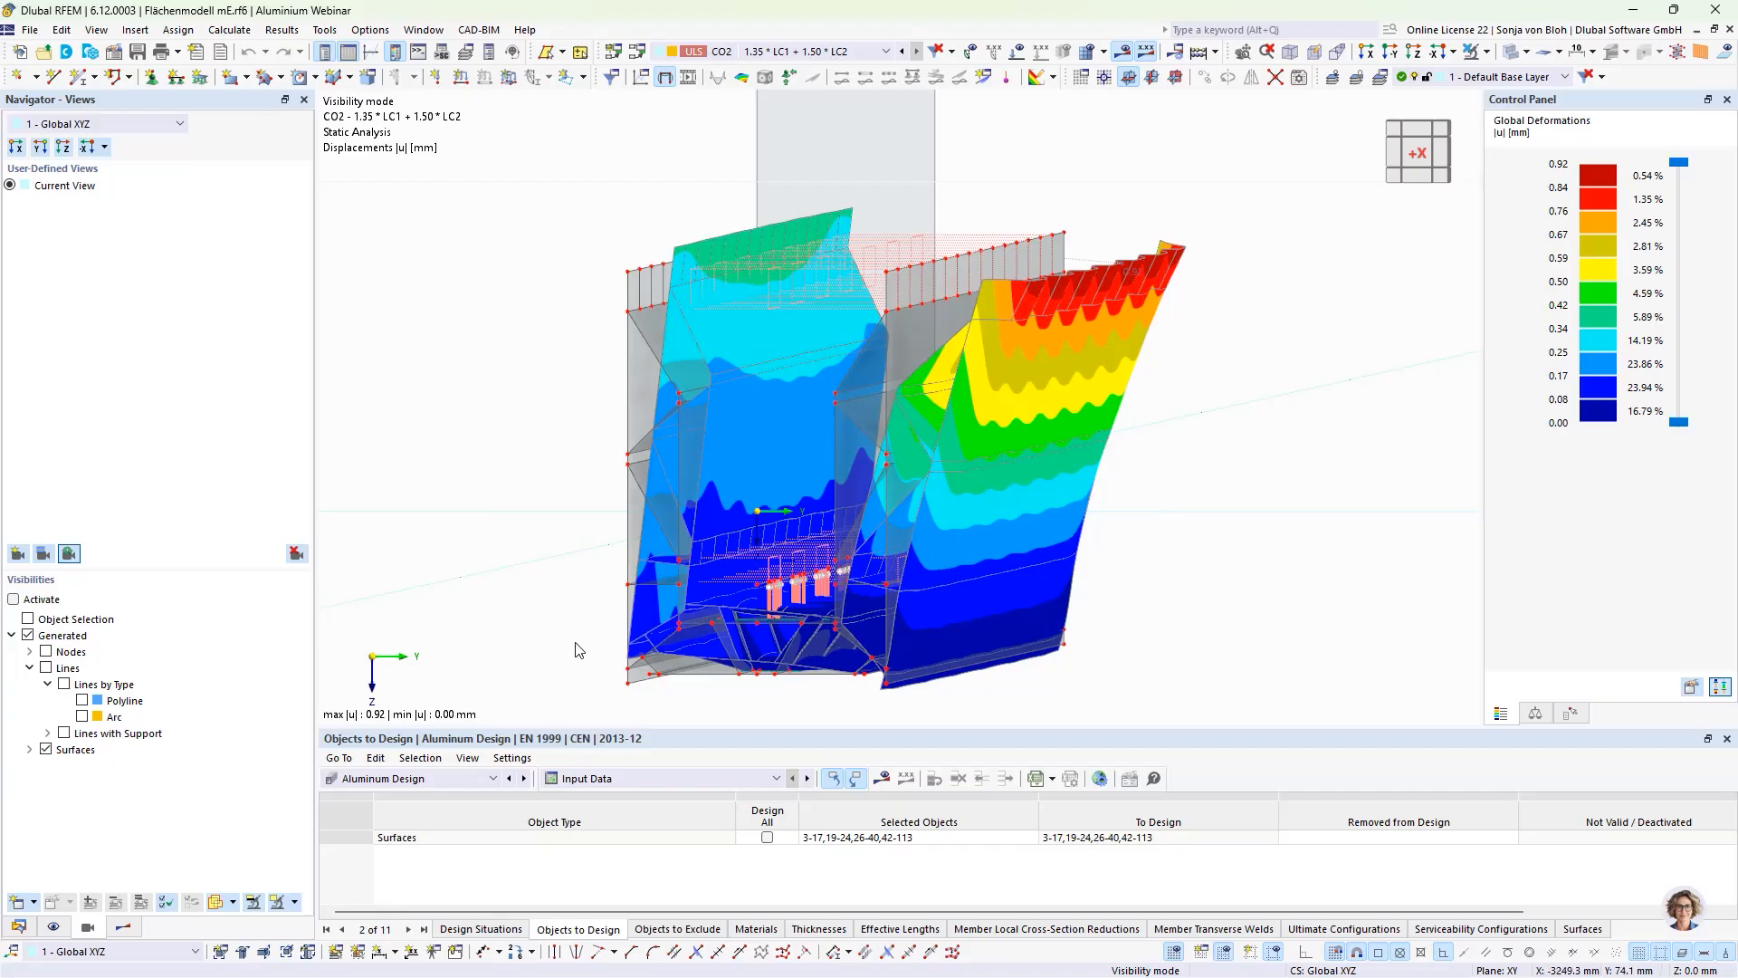
pyautogui.scroll(3, 577, 648)
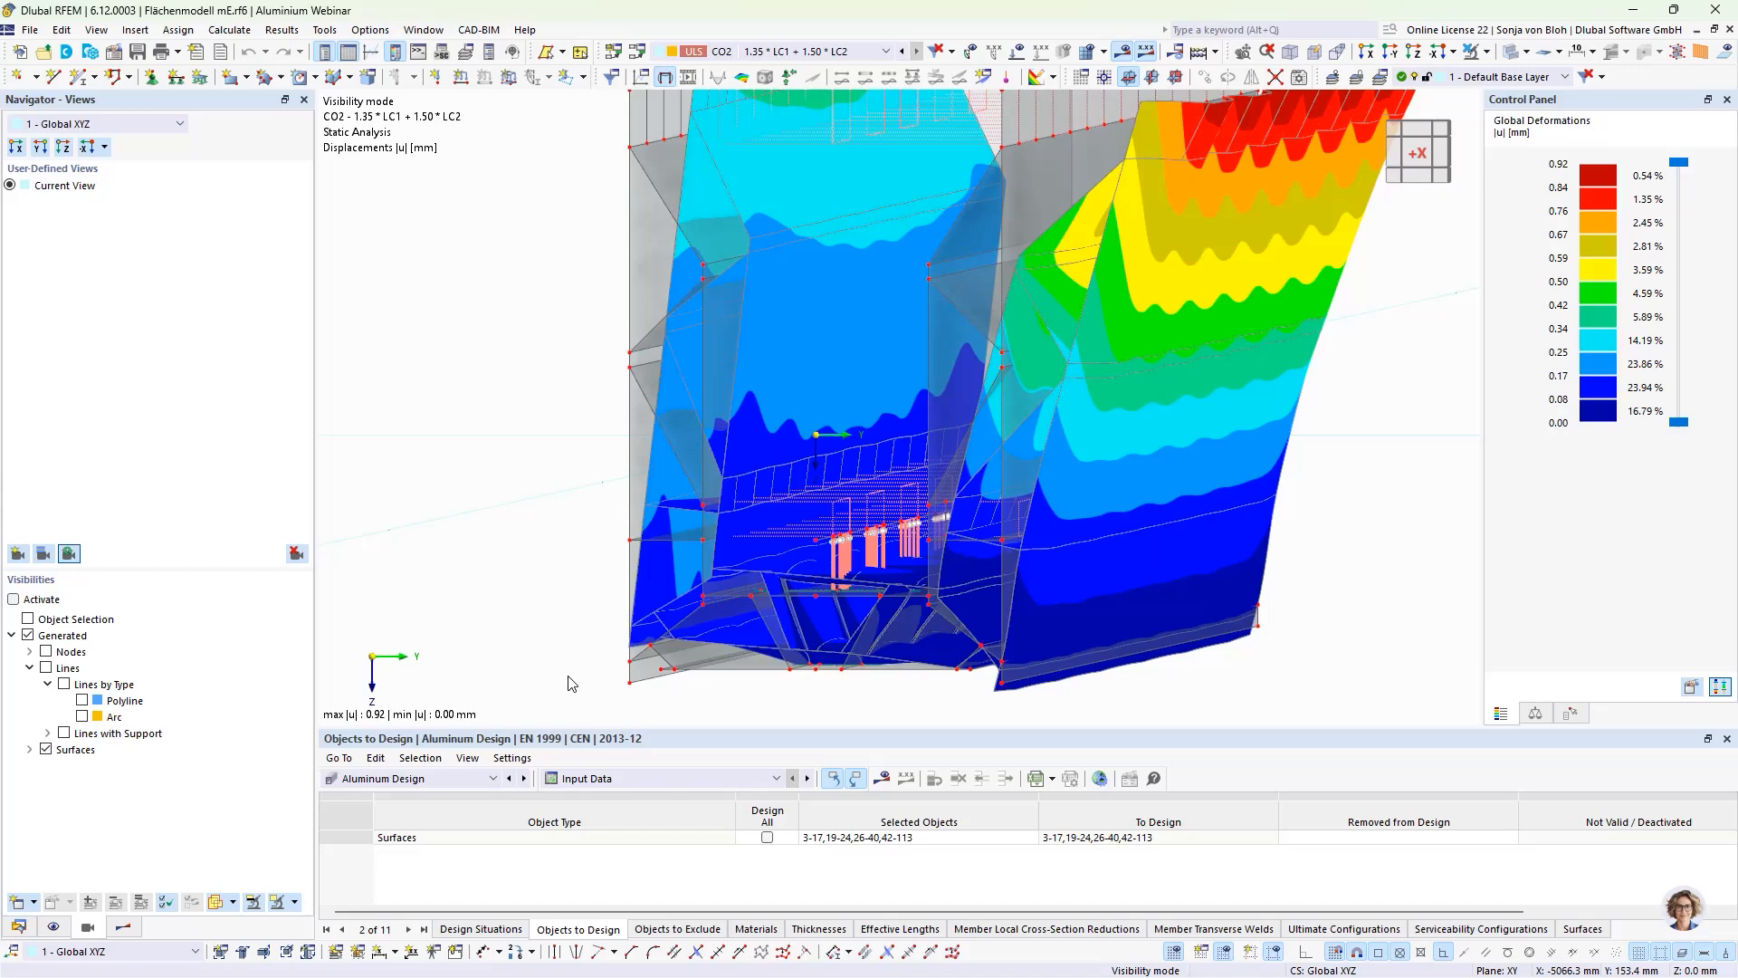
pyautogui.scroll(-2, 569, 684)
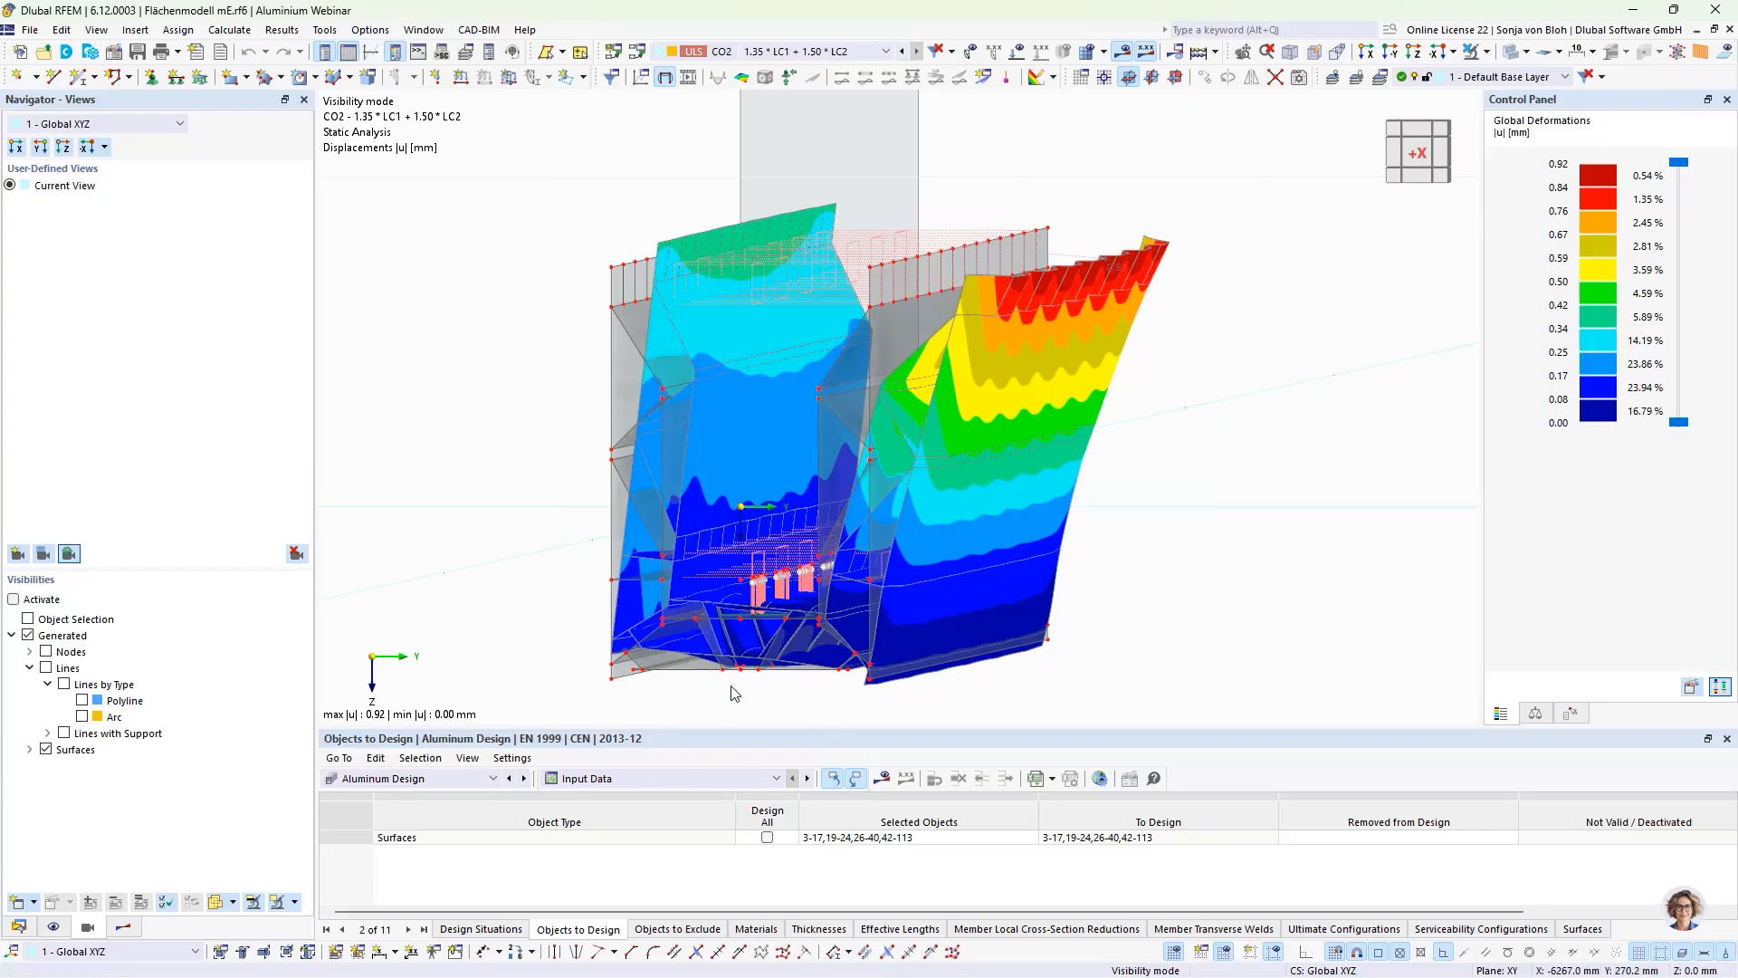
pyautogui.moveTo(777, 699)
pyautogui.keyDown('ctrl'); pyautogui.mouseDown(button='middle')
pyautogui.moveTo(799, 698)
pyautogui.moveTo(775, 691)
pyautogui.mouseUp(button='middle'); pyautogui.keyUp('ctrl')
pyautogui.scroll(5, 776, 690)
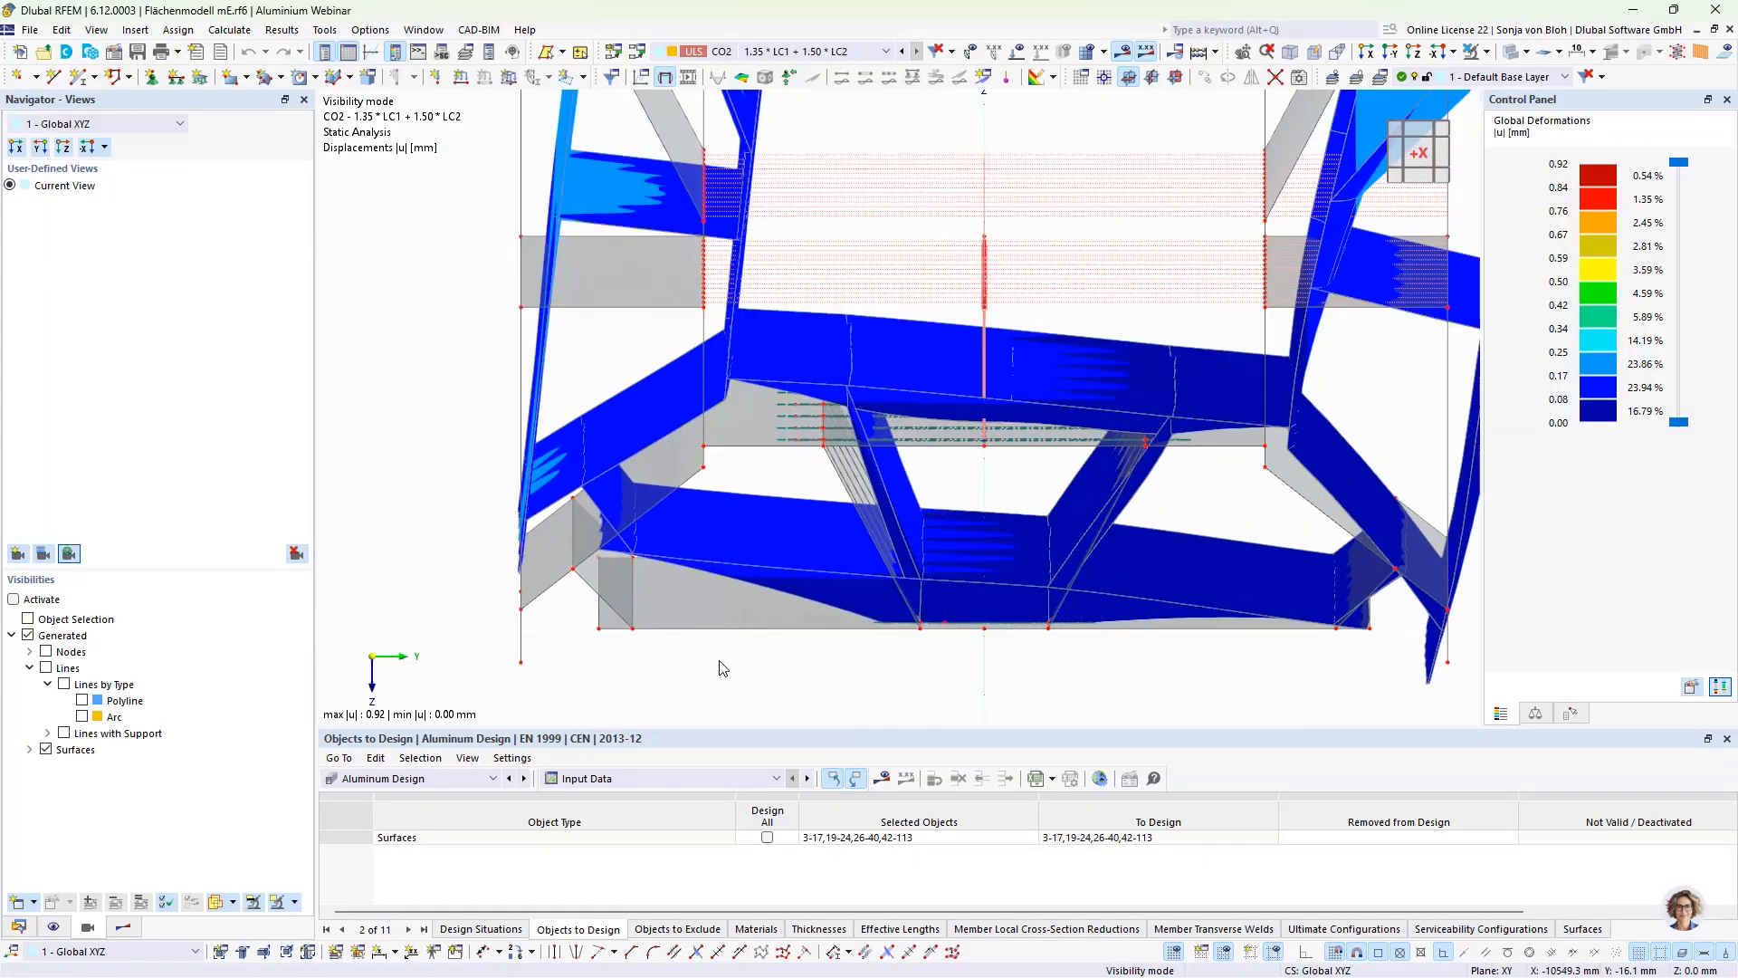
# Step: In the X view, select the bottom plate of the base profile and isolate it with its related objects to show its displacements
pyautogui.moveTo(579, 615); pyautogui.dragTo(1414, 657)
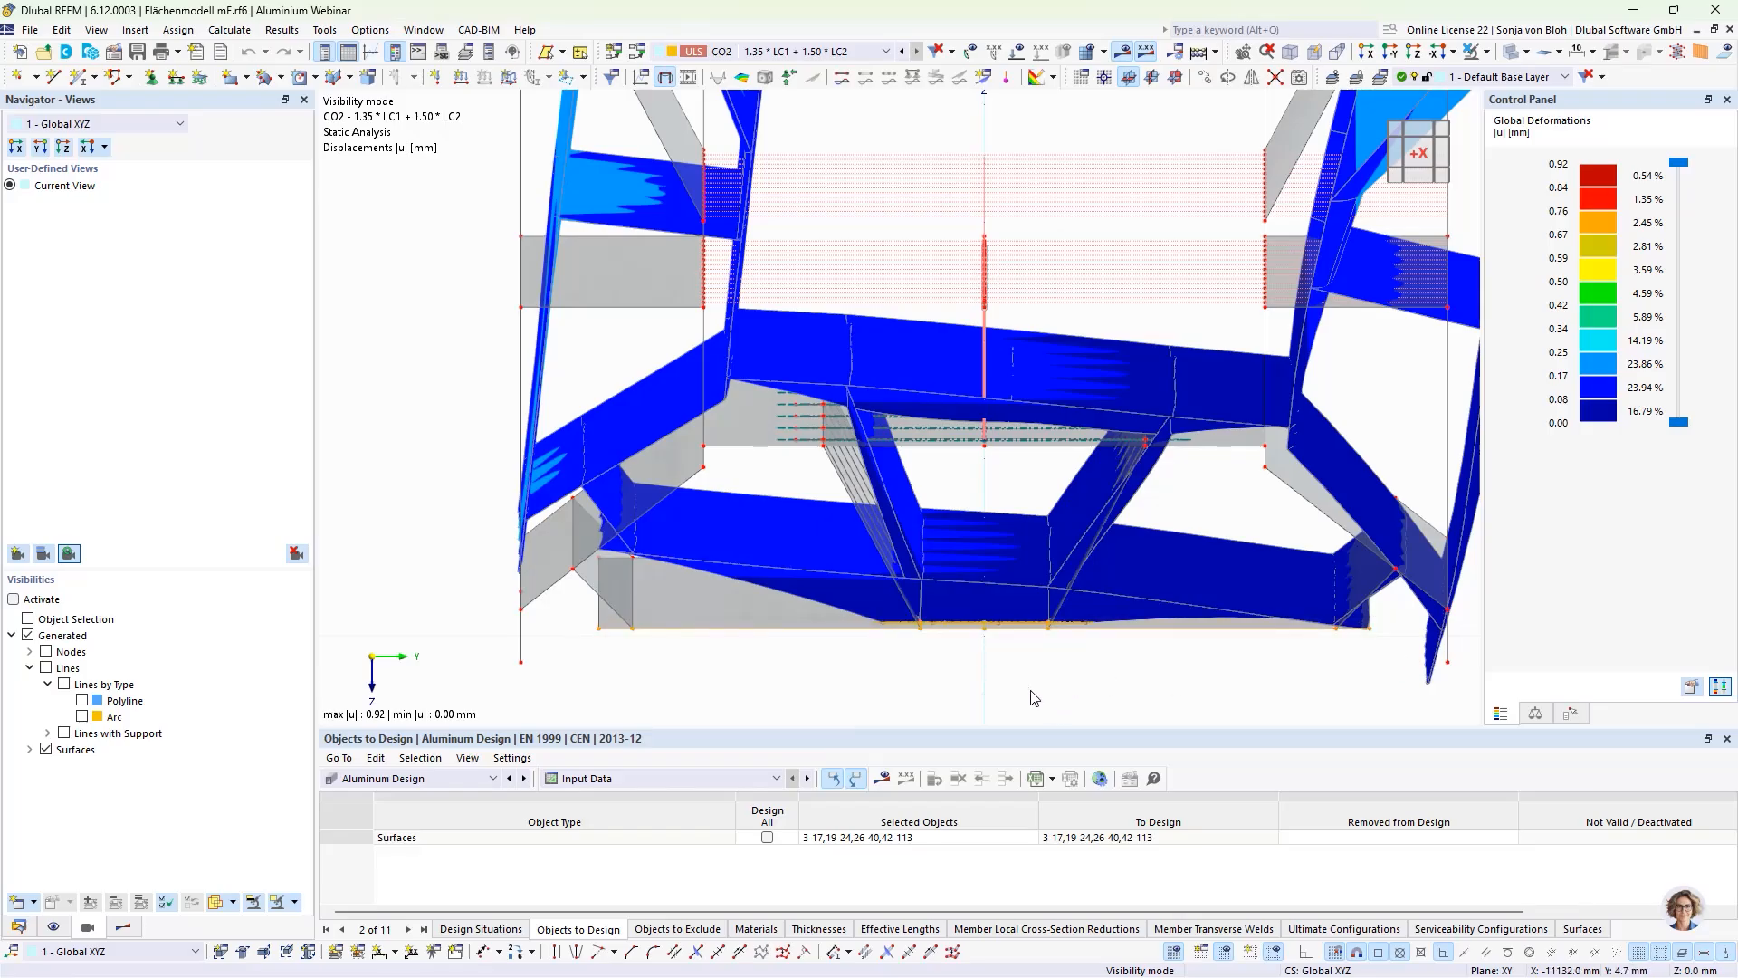
pyautogui.keyDown('ctrl'); pyautogui.moveTo(1019, 702); pyautogui.dragTo(1021, 704, button='middle'); pyautogui.keyUp('ctrl')
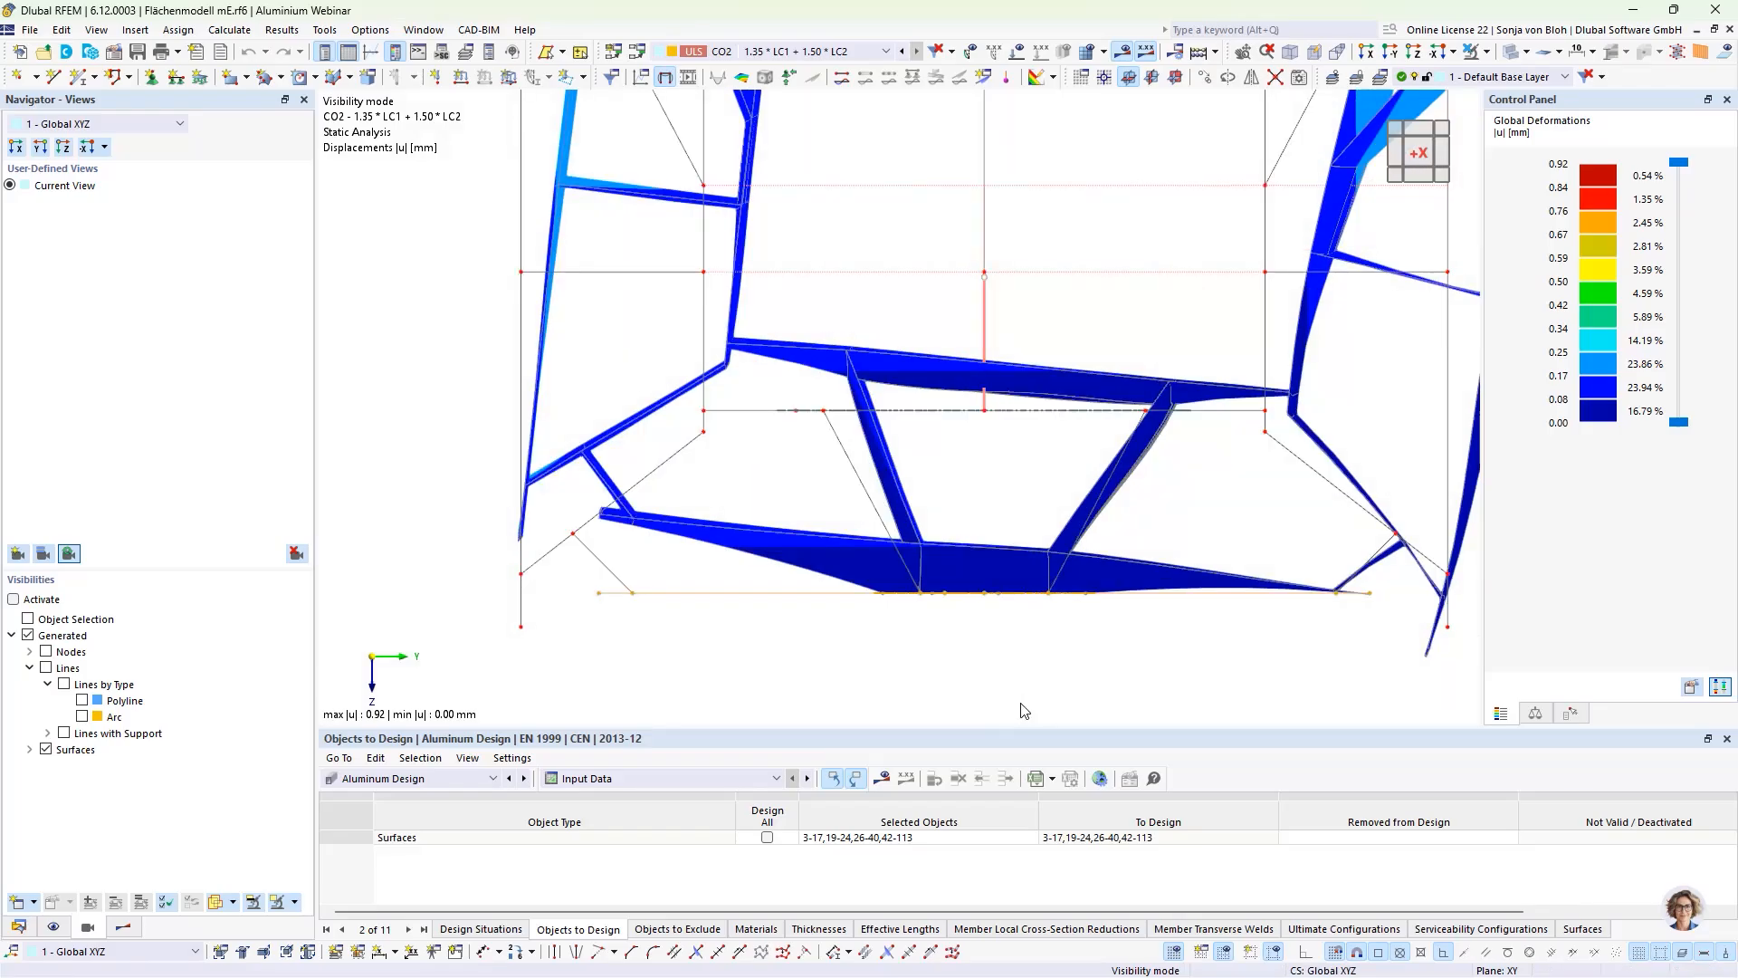
pyautogui.click(1362, 54)
pyautogui.scroll(5, 720, 674)
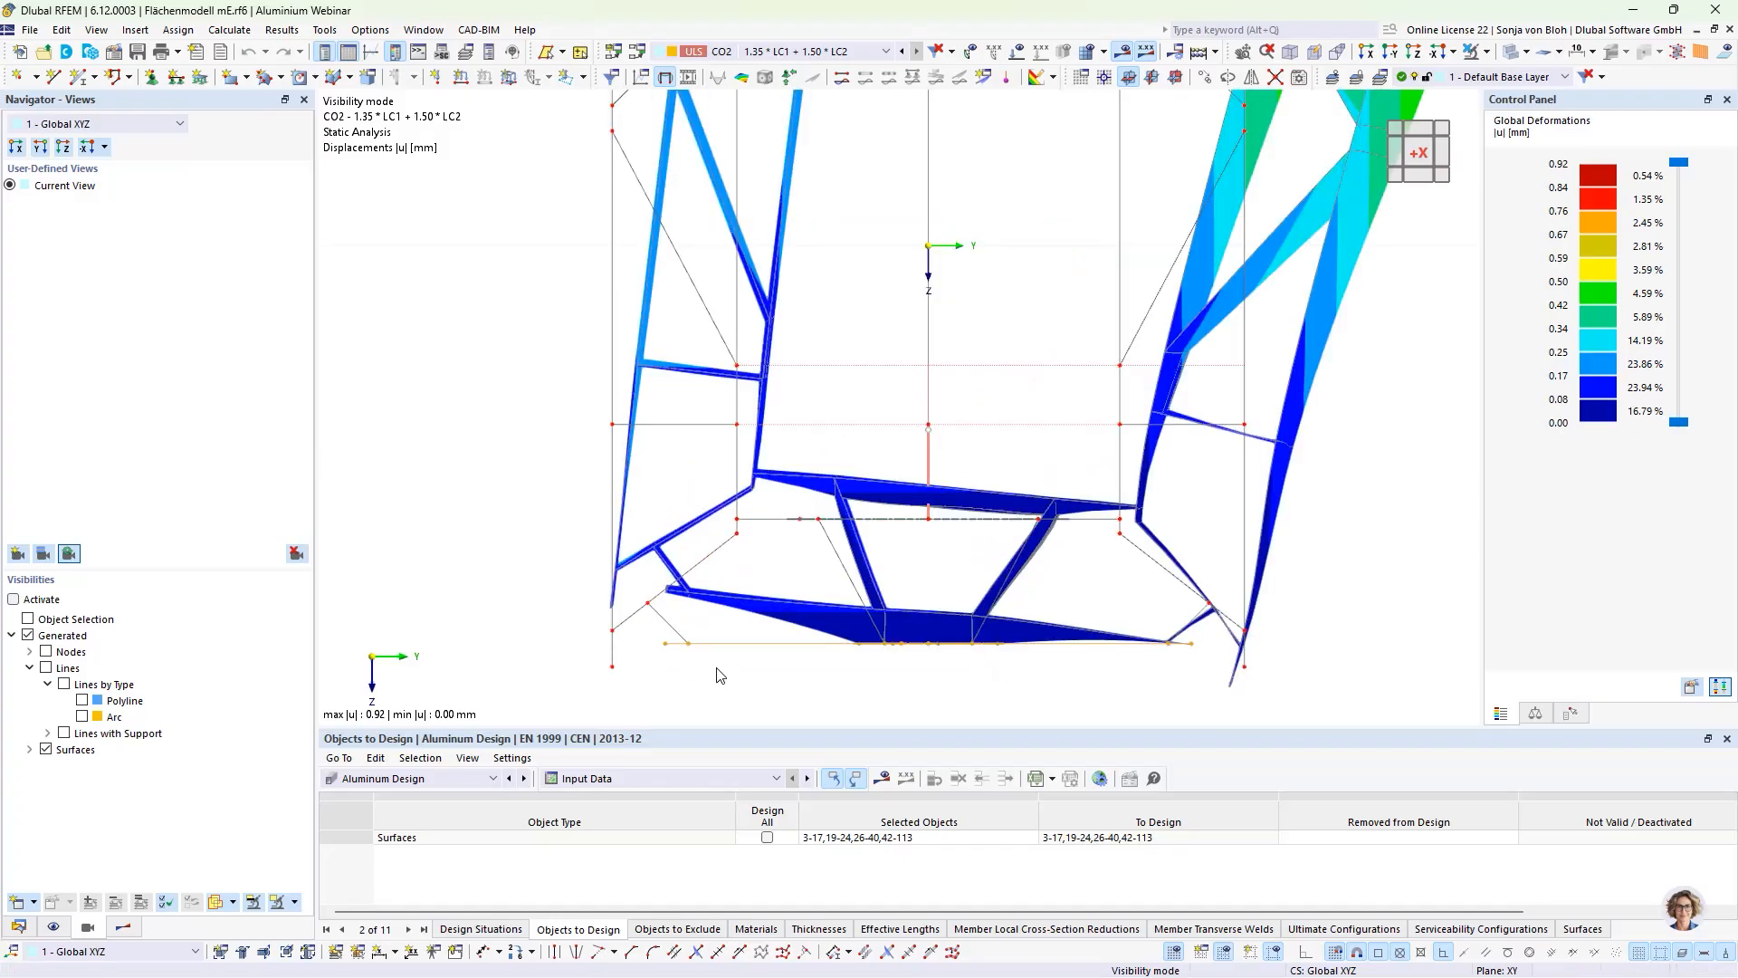
pyautogui.click(697, 666)
pyautogui.moveTo(647, 632); pyautogui.dragTo(1205, 670)
pyautogui.click(1487, 51)
pyautogui.click(1486, 77)
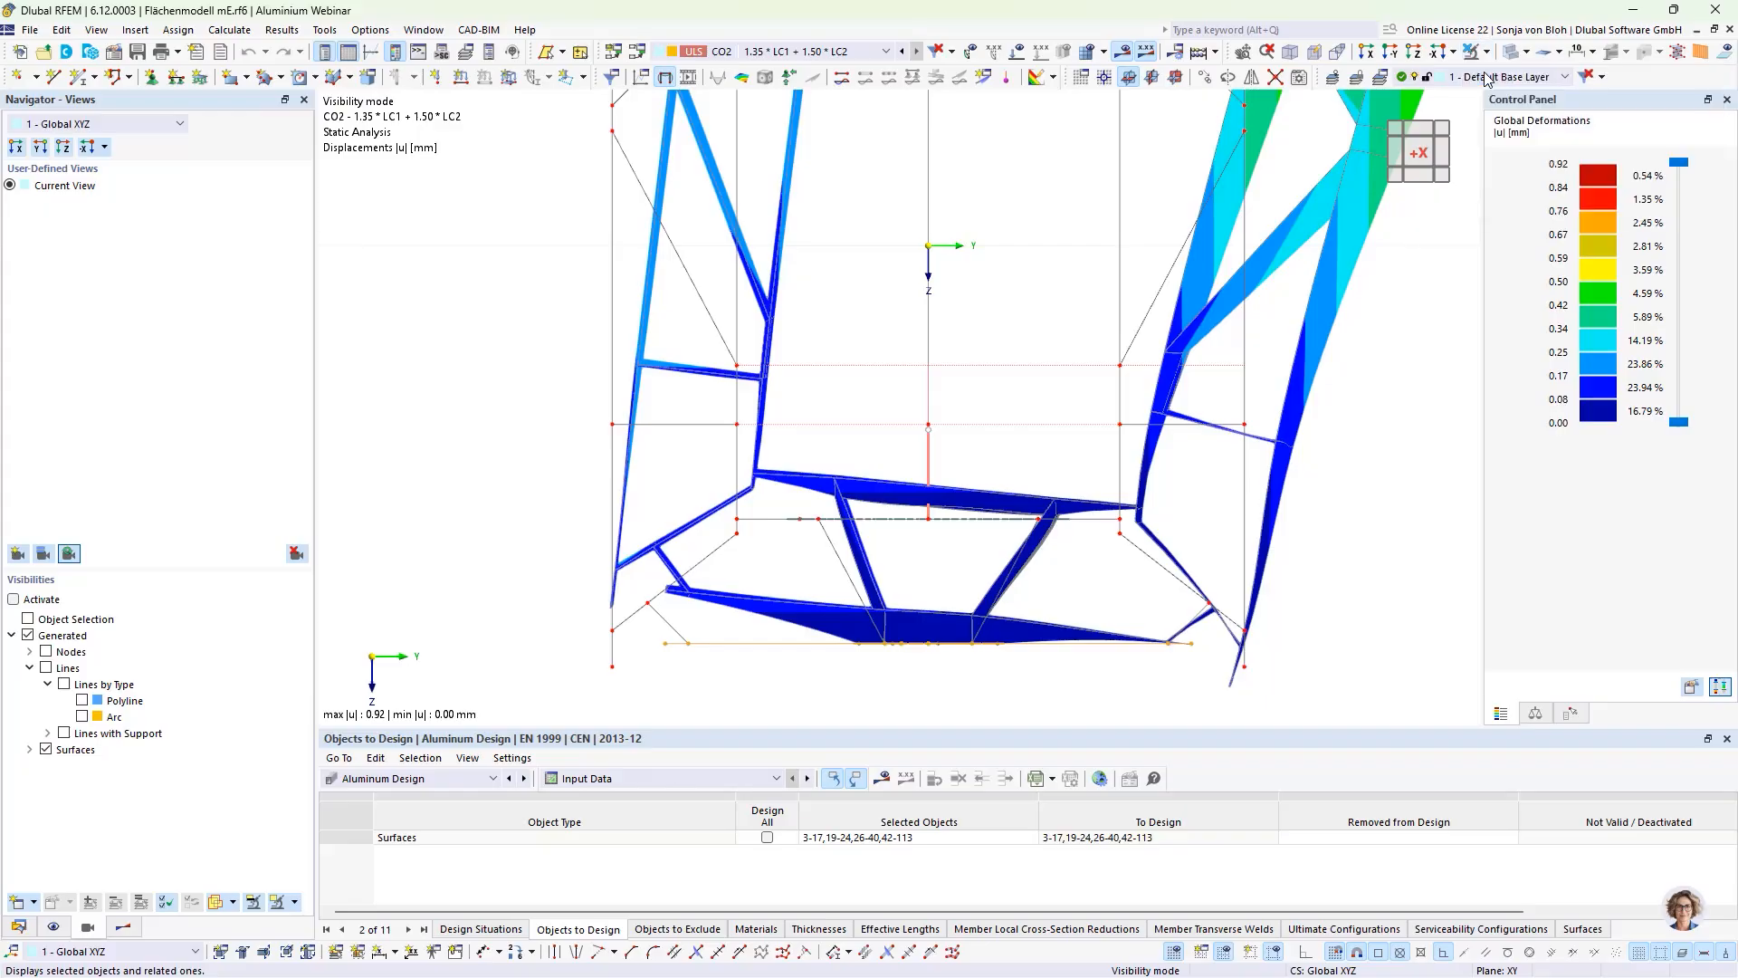
pyautogui.scroll(-3, 986, 326)
pyautogui.keyDown('ctrl'); pyautogui.moveTo(1005, 543); pyautogui.dragTo(969, 590, button='middle'); pyautogui.keyUp('ctrl')
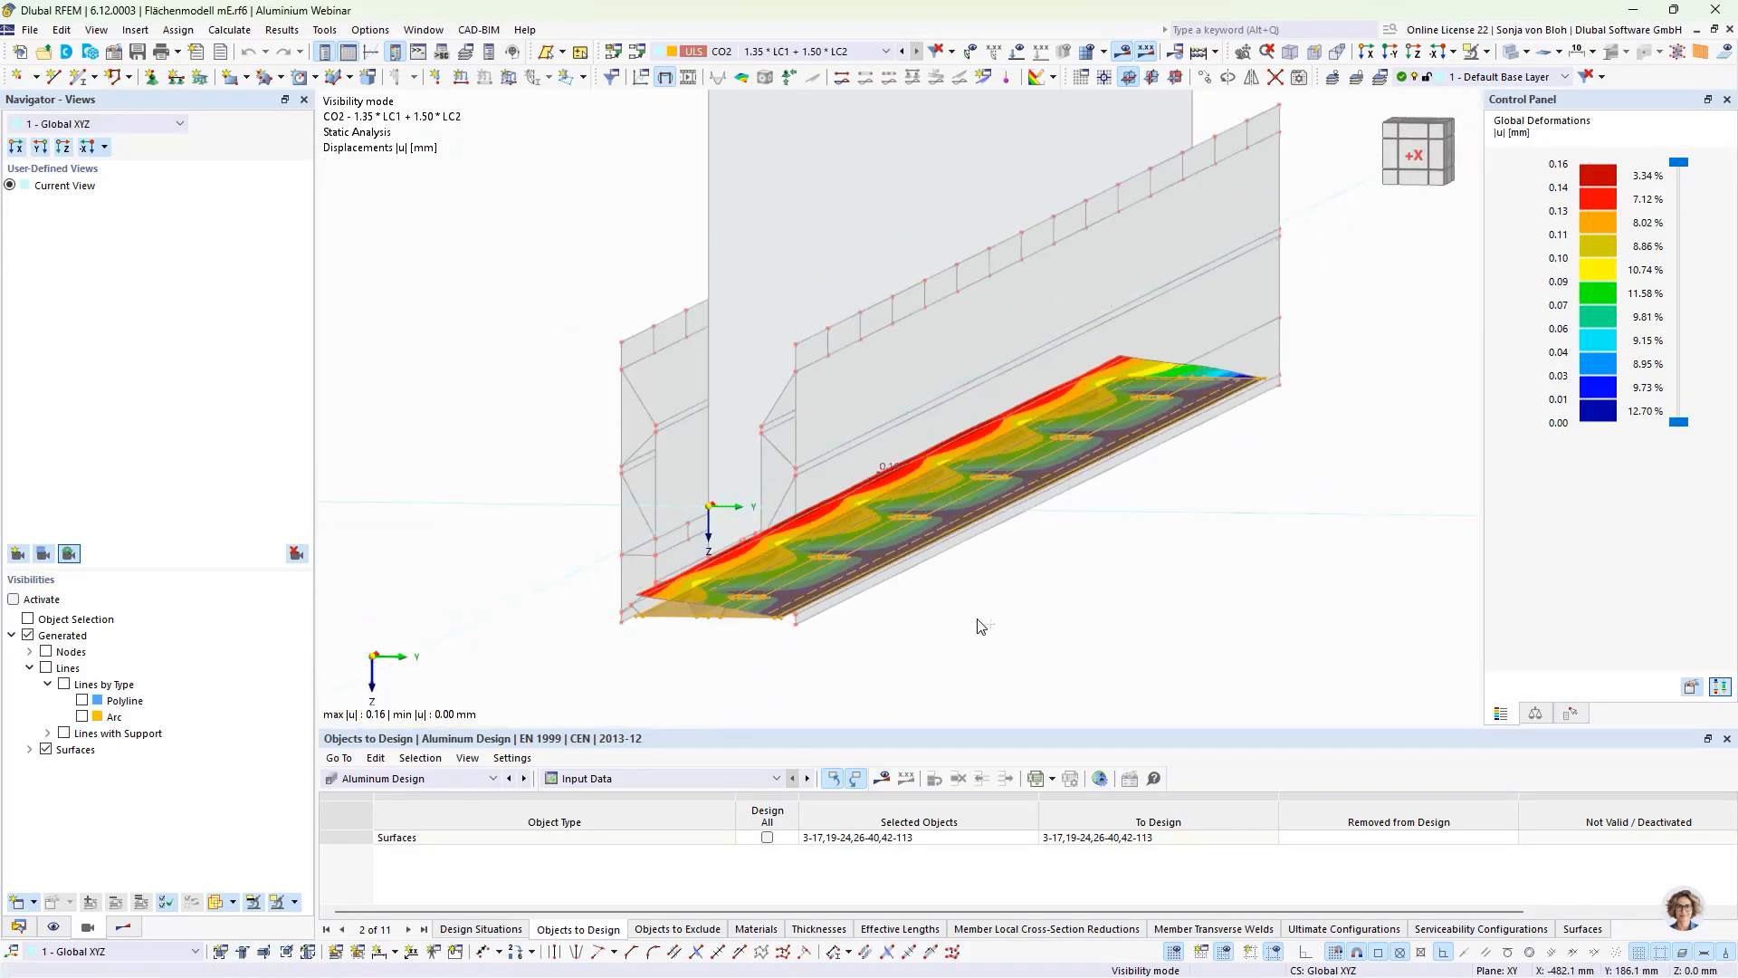
# Step: Examine the isolated bottom plate's displacements up close and cancel visibility mode to display the whole model
pyautogui.scroll(3, 938, 634)
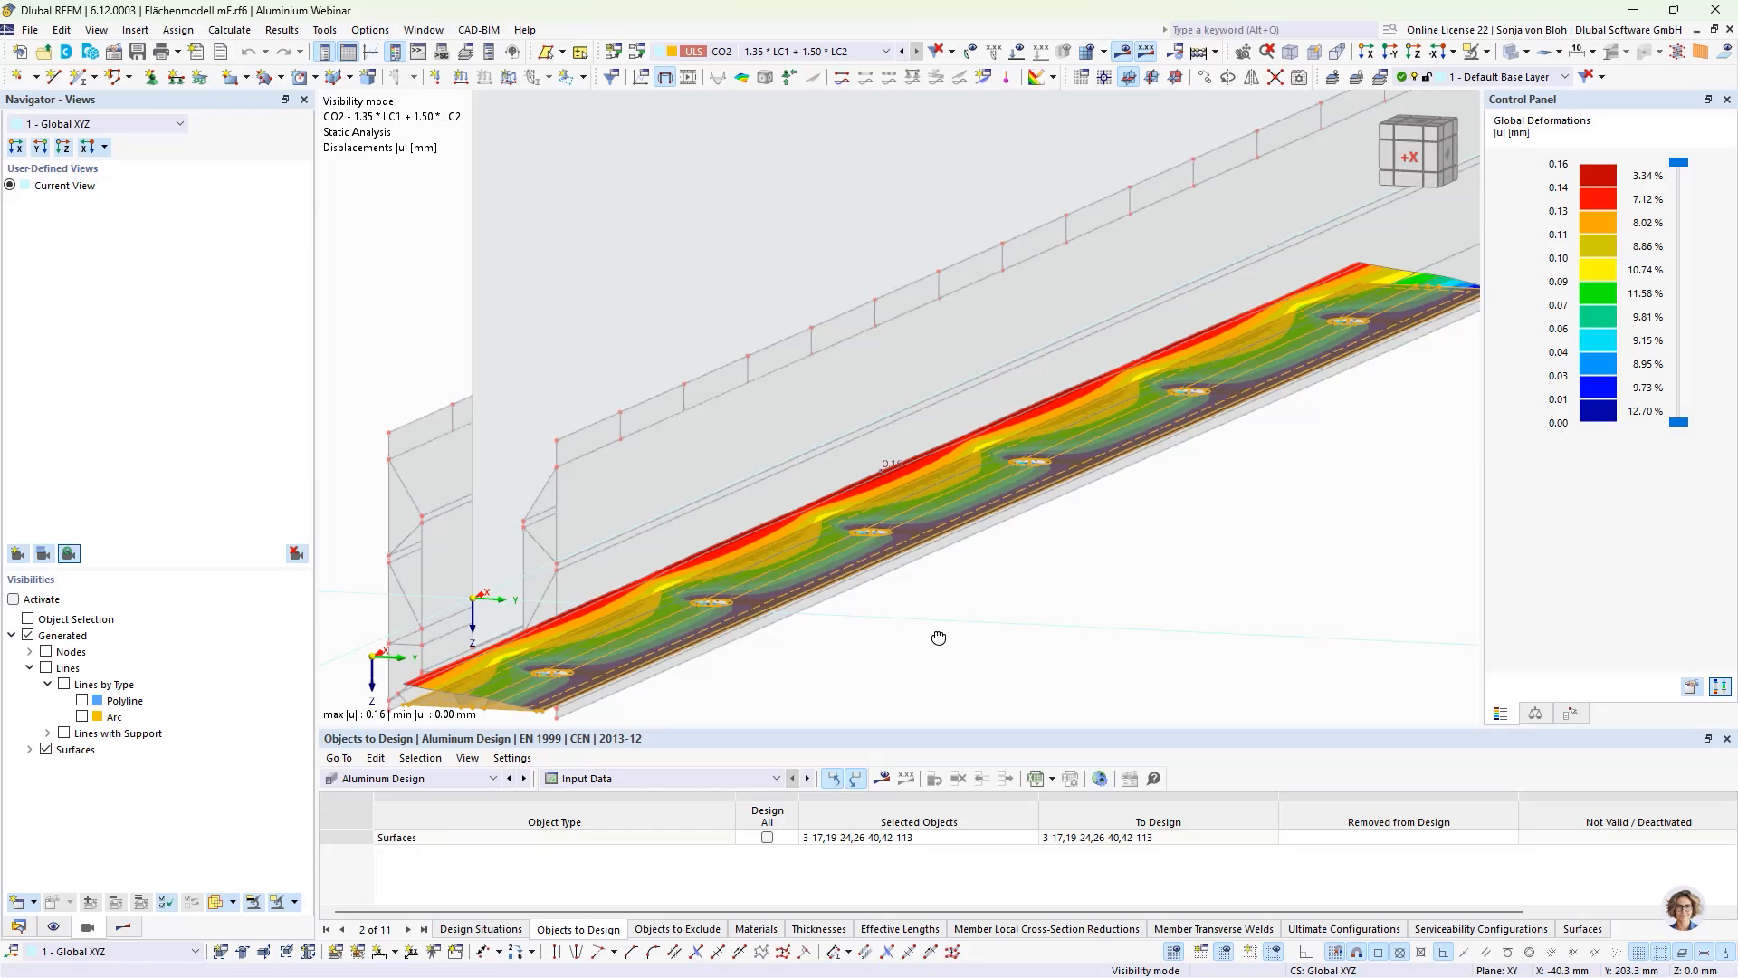
pyautogui.click(1486, 52)
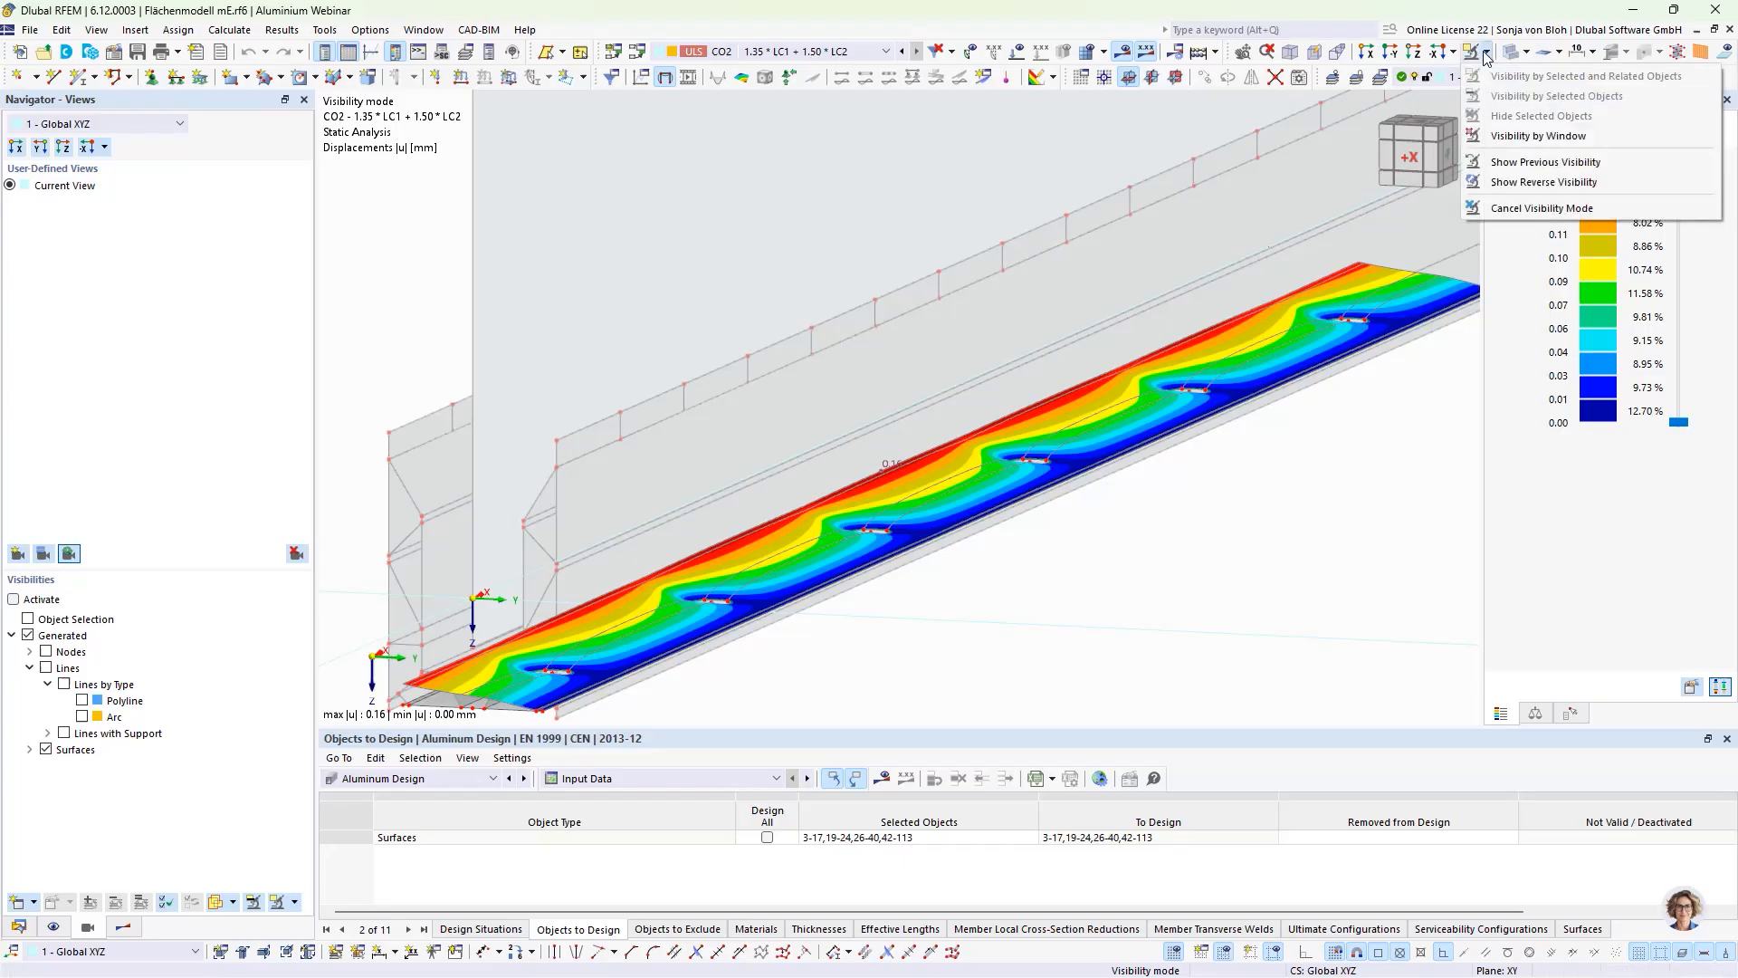
pyautogui.click(1503, 210)
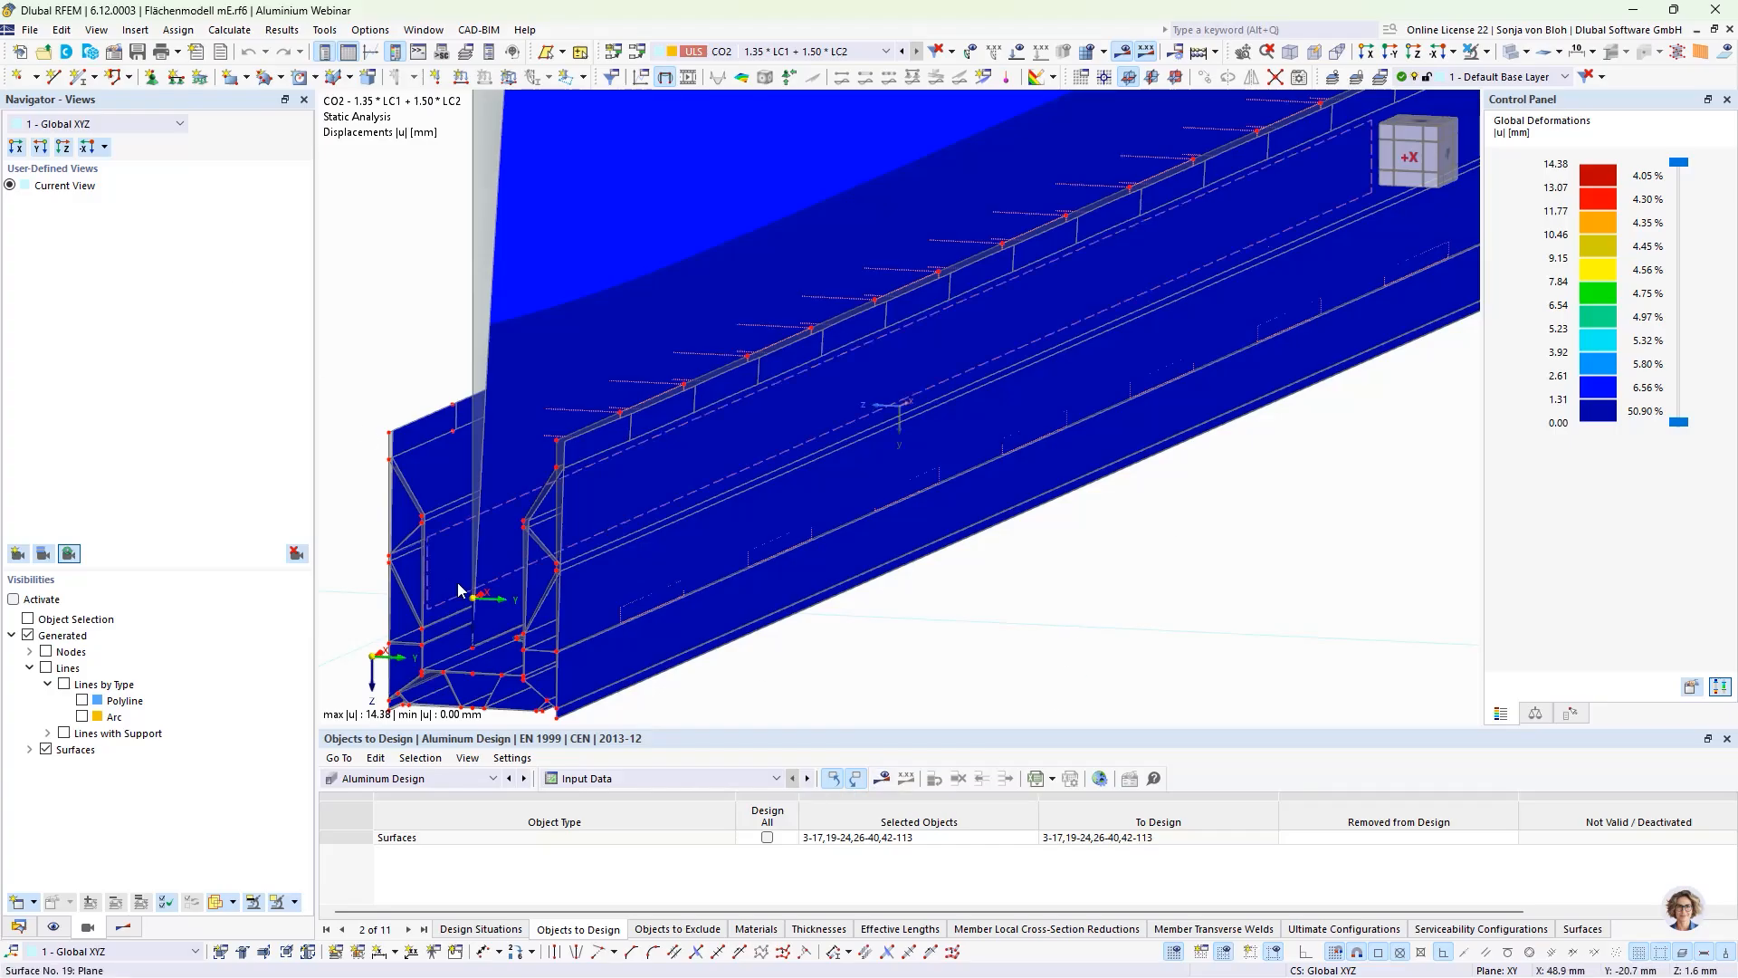
# Step: Display the Aluminum Design check ratios on the surfaces and list the Design Ratios on Surfaces results by design situation
pyautogui.click(124, 927)
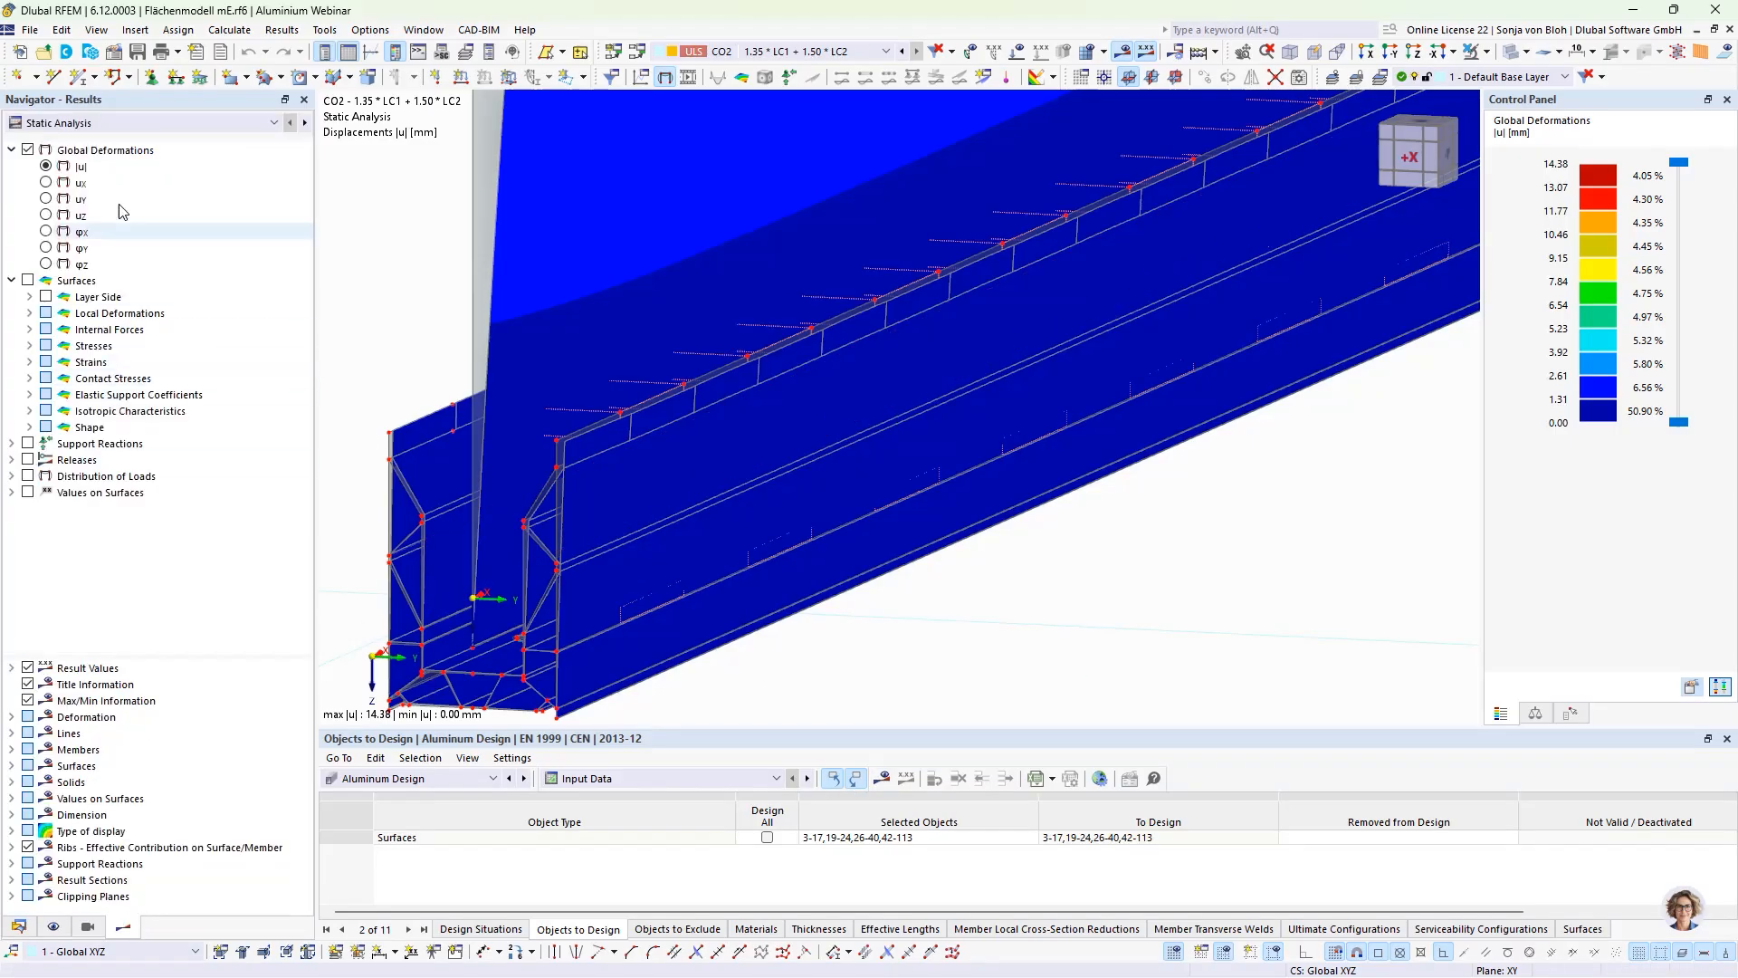
pyautogui.click(93, 126)
pyautogui.click(92, 155)
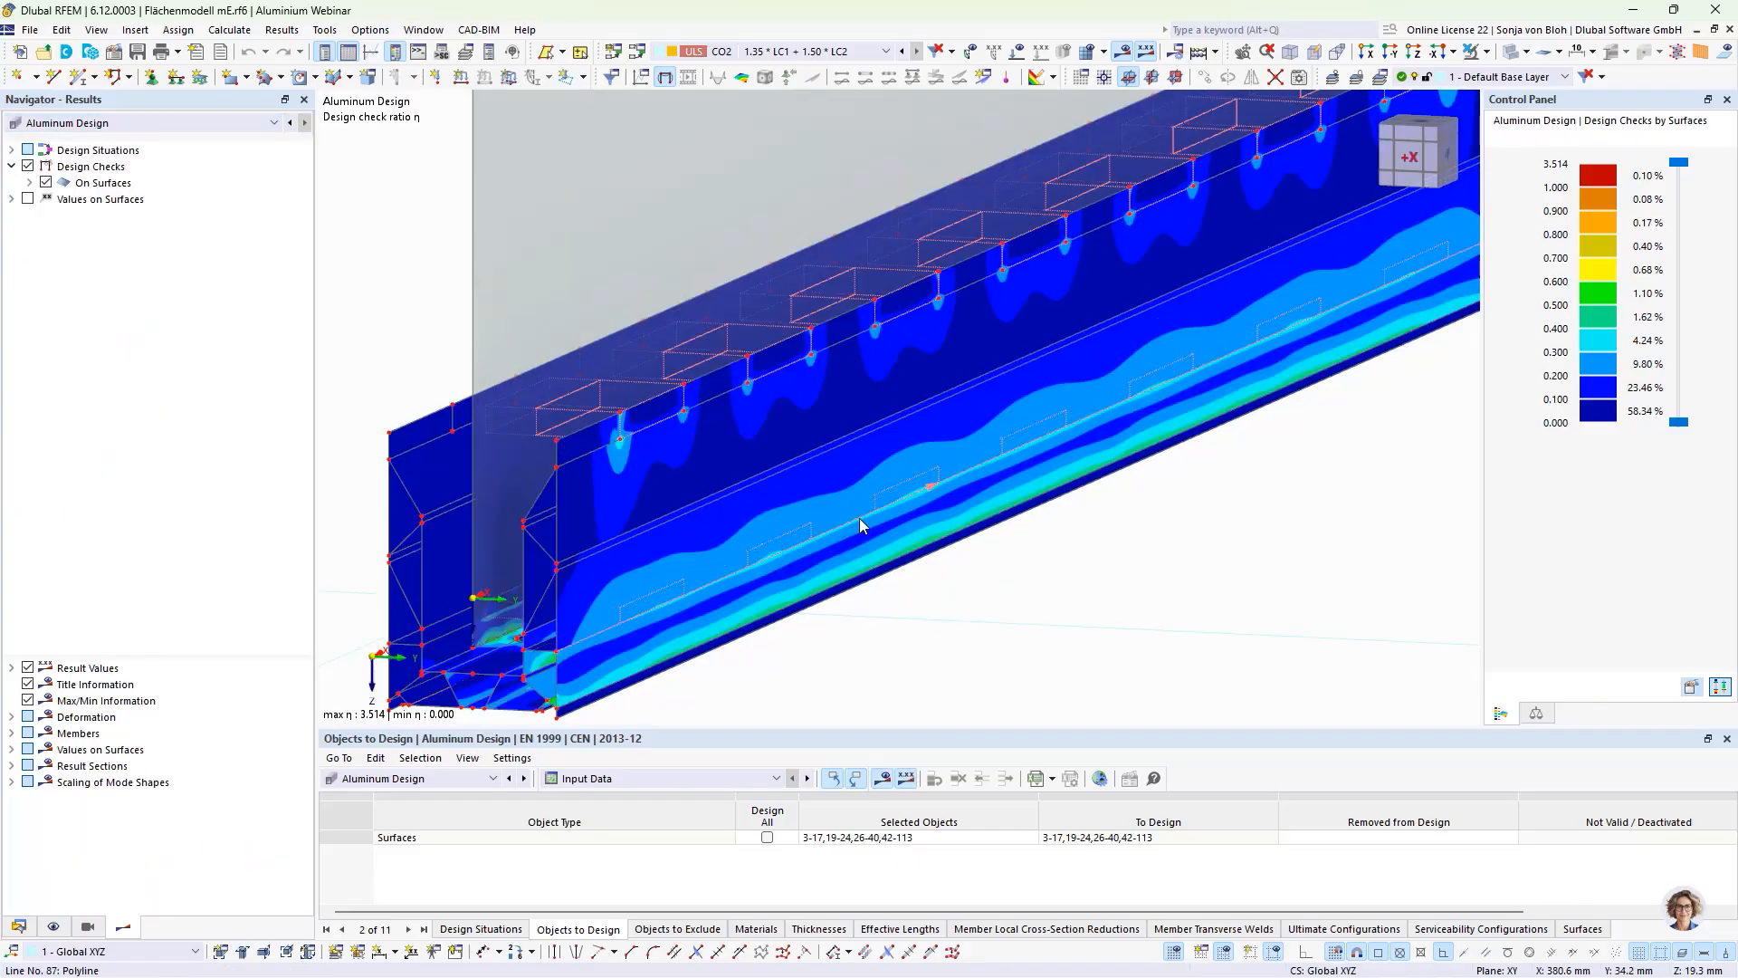
pyautogui.scroll(-1, 860, 517)
pyautogui.click(725, 780)
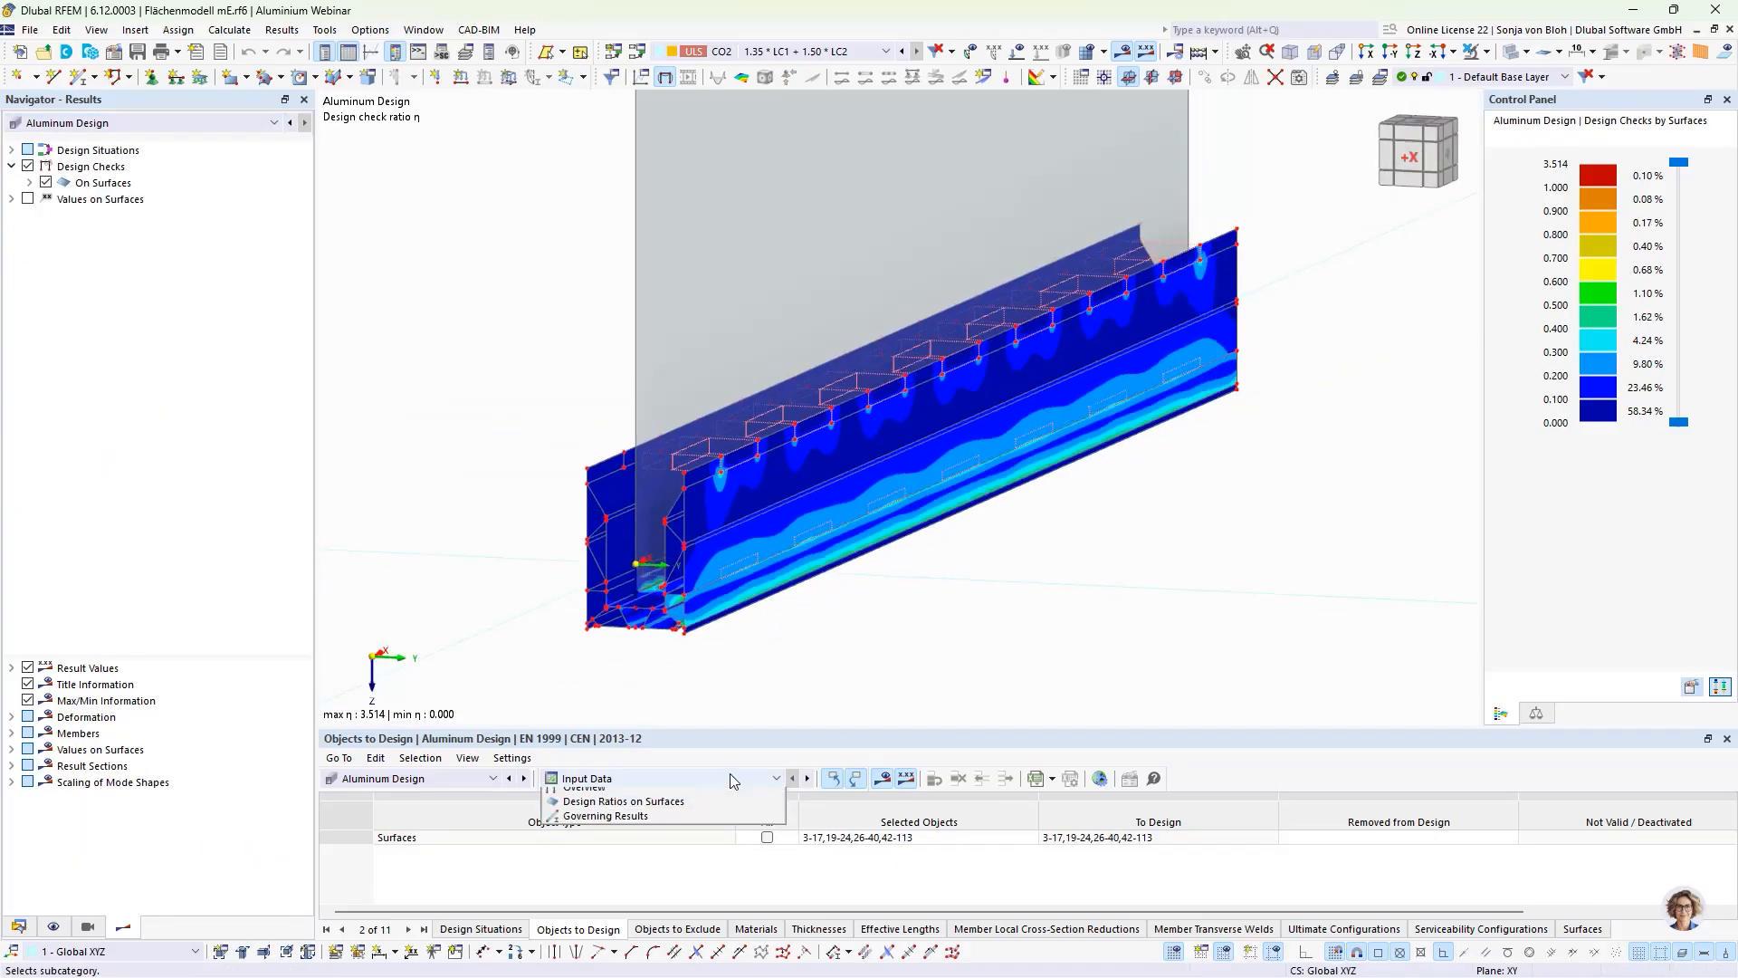
pyautogui.click(695, 822)
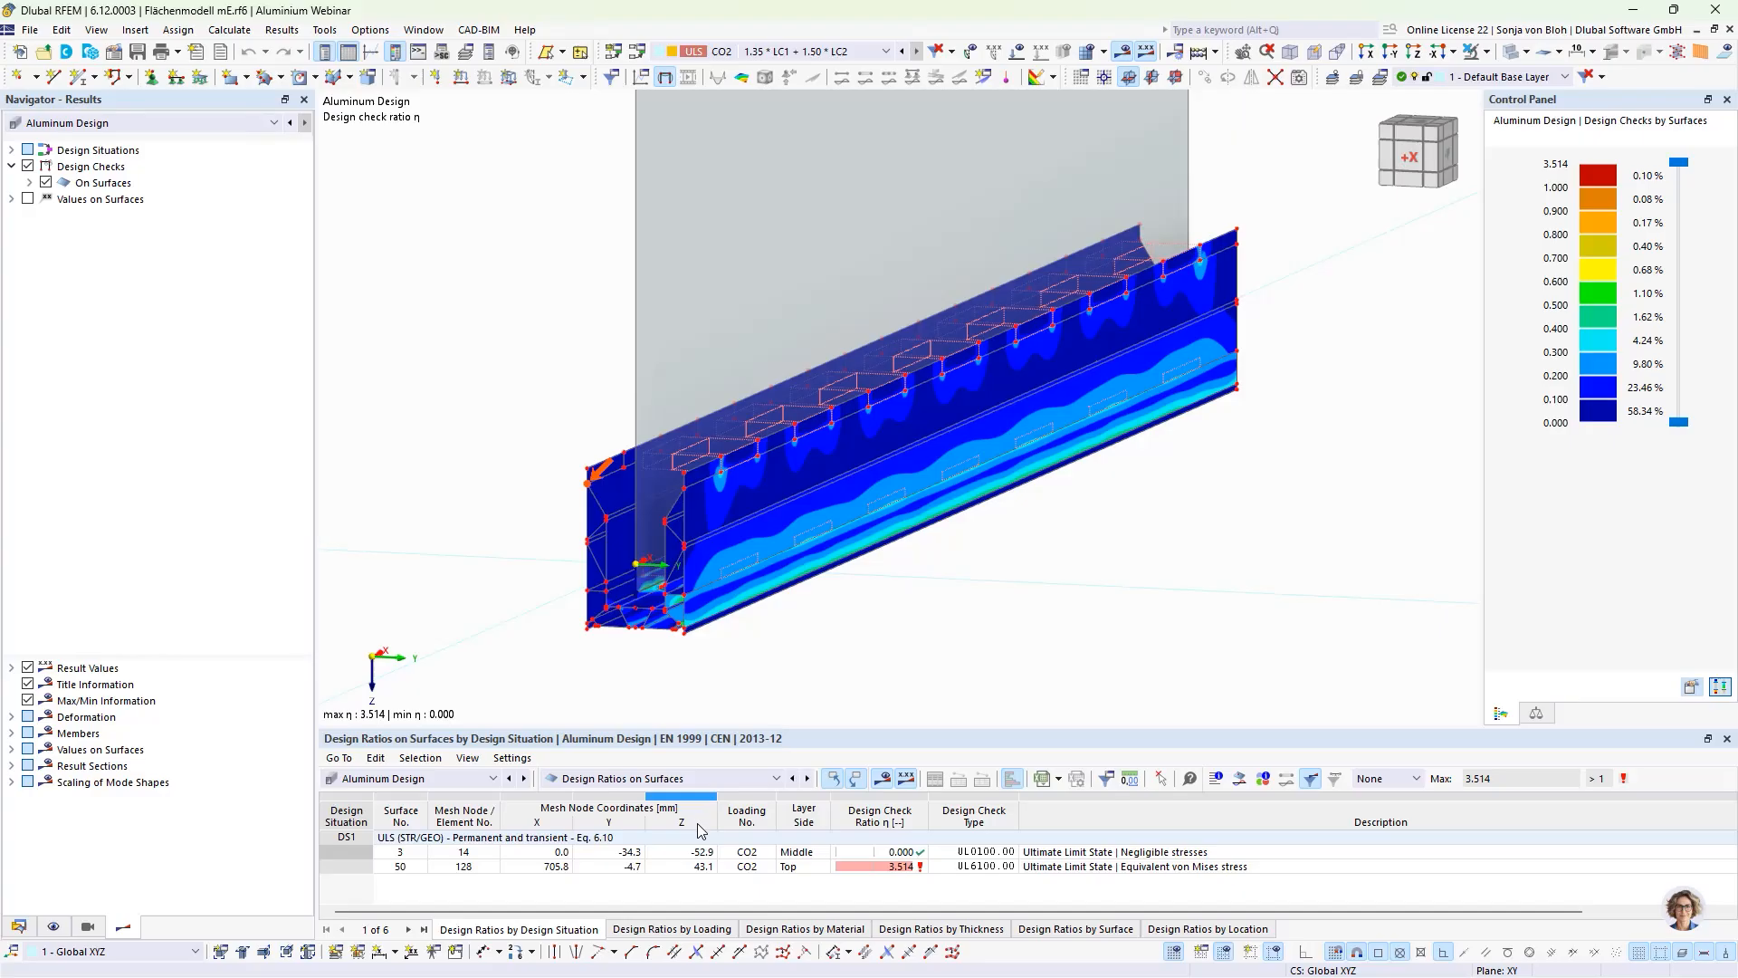
# Step: In the X view, window-select the base profile's bottom plate, drill-hole diagonals and inner horizontal plate, and isolate them with their related objects
pyautogui.click(1366, 51)
pyautogui.scroll(4, 938, 620)
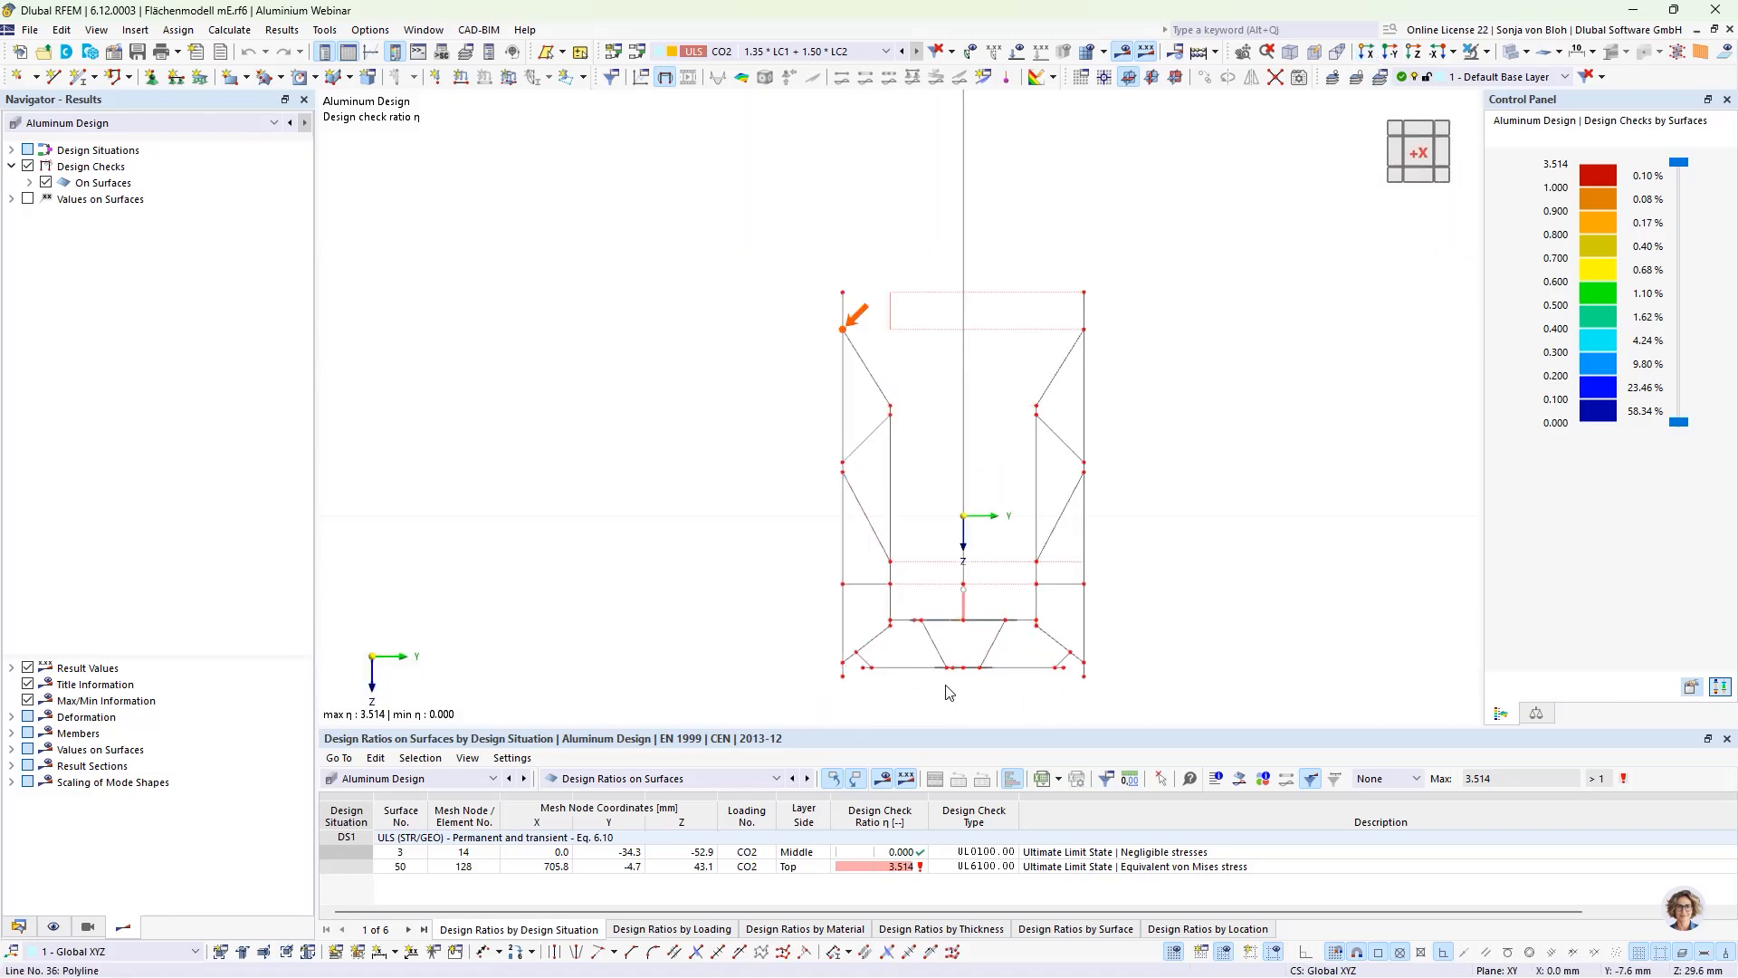
pyautogui.scroll(2, 883, 576)
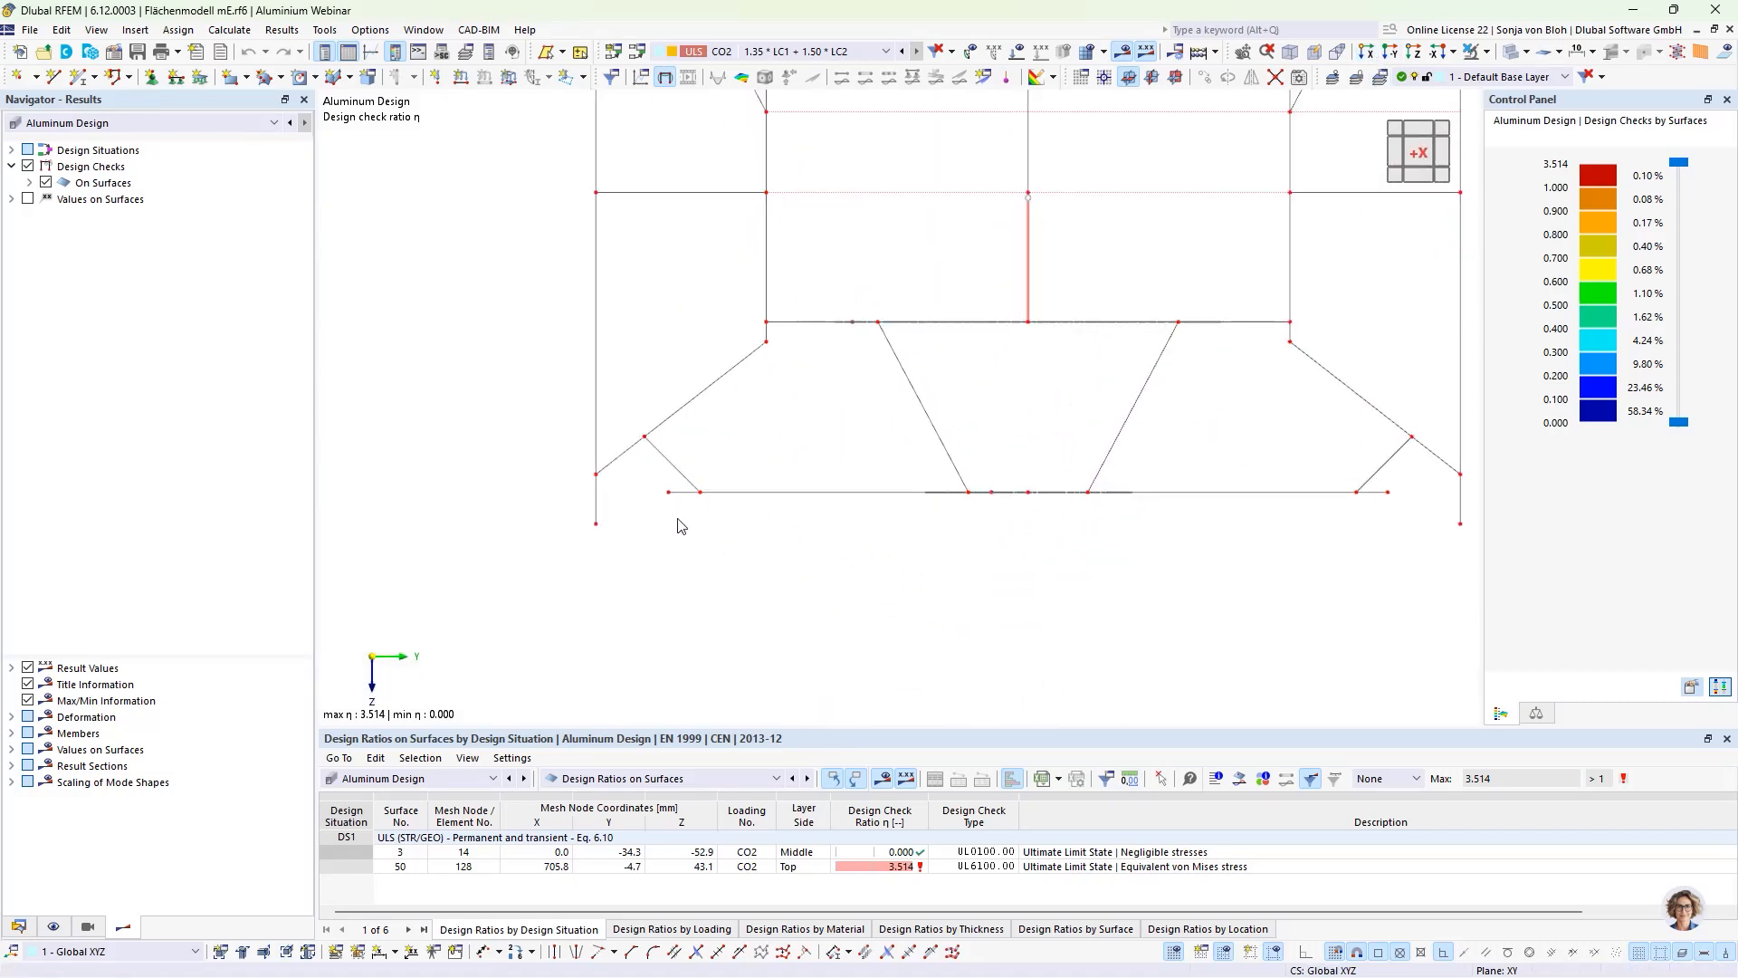
pyautogui.moveTo(656, 486); pyautogui.dragTo(1400, 519)
pyautogui.moveTo(1184, 450); pyautogui.dragTo(887, 408)
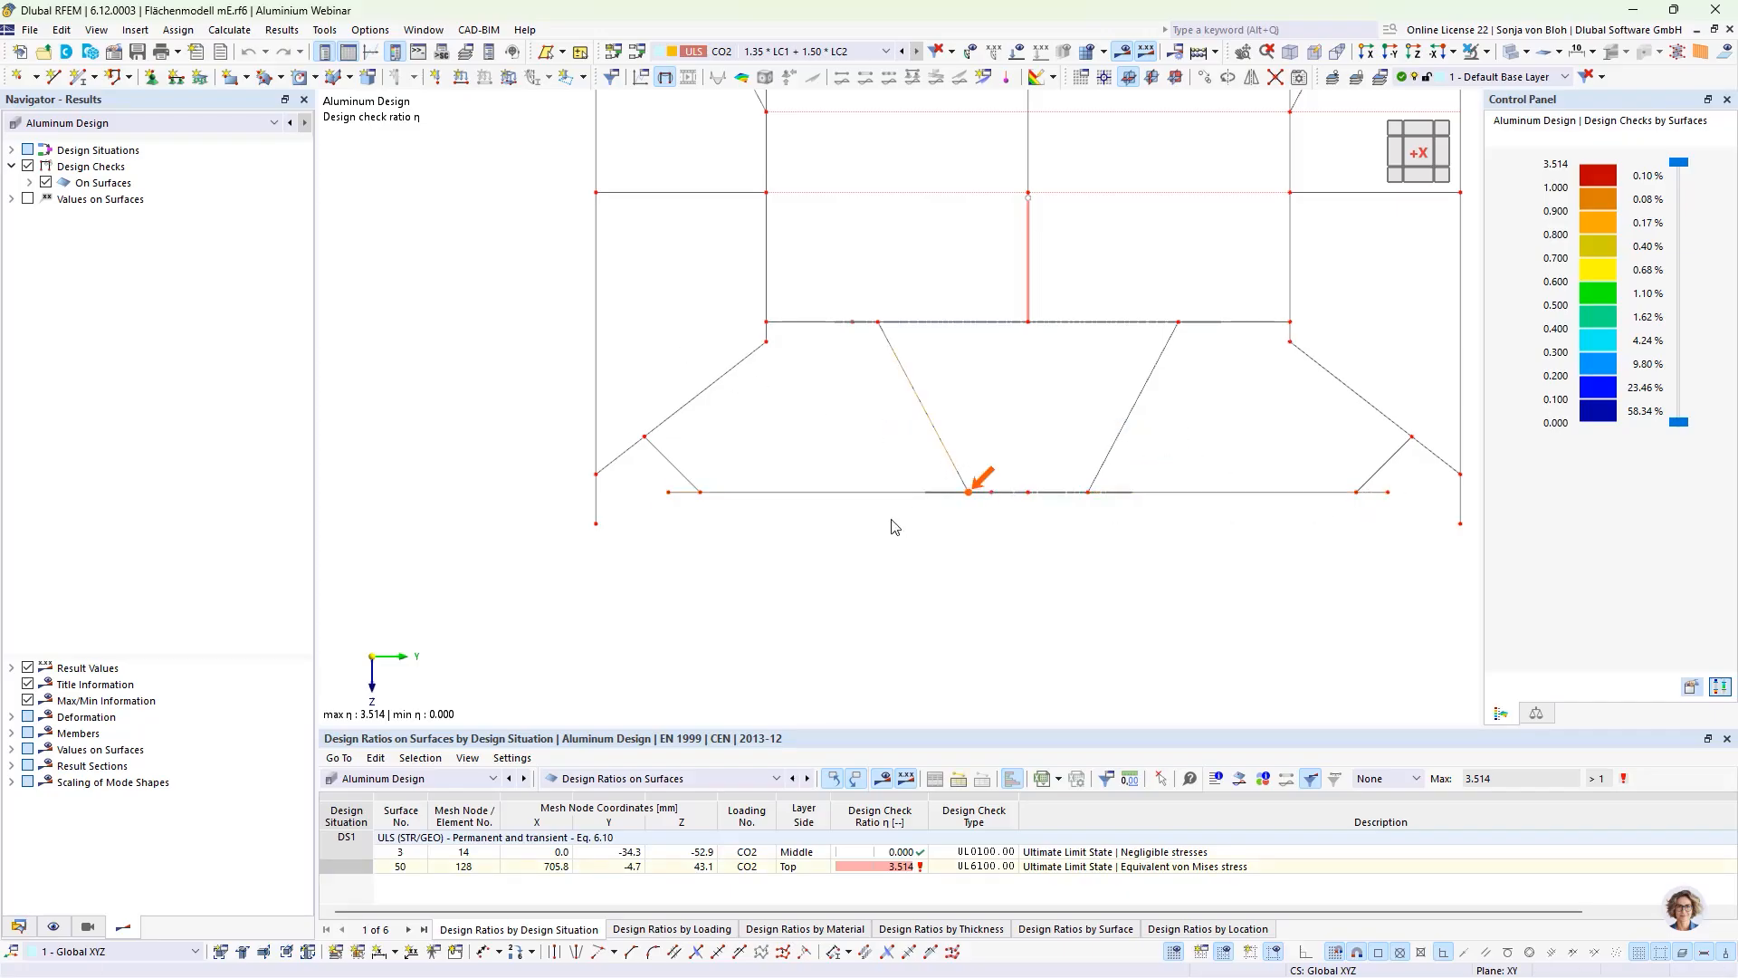
pyautogui.moveTo(646, 487); pyautogui.dragTo(1423, 532)
pyautogui.moveTo(1199, 447); pyautogui.dragTo(1053, 411)
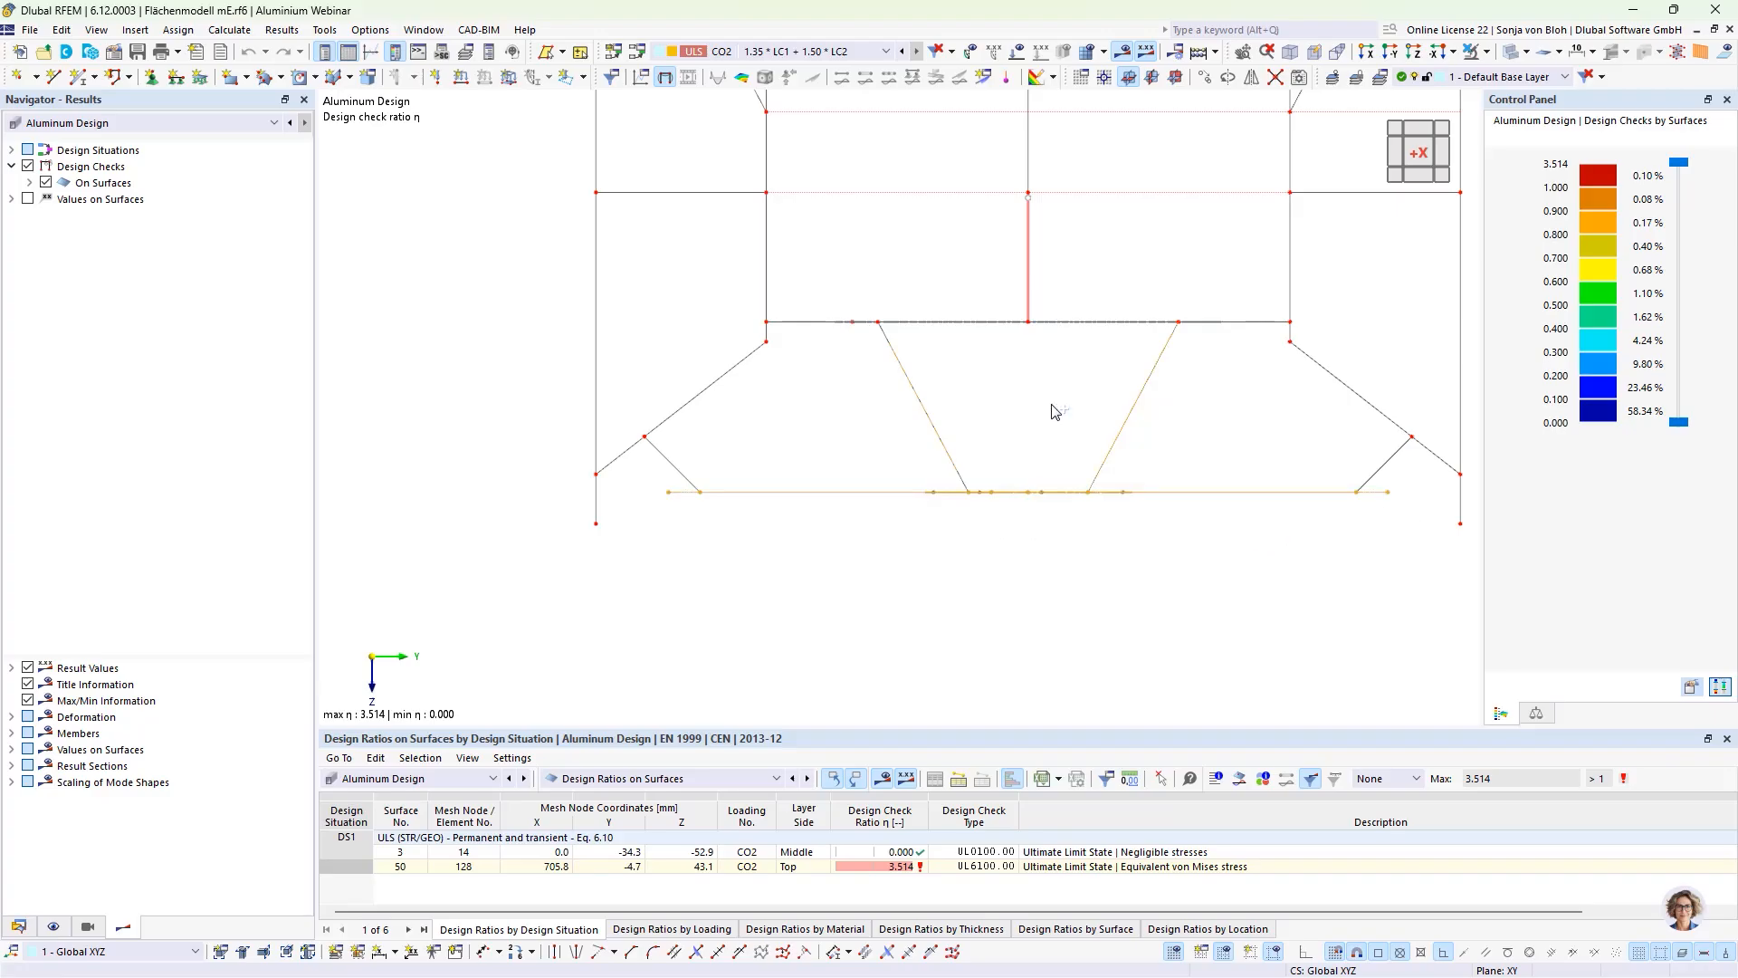
pyautogui.moveTo(714, 311); pyautogui.dragTo(1233, 258)
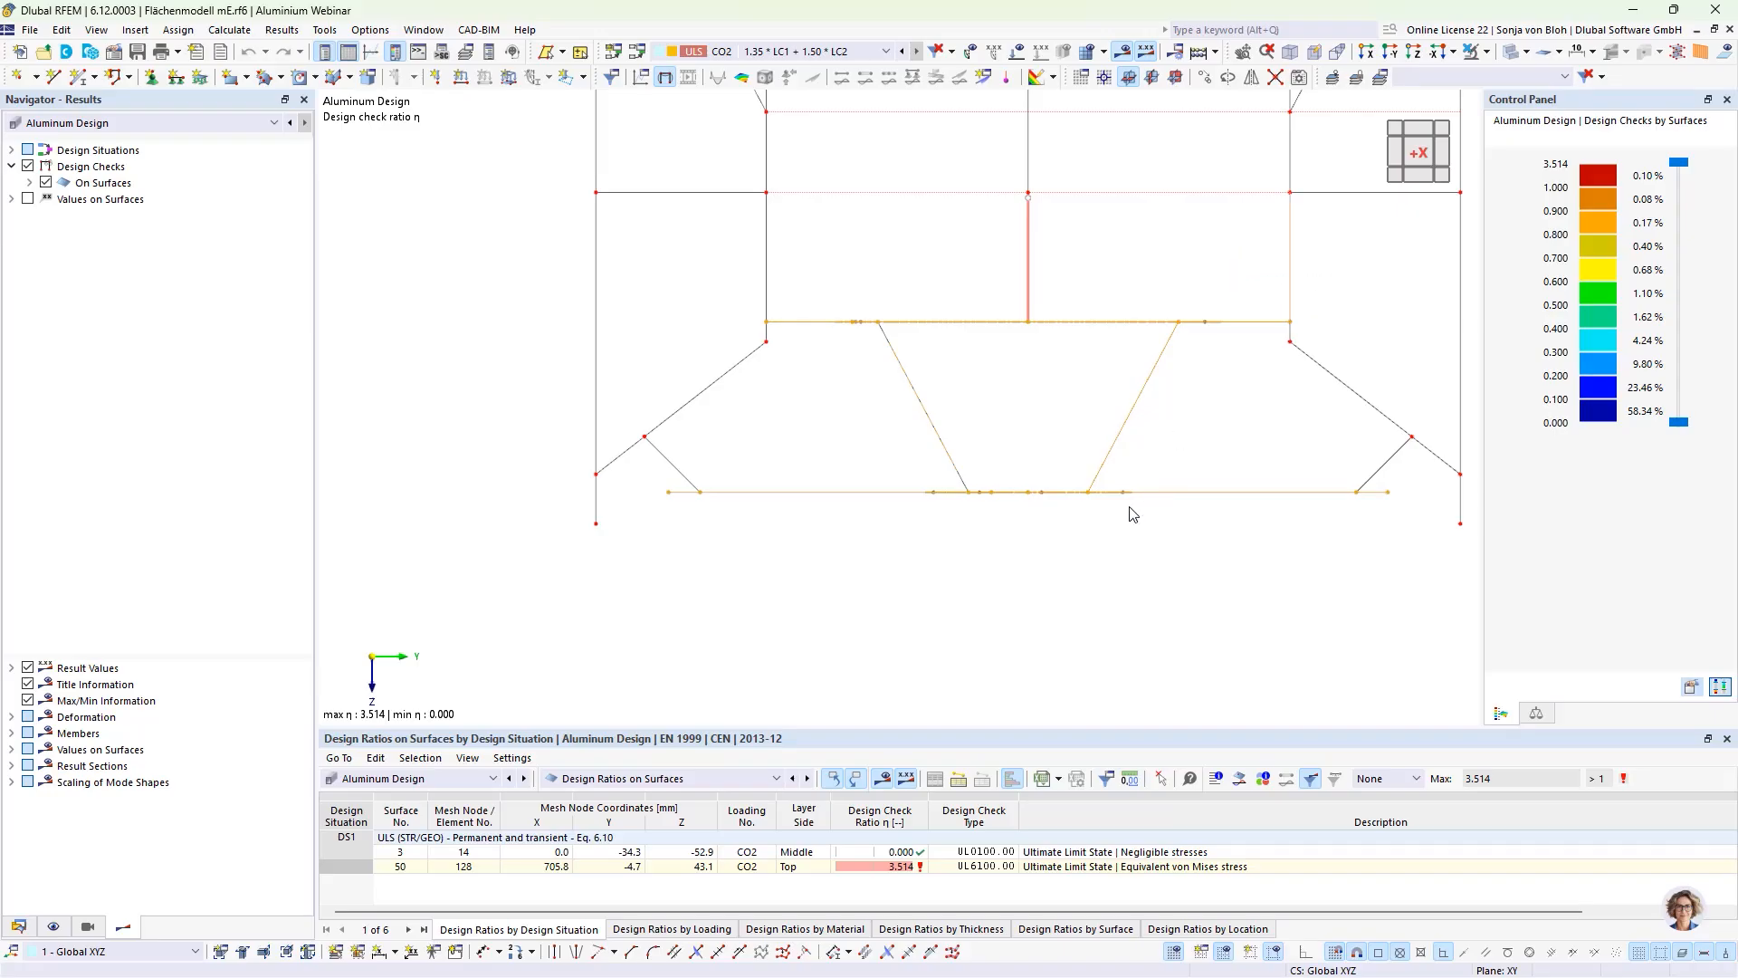
pyautogui.scroll(-3, 1112, 501)
pyautogui.keyDown('ctrl'); pyautogui.moveTo(1123, 561); pyautogui.dragTo(1091, 563, button='middle'); pyautogui.keyUp('ctrl')
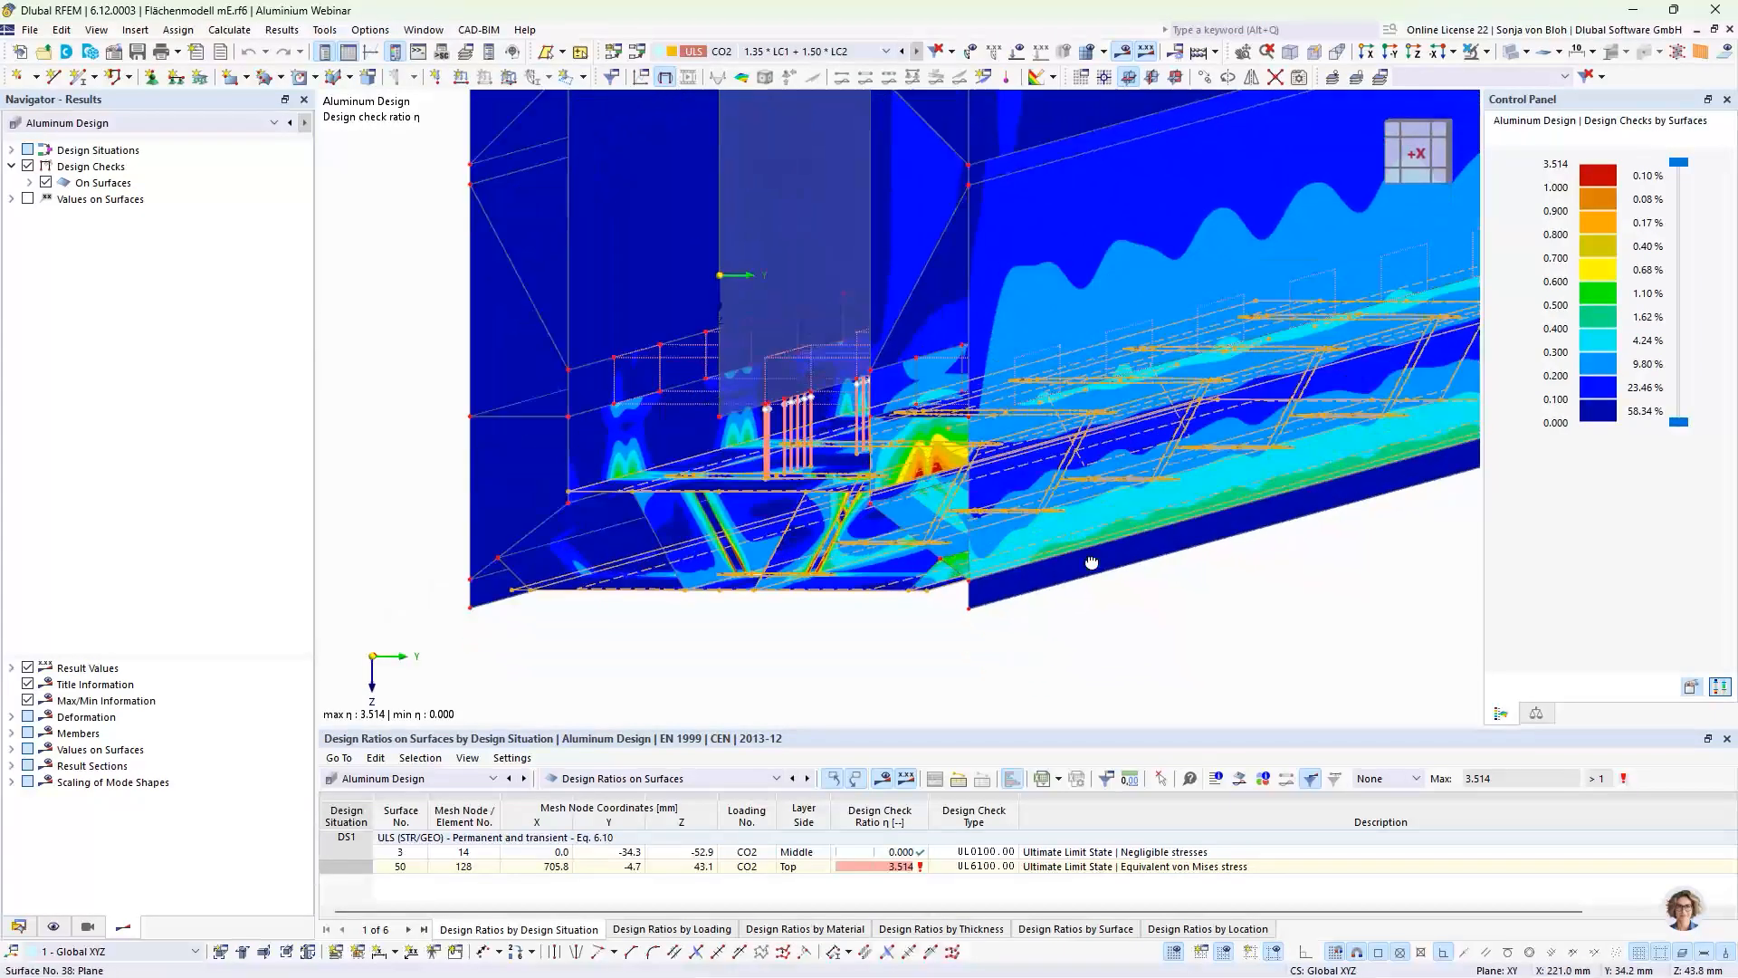
pyautogui.click(1370, 51)
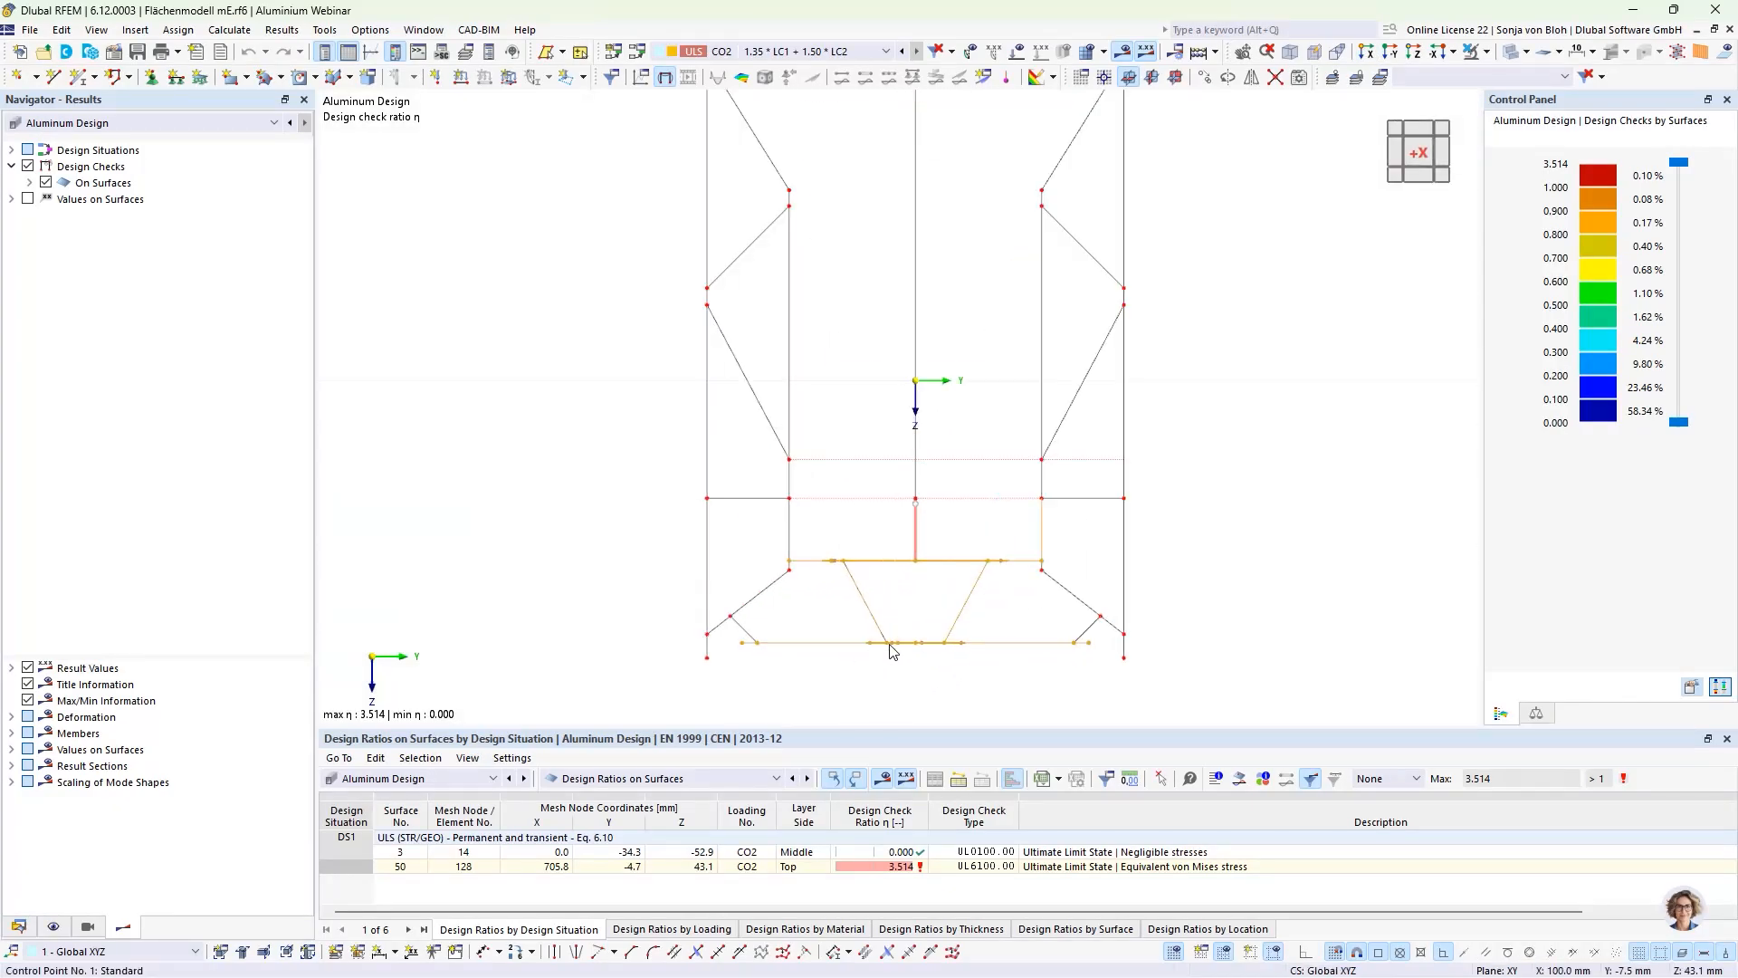
pyautogui.moveTo(1001, 616); pyautogui.dragTo(827, 597)
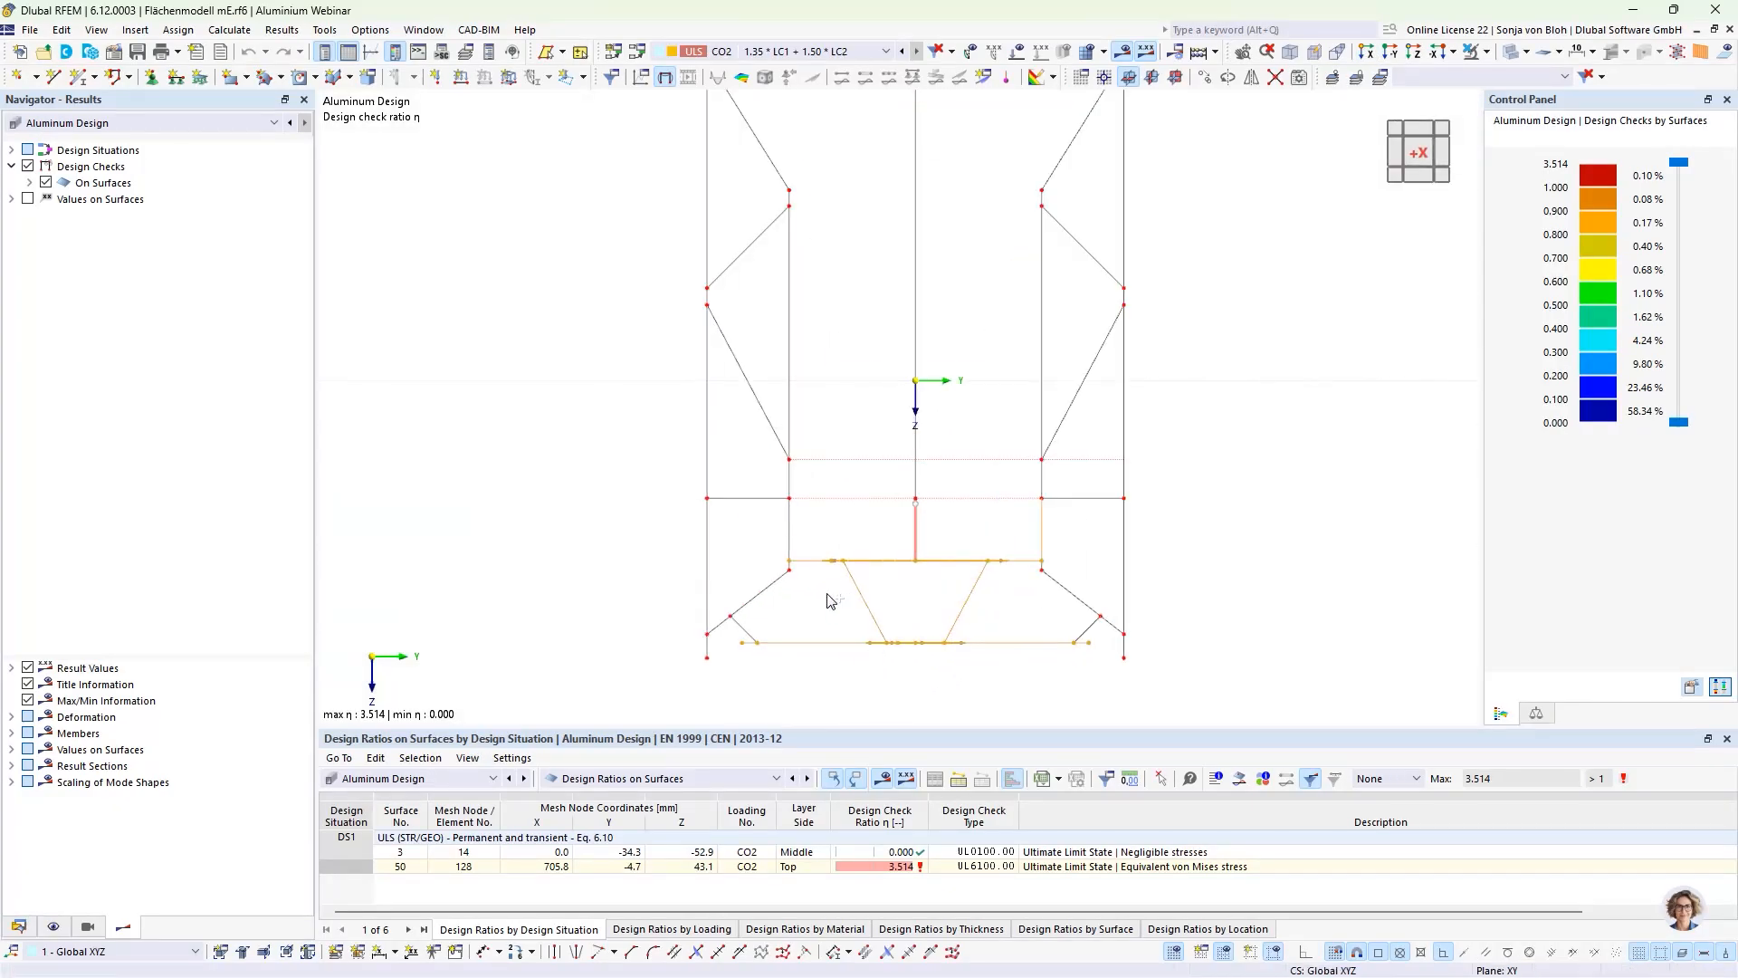
pyautogui.click(1486, 53)
pyautogui.click(1481, 74)
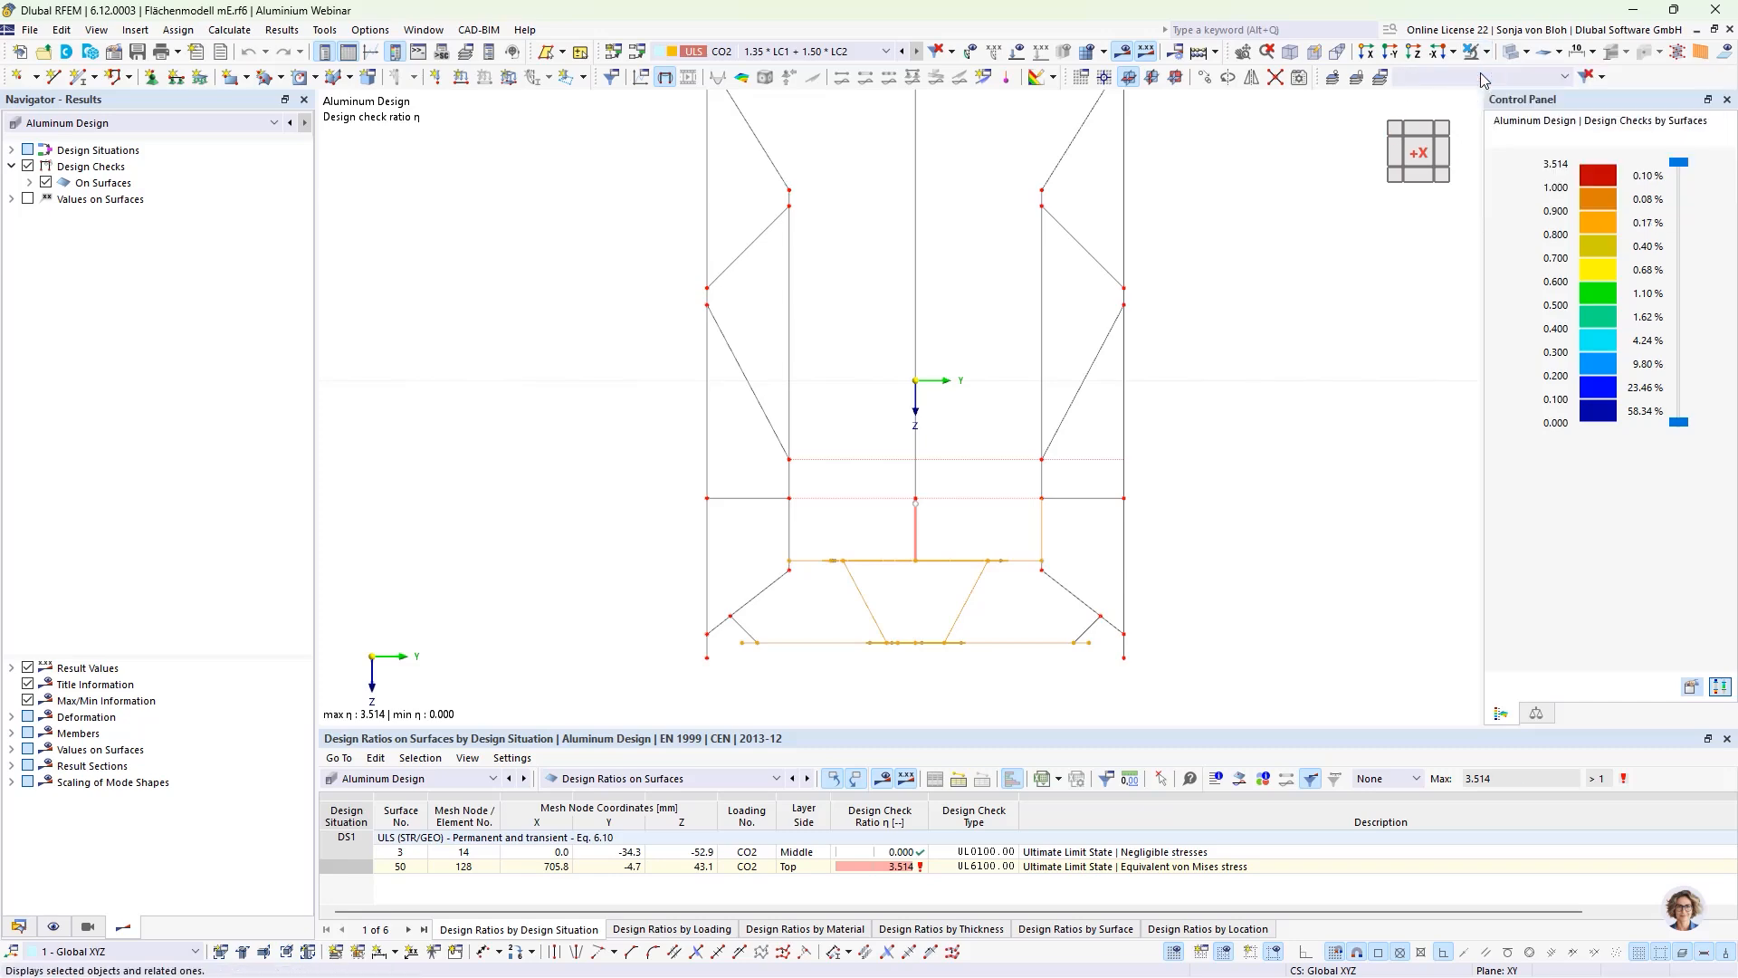
# Step: Examine the aluminum design check ratios around the drill holes and inner plate of the isolated surfaces in an oblique 3D view
pyautogui.scroll(-3, 1065, 360)
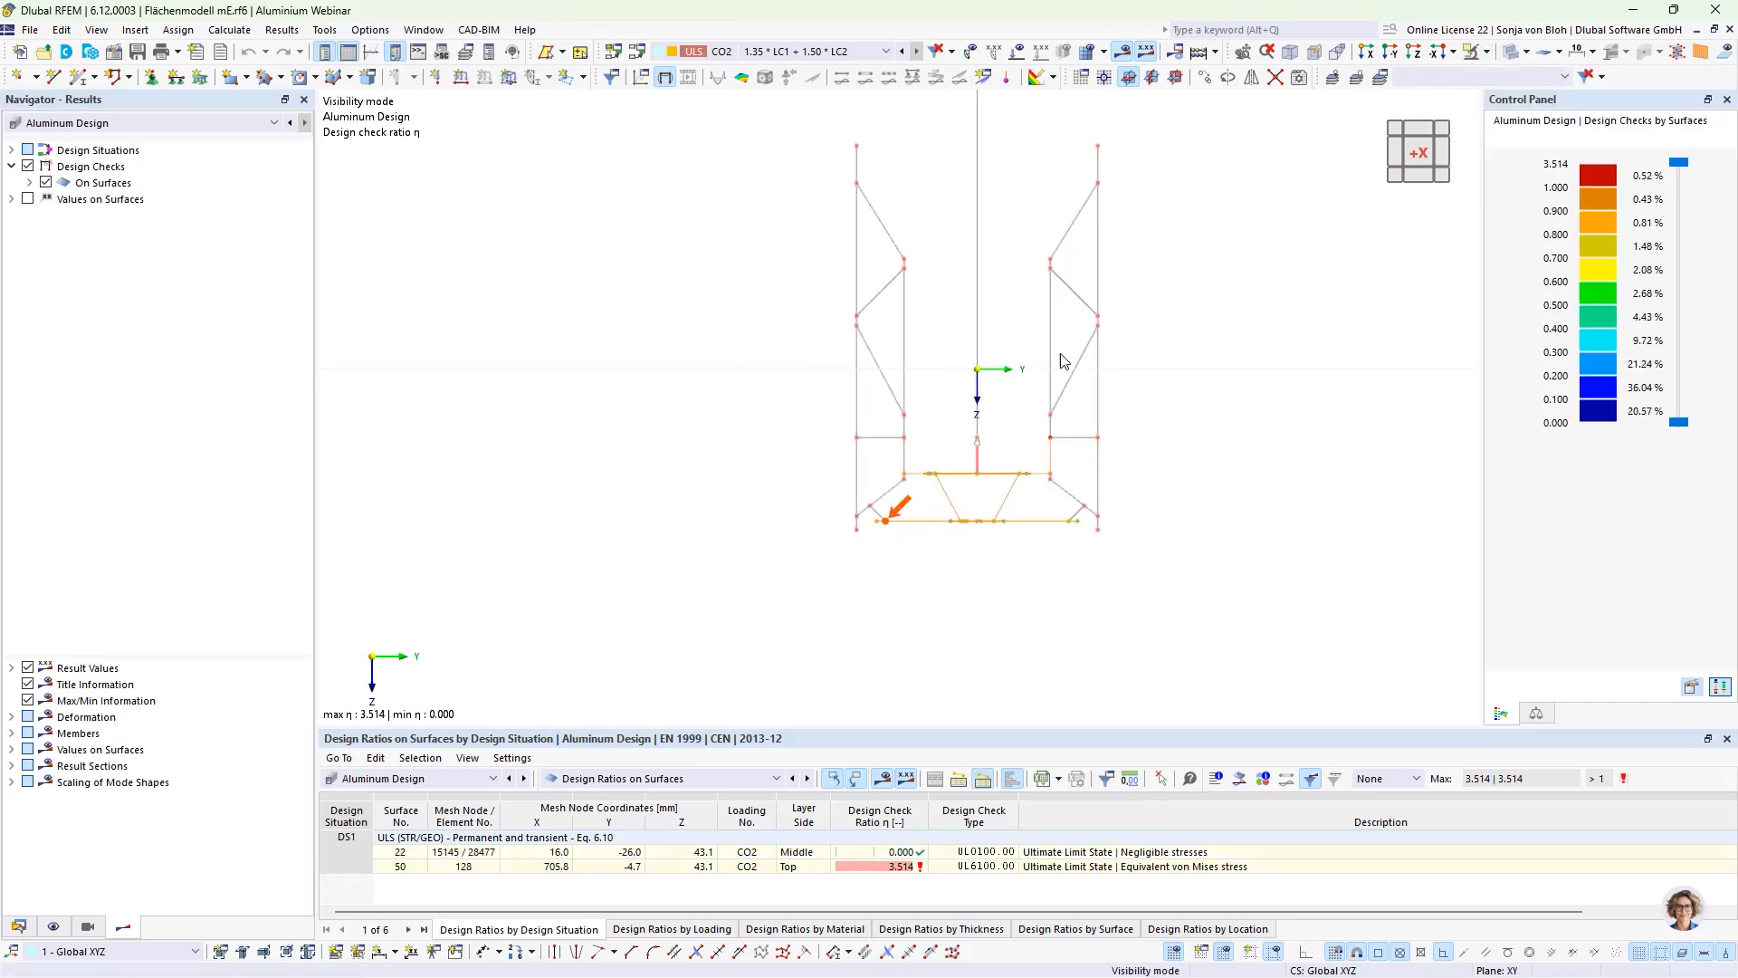
pyautogui.moveTo(1006, 641)
pyautogui.keyDown('ctrl'); pyautogui.mouseDown(button='middle')
pyautogui.moveTo(969, 651)
pyautogui.moveTo(998, 650)
pyautogui.mouseUp(button='middle'); pyautogui.keyUp('ctrl')
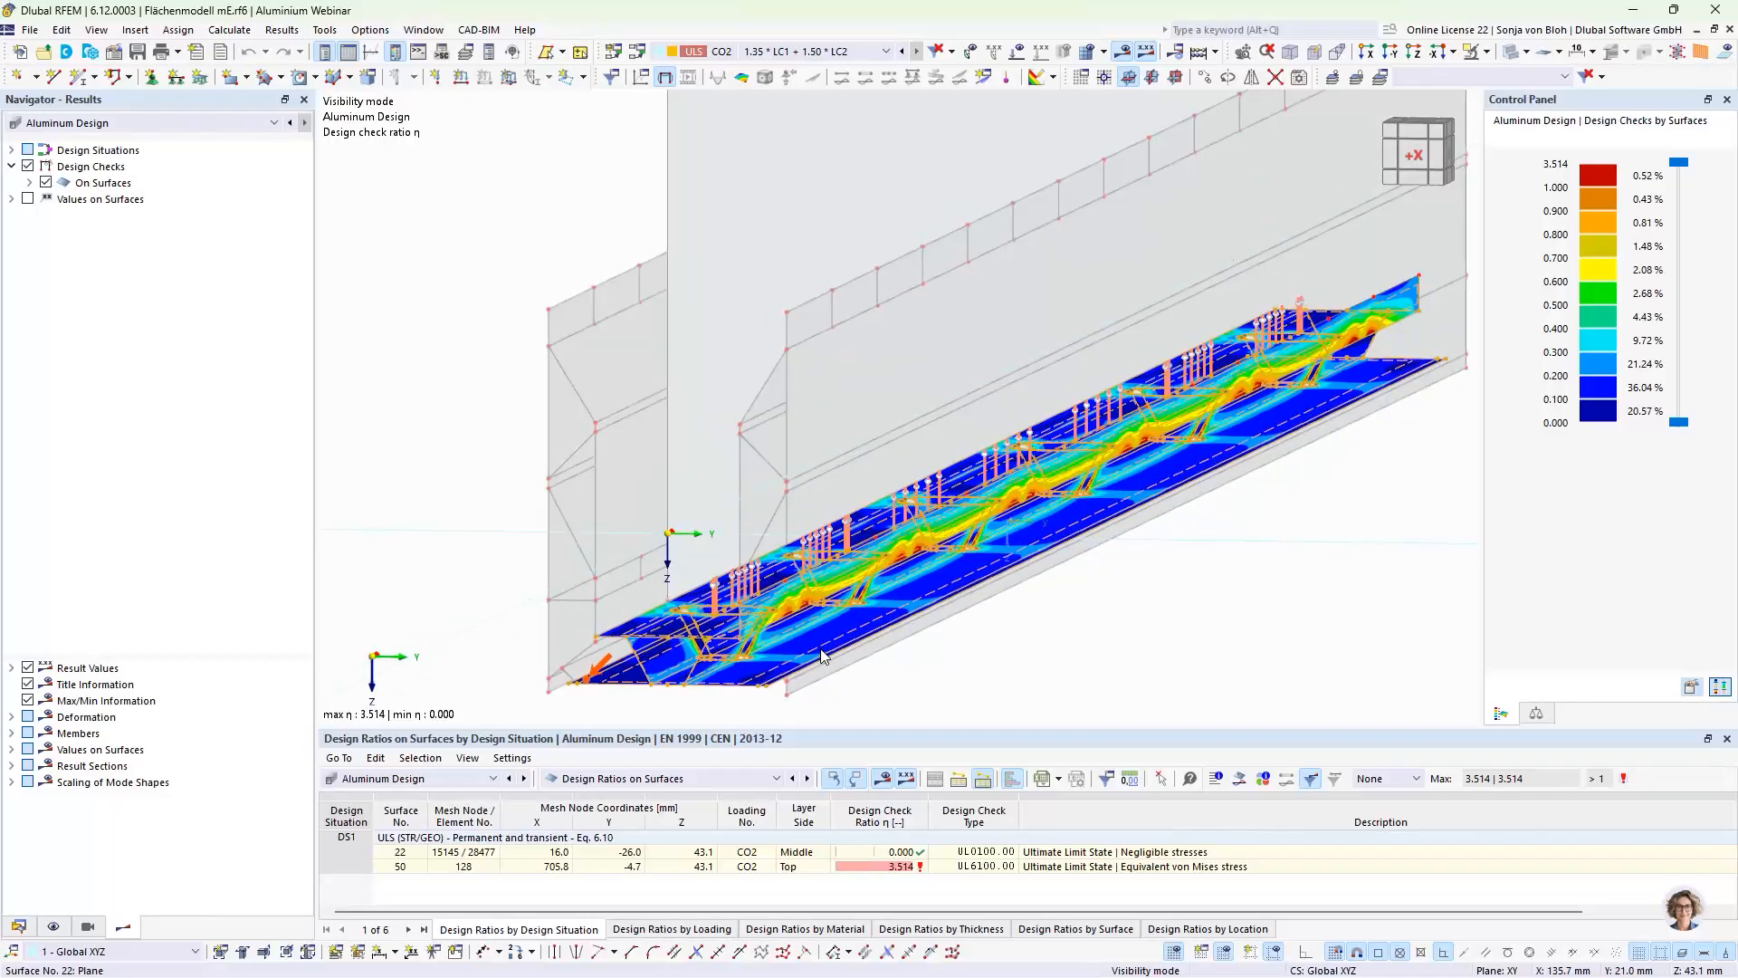
pyautogui.scroll(4, 824, 657)
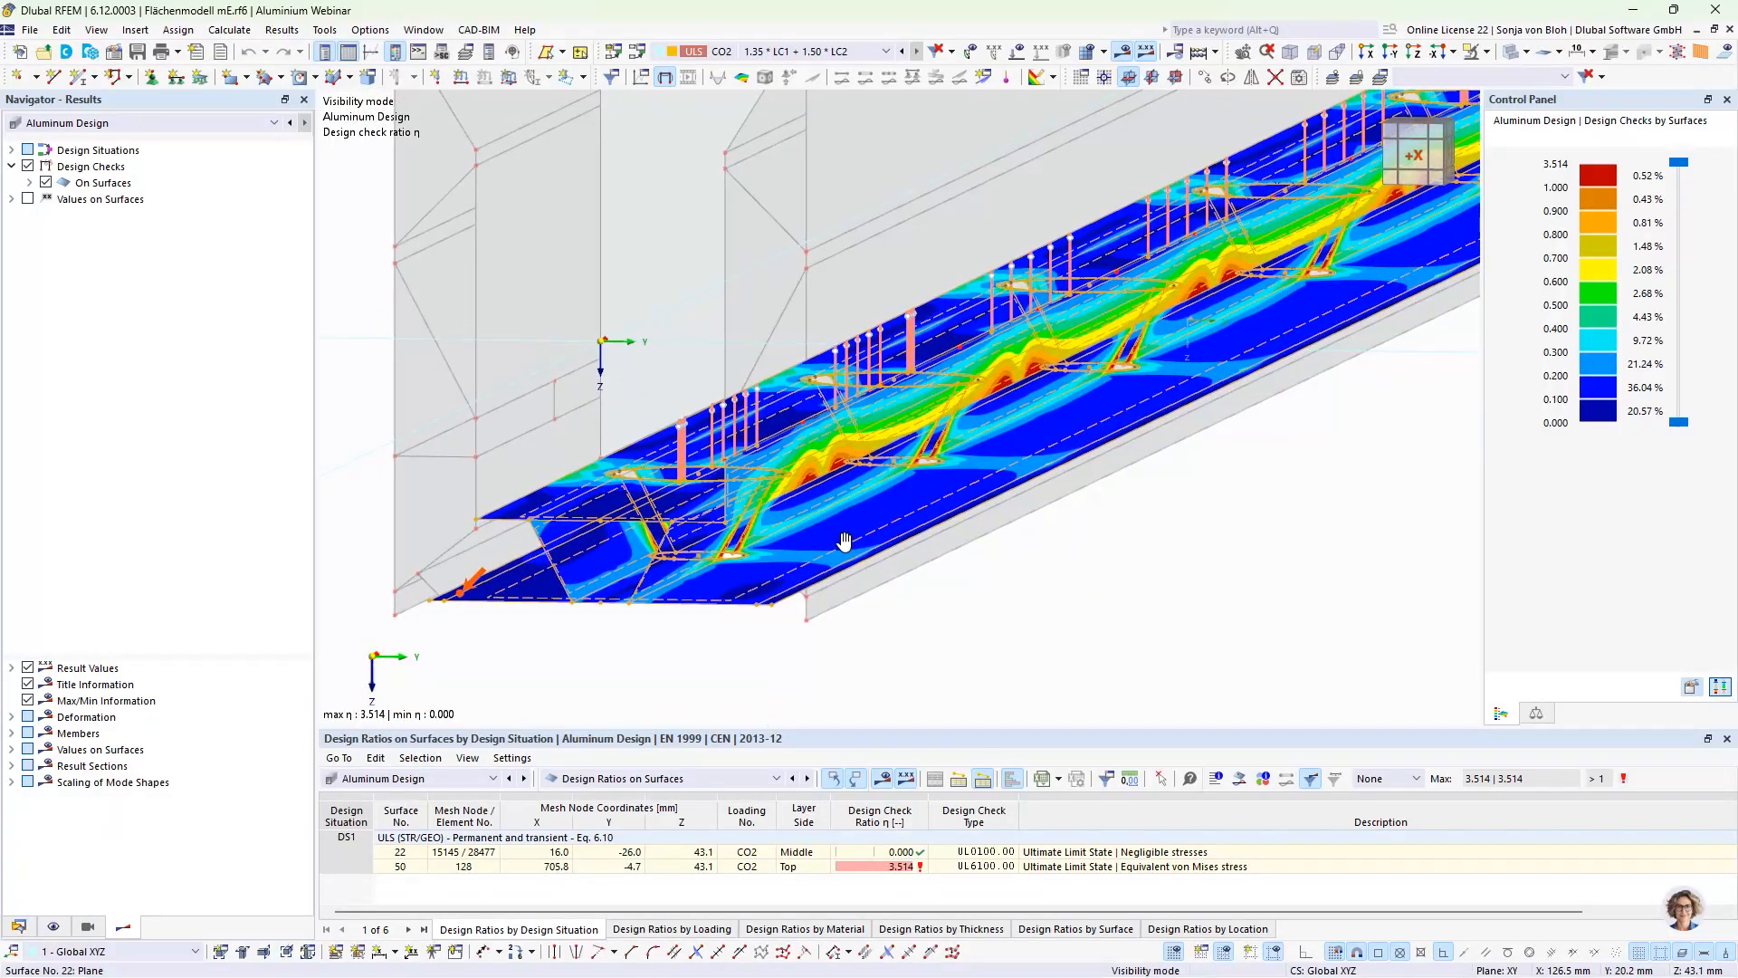
pyautogui.keyDown('ctrl'); pyautogui.moveTo(838, 606); pyautogui.dragTo(846, 615, button='middle'); pyautogui.keyUp('ctrl')
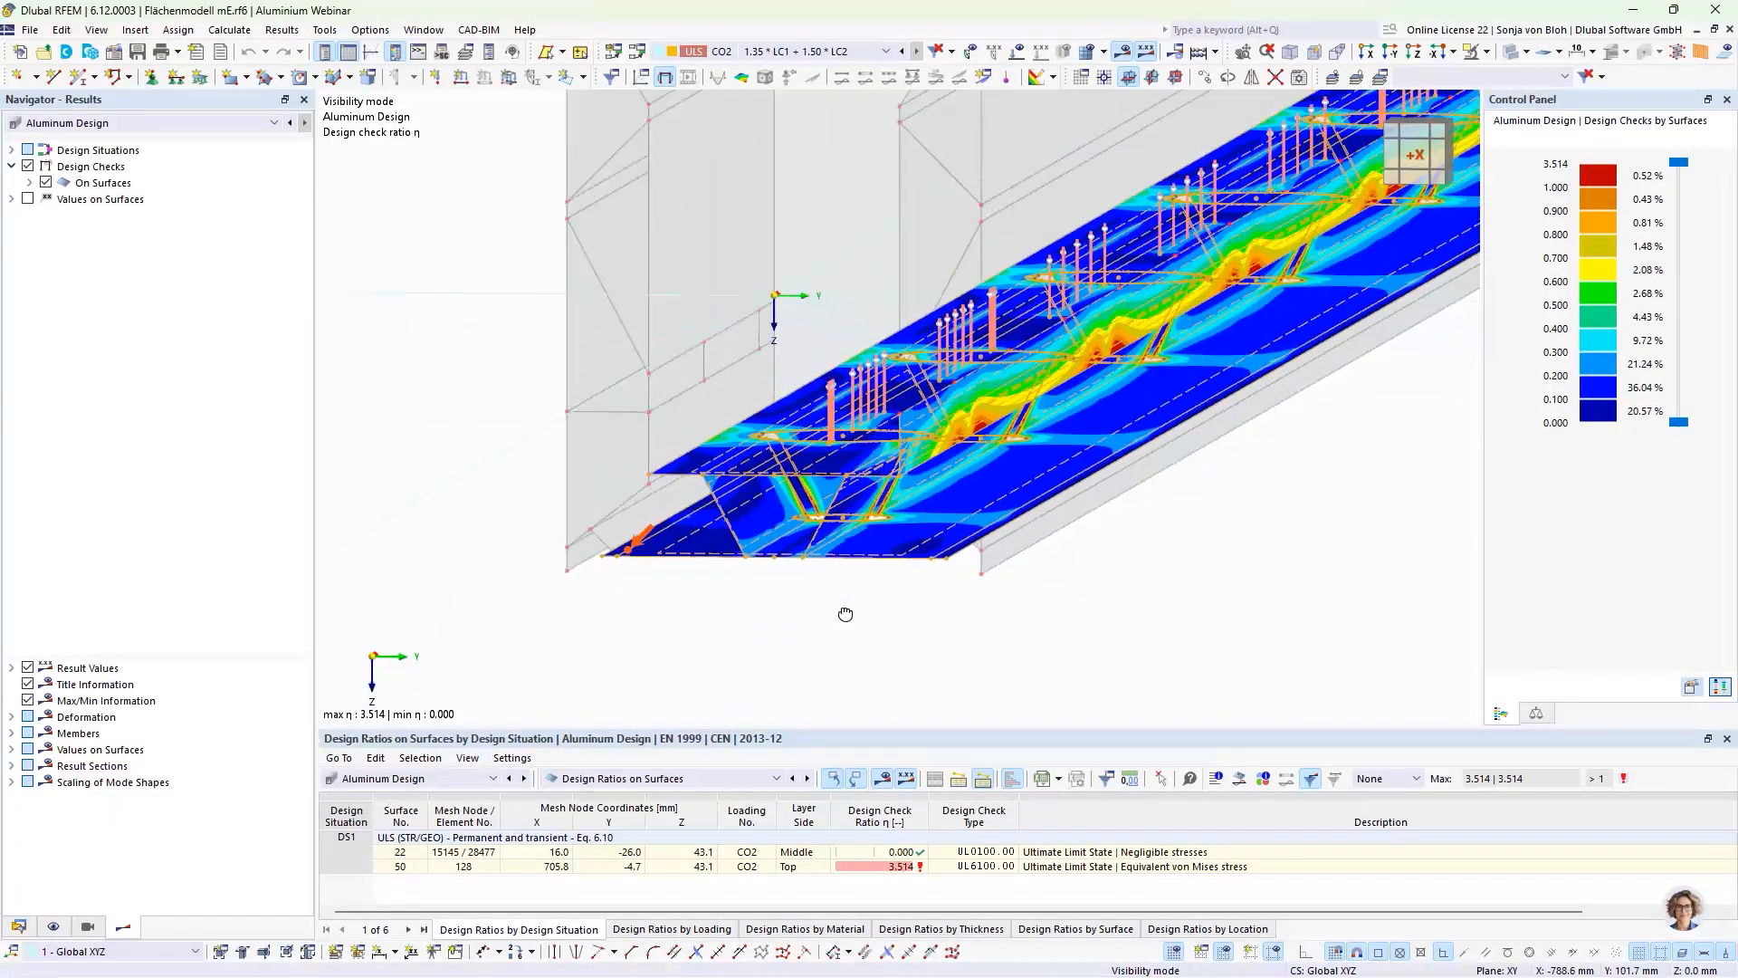
pyautogui.scroll(3, 932, 425)
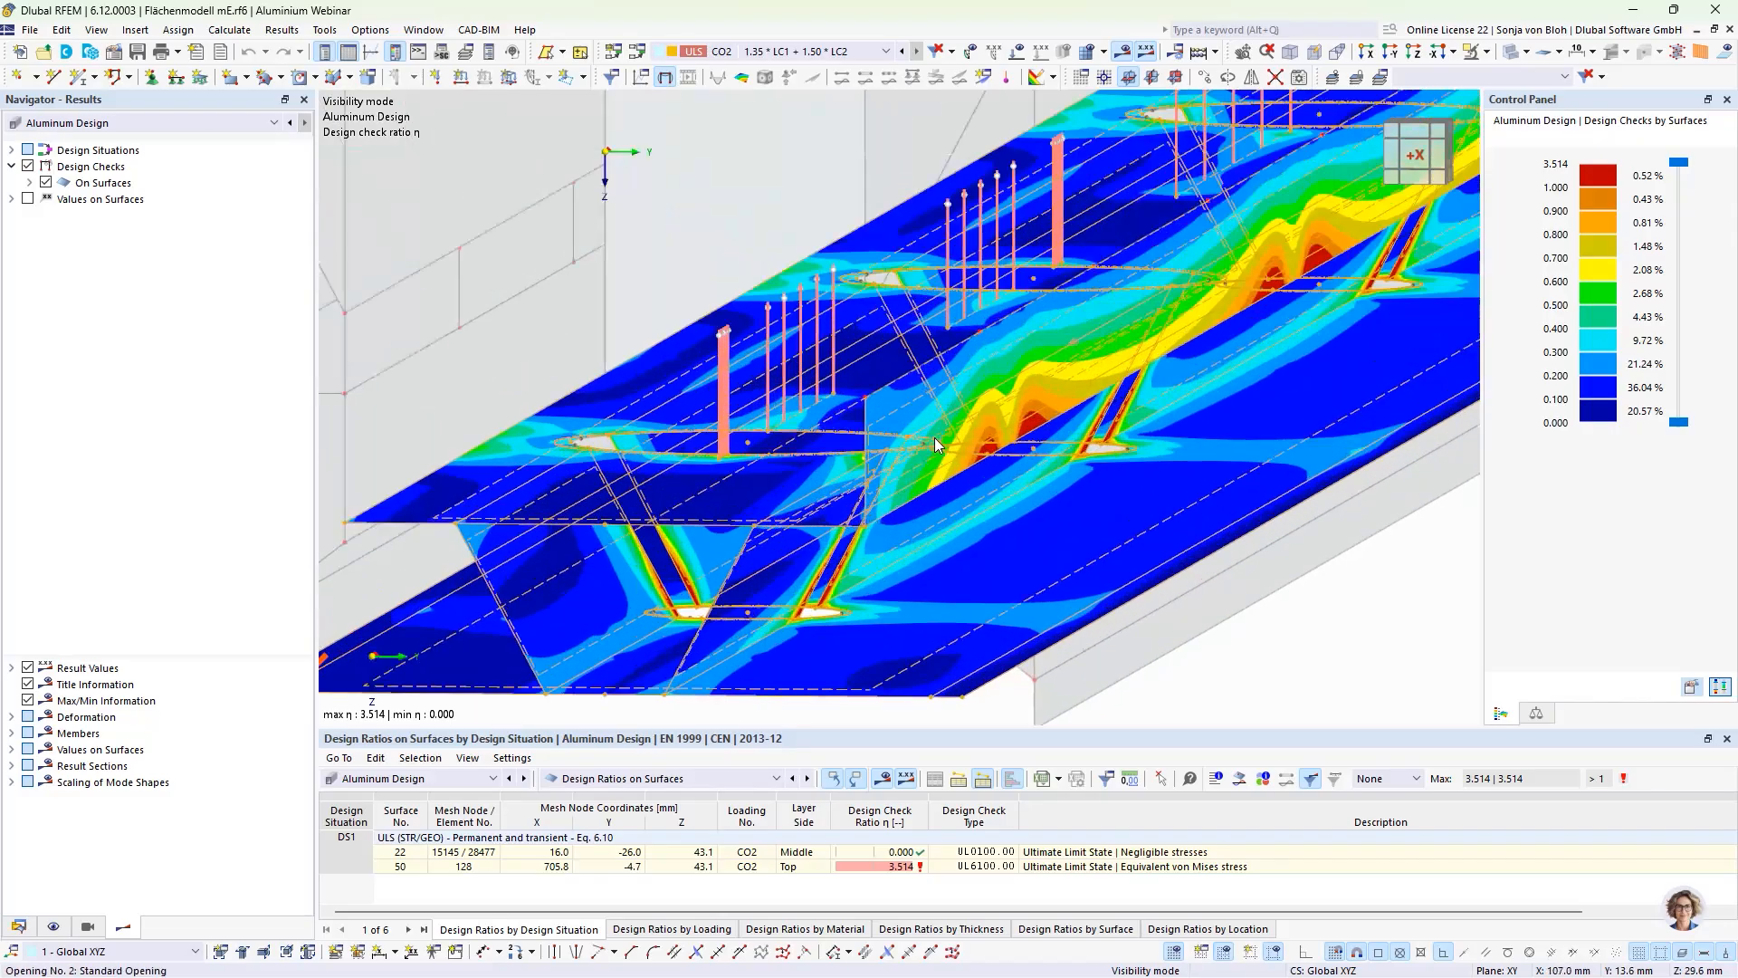